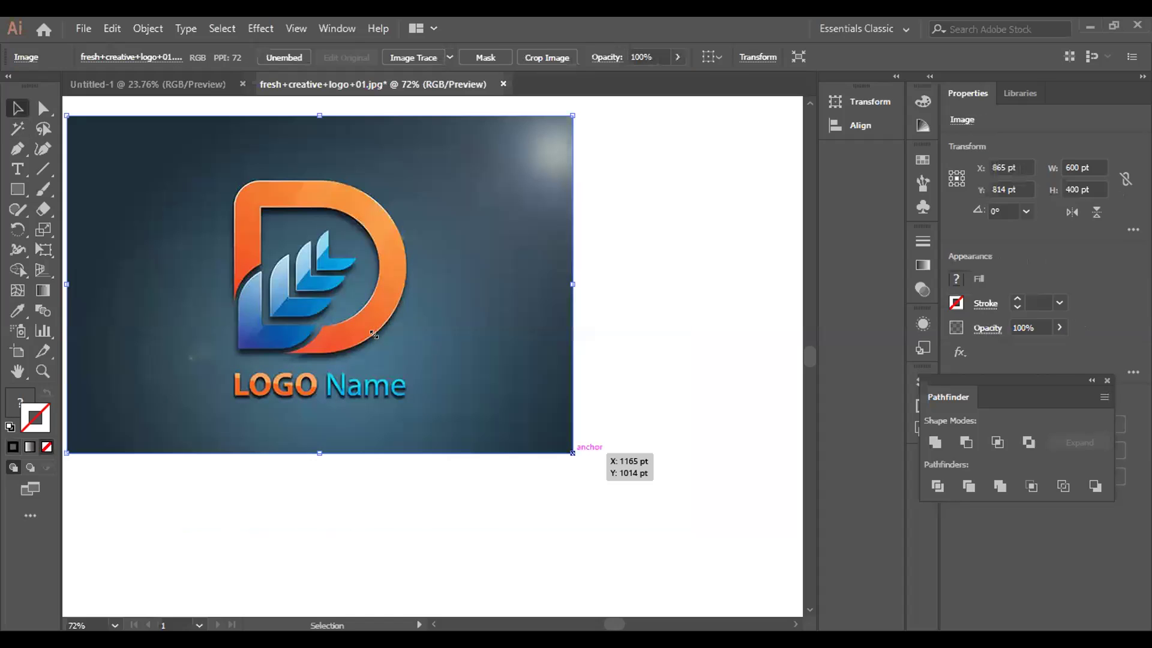
Shrink the reference logo image to about 323 × 205 pt in the upper-left area of the canvas.
left_click_drag(573, 453, 376, 337)
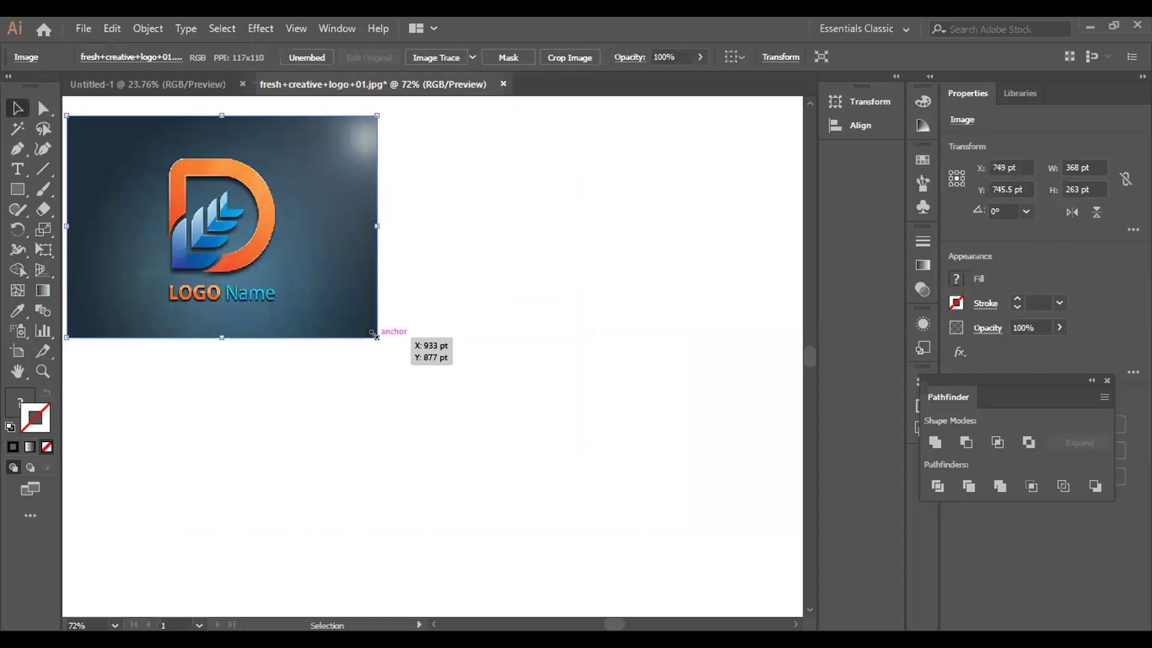
left_click_drag(334, 283, 338, 281)
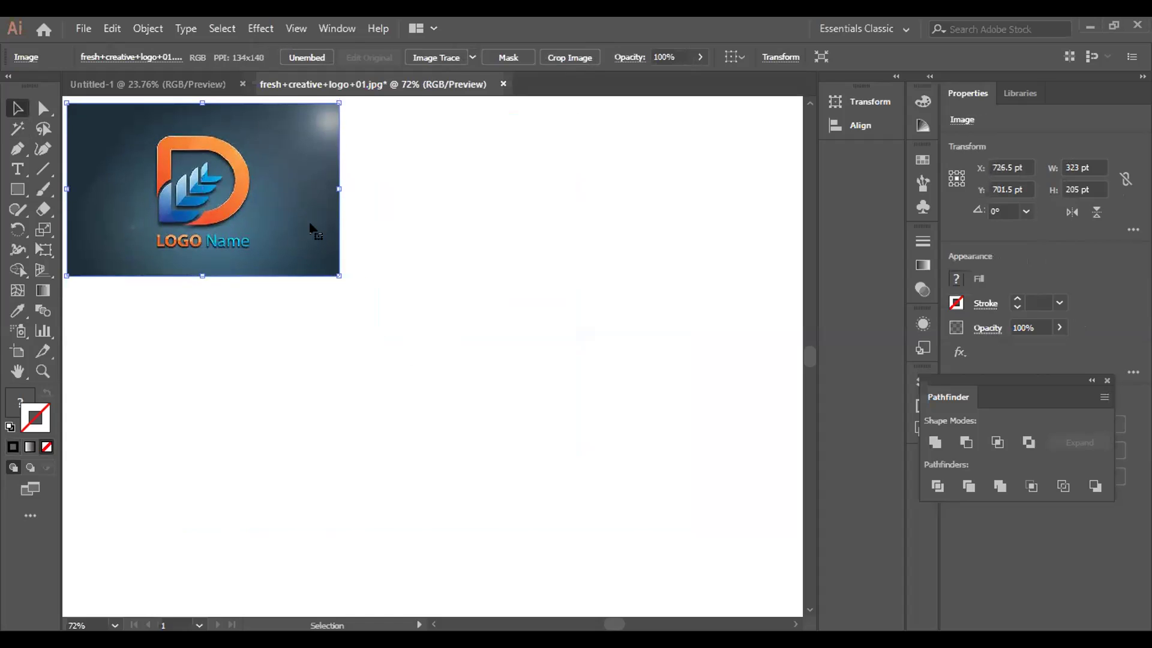
Draw a small rectangle of about 75 × 69 pt below the reference image and fill it with red E01E1E.
left_click(18, 189)
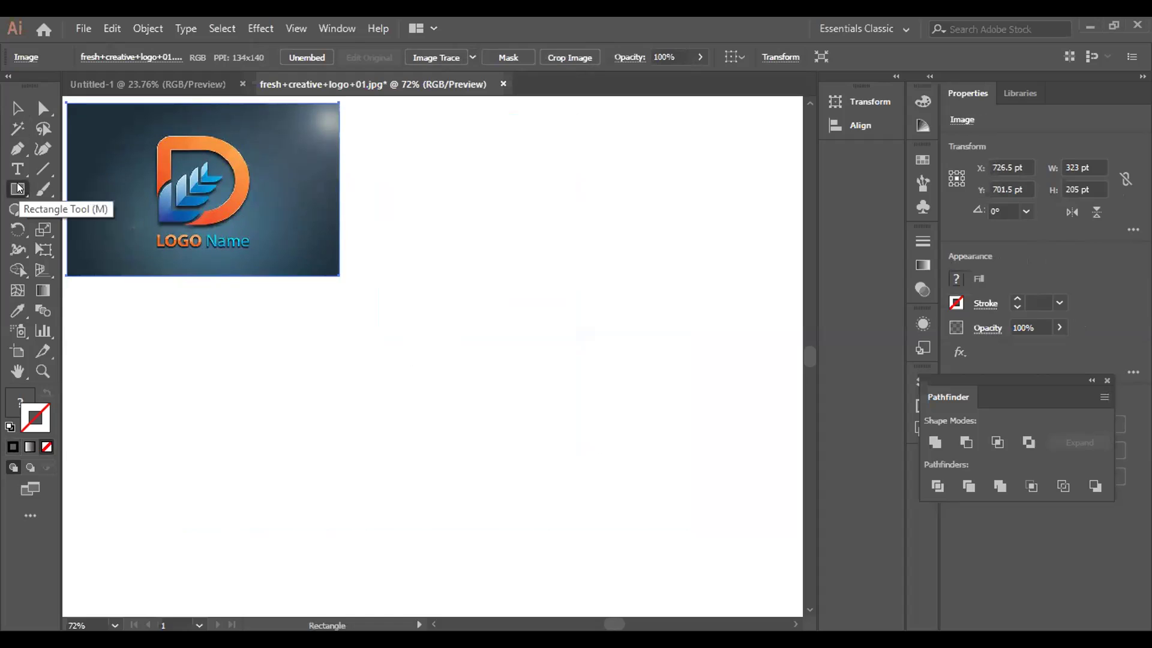
left_click_drag(456, 357, 519, 415)
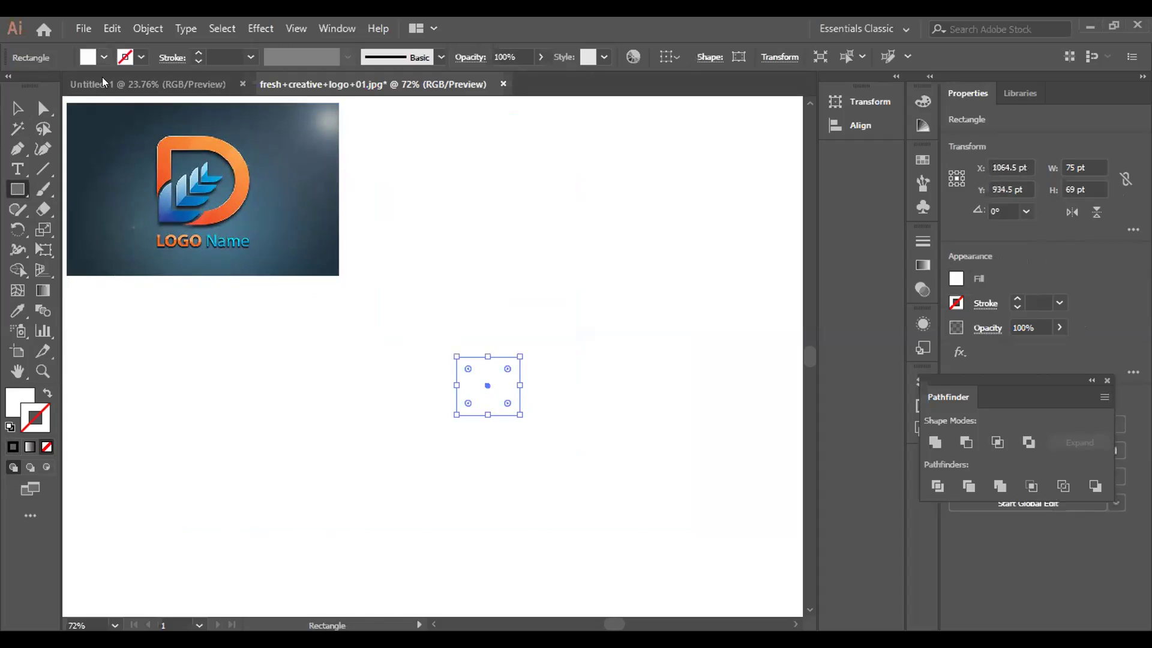
left_click(104, 57)
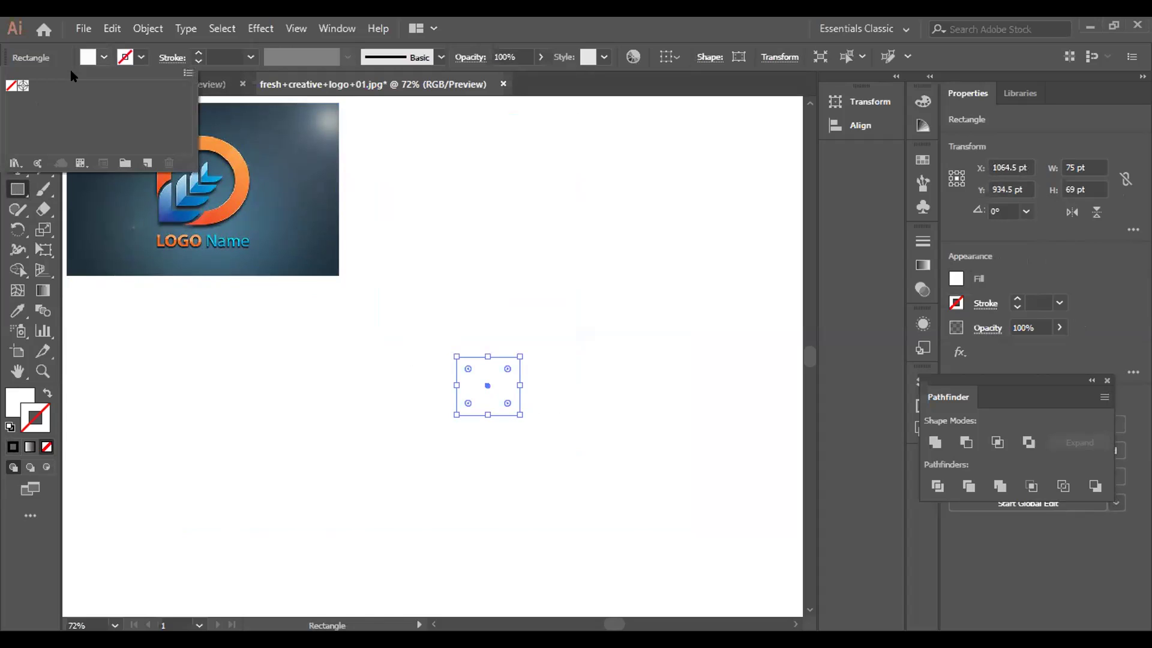
left_click(46, 381)
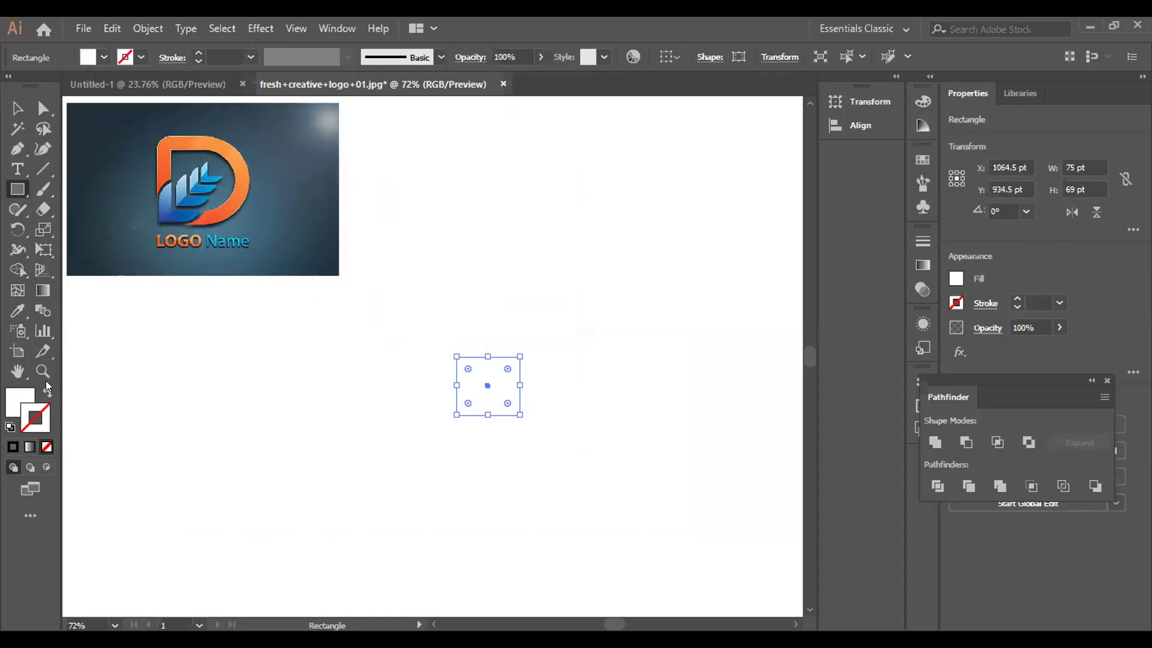
double_click(17, 395)
type("E01E1E")
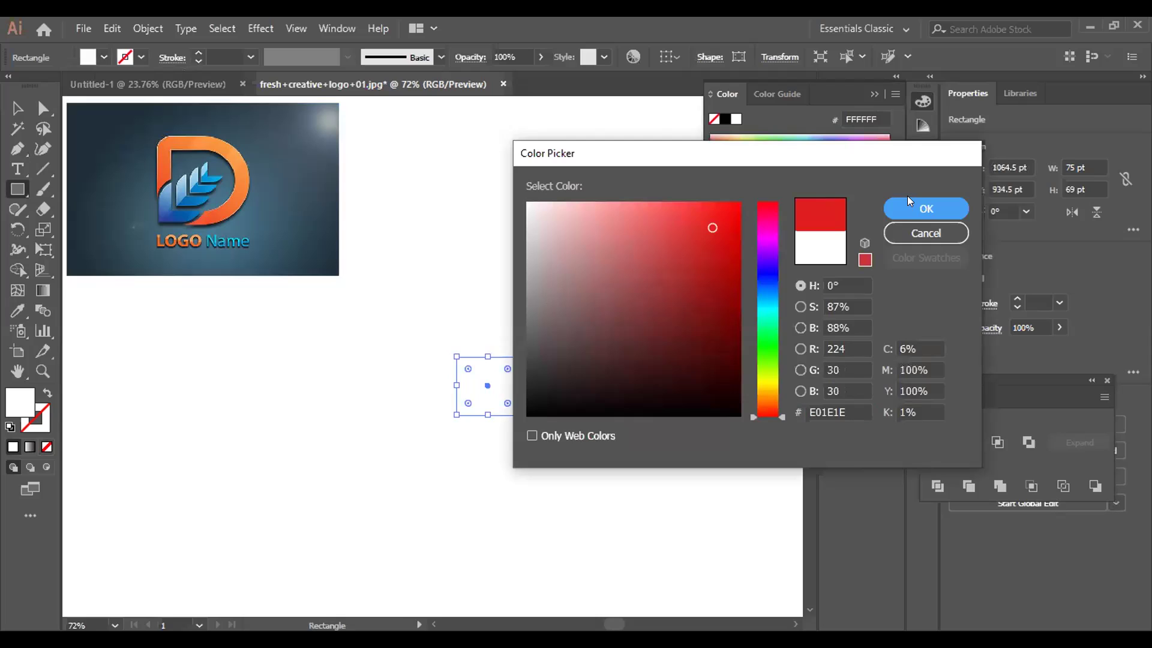
left_click(907, 197)
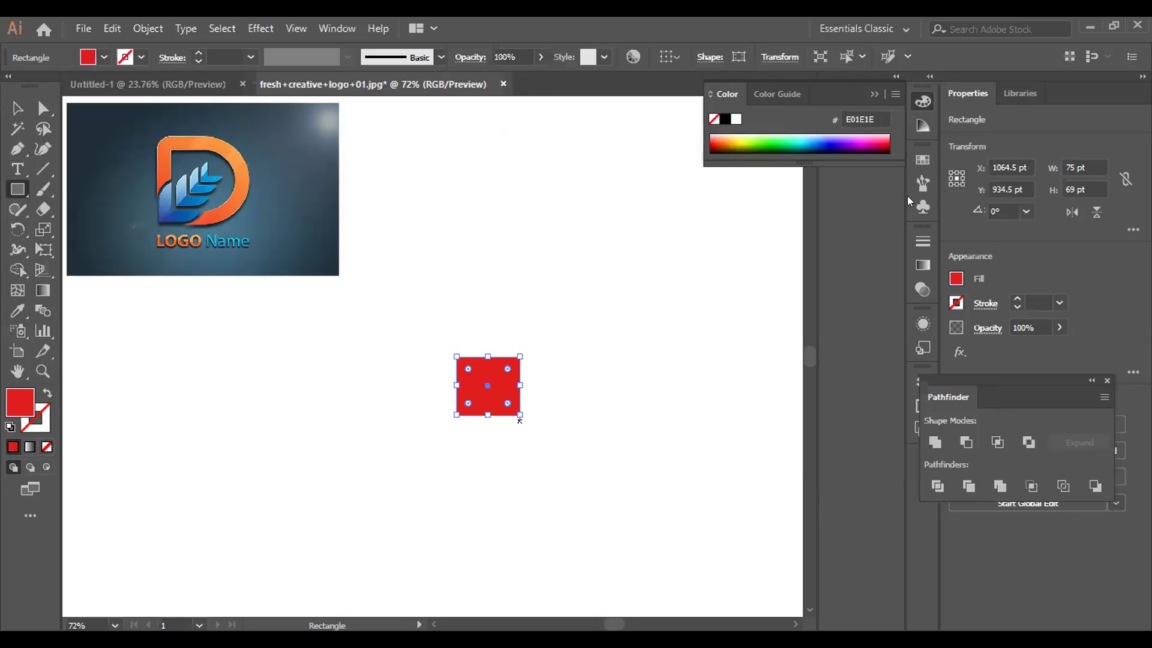
Enlarge the red rectangle to about 172 × 157 pt and move it up and to the left.
left_click_drag(456, 357, 602, 489)
left_click(16, 108)
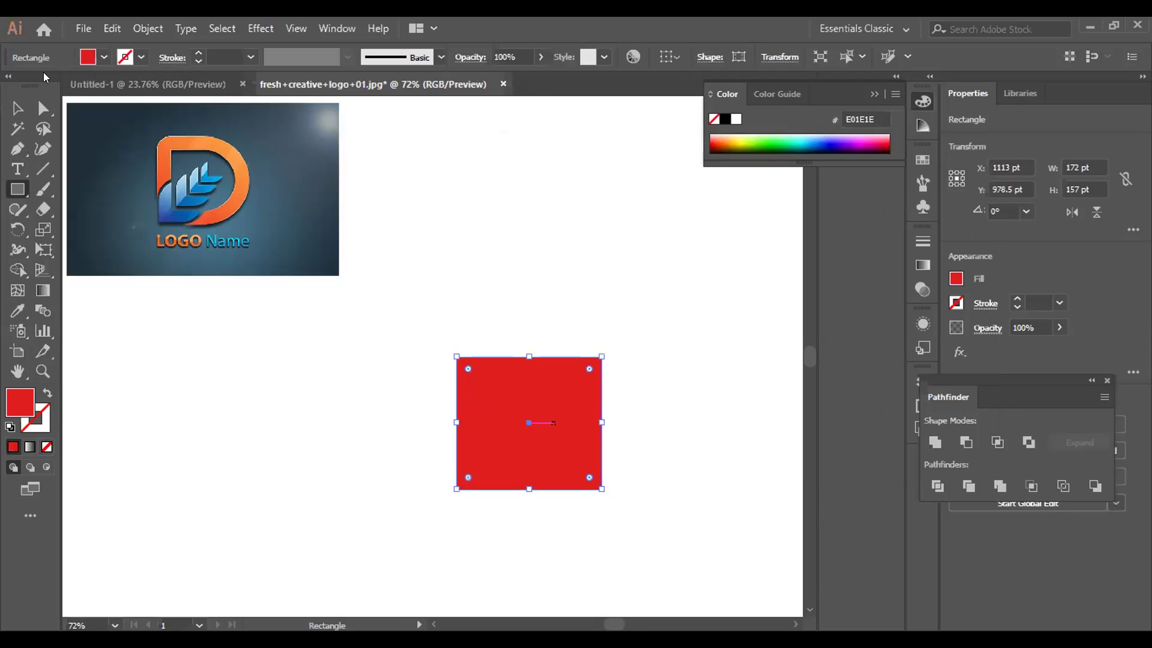
left_click_drag(550, 425, 512, 374)
Duplicate the red rectangle with an offset up and to the right, and fill the copy with blue 1700D4.
key("ctrl+shift+a")
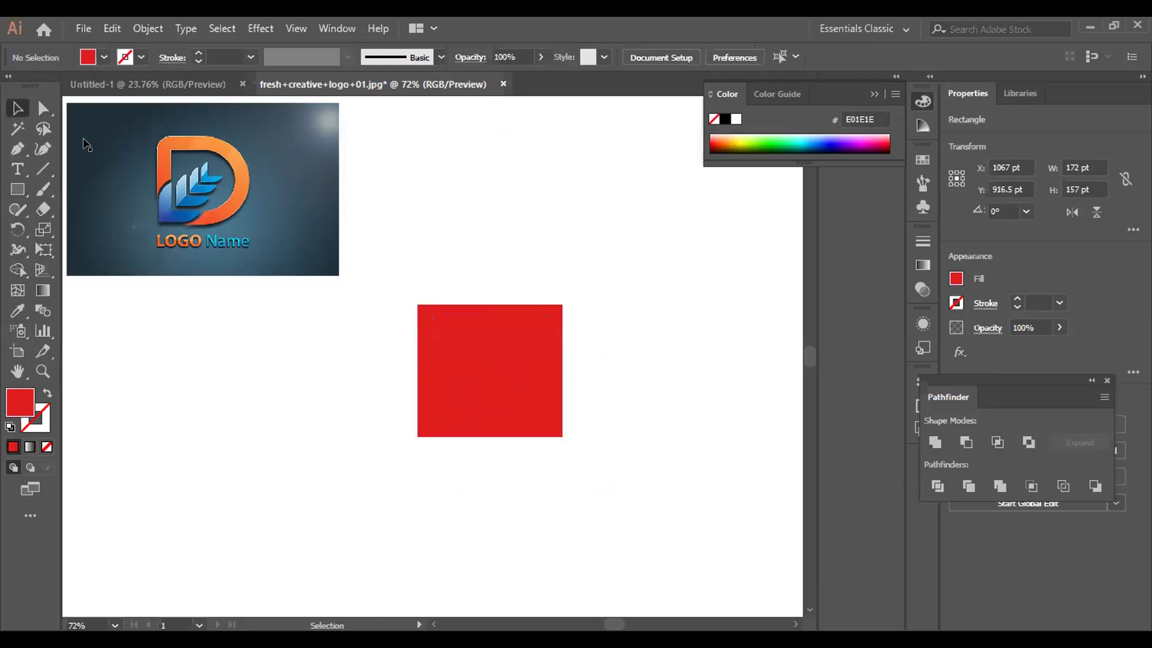
left_click_drag(518, 349, 540, 321)
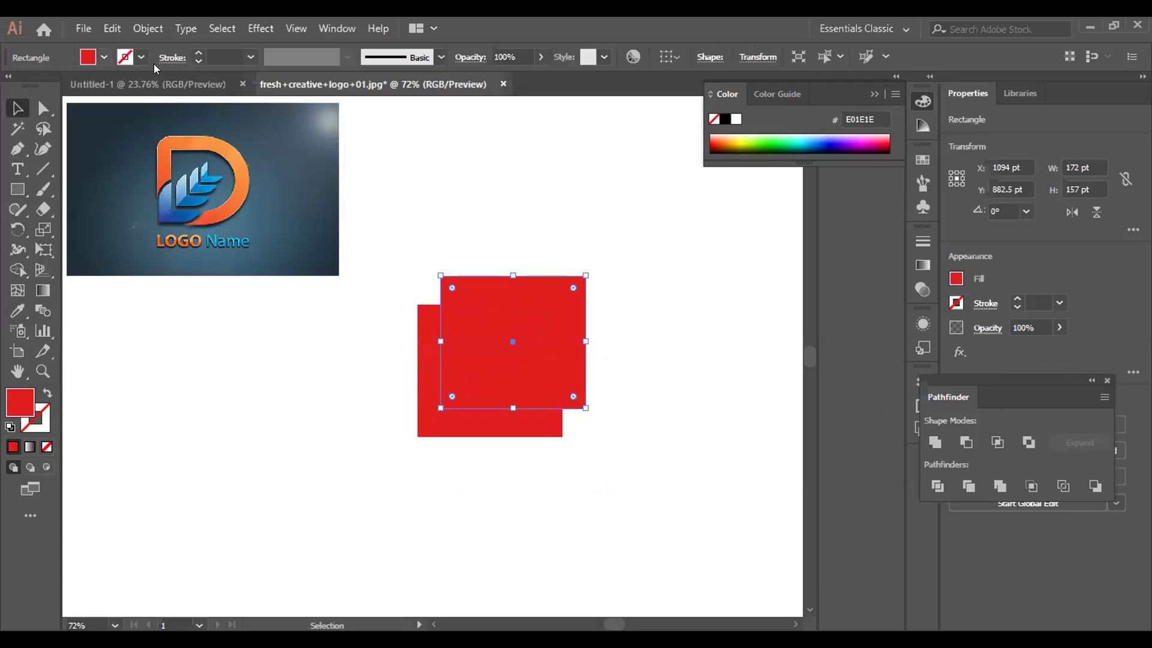
left_click(831, 142)
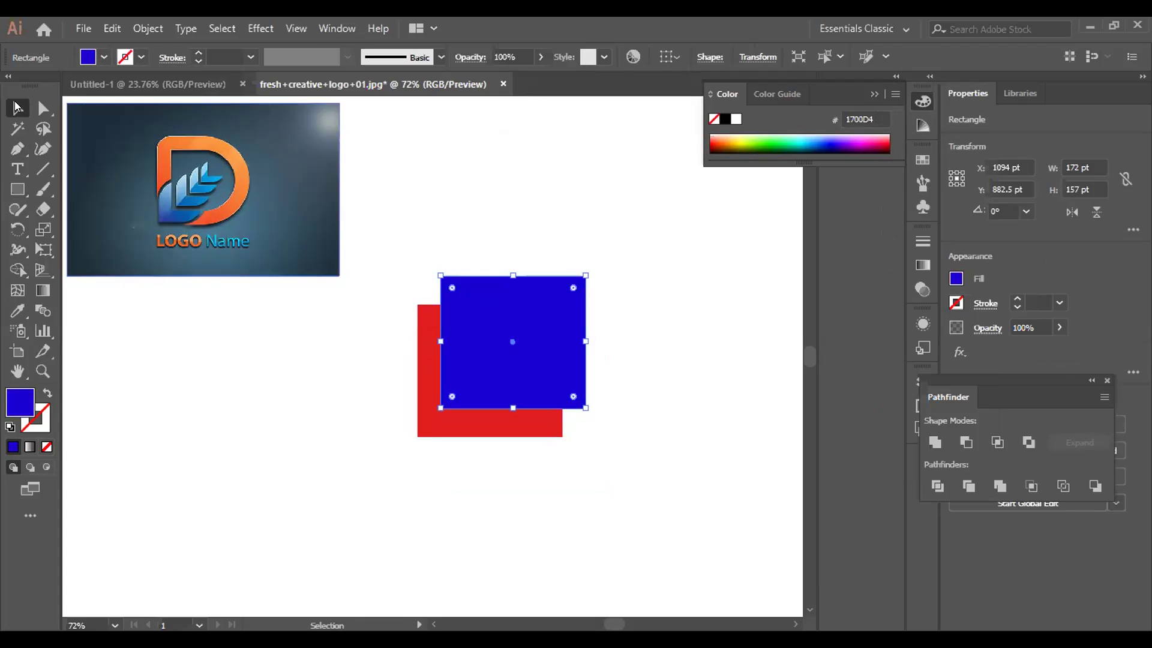
Divide the two overlapping rectangles with Pathfinder and ungroup the resulting pieces.
left_click_drag(383, 285, 602, 459)
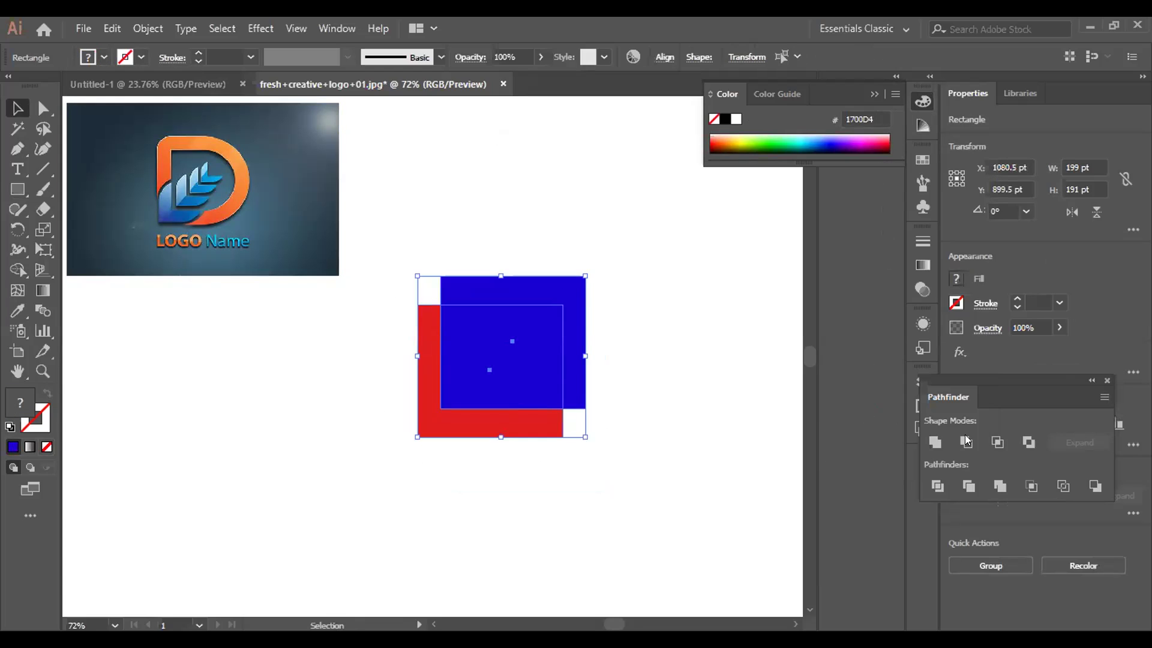
left_click(938, 486)
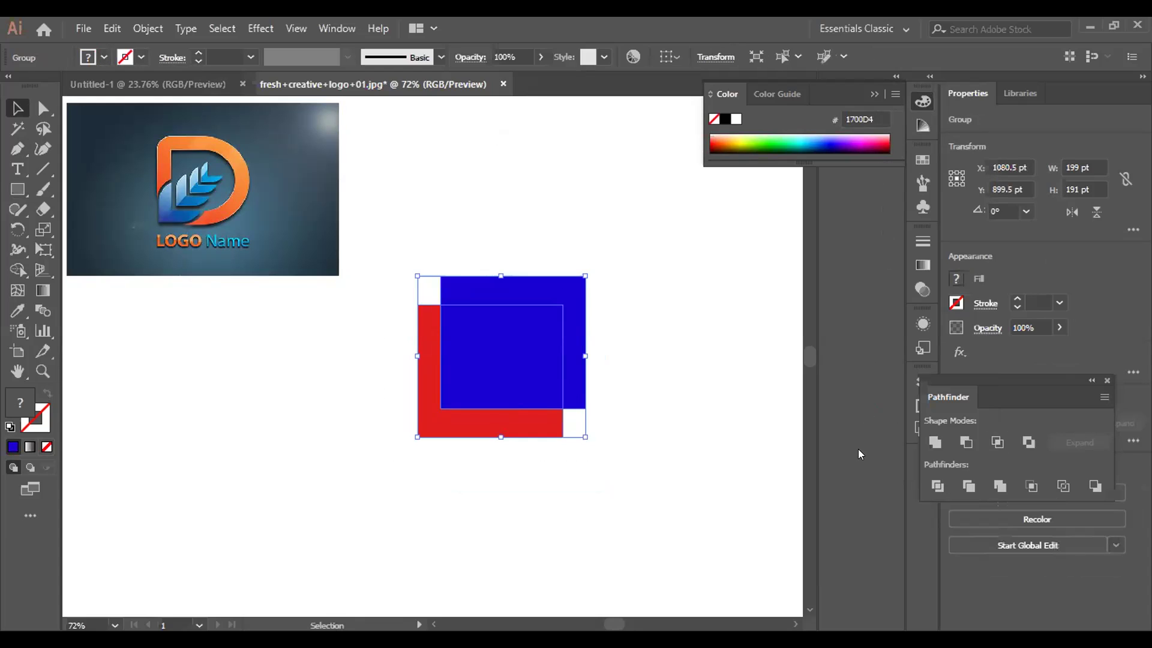
key("ctrl+shift+a")
key("ctrl+a")
key("Delete")
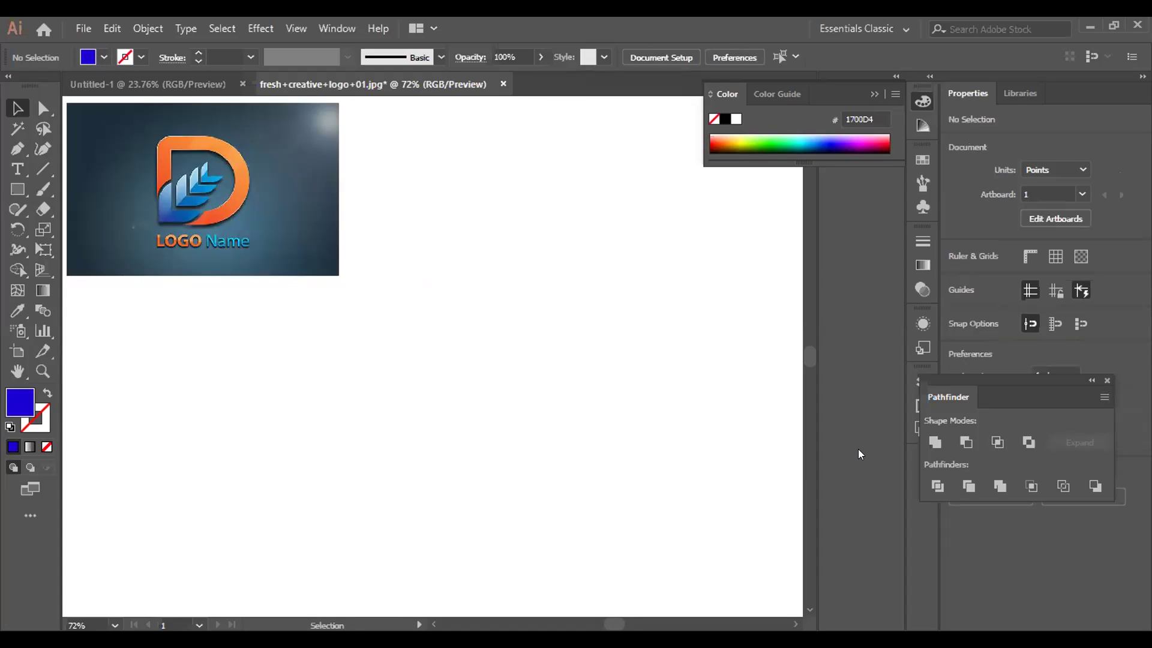
key("ctrl+z")
right_click(457, 312)
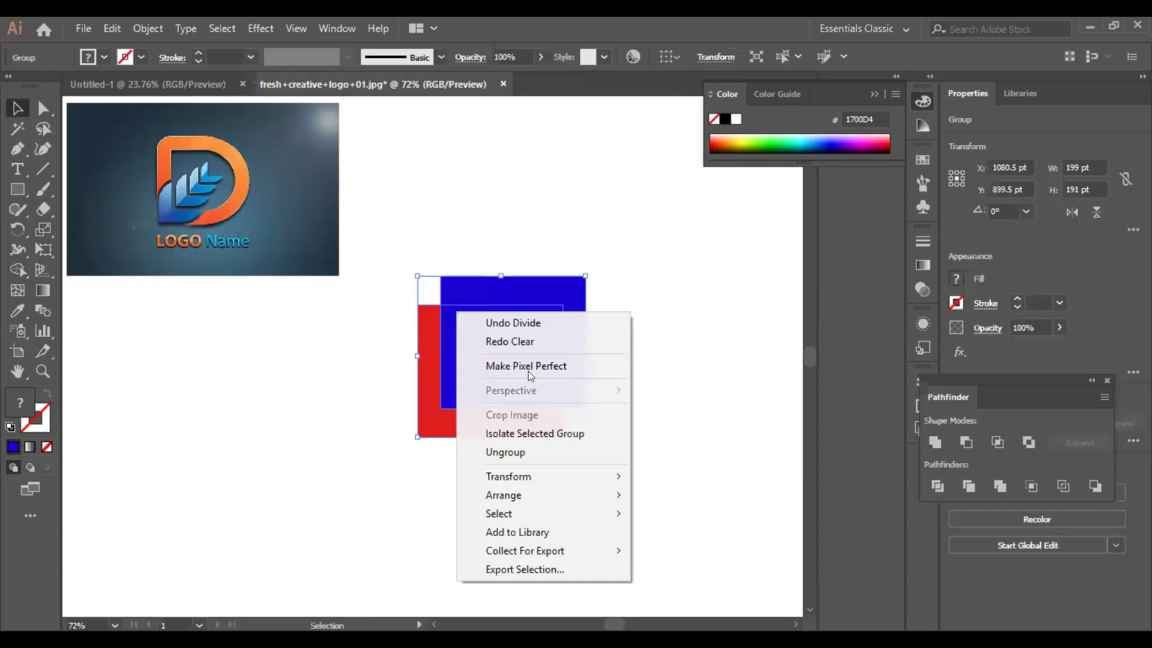
left_click(558, 453)
key("ctrl+shift+a")
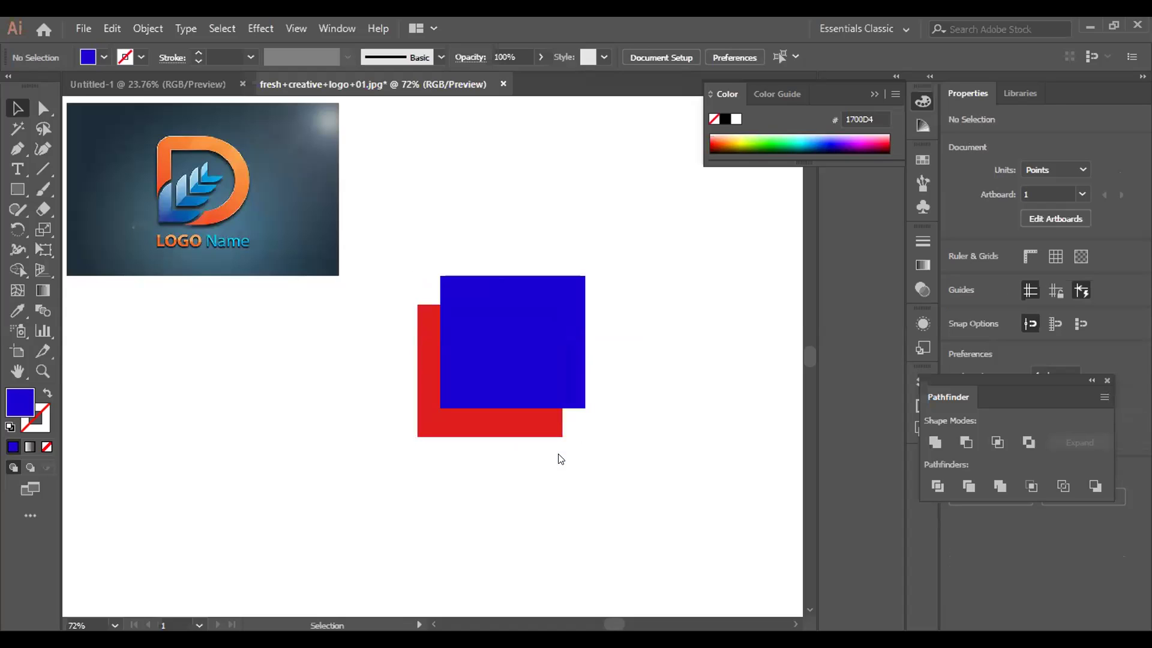
Pull the overlap piece away and delete it together with the blue and red L-shaped pieces.
left_click_drag(553, 325, 603, 282)
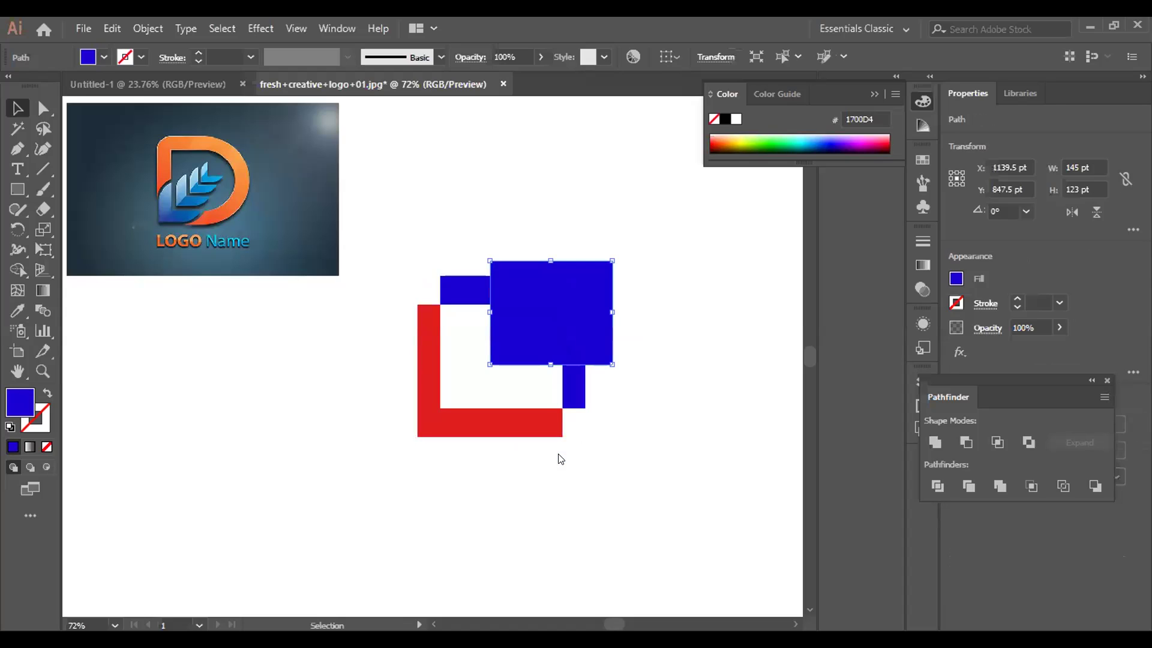
key("Delete")
left_click_drag(592, 222, 514, 336)
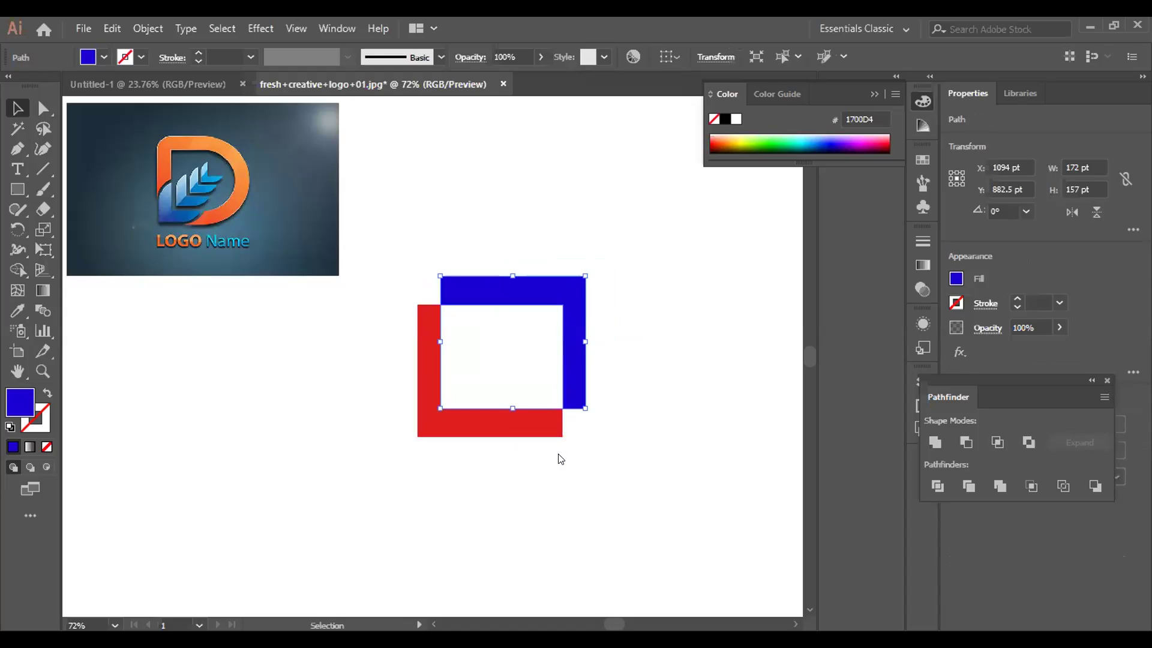
key("Delete")
left_click_drag(392, 303, 480, 382)
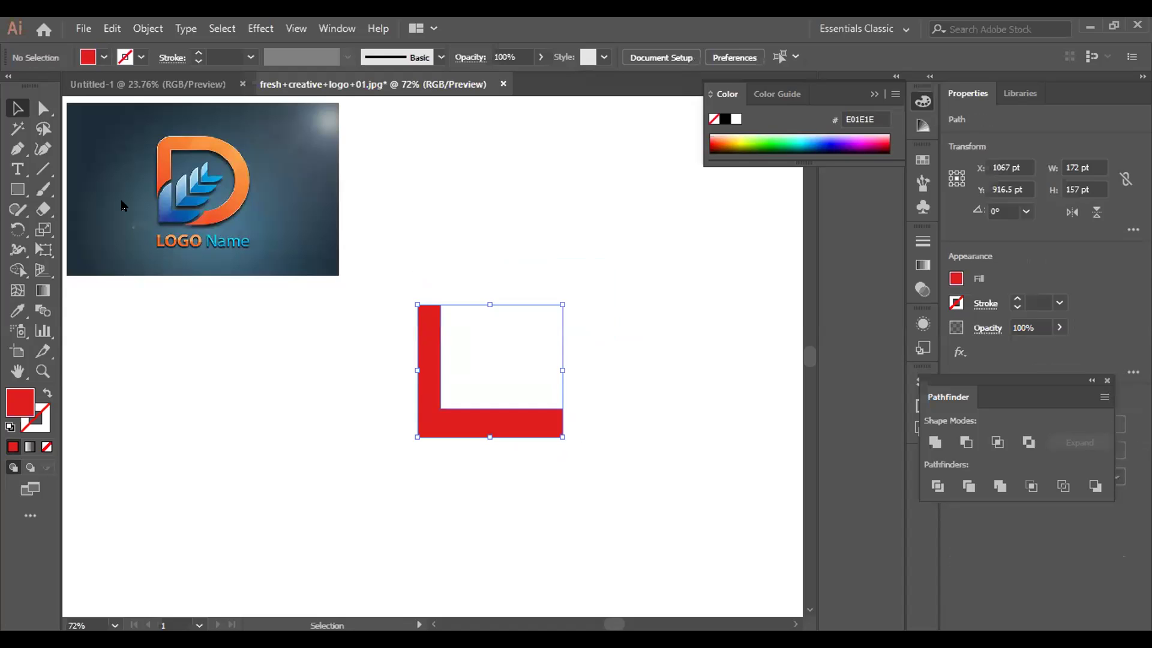
key("Delete")
Draw a new red rectangle of about 156 × 138 pt and move it up and to the right.
key("m")
left_click_drag(395, 372, 524, 484)
key("v")
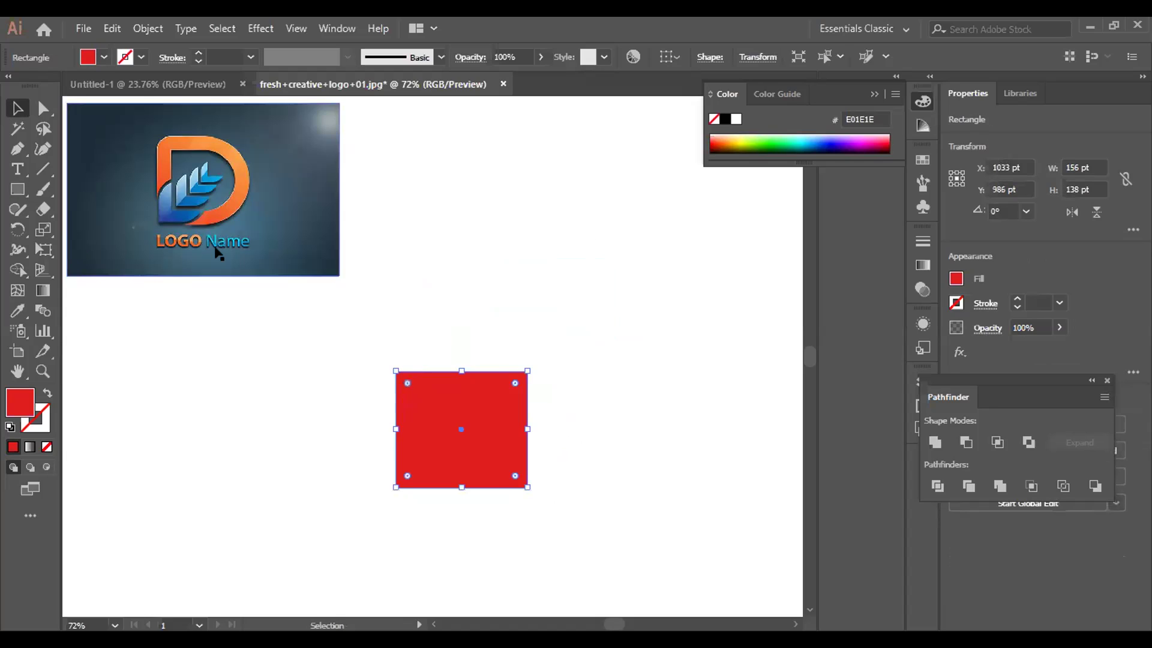
left_click_drag(462, 371, 517, 357)
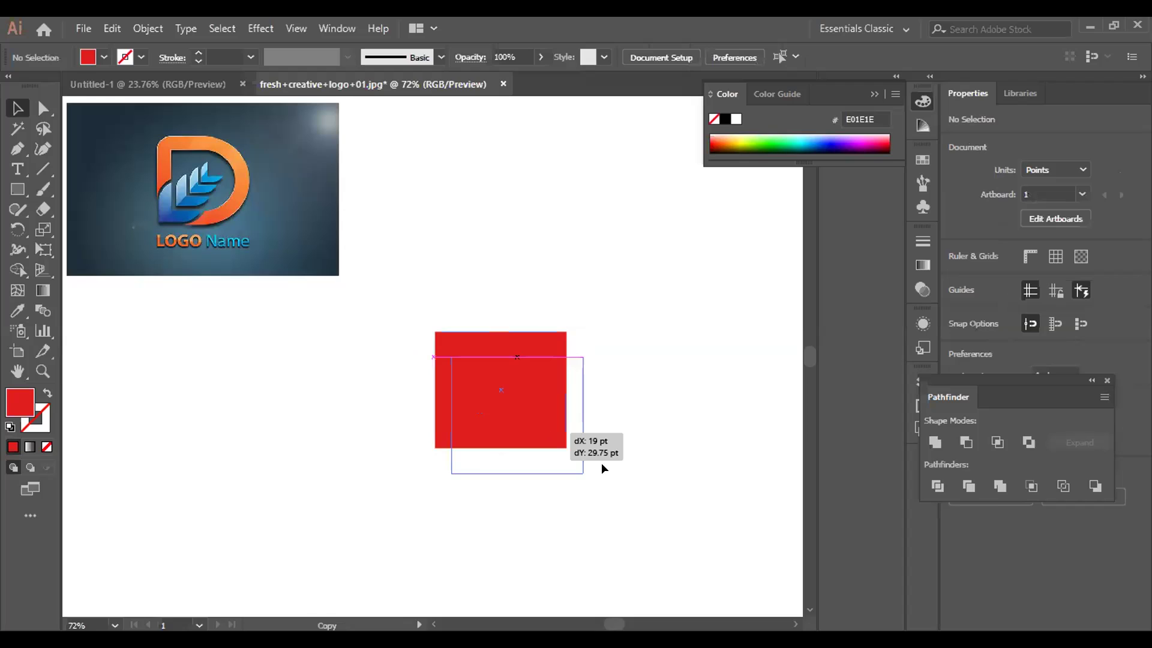
left_click_drag(603, 467, 602, 467)
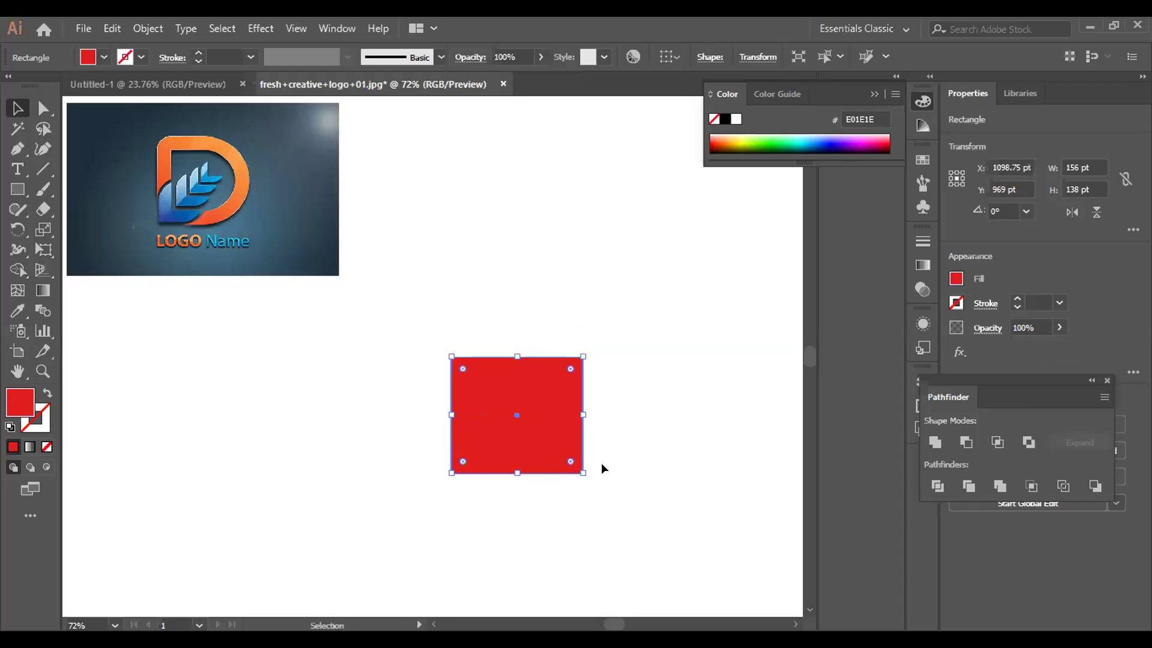
left_click_drag(543, 414, 566, 391)
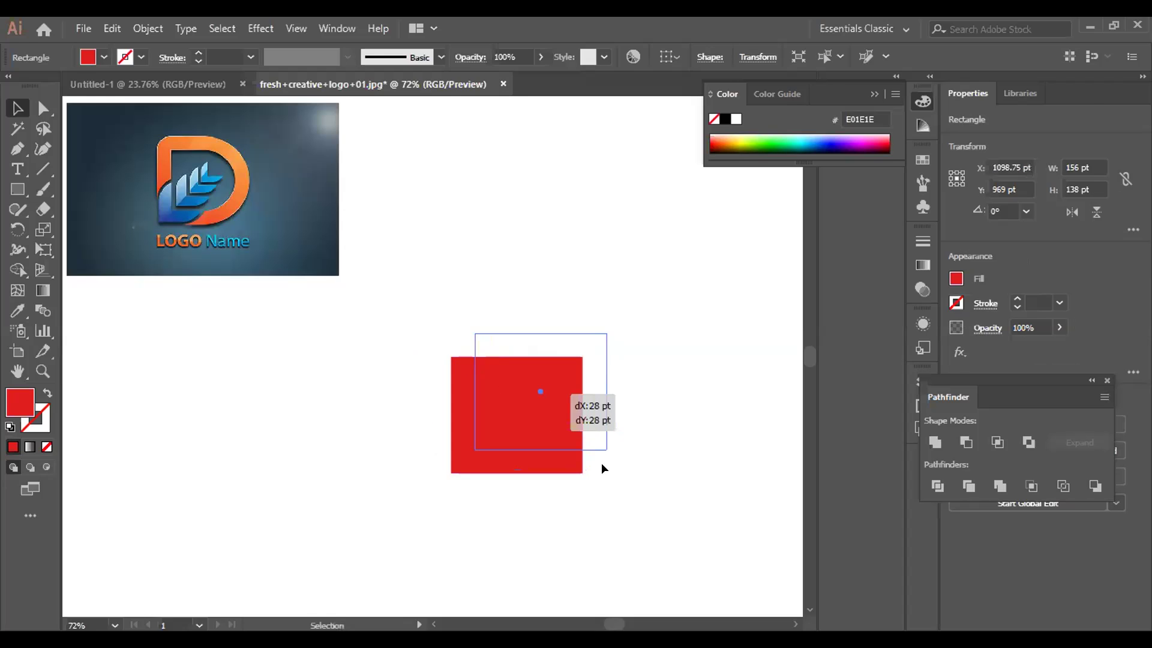
left_click_drag(602, 465, 601, 465)
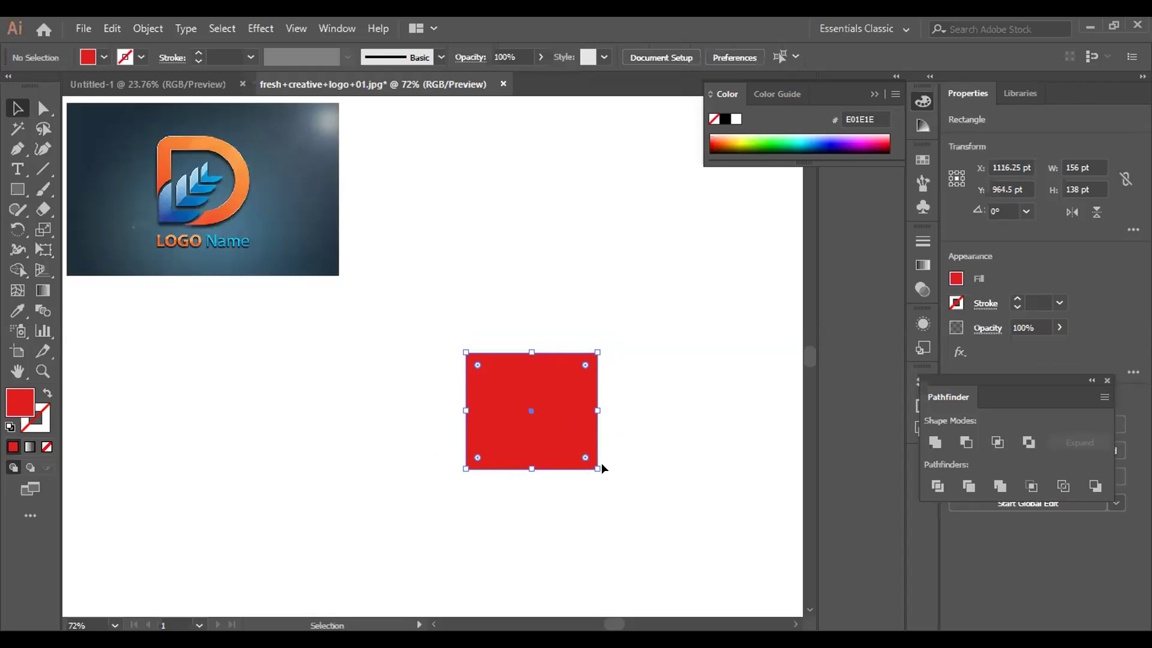
Place a grouped copy of the red rectangle, filled with 00447F, offset up and to the right and nudged 2 pt down.
left_click_drag(554, 468, 601, 463)
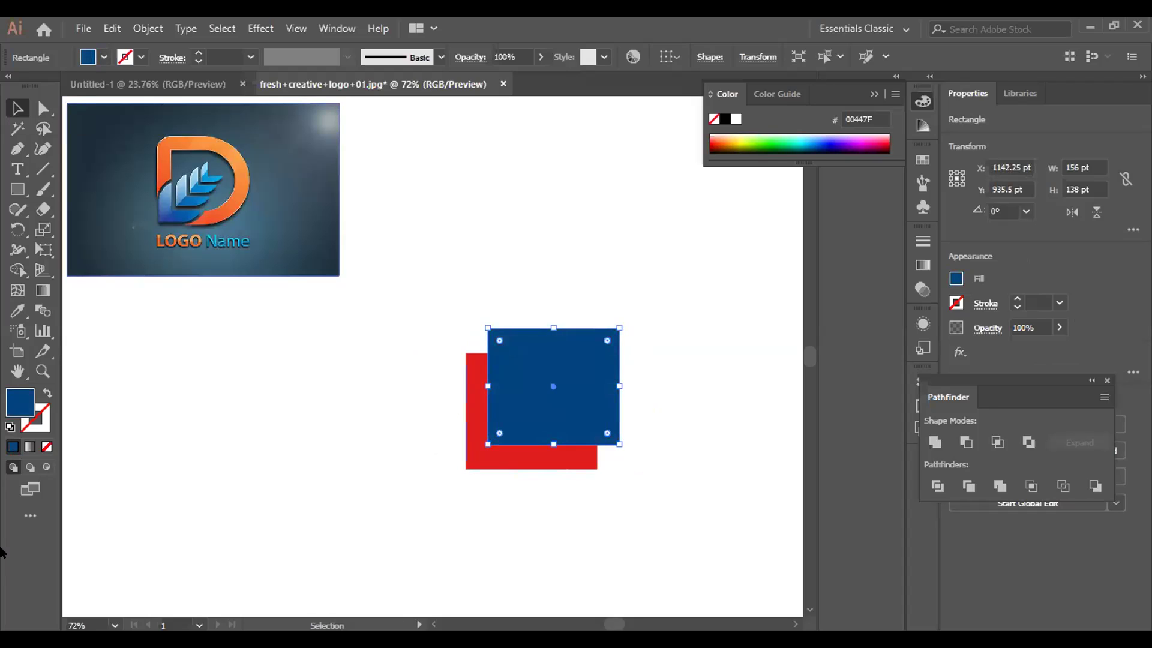
key("Down")
key("Down")
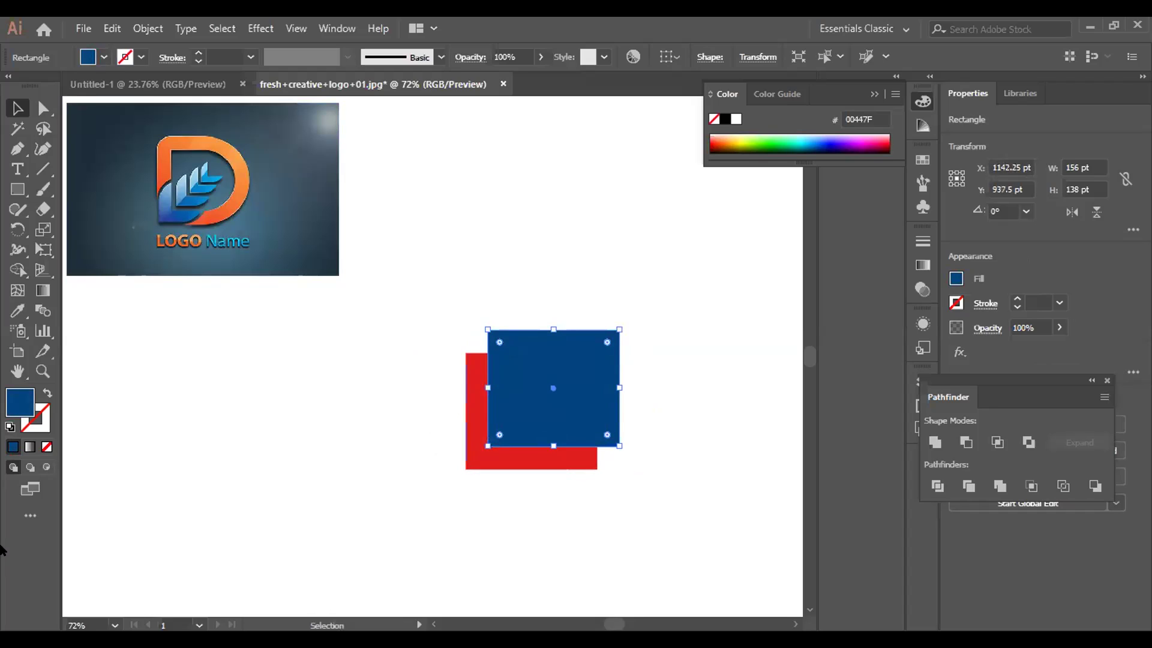
key("ctrl+g")
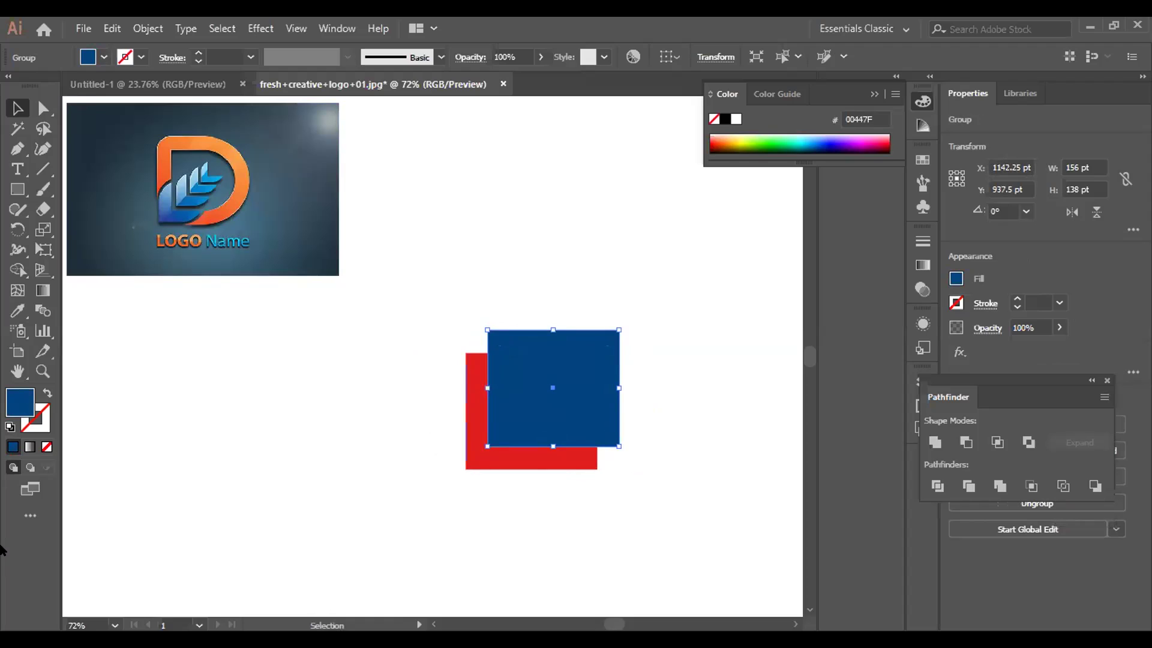
Show the rulers and align a vertical guide to the blue rectangle's left edge and a horizontal guide to its bottom edge.
key("ctrl+r")
key("ctrl+t")
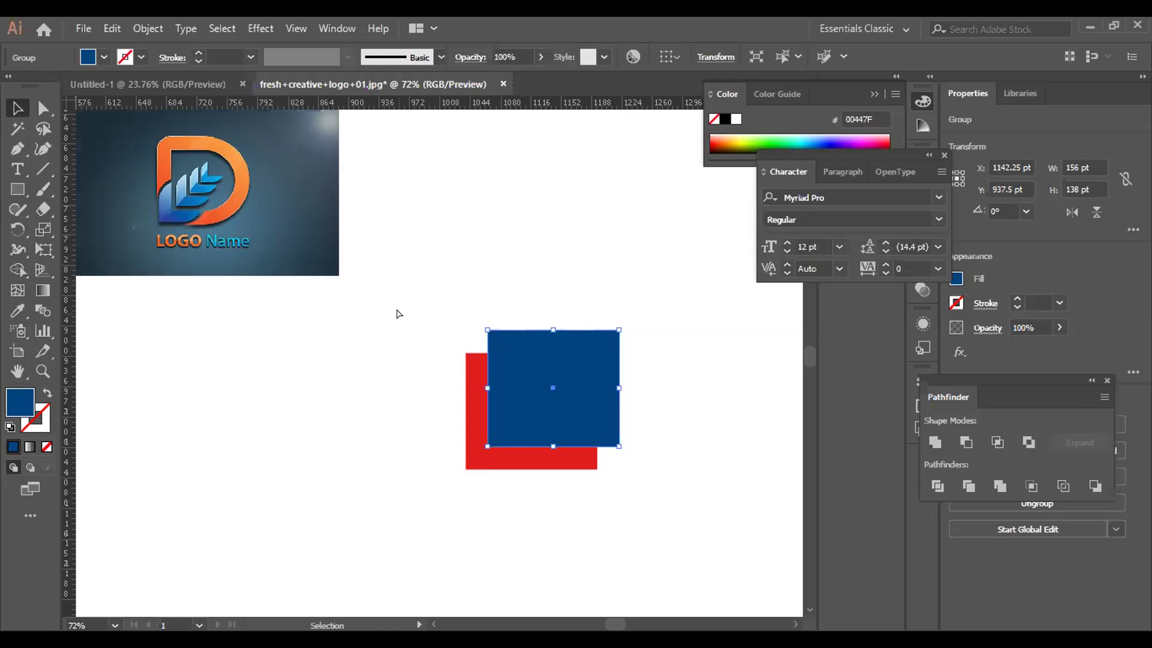
key("ctrl+r")
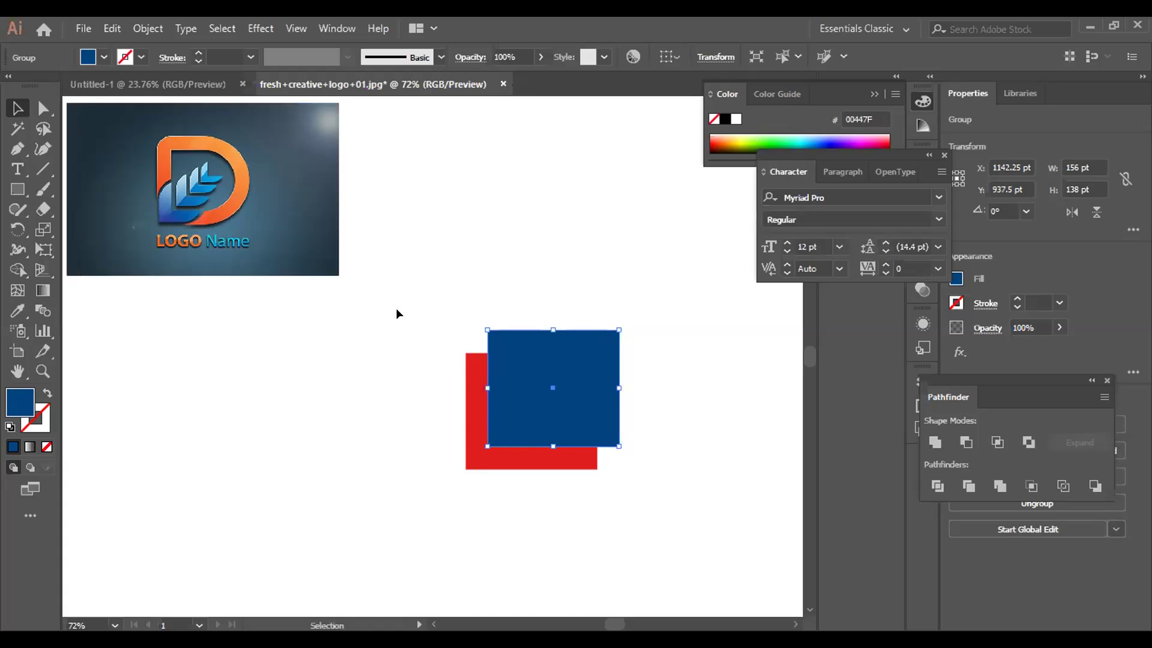
key("ctrl+r")
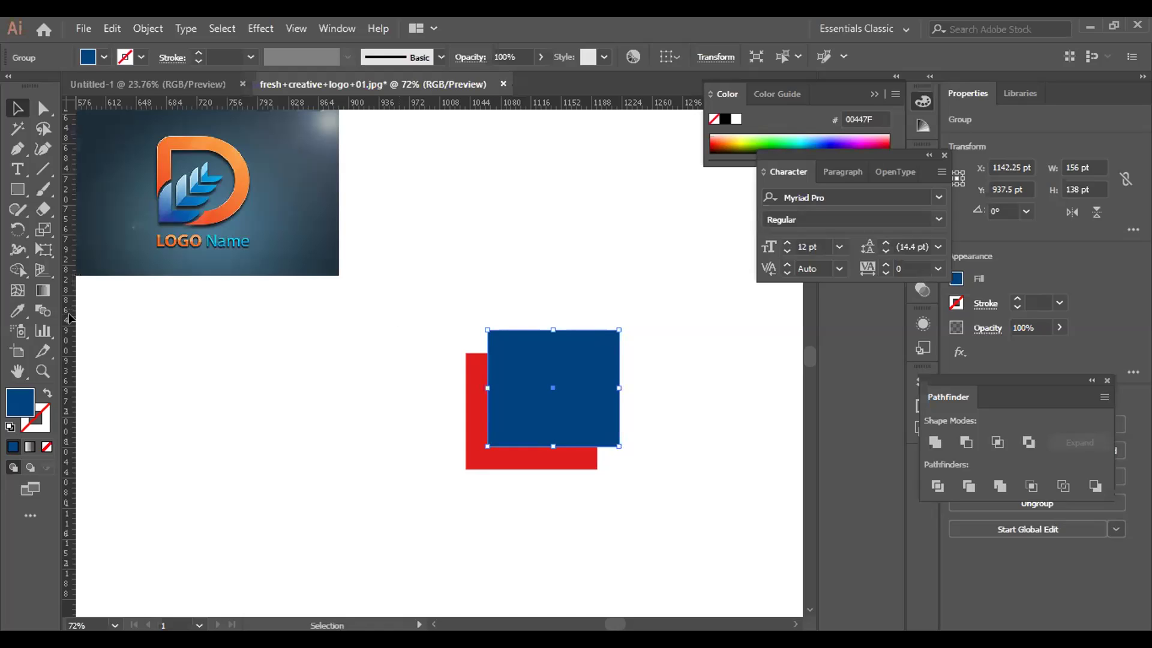
left_click_drag(70, 318, 456, 318)
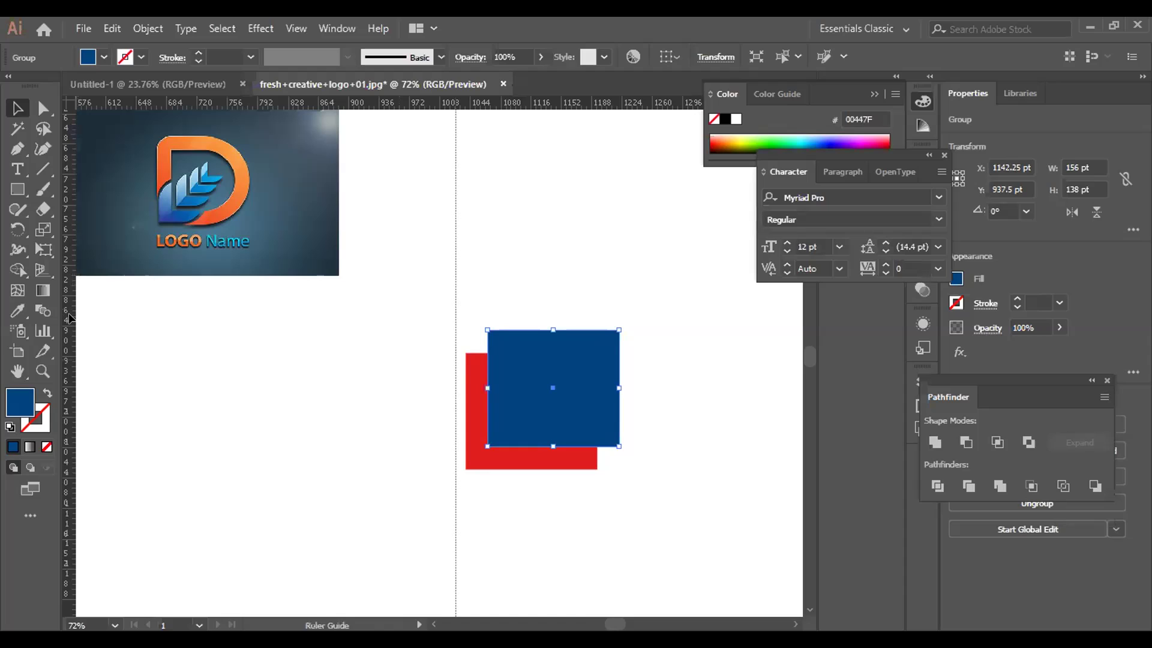
left_click_drag(456, 359, 487, 360)
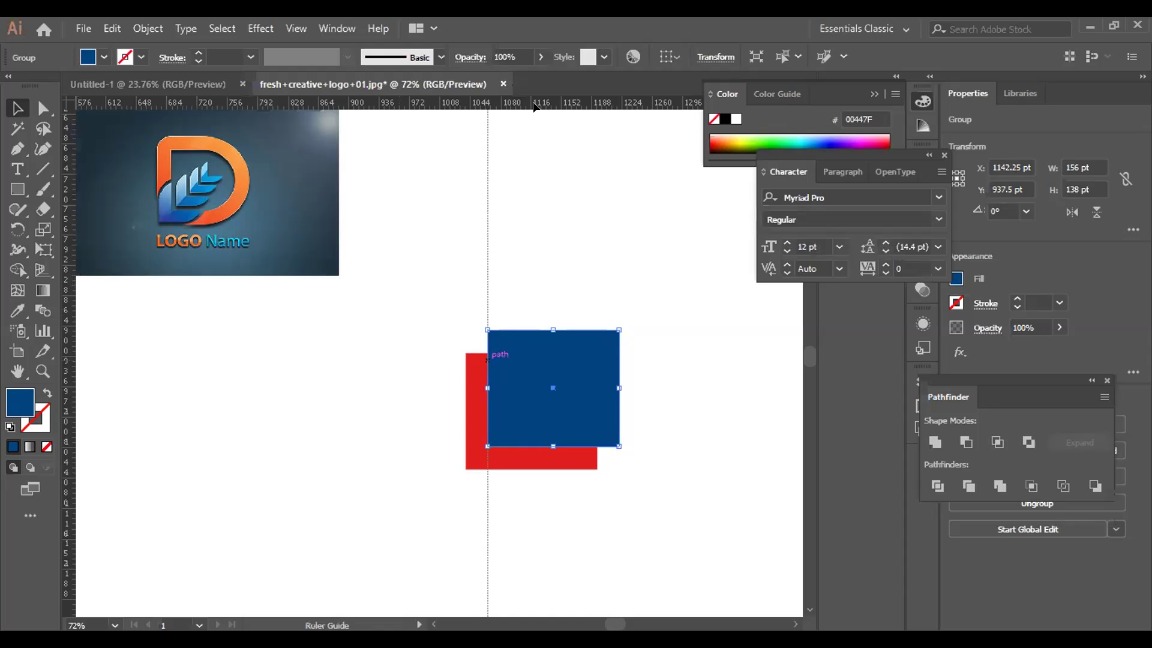
left_click_drag(534, 107, 610, 448)
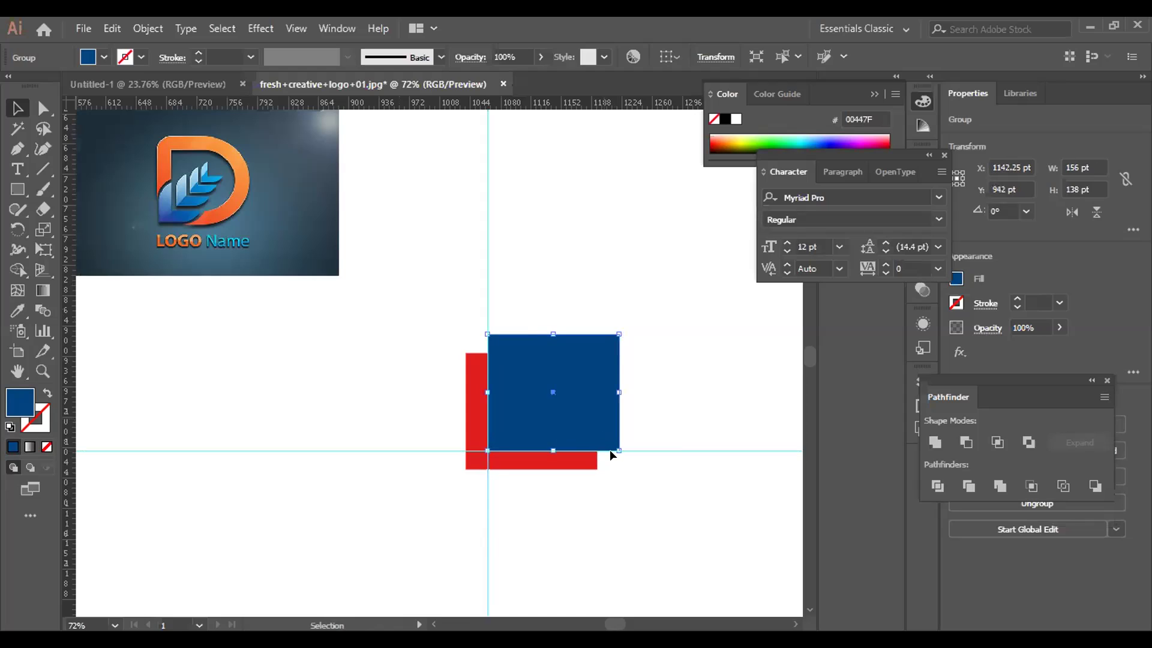
key("ctrl+plus")
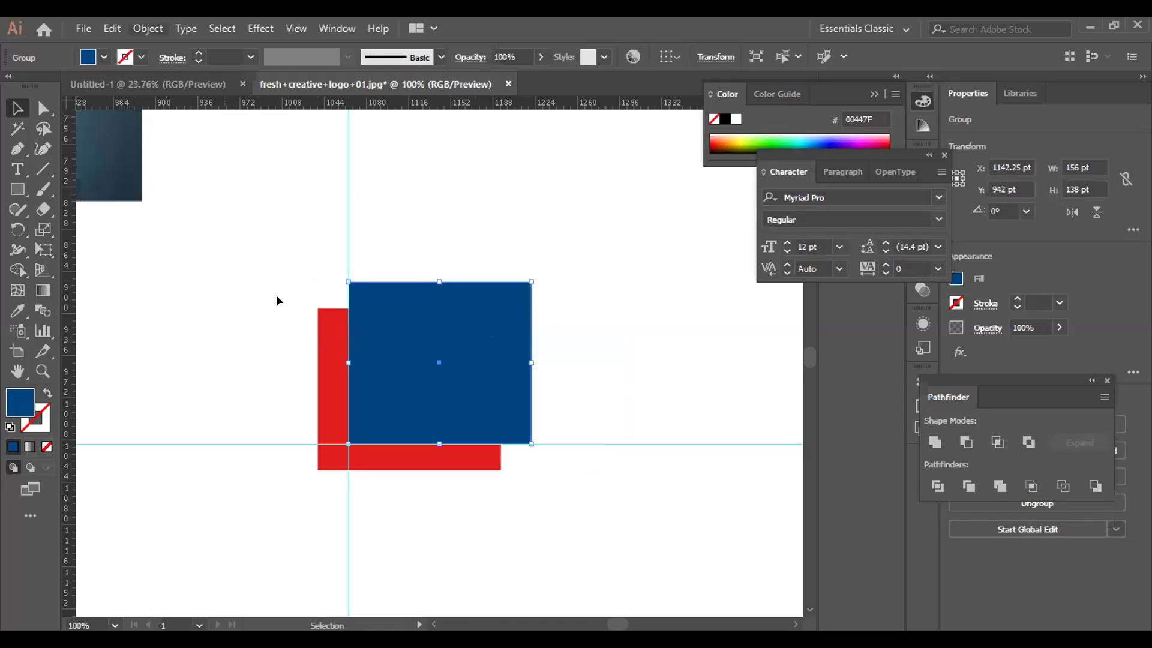
key("alt+o")
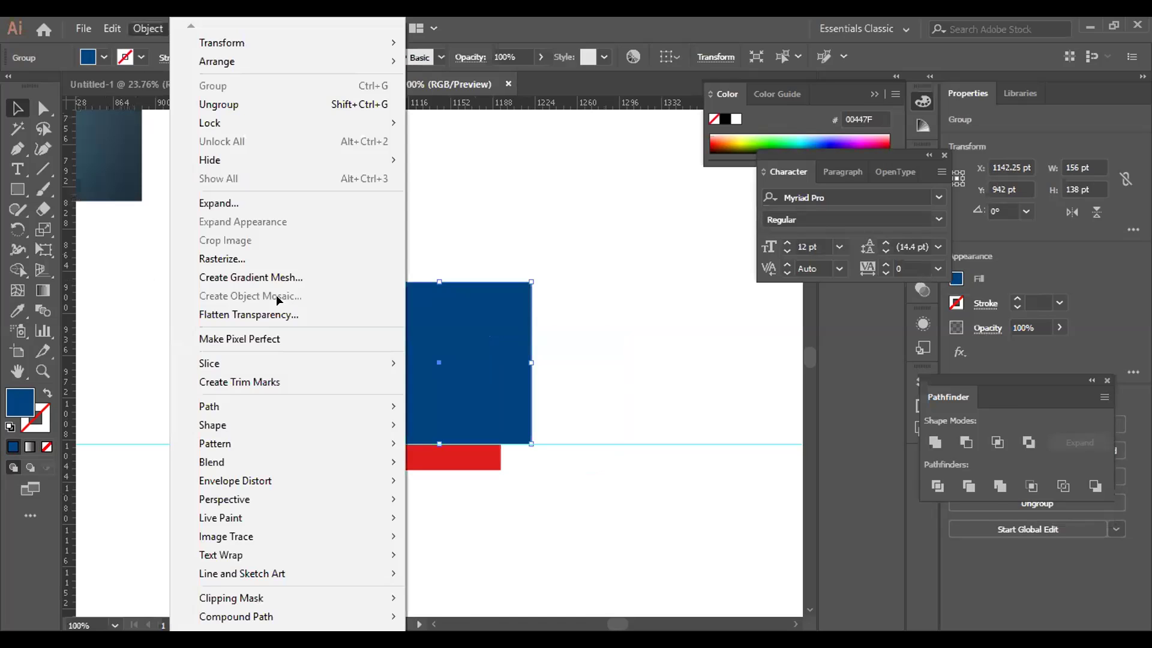
key("Left")
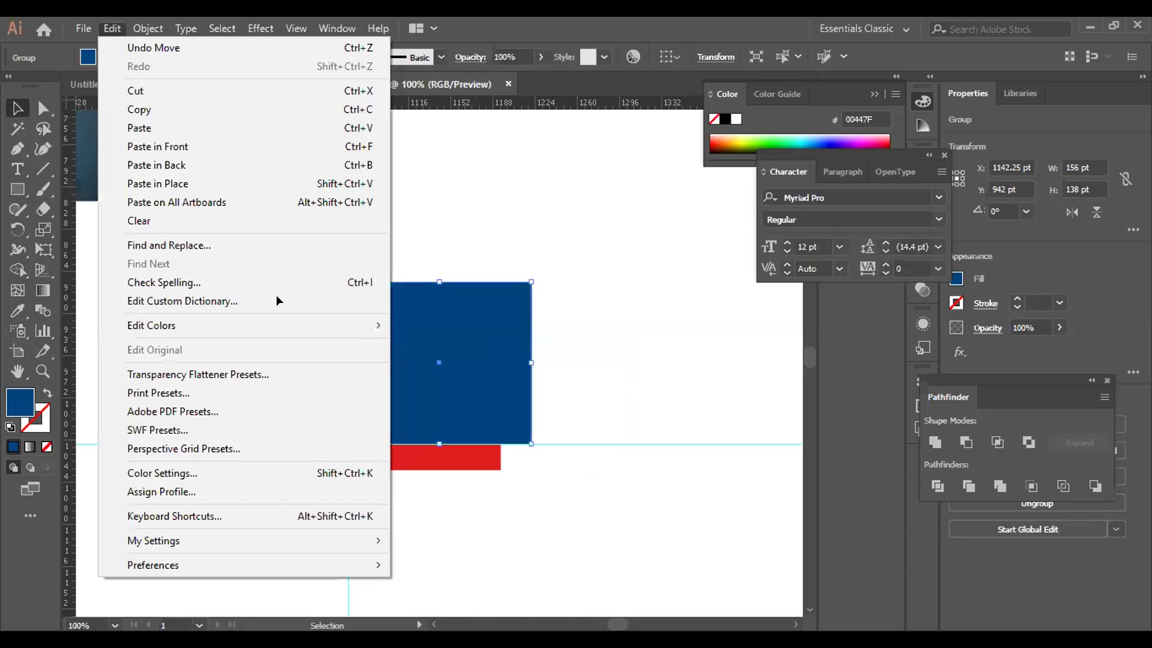
key("Right")
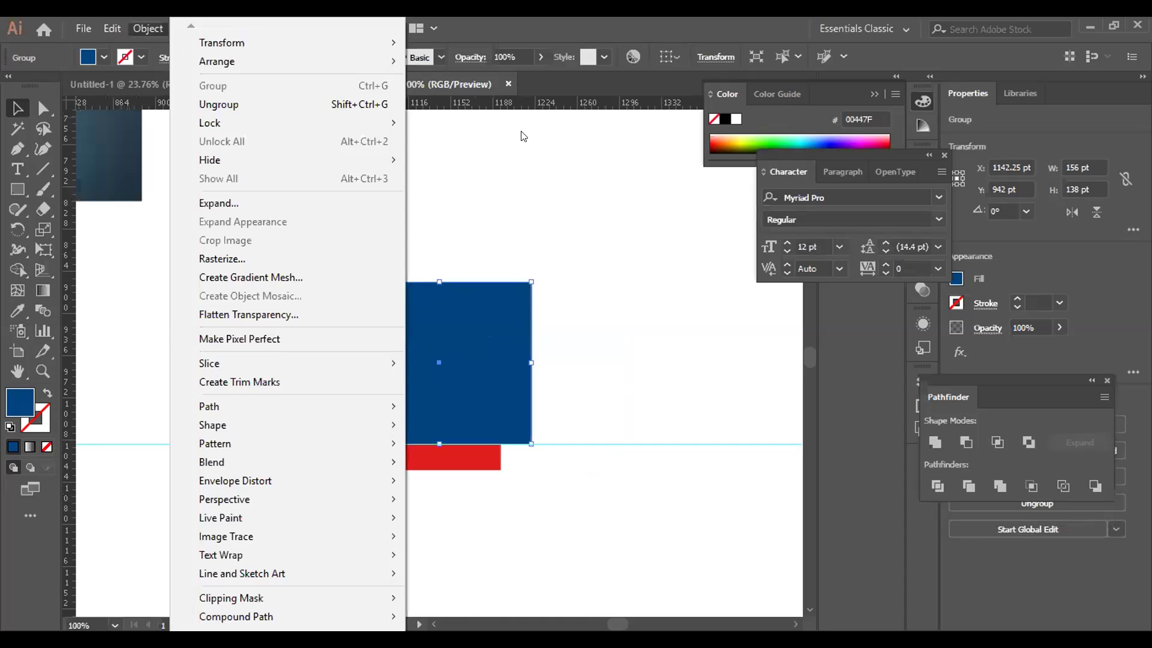
left_click(290, 329)
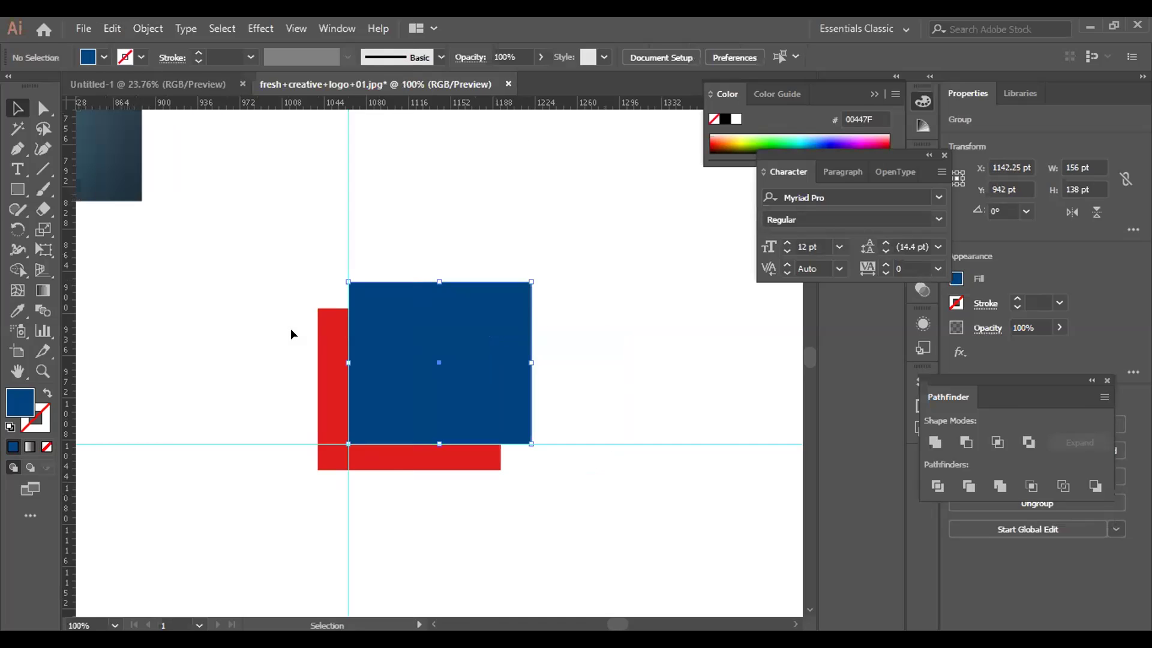
Divide the overlapping red and blue rectangles with Pathfinder, ungroup the result and delete the blue pieces, leaving the red L.
left_click(370, 336)
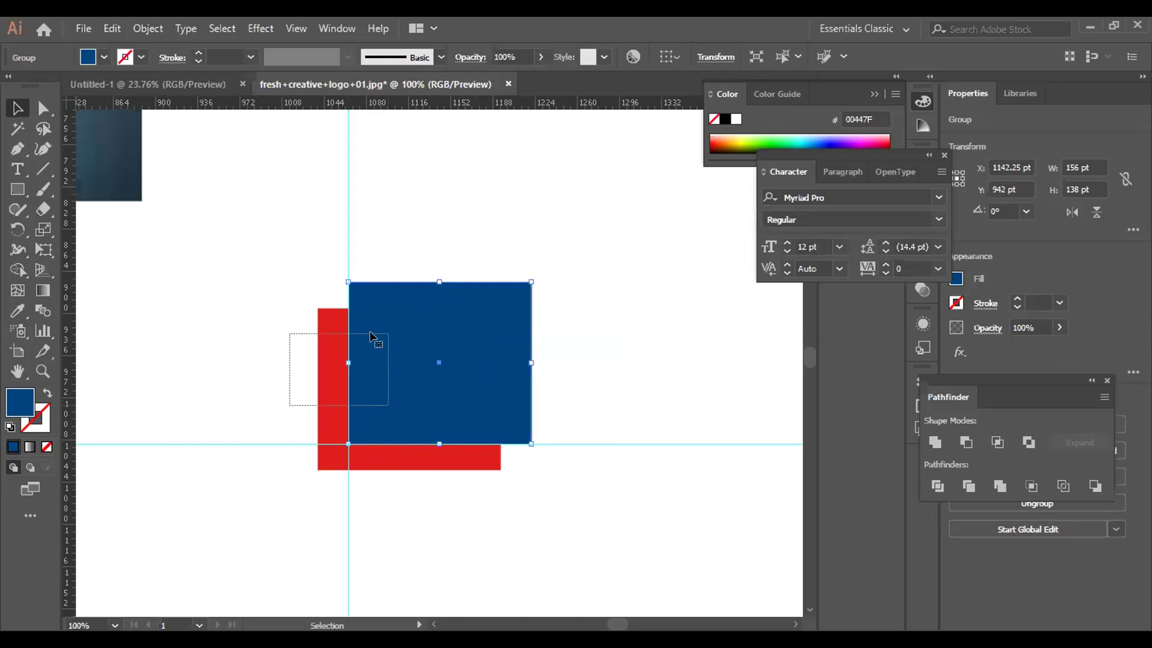
key("ctrl+a")
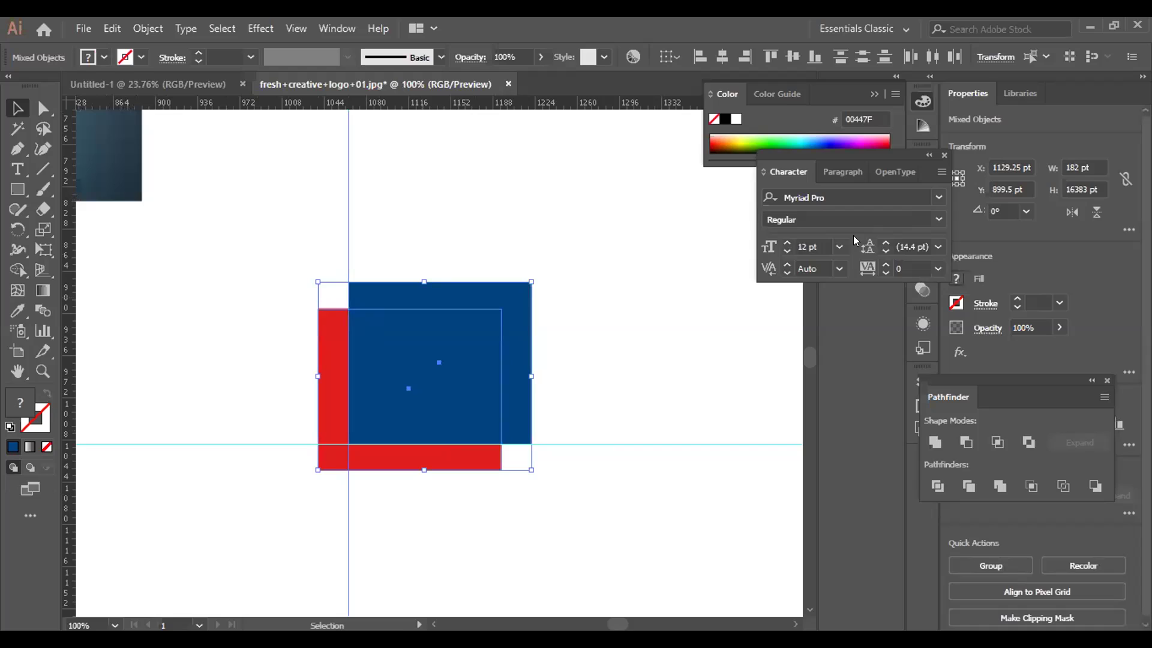
left_click(937, 486)
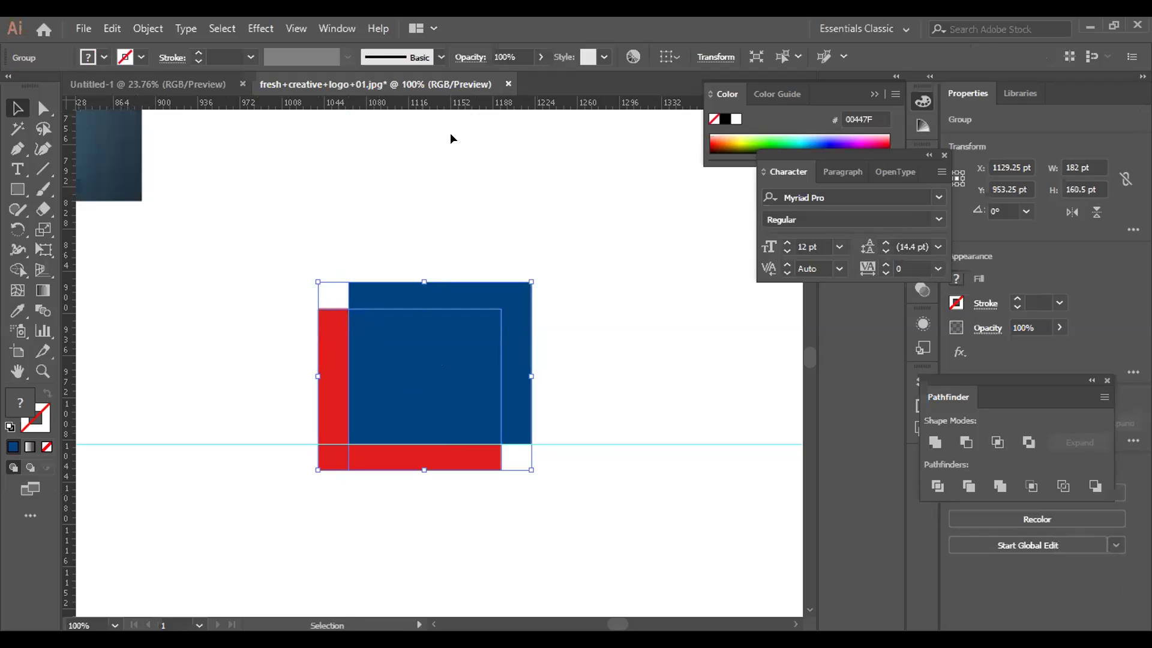
key("shift+ctrl+g")
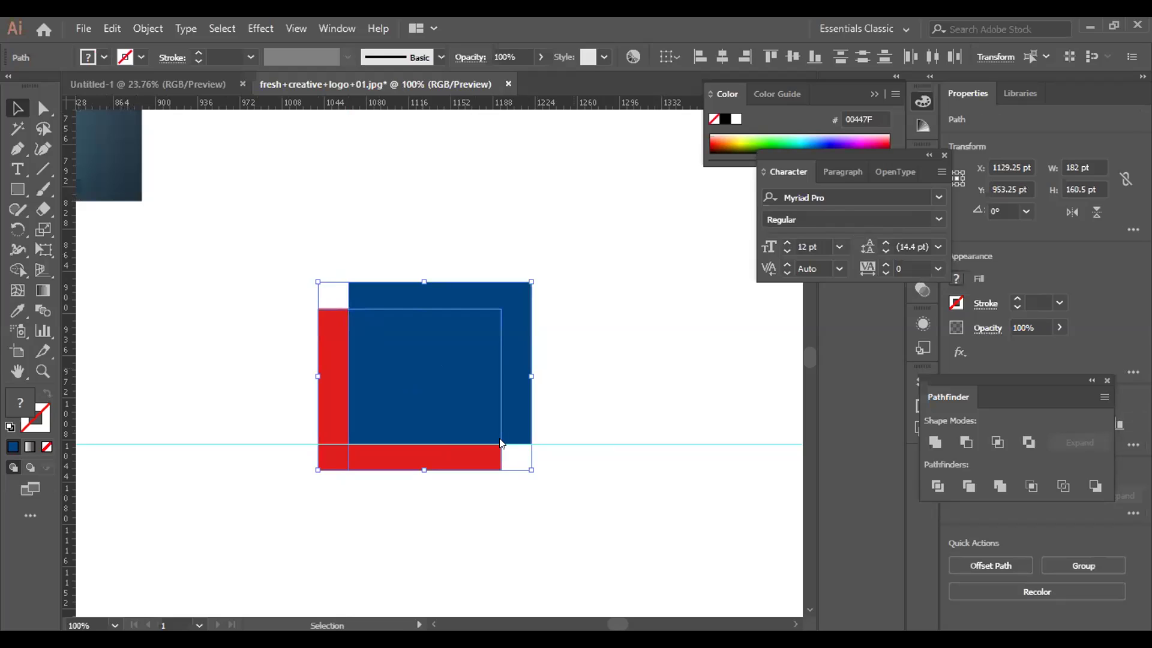
left_click(501, 443)
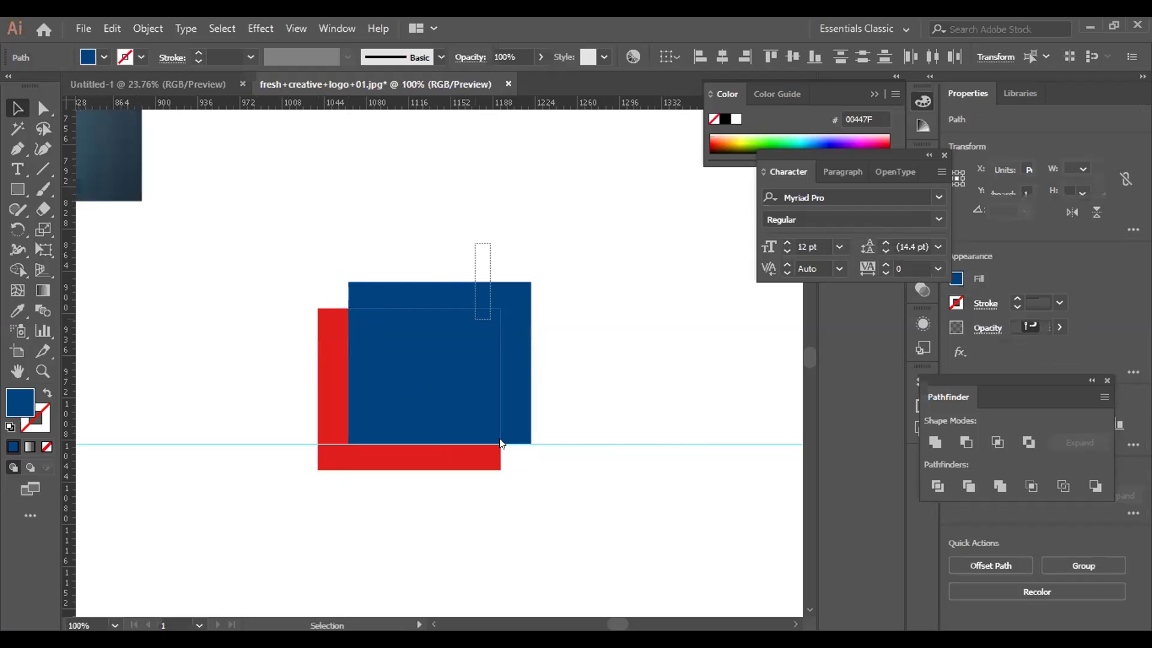
key("Delete")
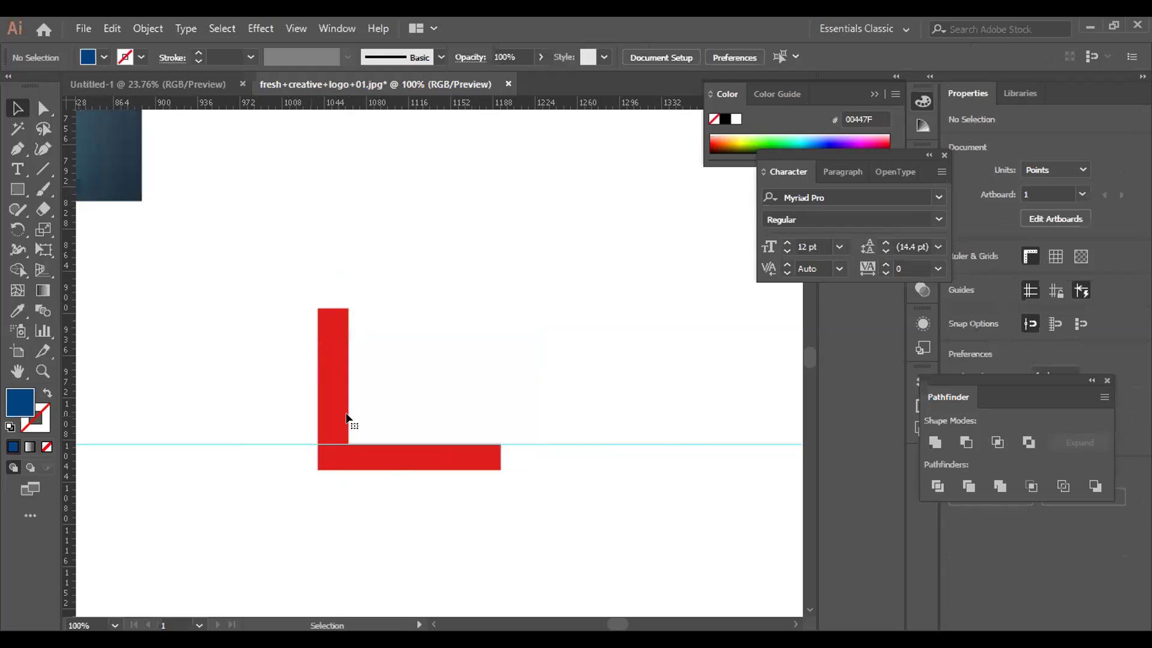
Move the red L-shaped pieces up and slightly to the left on the canvas.
key("ctrl+a")
key("shift+Up")
key("shift+Up")
key("shift+Up")
key("shift+Up")
key("shift+Up")
key("shift+Up")
key("shift+Up")
key("shift+Up")
key("shift+Up")
key("shift+Up")
key("shift+Up")
key("shift+Up")
key("shift+Up")
key("shift+Up")
key("shift+Up")
key("shift+Left")
key("shift+Left")
key("shift+Left")
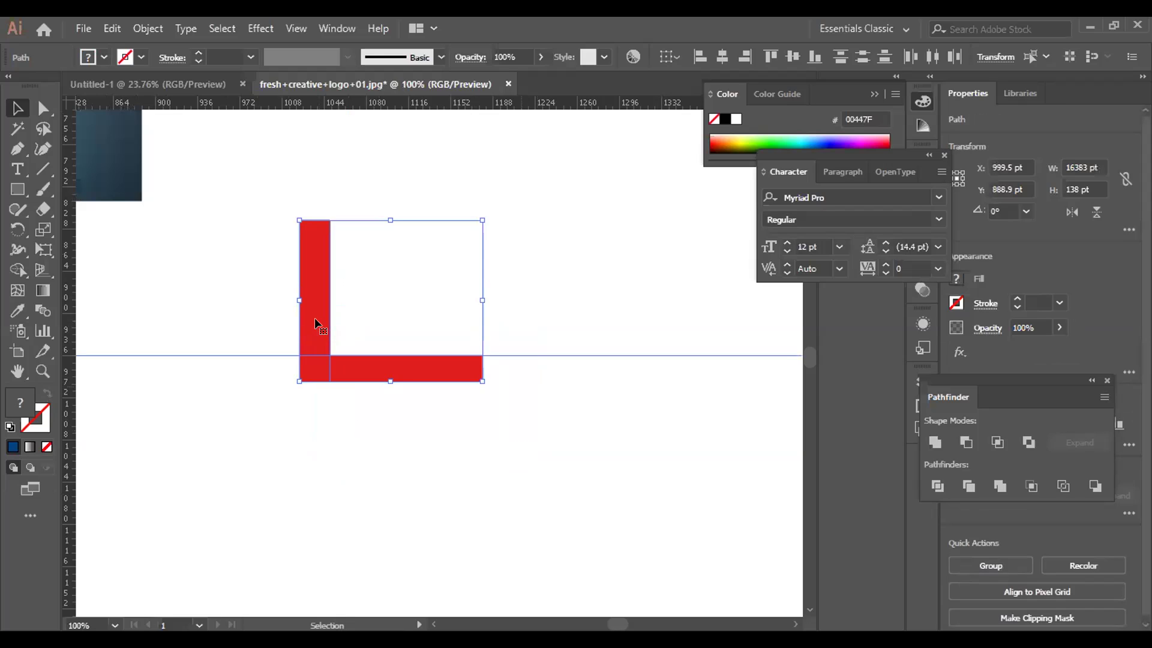
Deselect everything and hide the guides.
key("ctrl+shift+a")
key("slash")
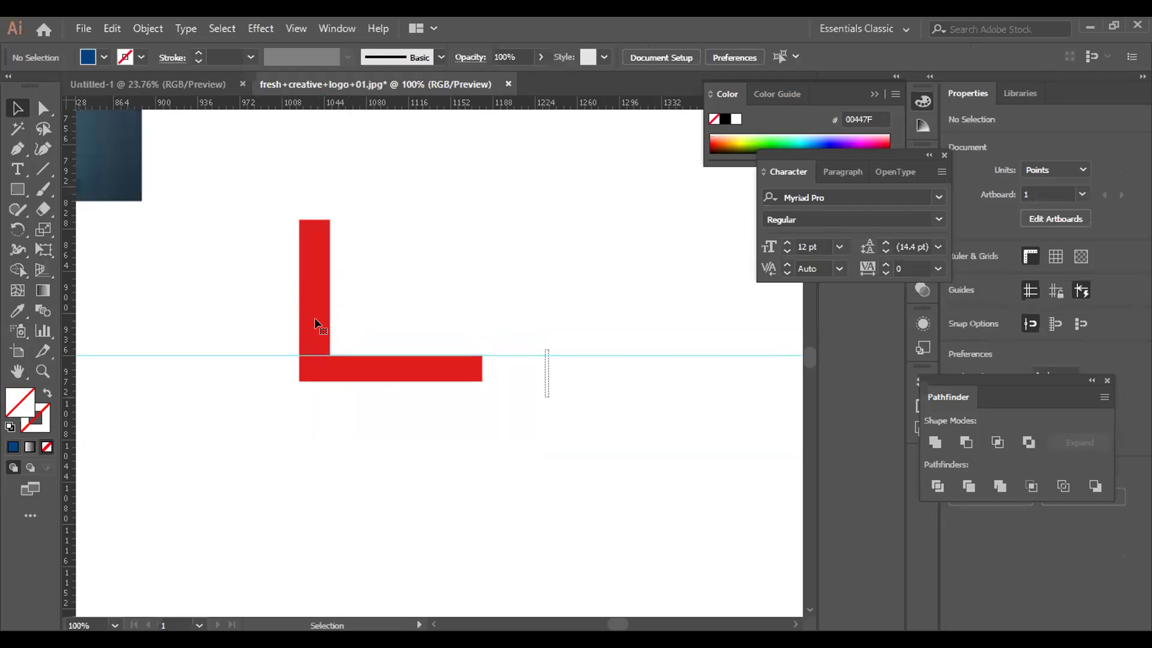
left_click_drag(600, 355, 586, 364)
right_click(586, 364)
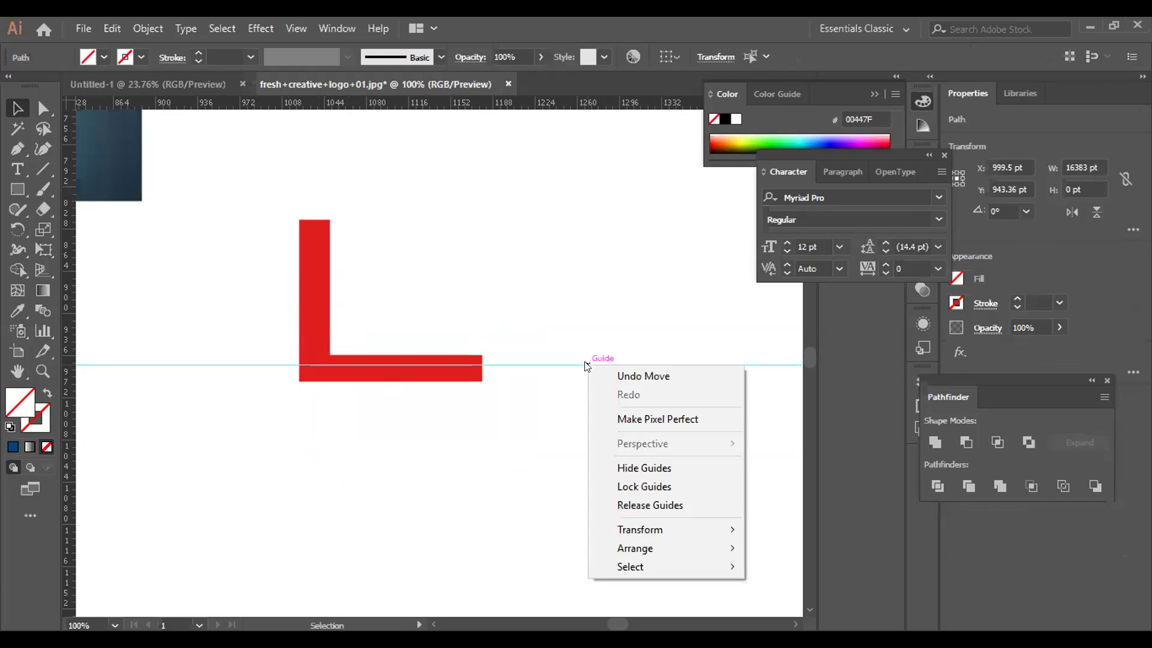
left_click(640, 468)
Scale both bars of the red L down together to about 97 × 85 pt.
left_click_drag(247, 265, 387, 393)
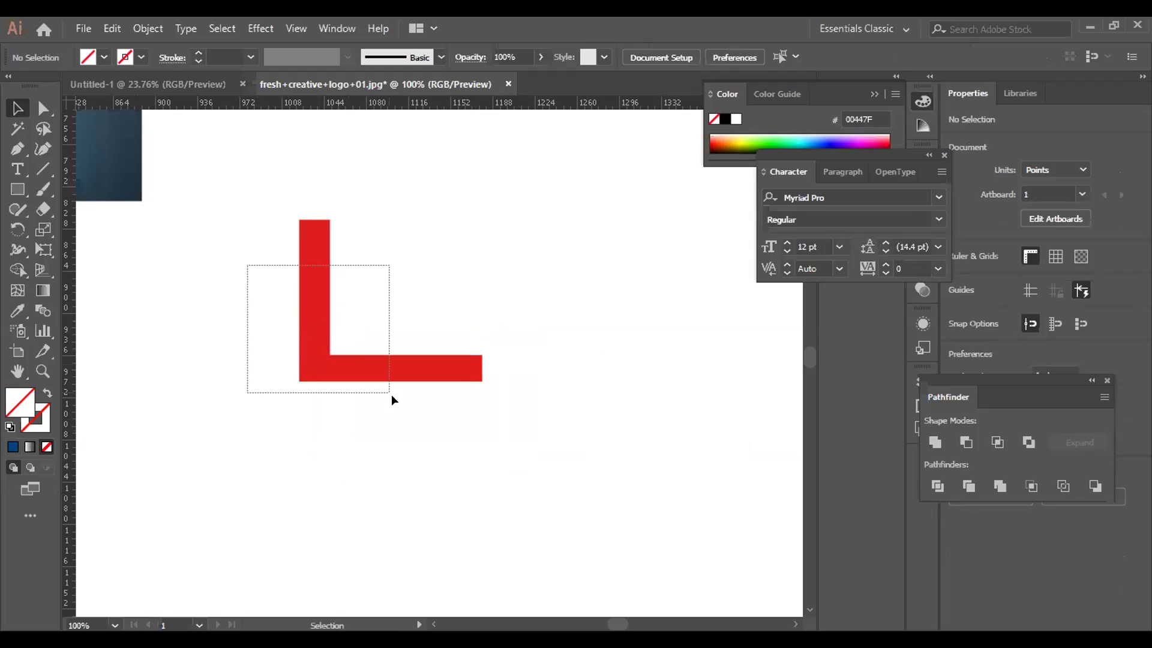
left_click_drag(392, 399, 391, 398)
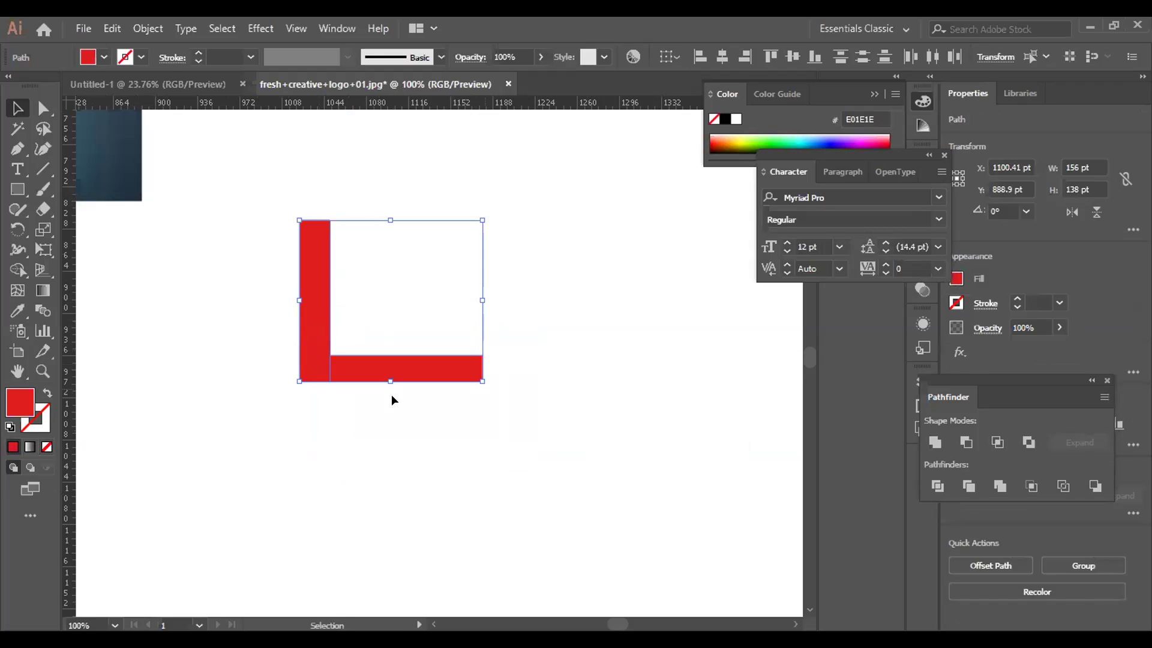
left_click_drag(483, 220, 423, 273)
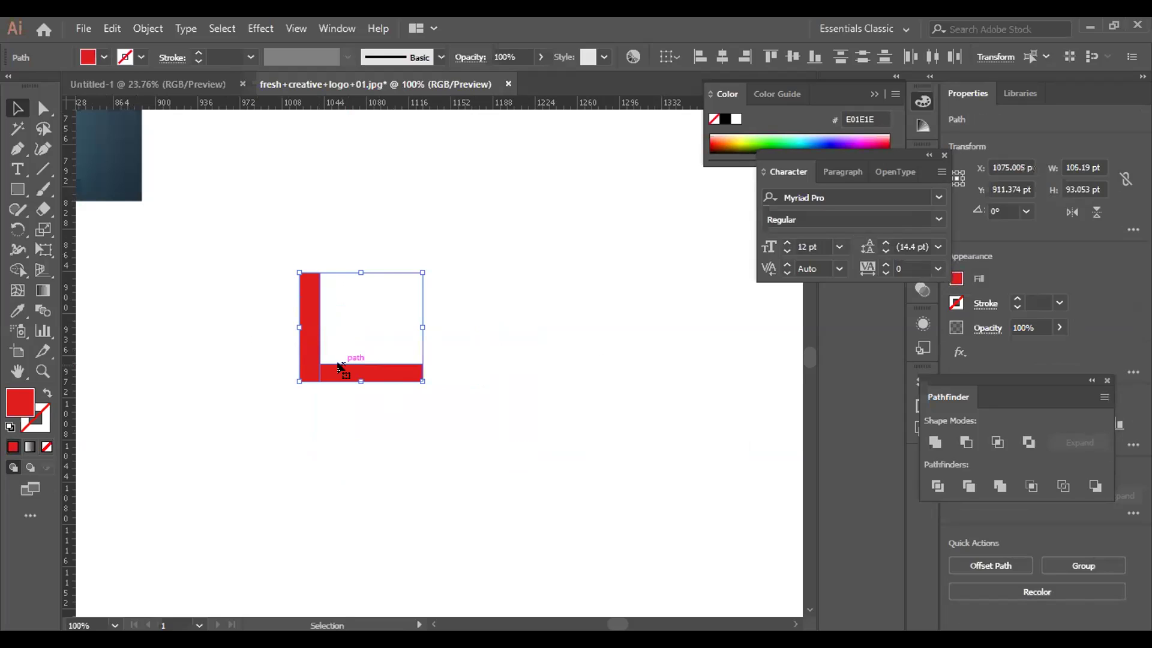
left_click_drag(423, 381, 413, 373)
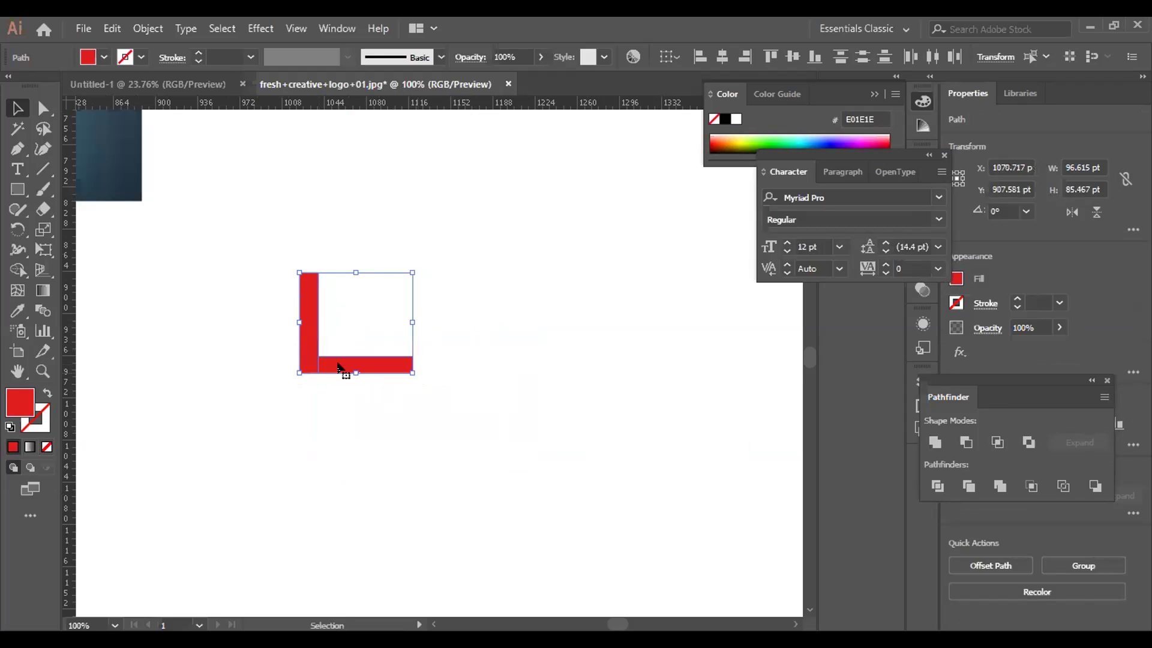
Group the two bars of the red L.
left_click(201, 249)
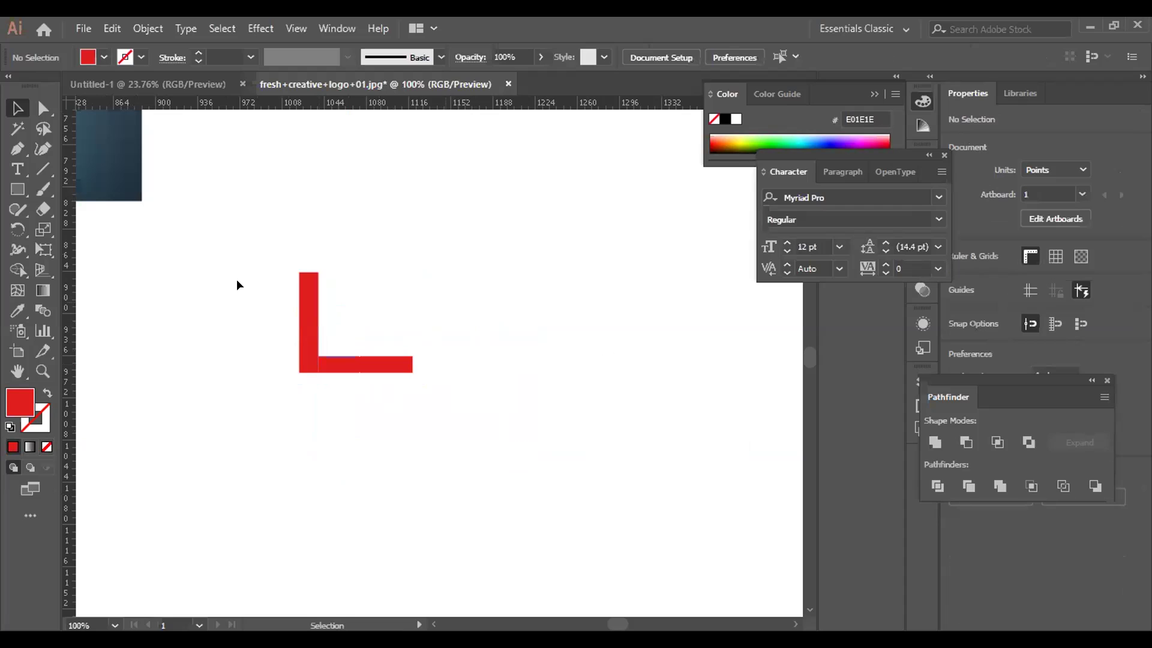
left_click(312, 316)
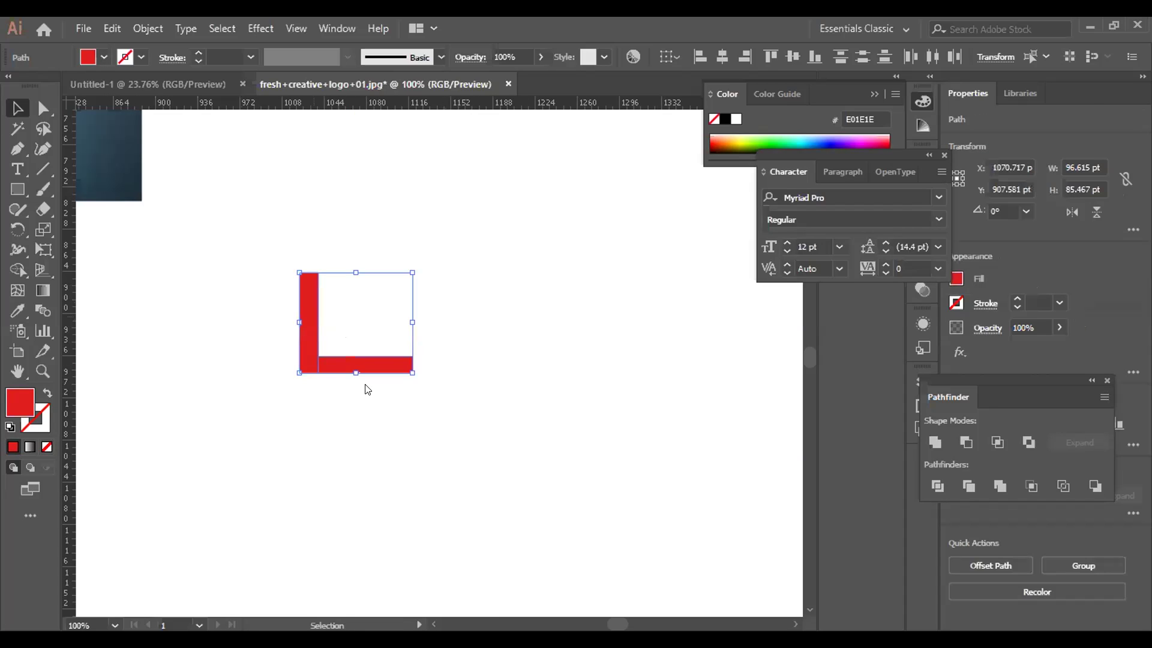
right_click(370, 411)
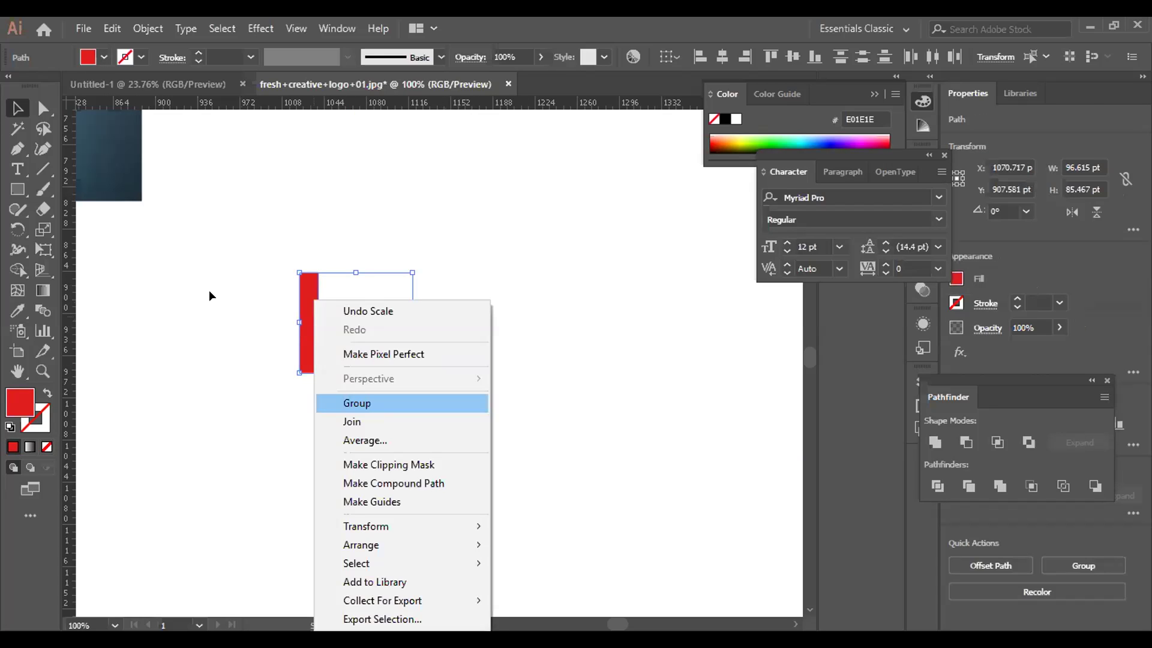
key("Return")
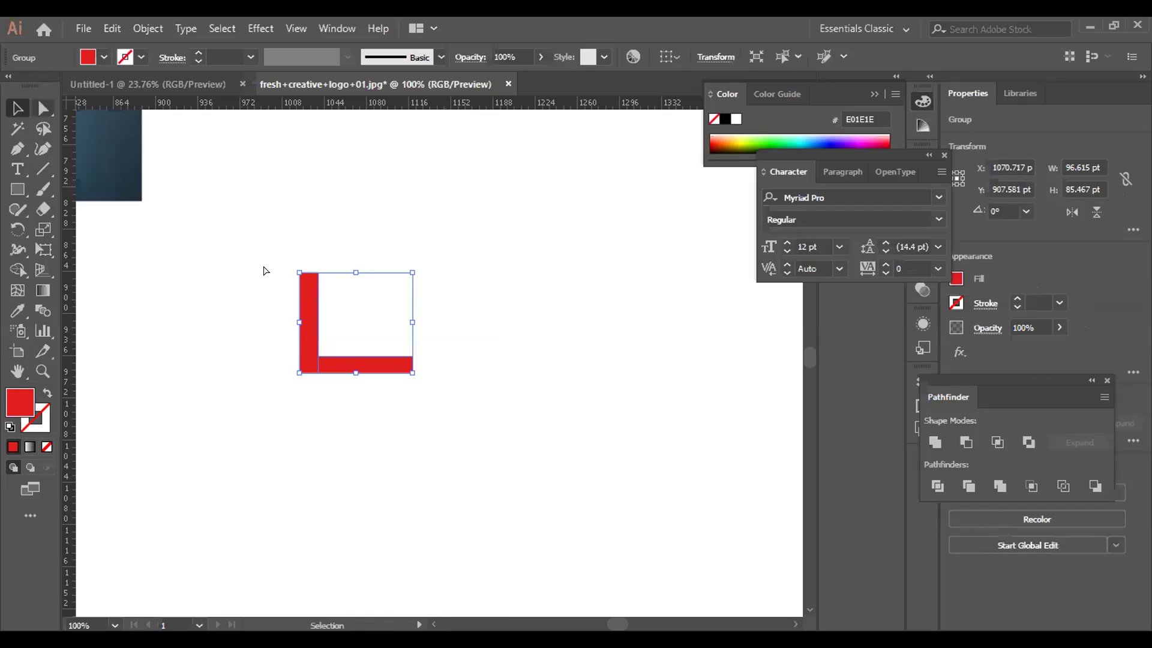
Round the outer top corner of the L's vertical bar with a radius of about 16.1 pt.
key("a")
left_click_drag(286, 268, 186, 296)
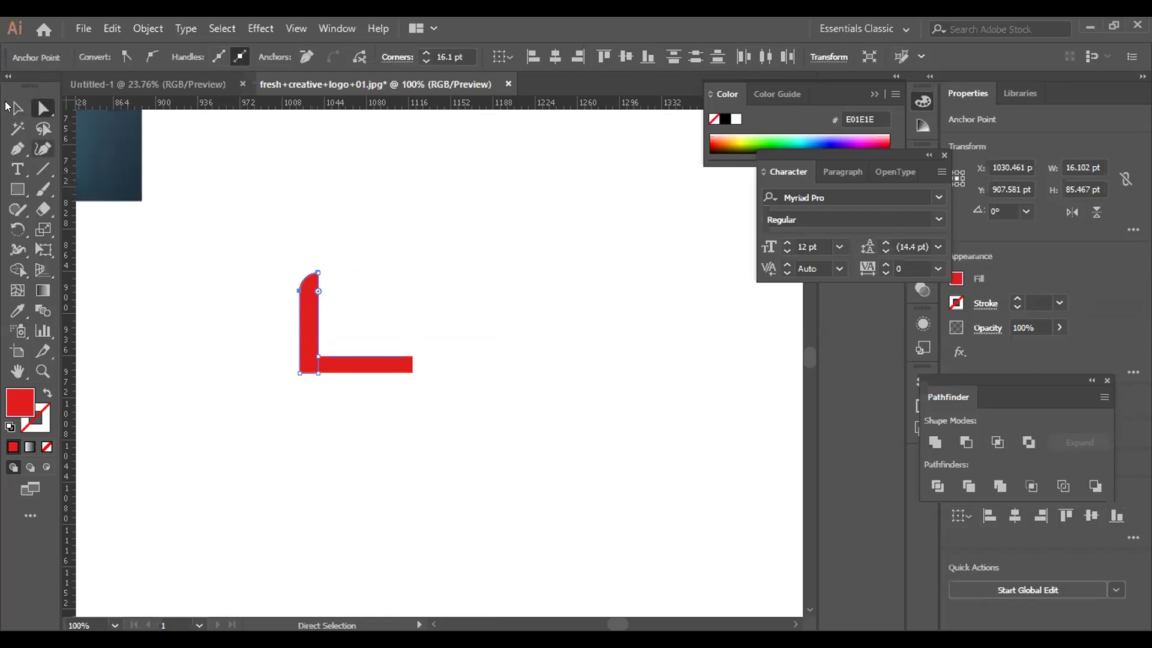
left_click(33, 108)
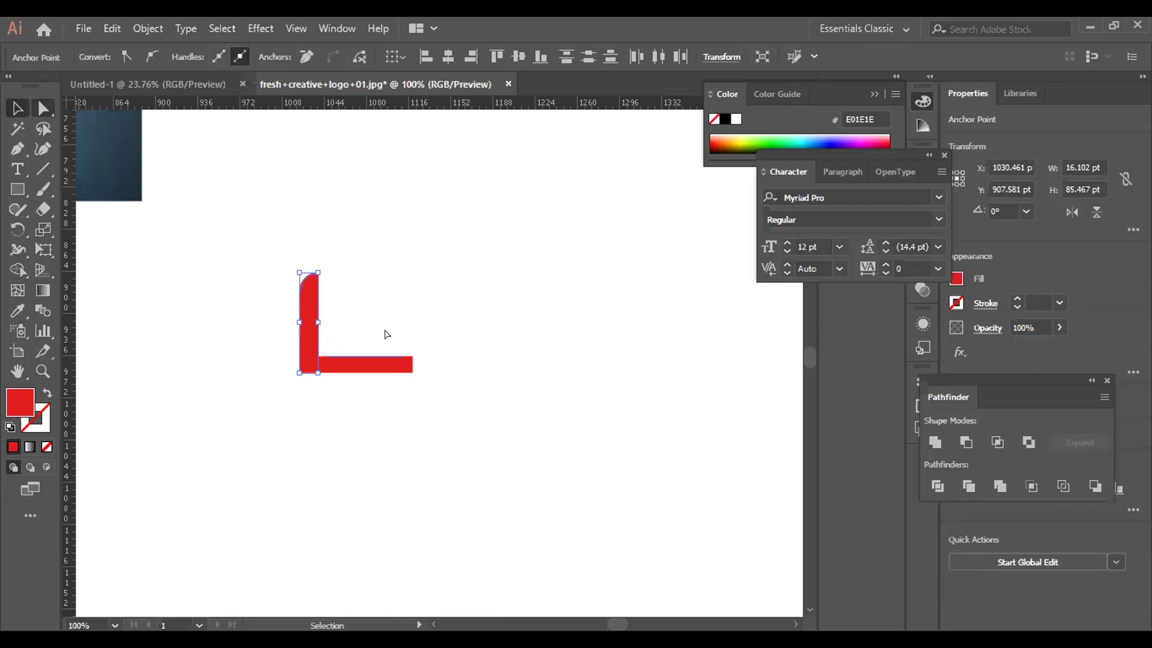
Round only the lower corner at the free end of the L's horizontal bar as far as it goes.
key("a")
left_click_drag(401, 370, 381, 352)
key("ctrl+z")
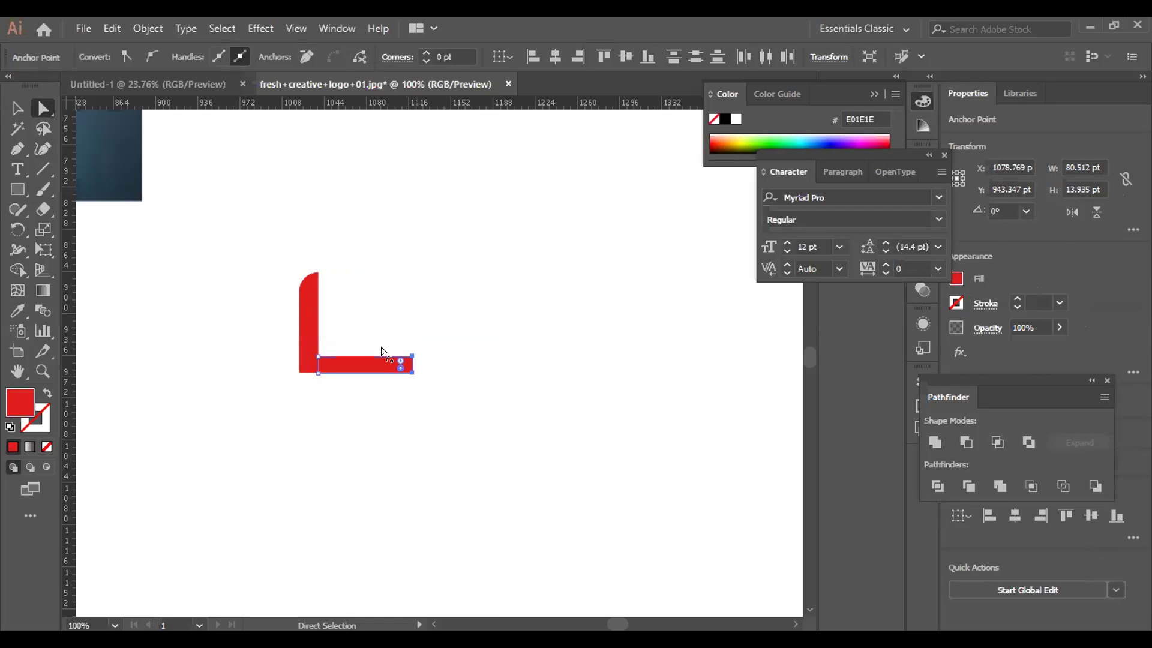
left_click(411, 372)
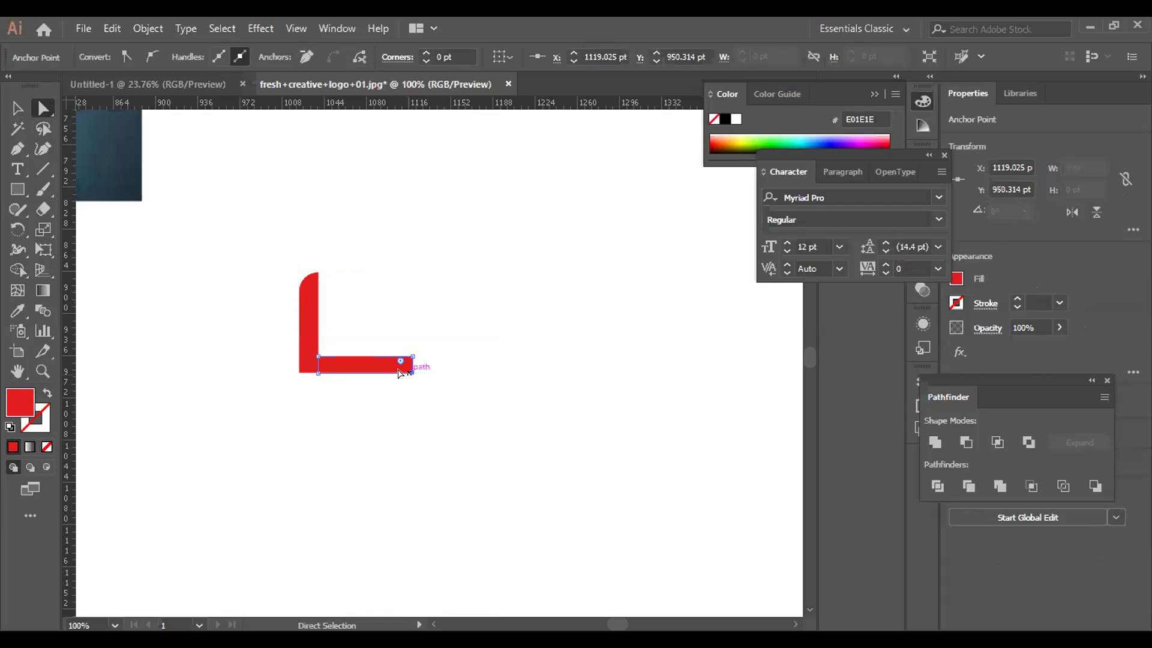
left_click_drag(400, 362, 373, 334)
key("v")
left_click(359, 363)
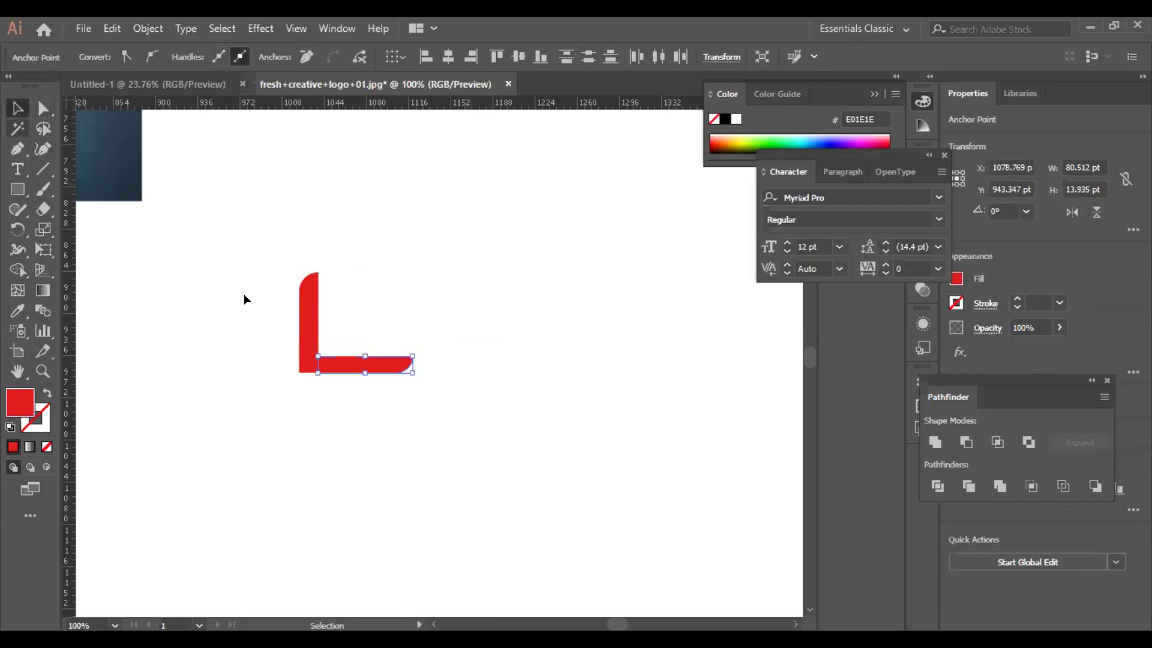
left_click(245, 295)
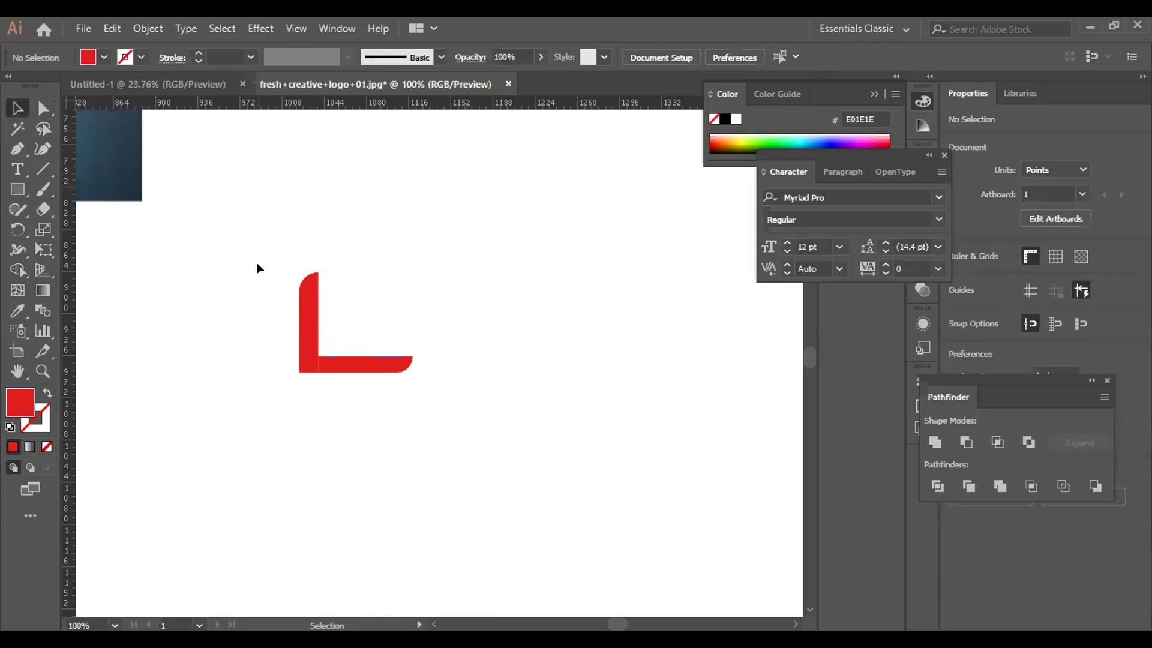
Merge the vertical and horizontal bars into one L shape with the Shape Builder tool.
key("ctrl+a")
left_click(18, 269)
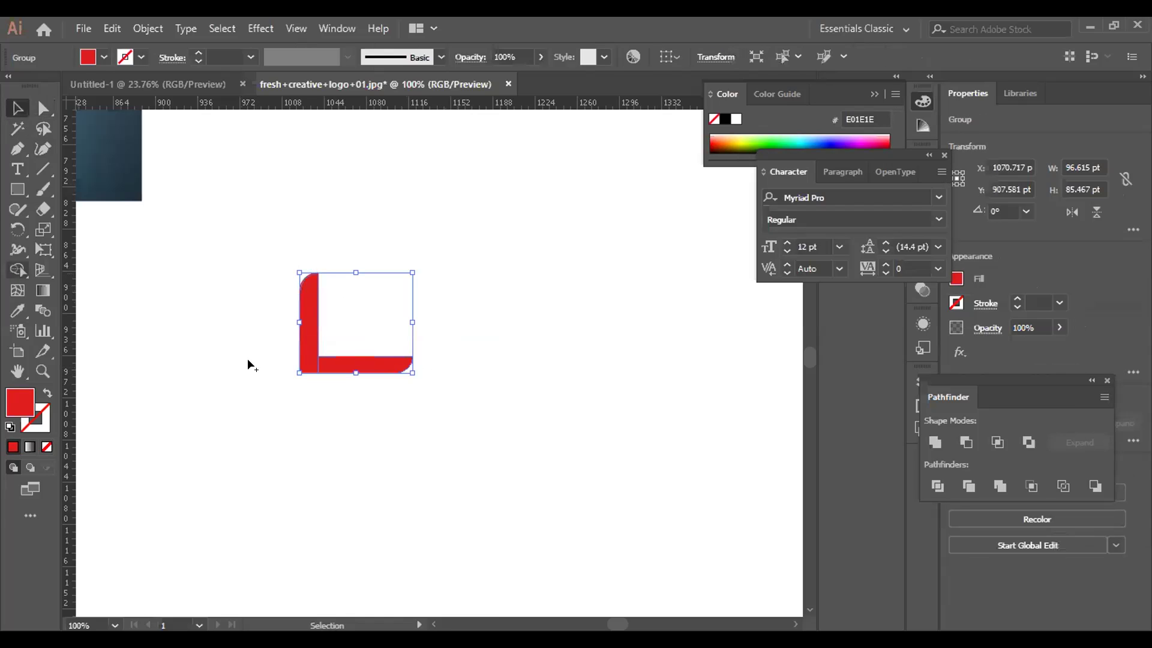
left_click_drag(303, 362, 331, 364)
left_click(17, 107)
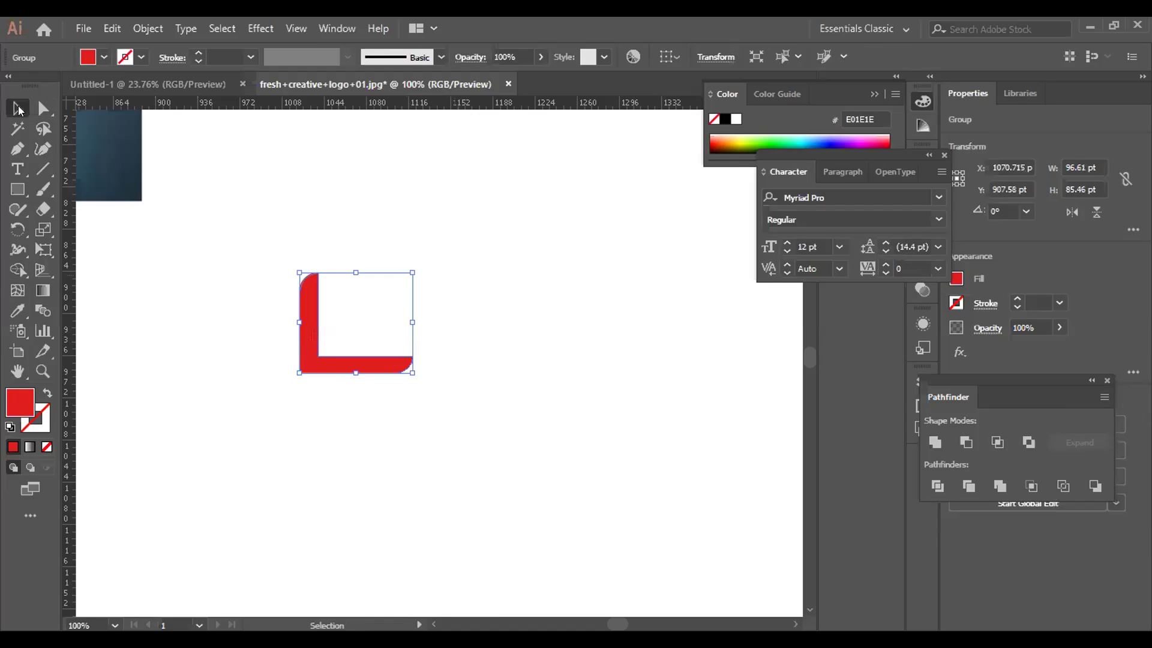
key("ctrl+shift+a")
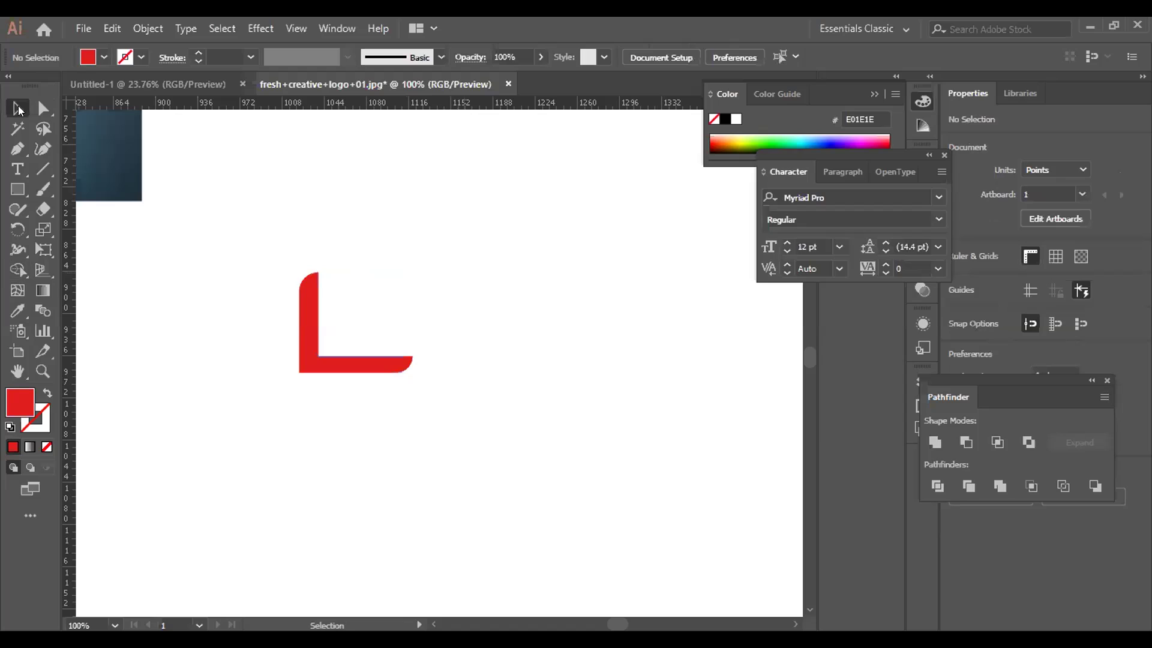
Place a copy of the L inside its corner, scaled to about 69 × 61 pt so its right end lines up with the original's.
key("ctrl+plus")
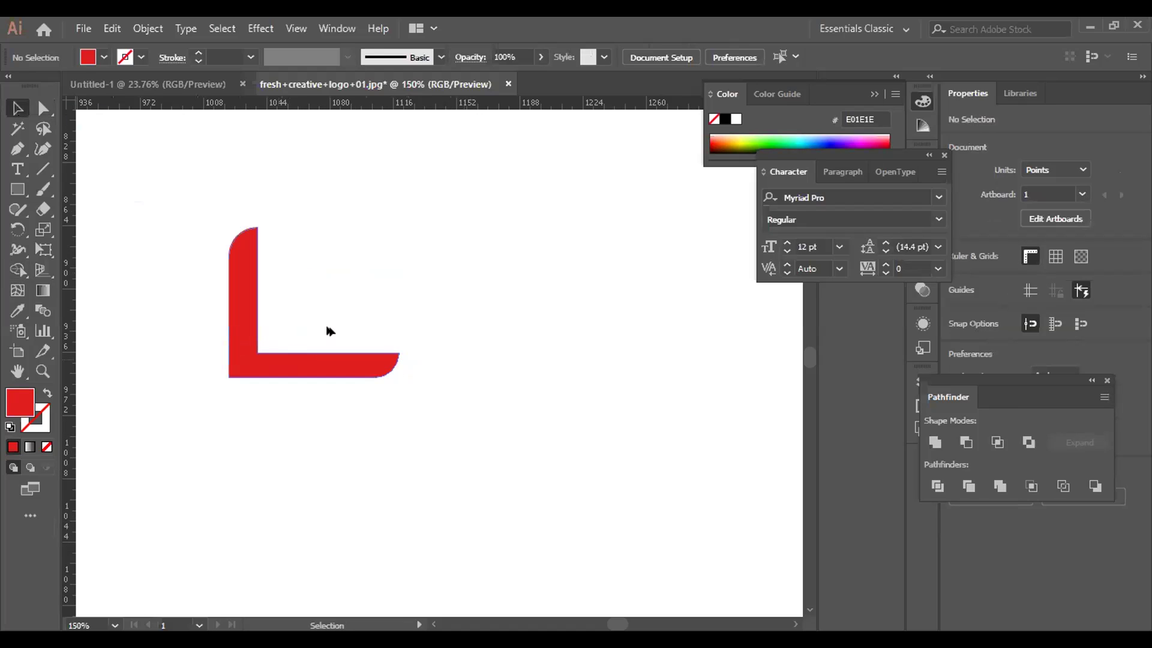
left_click_drag(278, 360, 326, 323)
left_click_drag(448, 190, 417, 217)
left_click_drag(311, 312, 302, 309)
key("ctrl+shift+a")
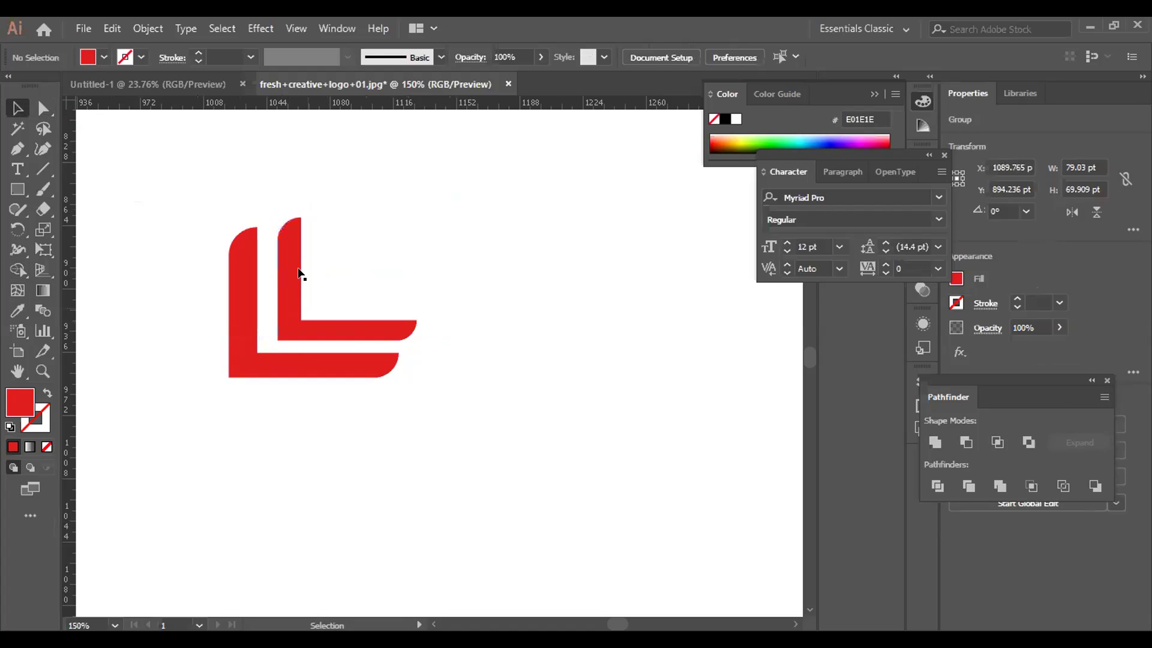
left_click(299, 273)
left_click_drag(404, 219, 397, 225)
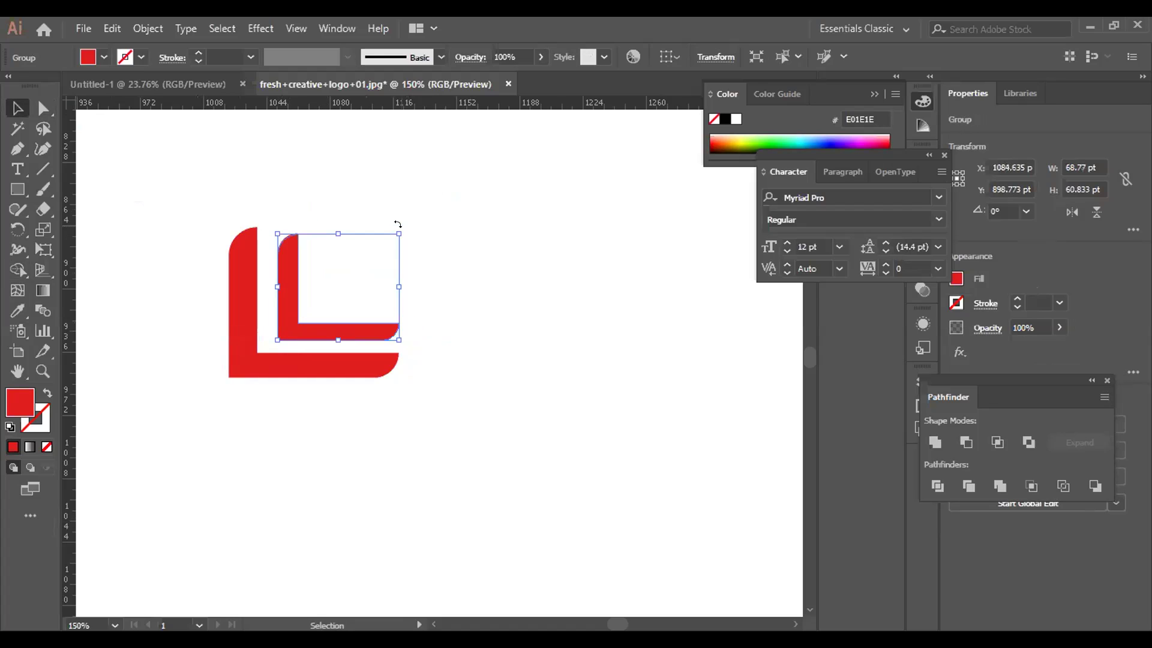
key("ctrl+shift+a")
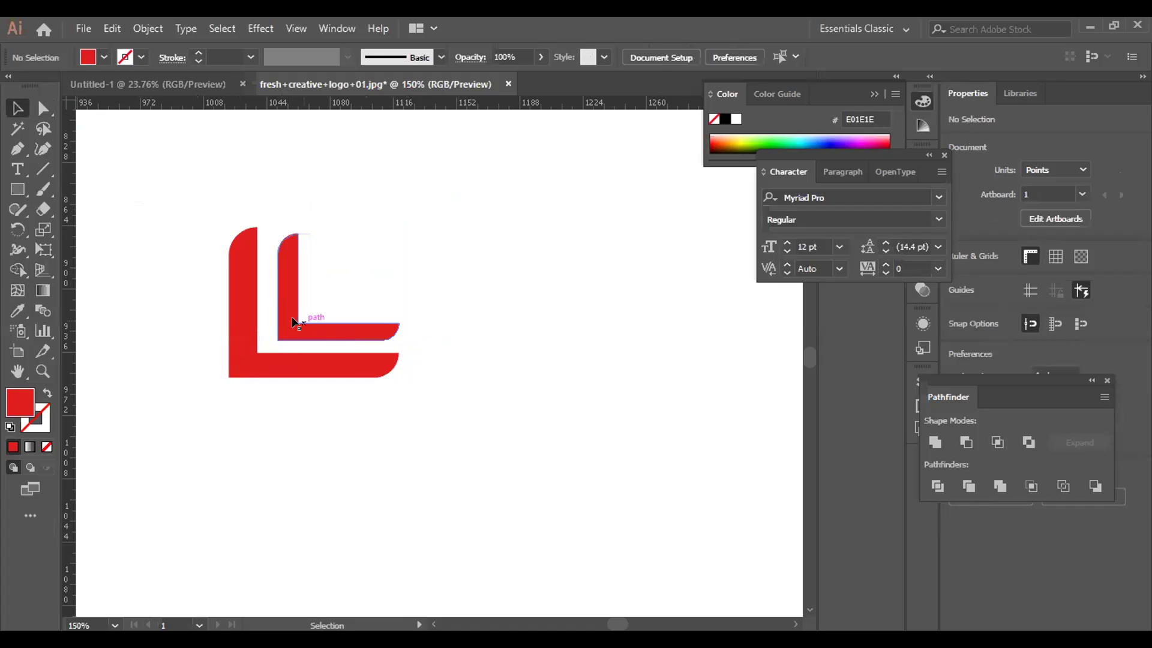
Nest two more progressively smaller copies of the L inside the corner, the first scaled to about 49 × 43 pt, with right ends aligned.
left_click_drag(291, 316, 331, 289)
left_click_drag(433, 202, 401, 231)
left_click_drag(344, 300, 372, 279)
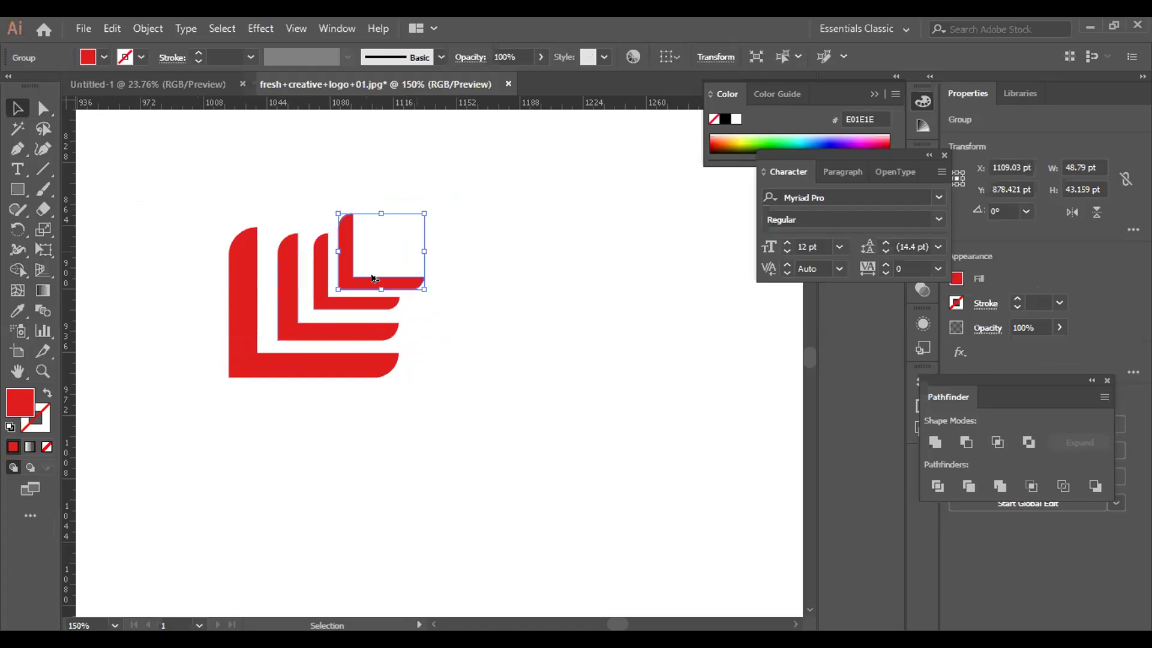
key("ctrl+d")
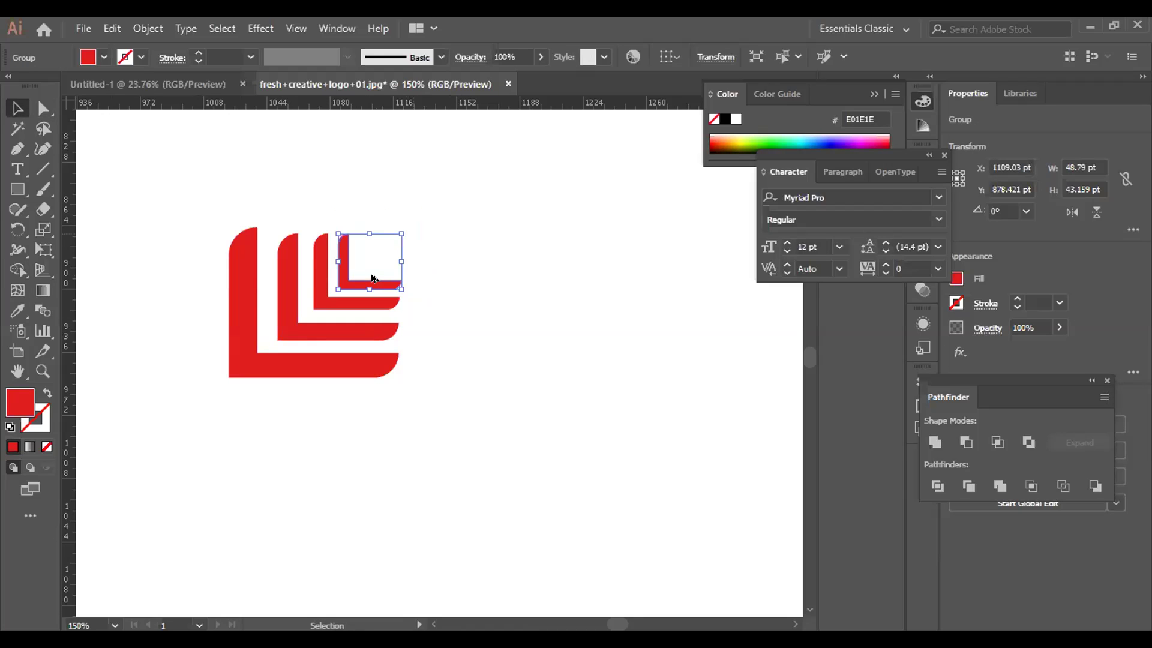
Group the four nested L shapes.
left_click(223, 192)
left_click_drag(220, 199, 339, 272)
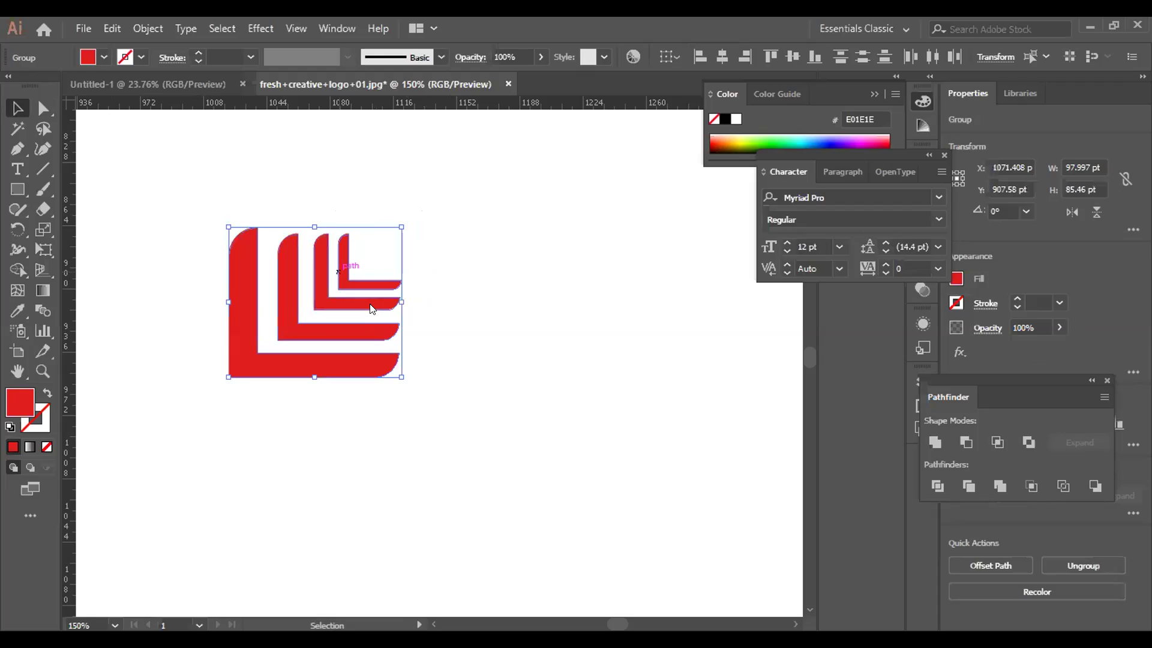
right_click(339, 273)
left_click(399, 373)
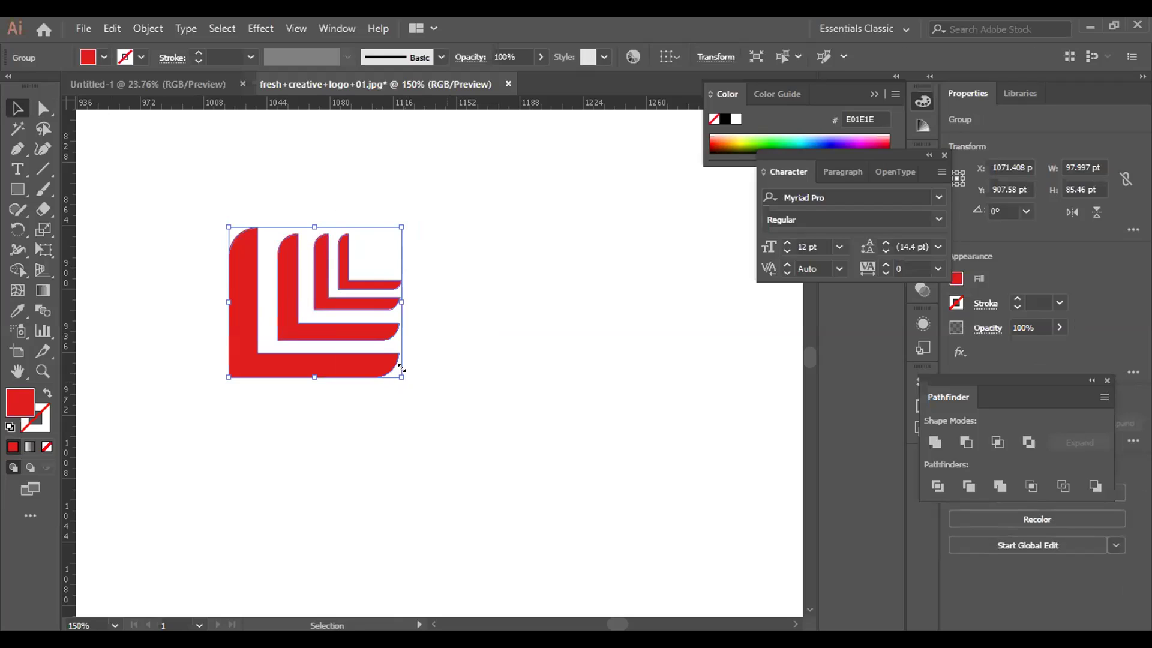
Narrow the grouped L shapes slightly and shift the group up a little.
key("ctrl+minus")
key("ctrl+minus")
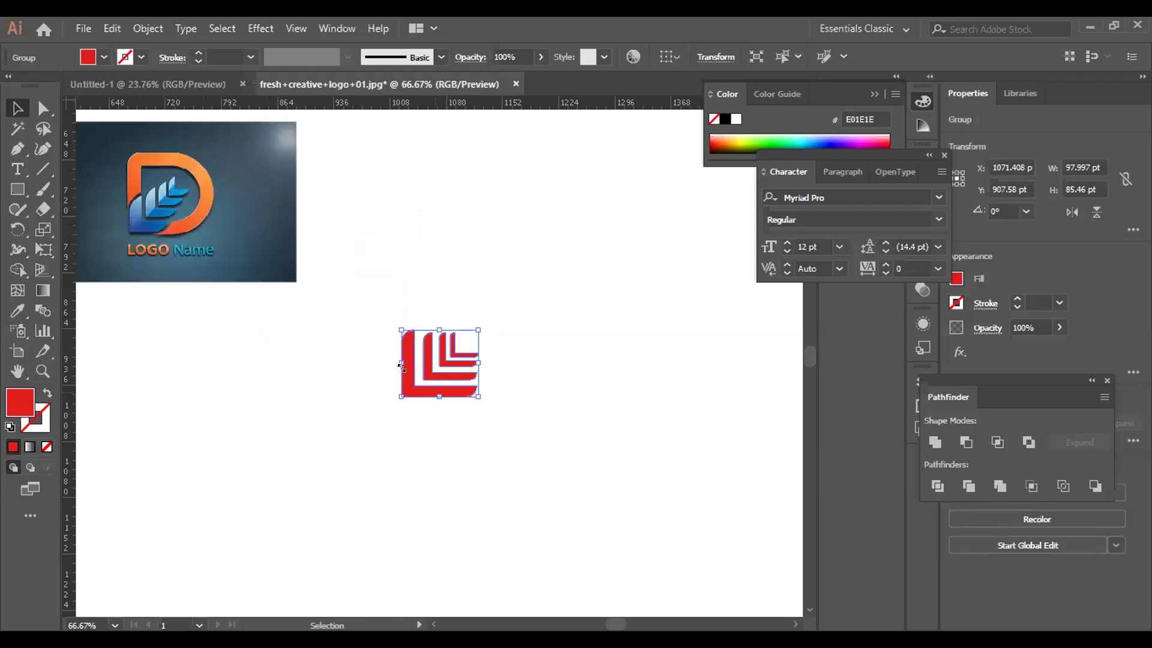
key("ctrl+shift+a")
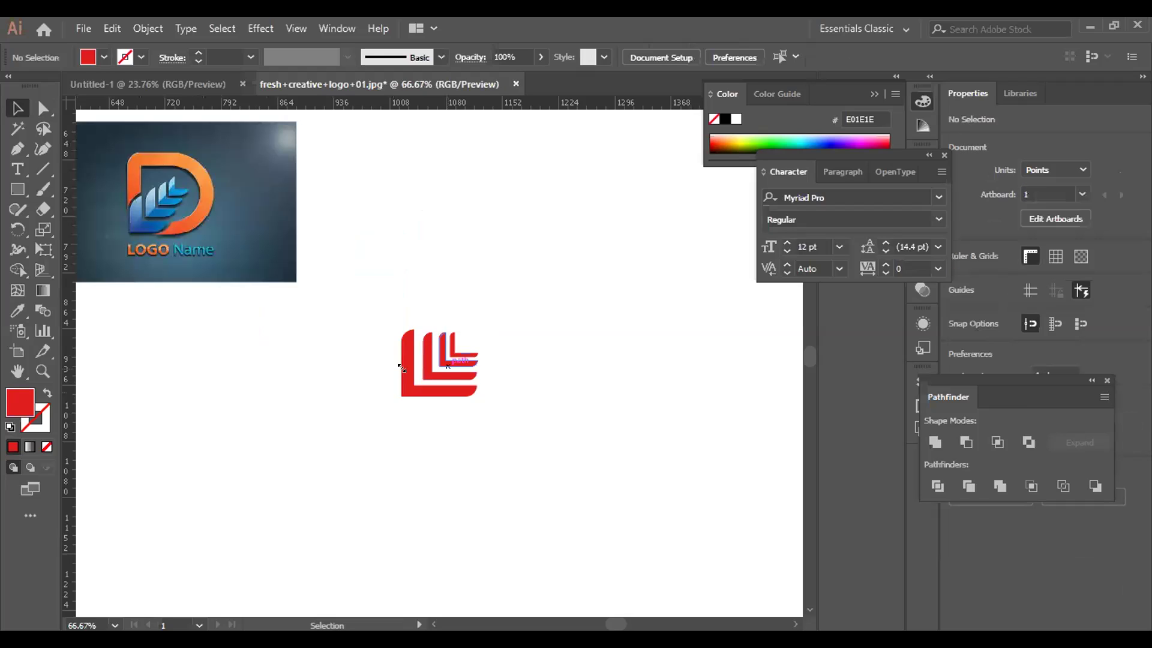
left_click(447, 365)
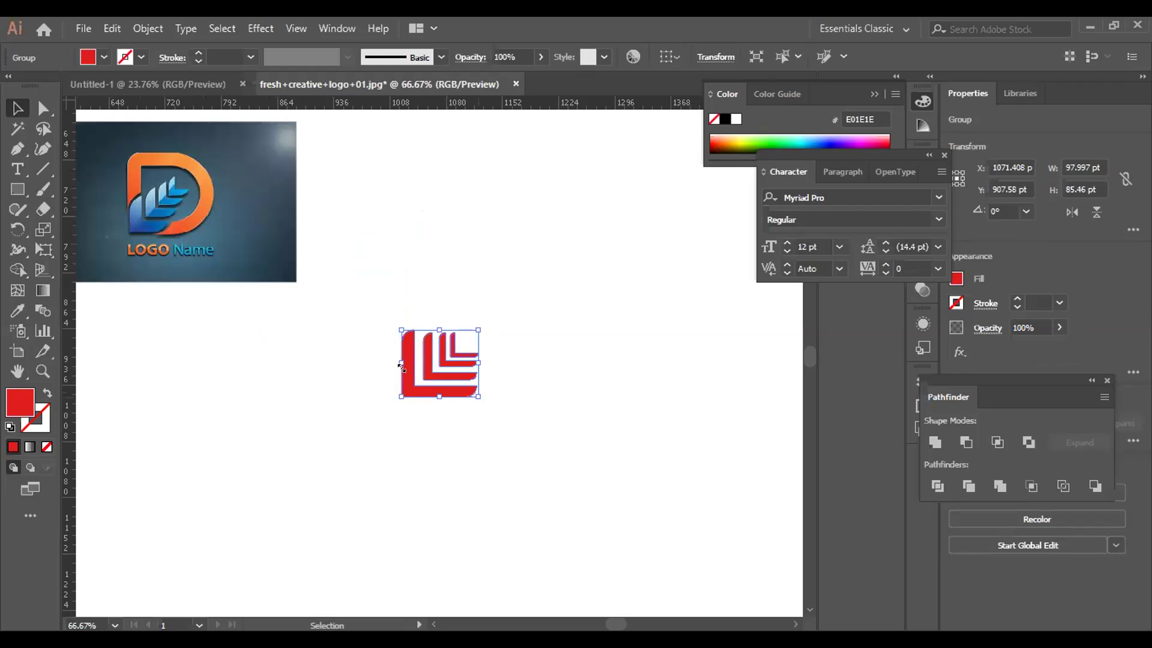
left_click_drag(478, 397, 457, 390)
left_click_drag(401, 367, 401, 368)
key("ctrl+shift+a")
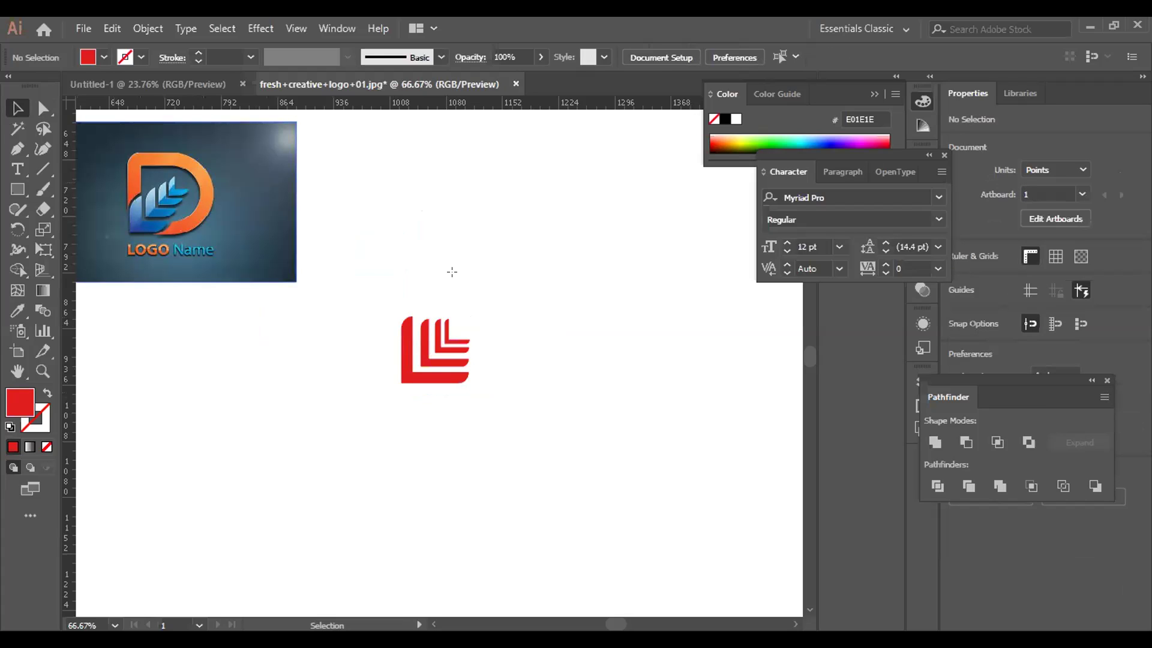
Draw a red rectangle about 127 × 109 pt beside the L group, shift it up, and round its two right corners to 54.72 pt.
left_click_drag(558, 305, 657, 390)
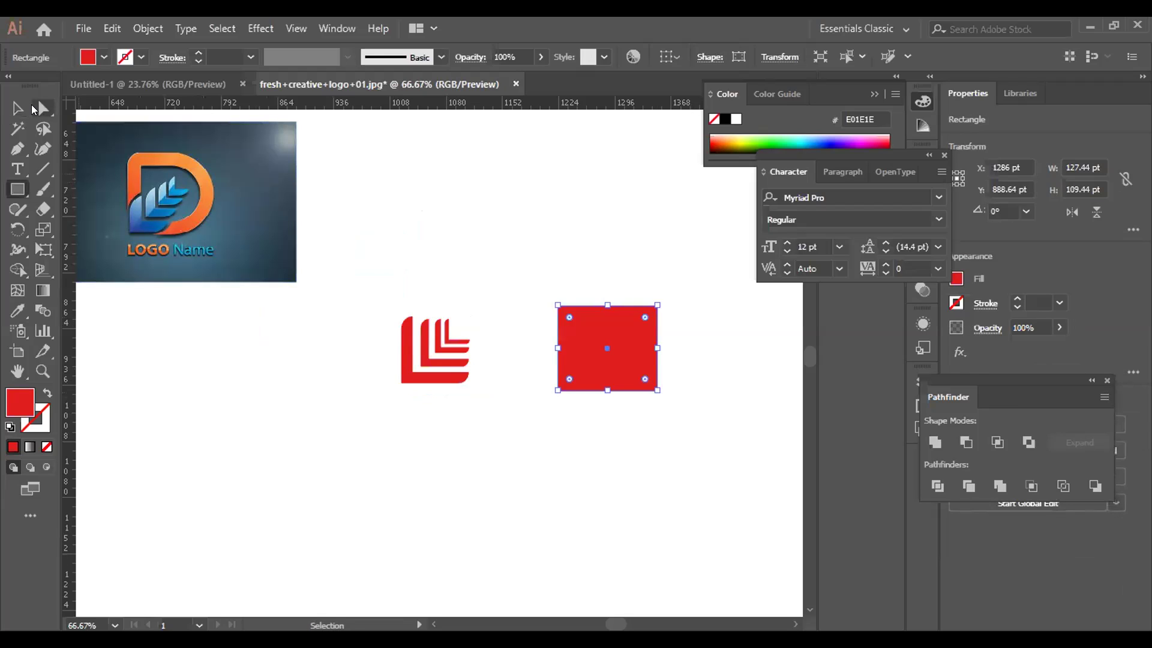
left_click(34, 109)
key("ctrl")
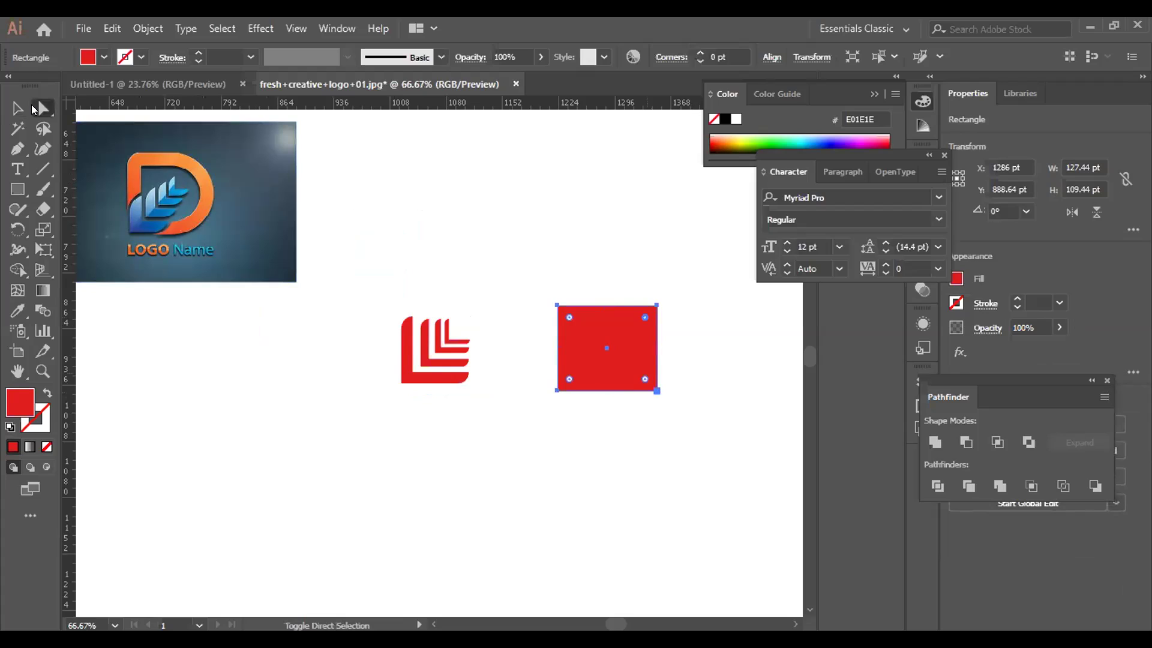
left_click_drag(607, 348, 562, 293)
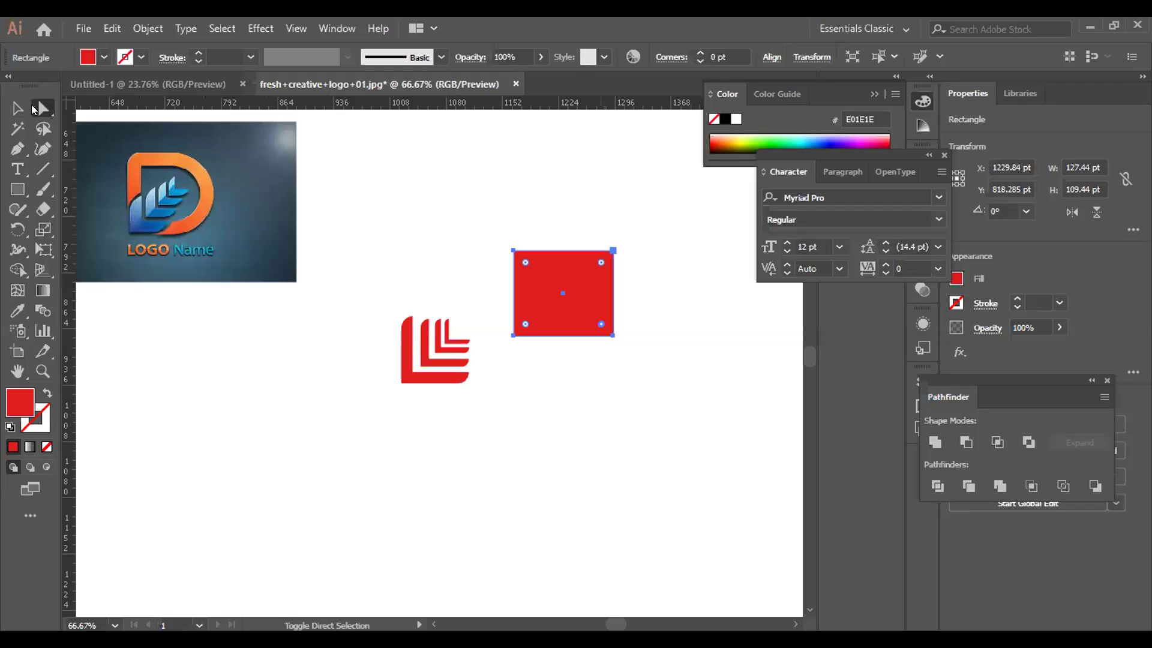
left_click_drag(601, 262, 575, 289)
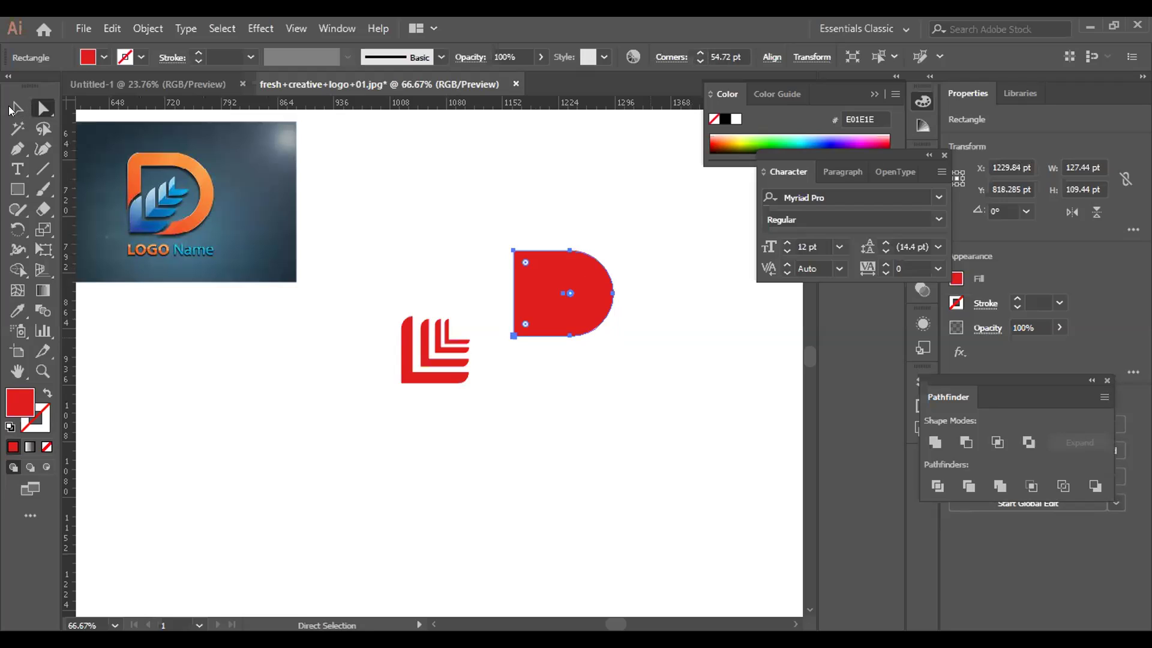
key("ctrl+shift+a")
key("ctrl+z")
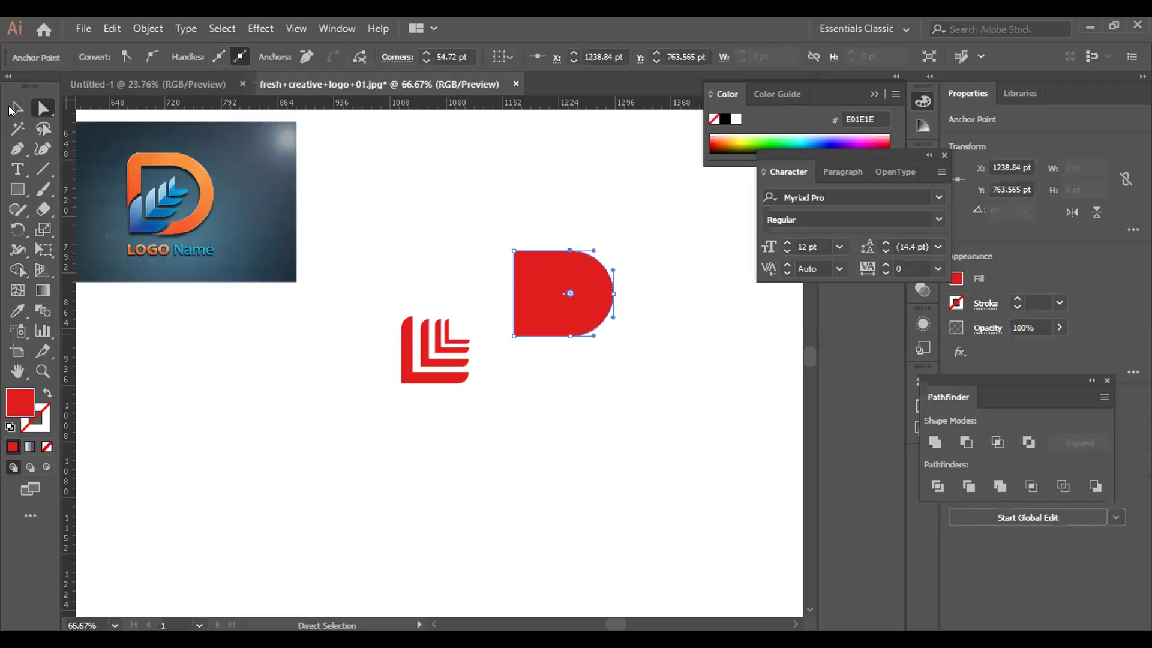
Enlarge the D shape to about 222 × 213 pt.
left_click(13, 107)
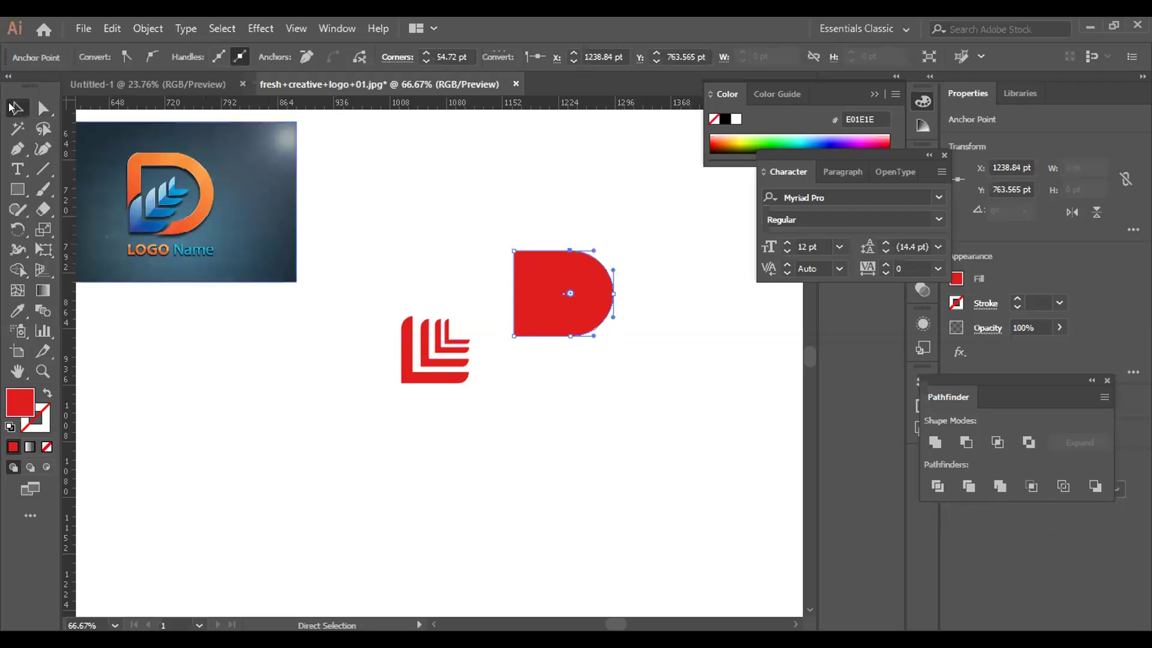
left_click_drag(613, 336, 688, 416)
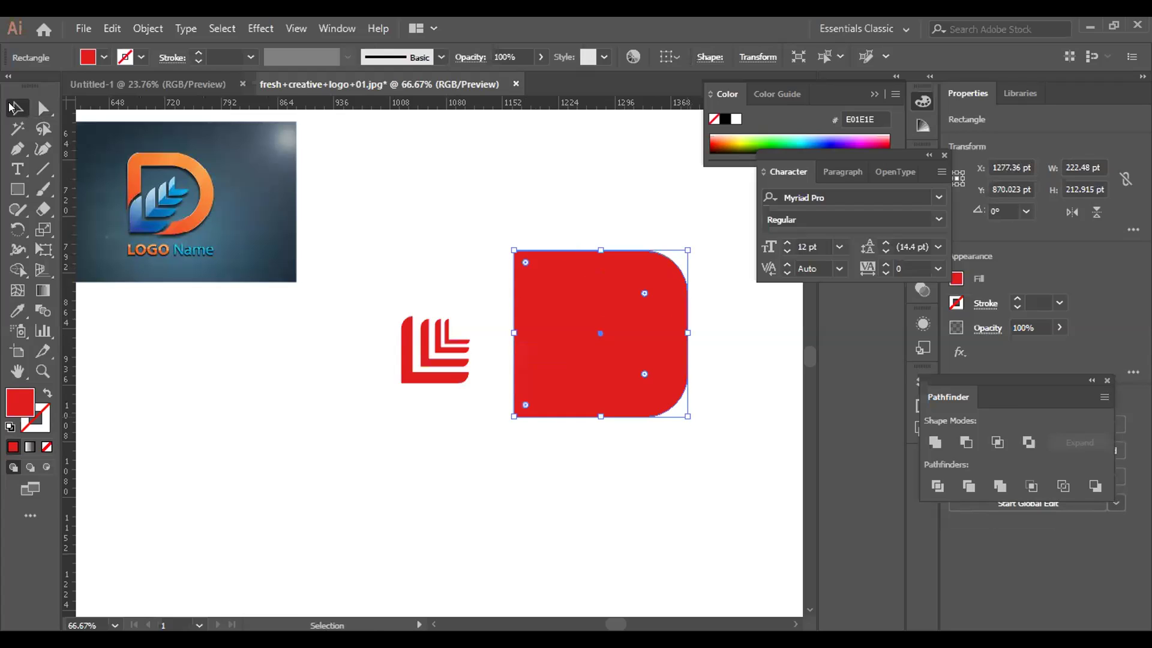
left_click_drag(644, 293, 600, 333)
key("ctrl+shift+a")
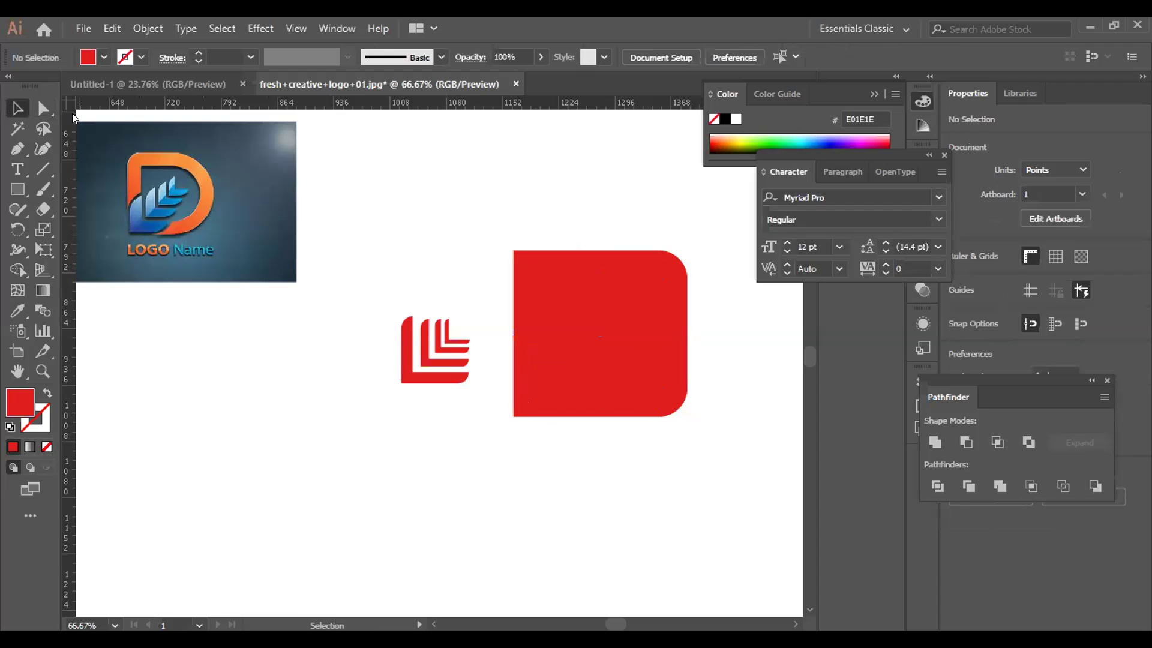
Move the D shape slightly up toward the L group and round only its two right corners to the maximum radius of 105.07 pt.
key("a")
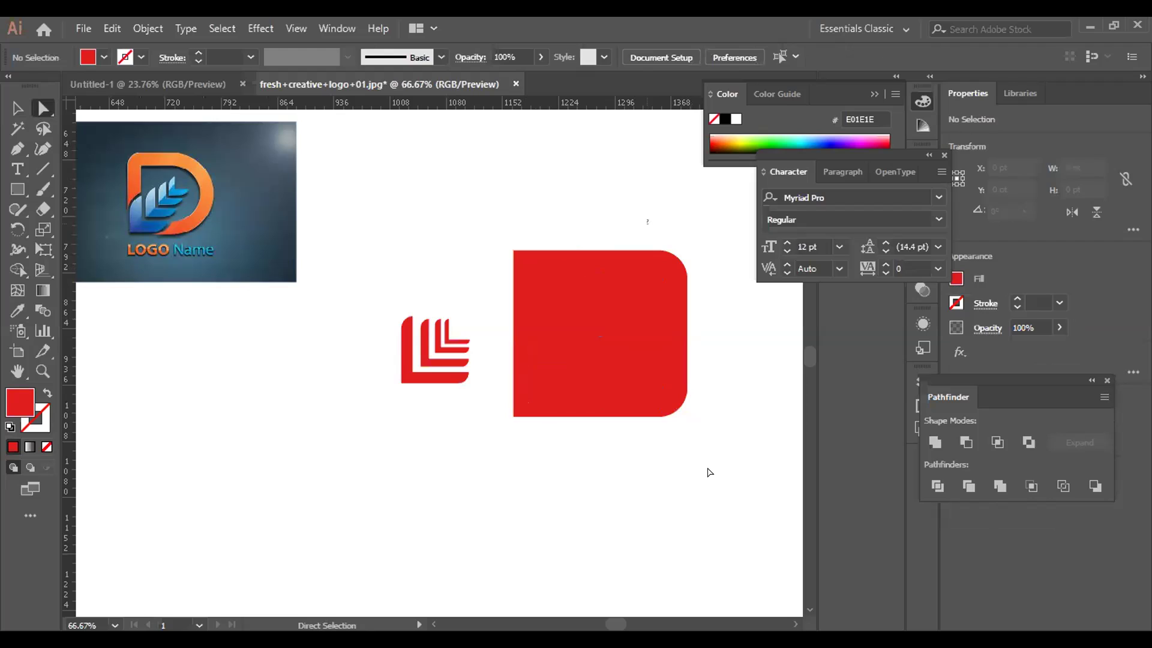
mouse_move(630, 332)
left_mouse_down()
mouse_move(600, 334)
mouse_move(620, 324)
left_mouse_up()
left_click_drag(644, 229, 679, 444)
left_click_drag(647, 271, 594, 326)
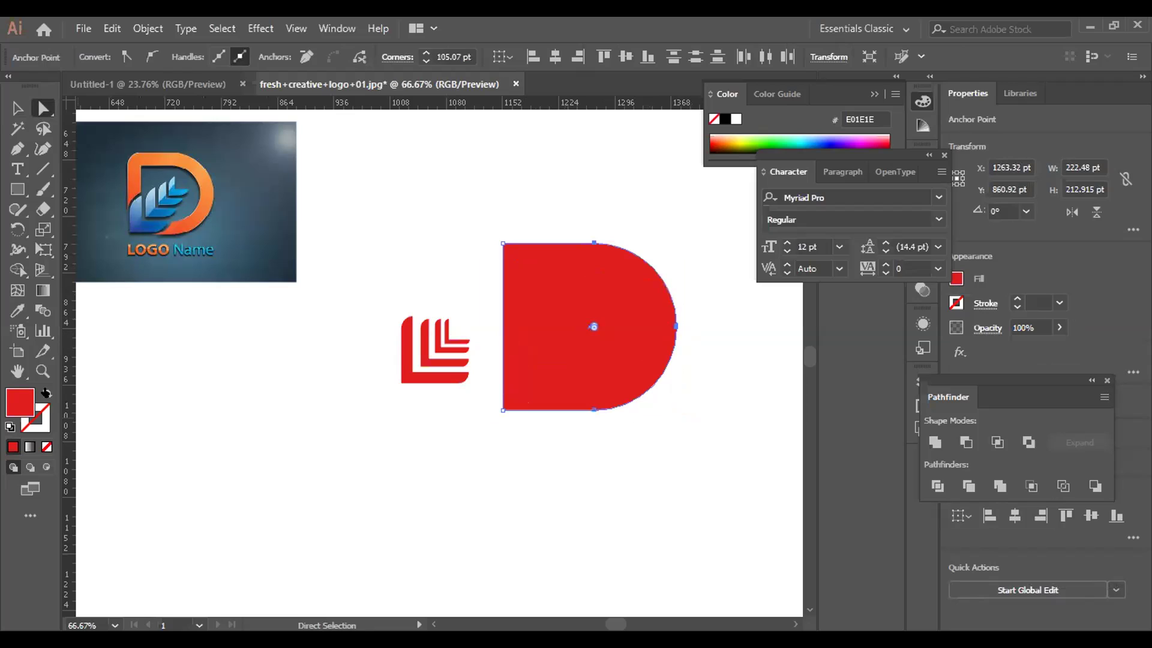
Swap the D's red fill to an outline without fill and set its stroke weight to 44 pt.
left_click(45, 393)
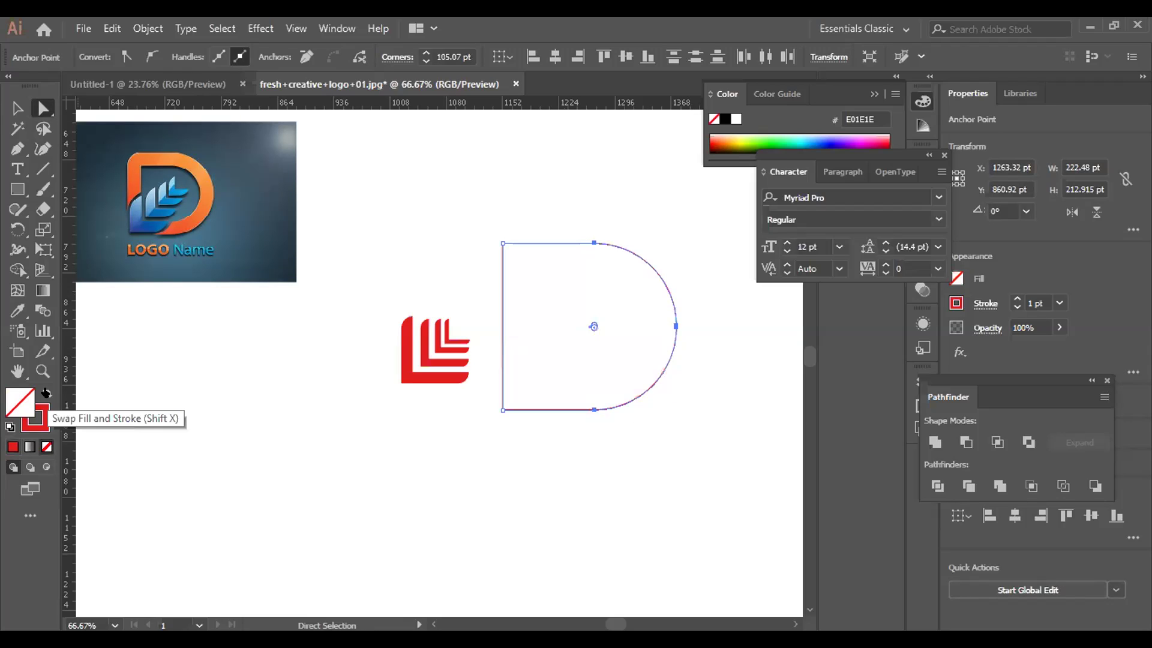
key("x")
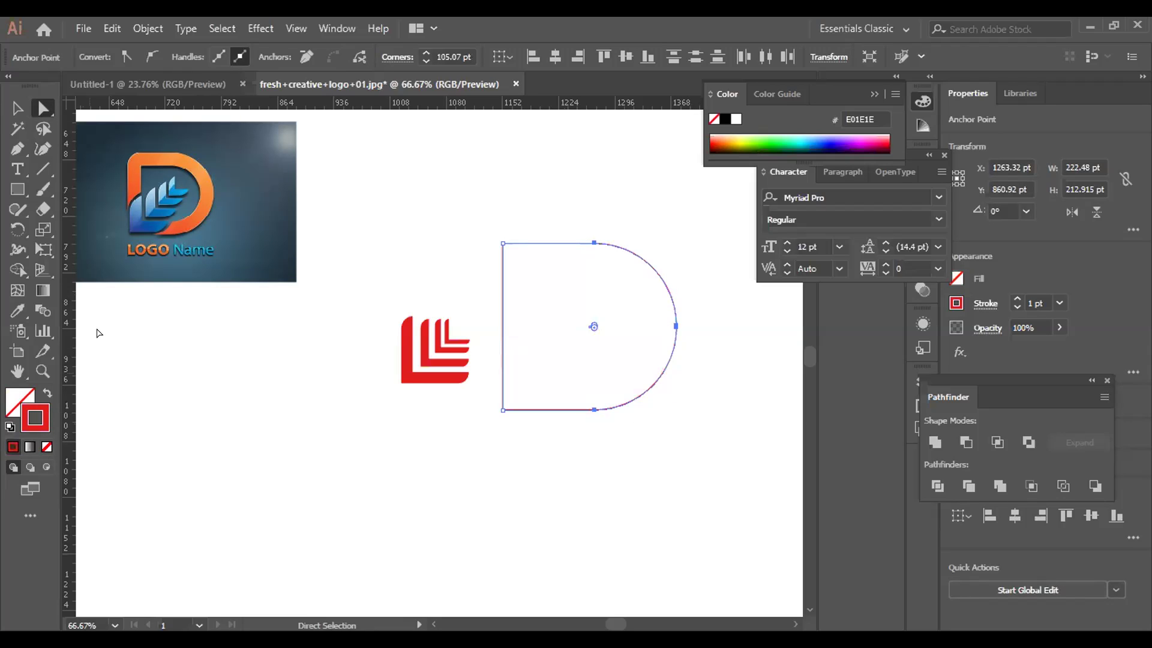
left_click(17, 110)
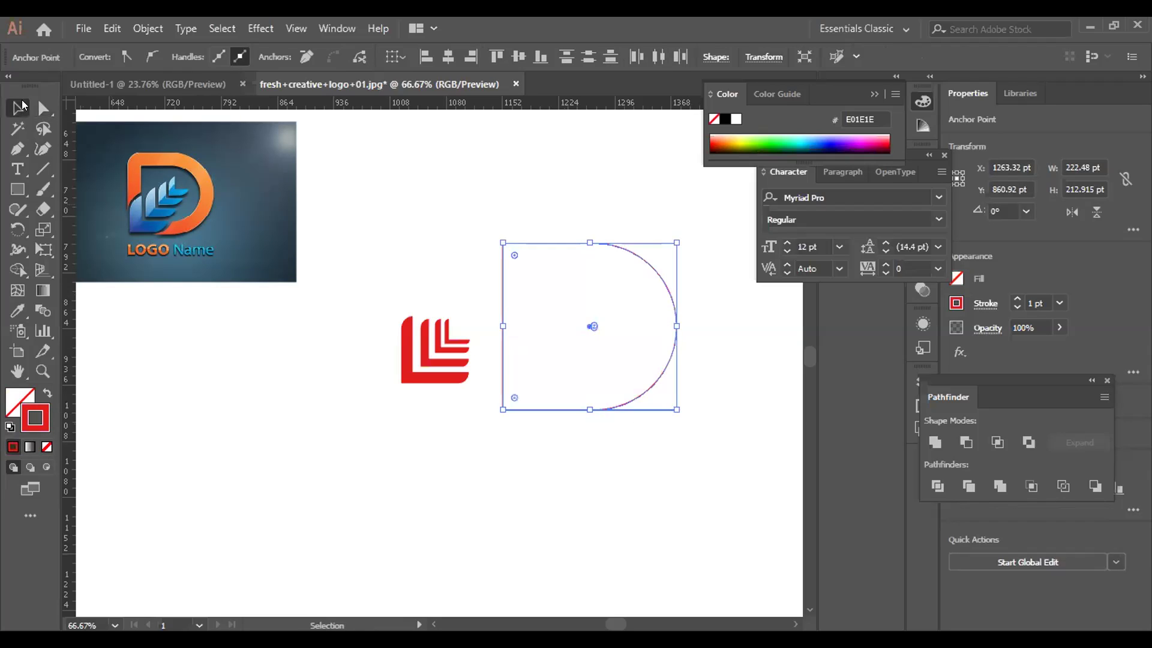
left_click(396, 163)
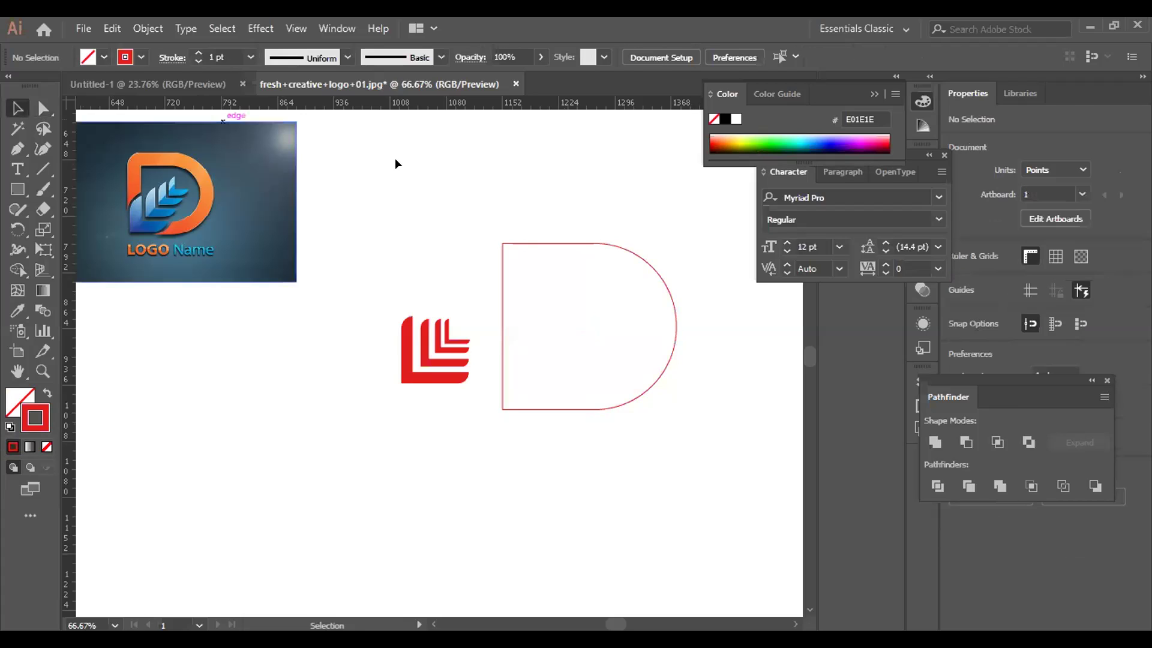
key("ctrl+z")
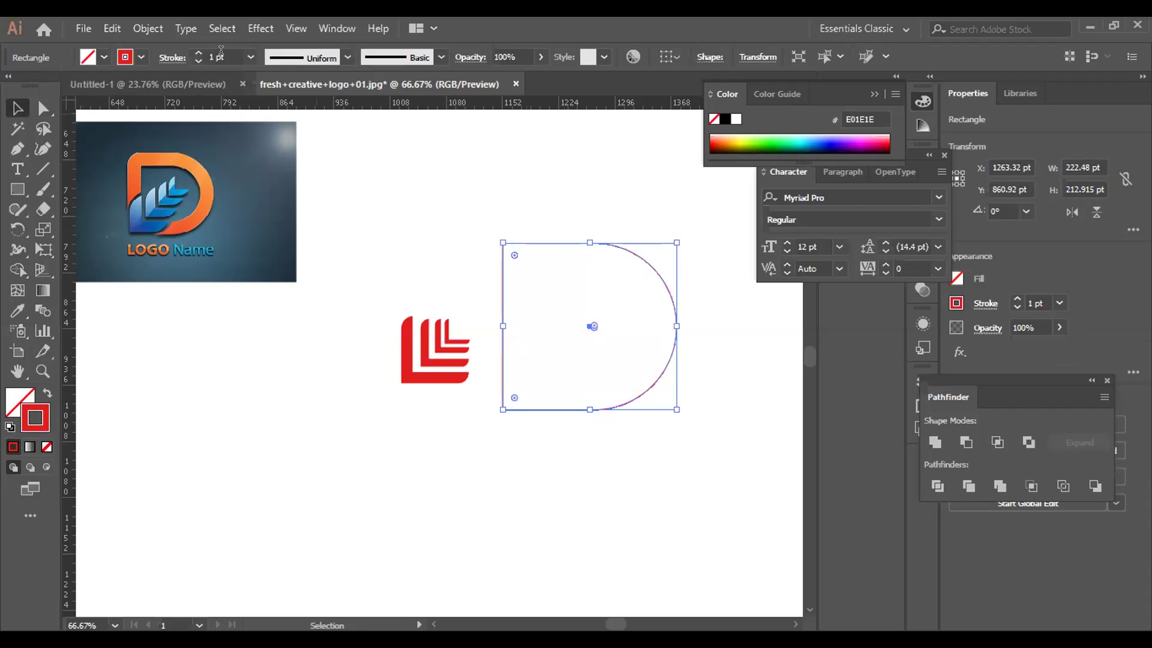
scroll(221, 50, "up", 6)
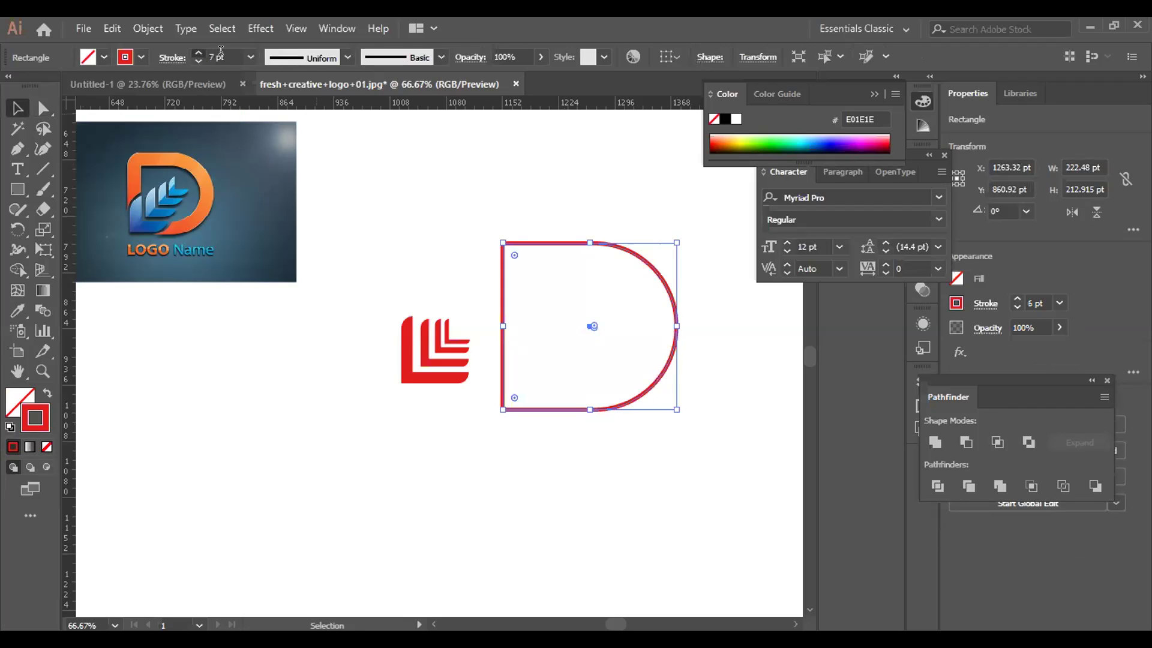
scroll(221, 50, "up", 20)
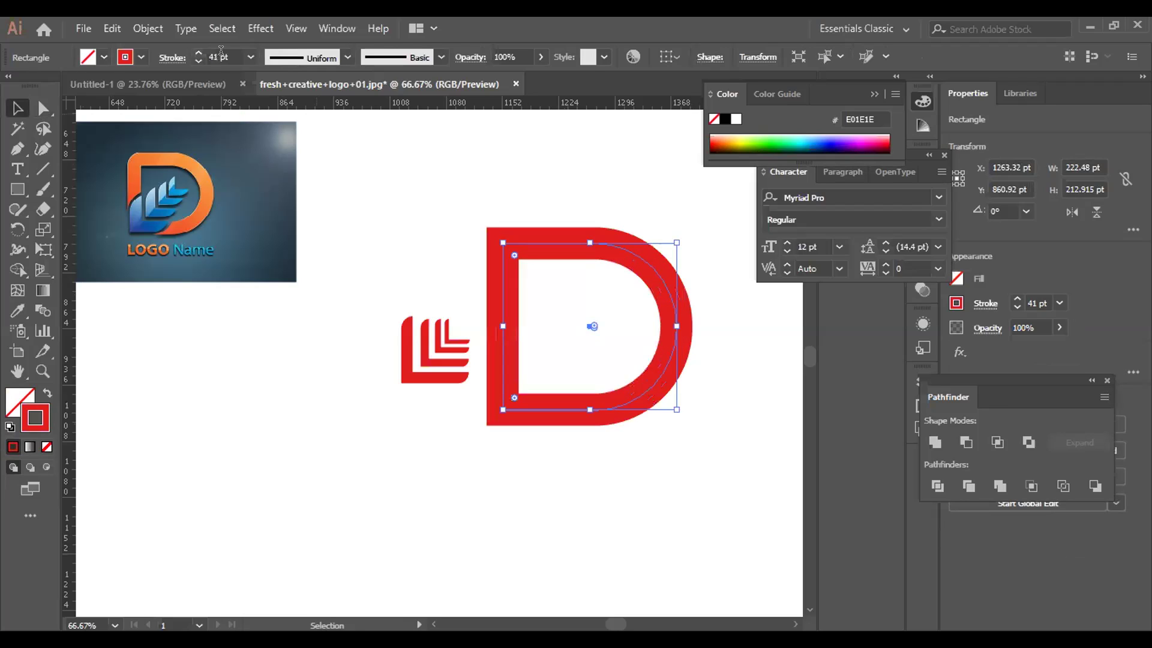
scroll(211, 43, "up", 2)
scroll(211, 43, "up", 1)
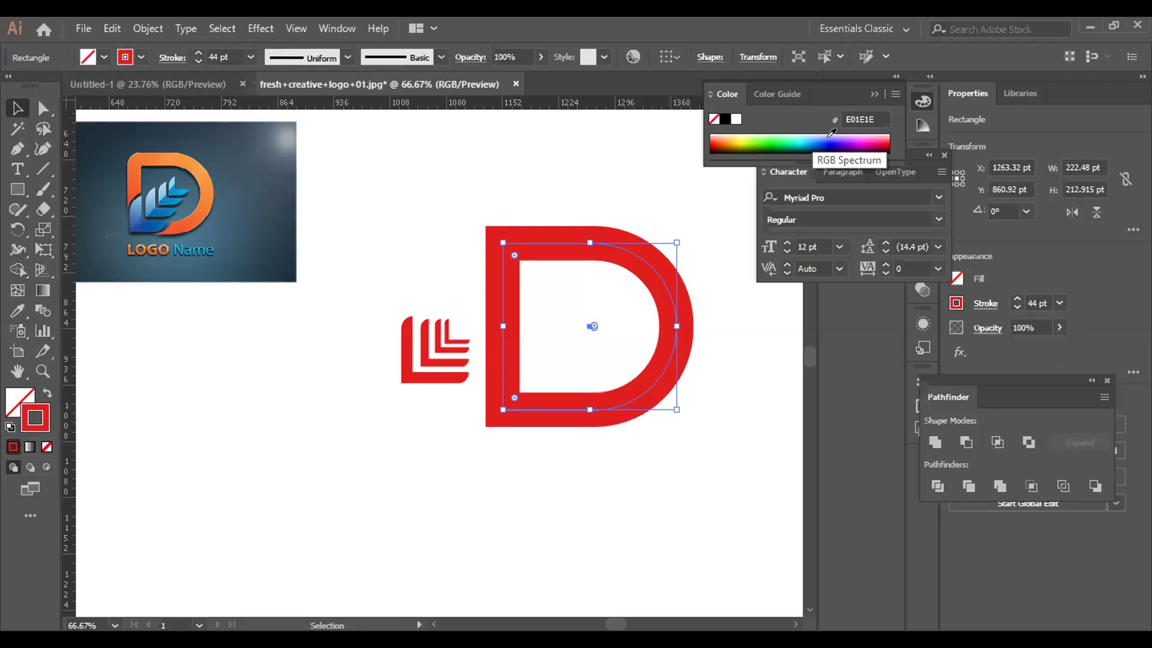
Recolour the D's stroke to the orange E99E00 from the colour spectrum.
left_click(858, 133)
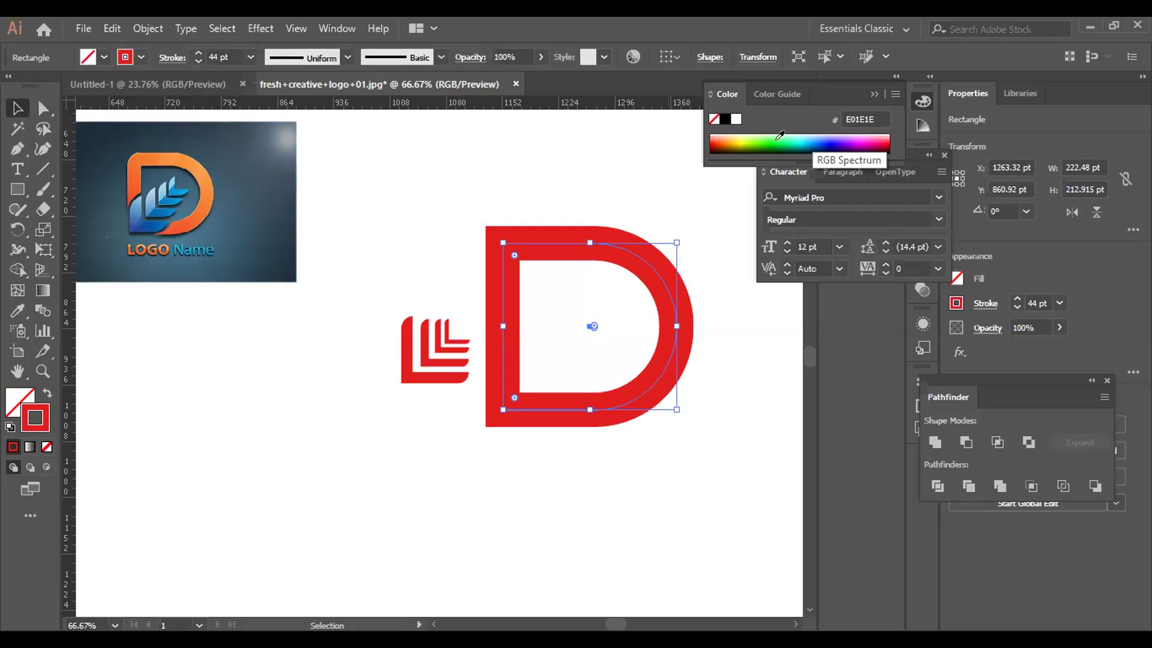
left_click(741, 133)
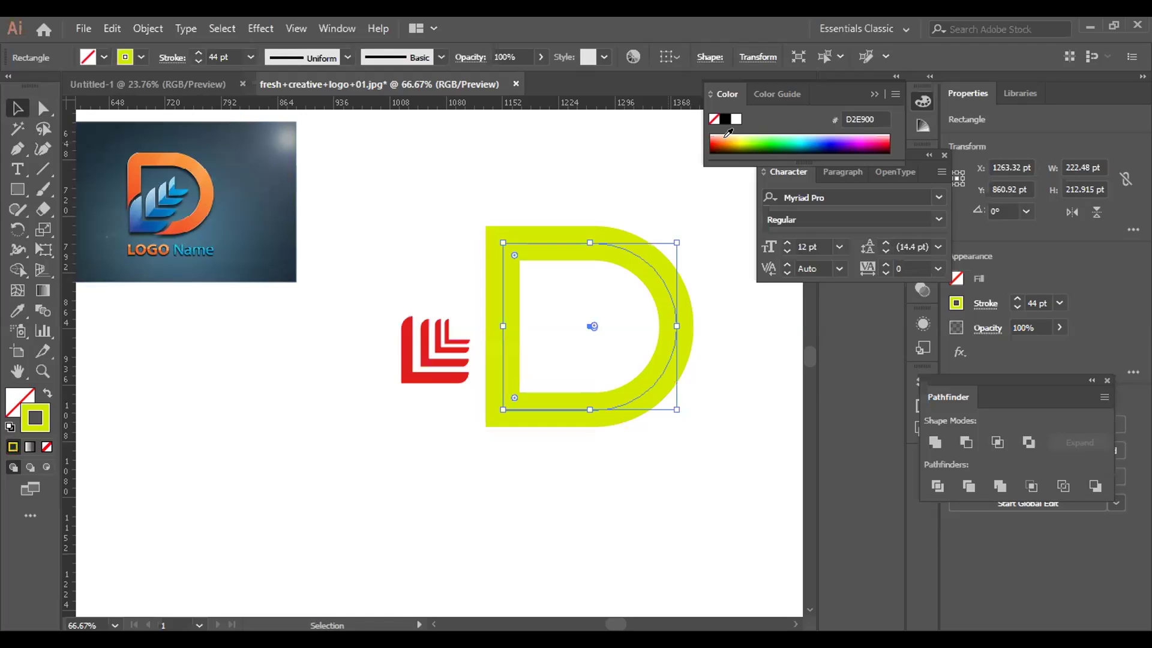
left_click(727, 133)
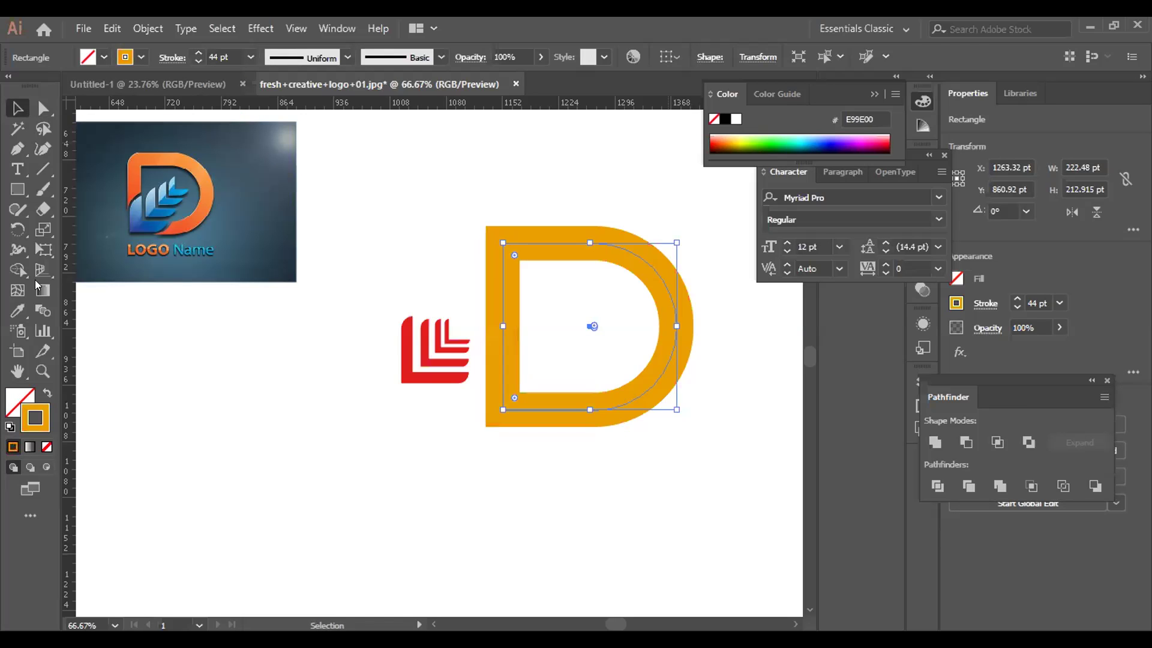
Sample the orange of the reference logo's D with the Eyedropper and apply it as the D's stroke, with no fill.
left_click(17, 310)
left_click(211, 162)
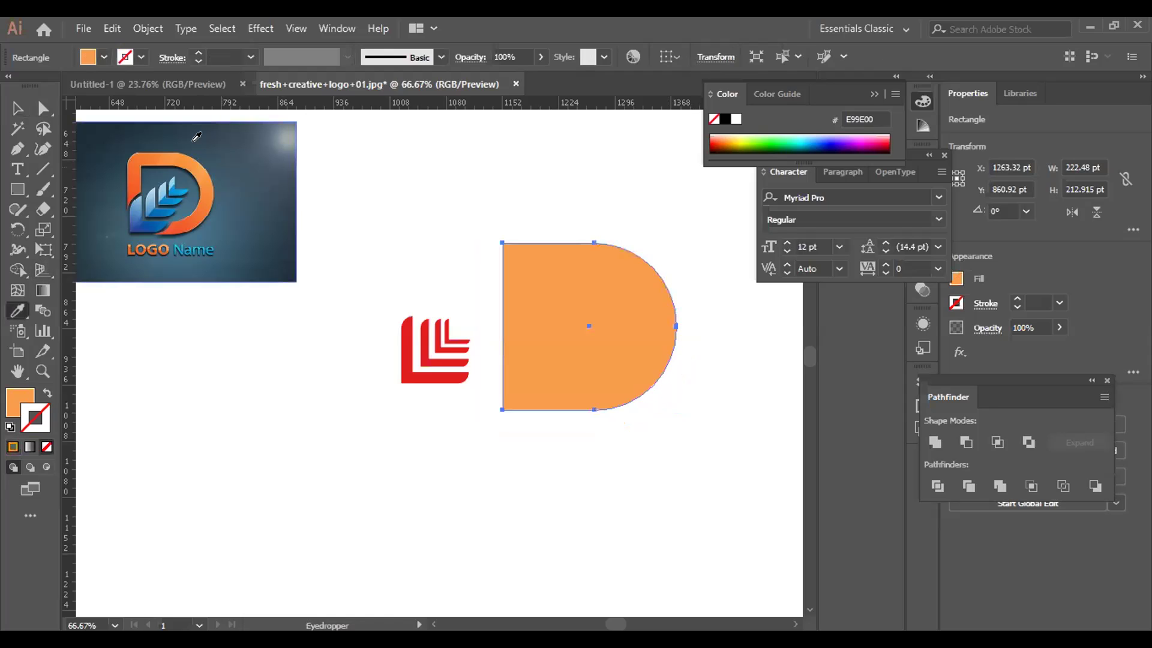
key("ctrl")
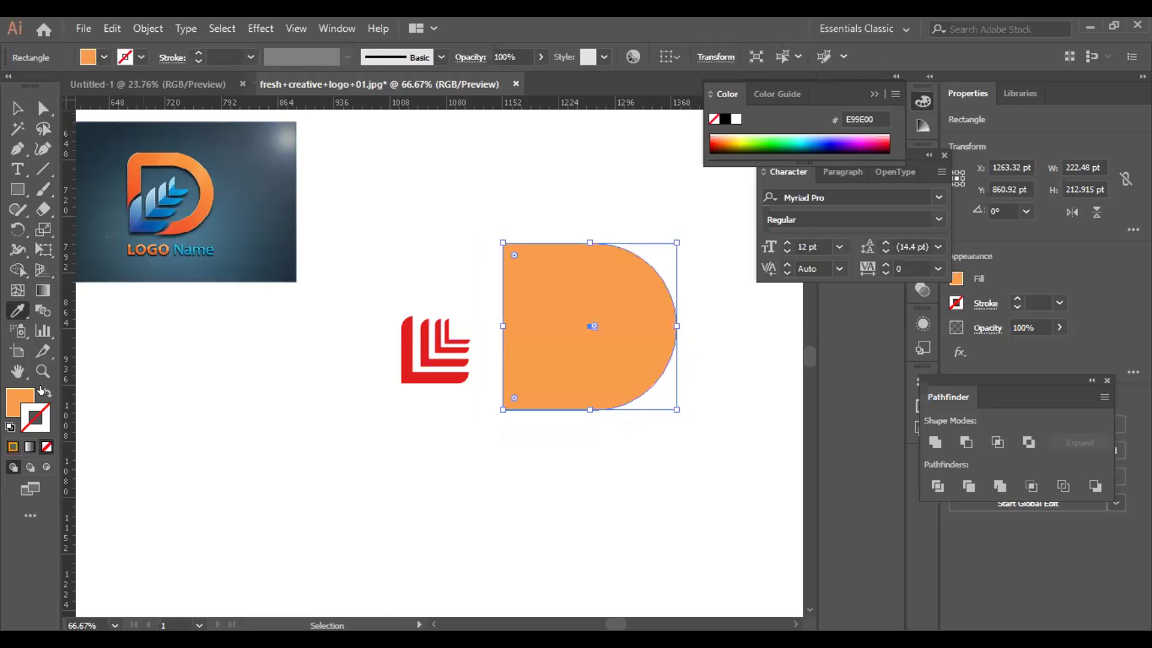
key("shift+x")
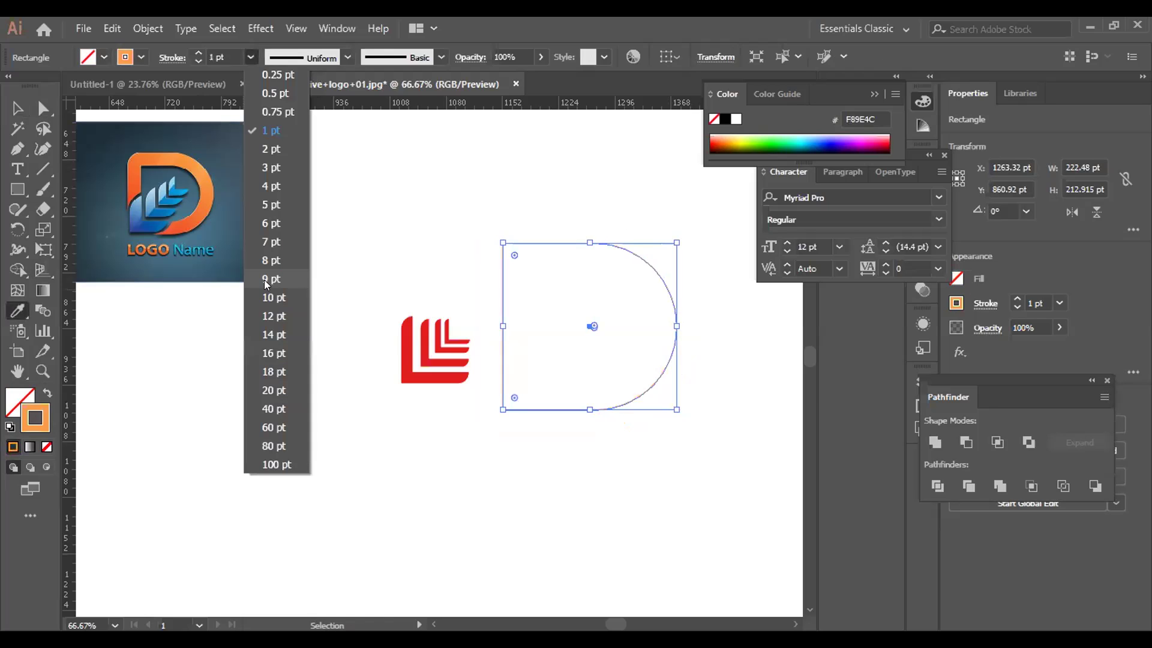
Set the orange D's stroke weight to 40 pt and deselect it.
left_click(255, 60)
scroll(255, 60, "up", 12)
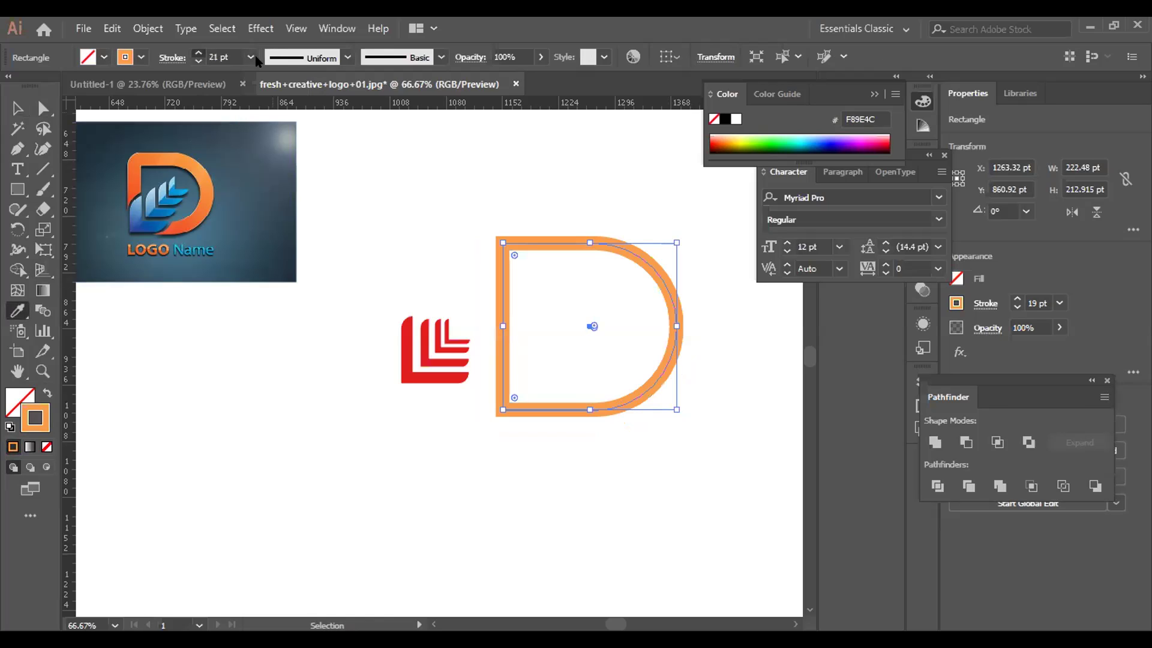
scroll(255, 60, "up", 19)
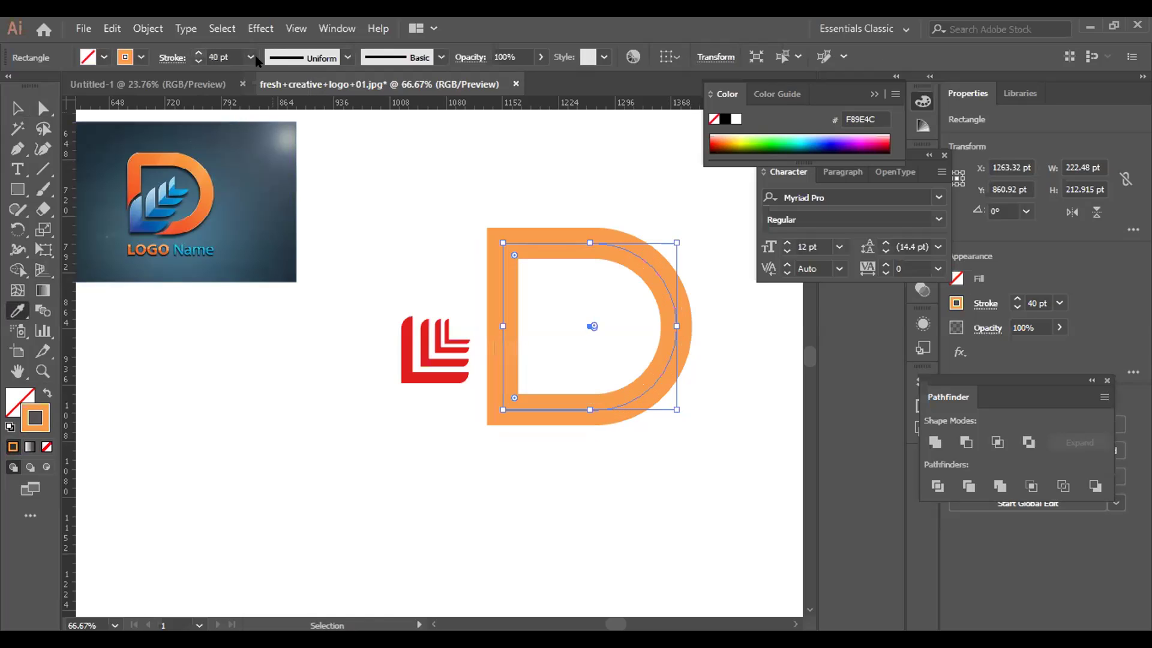
left_click(16, 112)
left_click(440, 172)
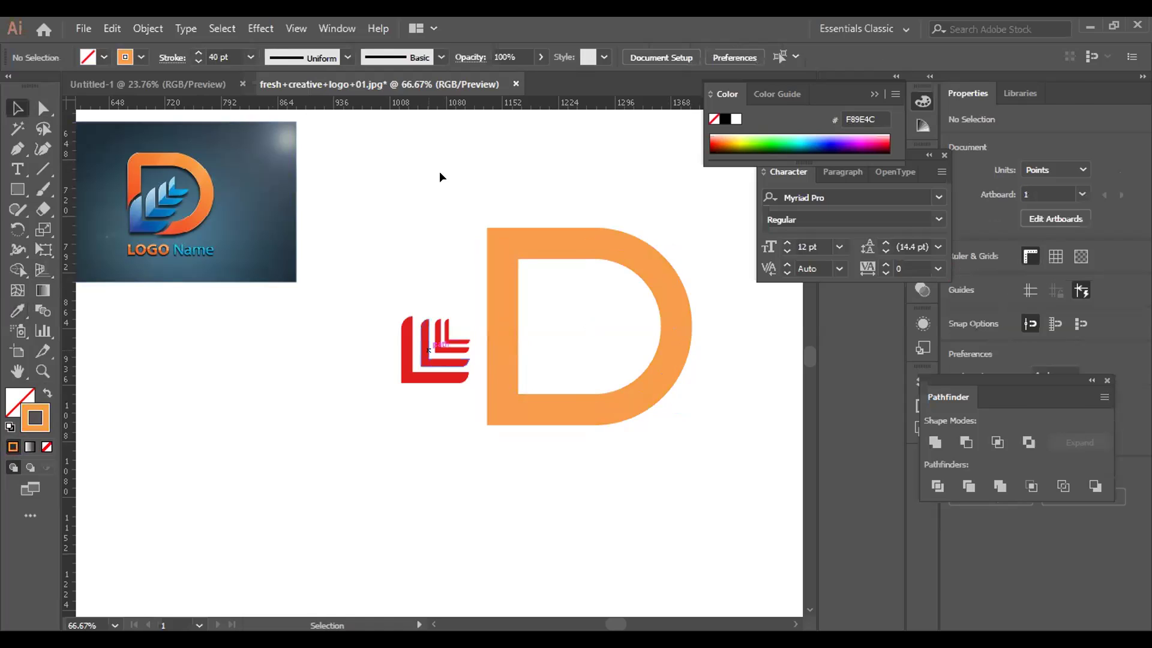
Undo the recent moves of the red L-shape group and the orange D.
key("ctrl+z")
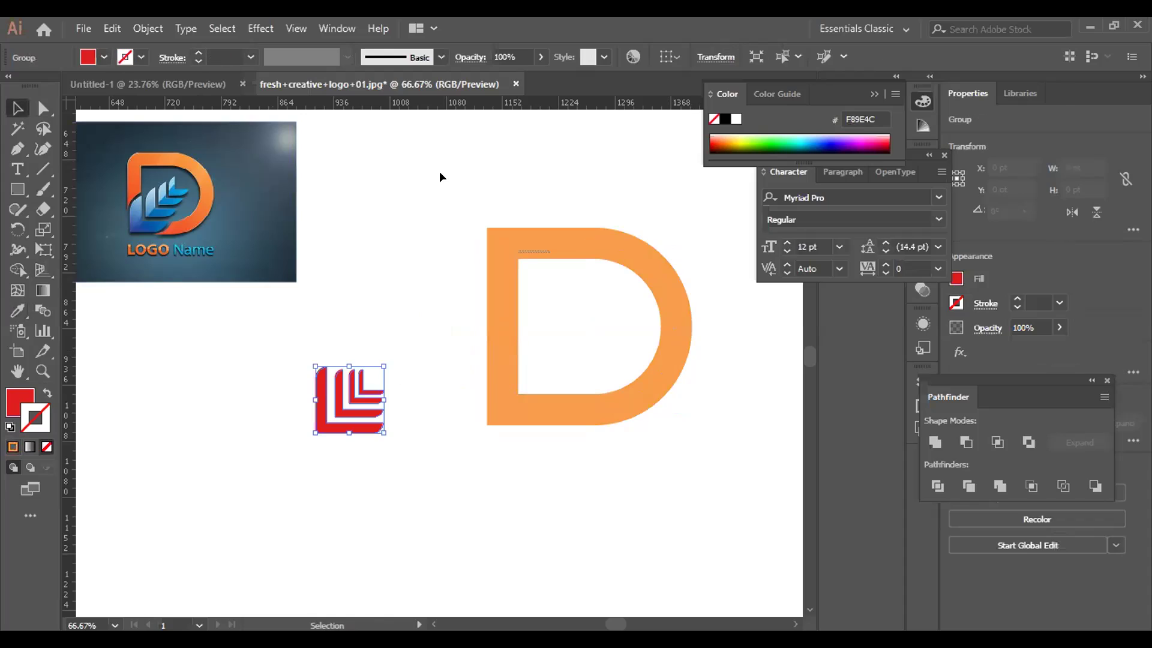
key("ctrl+z")
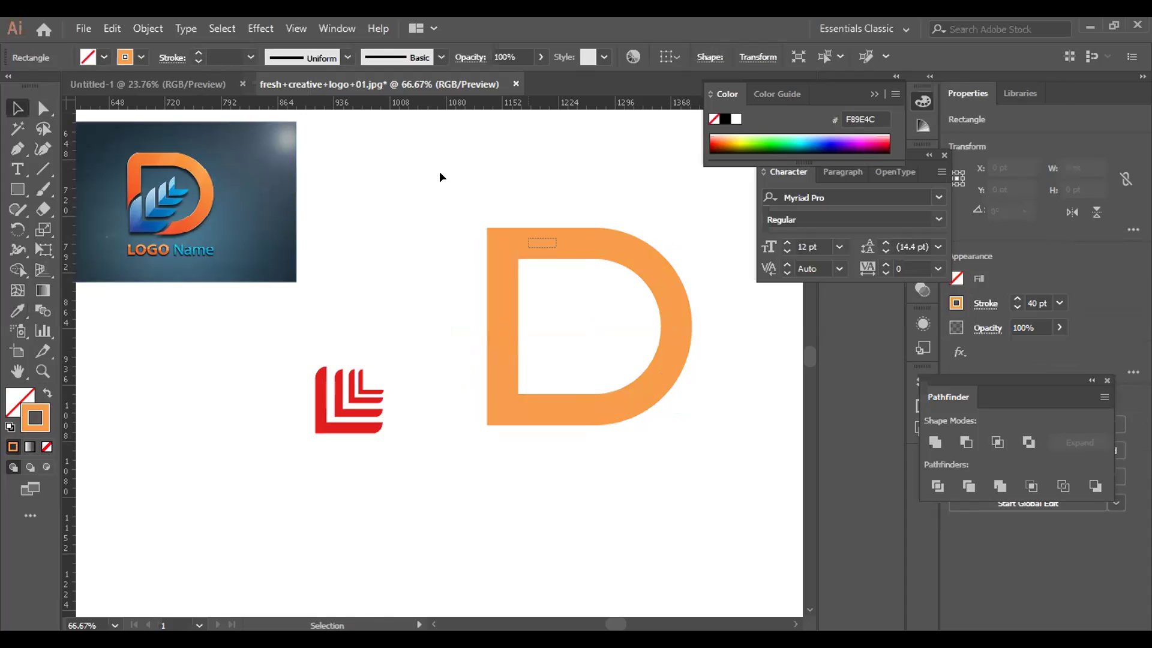
key("ctrl+z")
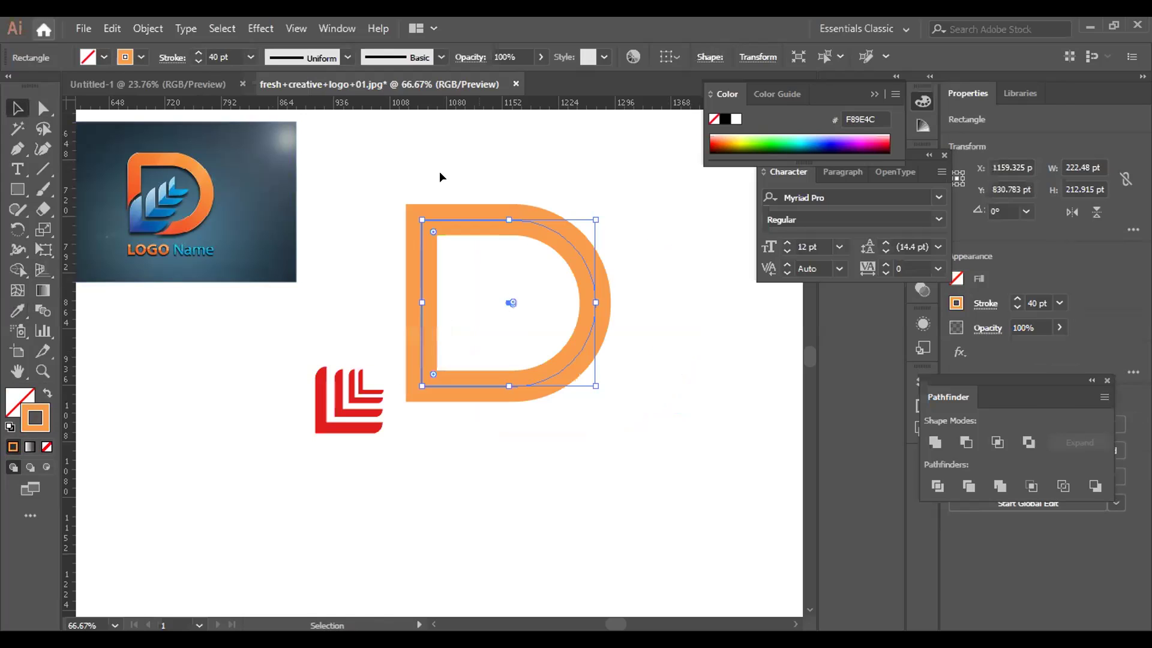
key("alt+o")
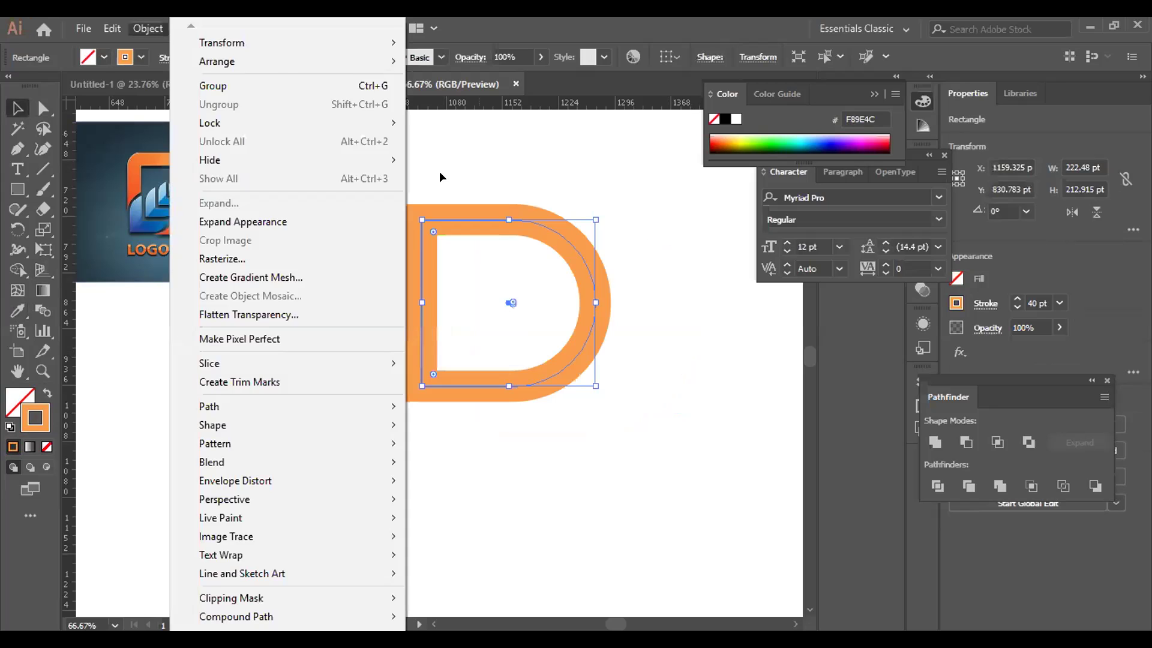
key("alt+f")
key("alt+o")
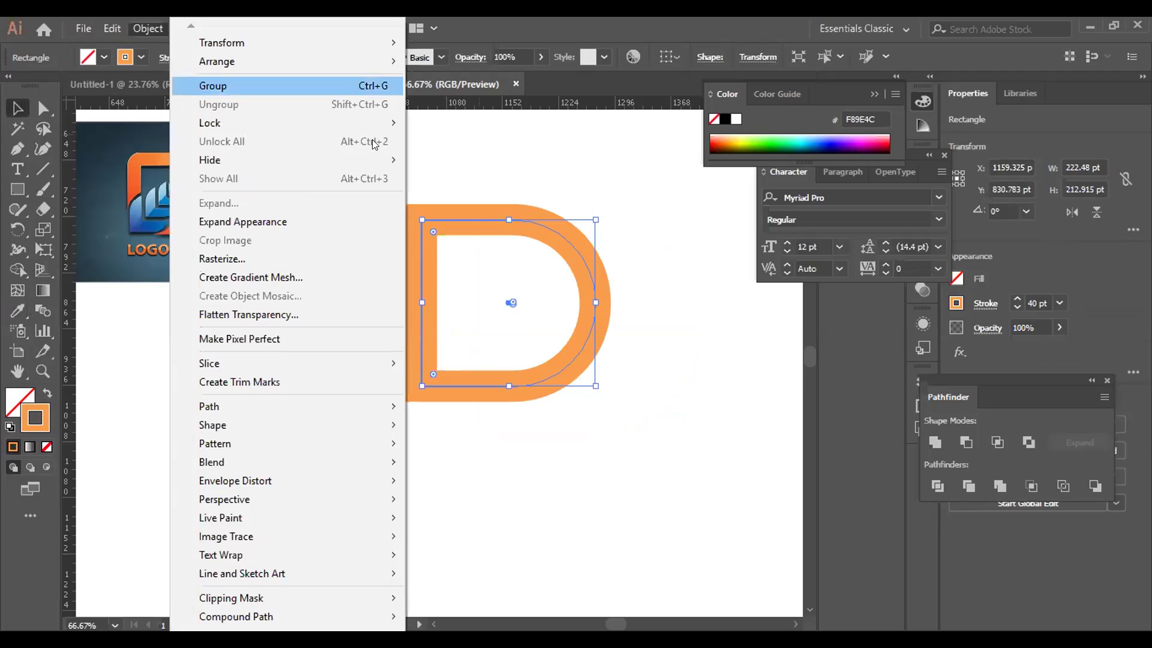
key("Escape")
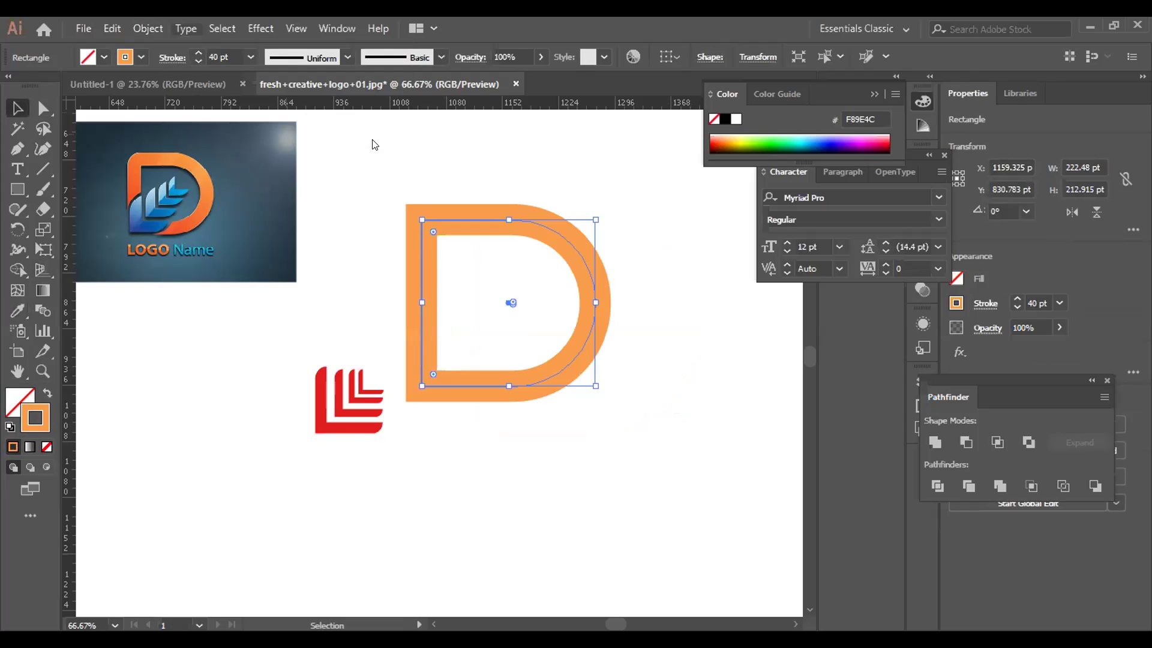
key("alt+o")
key("Right")
key("Return")
Shift the D horizontally so that it sits at about X 1158 pt.
left_click_drag(518, 220, 530, 220)
left_click_drag(557, 227, 545, 227)
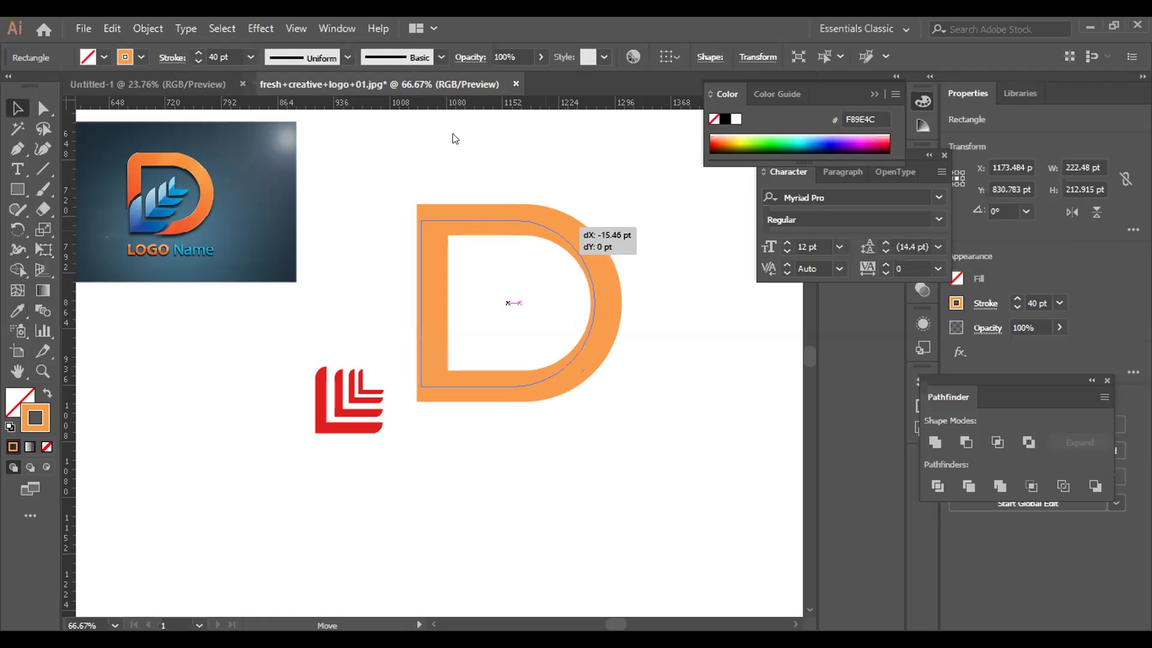
left_click_drag(263, 89, 262, 89)
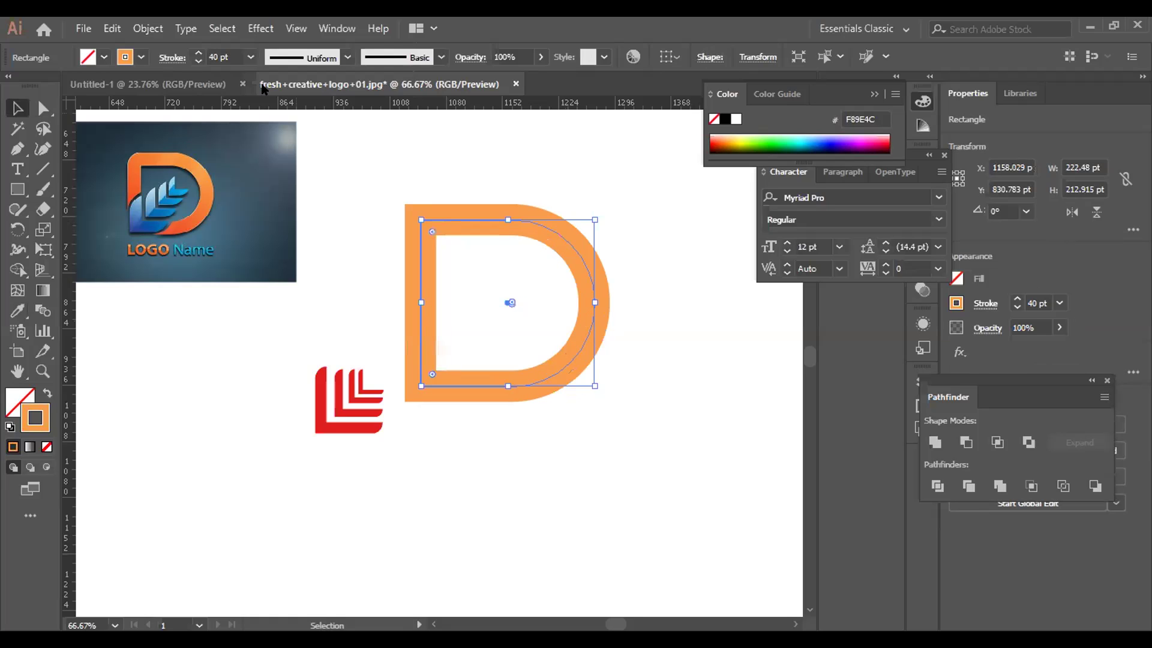
key("alt+e")
key("Right")
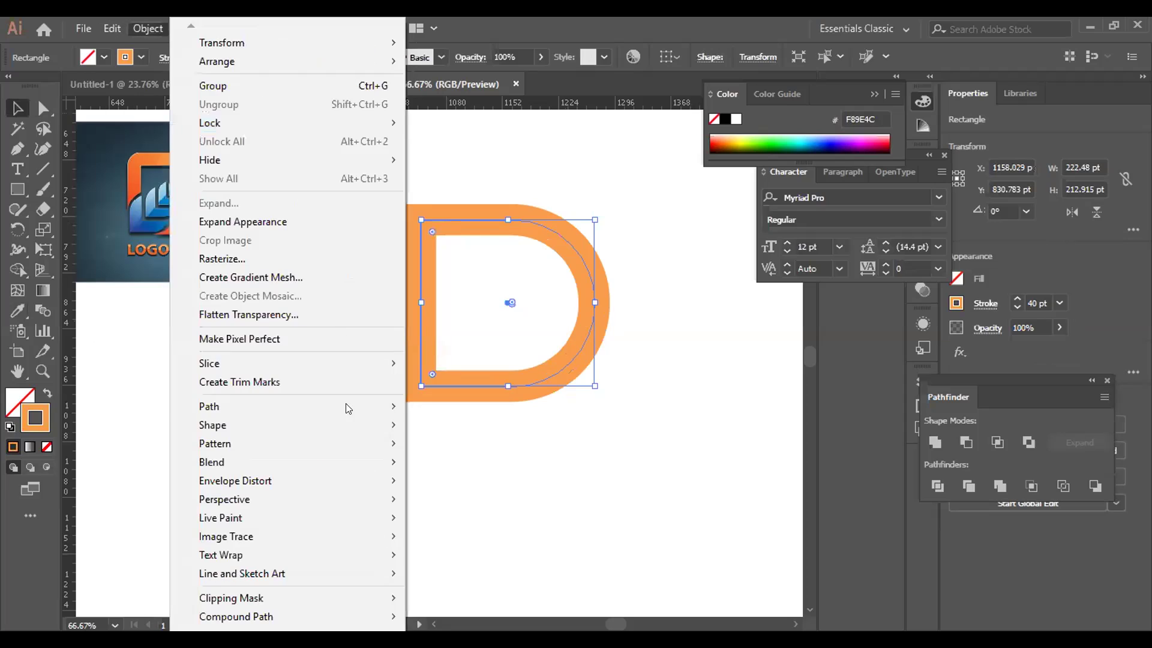
mouse_move(363, 409)
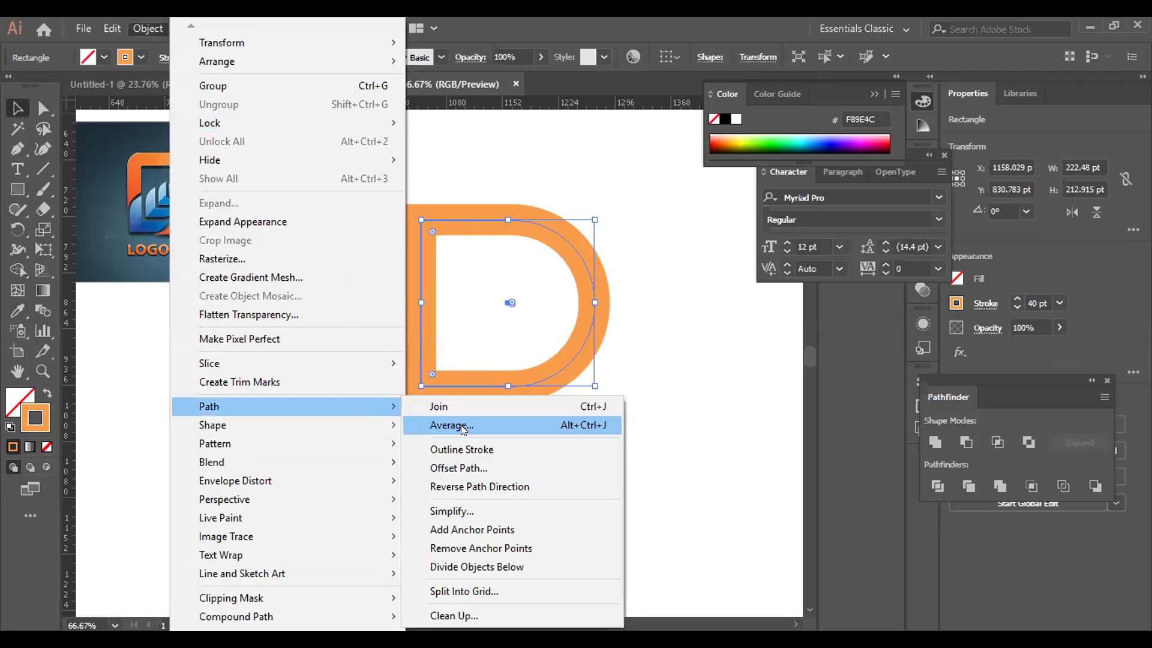
left_click(477, 468)
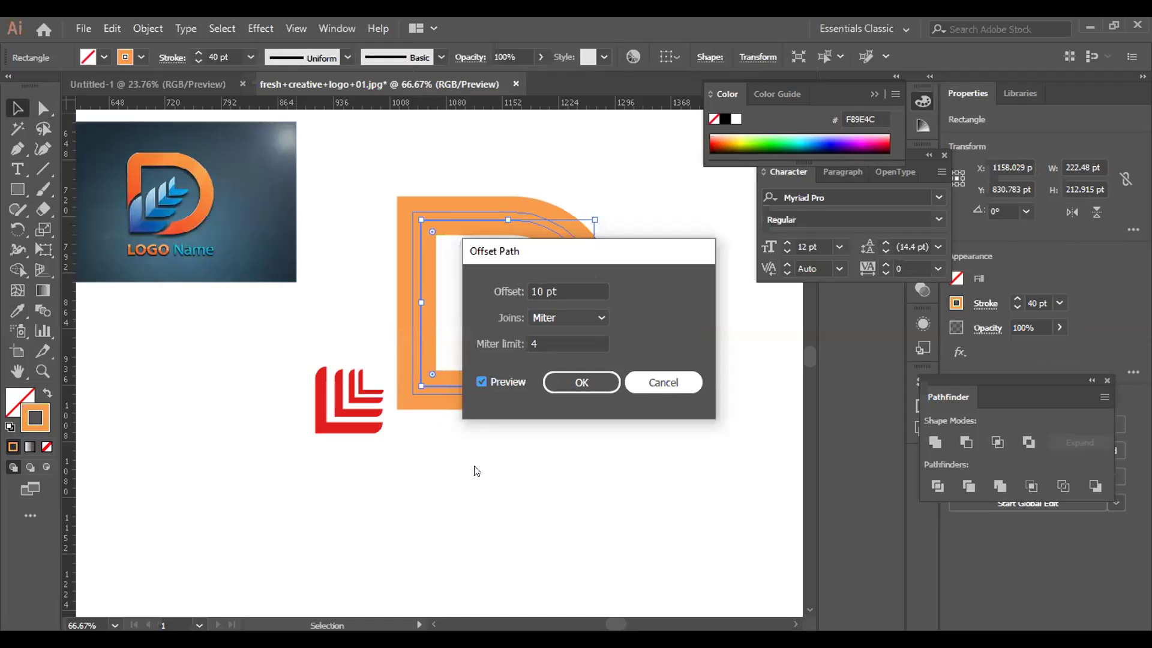
key("Escape")
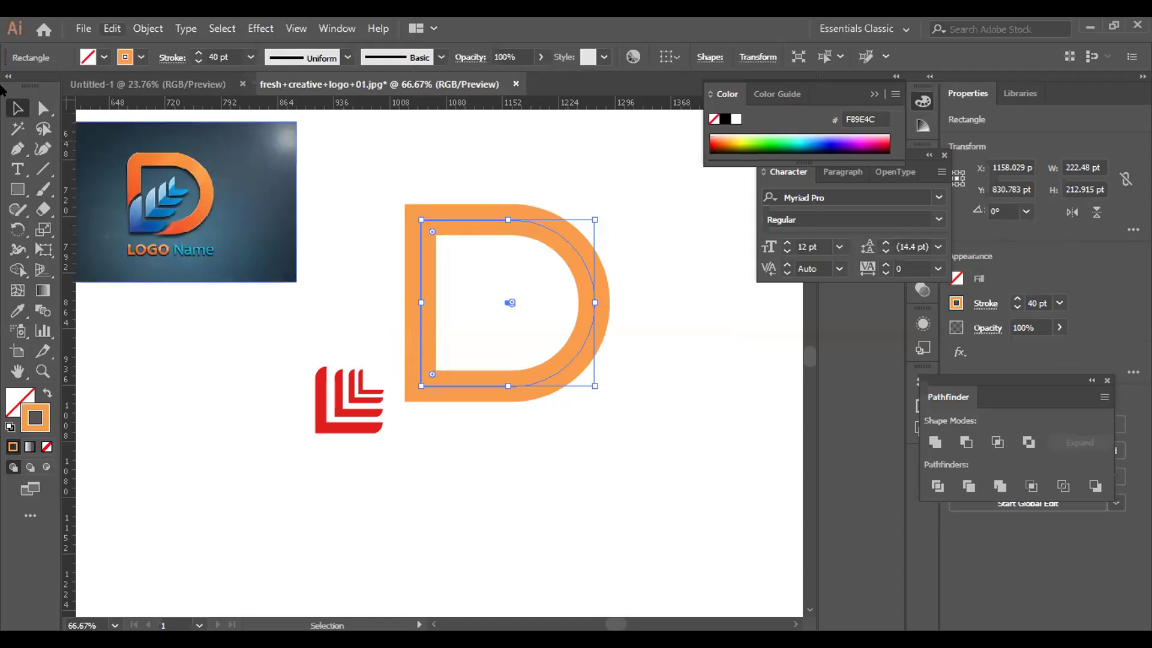
key("alt+e")
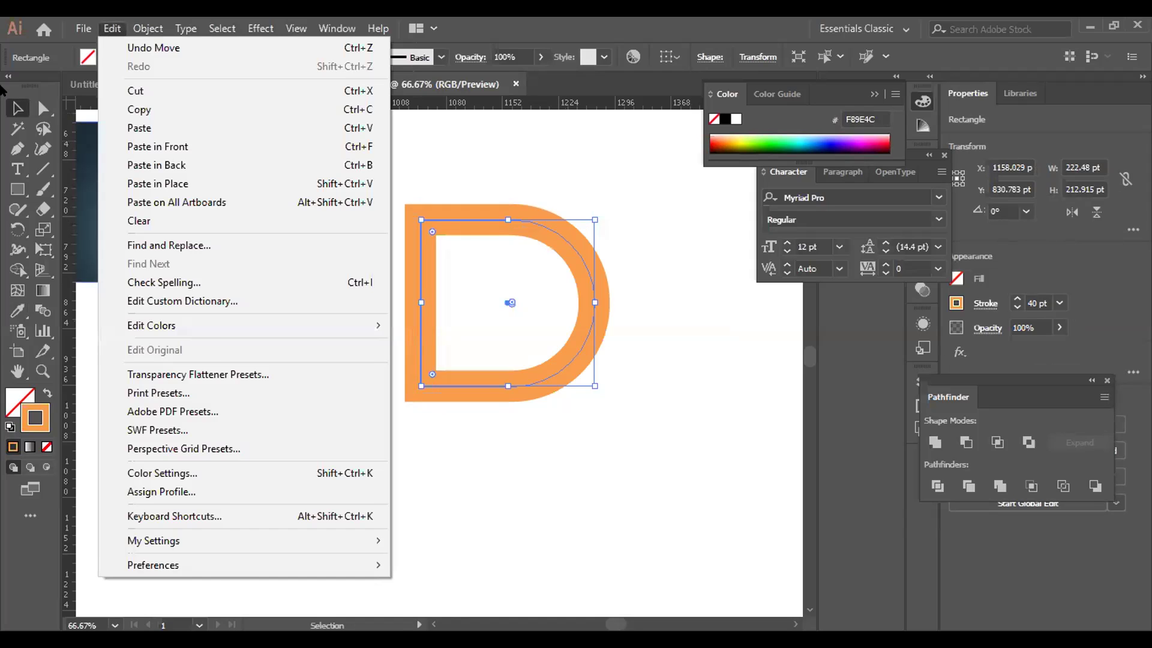
key("Right")
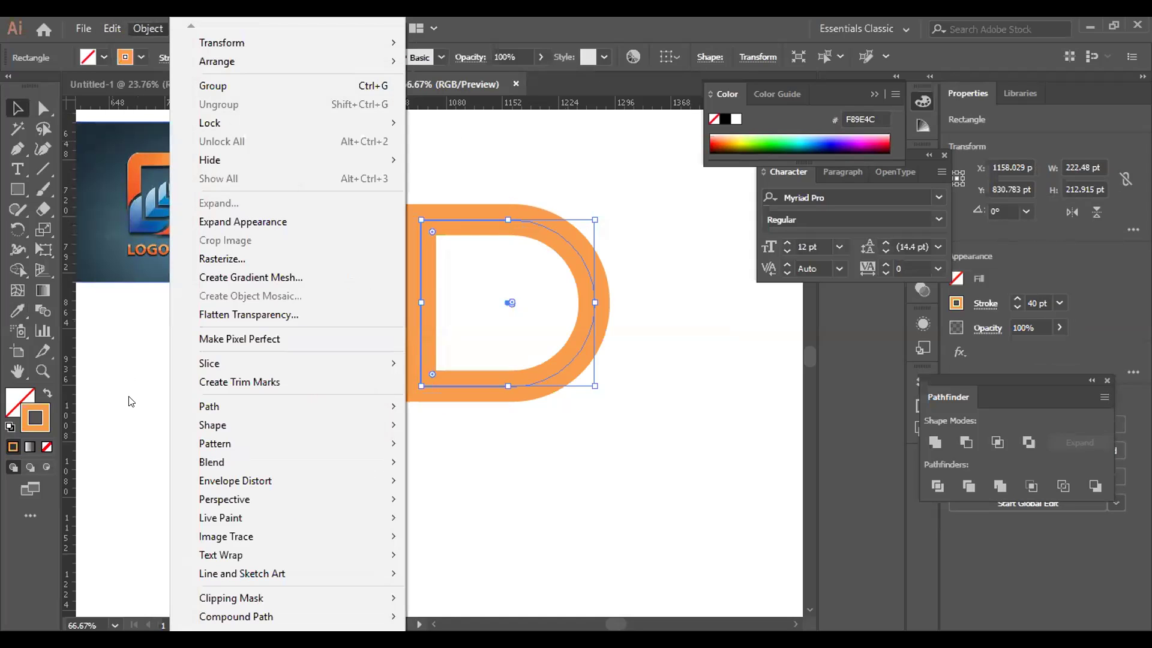
key("Escape")
Move the red L-shape group into the lower-left corner of the orange D, aligned with its outer edges.
left_click(233, 402)
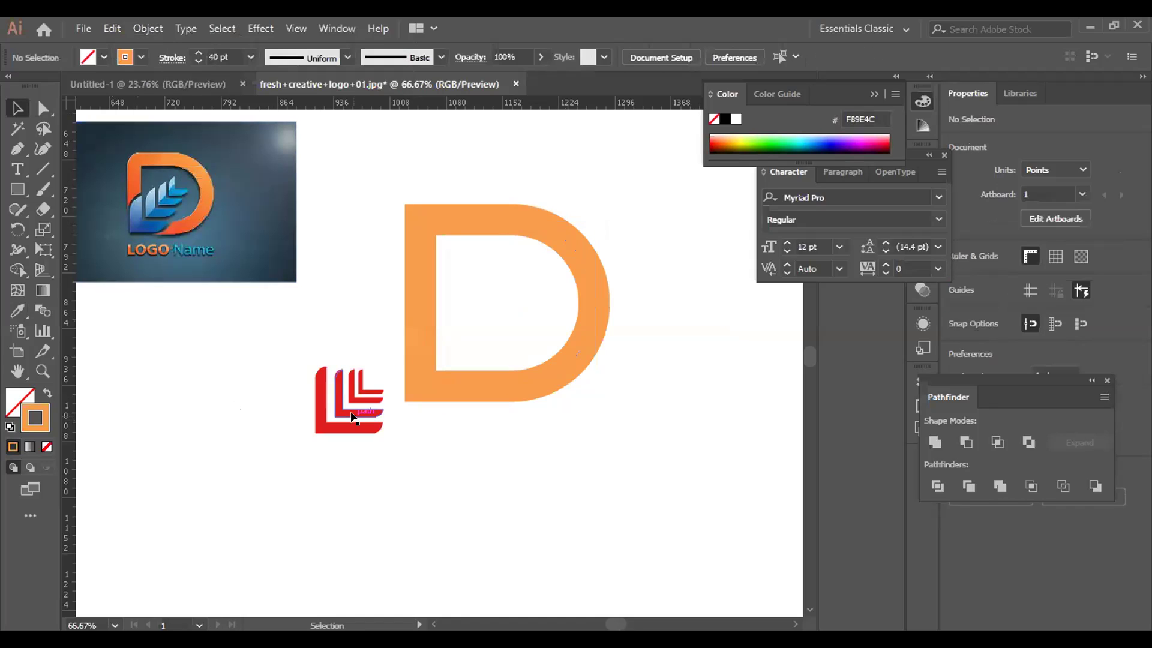
left_click_drag(351, 401, 437, 366)
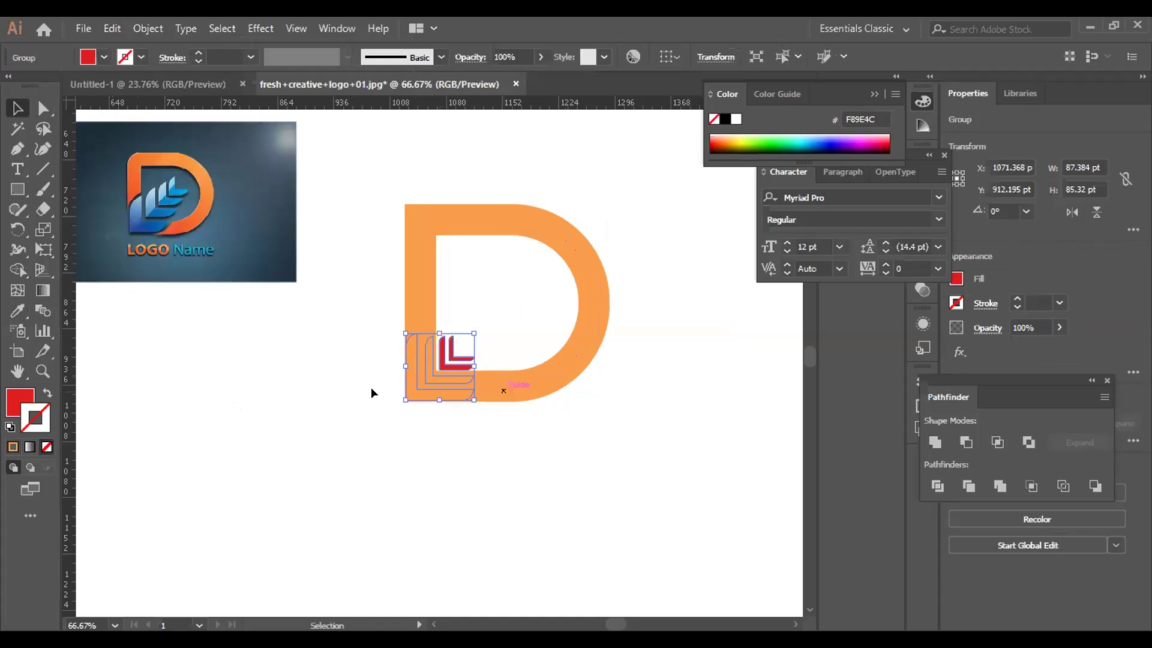
left_click_drag(474, 333, 503, 303)
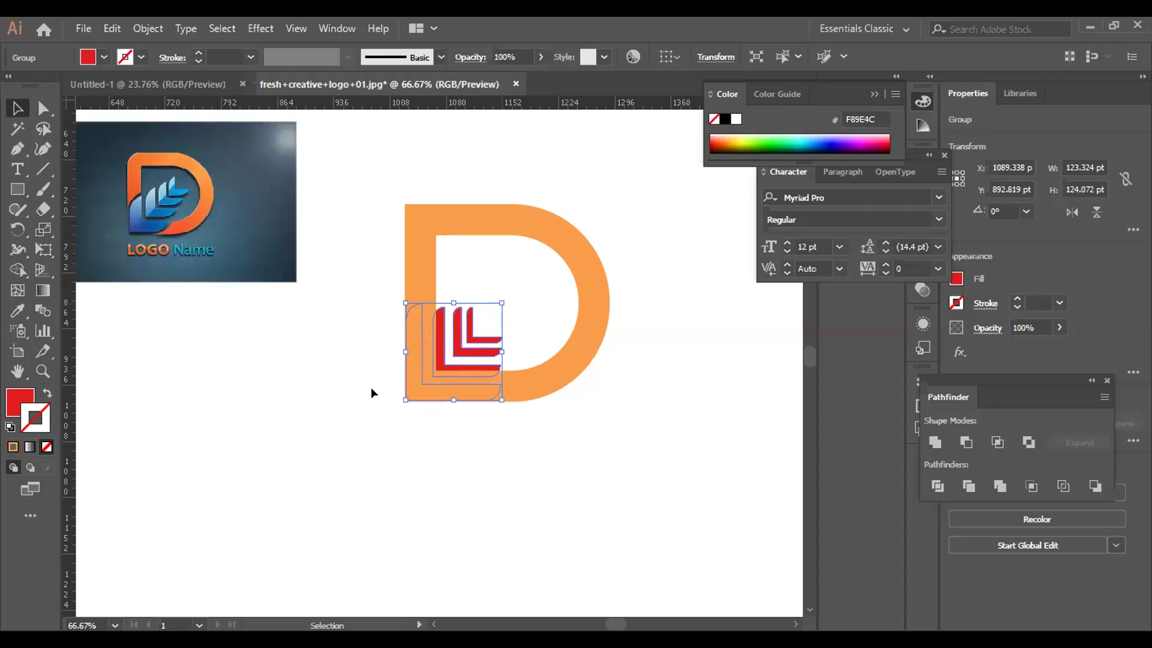
left_click_drag(337, 282, 502, 384)
key("alt+e")
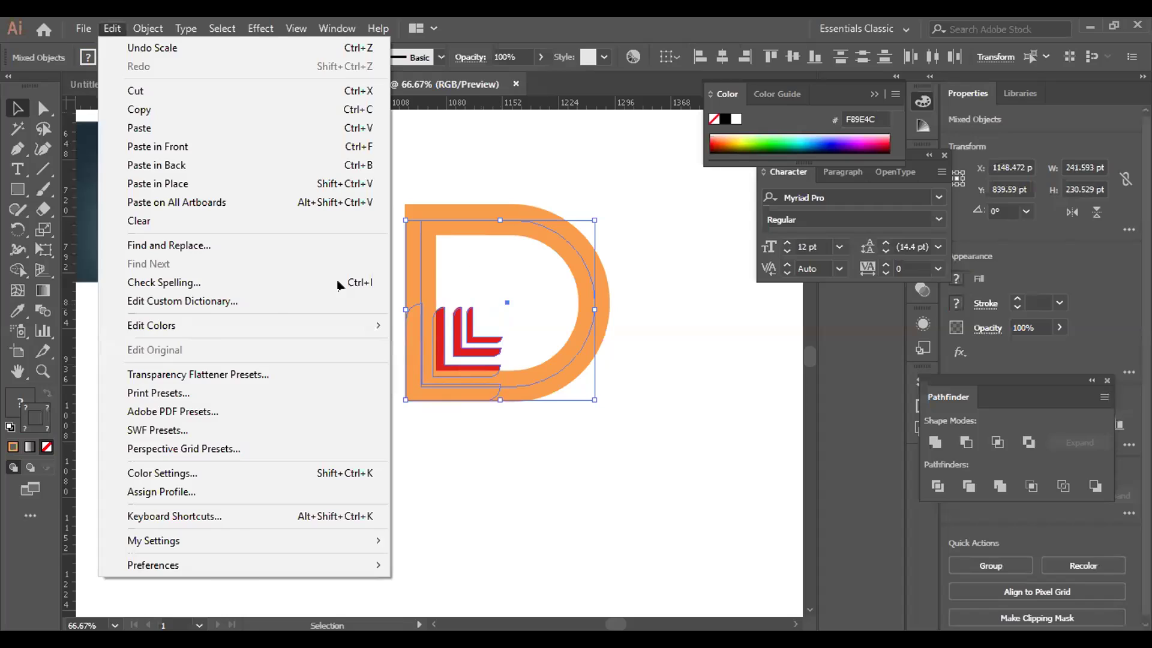
key("Right")
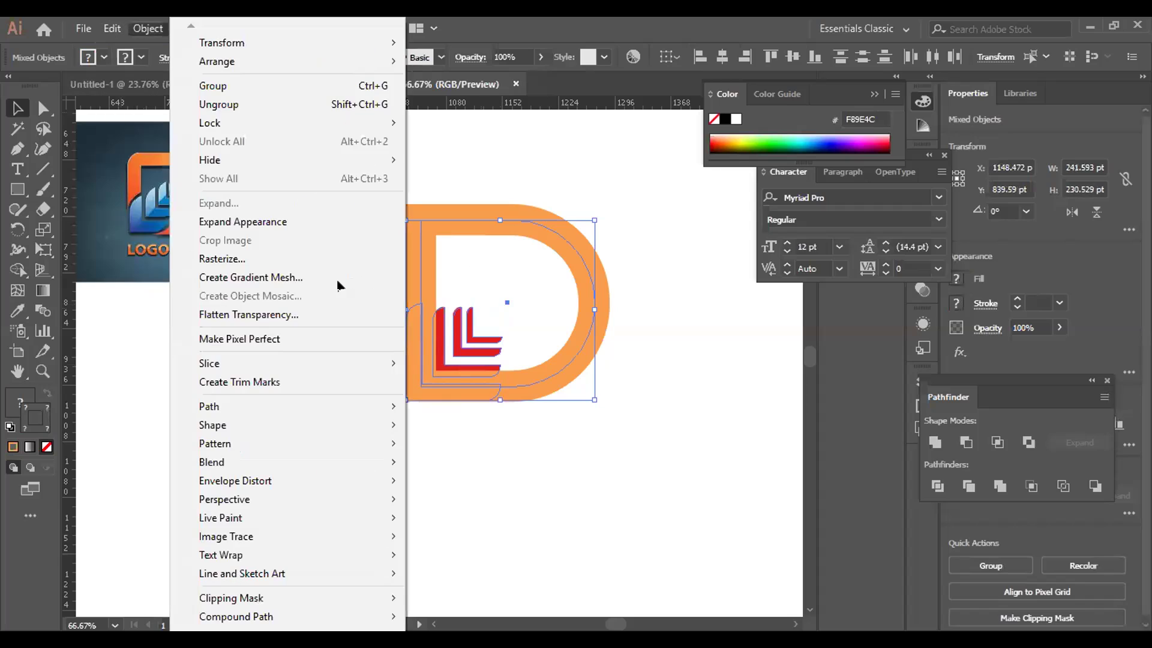
left_click(264, 223)
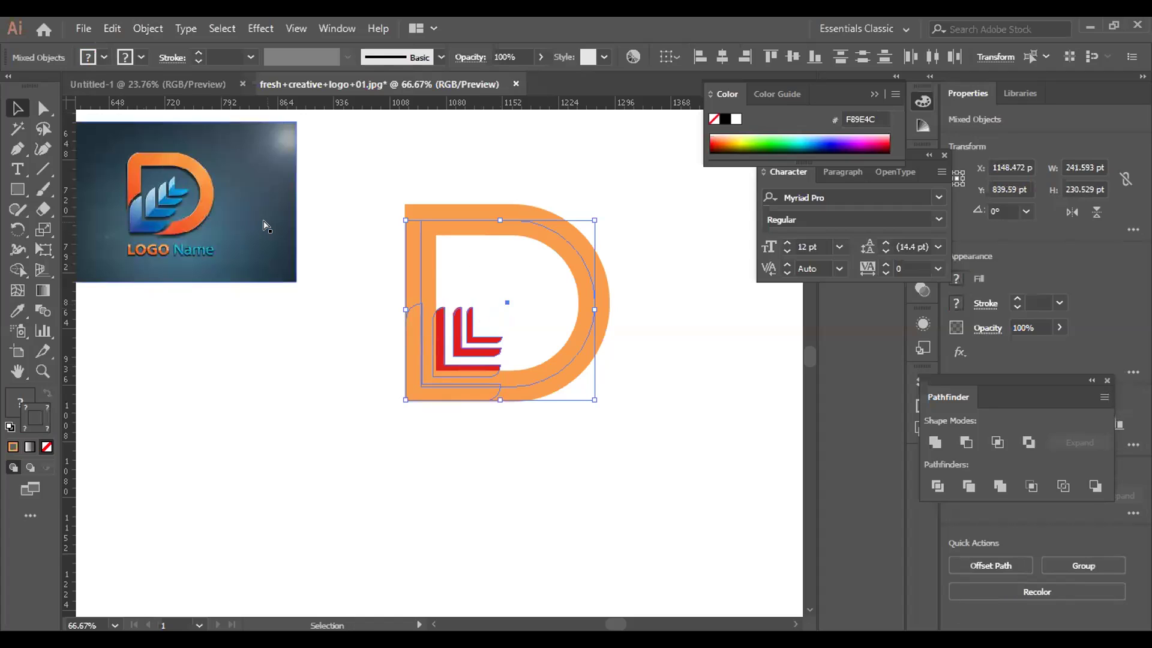
key("a")
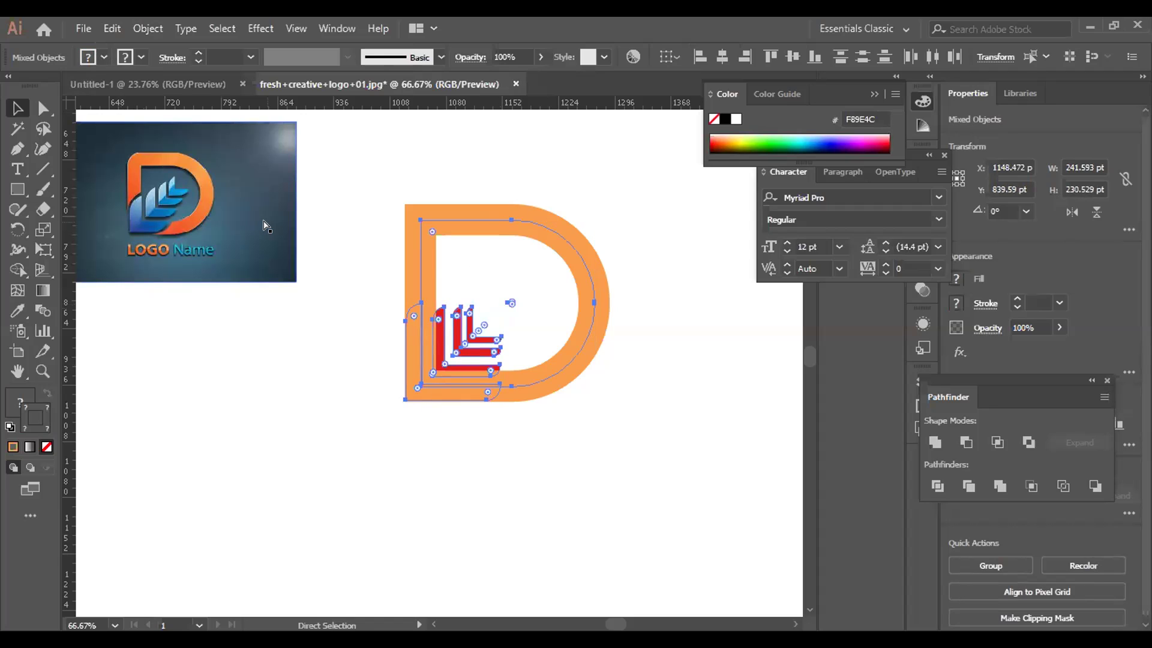
key("v")
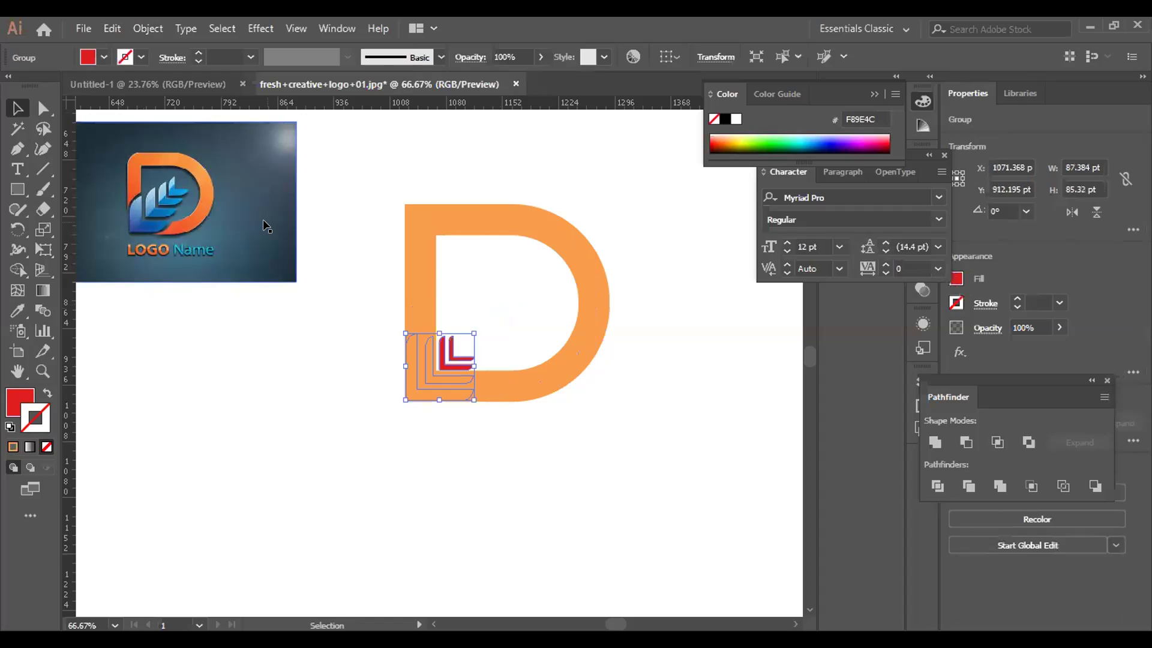
Enlarge the red L-shape group from the D's lower-left corner to about 140 by 137 pt.
left_click_drag(474, 333, 516, 292)
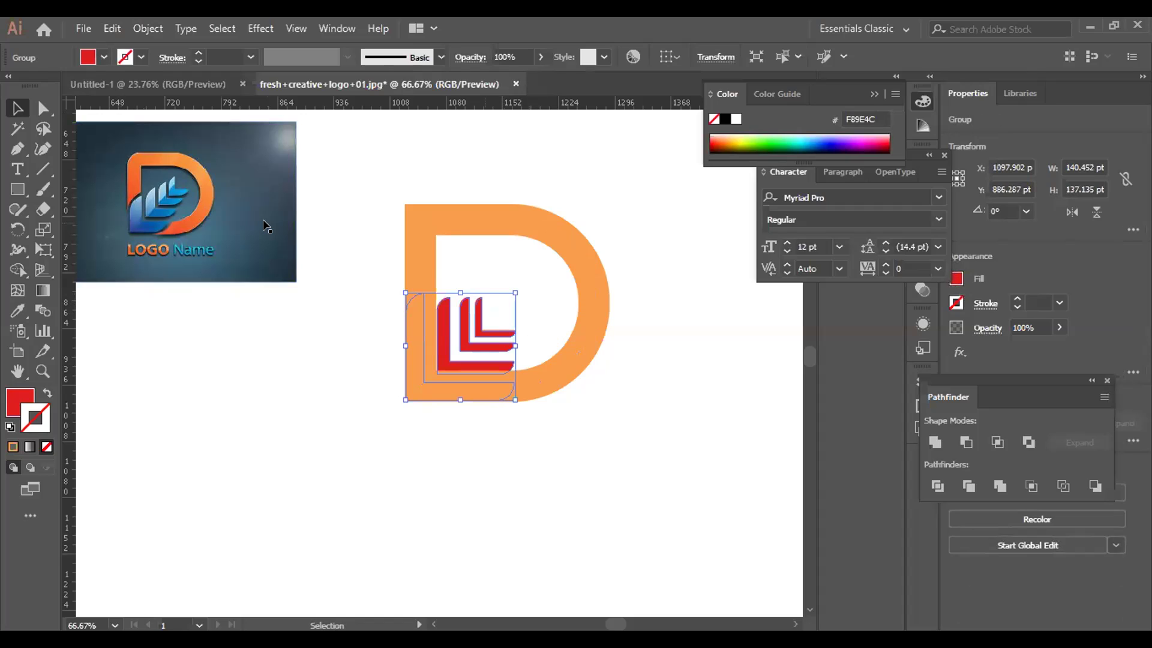
key("ctrl+alt+2")
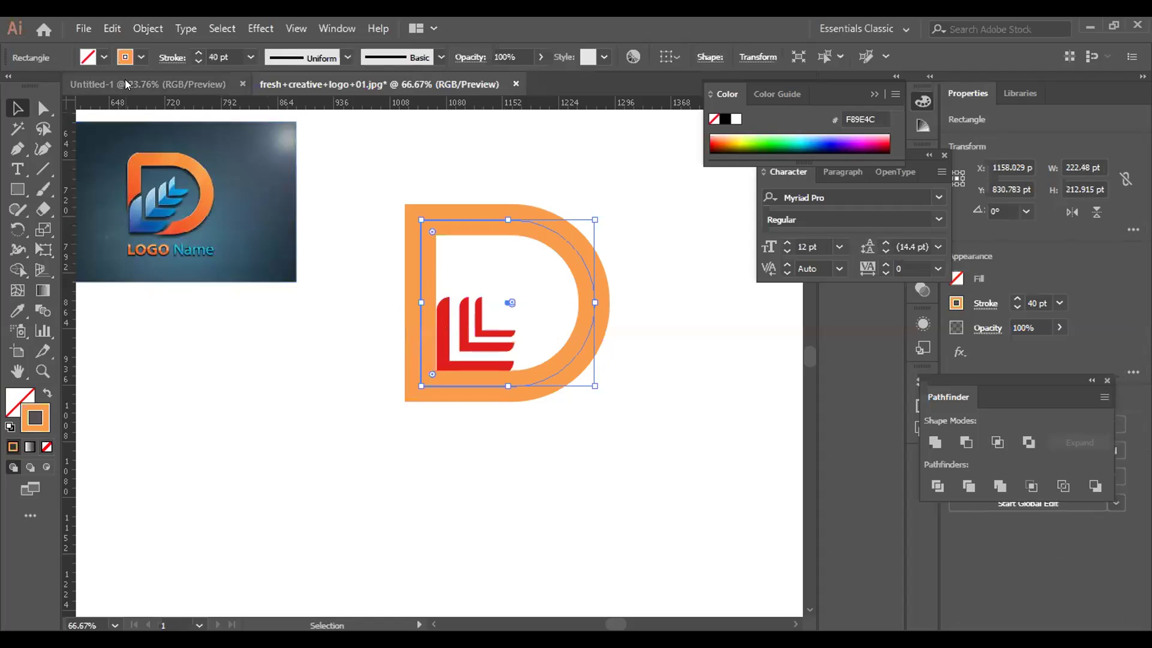
key("alt+e")
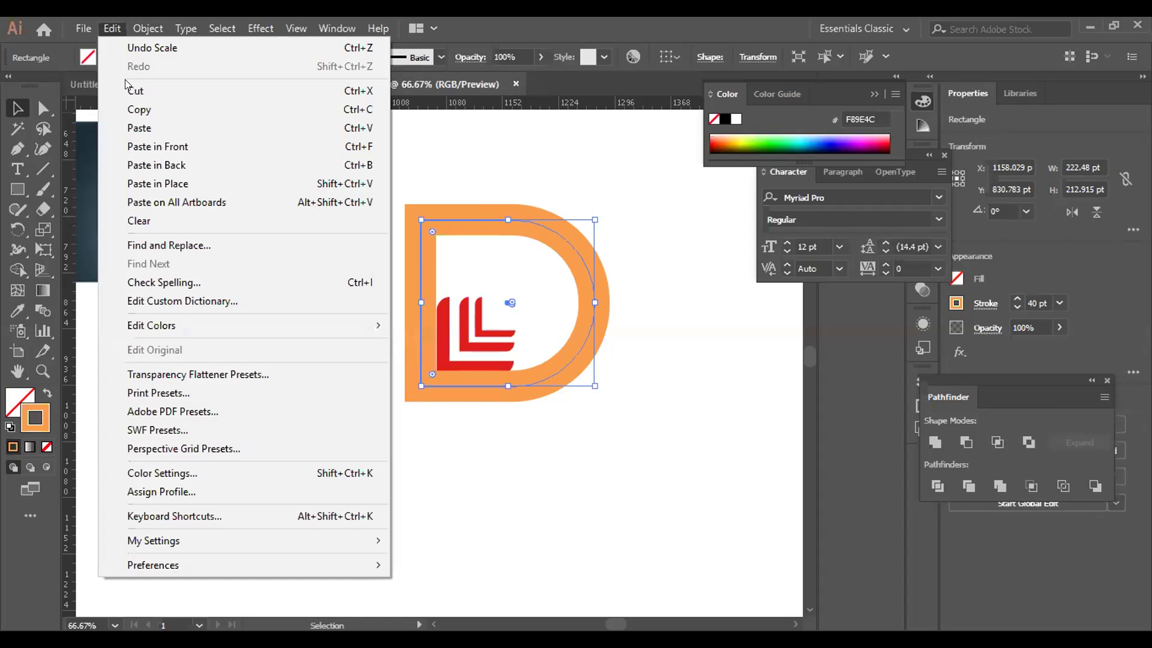
key("Right")
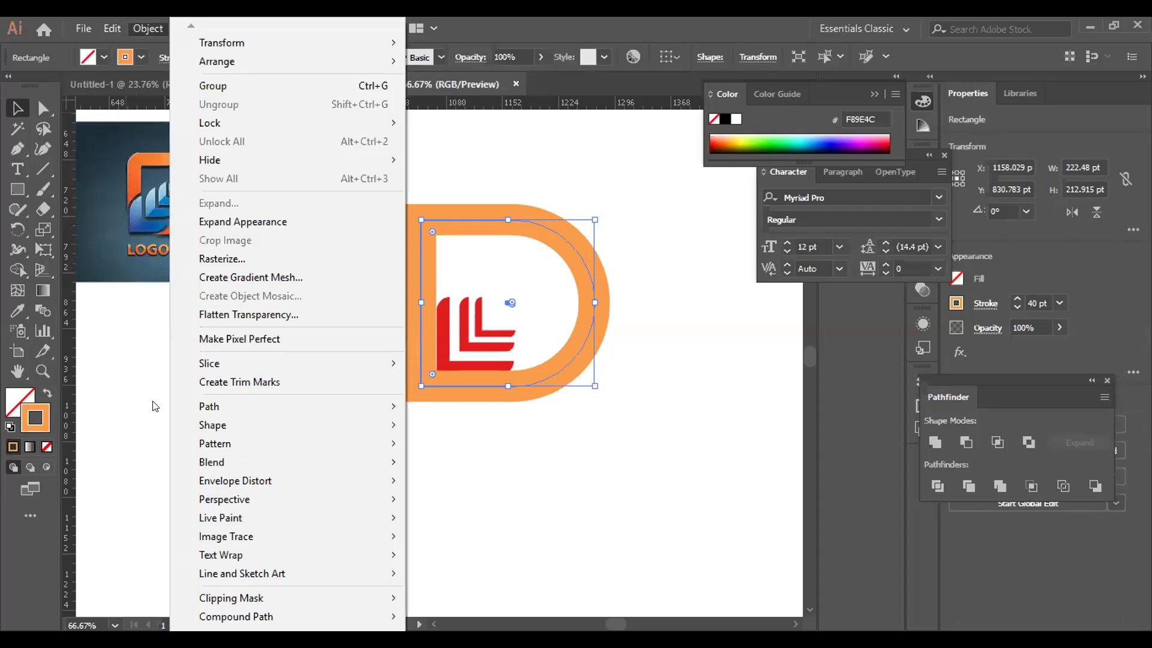
left_click(304, 275)
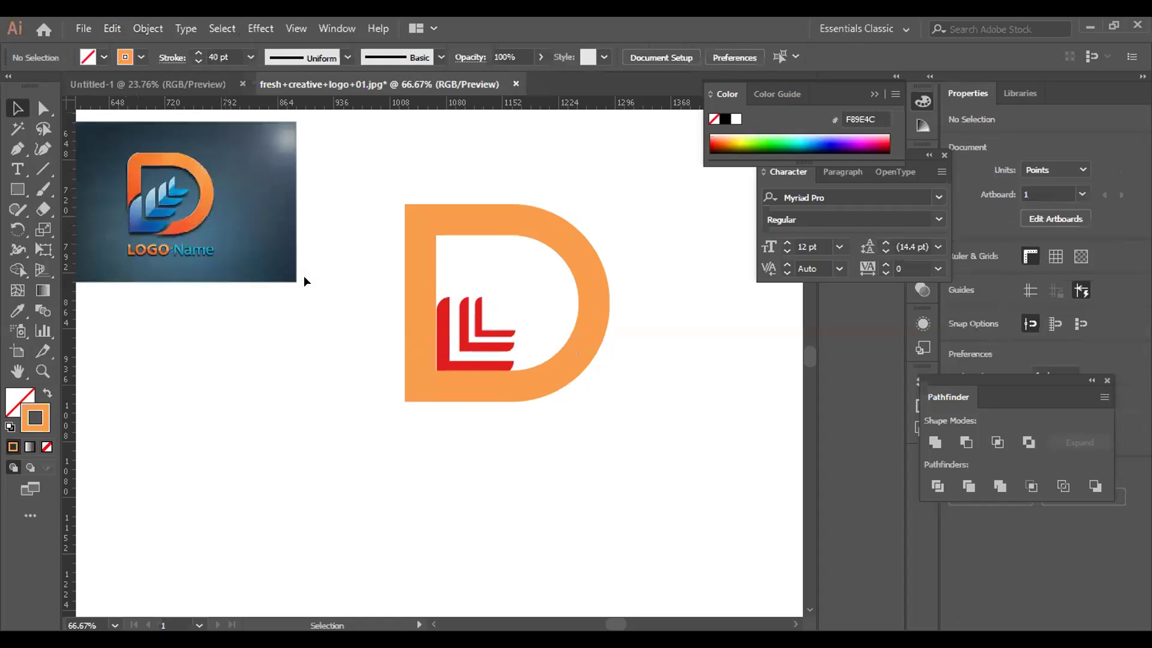
left_click(421, 260)
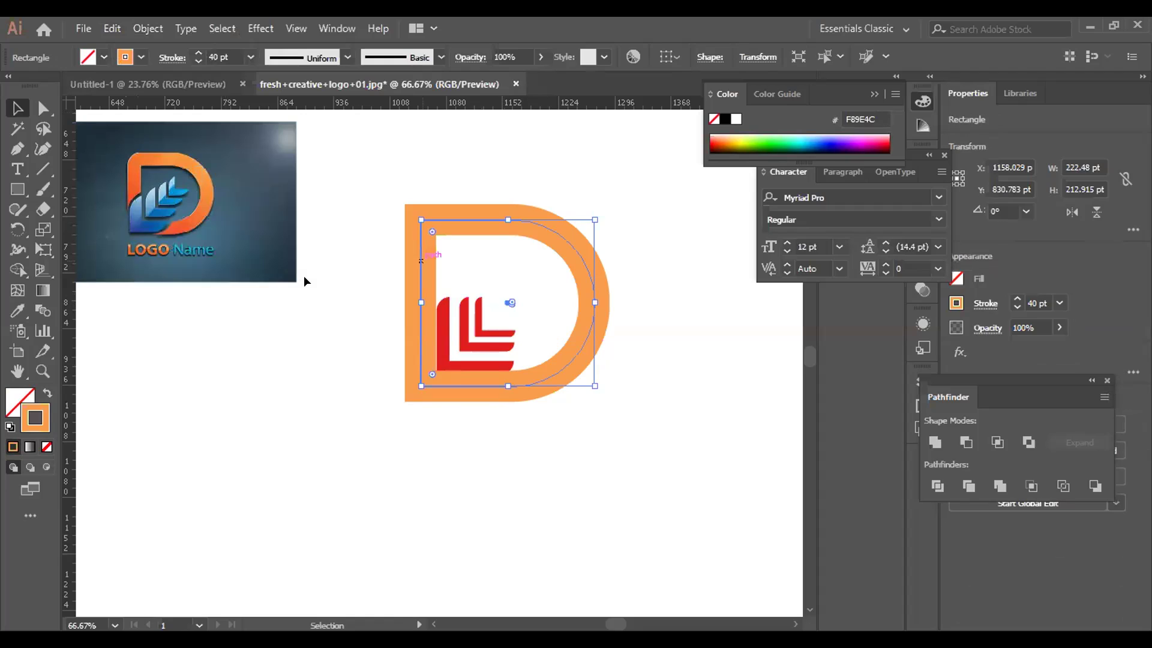
Send the red L-shape group to the back.
left_click(502, 367)
right_click(471, 318)
mouse_move(580, 502)
left_click(762, 537)
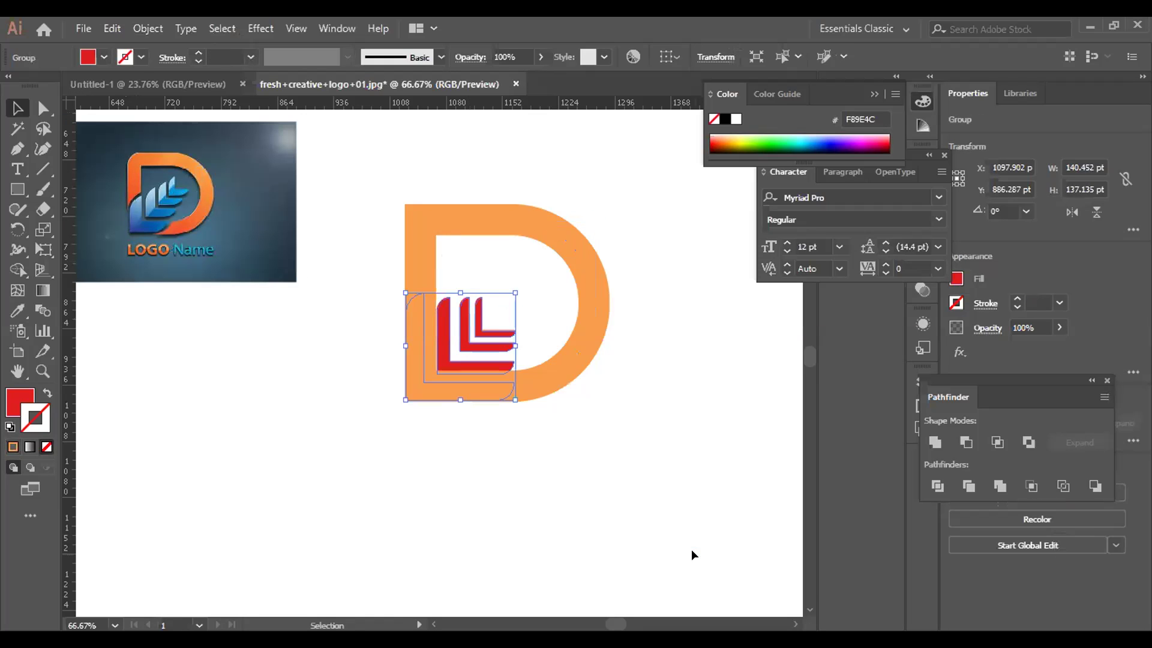
Bring the red L-shape group to the front so it lies over the D.
right_click(423, 337)
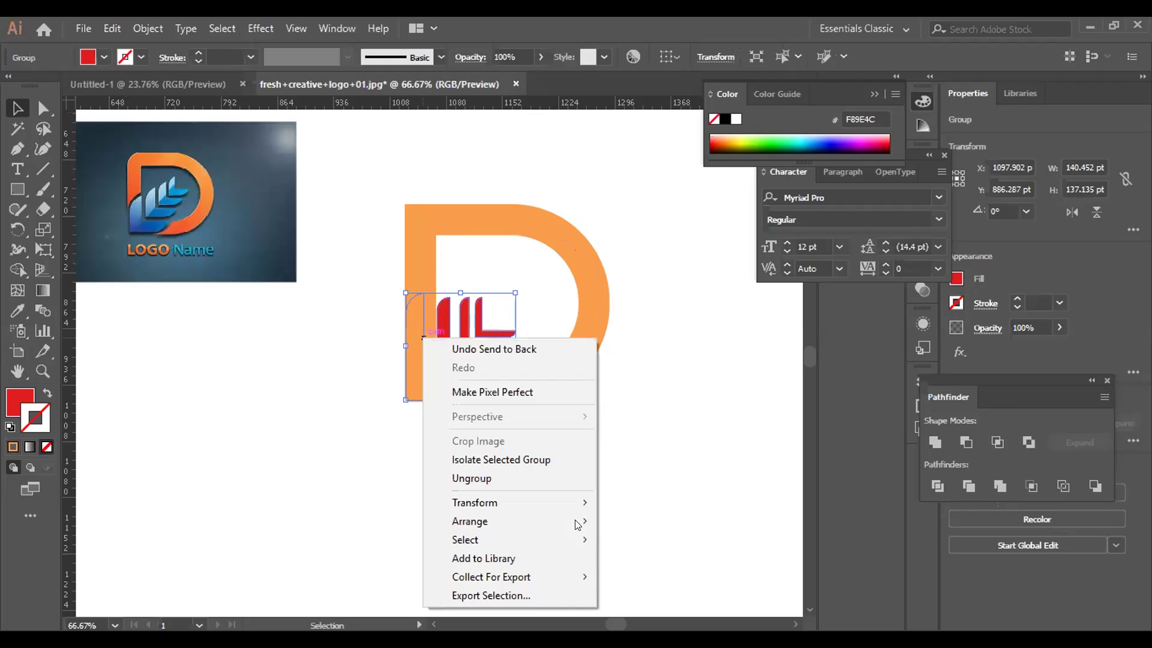
mouse_move(587, 520)
left_click(637, 521)
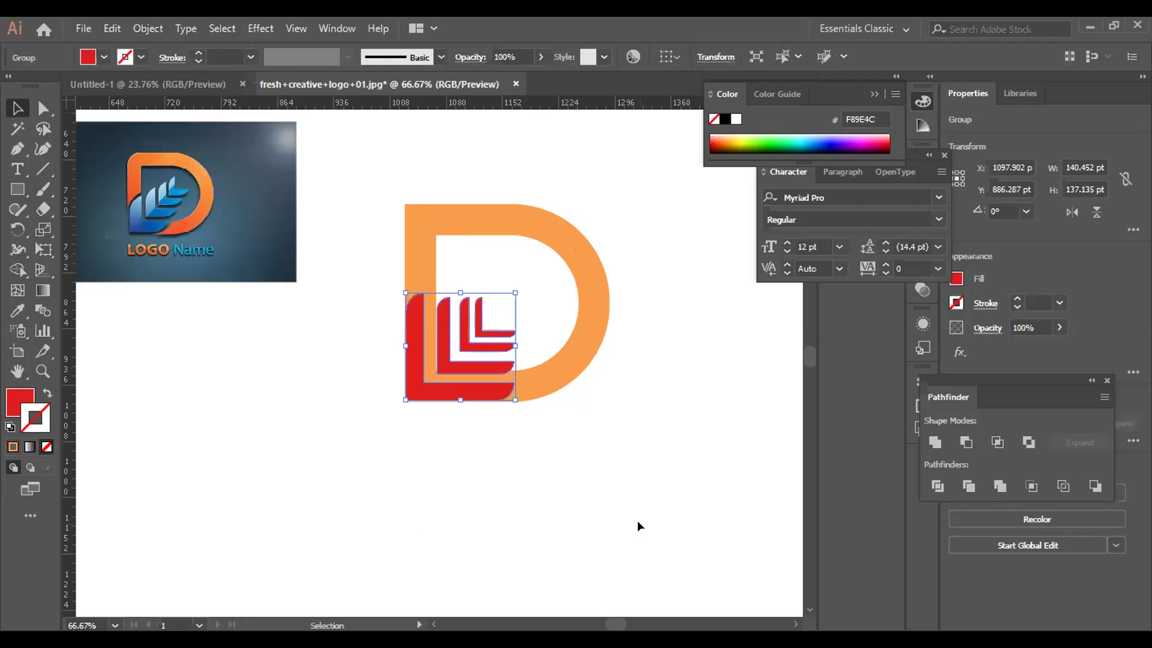
Offset all paths of the D and red L shapes by 8 pt with miter joins and a miter limit of 3.
key("ctrl+a")
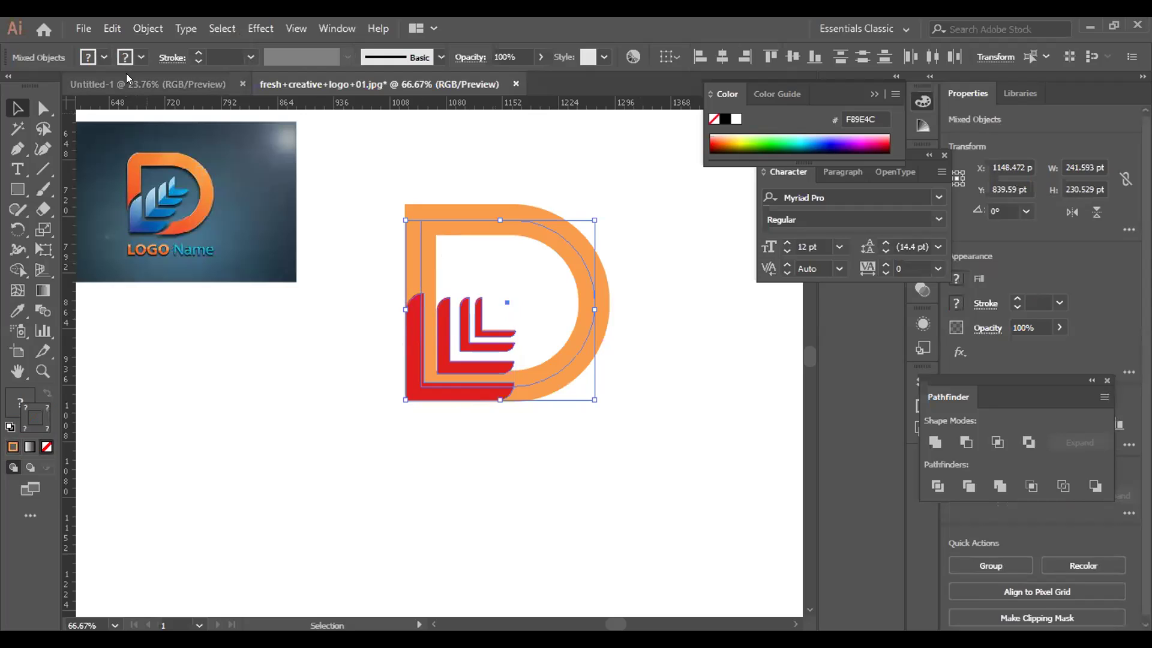
key("alt+o")
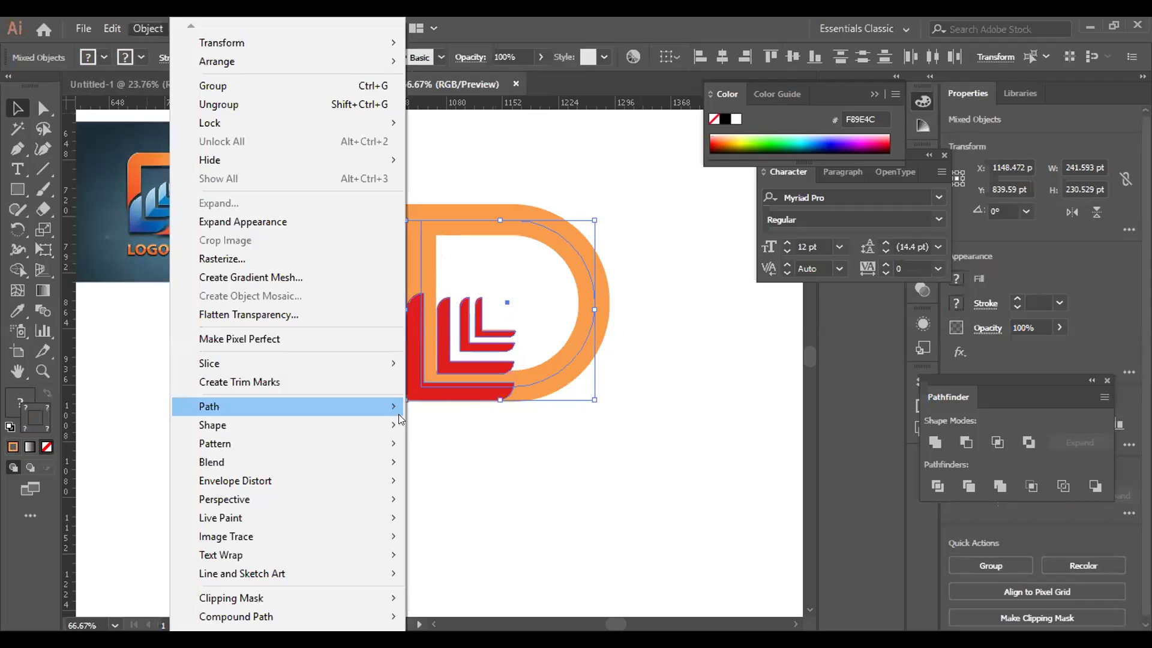
mouse_move(398, 414)
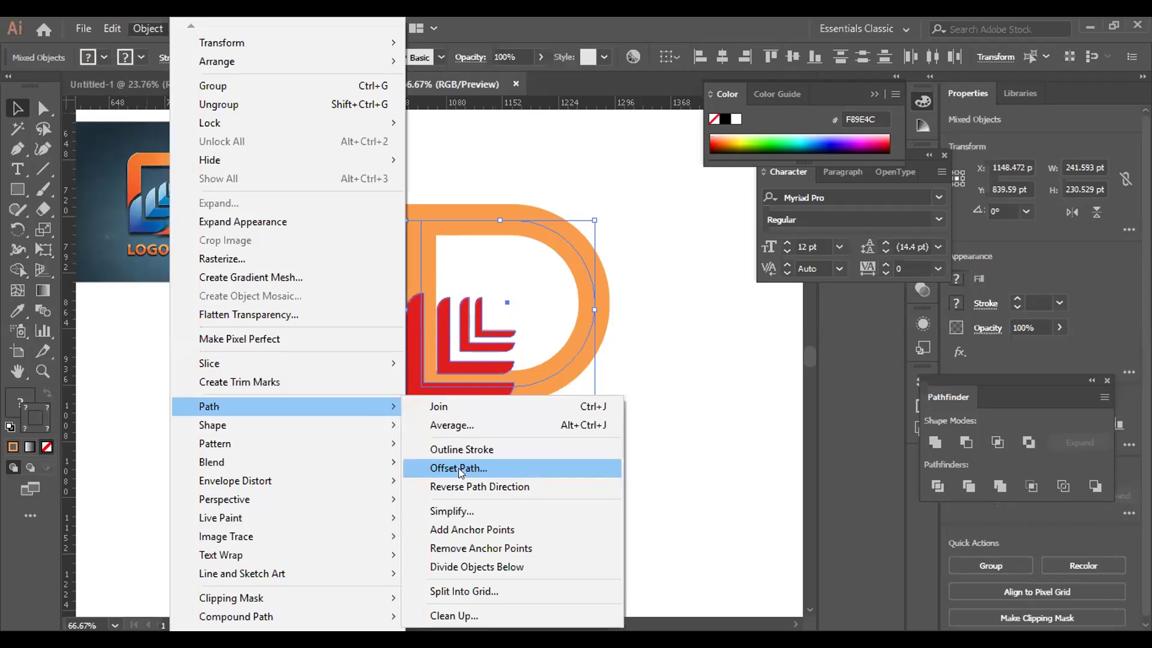
left_click(459, 468)
key("alt+p")
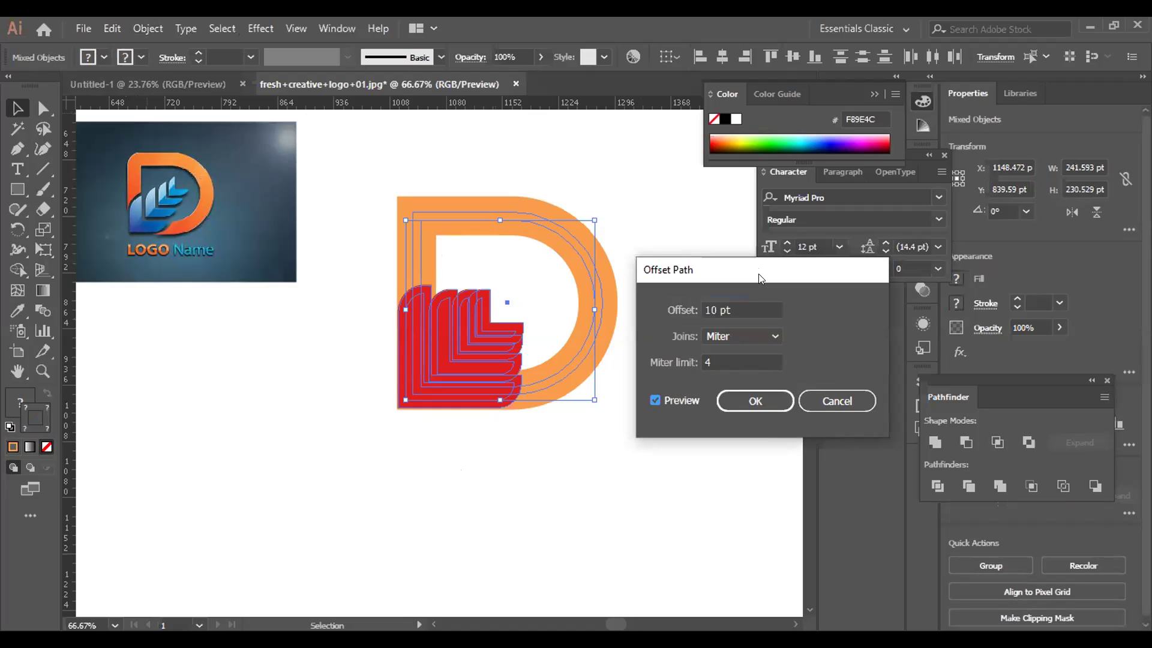
key("alt+o")
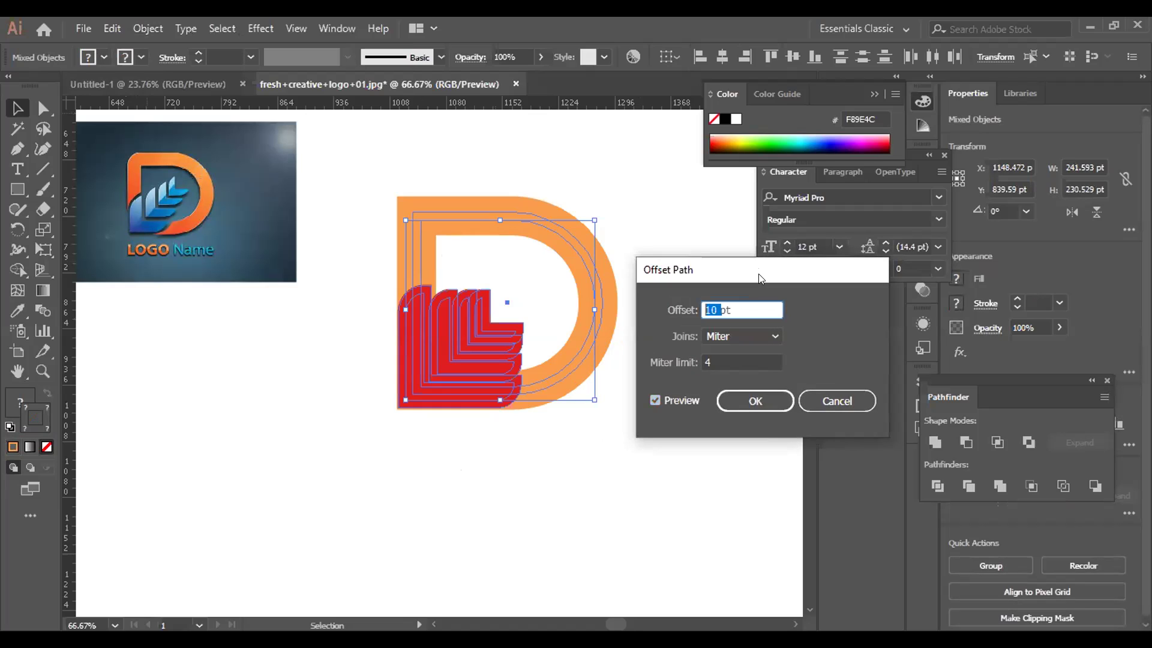
type("8")
key("Tab")
type("3")
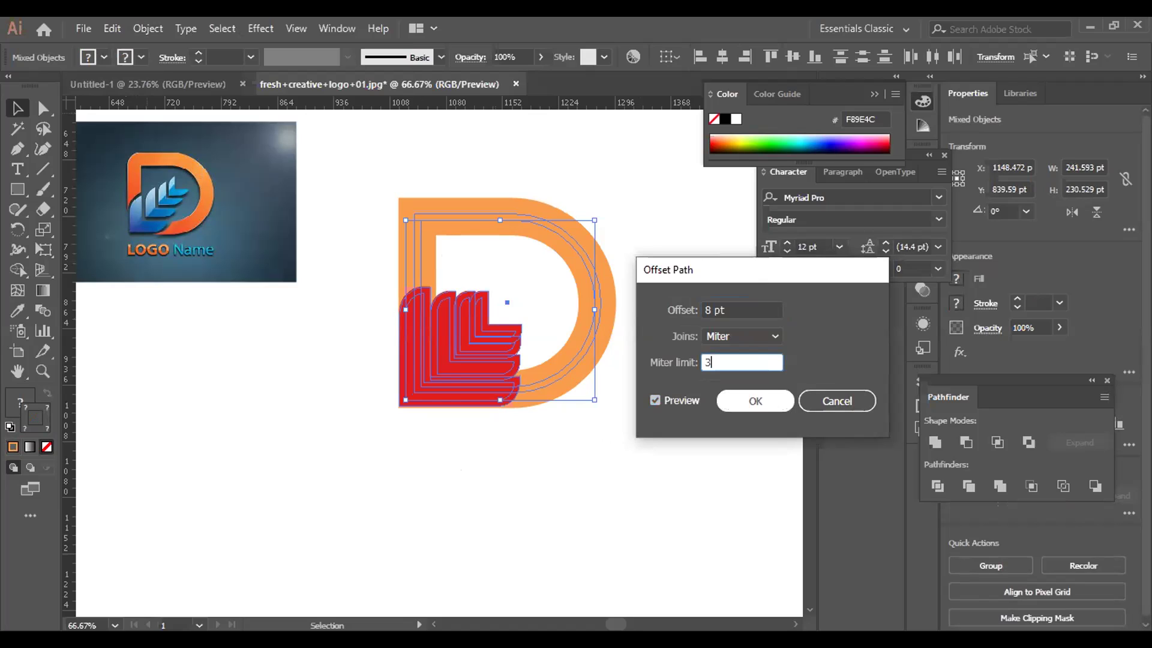
key("Return")
Divide the overlapping D and offset L shapes with Pathfinder.
left_click(937, 485)
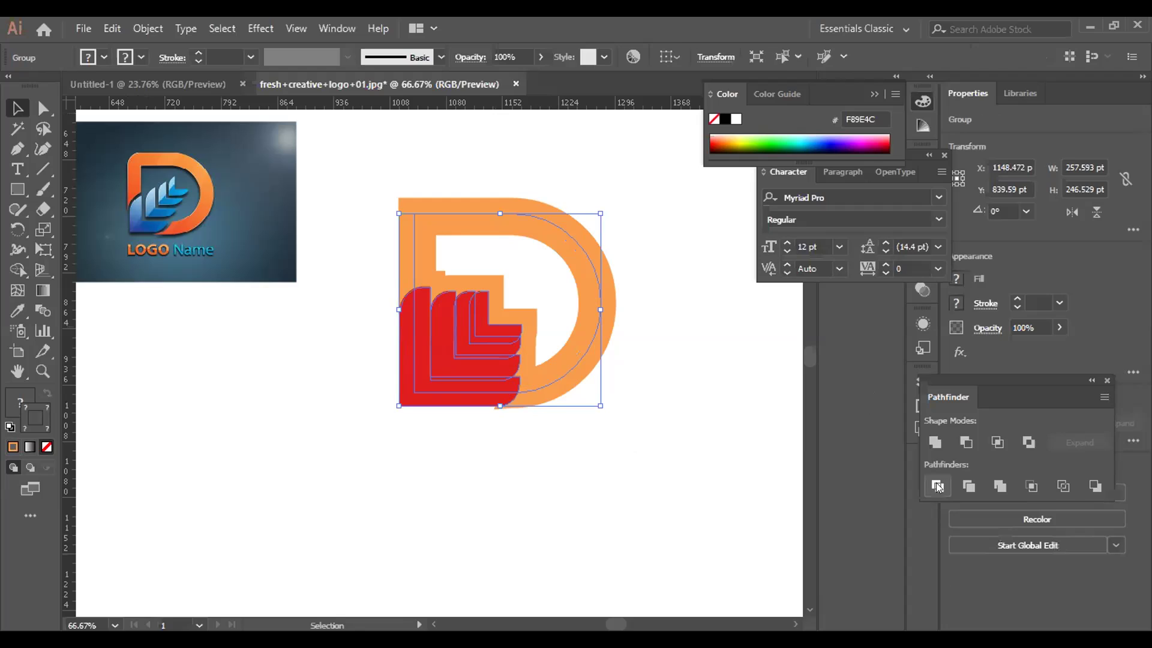
left_click(584, 186)
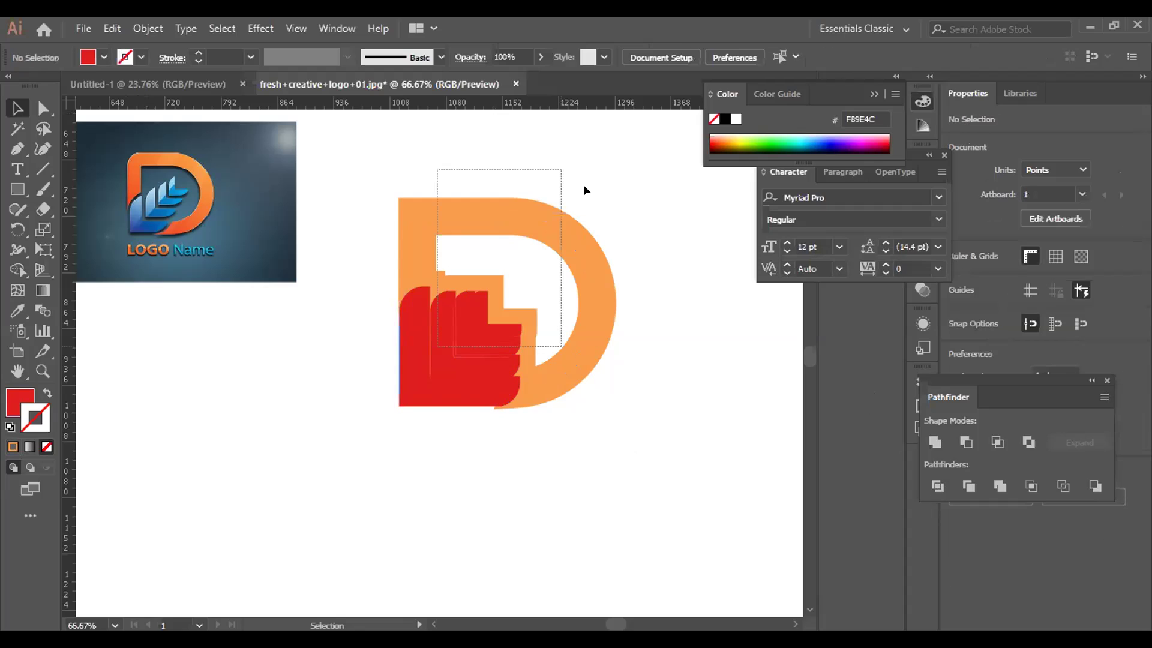
right_click(500, 288)
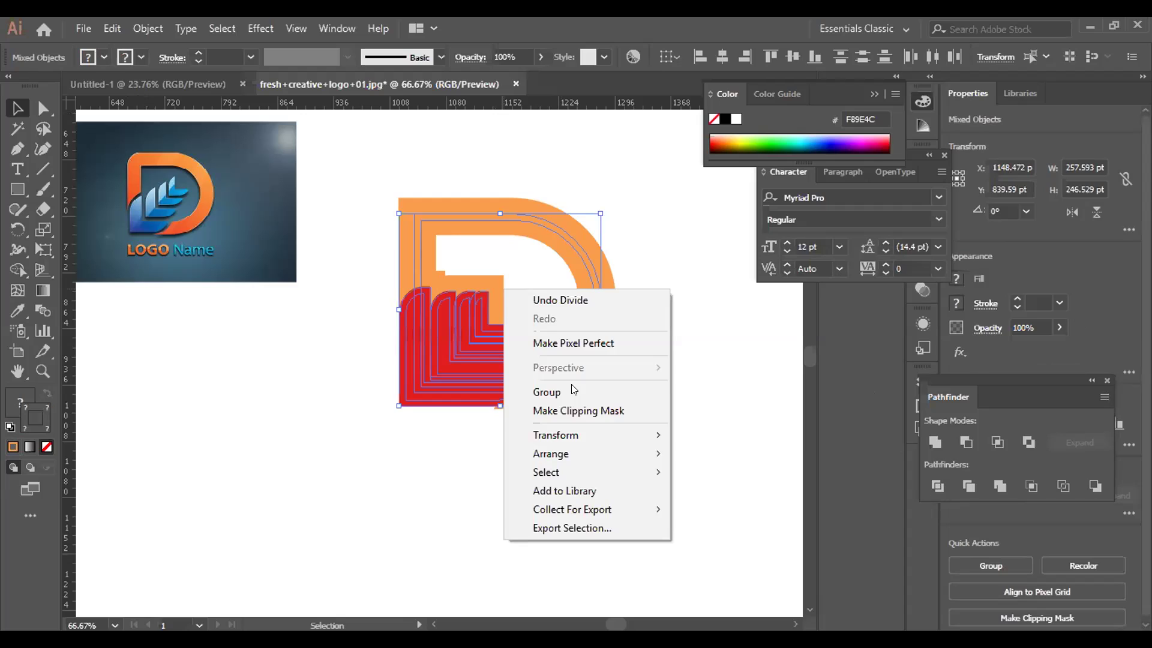
left_click(664, 391)
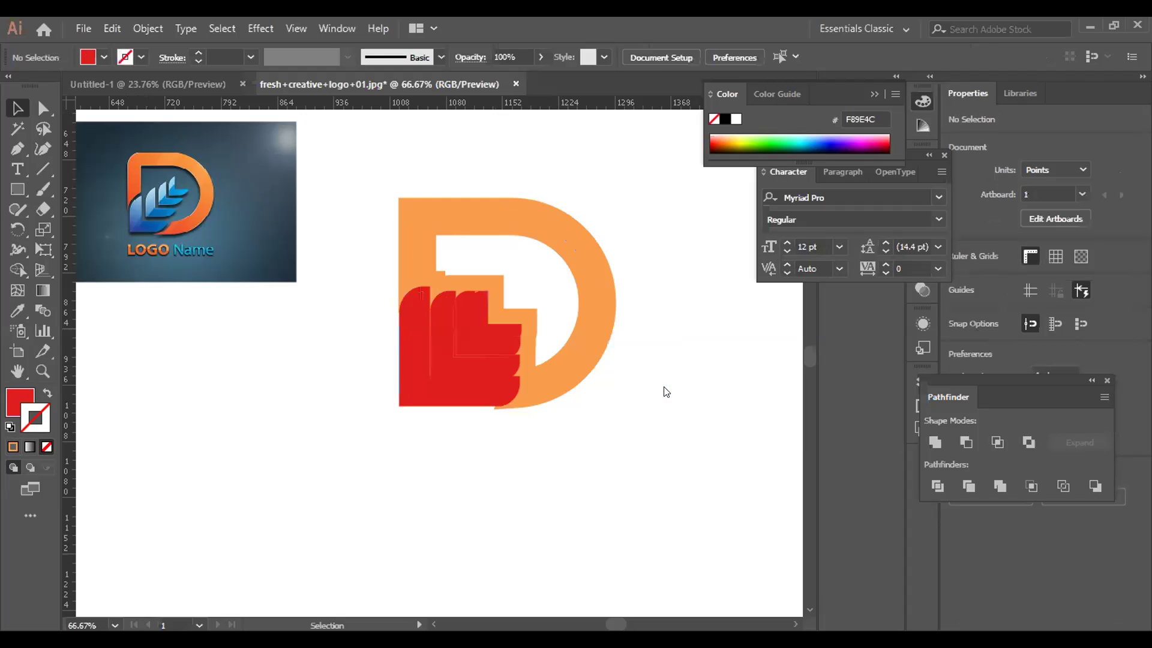
Ungroup the divided artwork and deselect everything.
key("ctrl+a")
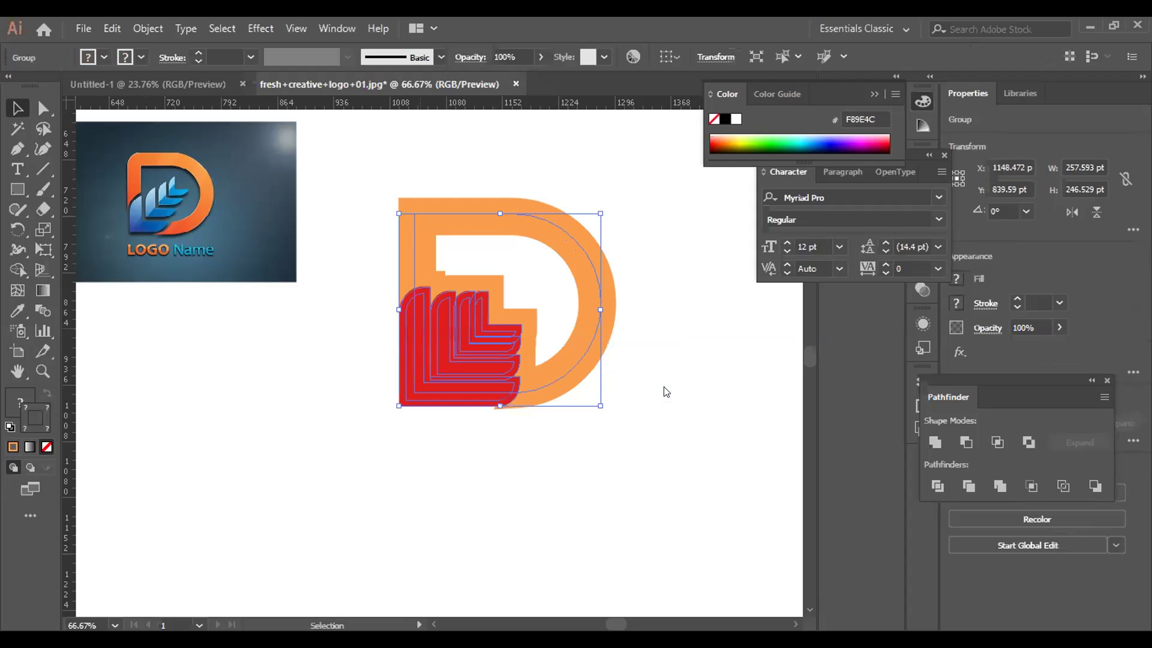
key("a")
key("v")
key("ctrl+1")
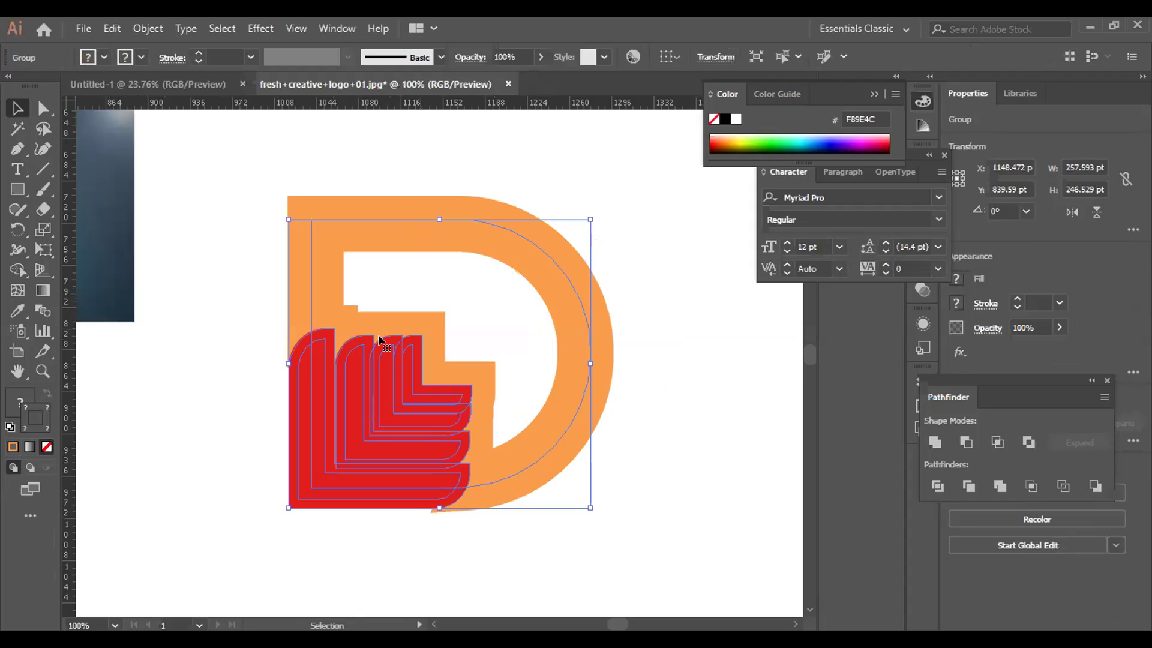
right_click(320, 358)
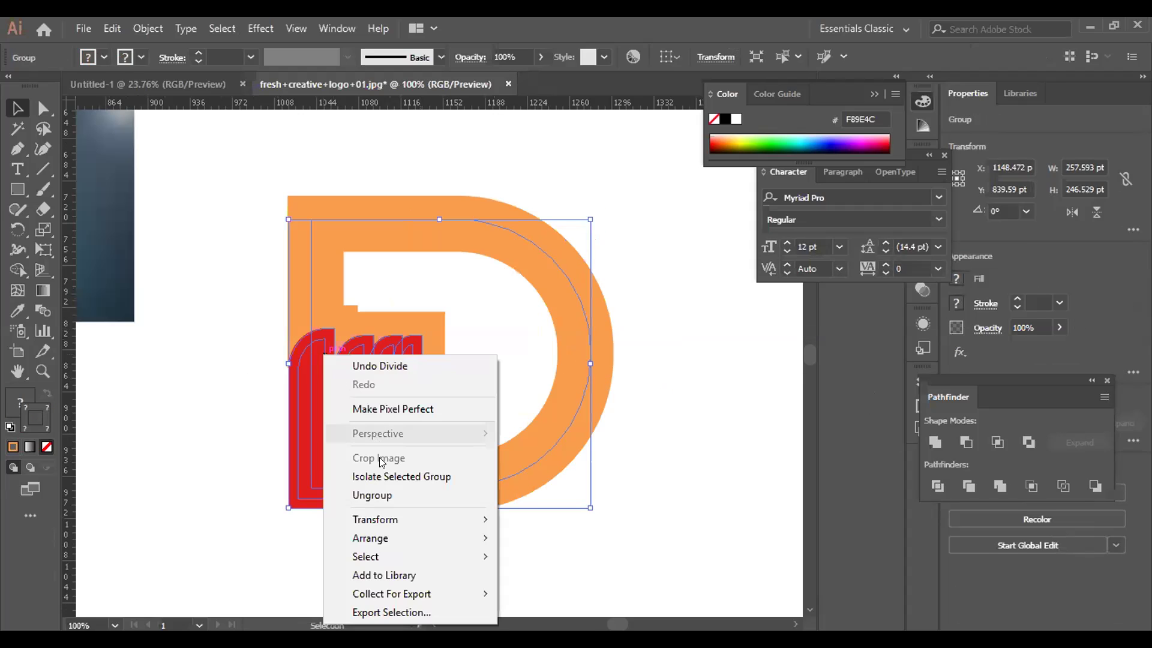
left_click(381, 489)
key("ctrl+shift+a")
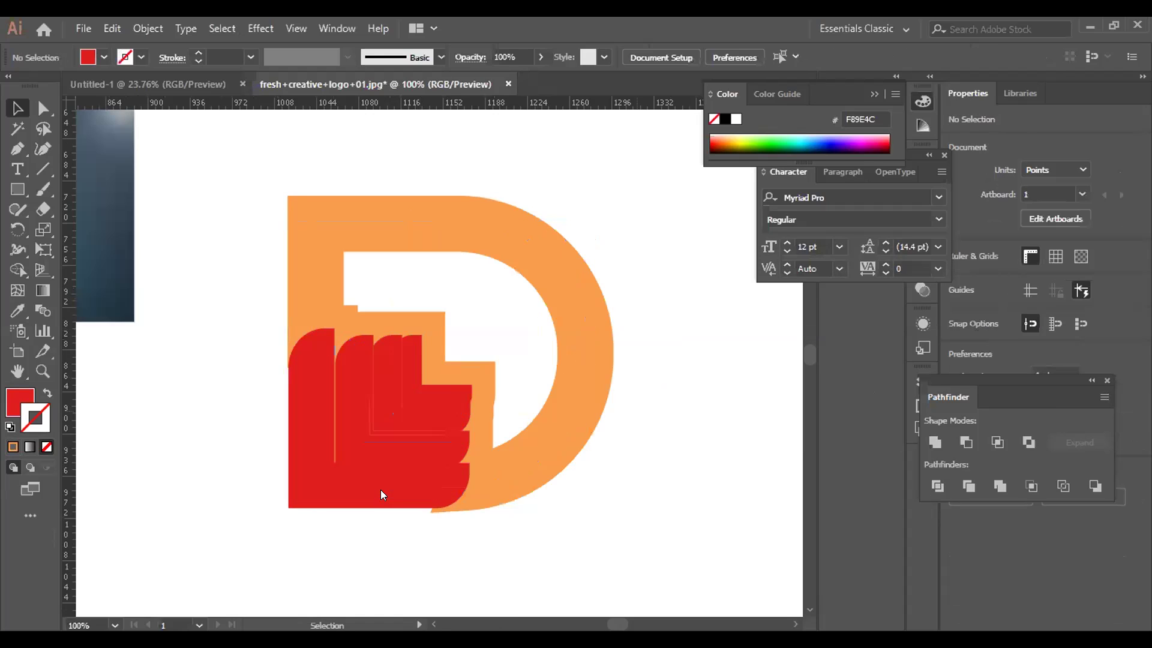
Ungroup the remaining nested groups so the divided pieces become separate paths.
left_click(312, 409)
right_click(370, 401)
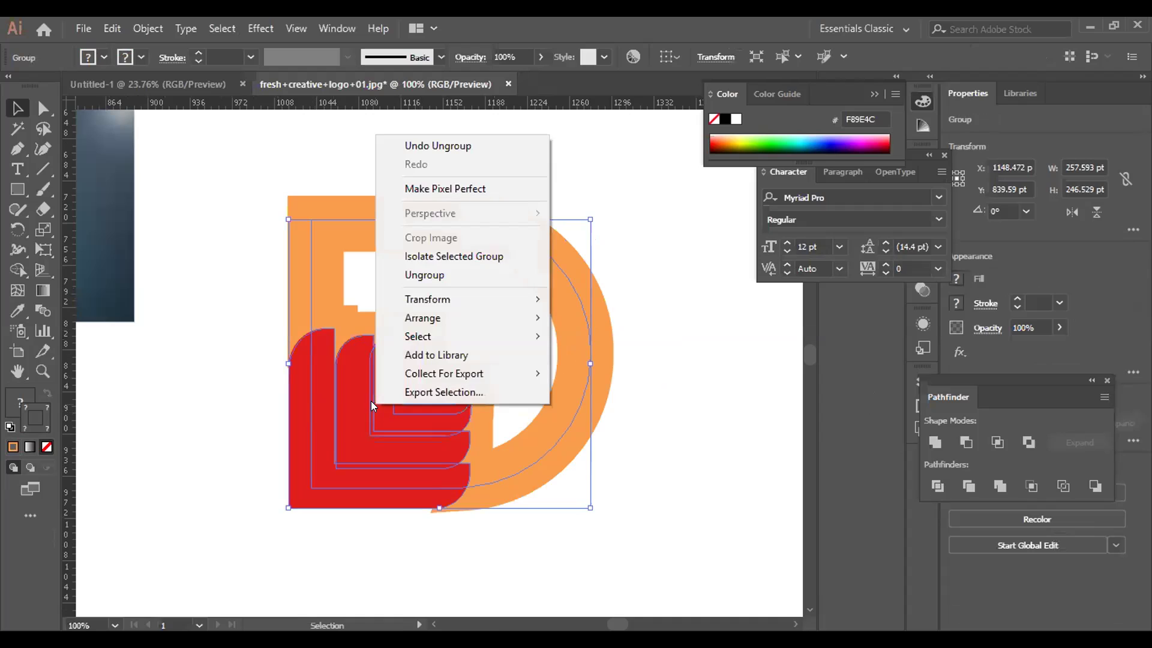
left_click(424, 281)
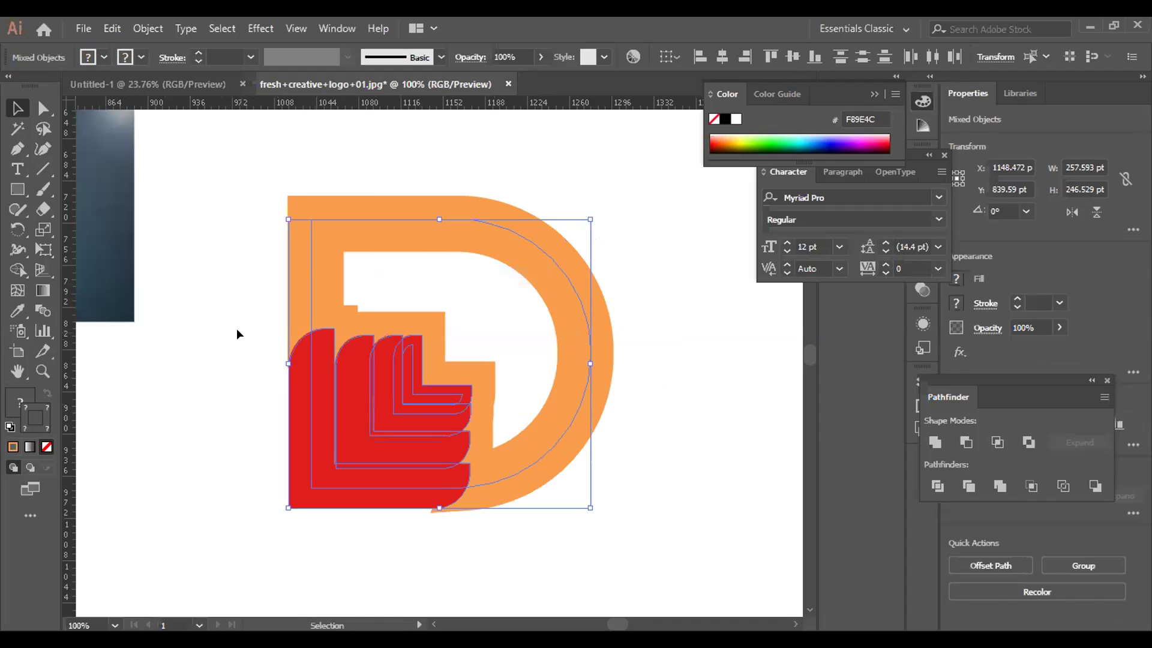
left_click(236, 329)
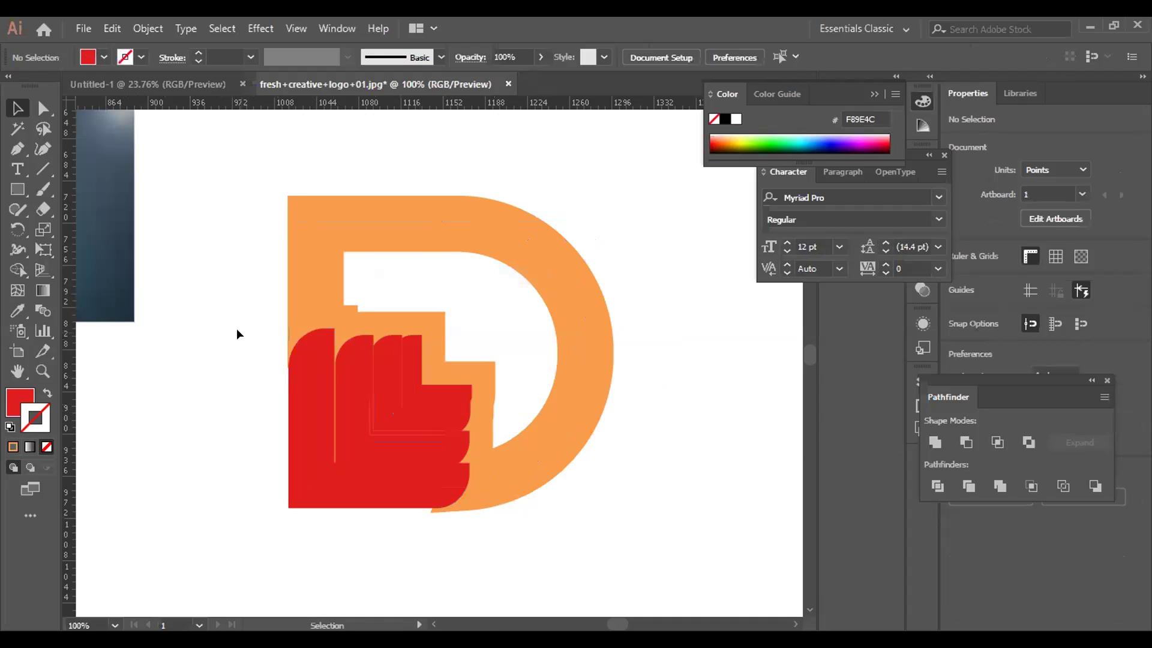
left_click(303, 383)
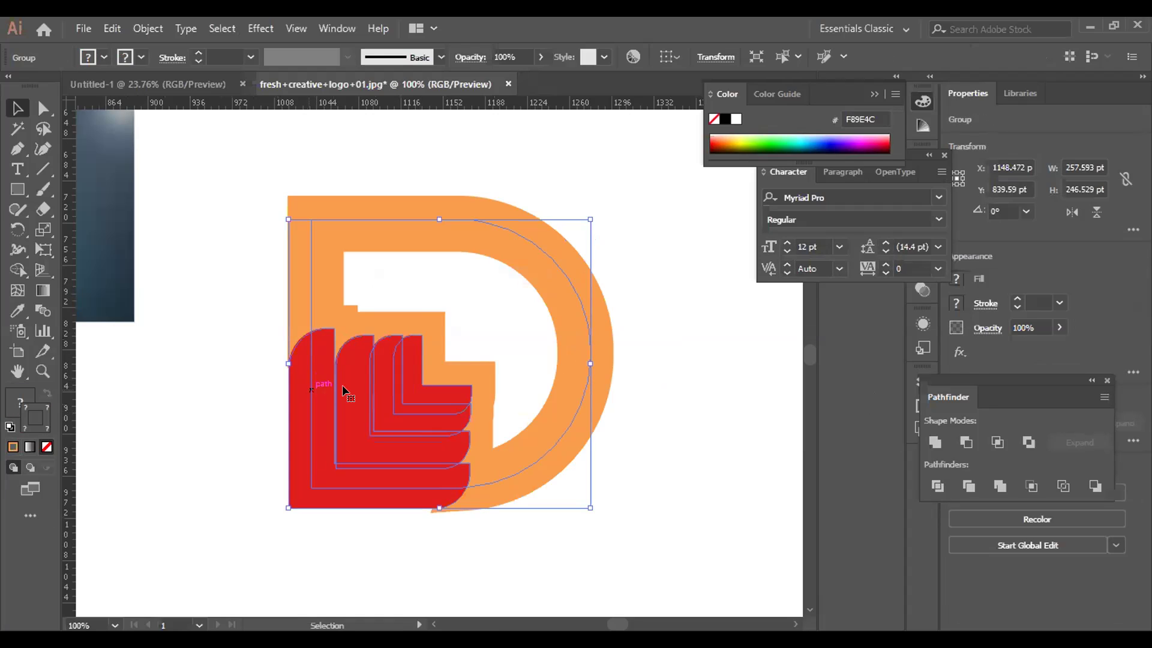
right_click(342, 386)
left_click(406, 264)
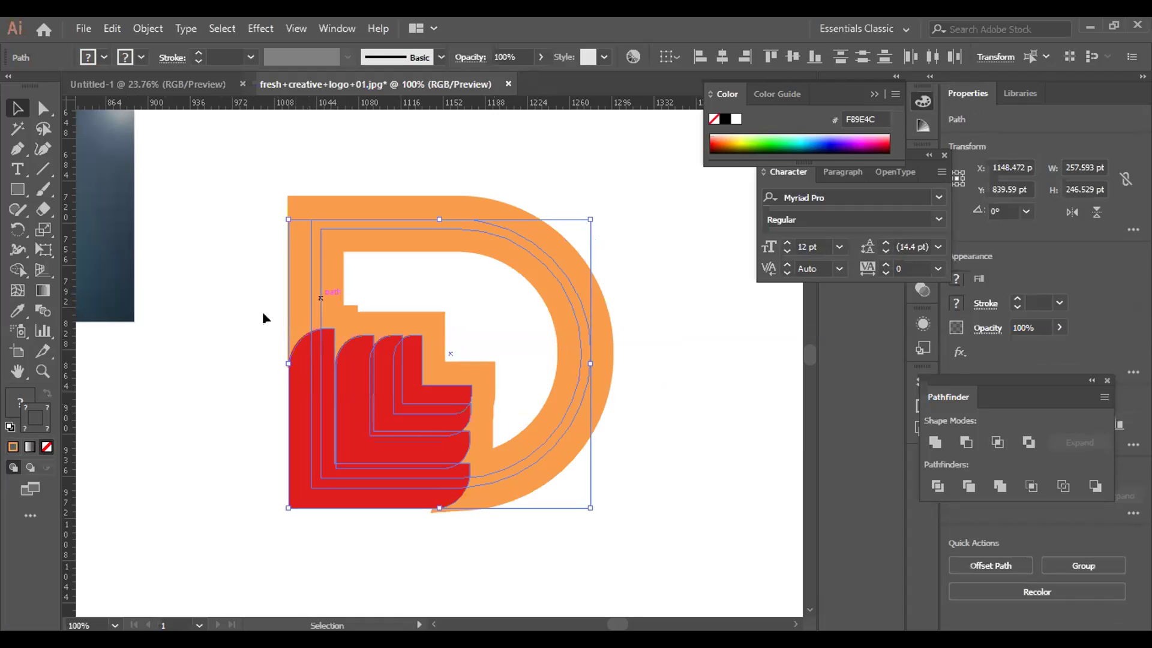
left_click(274, 347)
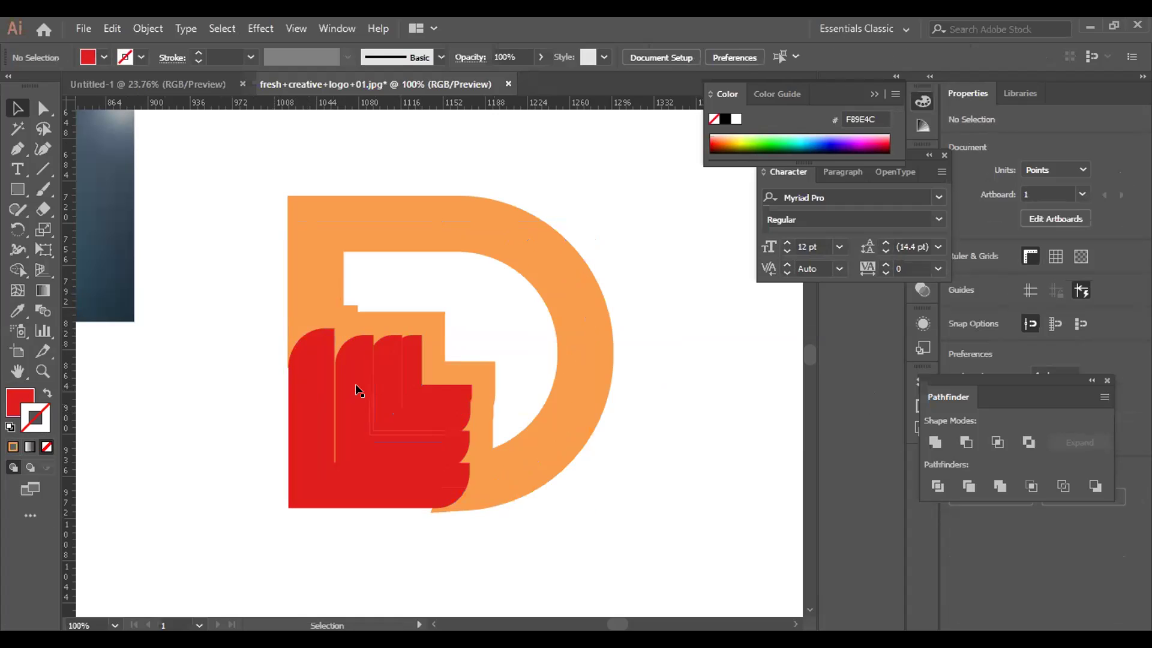
Delete the thin strip inside the second red L and the outer pieces of the largest red L.
left_click(368, 393)
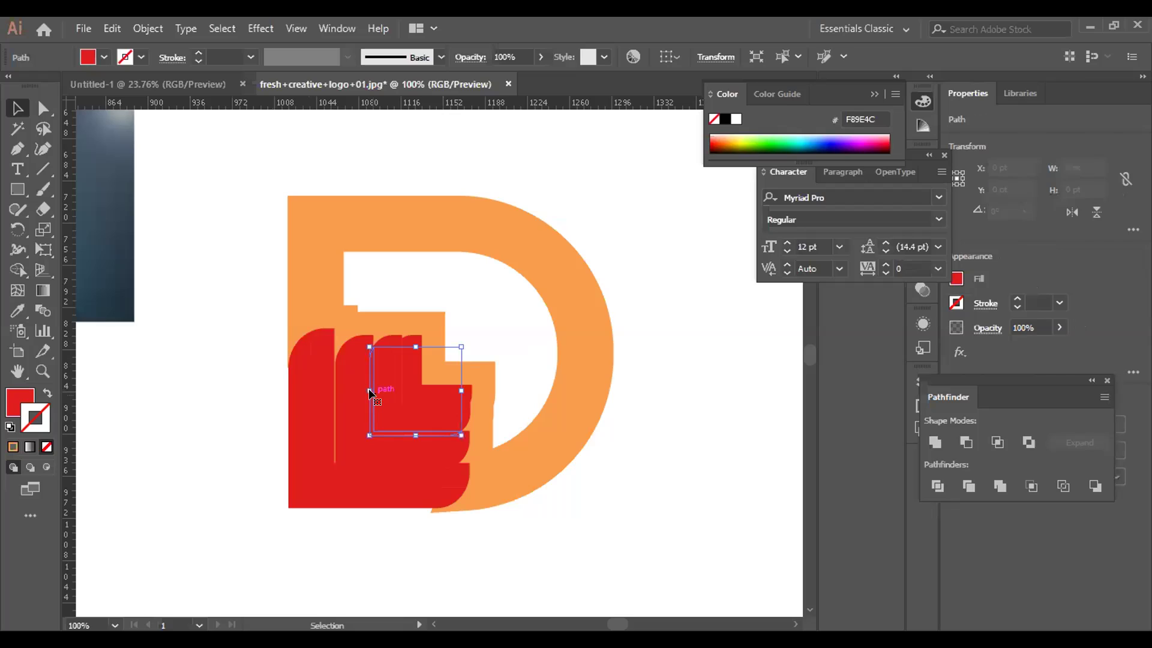
key("Delete")
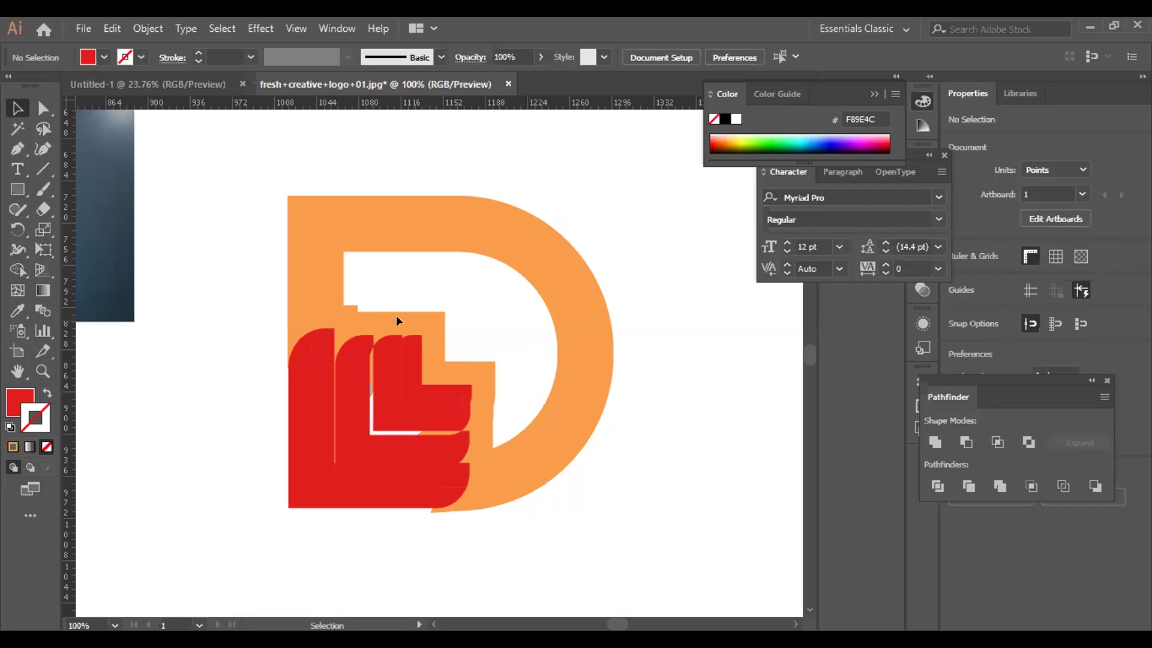
left_click(310, 347)
left_click(299, 358, "shift")
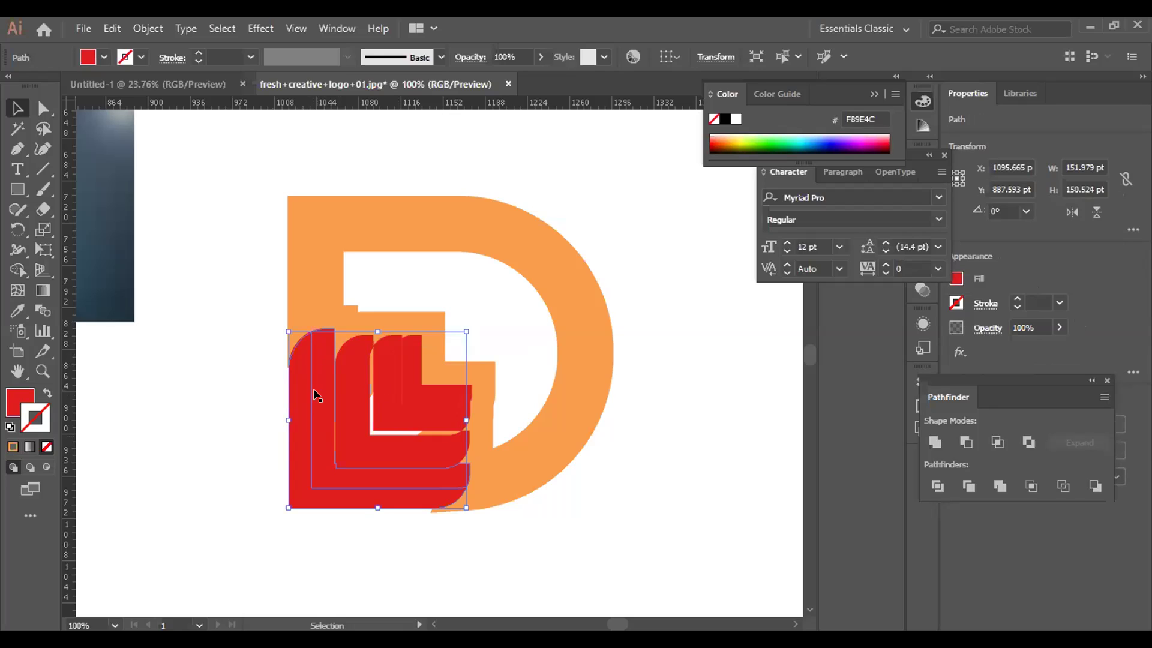
key("ctrl+z")
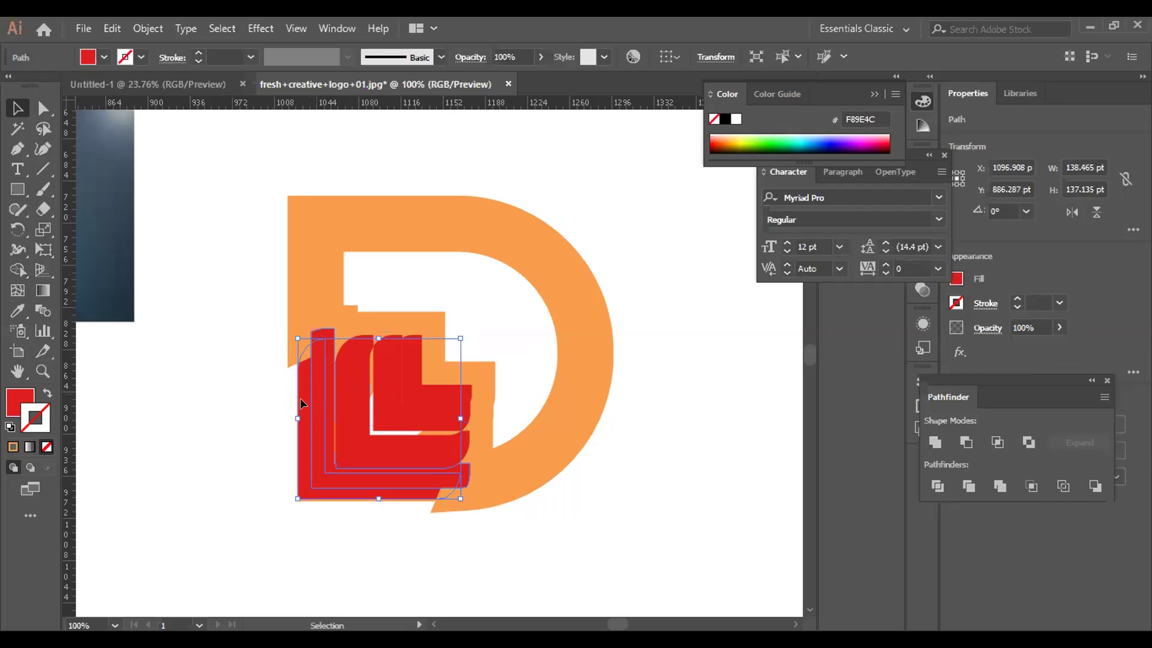
key("ctrl+z")
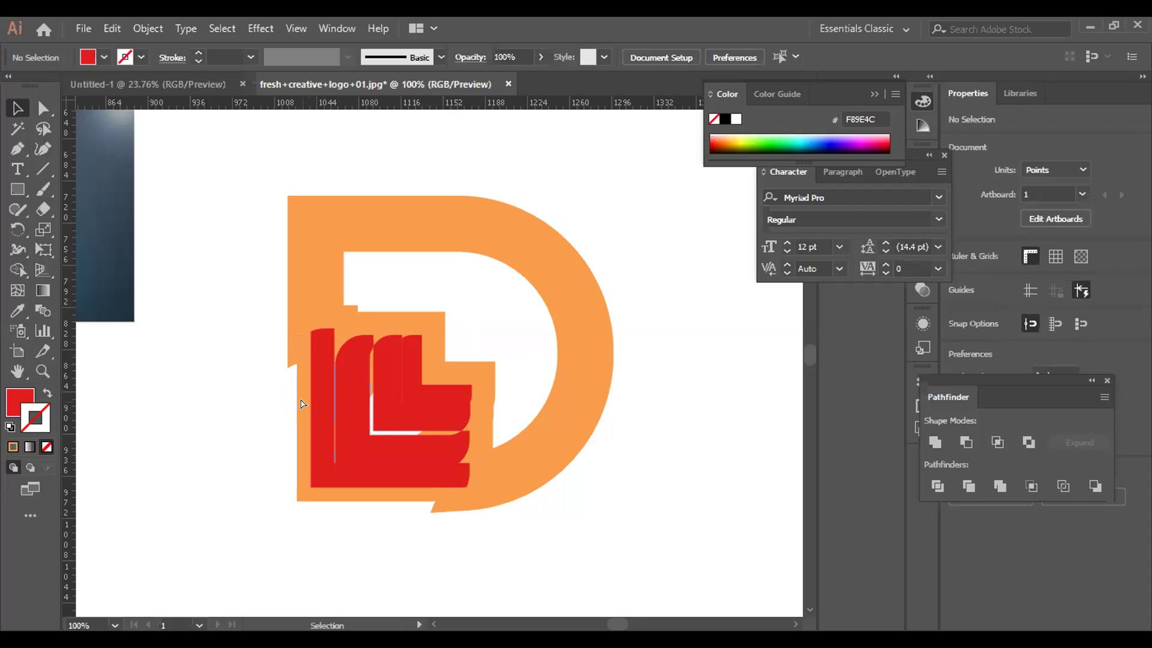
Undo the deletions, ungrouping, Divide and path offset to restore the original D and L shapes.
left_click(301, 403)
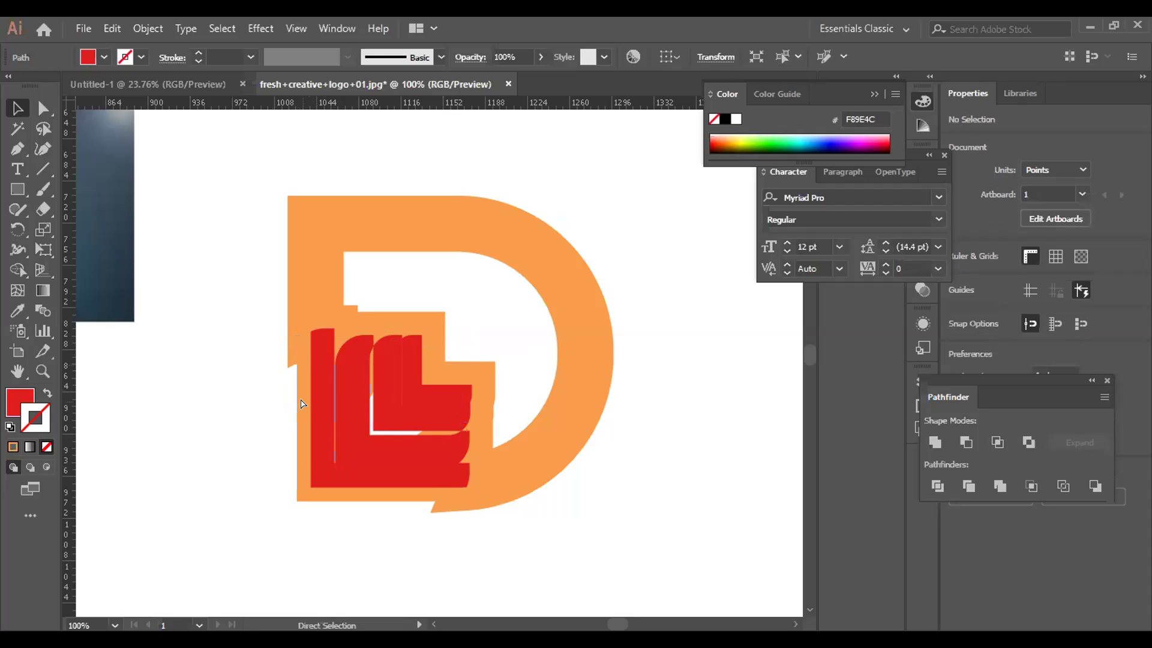
key("ctrl+shift+z")
key("ctrl+shift+z")
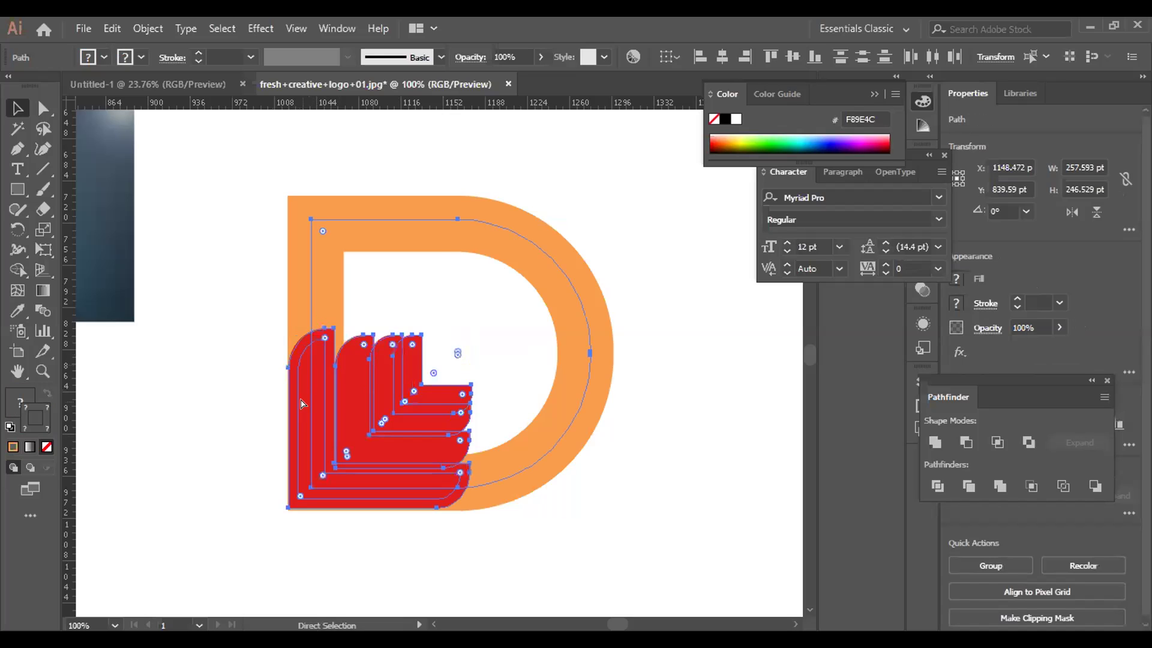
key("ctrl+shift+z")
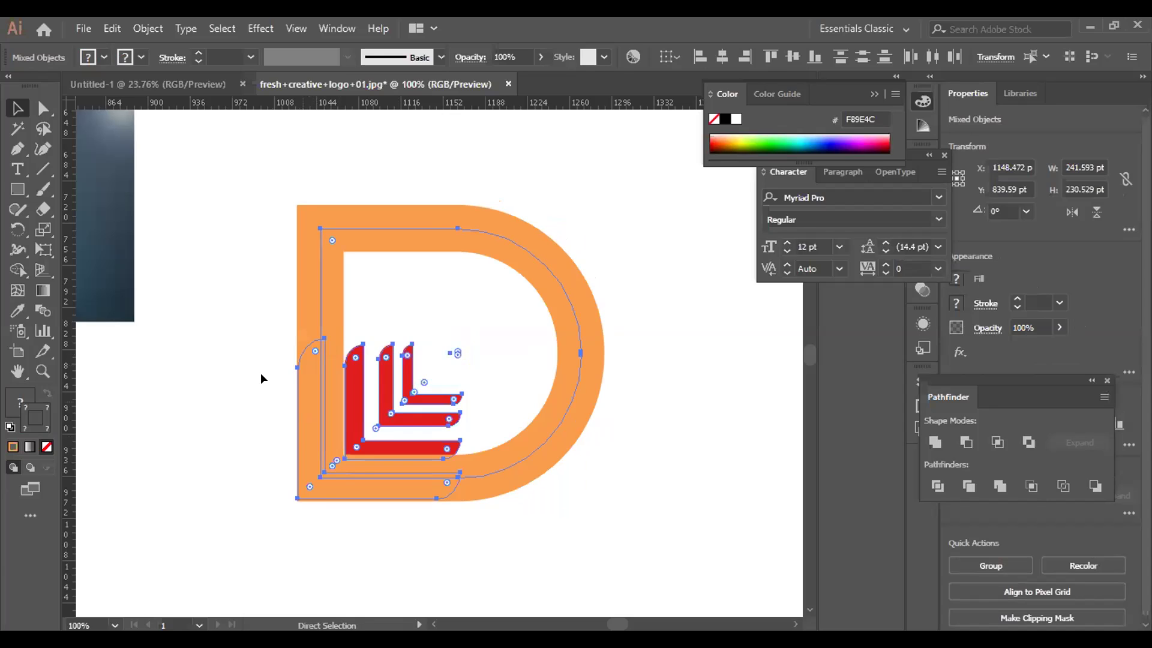
Separate the artwork by moving the orange D to the right and the red L shapes to the left.
key("v")
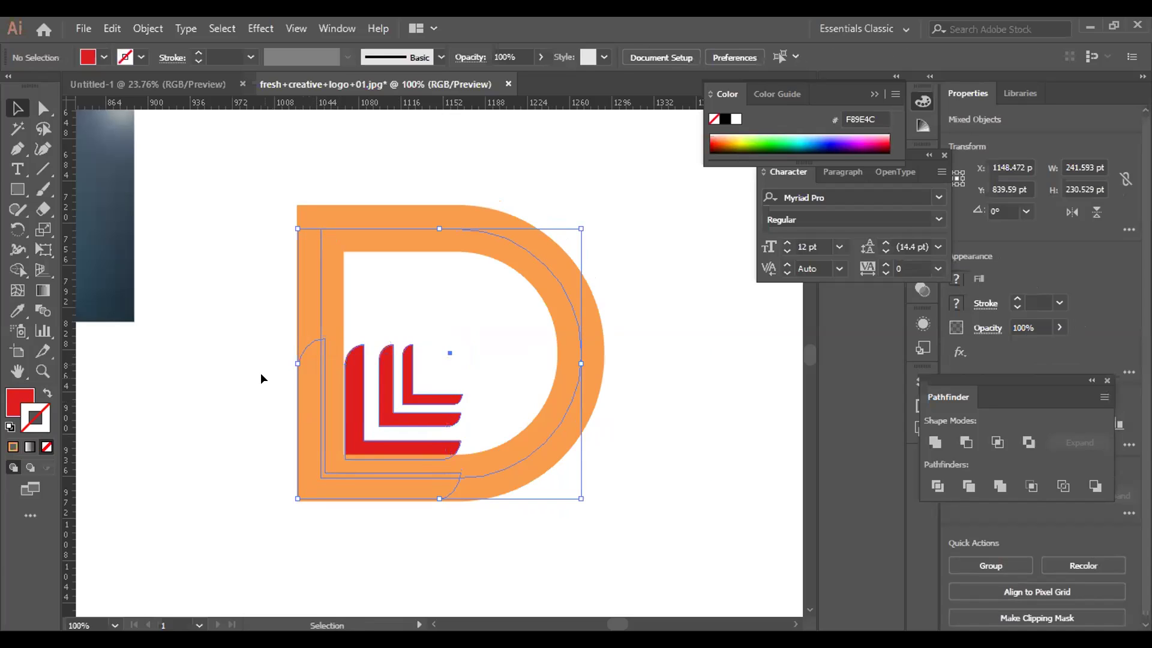
left_click_drag(306, 373, 399, 373)
left_click_drag(301, 399, 233, 400)
key("ctrl+alt+bracketleft")
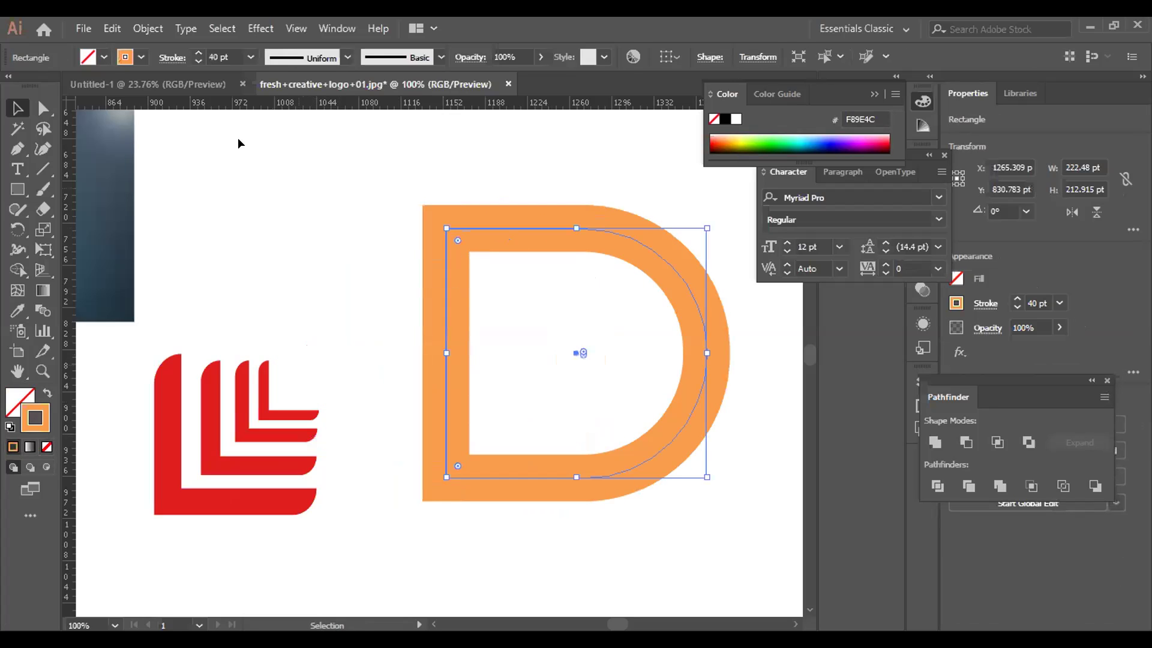
Move only the anchor point at the orange D's upper-left corner about 9 pt to the left.
key("alt+o")
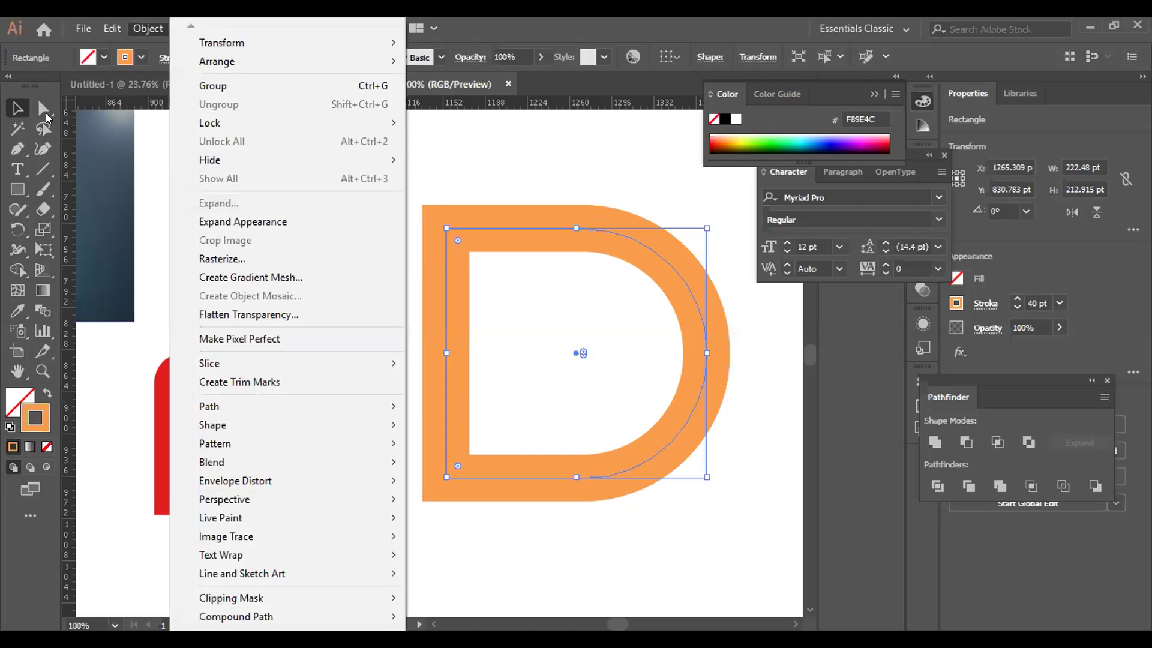
key("Escape")
key("a")
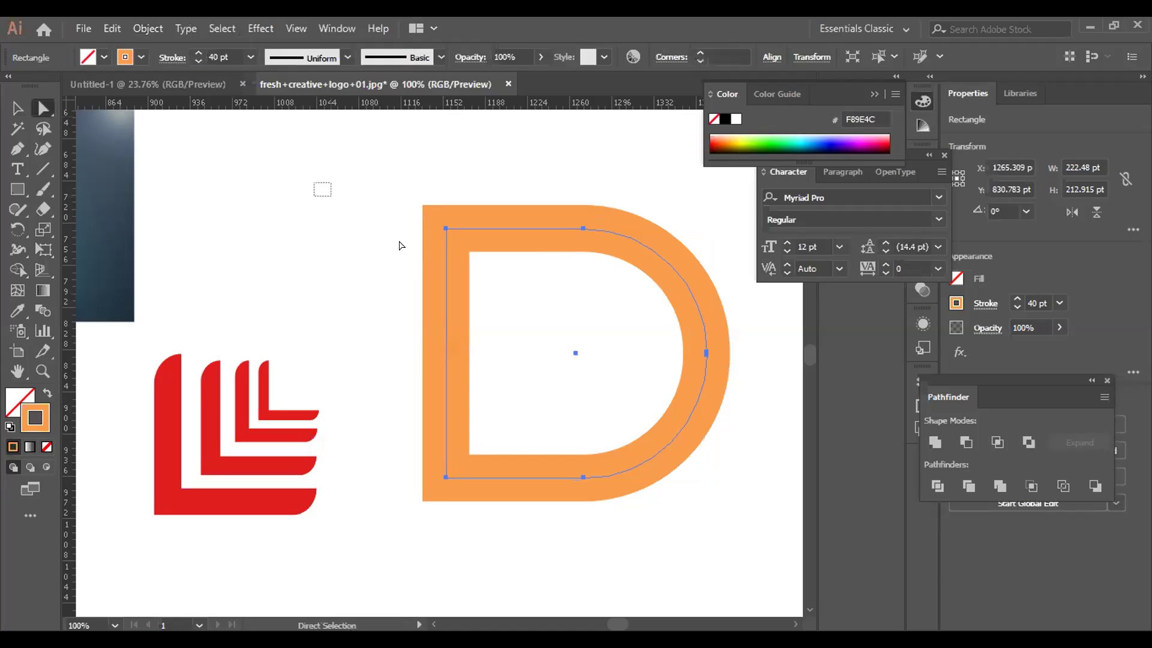
left_click(148, 28)
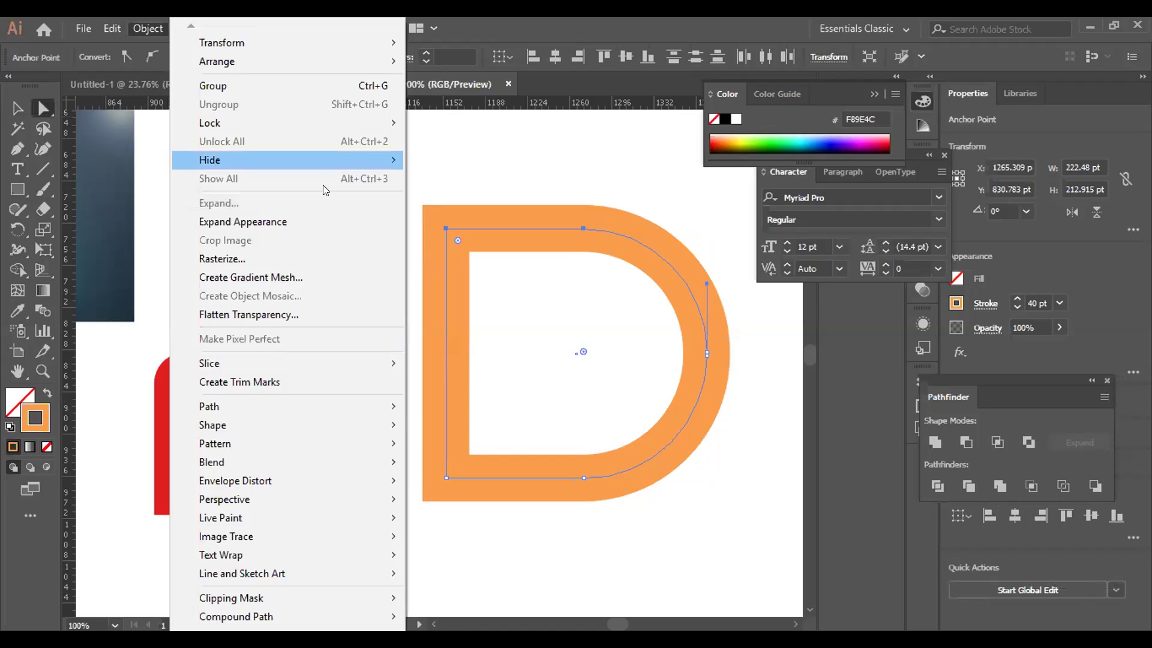
left_click(324, 190)
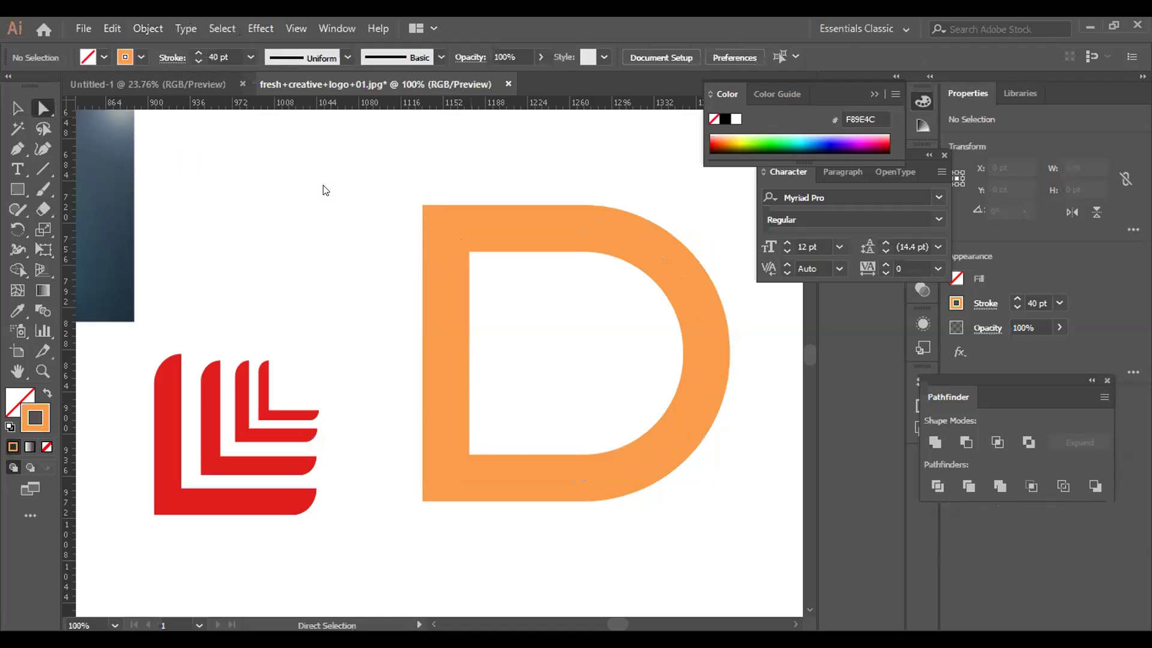
key("ctrl+alt+3")
key("shift+Left")
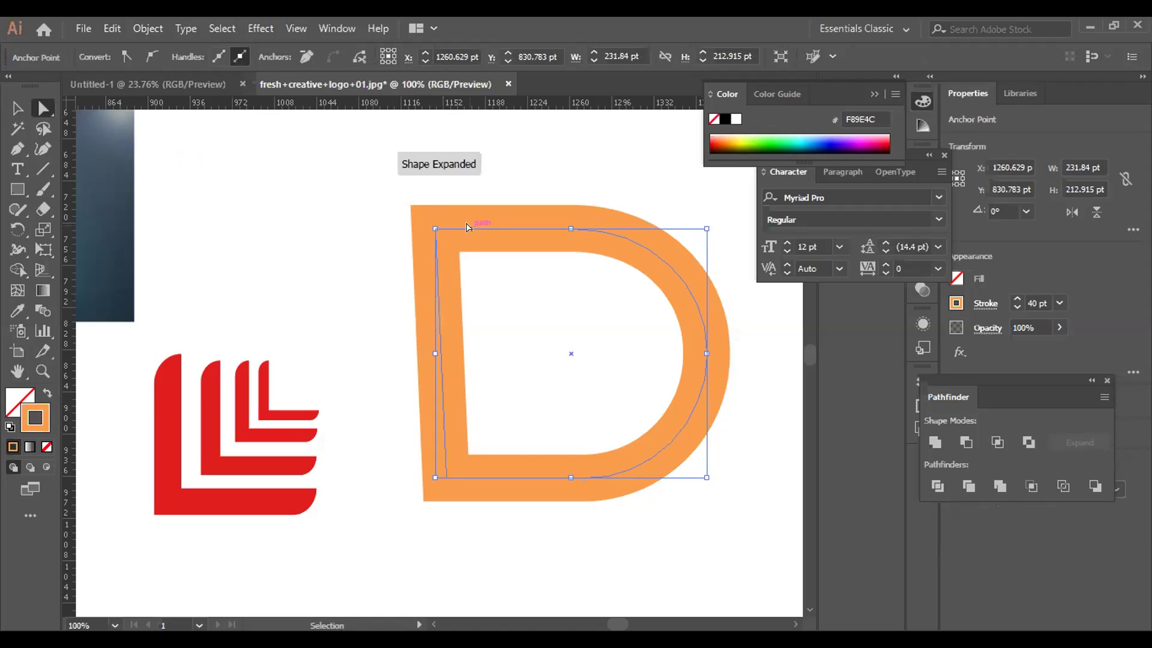
Undo the corner anchor point's move on the orange D and expand the shape's appearance.
key("ctrl+z")
key("alt+e")
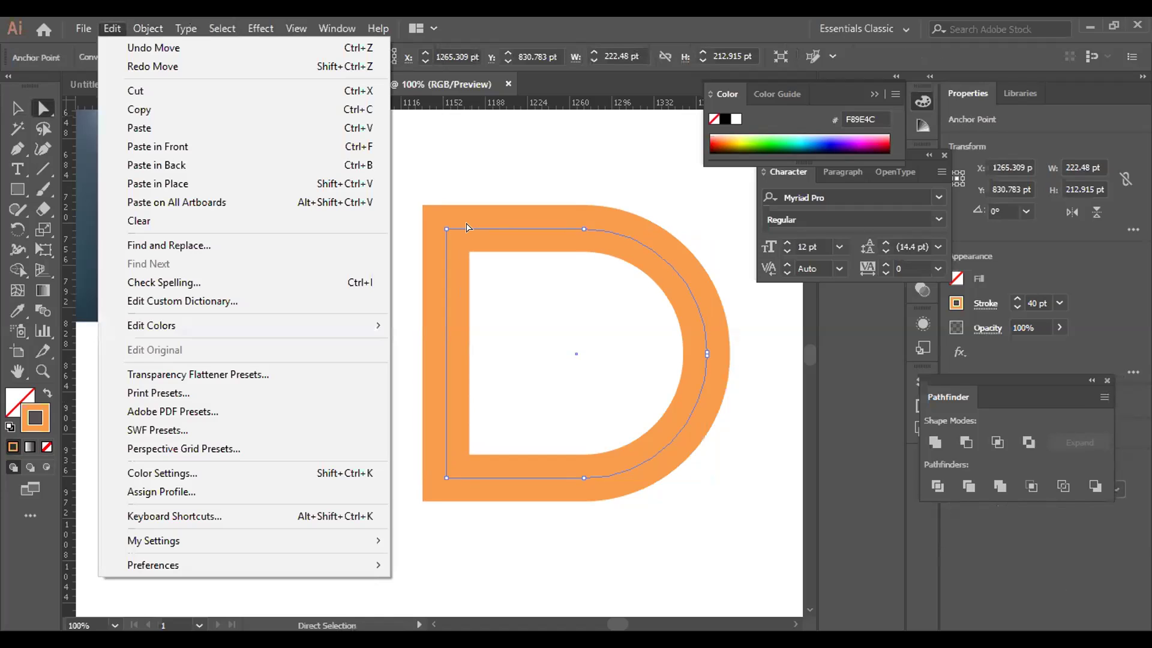
key("Right")
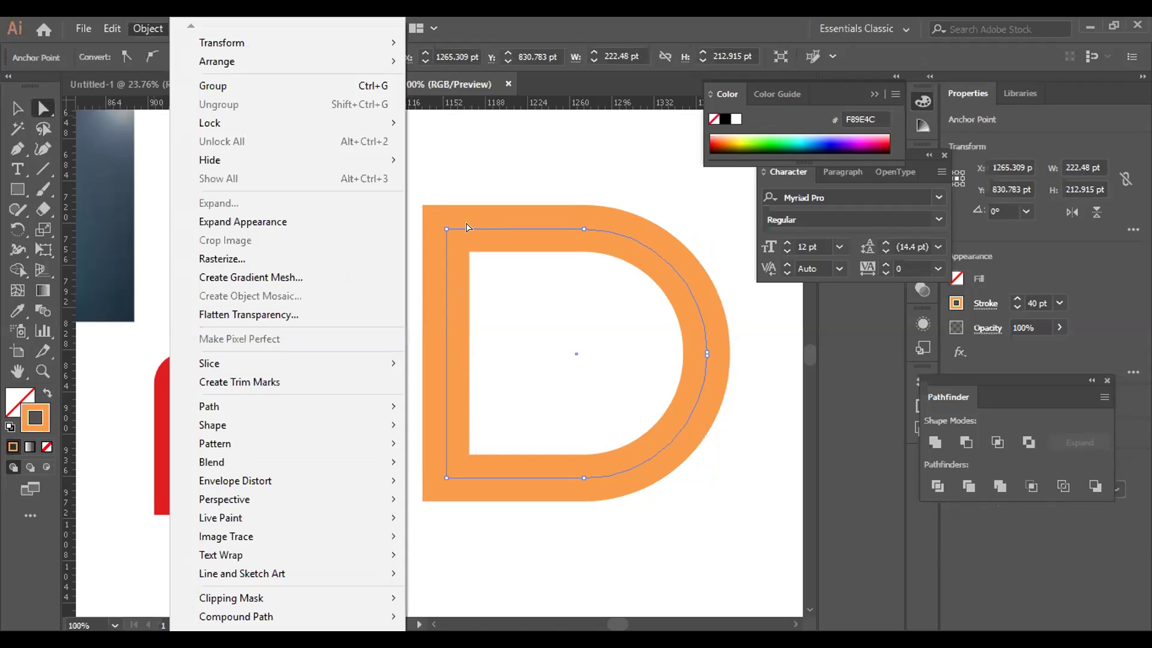
left_click(256, 222)
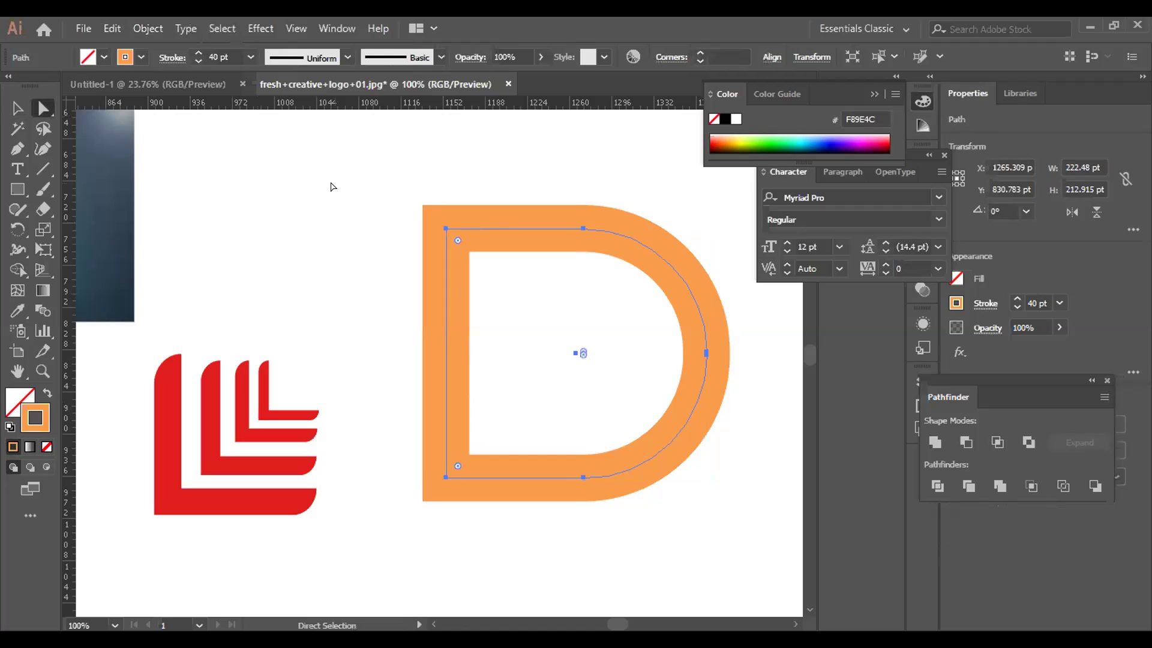
Expand the orange D's fill and stroke into outlined shapes.
key("v")
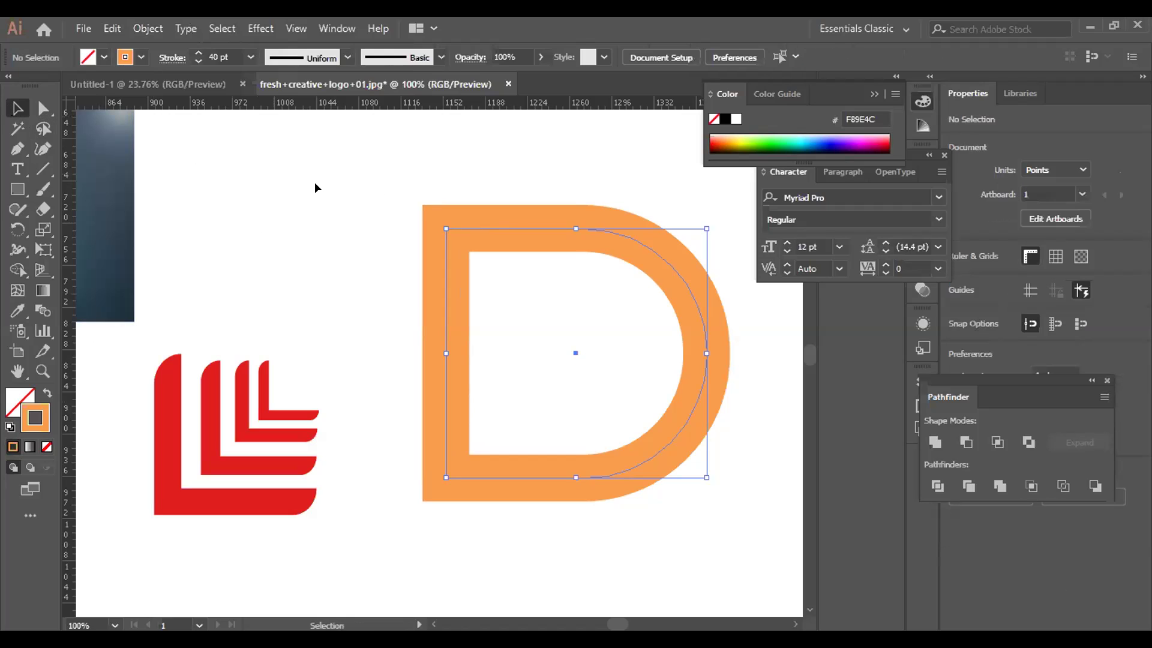
key("ctrl+a")
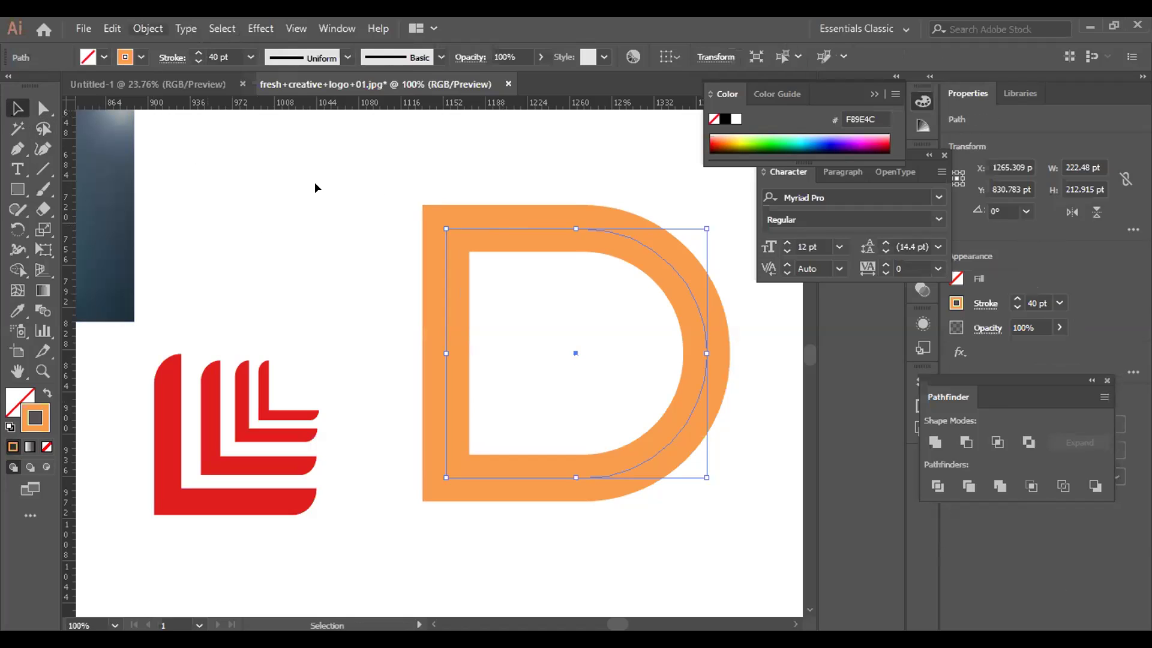
key("alt+o")
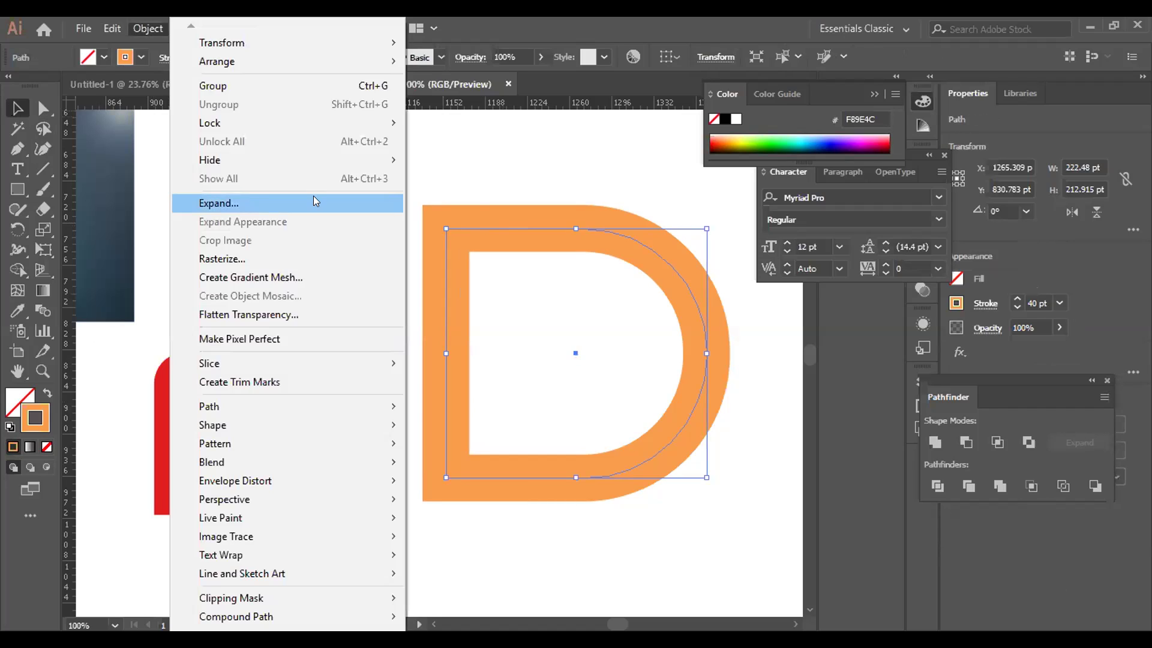
left_click(261, 204)
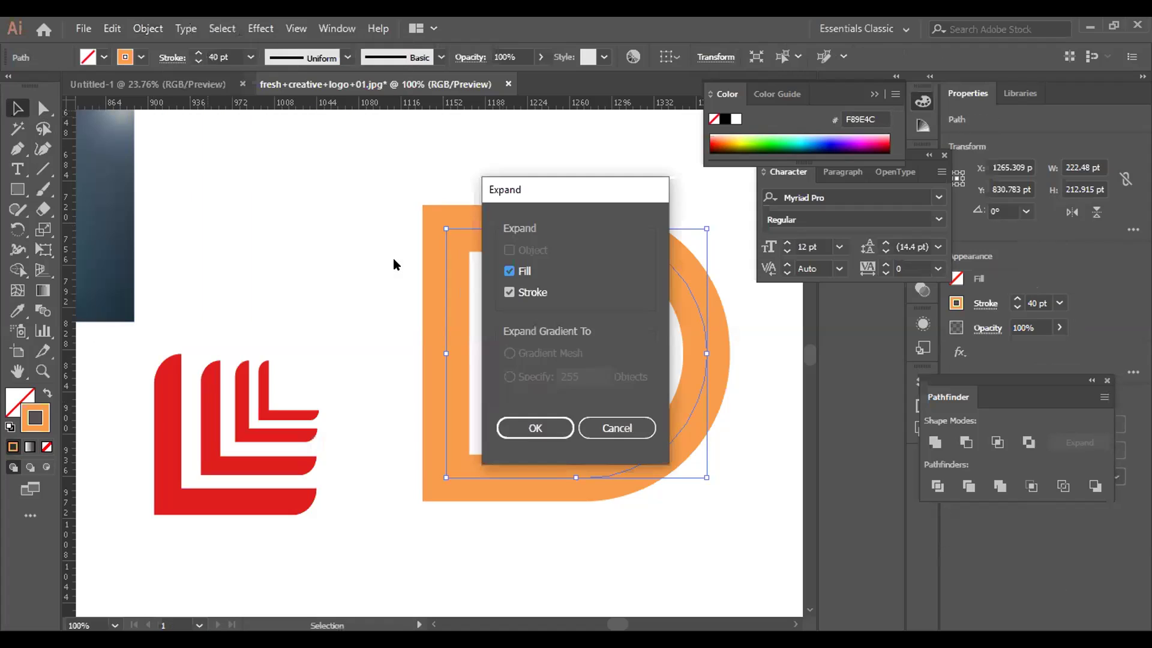
key("Return")
Move the red L group into the orange D's lower-left corner and give the D a 1 pt dark blue stroke (0E006A).
left_click(251, 430)
left_click_drag(268, 430, 536, 413)
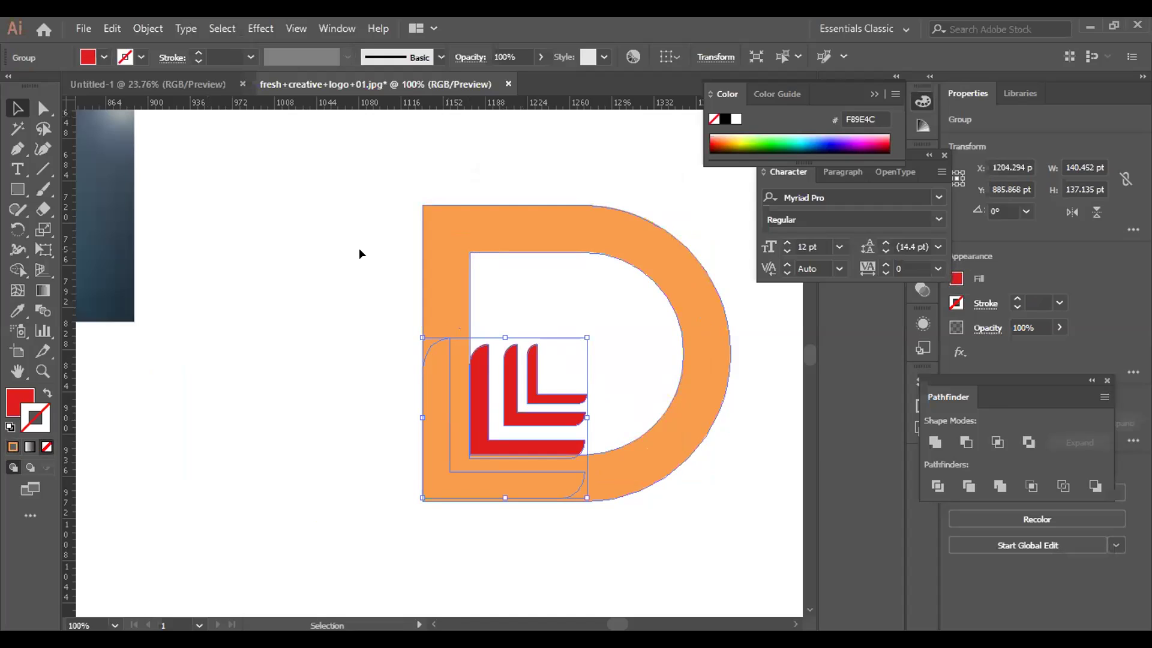
key("ctrl+alt+[")
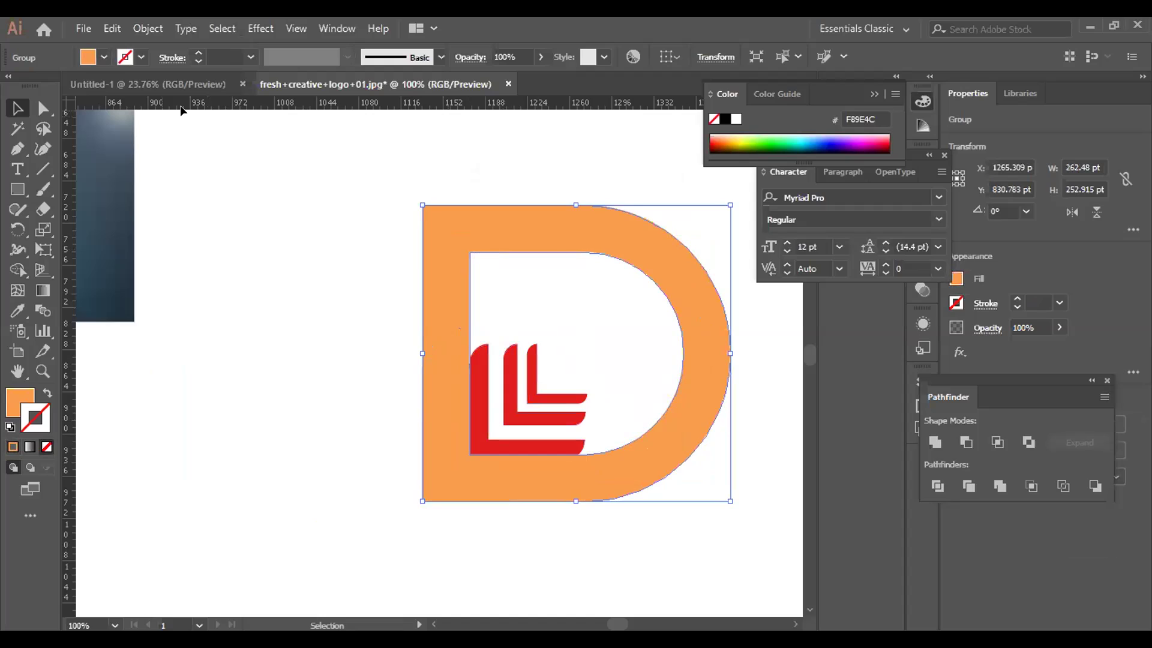
left_click(831, 140)
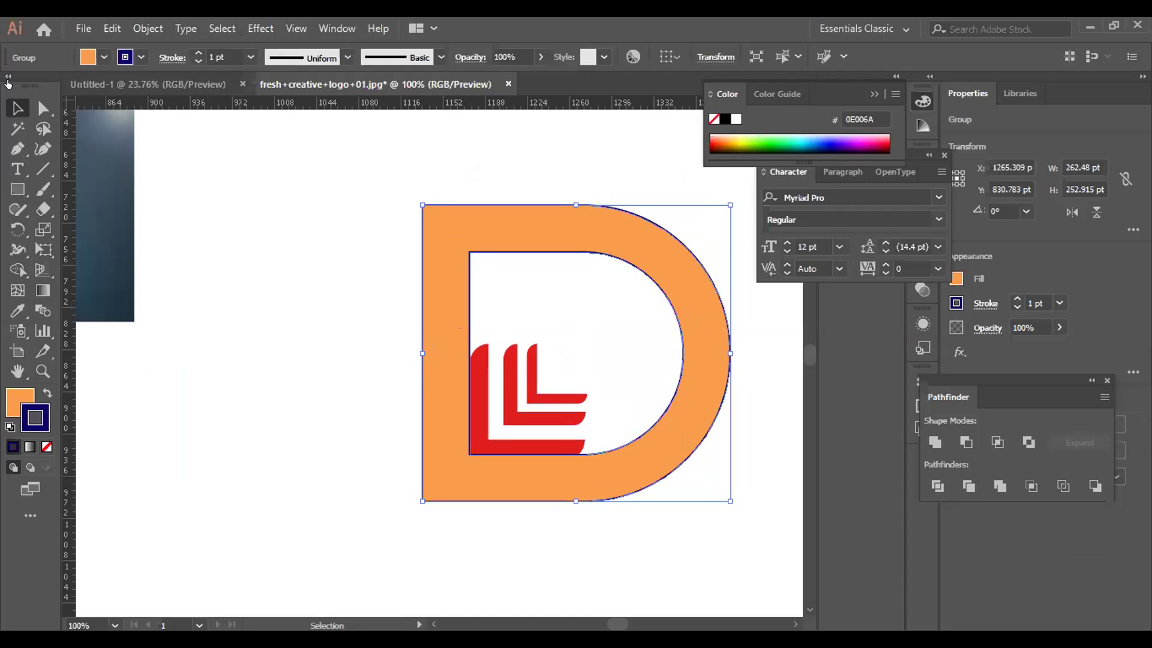
Bring the red L group to the front of the orange D.
left_click(528, 420)
right_click(599, 308)
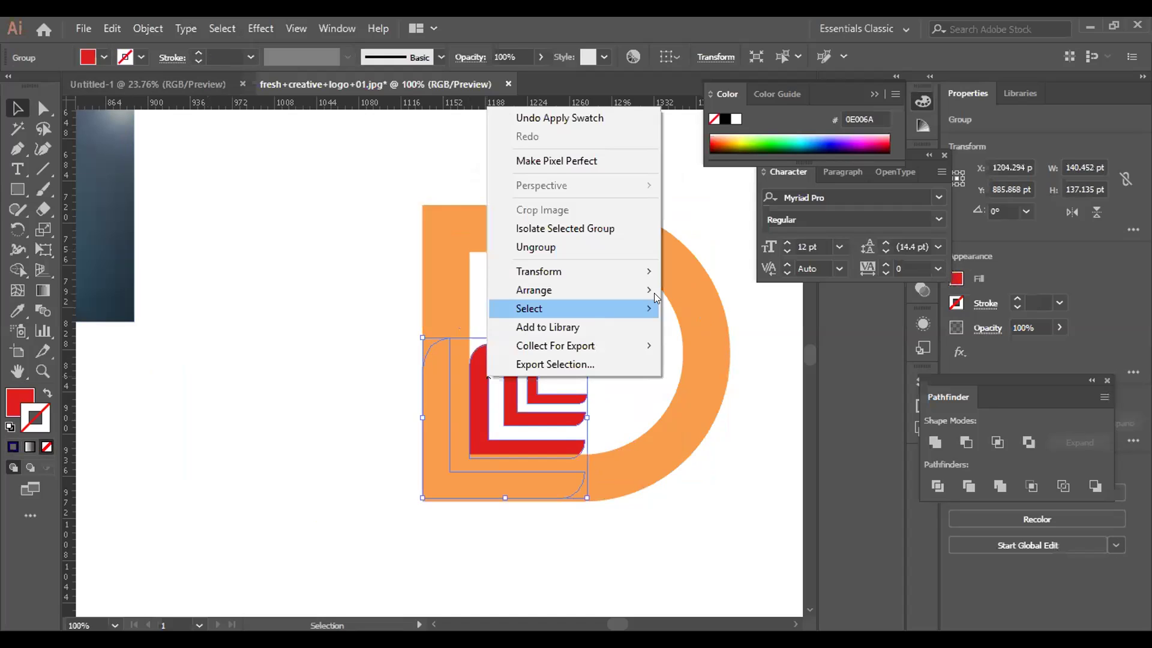
mouse_move(651, 291)
left_click(710, 292)
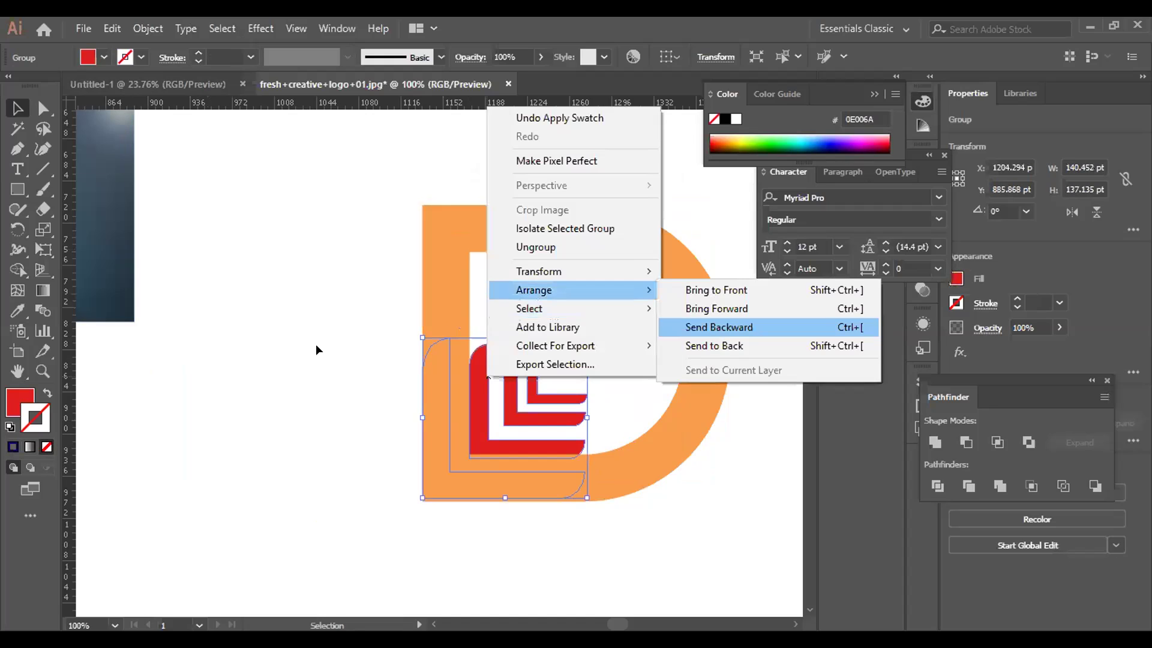
Offset all the D and L paths by 8 pt with miter joins and a miter limit of 4, and split the overlaps with Divide.
key("ctrl+a")
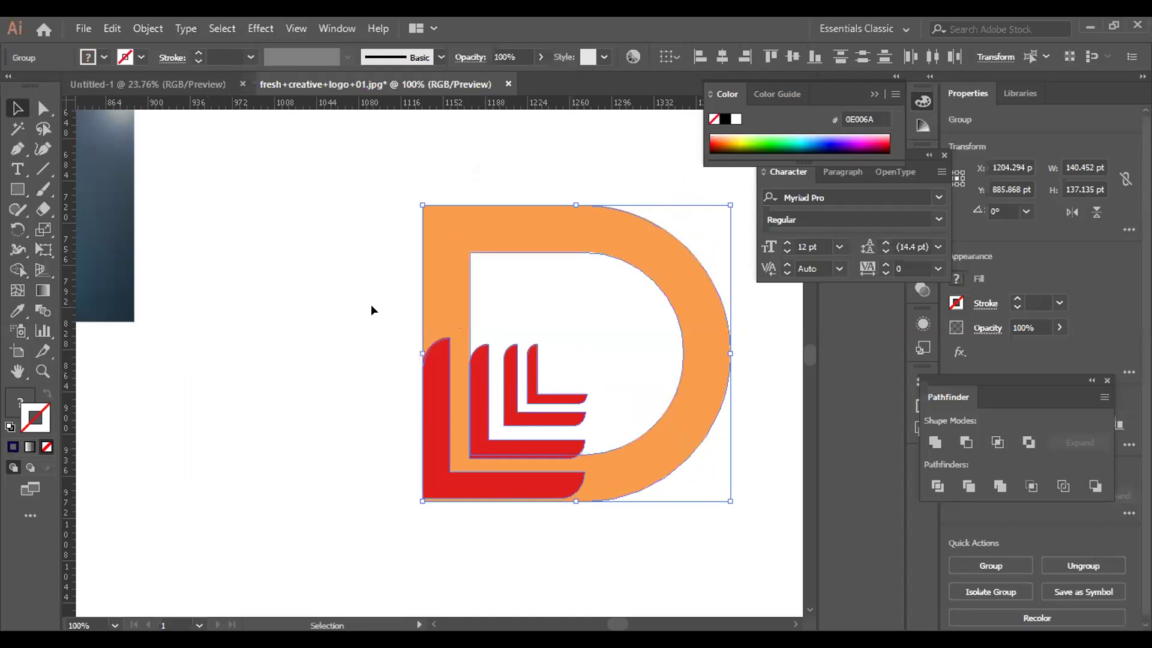
key("alt+o")
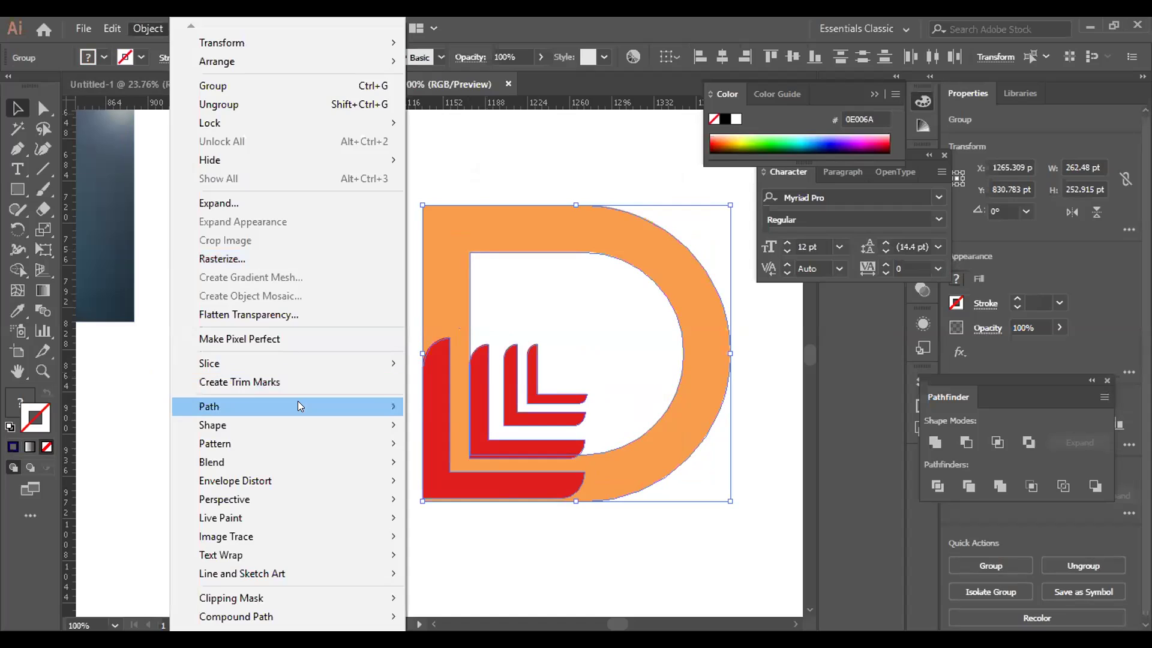
mouse_move(297, 401)
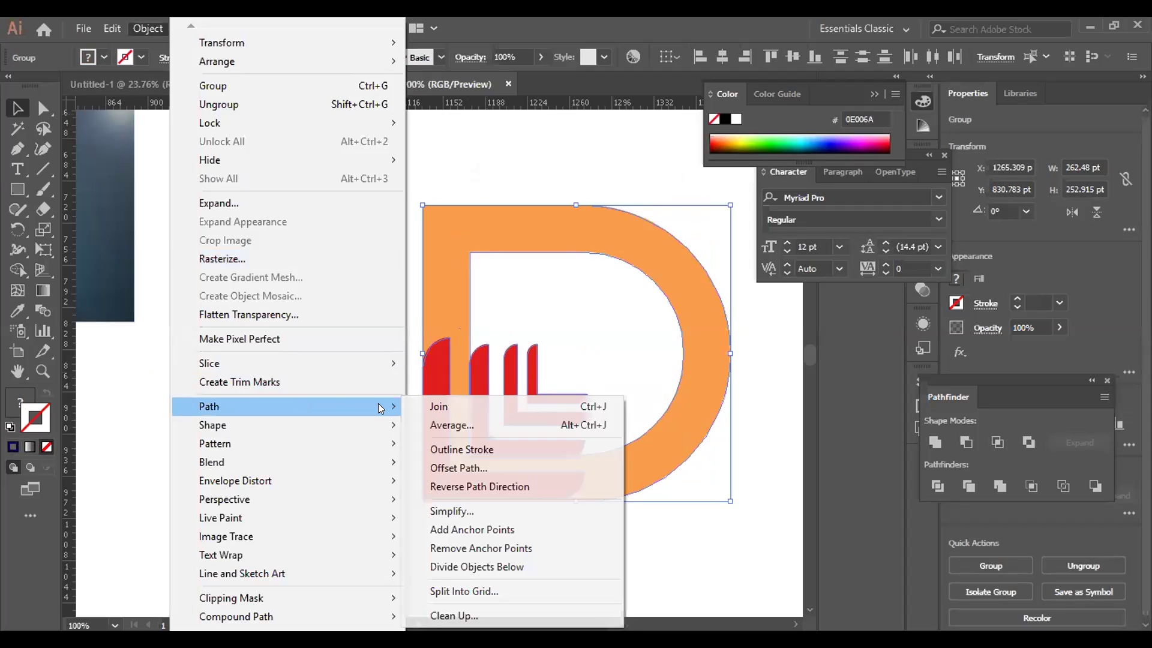
left_click(458, 468)
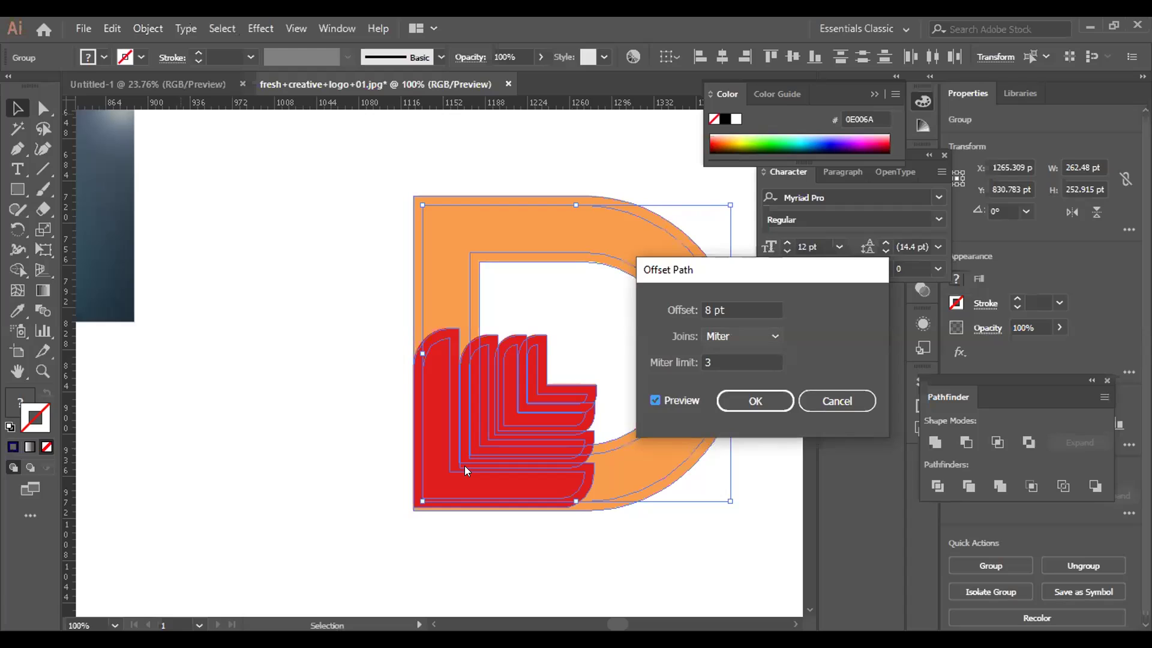
double_click(763, 357)
type("2")
double_click(738, 360)
type("4")
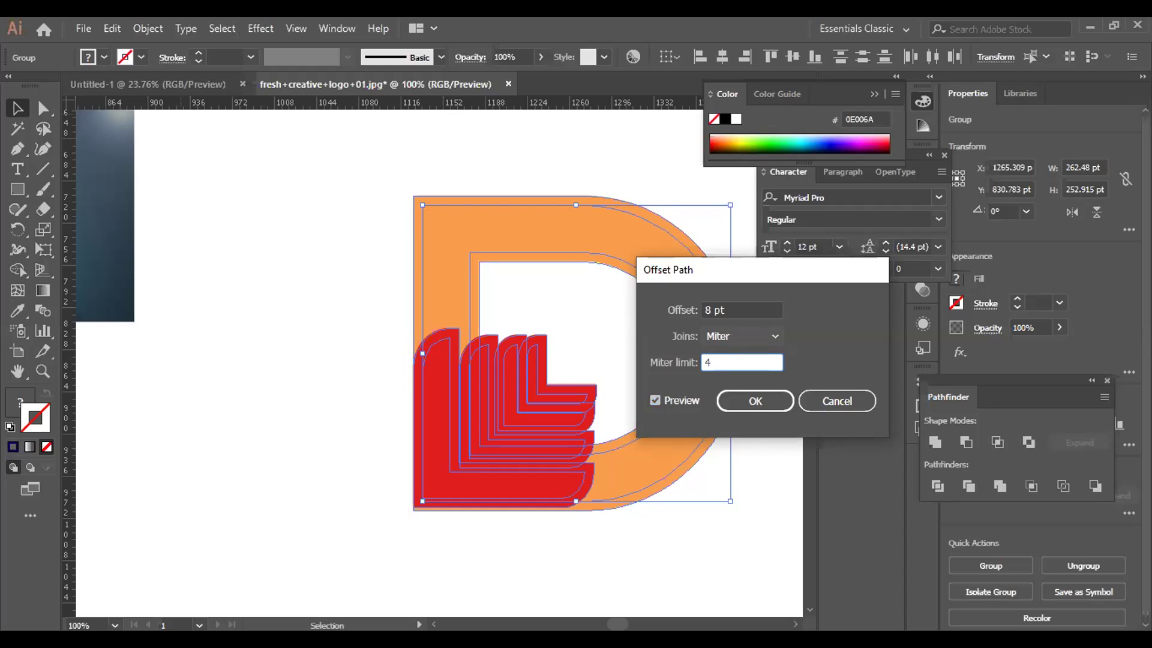
key("Return")
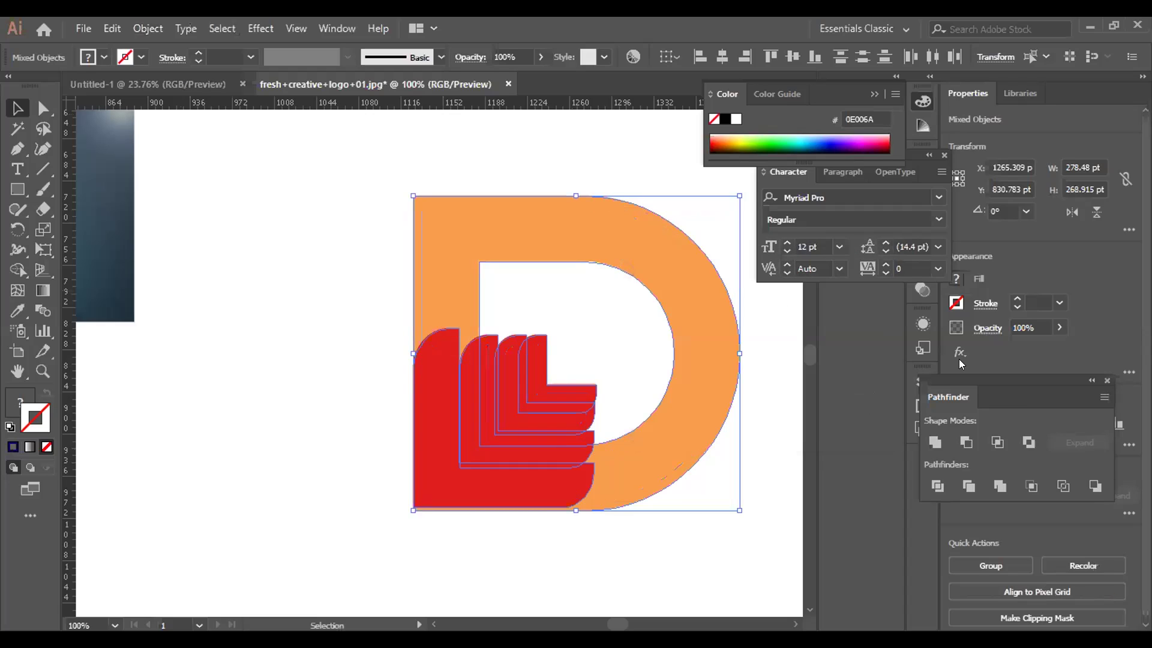
left_click(937, 486)
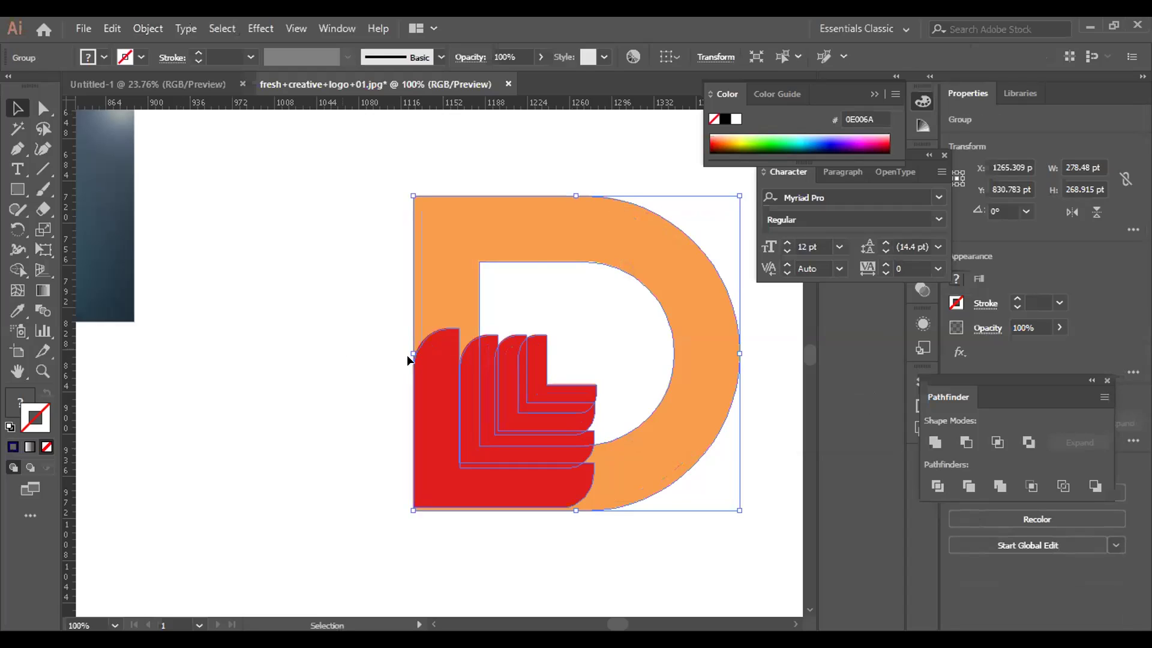
right_click(474, 360)
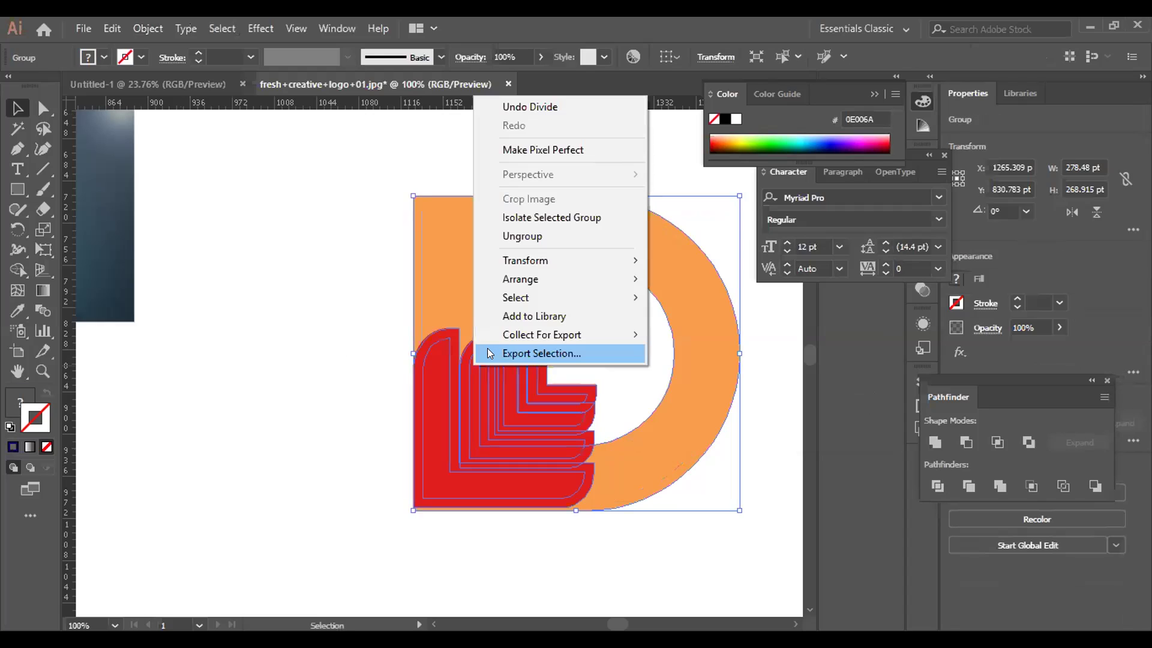
left_click(531, 236)
left_click(382, 293)
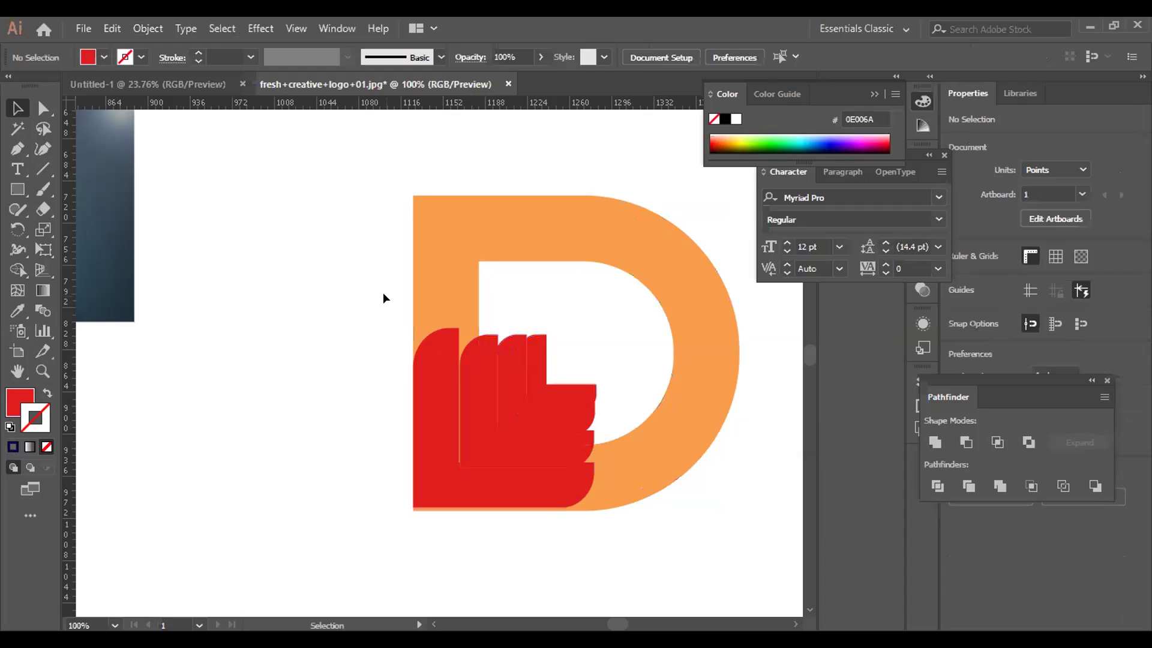
key("ctrl+z")
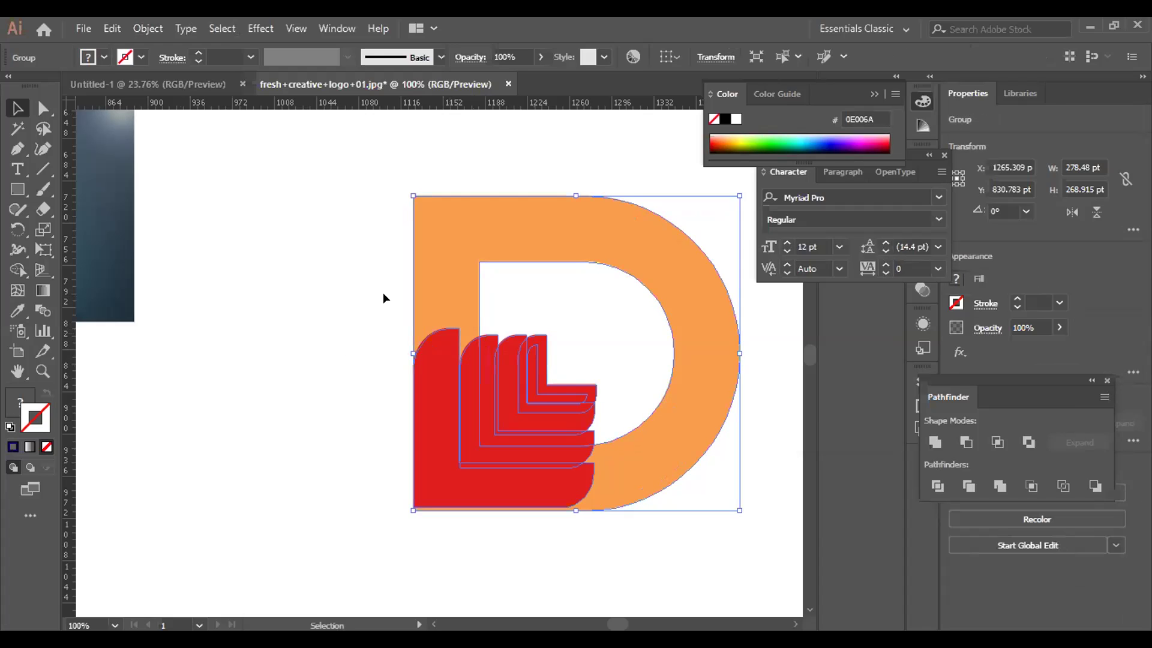
Move the divided artwork about 4 pt right and 3.5 pt down, and ungroup it.
key("ctrl+plus")
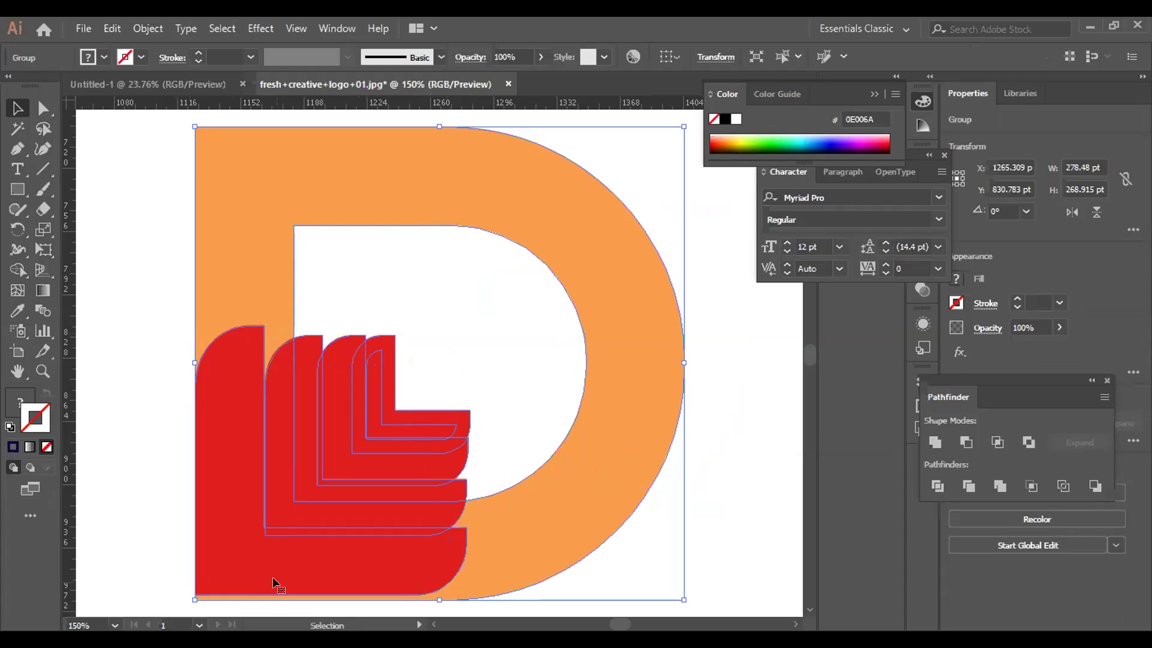
left_click(169, 413)
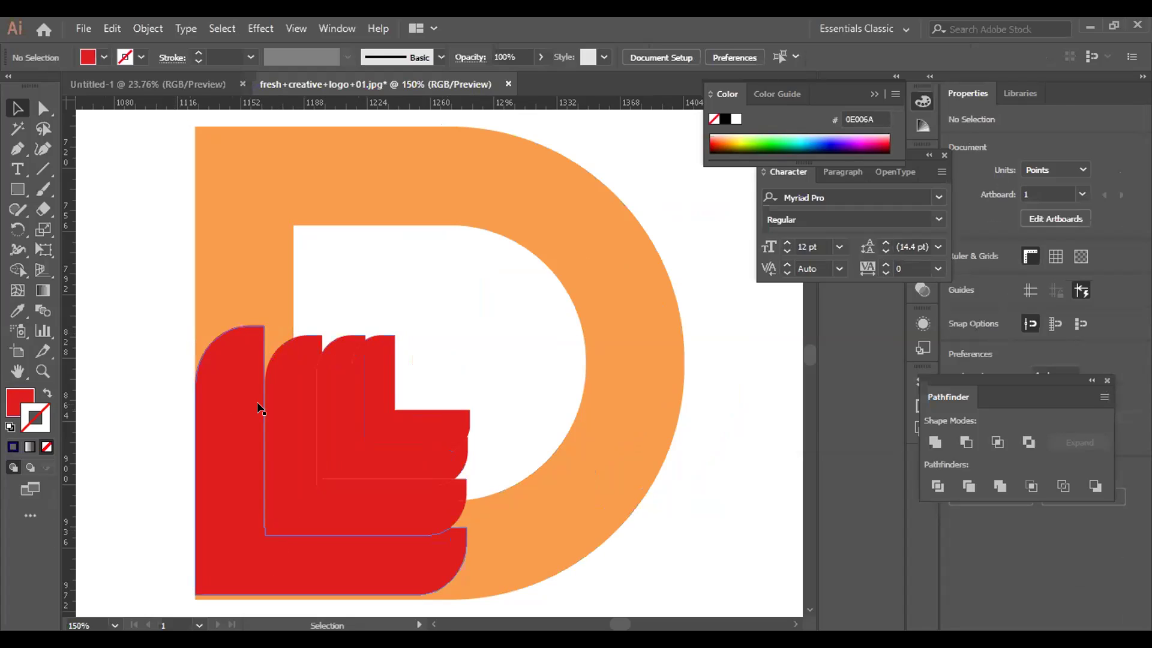
left_click(246, 341)
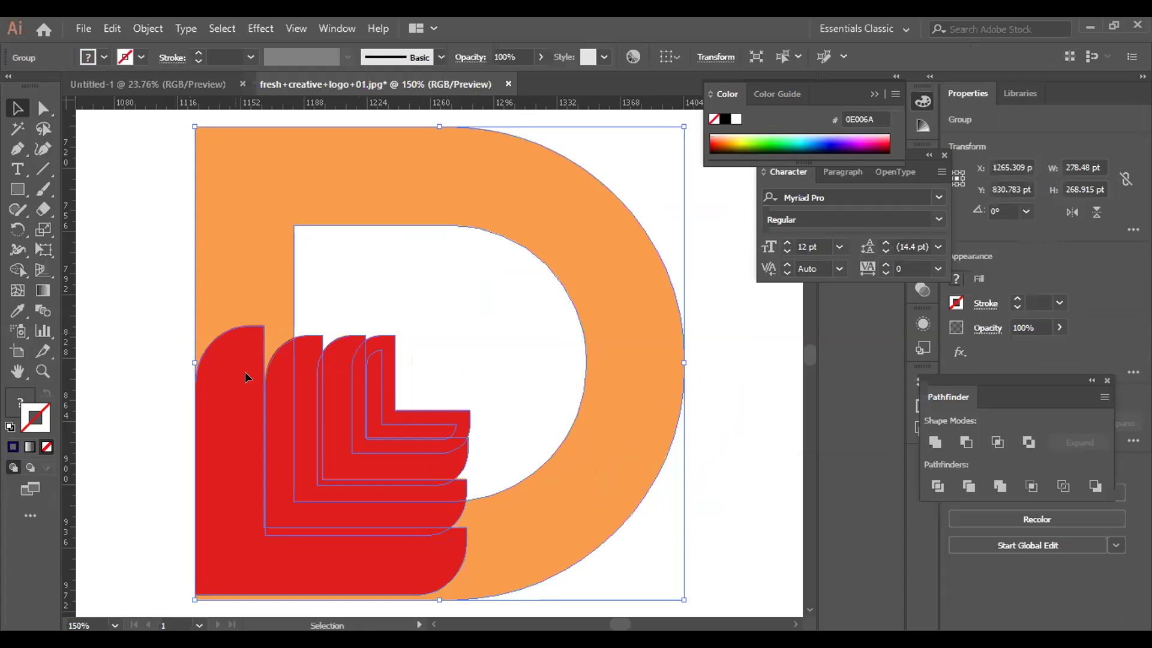
key("Down")
left_click_drag(286, 319, 294, 309)
right_click(295, 309)
left_click(291, 246)
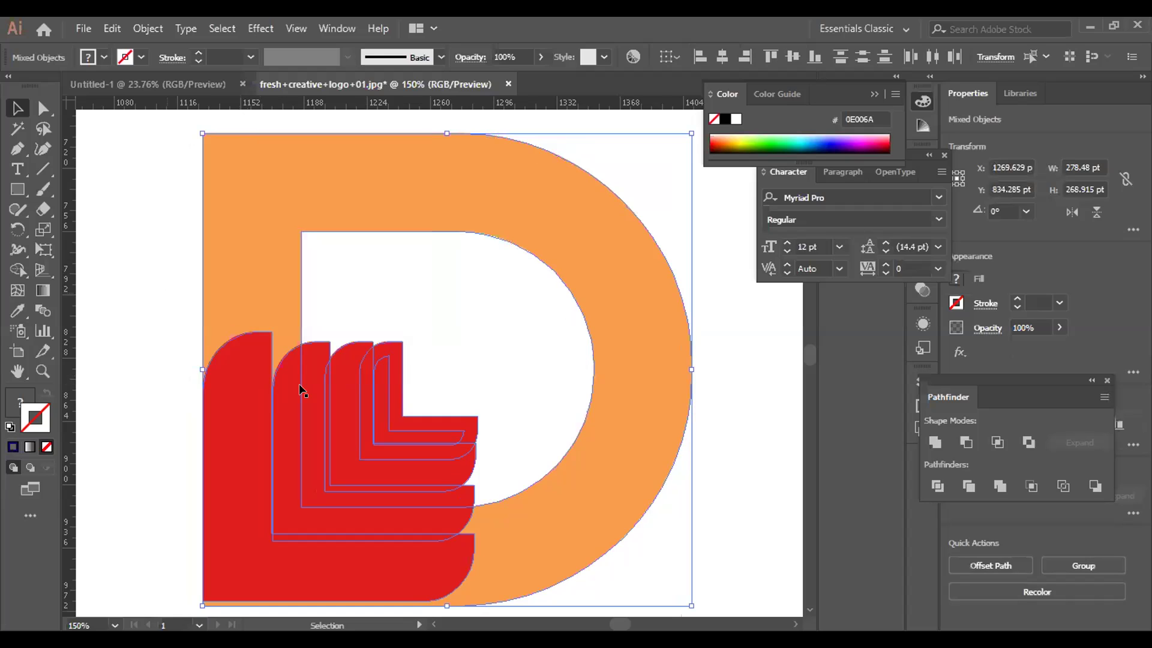
Ungroup the remaining nested group of divided D and L pieces and clear the selection.
key("ctrl+shift+a")
key("ctrl+a")
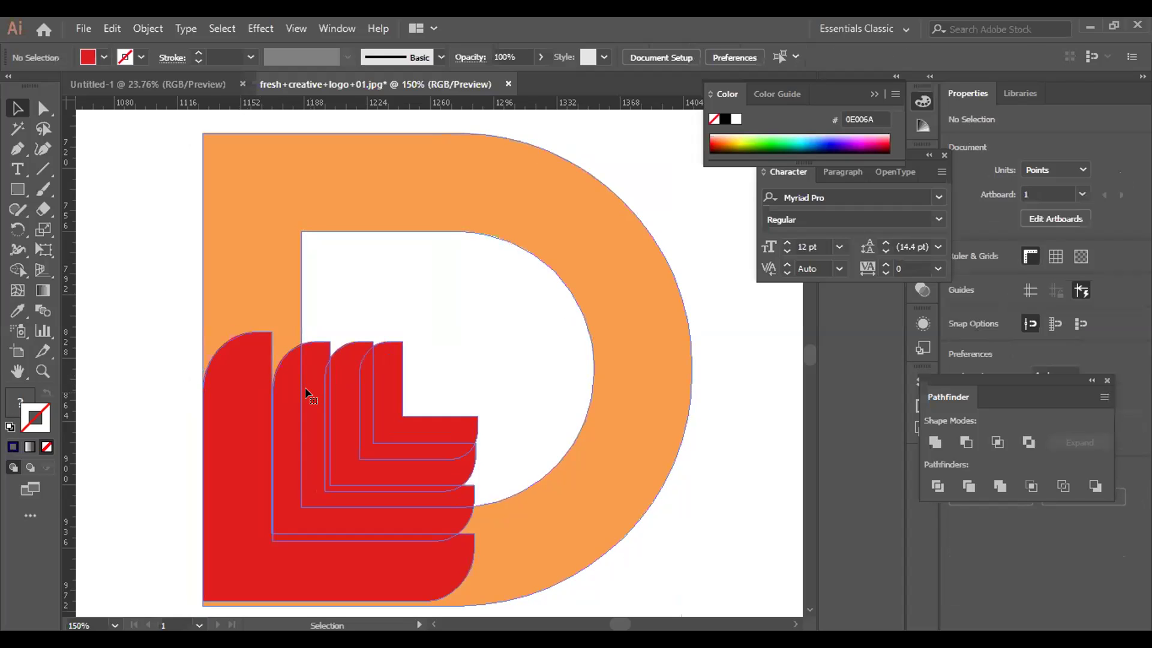
right_click(310, 389)
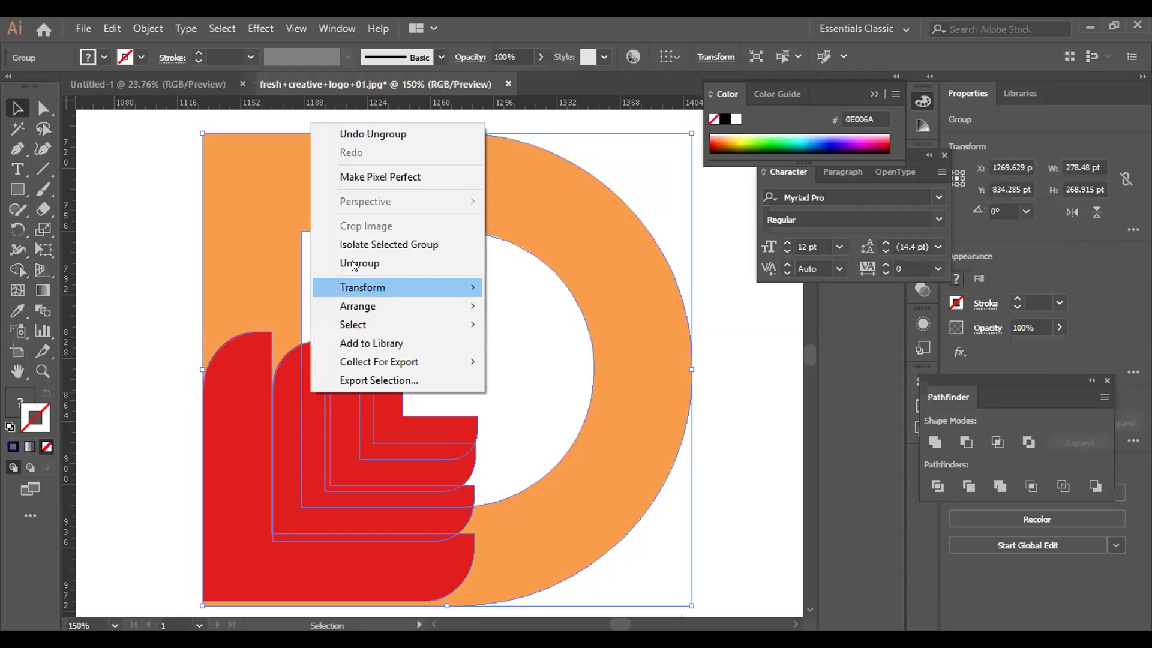
left_click(358, 263)
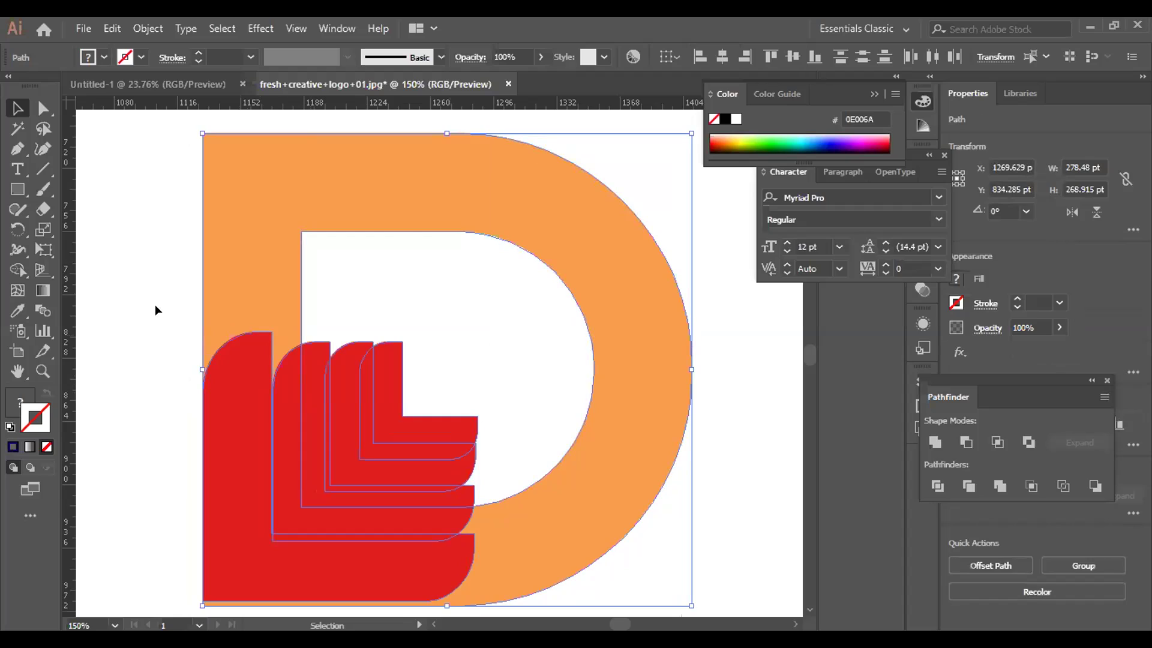
key("ctrl+shift+a")
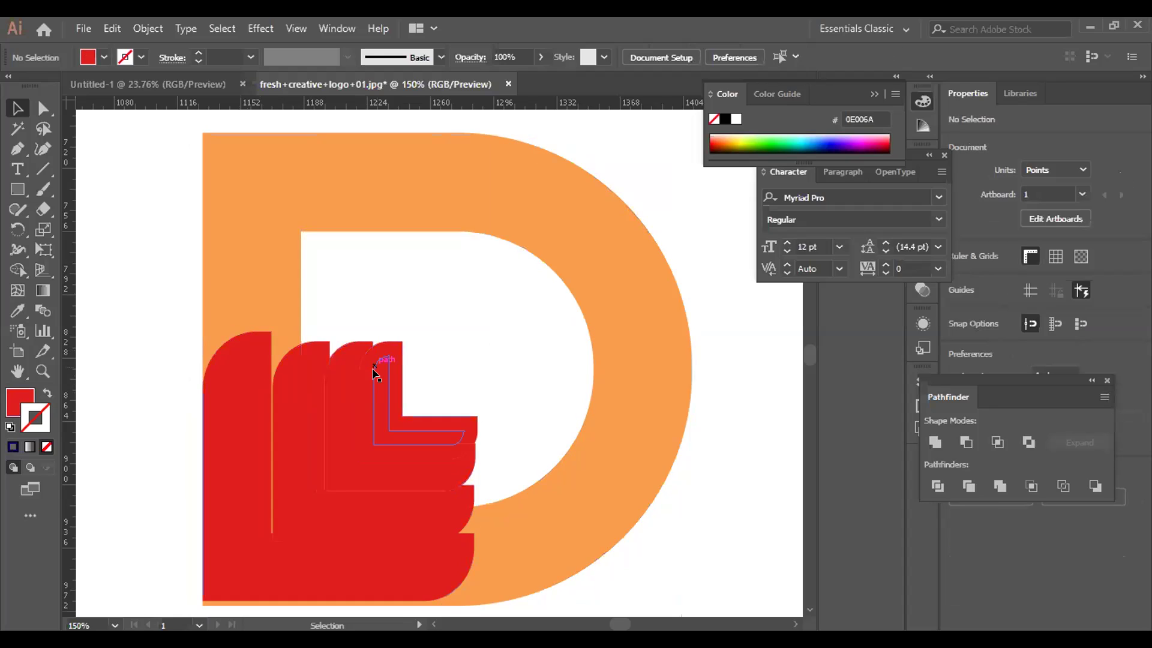
Delete the thin strip between the second and third red L shapes and the innermost red L piece.
left_click(322, 399)
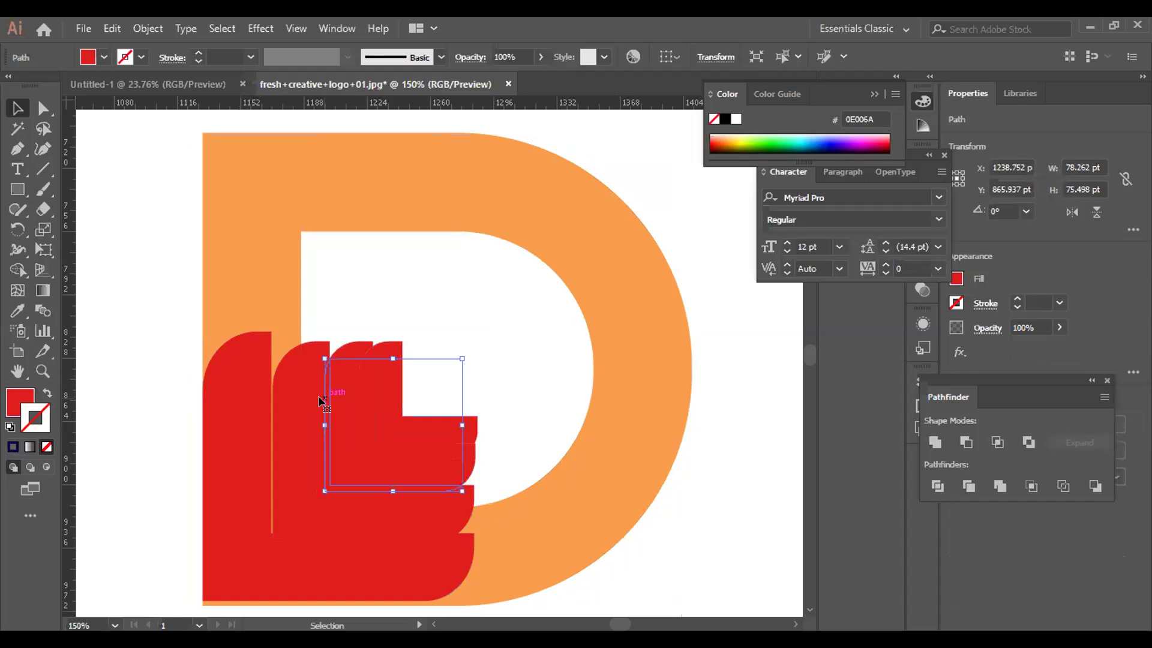
key("Delete")
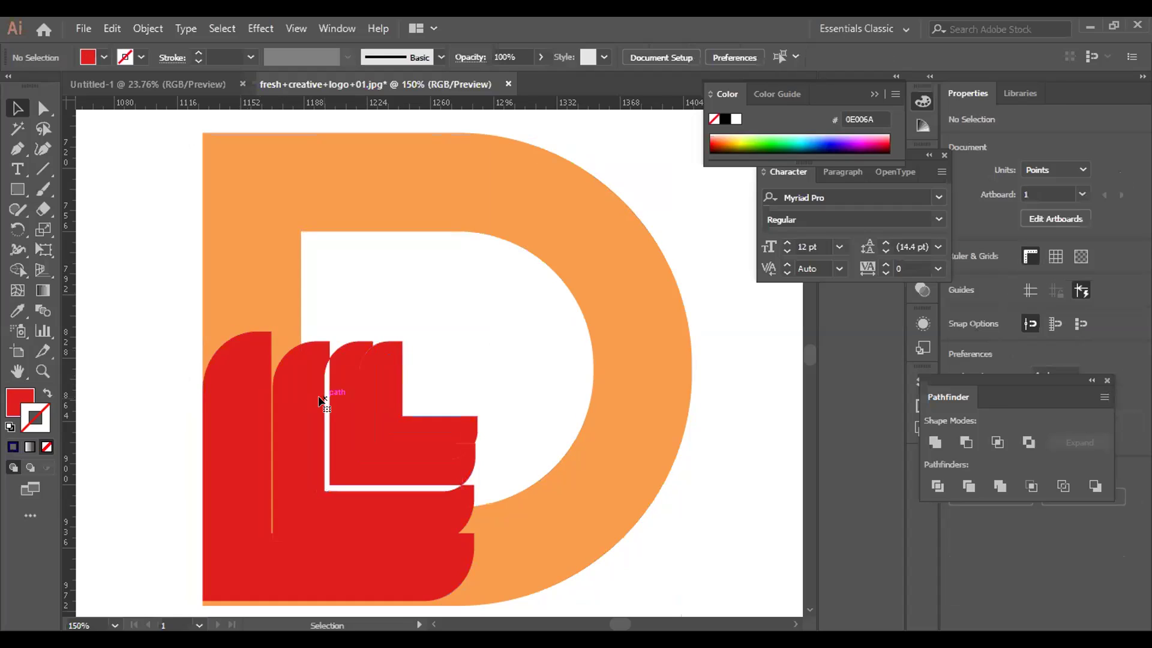
left_click(271, 470)
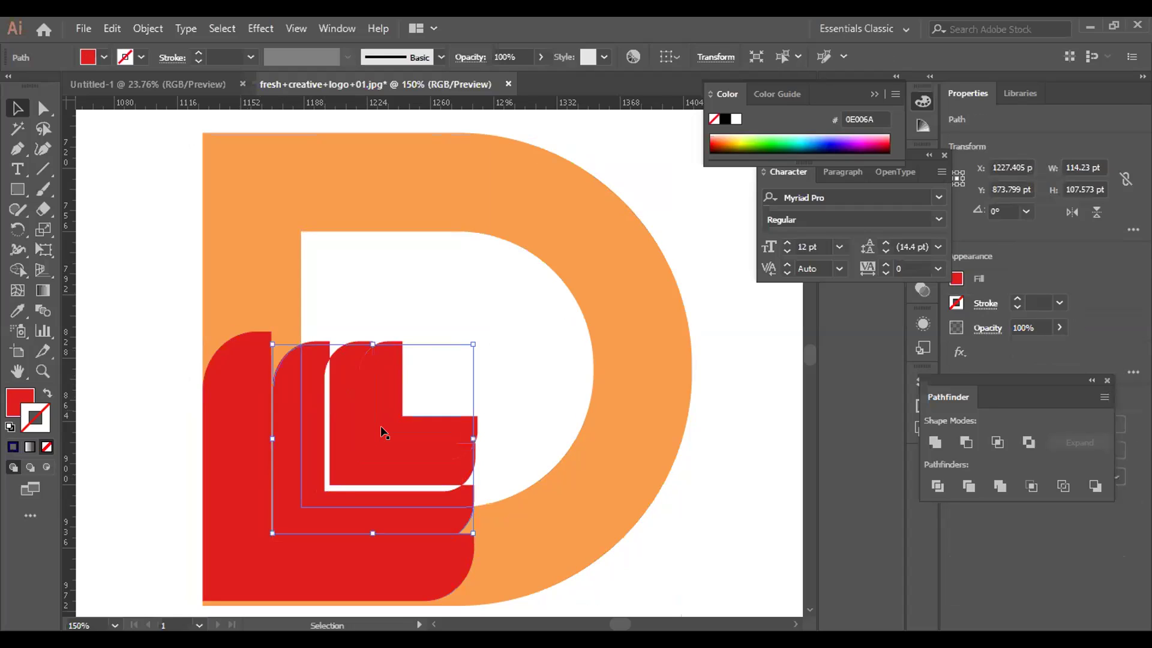
key("ctrl+shift+a")
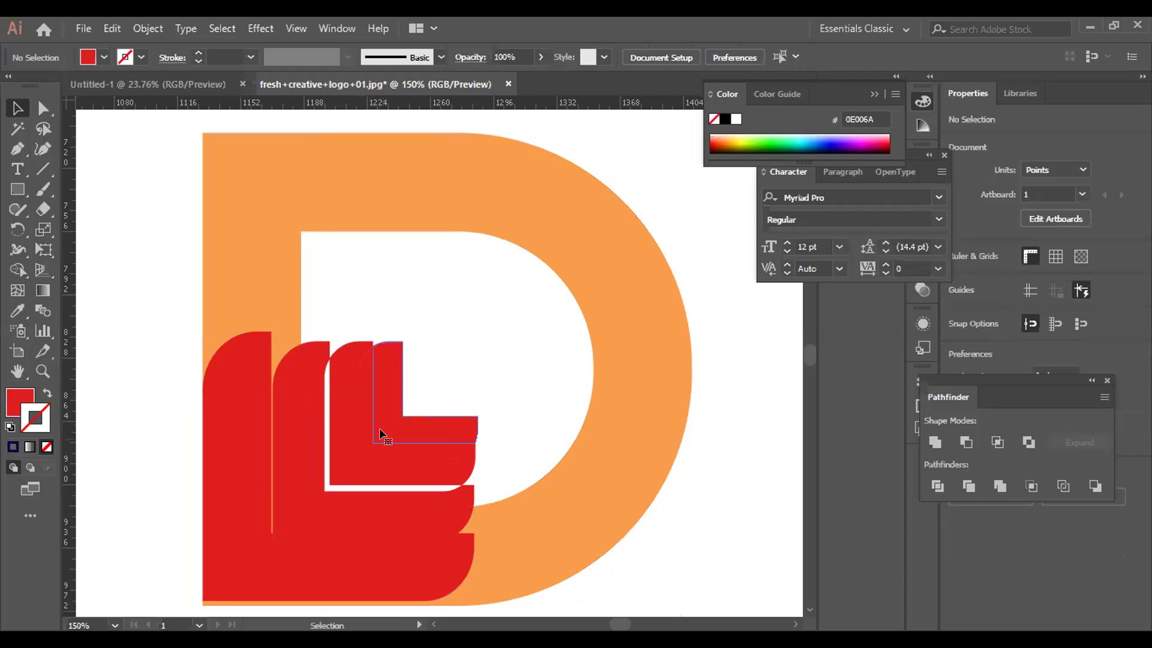
left_click(380, 432)
key("Delete")
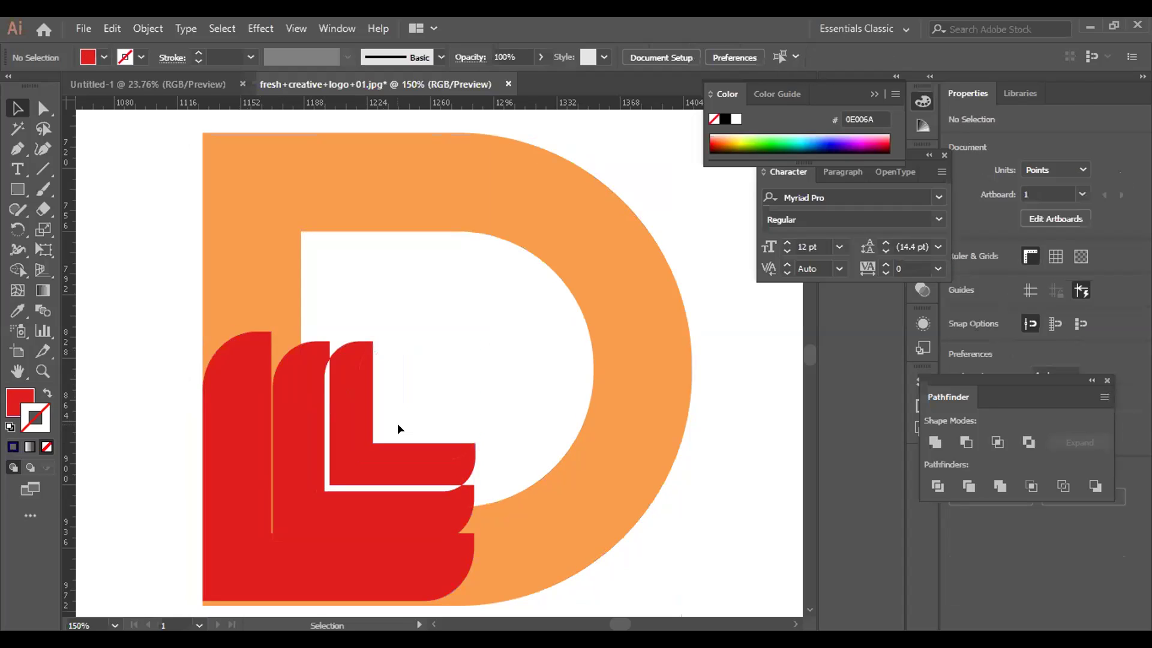
Delete the surplus red offset pieces surrounding the second L shape, including the sliver extending toward the D's inner curve.
left_click(288, 510)
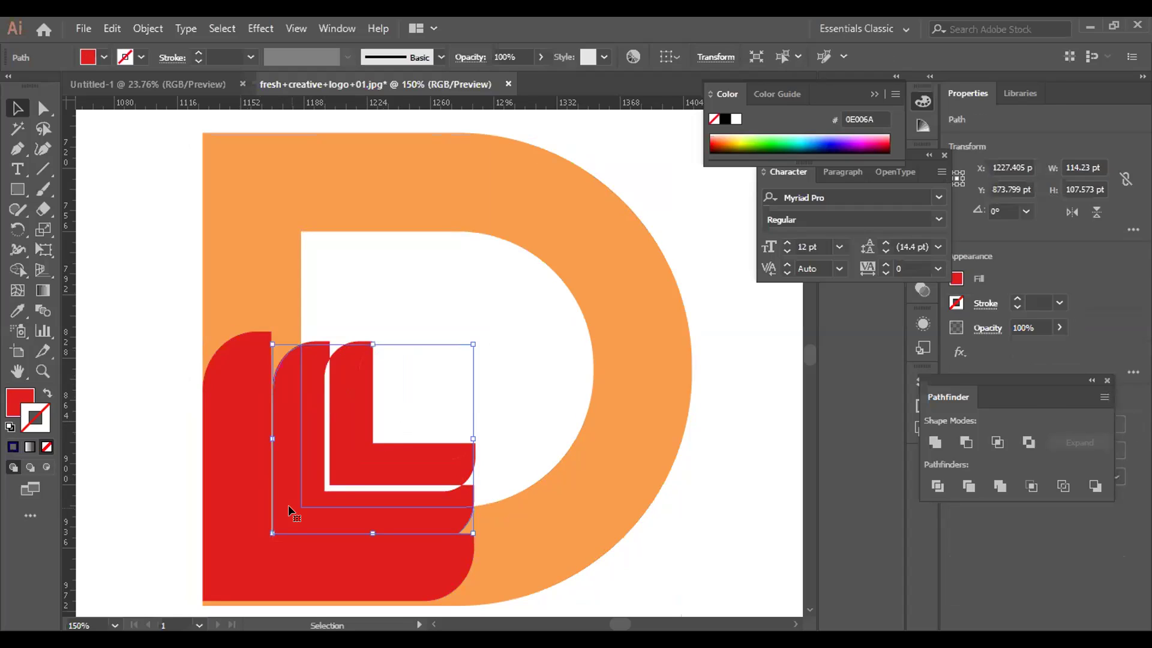
key("Delete")
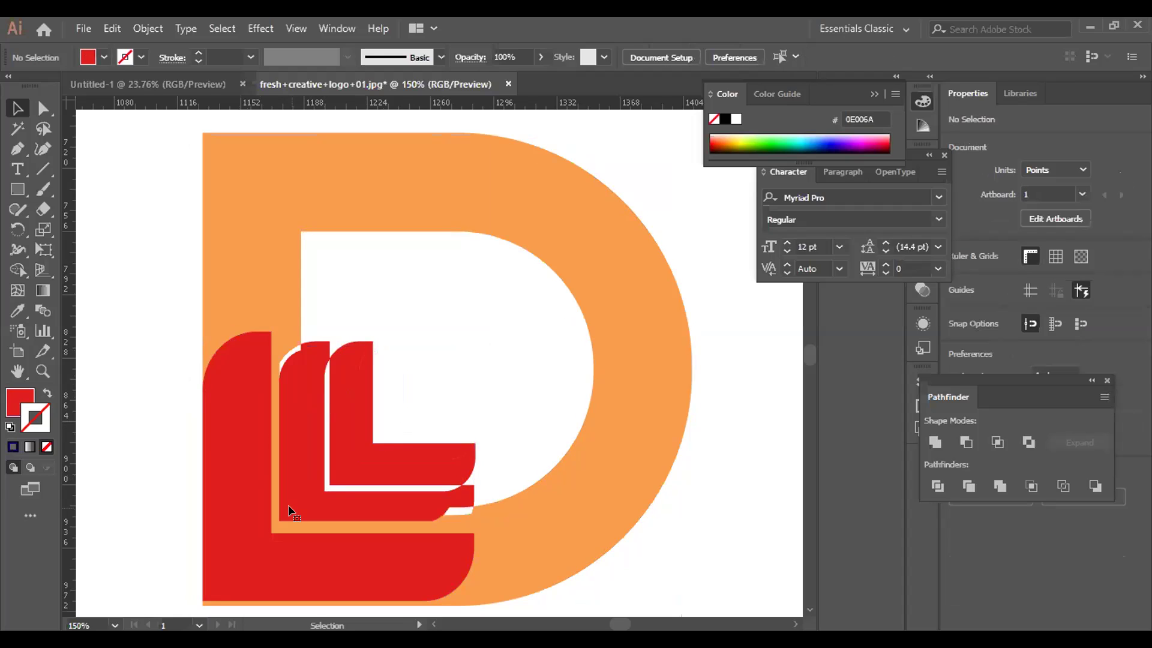
left_click(465, 492)
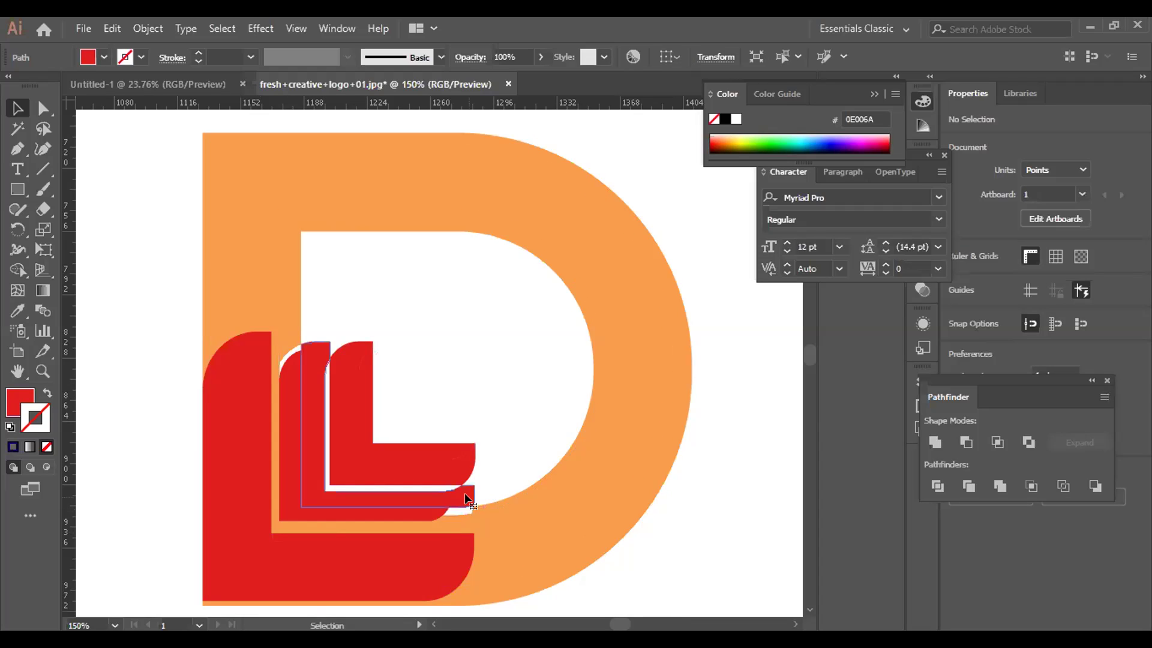
key("Delete")
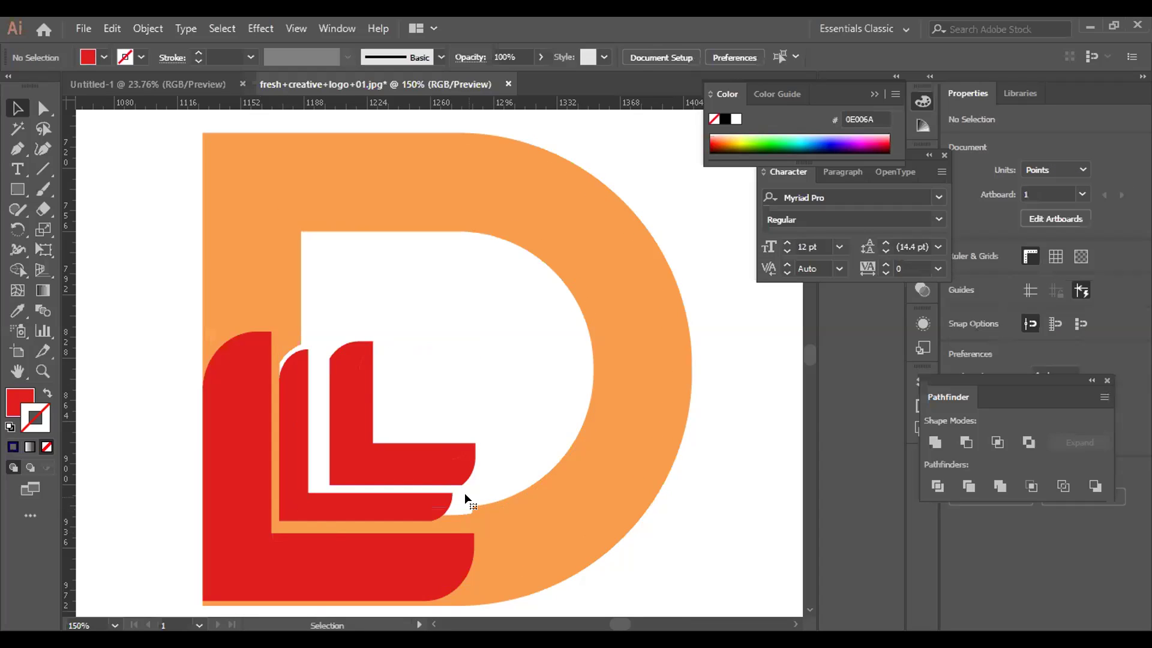
Delete the orange strip separating the outer and second red L shapes.
left_click(275, 360)
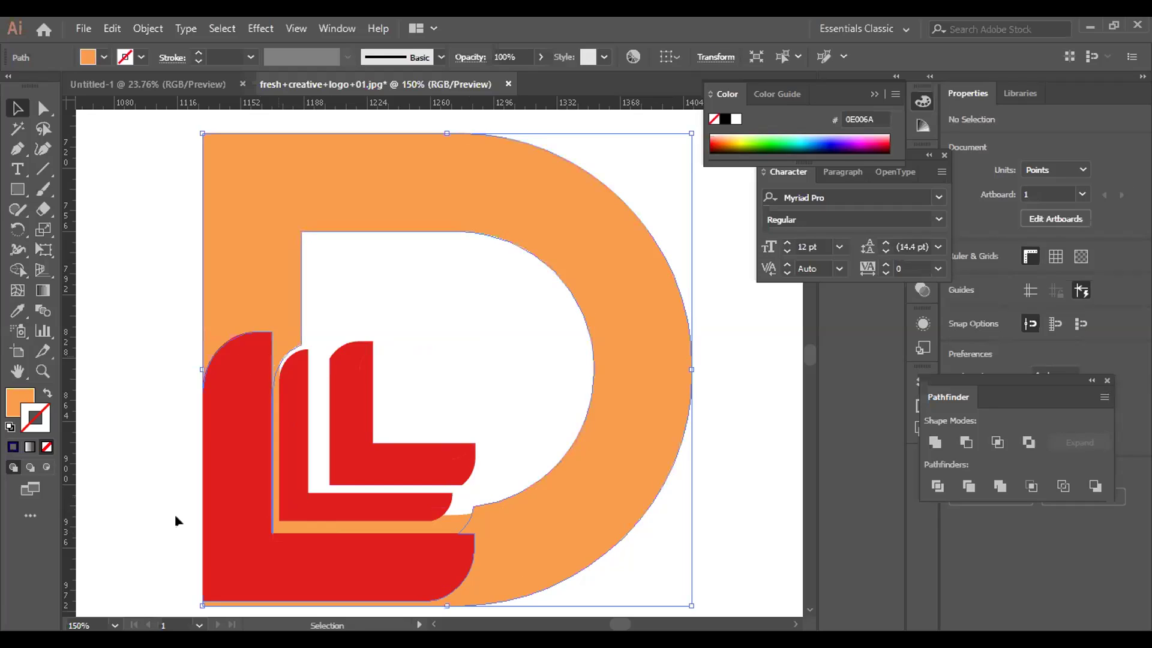
left_click(448, 517)
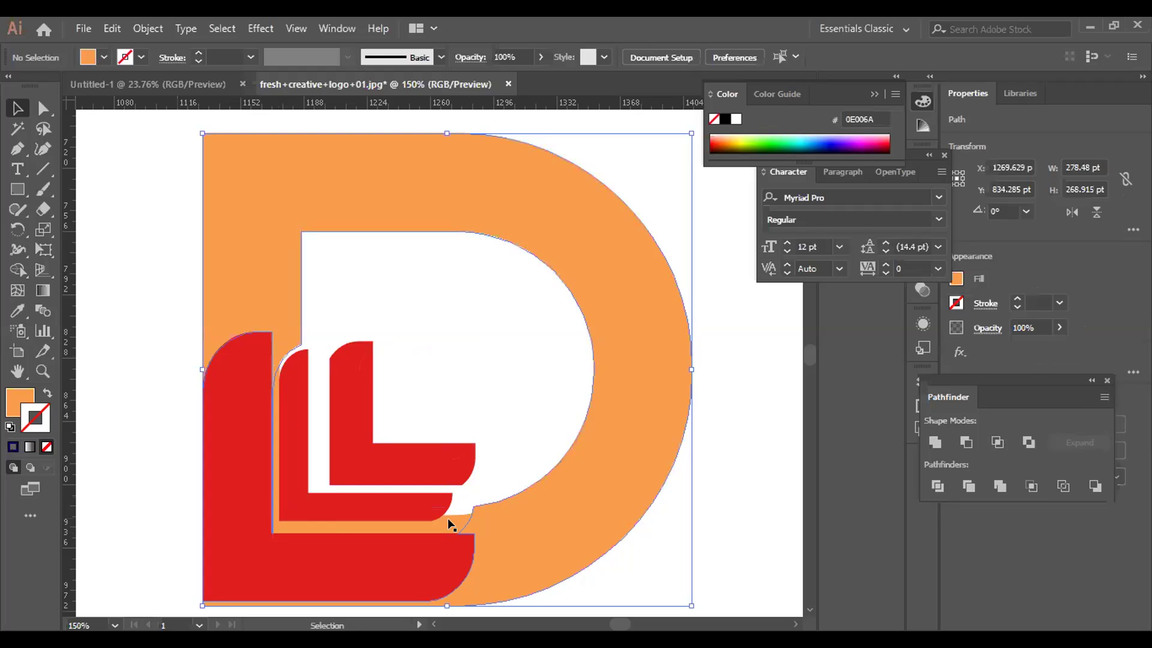
left_click(515, 495)
left_click(515, 495)
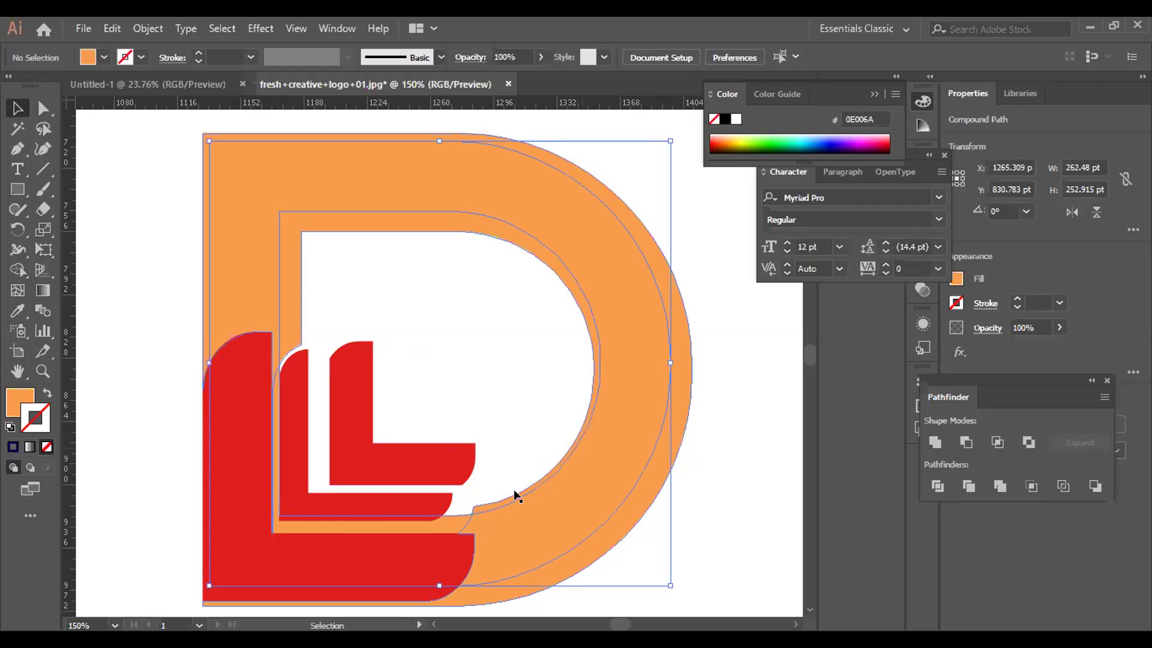
left_click(408, 534)
key("Delete")
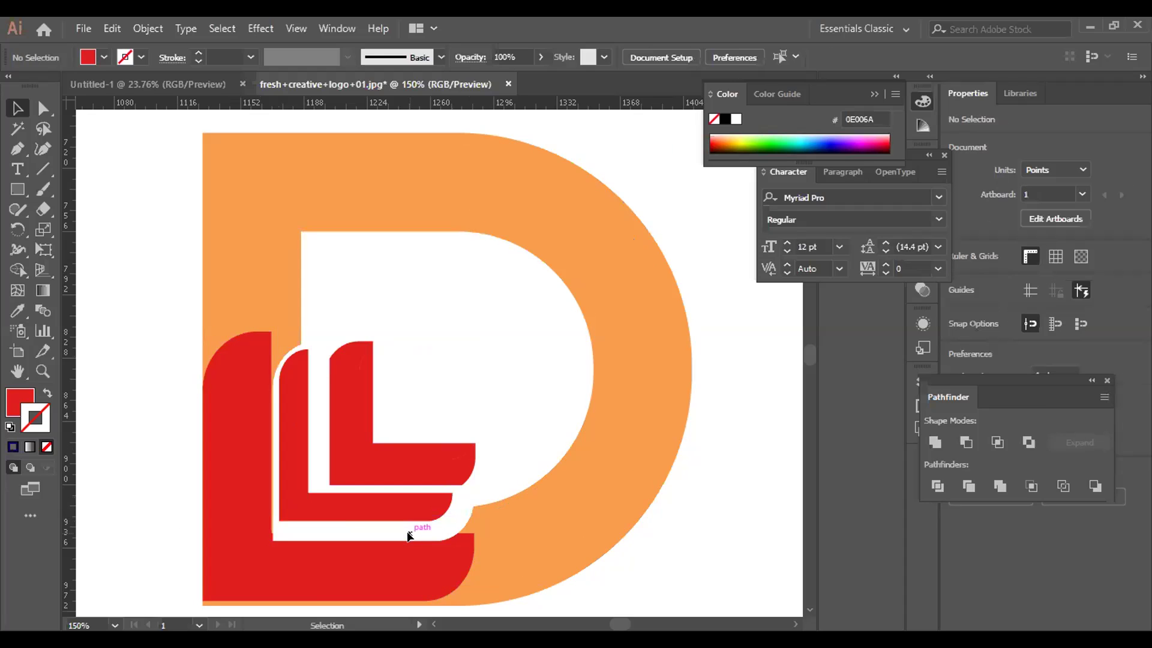
Enlarge the outer red L offset piece to about 161 by 158 pt, down to the D's bottom edge.
scroll(314, 563, "down", 1)
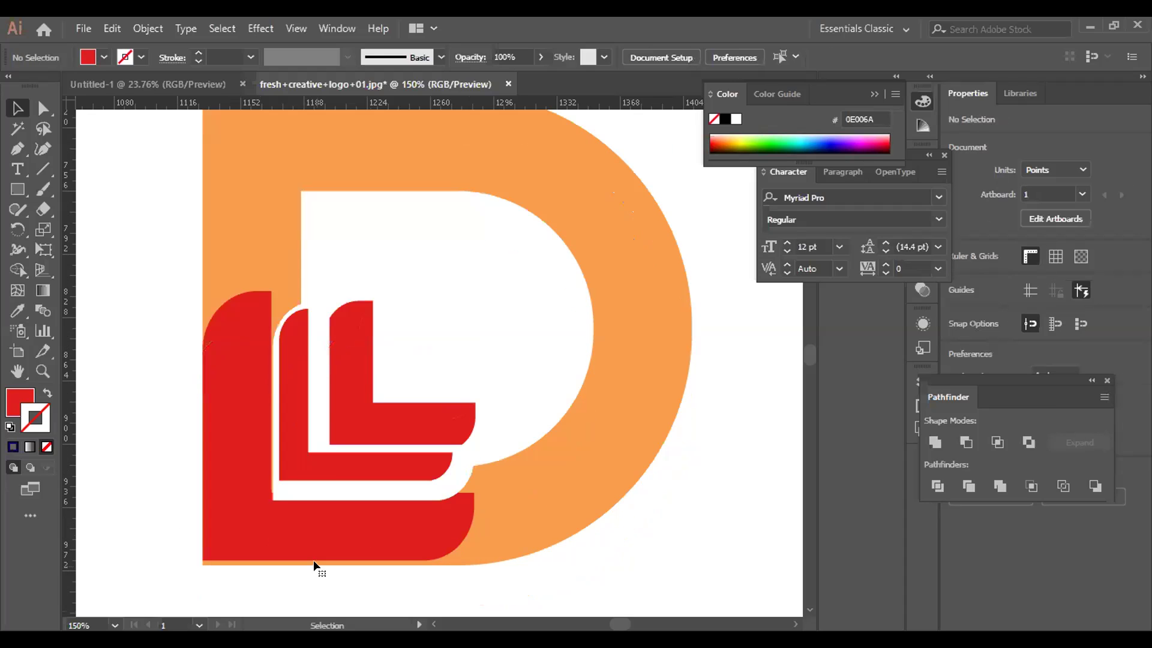
left_click(315, 563)
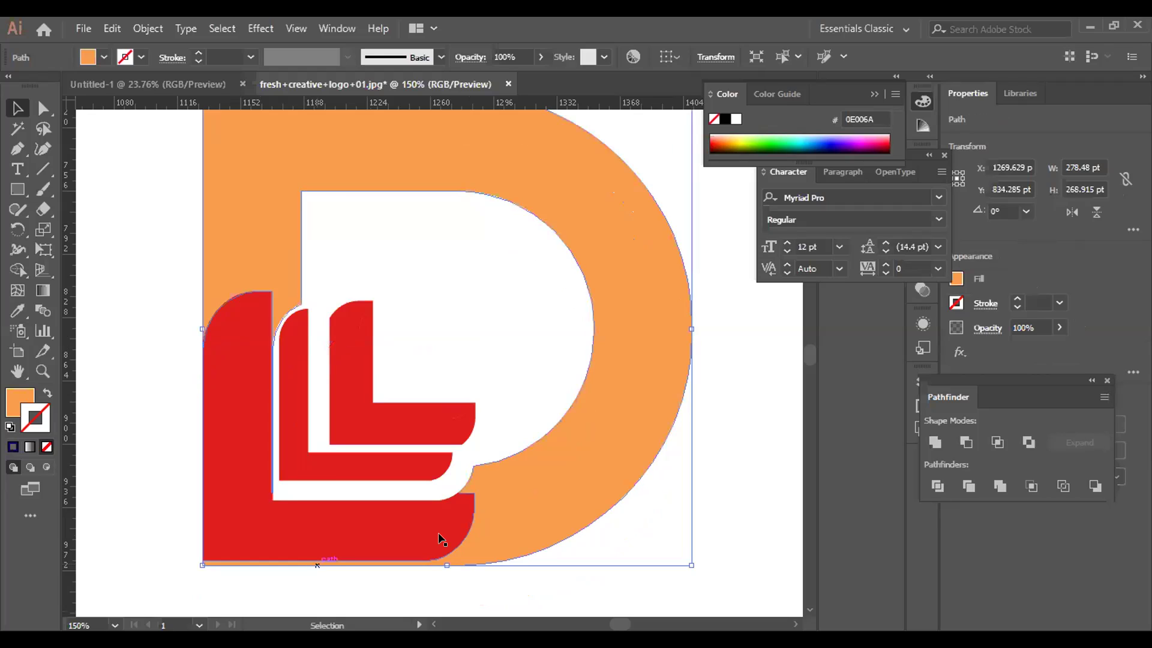
key("ctrl+shift+a")
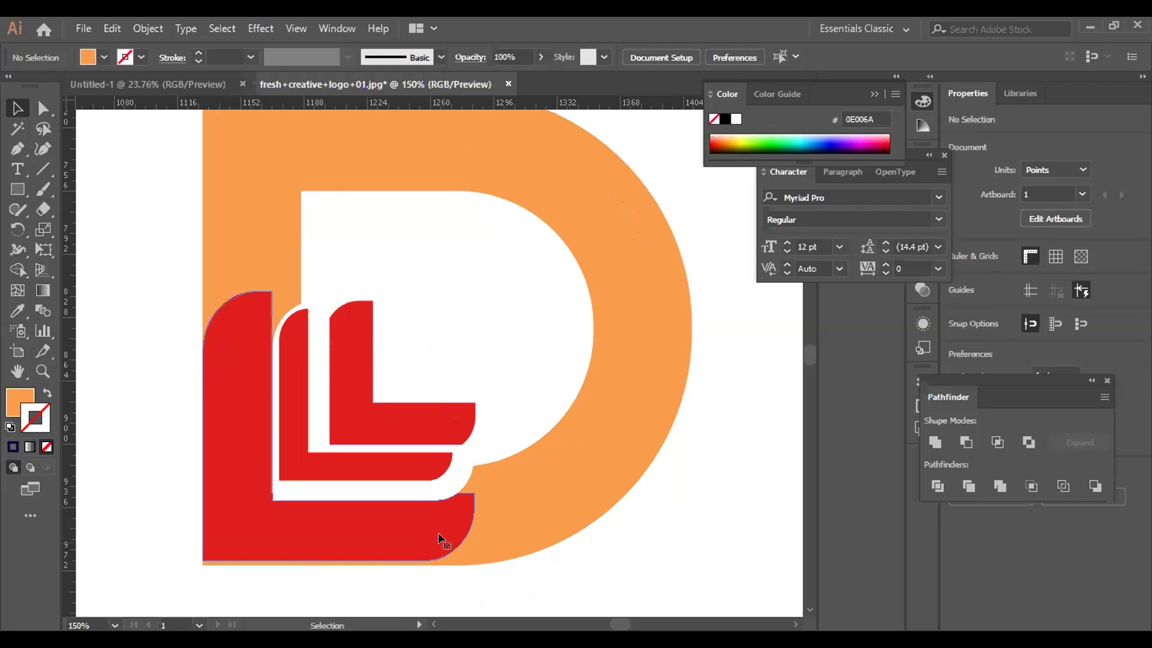
left_click(437, 532)
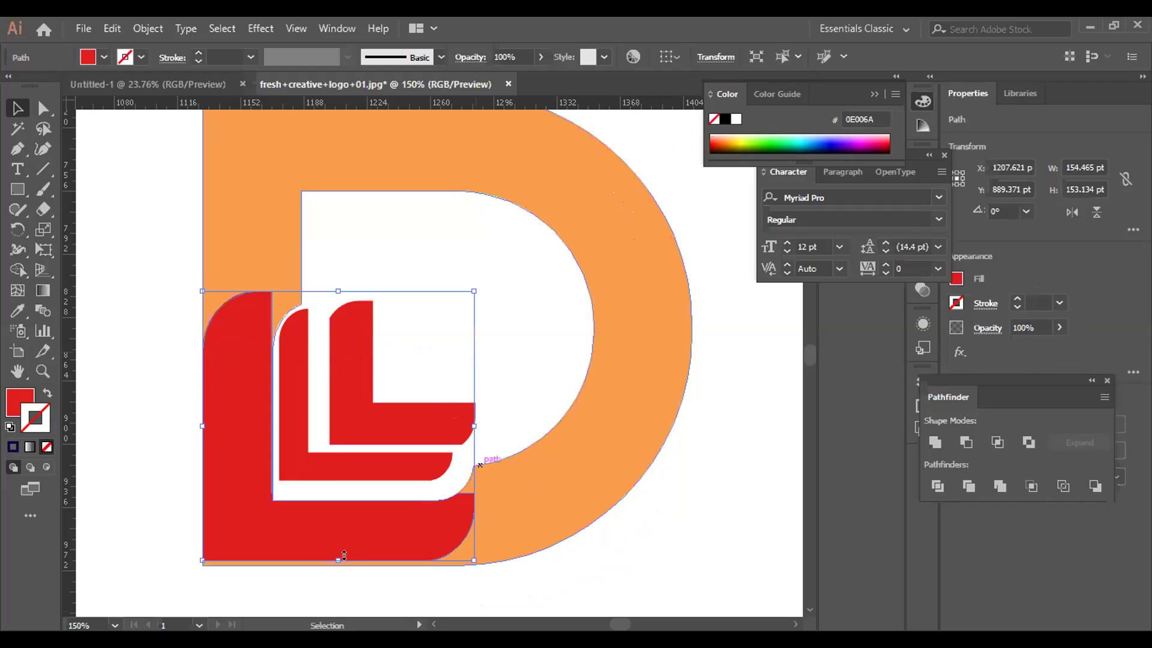
left_click_drag(344, 555, 343, 565)
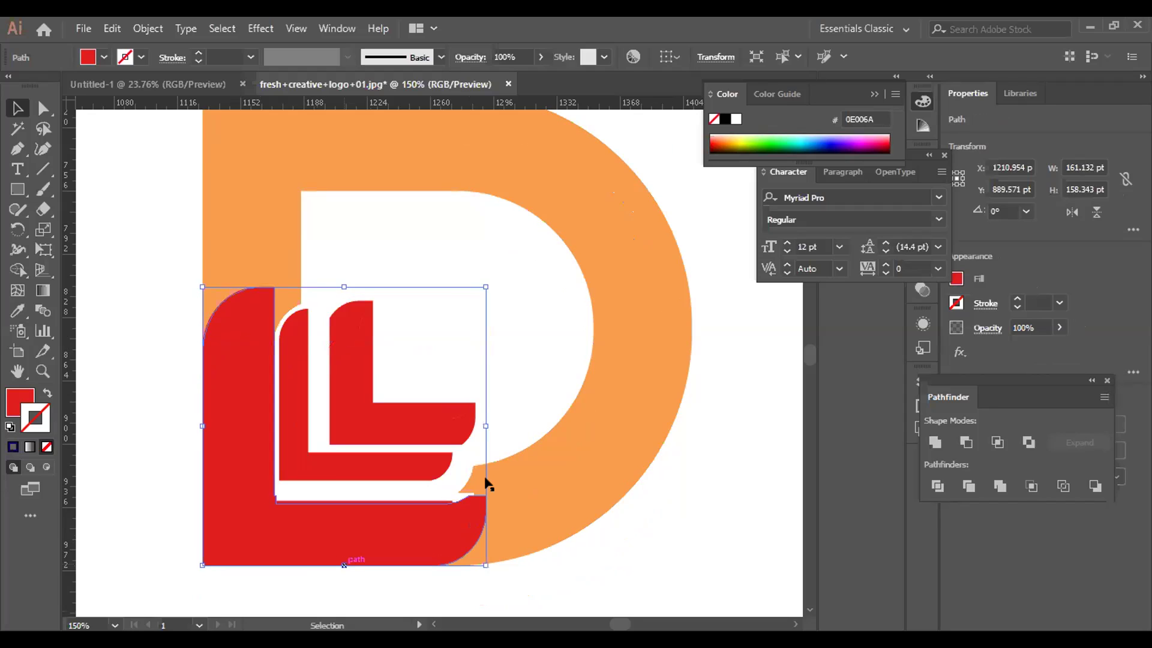
Delete the red offset piece surrounding the outermost L, keeping the smaller L inside it.
left_click(435, 499)
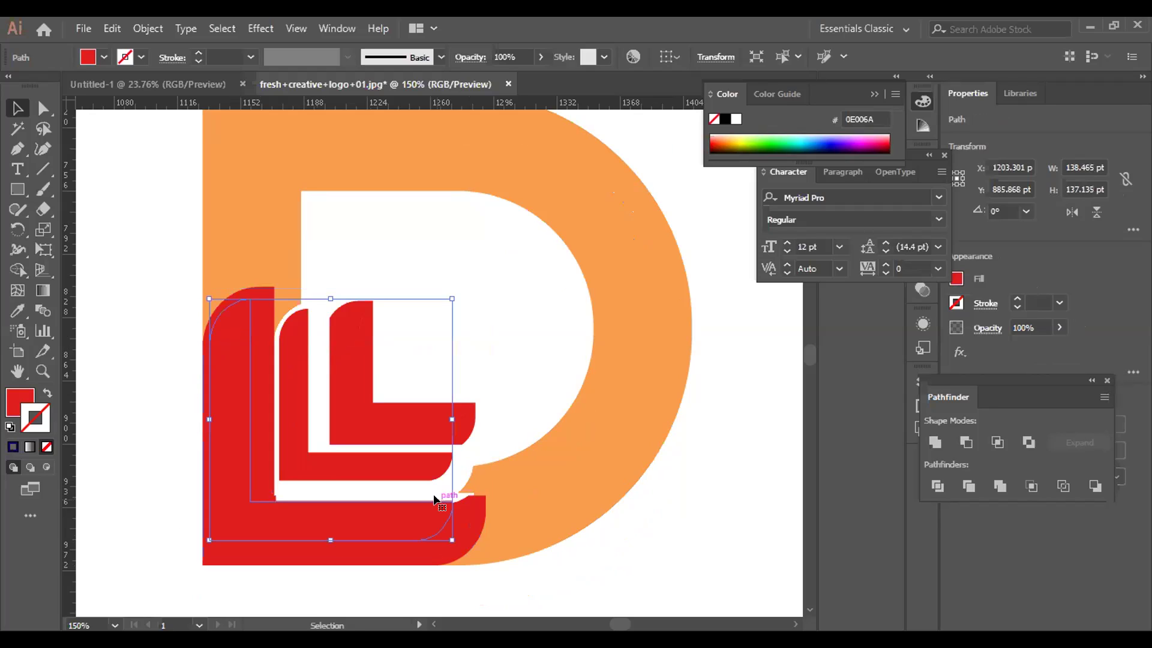
key("ctrl+shift+a")
left_click(264, 284)
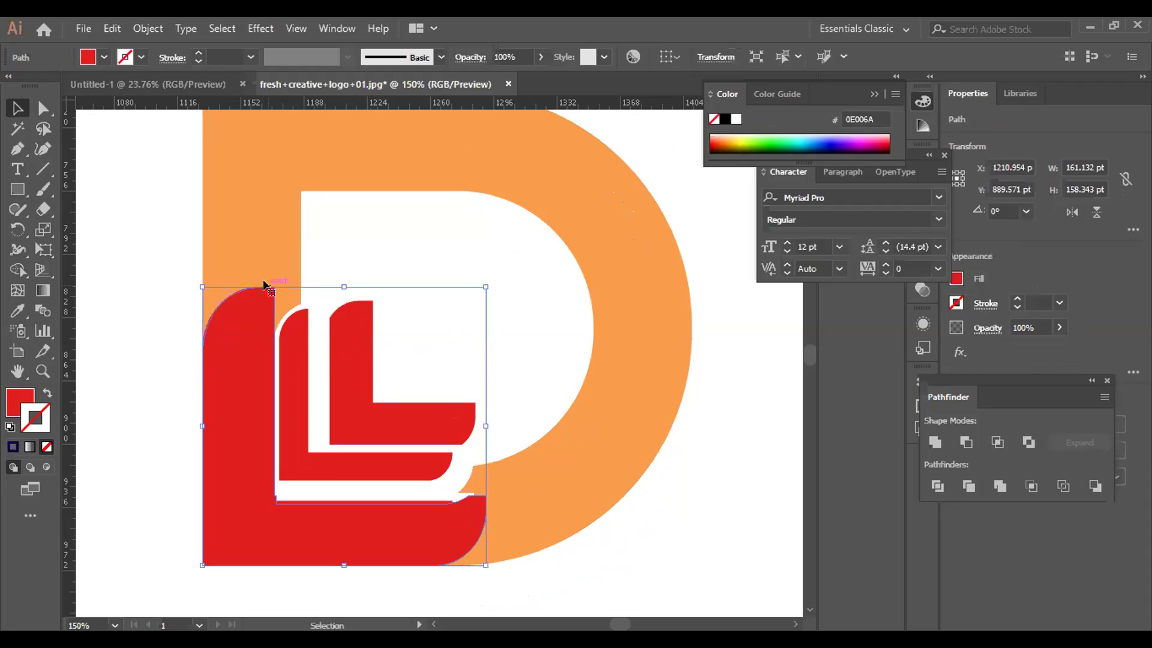
key("ctrl+shift+a")
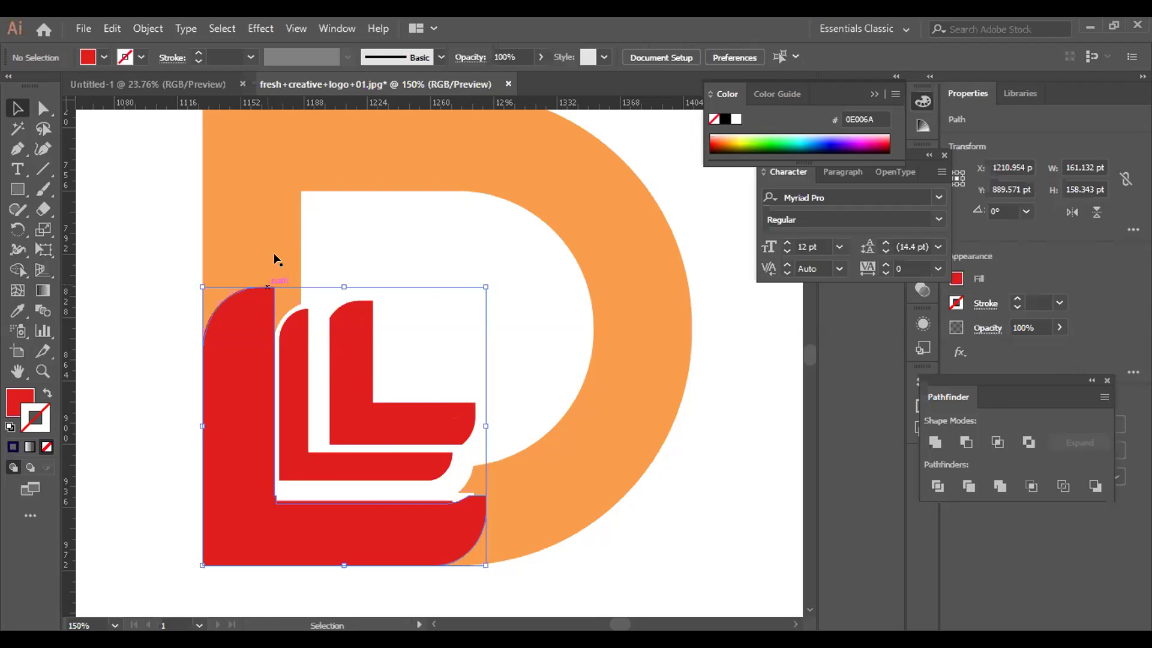
left_click_drag(269, 258, 271, 258)
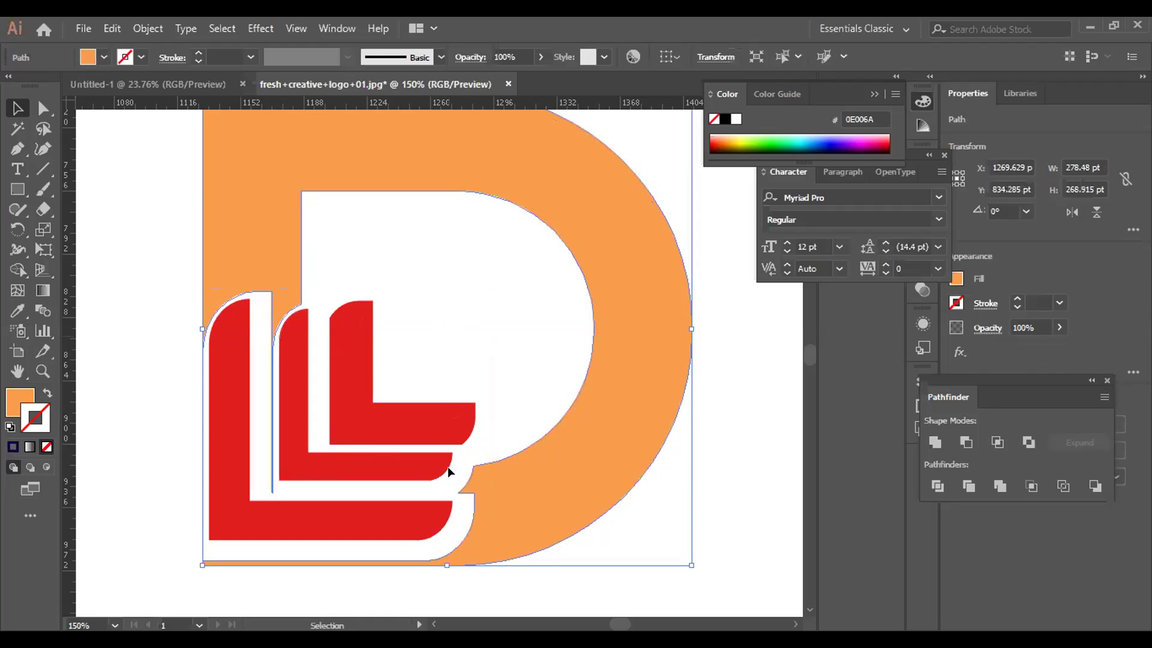
Delete the two overlapping L-shaped pieces on the inner edge of the innermost red L.
key("ctrl+shift+a")
key("ctrl+minus")
key("v")
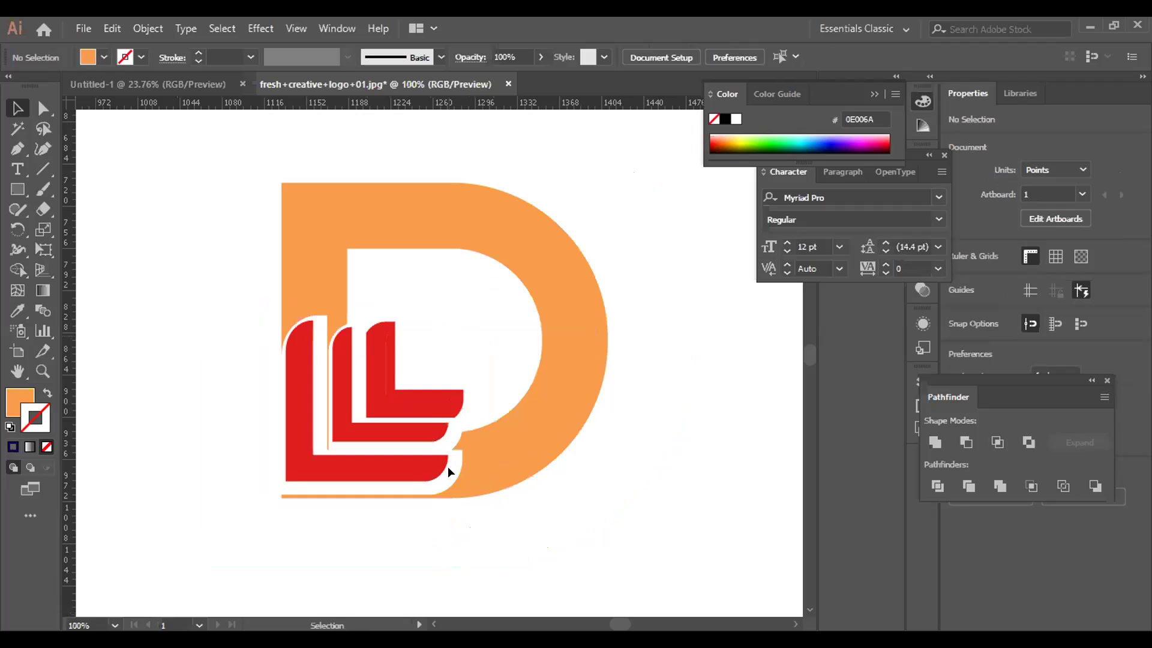
left_click(386, 358)
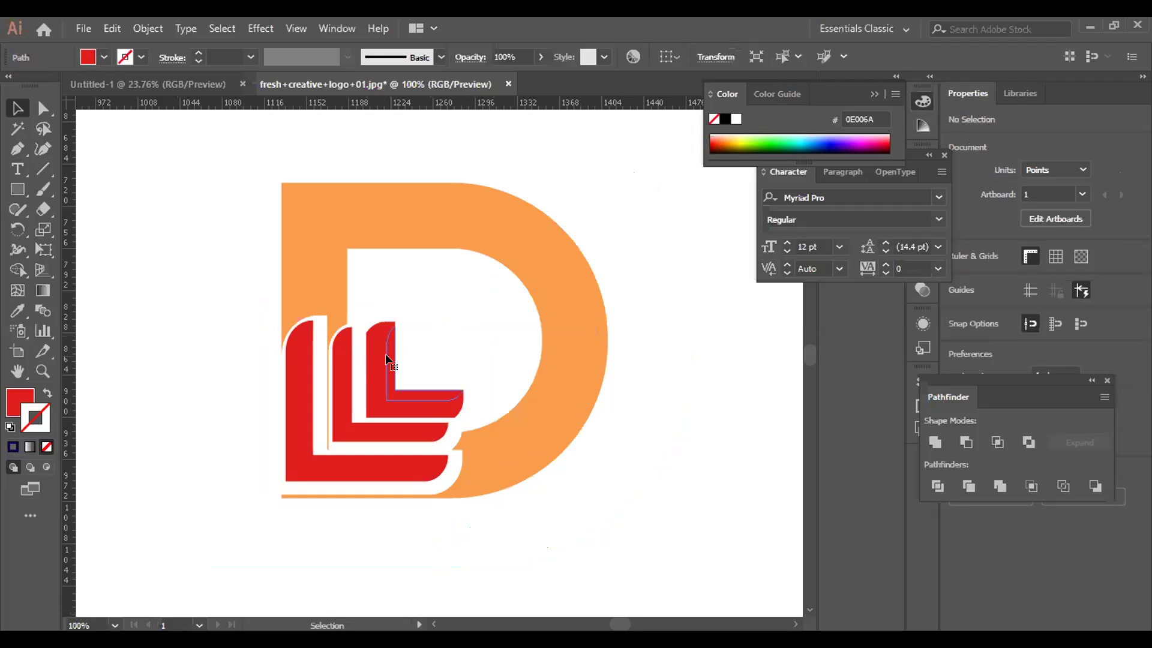
key("Delete")
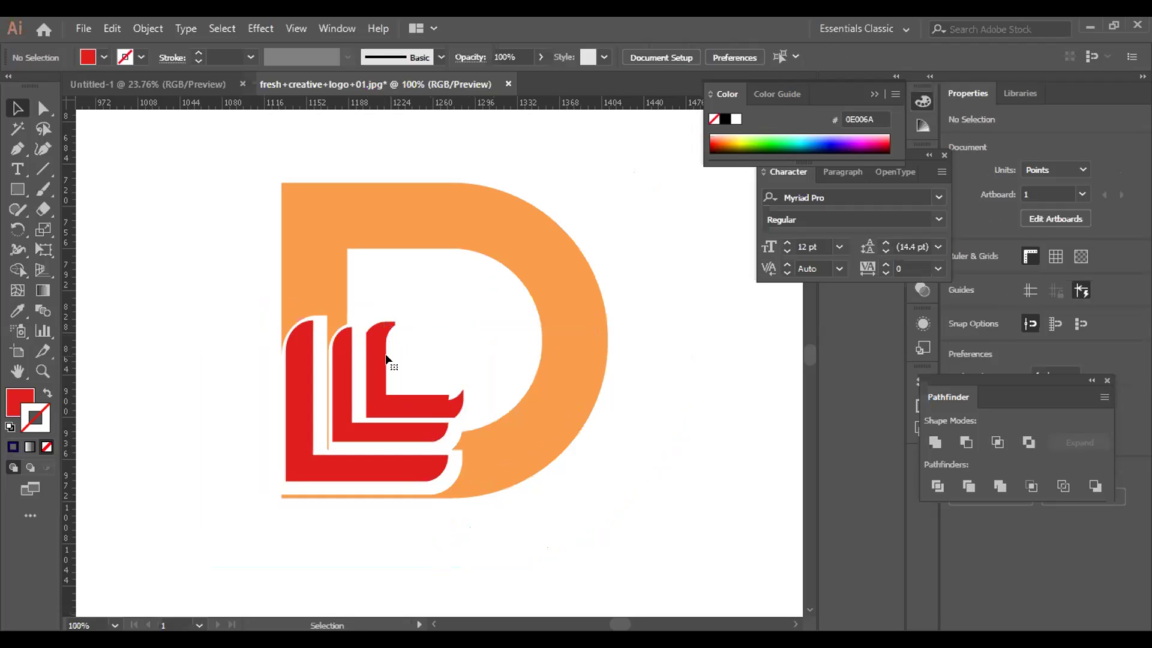
left_click(385, 359)
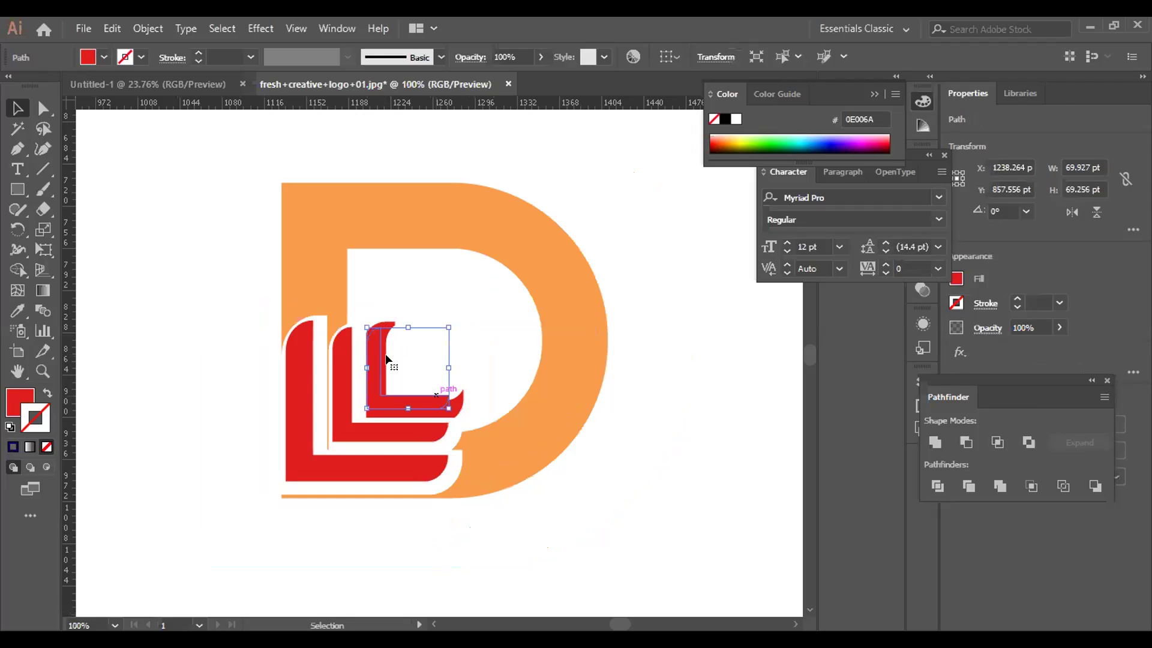
key("ctrl+shift+a")
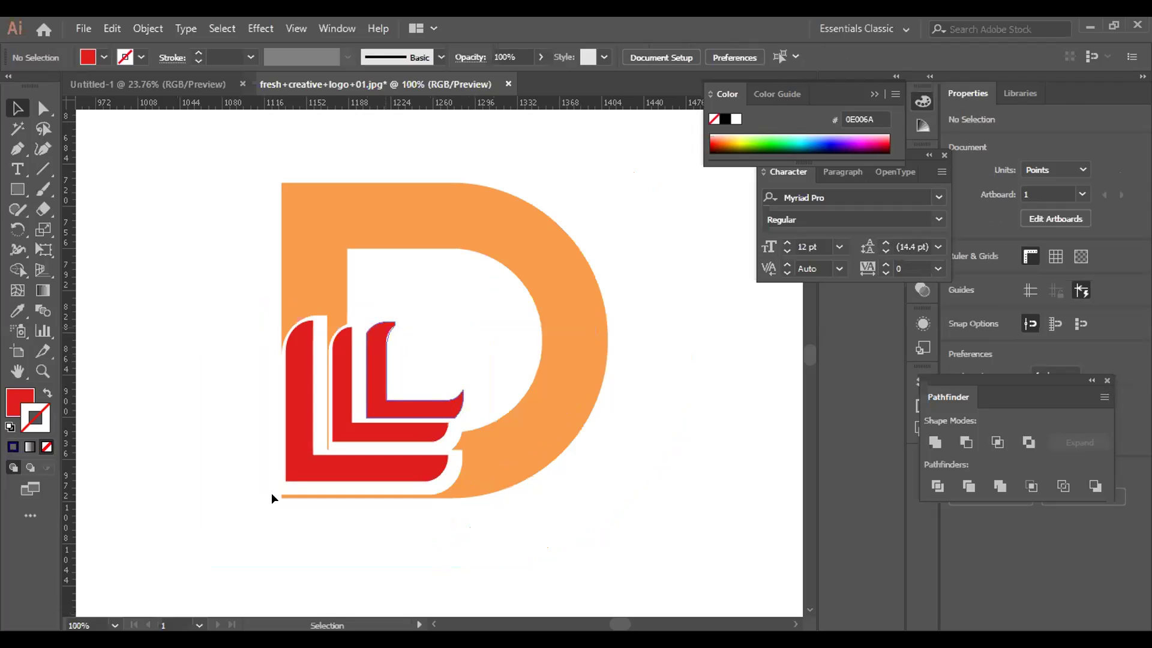
key("ctrl+z")
Draw a red rectangle about 135 pt wide and 125 pt high in the empty area below the D.
scroll(382, 379, "down", 3)
scroll(382, 380, "down", 3)
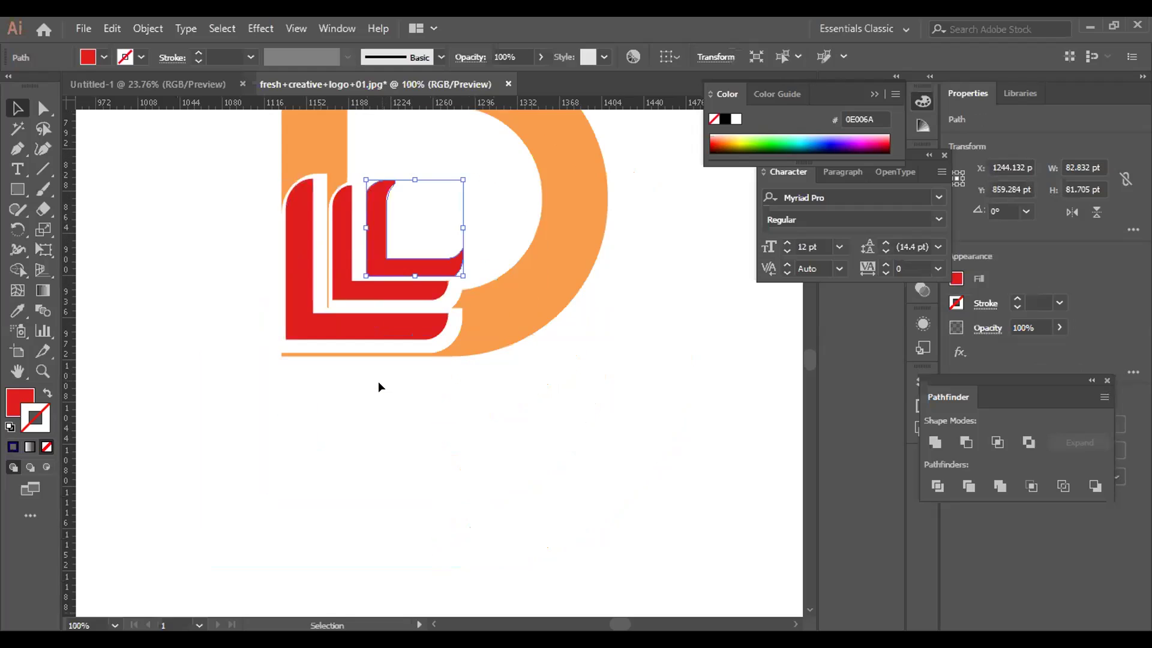
scroll(378, 386, "down", 3)
left_click(22, 189)
left_click_drag(378, 362, 534, 508)
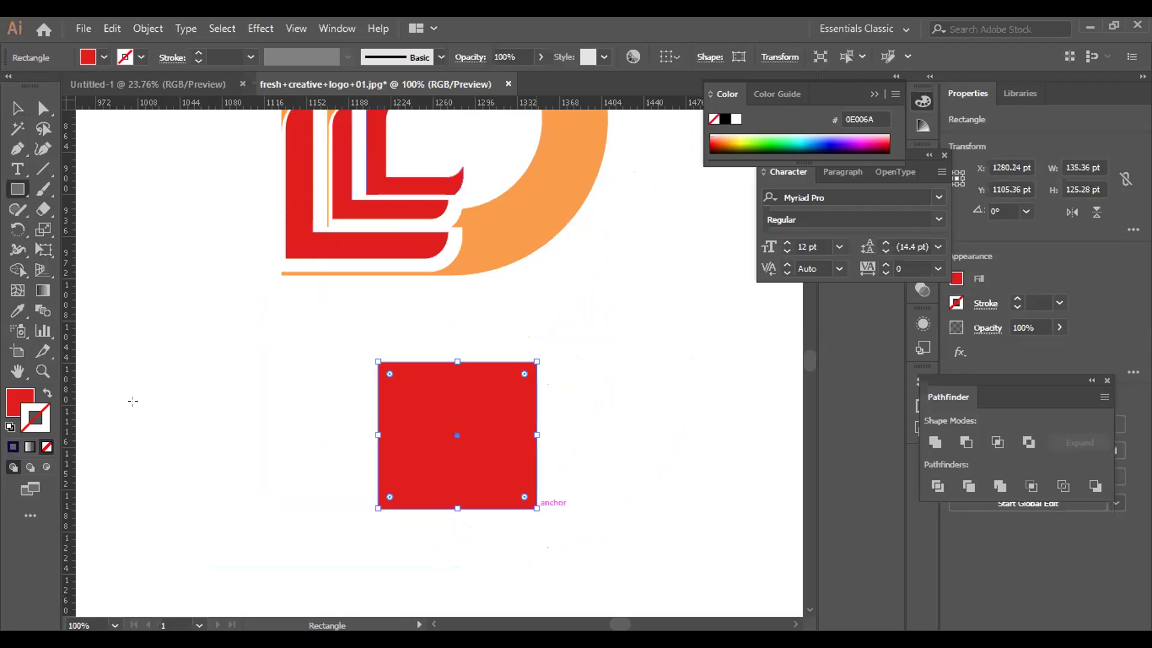
Swap the rectangle's fill and stroke, set the stroke to 24 pt, and expand the stroke into a filled frame.
left_click(47, 391)
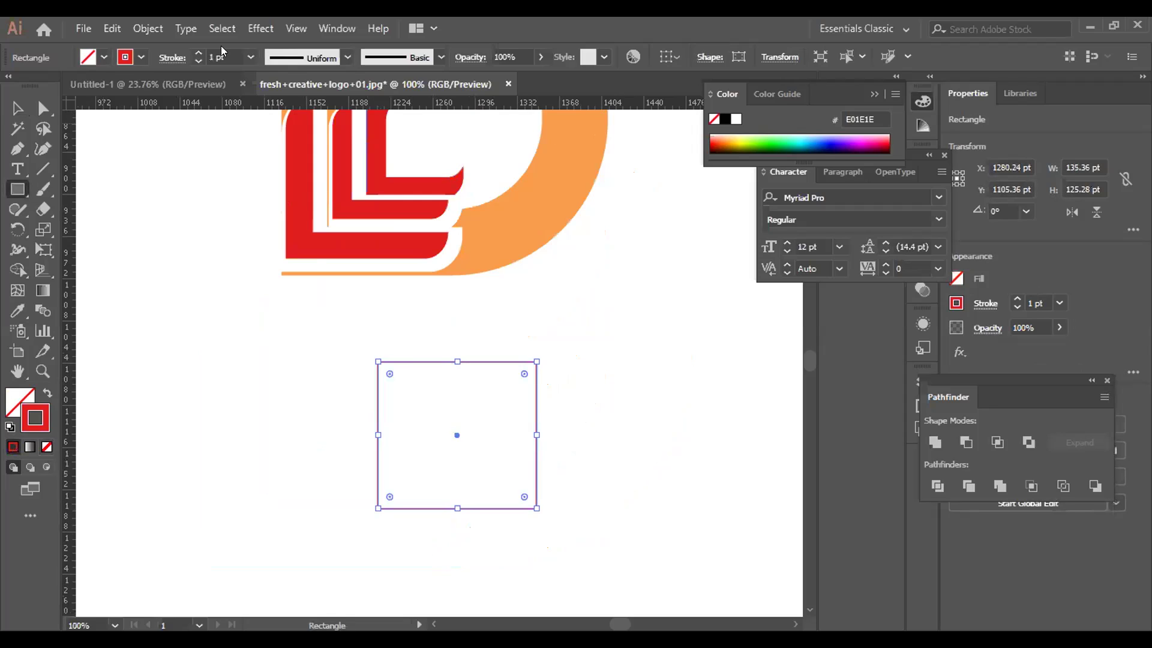
scroll(221, 45, "up", 9)
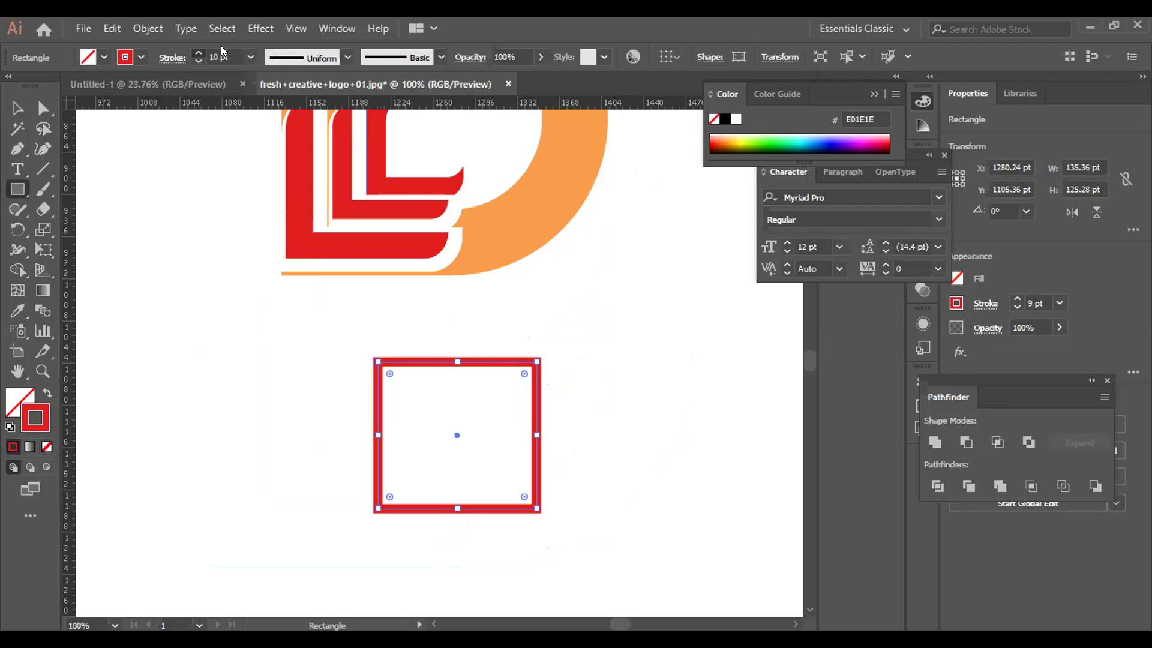
scroll(220, 45, "up", 14)
key("alt+o")
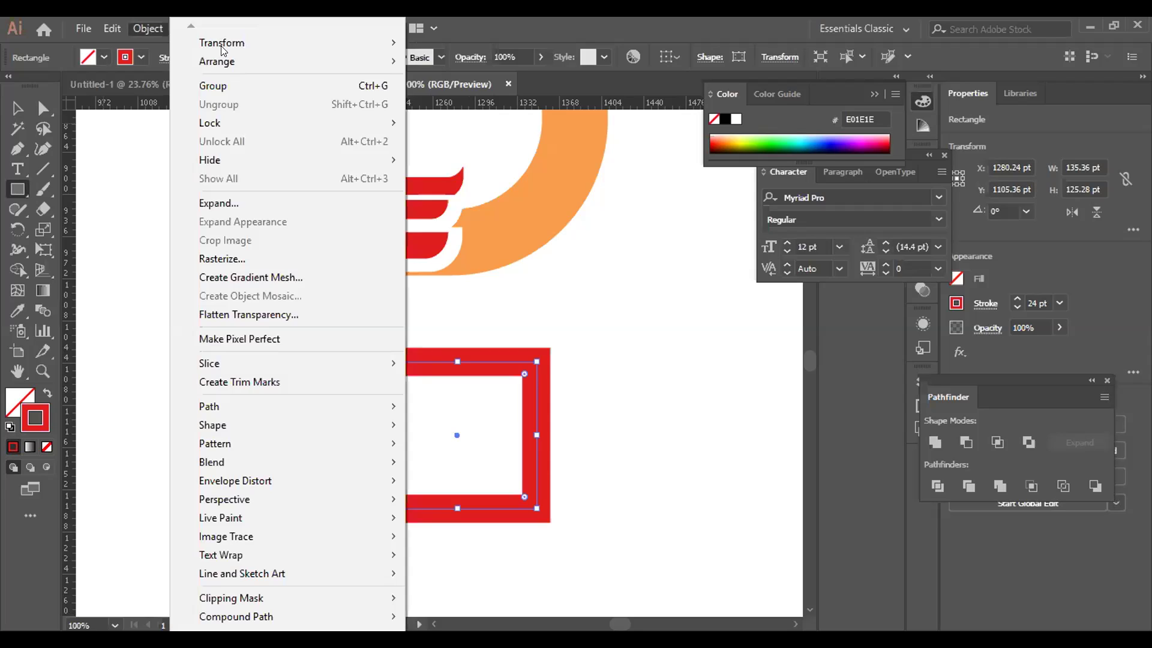
left_click(262, 204)
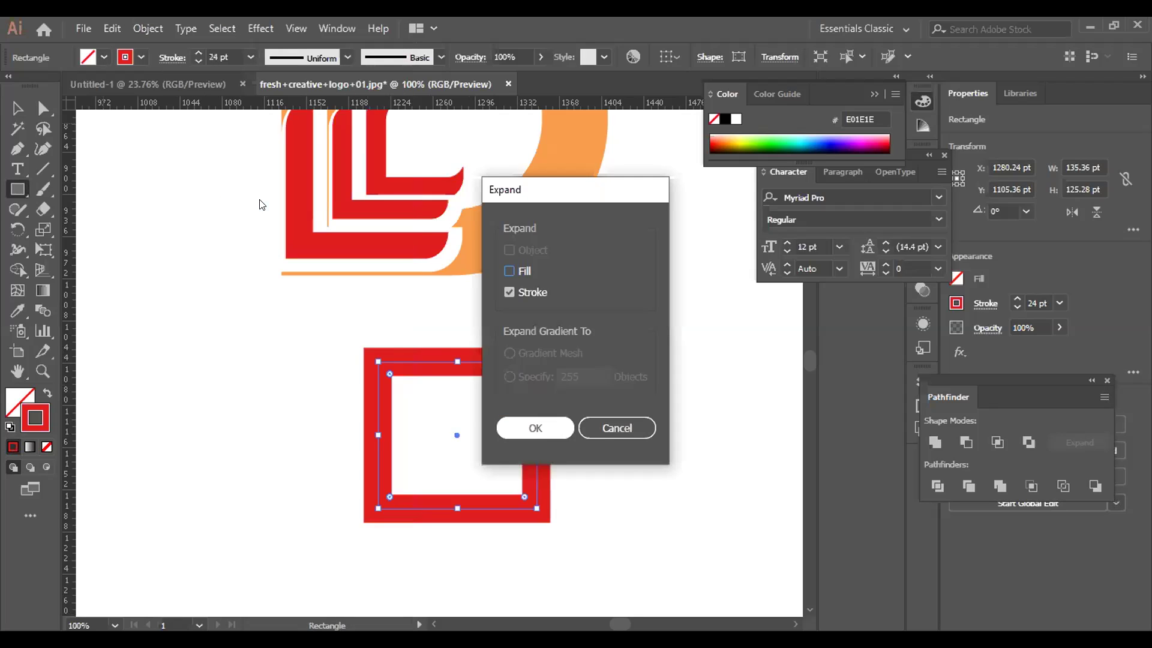
key("Return")
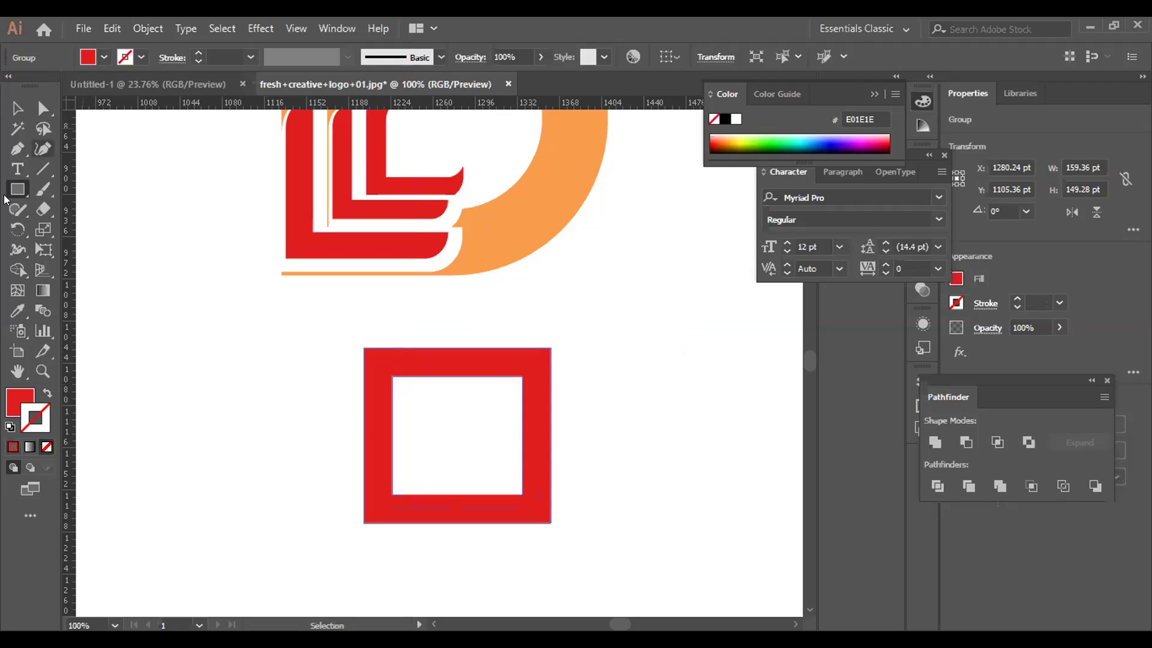
key("v")
left_click(43, 155)
key("p")
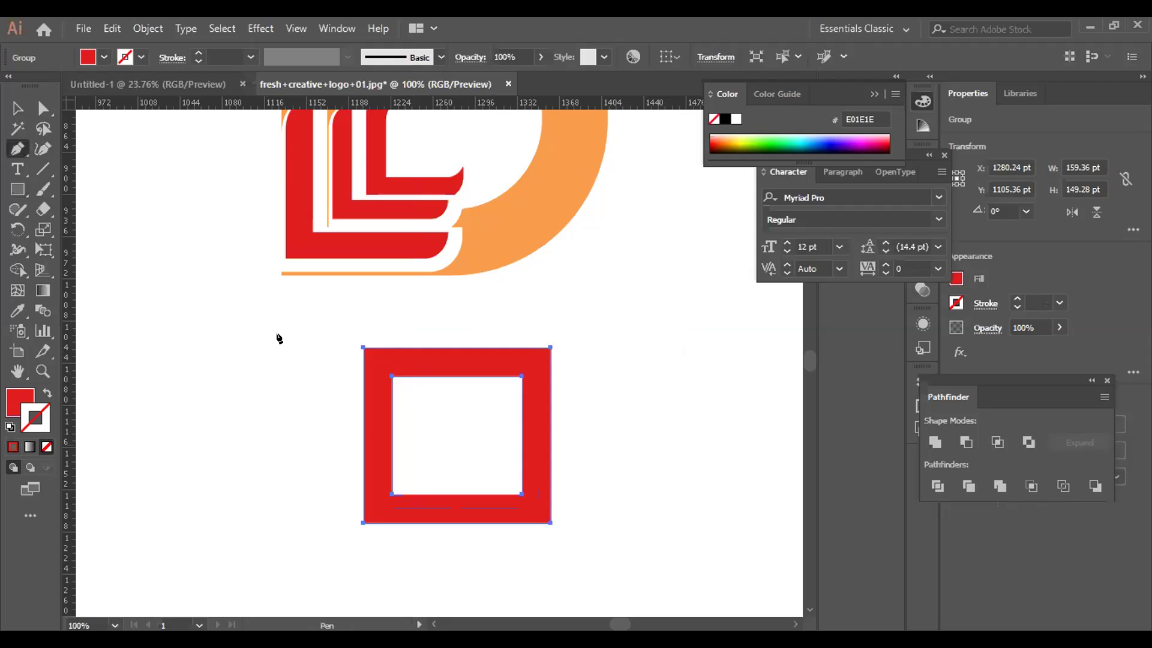
left_click(140, 445)
key("Escape")
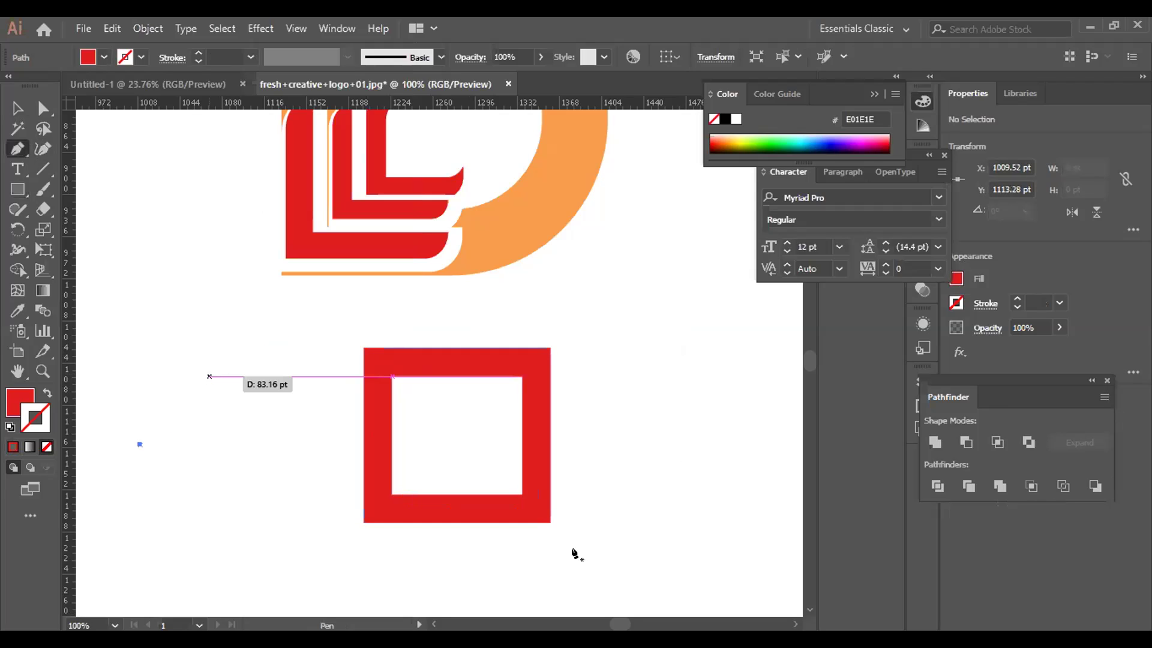
key("Escape")
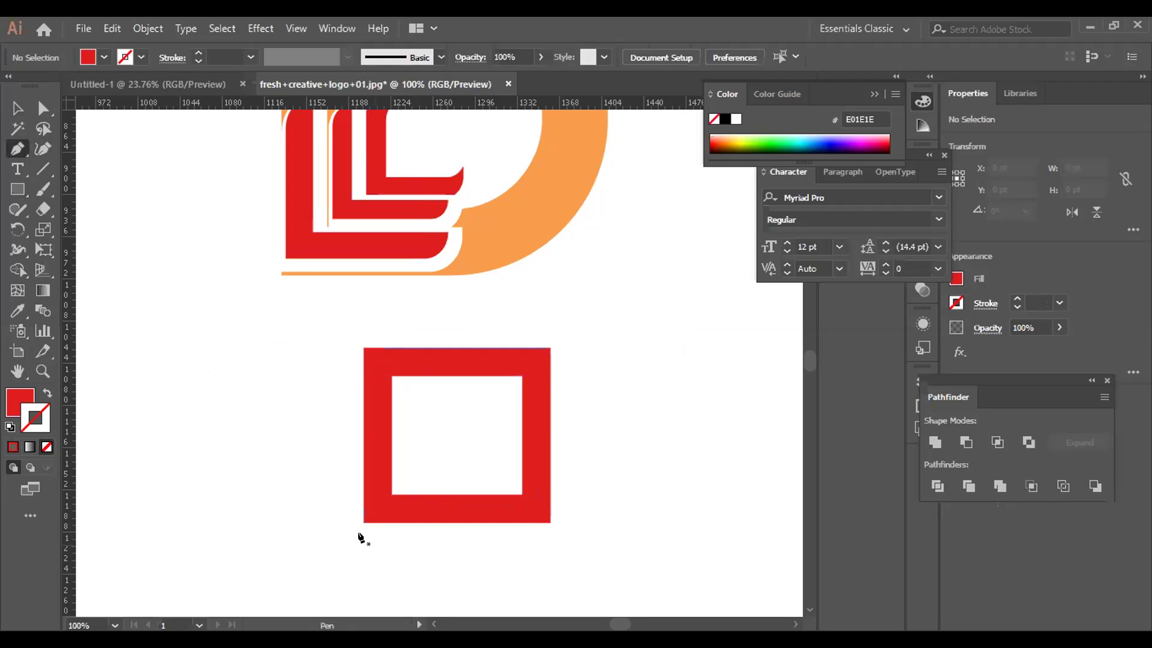
Draw a closed, tapered curved leaf shape with the Pen tool diagonally across the frame, from its lower-left corner past its right side.
left_click(362, 538)
left_click_drag(592, 389, 758, 354)
left_click(592, 388)
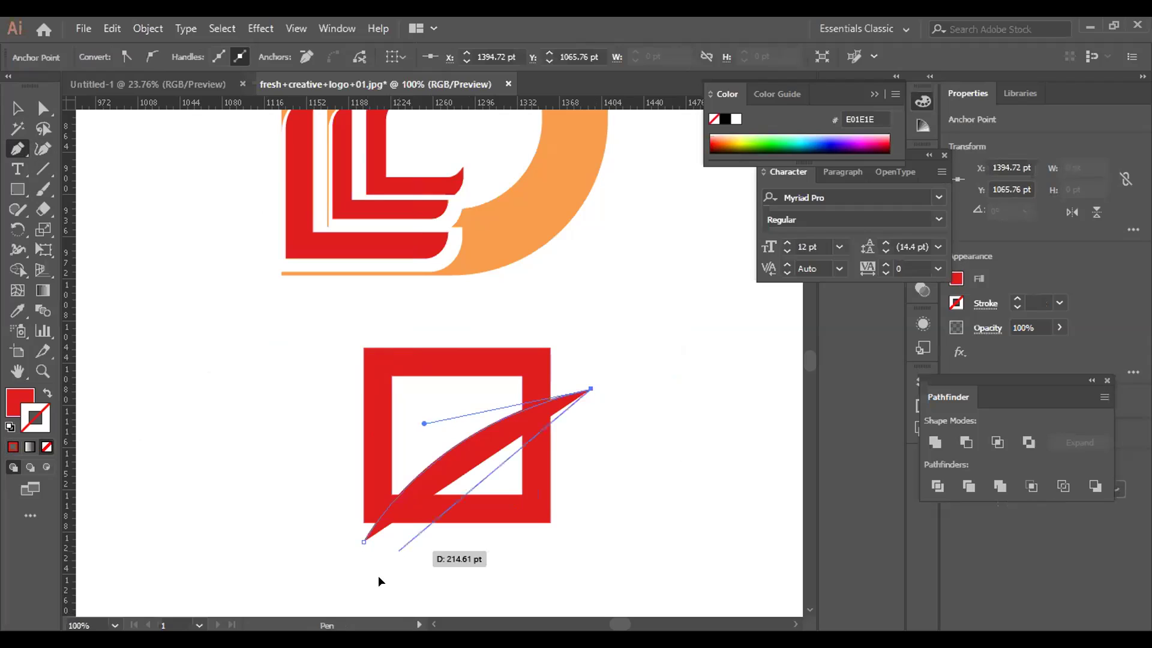
left_click_drag(396, 547, 376, 603)
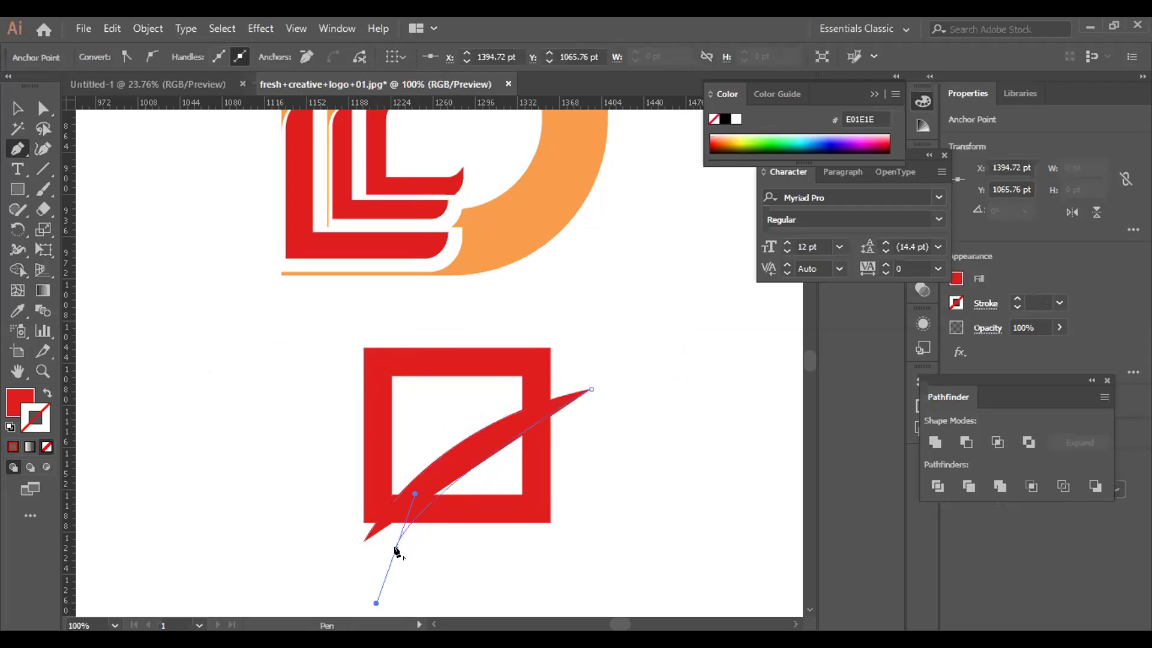
left_click_drag(368, 542, 355, 547)
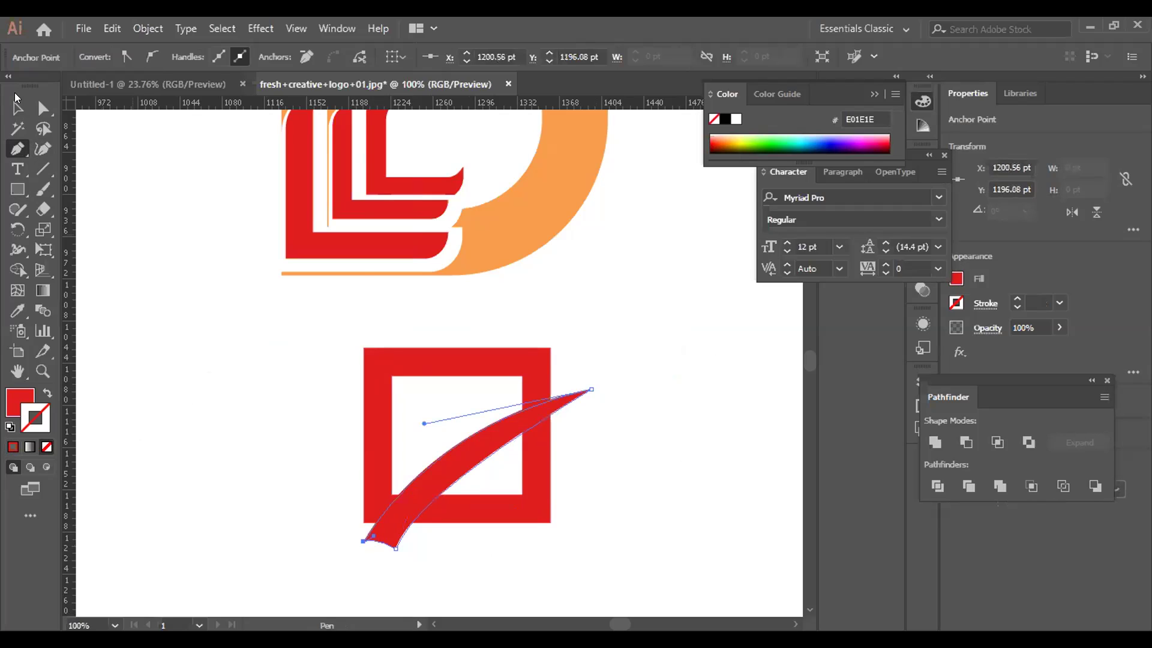
Fill the leaf shape with blue 2900D4, remove its stroke, and shift it slightly up and to the left.
left_click(17, 107)
left_click(18, 310)
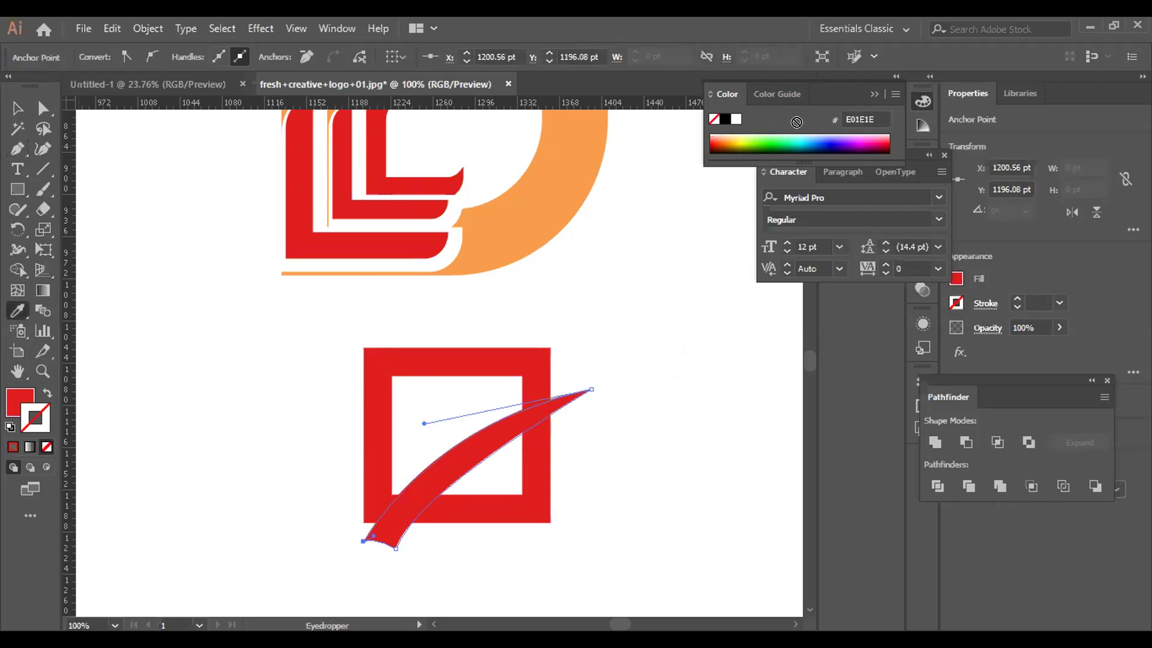
left_click(834, 132)
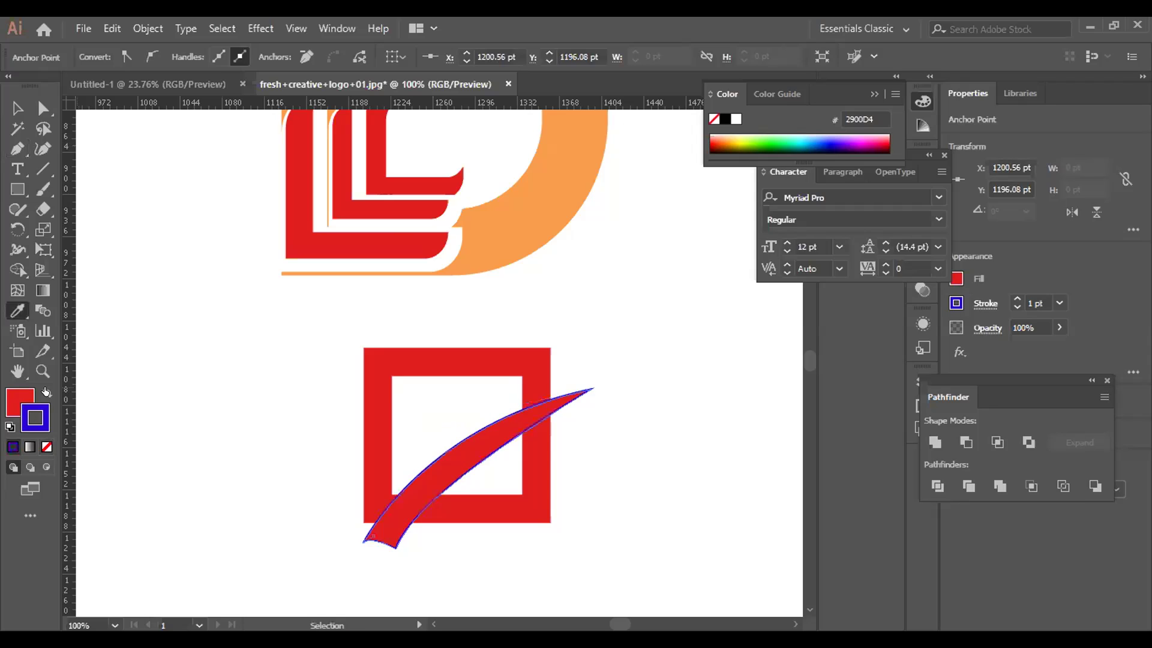
left_click(46, 393)
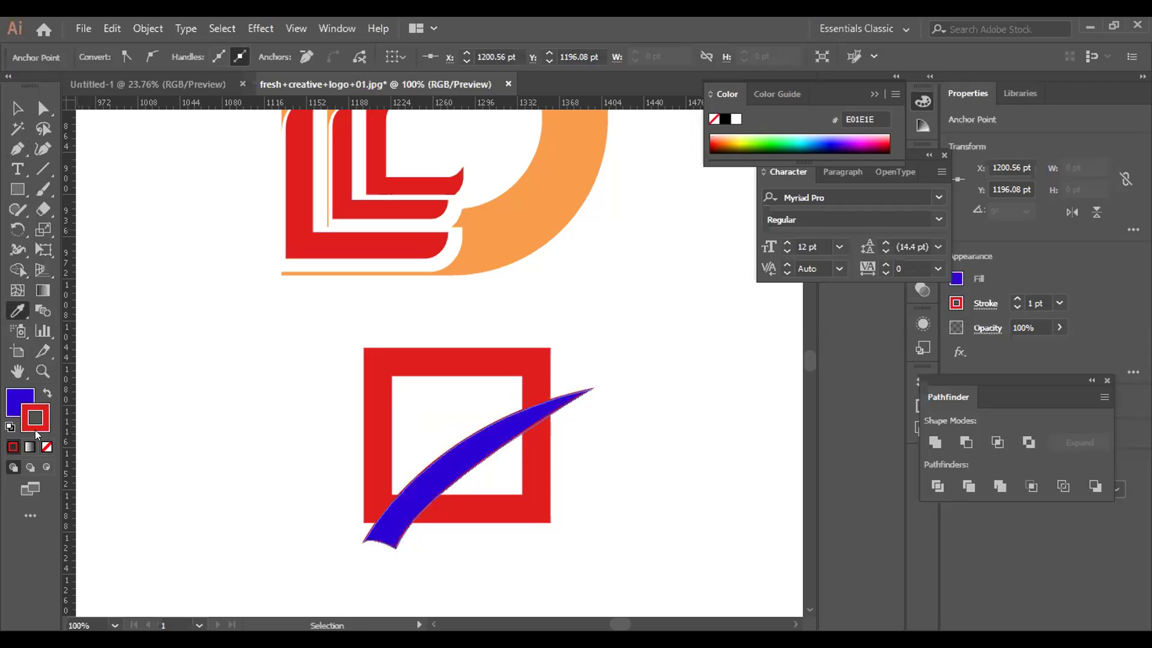
left_click(46, 447)
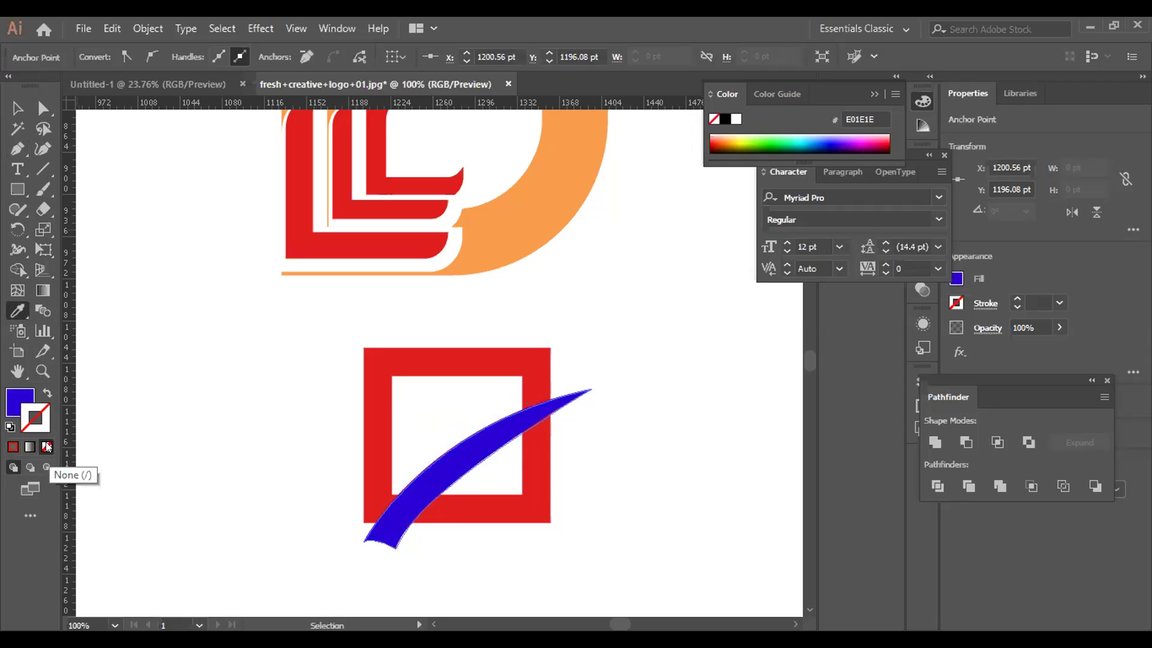
left_click(19, 111)
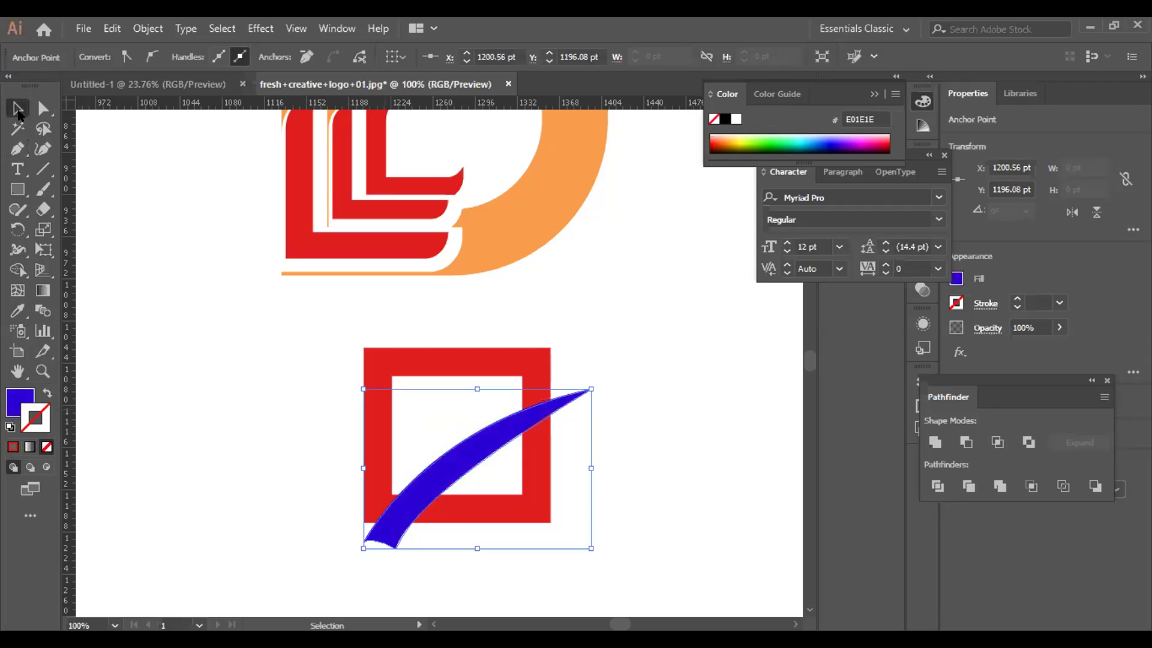
left_click_drag(507, 433, 503, 424)
left_click_drag(323, 369, 498, 491)
key("ctrl+c")
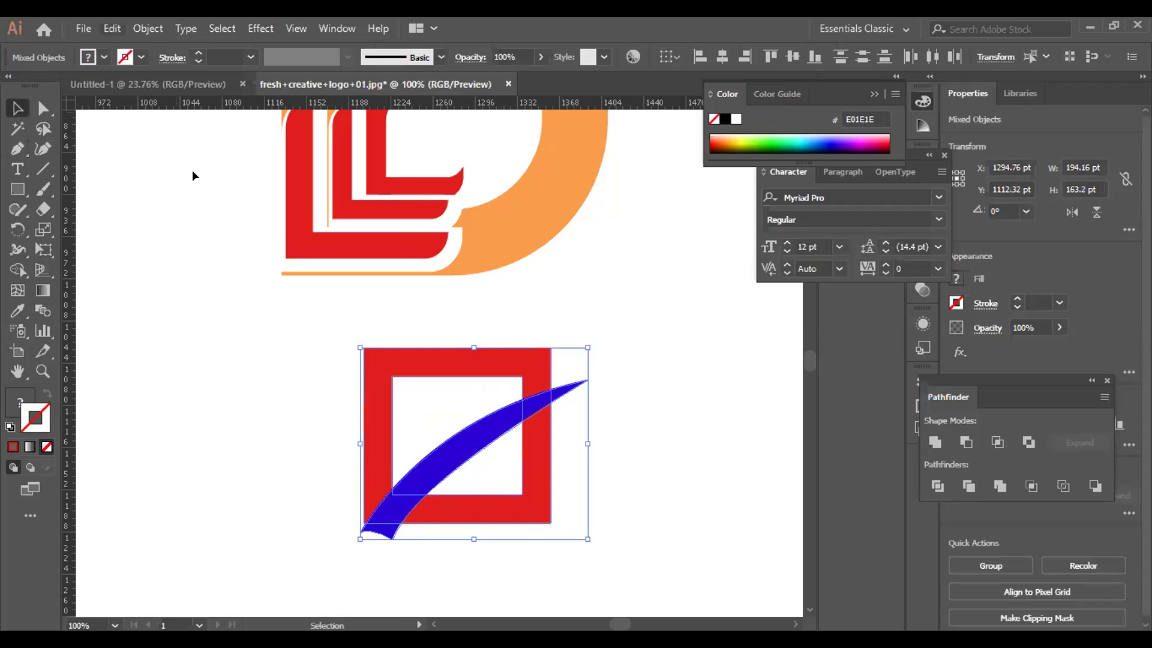
key("alt+o")
mouse_move(378, 409)
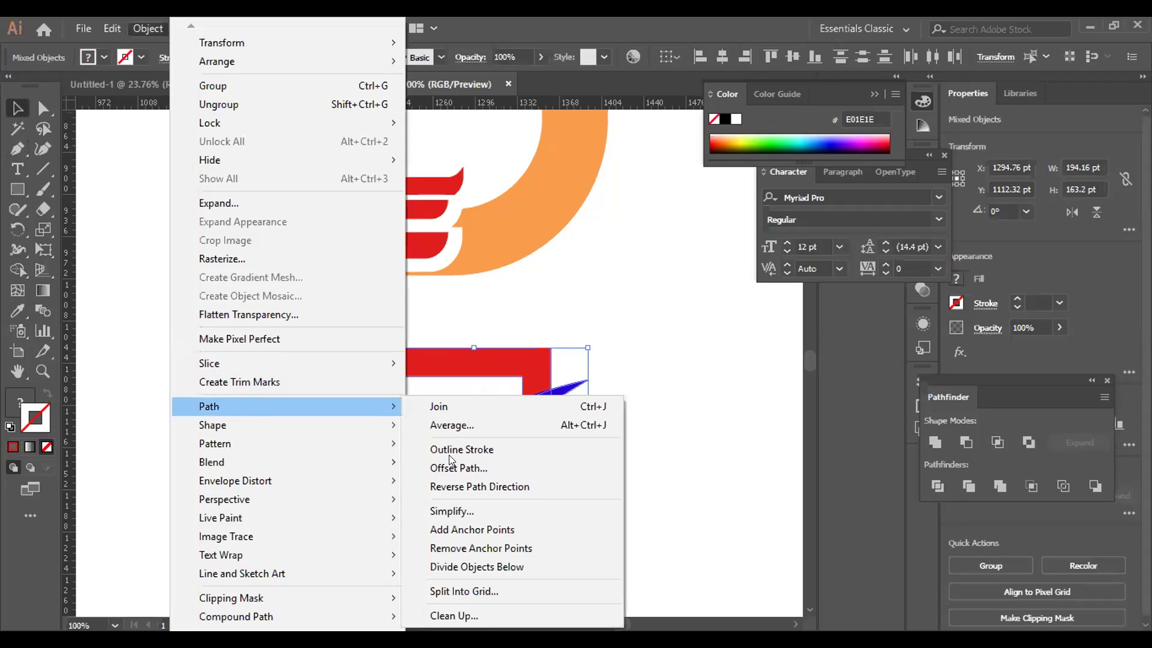
left_click(452, 465)
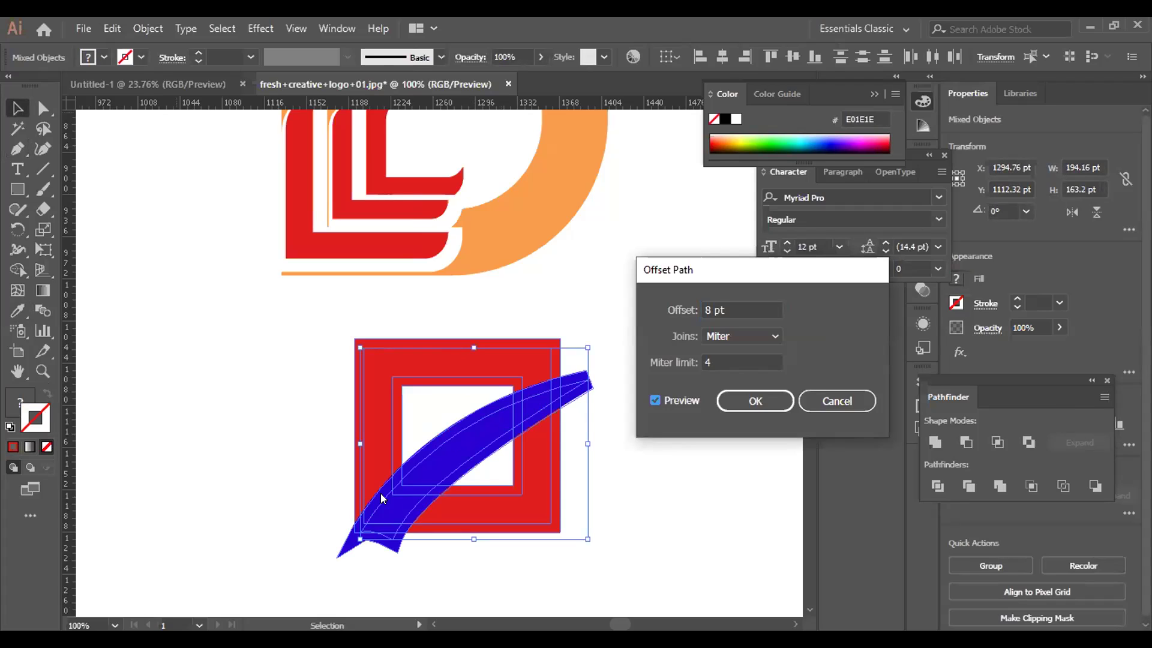
left_click(836, 402)
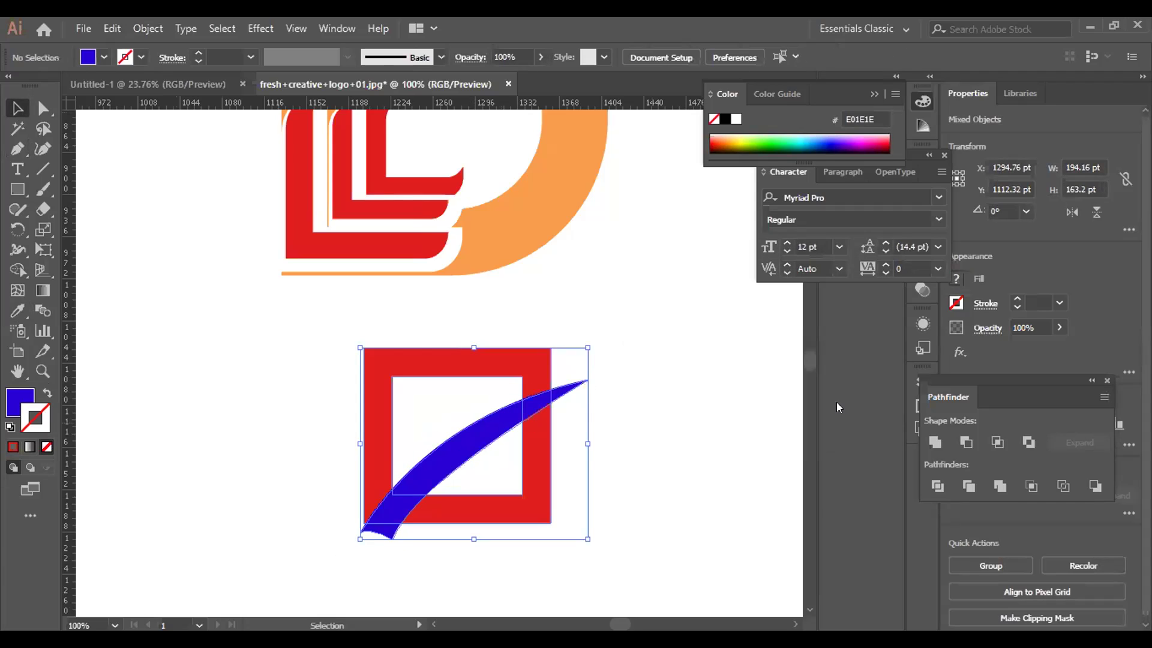
key("ctrl+z")
Offset the blue leaf's path by 8 pt with miter joins and a miter limit of 4.
key("alt+o")
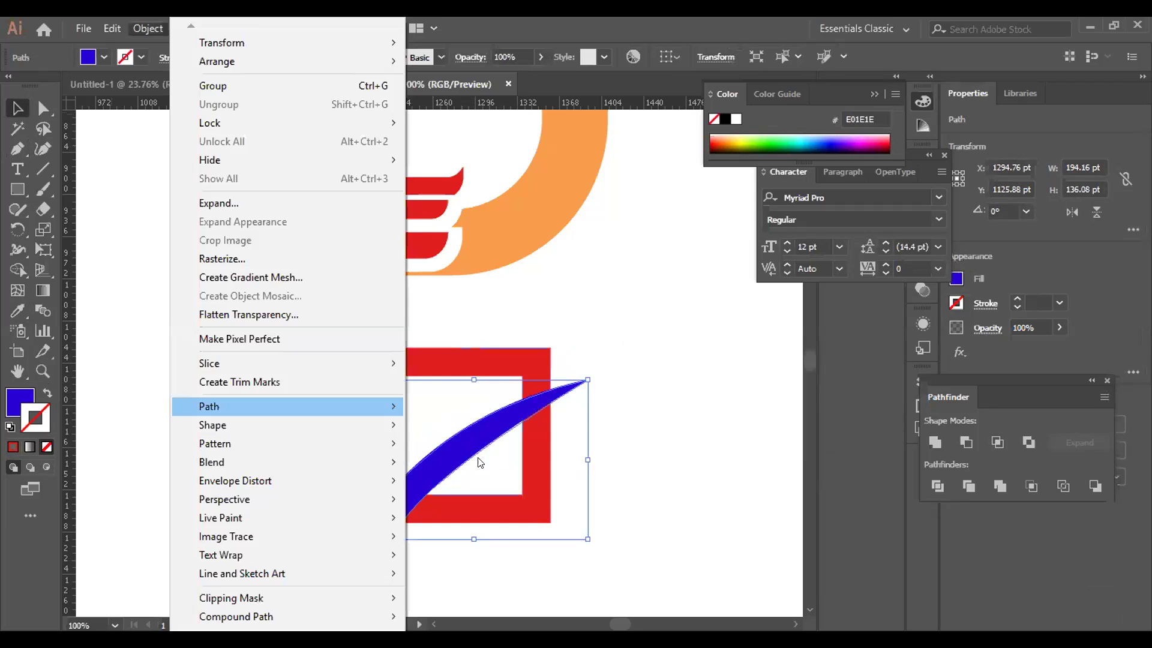
mouse_move(324, 406)
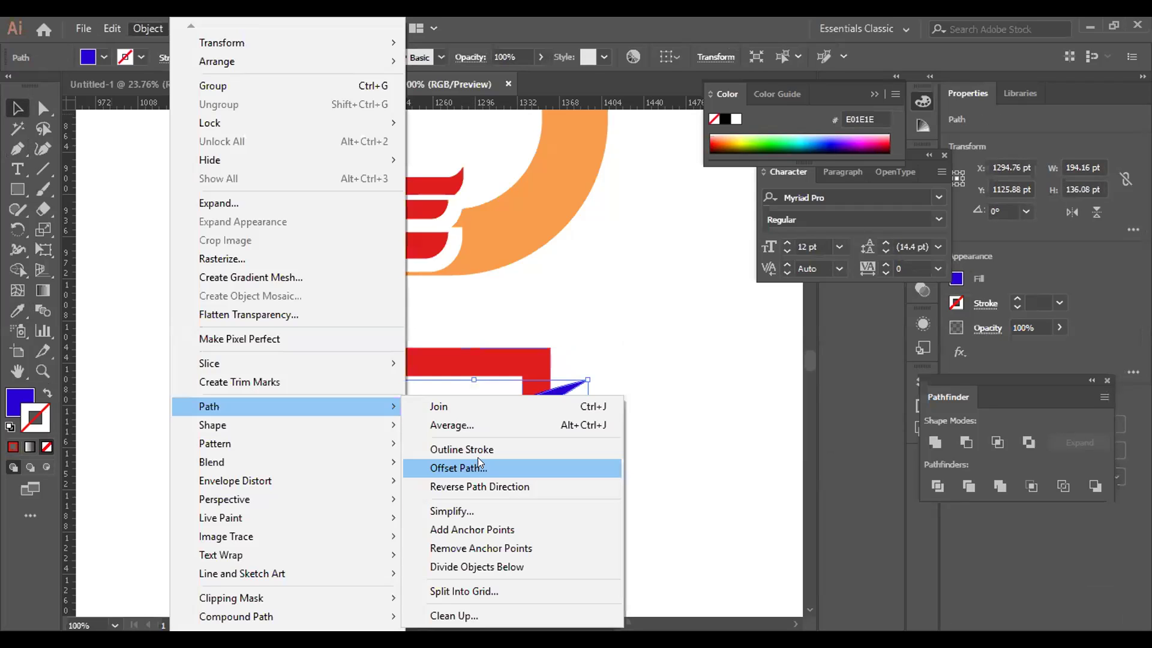
left_click(479, 467)
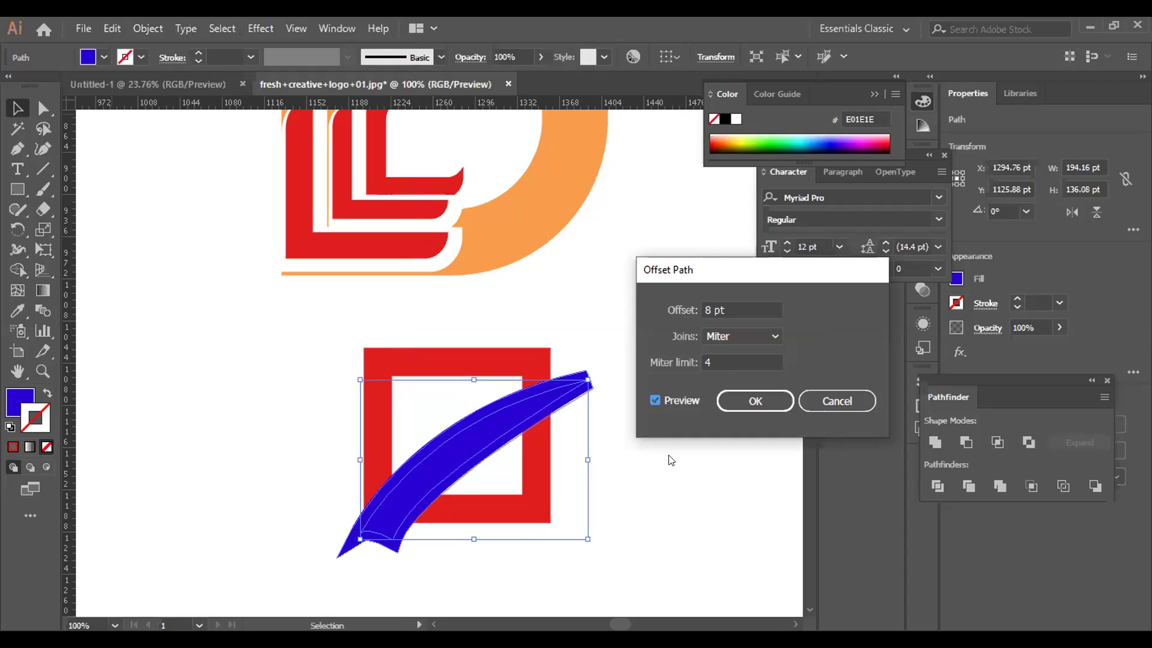
left_click(747, 407)
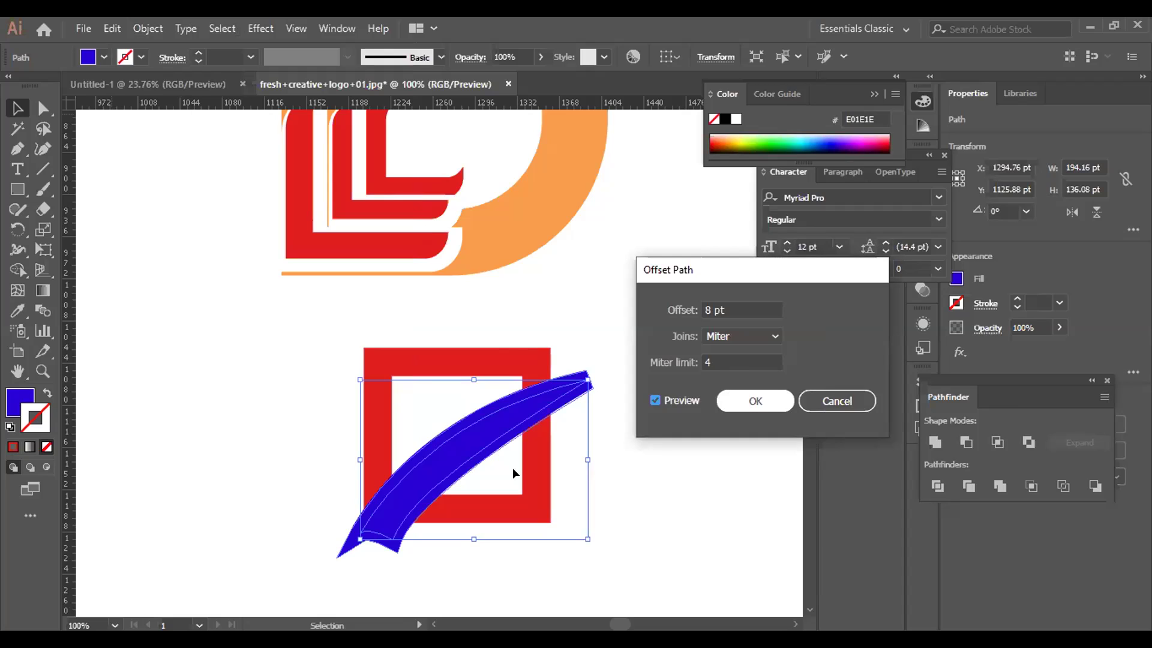
Divide the frame and both leaf shapes into separate pieces with Pathfinder, and ungroup them.
left_click(512, 467, "shift")
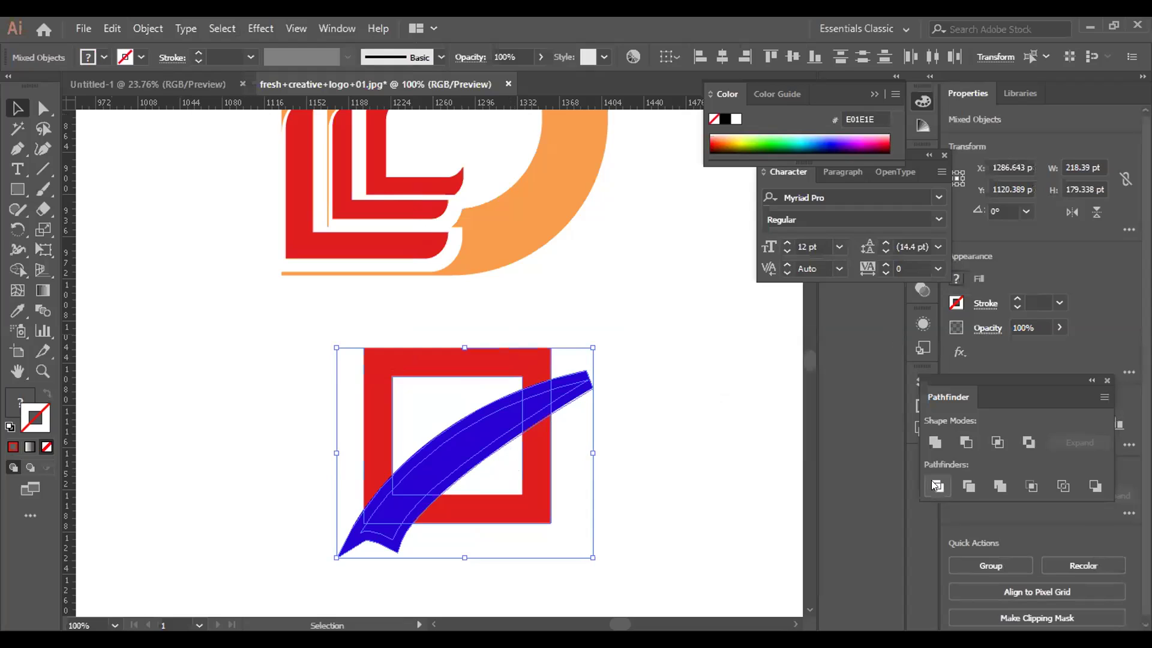
left_click(931, 480)
right_click(503, 448)
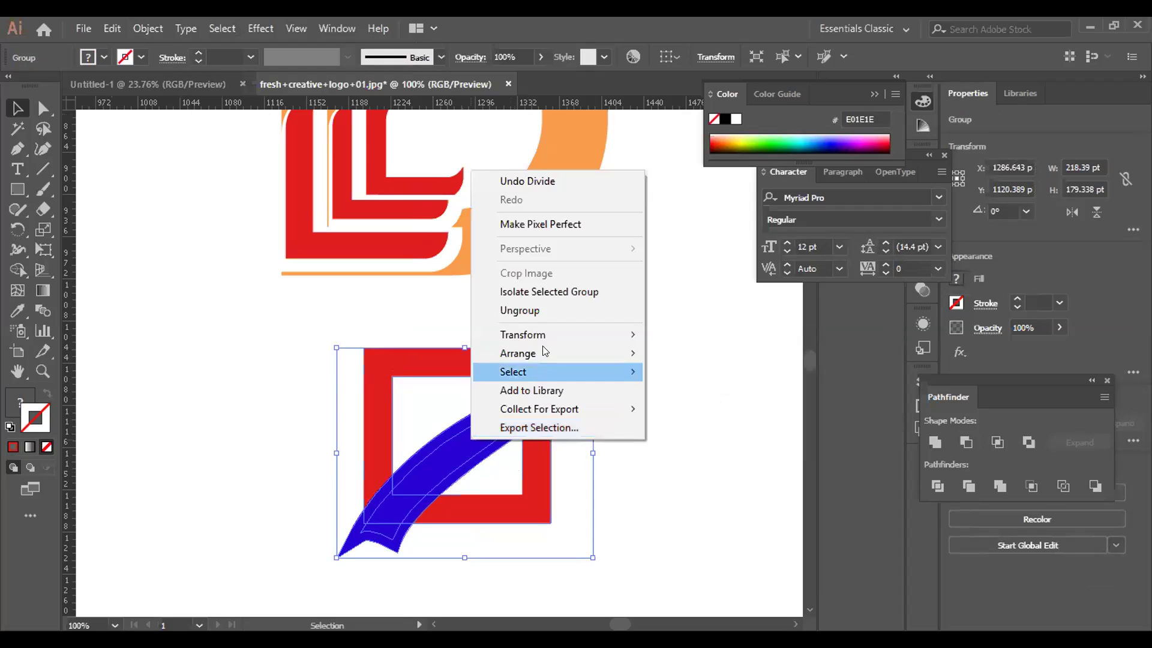
left_click(543, 310)
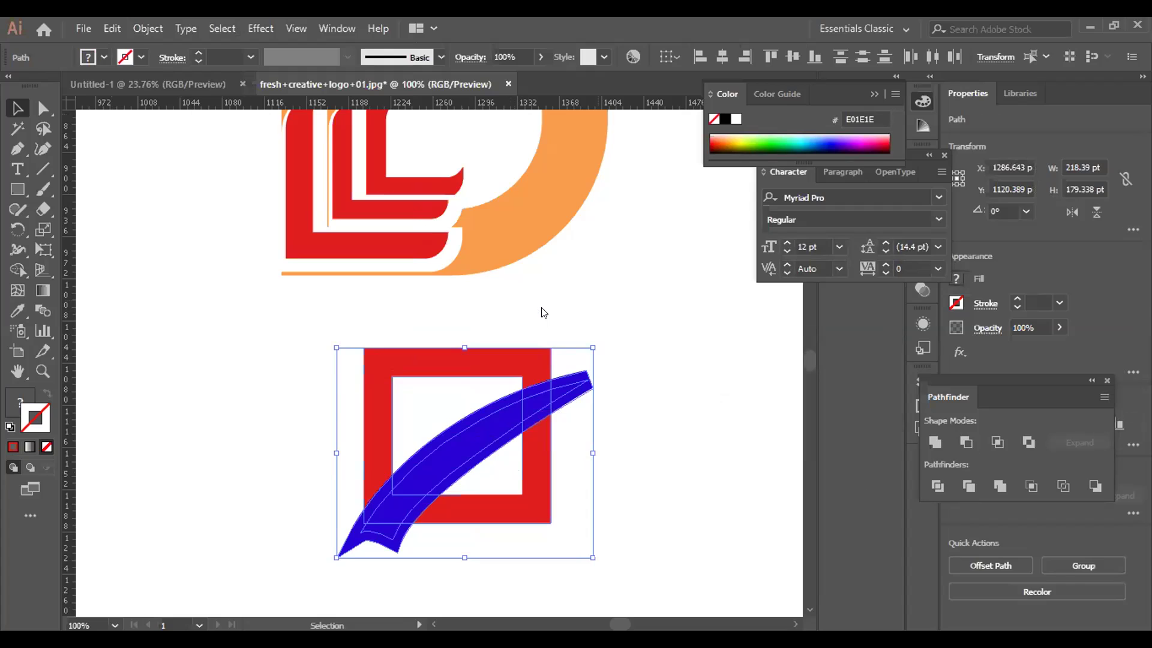
left_click(543, 312)
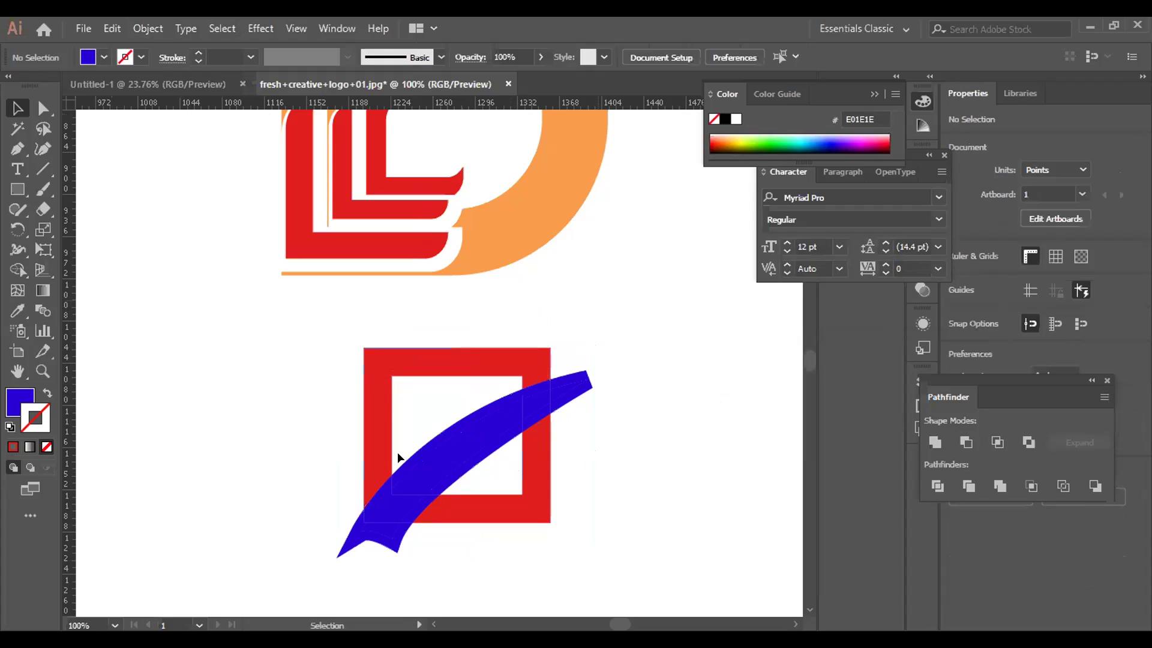
Delete the offset piece over the frame's lower-left side and the offset piece around the leaf's tail below the frame.
left_click(379, 489)
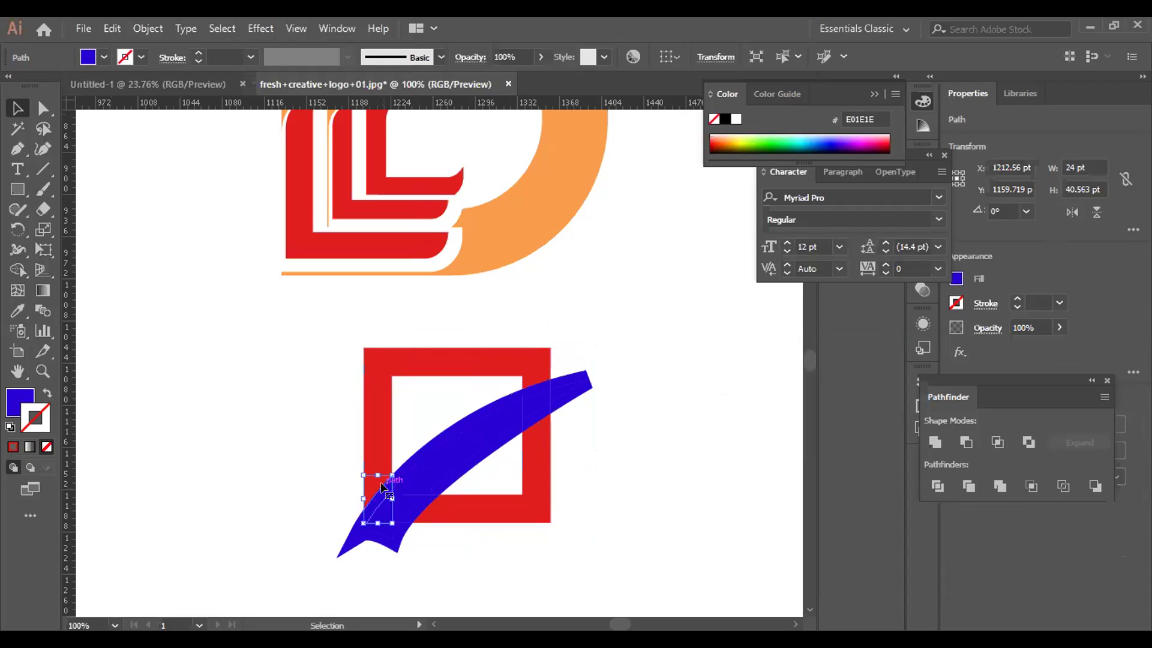
key("Delete")
left_click(357, 534)
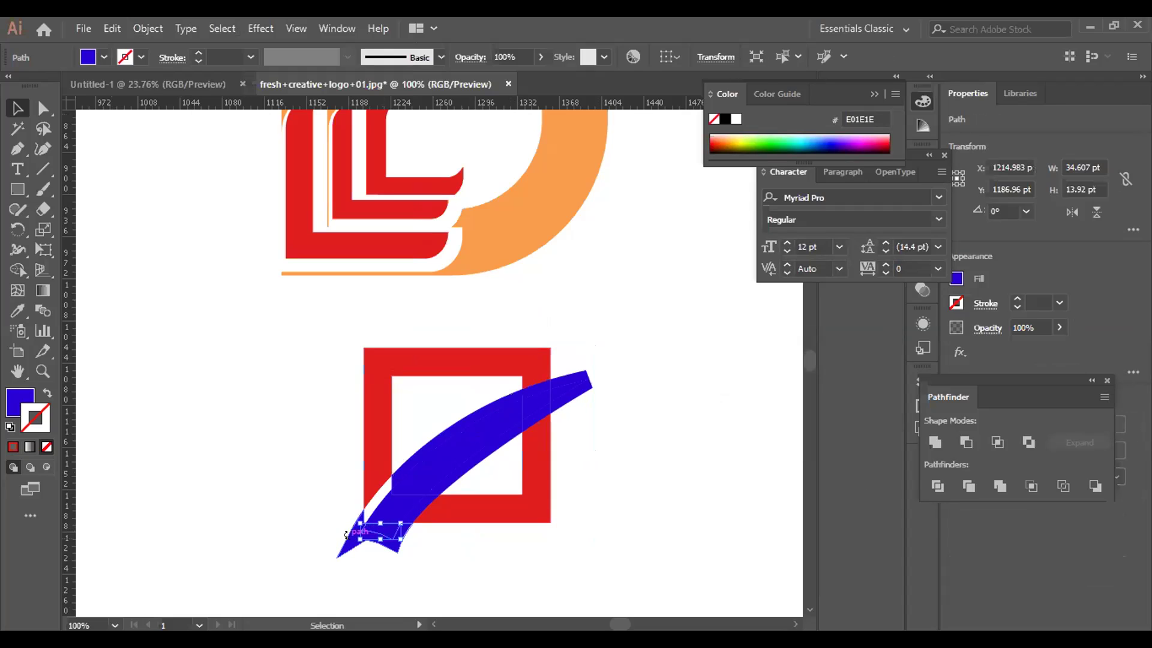
left_click(441, 564)
left_click(395, 548)
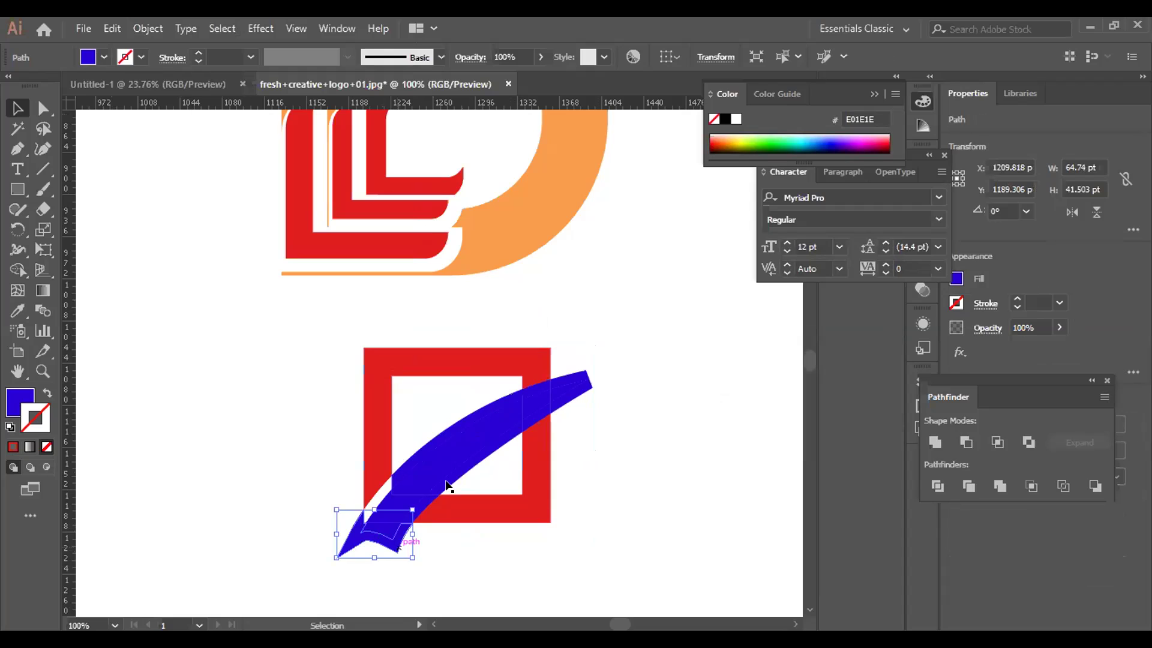
key("Delete")
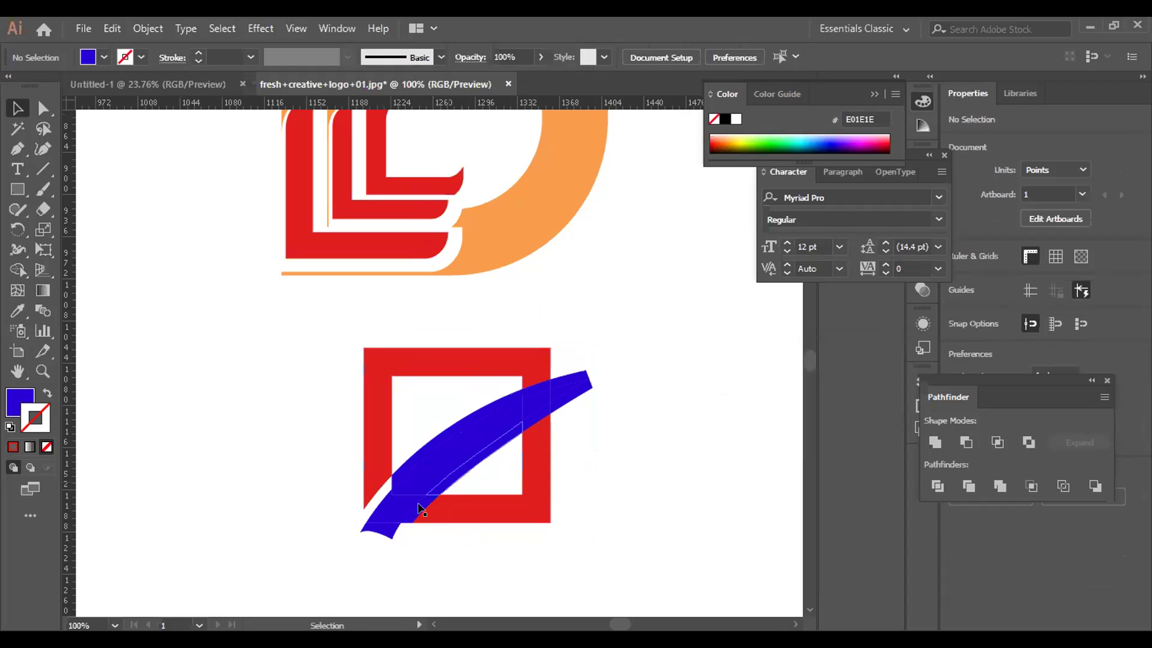
Delete the remaining offset pieces where the leaf crosses the frame's bottom and right sides.
left_click(436, 505)
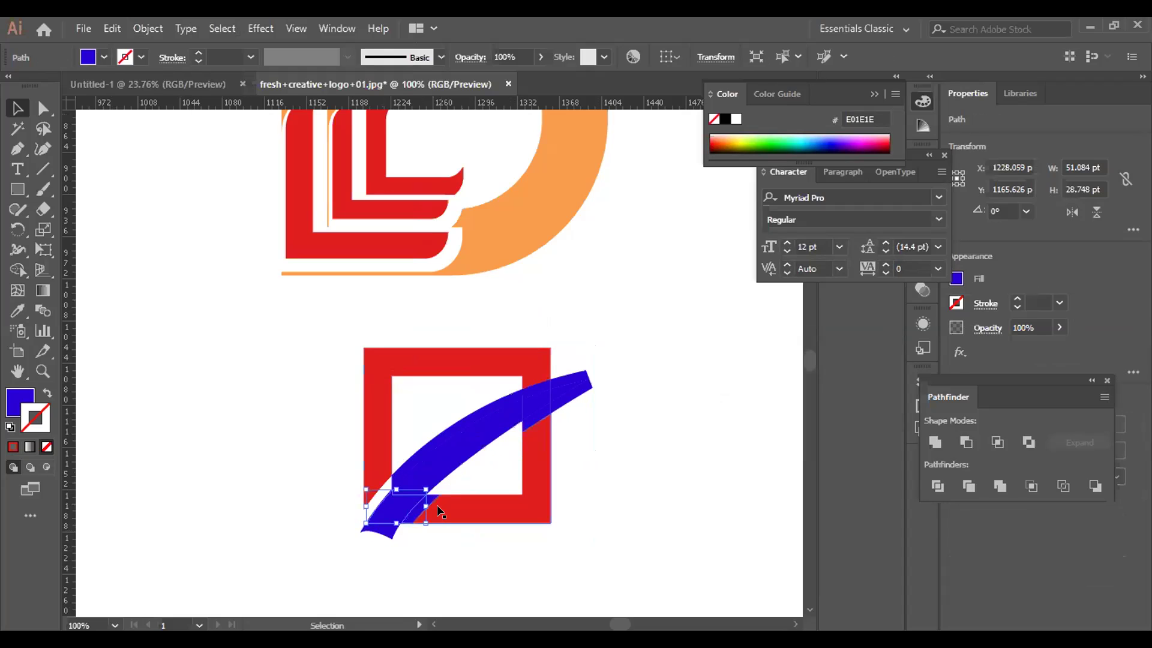
key("ctrl+shift+a")
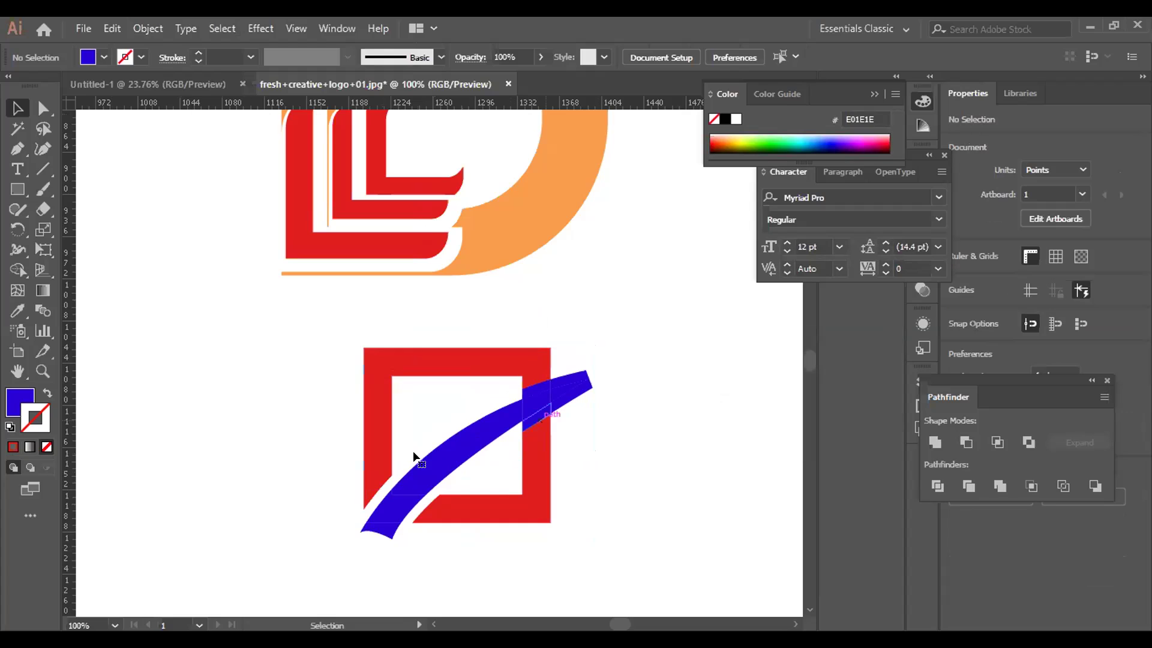
left_click(540, 415)
key("Delete")
left_click(581, 389)
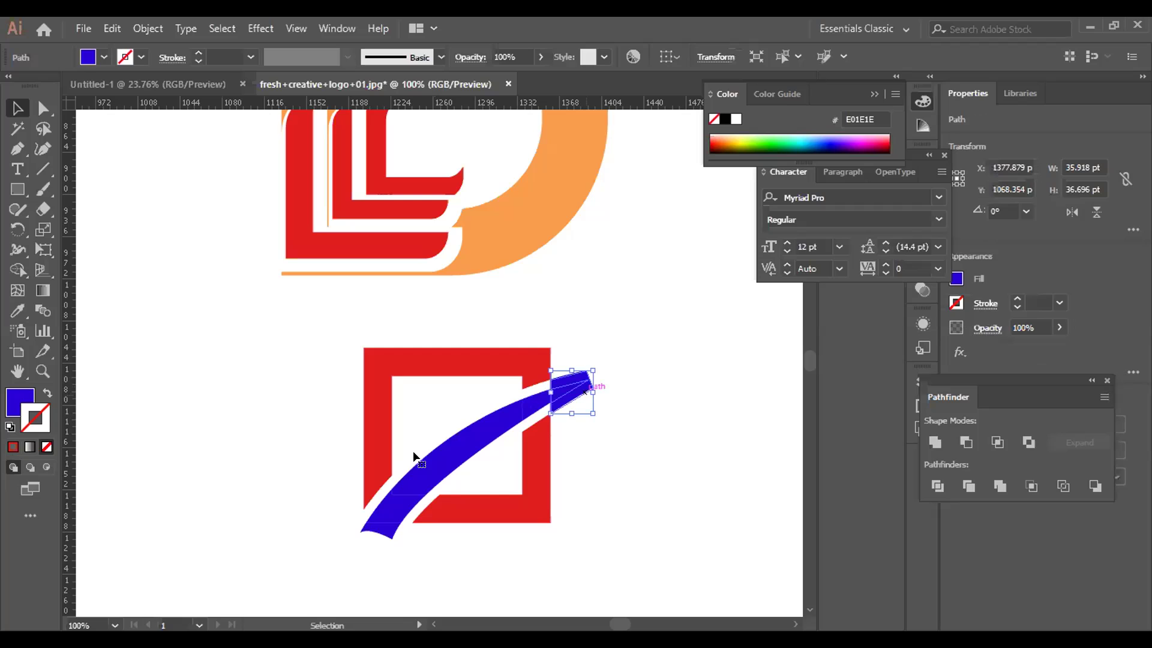
key("ctrl+shift+a")
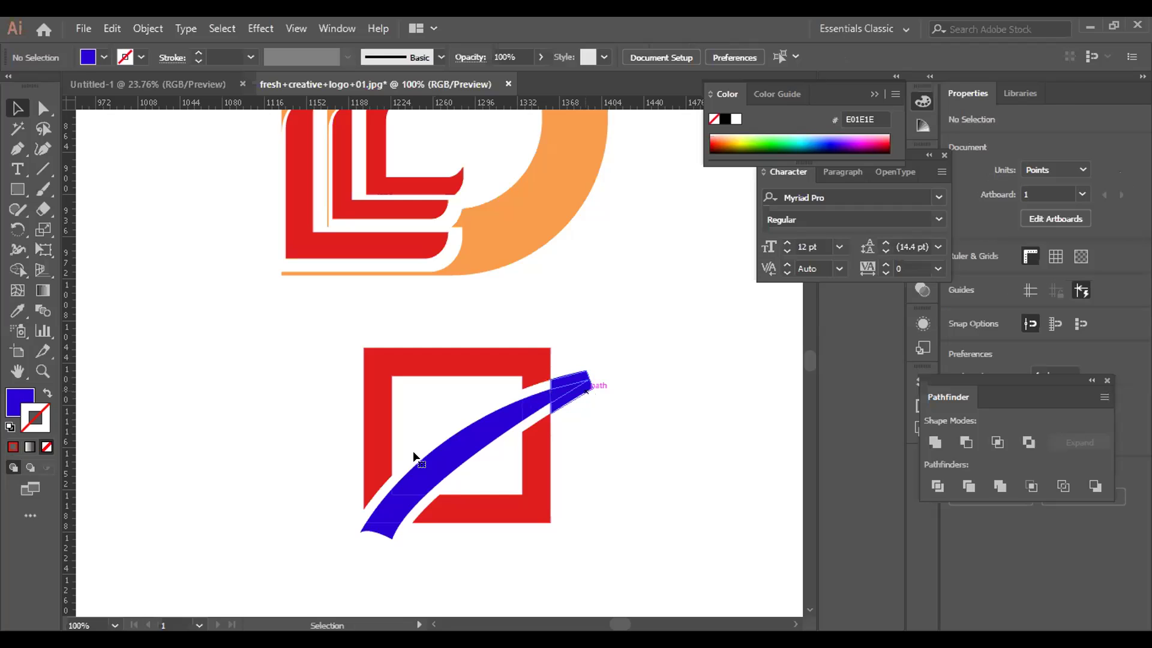
key("ctrl+z")
key("ctrl+shift+a")
left_click(573, 395)
left_click(377, 535)
Draw a blue rectangle about 45 pt wide and 66 pt high over the leaf tip, against the frame's right edge.
left_click(17, 189)
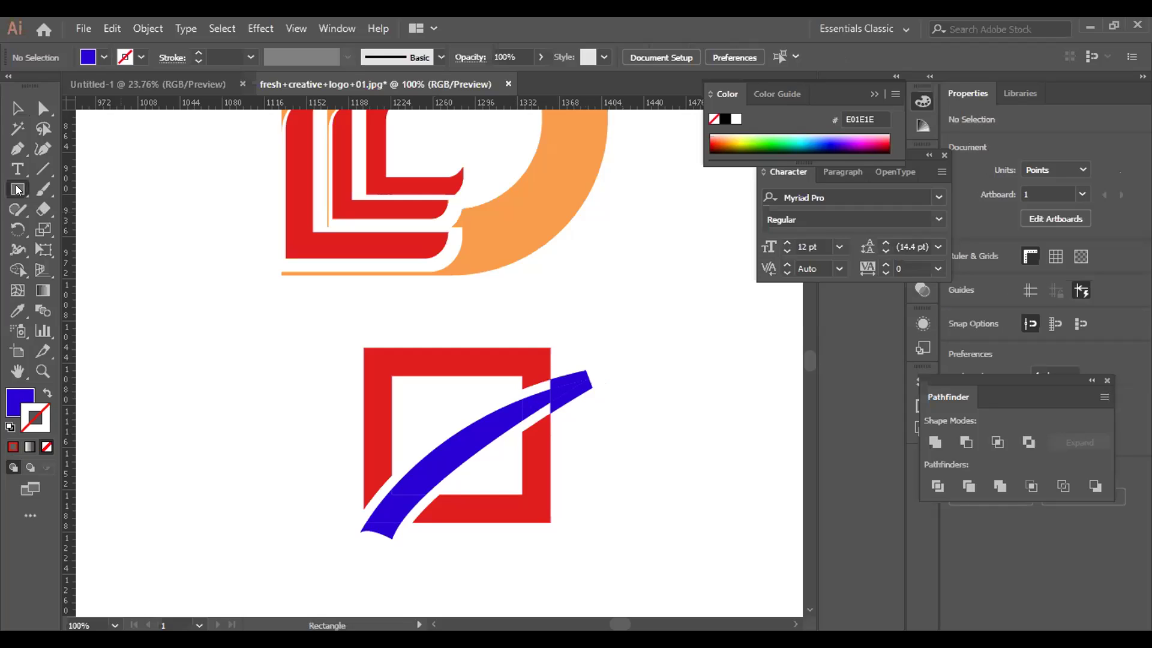
left_click_drag(555, 347, 608, 425)
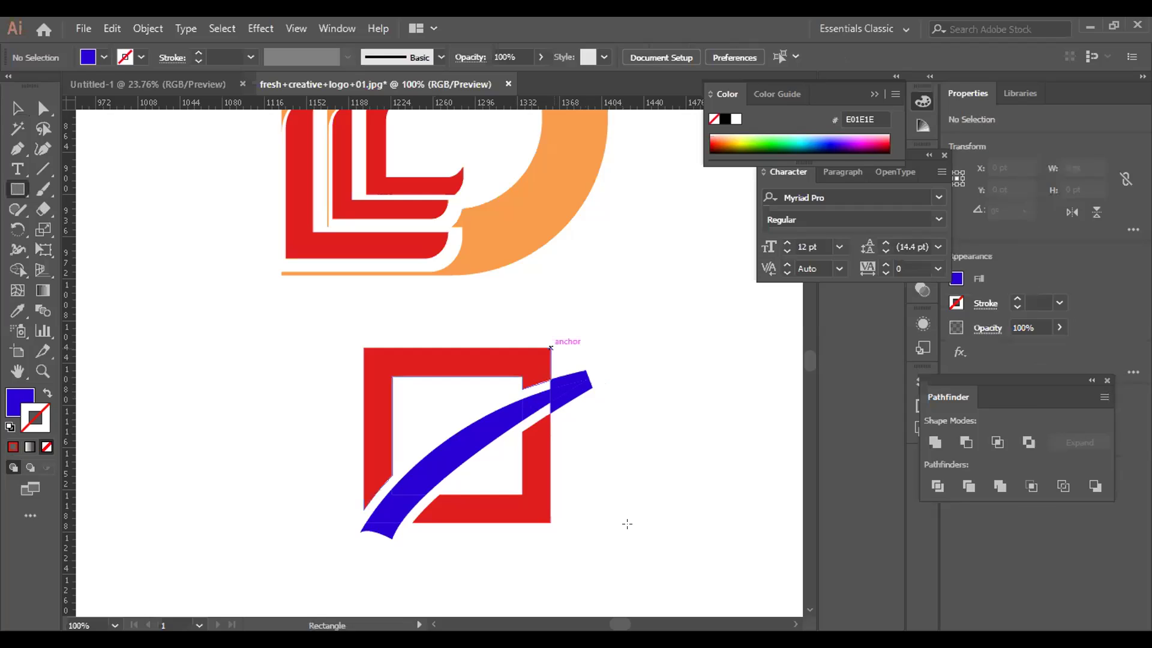
key("Left")
key("Left")
key("Left")
key("Left")
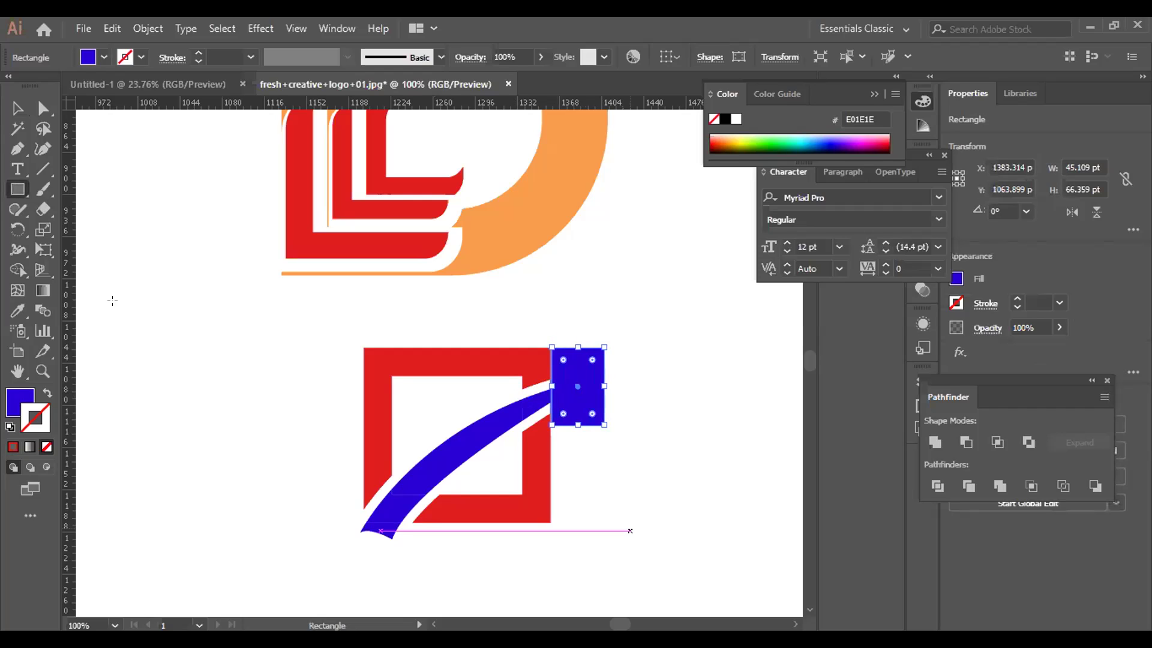
Move the blue rectangle off the leaf tip and back over it, flush with the frame's right edge.
left_click(20, 110)
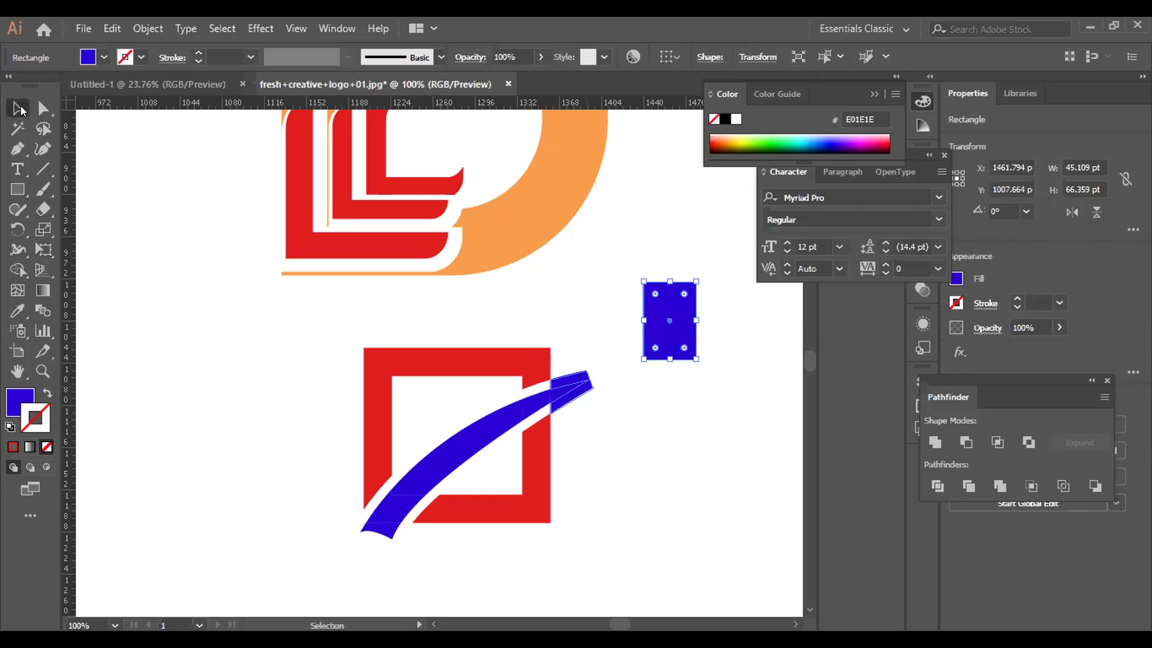
left_click(572, 389)
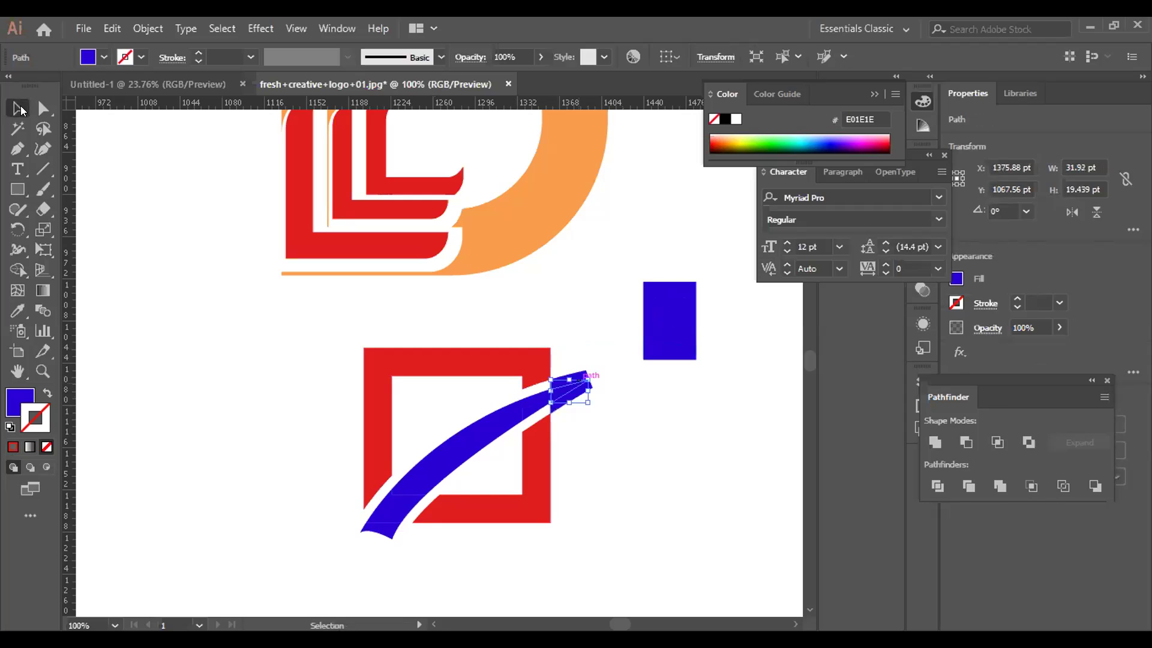
left_click(584, 379, "shift")
left_click_drag(670, 336, 578, 389)
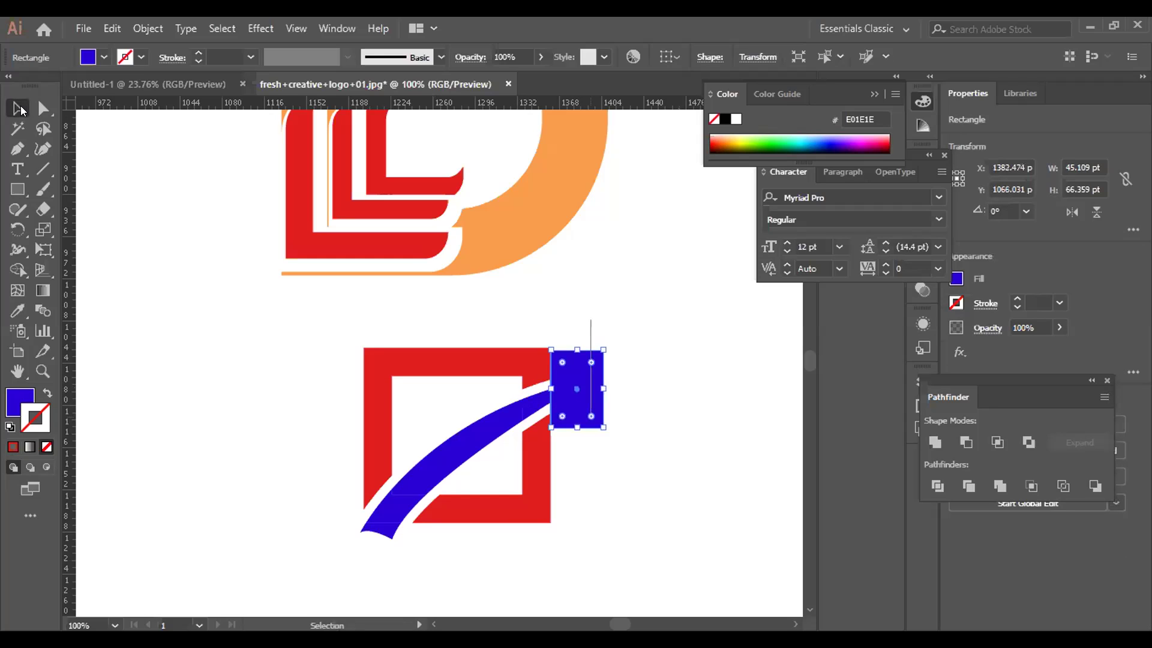
Send the blue rectangle over the leaf tip to the back of the stacking order.
key("ctrl+shift+a")
right_click(583, 121)
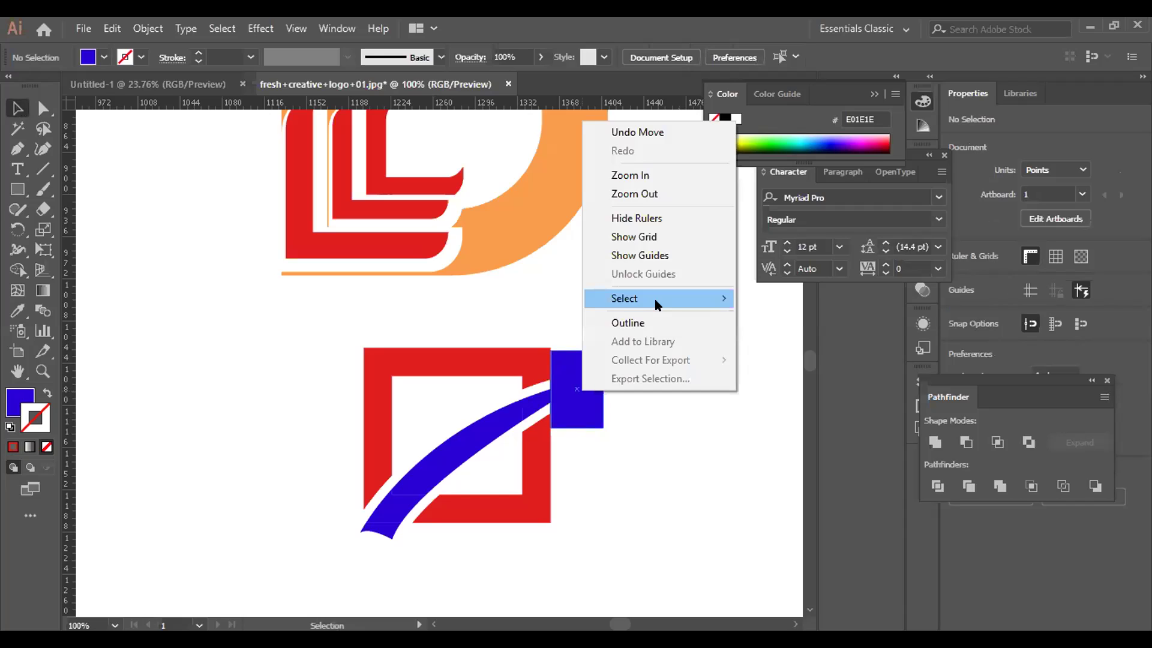
key("Escape")
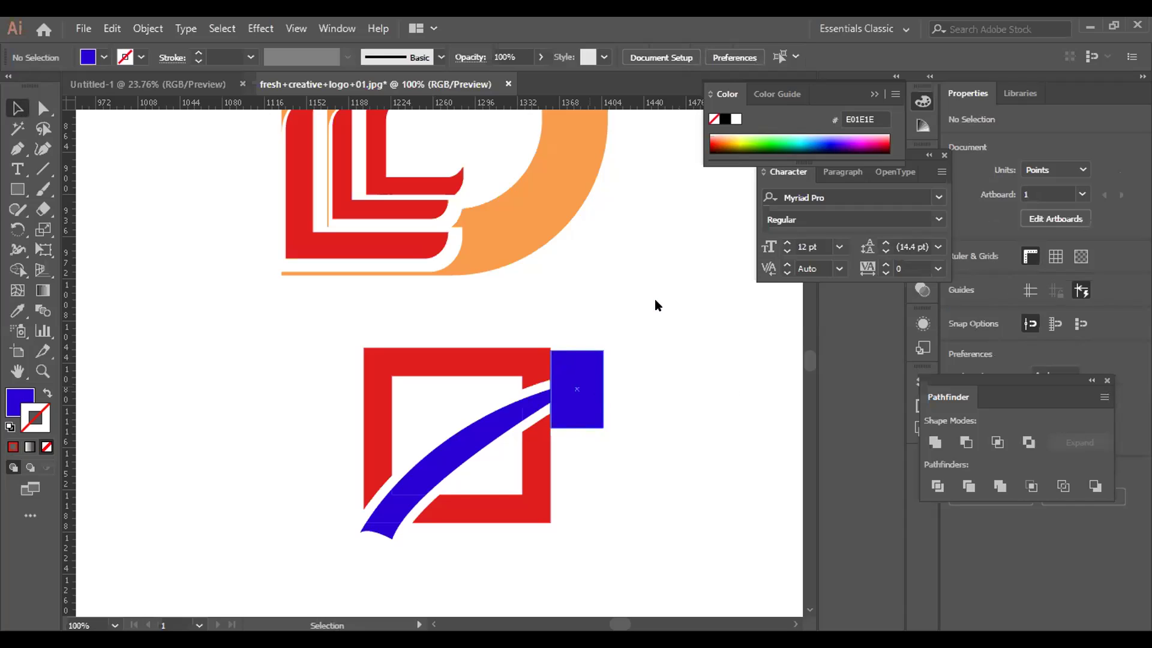
right_click(590, 387)
mouse_move(722, 319)
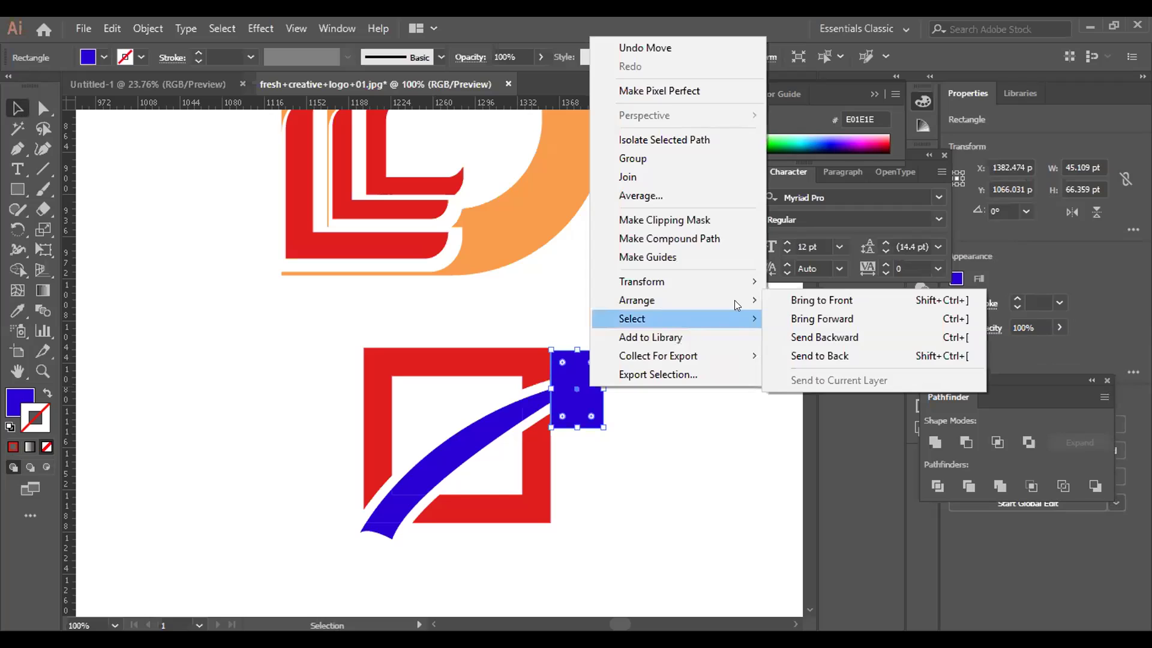
mouse_move(732, 291)
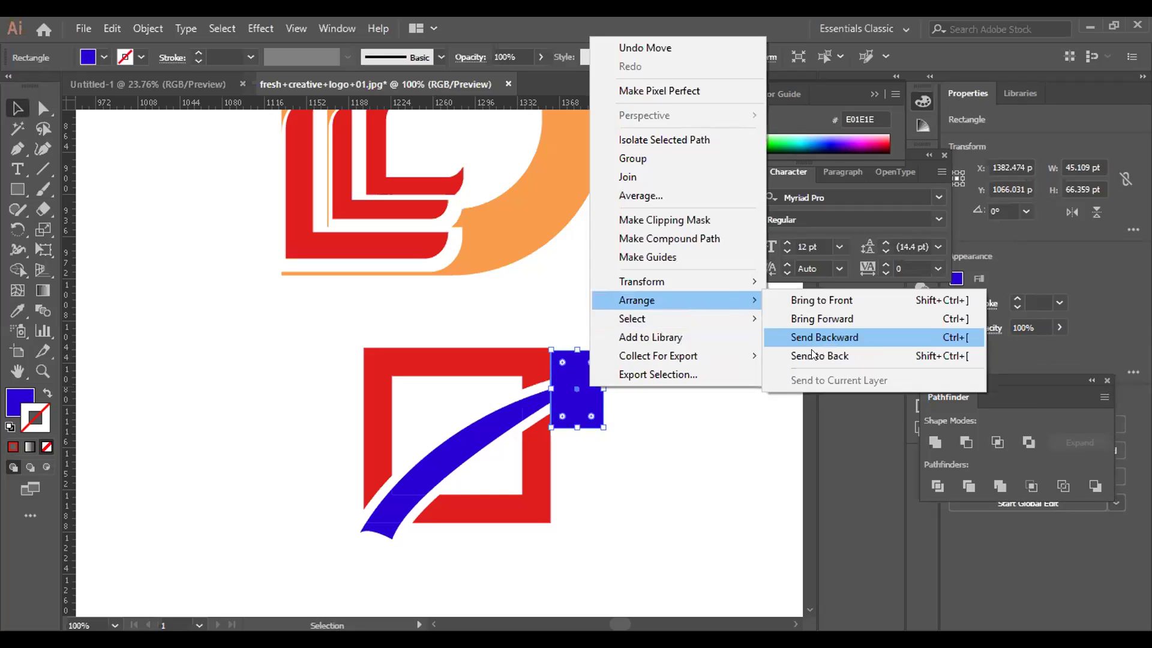
left_click(813, 355)
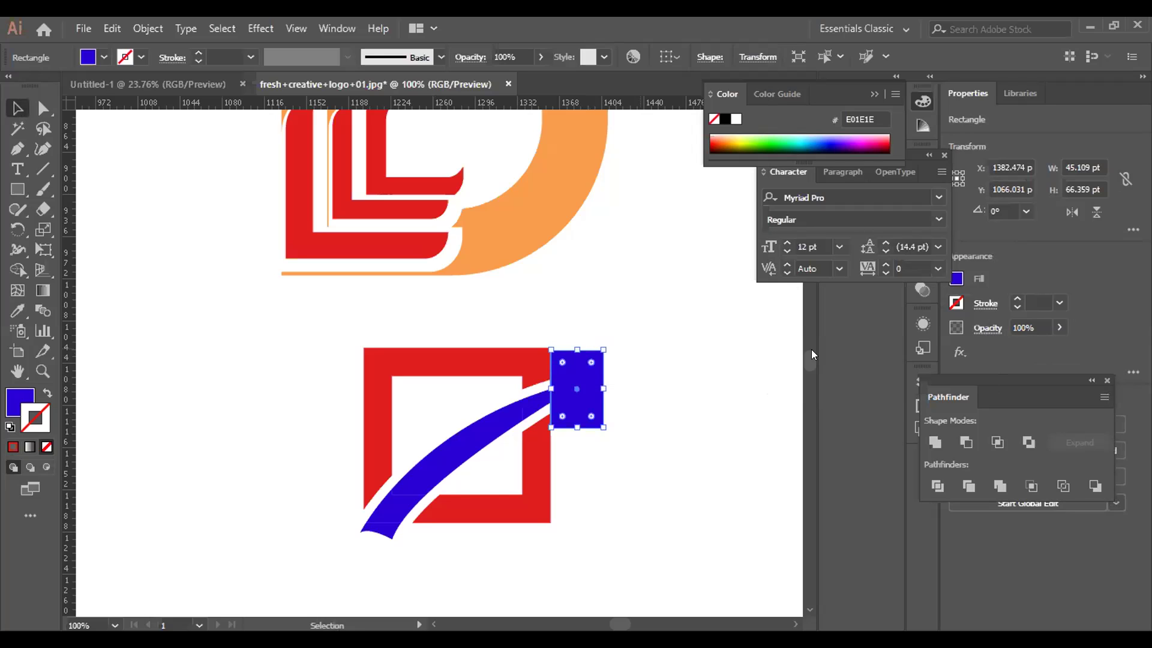
Divide the blue rectangle and the leaf-tip pieces it overlaps with Pathfinder, and ungroup the result.
key("ctrl+shift+a")
key("ctrl+z")
key("ctrl+z")
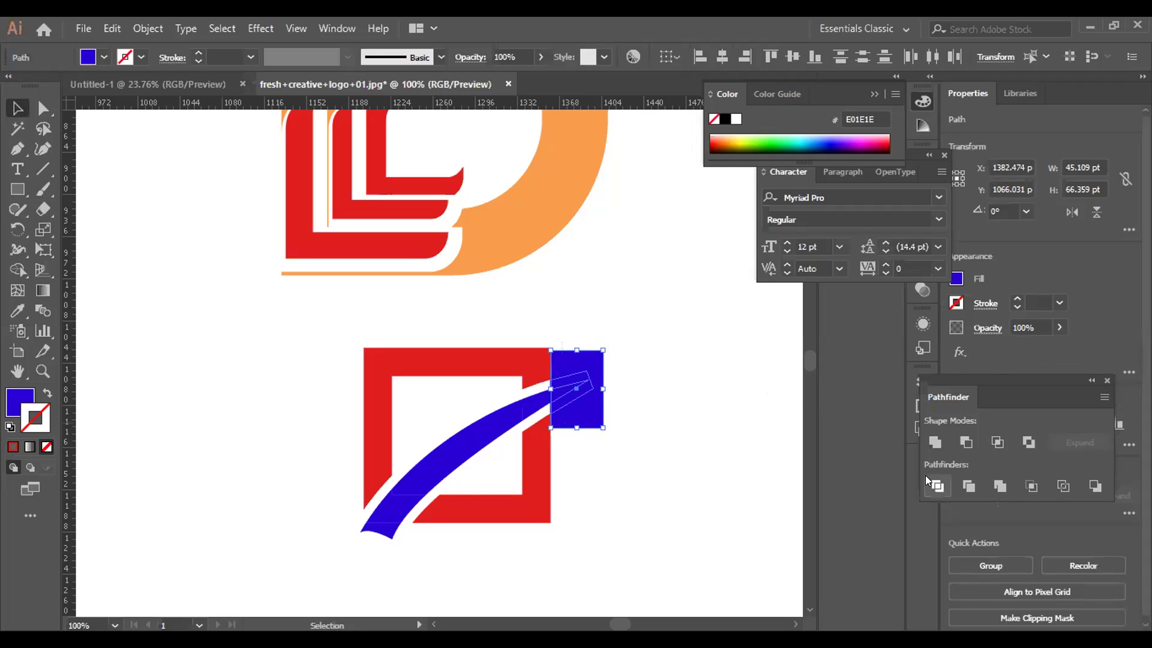
left_click(926, 477)
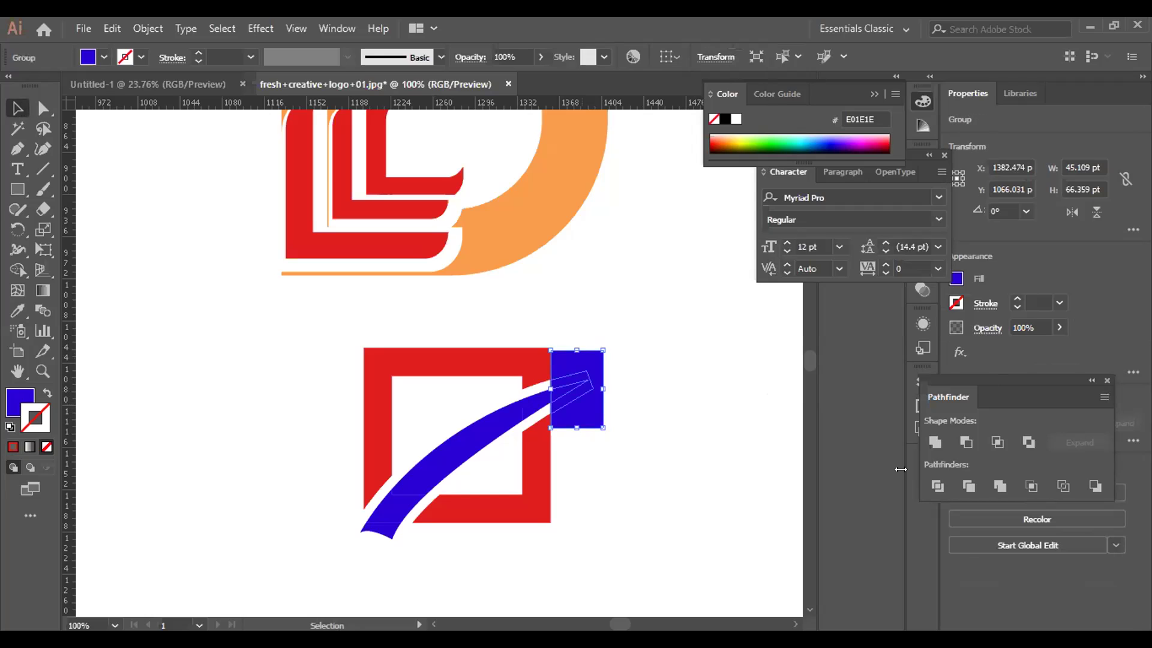
right_click(604, 138)
left_click(646, 276)
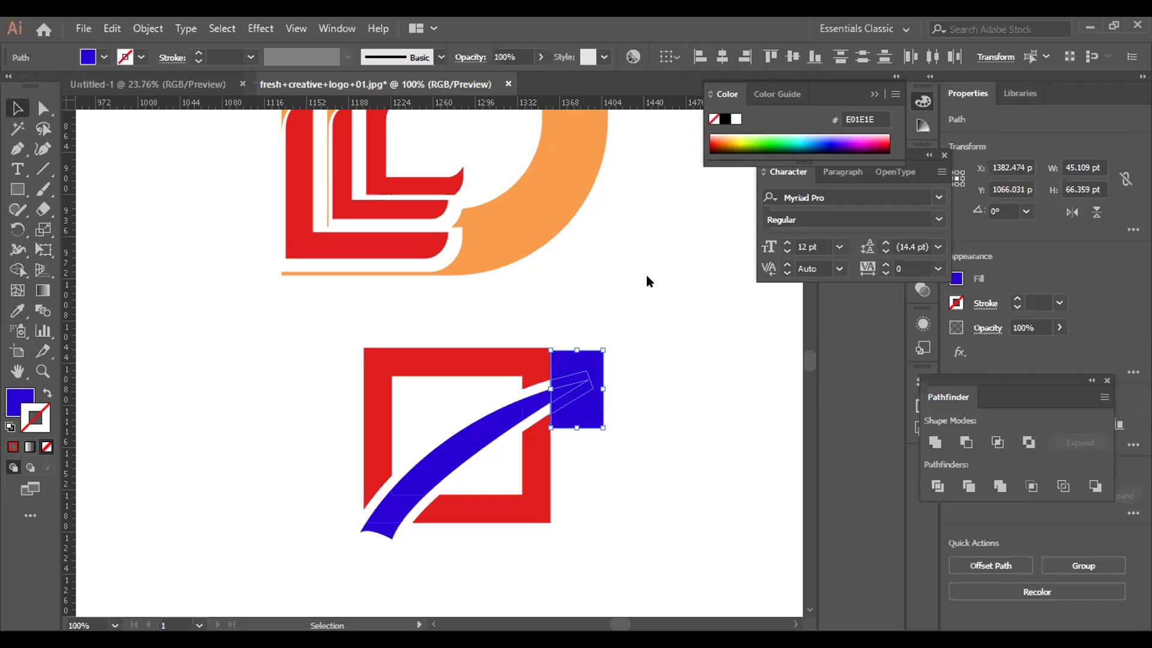
Delete the rectangle pieces surrounding the leaf tip outside the frame's right edge.
left_click(646, 275)
left_click(646, 274)
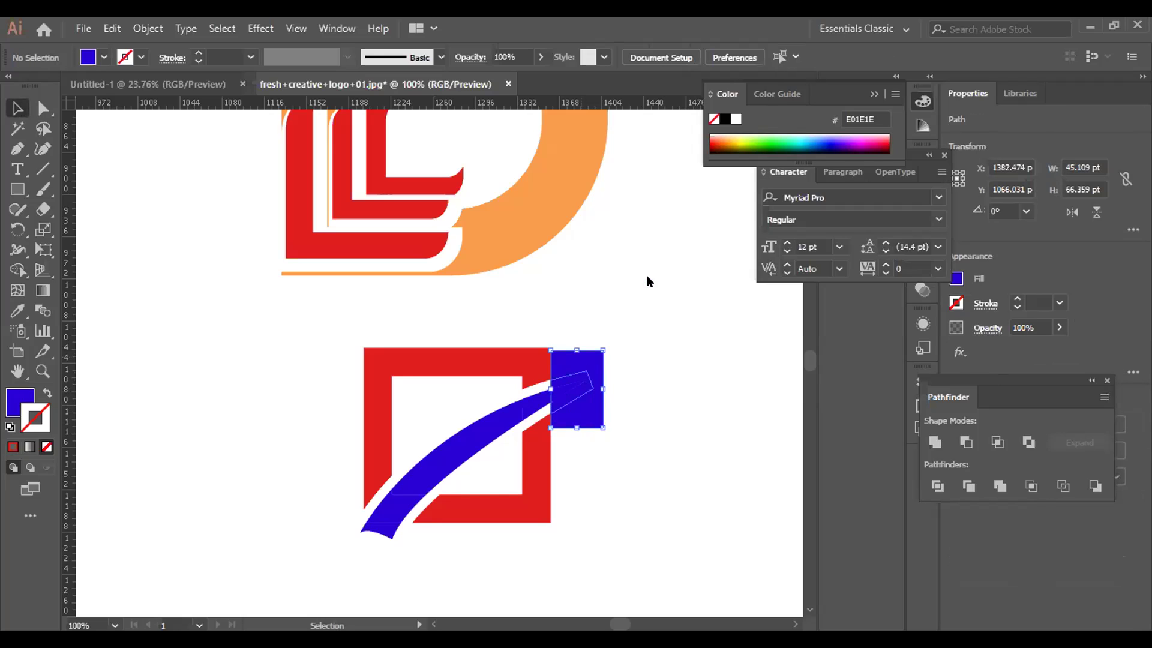
key("Delete")
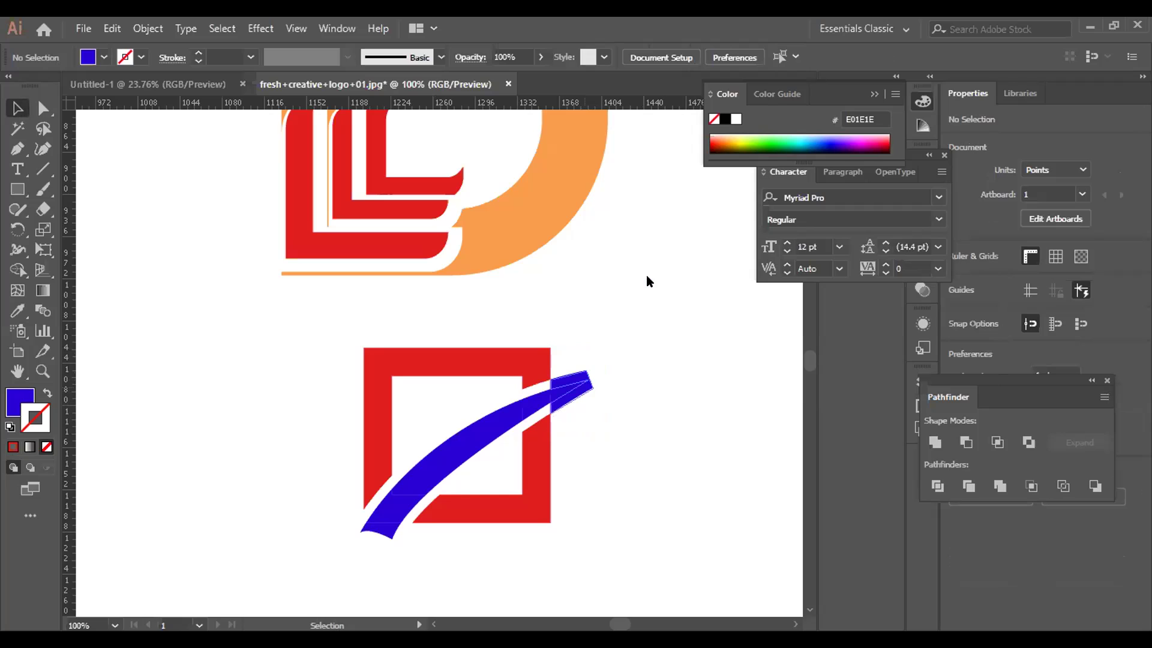
Delete the leaf-tip pieces that extend beyond the frame's right edge.
right_click(585, 387)
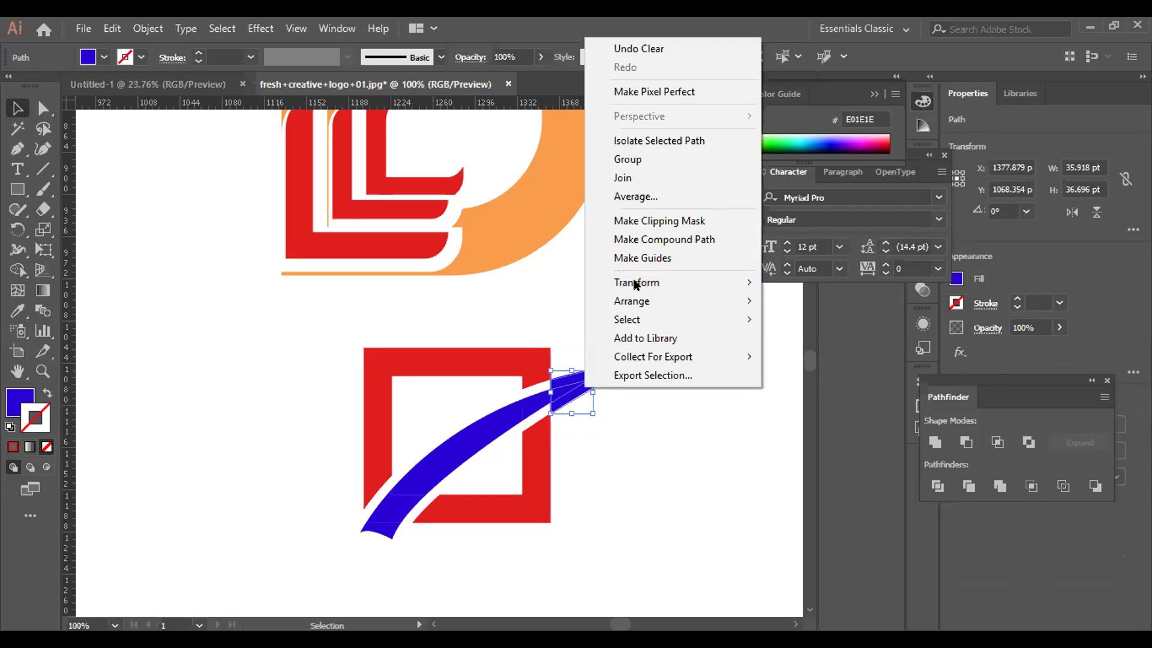
key("Escape")
left_click(635, 284)
key("ctrl+z")
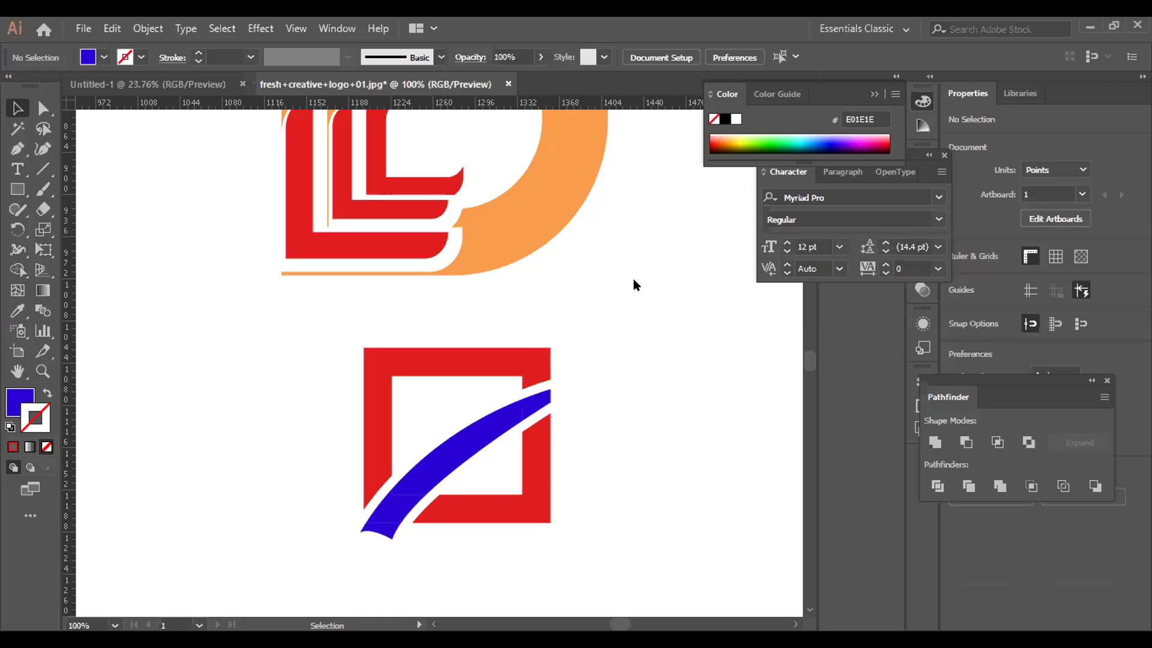
key("ctrl+z")
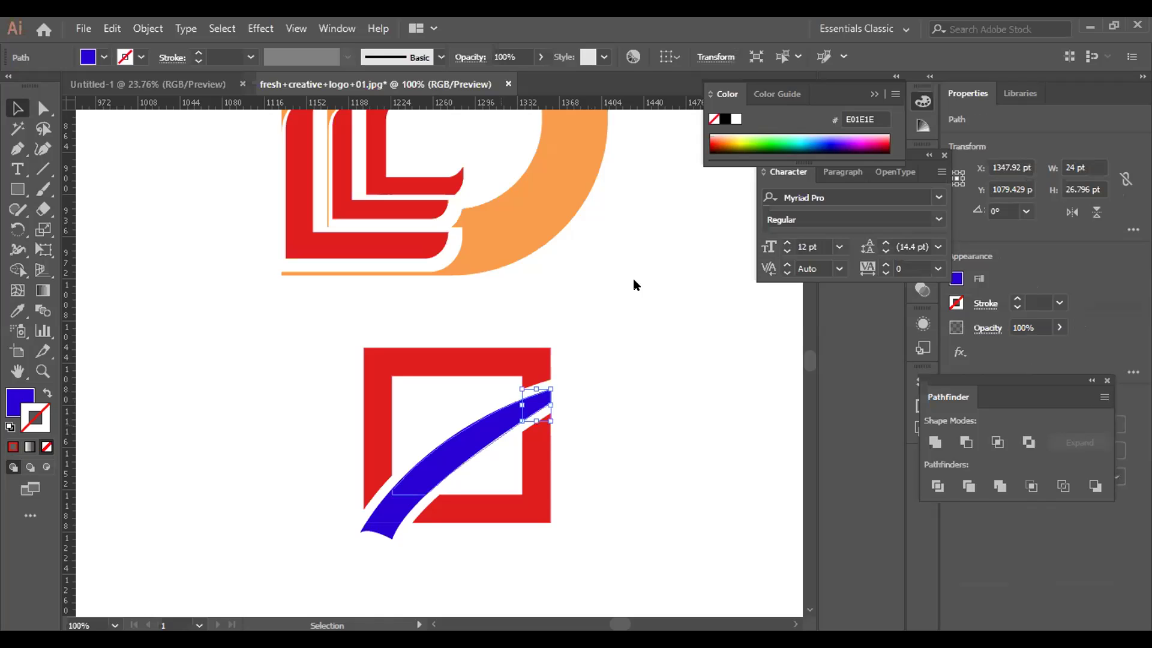
Try to merge the leaf's middle segment with its tail end using Shape Builder.
left_click(400, 499)
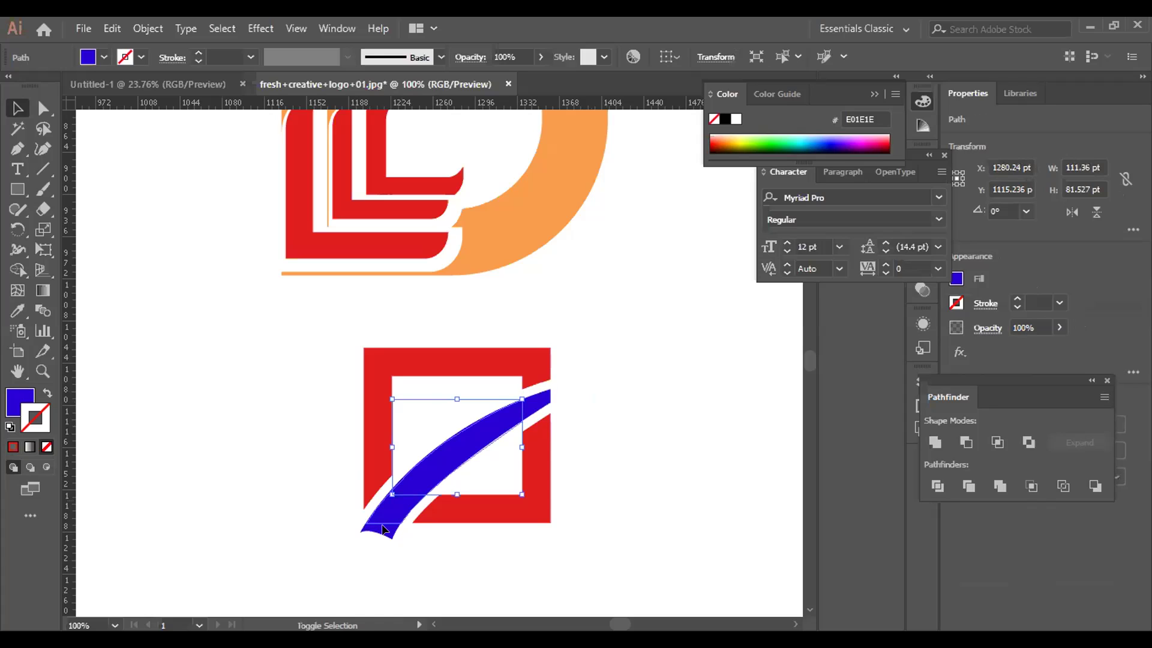
left_click(9, 269)
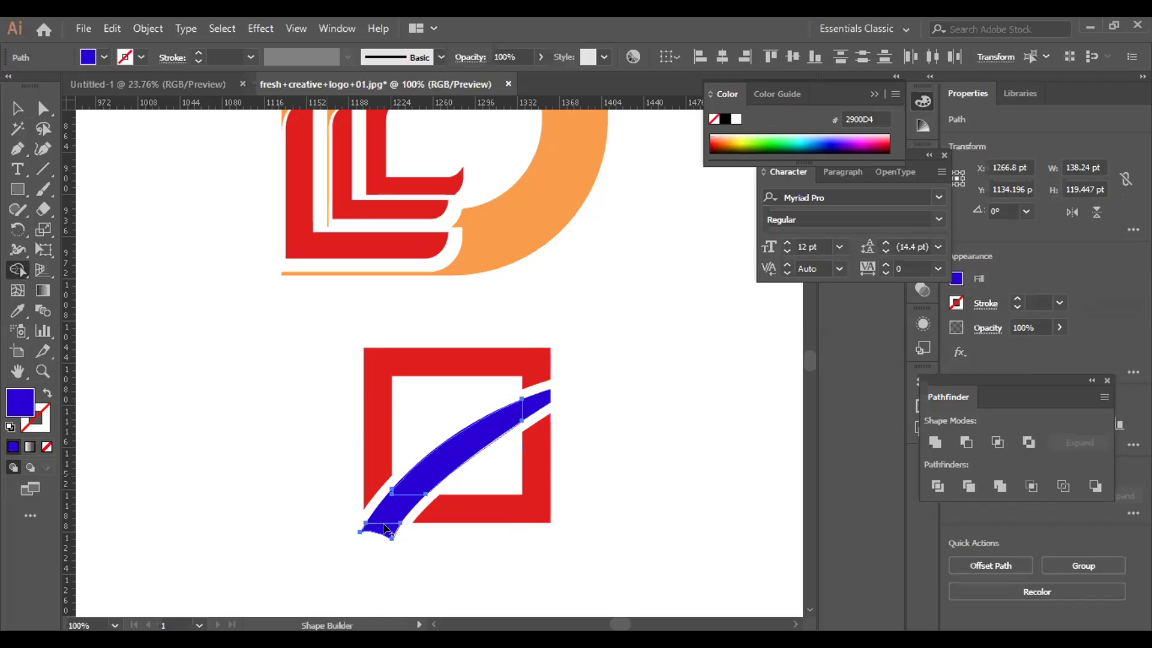
left_click_drag(385, 526, 385, 526)
left_click(18, 110)
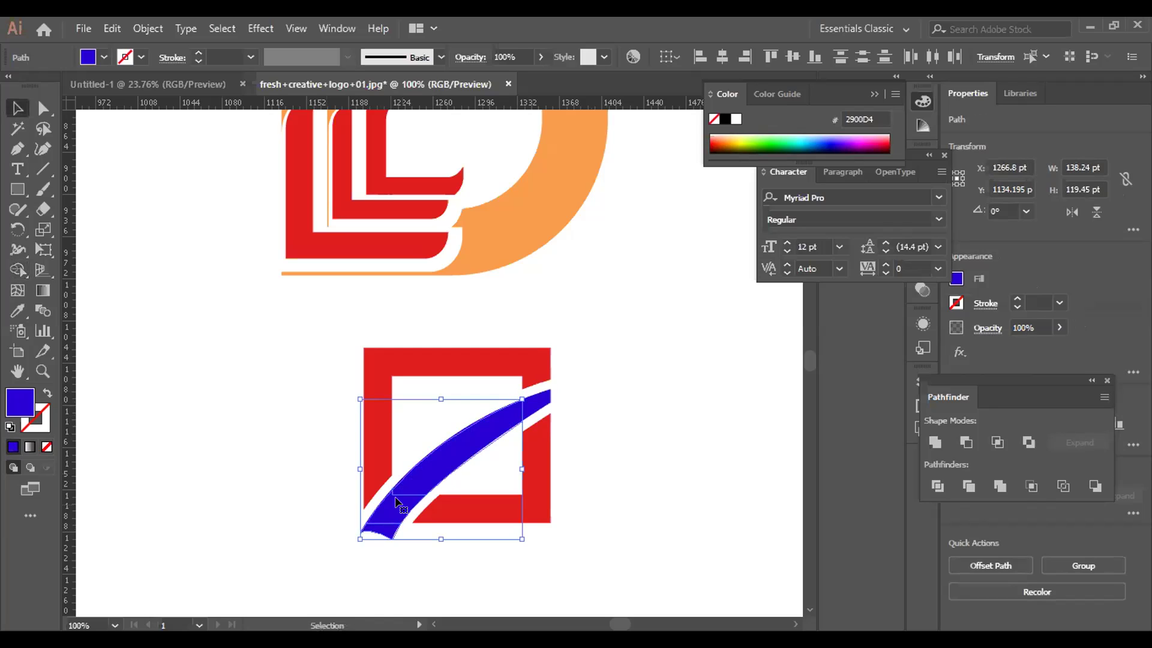
Merge the leaf's tail end with the segment crossing the frame's lower-left corner using Shape Builder.
left_click(400, 505)
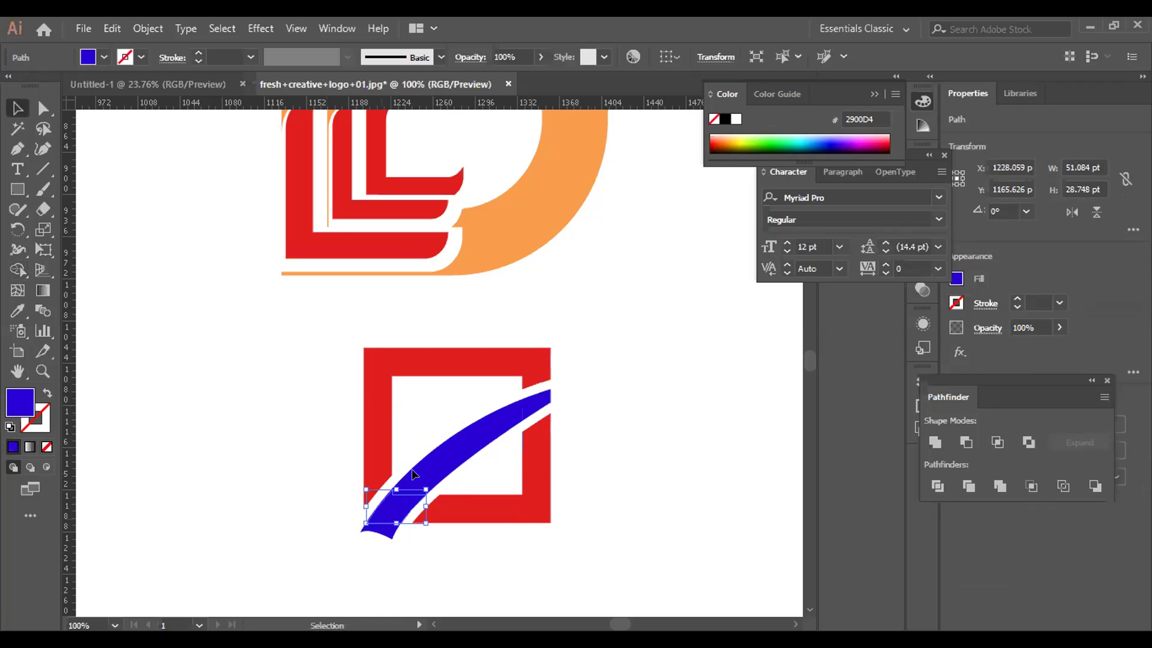
key("ctrl+a")
left_click(370, 553)
left_click_drag(374, 558, 405, 494)
left_click(19, 270)
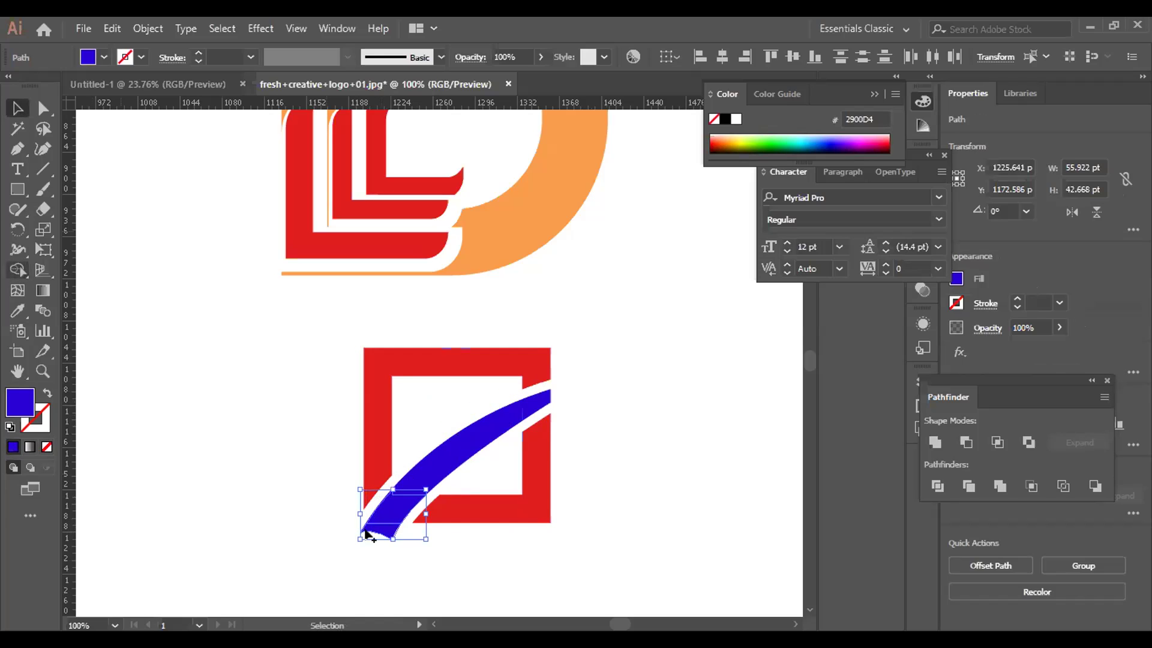
key("shift+m")
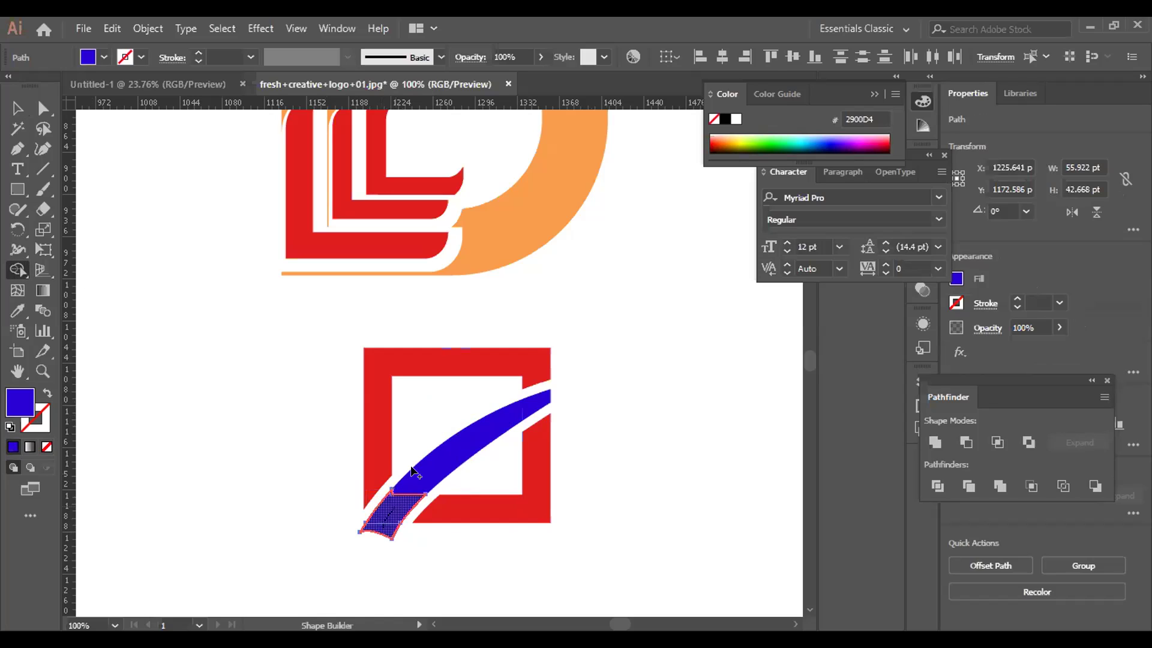
left_click(19, 110)
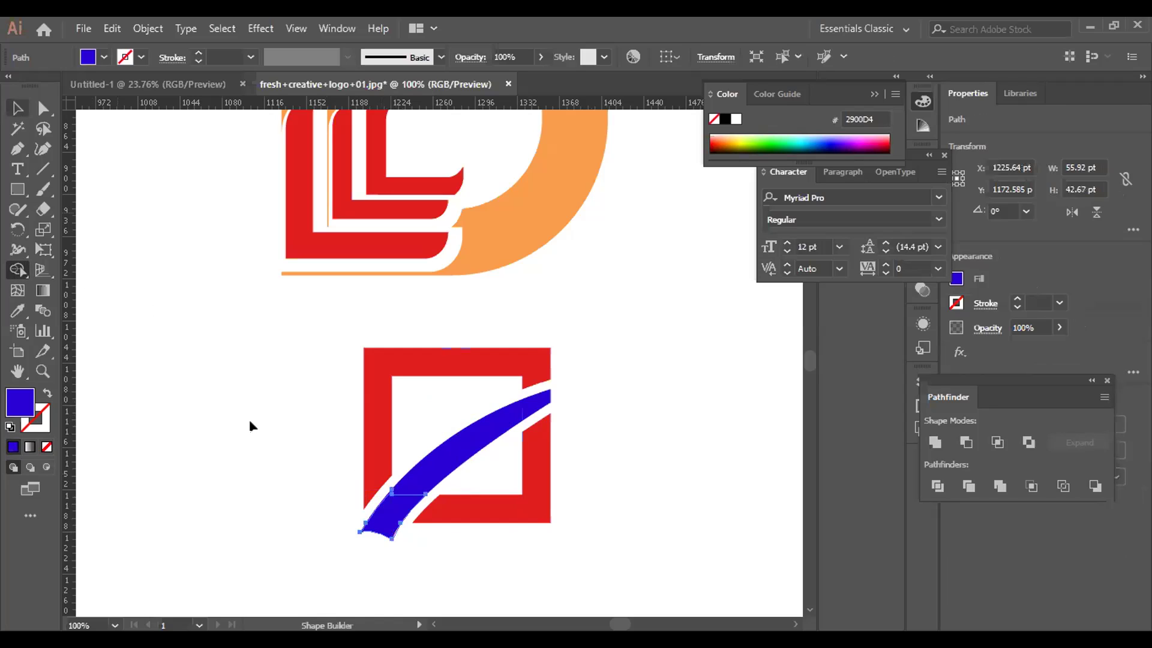
left_click(355, 502)
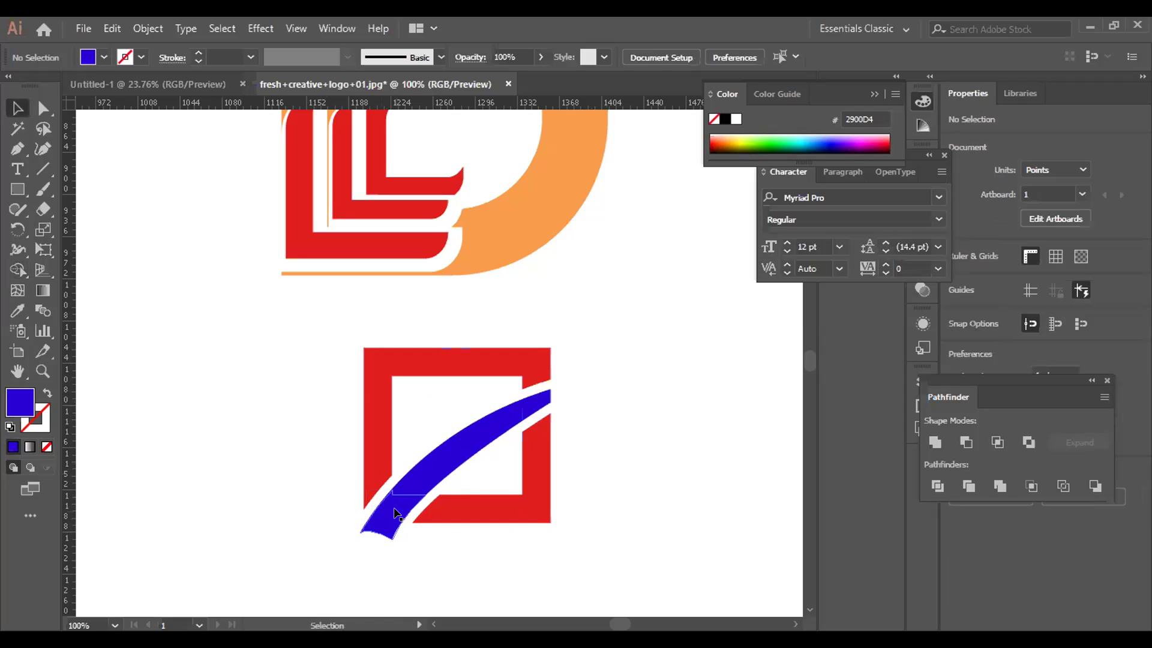
Merge the leaf's lower piece with the middle segment inside the frame using Shape Builder.
left_click(432, 480)
left_click(19, 269)
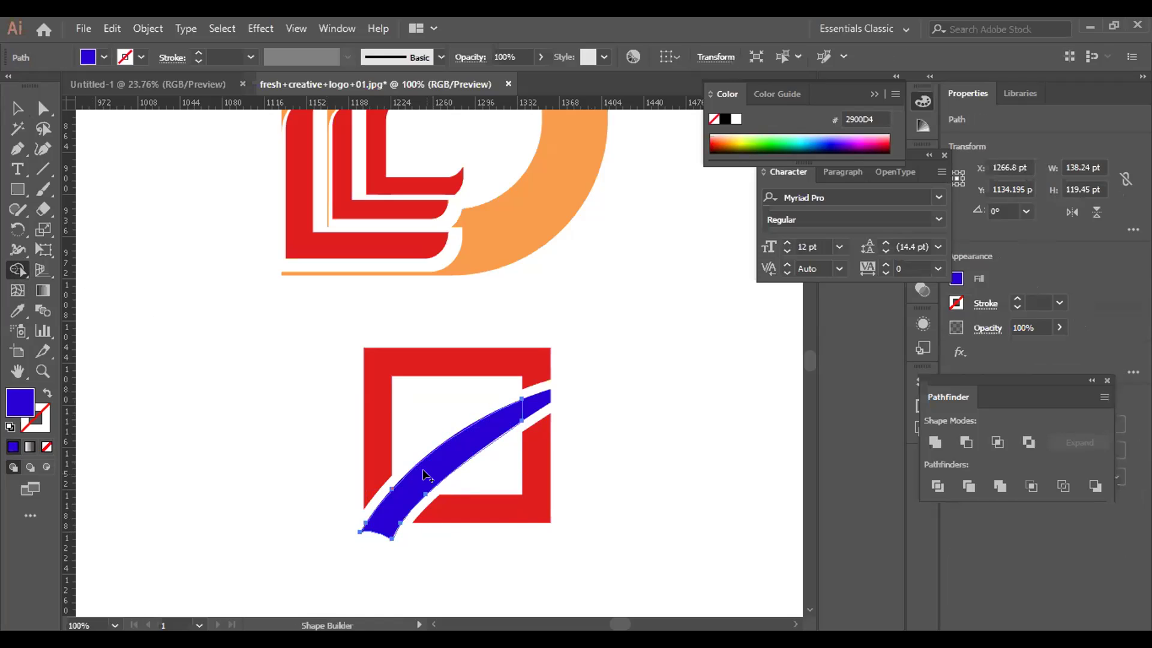
left_click(10, 105)
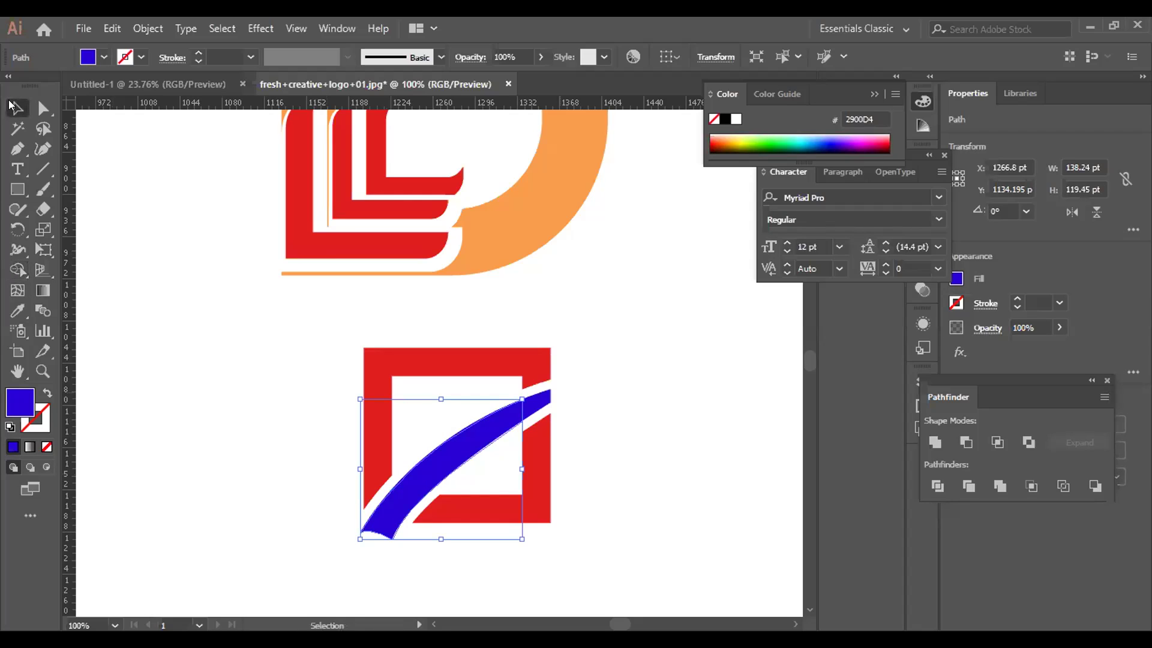
Merge the remaining leaf segment across the frame's right side into the leaf with Shape Builder, and deselect the finished stroke.
left_click(543, 399, "shift")
key("shift+m")
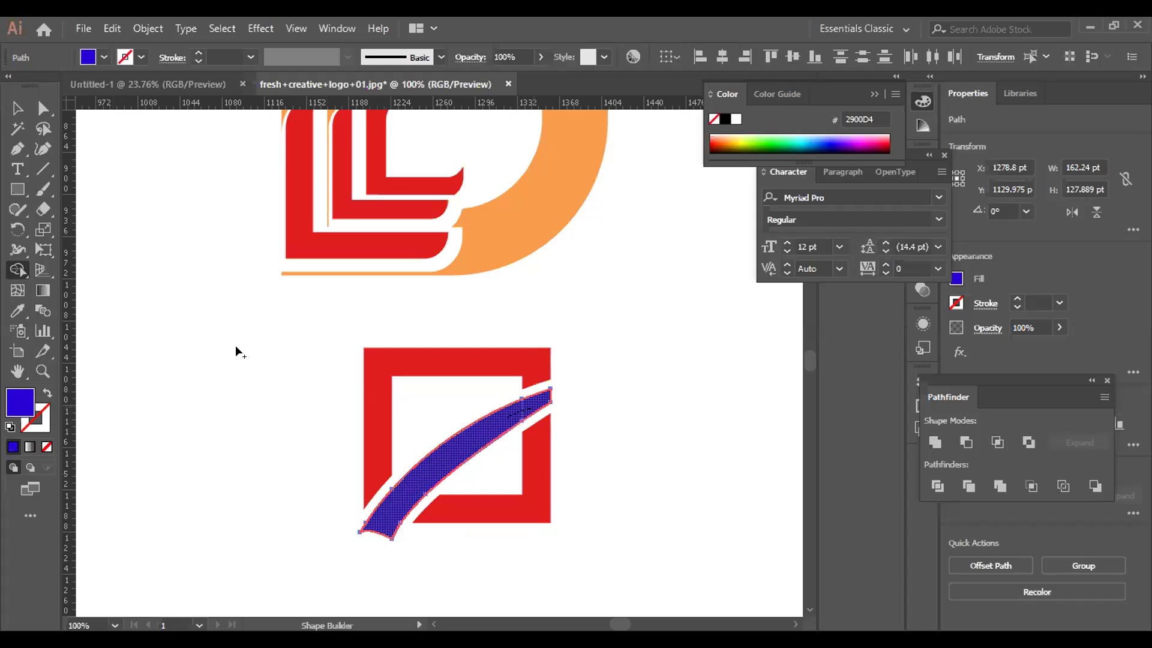
left_click(456, 457)
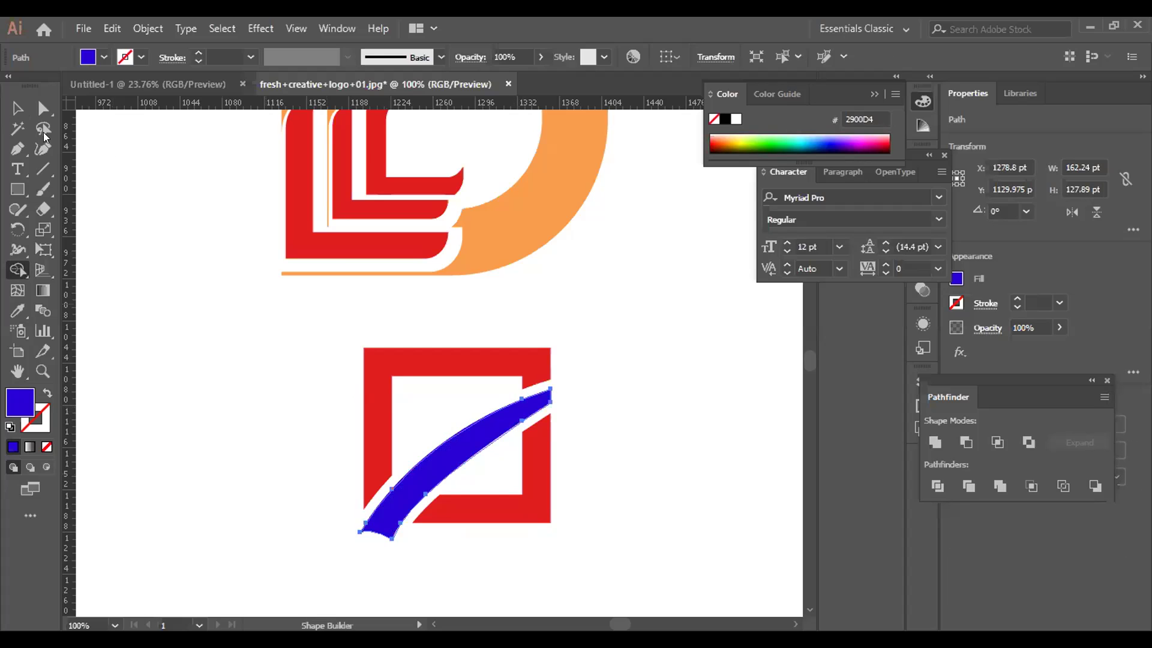
key("v")
left_click(284, 356)
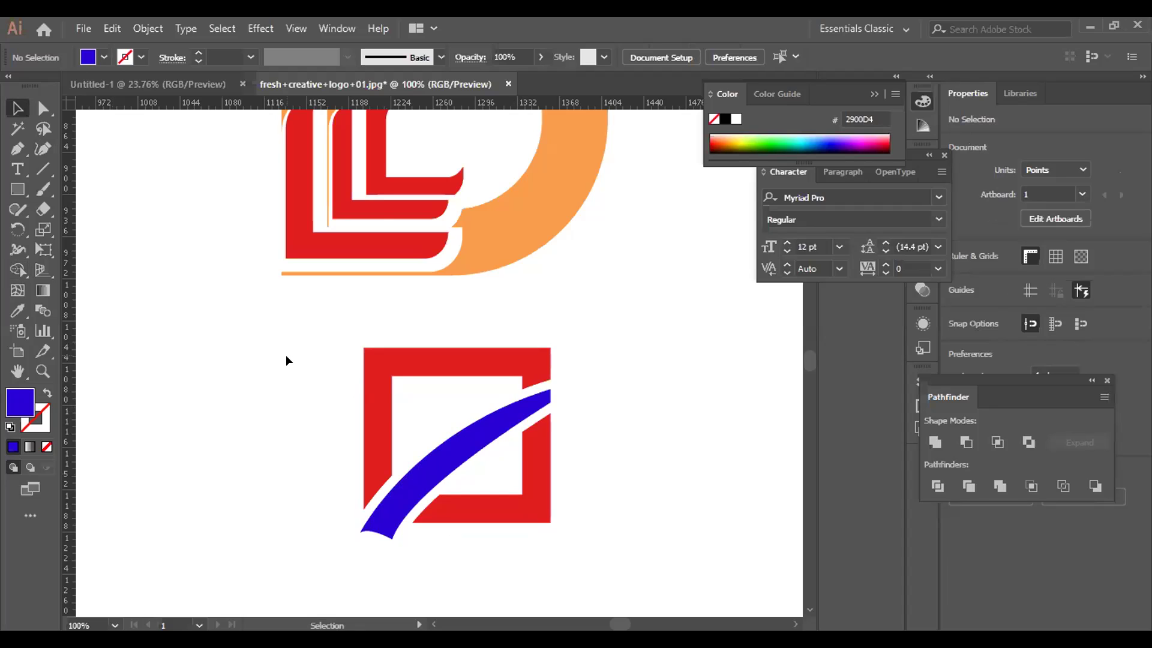
scroll(286, 360, "down", 2)
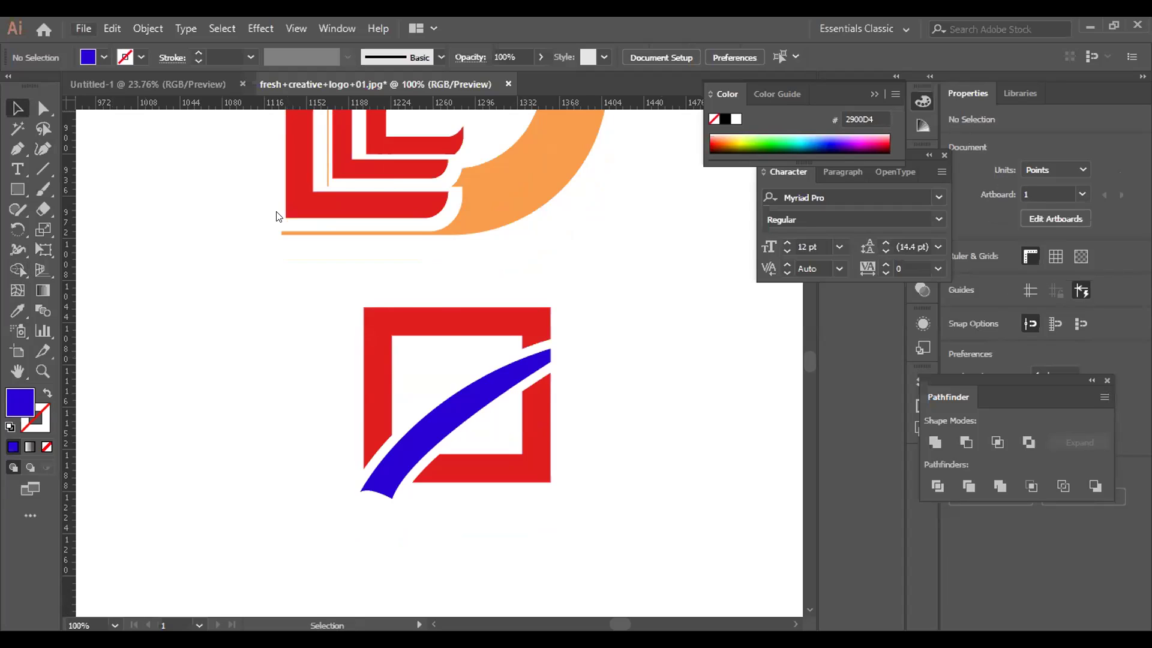
key("ctrl+o")
scroll(278, 216, "down", 2)
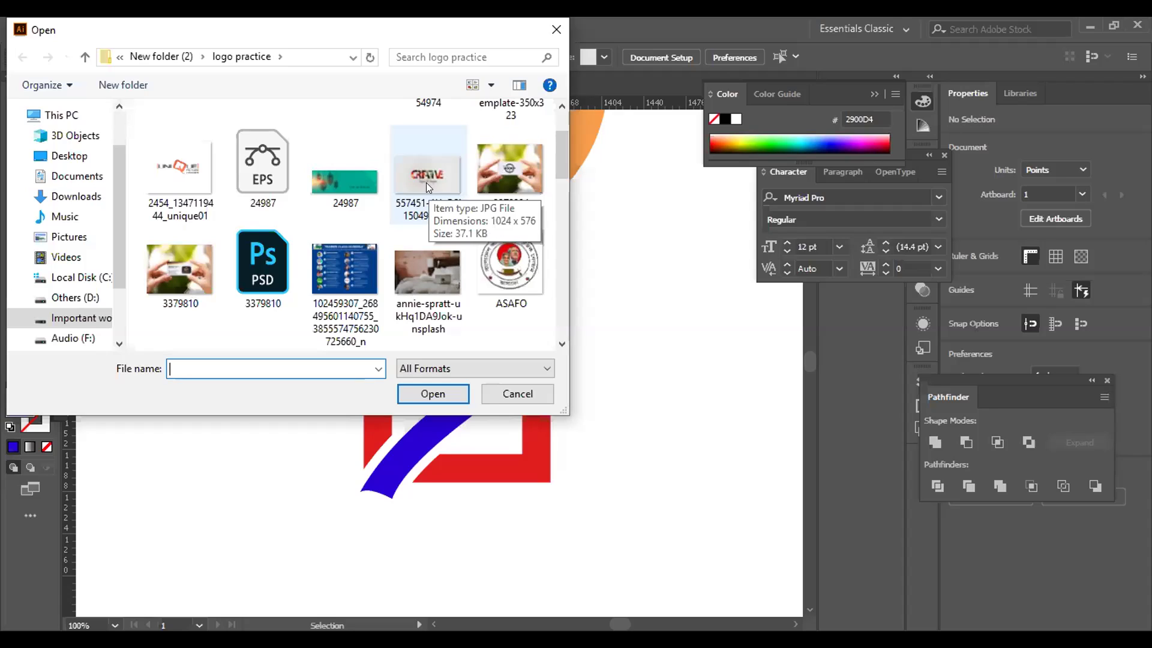
left_click(413, 170)
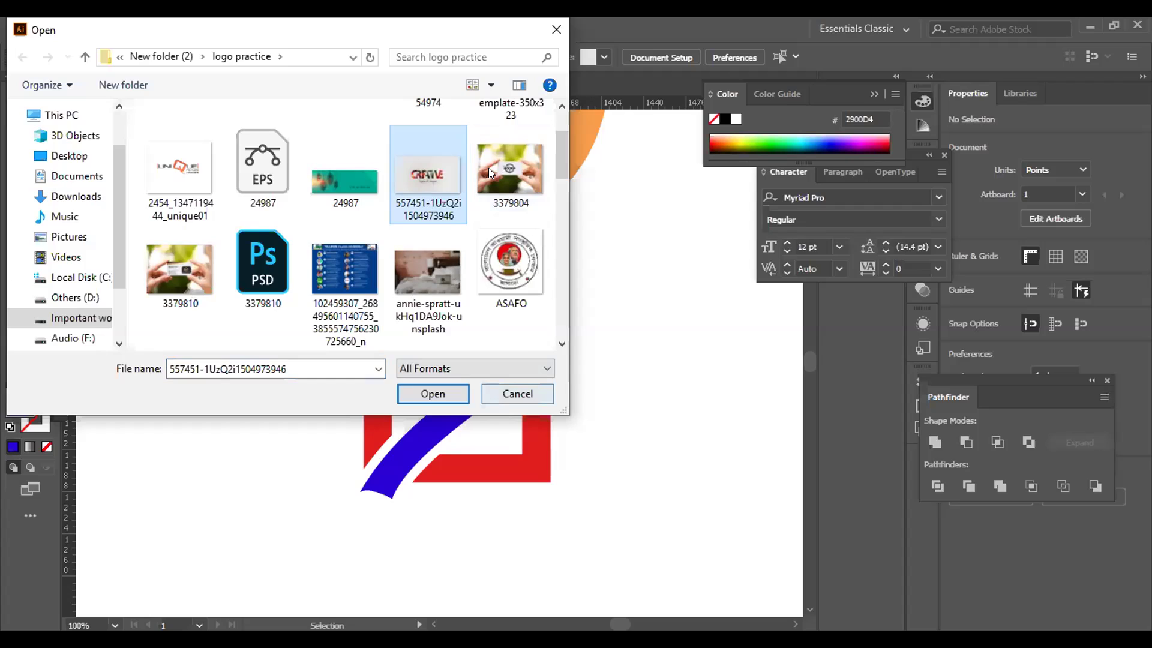
key("Return")
left_click(83, 28)
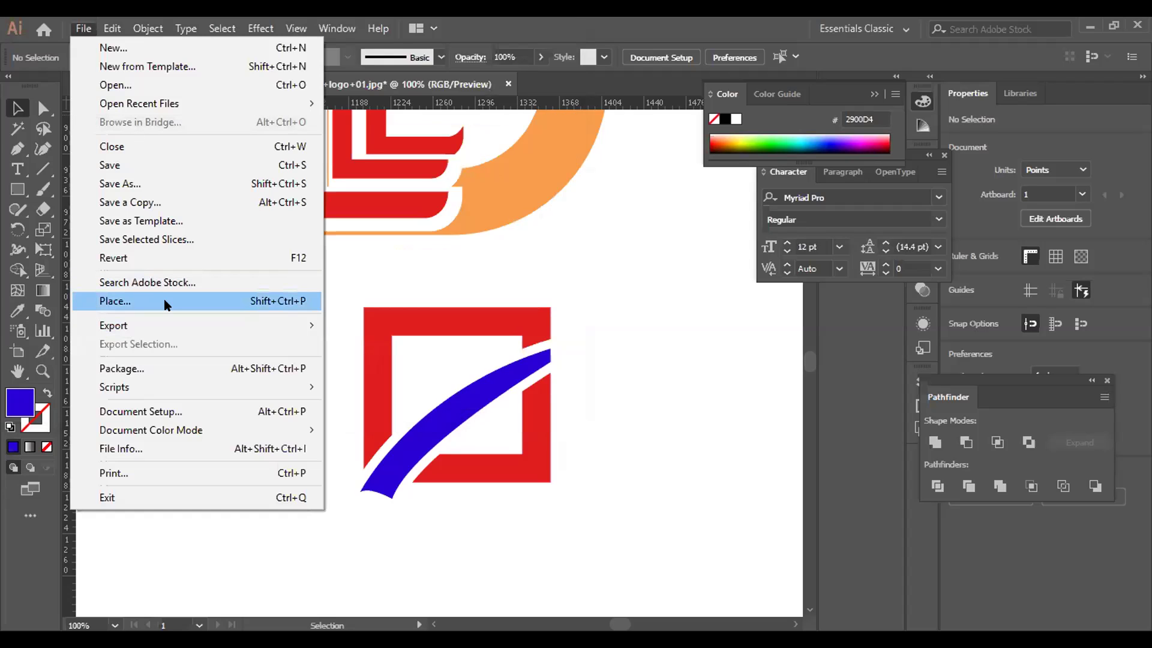
left_click(167, 301)
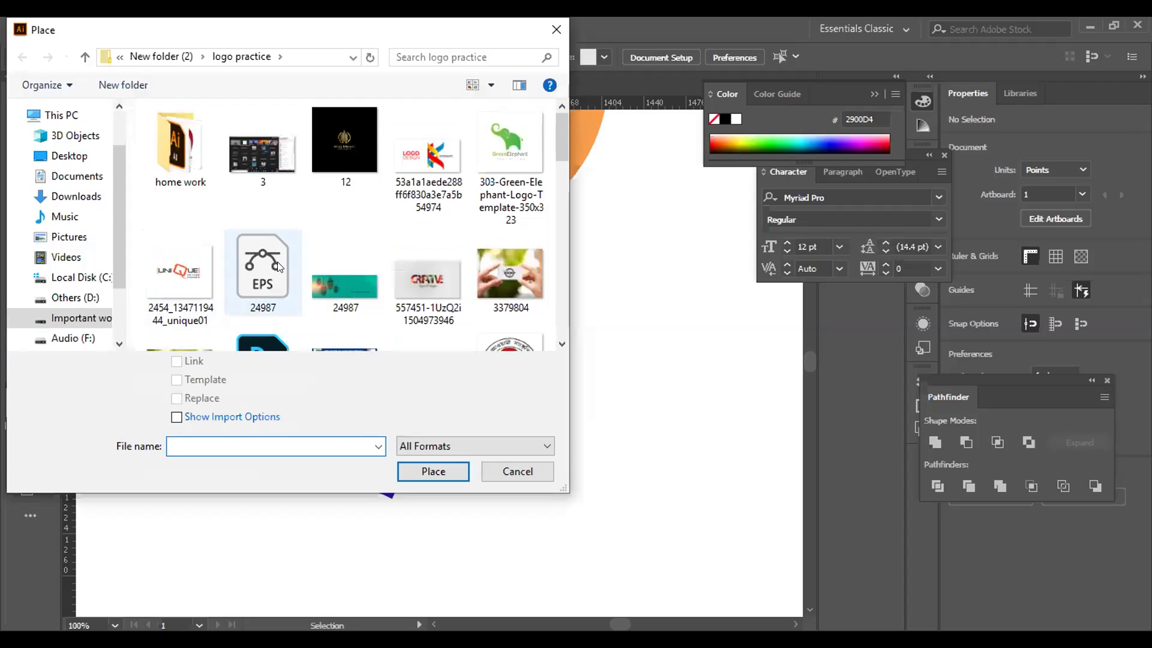
scroll(278, 267, "down", 3)
scroll(277, 267, "down", 5)
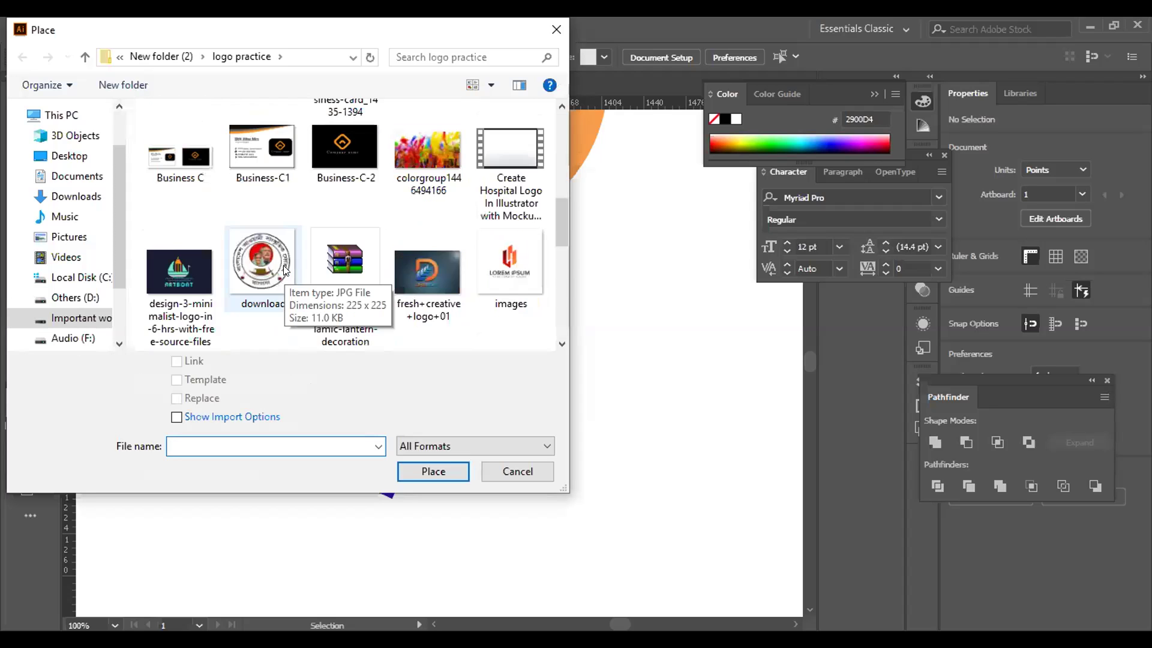
scroll(285, 271, "down", 3)
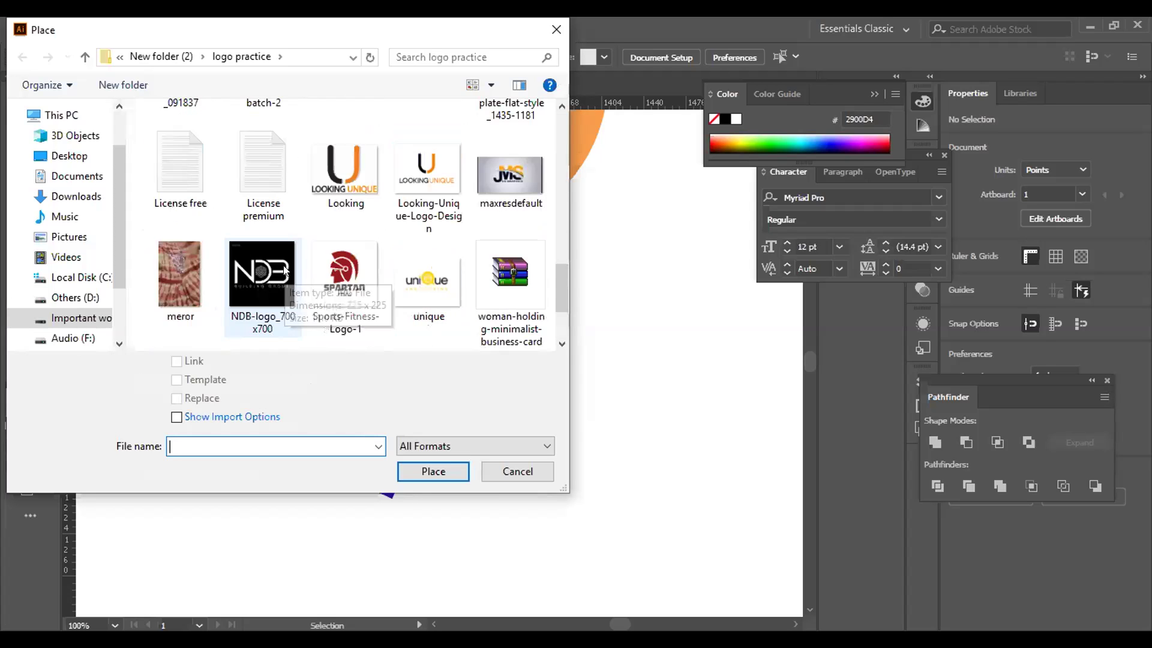
scroll(278, 271, "up", 5)
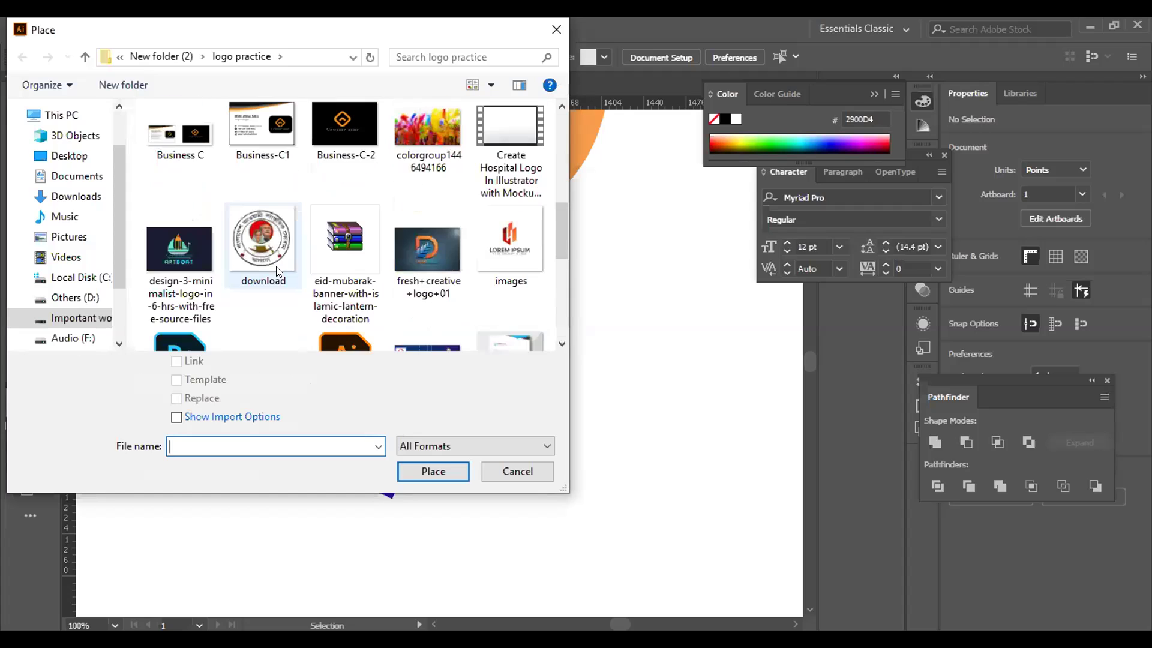
scroll(278, 272, "up", 3)
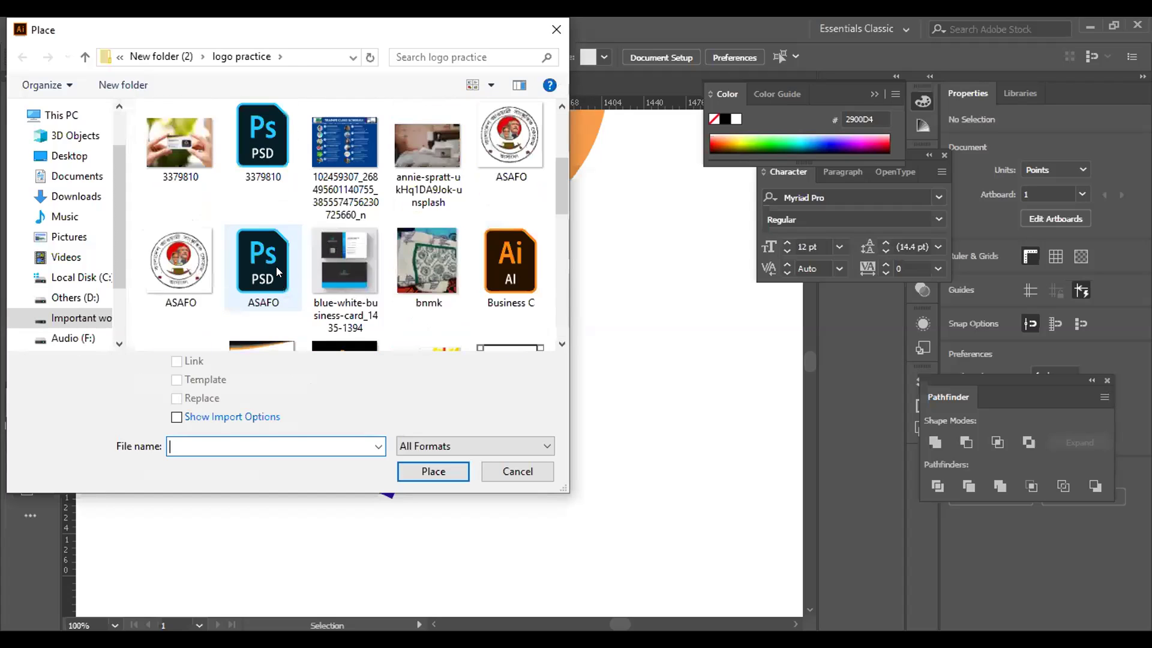
scroll(277, 271, "up", 2)
left_click(452, 158)
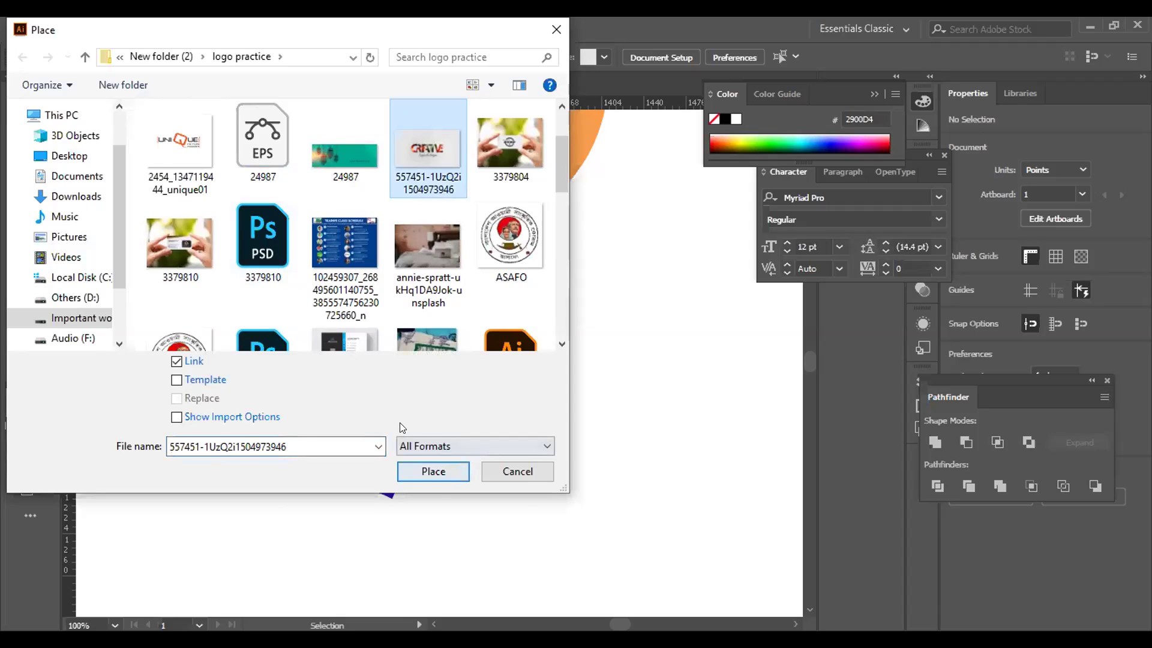
left_click(433, 471)
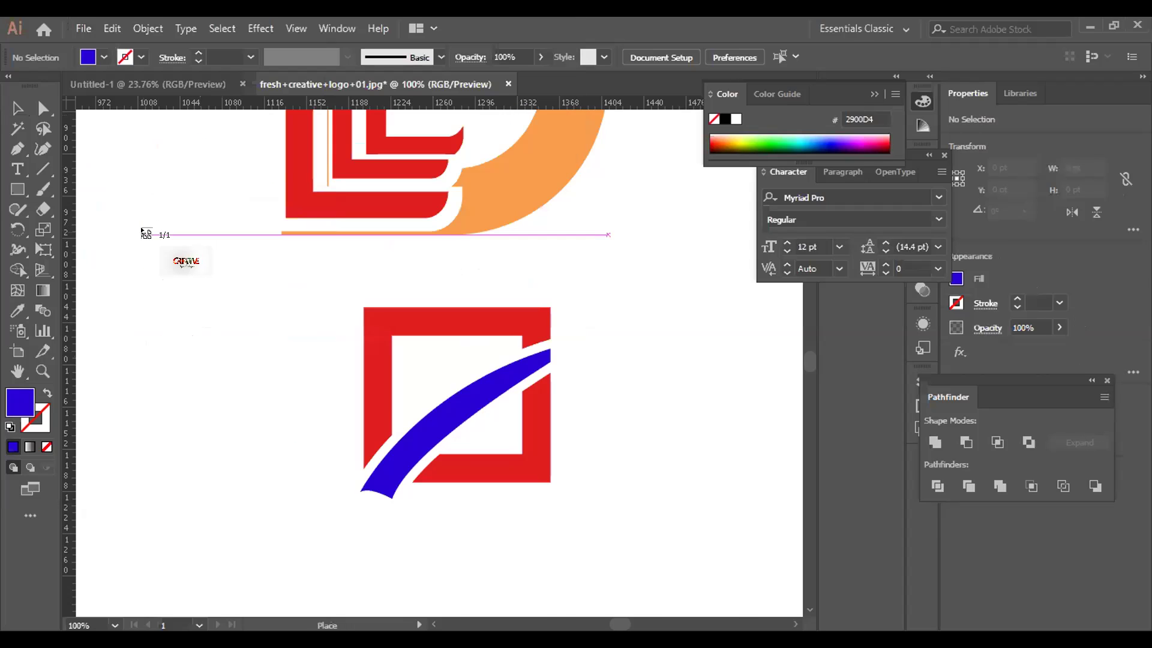
left_click(143, 234)
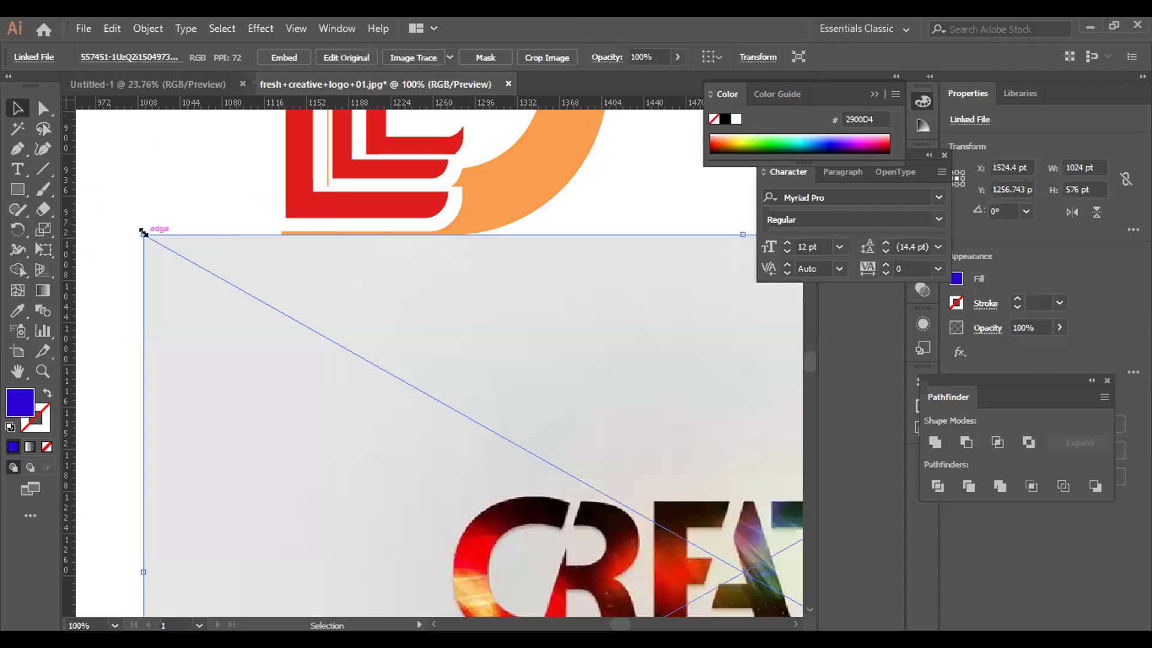
Scale the placed CREATIVE image down to about 302 by 159 pt and position it above and left of the red frame.
left_click_drag(144, 234, 322, 291)
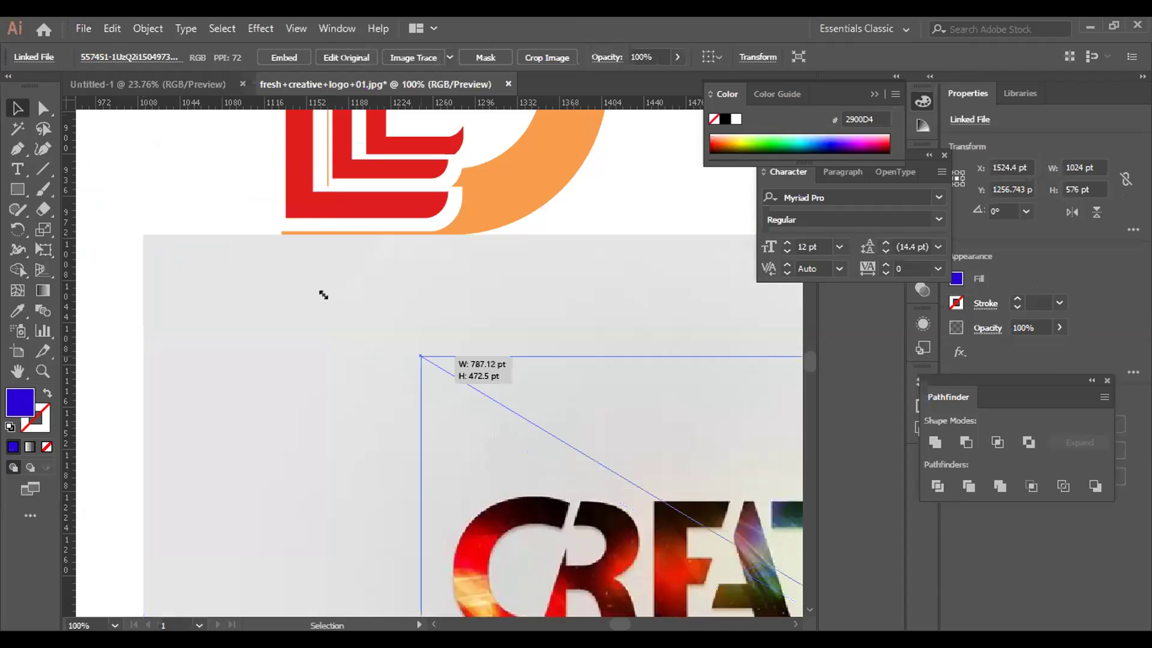
left_click_drag(646, 174, 463, 258)
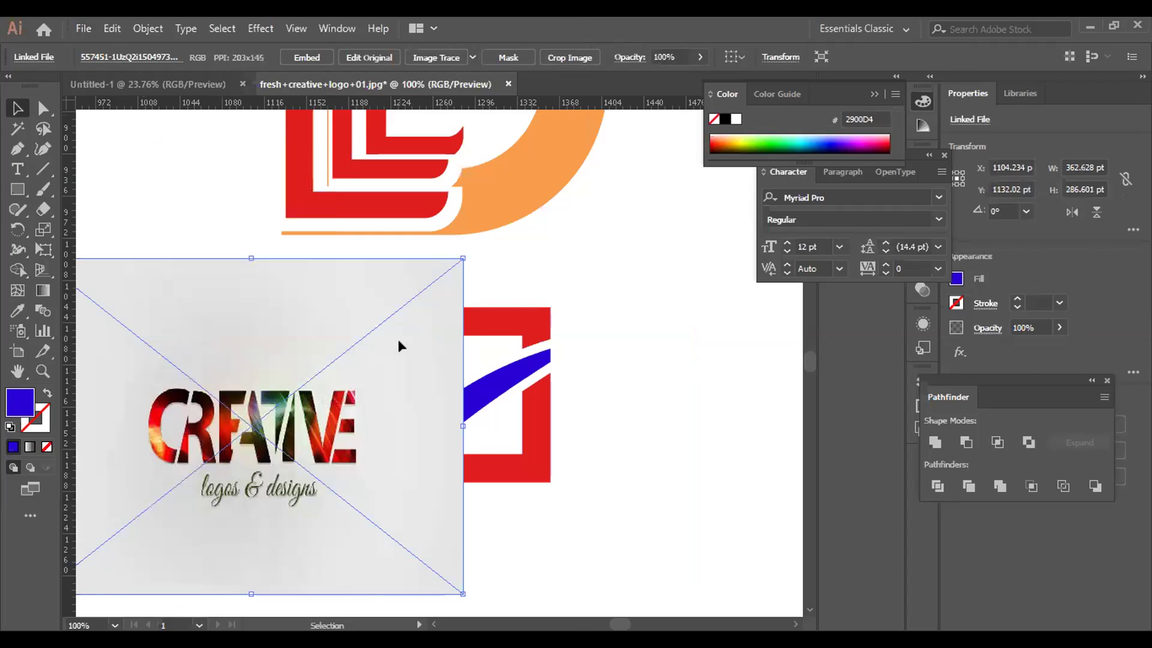
left_click_drag(461, 591, 478, 496)
mouse_move(404, 347)
left_mouse_down()
mouse_move(403, 360)
mouse_move(408, 350)
left_mouse_up()
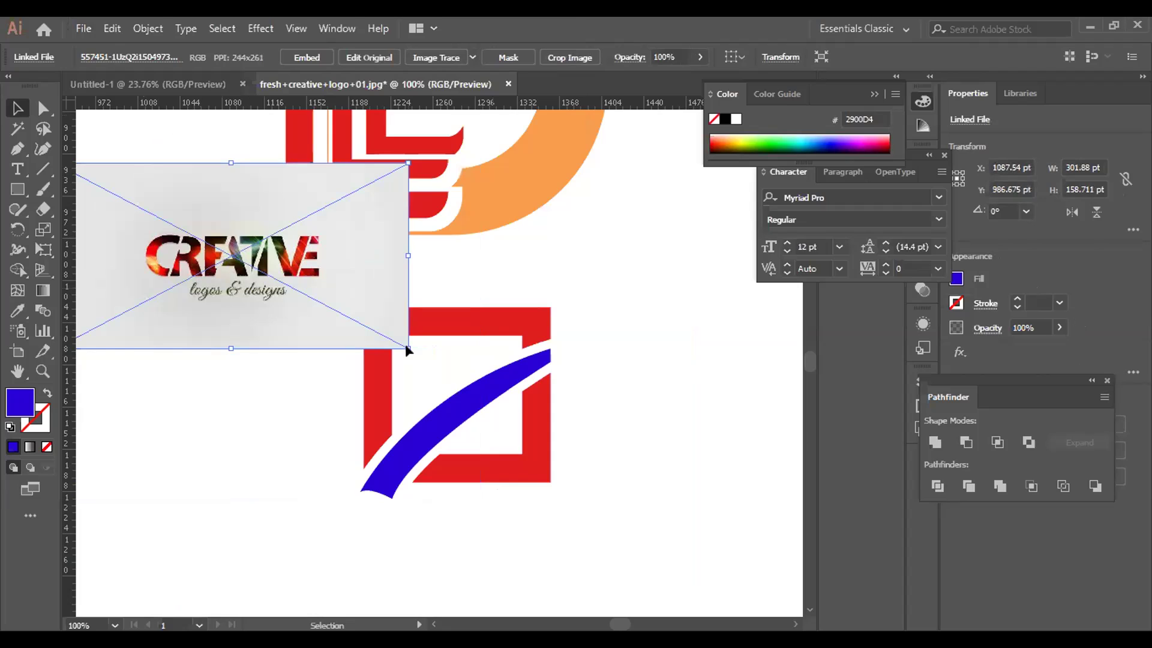
Group the red frame and blue leaf pieces, and move the group upward.
right_click(531, 363)
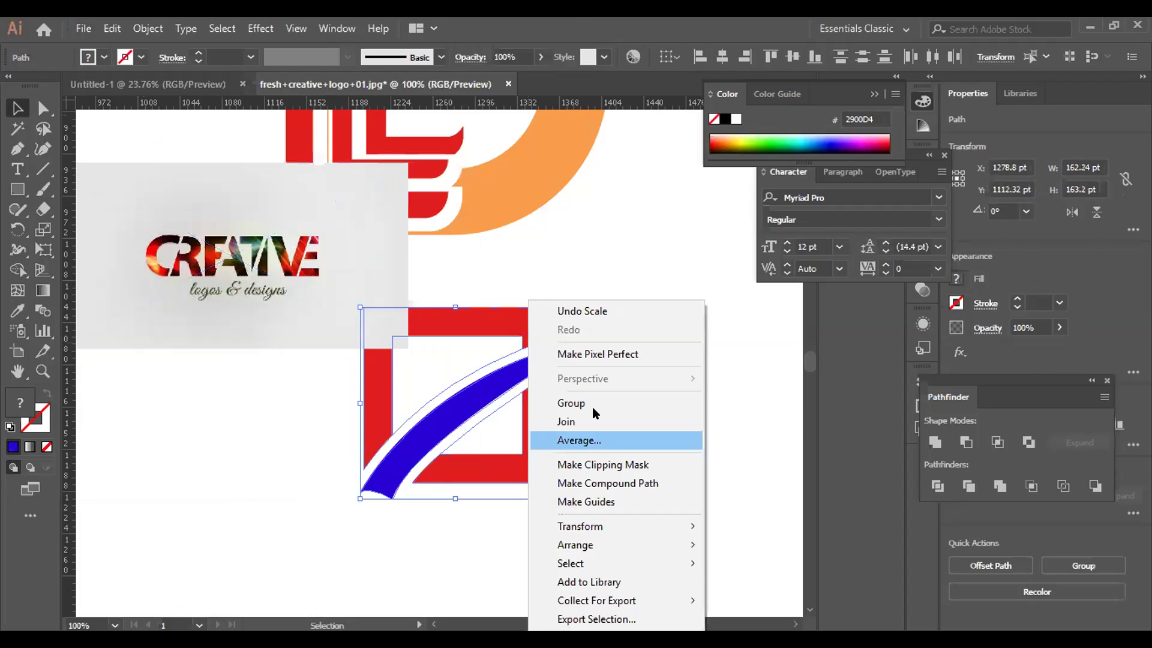
left_click(593, 405)
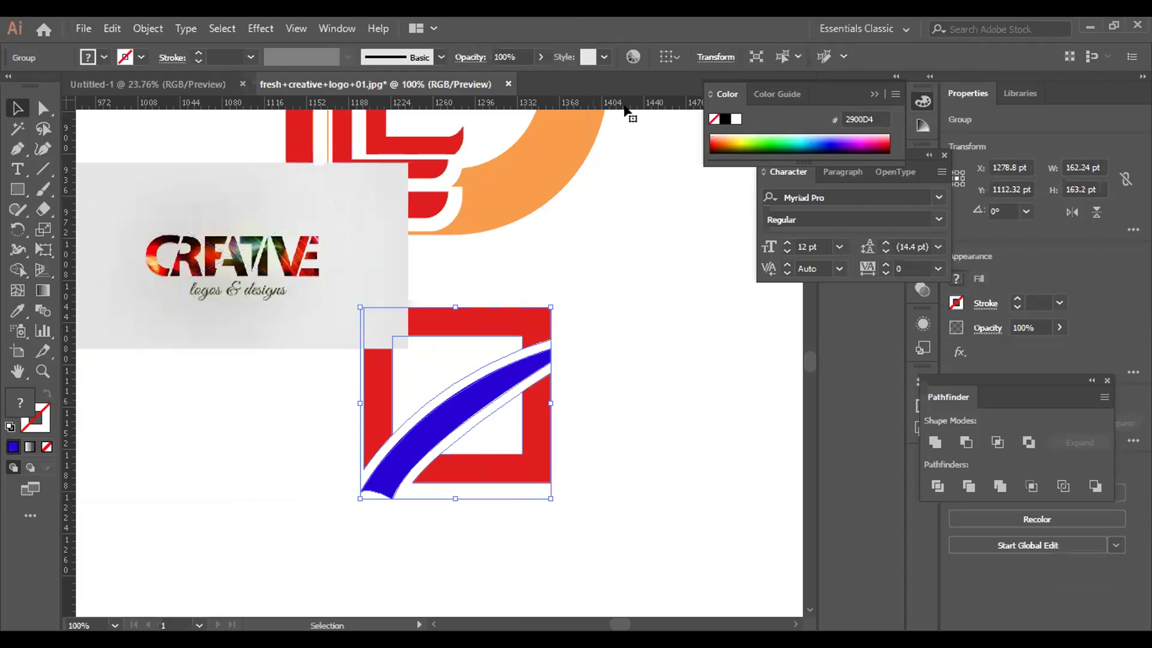
left_click_drag(514, 311, 625, 111)
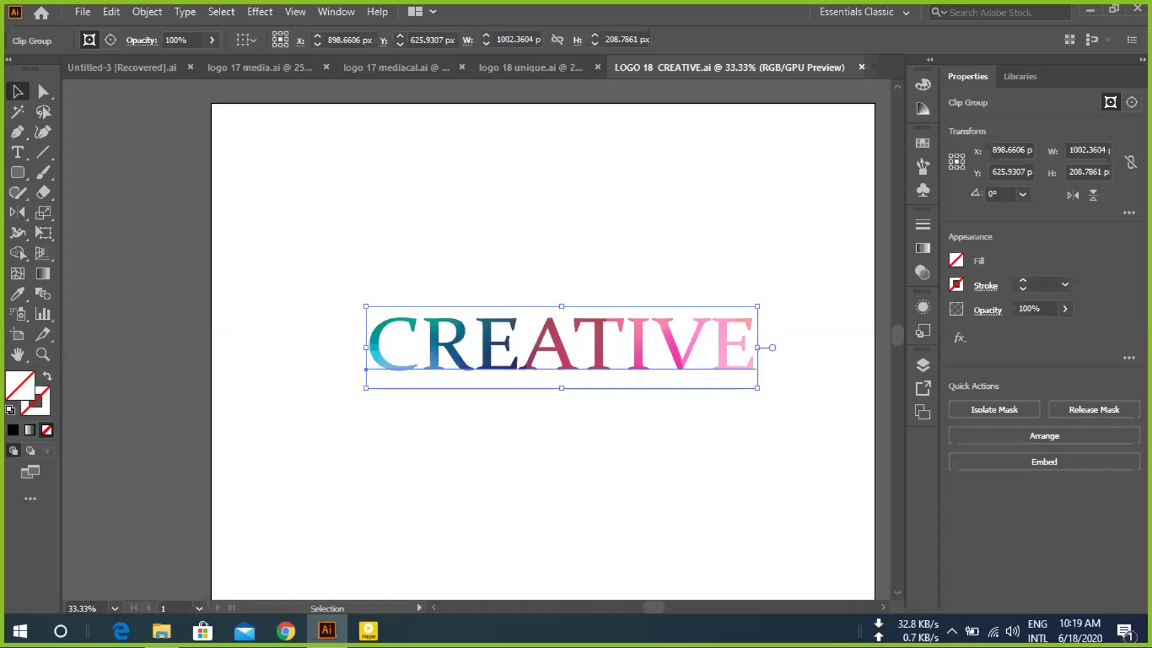
Create a new 1700 by 1500 px landscape document named "D logo name".
left_click(82, 11)
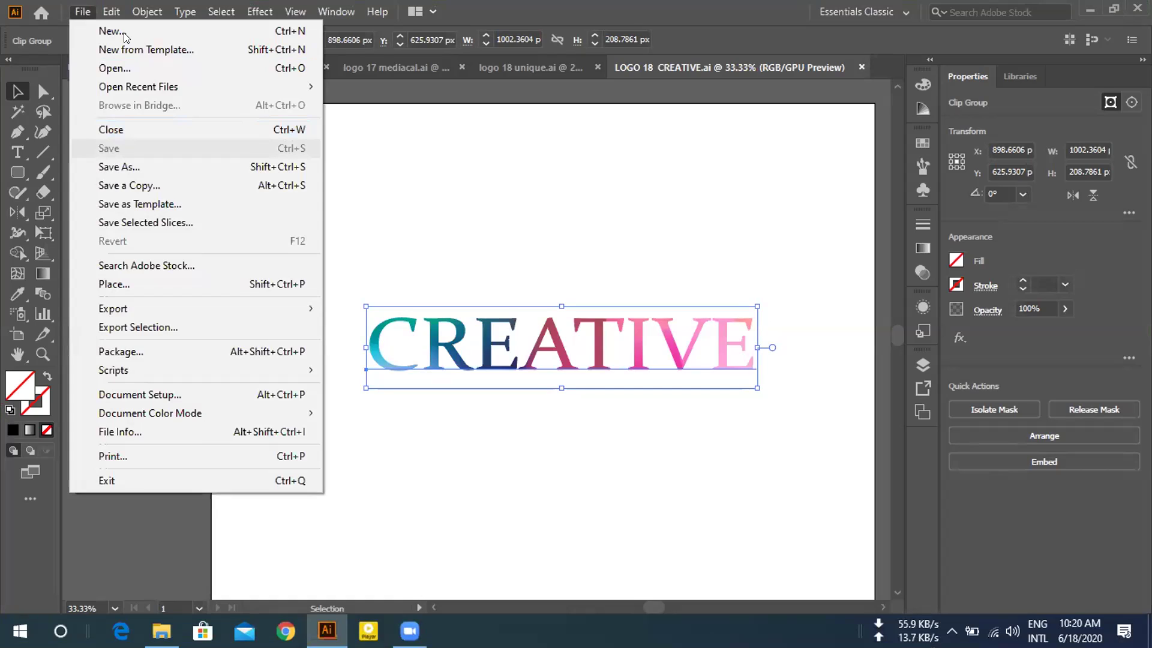
left_click(354, 226)
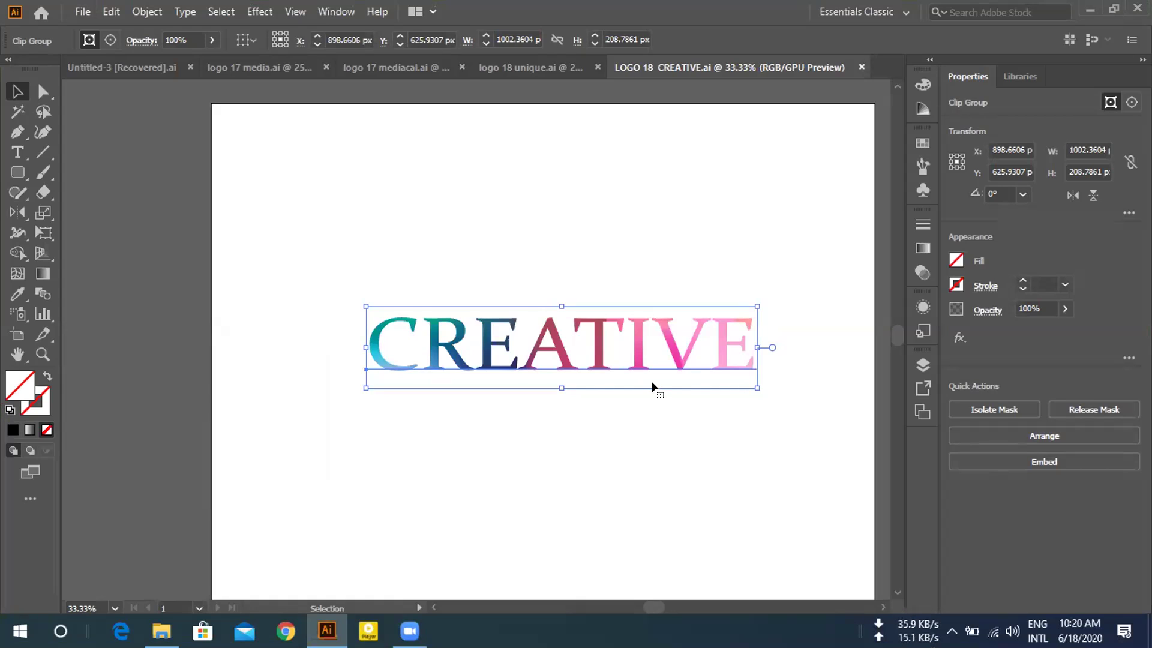
key("ctrl+n")
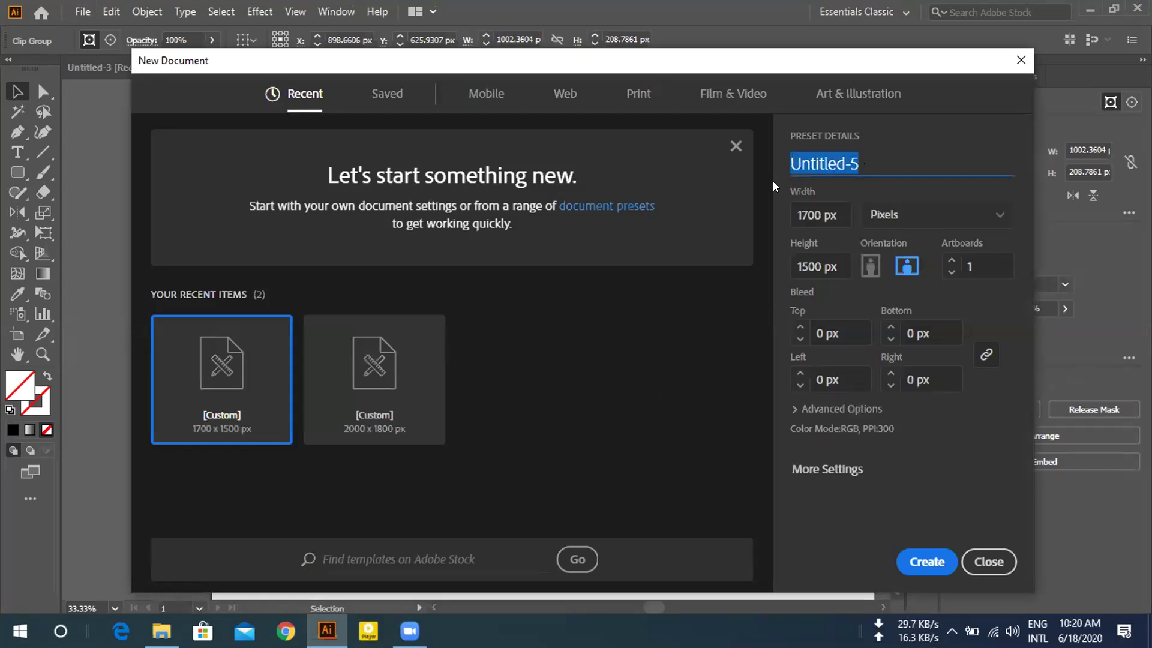
key("BackSpace")
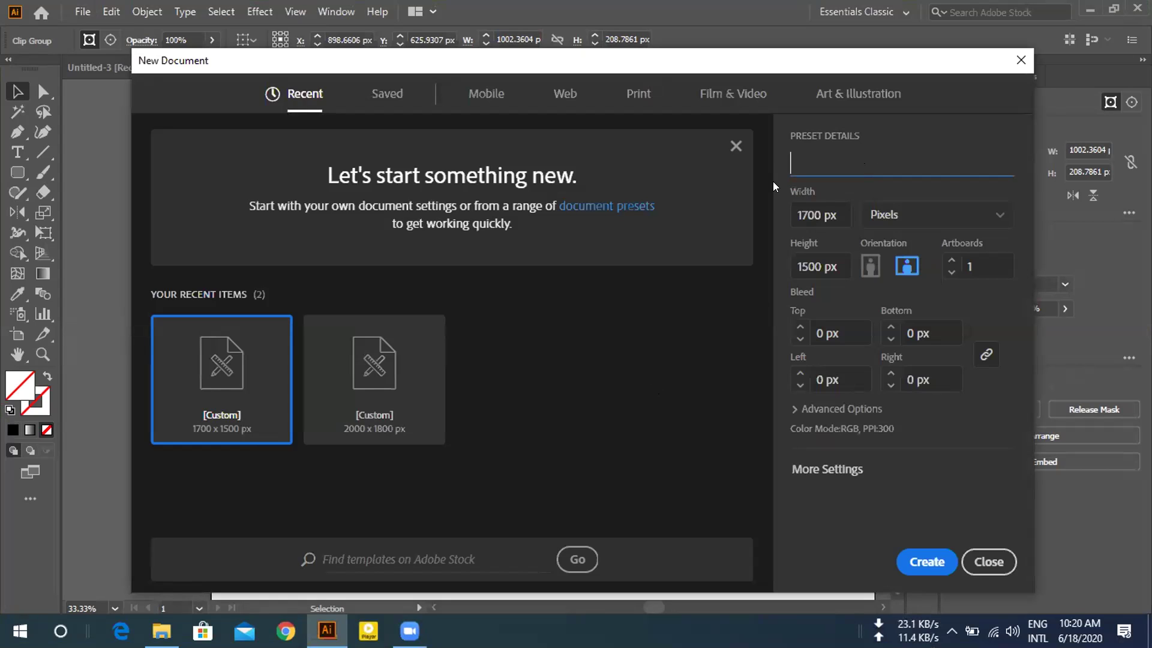
type("d")
type("D")
key("BackSpace")
key("BackSpace")
type("D logo name")
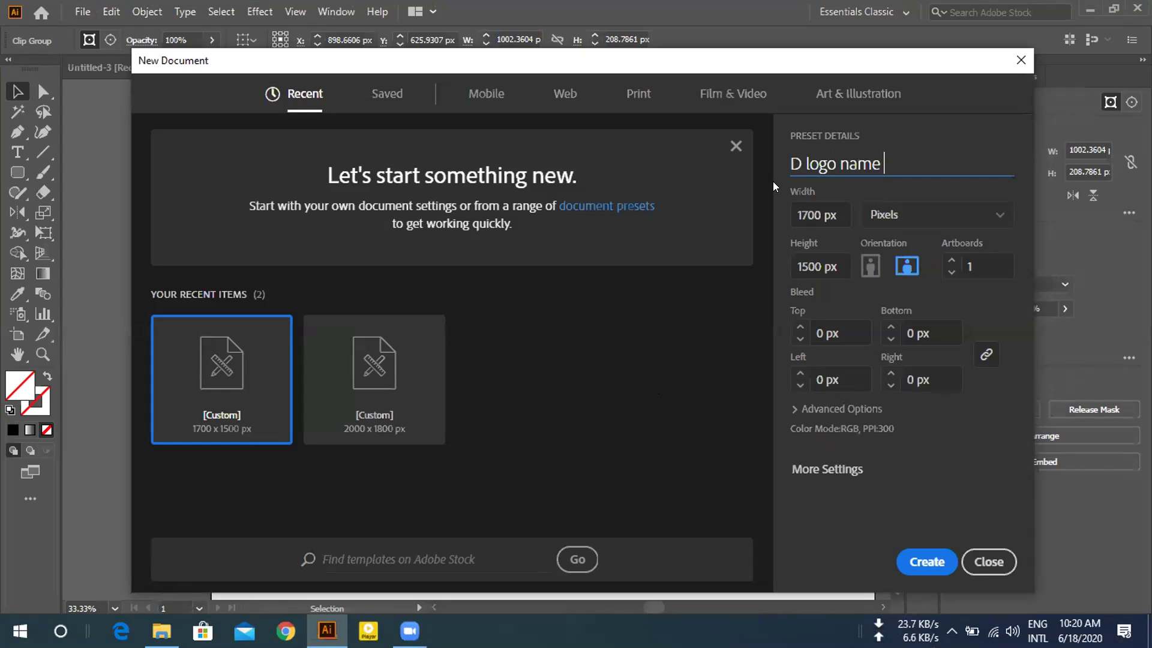
left_click(926, 559)
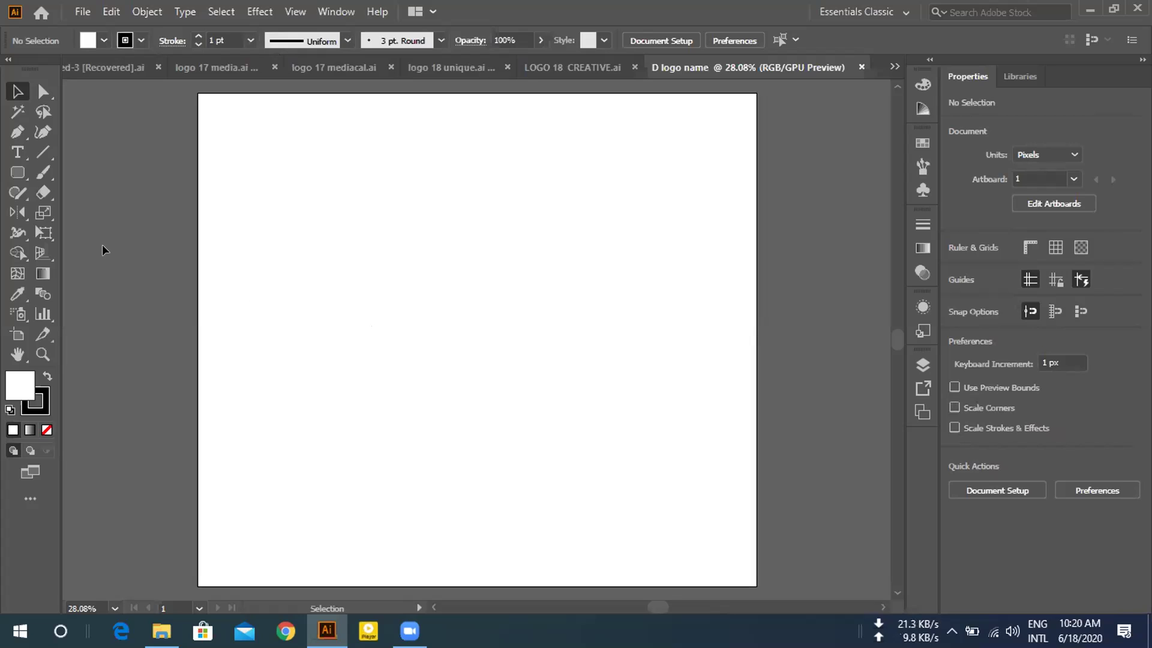
Draw a rectangle about 597 by 521 px on the artboard and fill it with the orange swatch.
left_click(16, 173)
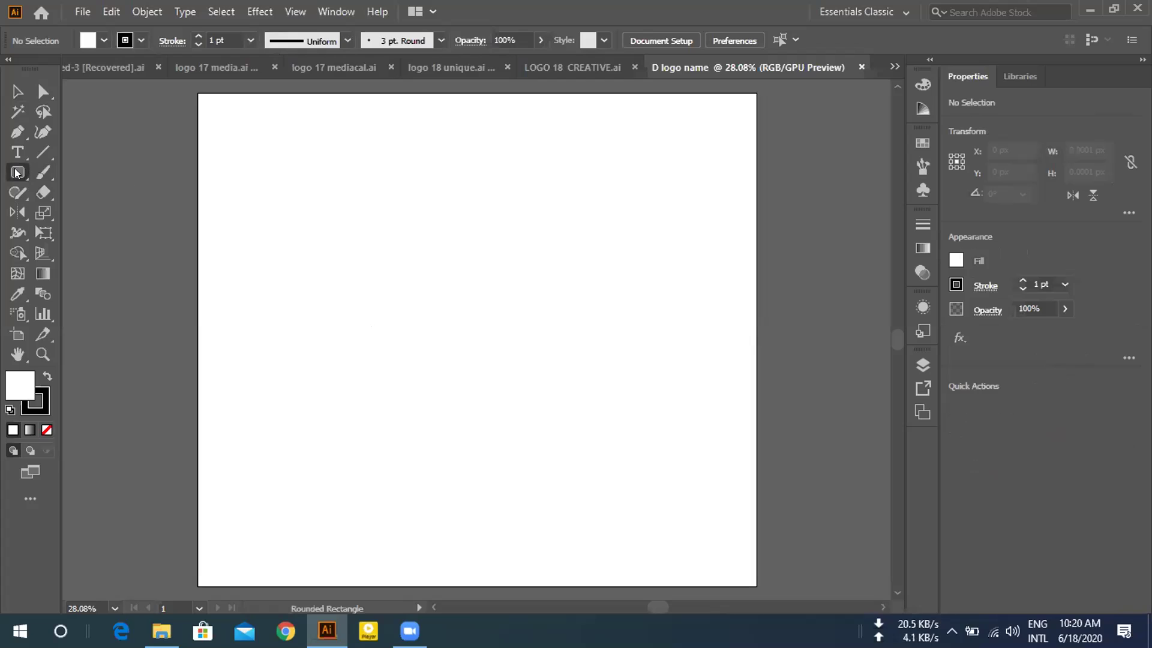
left_click_drag(16, 173, 90, 169)
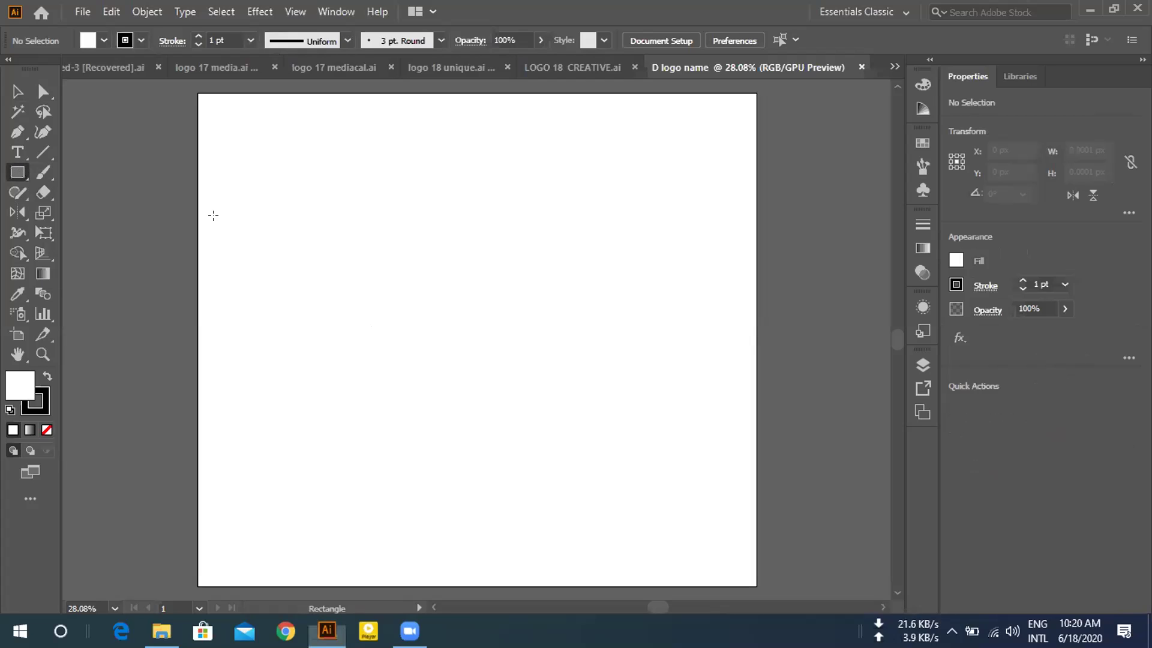
left_click_drag(323, 213, 519, 383)
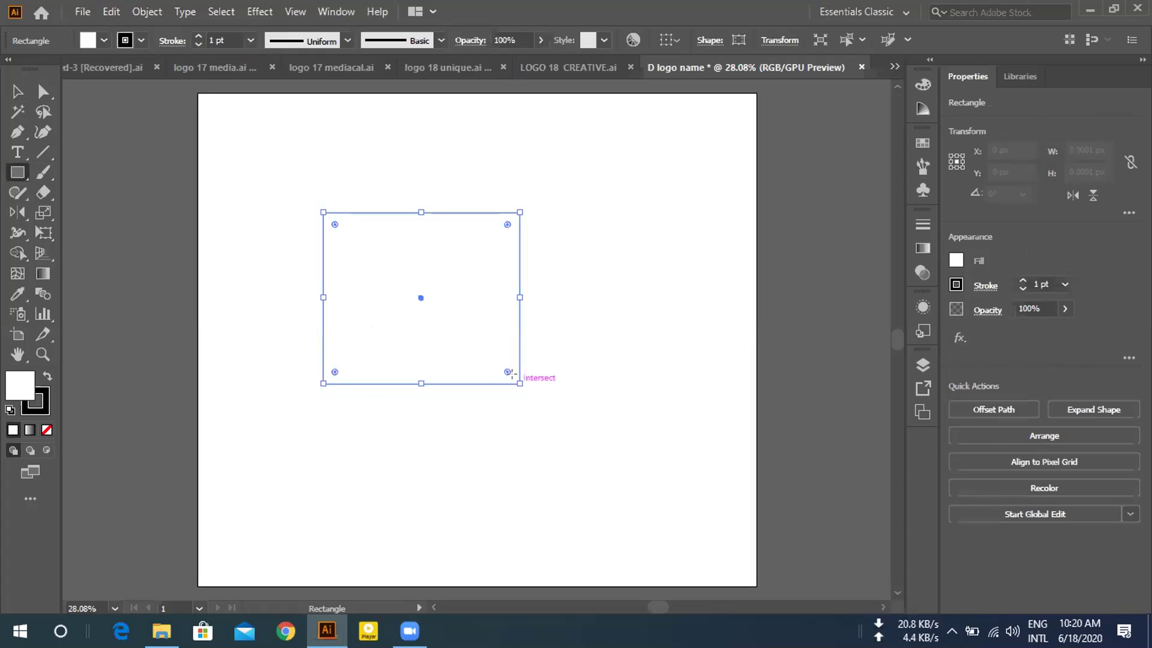
left_click(957, 260)
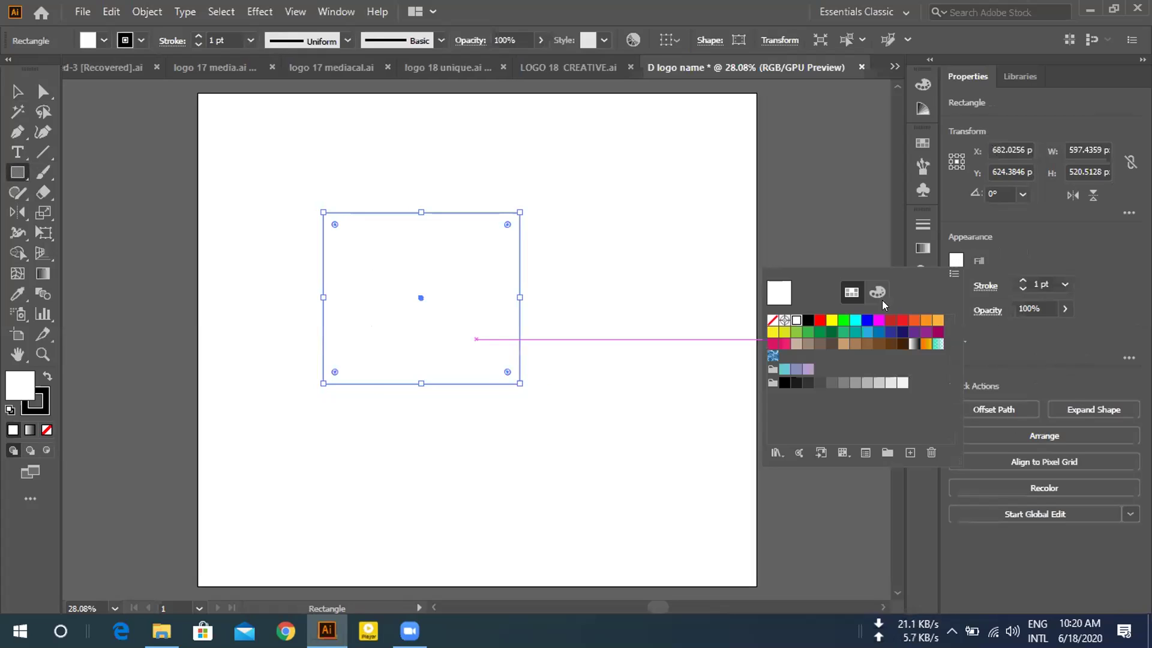
left_click(909, 319)
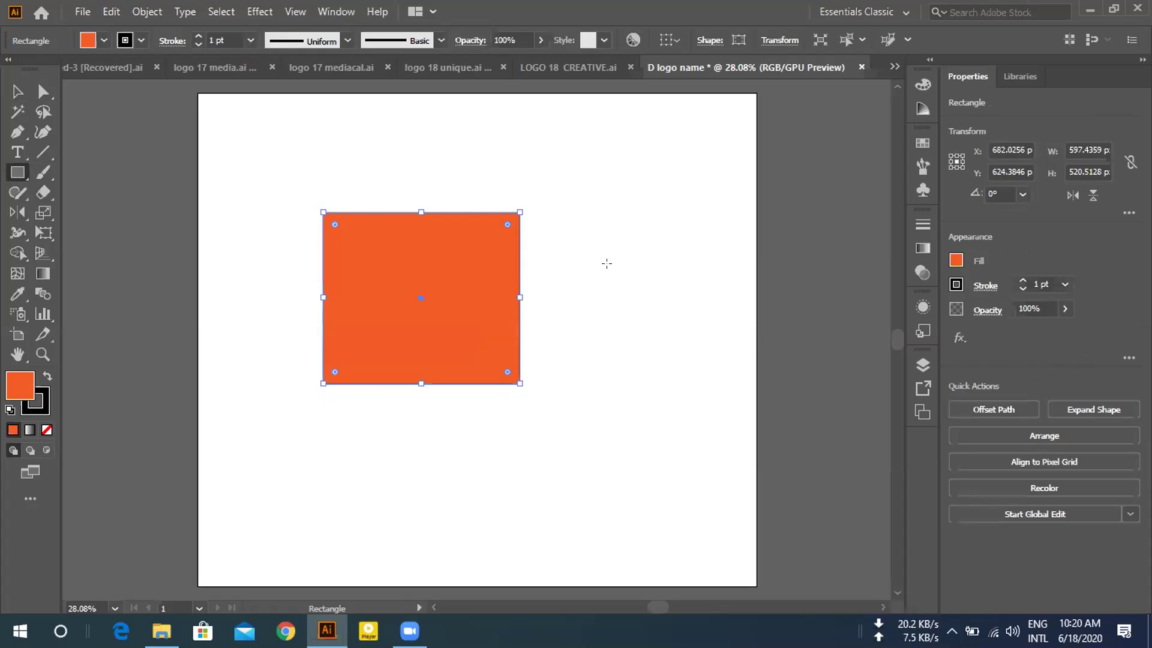
Move the orange rectangle across to the middle of the artboard, at about X 874, Y 637 px.
left_click(17, 92)
left_click(325, 172)
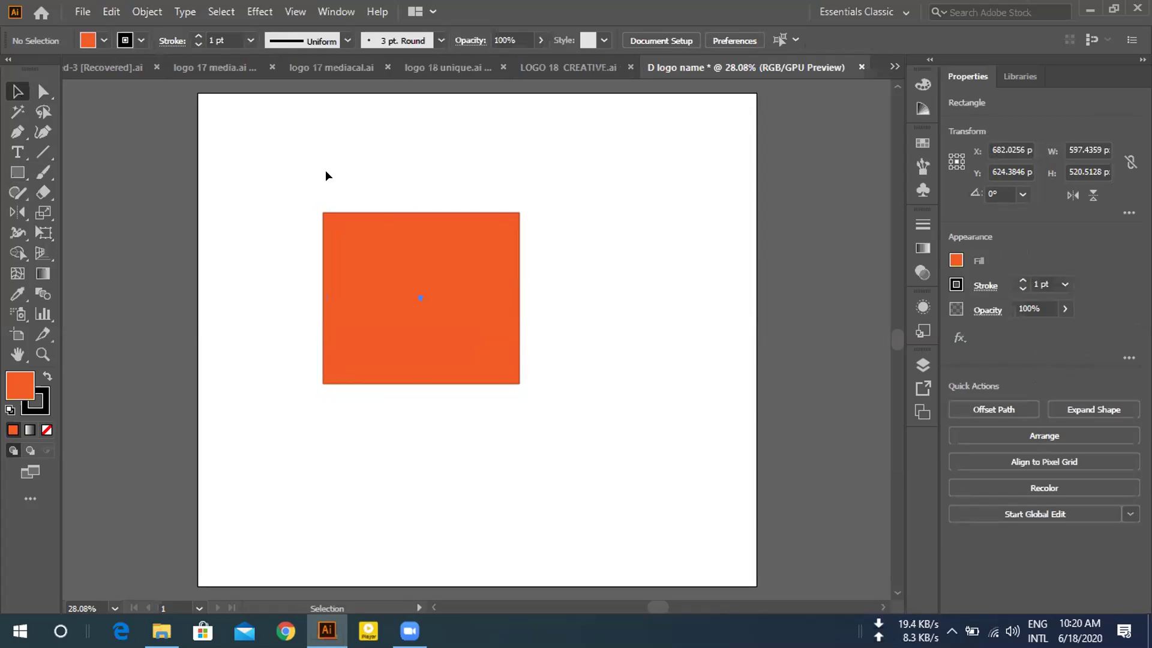
left_click_drag(393, 250, 469, 251)
left_click_drag(444, 252, 456, 272)
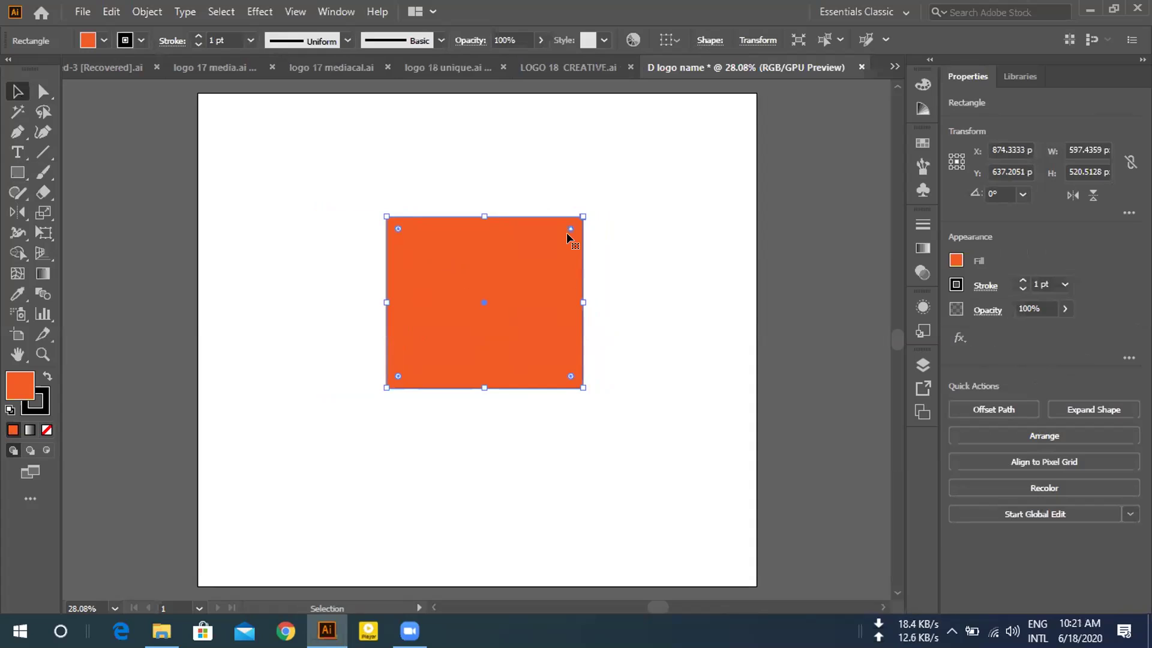
Fully round the rectangle's two right corners to form a D shape.
left_click_drag(569, 369, 467, 301)
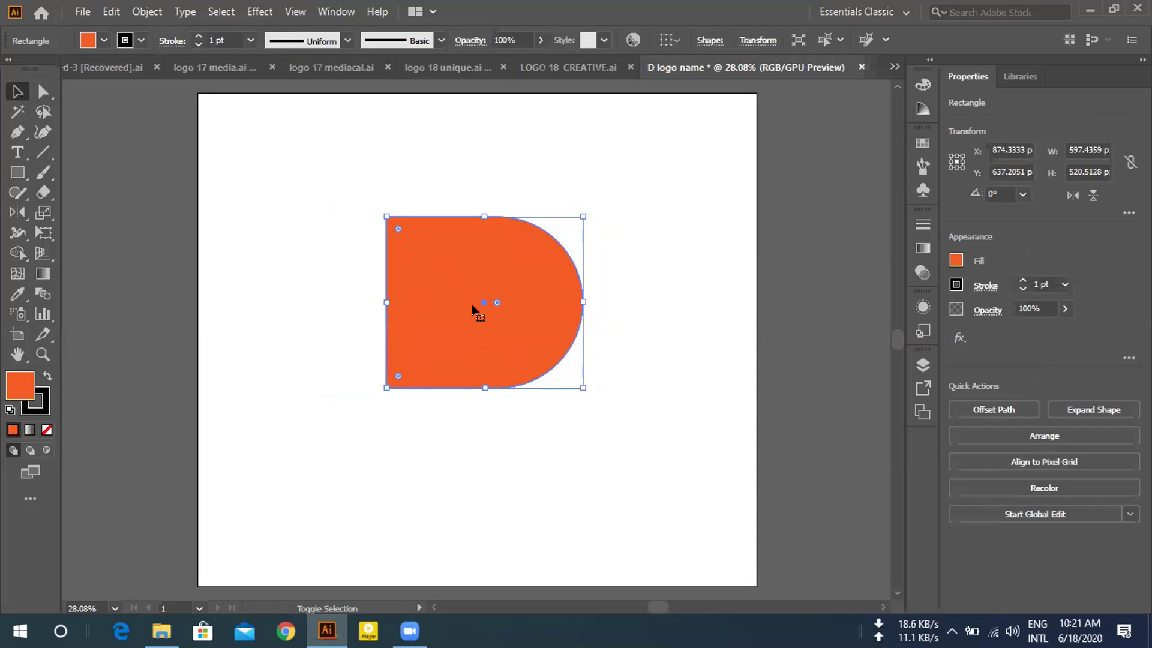
key("ctrl+shift+a")
left_click(460, 287)
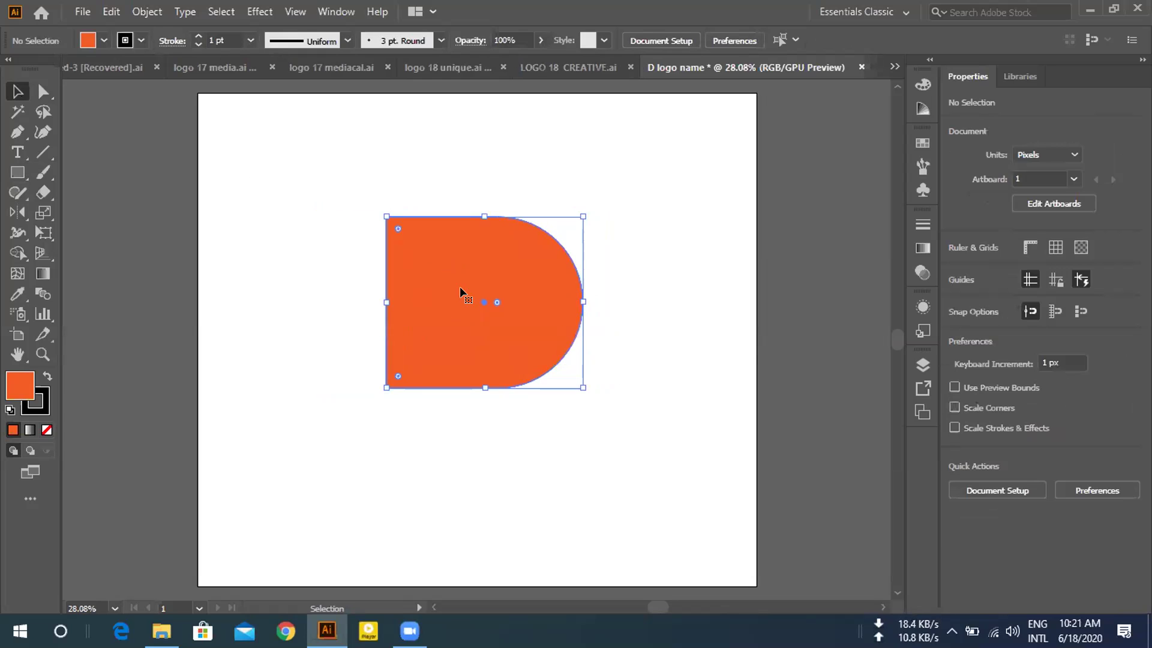
Shift the D shape slightly right and narrow it to about 521 px wide from its left side.
left_click_drag(460, 286, 477, 295)
left_click_drag(403, 301, 430, 303)
left_click(372, 264)
left_click(465, 276)
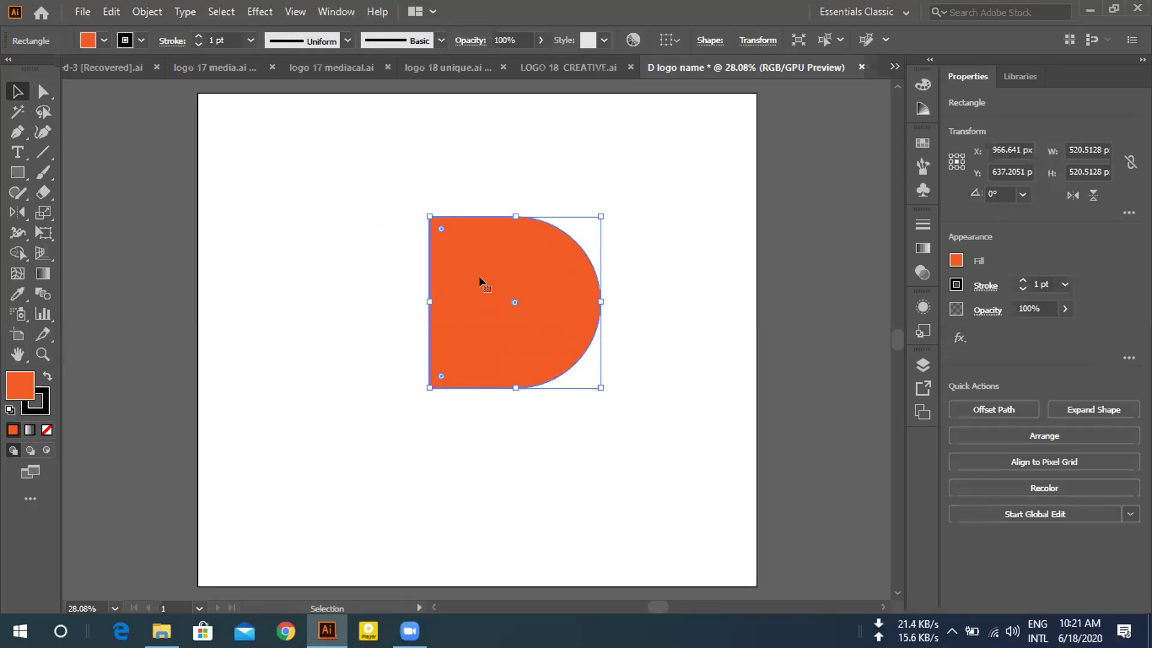
Duplicate the D shape slightly lower over the original and narrow the copy to about 378 px wide.
left_click_drag(478, 277, 441, 413)
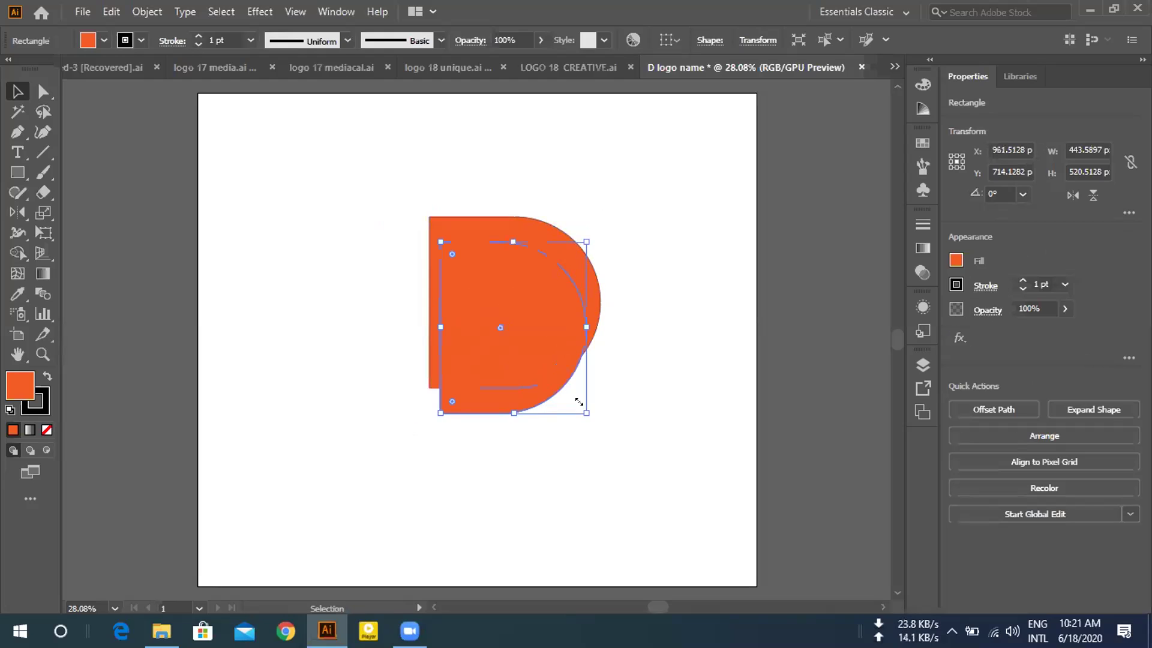
left_click_drag(577, 390, 501, 412)
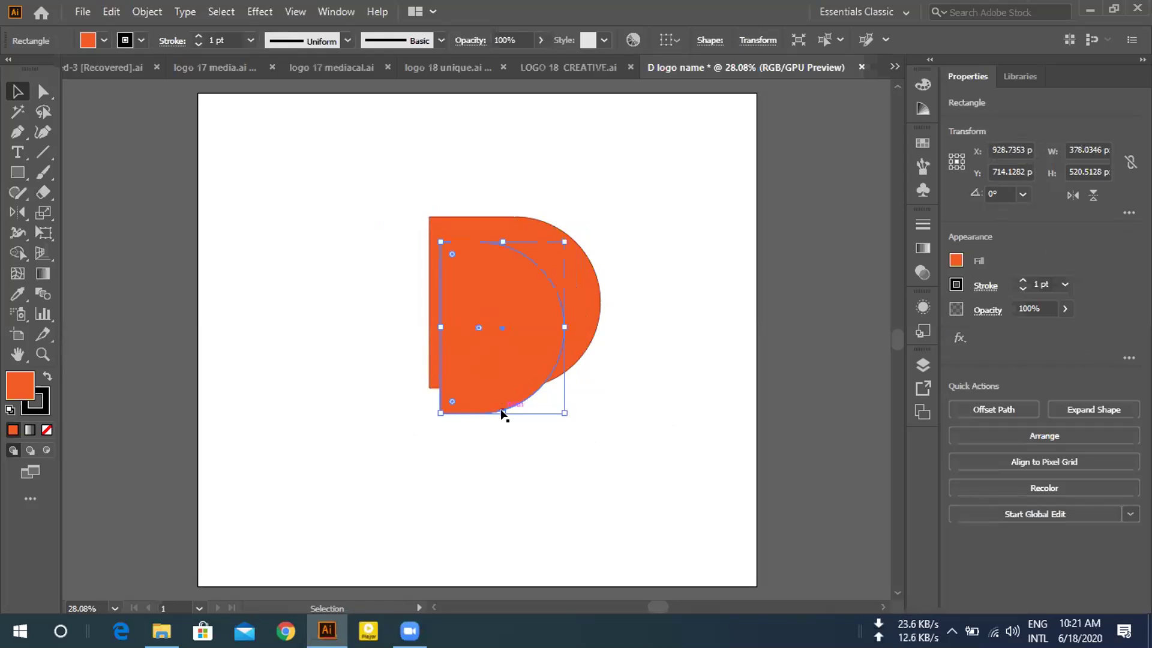
left_click(502, 415)
left_click(475, 330)
Move the D copy beside the original's left side and widen it to about 467 px.
left_click_drag(519, 334, 627, 354)
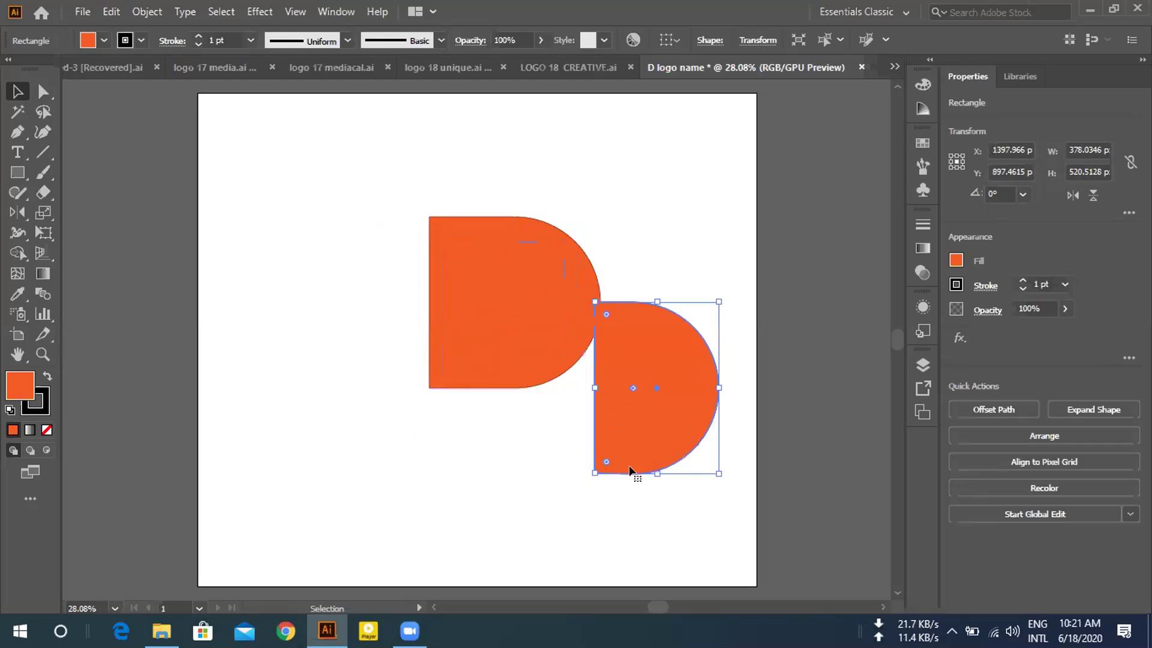
left_click(656, 475)
left_click_drag(657, 302, 342, 283)
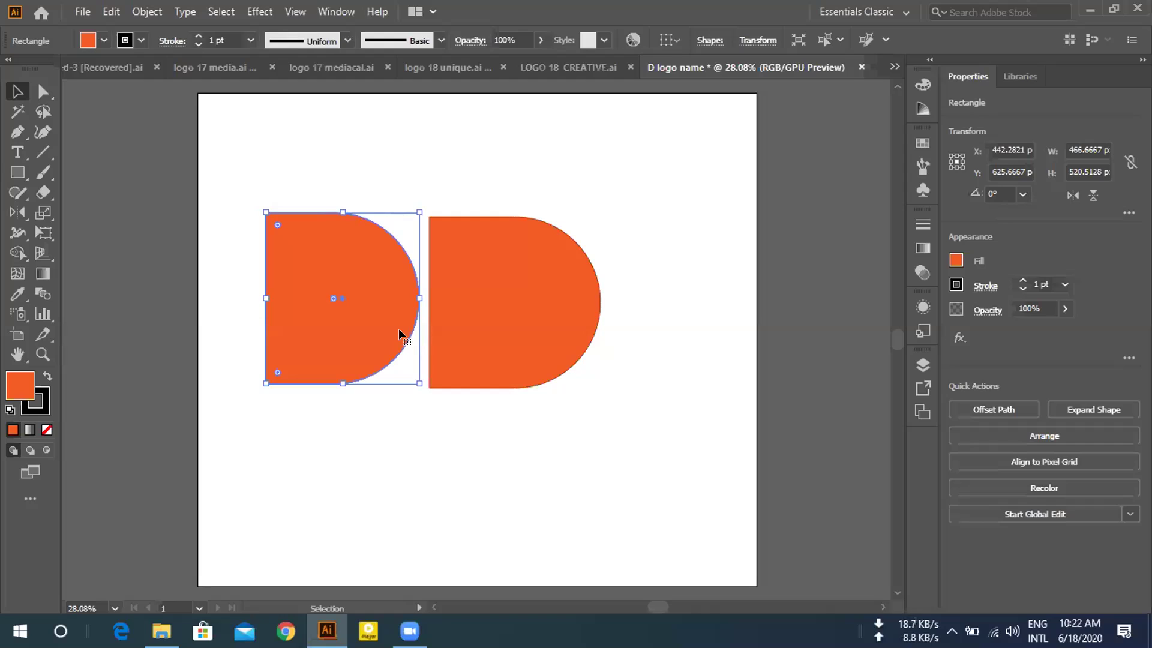
Delete the narrower D copy and remove the stroke from the remaining orange D shape.
key("Delete")
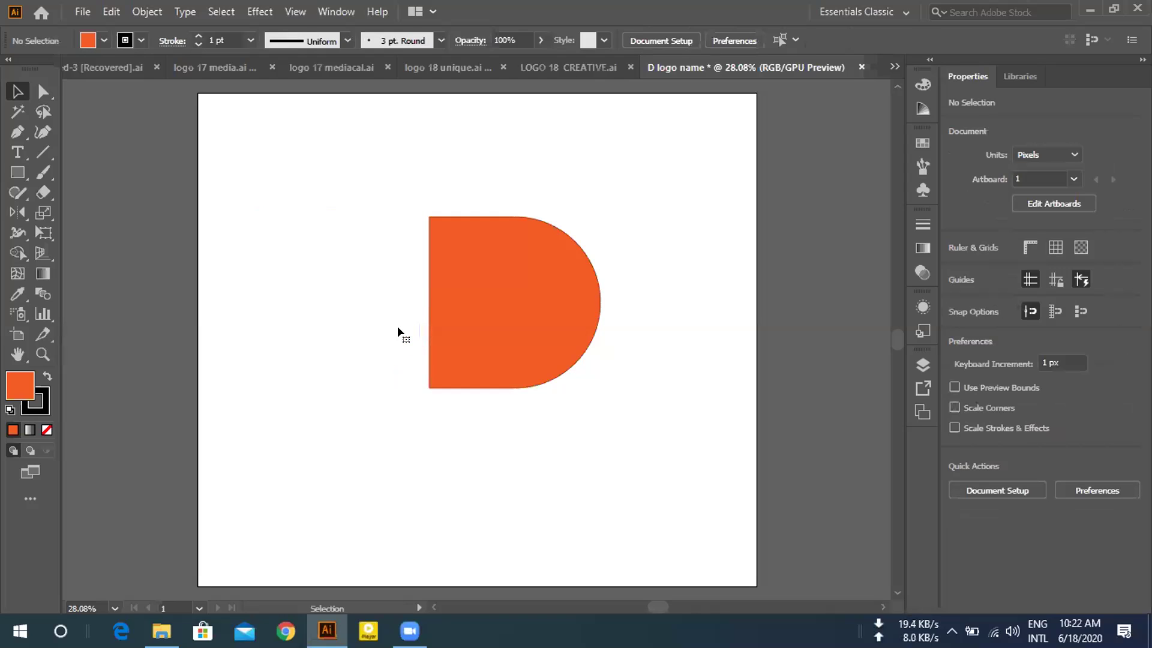
left_click(487, 322)
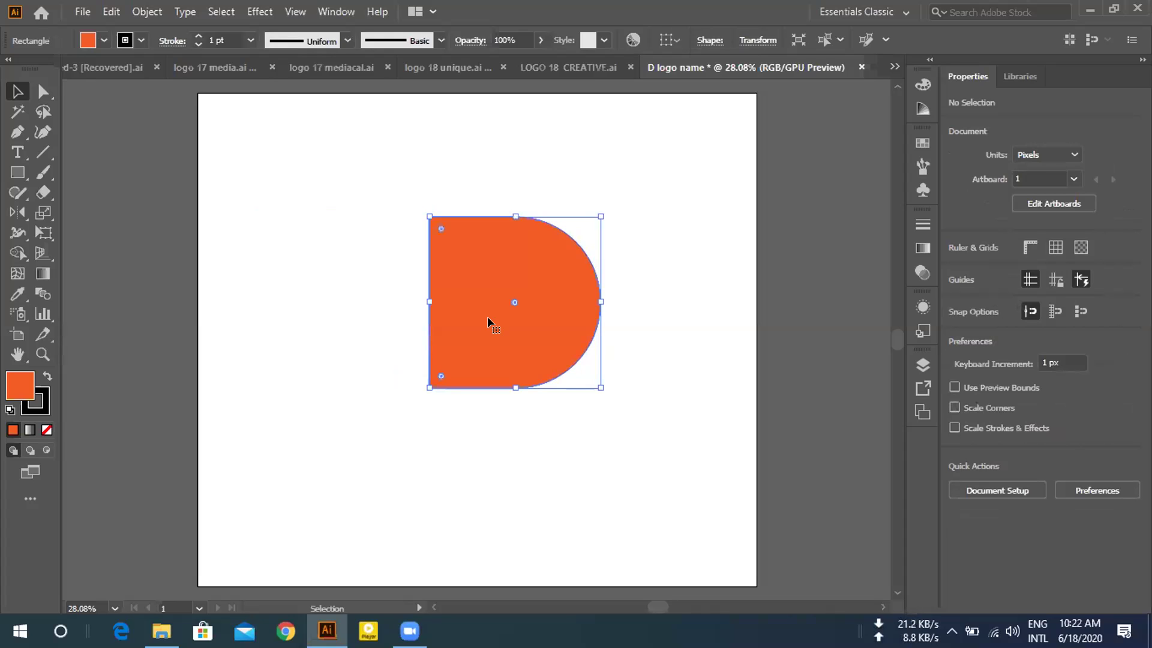
left_click(141, 40)
left_click(10, 68)
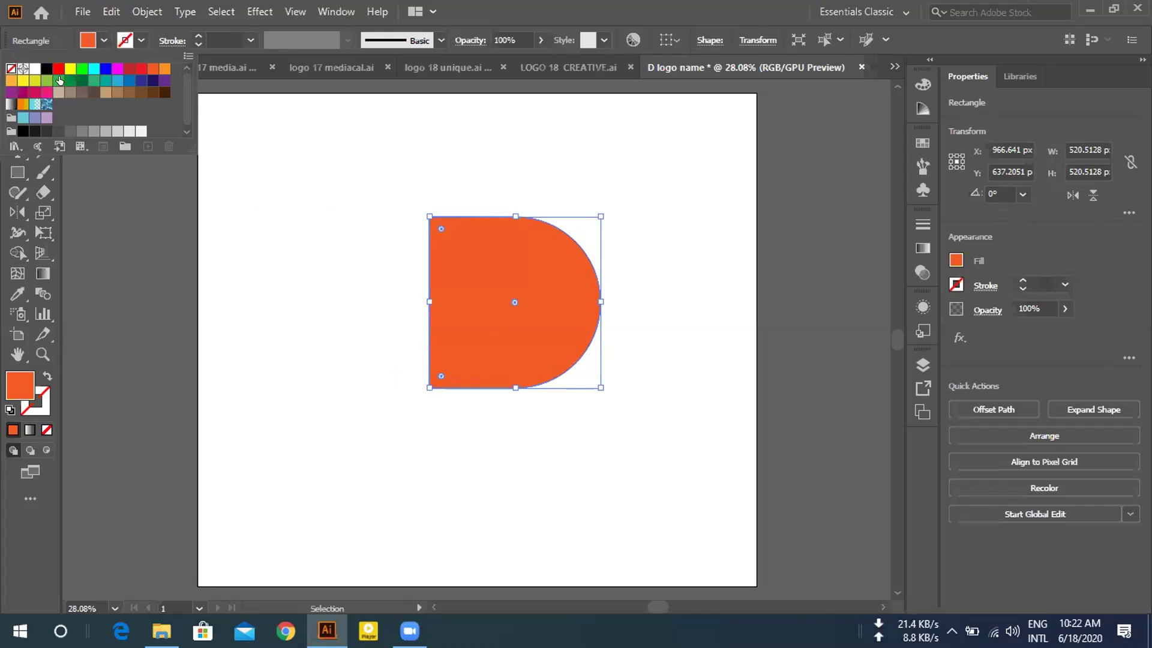
left_click(311, 268)
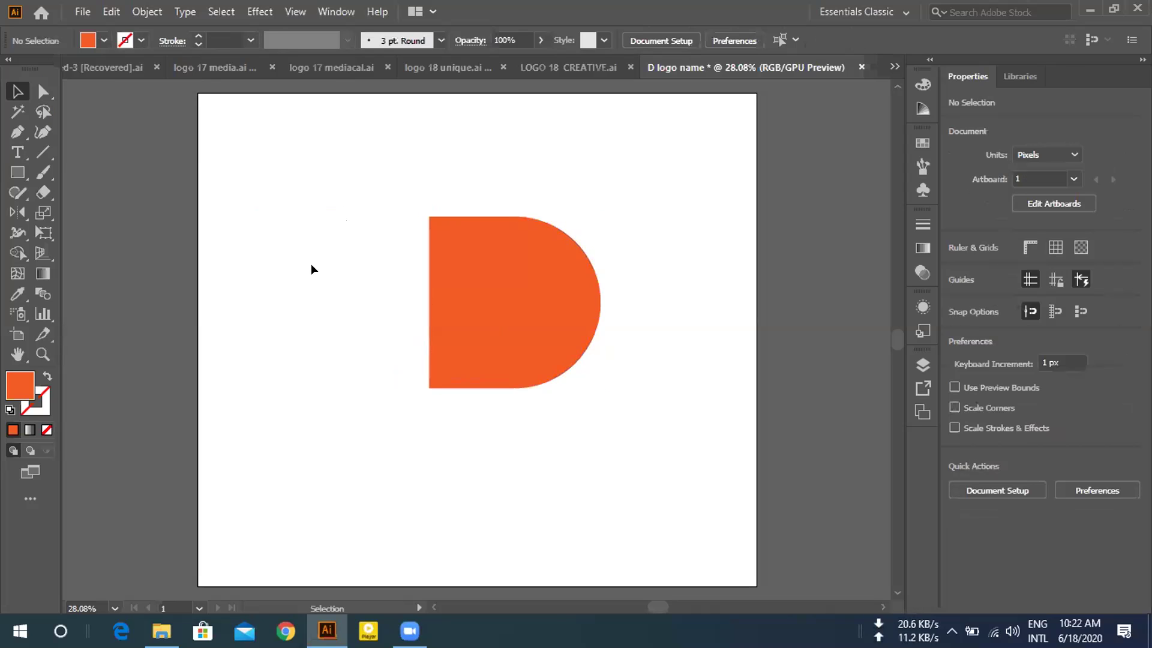
Try a copy of the D shape on its left, narrowed to a half circle about 260 px wide, and delete it.
left_click(467, 294)
left_click_drag(473, 299, 468, 345)
left_click_drag(425, 429, 348, 390)
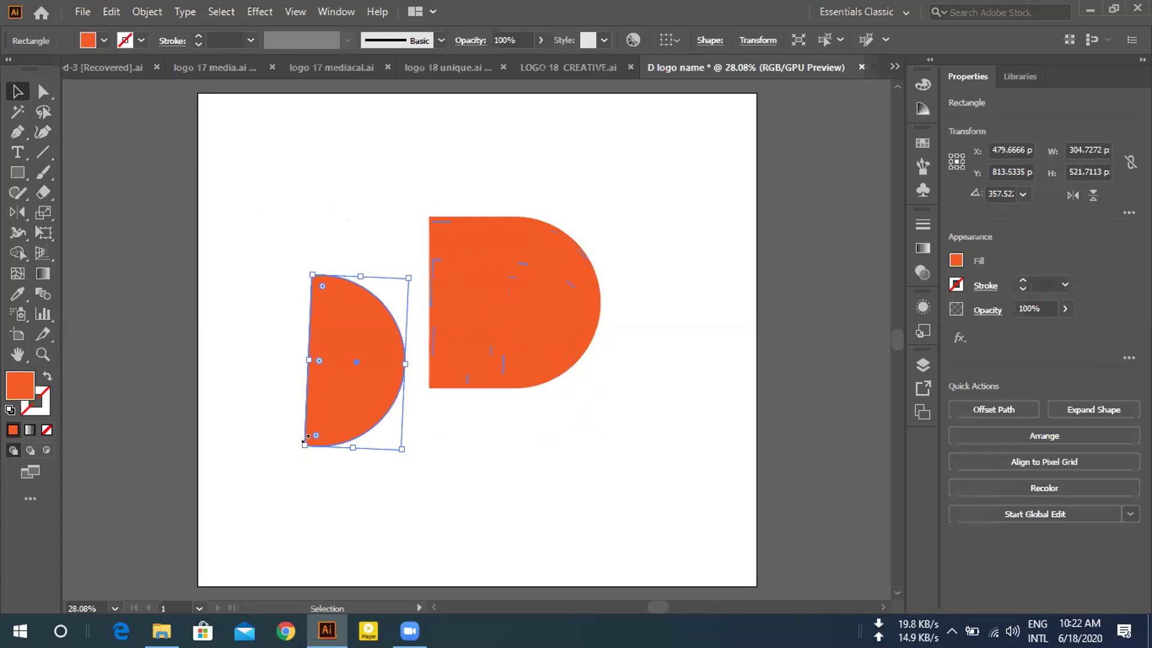
left_click_drag(327, 448, 344, 459)
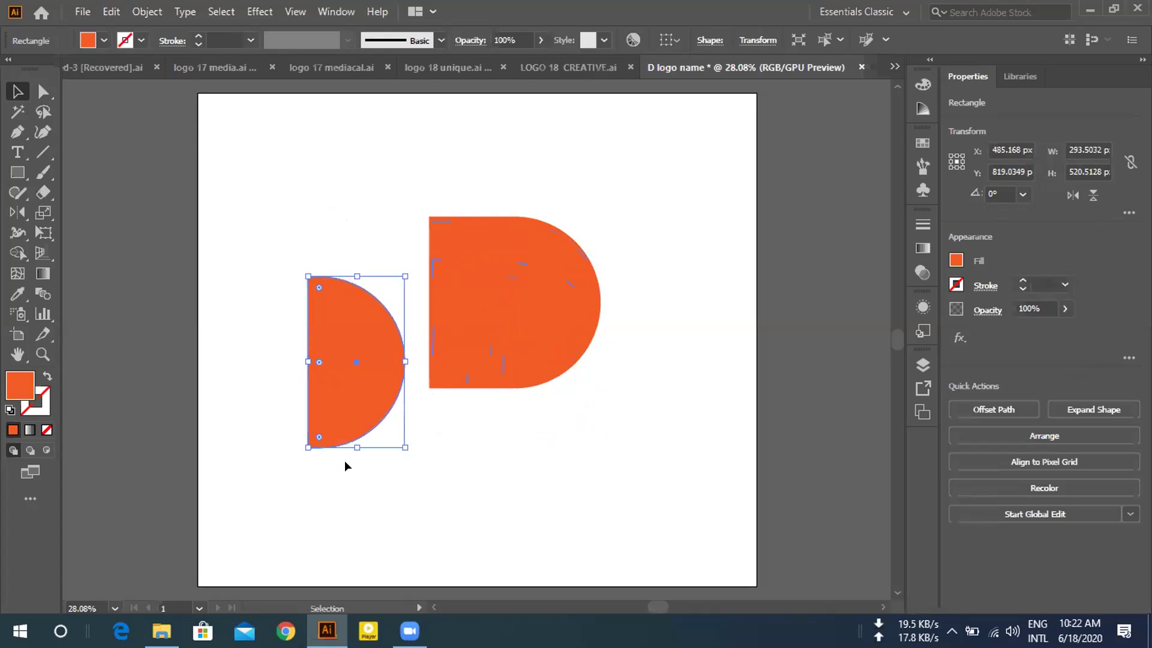
left_click(356, 412)
left_click(352, 445)
left_click(356, 410)
left_click_drag(357, 410, 329, 410)
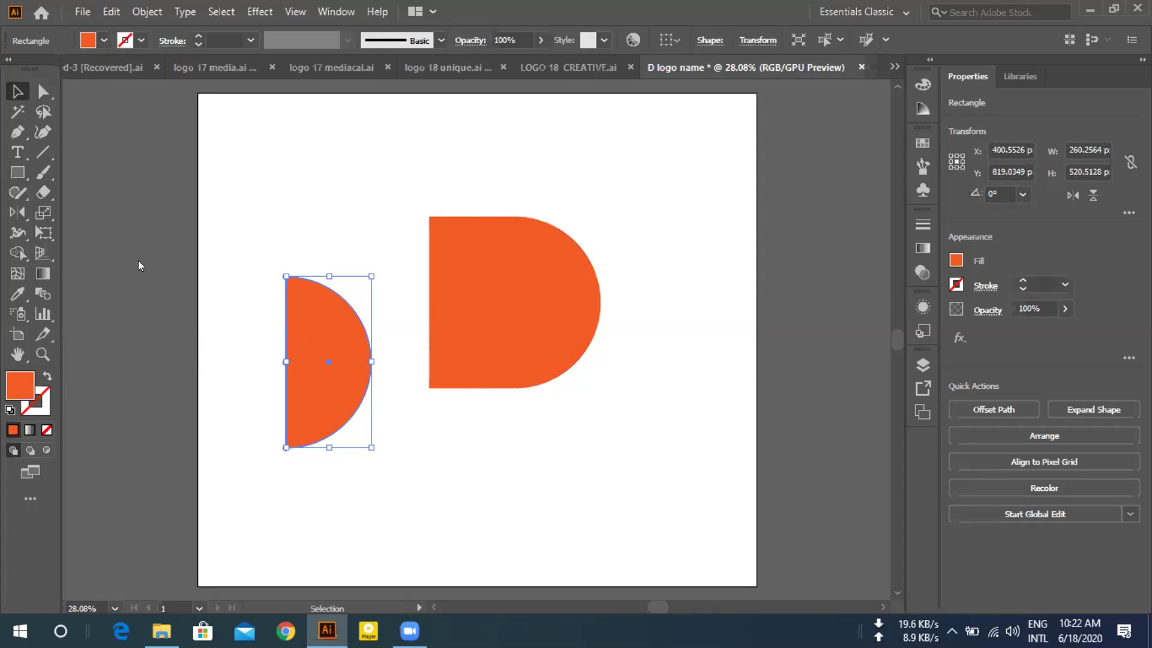
key("Delete")
Draw an orange rectangle about 341 by 318 px to the upper left of the D shape.
left_click(224, 200)
key("m")
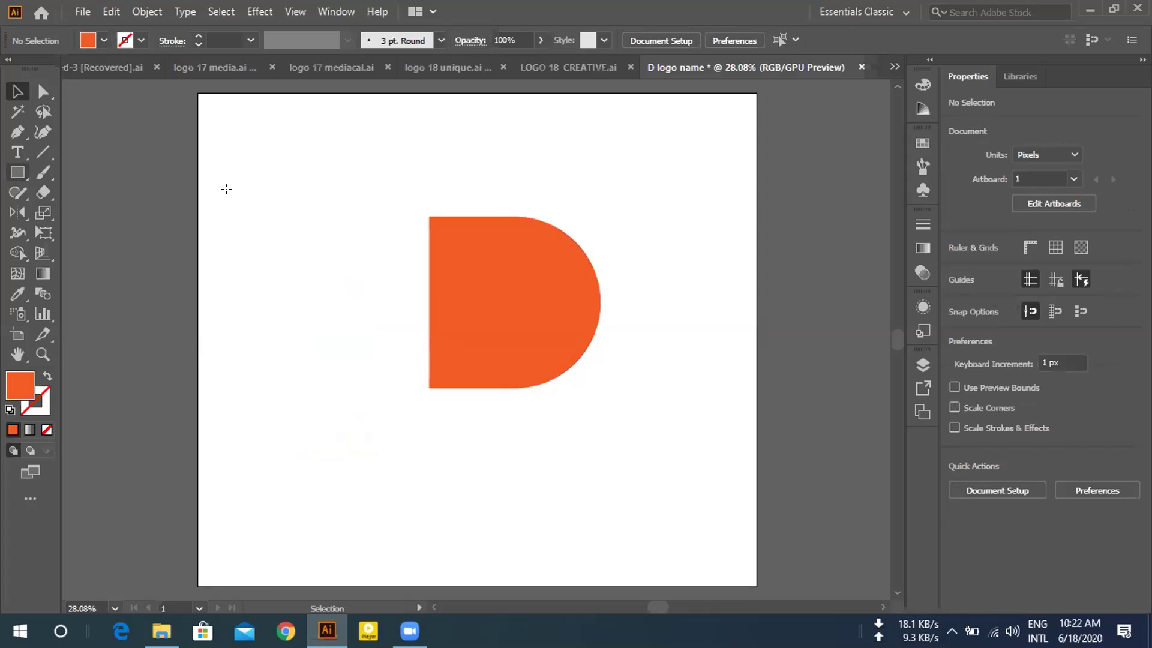
left_click_drag(233, 187, 343, 289)
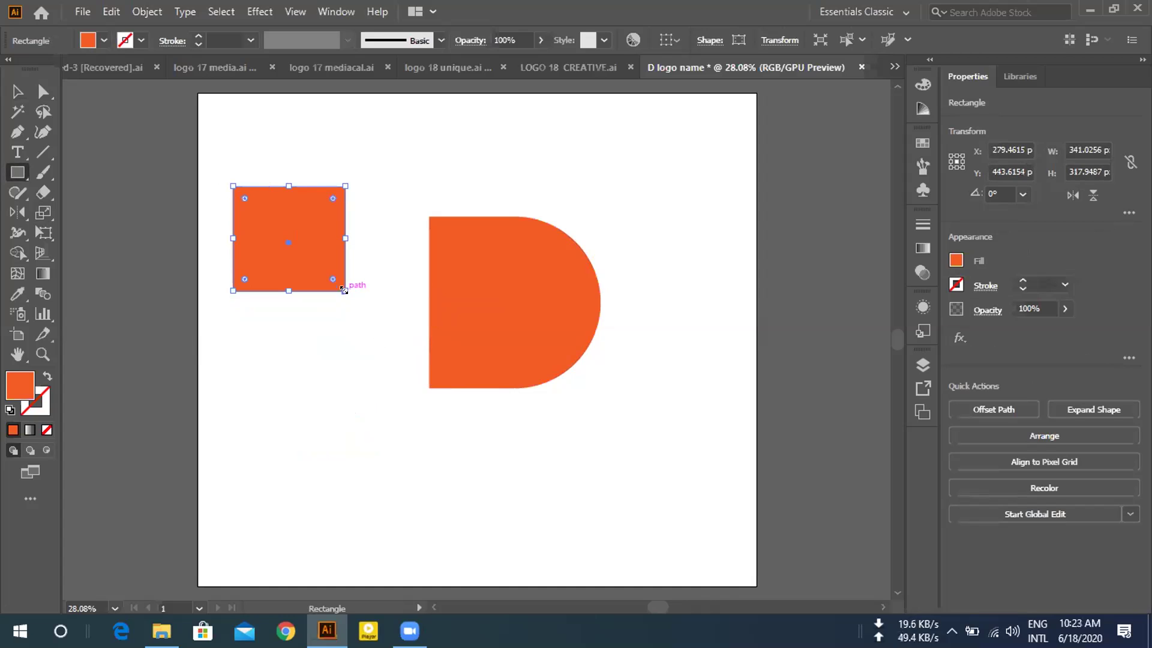
key("v")
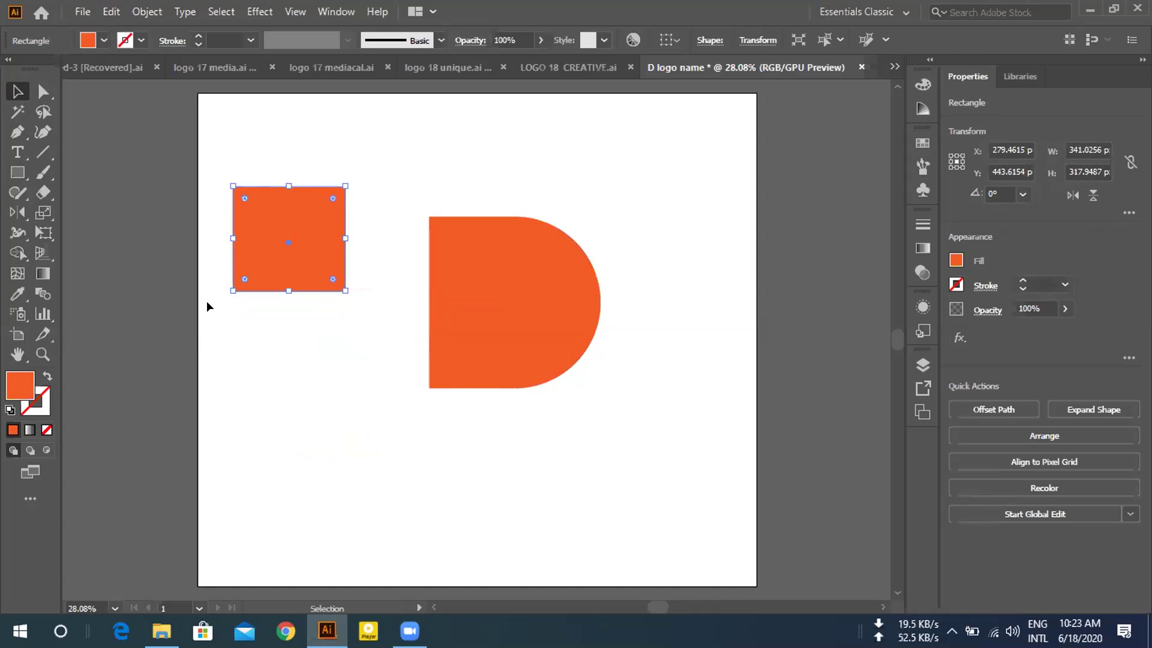
Turn the small rectangle into a D shape with rounded right corners and centre it inside the large D.
left_click(207, 301)
left_click(319, 224)
left_click_drag(328, 280, 499, 311)
left_click(285, 337)
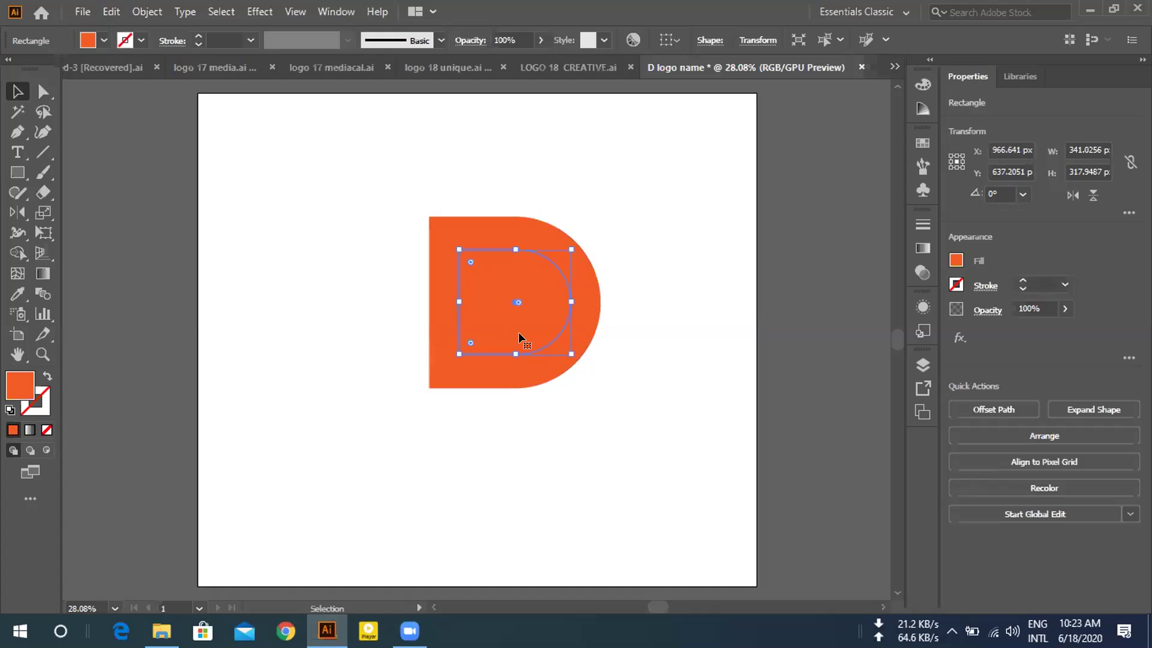
Enlarge the light-orange inner D slightly and cut it out of the large D with Pathfinder Exclude.
left_click_drag(572, 354, 523, 328)
left_click(491, 315)
left_click_drag(360, 172, 666, 423)
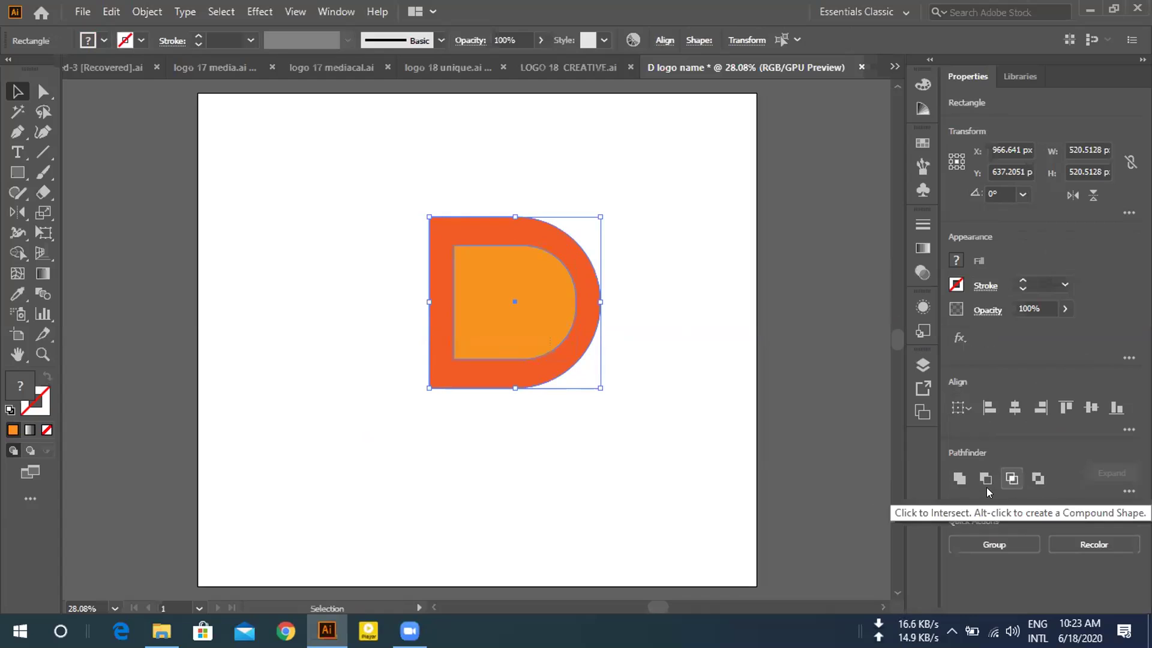
left_click(1038, 478)
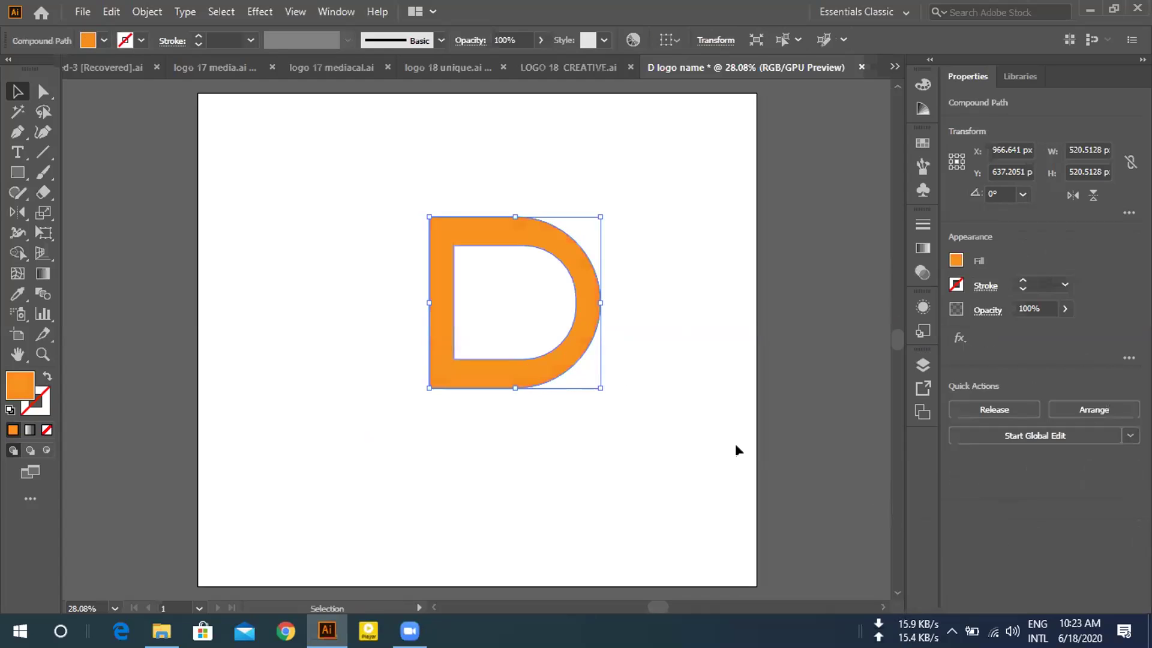
Move the hollow D to the upper part of the artboard, to about X 828 px, Y 424 px.
left_click(571, 393)
left_click_drag(493, 372, 448, 369)
scroll(635, 360, "left", 5)
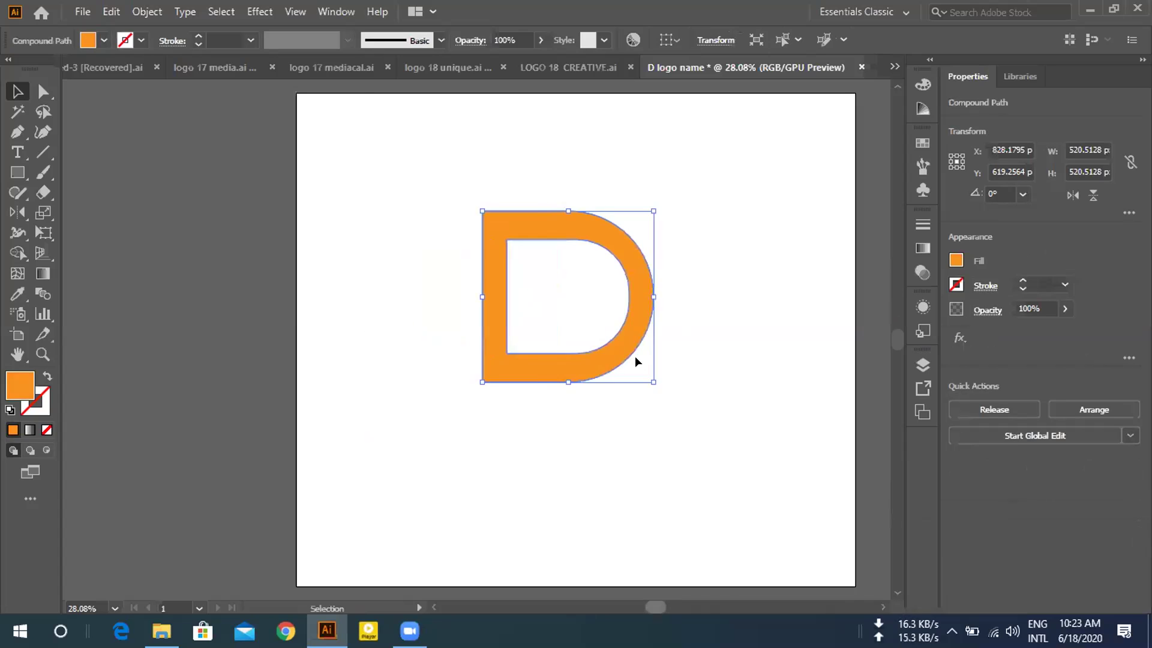
left_click_drag(634, 303, 648, 602)
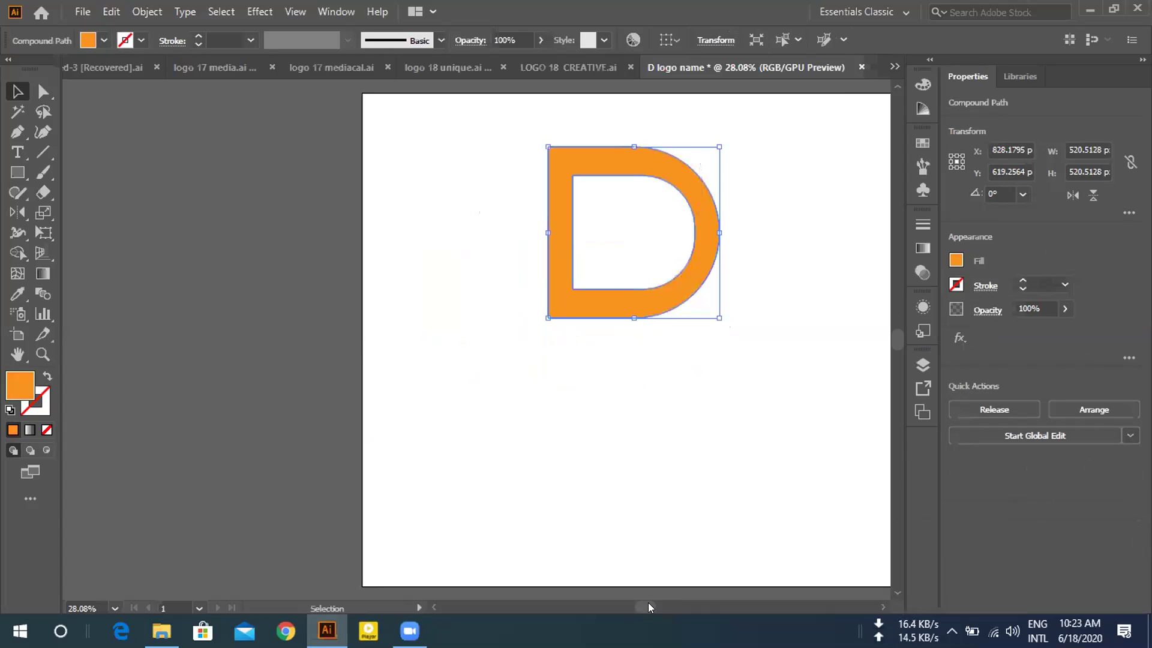
scroll(648, 602, "right", 4)
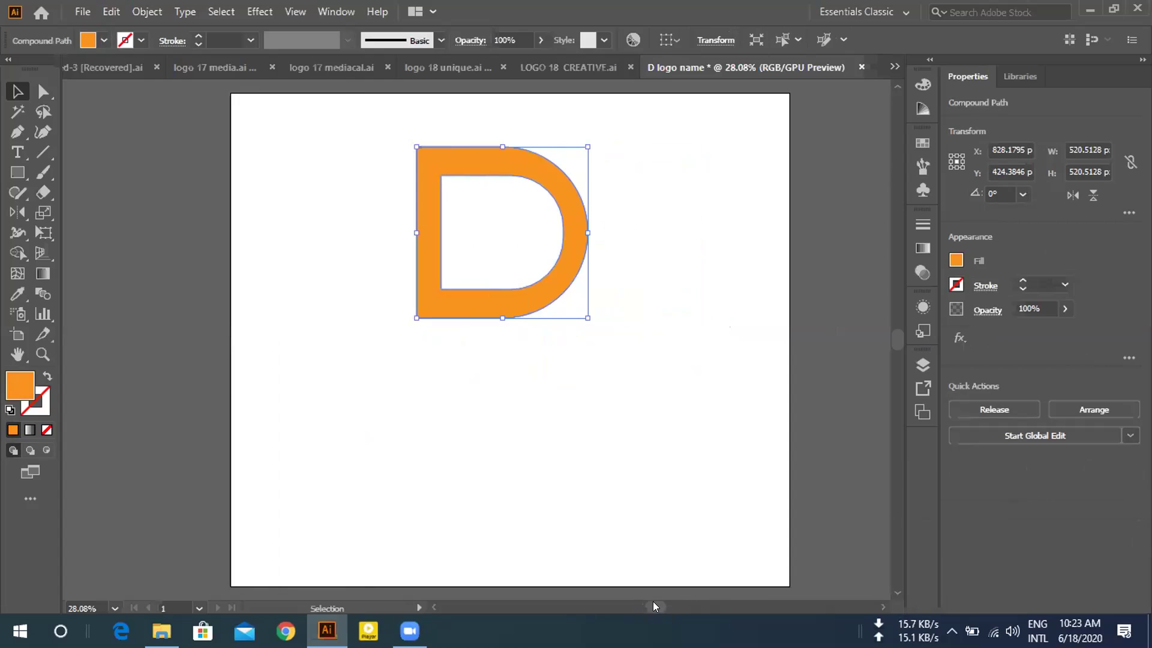
Draw an orange square below the D and reduce it to about 197 × 197 px.
left_click(18, 172)
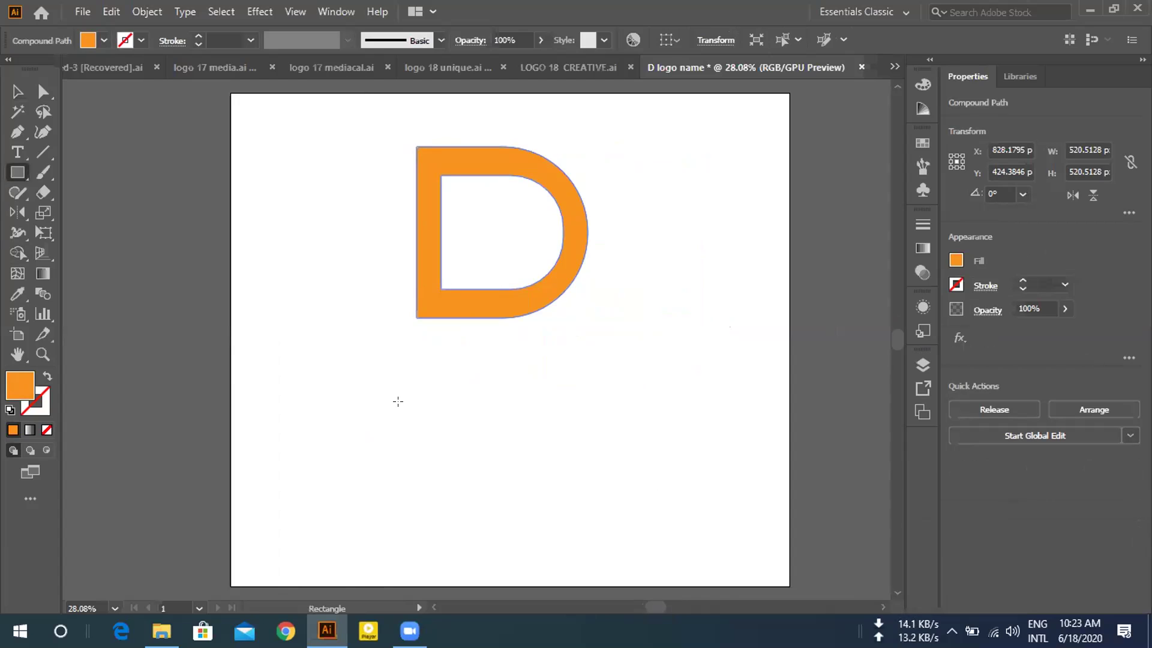
left_click_drag(403, 410, 494, 511)
key("v")
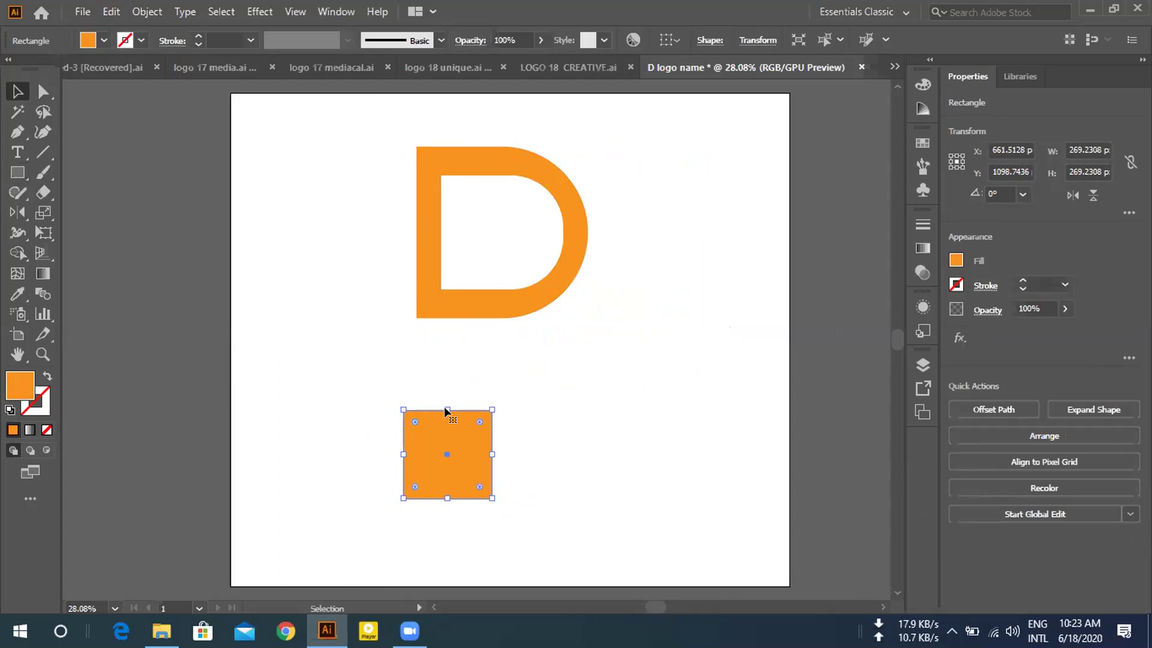
left_click_drag(447, 409, 447, 433)
left_click(435, 369)
left_click_drag(492, 466, 469, 465)
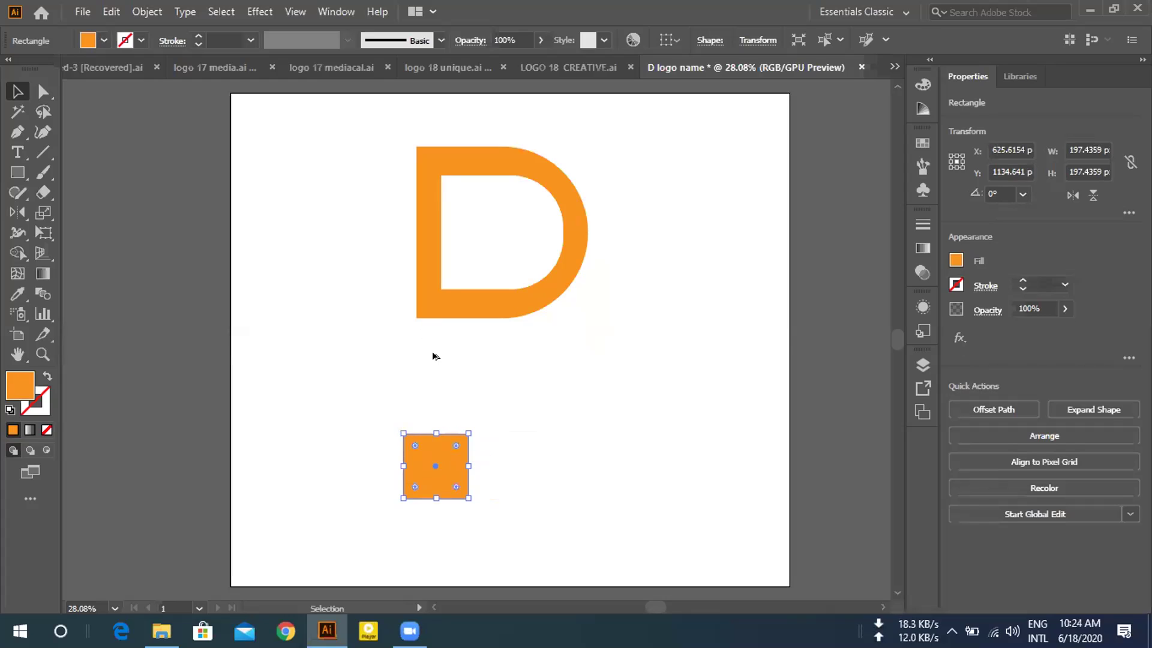
Duplicate the square and offset the copy up and to the right by about 46 px.
key("ctrl+equal")
key("ctrl+equal")
key("ctrl+equal")
key("ctrl+equal")
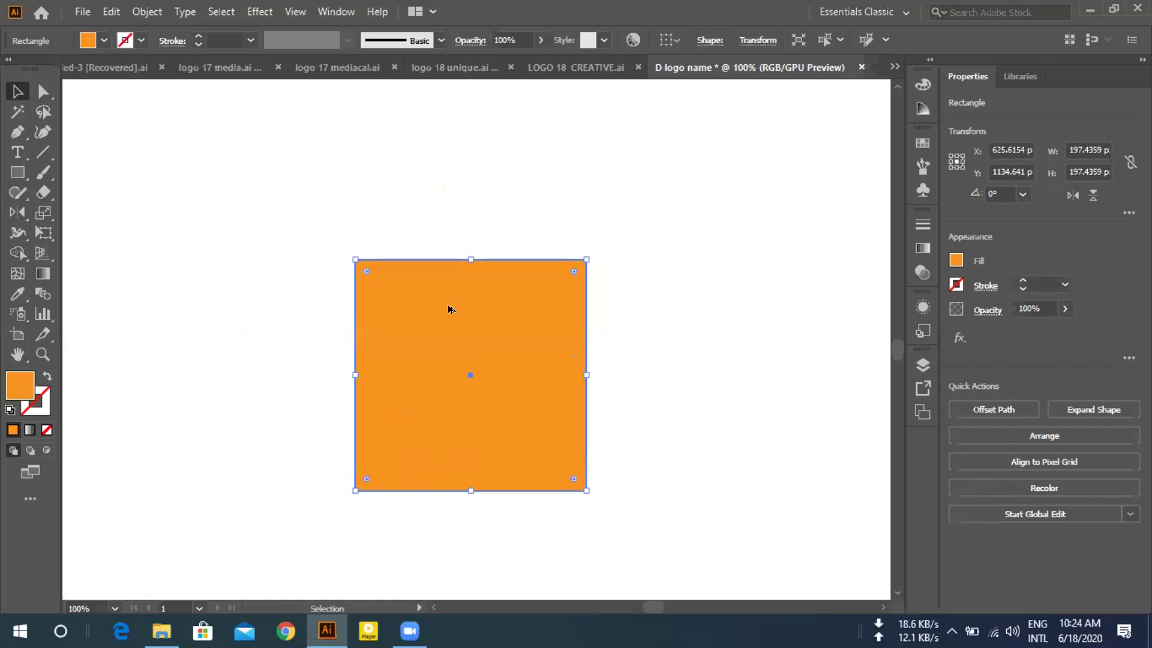
left_click_drag(447, 311, 450, 325)
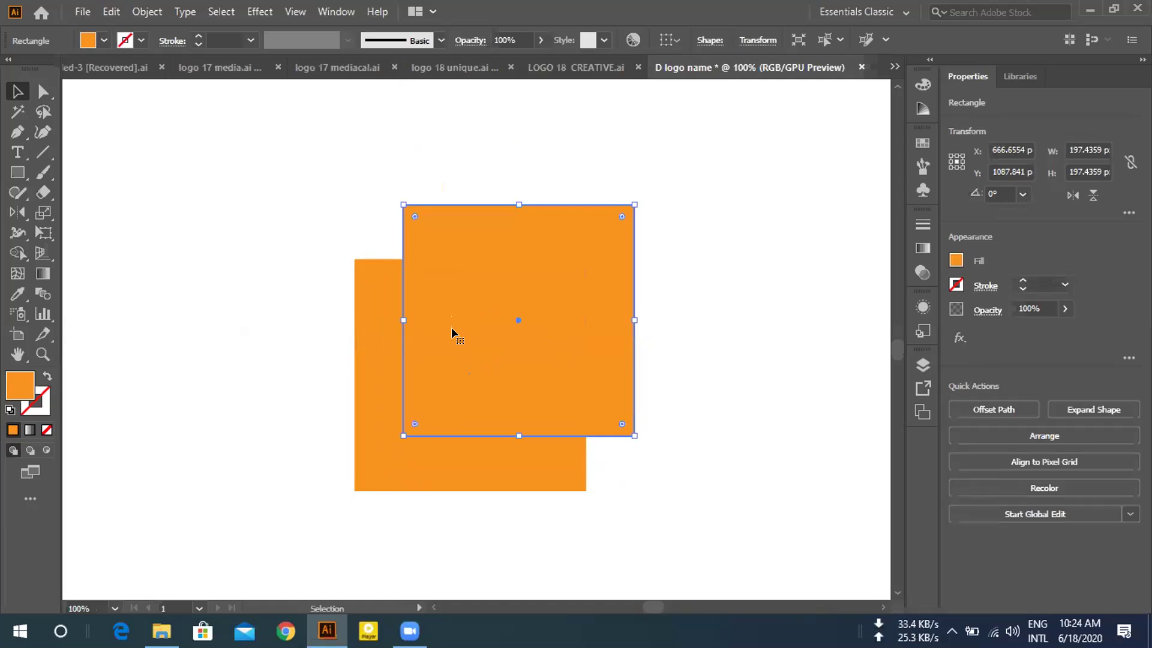
left_click_drag(451, 326, 460, 327)
Cut the front copy out of the back square with Pathfinder Minus Front to form an L shape.
left_click_drag(304, 224, 580, 477)
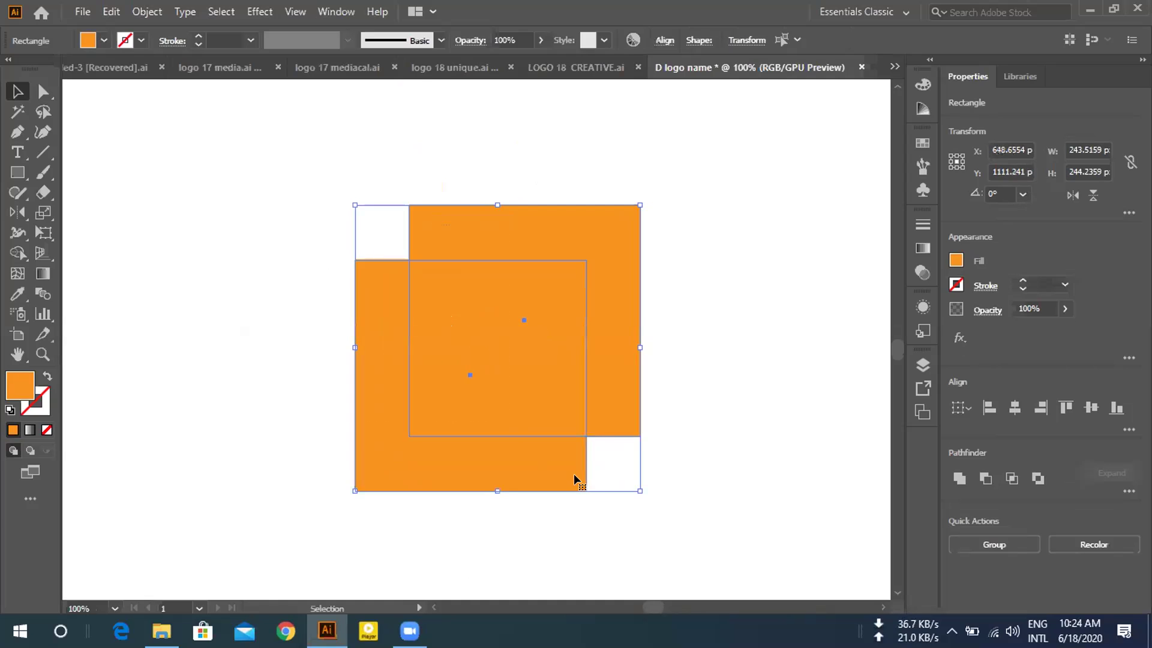
left_click(1036, 479)
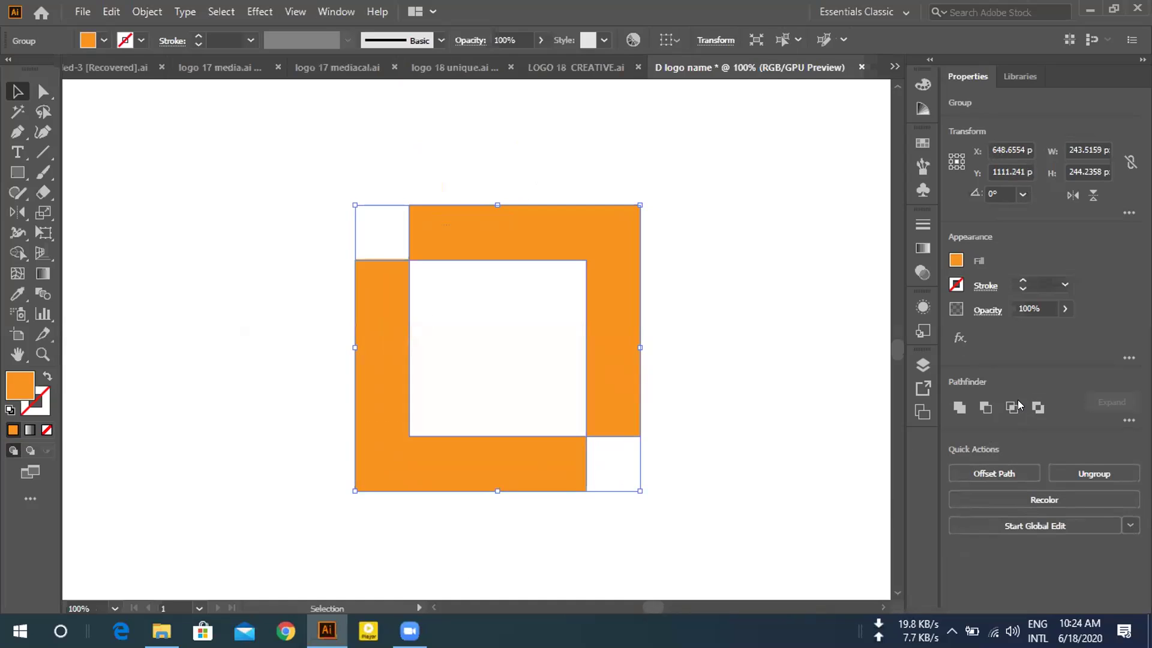
left_click(985, 409)
left_click(678, 506)
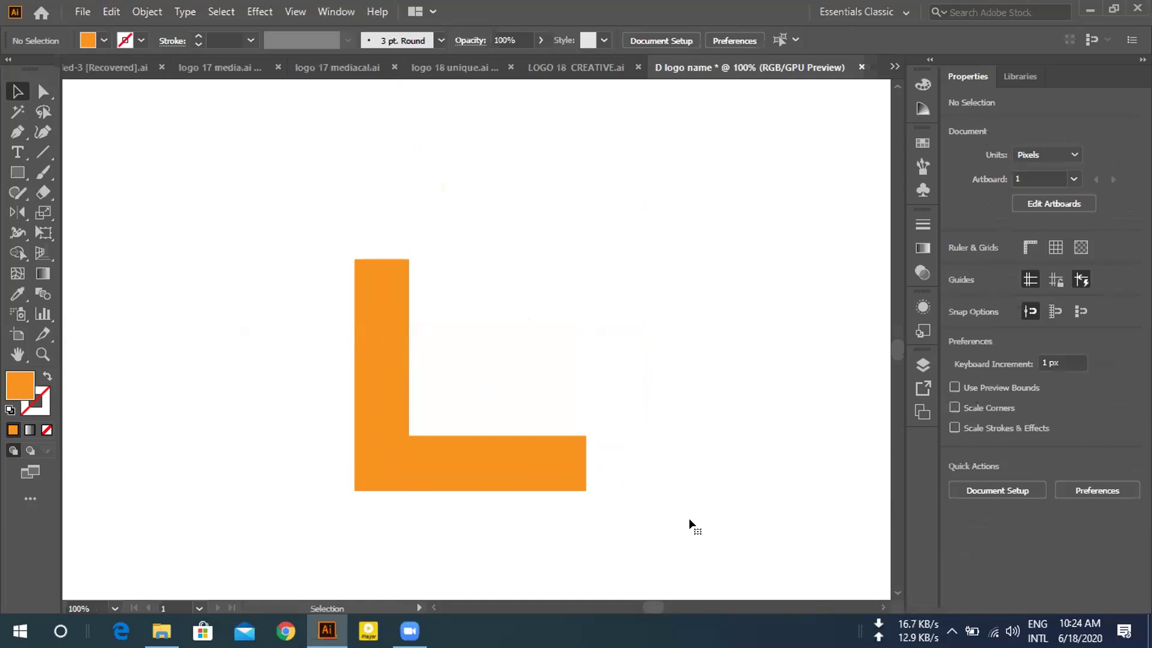
Resize the L shape to about 255 px wide and 245 px high.
scroll(346, 348, "down", 2)
scroll(346, 348, "up", 3)
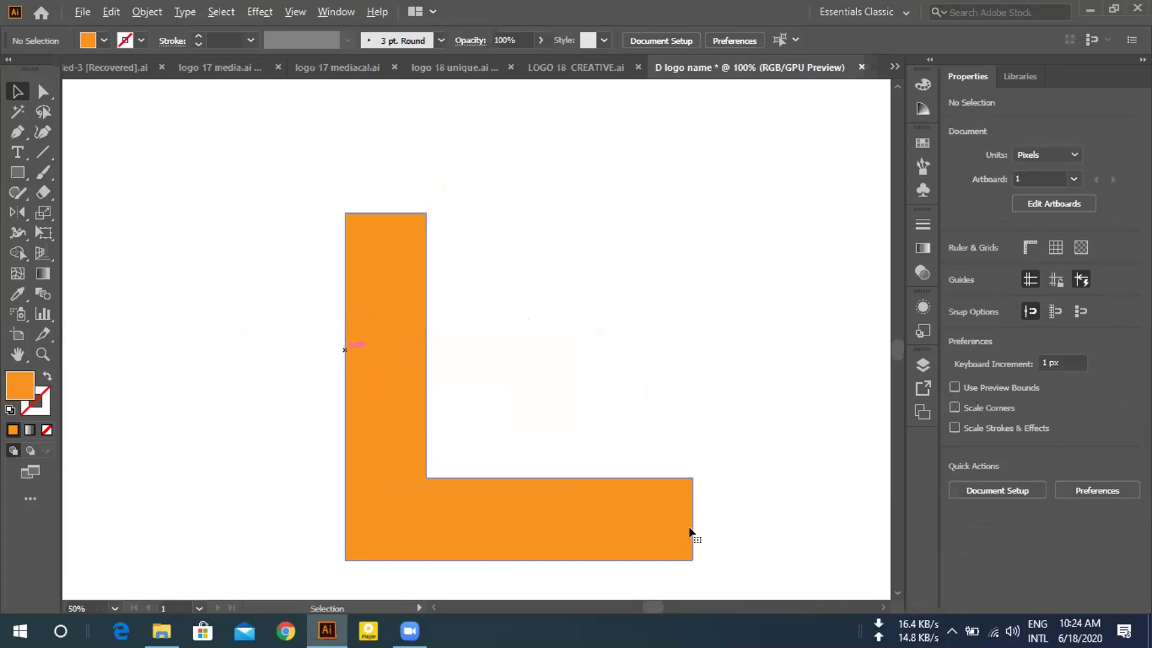
left_click(689, 527)
left_click_drag(689, 531, 580, 438)
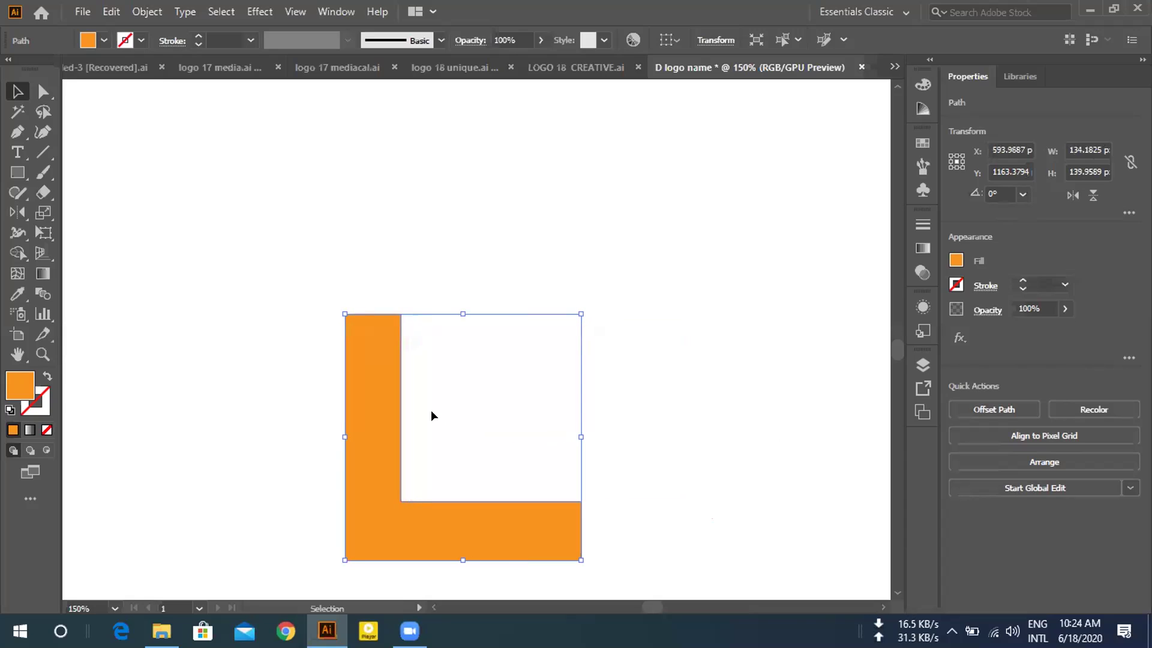
left_click_drag(581, 314, 790, 195)
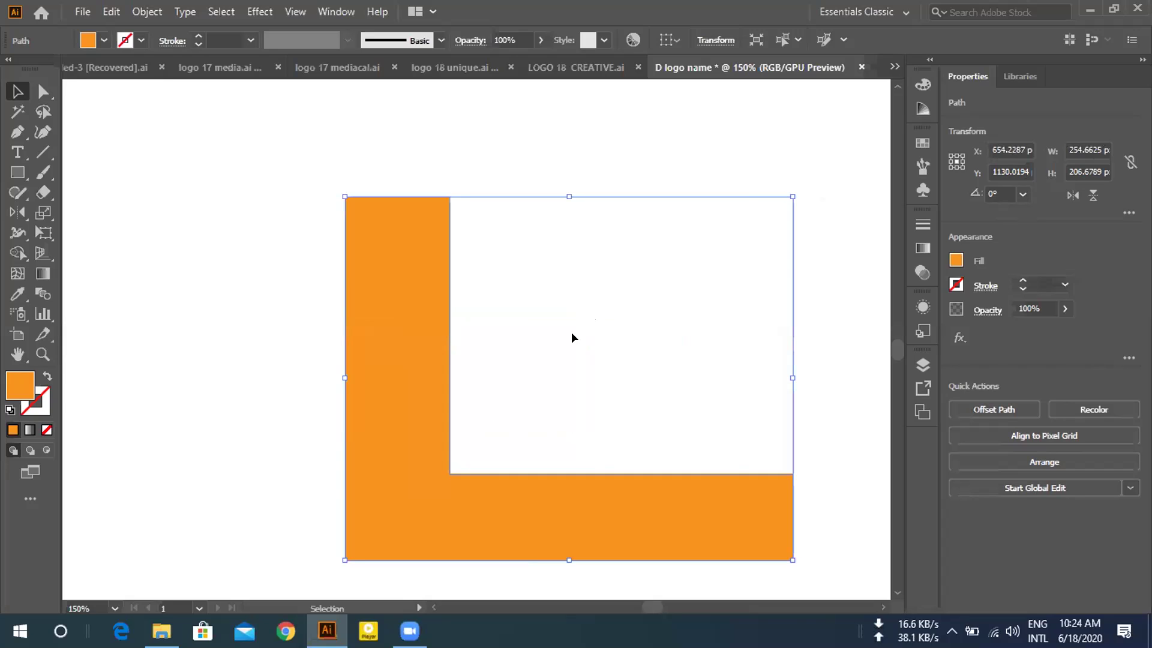
scroll(564, 333, "down", 2)
scroll(560, 334, "down", 1, "alt")
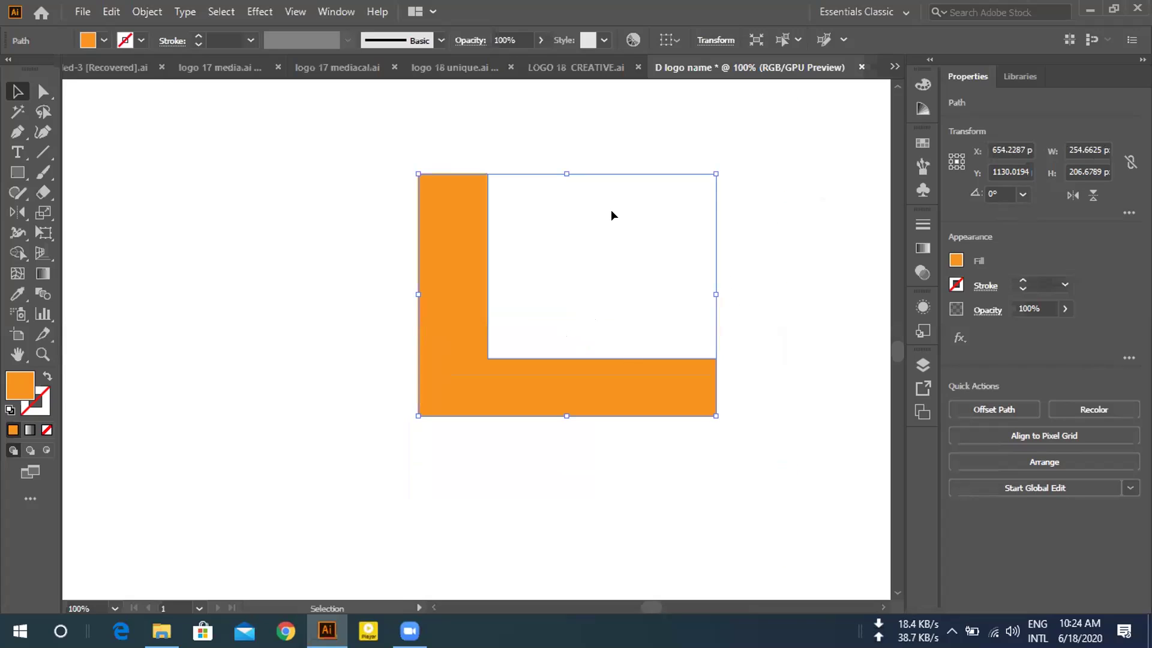
left_click_drag(563, 173, 563, 128)
scroll(584, 288, "down", 2)
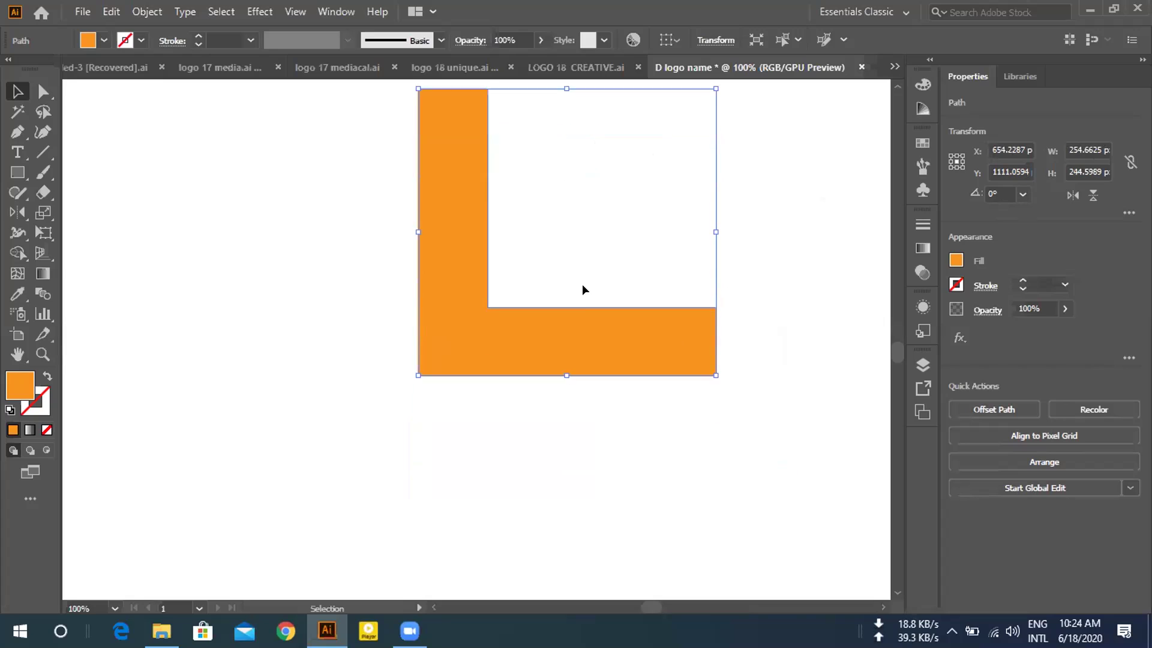
scroll(513, 283, "up", 3)
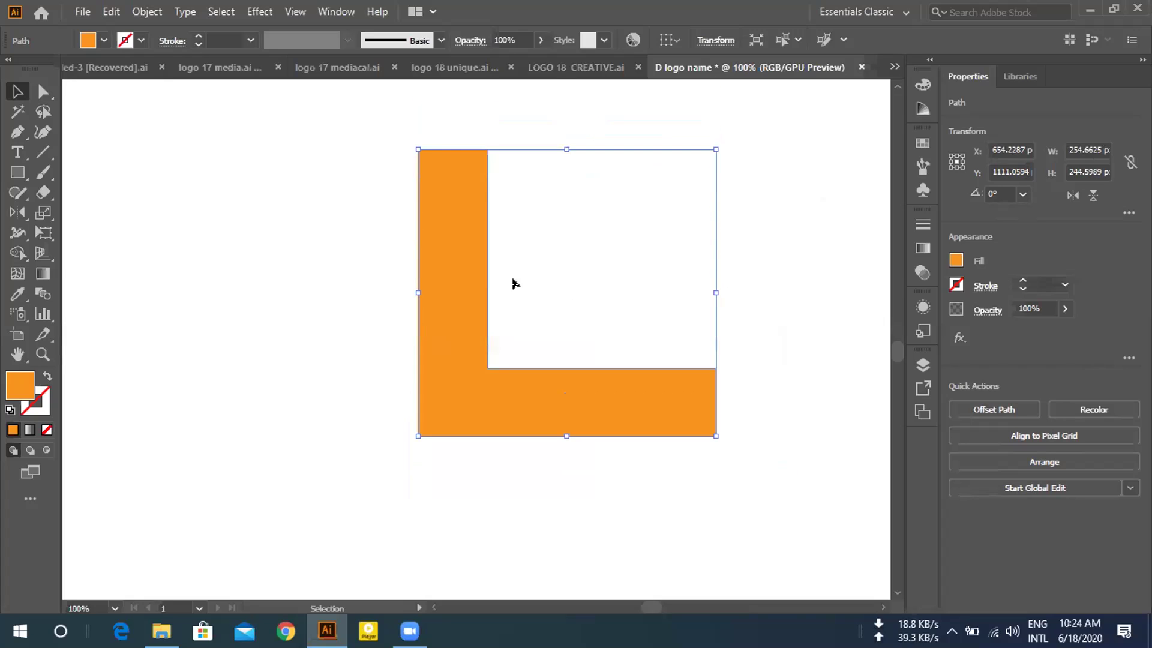
Fully round the outer corner at each end of the L shape using the live corner widgets.
left_click(43, 91)
mouse_move(427, 160)
left_mouse_down()
mouse_move(437, 170)
mouse_move(420, 153)
left_mouse_up()
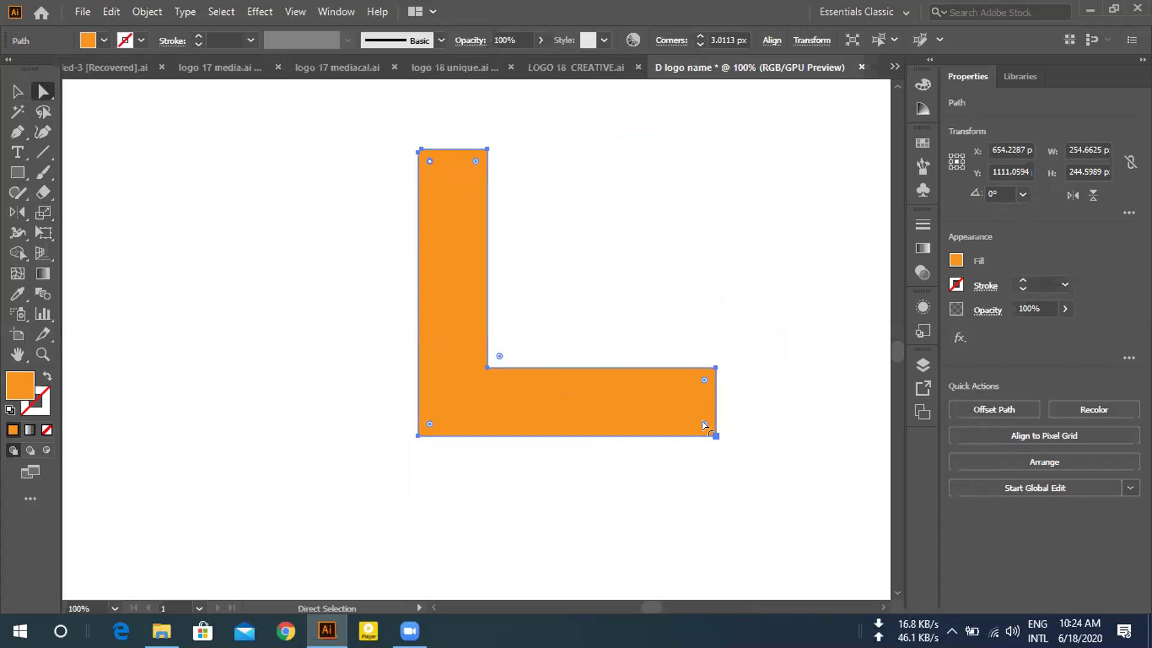
left_click_drag(705, 427, 711, 433)
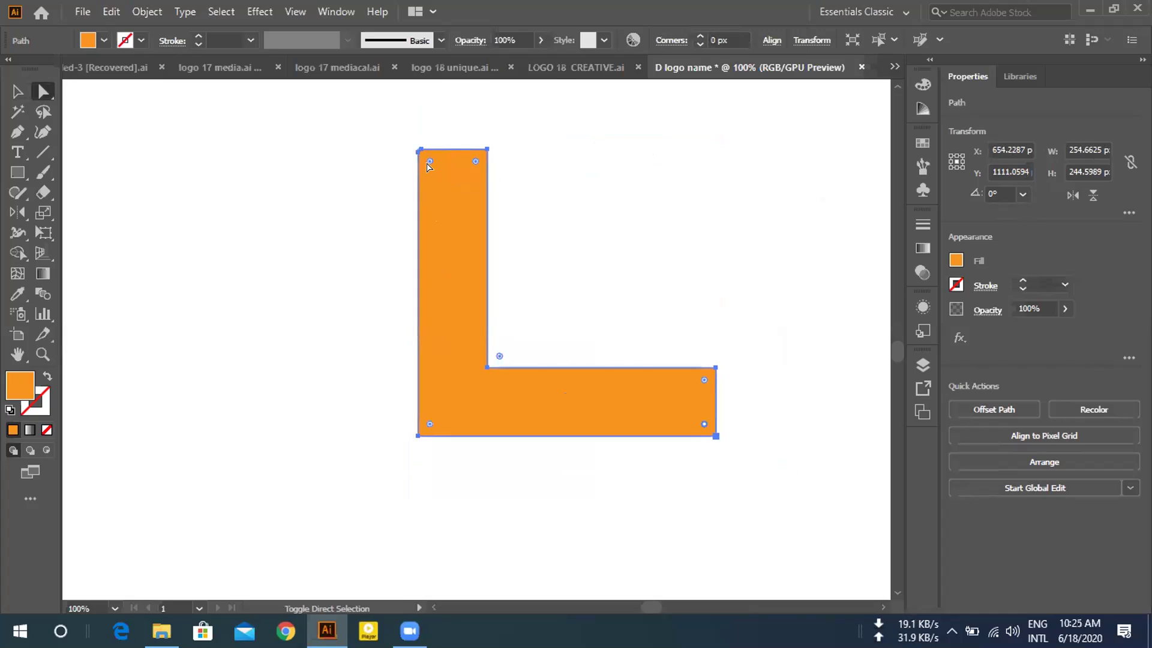
left_click_drag(430, 162, 476, 249)
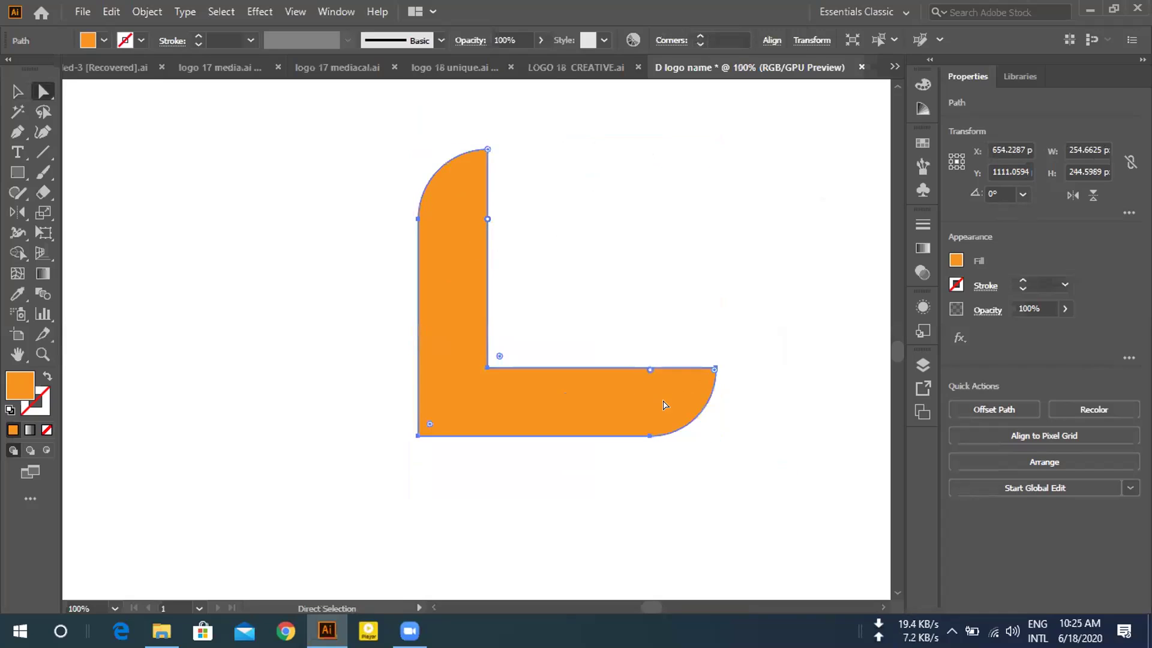
left_click(504, 280)
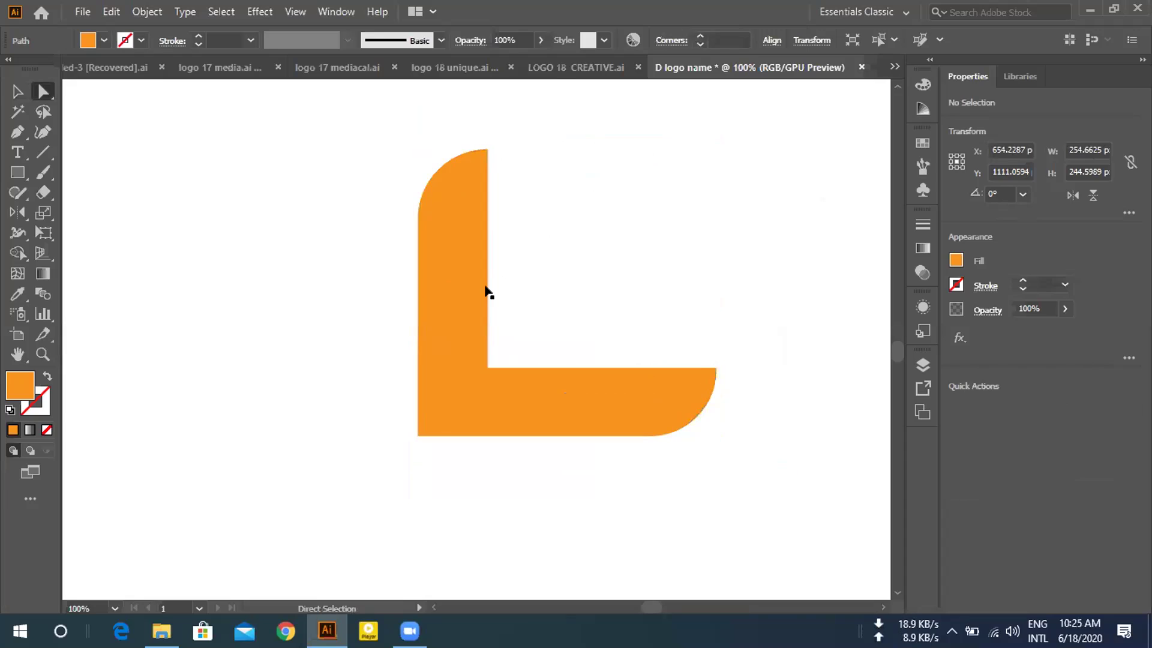
Move the L shape up to just below the D and enlarge it to about 390 × 368 px.
left_click(485, 307)
scroll(547, 326, "down", 2)
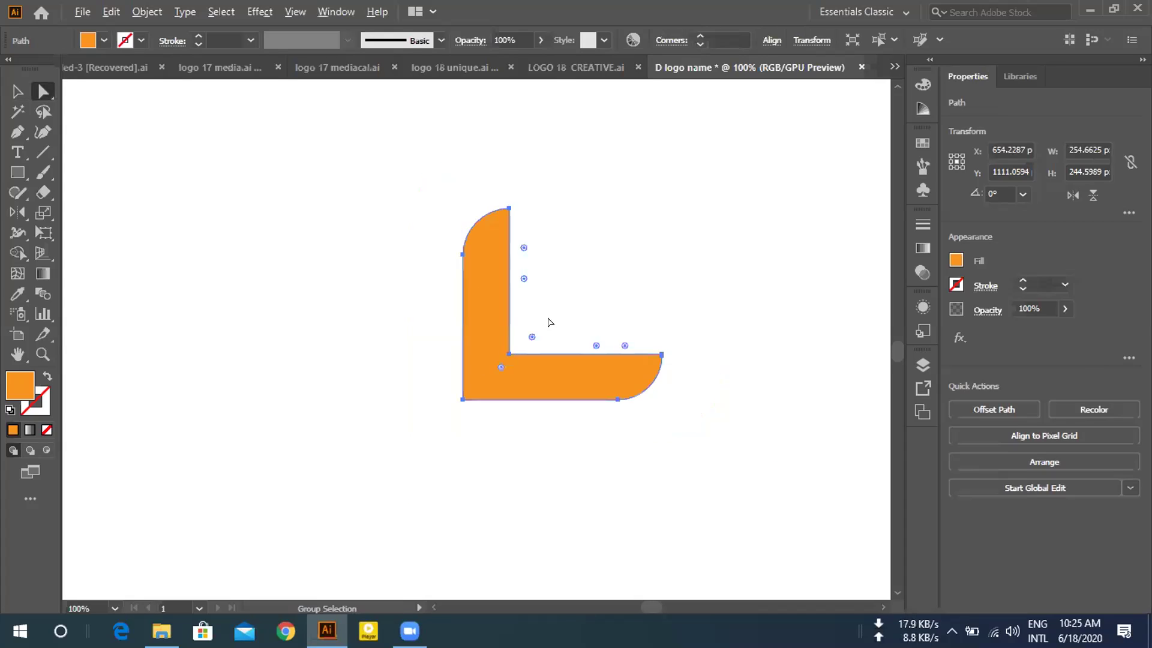
scroll(555, 309, "up", 1)
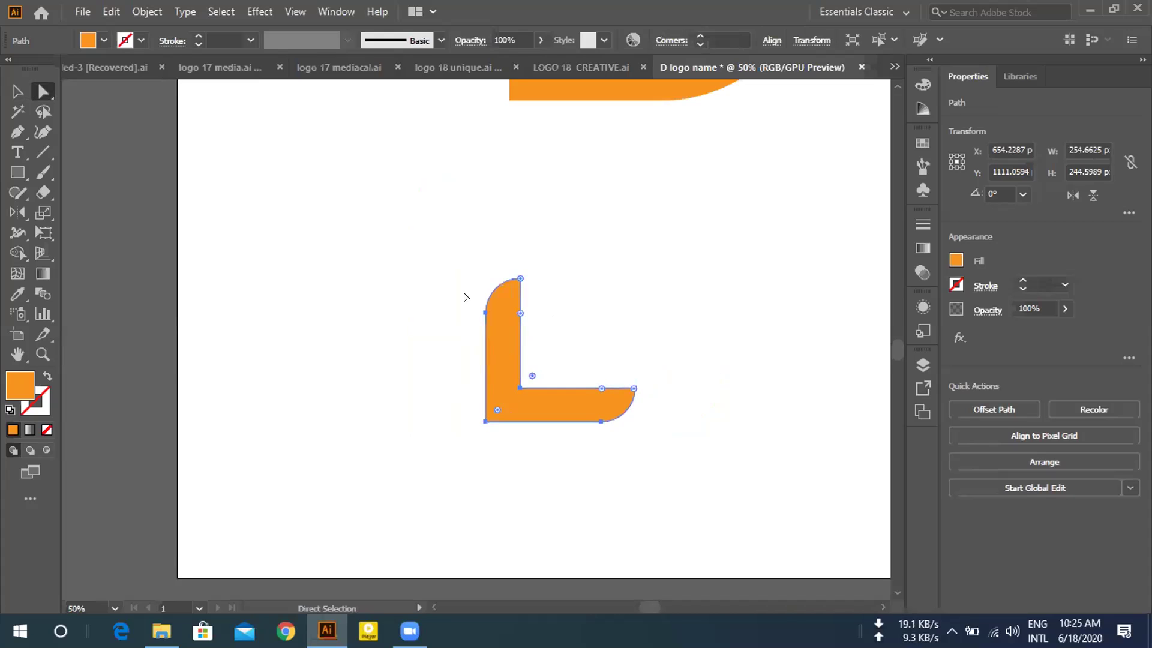
key("v")
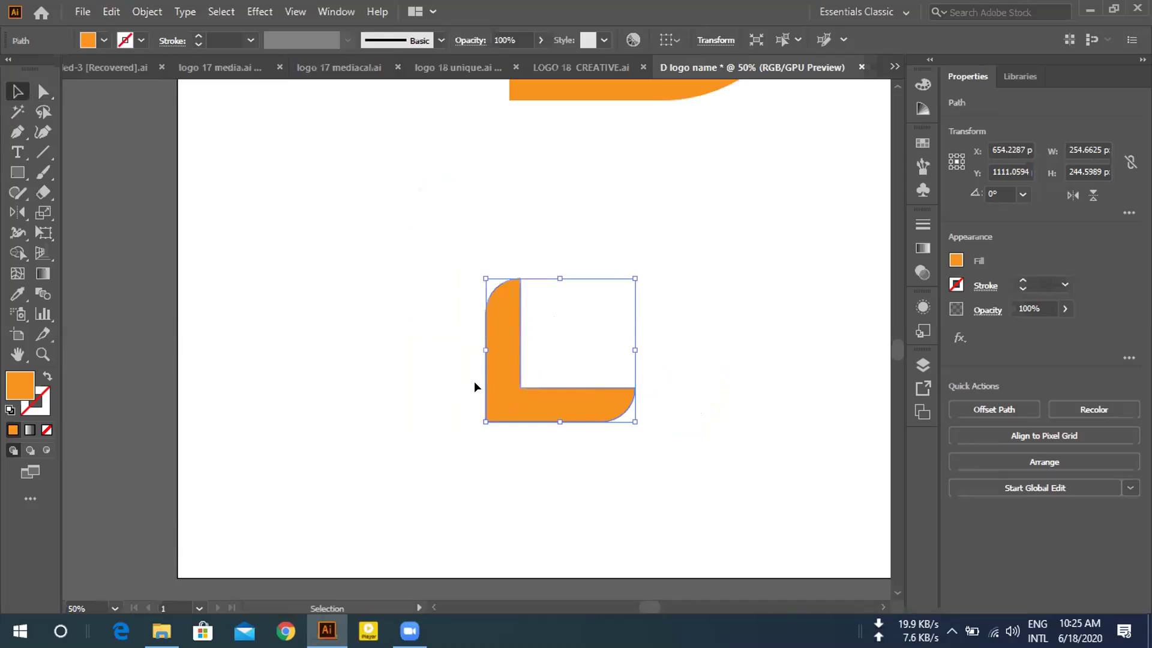
scroll(474, 380, "up", 3)
scroll(474, 380, "down", 2)
scroll(545, 416, "down", 1)
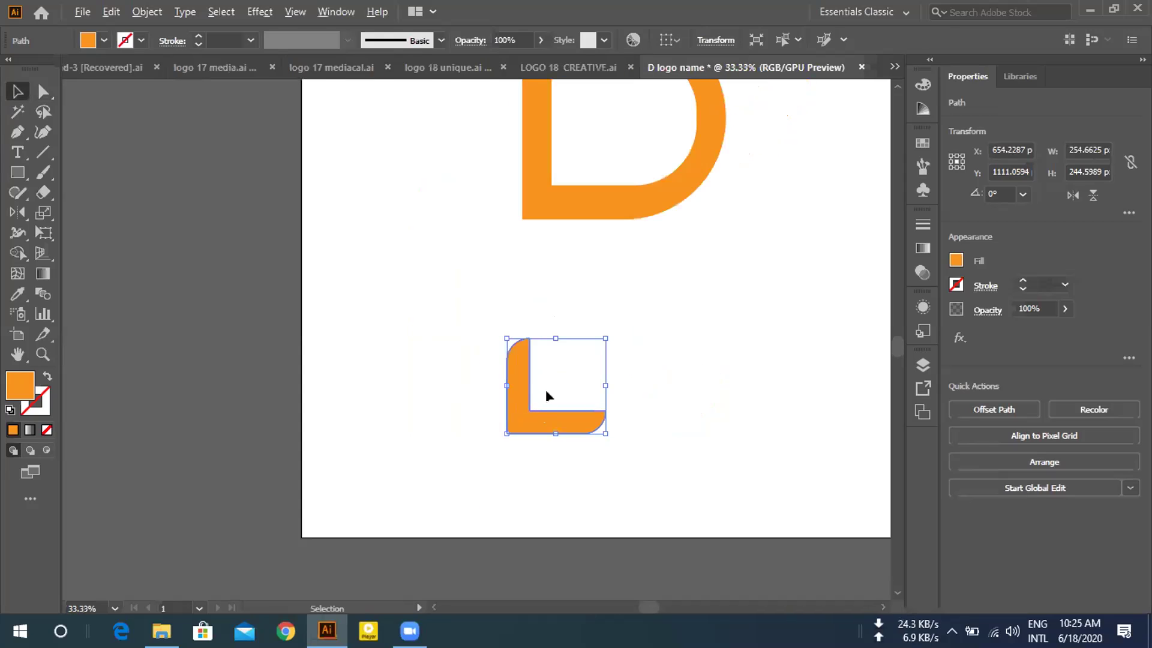
scroll(531, 414, "up", 2)
key("ctrl+z")
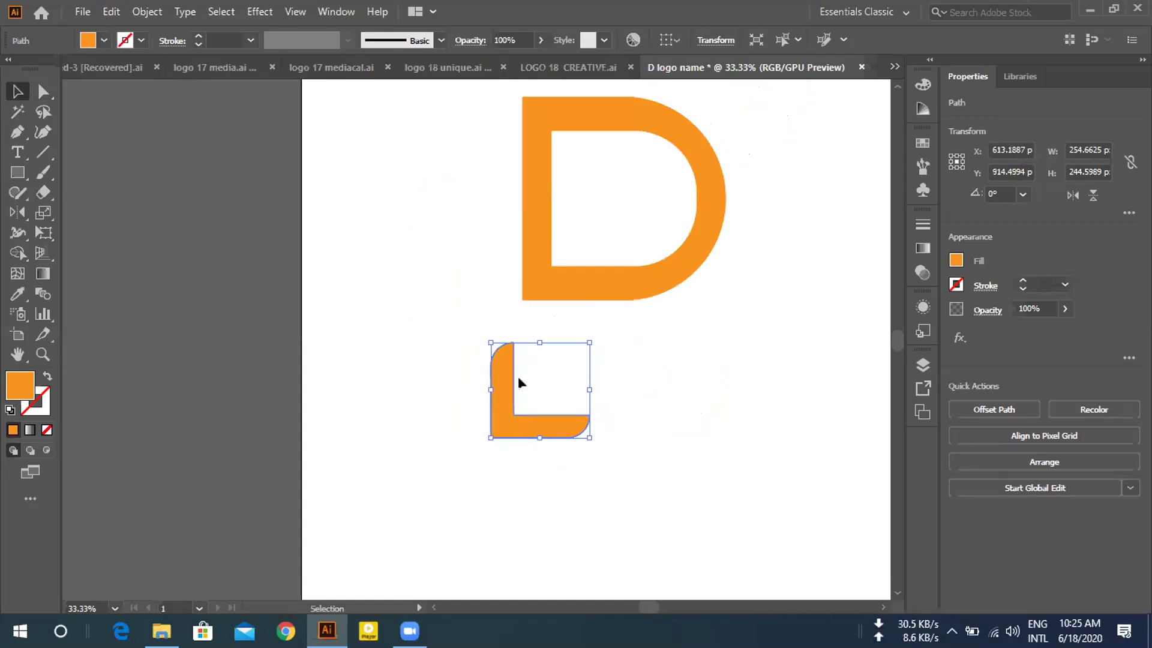
left_click_drag(491, 438, 438, 486)
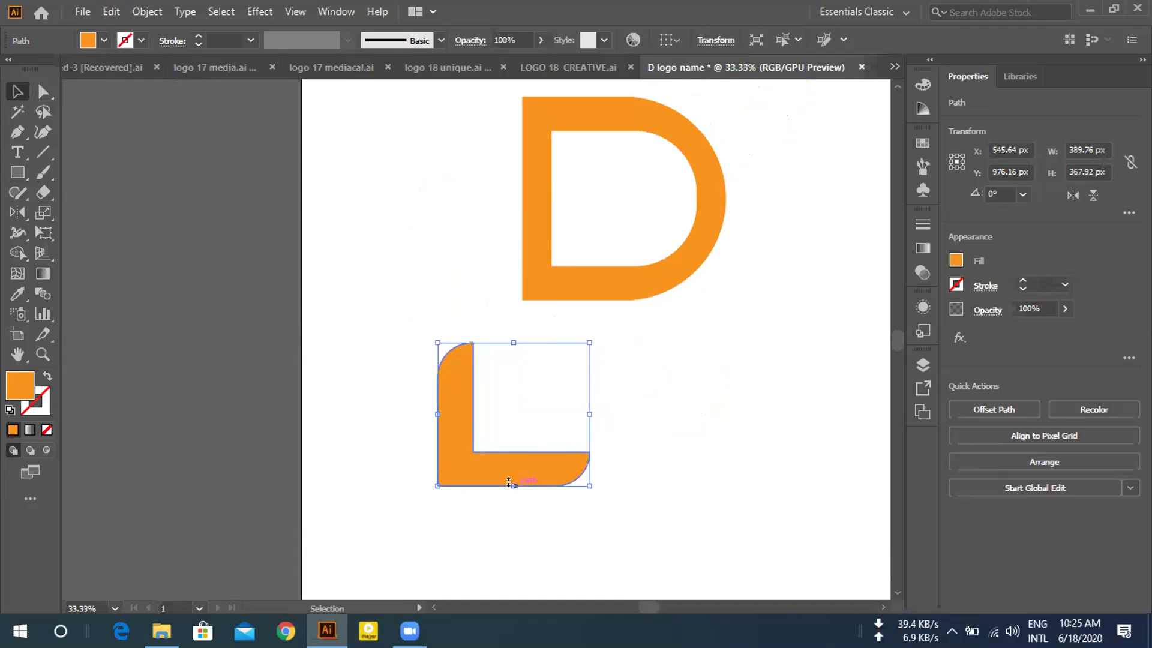
left_click(384, 411)
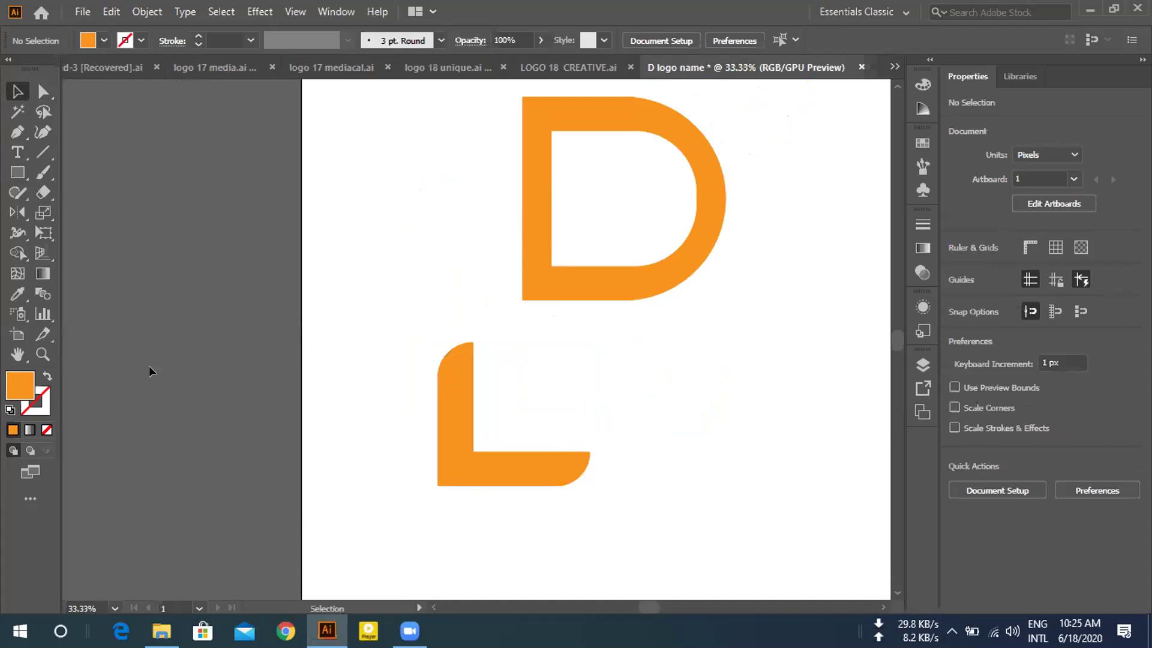
Draw a rectangle about 246 × 151 px over the L's rounded upper end and subtract it with Pathfinder Minus Front.
left_click(17, 172)
left_click_drag(396, 326, 493, 385)
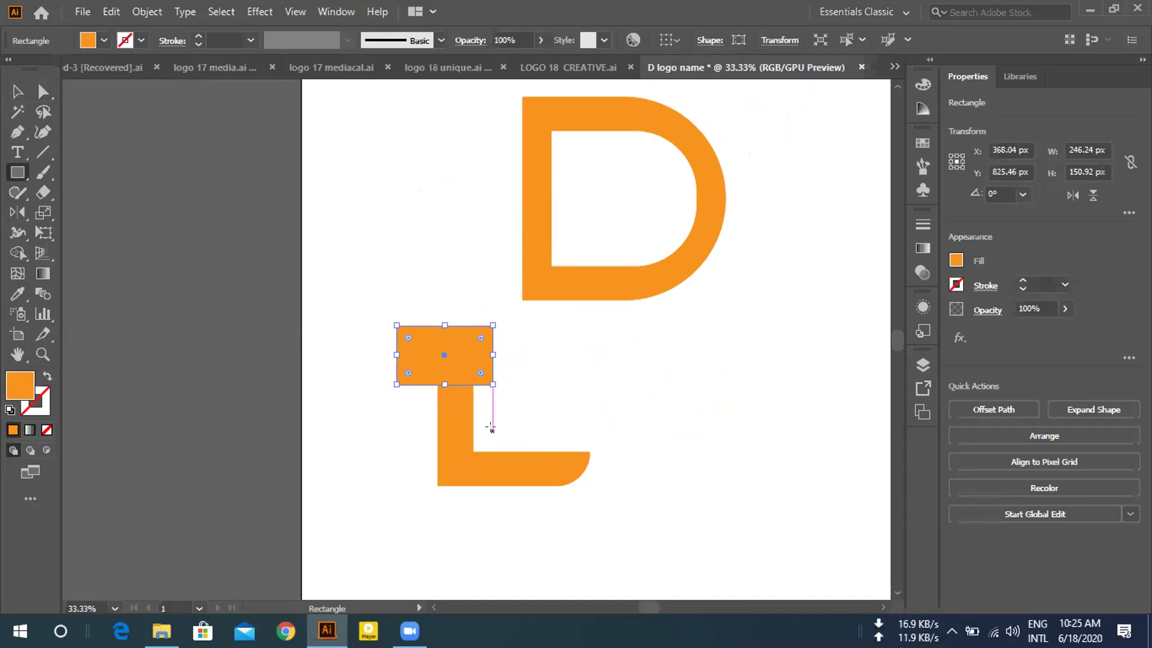
left_click(18, 88)
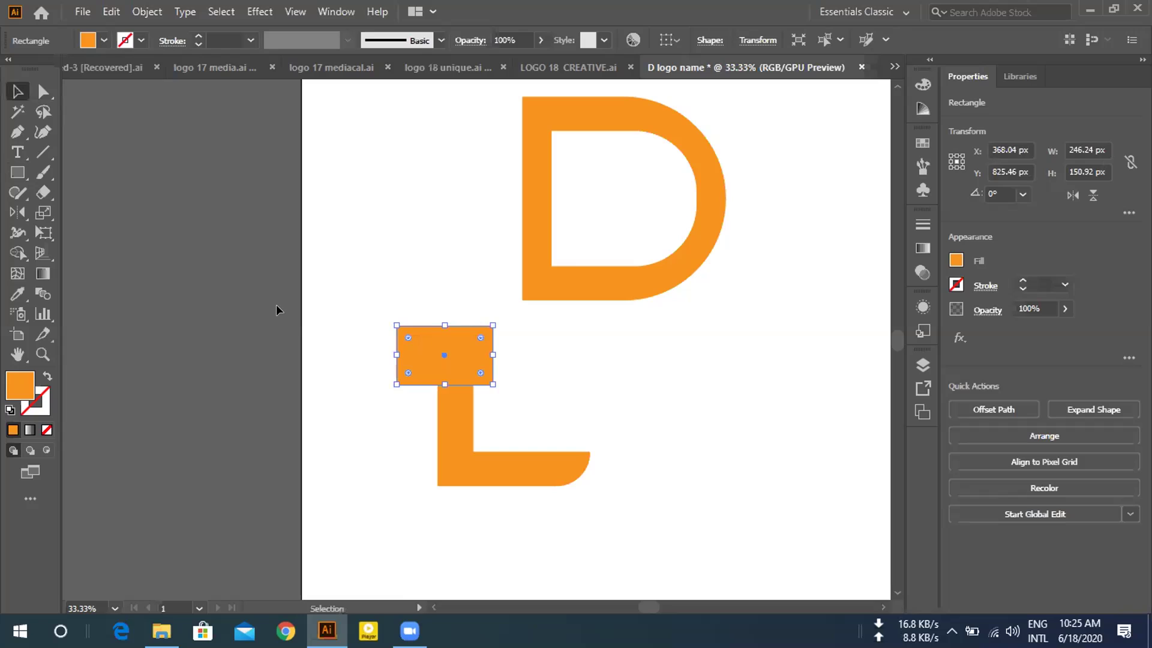
left_click(445, 430, "shift")
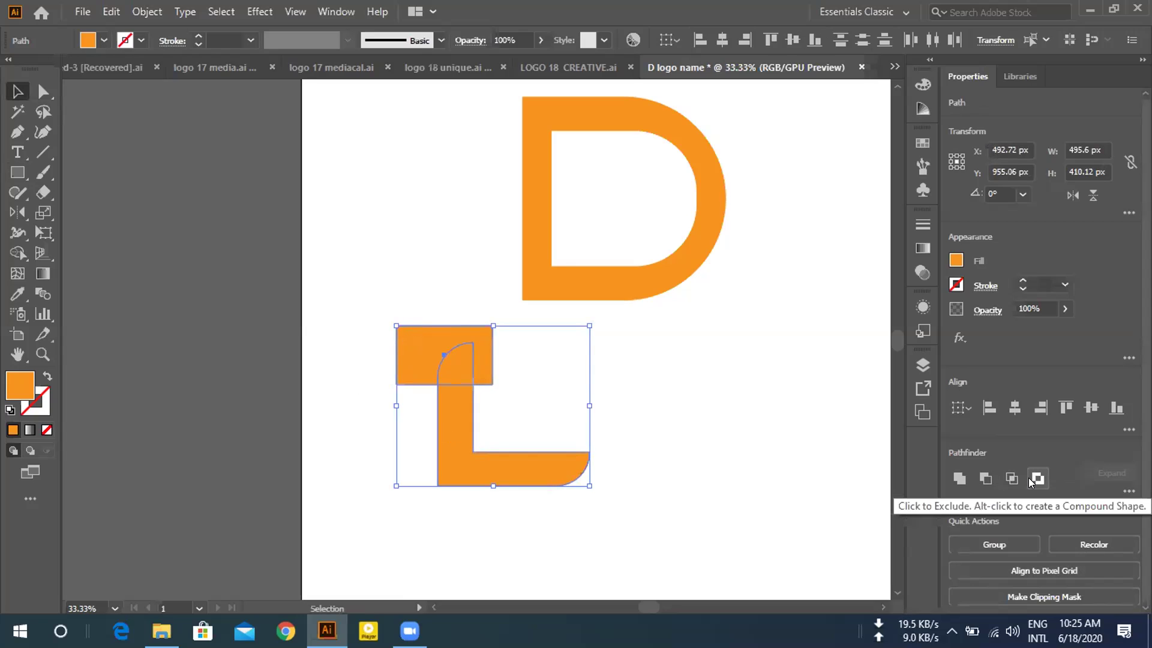
left_click(979, 480)
left_click(646, 484)
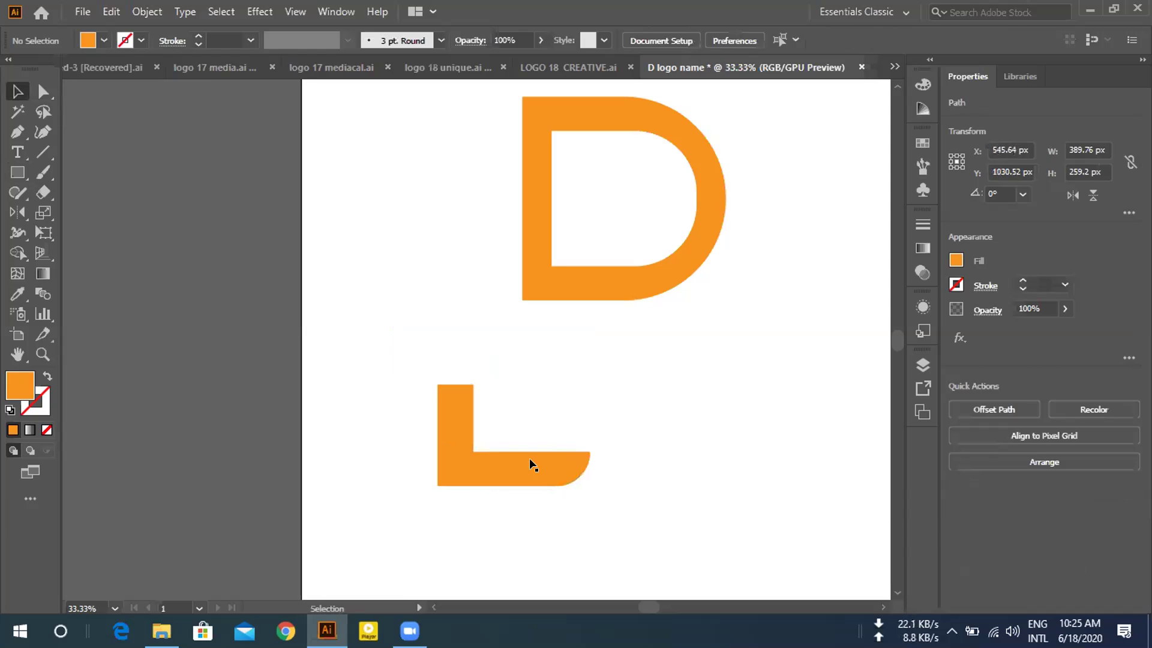
Draw a rectangle about 151 × 281 px over the L's rounded right end and subtract it with Pathfinder Minus Front.
left_click(17, 172)
left_click_drag(538, 408, 592, 512)
key("v")
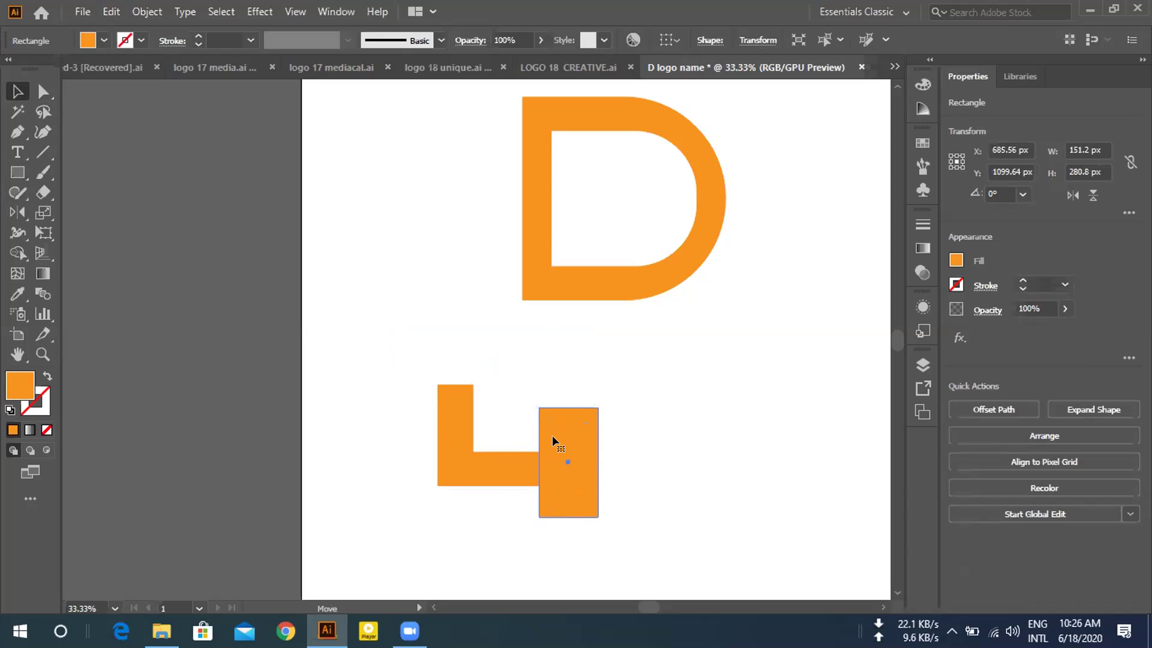
left_click(499, 466, "shift")
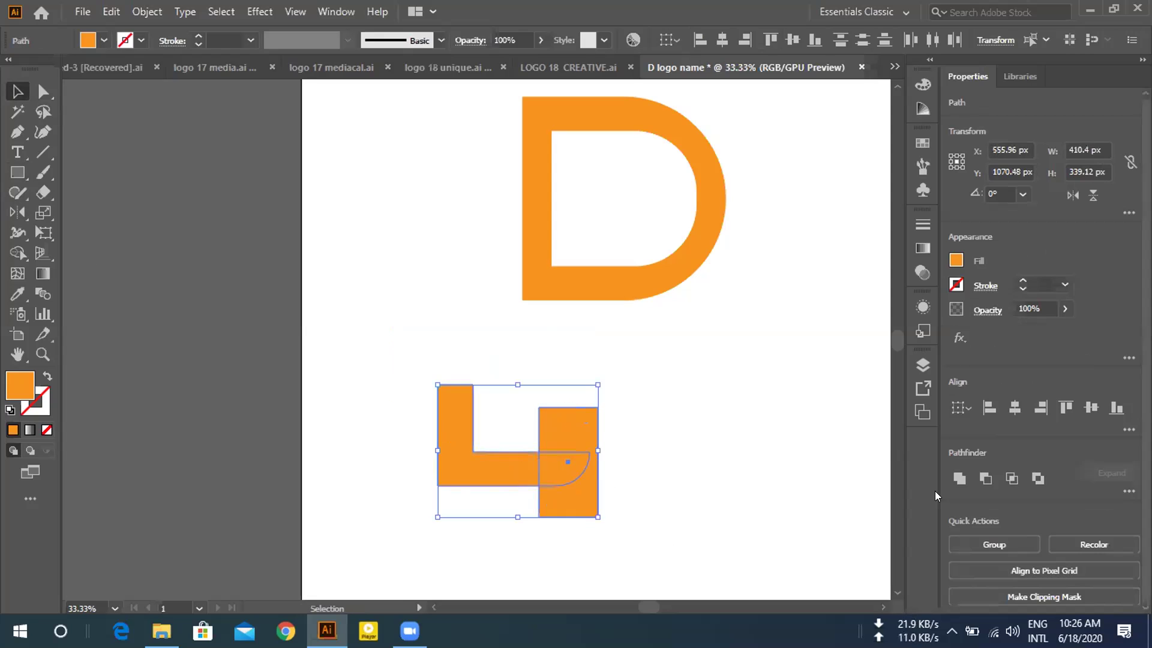
left_click(986, 478)
left_click(674, 470)
Fully round the outer corners at both ends of the shortened L using the live corner widgets.
left_click(467, 467)
key("a")
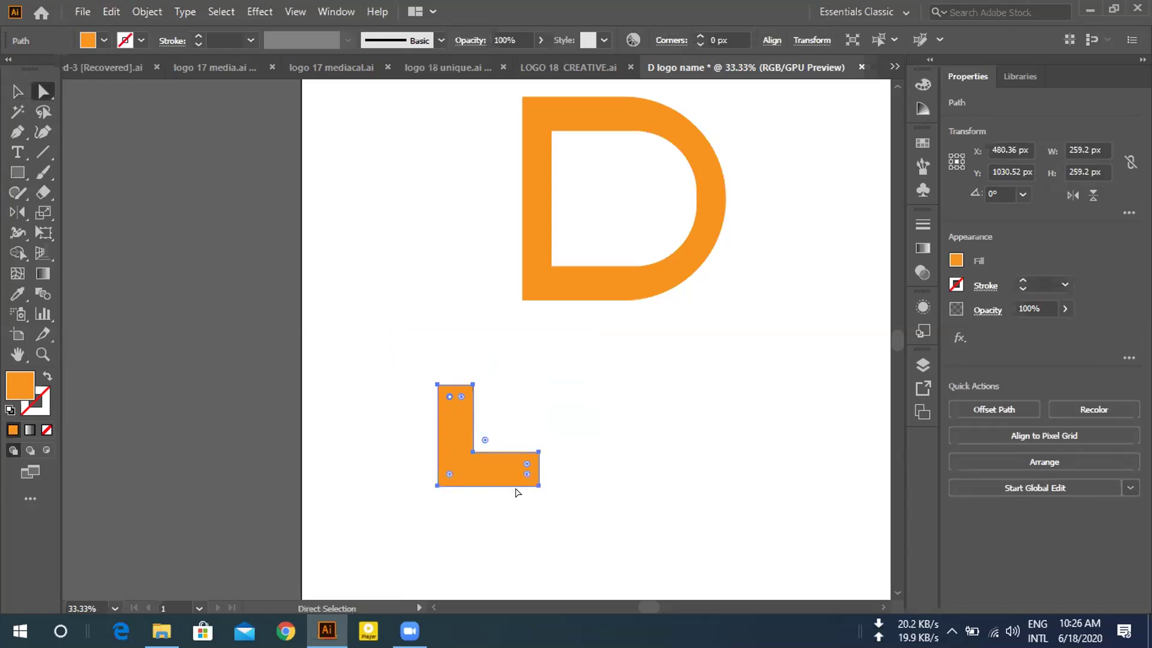
left_click_drag(526, 475, 500, 451)
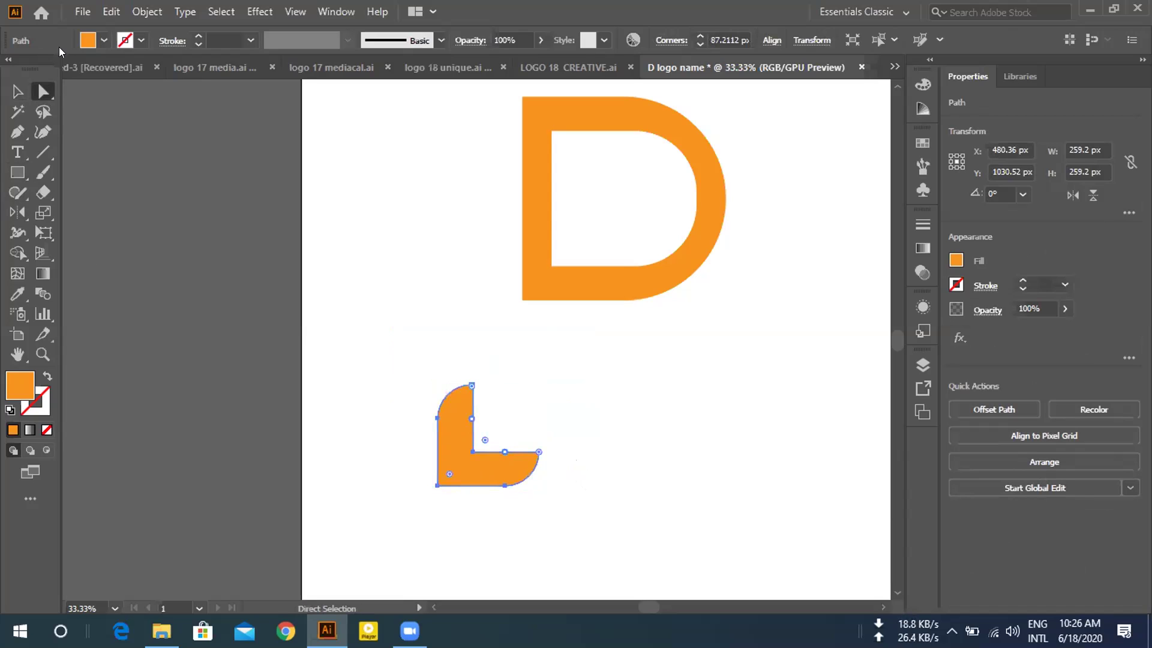
left_click(17, 90)
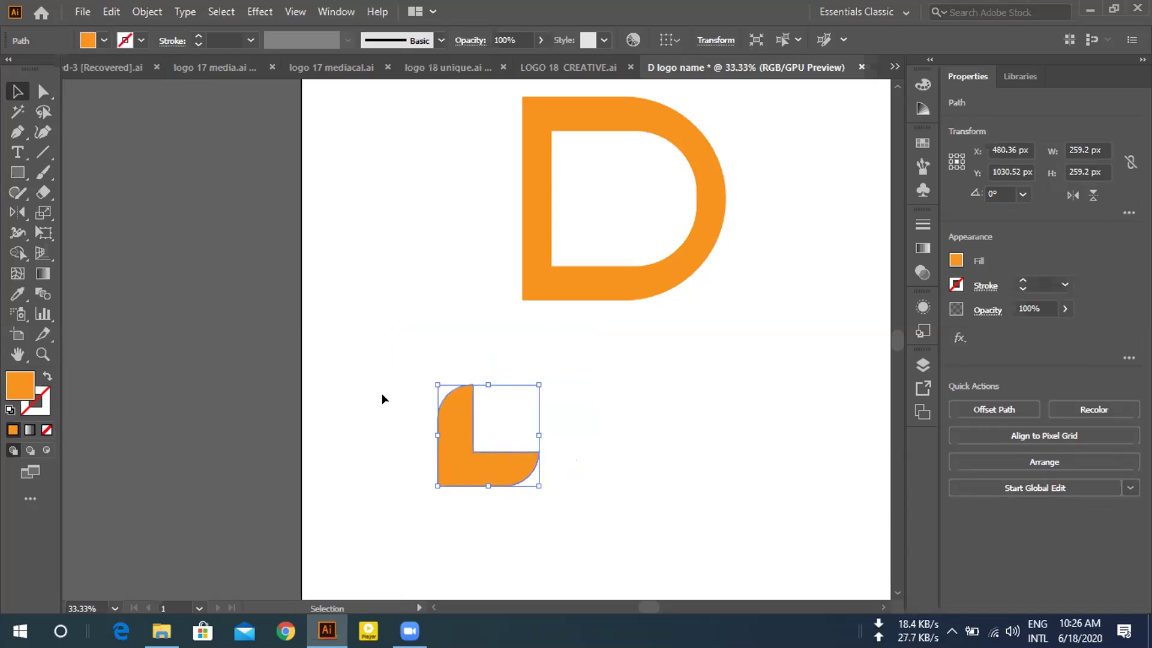
Move the L shape down and to the left, place a copy nested diagonally above its inner corner, and scale the copy down.
left_click_drag(453, 443, 413, 463)
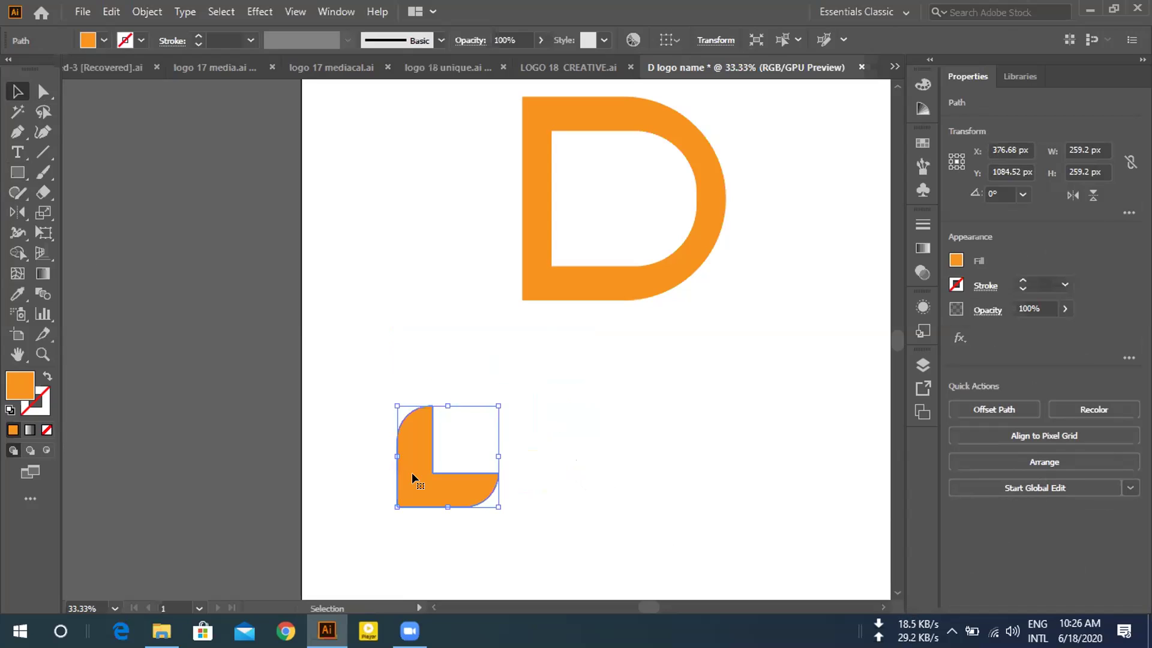
left_click_drag(396, 465, 475, 431)
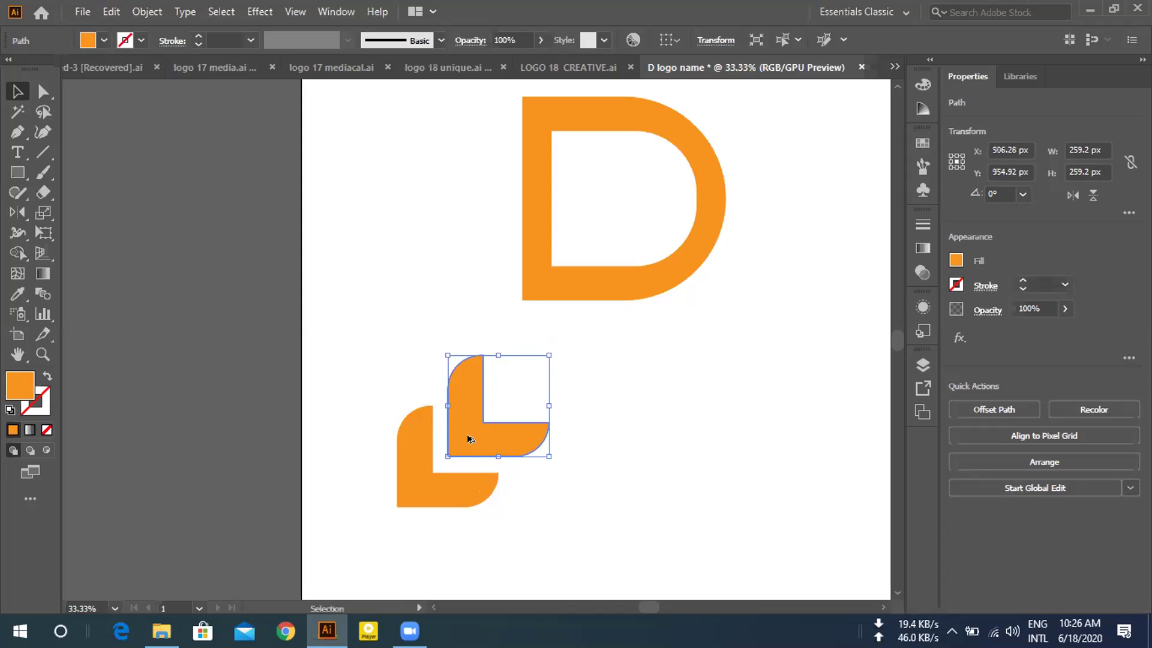
left_click_drag(549, 456, 508, 418)
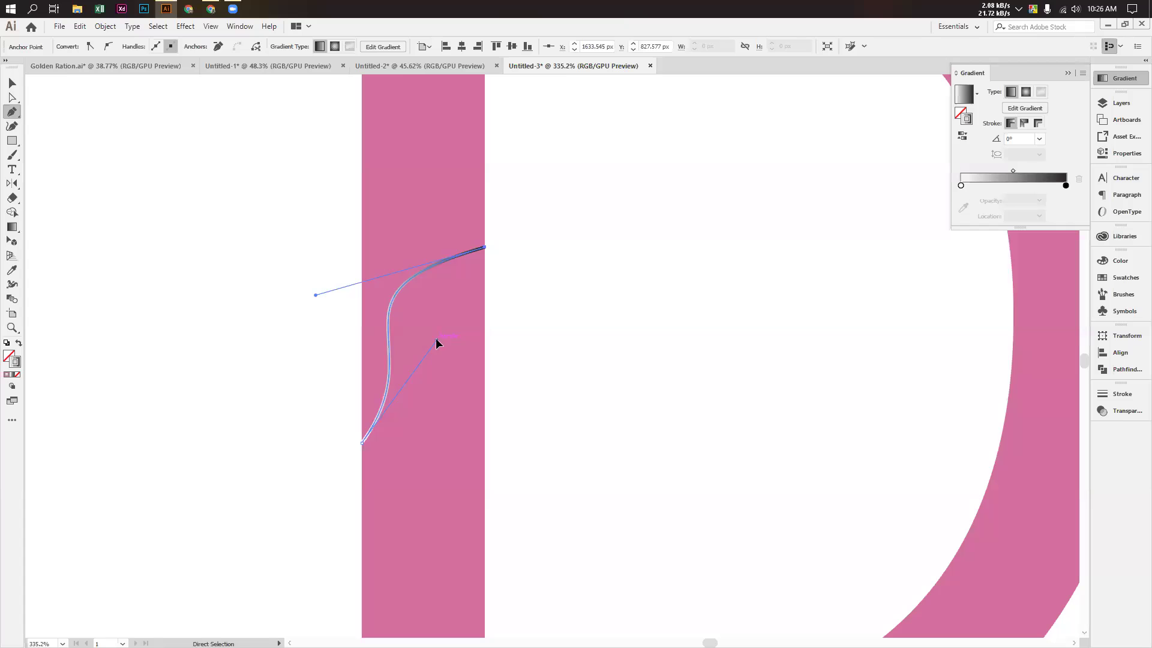
left_click_drag(436, 344, 564, 12)
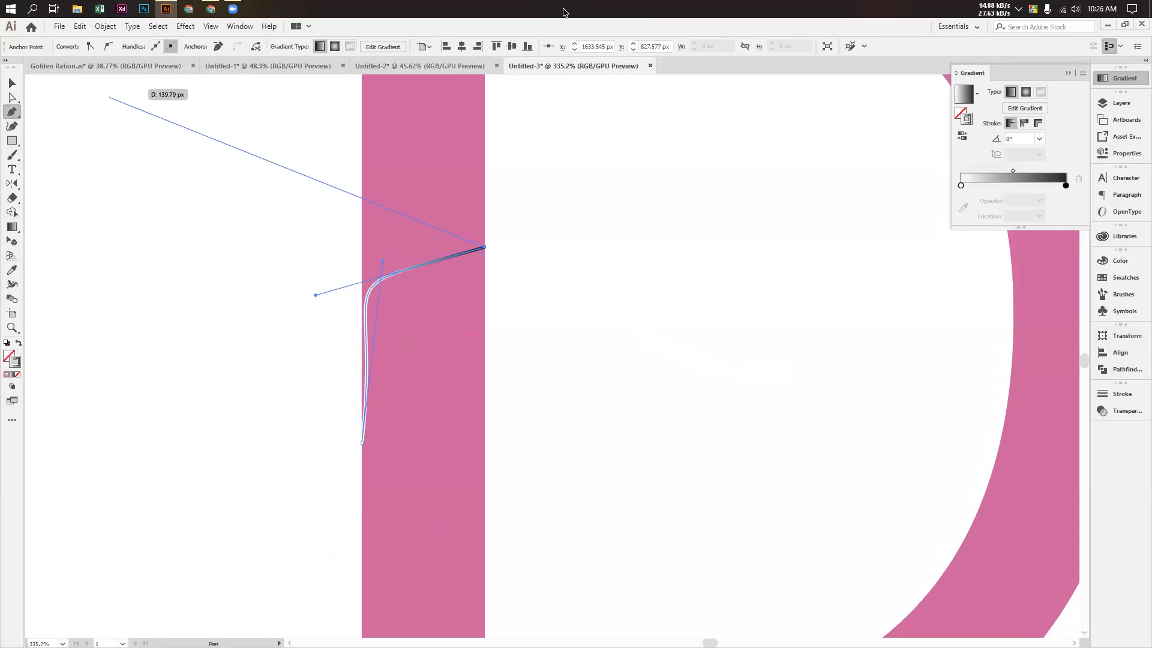
key("ctrl+minus")
left_click_drag(564, 12, 820, 329)
key("z")
left_click(905, 355)
scroll(848, 330, "down", 5)
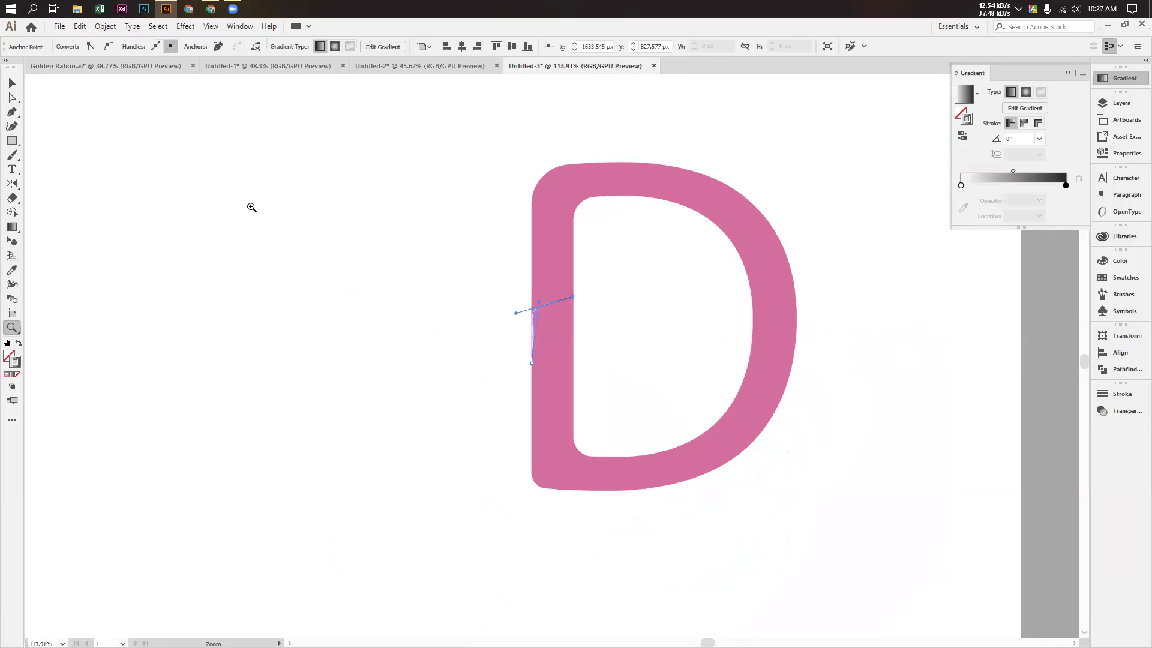
left_click(5, 88)
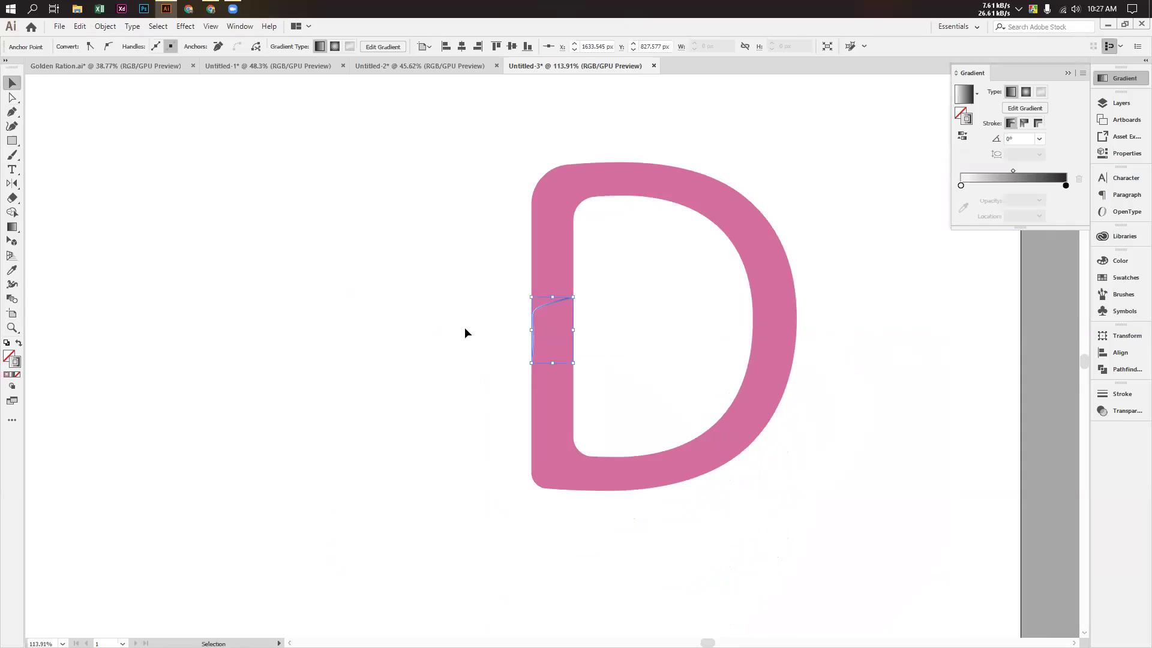
key("ctrl+z")
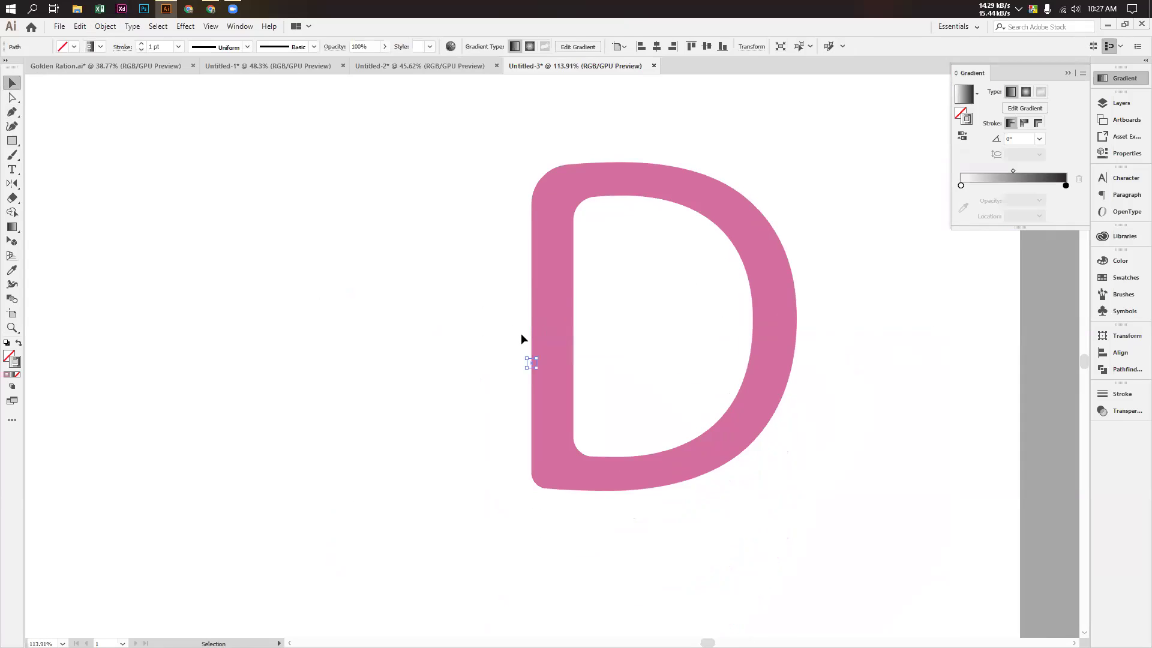
left_click(521, 338)
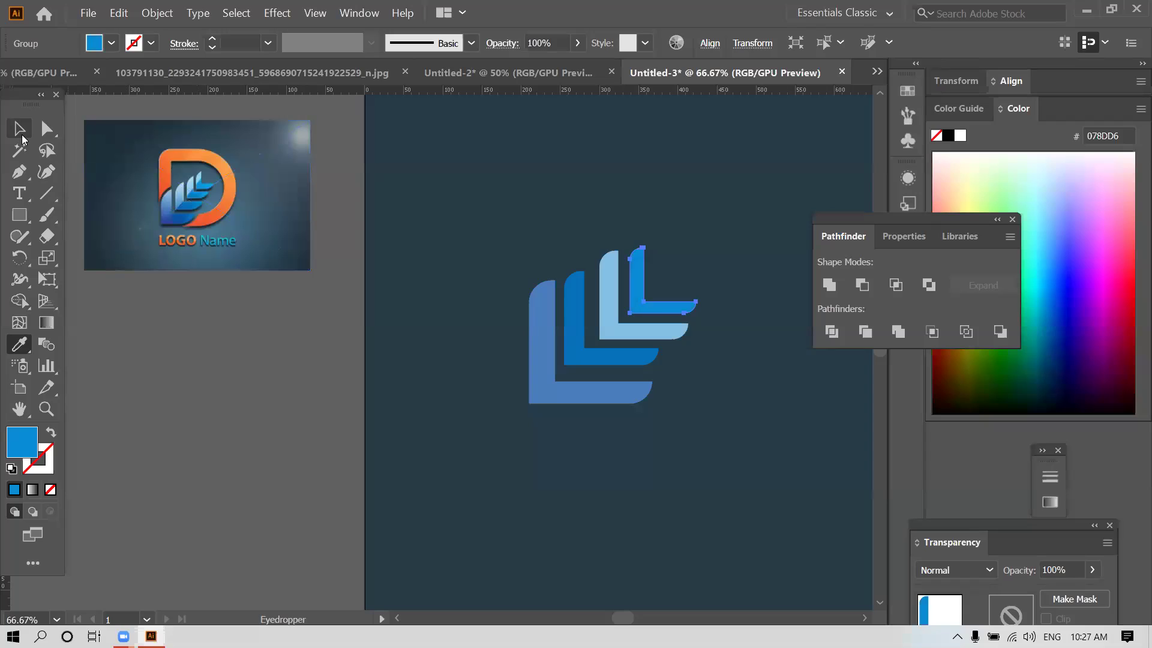
left_click(660, 282)
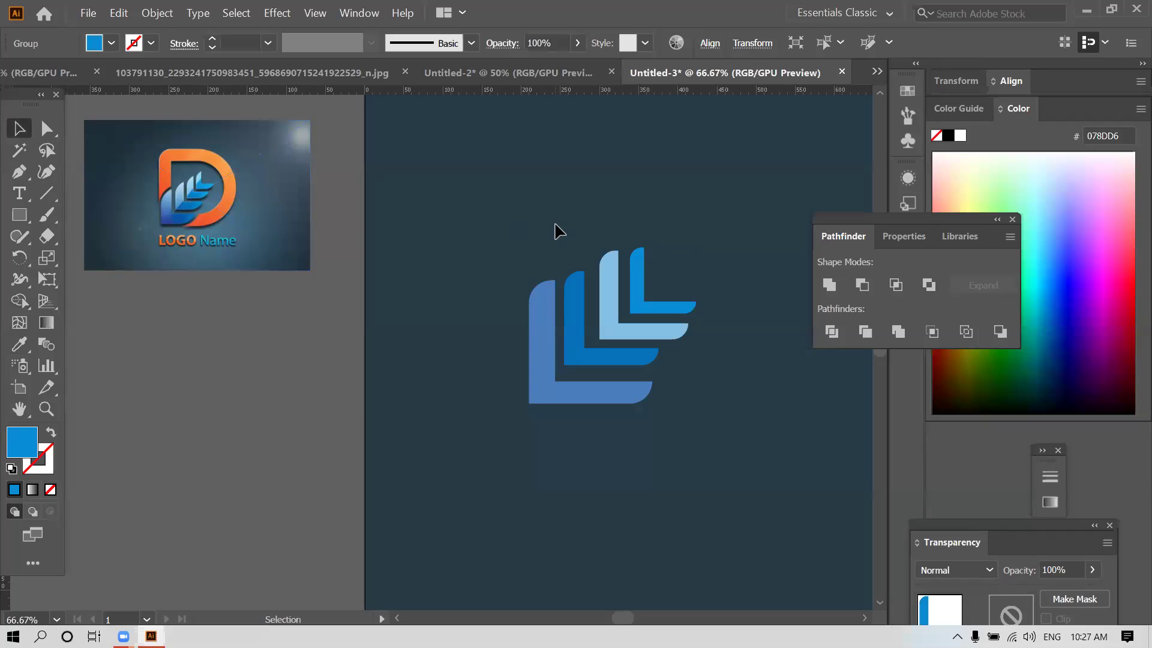
left_click(558, 231)
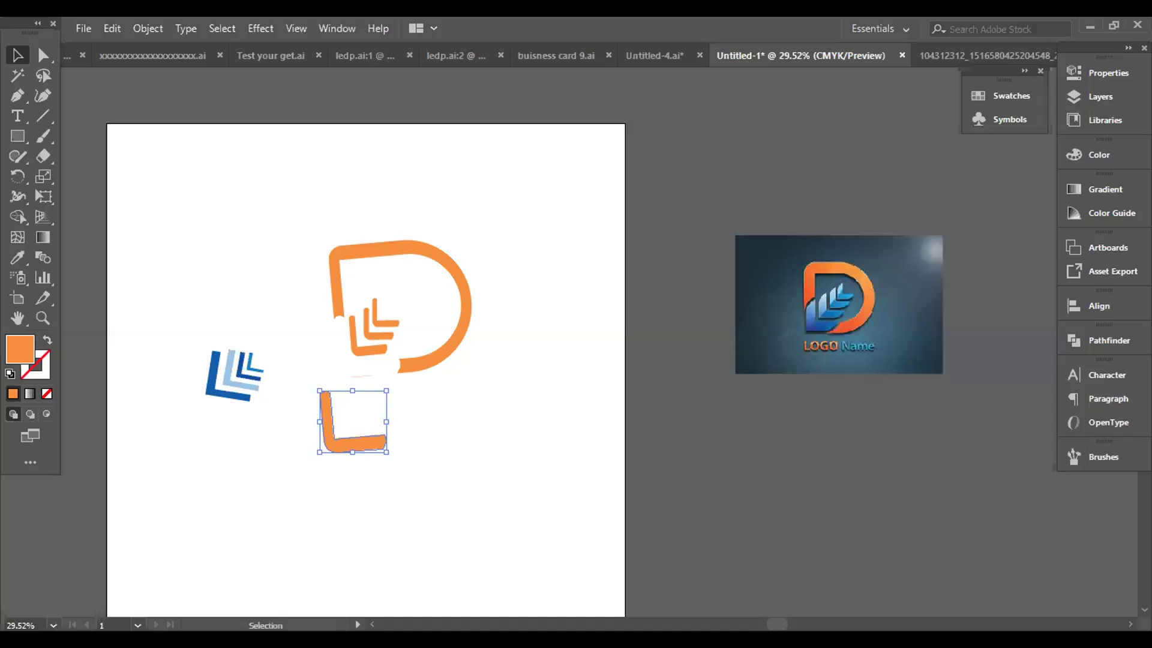
Shrink the orange L shape below the D slightly and shift it up a little.
left_click_drag(386, 391, 381, 391)
left_click(426, 376)
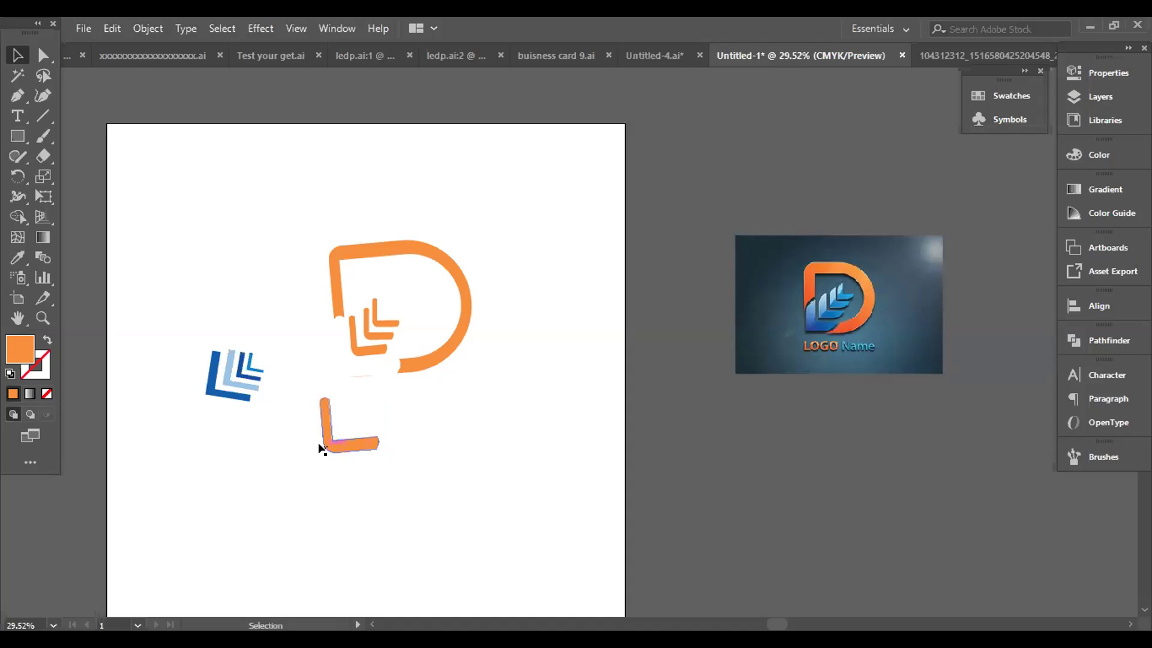
left_click_drag(324, 404, 327, 396)
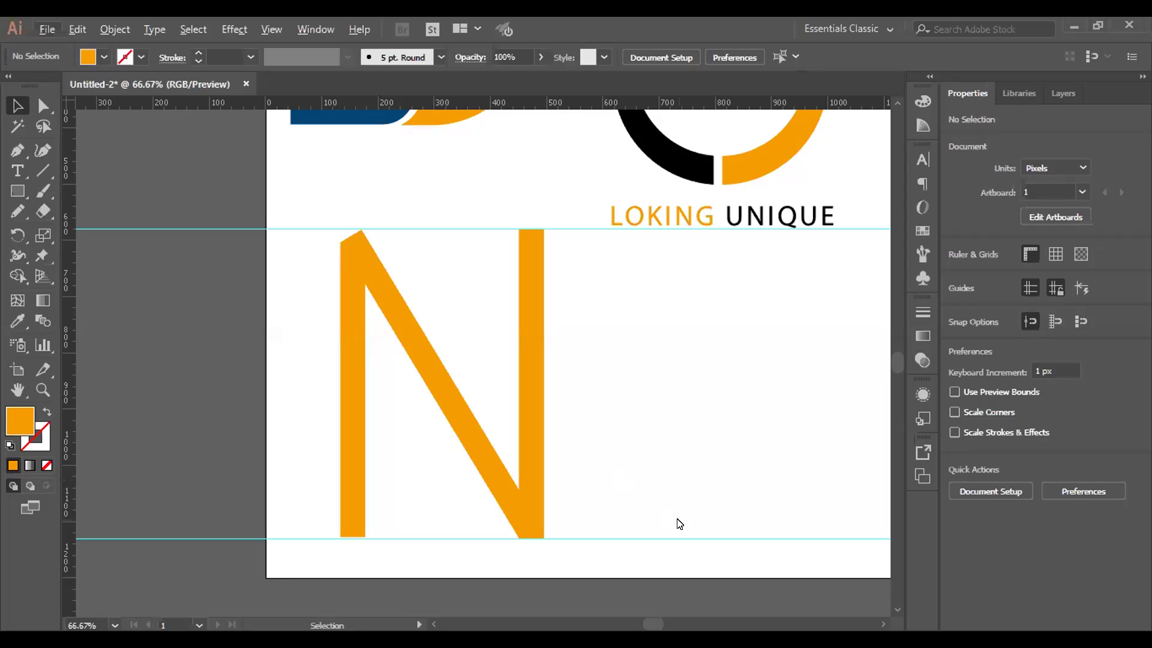
scroll(879, 618, "right", 3)
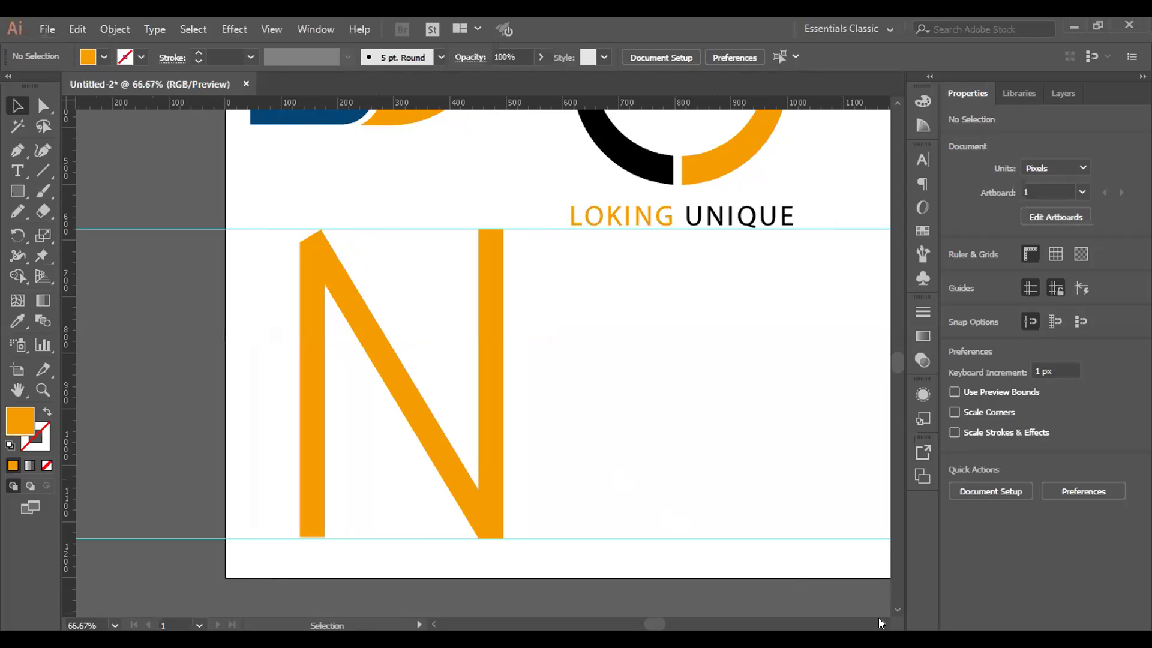
scroll(678, 544, "down", 1)
scroll(655, 546, "down", 1)
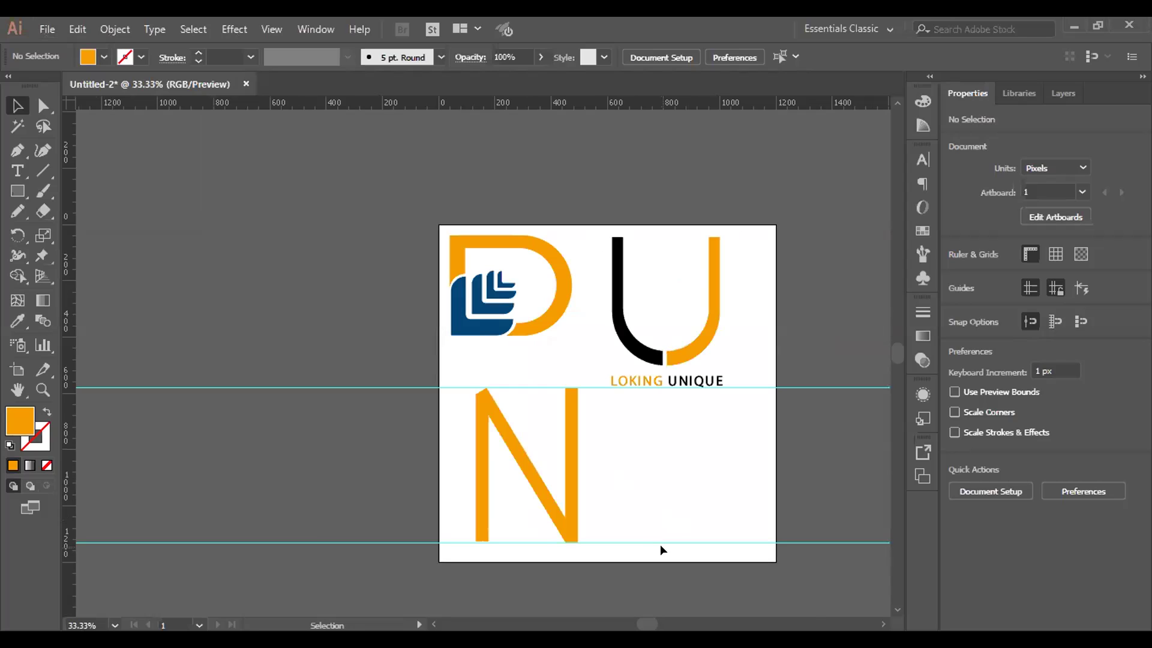
scroll(660, 550, "up", 1)
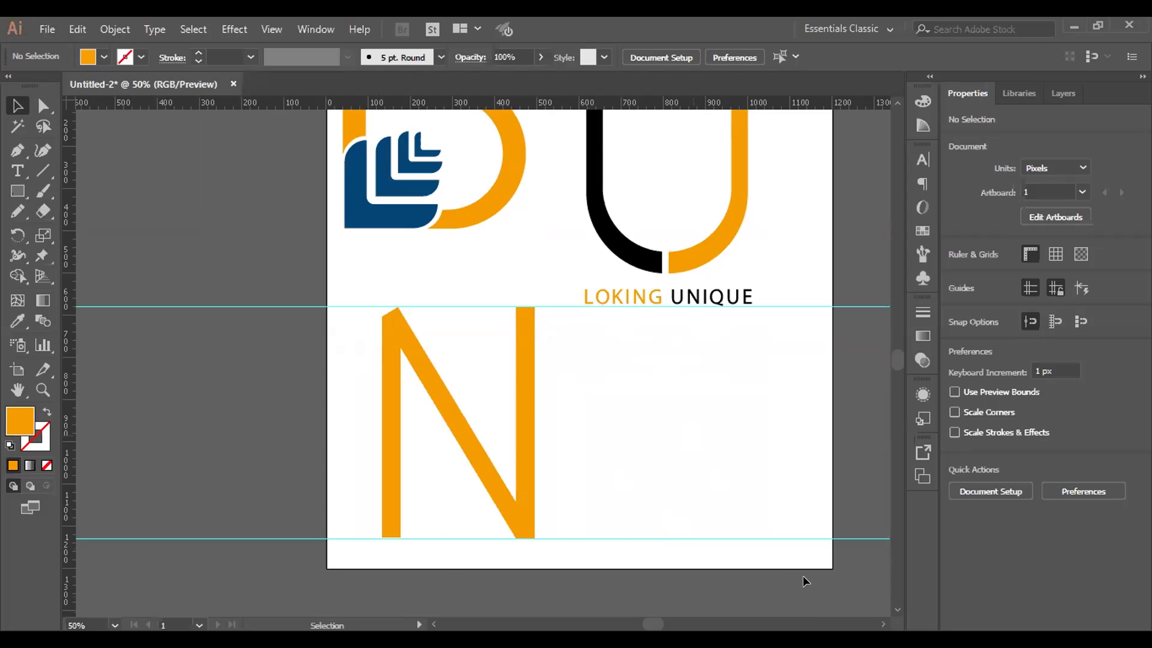
scroll(804, 581, "down", 1, "alt")
scroll(879, 619, "right", 2)
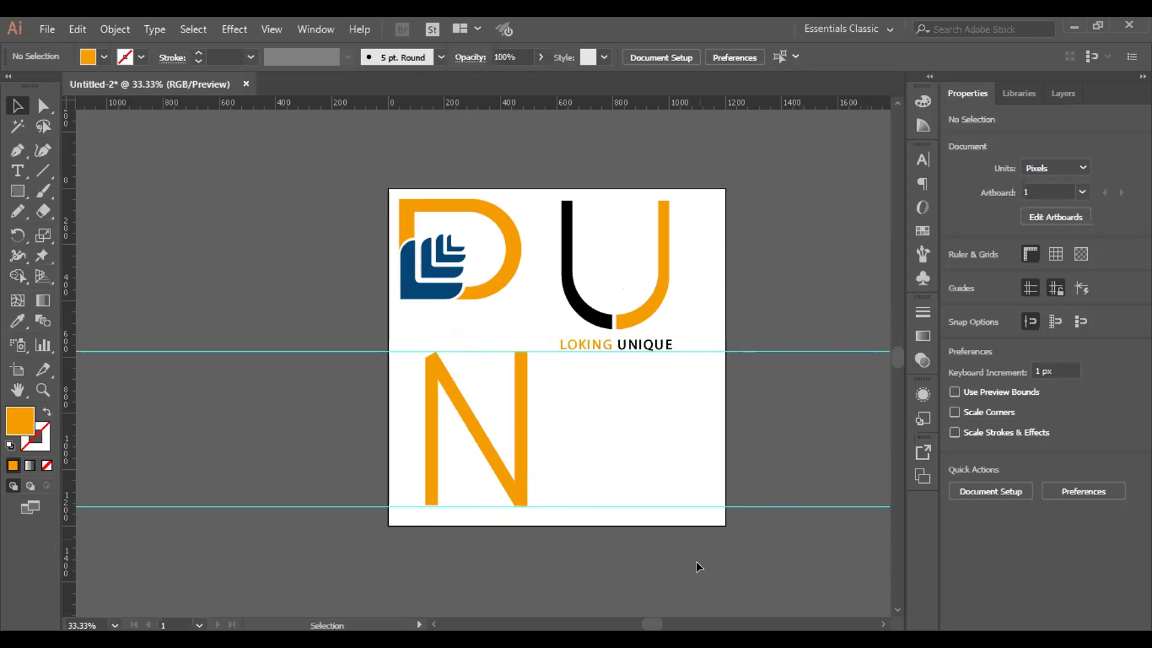
scroll(676, 564, "up", 1)
scroll(529, 532, "down", 1)
scroll(524, 531, "up", 1)
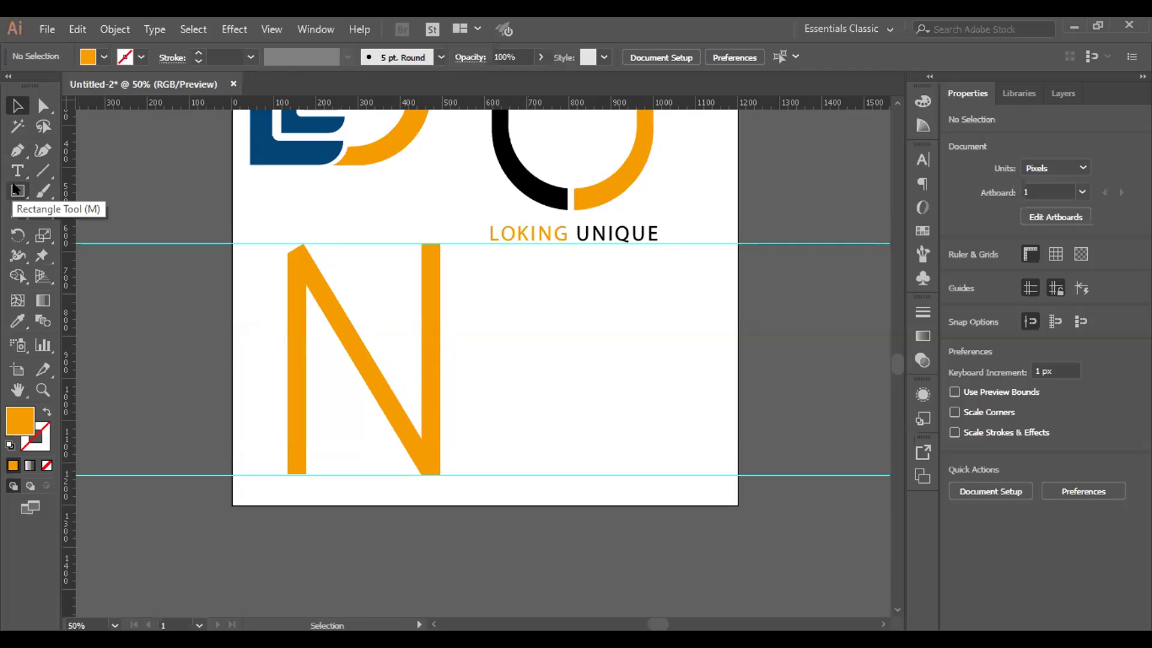
Enlarge the artboard around the D, U and N artwork to about 2739 × 1557 px by extending its right, left and bottom edges.
left_click(18, 368)
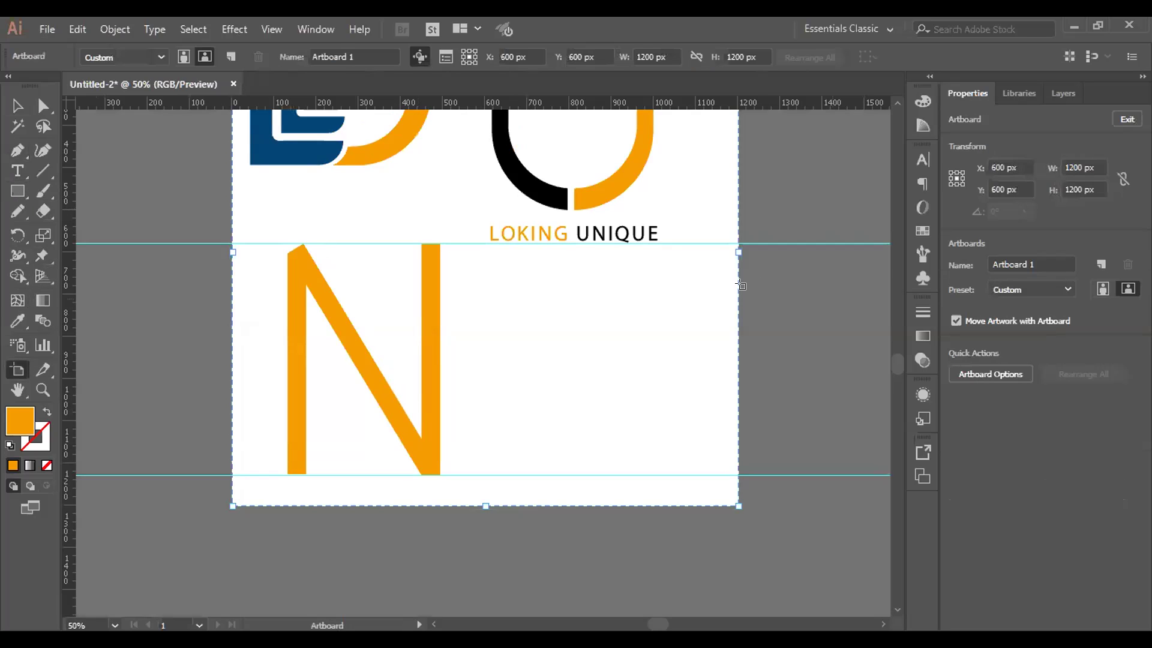
scroll(741, 286, "up", 3)
left_click_drag(884, 330, 872, 329)
scroll(859, 329, "down", 1)
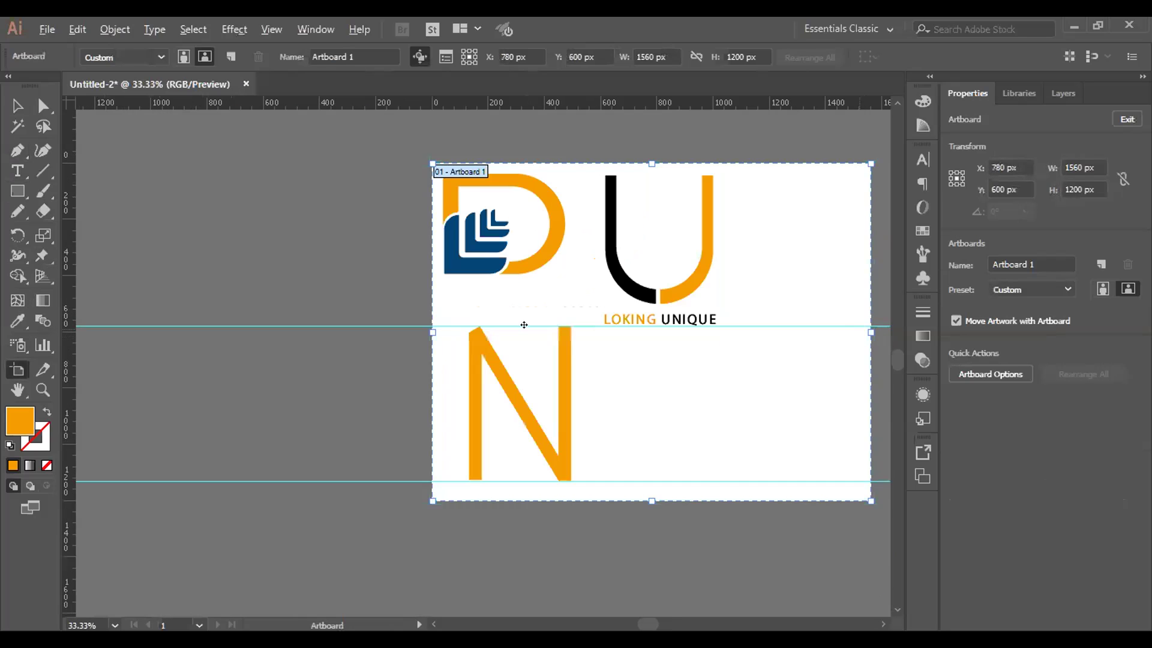
left_click_drag(267, 331, 167, 331)
left_click_drag(521, 497, 518, 601)
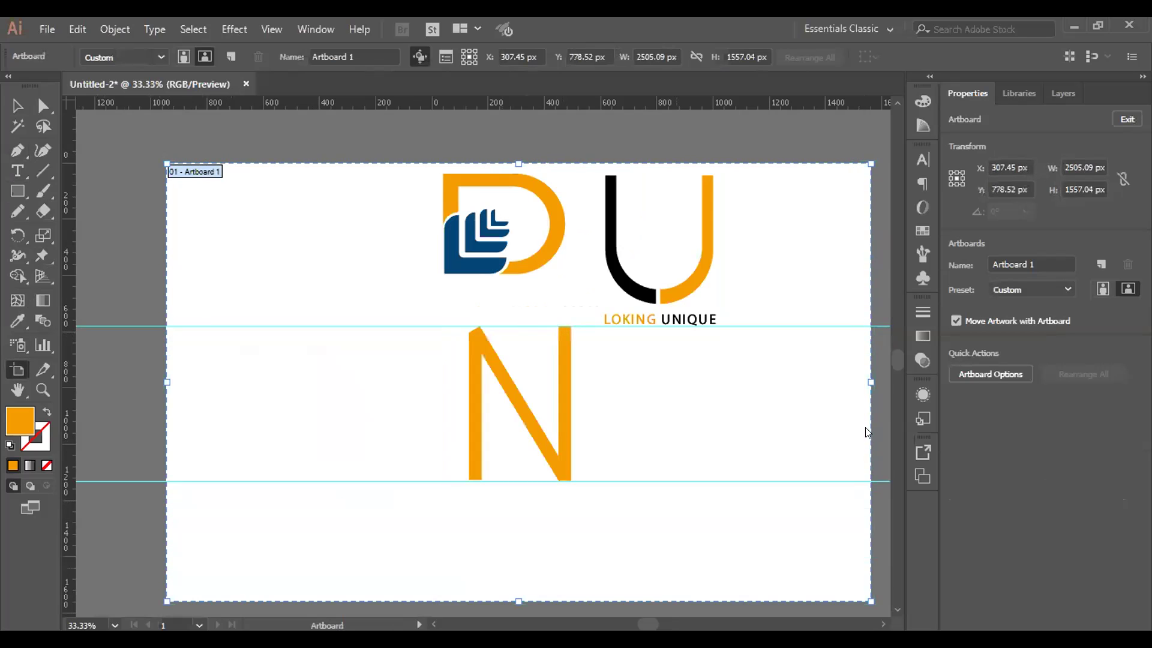
scroll(776, 378, "right", 3)
left_click_drag(789, 382, 856, 367)
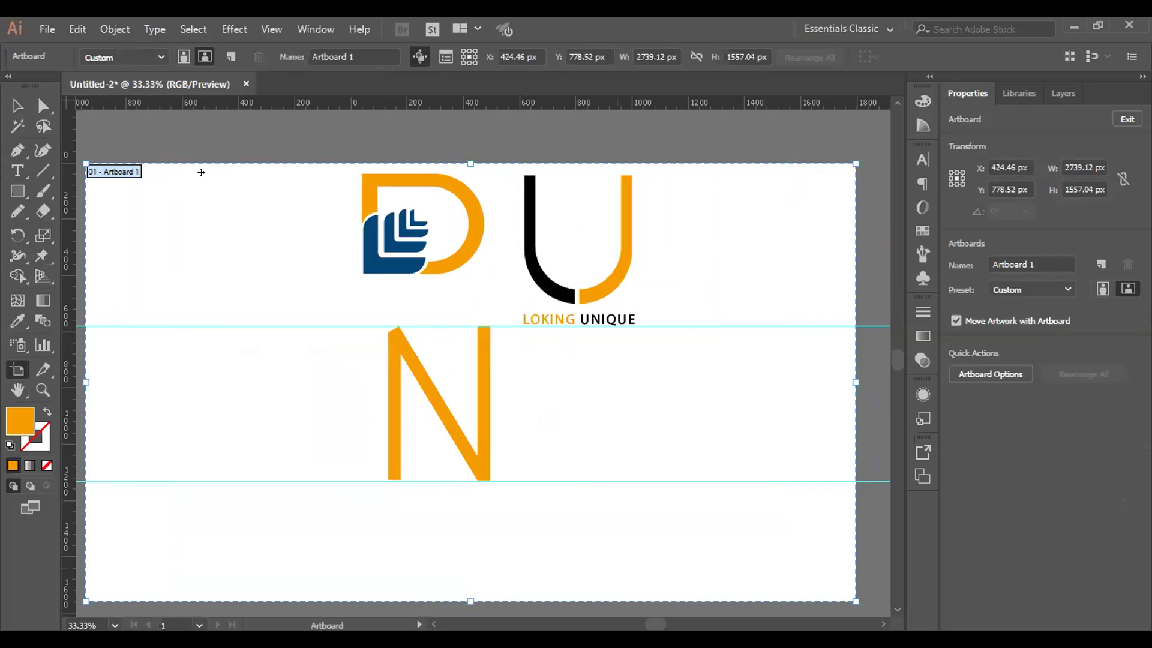
left_click(17, 105)
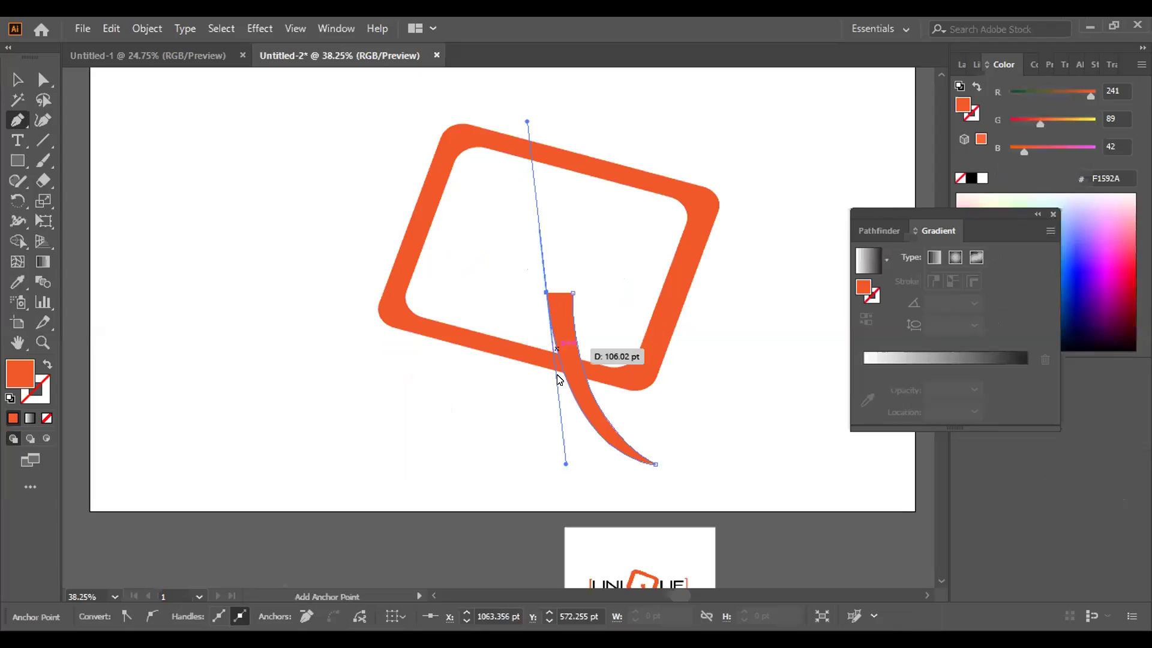
Close the curved, tapering tail path across the tilted orange frame's lower edge with the Pen tool and select the tail.
left_click_drag(549, 353, 572, 298)
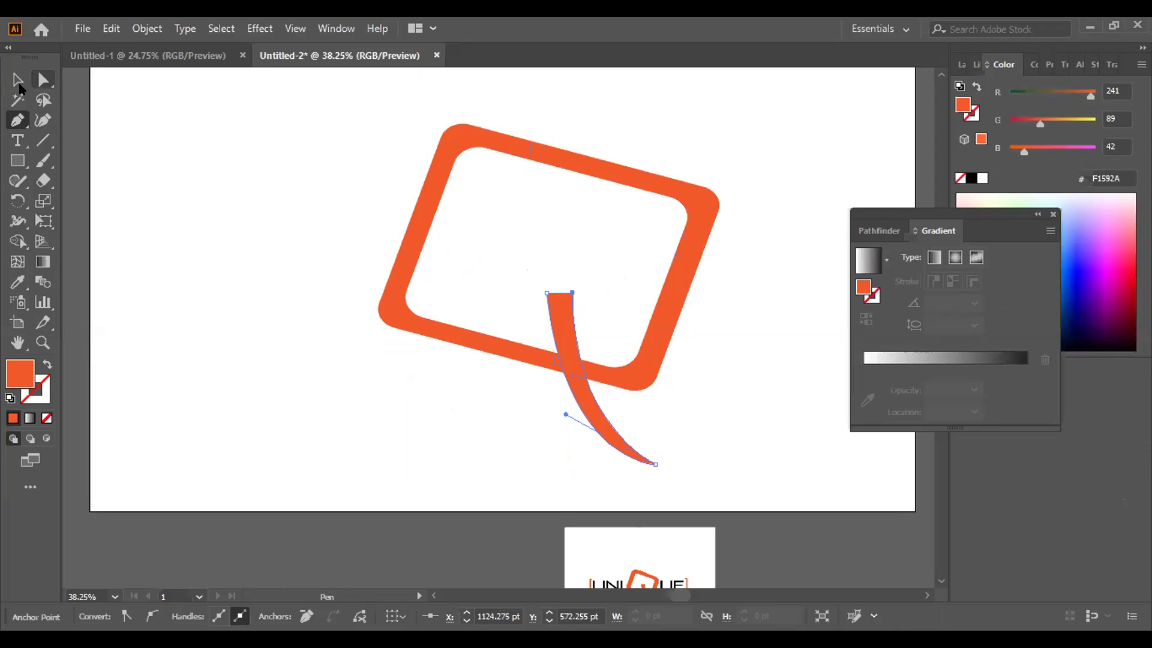
key("v")
scroll(586, 355, "down", 4)
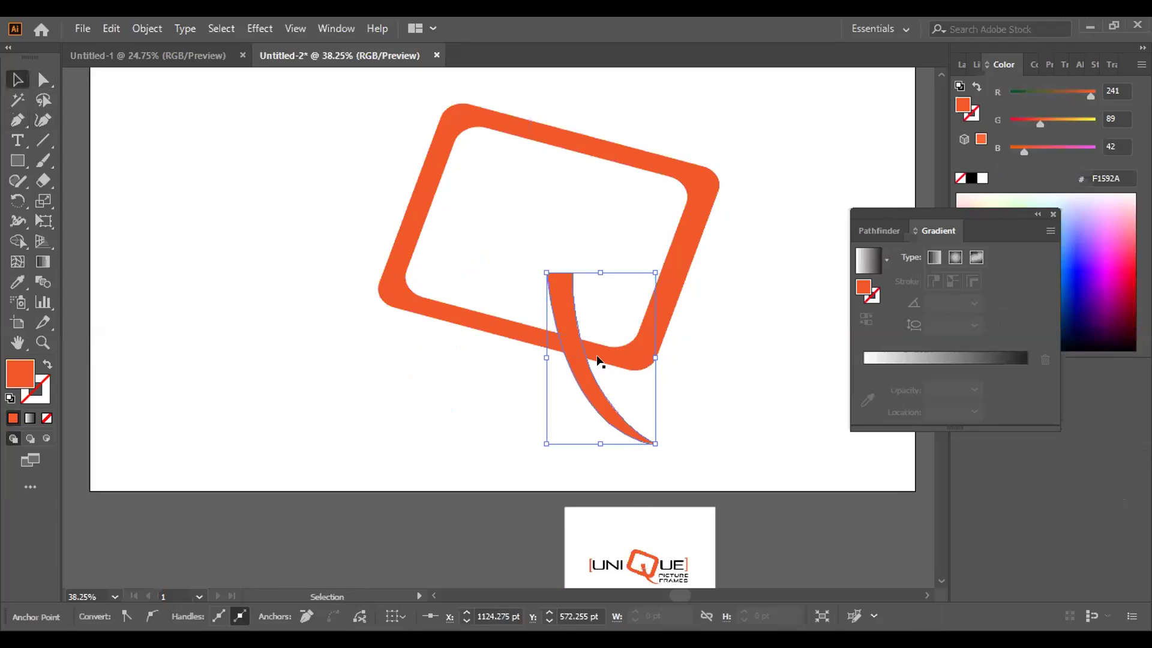
left_click_drag(570, 243, 576, 259)
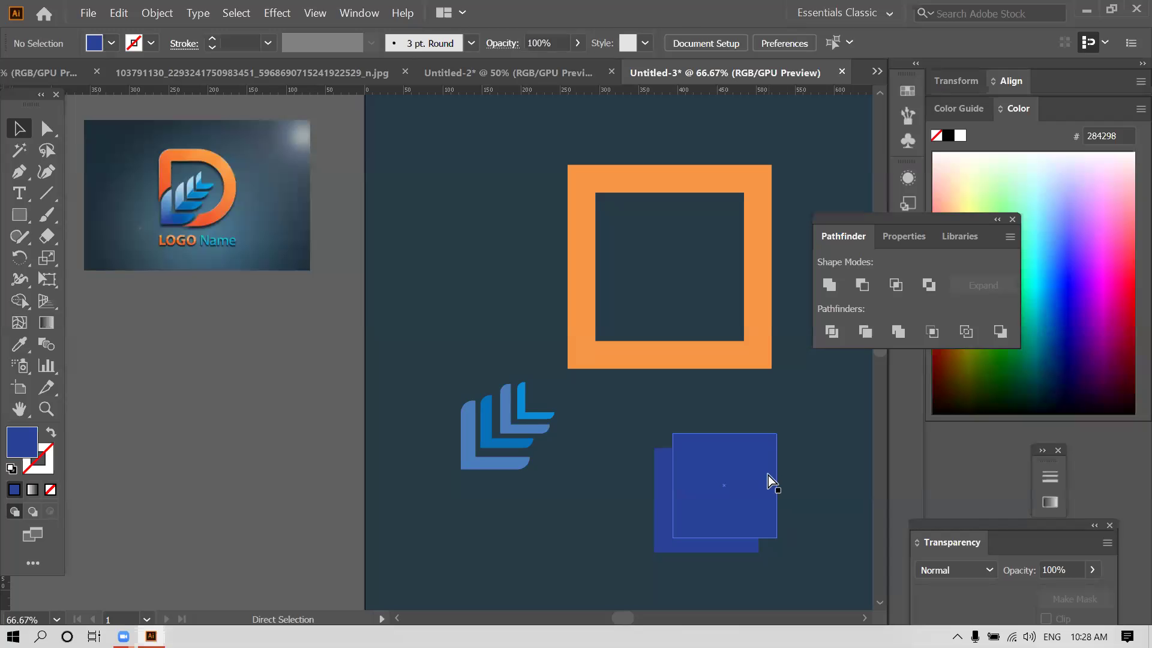
Move the front blue square to the left, below the left part of the orange square frame.
left_click_drag(766, 480, 668, 509)
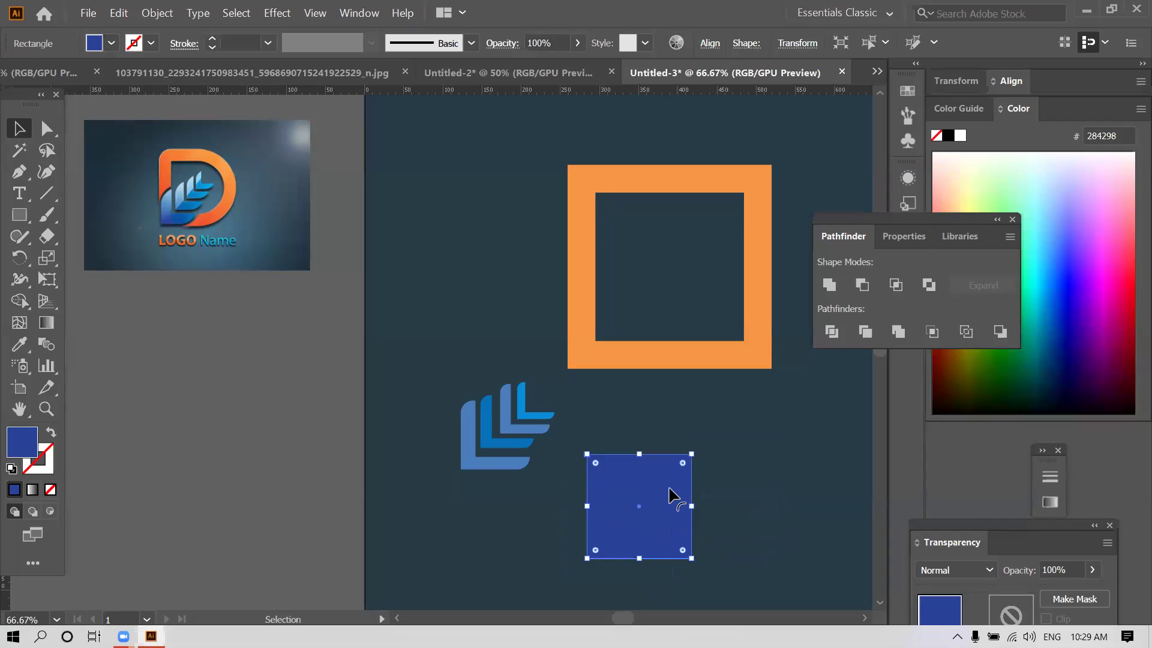
mouse_move(697, 483)
left_mouse_down()
mouse_move(709, 470)
mouse_move(688, 476)
left_mouse_up()
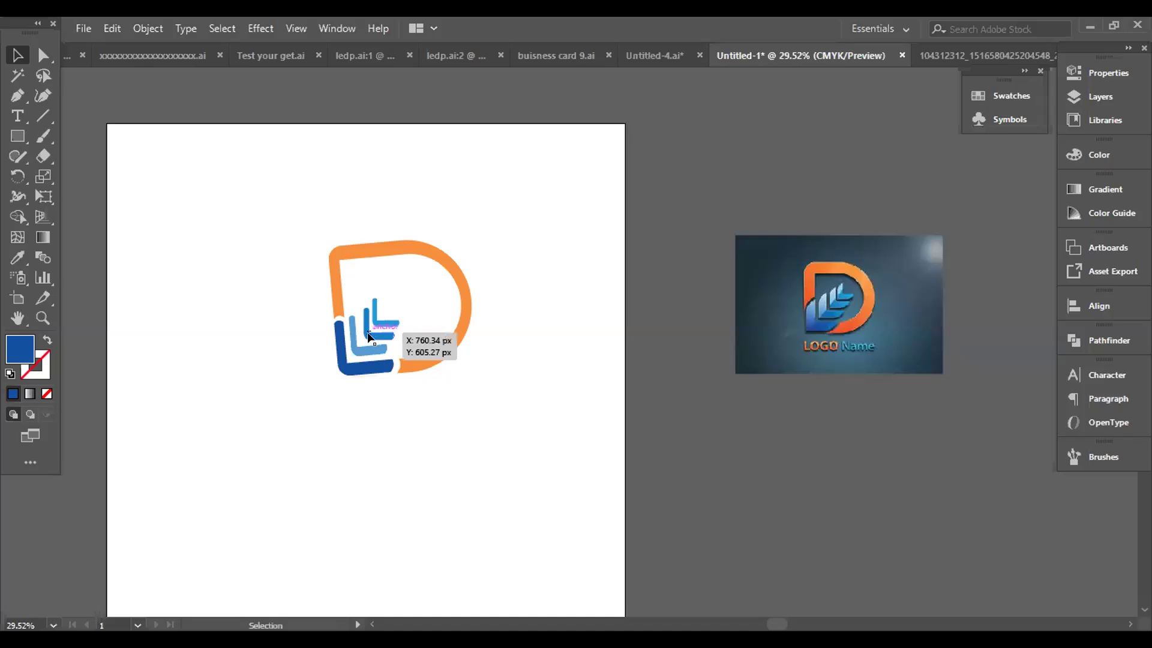
left_click_drag(384, 329, 380, 325)
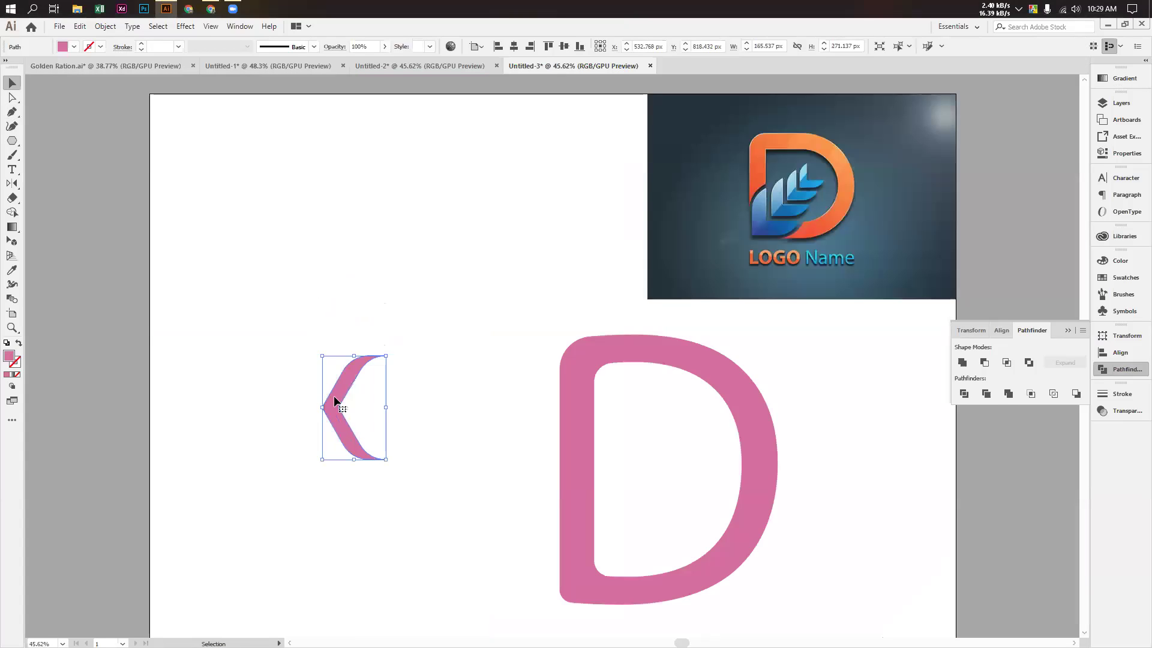
Move the pink chevron shape into the lower-left part of the pink D's opening.
left_click(294, 377)
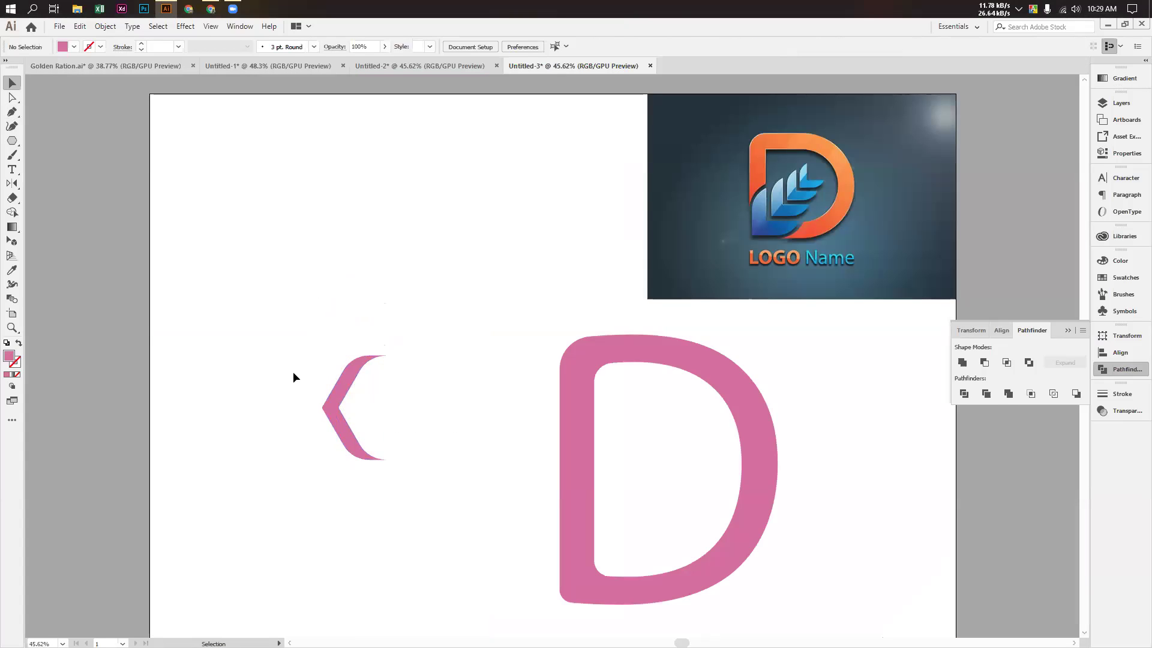
left_click(353, 376)
left_click_drag(342, 399, 623, 533)
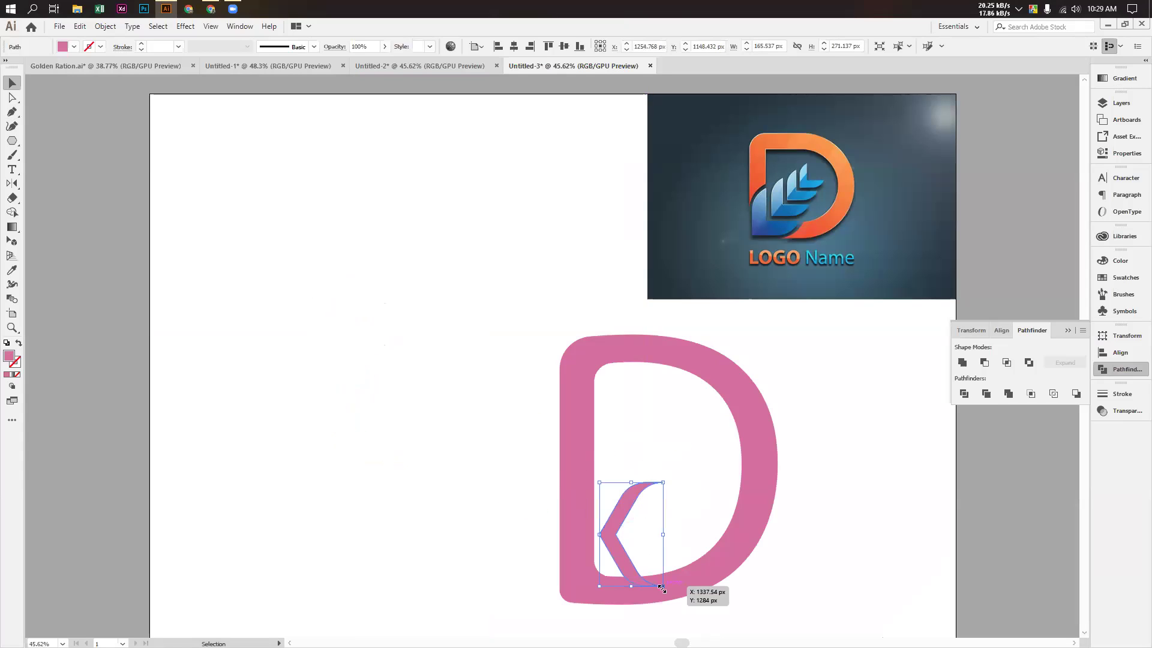
Rotate the pink chevron into an L orientation, shrink it and move it out to the left of the pink D.
left_click_drag(664, 589, 678, 552)
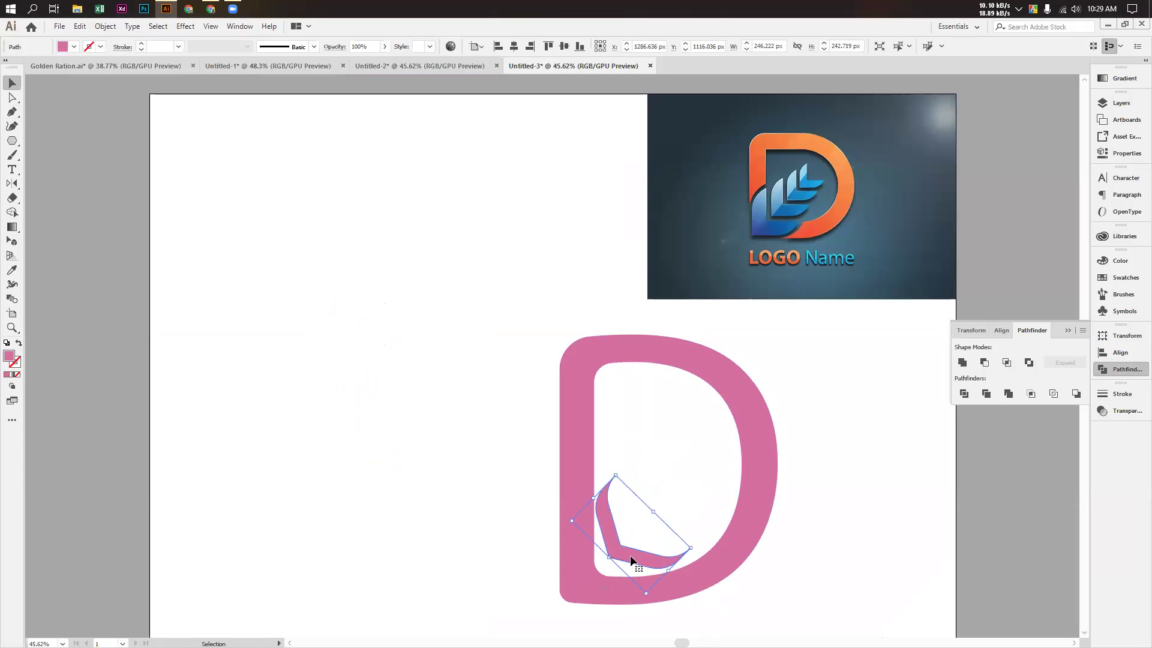
left_click_drag(668, 569, 653, 556)
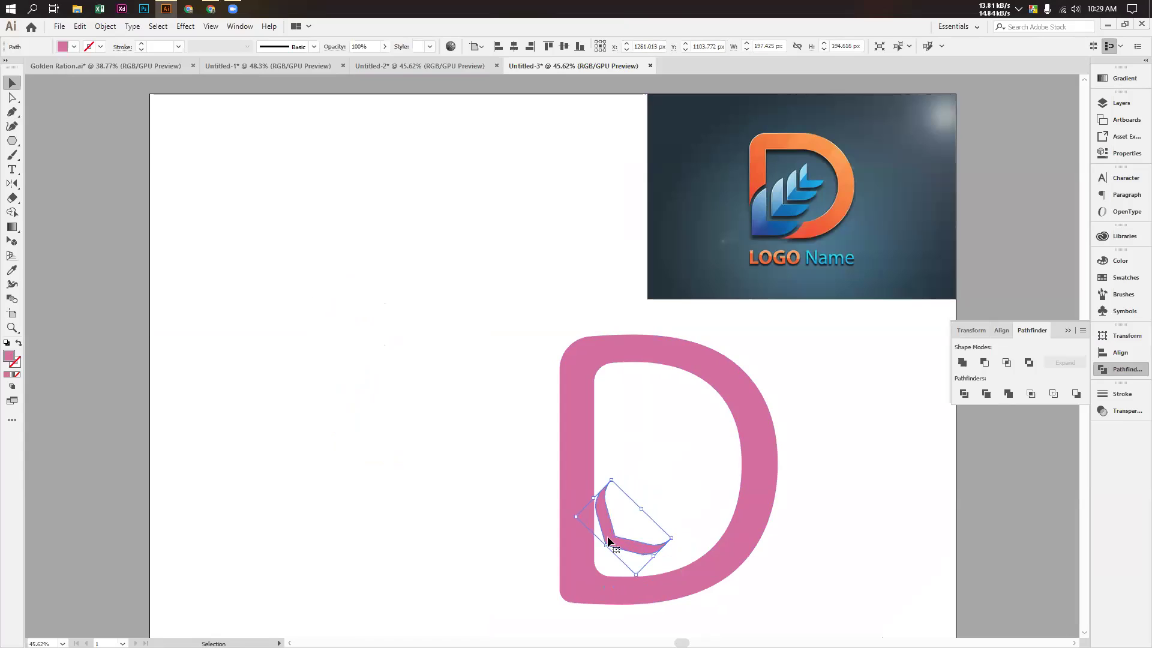
left_click_drag(642, 509, 256, 453)
Inspect the pink D's paths in outline view and remove the rounding from the upper-left inner corner of its opening.
left_click(595, 356)
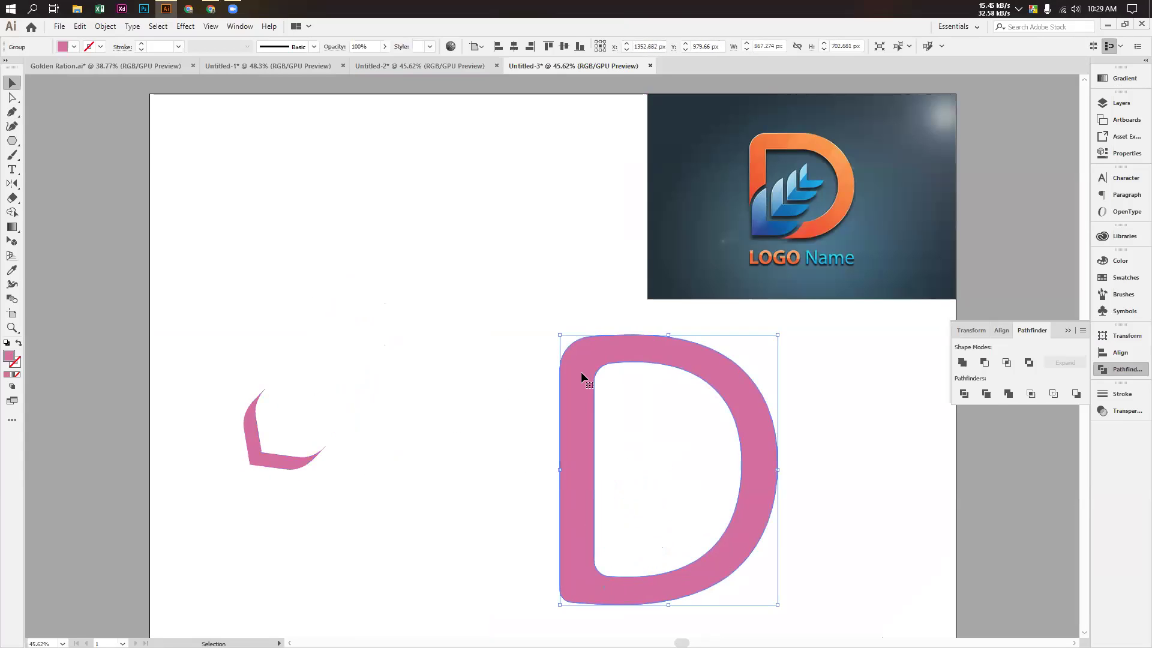
key("ctrl+y")
left_click(821, 521)
scroll(824, 520, "down", 2)
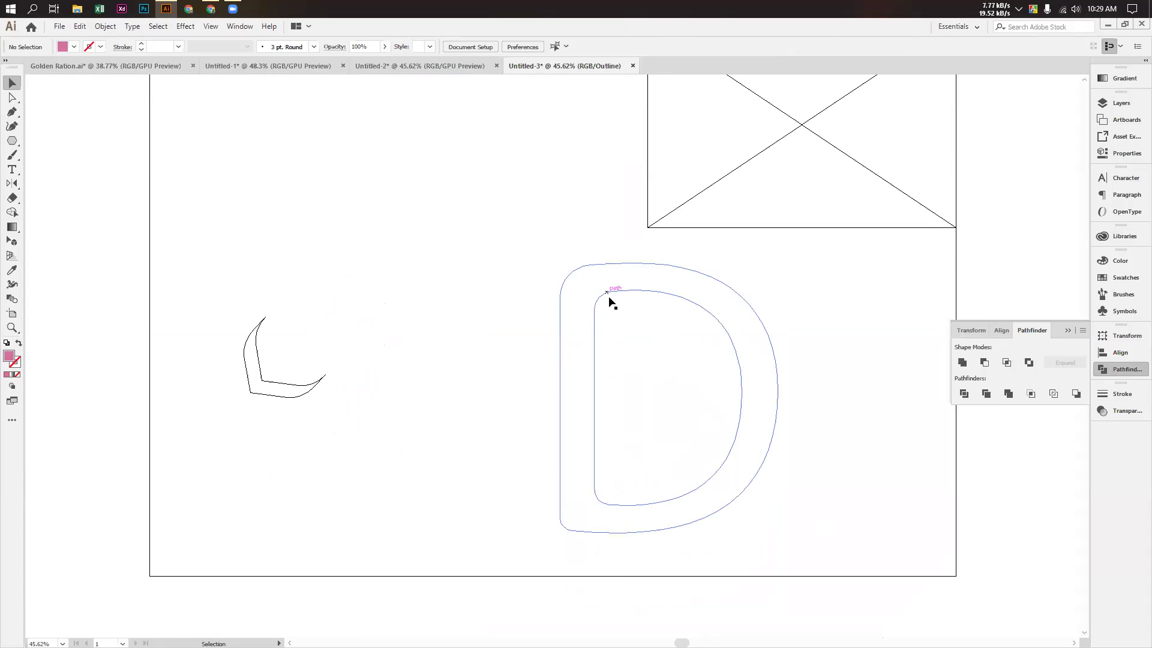
scroll(609, 300, "up", 3)
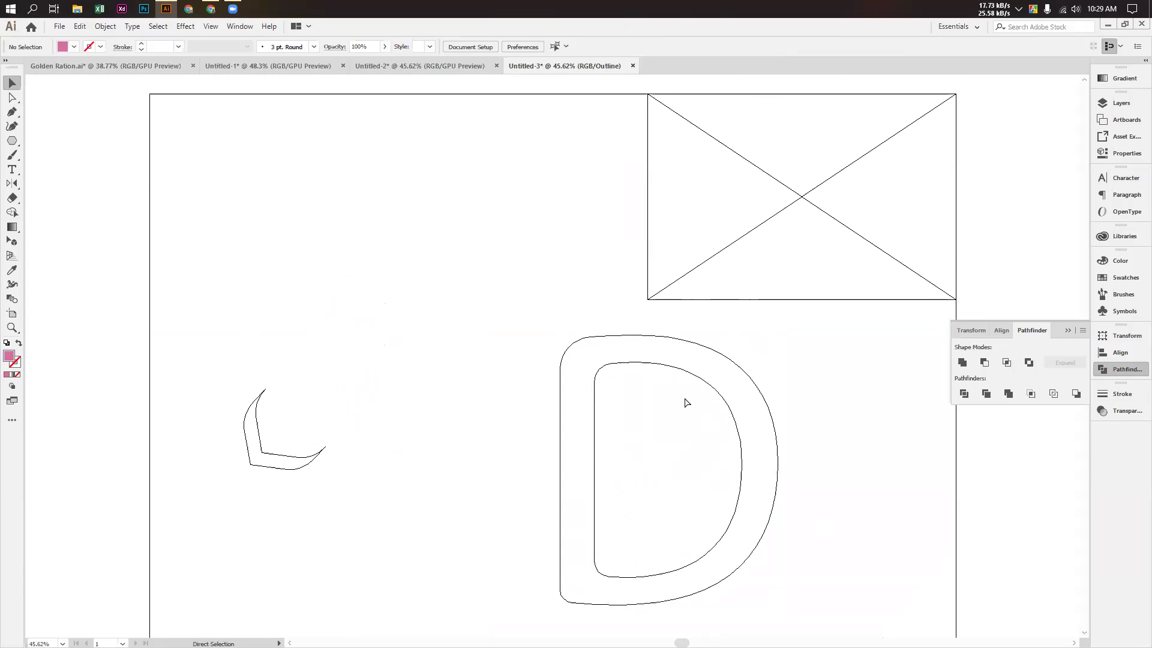
key("ctrl+y")
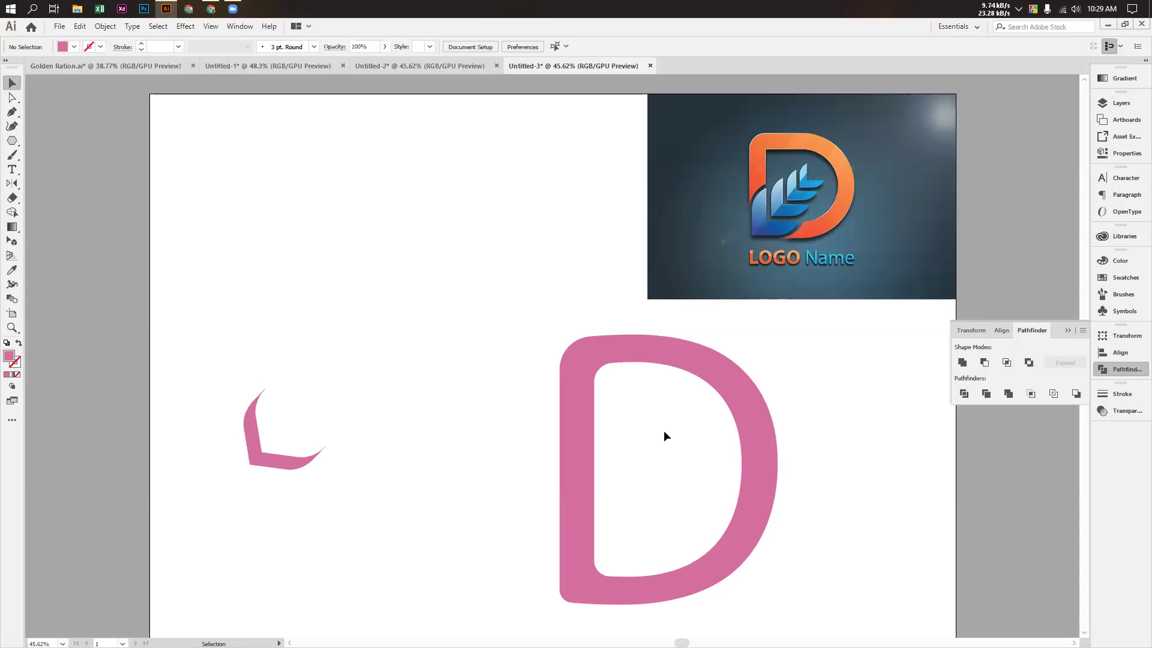
left_click(12, 111)
left_click(12, 98)
mouse_move(607, 370)
left_mouse_down()
mouse_move(609, 384)
mouse_move(589, 378)
left_mouse_up()
left_click(641, 468)
scroll(640, 474, "down", 3)
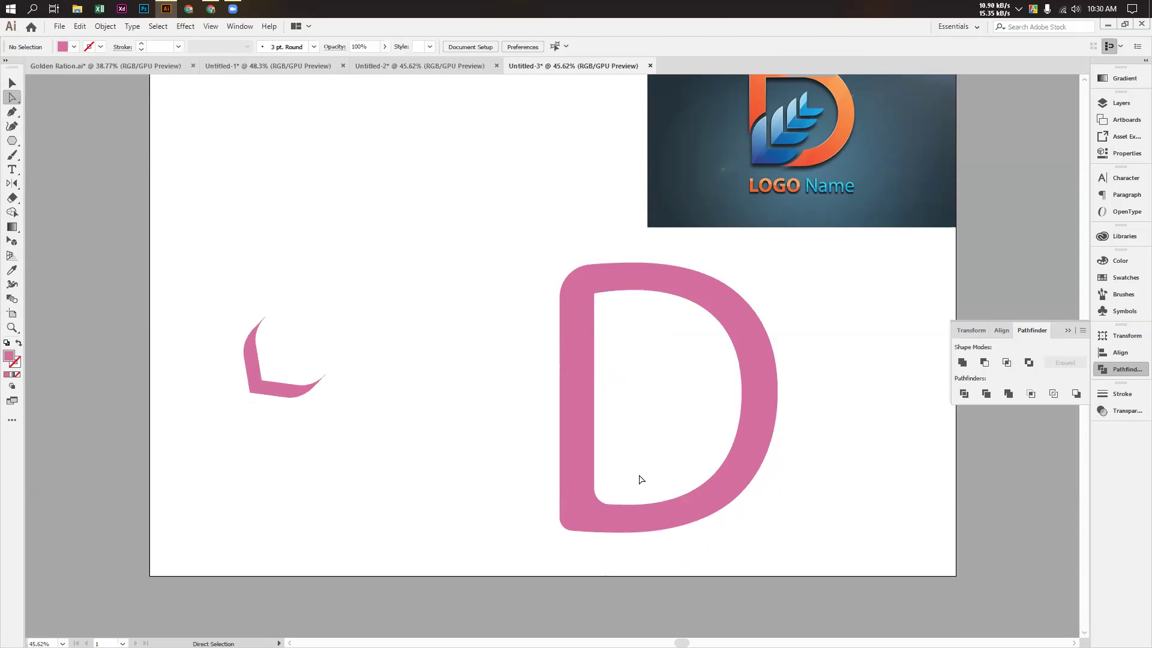
scroll(360, 345, "up", 3)
Move the L-shaped chevron onto the D's lower-left inner corner and fill it with light blue.
left_click(11, 84)
left_click_drag(257, 455, 600, 564)
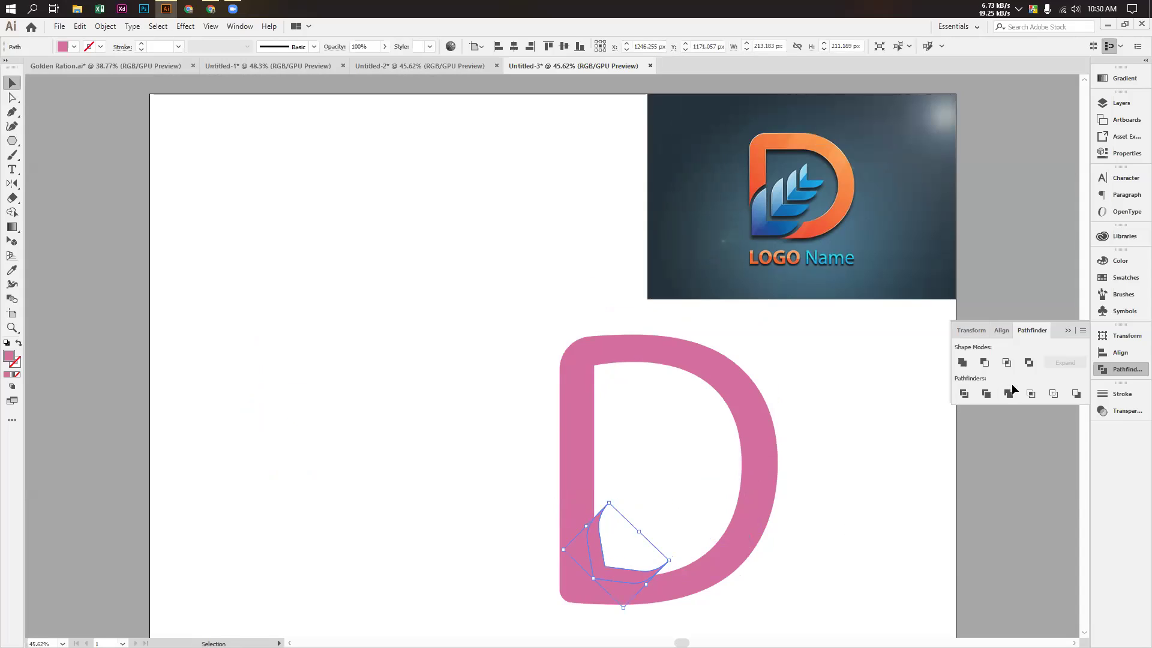
left_click(1123, 283)
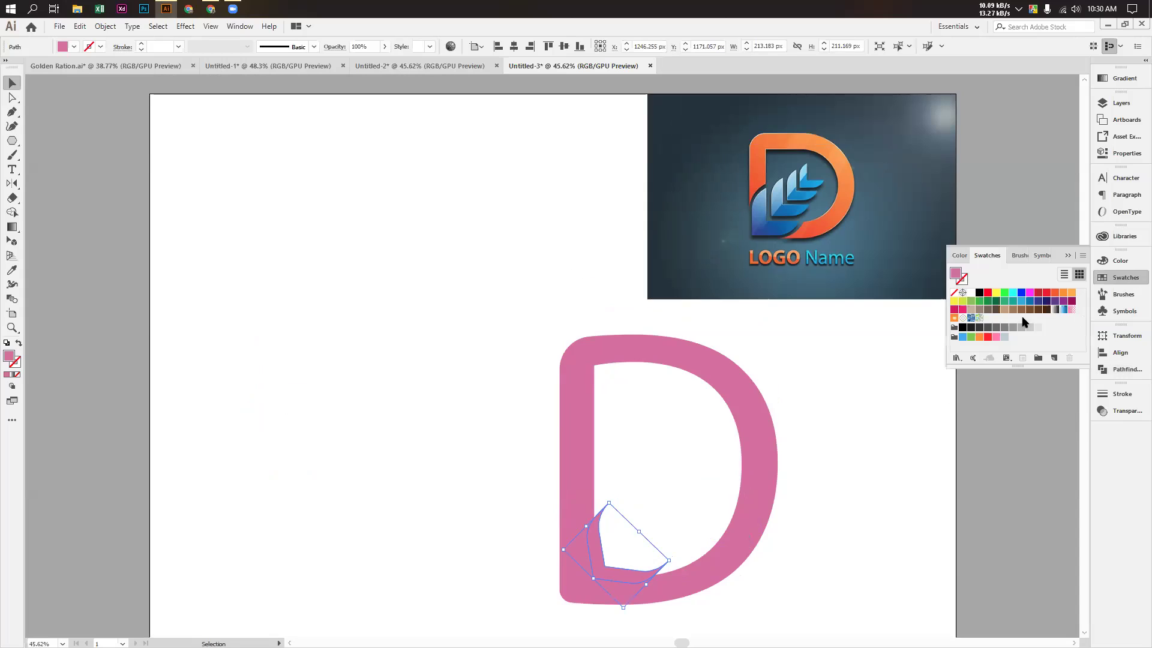
left_click(1022, 301)
left_click(873, 376)
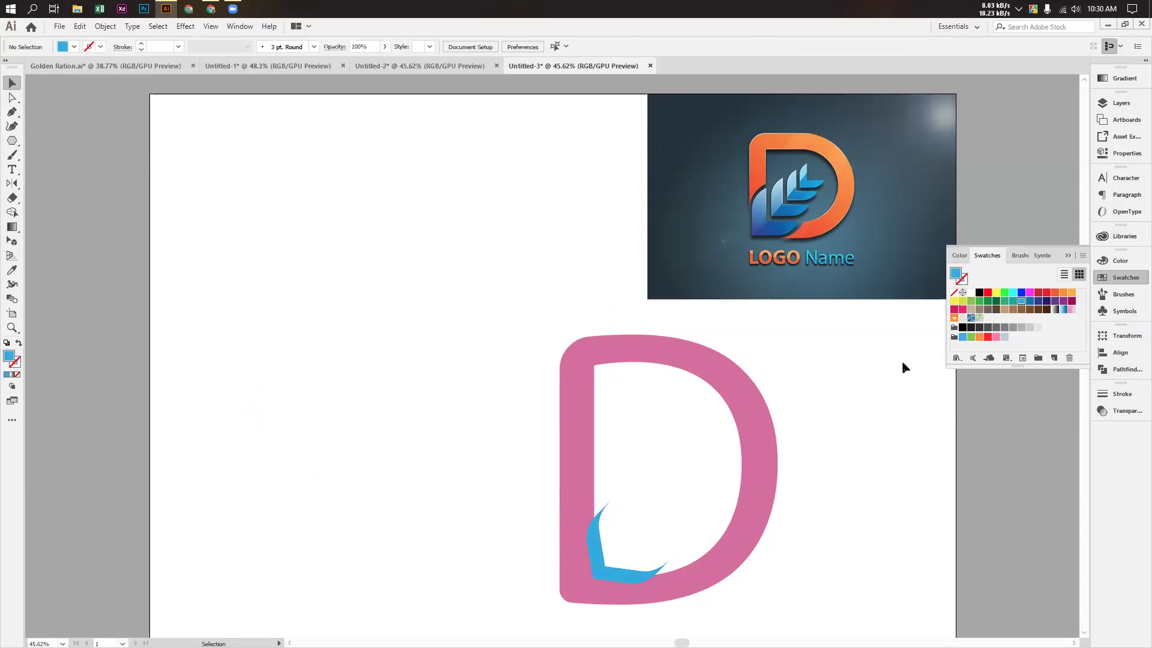
left_click(608, 567)
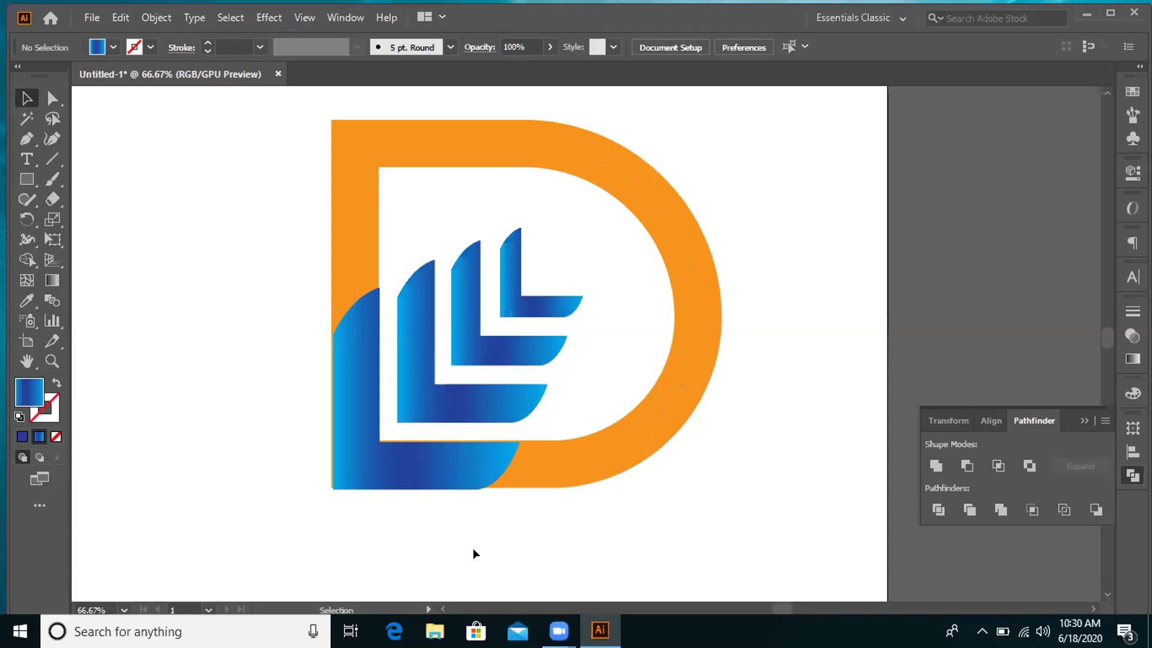
Add a "Lorem ipsum" text line below the orange D logo in Myriad Pro Regular at 18 pt.
scroll(473, 552, "down", 1)
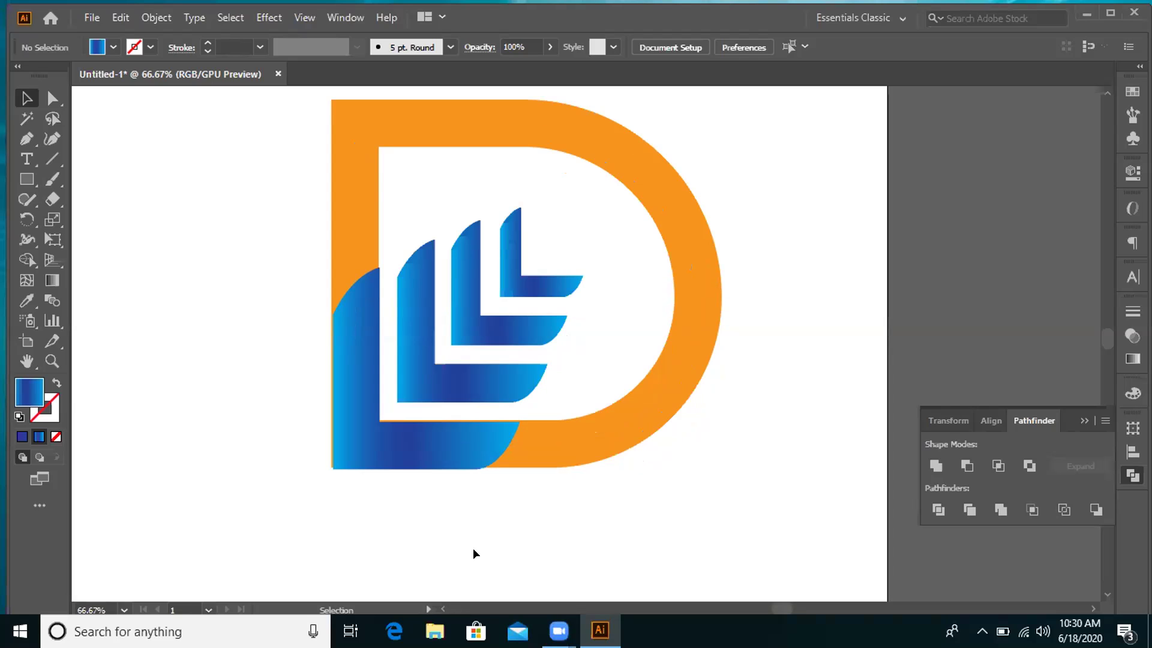
key("t")
left_click(395, 524)
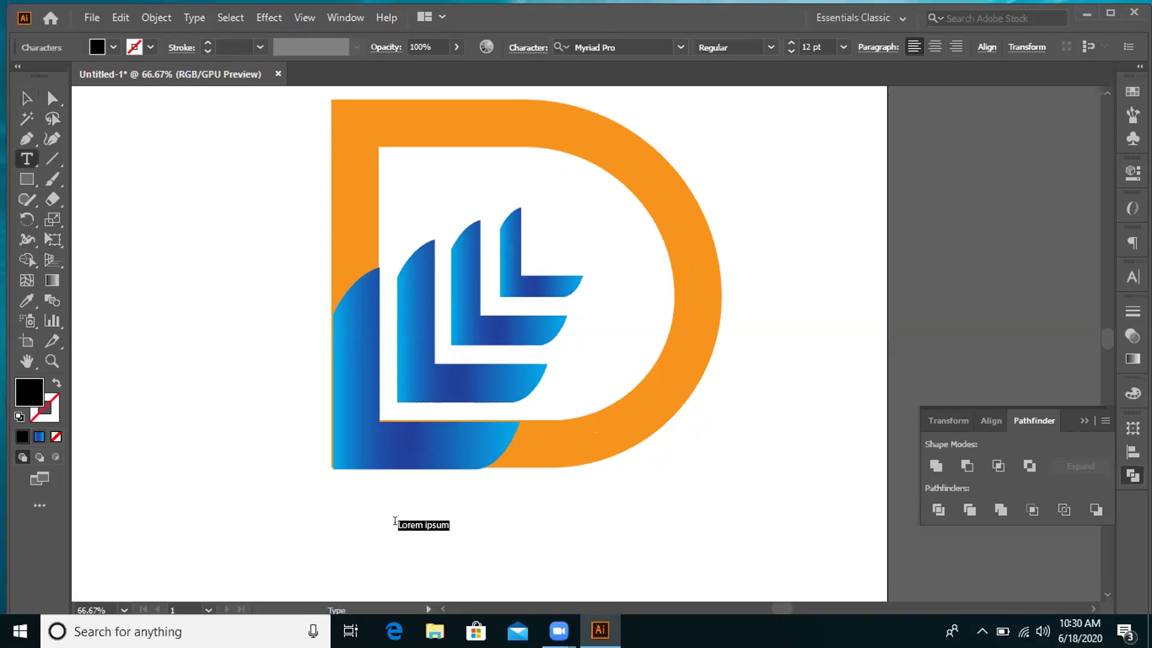
left_click(1132, 277)
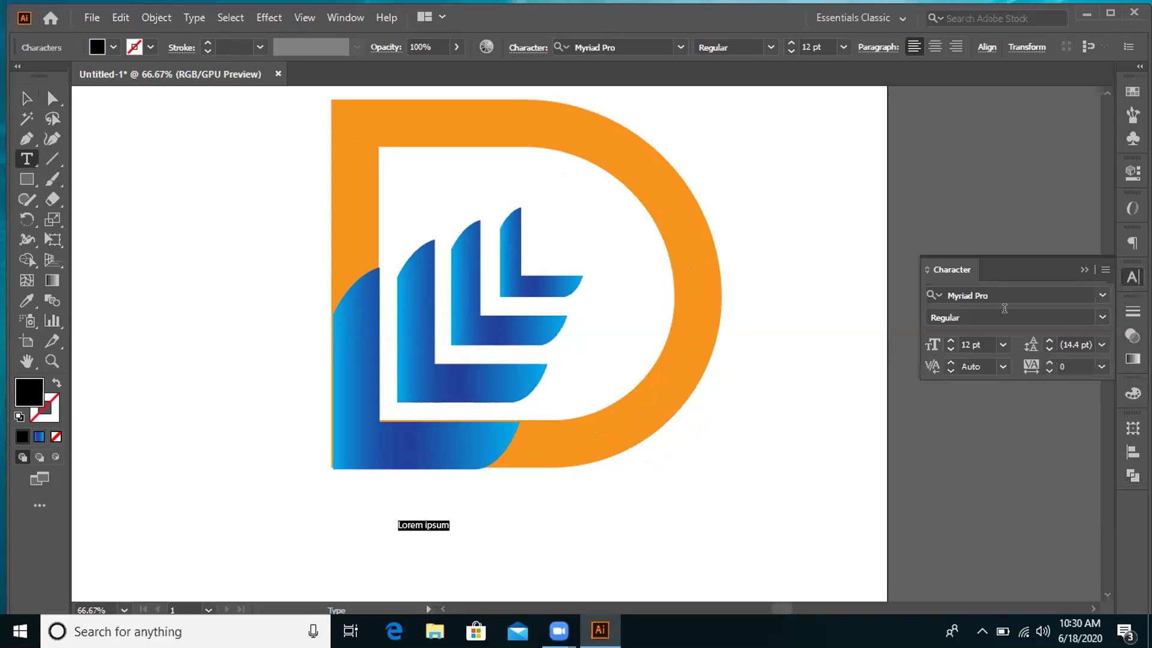
left_click(950, 340)
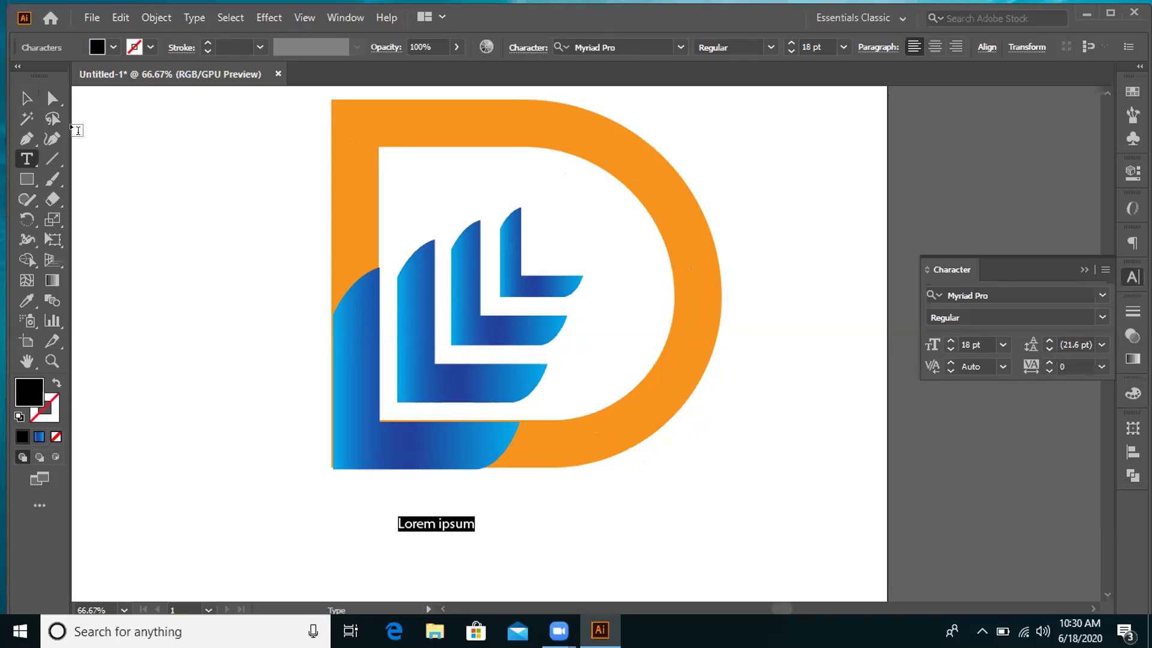
left_click(27, 98)
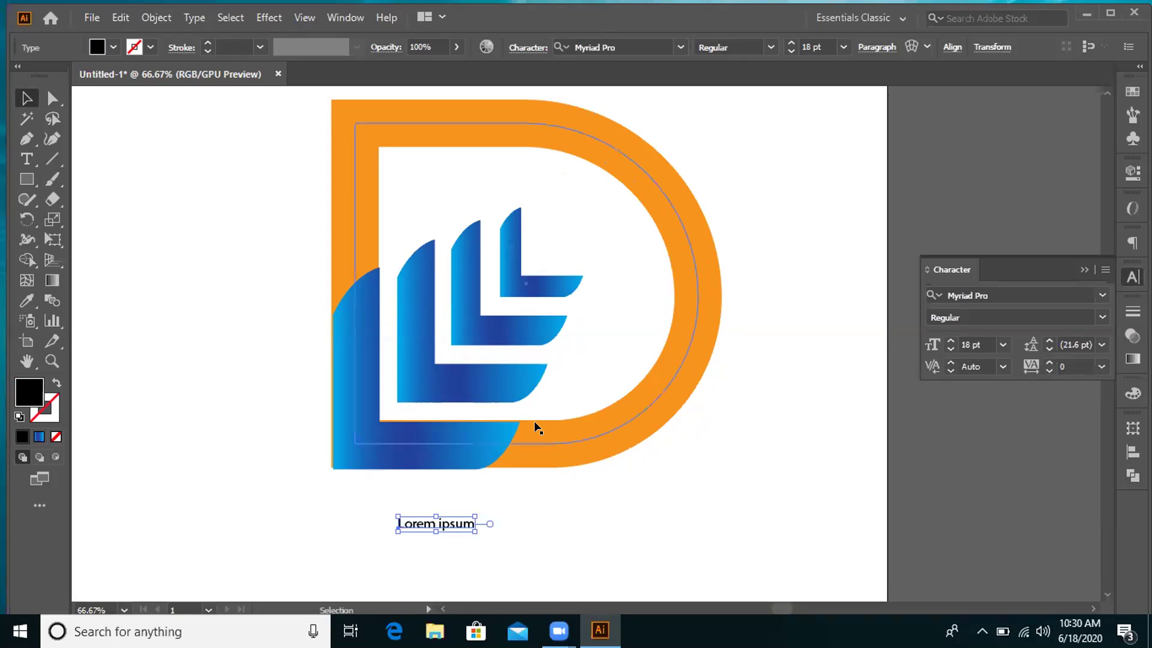
key("backslash")
left_click_drag(547, 244, 583, 504)
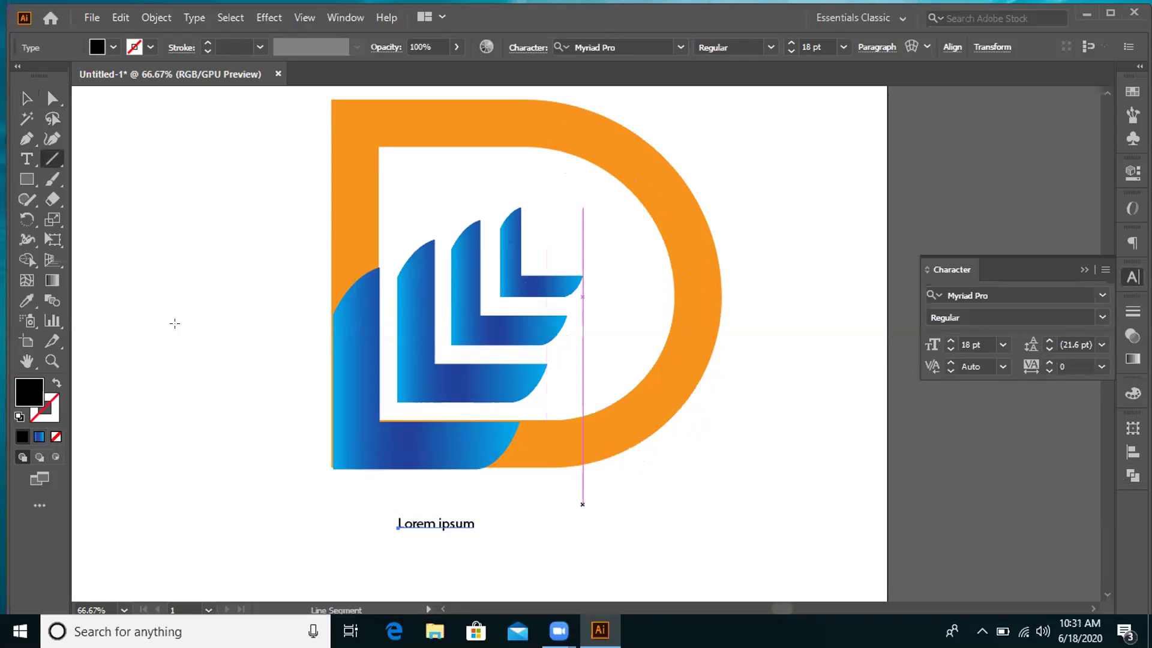
left_click(27, 98)
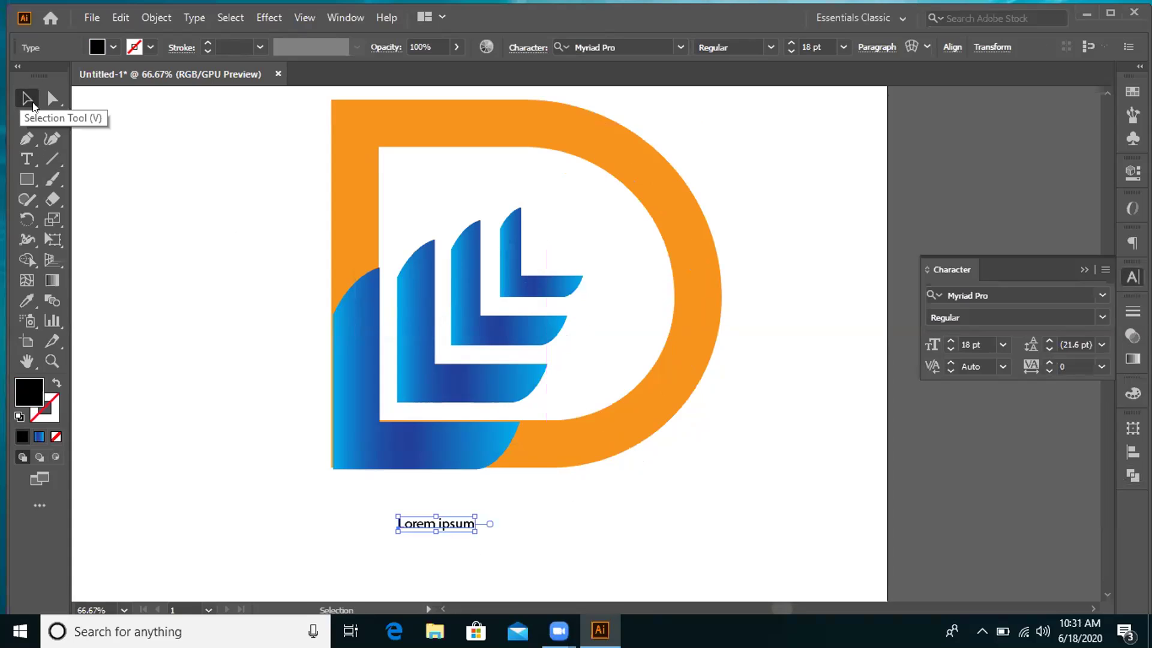
Remove the white fill from the orange D, leaving only its orange stroke.
left_click(358, 225)
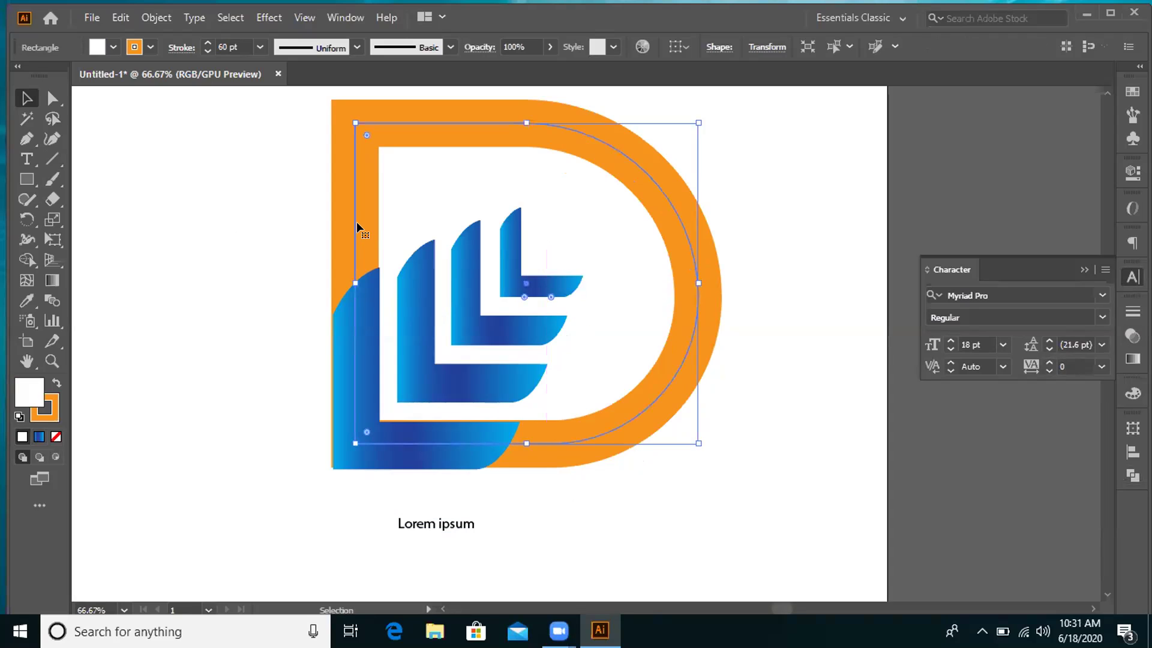
left_click(56, 438)
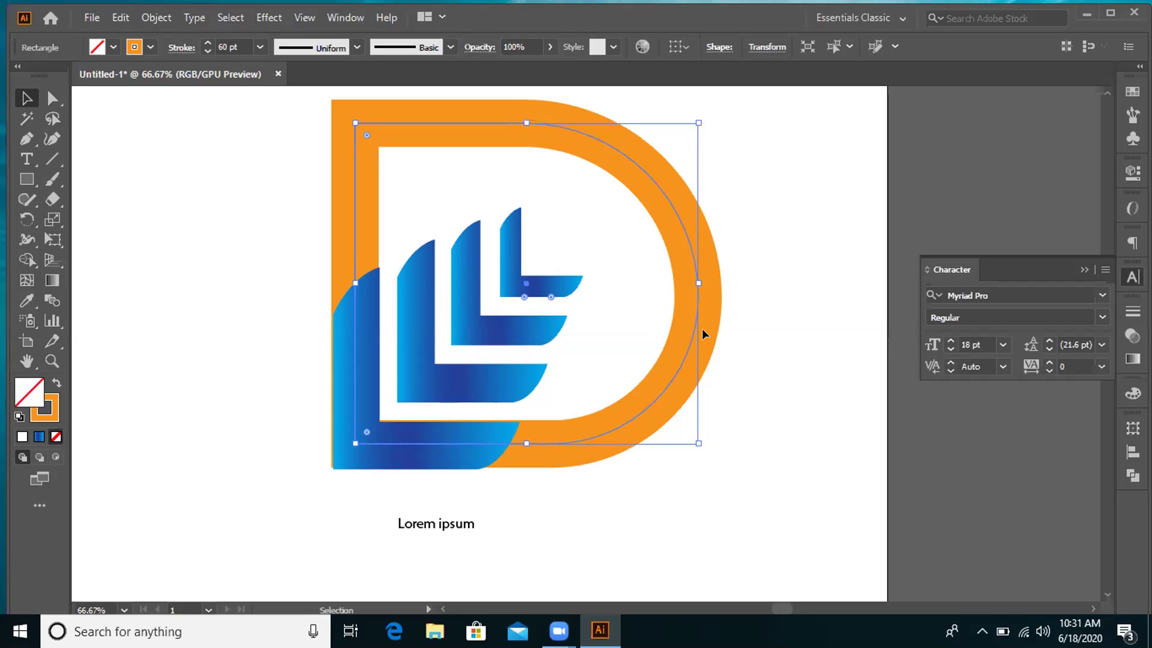
left_click(121, 18)
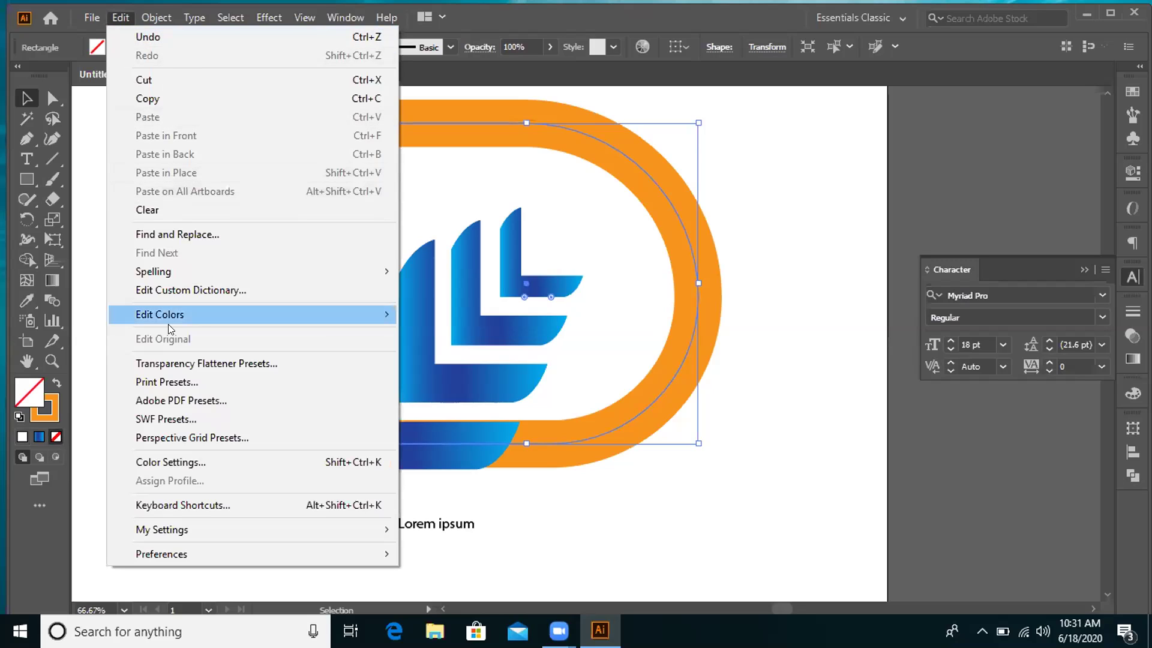
left_click(139, 39)
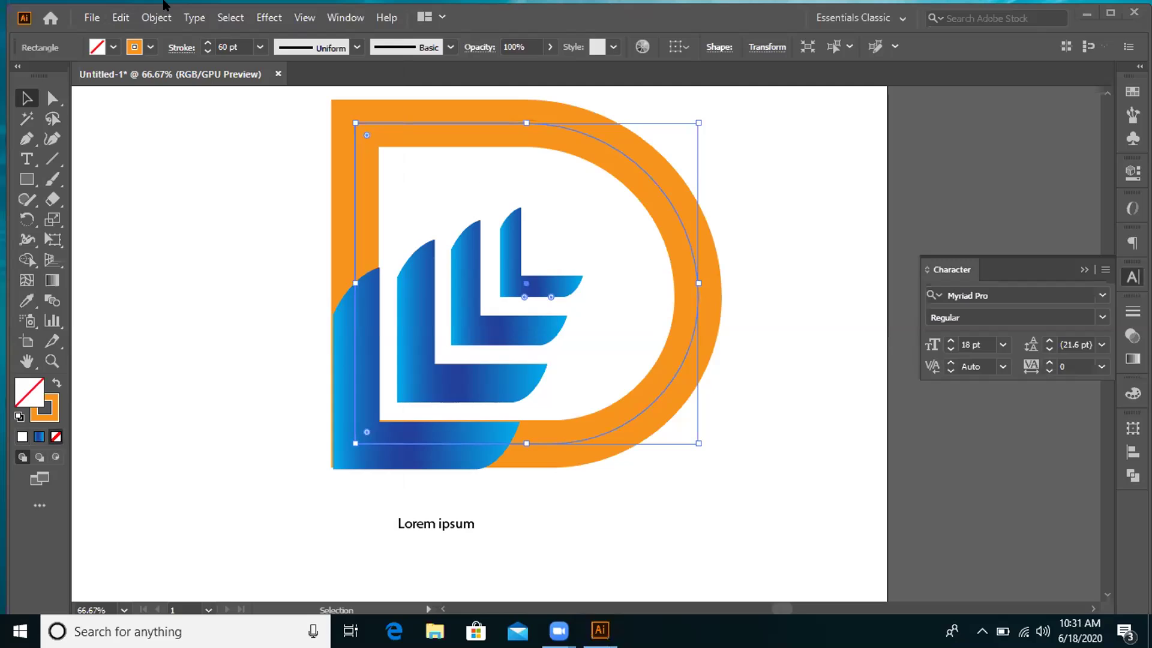
Expand the orange D's stroke into a filled shape, with the Fill option off and the Stroke option on.
left_click(152, 18)
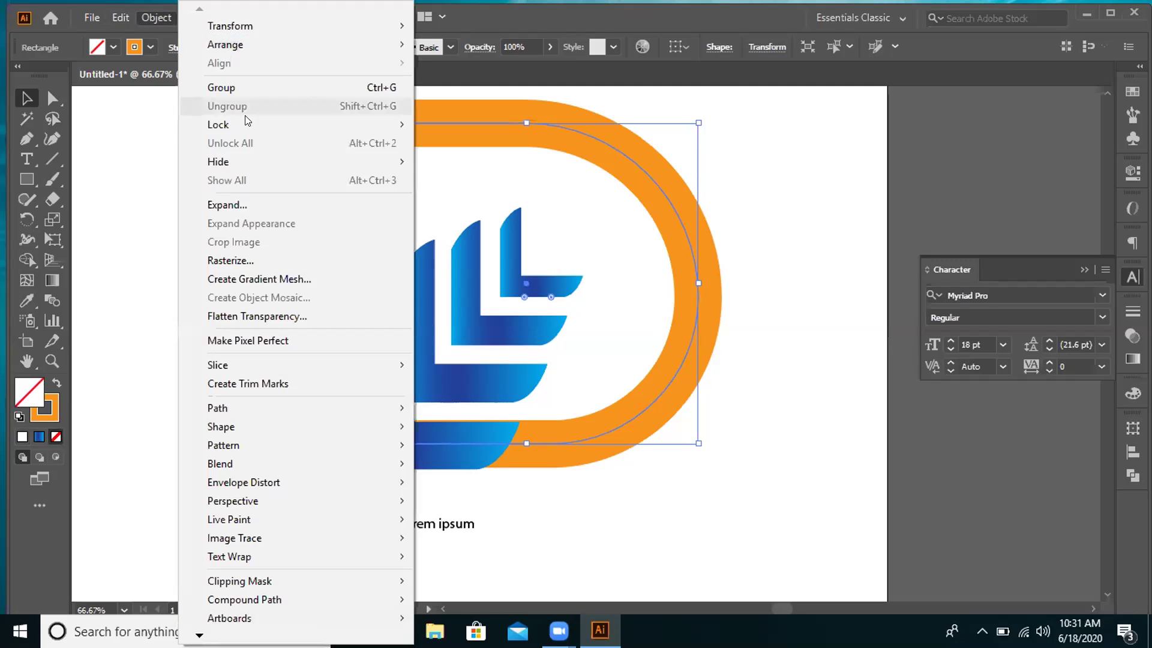
left_click(259, 203)
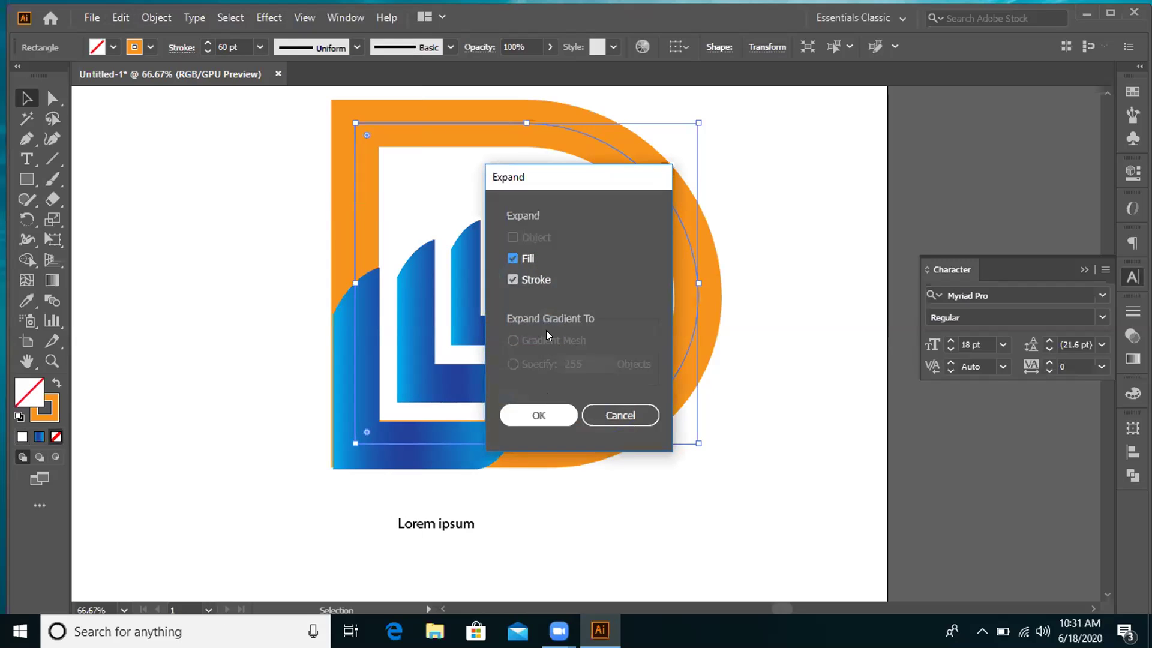
left_click(512, 259)
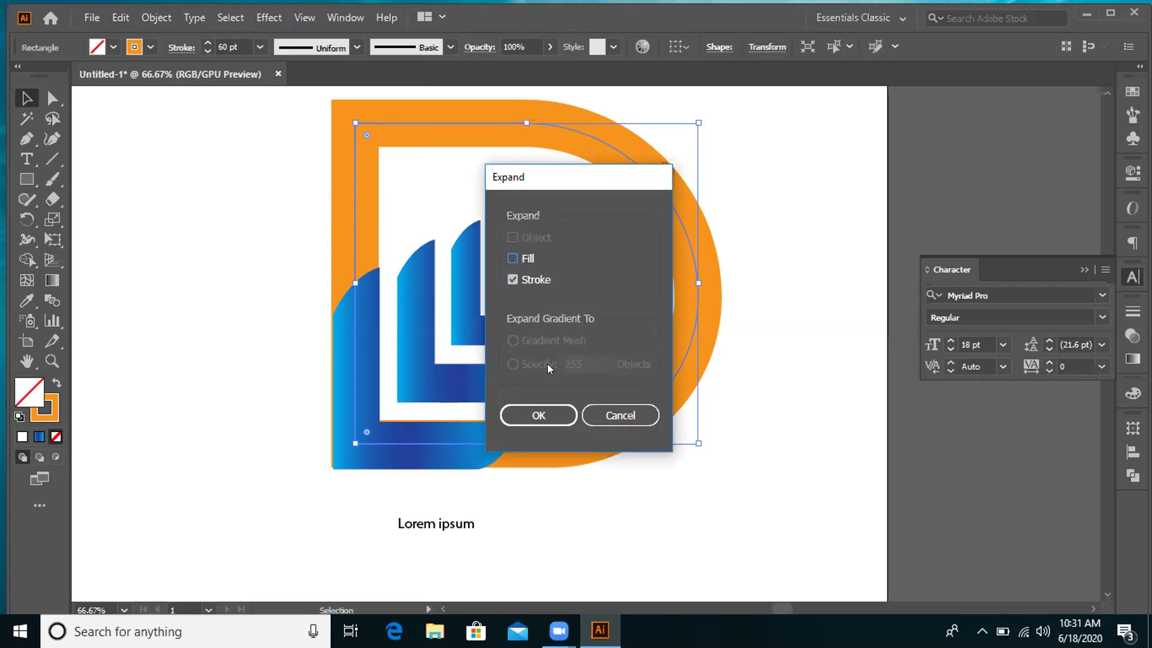
left_click(538, 414)
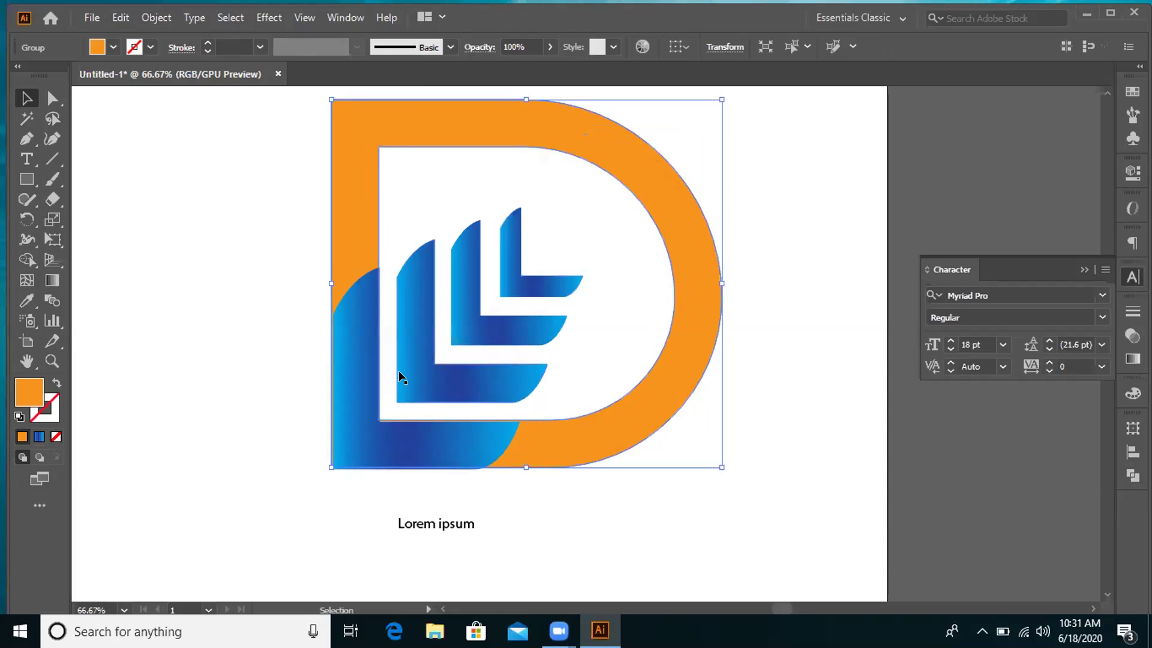
Group the four blue leaves and align the orange D's lower-left corner with the outer corner of the largest leaf.
left_click(381, 439)
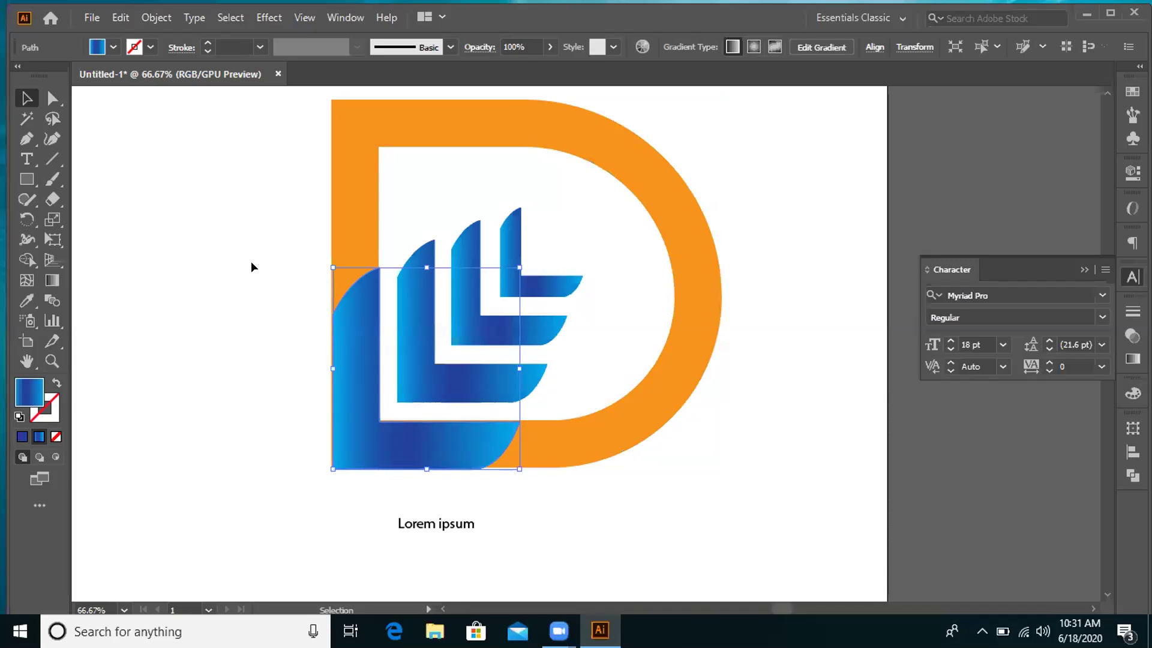
left_click(252, 267)
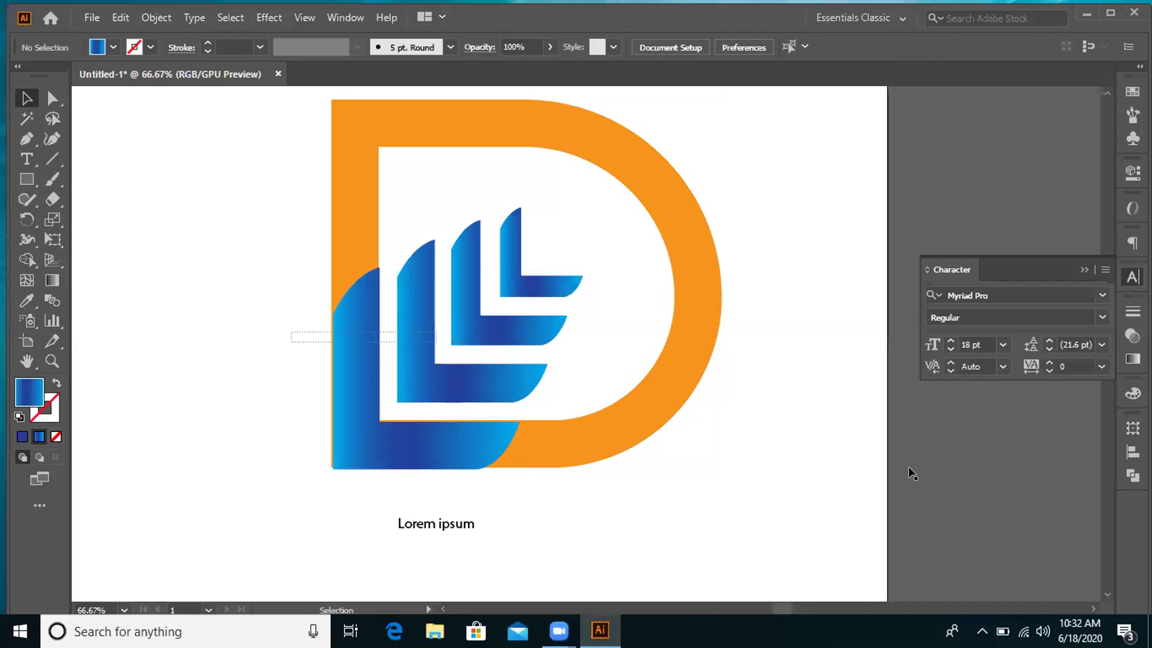
left_click_drag(689, 400, 947, 471)
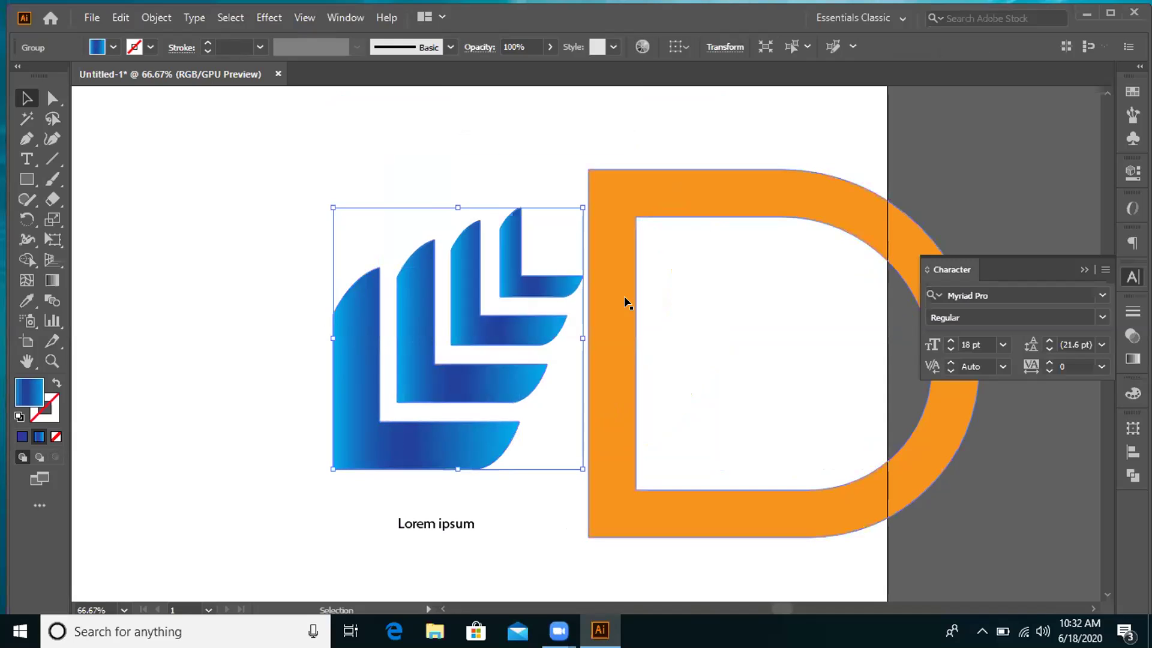
left_click_drag(626, 303, 371, 235)
left_click(258, 289)
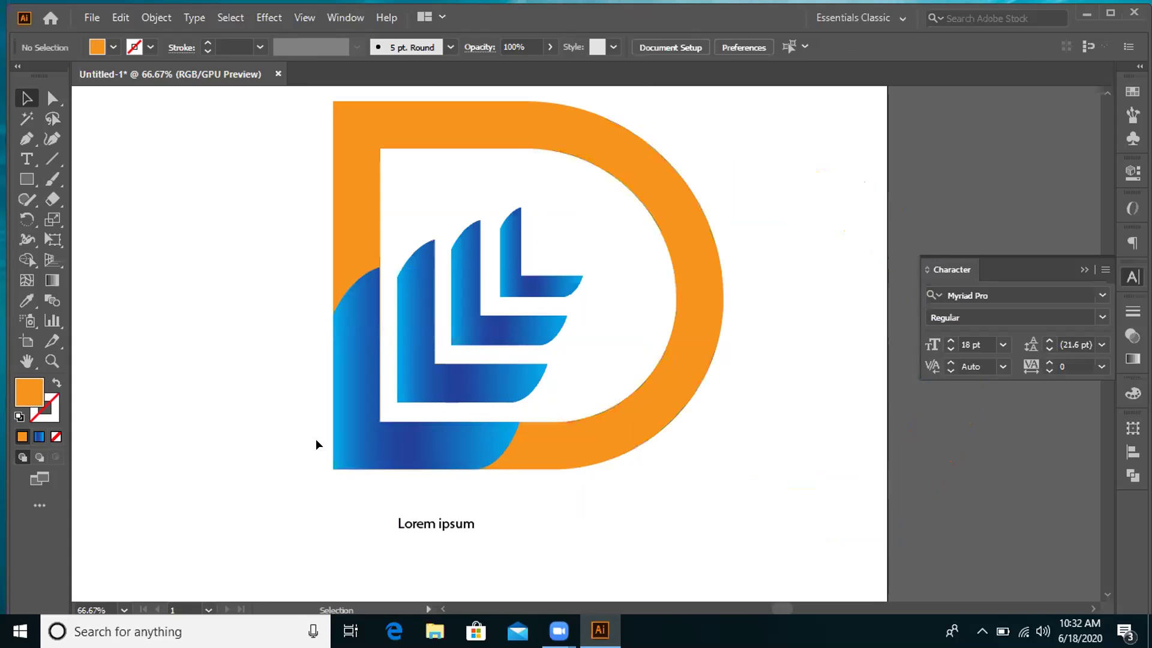
Apply the Pathfinder Trim operation to the orange D and the blue leaf group together.
left_click(542, 459)
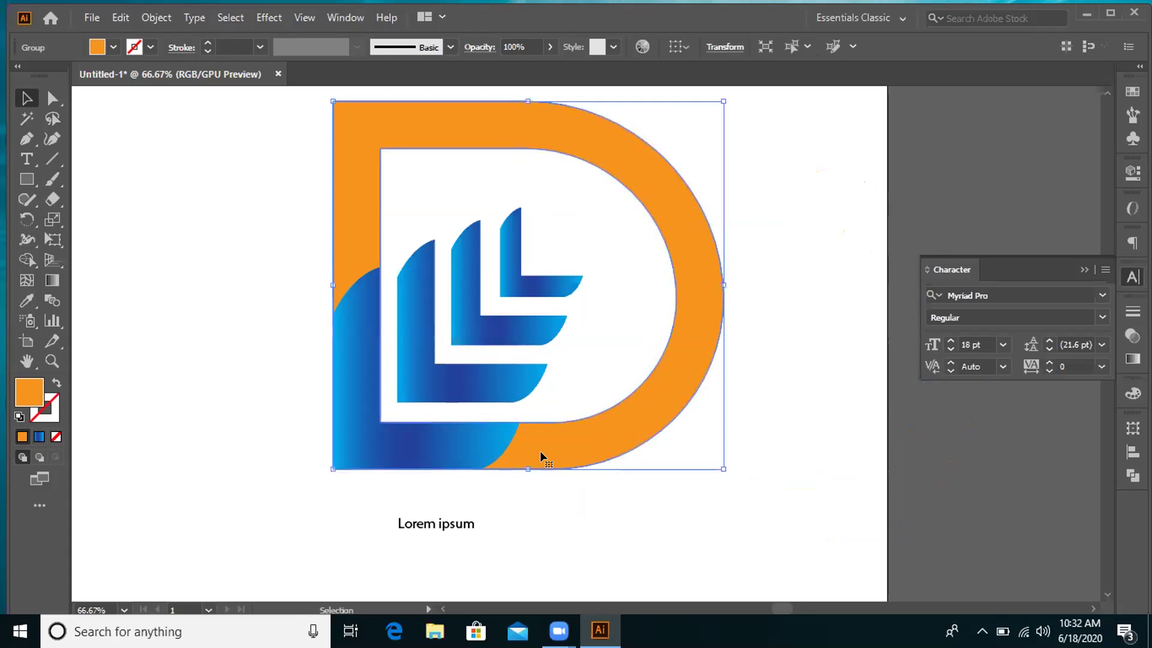
left_click(231, 392)
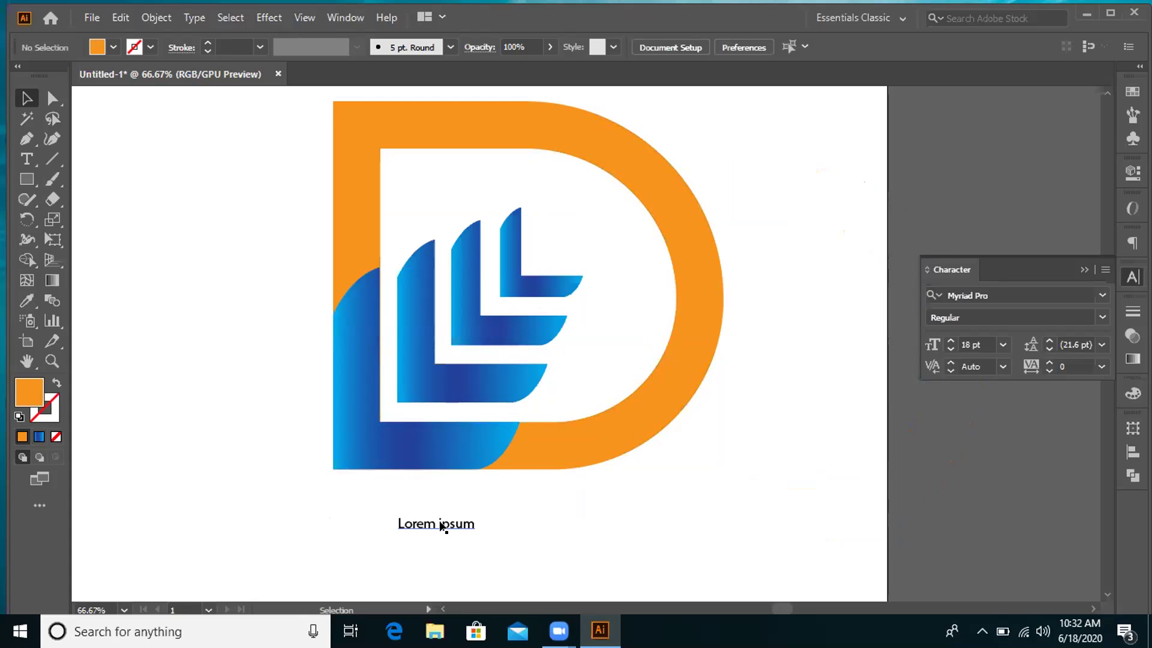
left_click(454, 444)
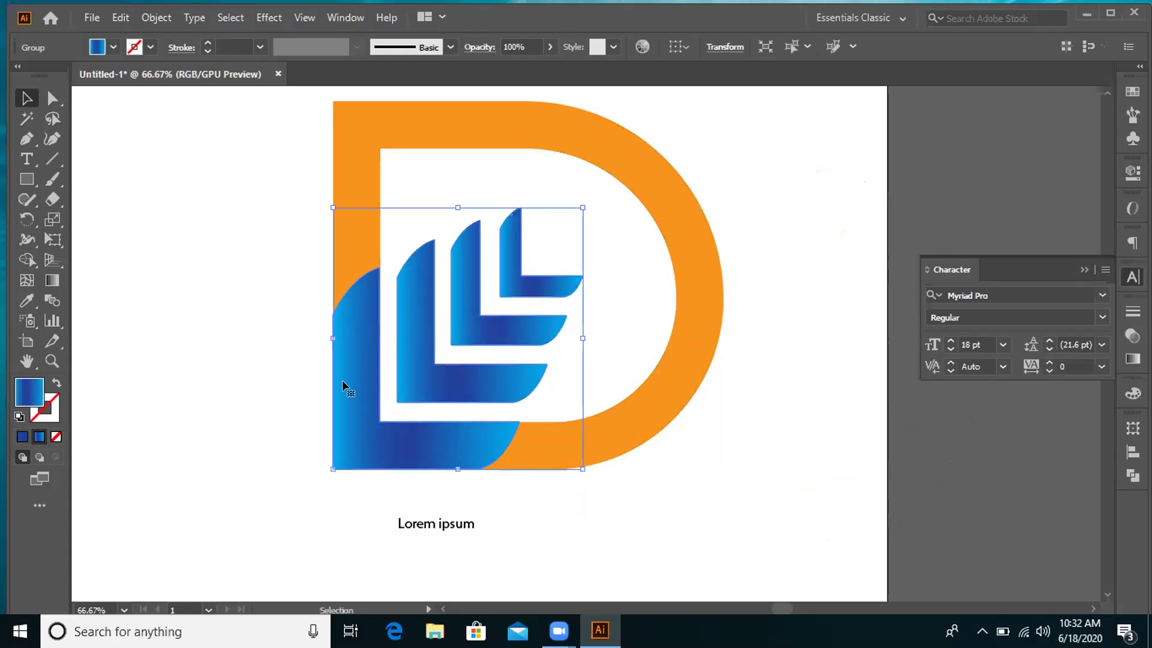
left_click(211, 262)
left_click_drag(219, 240, 654, 476)
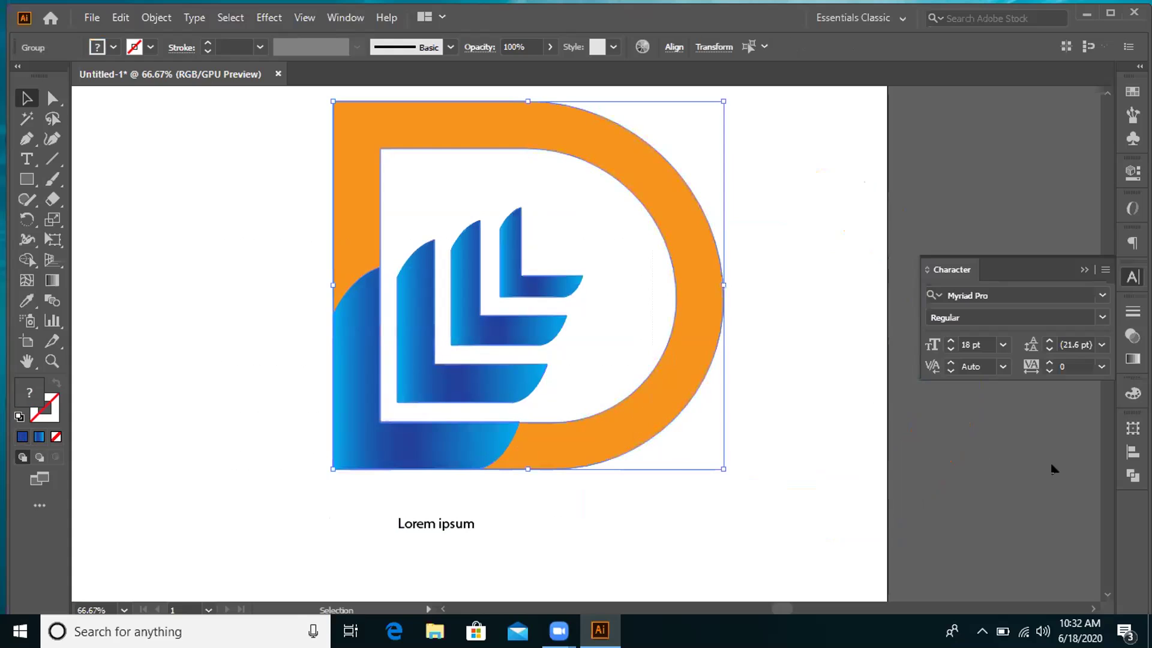
key("ctrl+shift+F9")
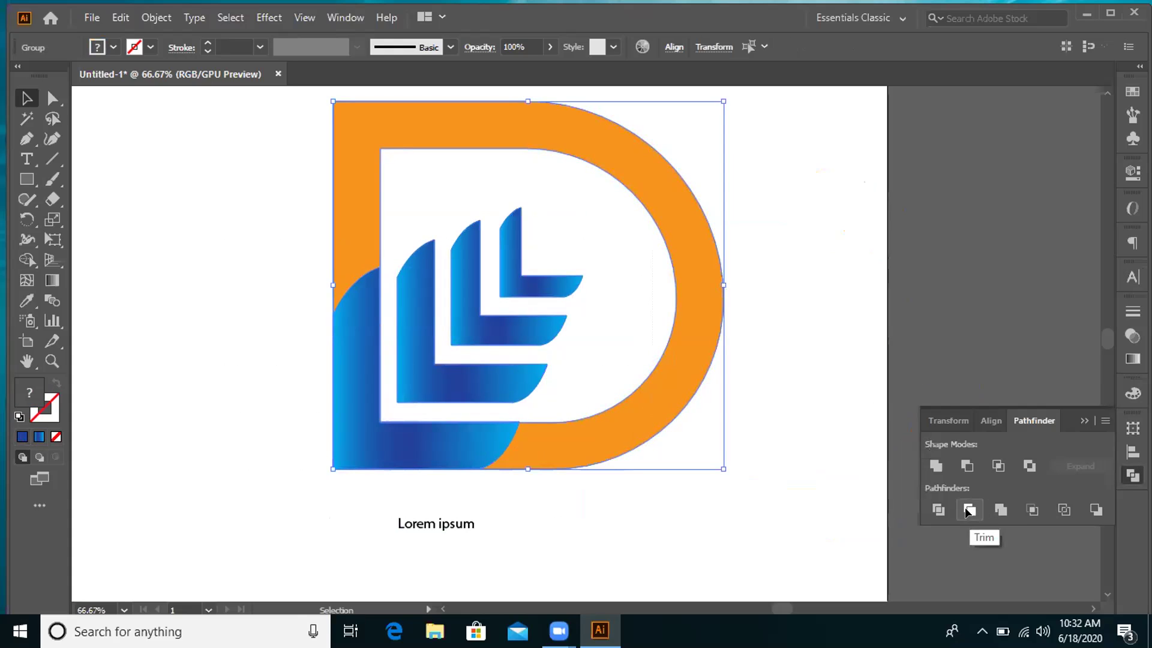
left_click(968, 509)
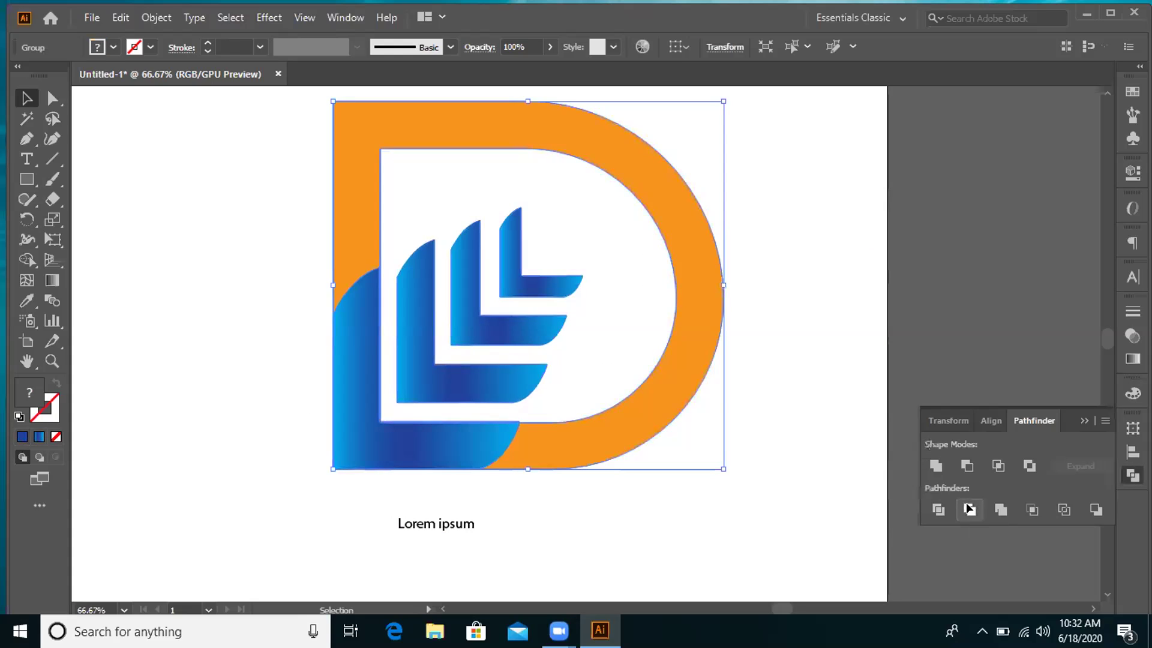
Ungroup the trimmed artwork and check that the individual leaves can be selected separately.
right_click(666, 378)
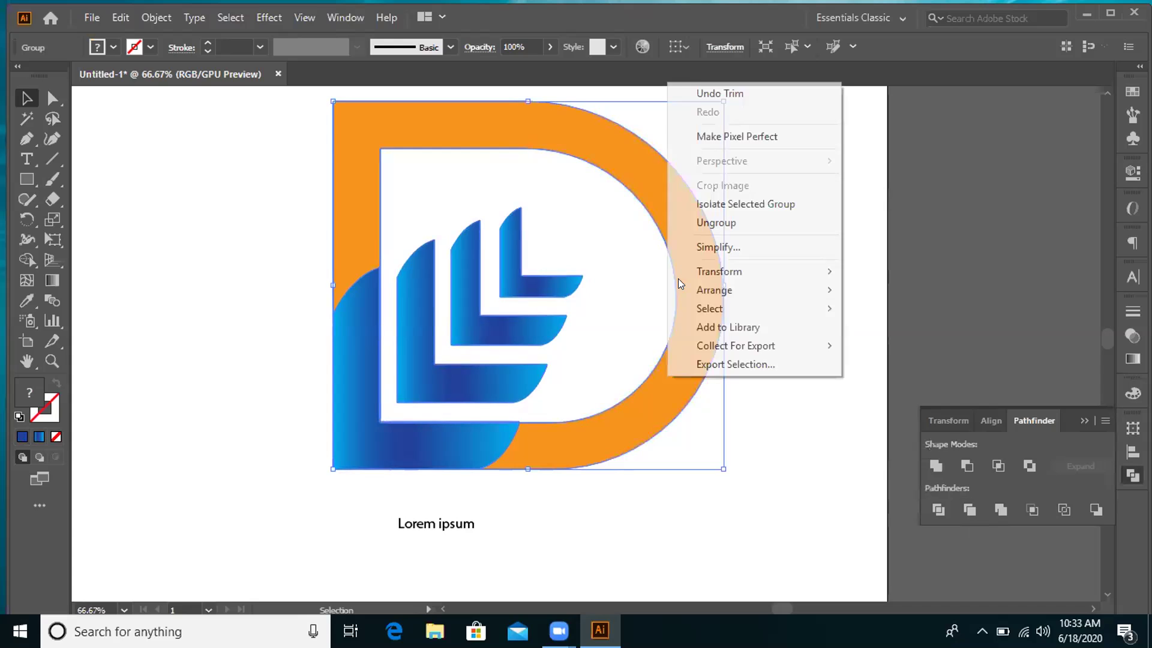
left_click(711, 222)
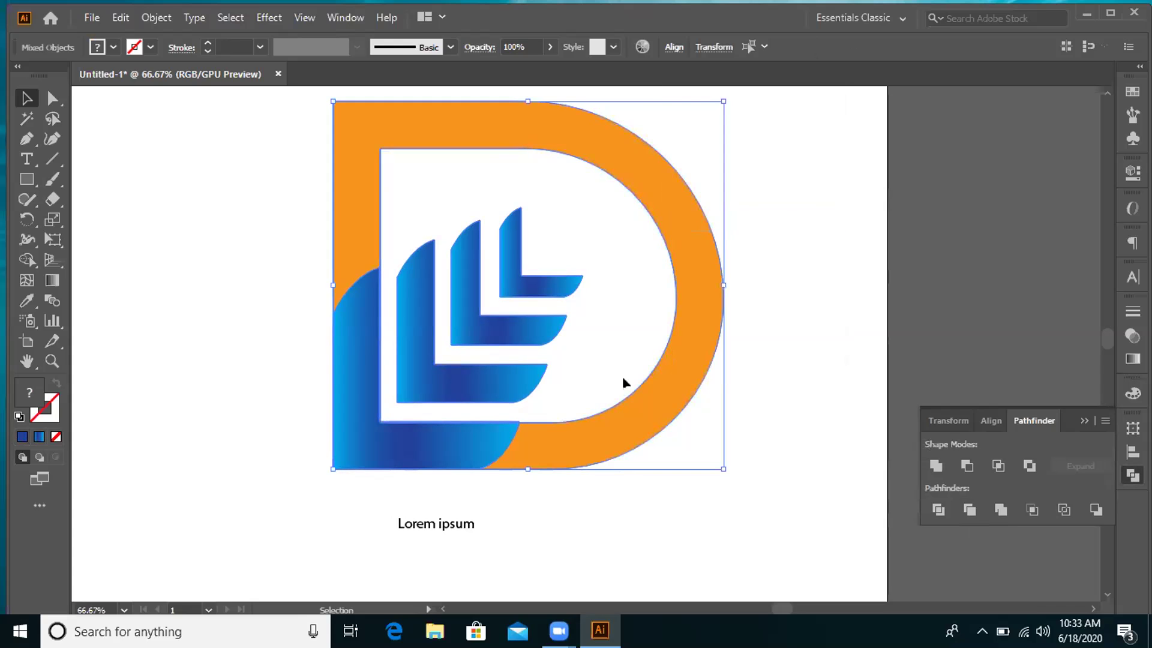
left_click(624, 382)
left_click(527, 378)
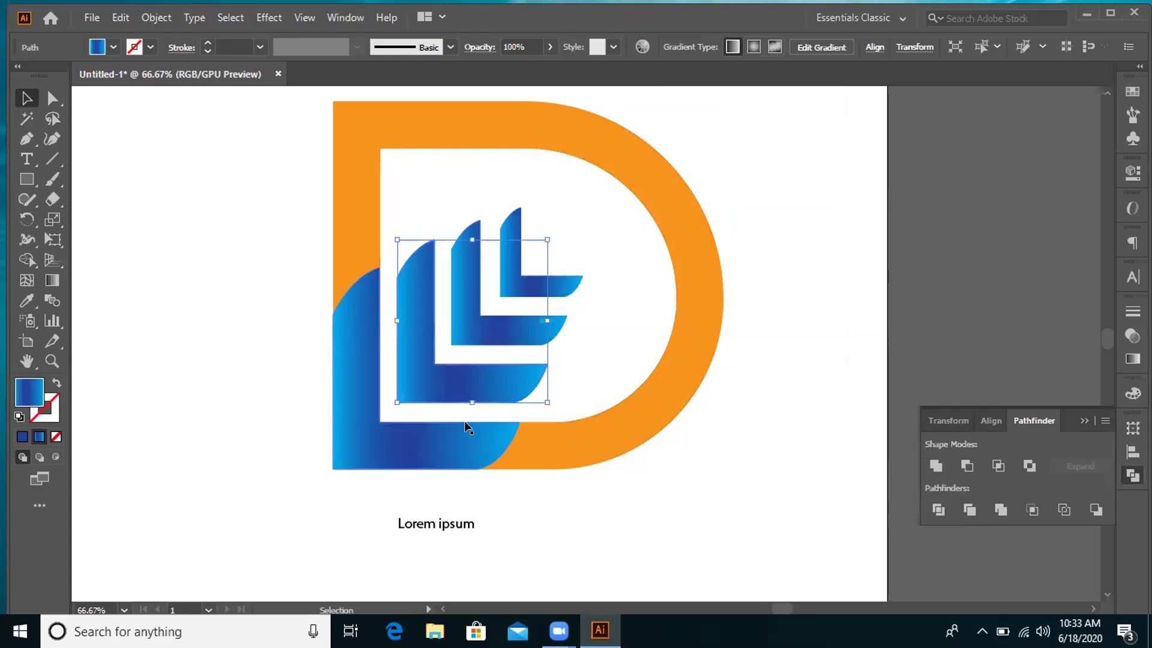
left_click(462, 442)
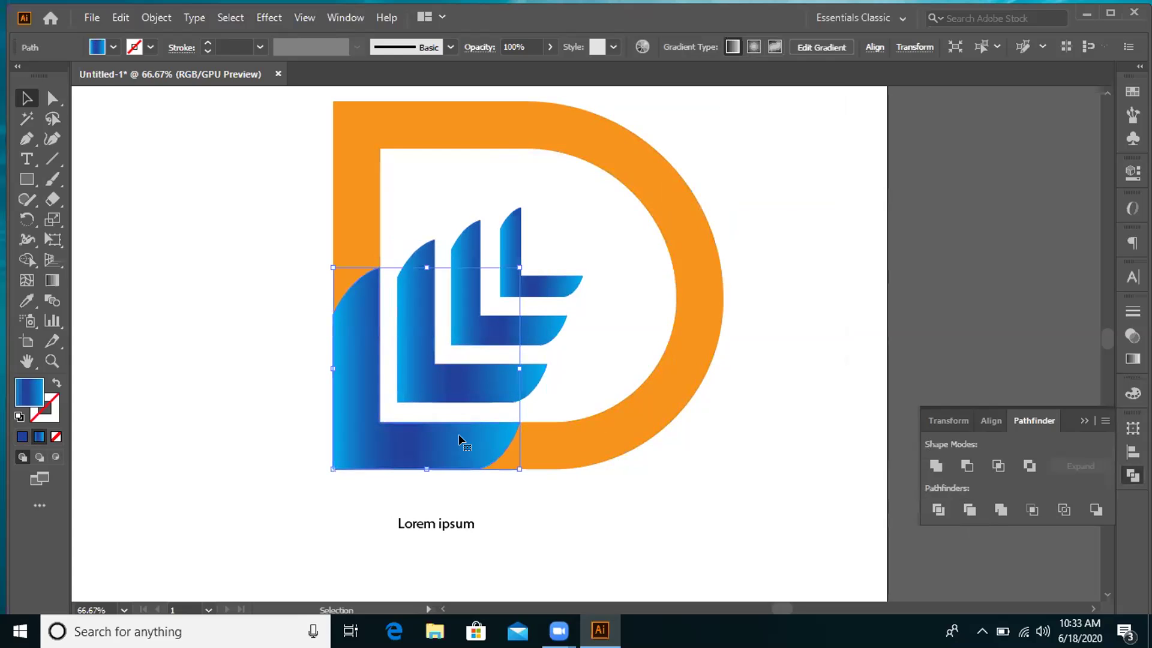
left_click(576, 442)
left_click_drag(597, 442, 627, 442)
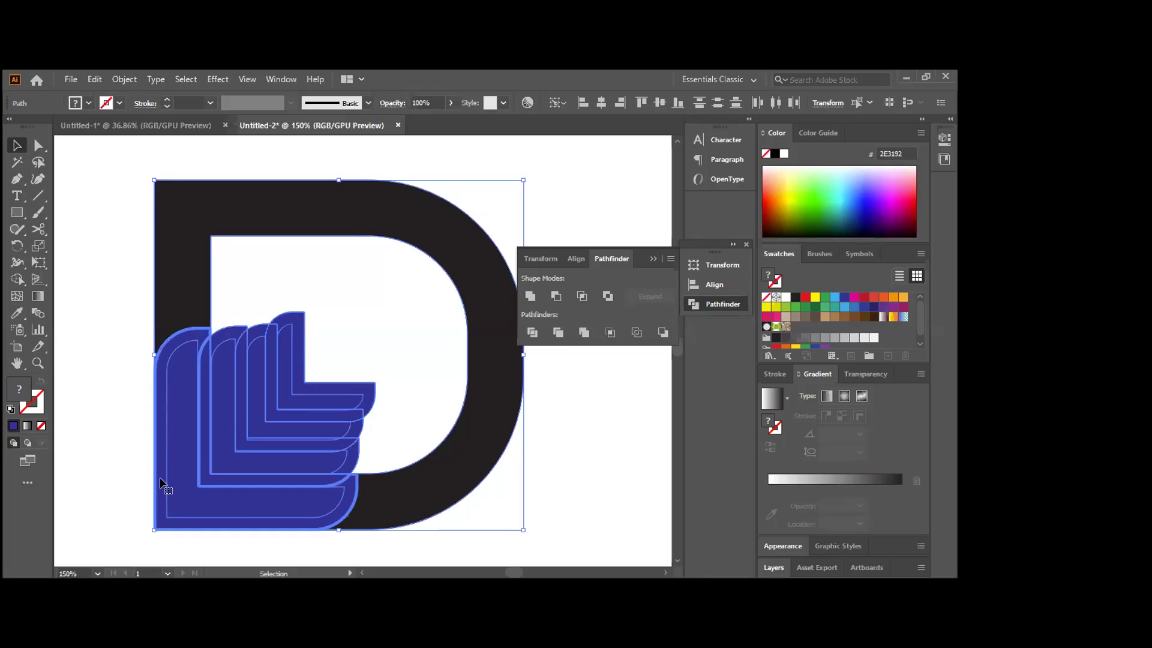
key("ctrl+z")
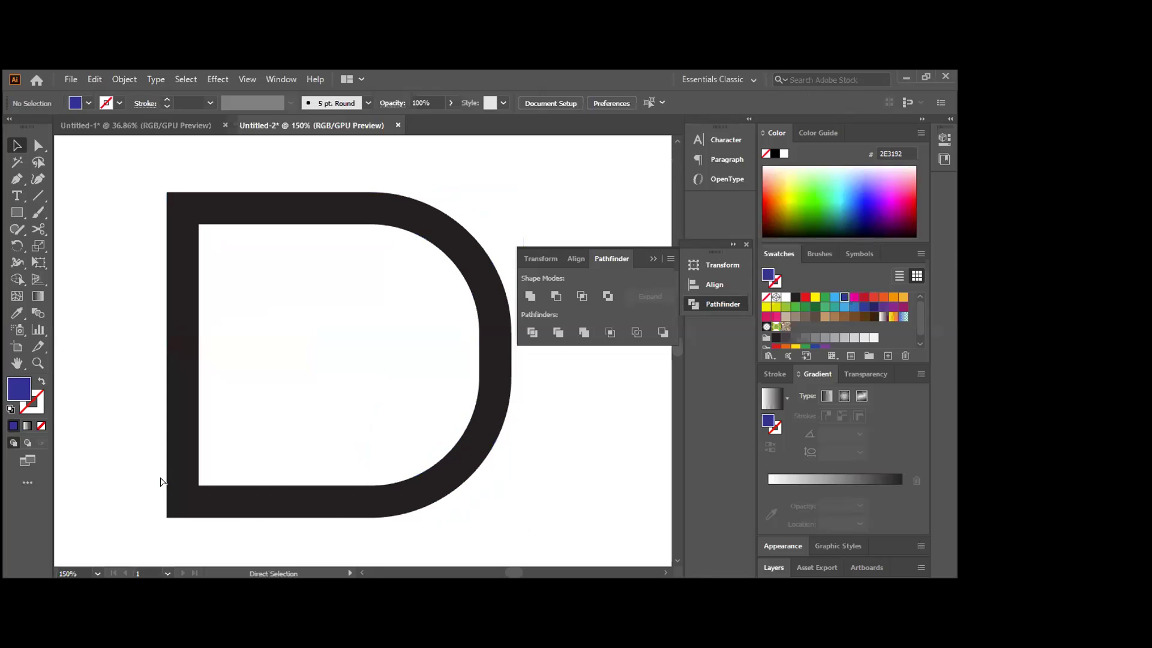
key("ctrl+shift+z")
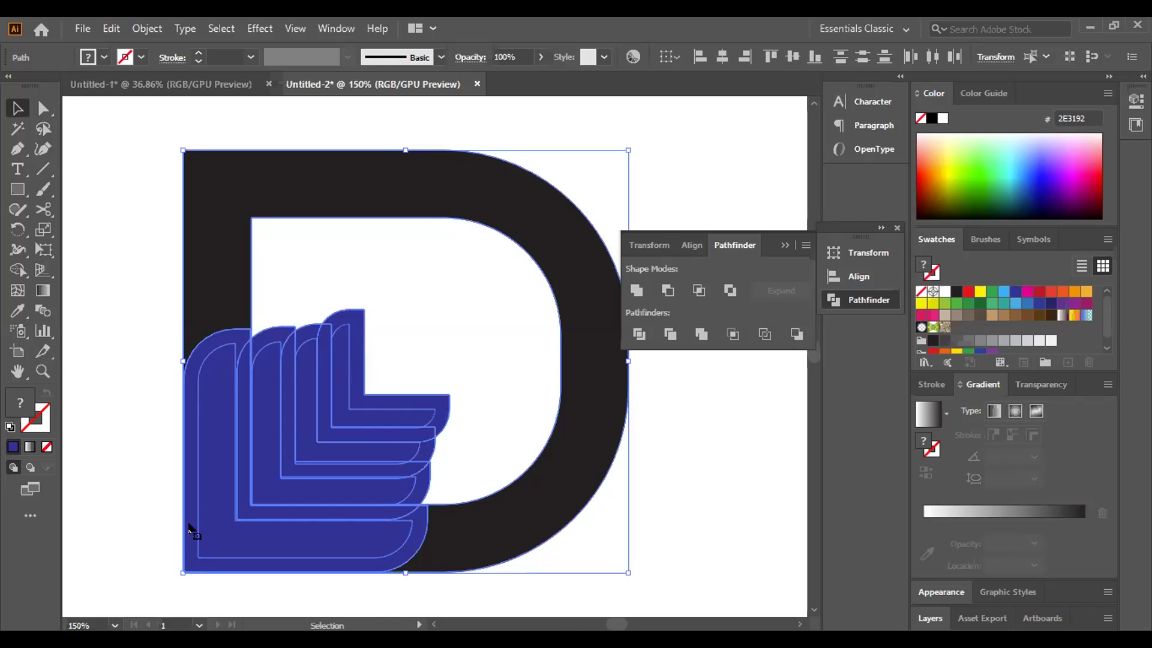
left_click(704, 495)
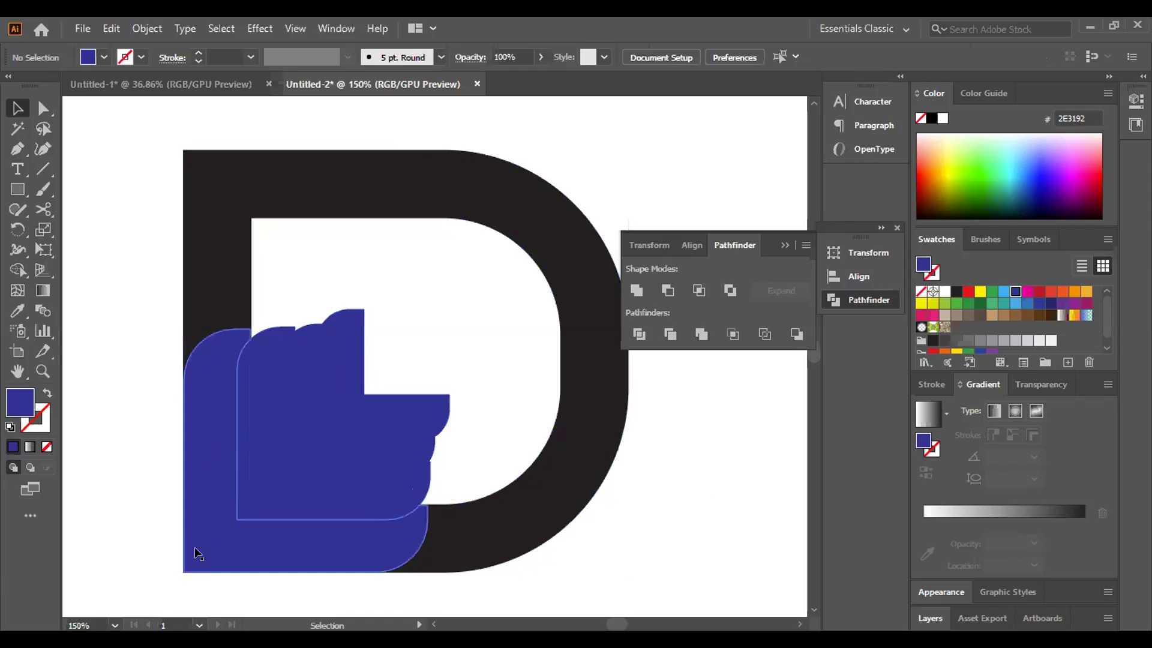
Delete the offset strips between the four nested blue leaves of the black D logo to create gaps.
left_click(243, 459)
key("Delete")
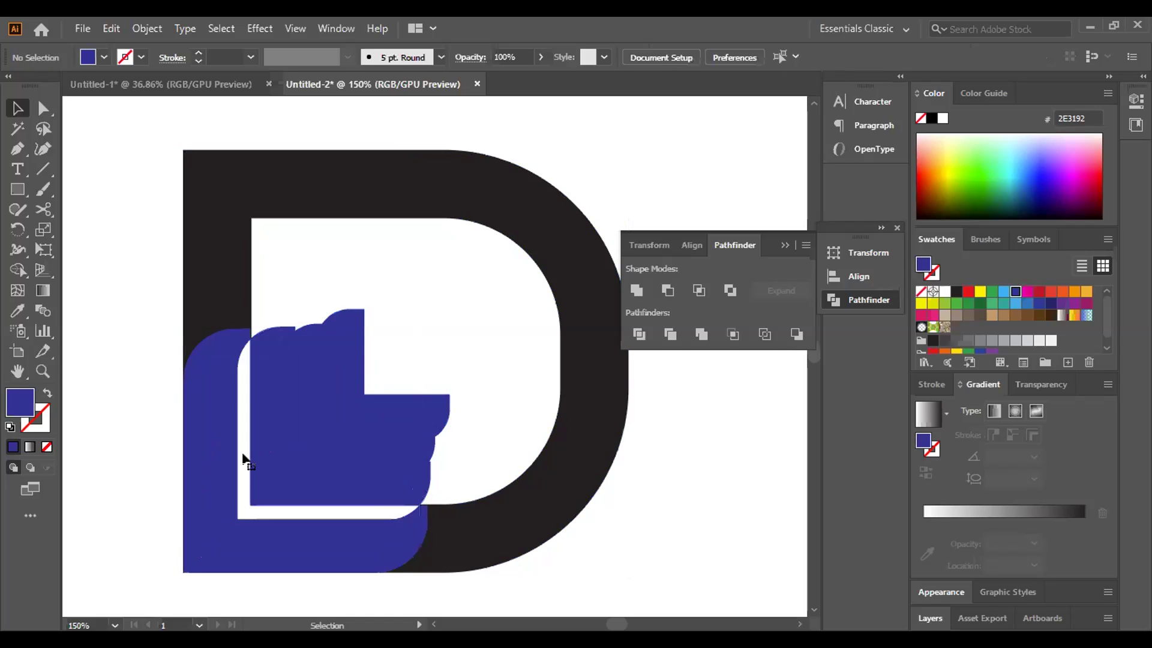
left_click(286, 434)
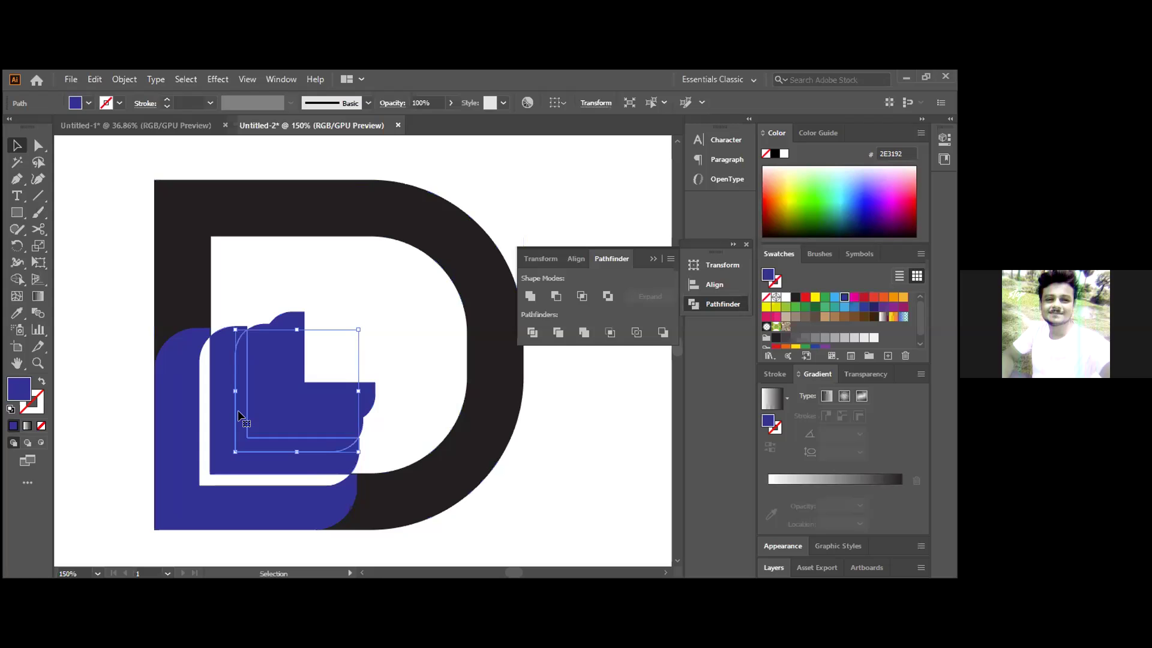
key("Delete")
left_click(279, 390)
key("Delete")
left_click(307, 384)
left_click(386, 364)
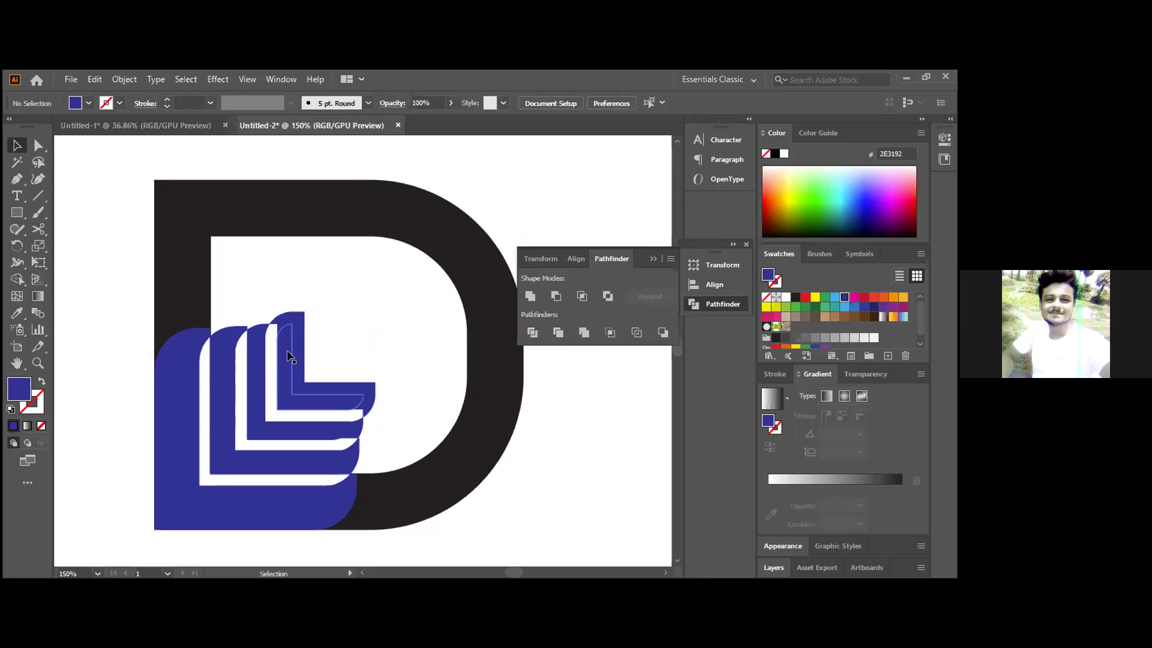
Delete the redundant offset piece lying over the smallest, innermost blue leaf.
left_click(291, 364)
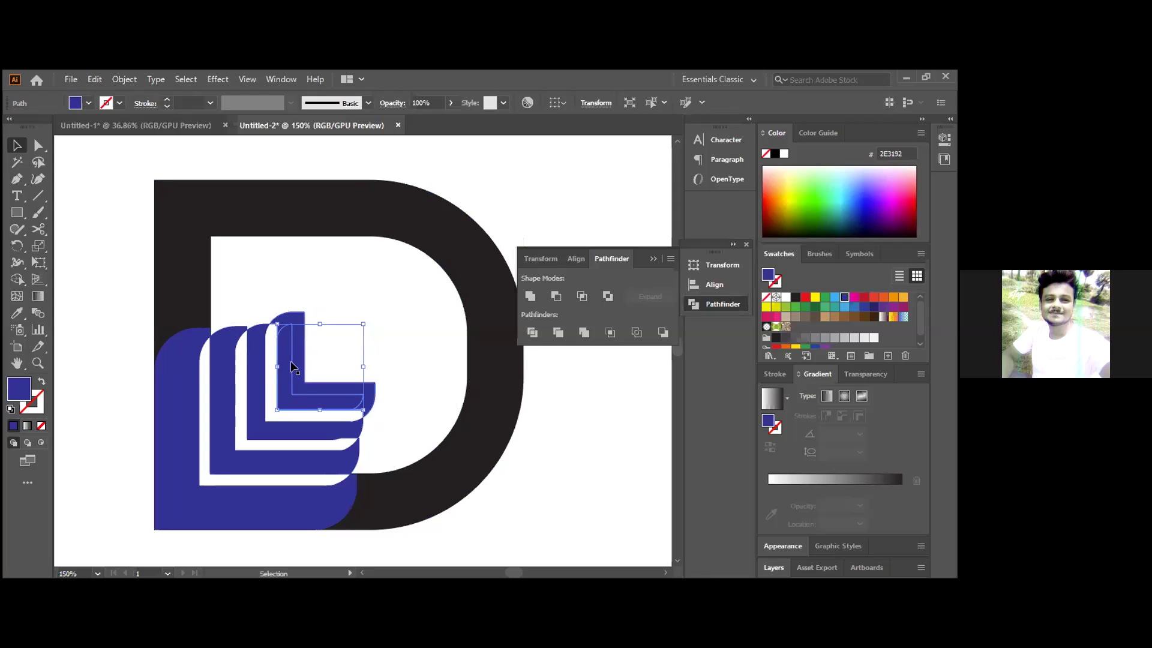
left_click(293, 370)
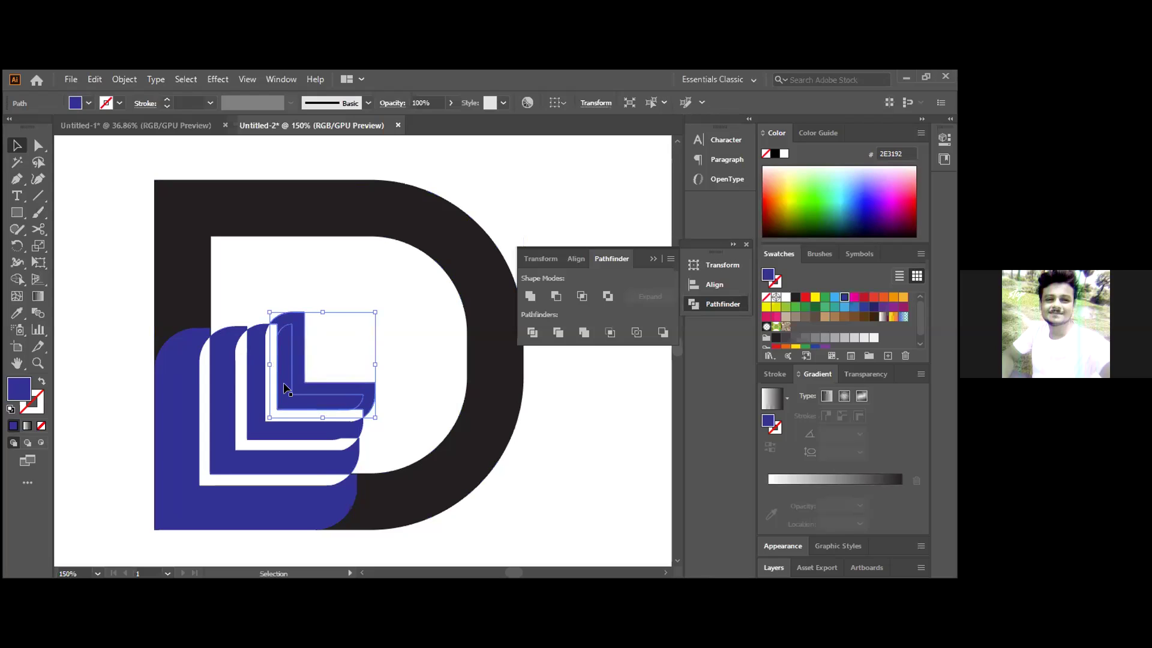
left_click(286, 388)
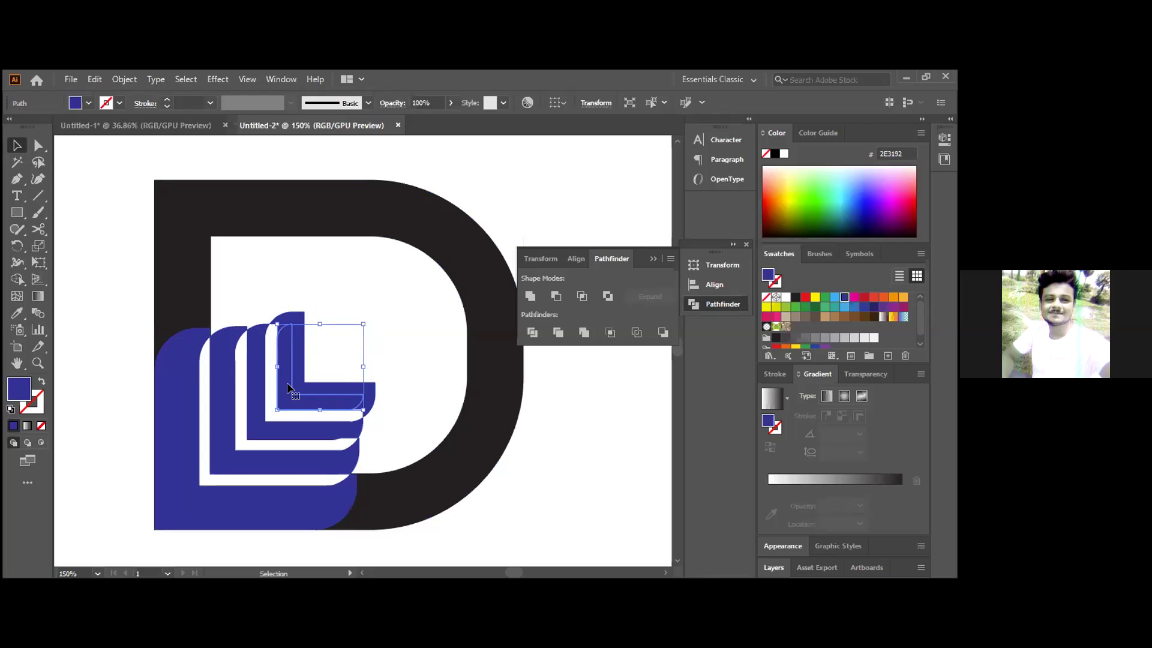
key("Delete")
left_click(287, 389)
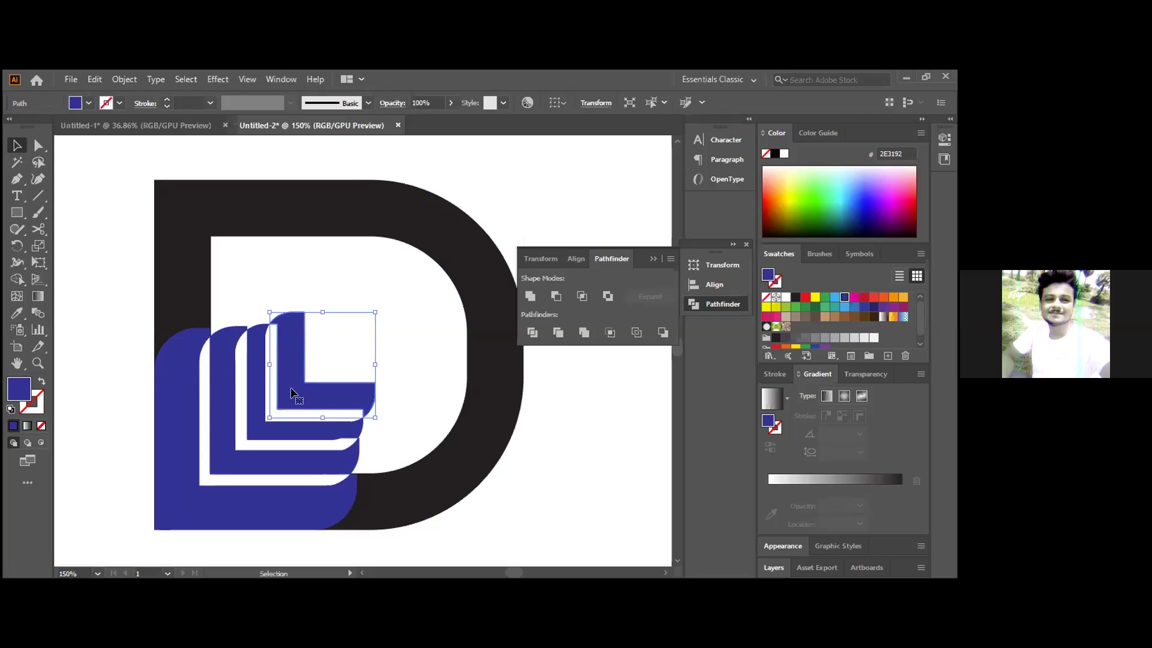
key("Delete")
Examine the separated blue leaves of the black D logo one by one, from the smallest to the largest.
left_click(290, 407)
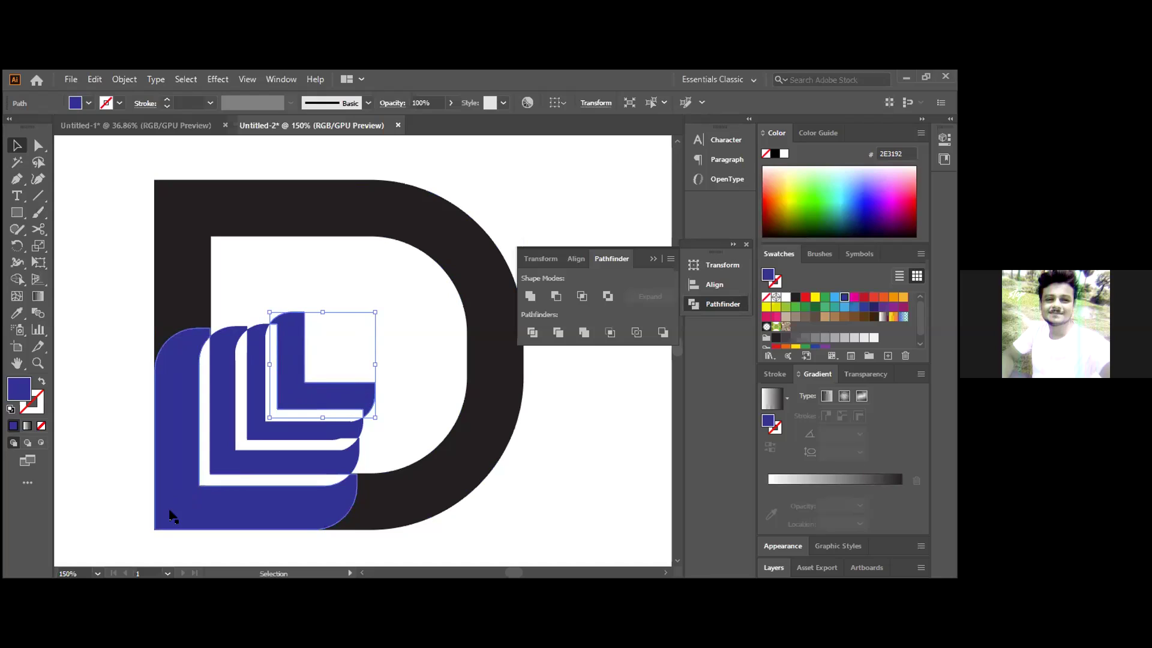
left_click(232, 414)
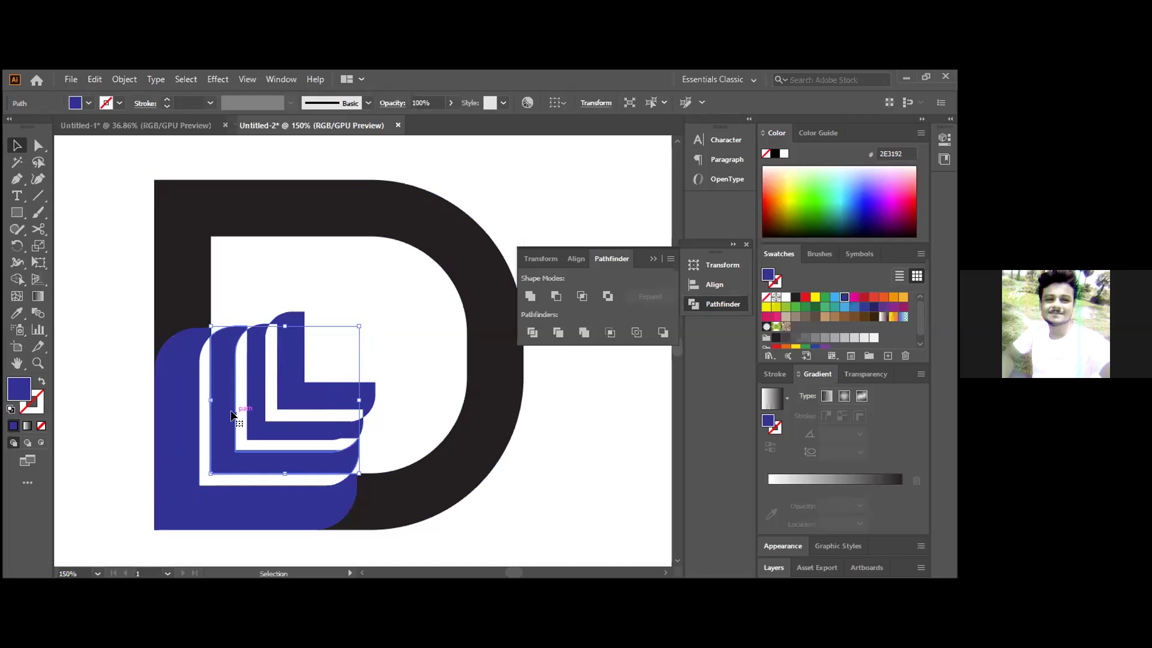
left_click(380, 391)
left_click(308, 393)
left_click(256, 433)
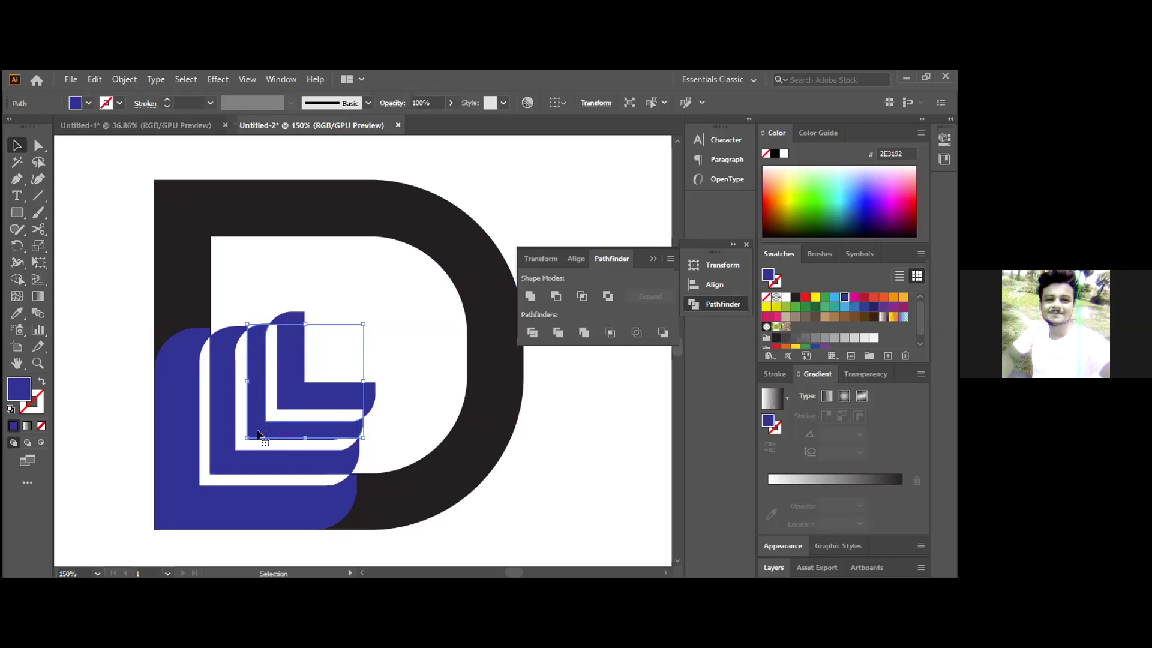
left_click_drag(257, 423, 259, 423)
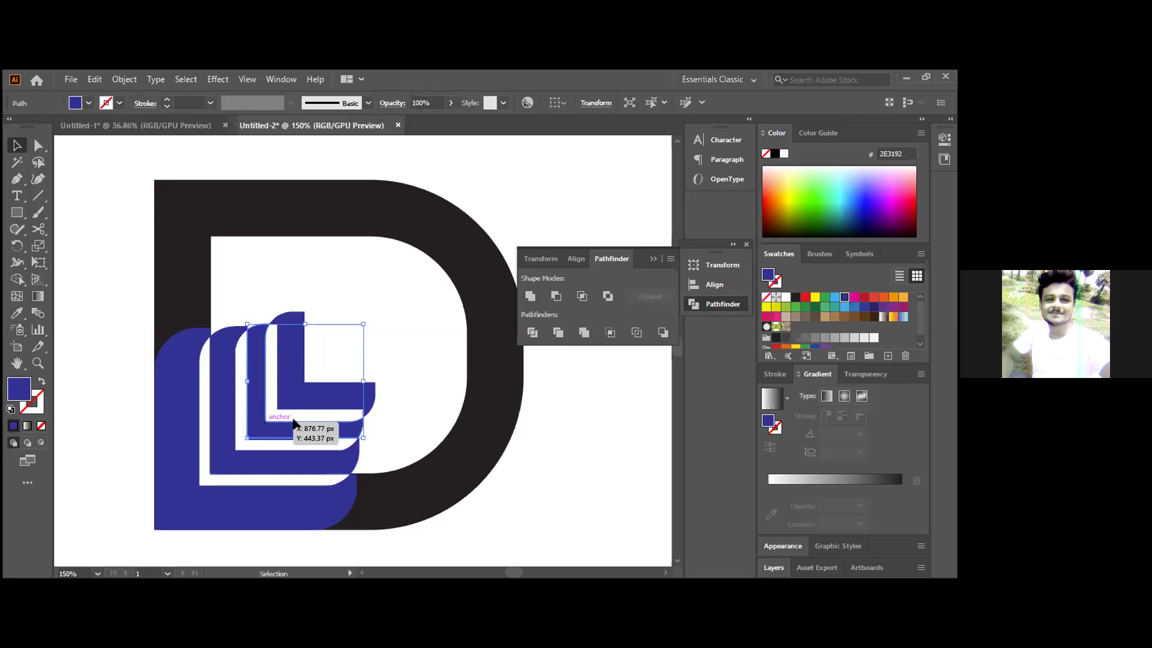
left_click(432, 398)
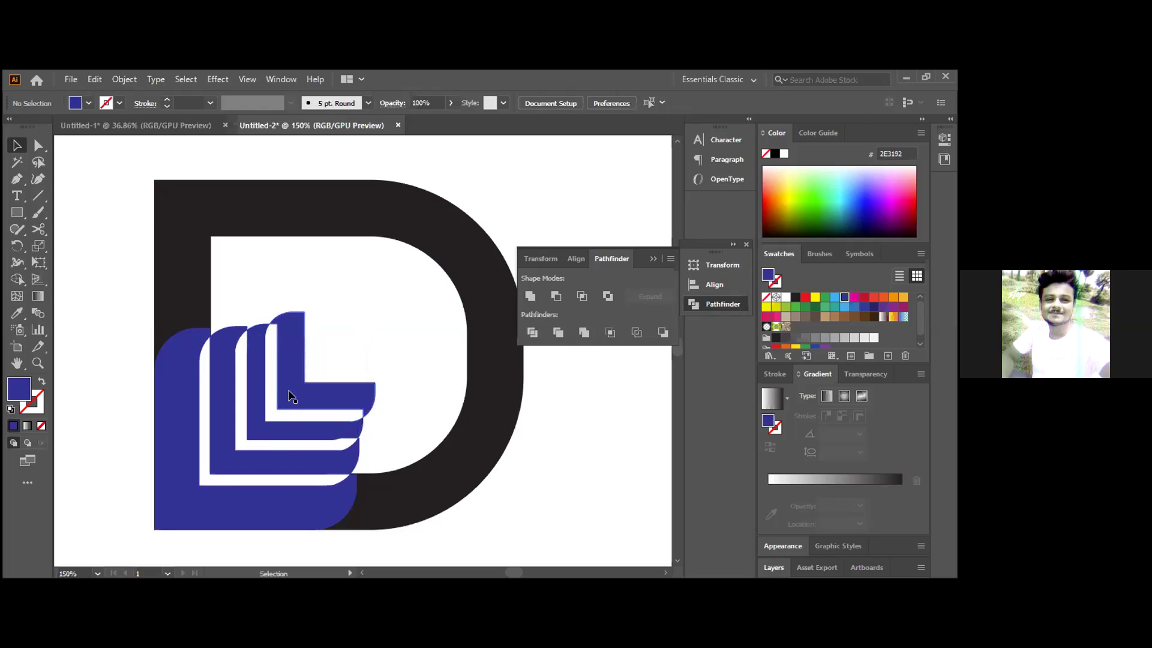
left_click(266, 399)
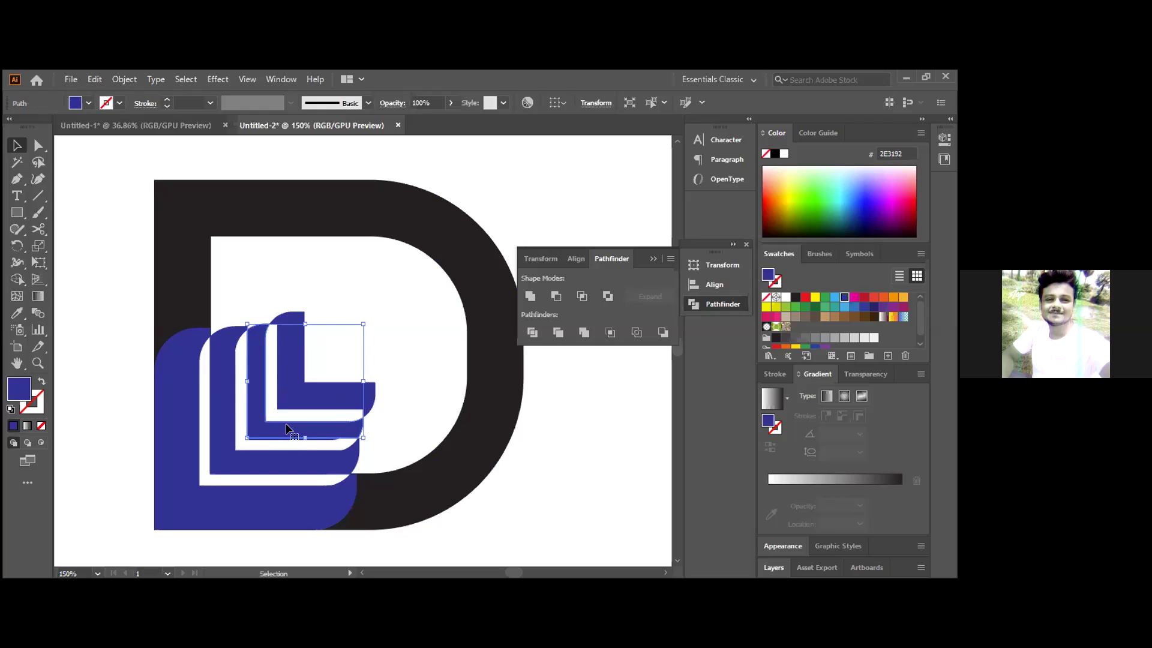
left_click(211, 510)
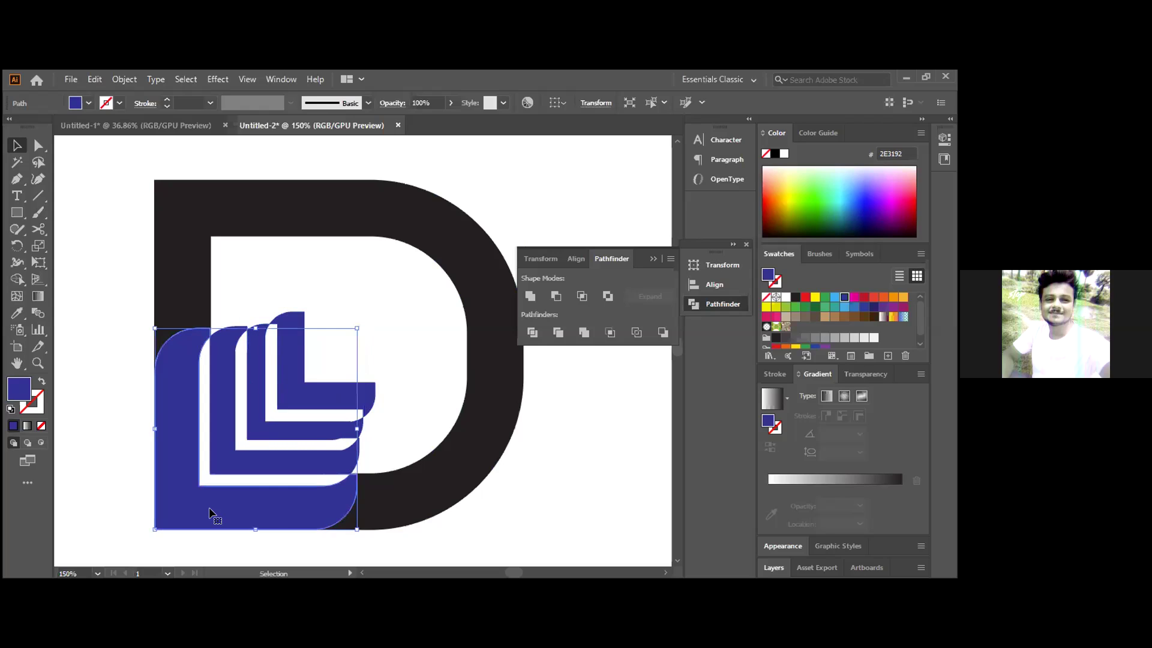
left_click(411, 438)
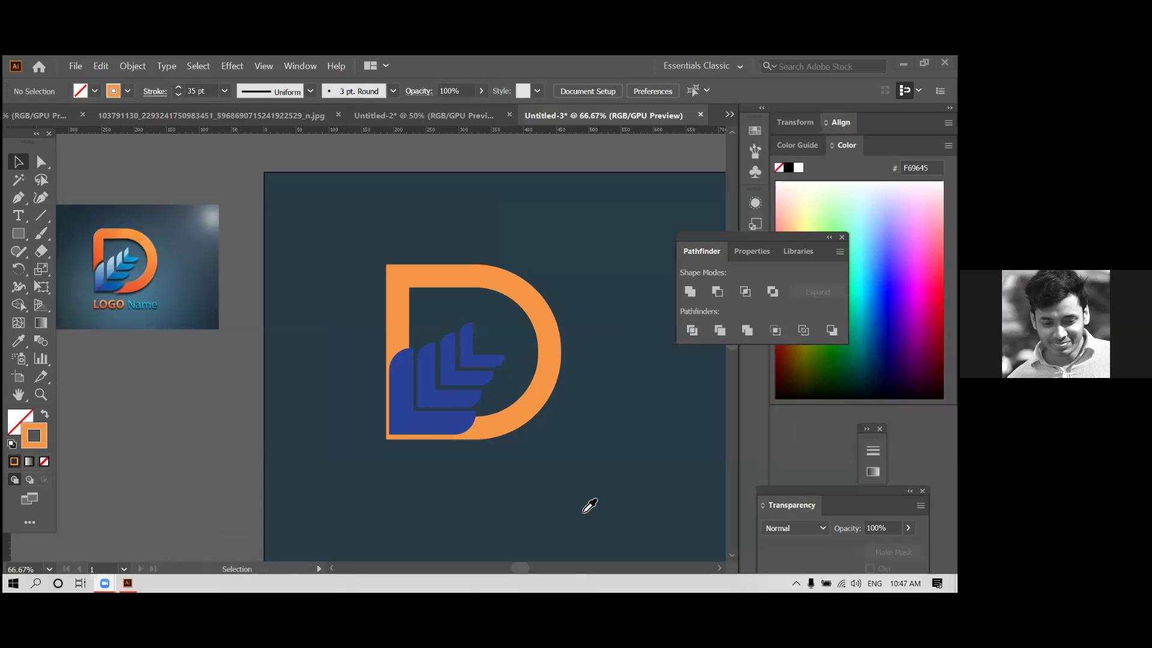
key("super+d")
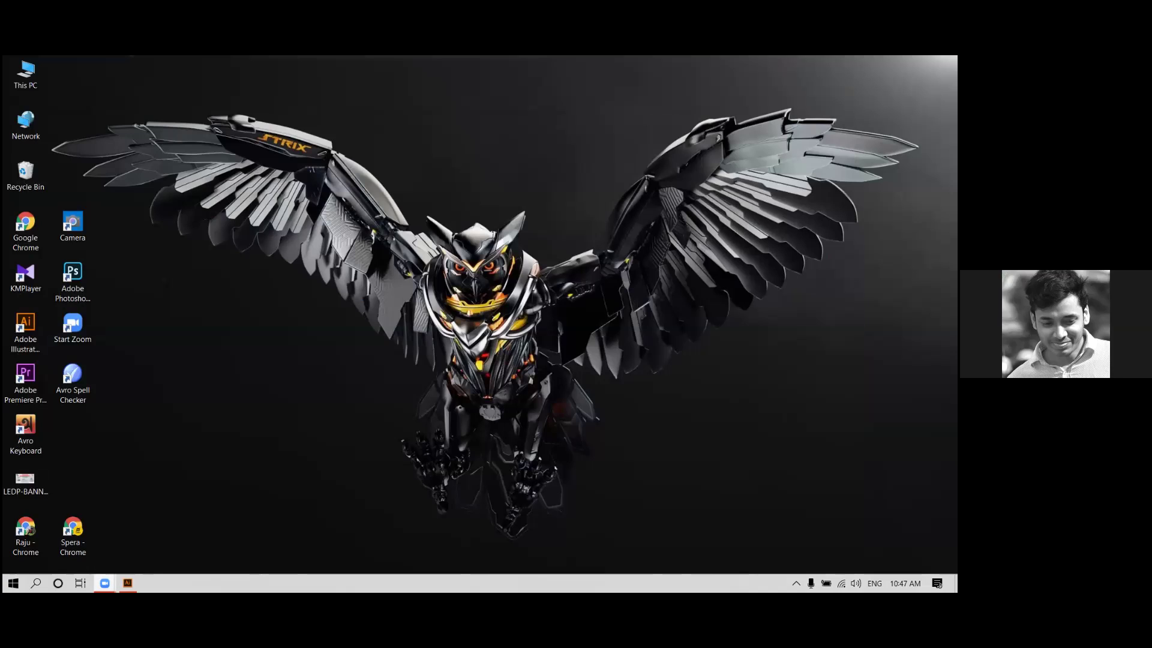
left_click(128, 582)
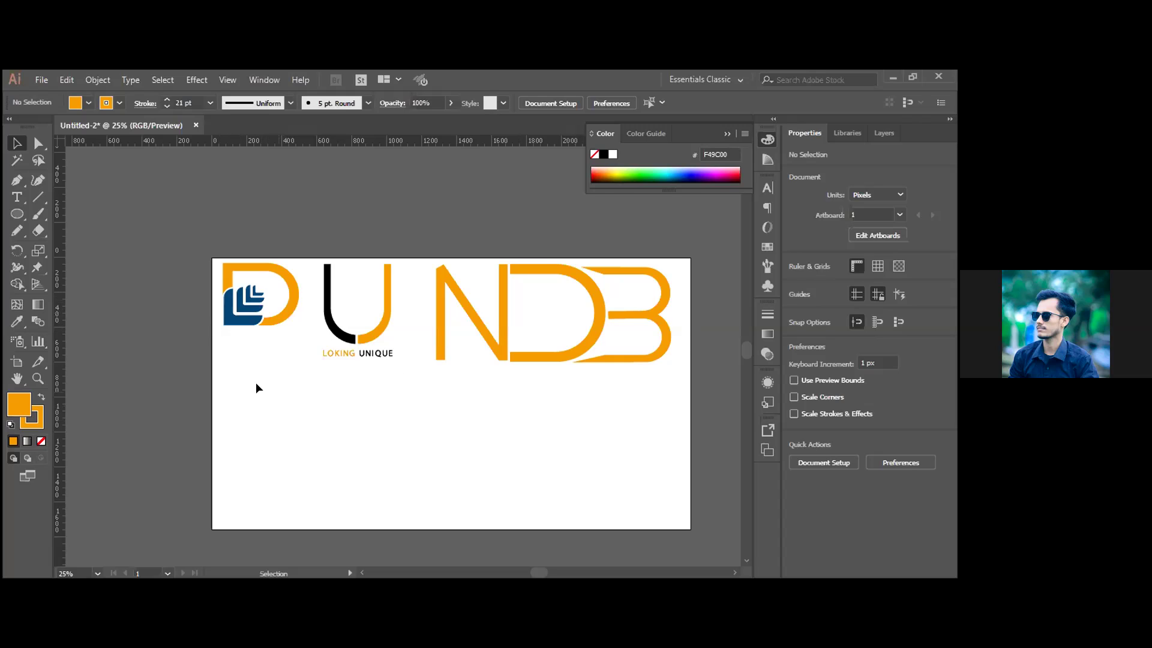
left_click_drag(16, 213, 66, 229)
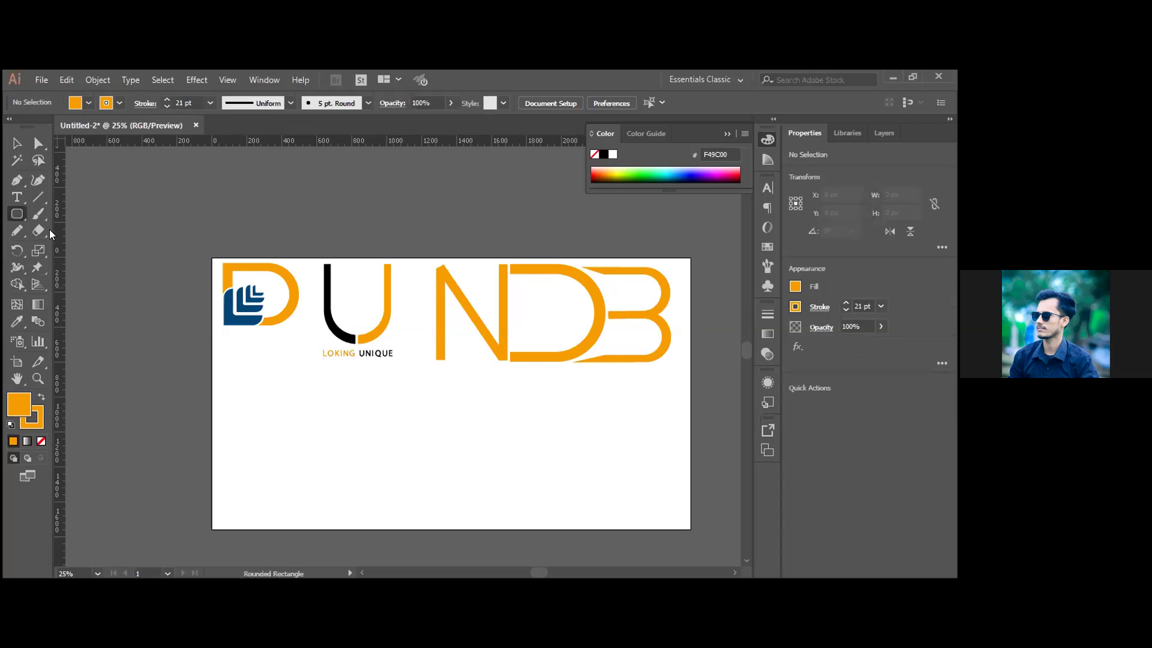
left_click(41, 80)
key("Escape")
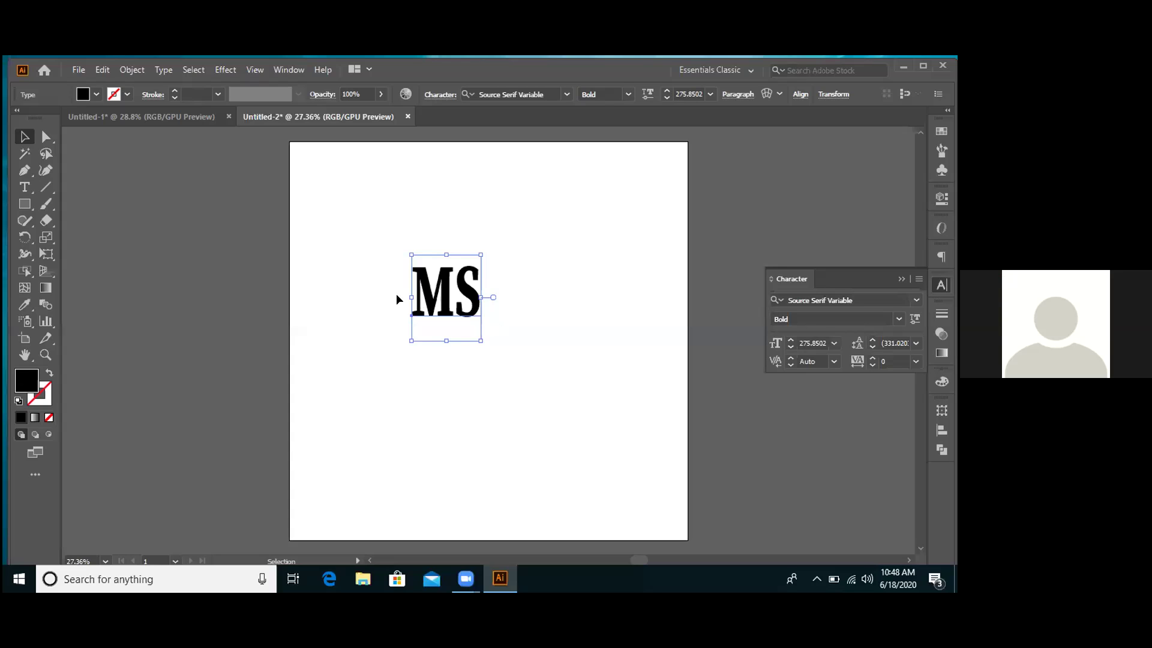
Widen the MS text towards the left and stretch it downward to a font size of about 351 pt.
left_click_drag(408, 297, 385, 302)
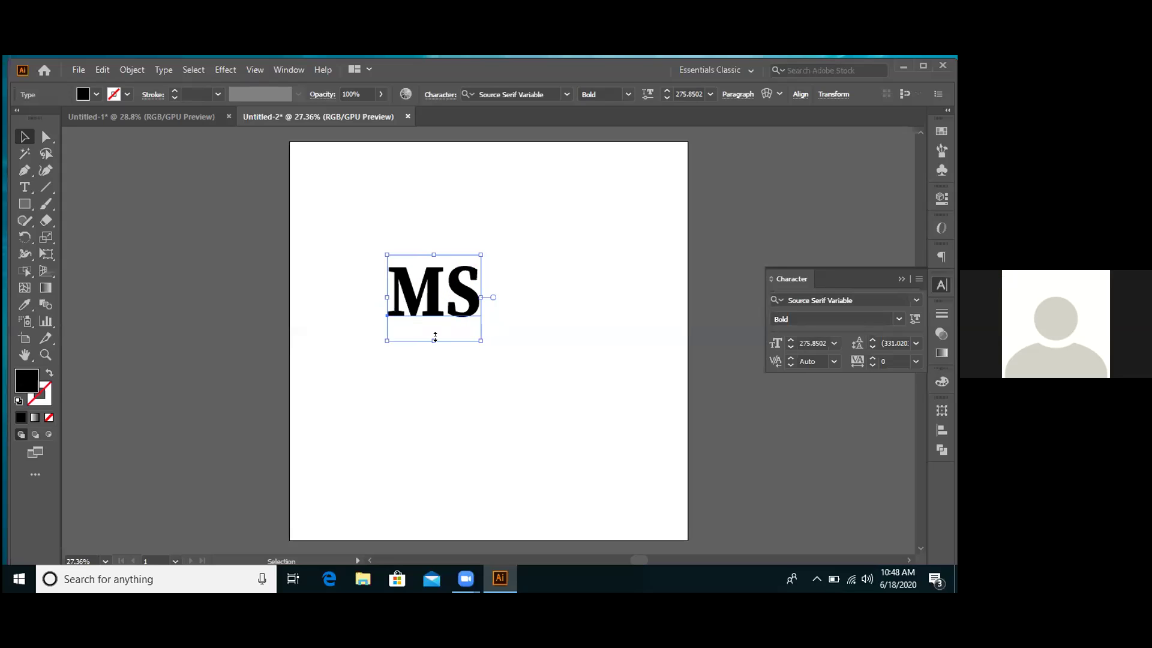
left_click_drag(432, 339, 431, 367)
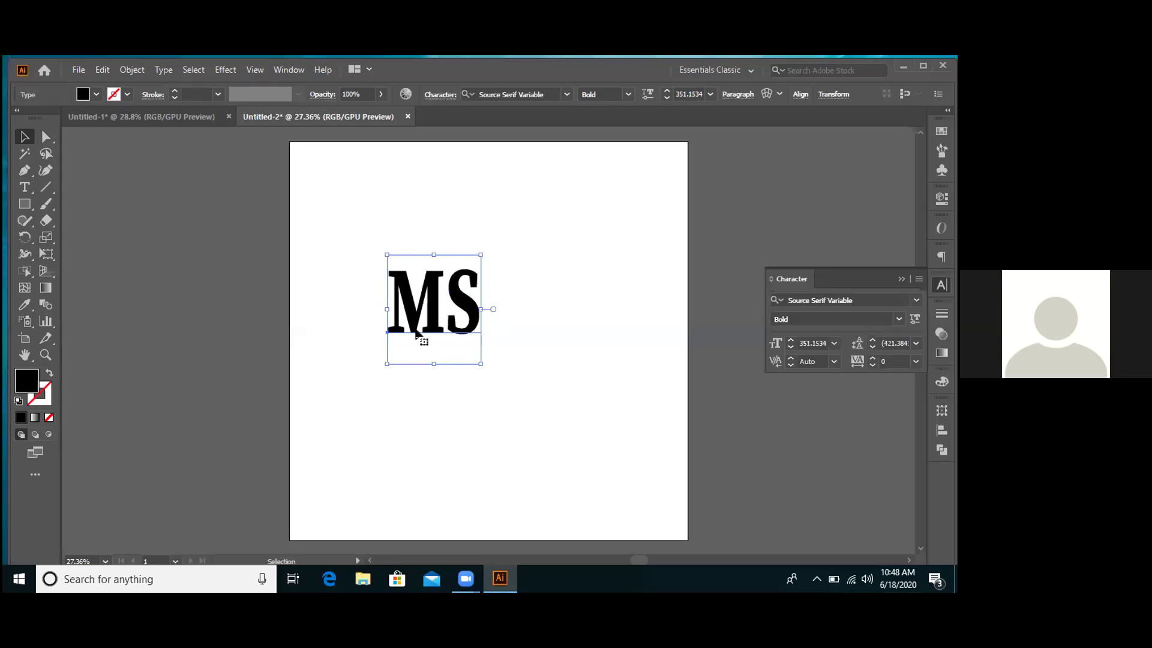
Enlarge the MS text further by extending its left edge outward and its lower edge downward.
left_click_drag(387, 308, 370, 308)
left_click_drag(424, 360, 425, 408)
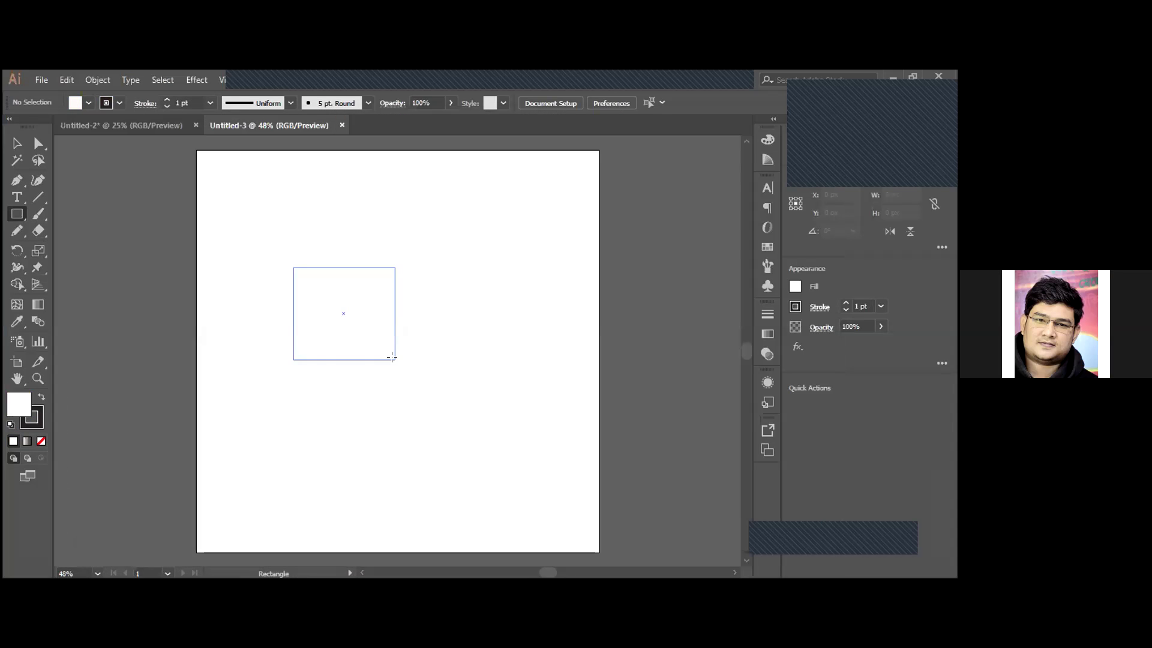
Draw a rectangle about 340 by 302 px in the upper-left half of the Untitled-3 artboard.
left_click_drag(391, 357, 399, 359)
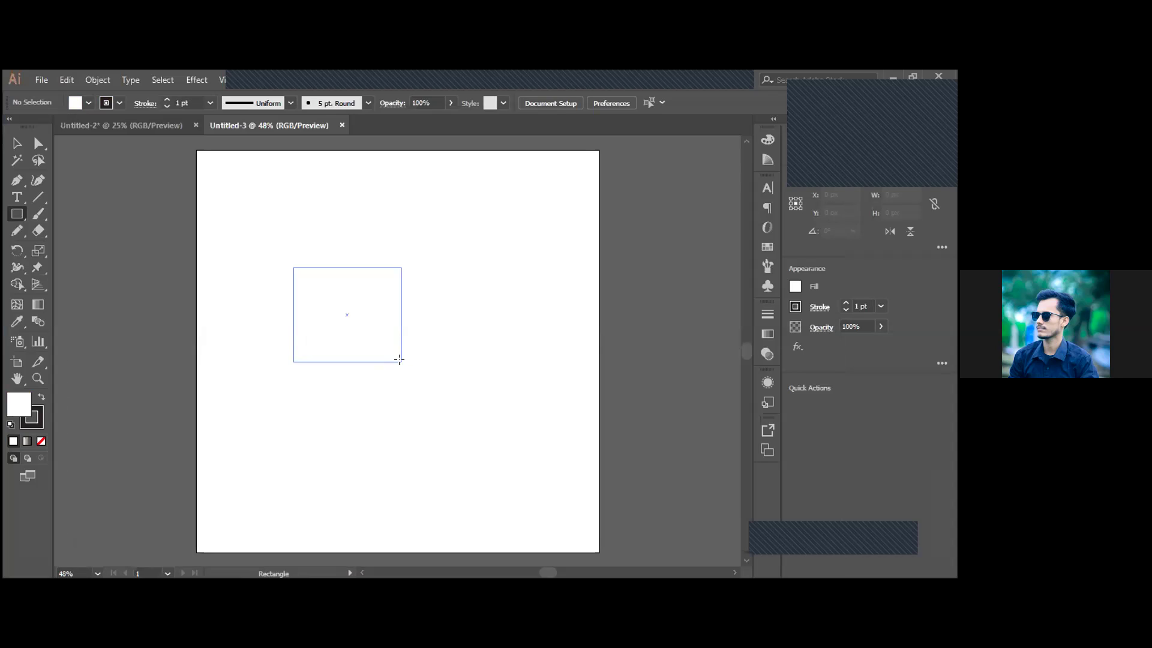
left_click_drag(400, 359, 404, 362)
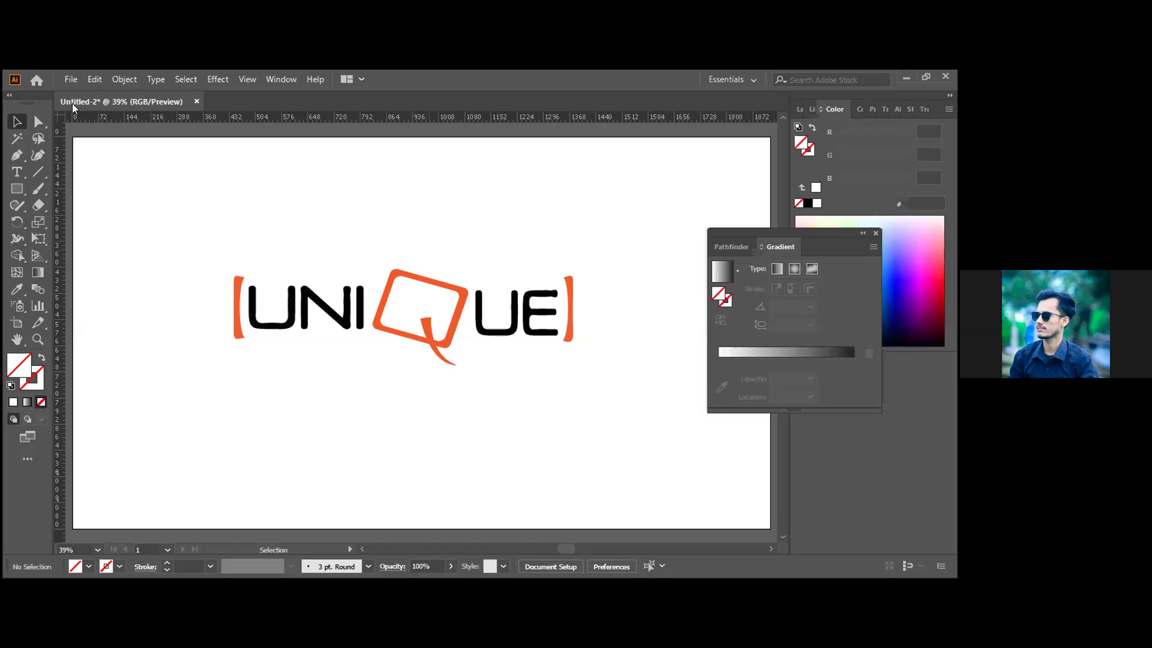
left_click(71, 79)
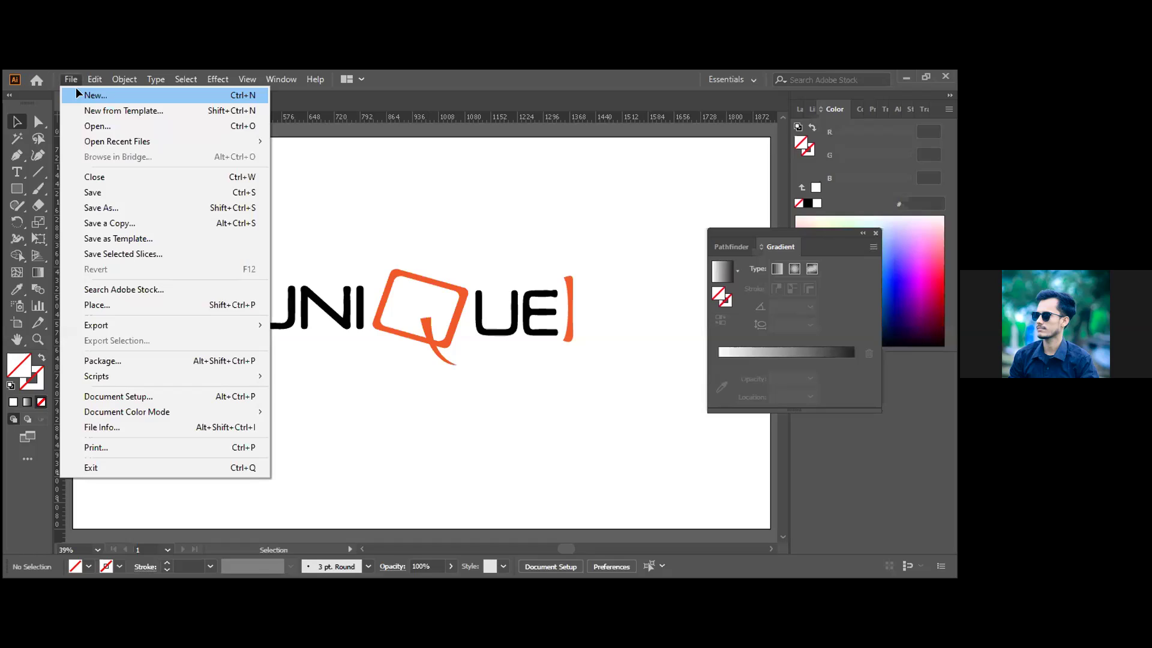
left_click(76, 93)
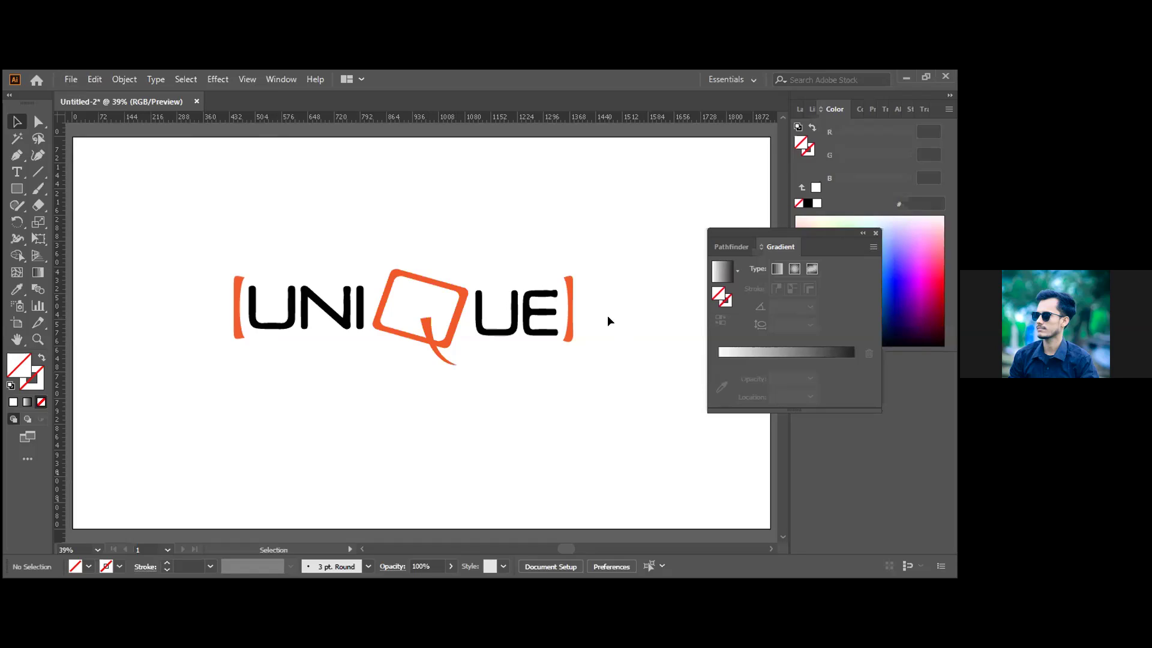
left_click(469, 323)
key("ctrl+n")
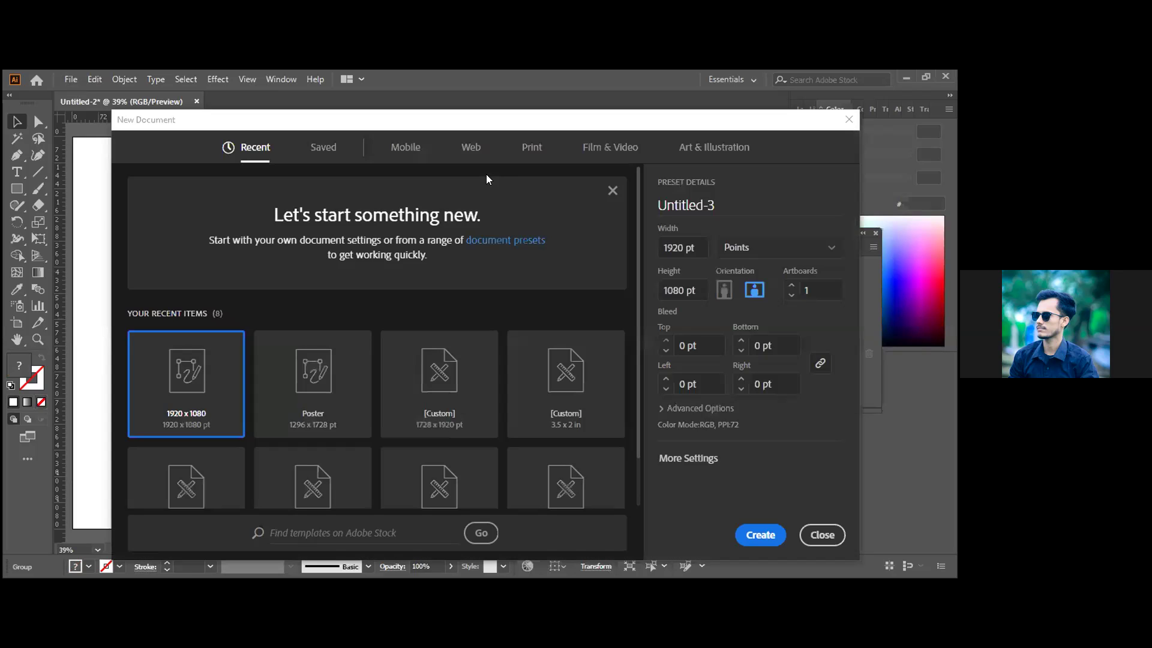
key("Escape")
left_click(597, 322)
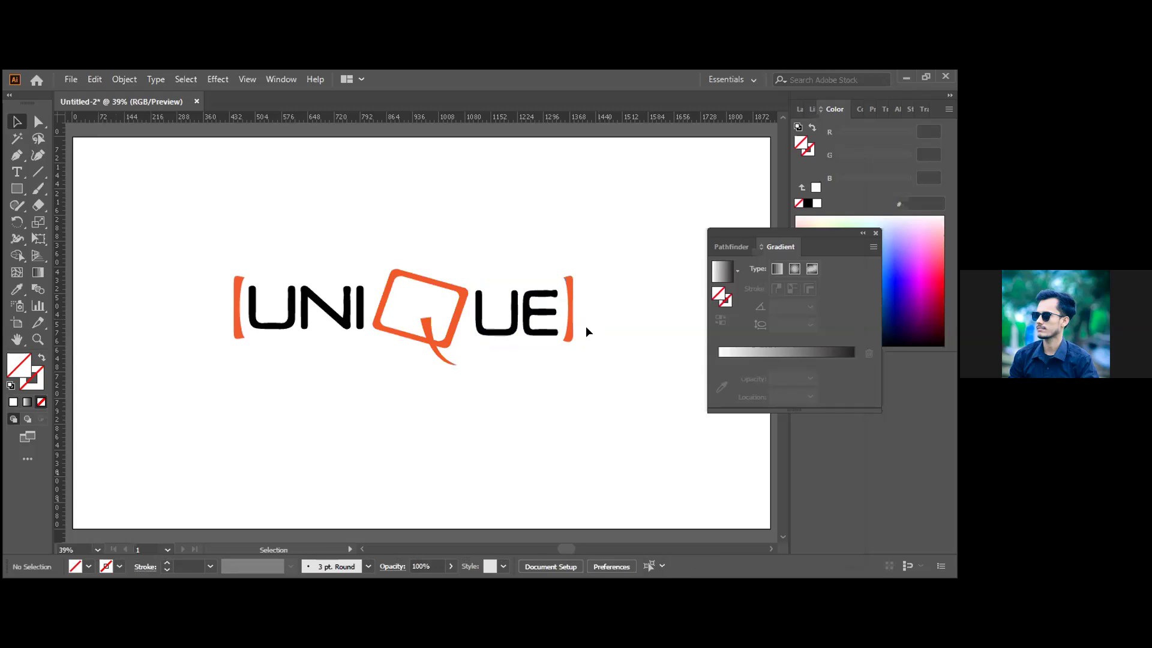
Delete the black letters and orange brackets on both sides of the tilted orange Q in the UNIQUE logo.
left_click_drag(502, 345, 475, 335)
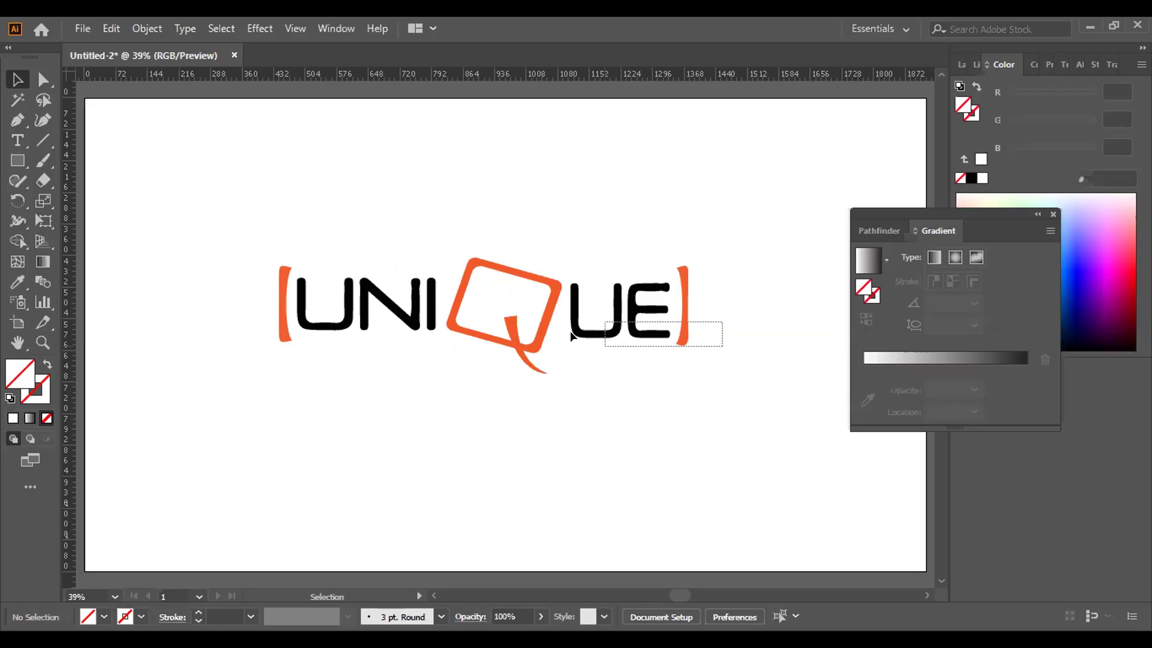
left_click_drag(571, 336, 571, 336)
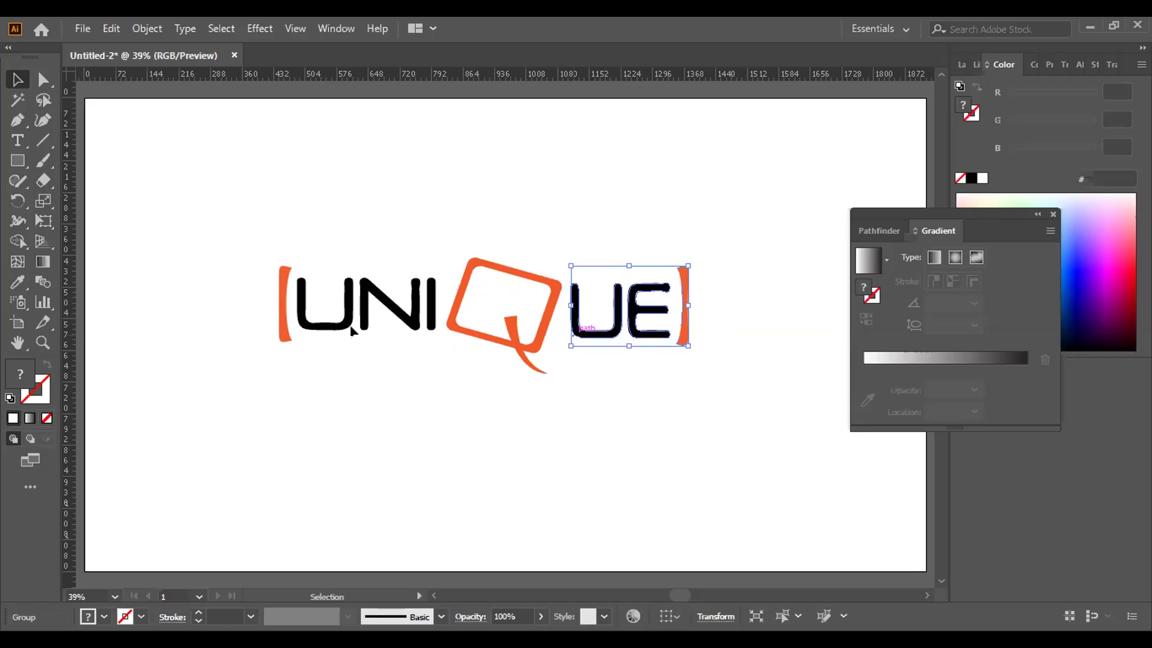
key("Delete")
left_click_drag(425, 337, 427, 351)
key("Delete")
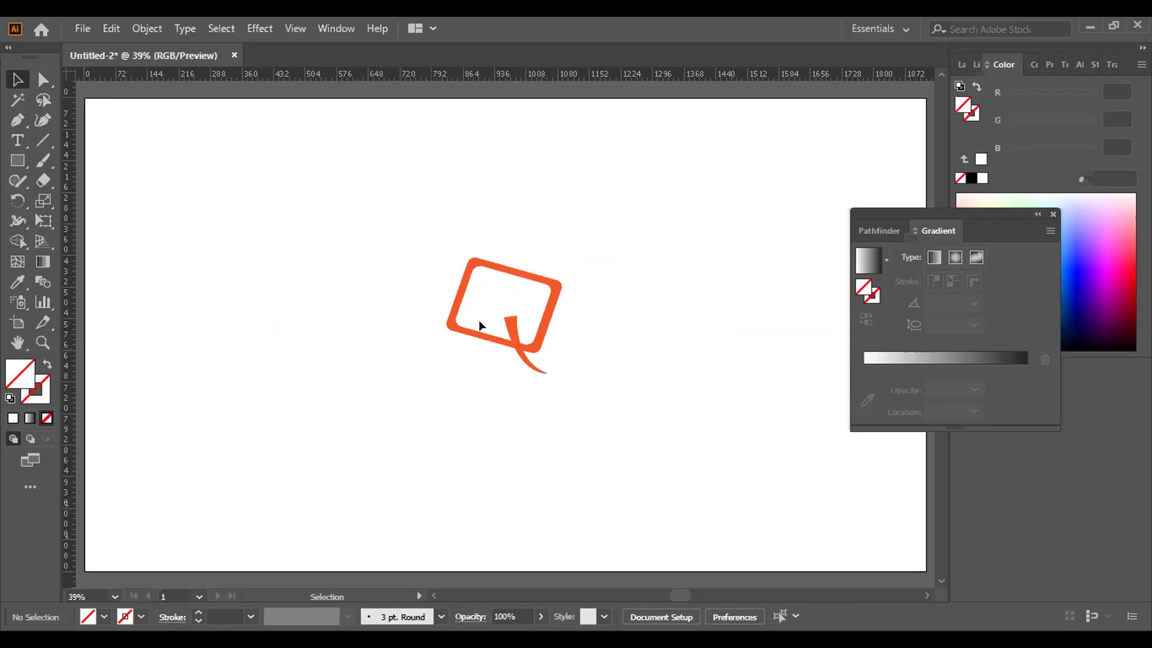
Enlarge the remaining orange Q proportionally and position it on the left half of the artboard.
left_click(597, 460)
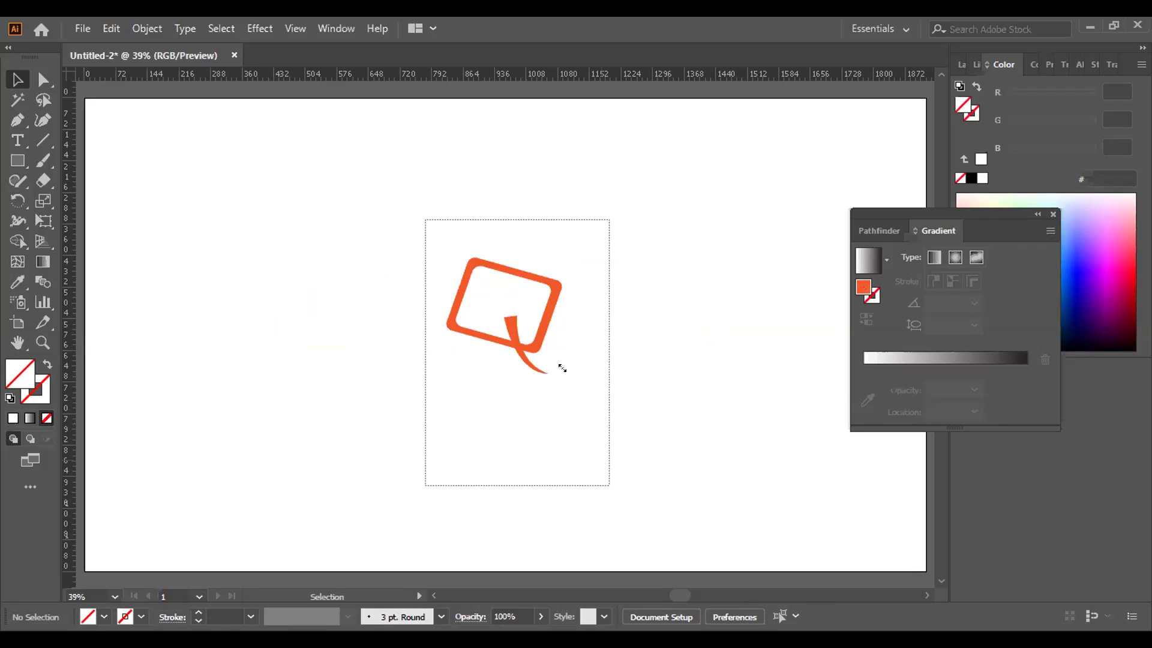
left_click_drag(562, 368, 561, 368)
left_click_drag(671, 433, 613, 420)
left_click(613, 420)
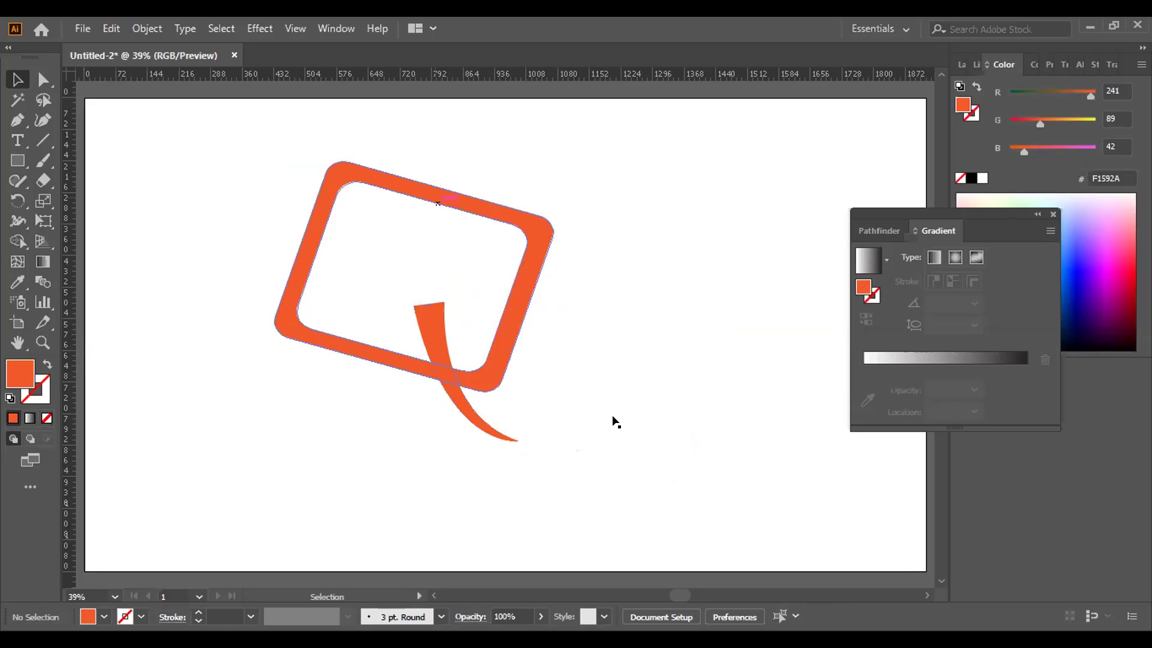
Ungroup the orange Q into its frame and tail and activate the Direct Selection tool.
left_click(421, 204)
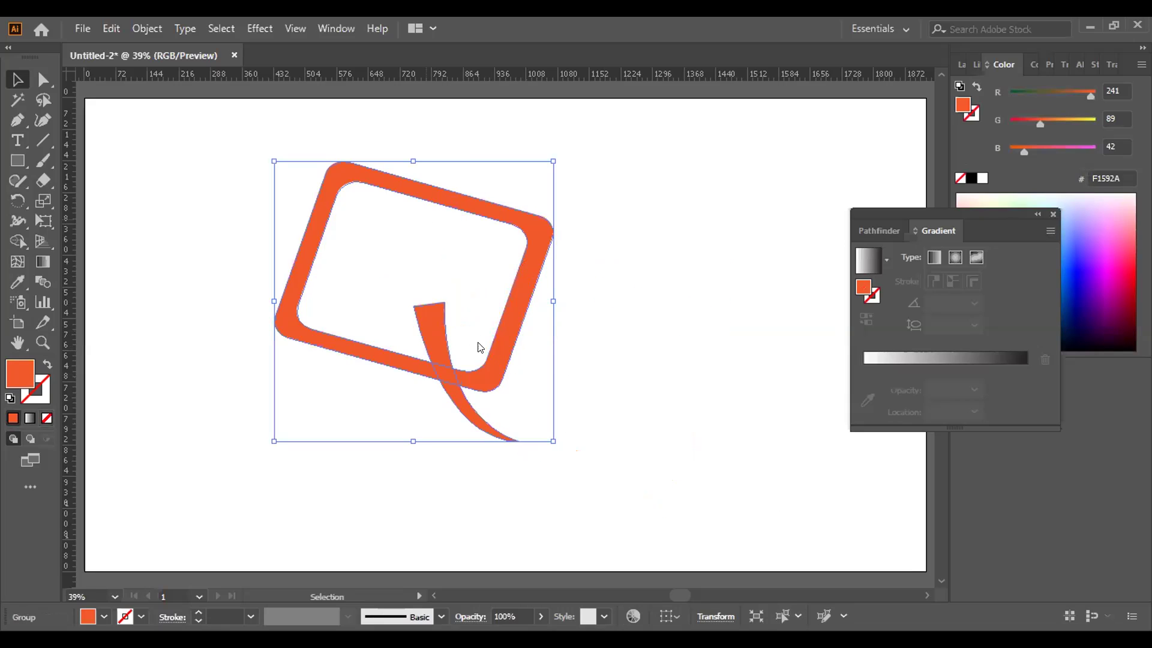
right_click(425, 203)
key("Escape")
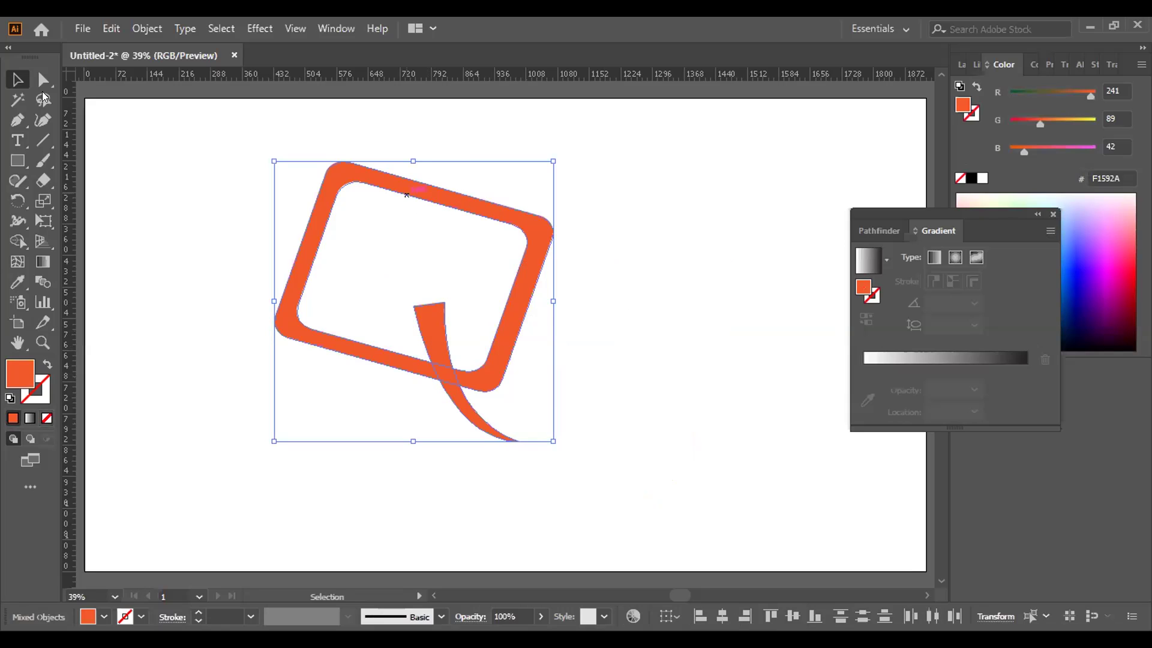
key("a")
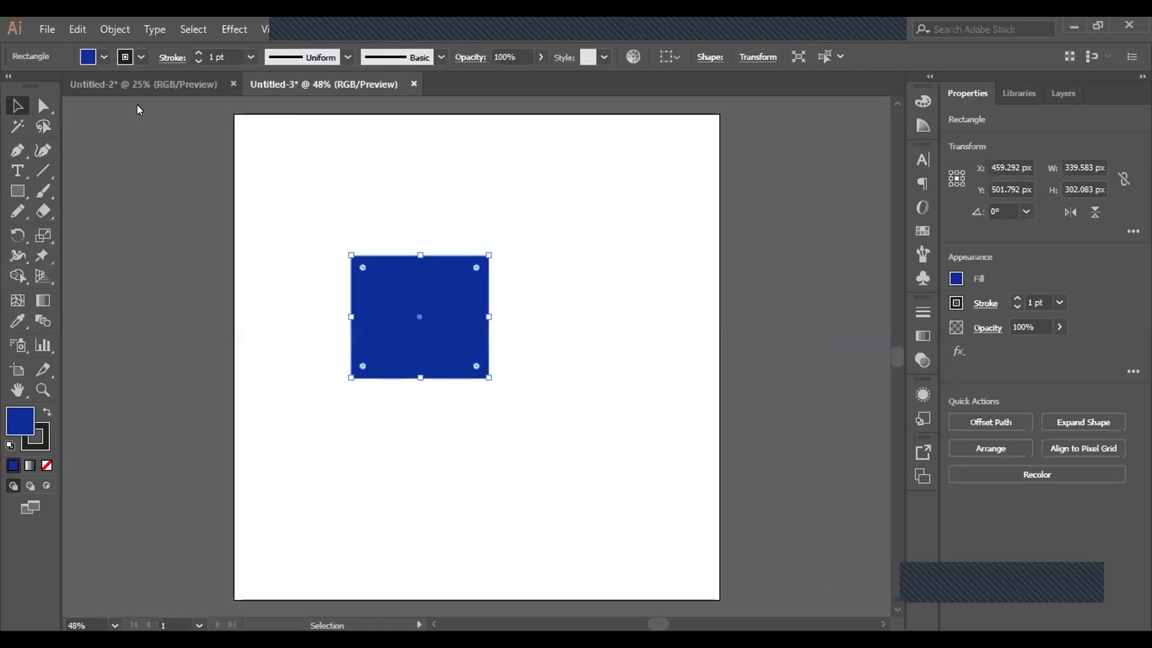
View the finished letter logos in the Untitled-2 document and return to the blue rectangle in Untitled-3.
left_click(141, 89)
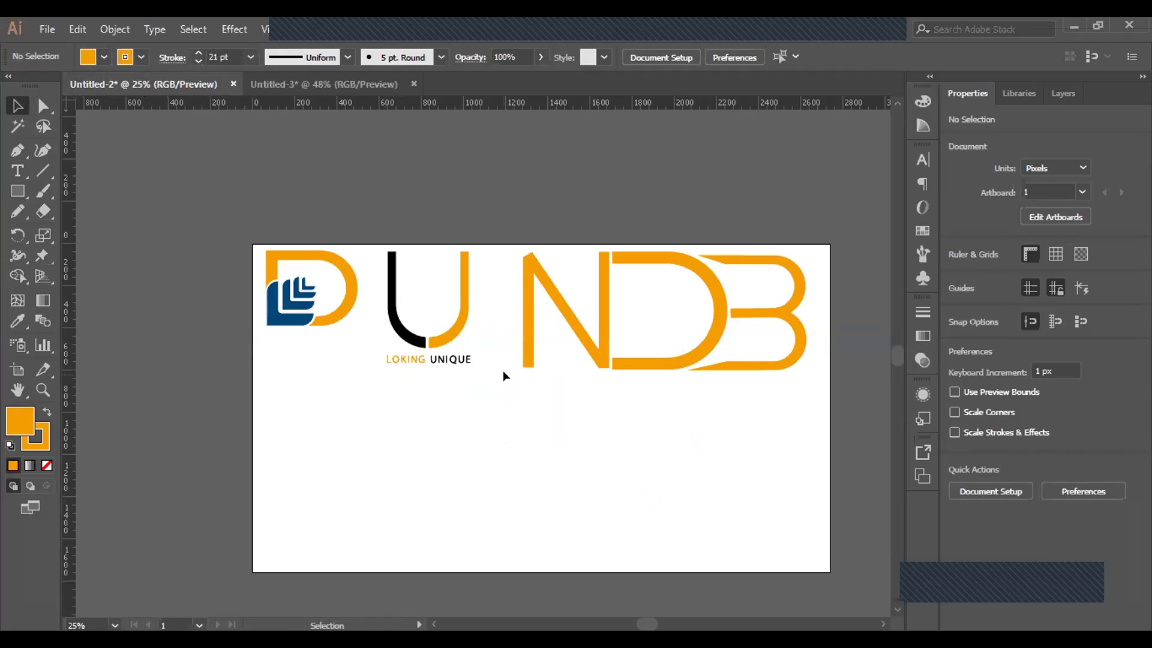
left_click(315, 90)
left_click(426, 303)
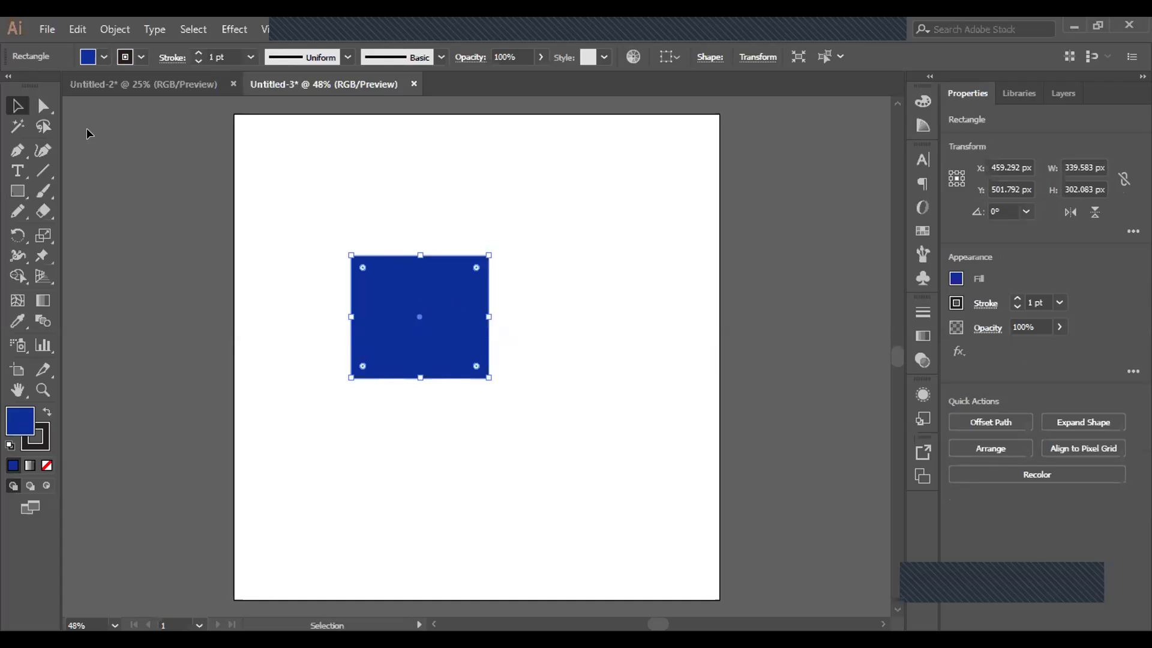
Round the two right-hand corners of the blue rectangle to 151.04 px with Direct Selection.
left_click(42, 106)
left_click(516, 270)
left_click(475, 277)
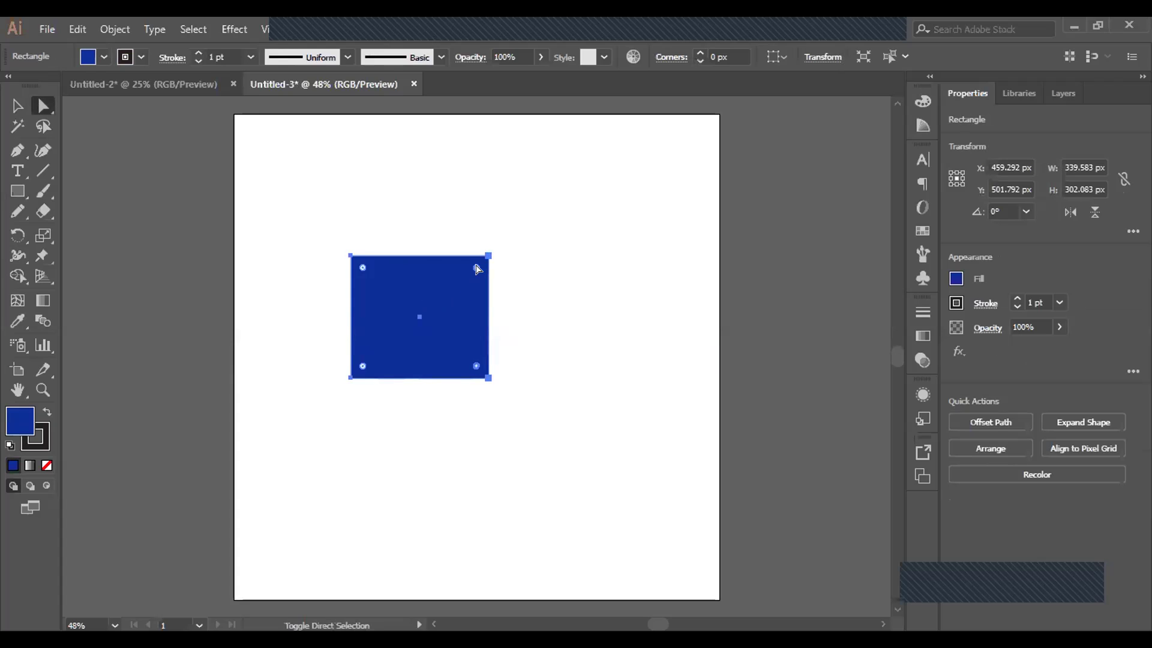
left_click_drag(476, 267, 356, 280)
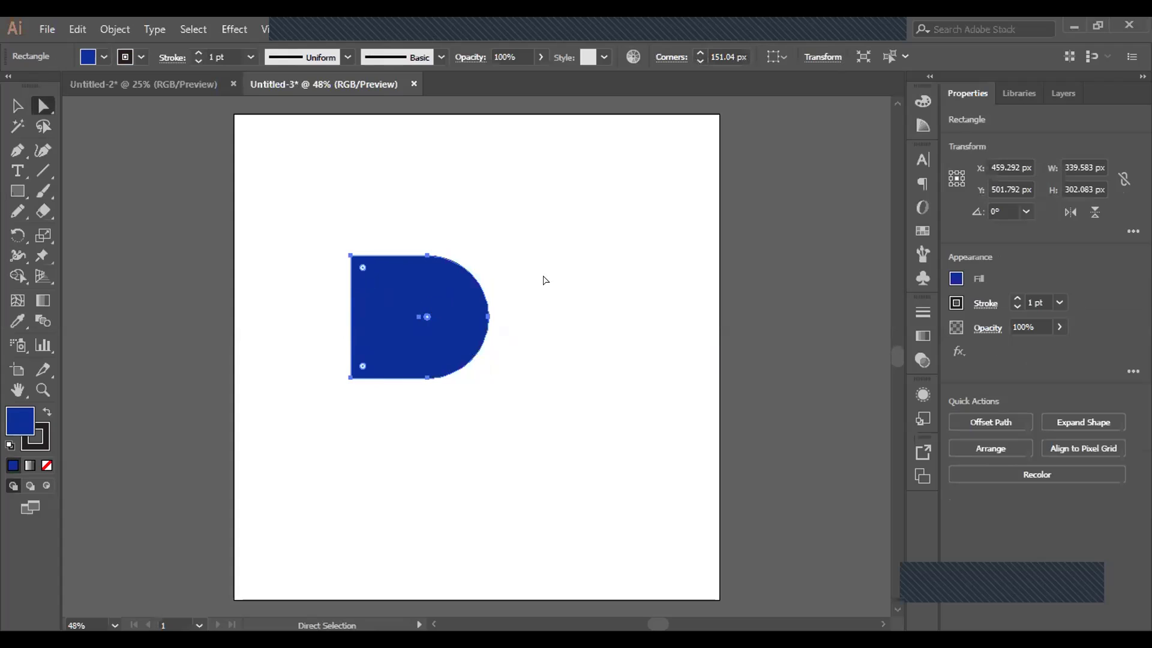
Cancel a uniform 85% scaling of the rounded blue shape and undo its corner rounding.
left_click(504, 291)
left_click(463, 301)
right_click(463, 301)
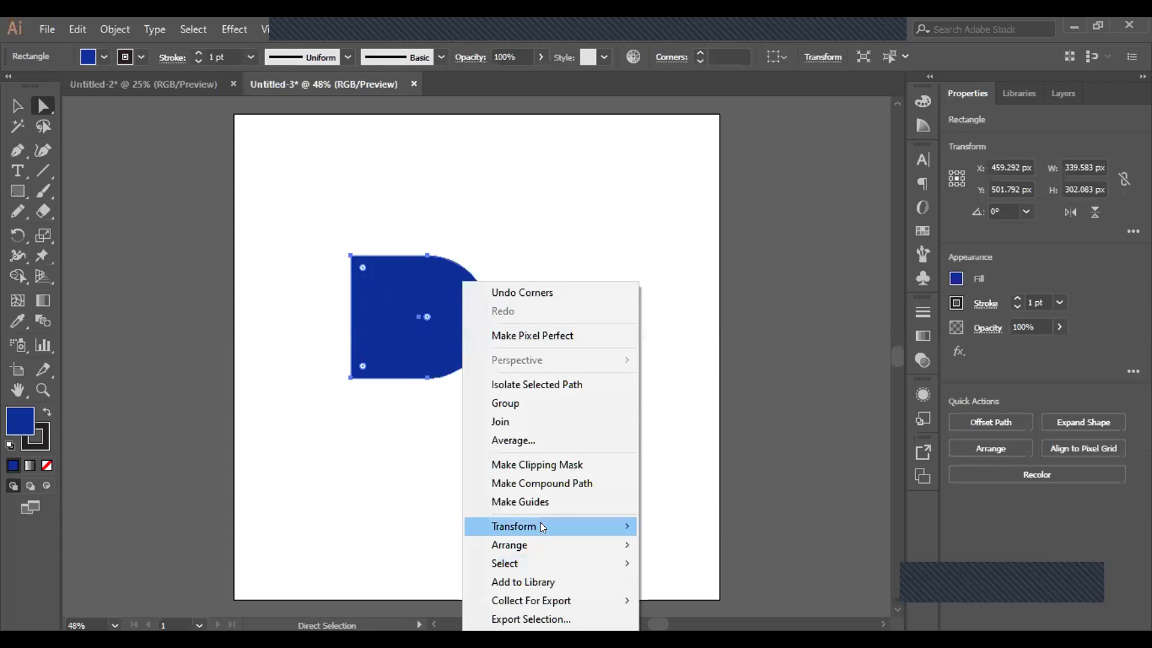
mouse_move(542, 526)
key("Return")
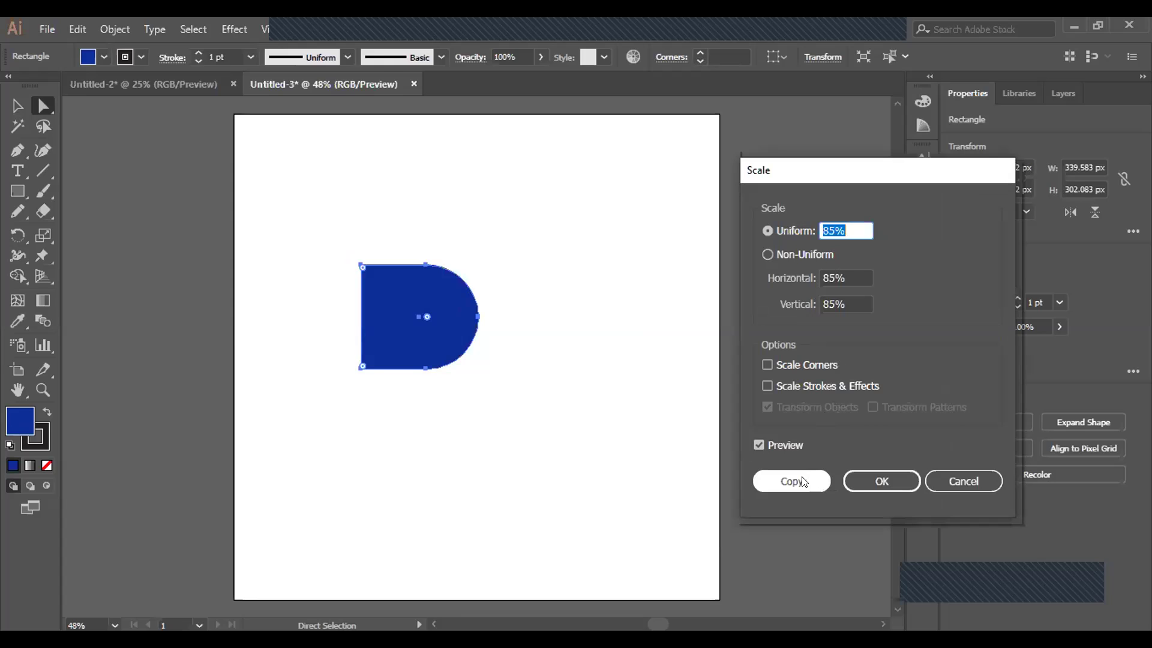
left_click(959, 480)
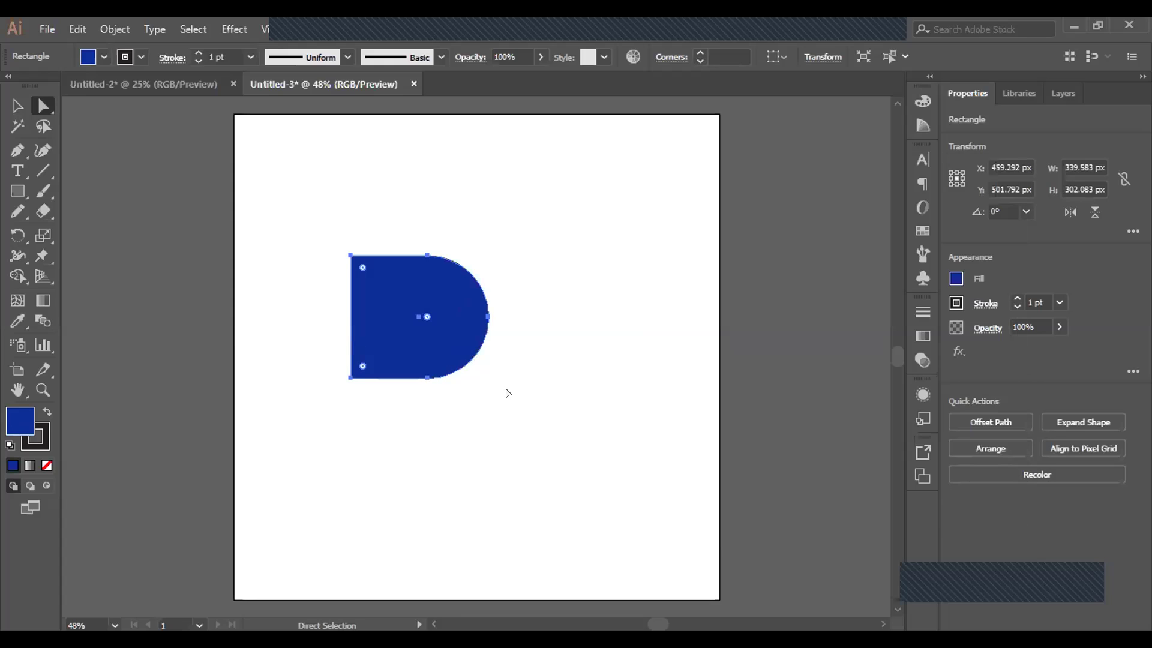
key("ctrl+z")
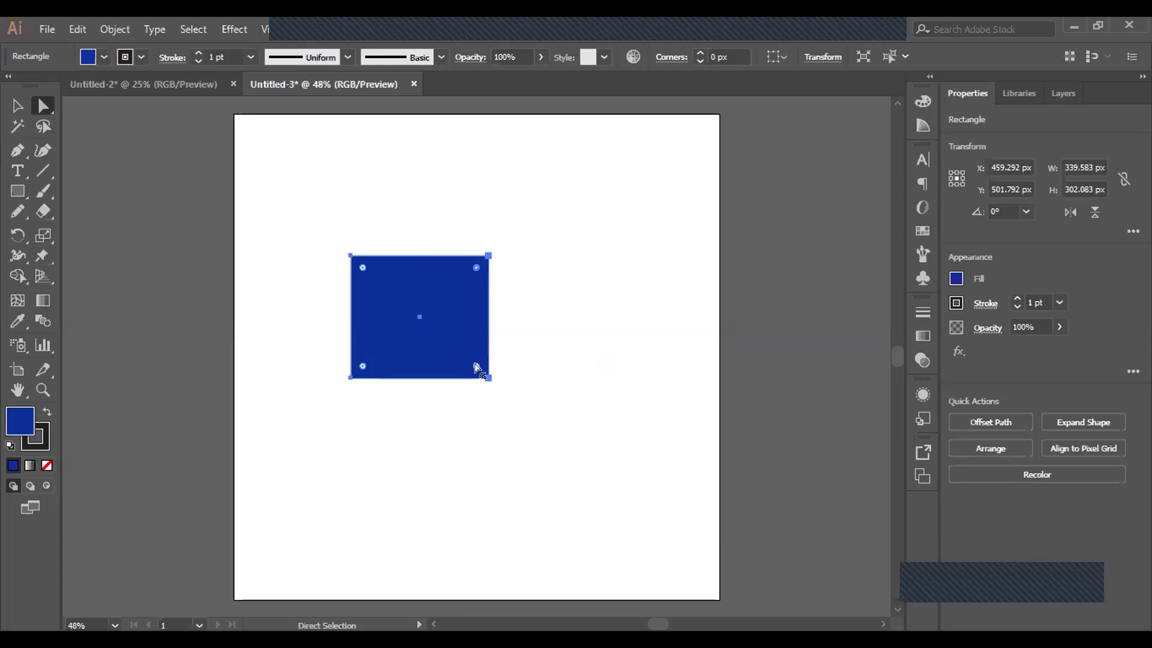
Reapply a 151.04 px radius to both right-hand corners of the blue rectangle to form a D shape.
left_click_drag(477, 367, 370, 327)
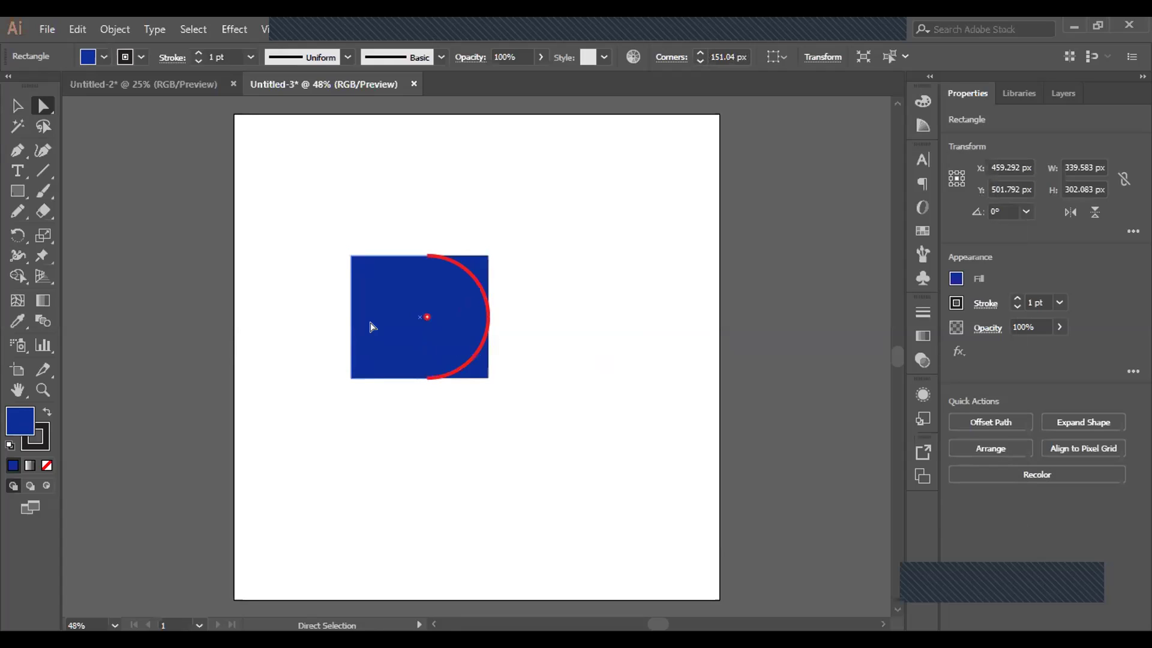
left_click_drag(372, 327, 402, 334)
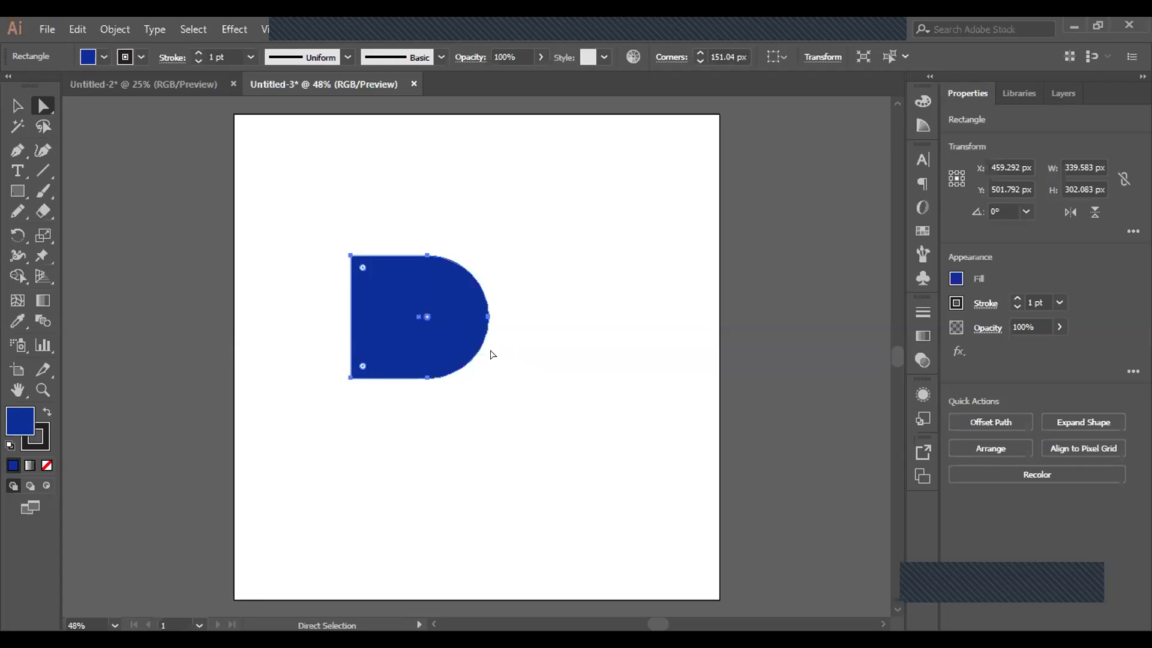
left_click(489, 226)
right_click(448, 316)
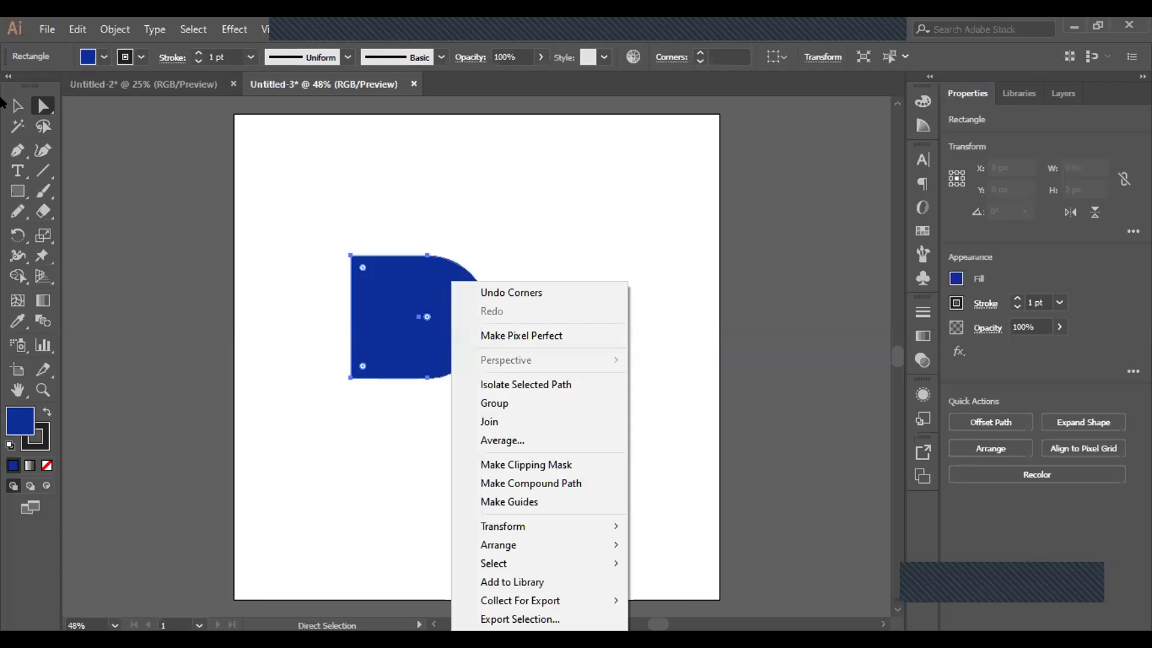
key("Escape")
Create a copy of the blue D shape scaled uniformly to 80%.
key("v")
left_click(435, 226)
right_click(456, 281)
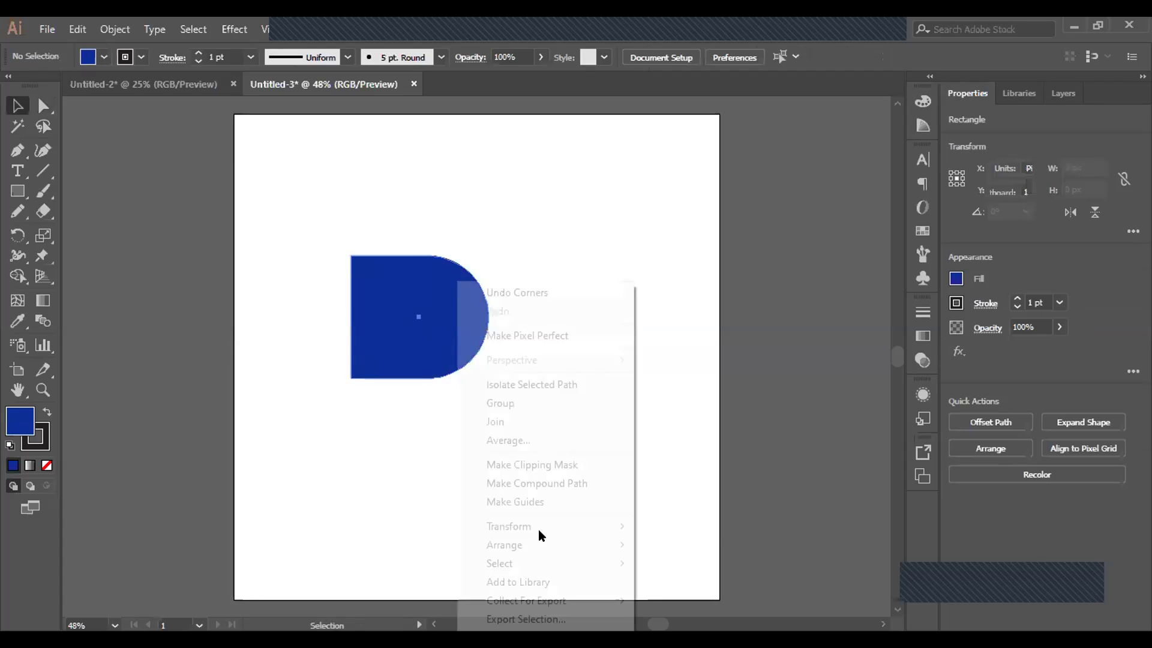
mouse_move(538, 529)
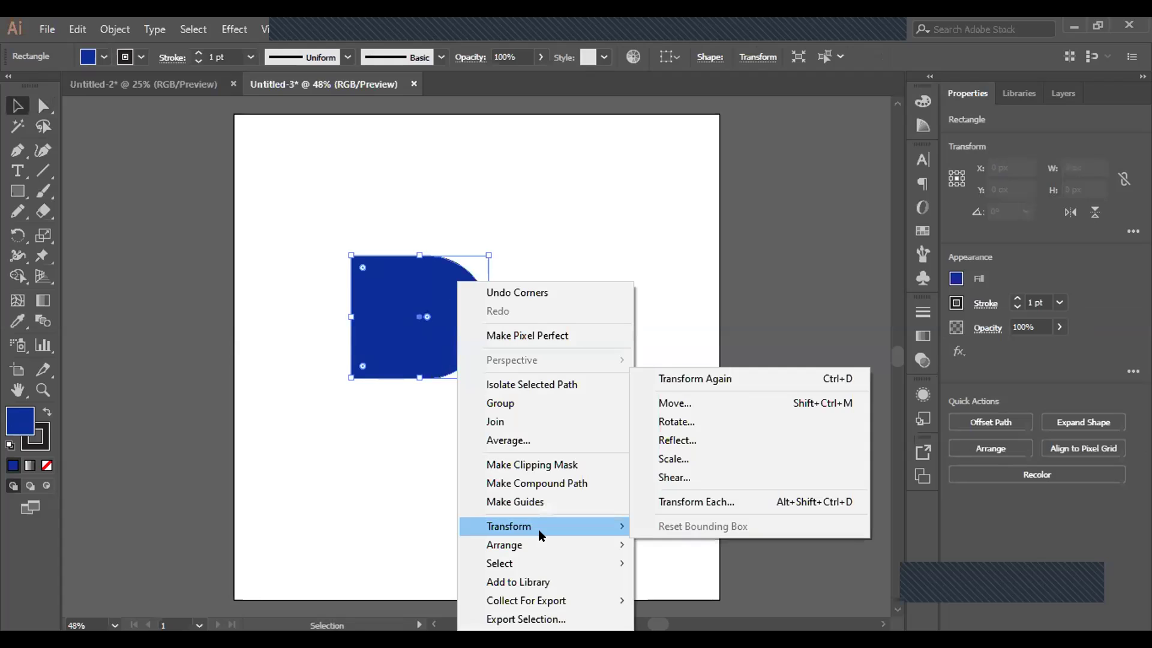
left_click(678, 459)
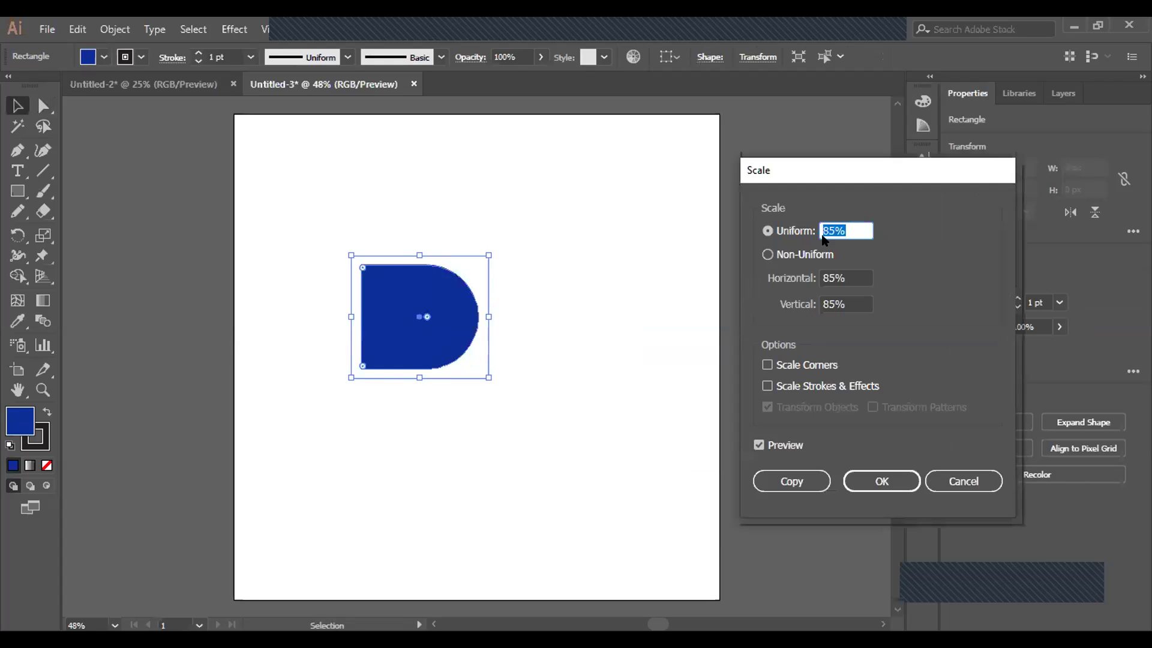
left_click(834, 231)
key("Down")
key("Down")
key("Down")
key("Down")
key("Down")
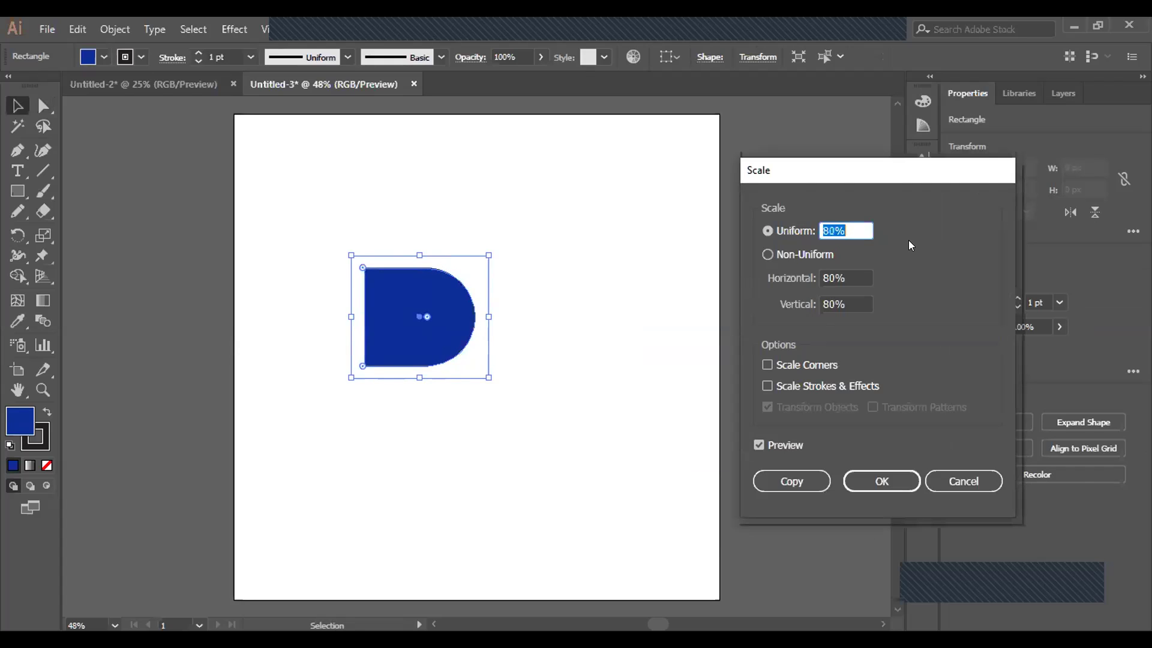
left_click(815, 475)
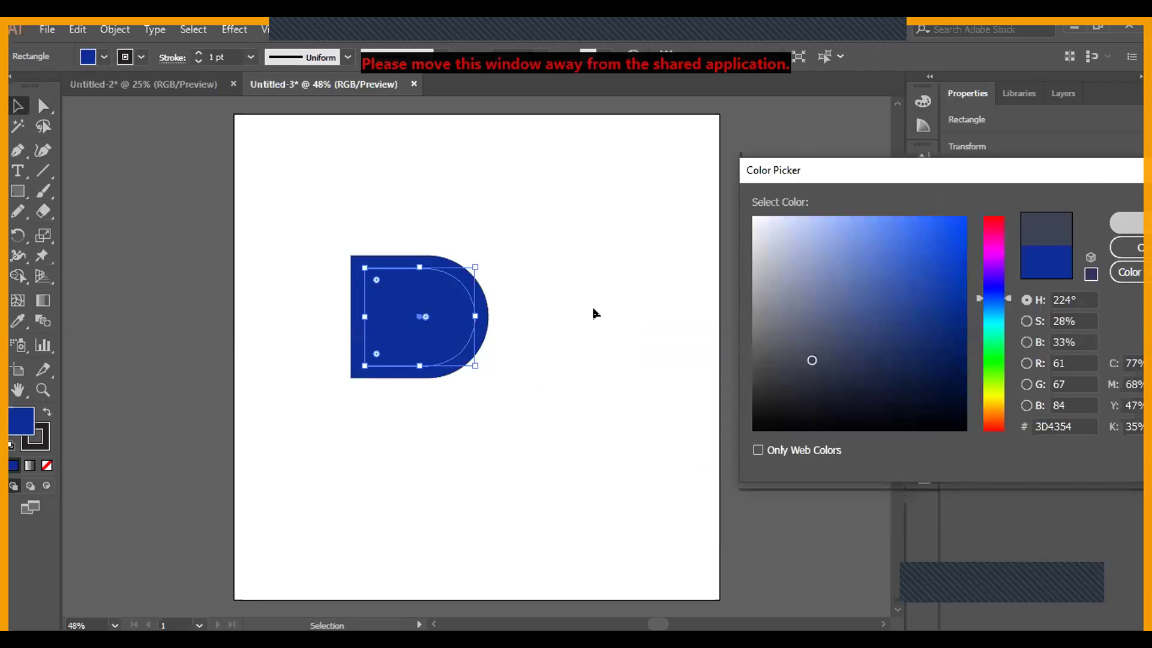
Fill the smaller D copy with colour #3D4354 and remove the stroke from both D shapes.
key("Return")
left_click(592, 311)
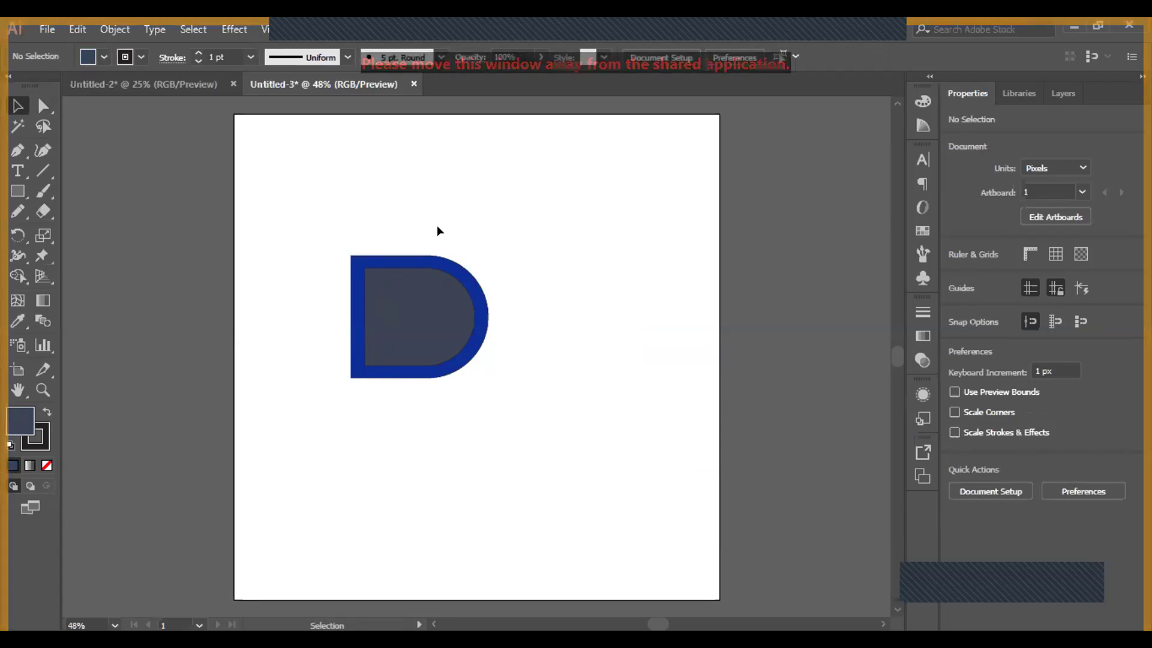
left_click(423, 296)
left_click_drag(353, 207, 453, 351)
left_click(42, 430)
left_click(46, 465)
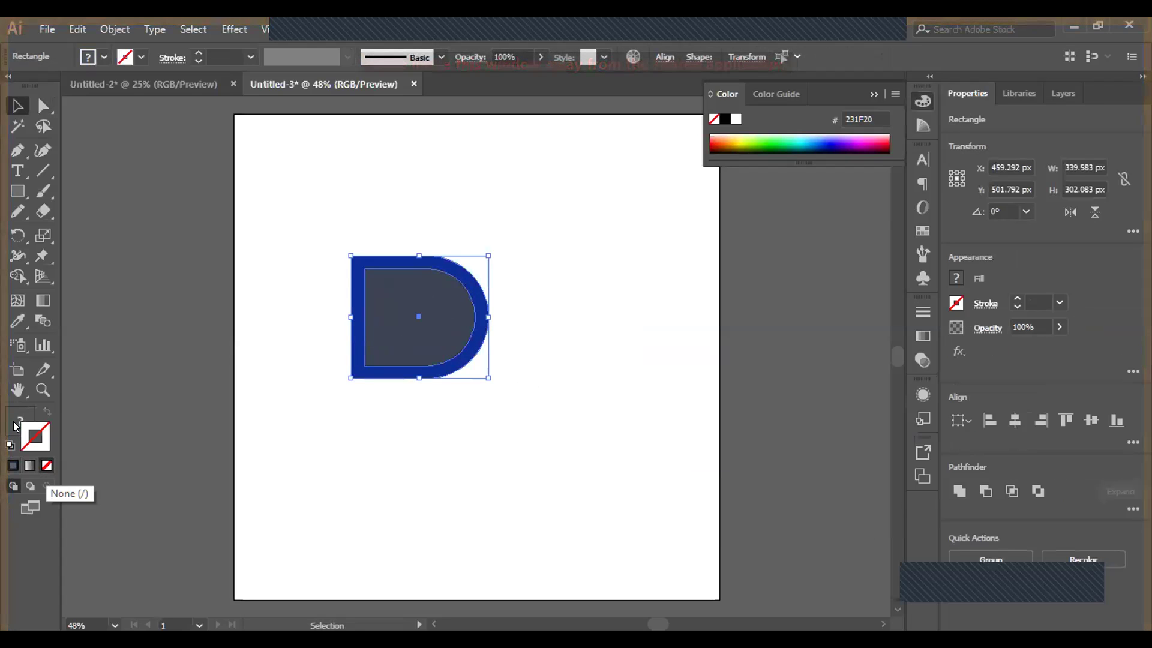
Subtract the smaller D from the larger blue one with Minus Front to leave a hollow D outline.
left_click_drag(312, 259, 426, 352)
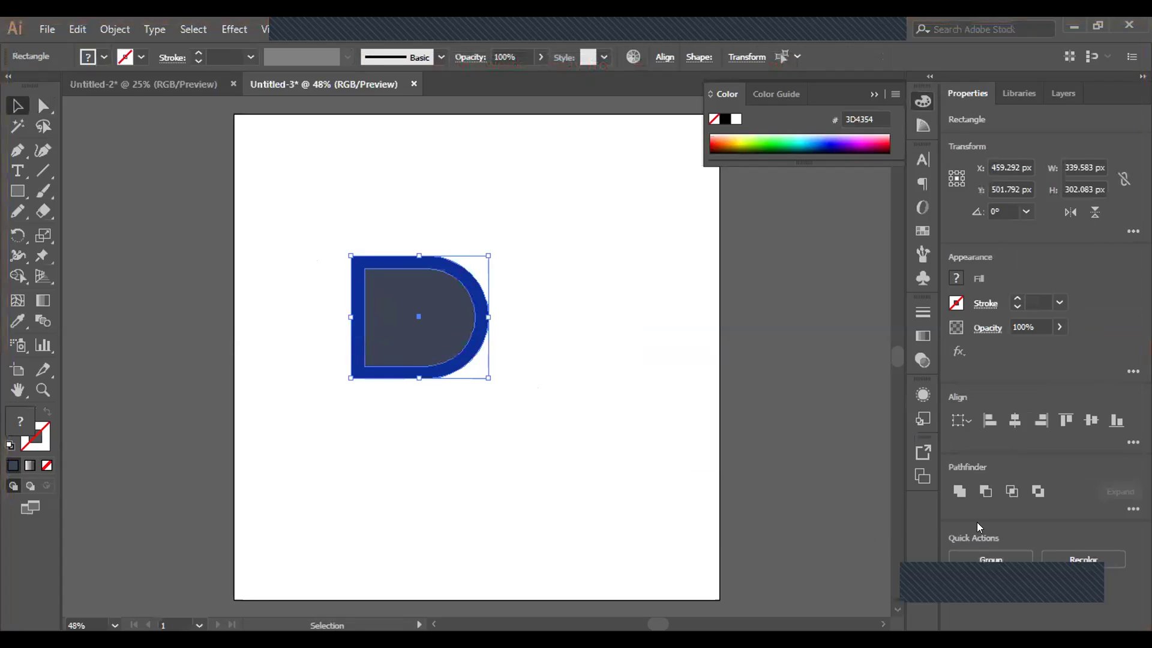
left_click(985, 490)
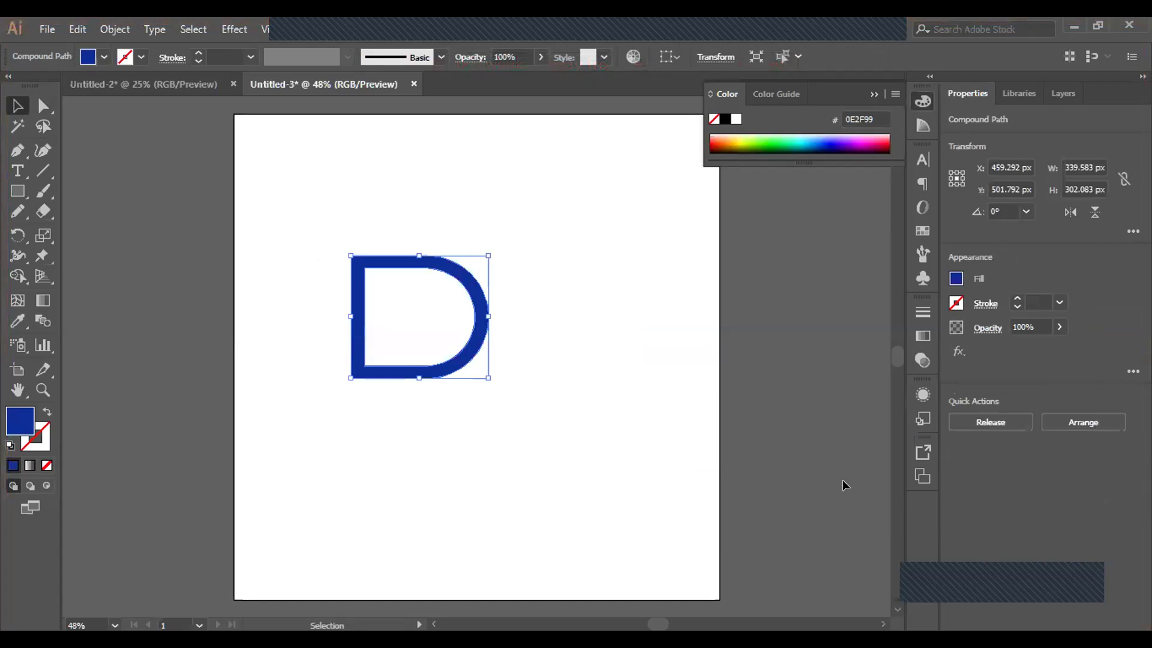
Undo the hollow D's subtraction, smaller copy and corner rounding to return to the plain blue rectangle.
left_click(505, 437)
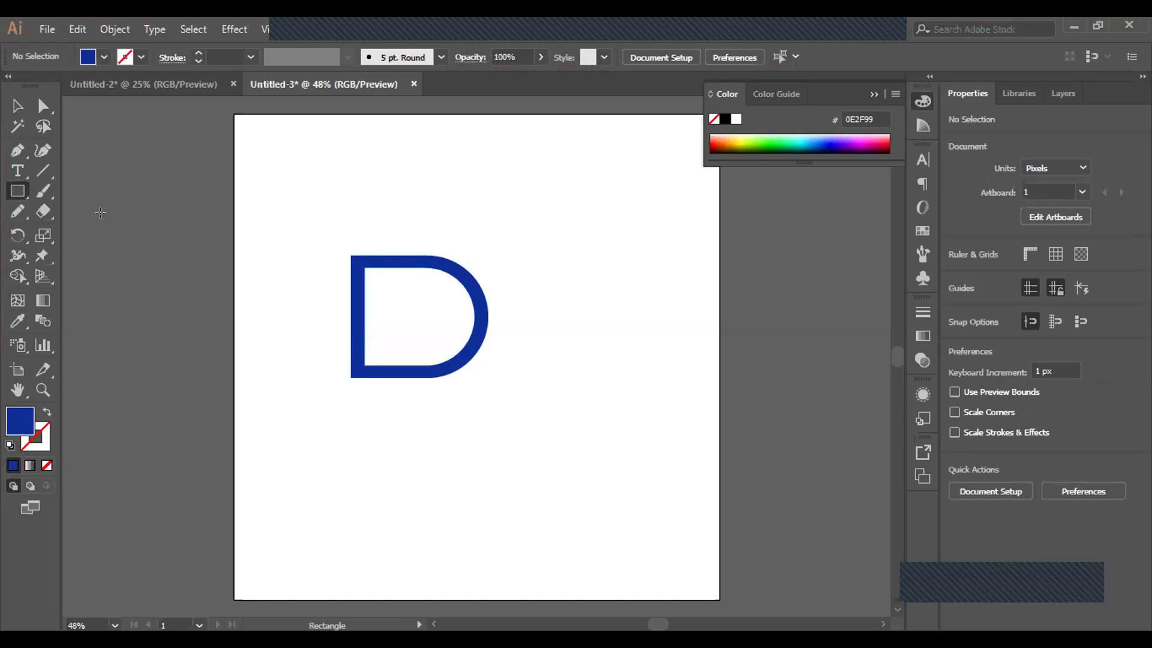
left_click(18, 191)
left_click_drag(370, 248, 367, 336)
key("ctrl+shift+a")
key("ctrl+a")
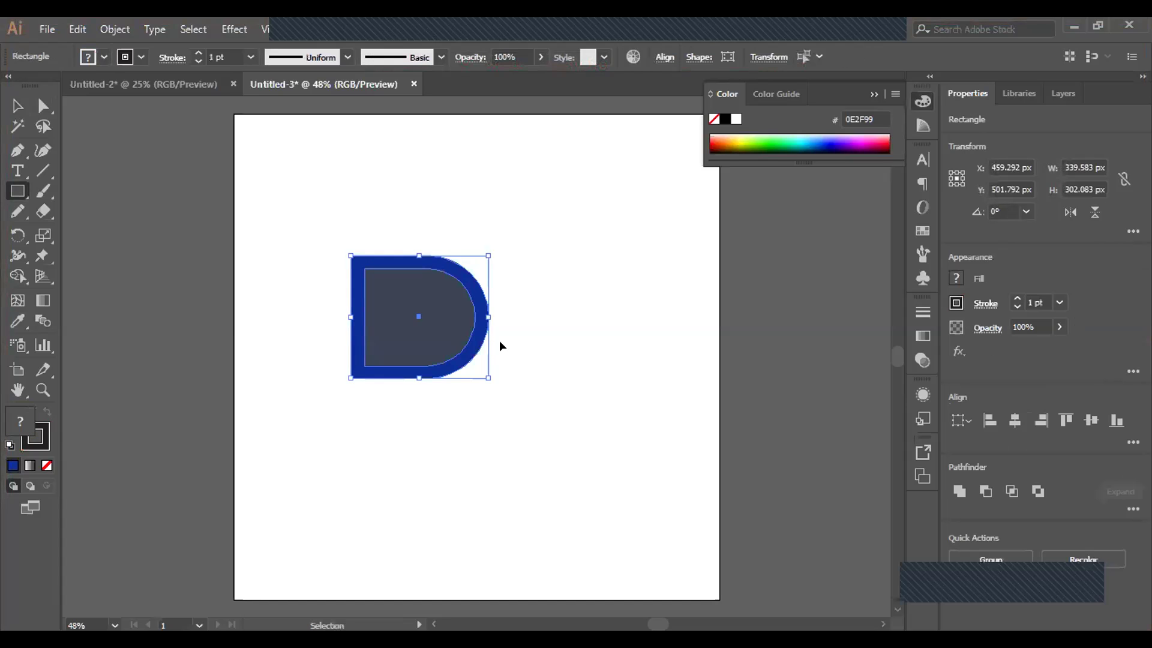
key("ctrl+z")
key("ctrl+z")
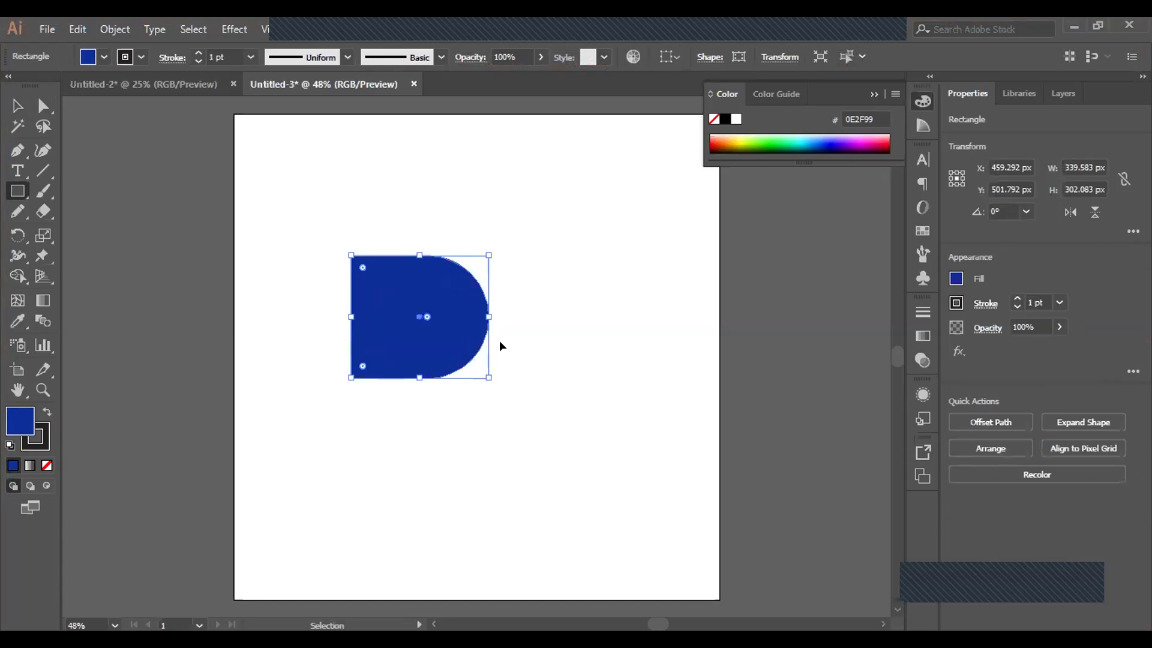
left_click(99, 87)
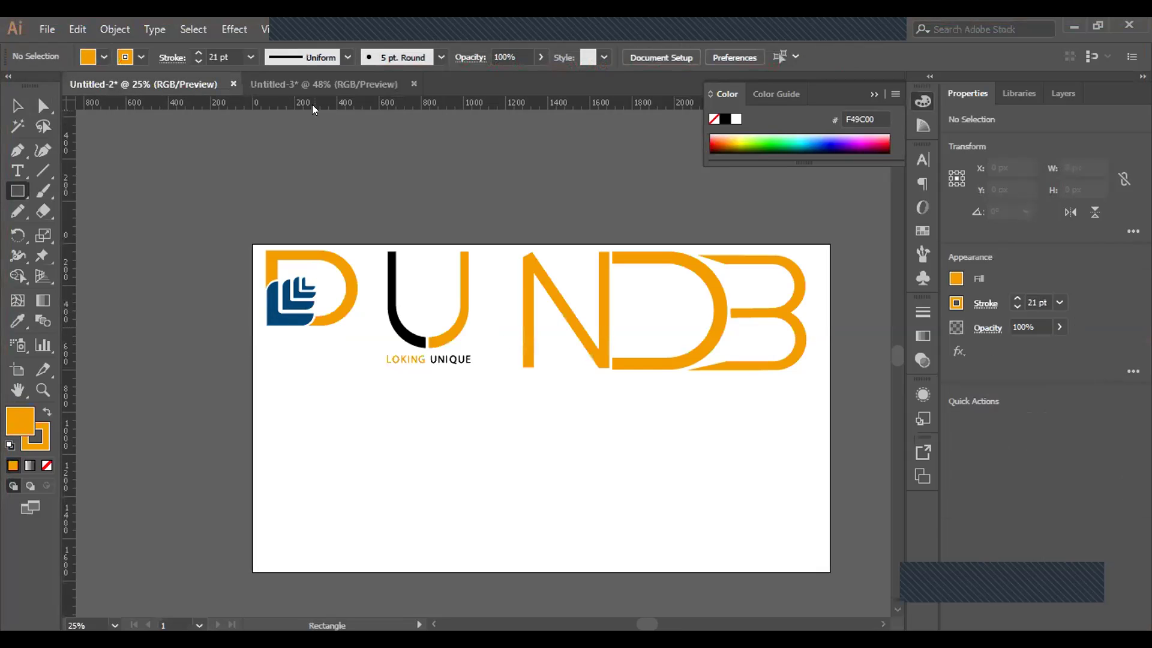
left_click(324, 84)
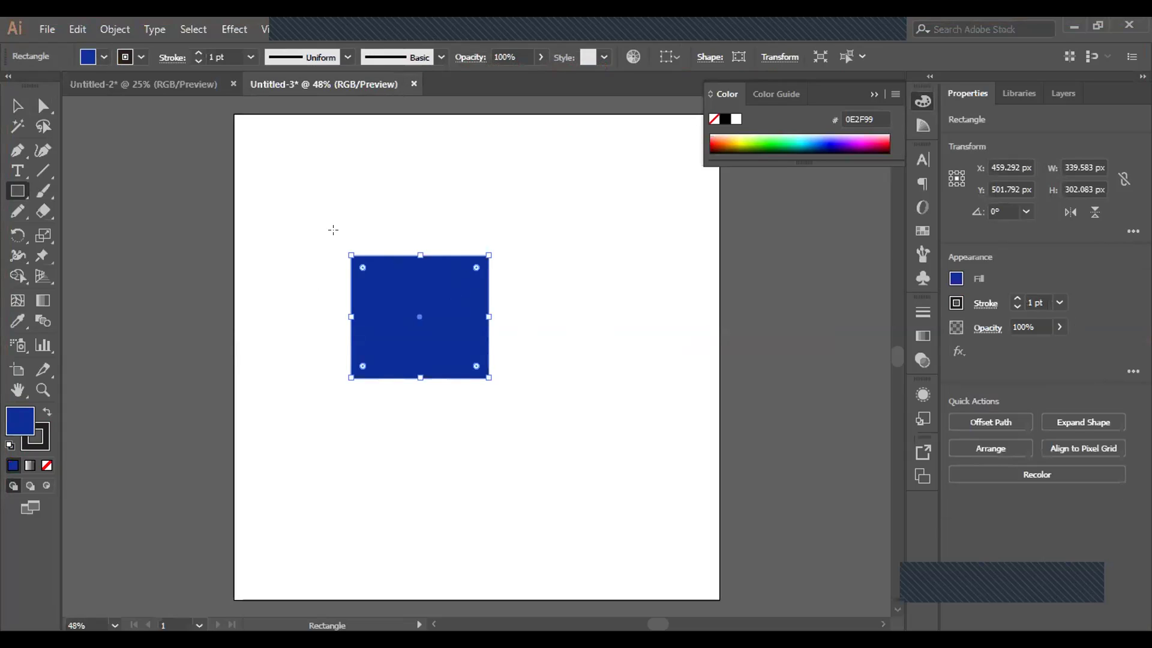
Move the blue rectangle diagonally up and to the right on the artboard, undoing the first attempt.
left_click(20, 107)
left_click(442, 226)
left_click(450, 309)
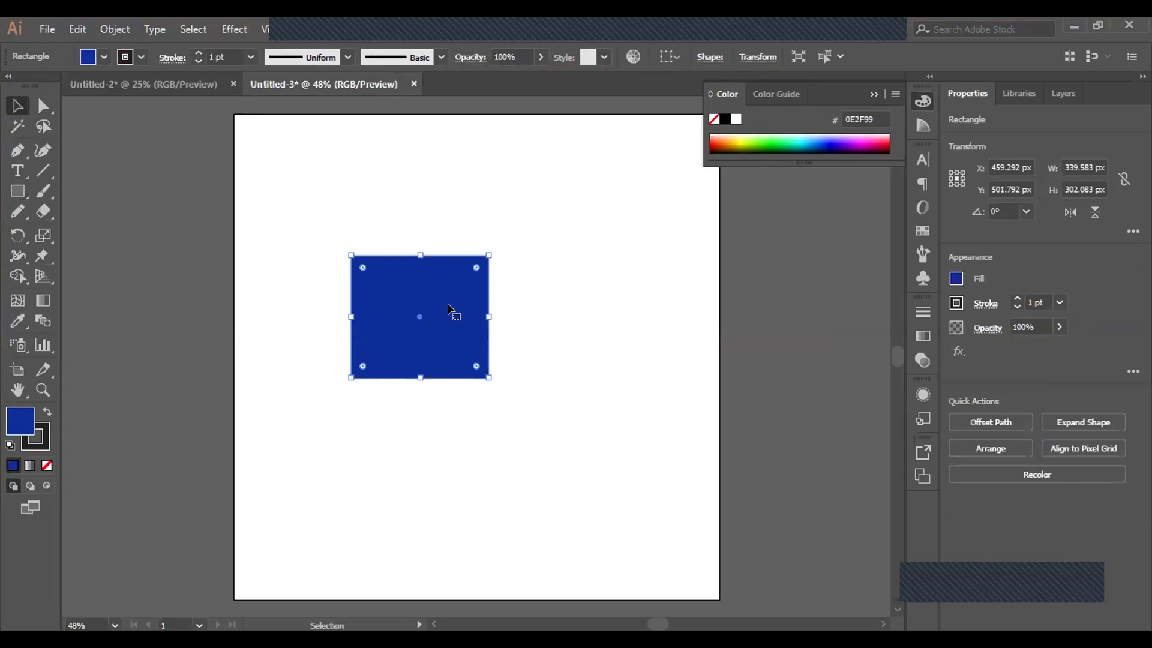
left_click_drag(450, 309, 475, 277)
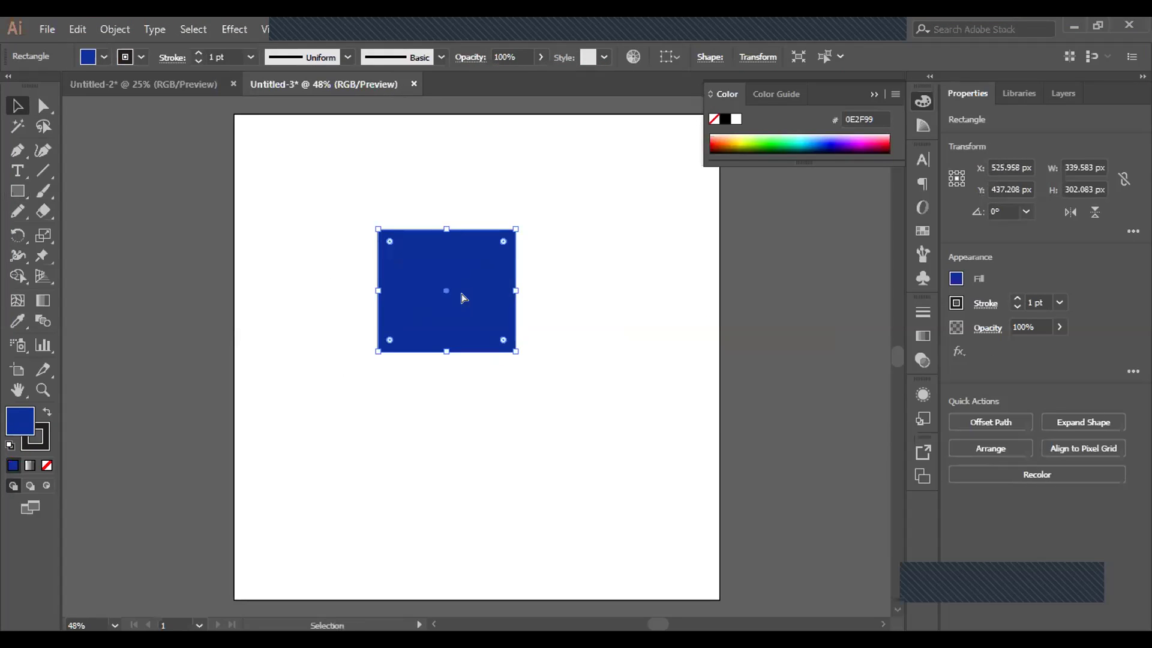
key("ctrl+z")
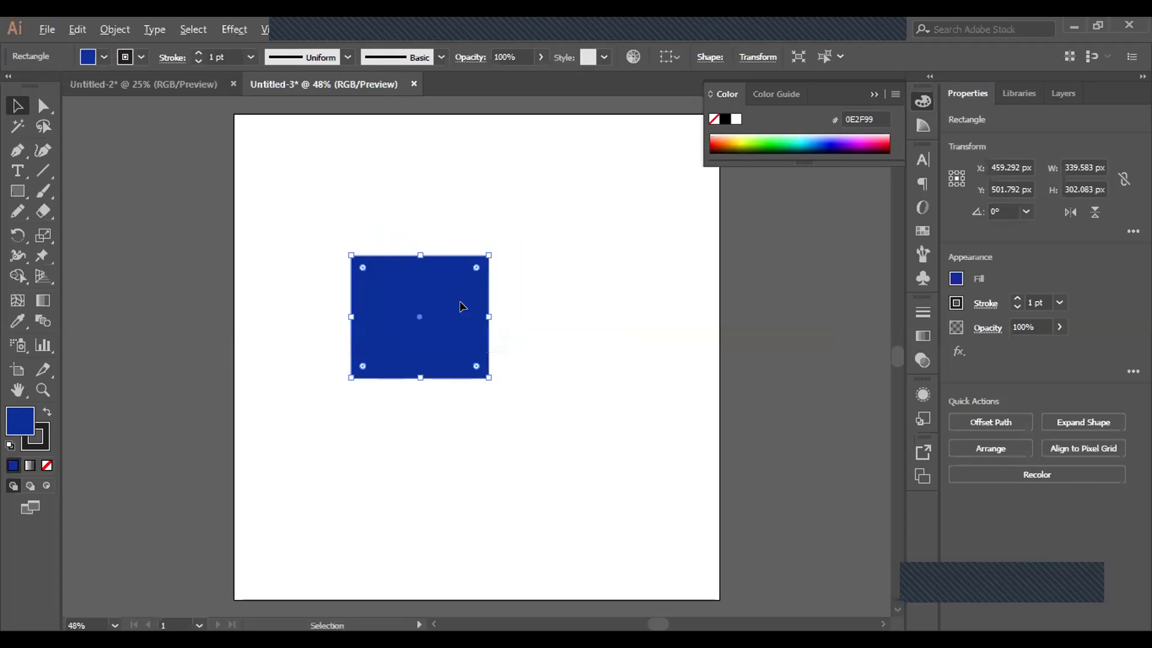
left_click_drag(460, 301, 494, 273)
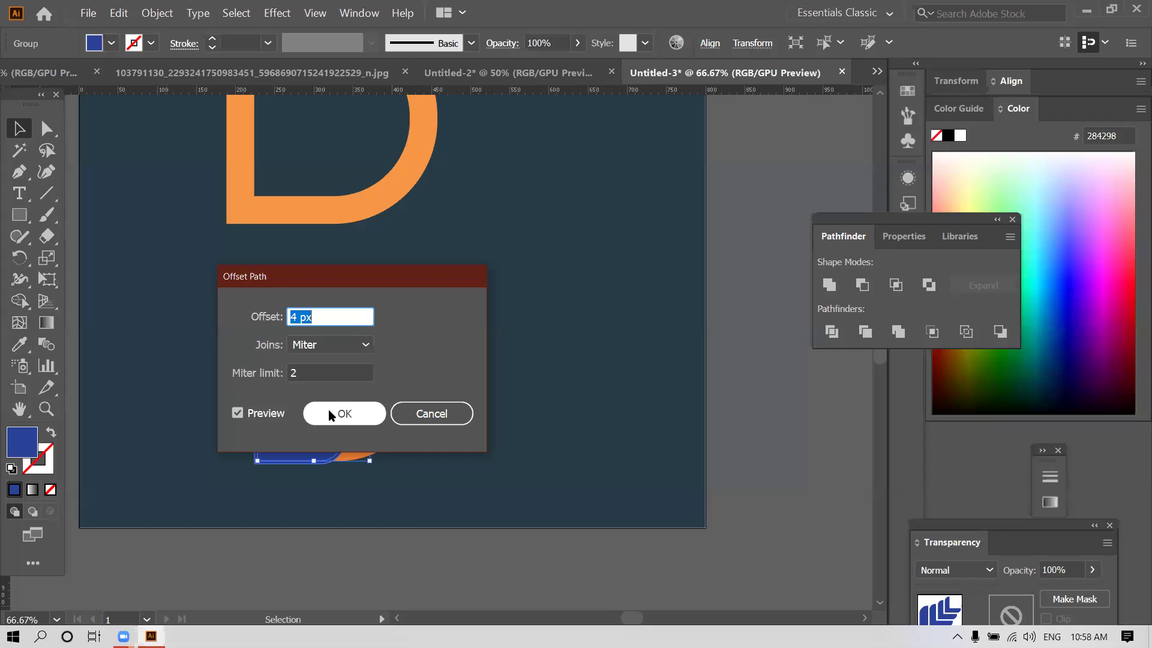
Try offsetting the blue leaf group's paths by 4 px with miter joins and undo the offset.
left_click(331, 414)
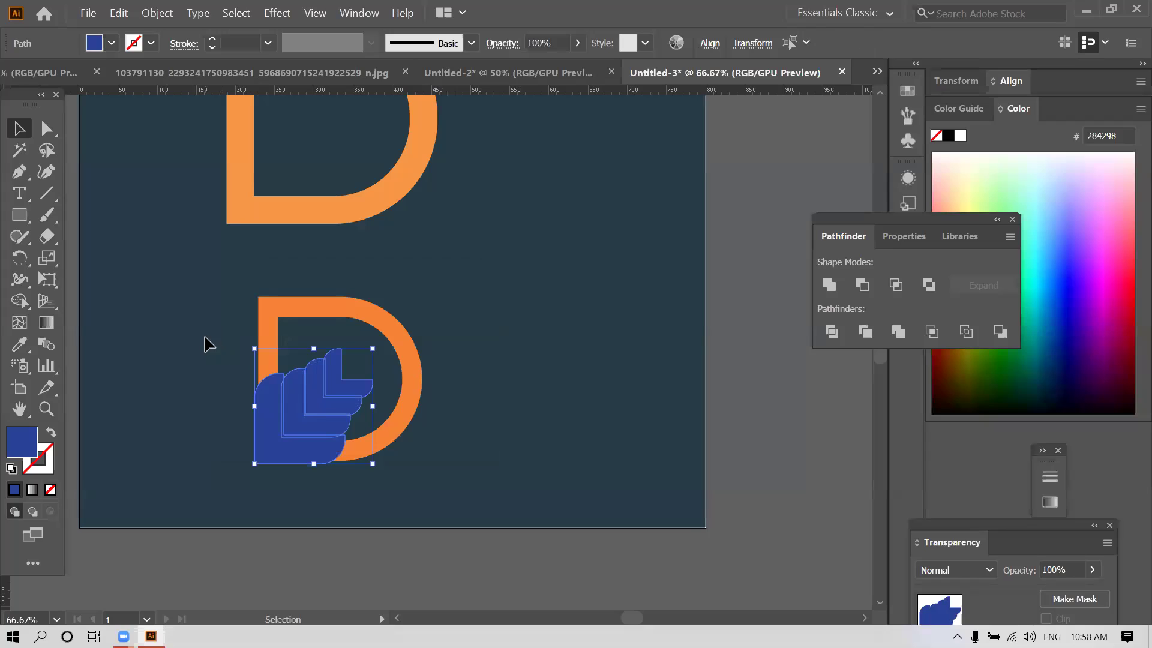
key("a")
key("v")
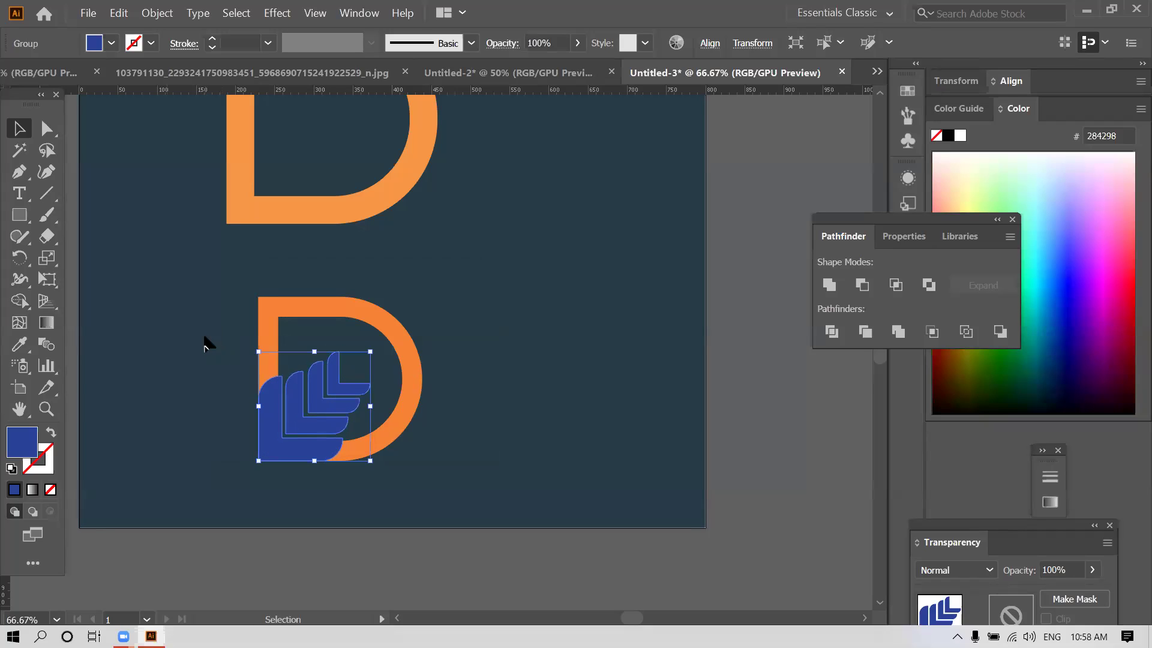
Nudge the blue leaf group slightly left over the orange D and offset its paths by 4 px with miter joins.
scroll(204, 343, "up", 1)
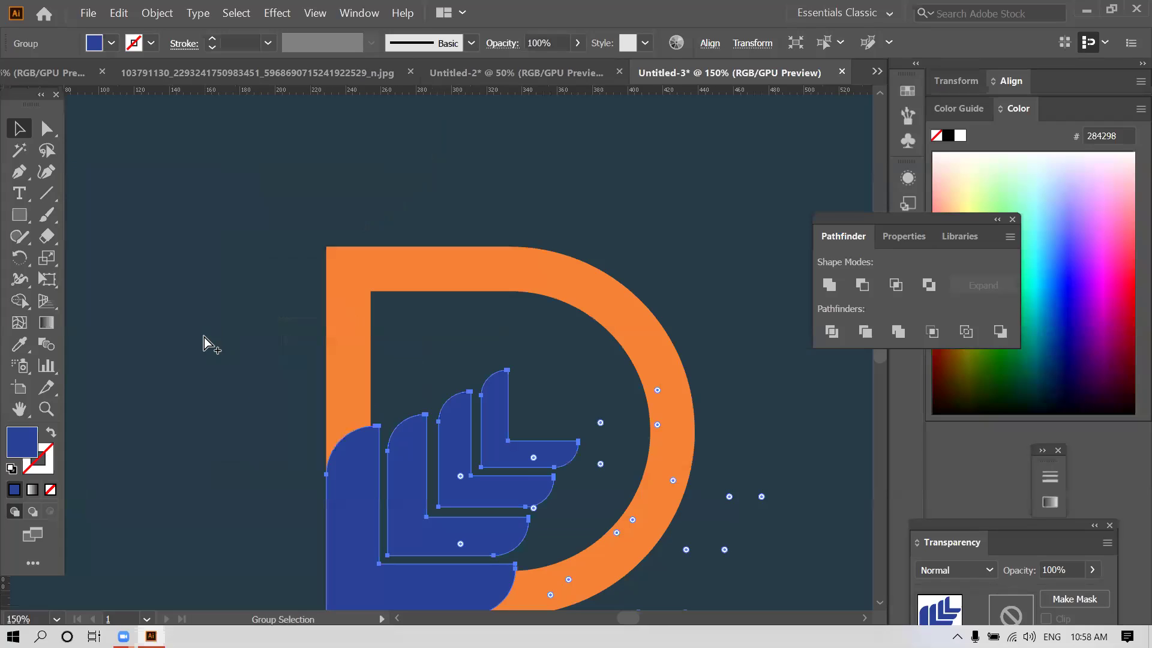
key("alt")
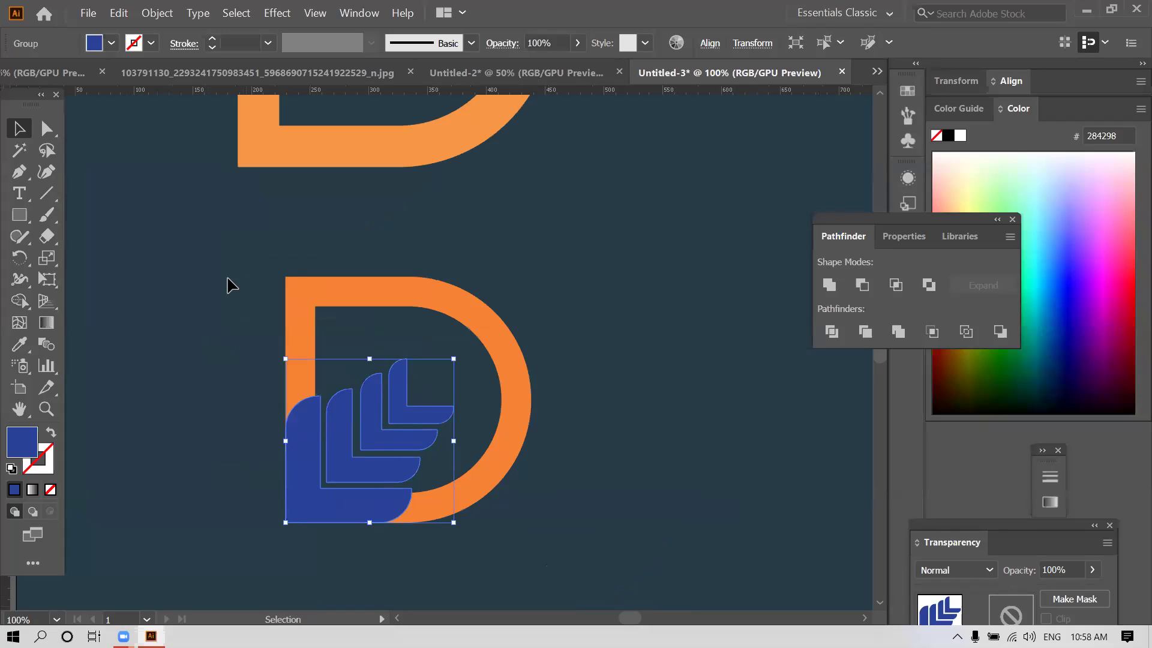
left_click(296, 334)
left_click(317, 413)
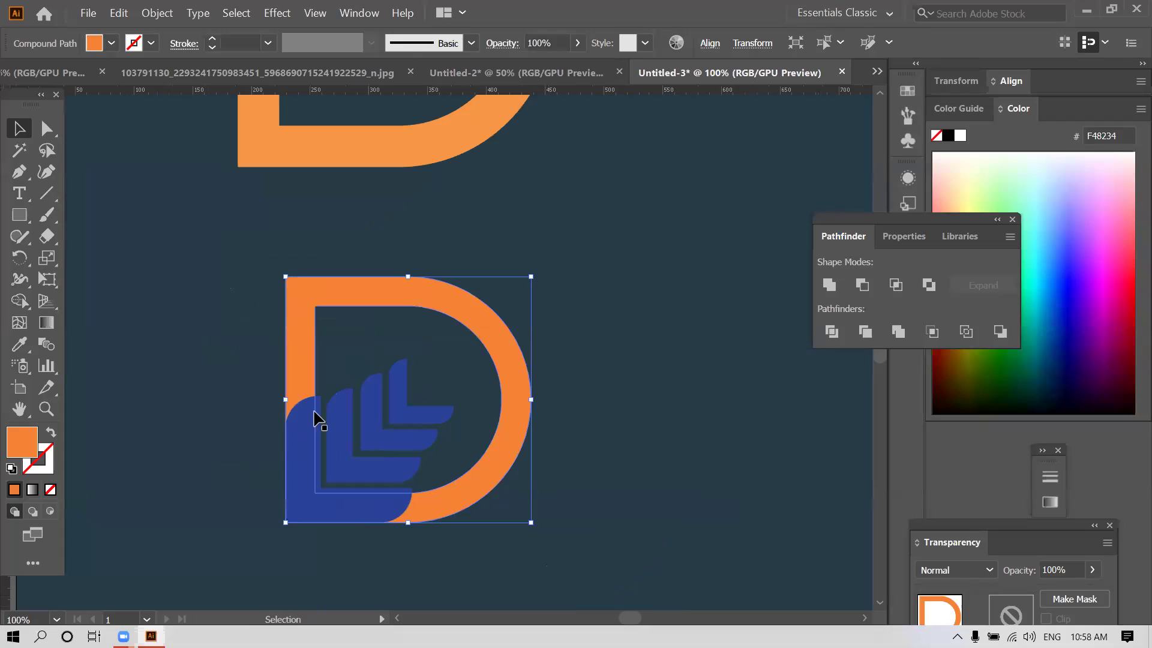
left_click(324, 420)
left_click(324, 420)
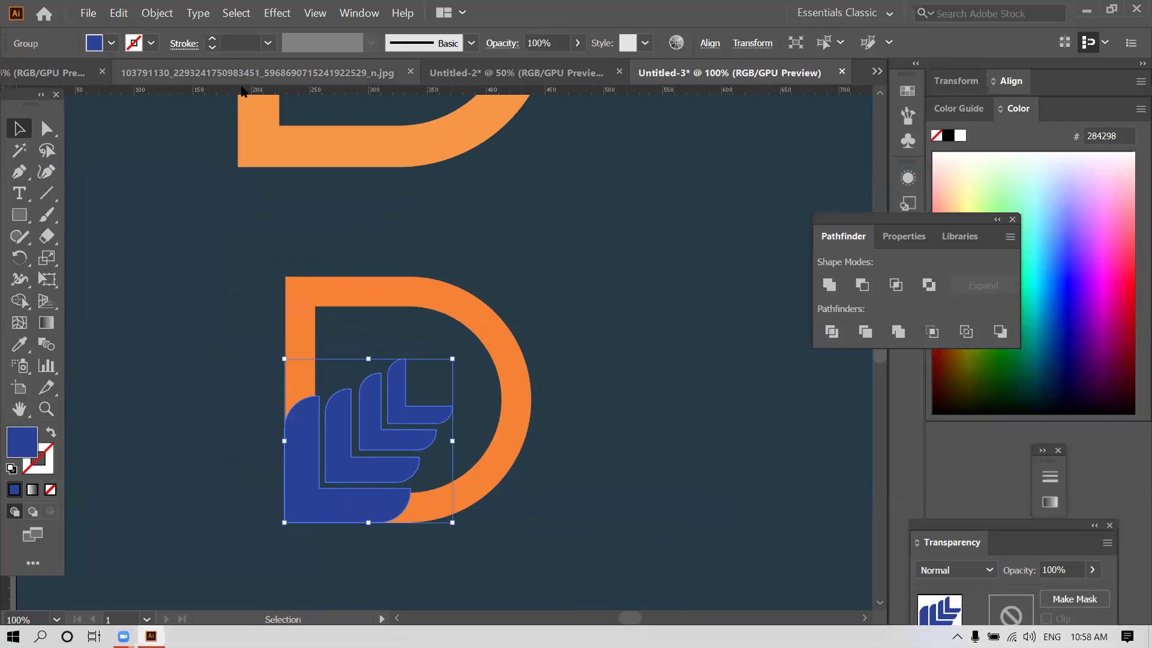
left_click(158, 13)
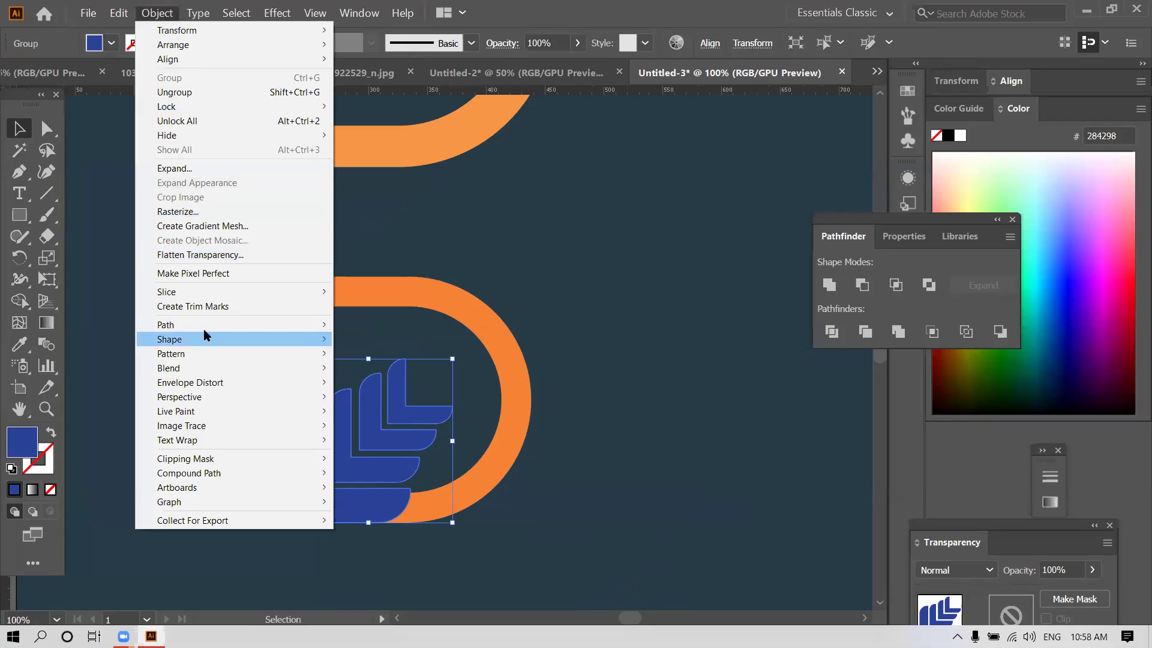
mouse_move(240, 327)
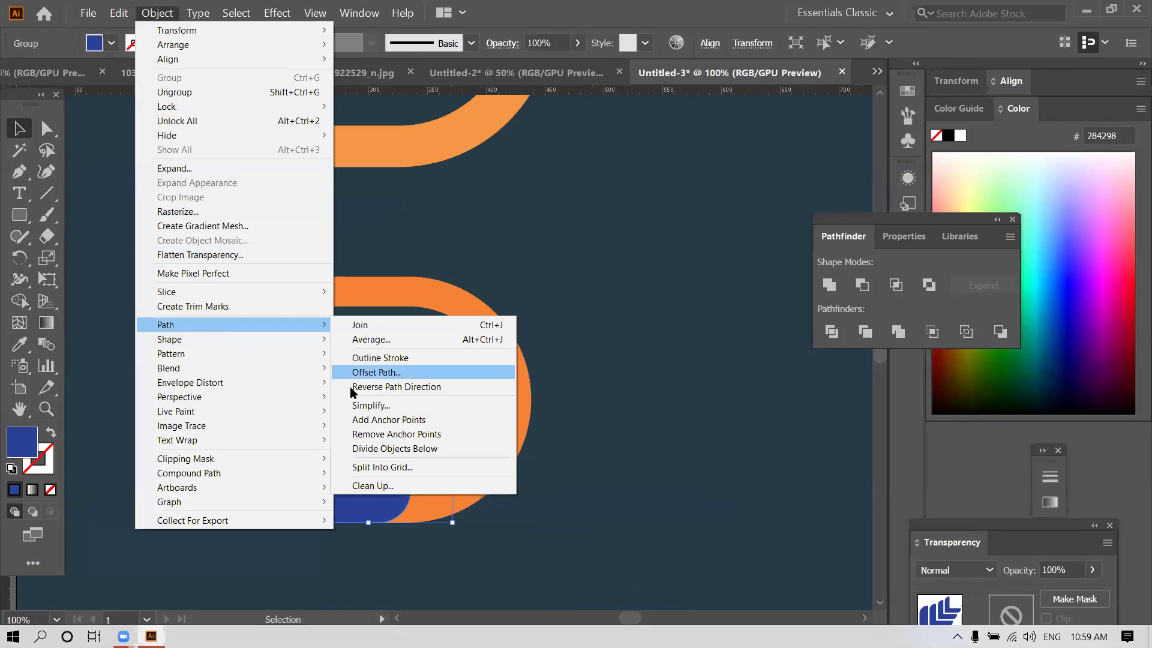
left_click(384, 370)
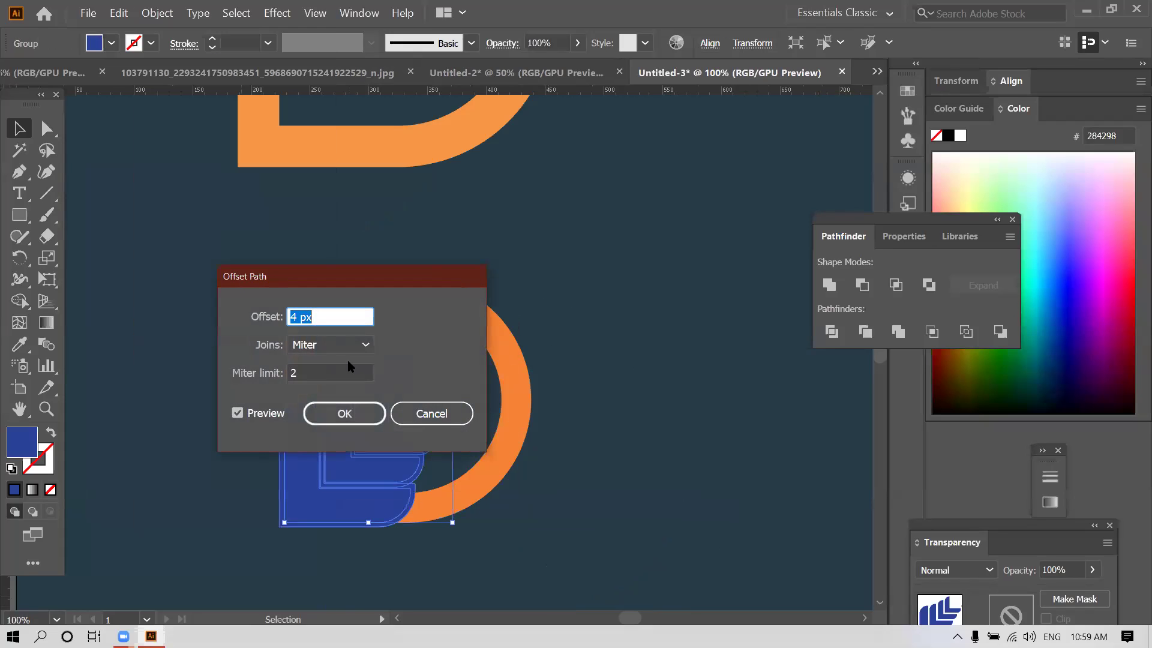
left_click(333, 414)
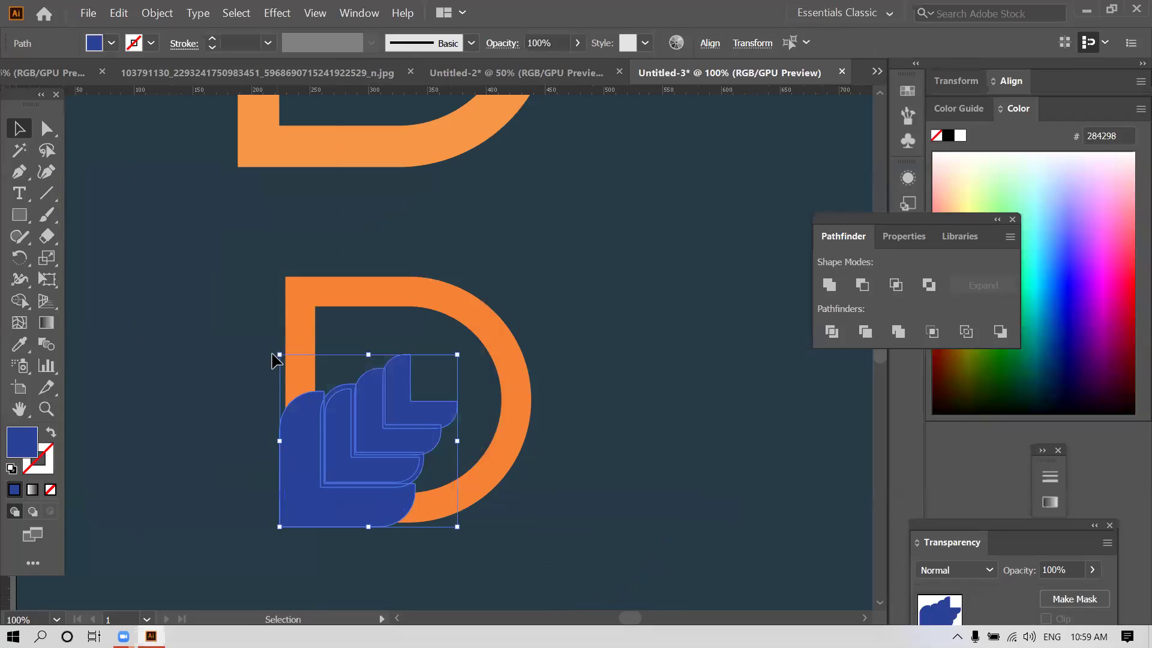
Divide the lower orange D and the offset blue leaves with Pathfinder and ungroup the resulting pieces.
left_click(275, 343)
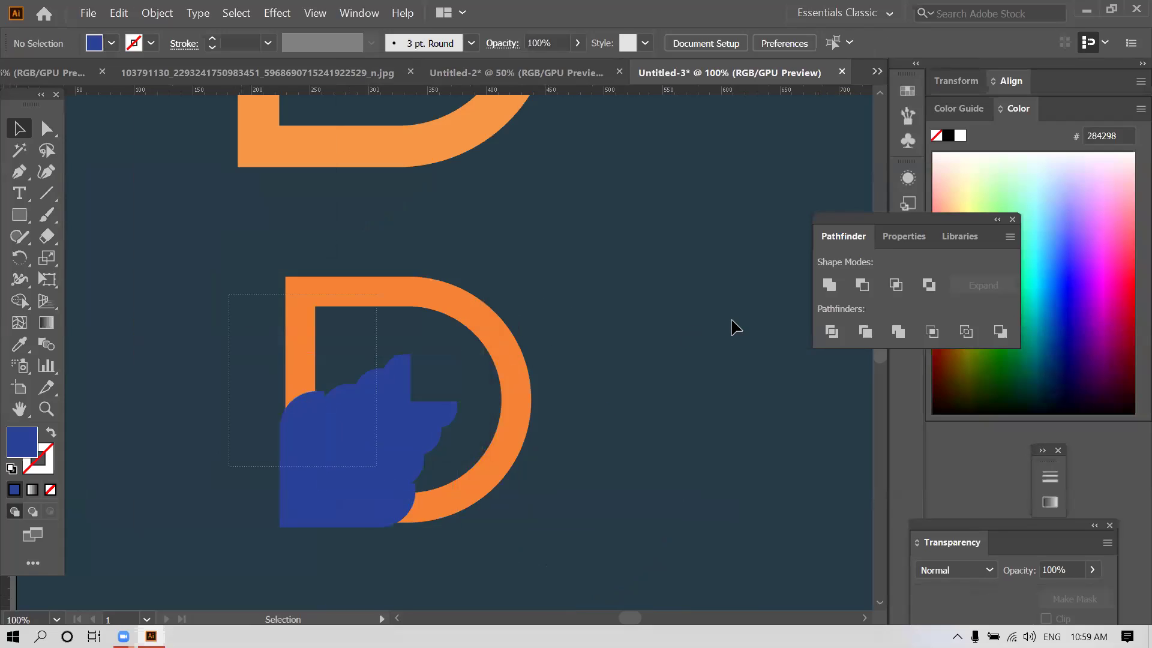
key("ctrl+a")
left_click(831, 332)
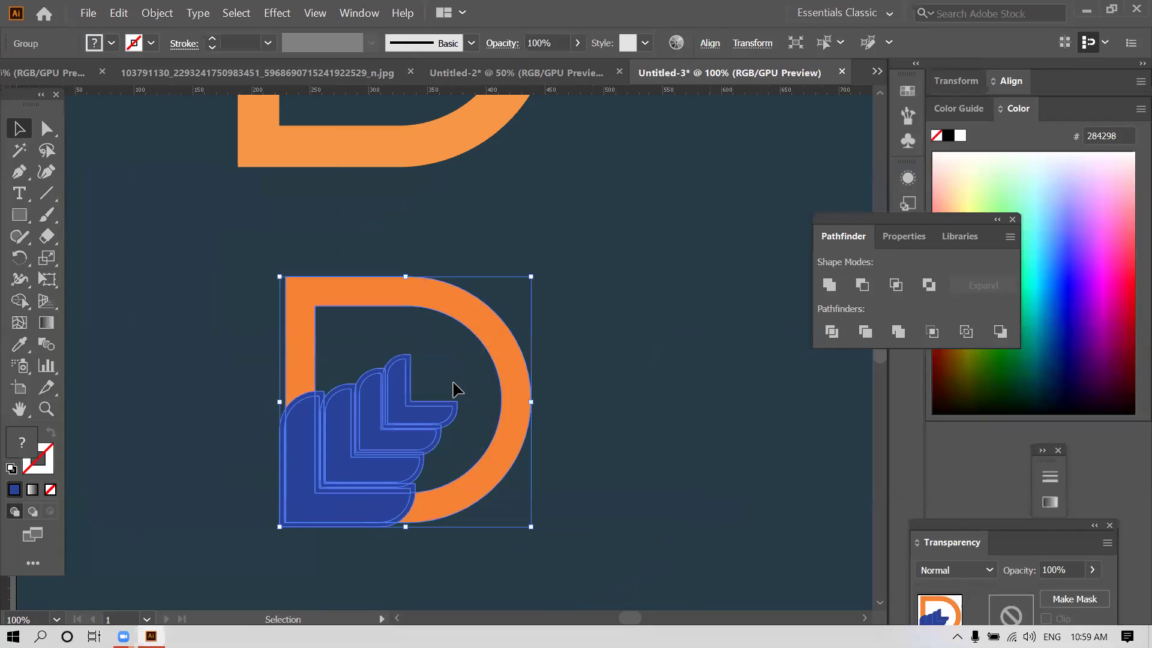
right_click(542, 444)
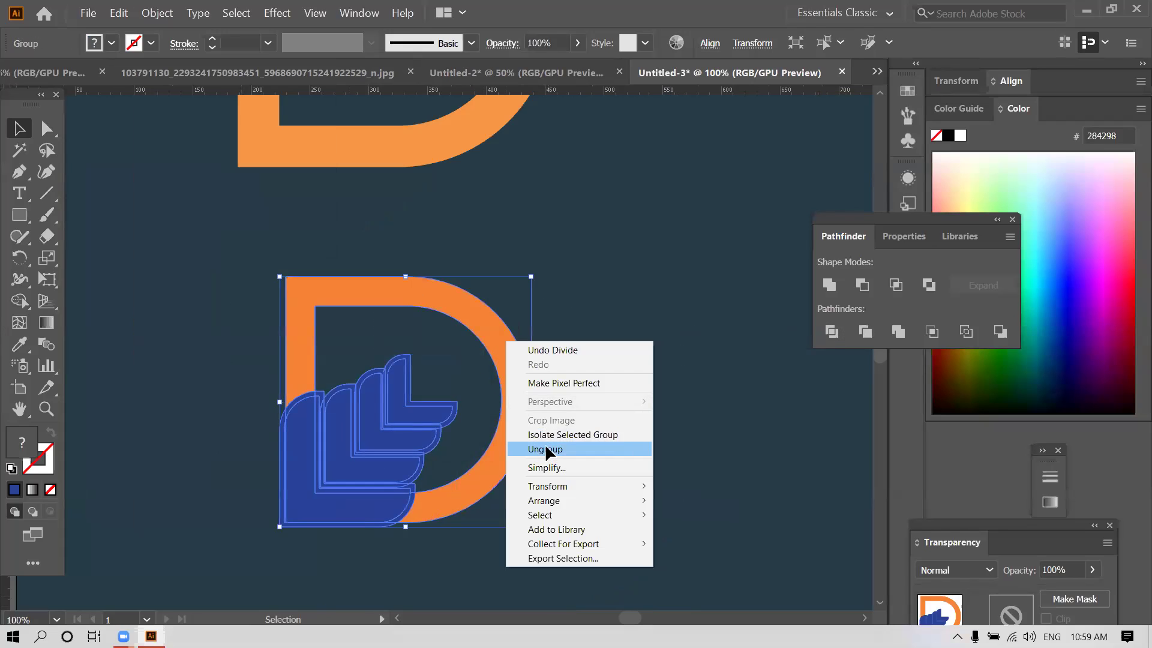
left_click(546, 448)
left_click(576, 450)
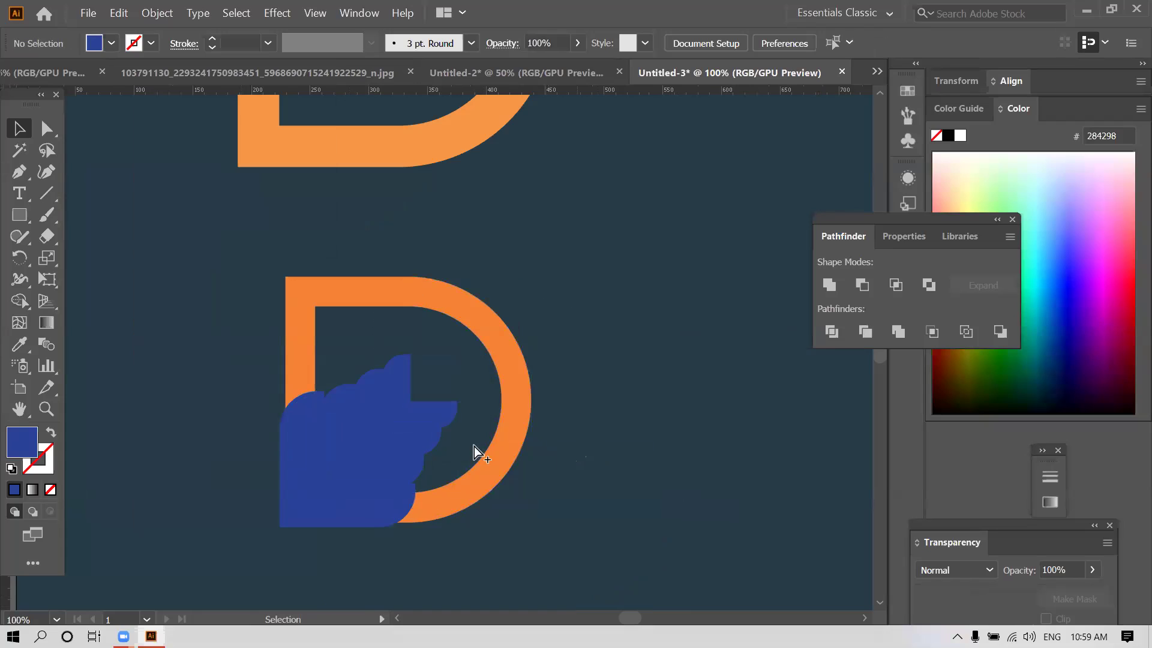
Delete the offset pieces around the largest blue leaf to cut gaps between it, the orange D and the next leaf.
scroll(404, 480, "up", 2)
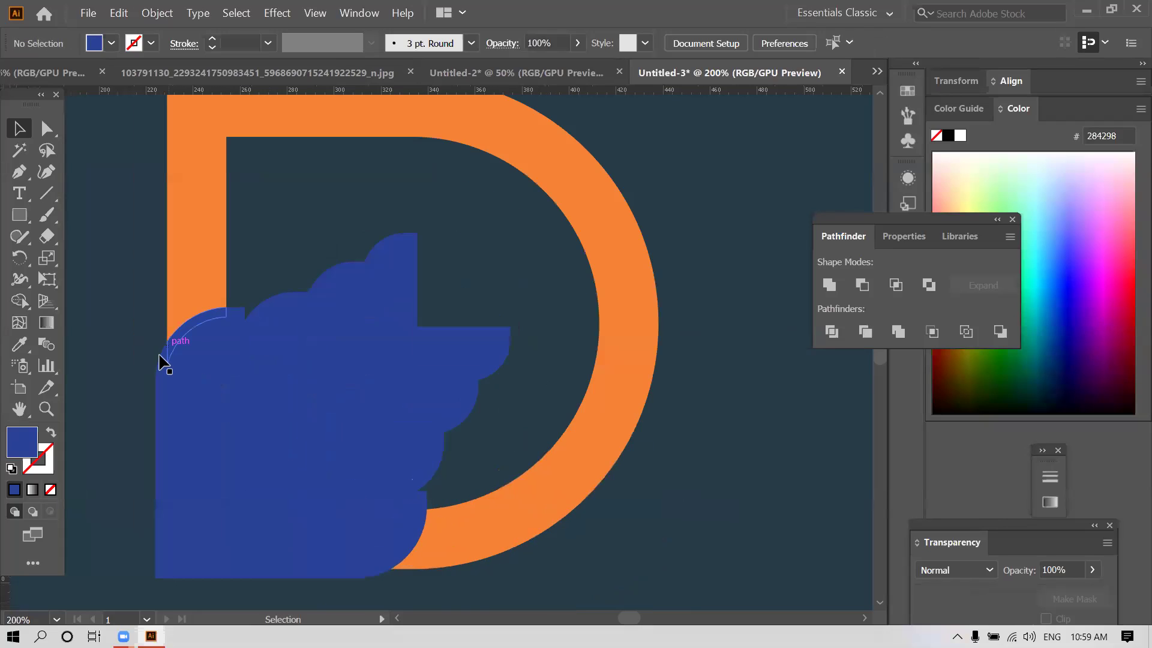
left_click(158, 363)
key("Delete")
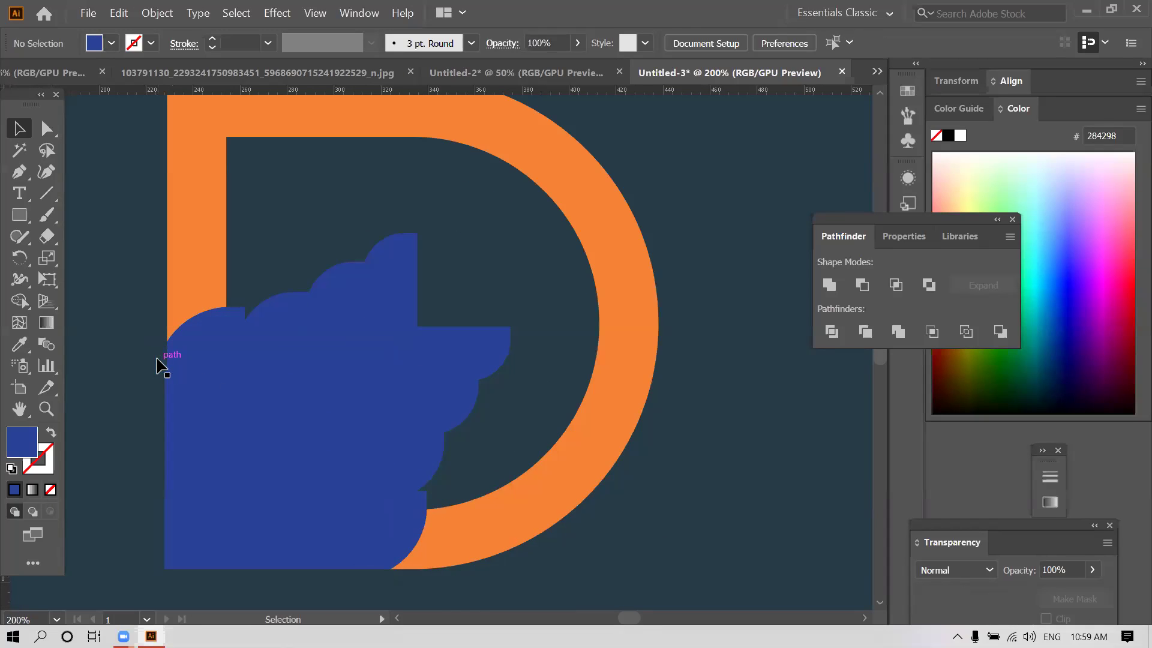
left_click(232, 449)
key("Delete")
left_click(204, 449)
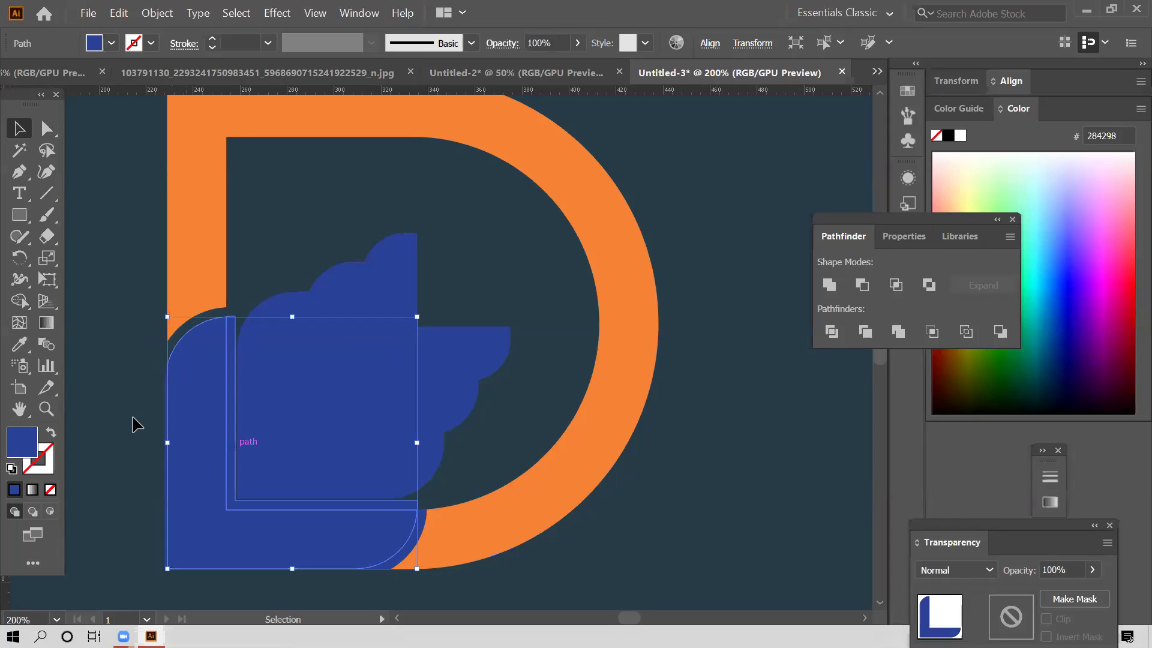
key("Delete")
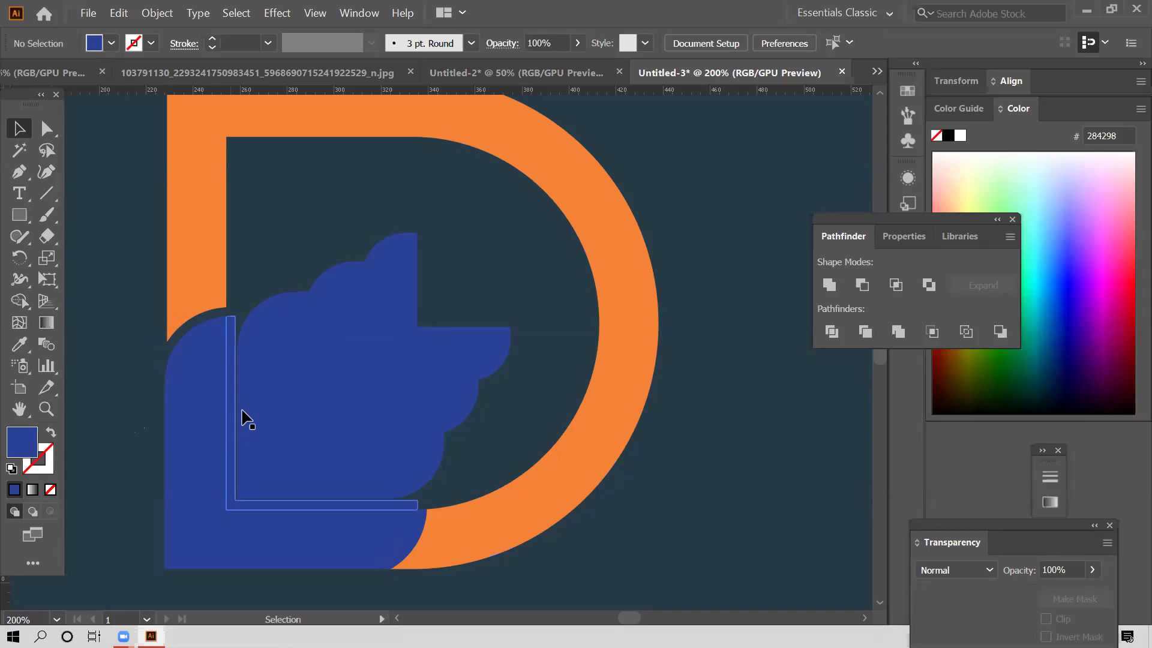
left_click(239, 363)
key("Delete")
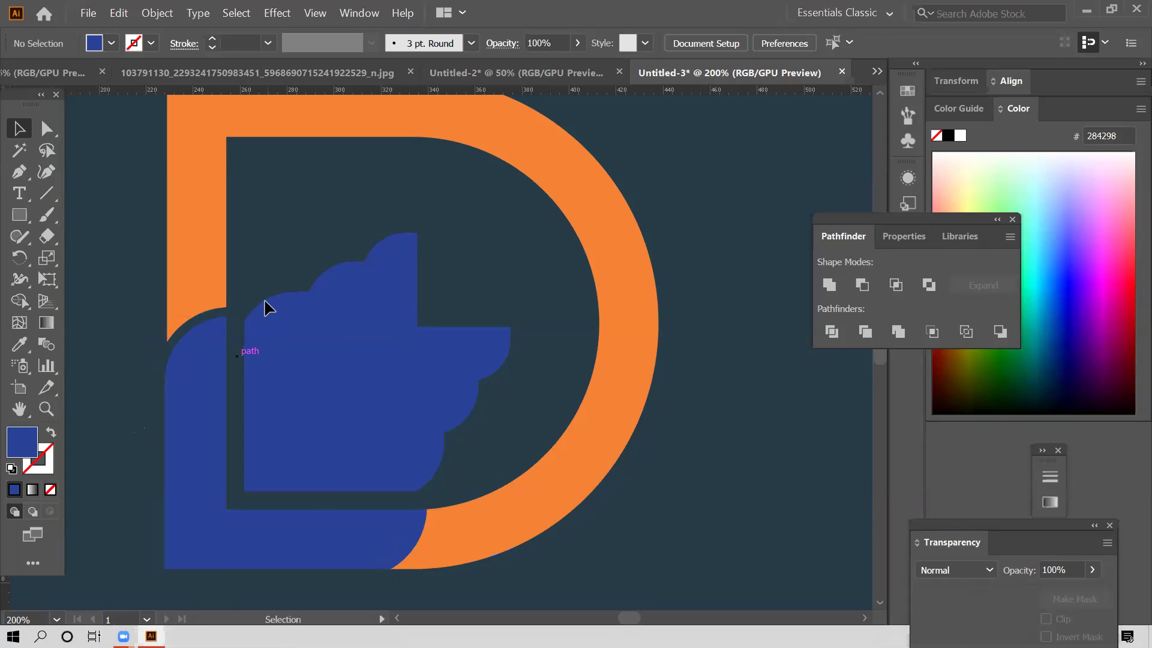
Delete the remaining offset pieces around the three smaller blue leaves to leave them separated by even gaps.
left_click(304, 359)
key("Delete")
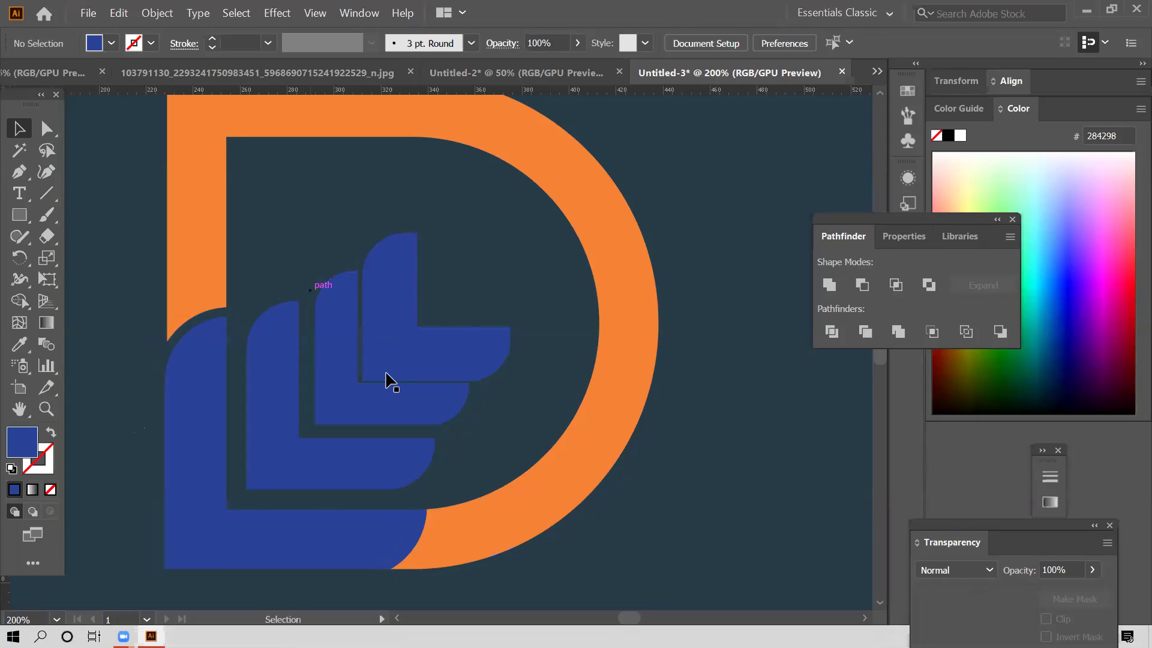
left_click(396, 354)
left_click(497, 380)
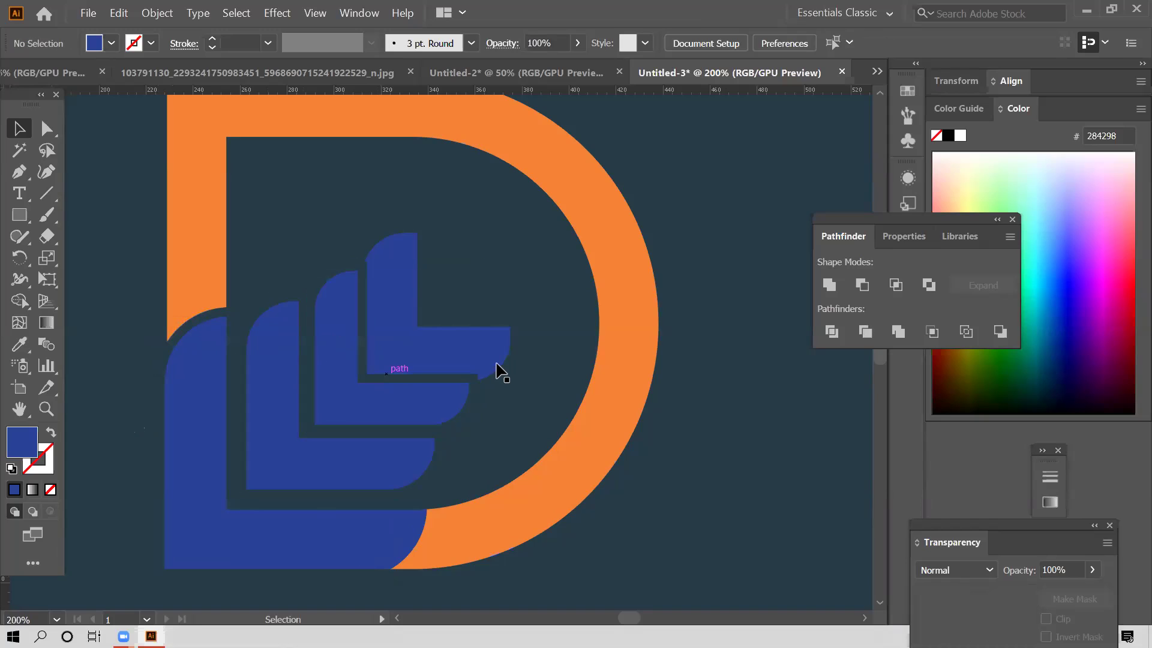
left_click(457, 367)
key("ctrl+shift+a")
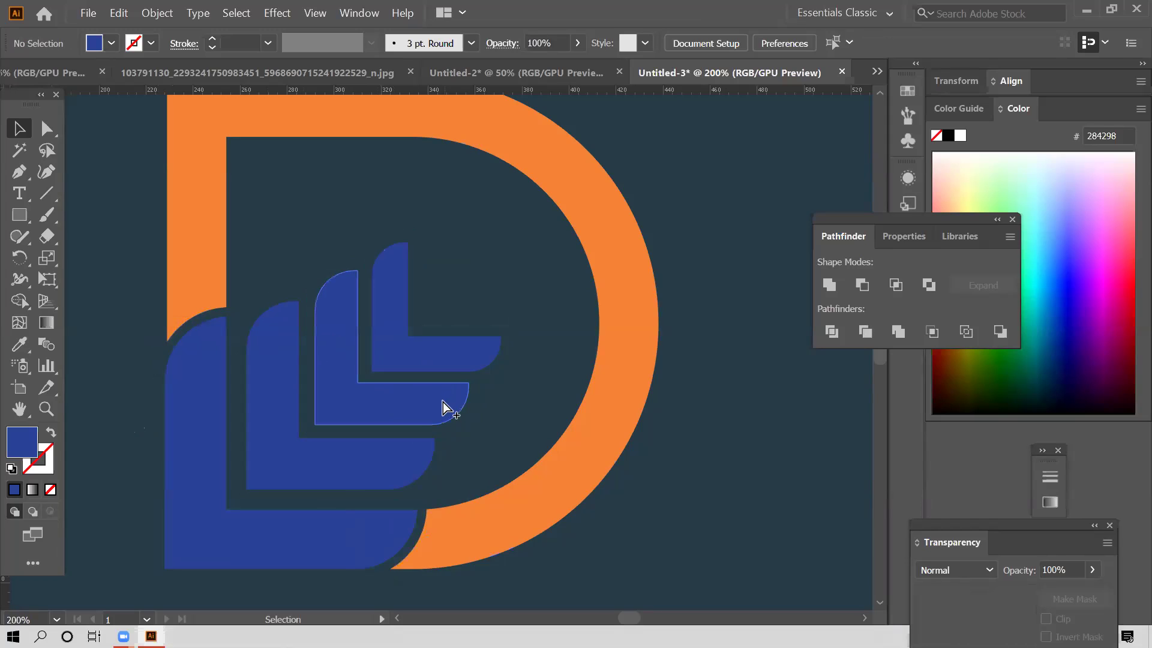
Delete the large orange stroked D above the D-and-leaf logo.
key("ctrl+minus")
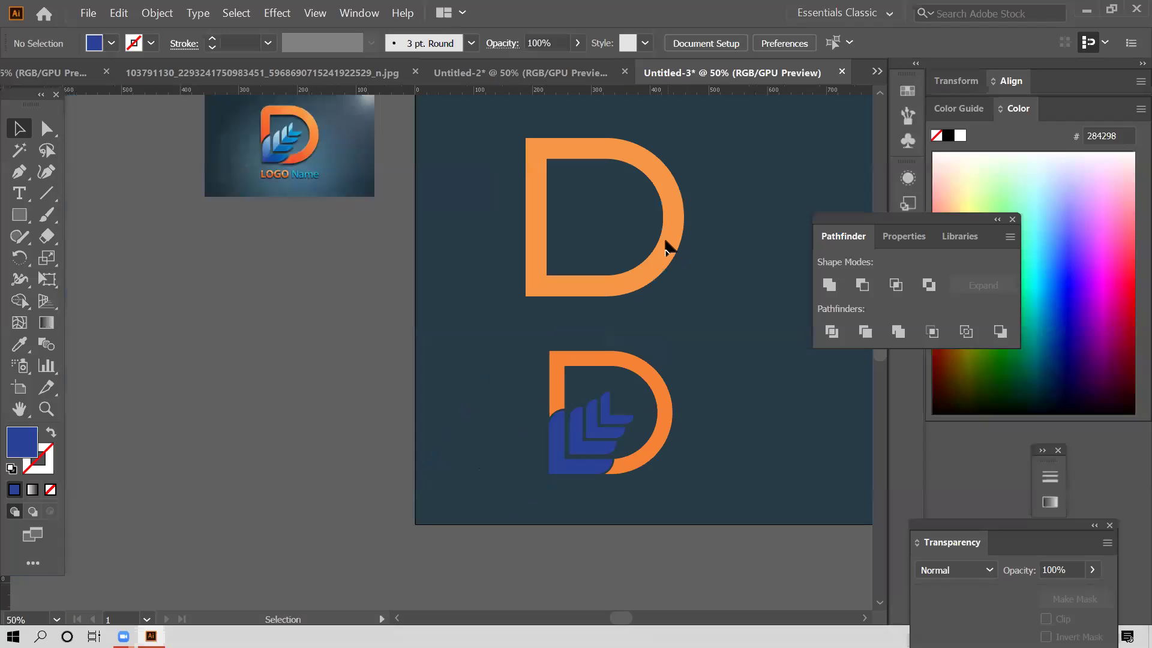
left_click(673, 246)
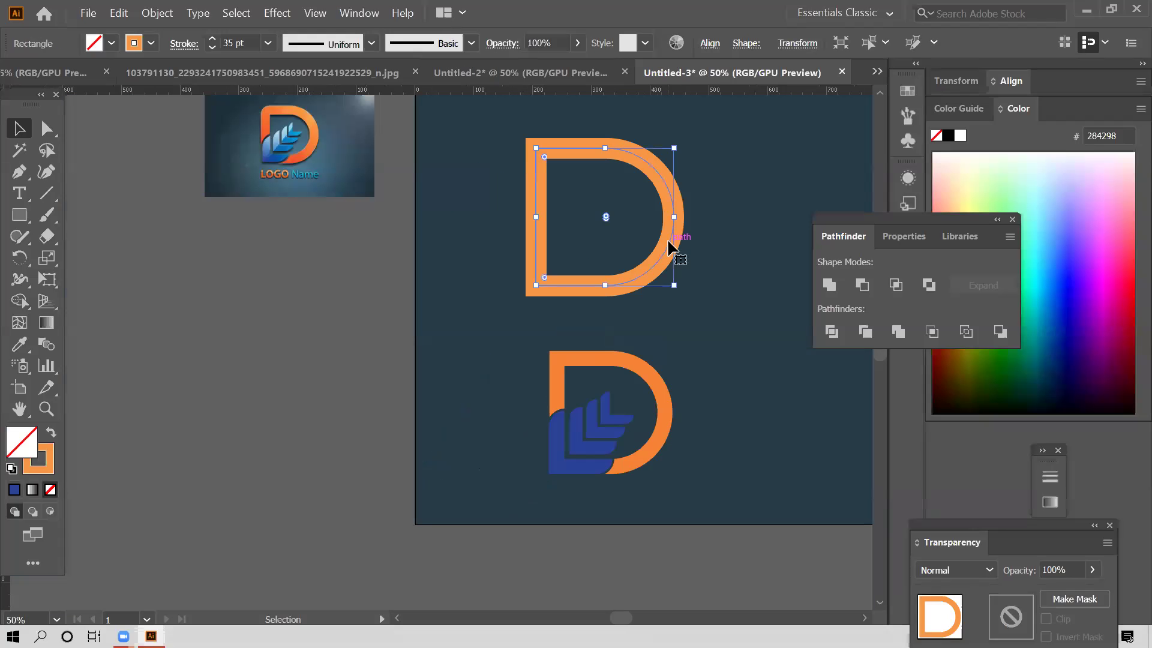
key("Delete")
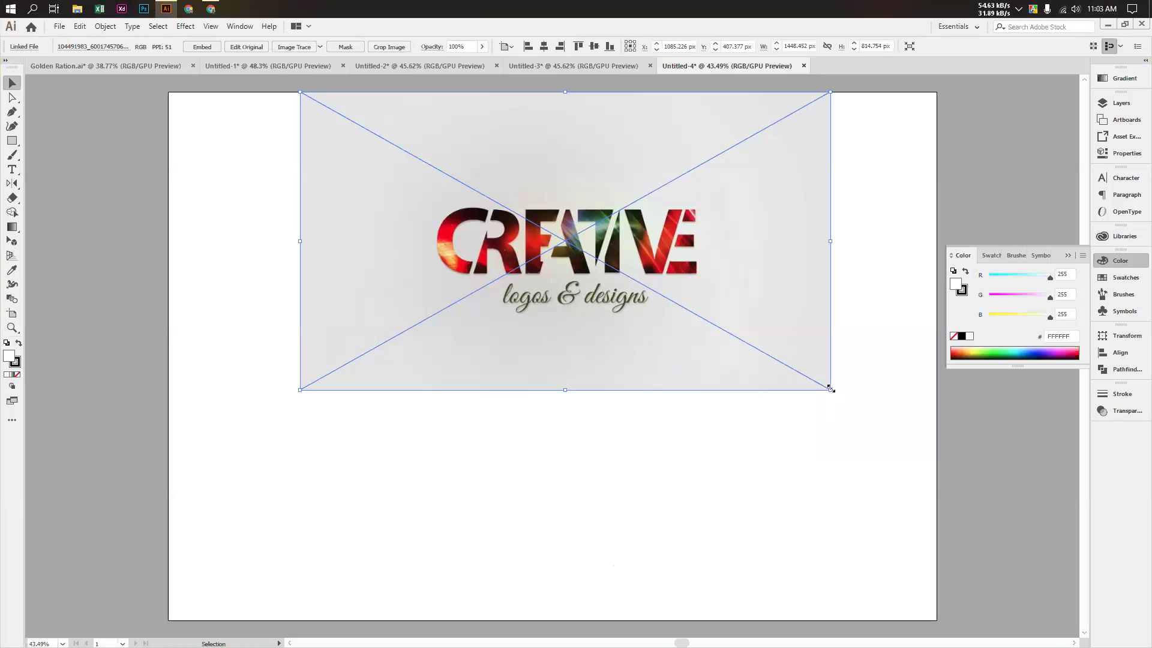
Scale the placed CREATIVE logo image down proportionally to about 1211 × 681 px.
left_click_drag(831, 389, 744, 442)
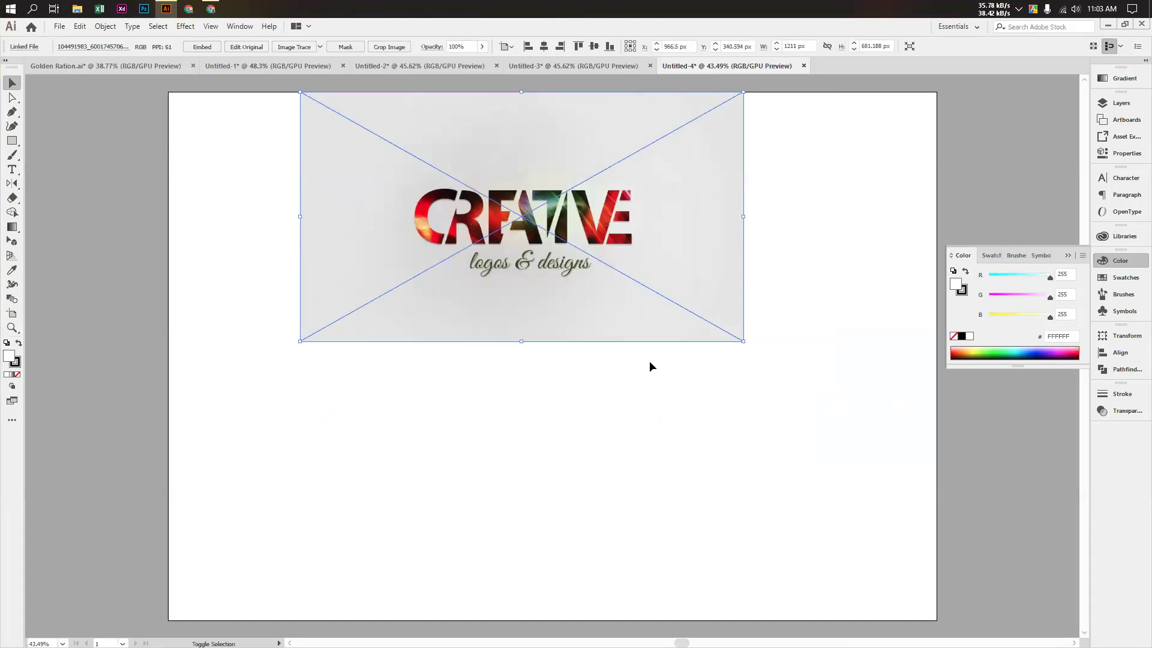
Move the CREATIVE reference image into the artboard's upper-right corner and scale it down proportionally.
left_click_drag(520, 219, 714, 220)
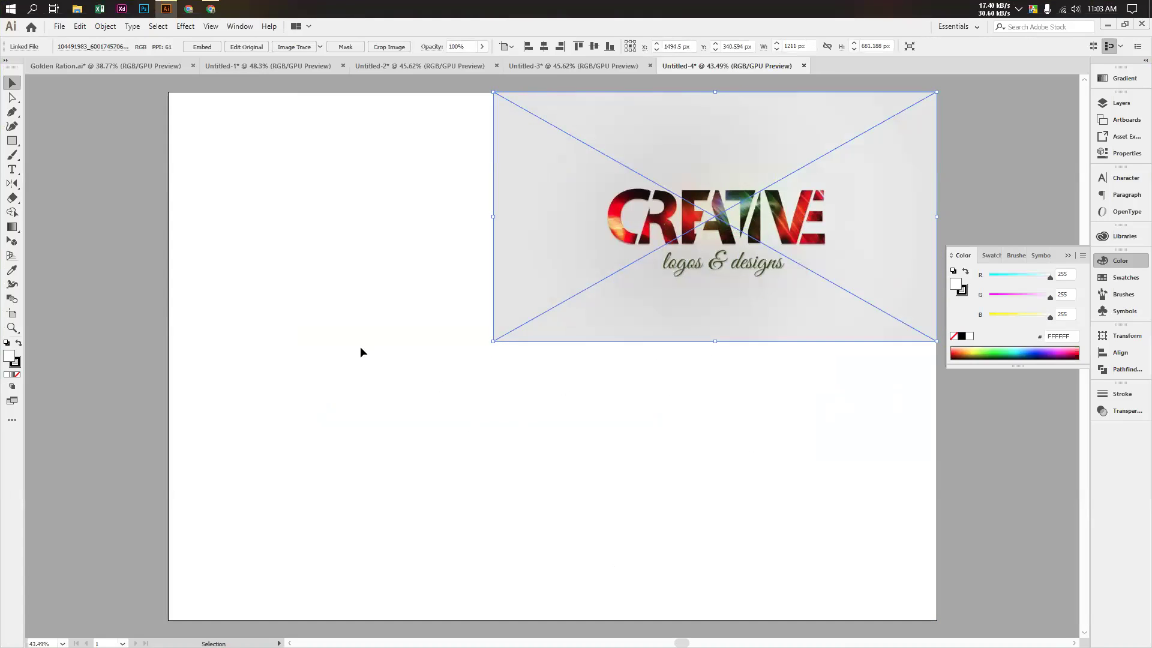
scroll(311, 317, "up", 2)
scroll(311, 317, "down", 1)
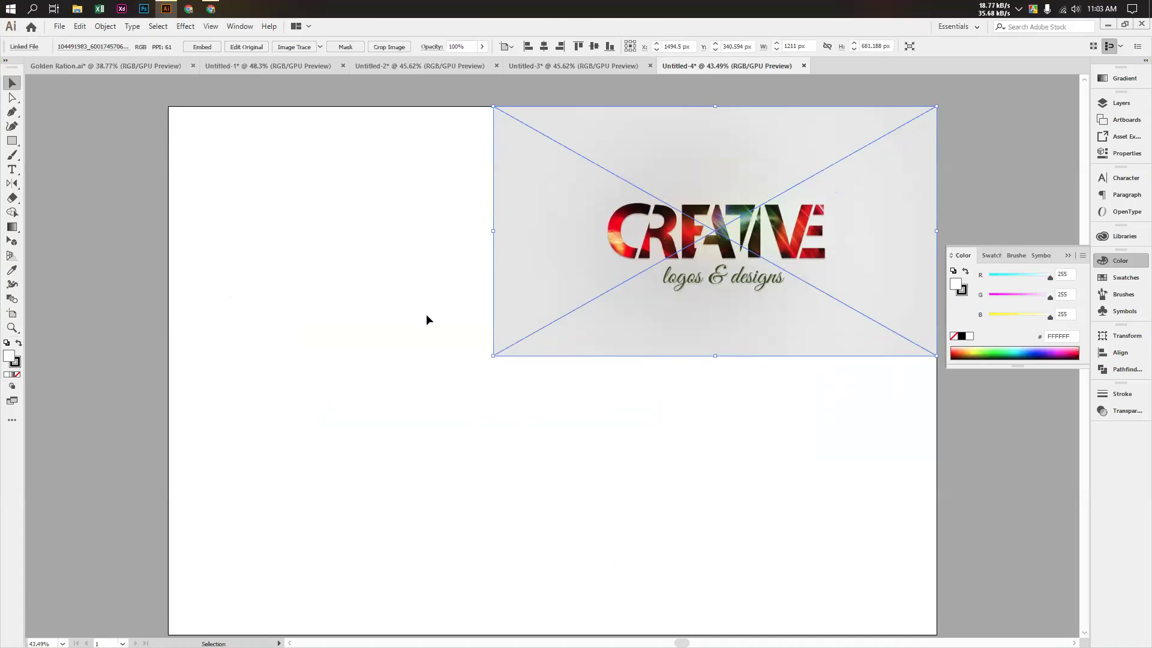
left_click_drag(490, 358, 553, 318)
left_click(405, 279)
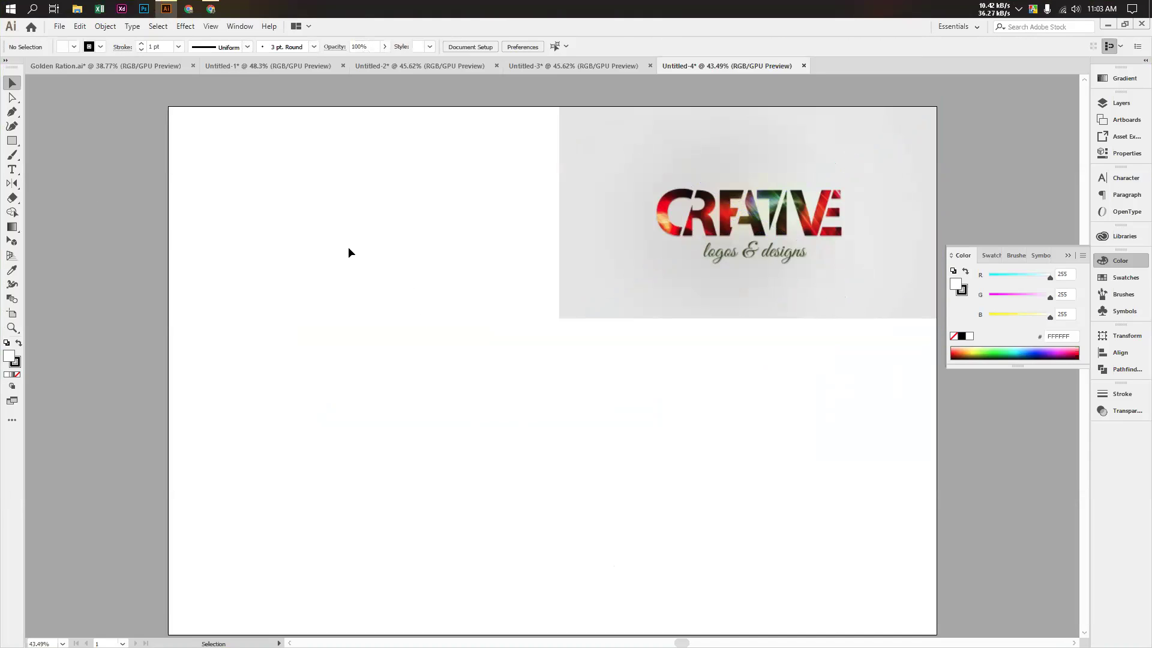
scroll(393, 303, "down", 1)
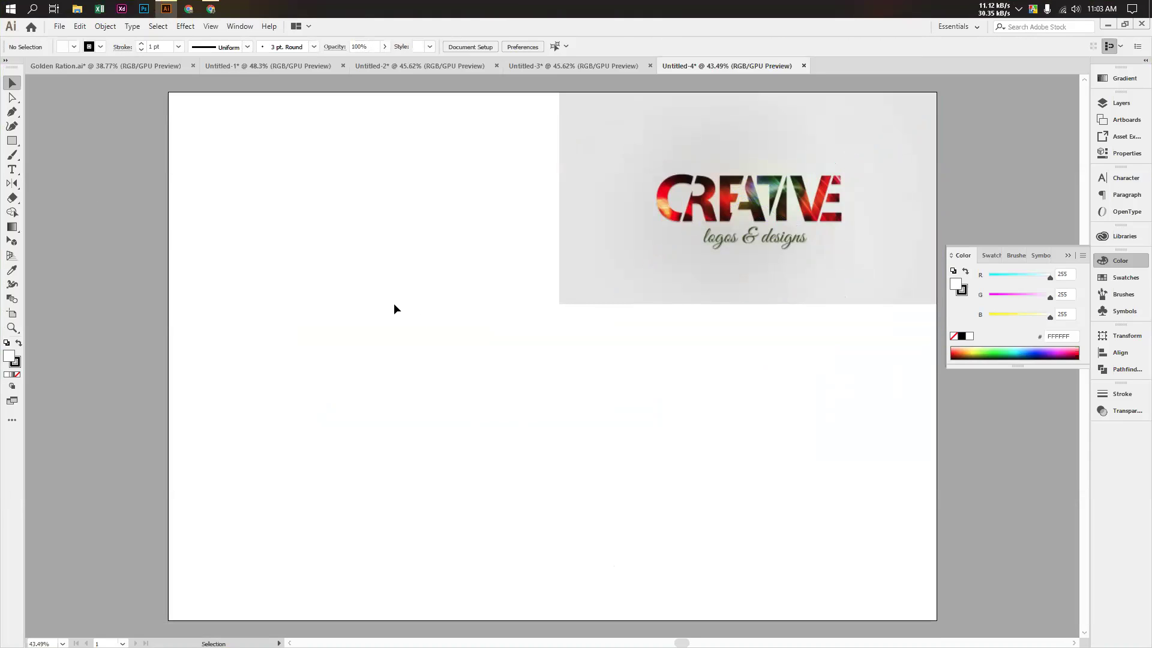
Draw an area text frame about 1069 × 480 px below the reference image at 120 pt and clear its placeholder text.
left_click_drag(12, 169, 77, 179)
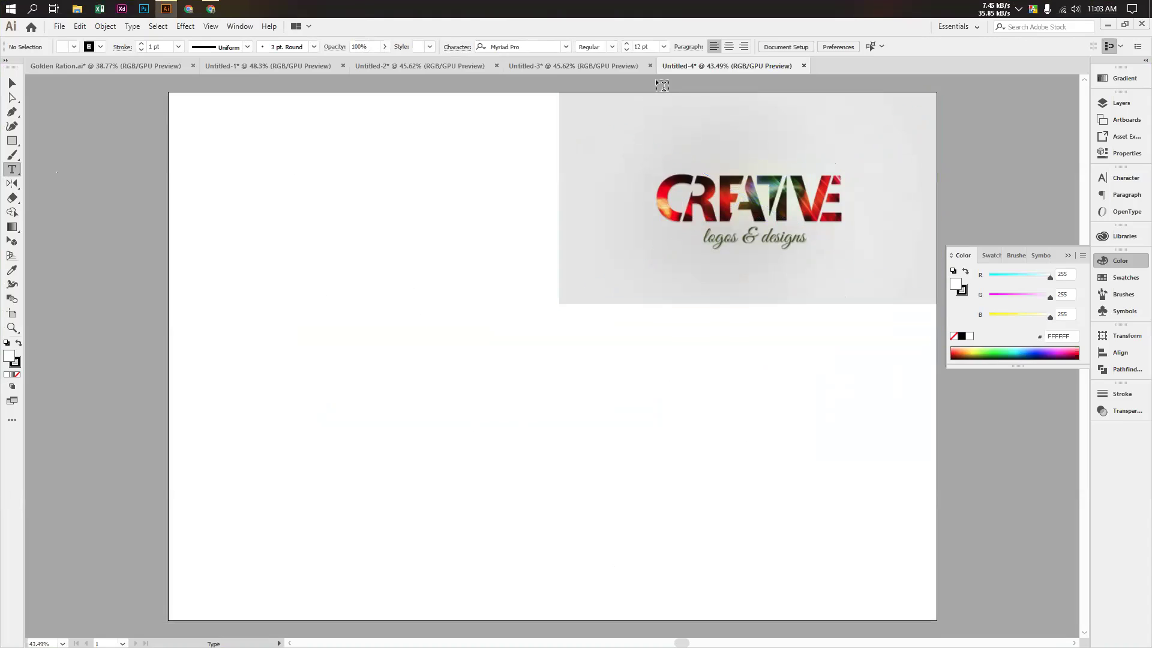
left_click(664, 47)
left_click(663, 47)
left_click(641, 45)
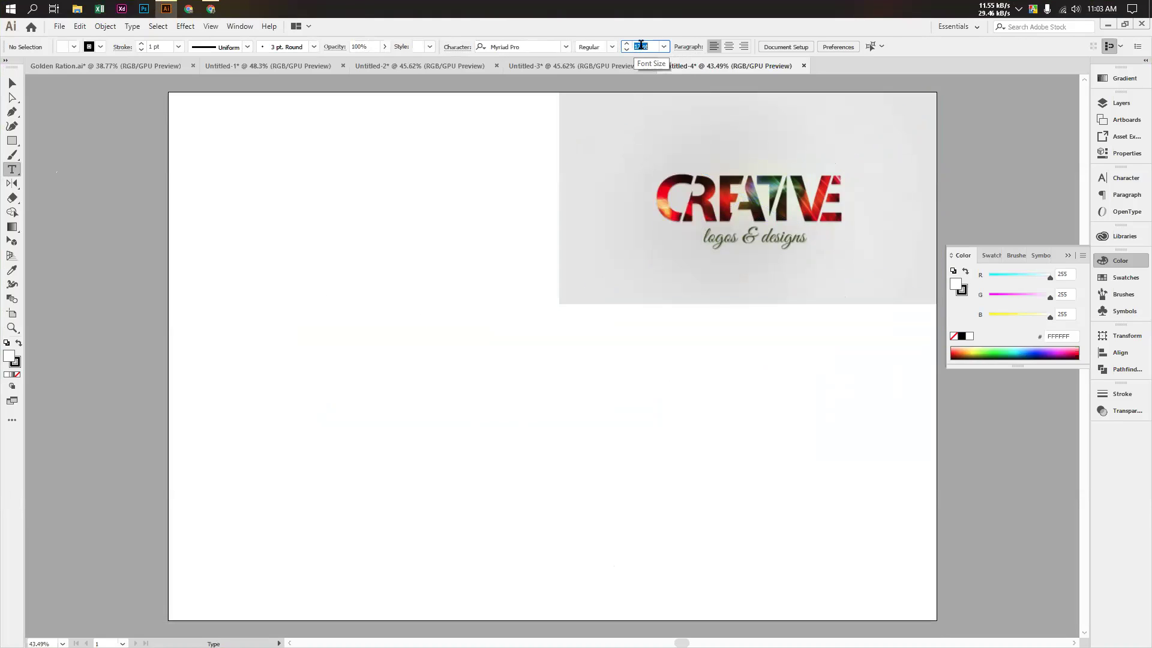
type("120")
key("Return")
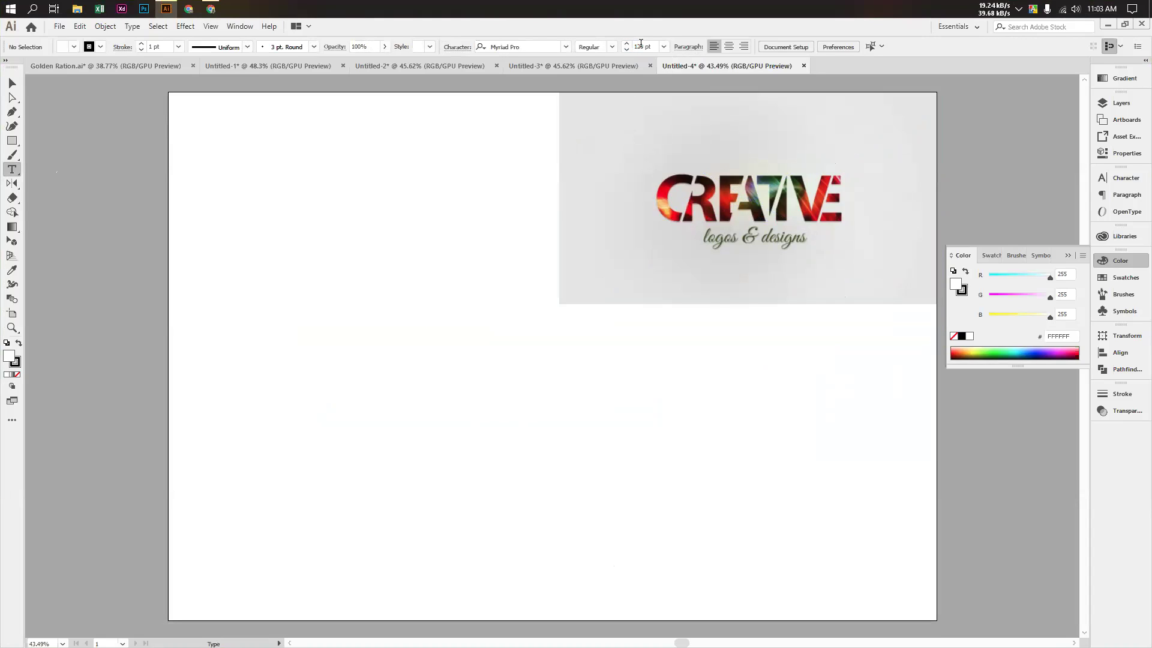
left_click_drag(319, 383, 711, 558)
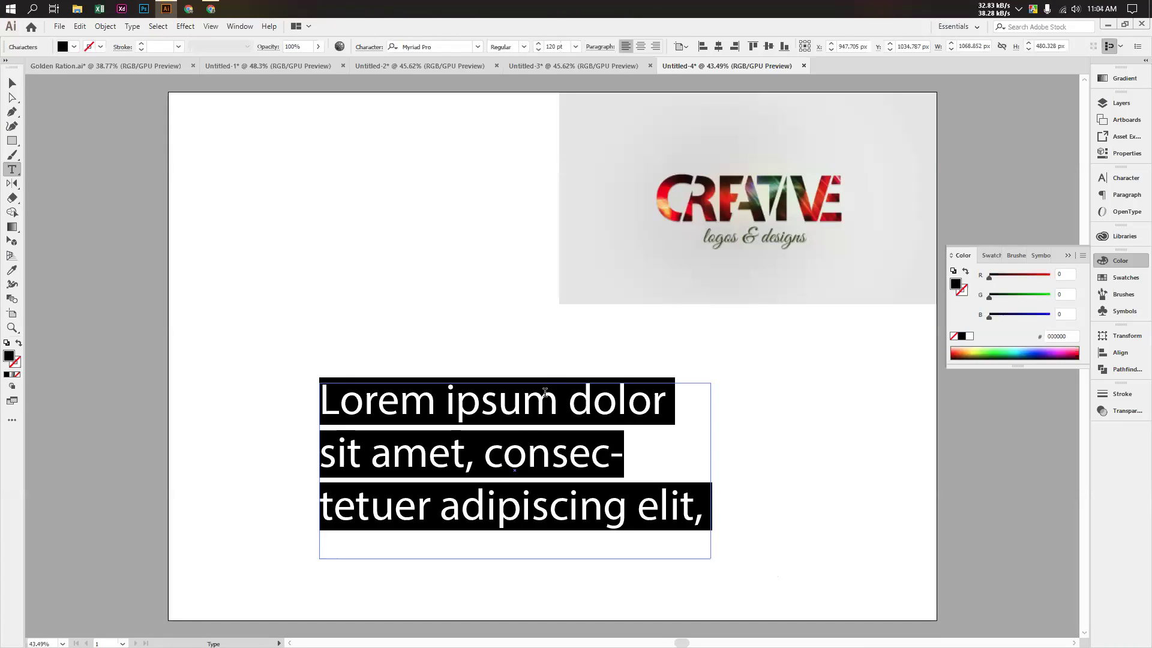
key("BackSpace")
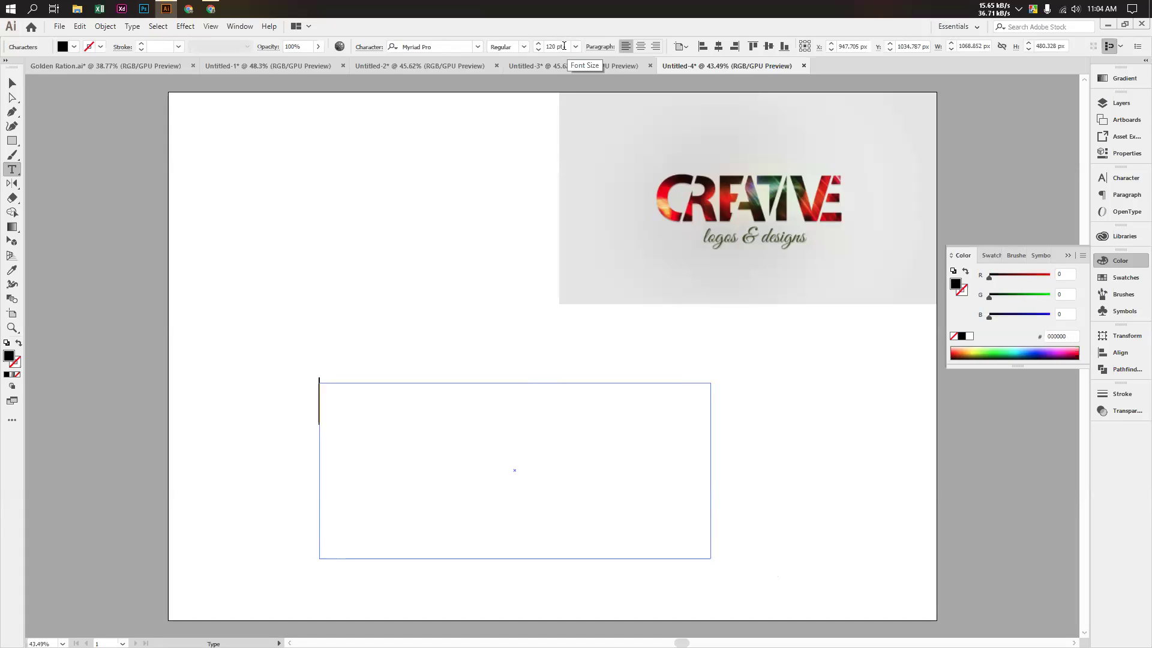
Set the empty text frame's type to the Impact font at 150 pt.
left_click(563, 46)
type("150")
key("Return")
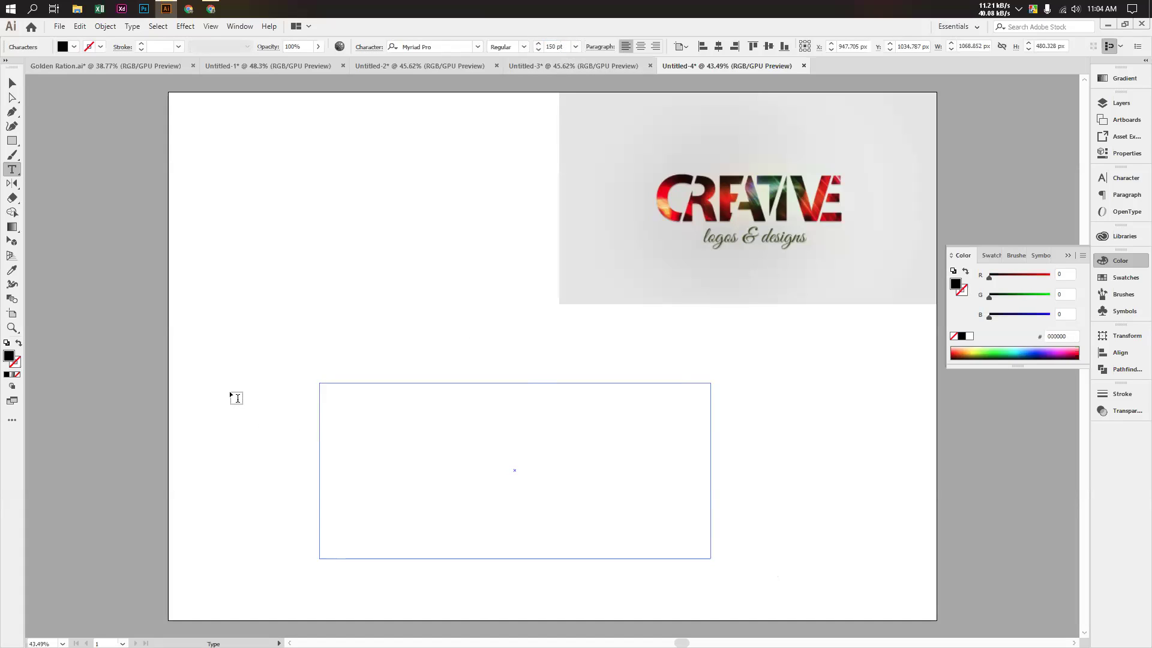
left_click(478, 48)
scroll(495, 344, "down", 10)
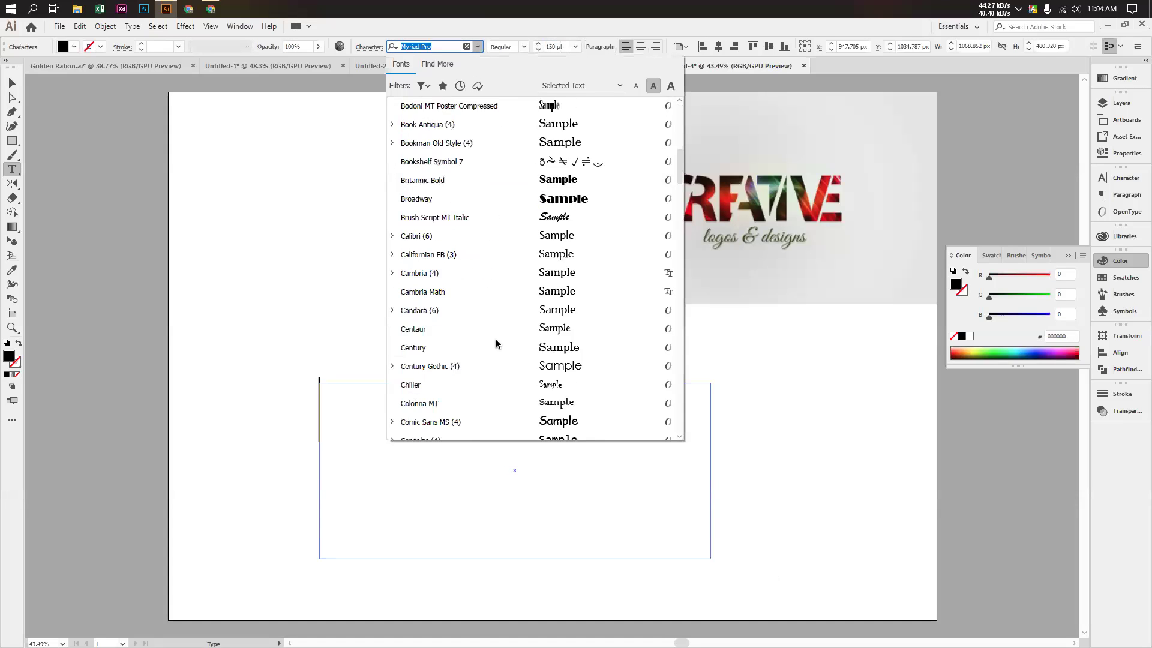
scroll(495, 340, "down", 10)
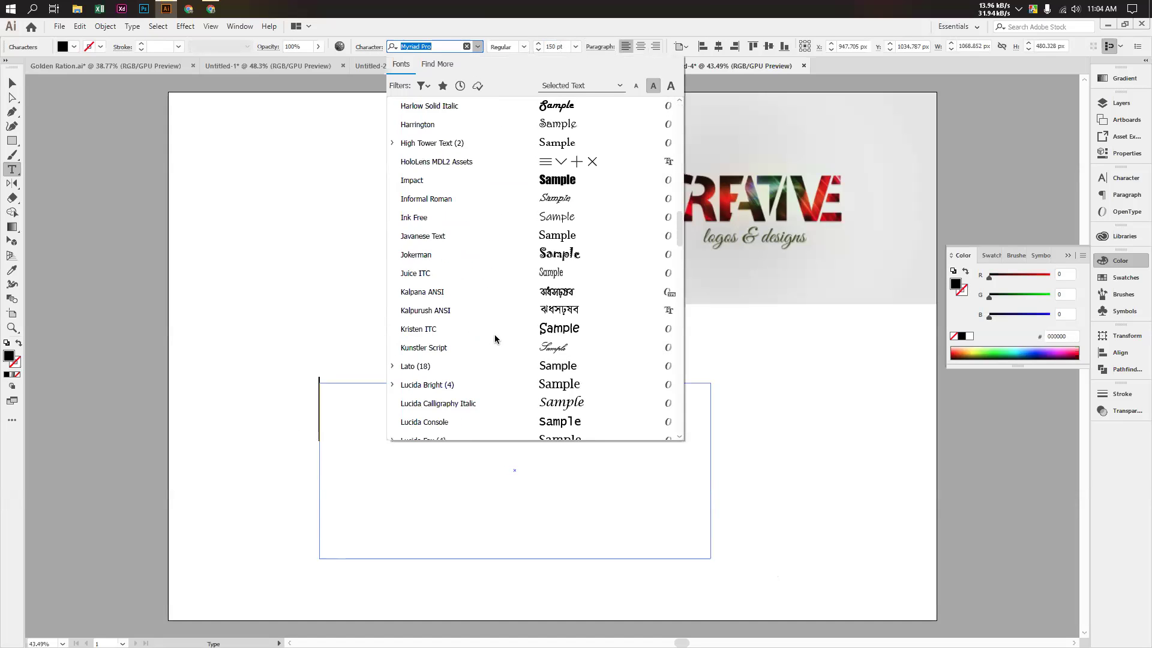
scroll(495, 339, "down", 5)
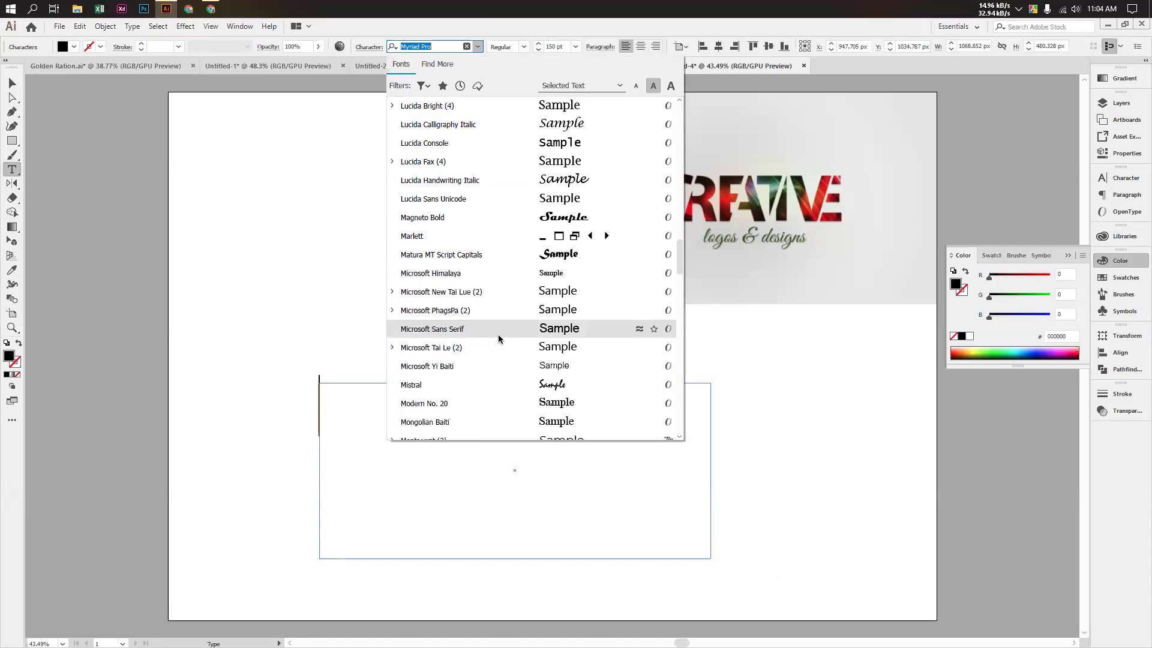
scroll(600, 246, "down", 7)
scroll(597, 249, "down", 6)
scroll(587, 356, "down", 2)
scroll(587, 358, "down", 15)
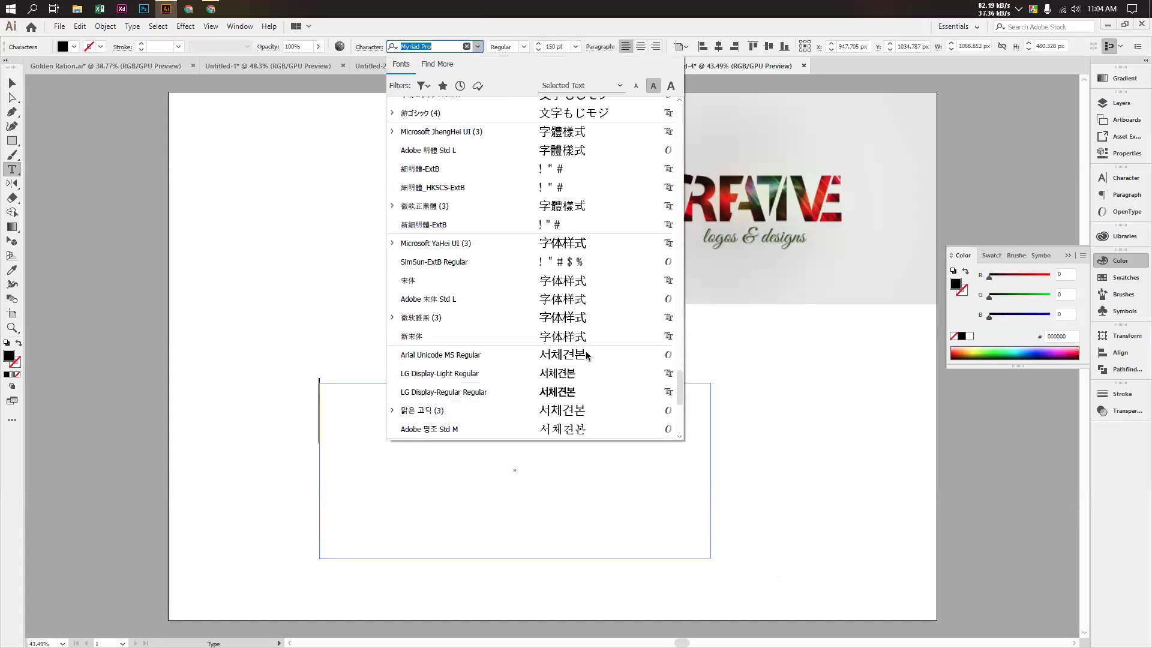
scroll(586, 357, "down", 5)
scroll(585, 363, "up", 8)
scroll(584, 365, "up", 7)
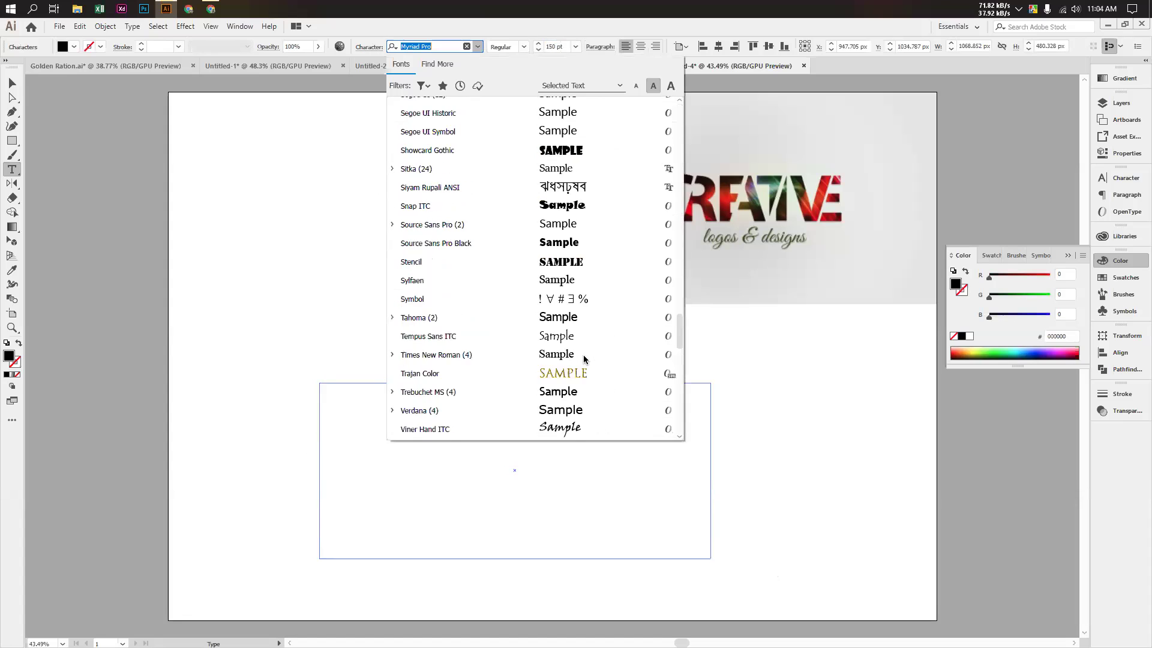
scroll(555, 278, "up", 1)
scroll(555, 276, "up", 10)
scroll(555, 276, "up", 10)
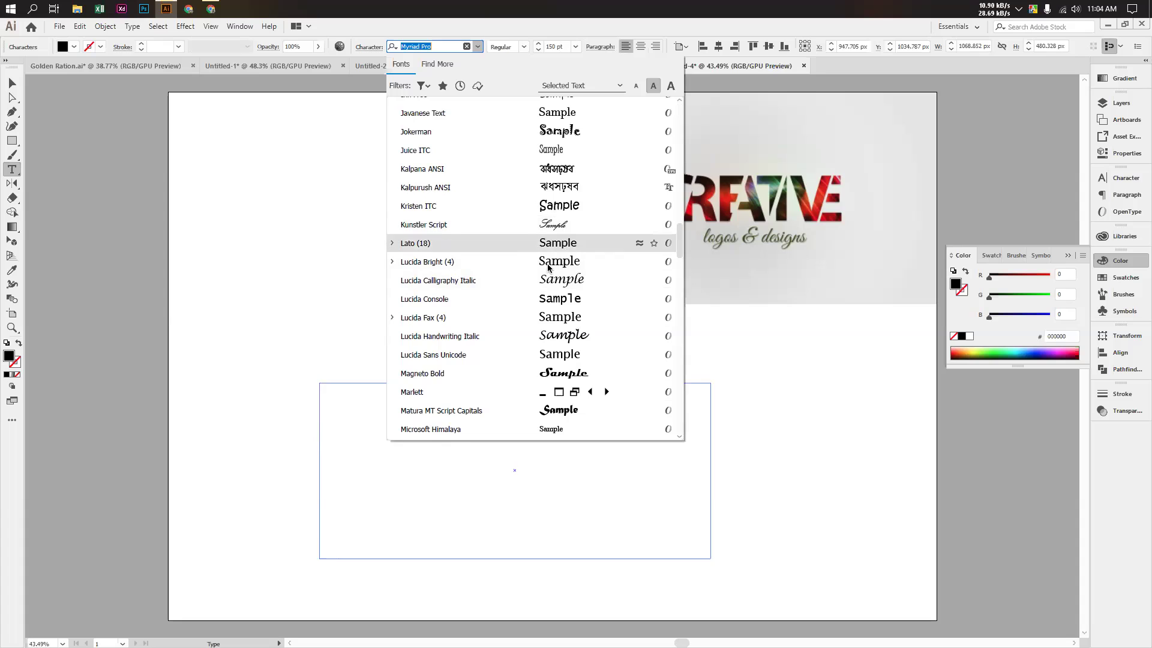
scroll(576, 282, "up", 3)
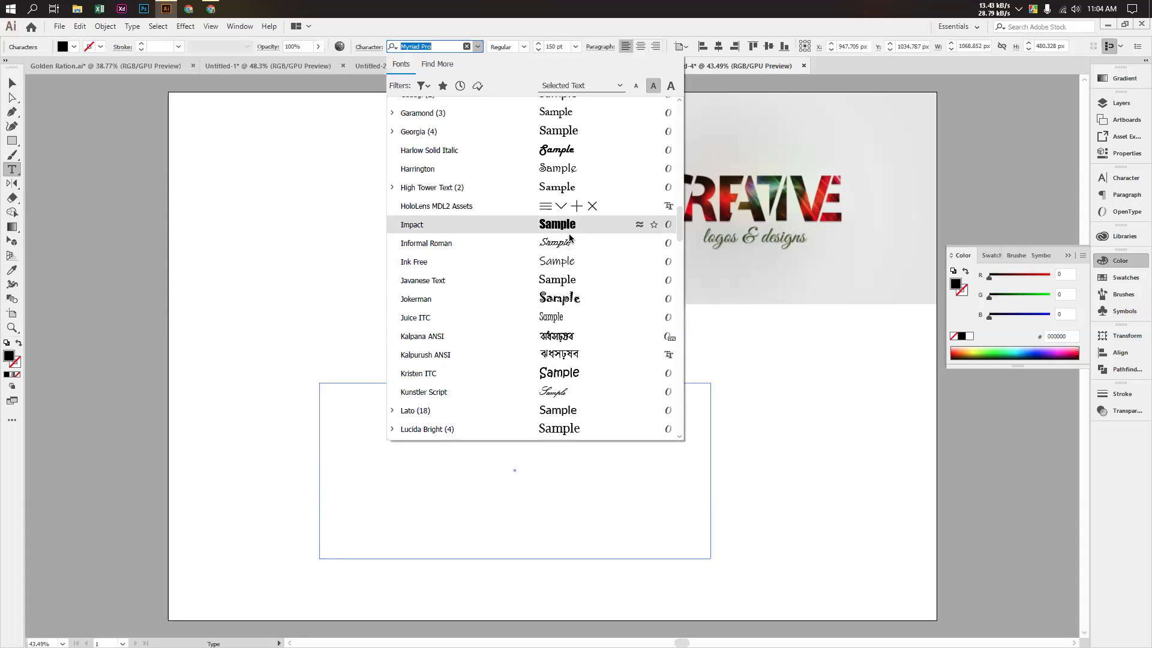
left_click(570, 233)
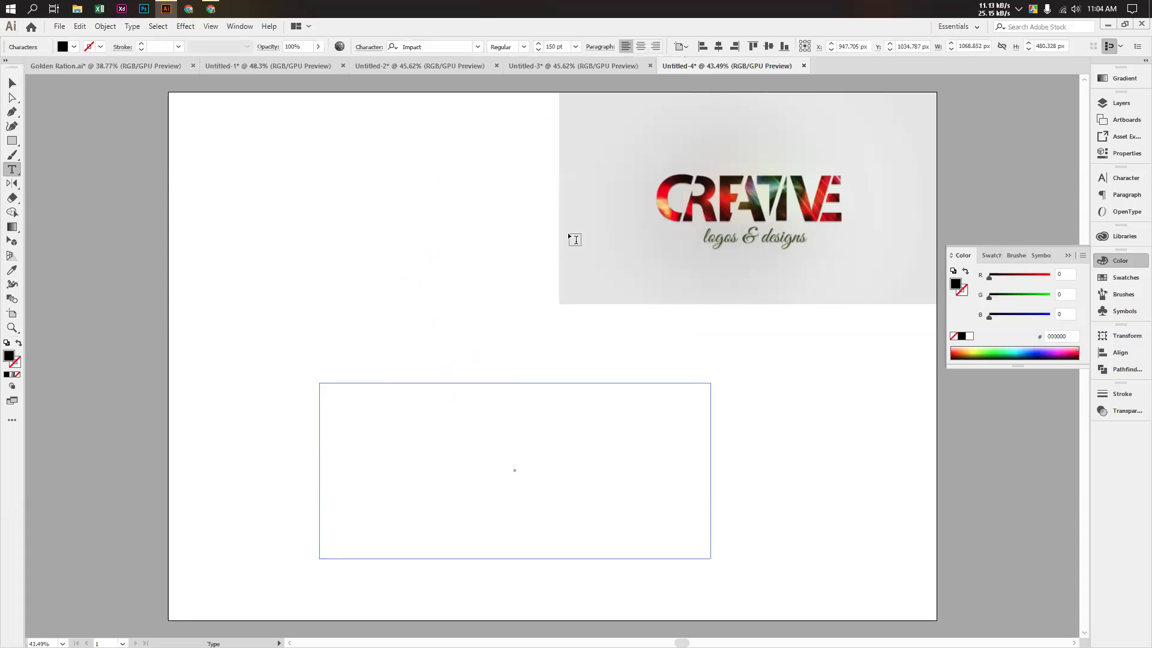
Enter CREATIVE in the text frame and centre-align the paragraph.
type("C")
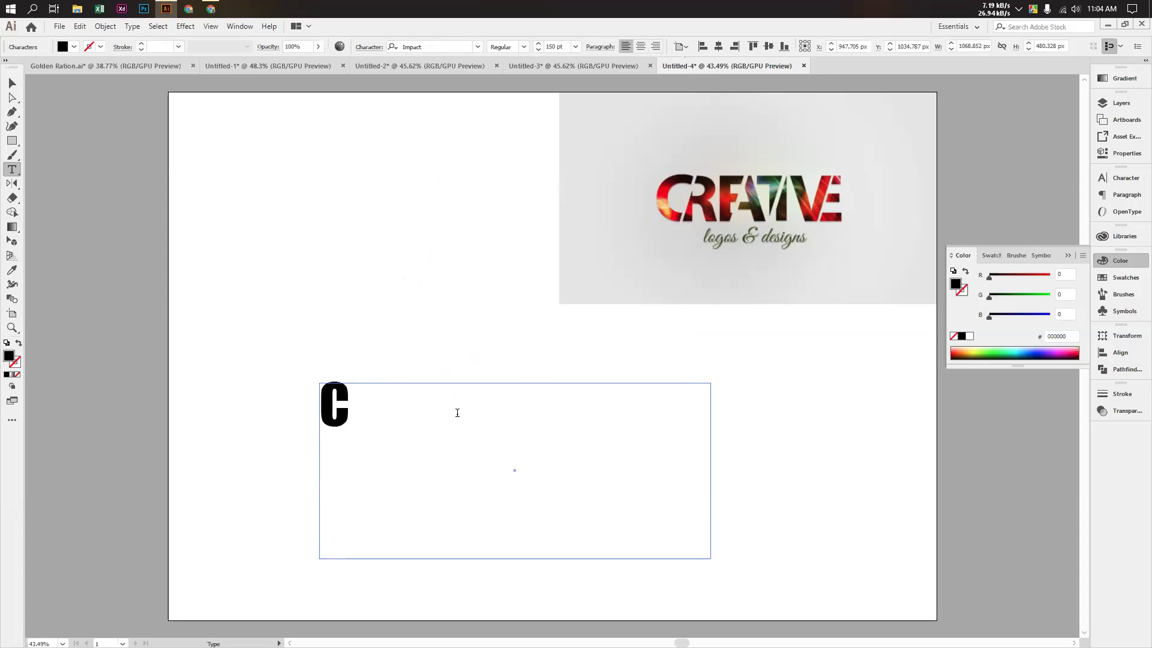
type("REATIVE")
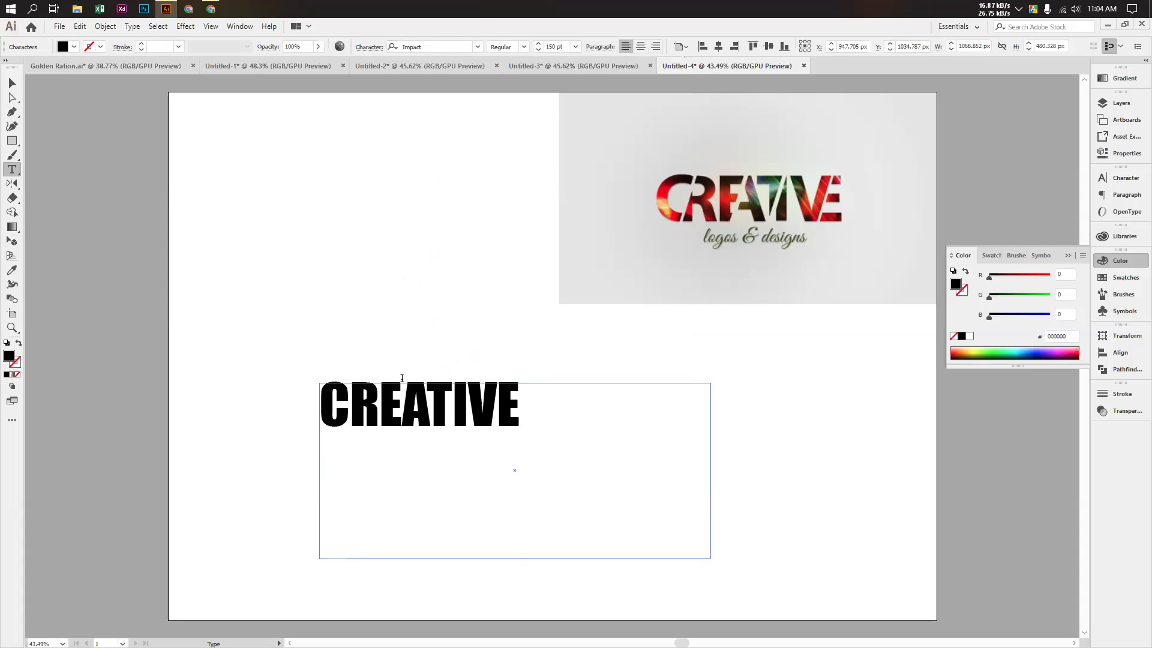
left_click(12, 85)
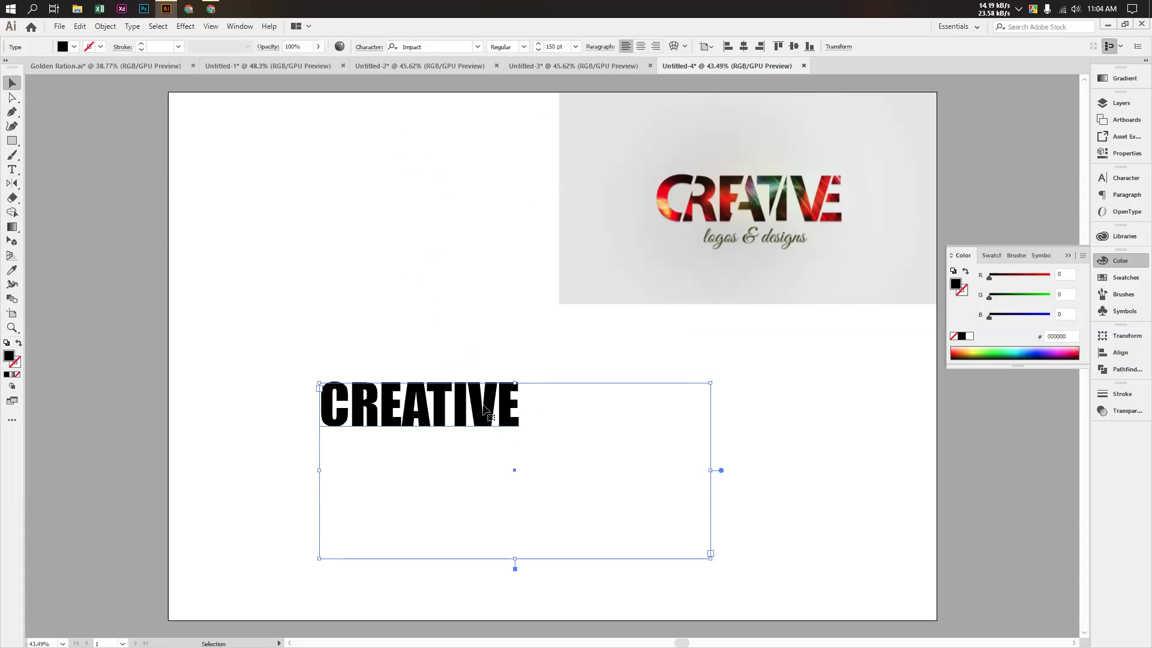
left_click(641, 47)
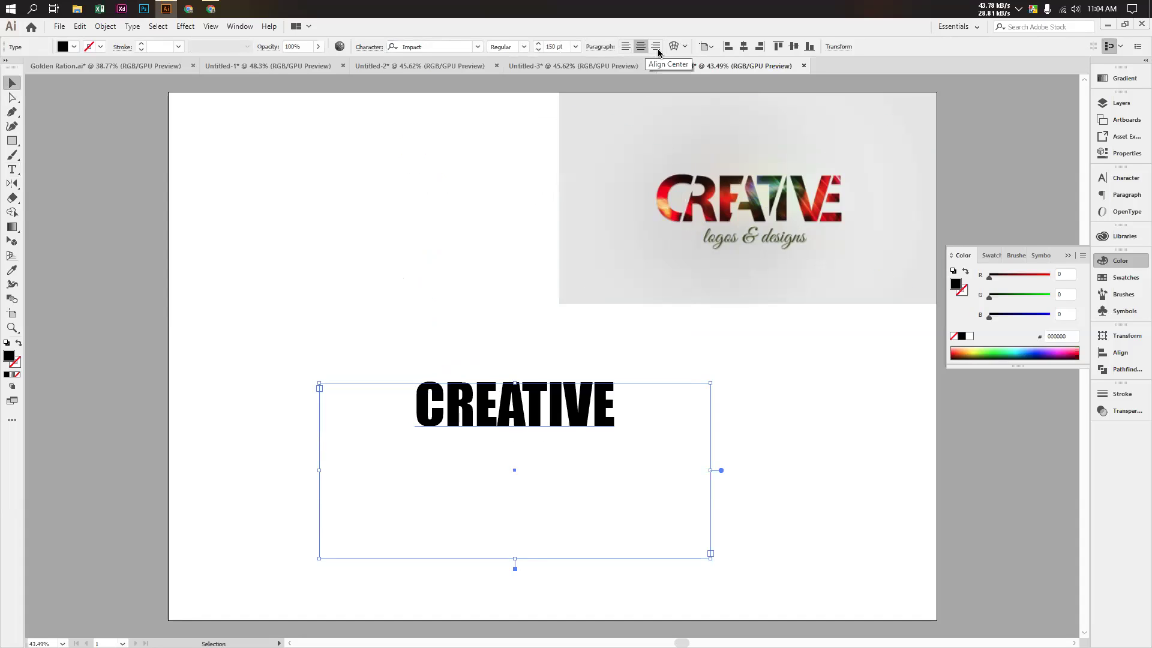
Reposition the CREATIVE text frame below the reference image and shrink its empty area.
left_click(794, 46)
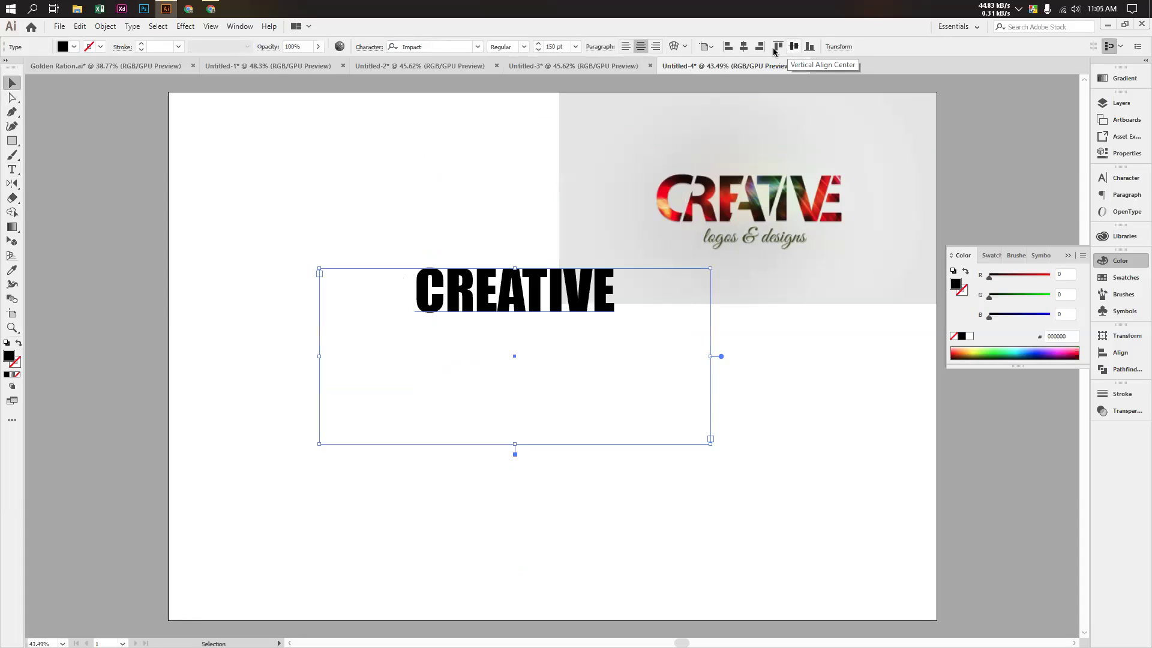
left_click_drag(517, 303, 517, 410)
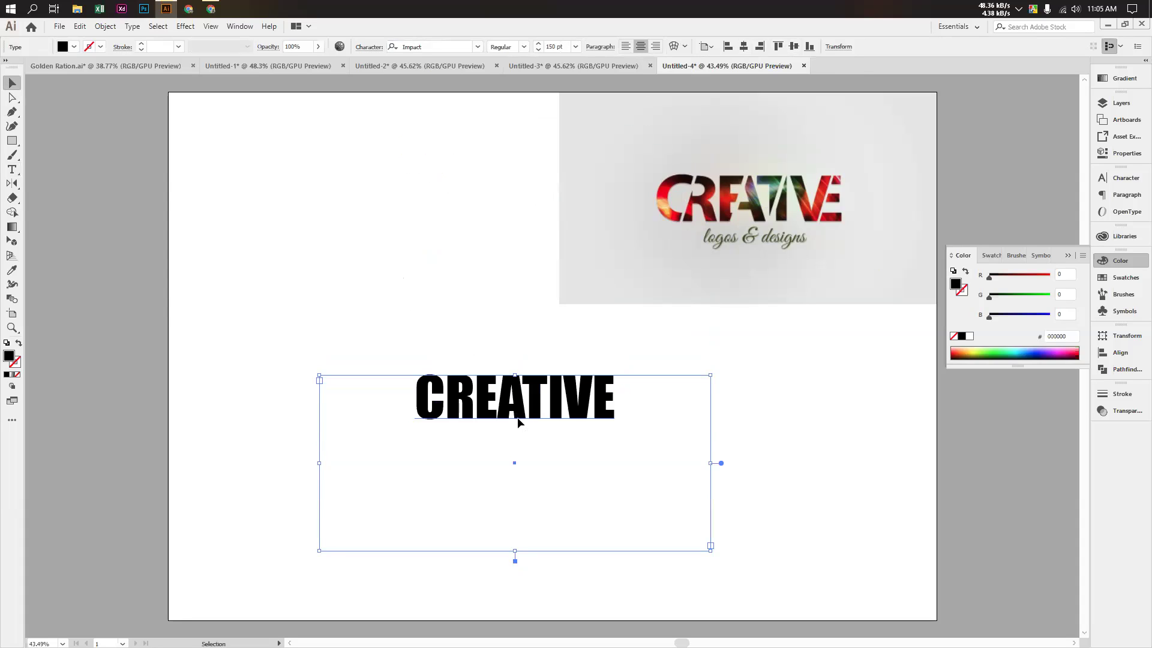
left_click(709, 424)
left_click_drag(684, 427, 698, 427)
left_click(702, 481)
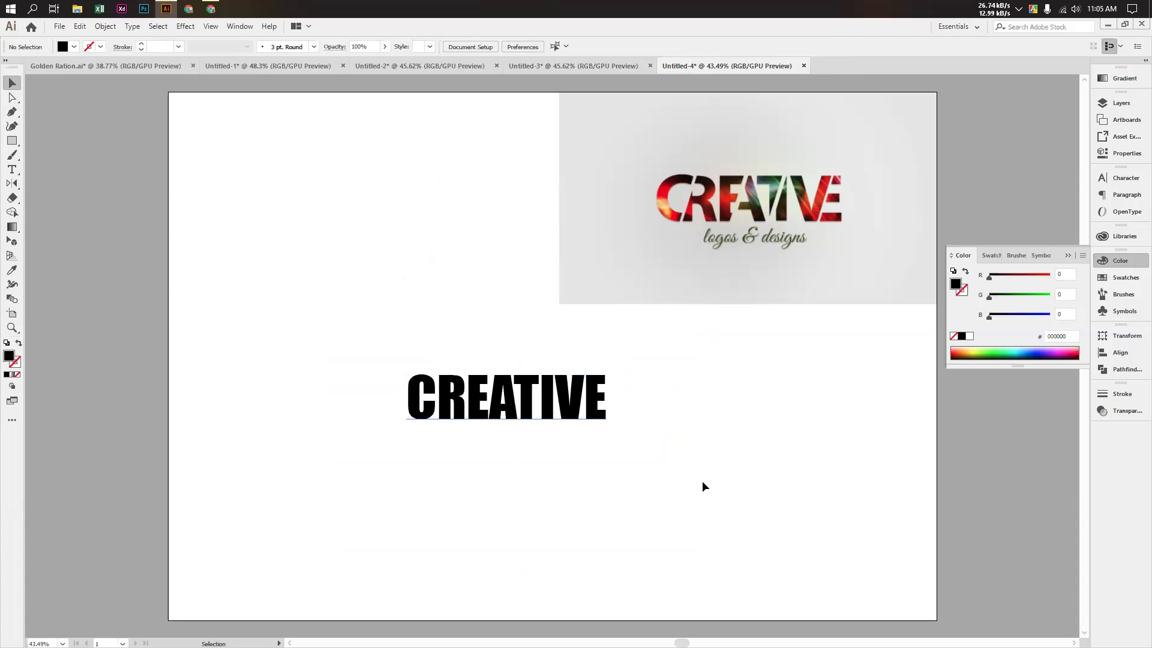
Enlarge the CREATIVE text to a font size of 200 pt.
left_click(662, 465)
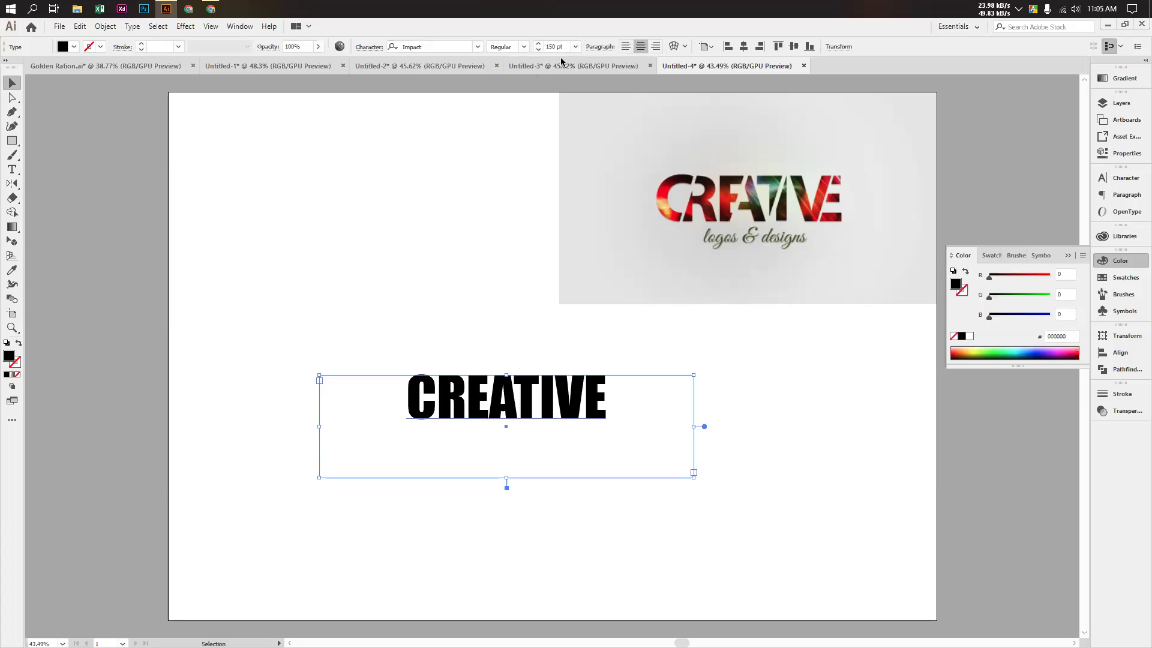
left_click(555, 47)
type("200")
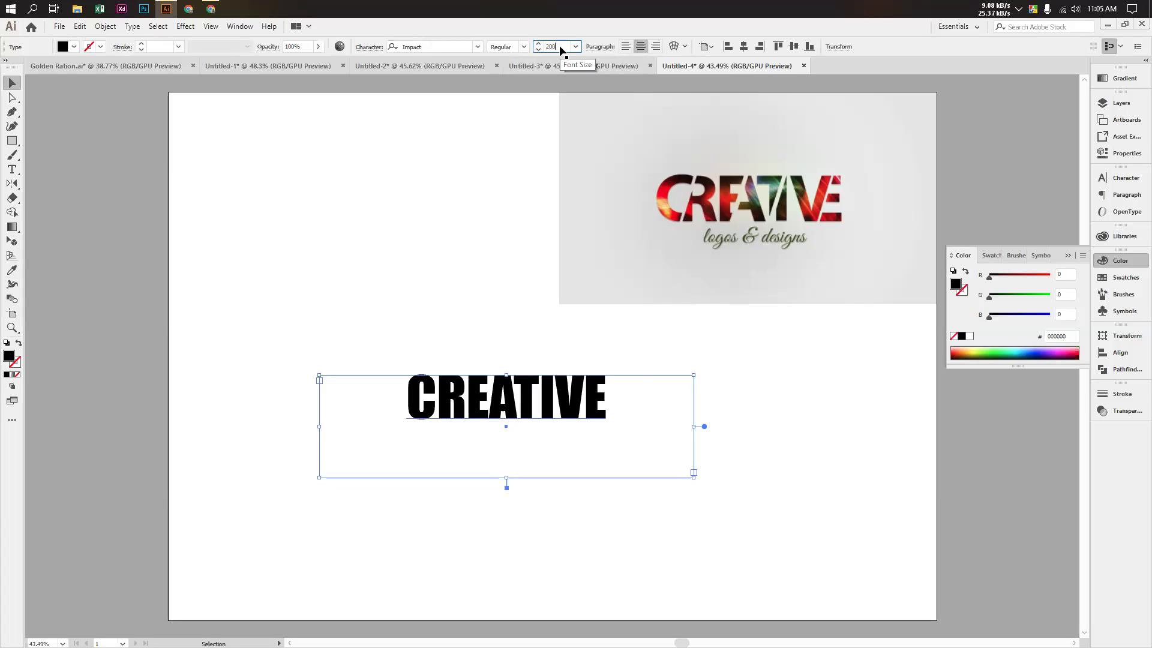
key("Return")
left_click(687, 491)
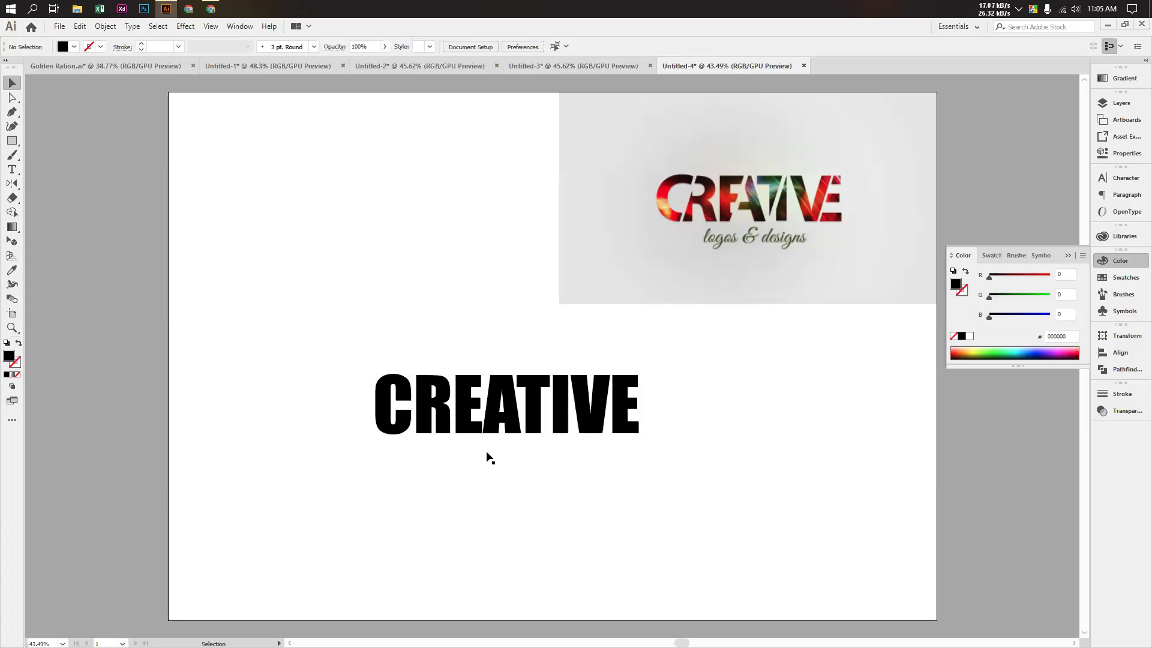
left_click(509, 434)
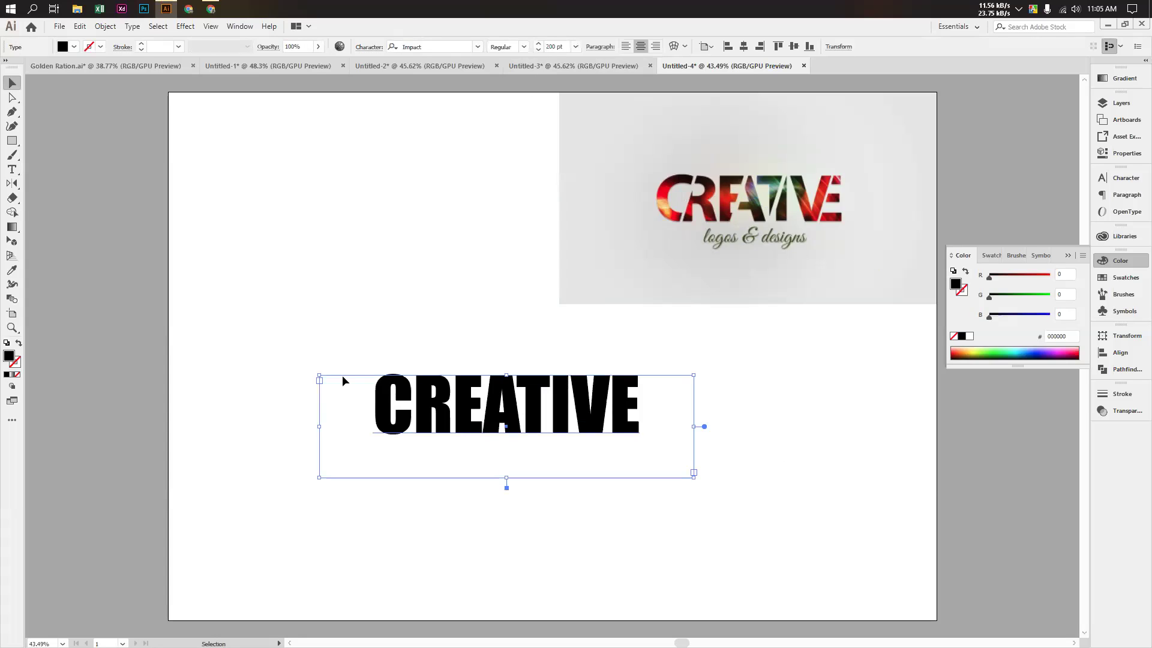
left_click(287, 366)
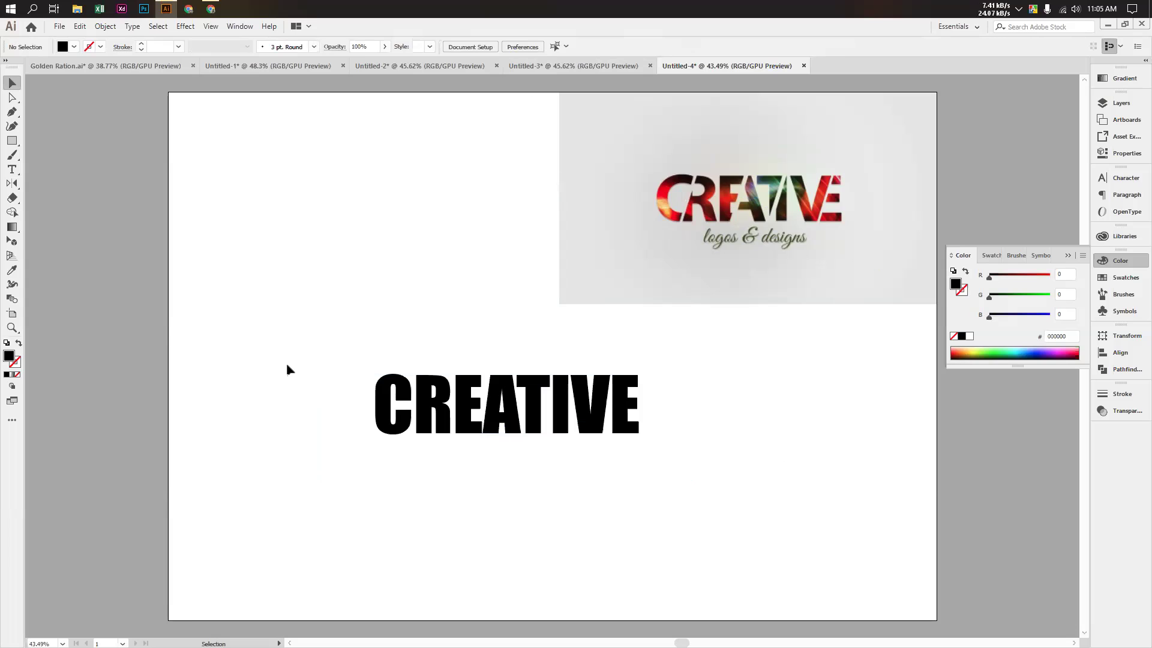
Convert the CREATIVE text to outlines and deselect it.
left_click(579, 428)
right_click(543, 415)
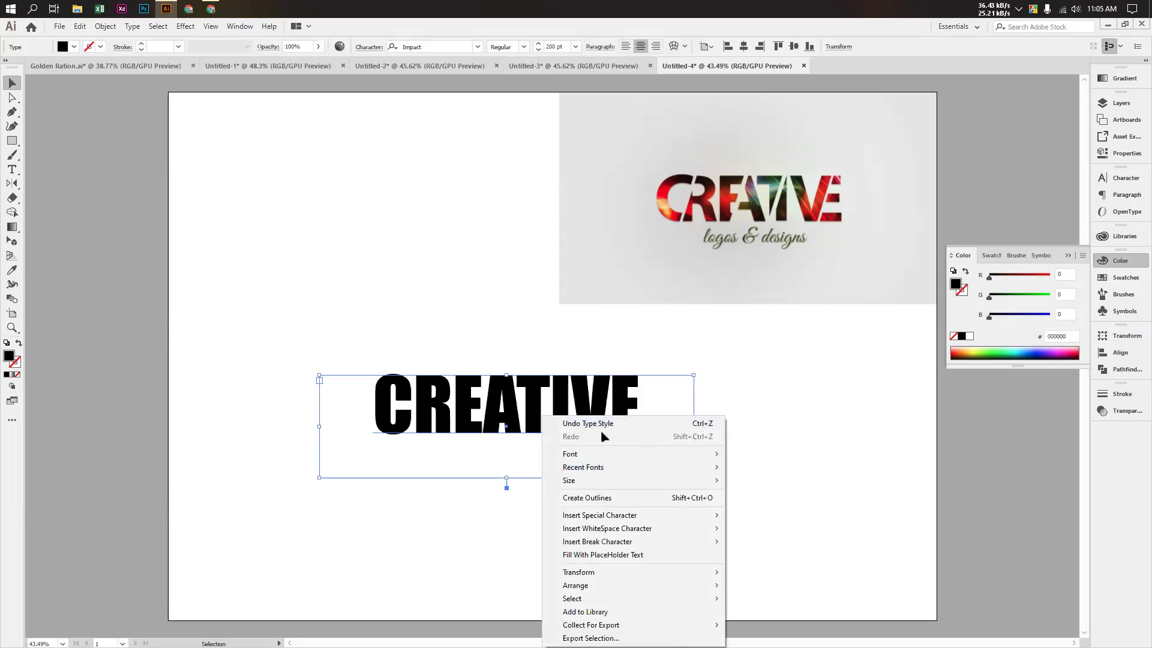
left_click(588, 498)
key("ctrl+shift+a")
key("z")
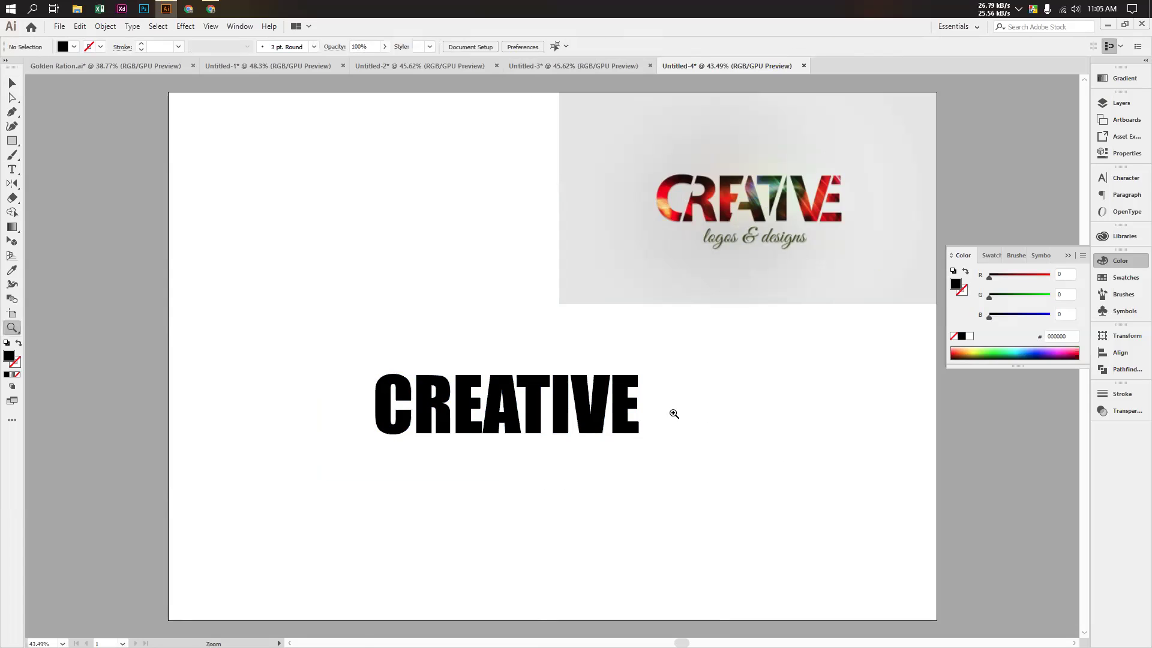
left_click(671, 413)
left_click_drag(667, 413, 621, 415)
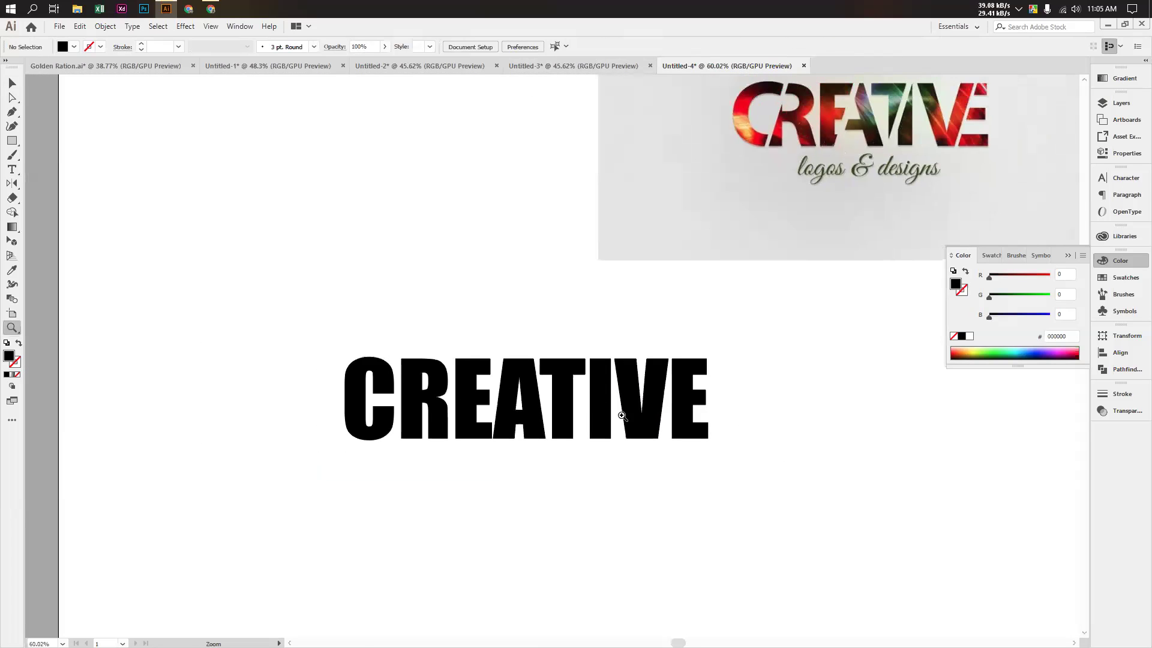
scroll(621, 415, "up", 2)
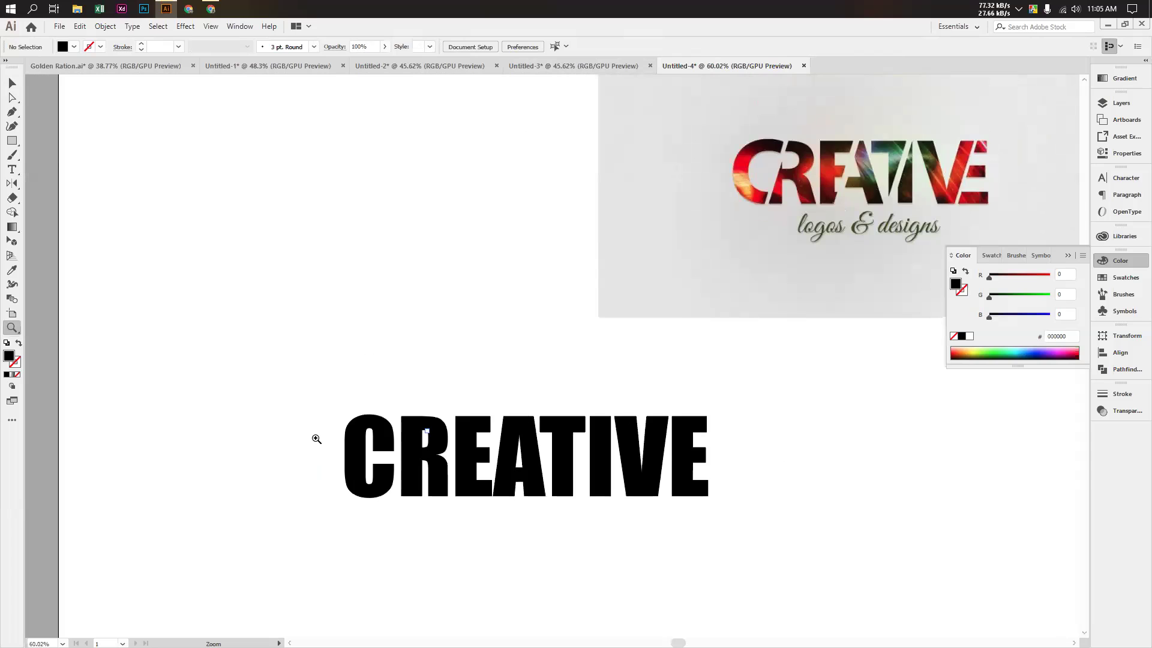
key("v")
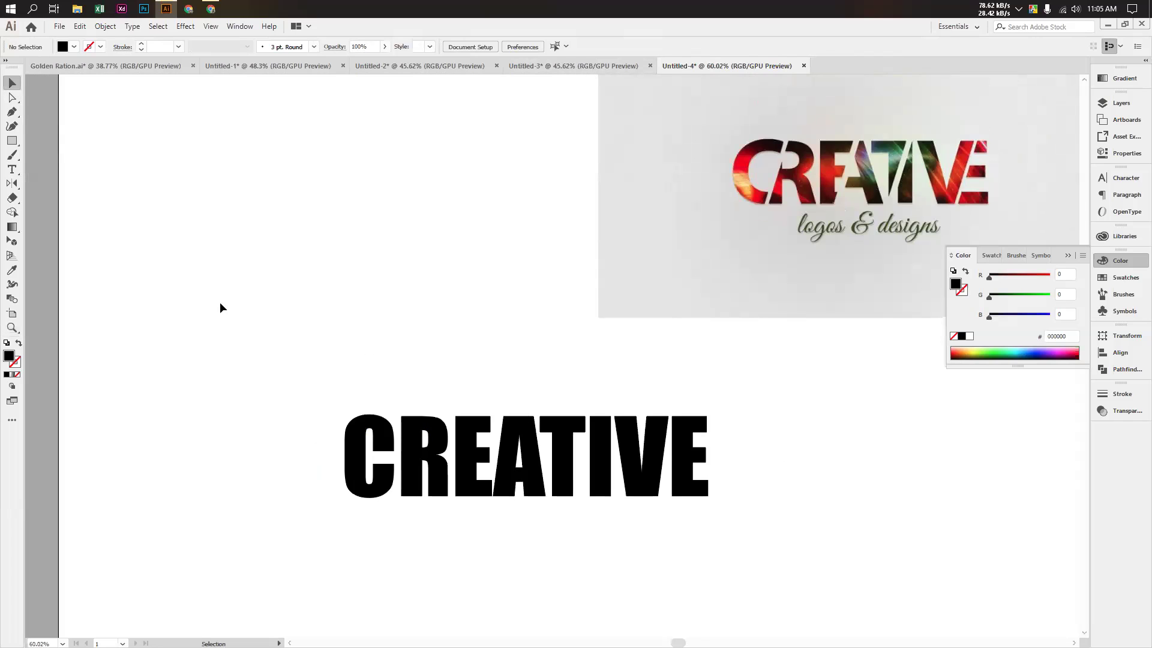
Ungroup the outlined CREATIVE lettering into individual letters.
left_click(378, 455)
right_click(378, 455)
left_click(432, 549)
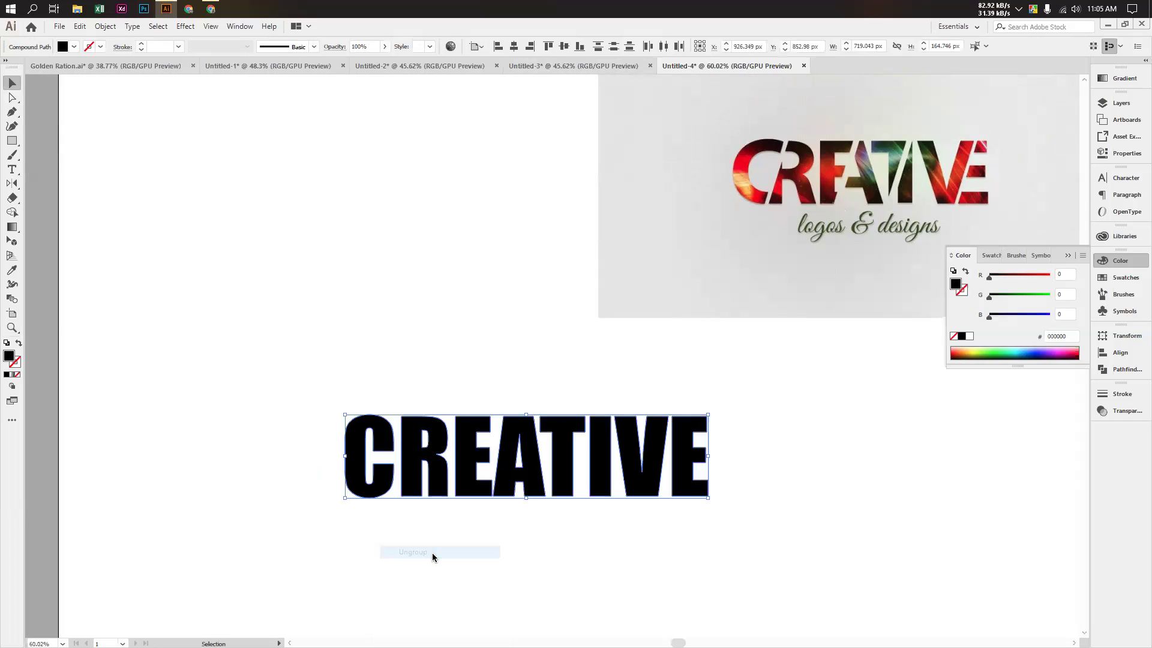
left_click(432, 553)
Move the letter C away from the rest of the word, then undo the move.
left_click(369, 446)
left_click_drag(369, 447, 267, 442)
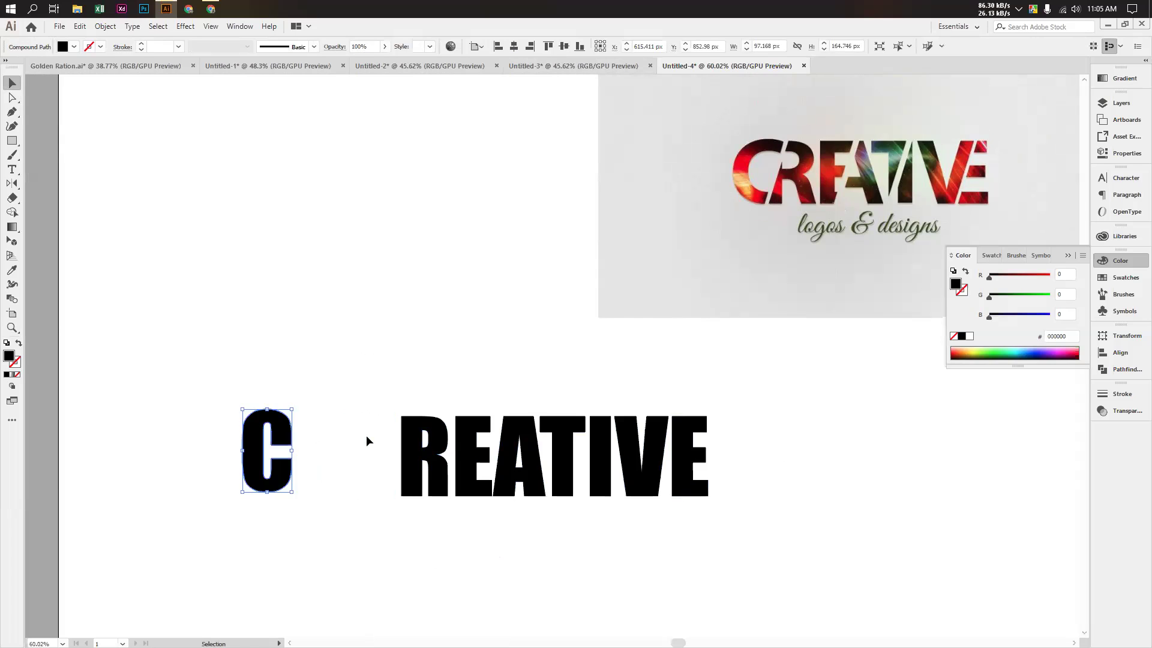
key("ctrl+z")
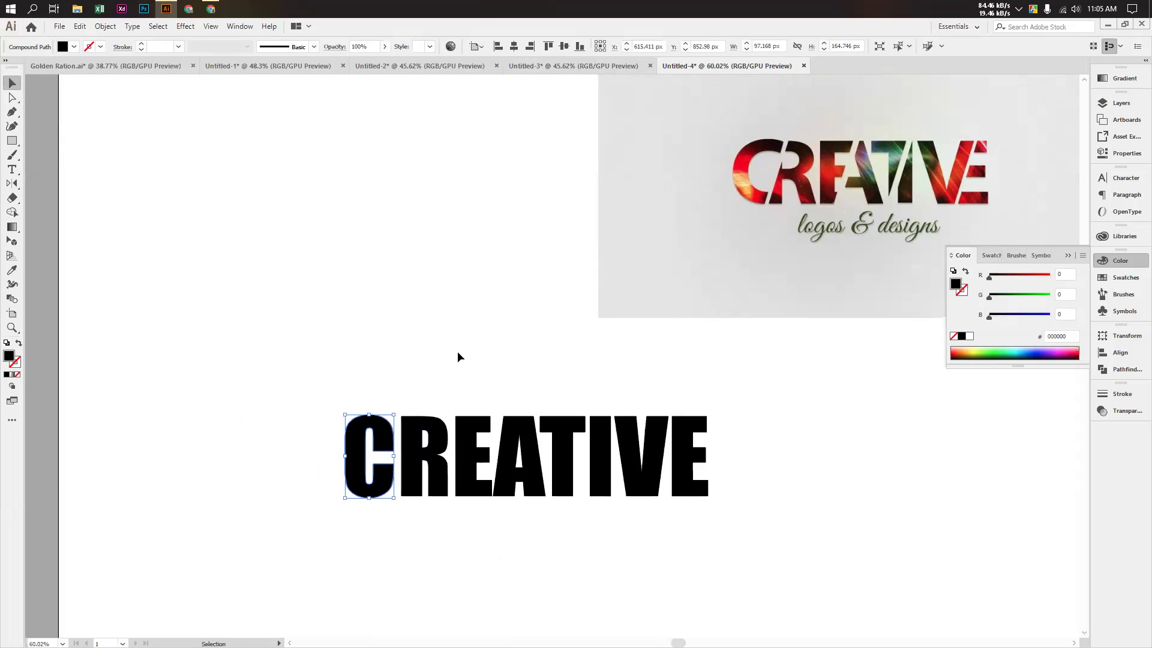
Move the letter R of the ungrouped CREATIVE lettering closer to the C and deselect it.
left_click(459, 354)
left_click(425, 471)
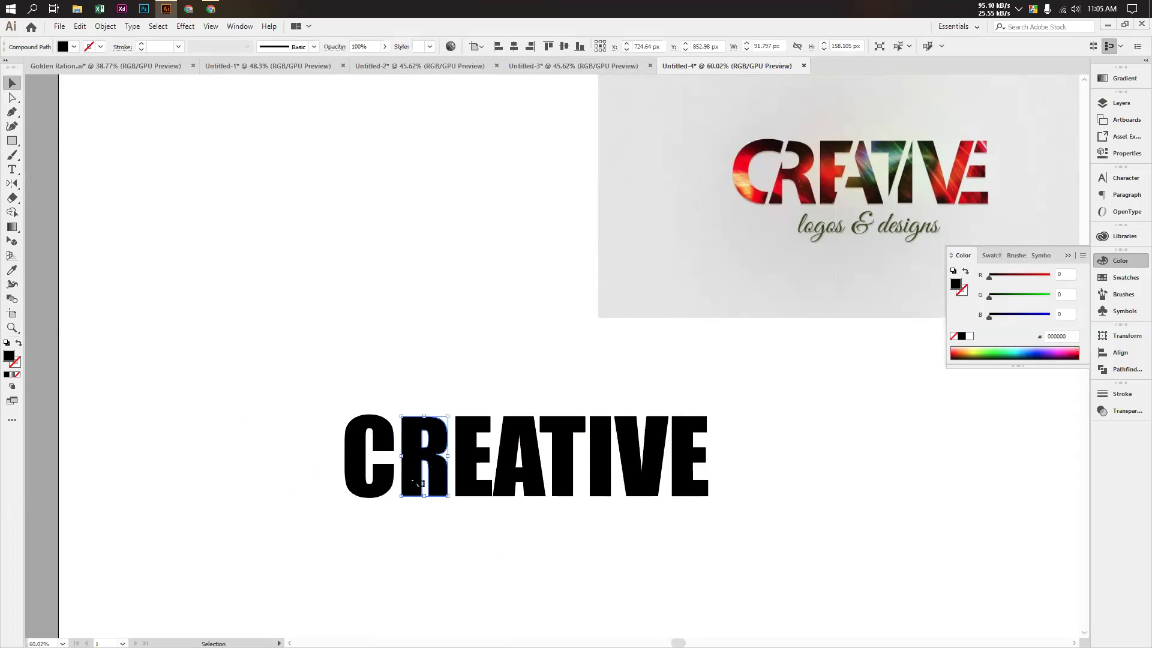
left_click_drag(411, 468, 404, 476)
left_click_drag(410, 471, 386, 472)
left_click(411, 546)
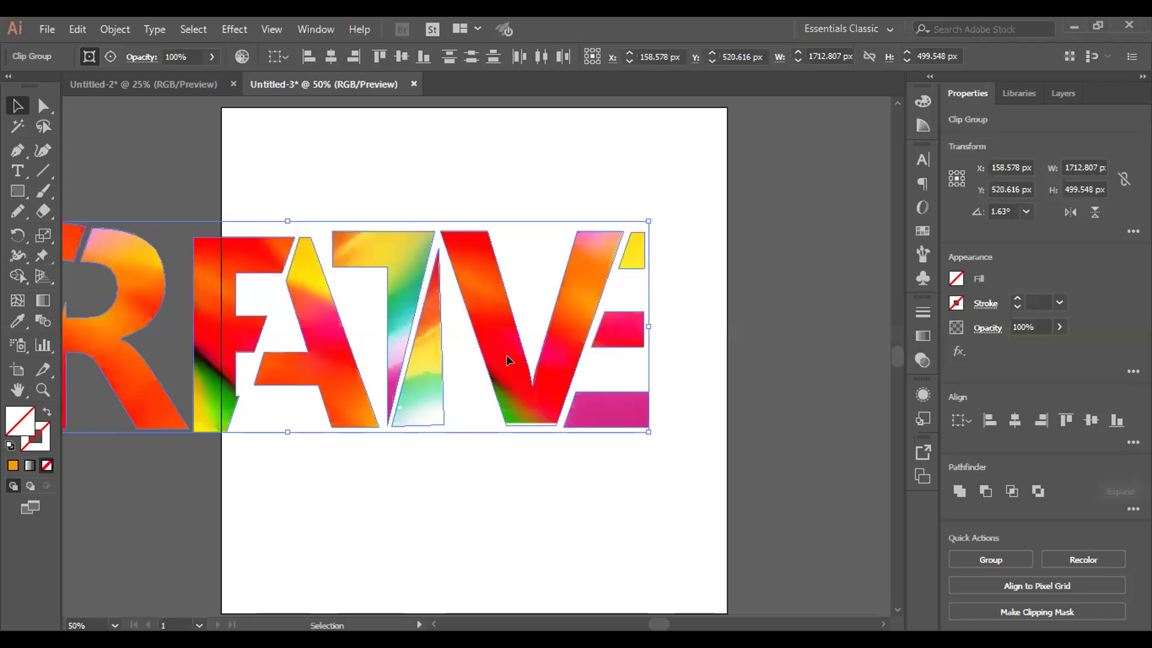
Scale the image-filled CREATIVE clip group down to fit the artboard and place it around the artboard's middle.
left_click_drag(647, 429, 490, 385)
left_click_drag(416, 318, 591, 314)
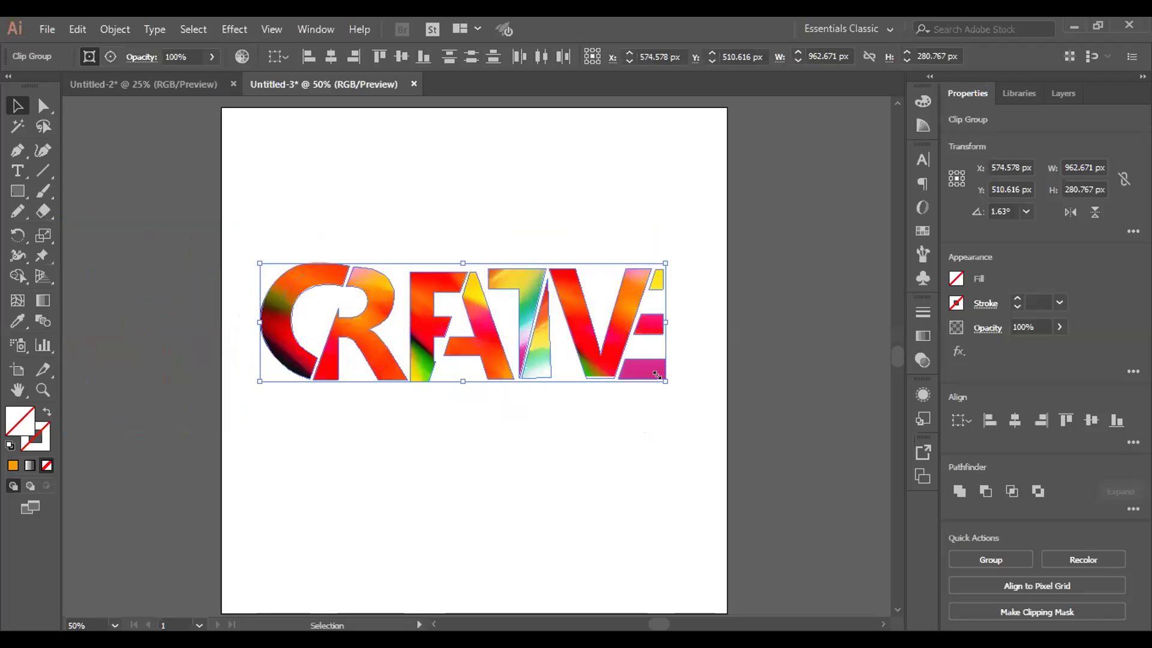
left_click_drag(657, 375, 673, 379)
left_click_drag(597, 345, 605, 341)
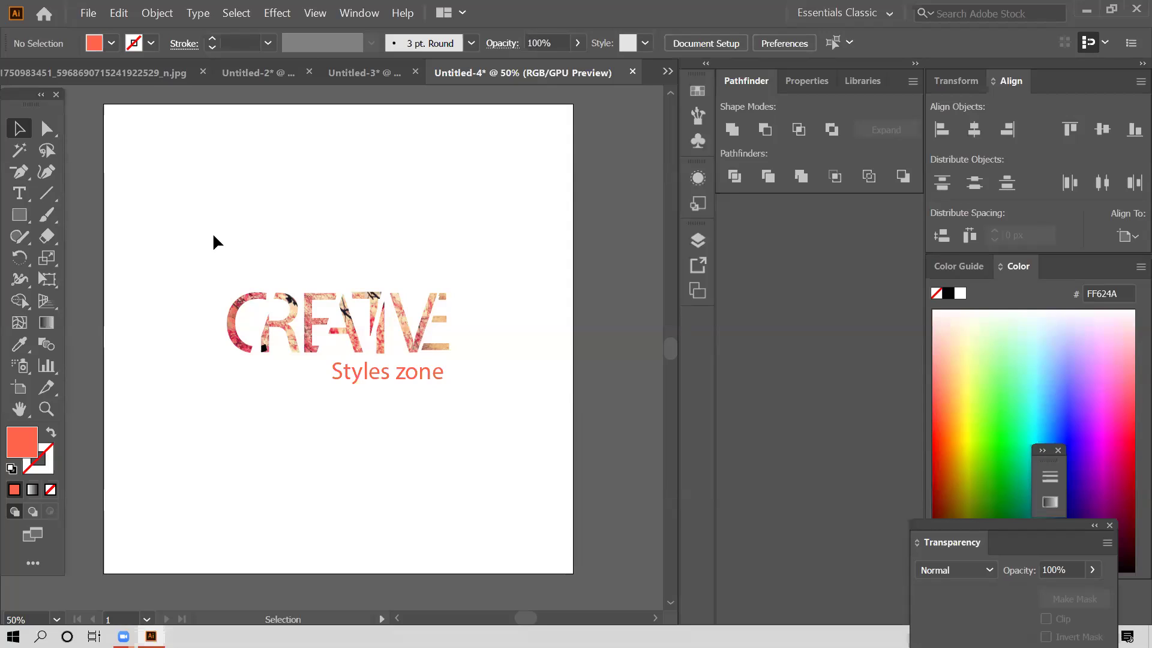
Switch to the Untitled-3 document with the D logo and fit its artboard in view.
left_click(356, 75)
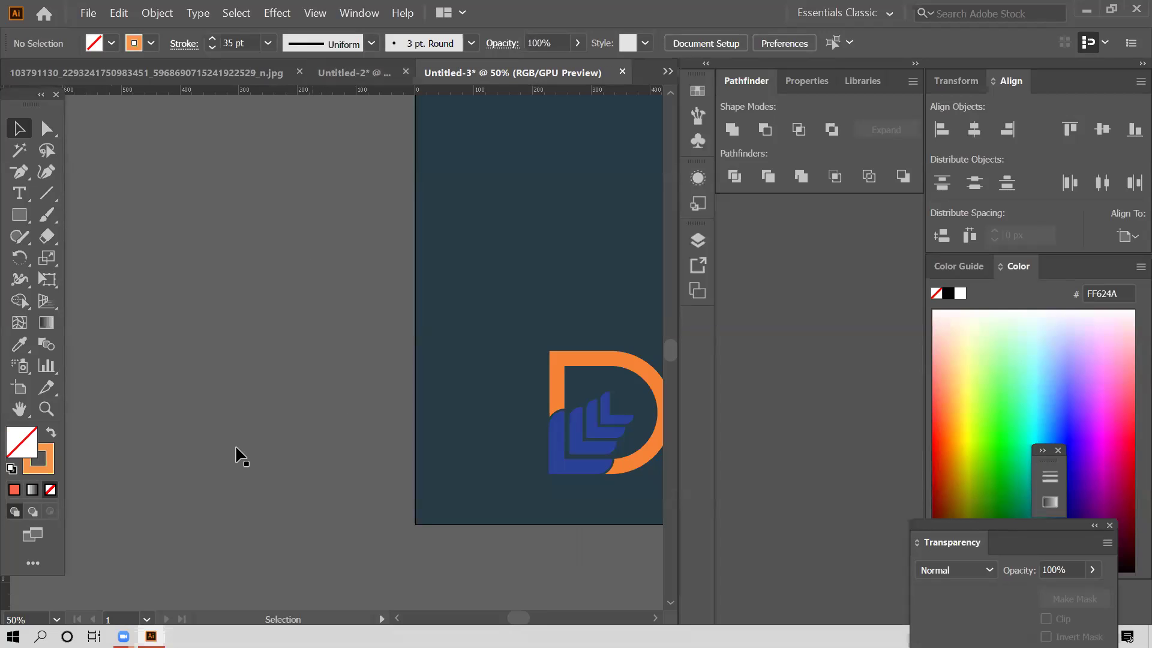
key("ctrl+0")
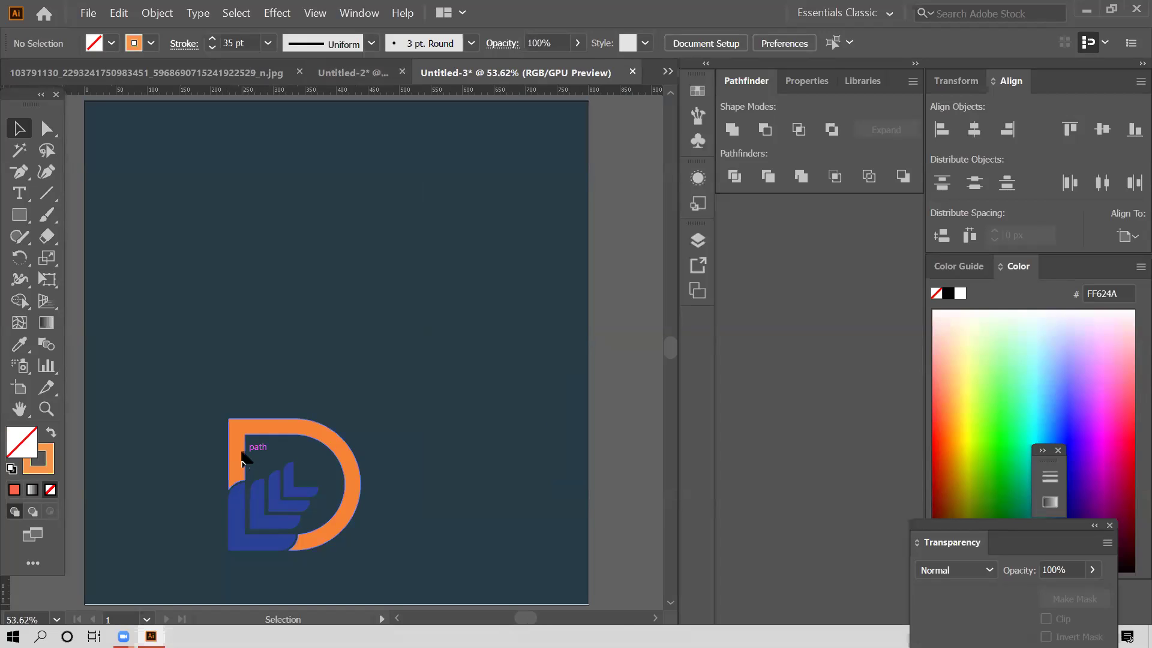
Nudge the orange D shape up off the blue leaf, then back down into place, and deselect it.
left_click(243, 459)
key("Up")
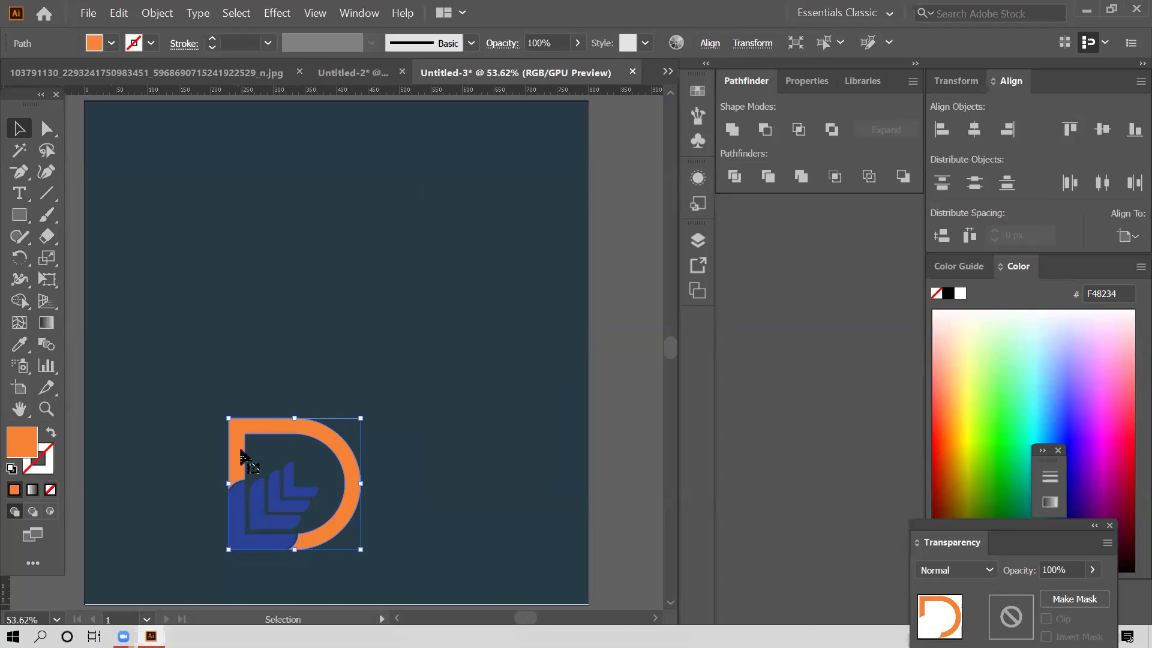
key("shift+Up")
key("shift+Up")
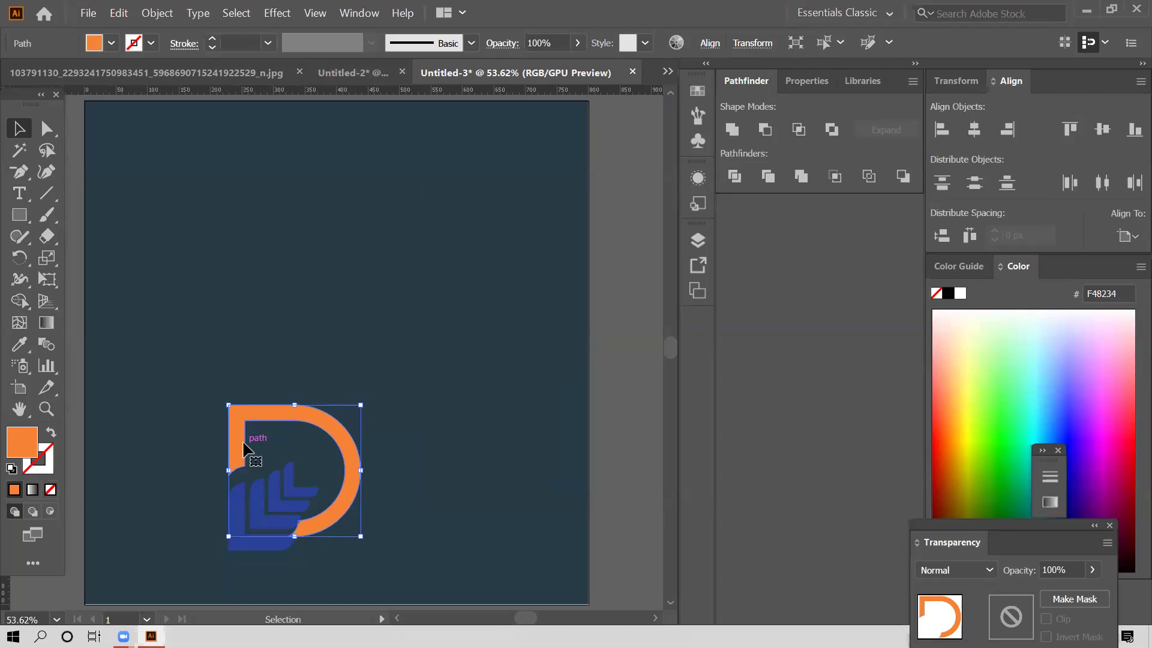
key("a")
key("Down")
key("Down")
key("Down")
key("Down")
key("Down")
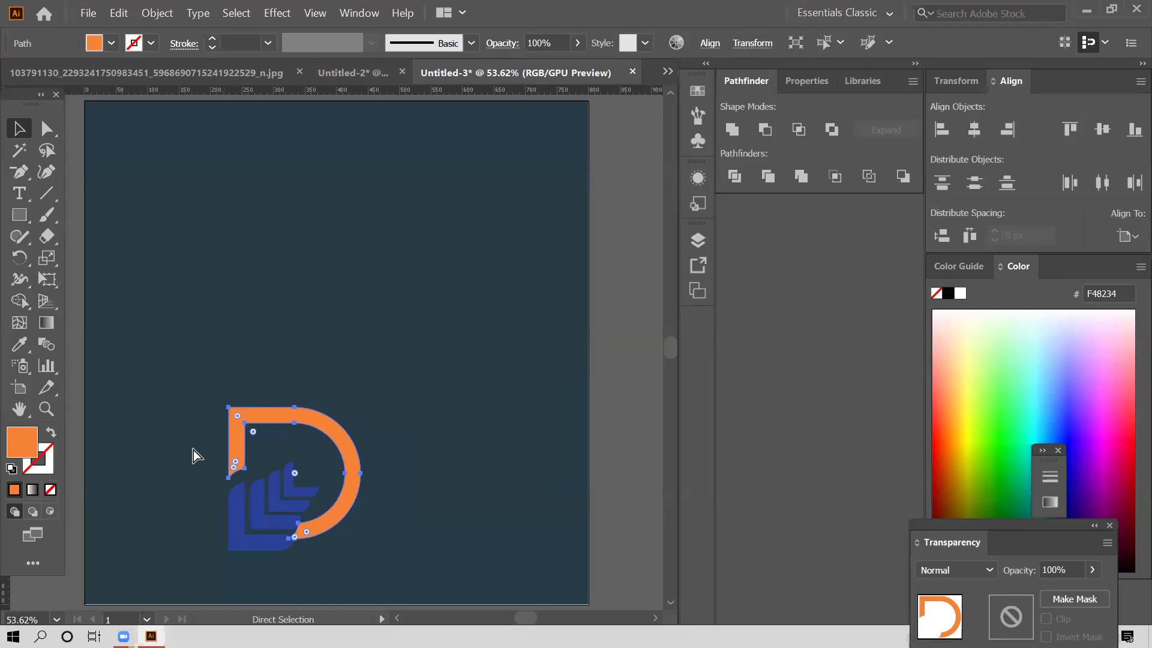
key("Down")
key("Down")
key("Down")
key("Down")
key("Down")
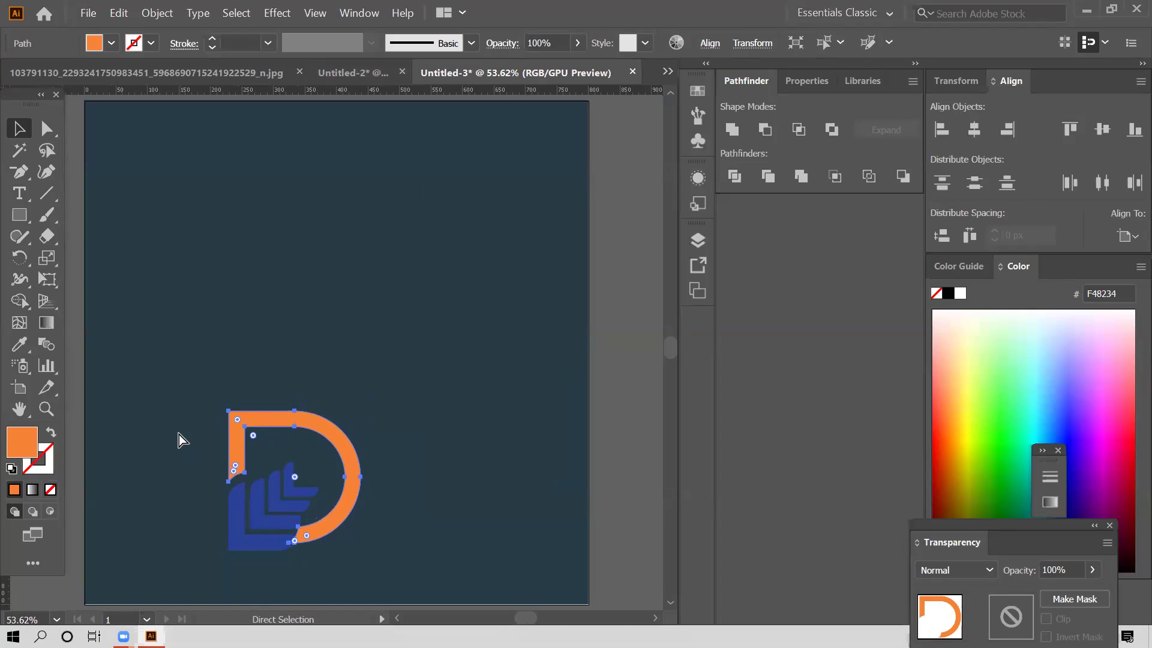
key("Down")
key("Down")
key("Down")
key("Down")
key("Down")
key("Down")
key("Down")
key("Down")
key("Down")
key("Down")
key("Down")
key("Down")
key("Down")
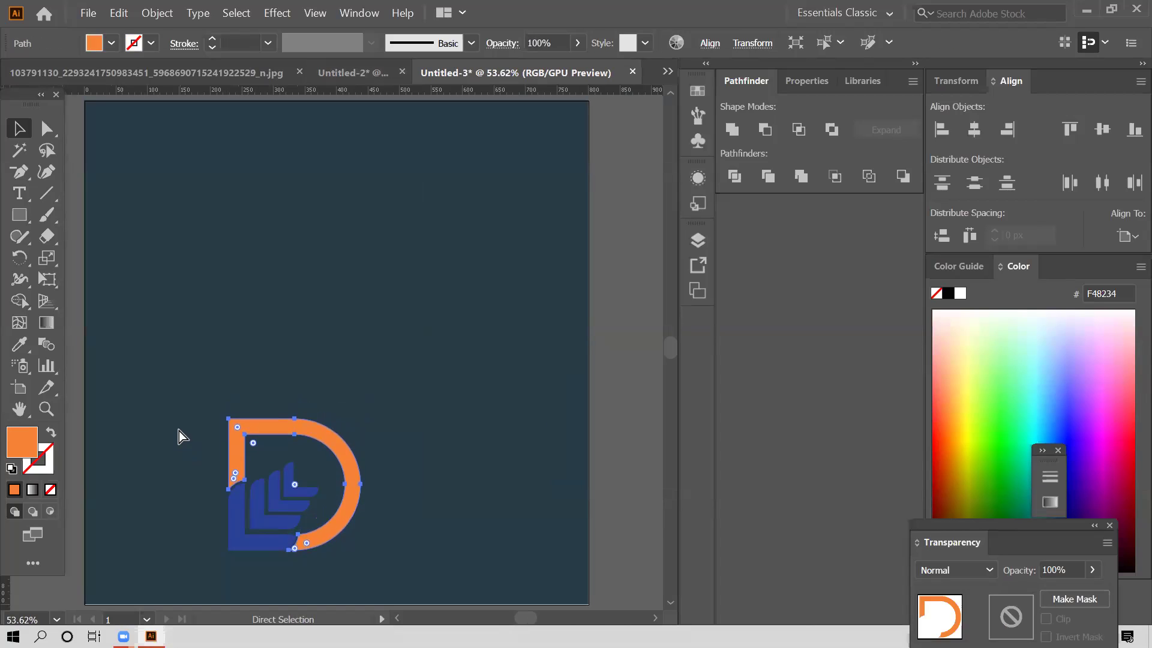
key("v")
left_click(179, 431)
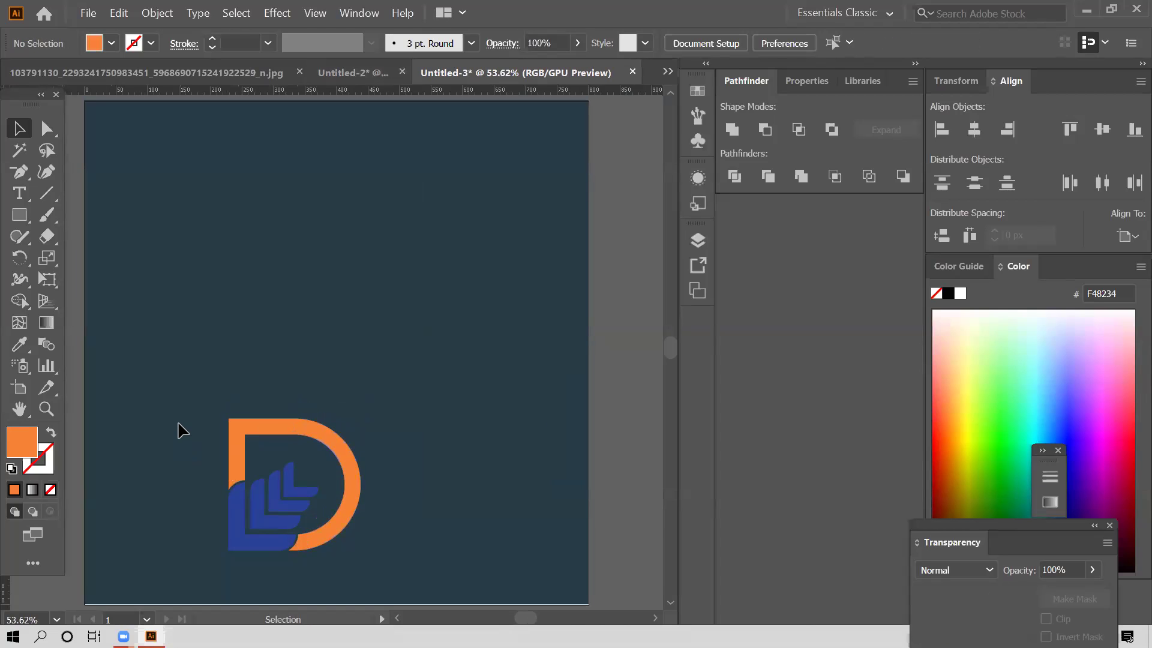
Paste the stroked orange D above the logo and delete it again.
left_click(234, 446)
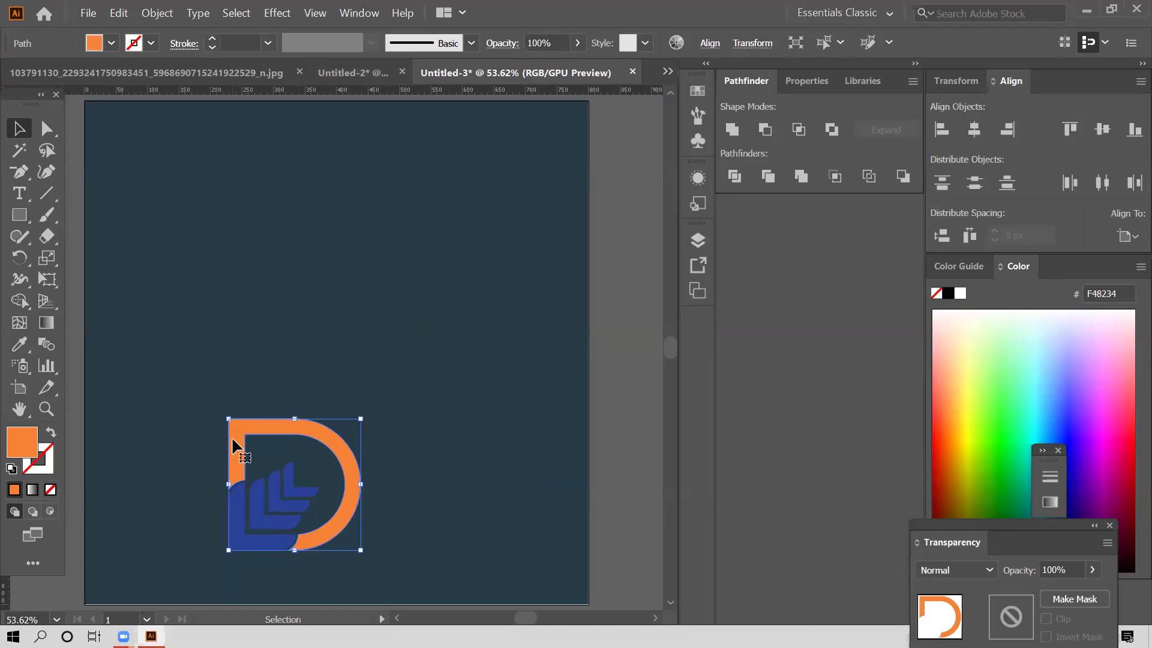
key("ctrl+v")
left_click(233, 437, "shift")
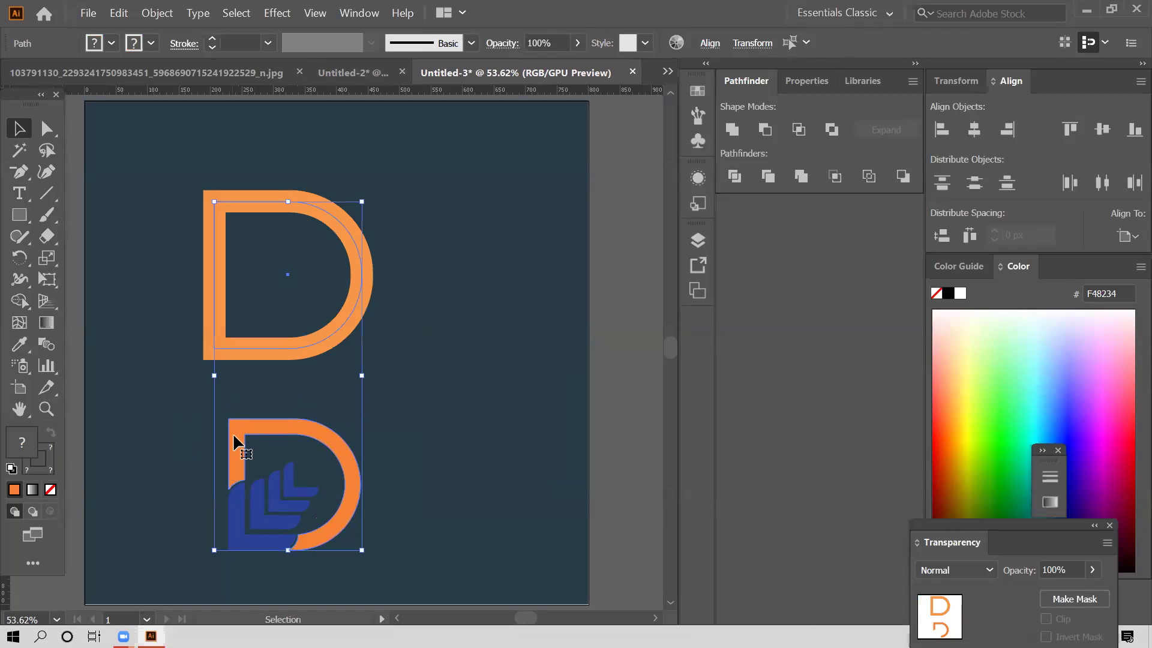
left_click(201, 416)
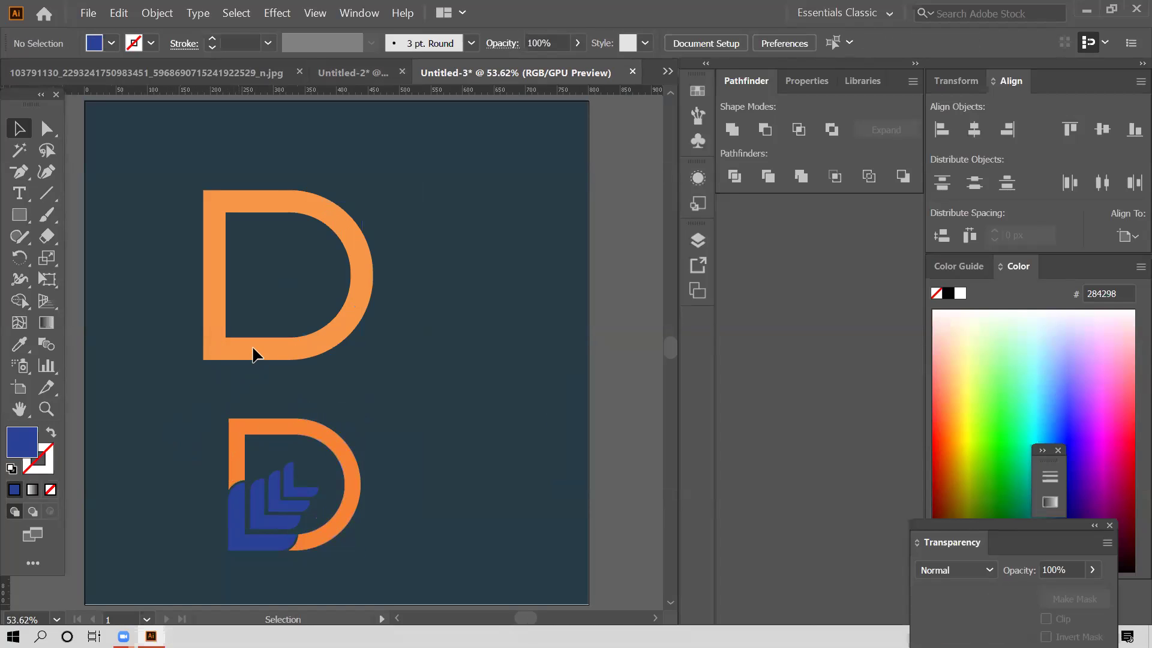
left_click(257, 355)
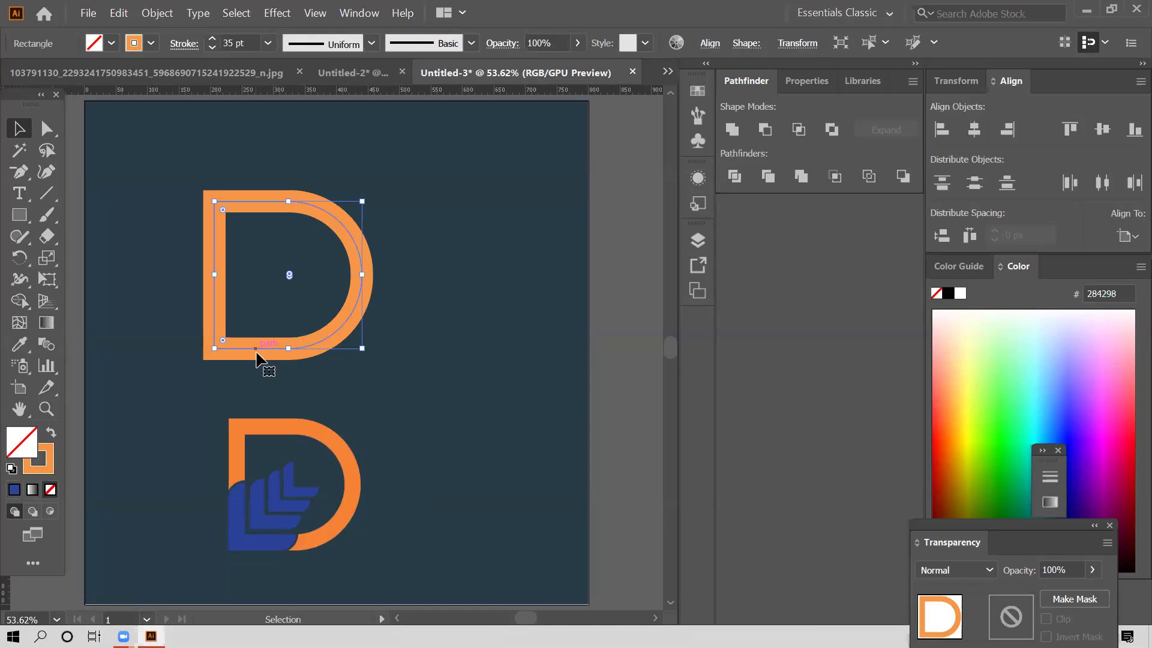
key("Delete")
Group the orange D with the blue leaf shapes and move the group to the upper middle of the artboard.
left_click_drag(212, 394, 333, 543)
right_click(327, 528)
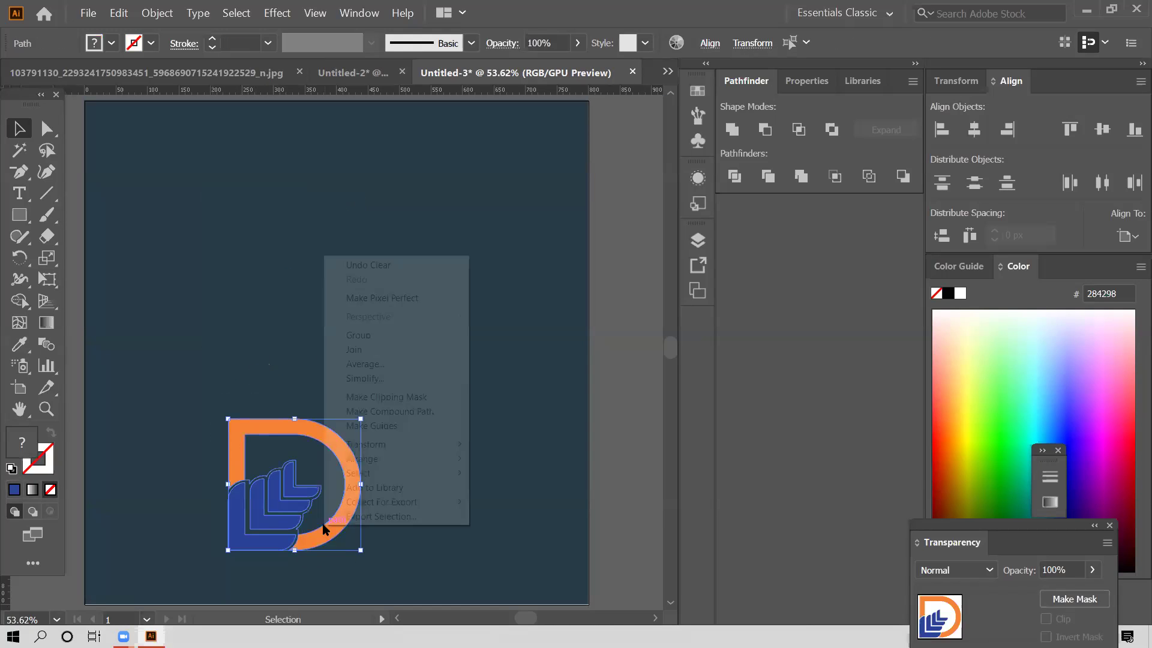
left_click(394, 337)
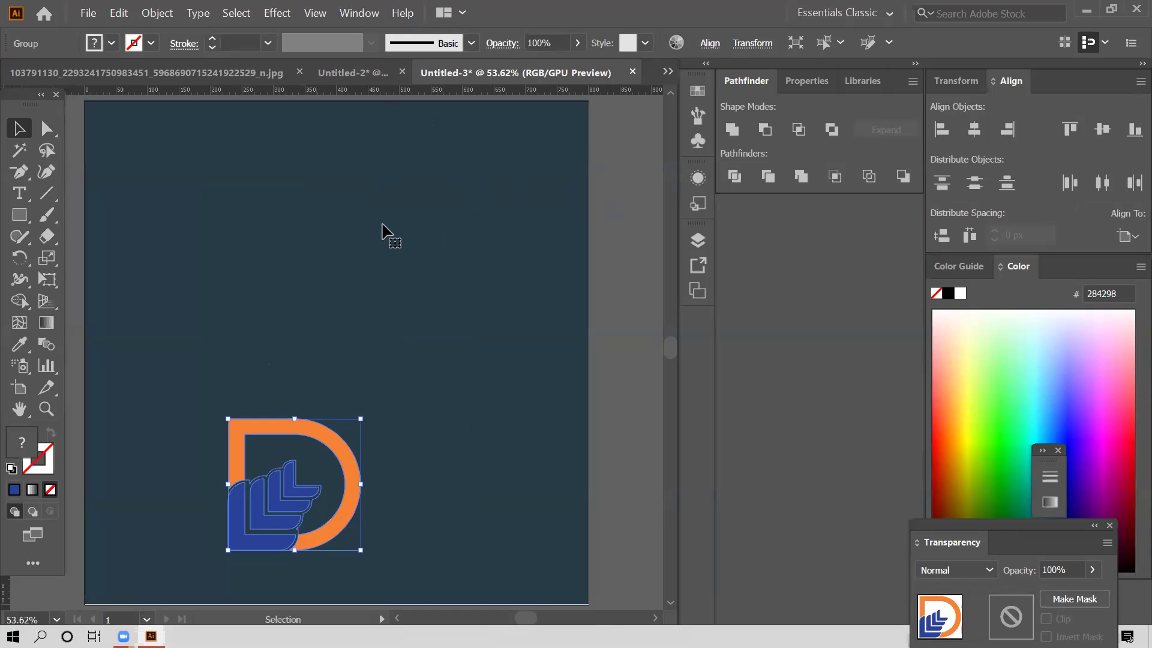
left_click_drag(336, 501, 409, 300)
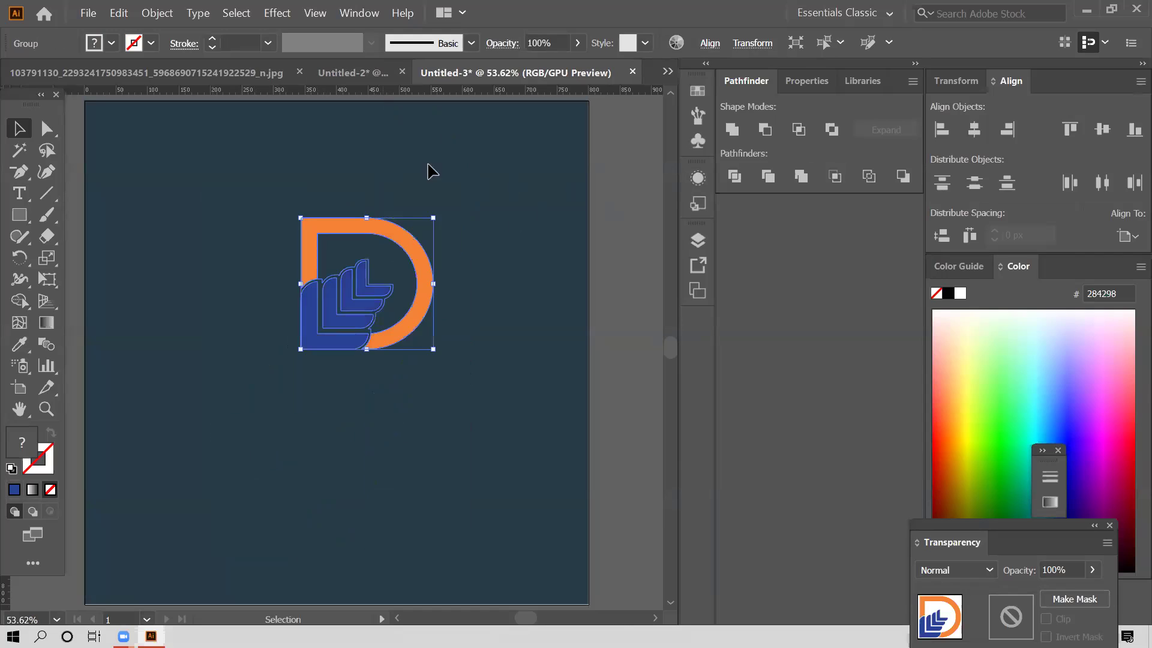
scroll(531, 408, "up", 1)
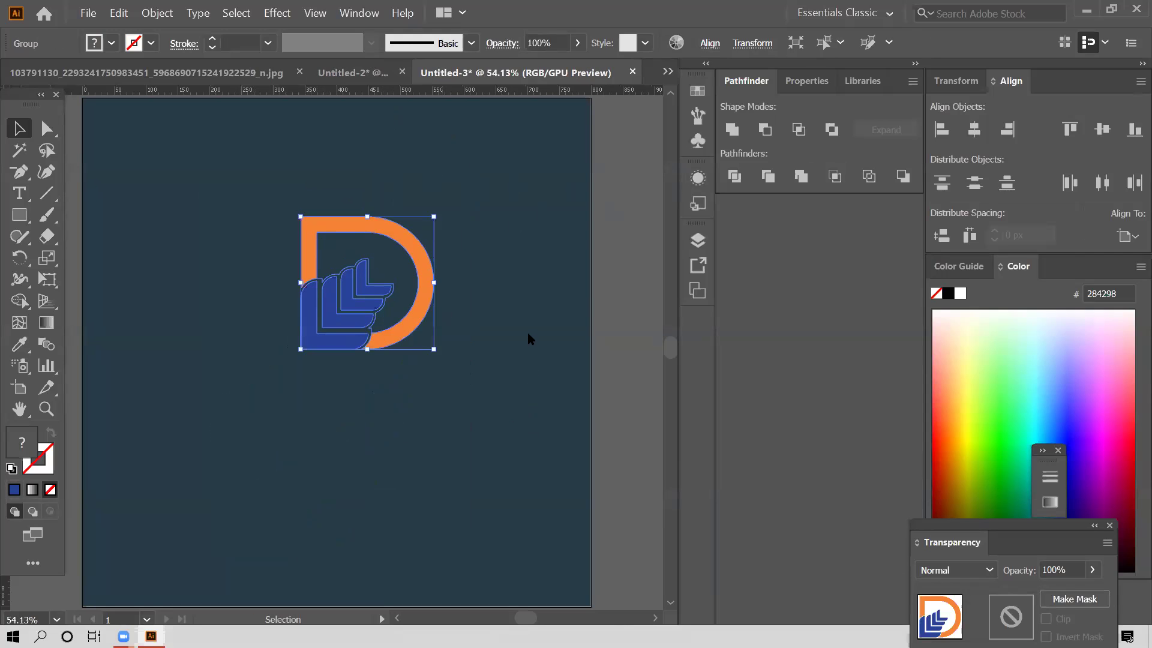
Hide the Align panel and reposition the floating Transparency panel.
key("alt+w")
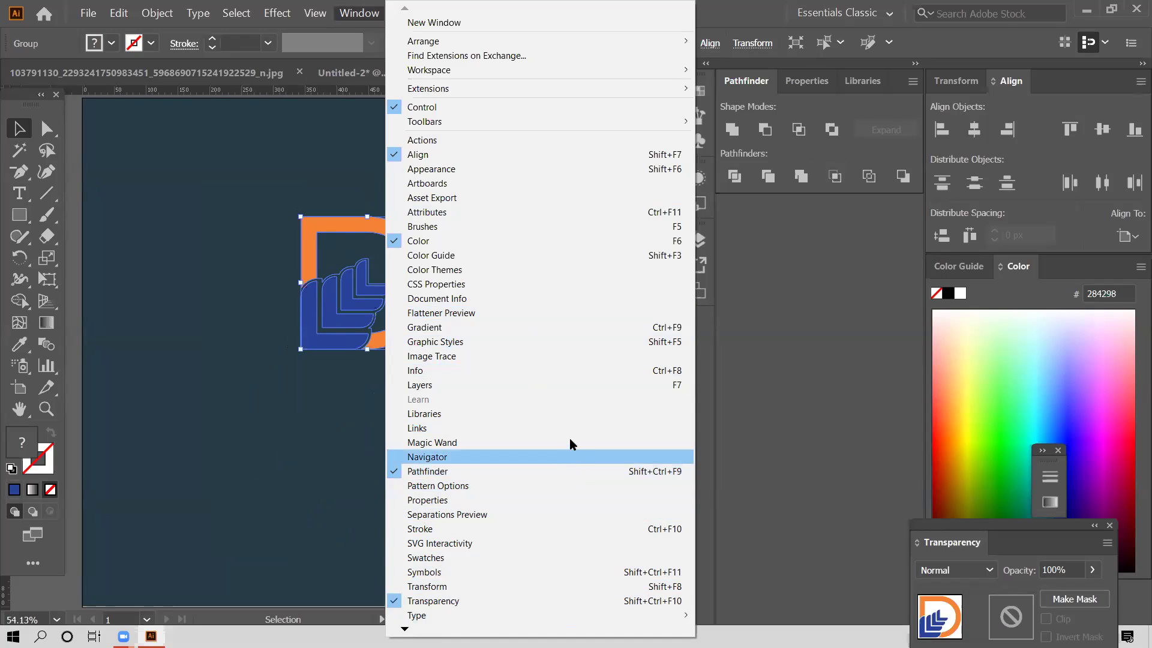
left_click(553, 150)
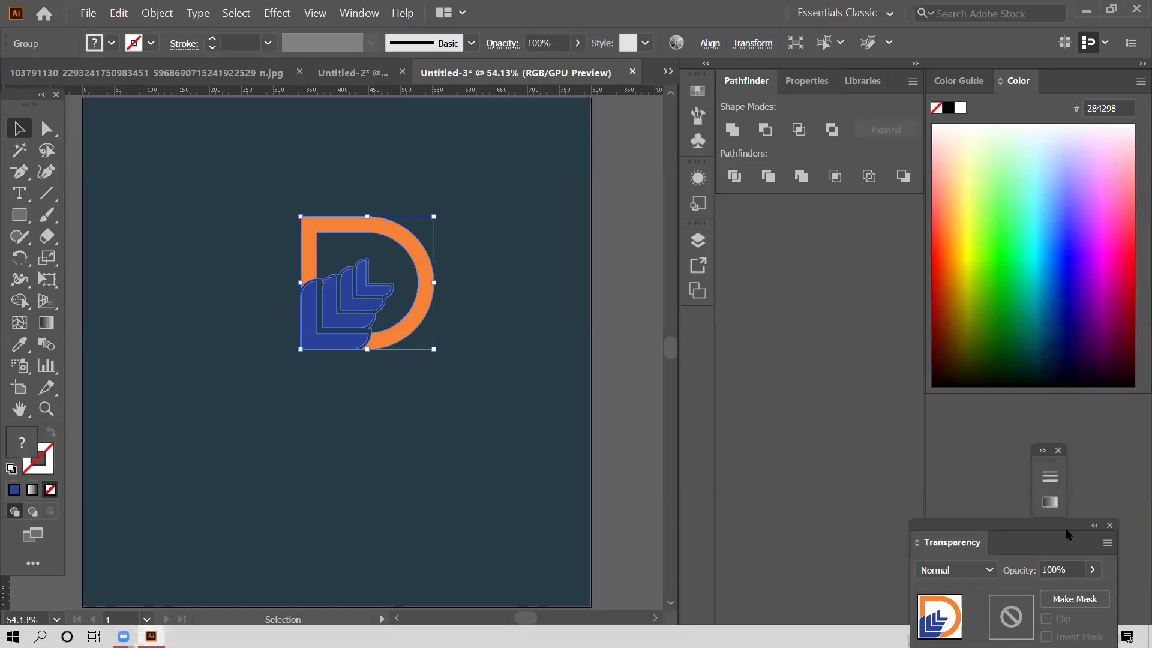
left_click_drag(1059, 542, 996, 389)
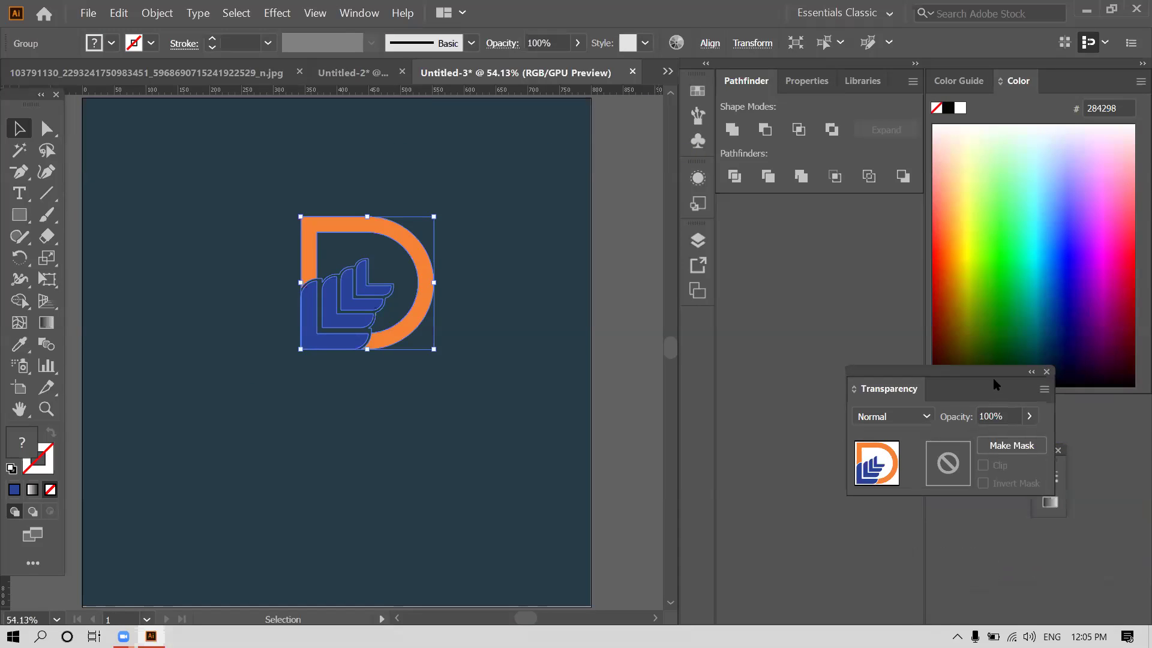
Fill the D logo group with bright green 35FF0F and undo the fill.
left_click(997, 236)
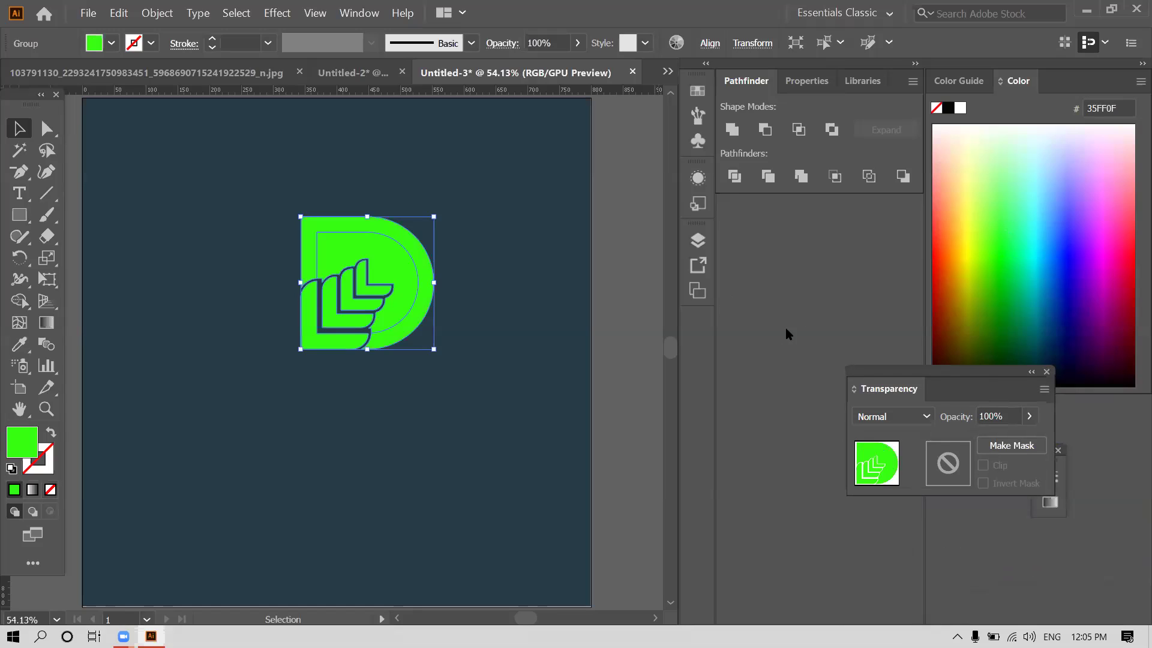
key("ctrl+z")
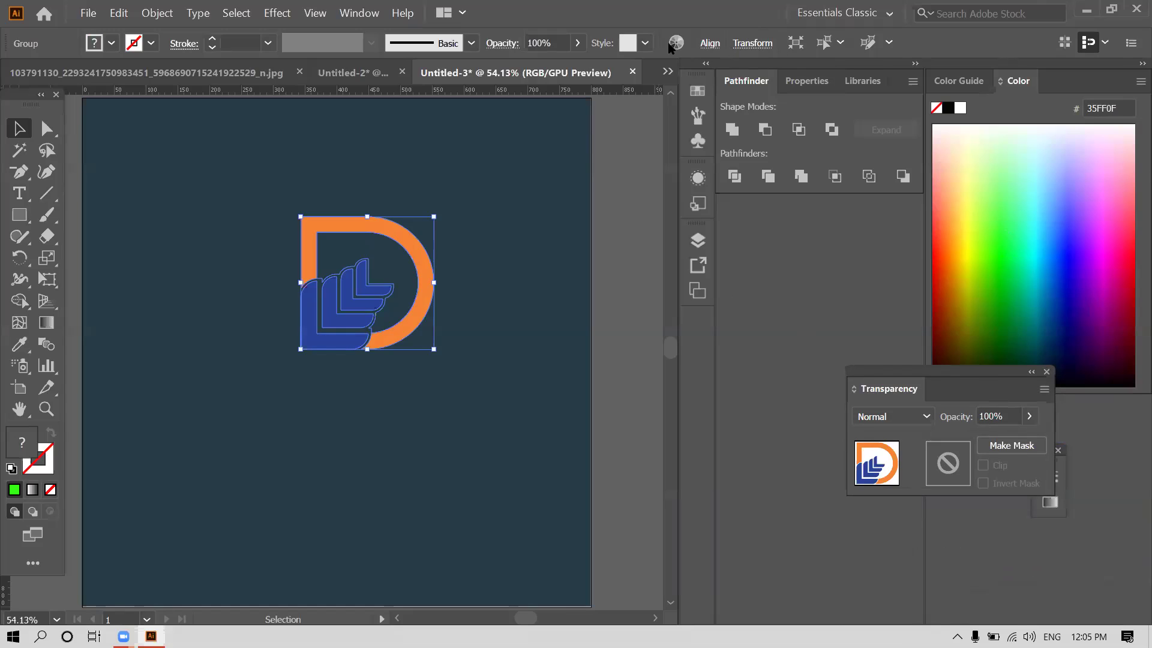
Centre the D logo group horizontally and vertically on the artboard.
left_click(710, 43)
left_click(562, 97)
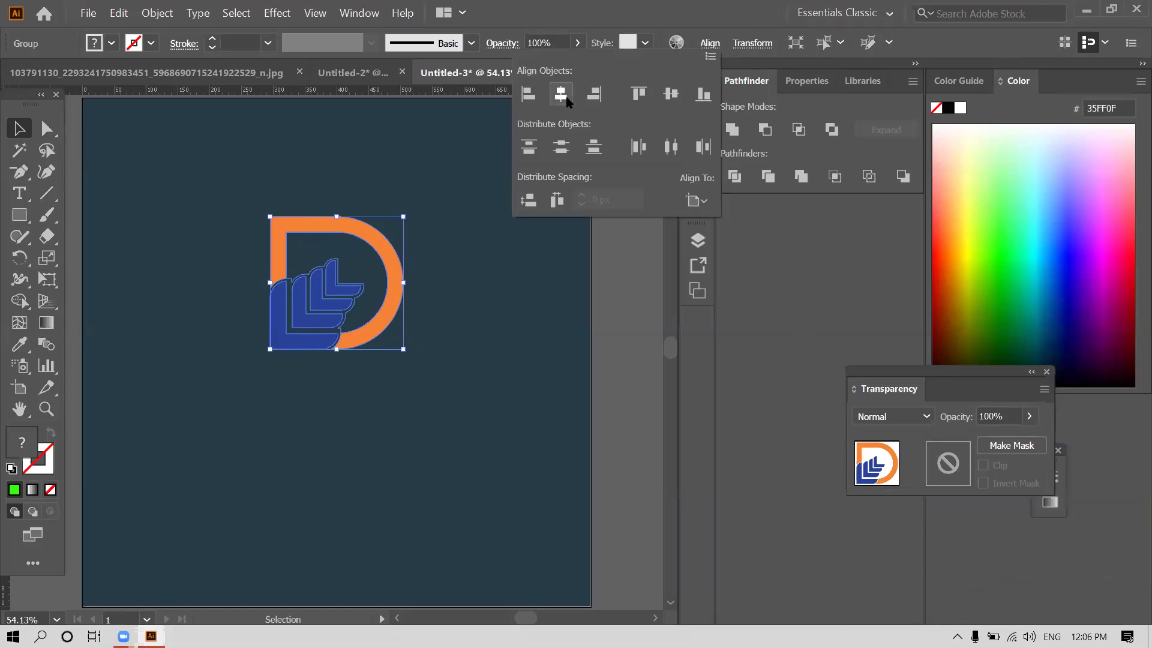
left_click(671, 97)
left_click(583, 249)
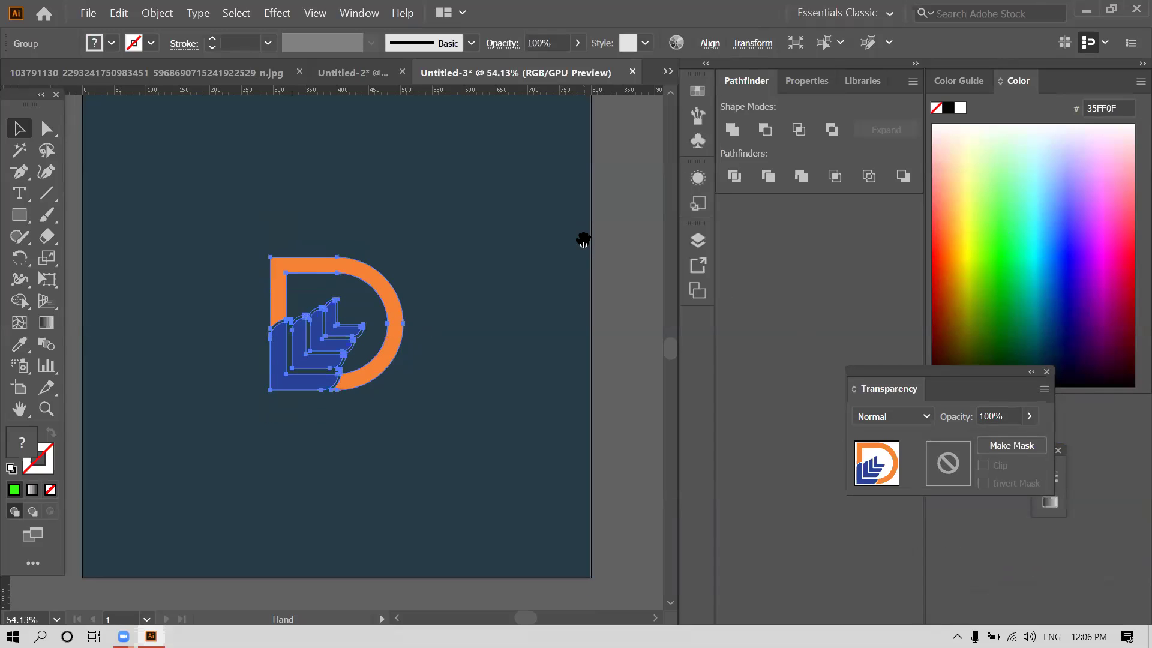
Delete the D logo reference image beside the artboard.
scroll(583, 247, "down", 1)
scroll(584, 241, "down", 3)
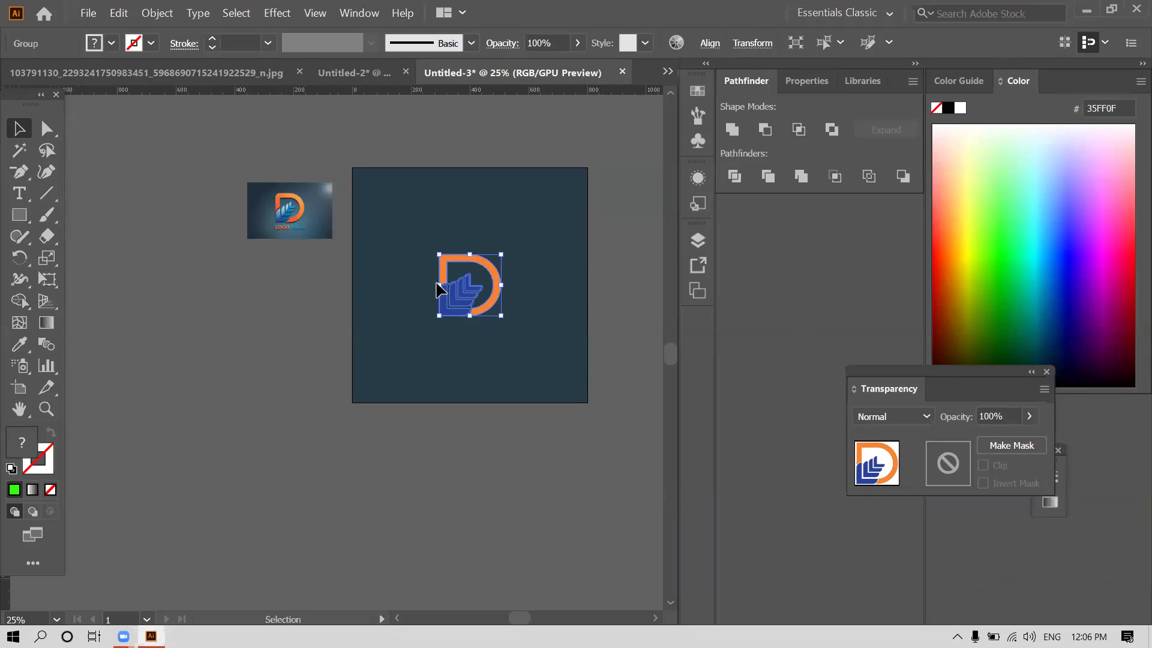
left_click(308, 236)
key("Delete")
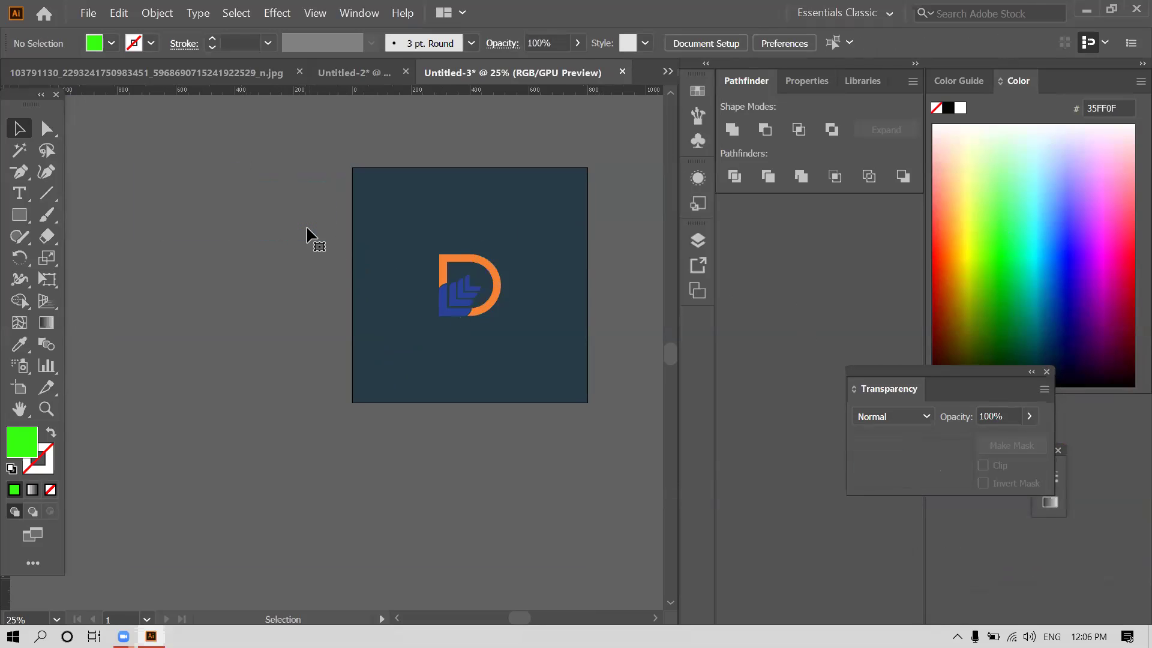
Review the JMS logo in the Untitled-2 document and its reference image in the opened JPG document.
left_click(343, 81)
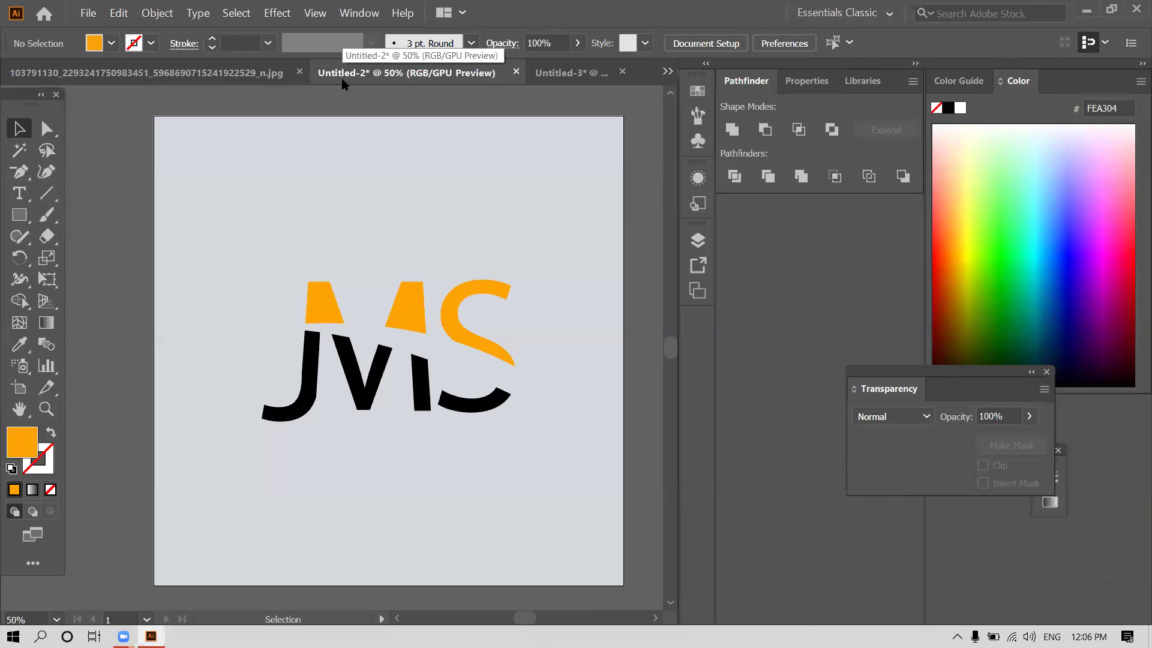
left_click(246, 84)
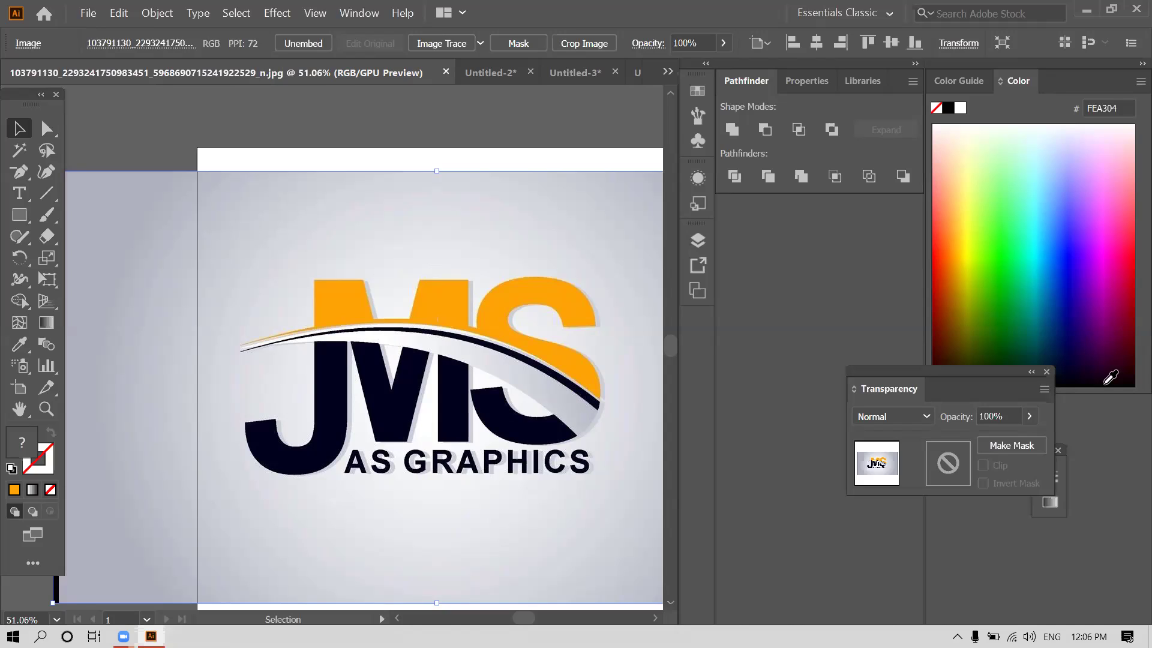
scroll(603, 549, "down", 2)
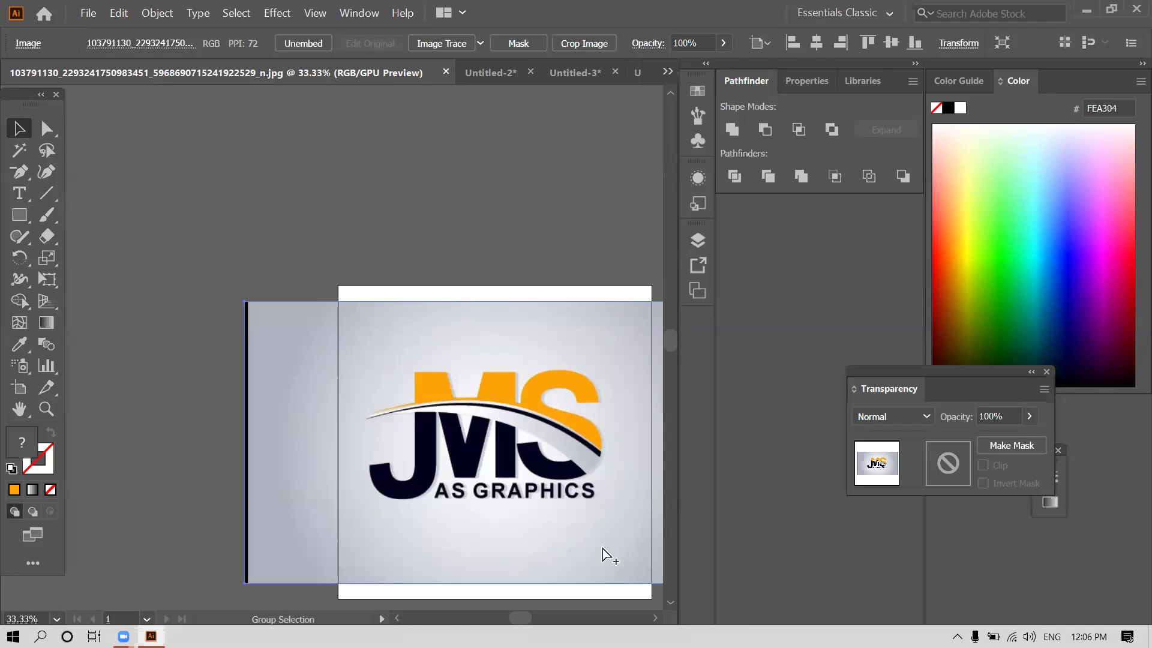
Compare the JMS logo in Untitled-2 with the JPG reference document and close the JPG document.
left_click_drag(599, 524, 407, 393)
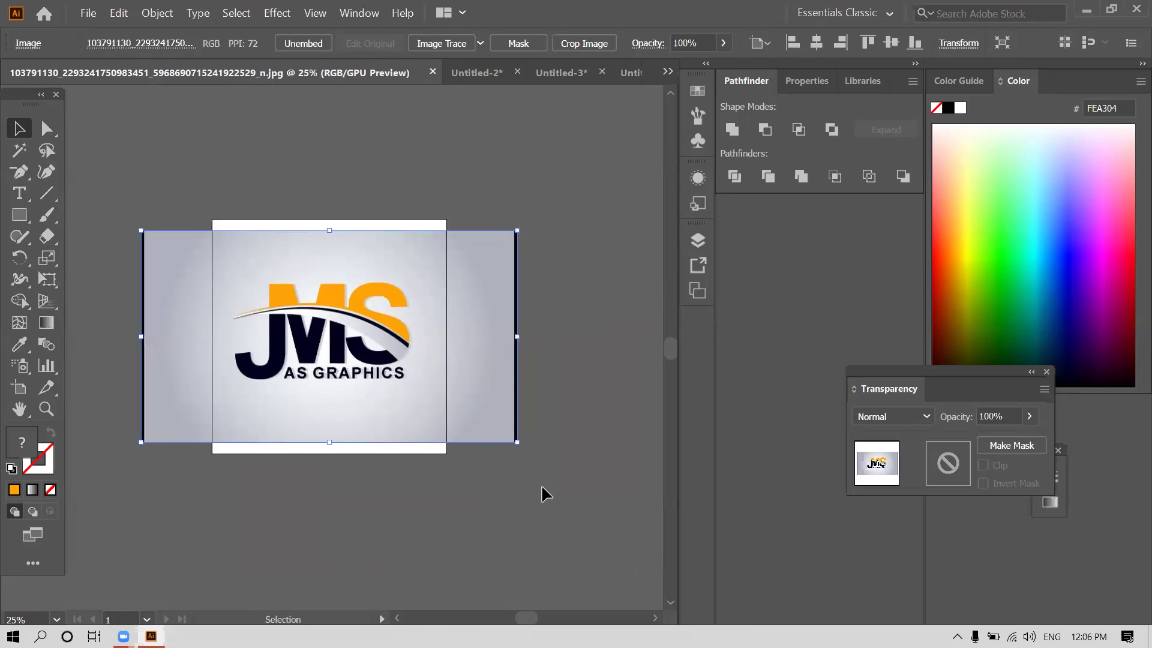
left_click(465, 78)
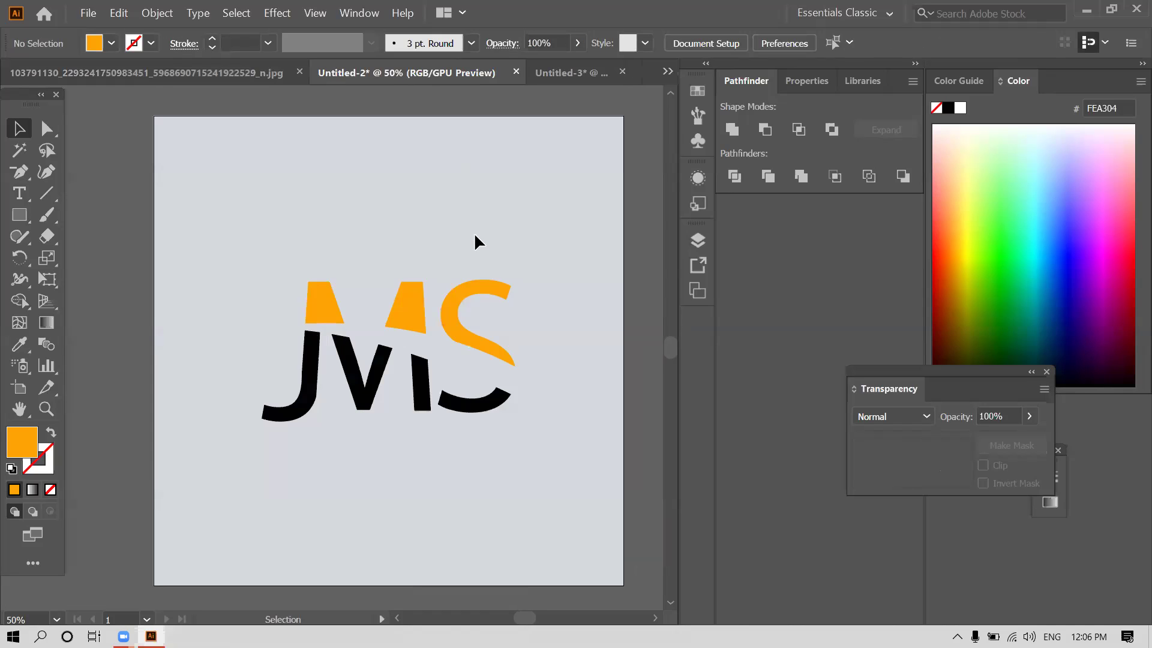
scroll(477, 240, "down", 2)
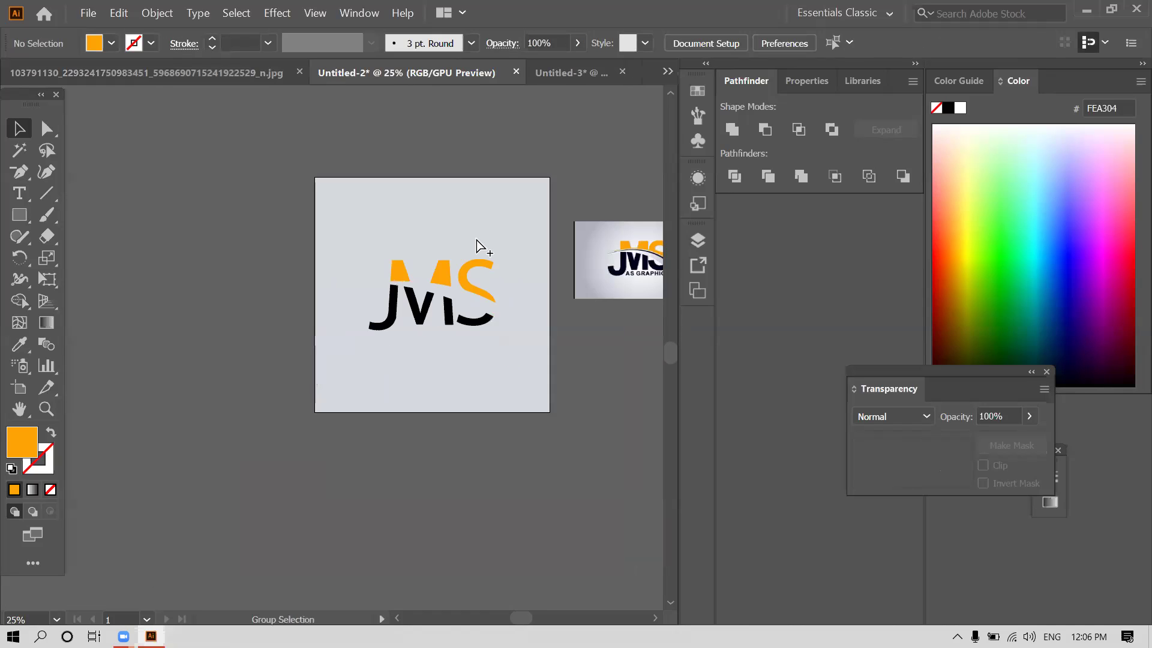
left_click(186, 73)
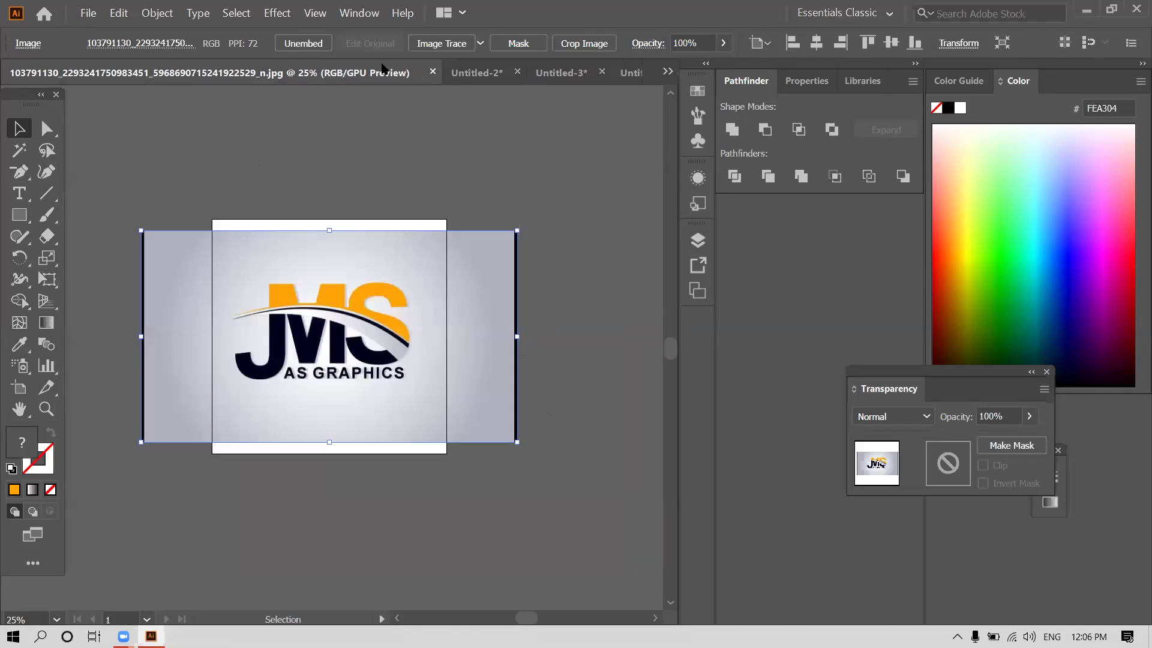
left_click(432, 71)
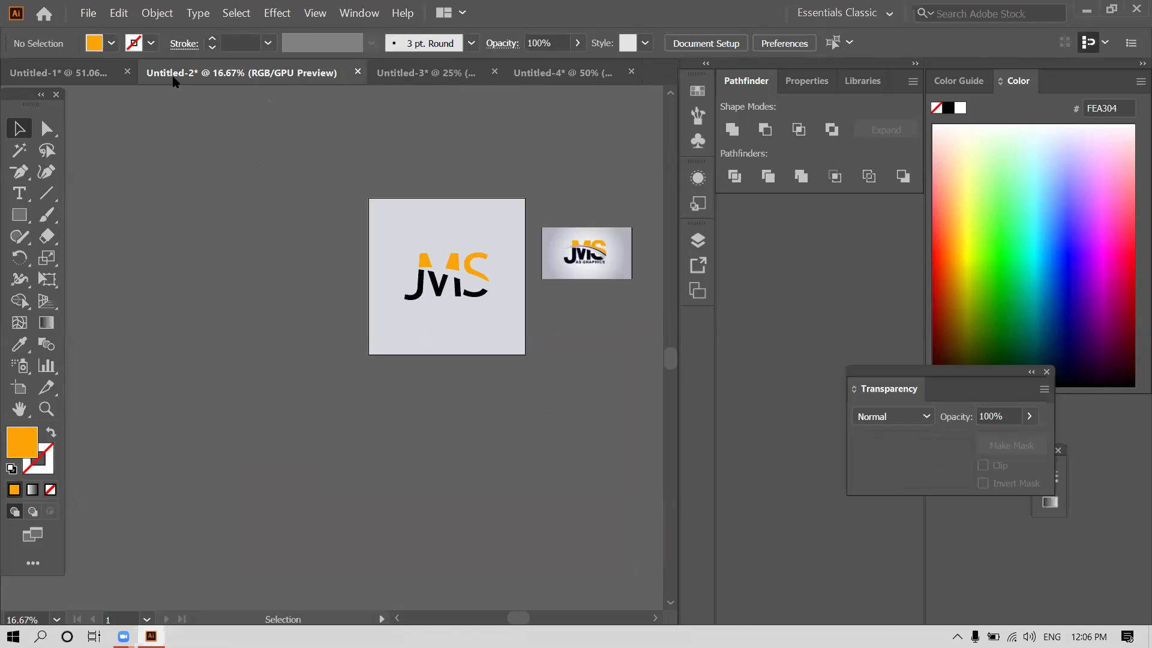
Review the U, JMS, CREATIVE and D logos in the open Untitled-1 to Untitled-4 documents.
left_click(84, 70)
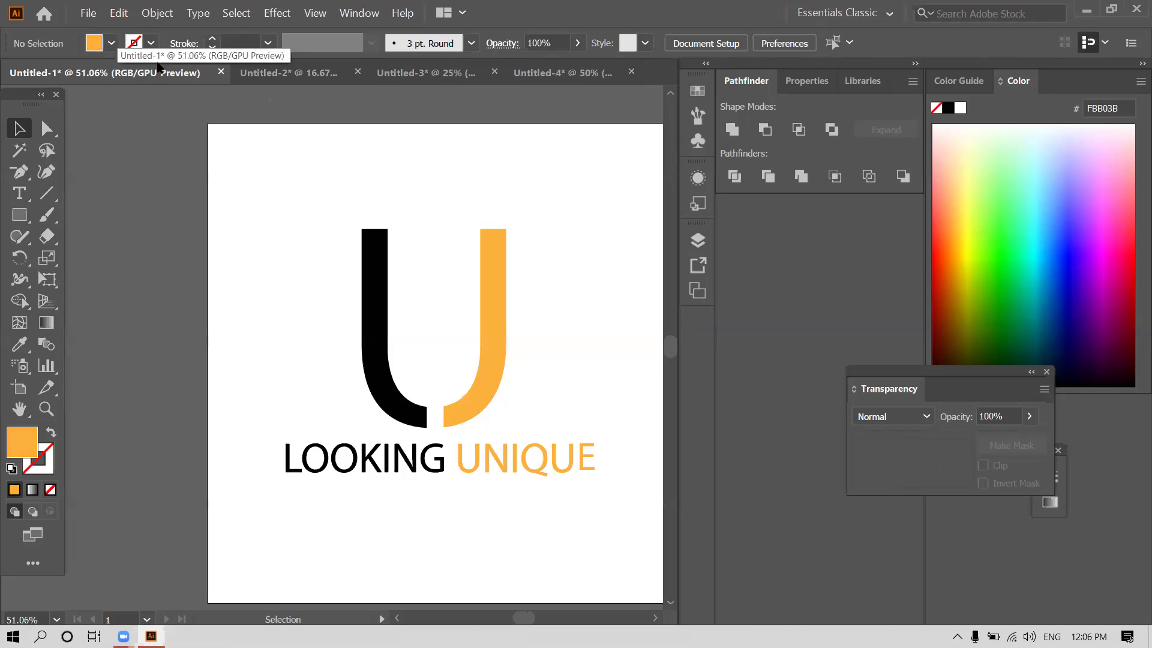
left_click(286, 82)
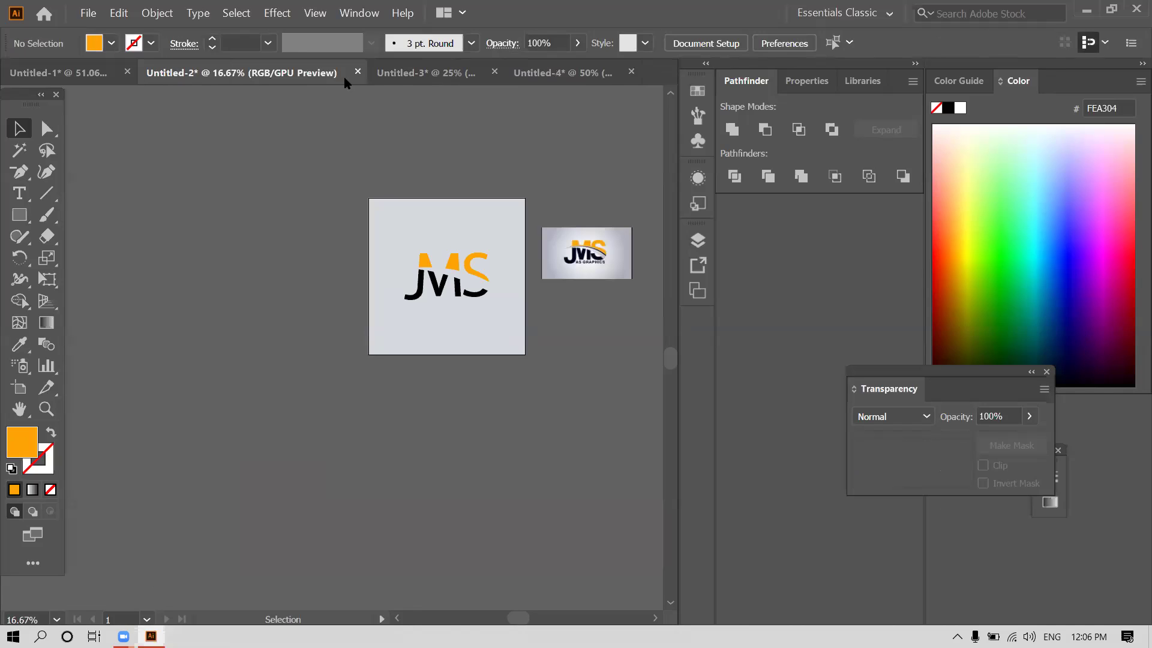
left_click(391, 76)
left_click(517, 74)
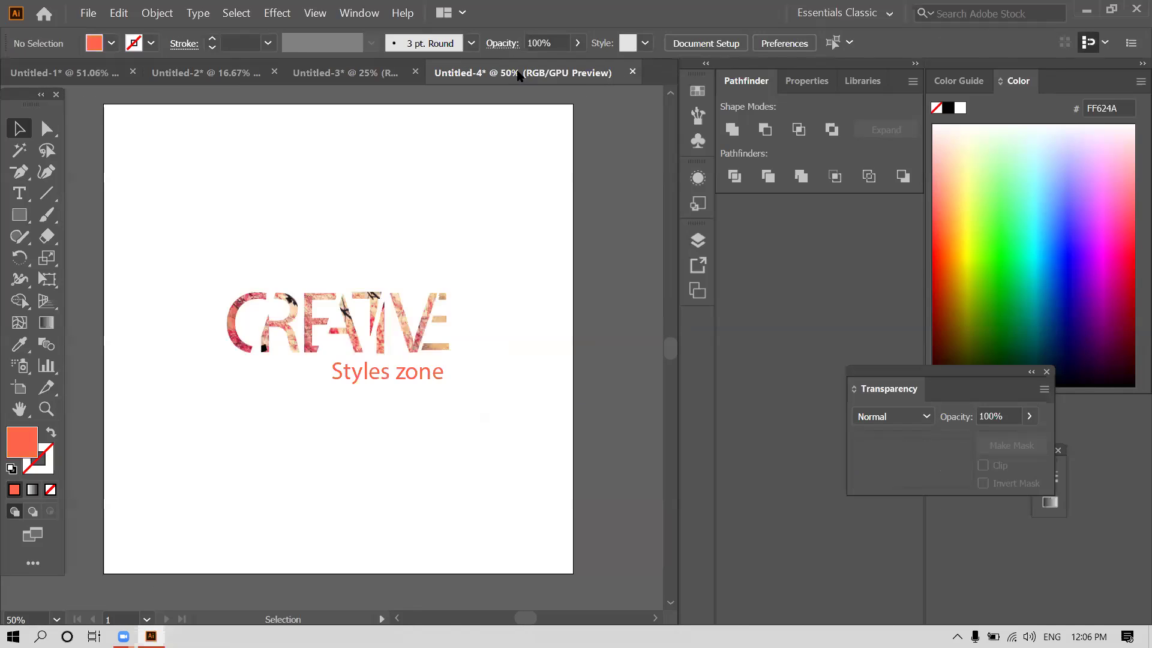
left_click(372, 77)
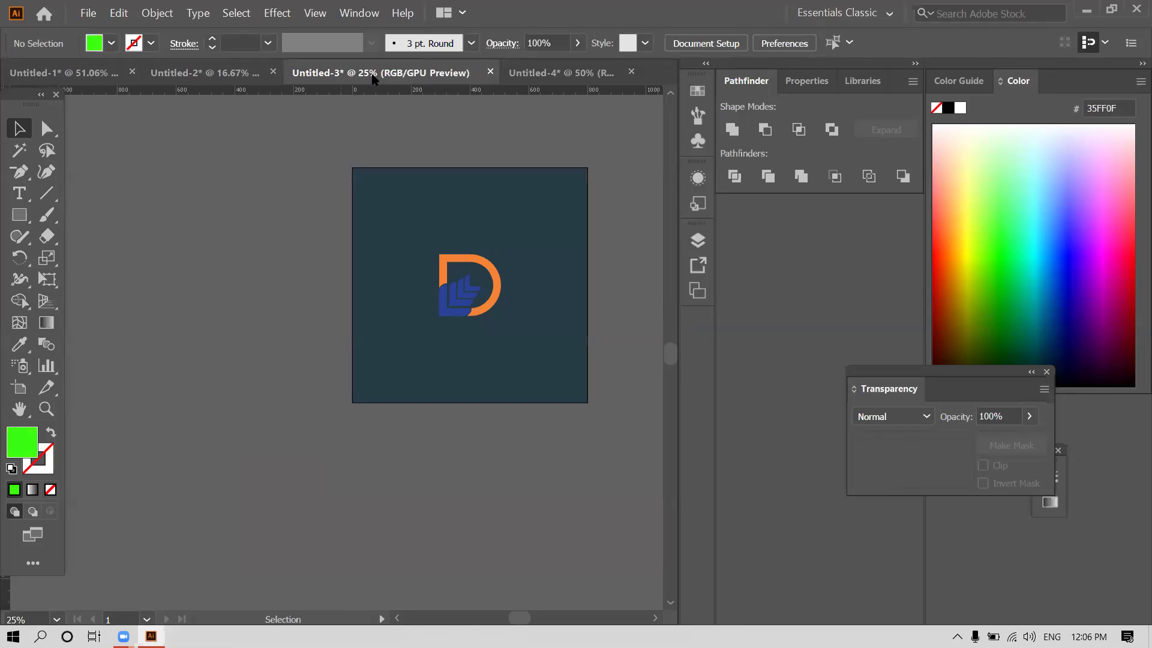
key("ctrl")
key("ctrl+0")
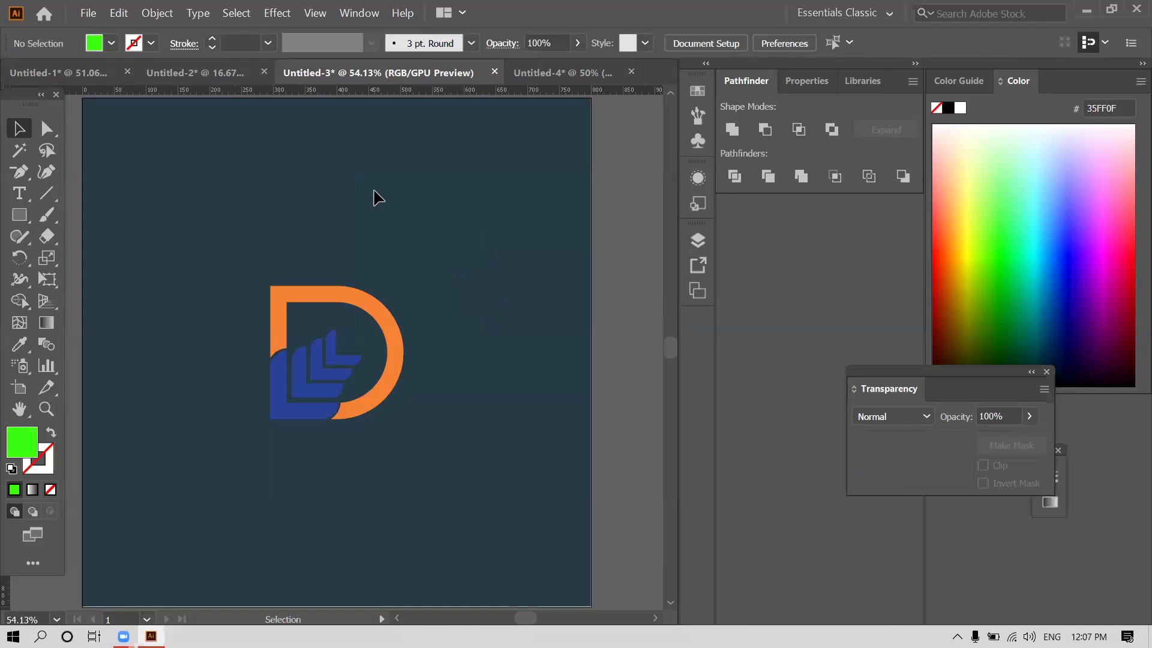
In Untitled-2, undo the orange colouring of the upper JMS letter pieces and the lettering's vertical centring.
left_click(218, 80)
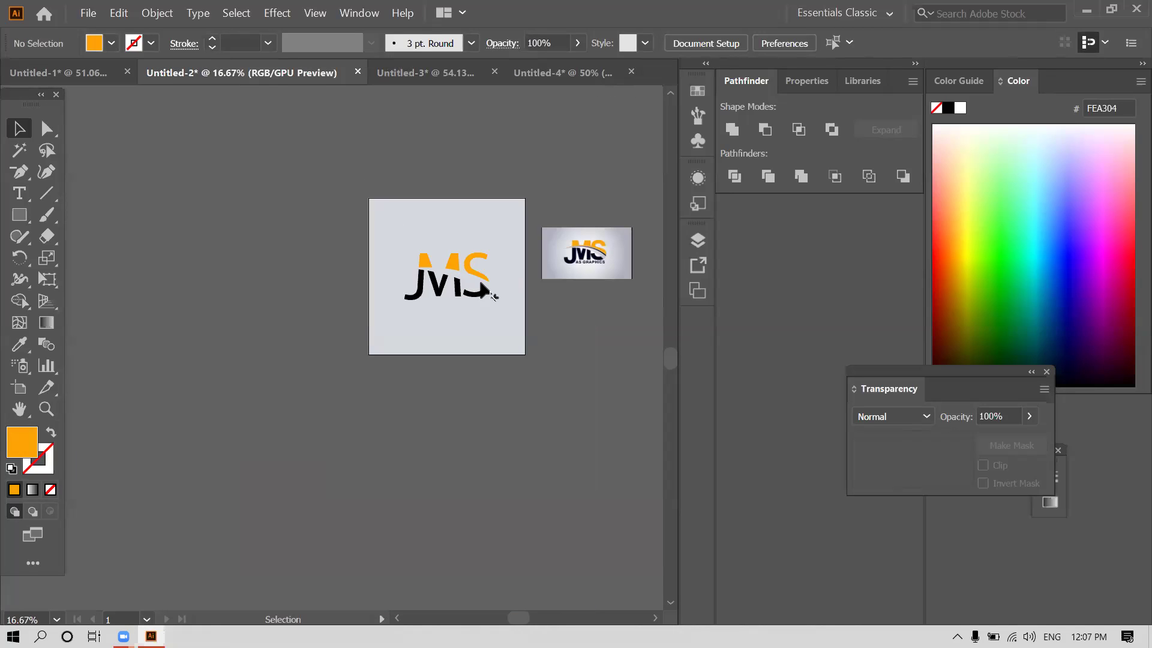
scroll(484, 282, "up", 2)
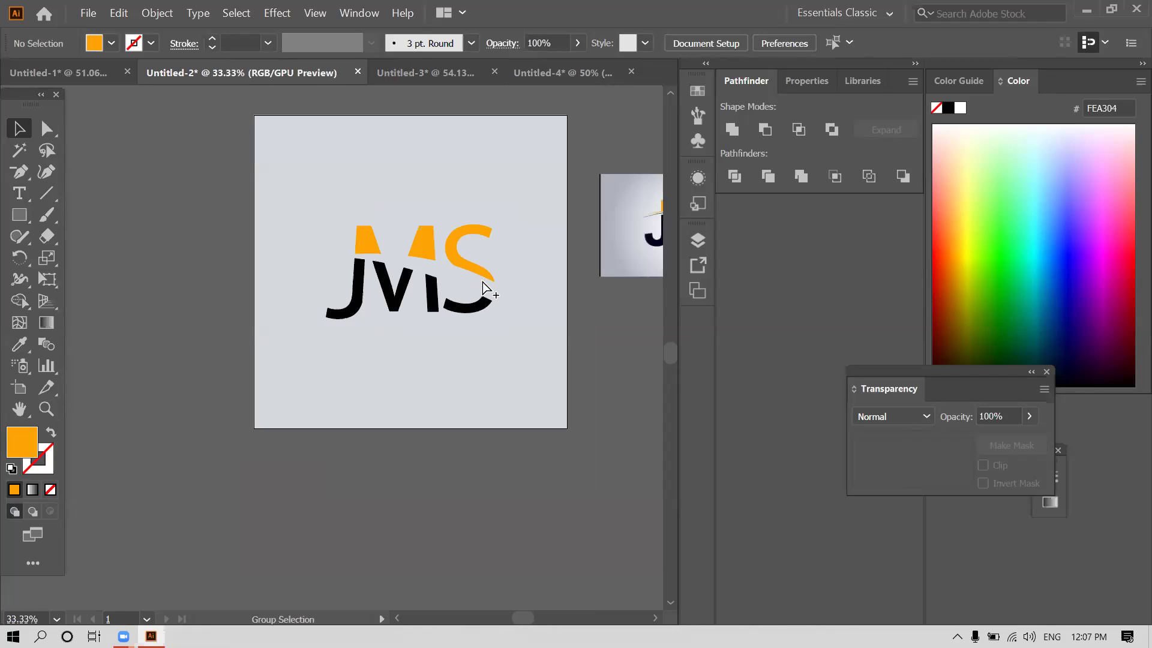
left_click_drag(484, 275, 342, 266)
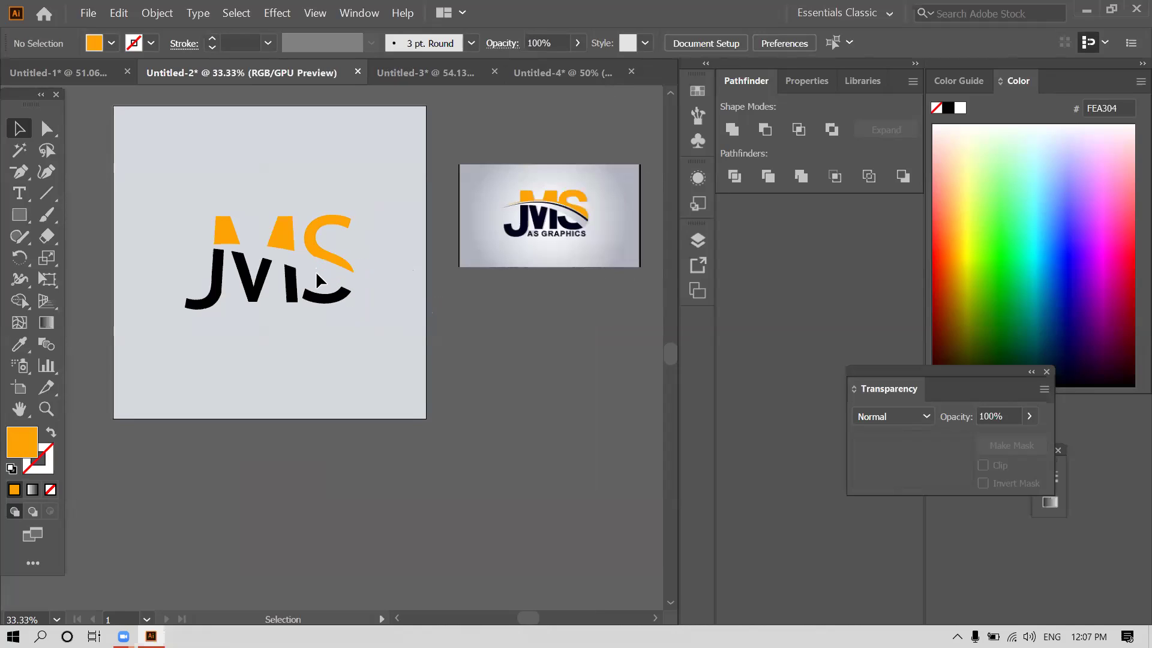
key("ctrl+a")
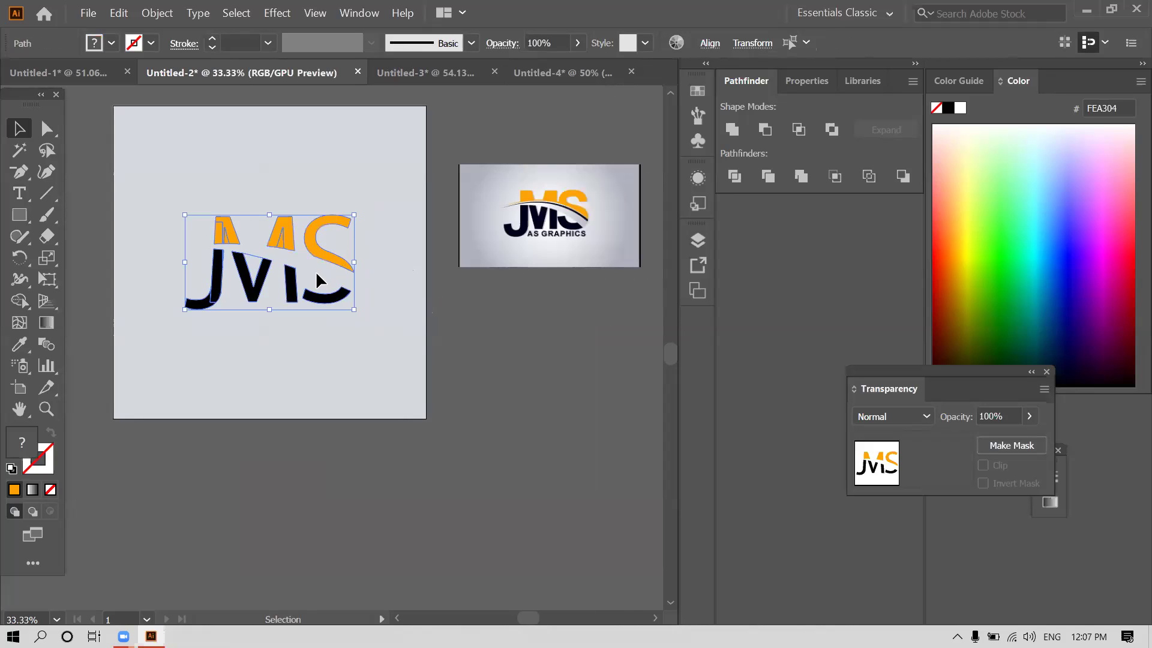
key("ctrl+z")
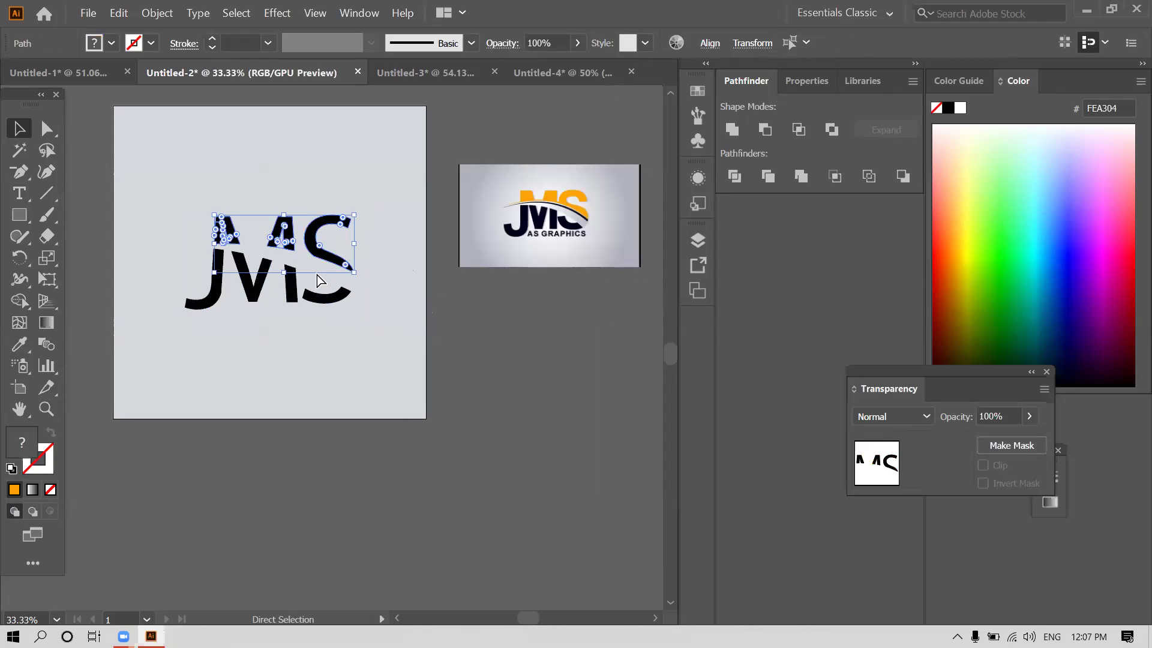
key("ctrl+z")
key("ctrl+z")
key("ctrl+z")
key("v")
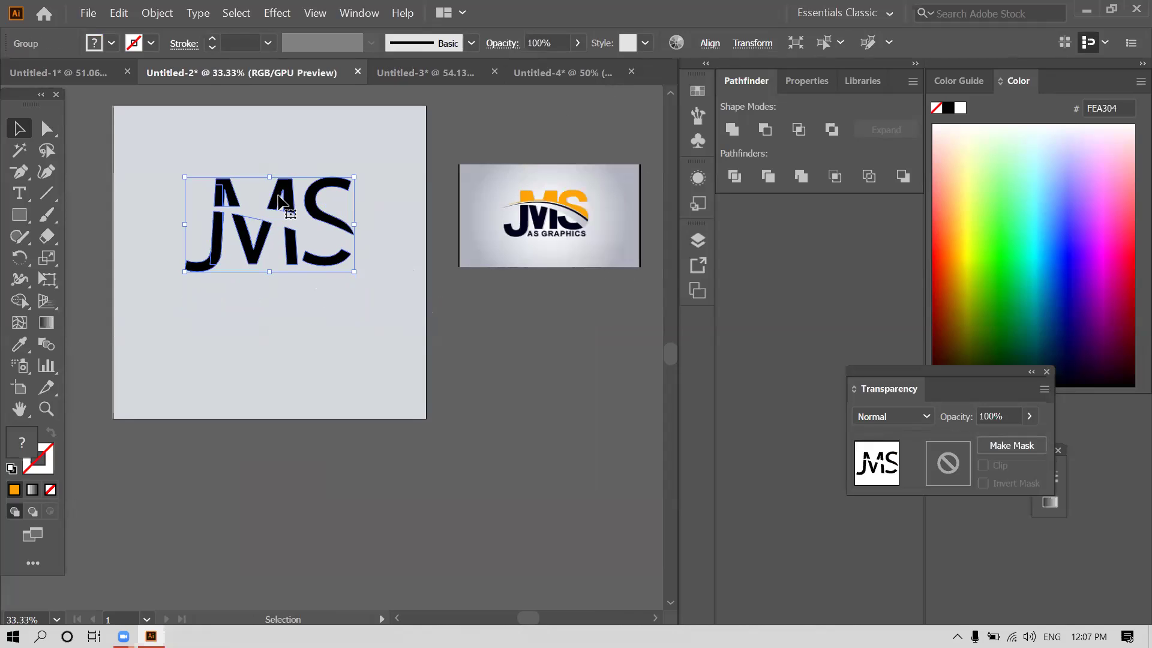
Undo the lettering's horizontal centring and the background rectangle with its grey fills, back to a white artboard.
key("ctrl+z")
key("ctrl+z")
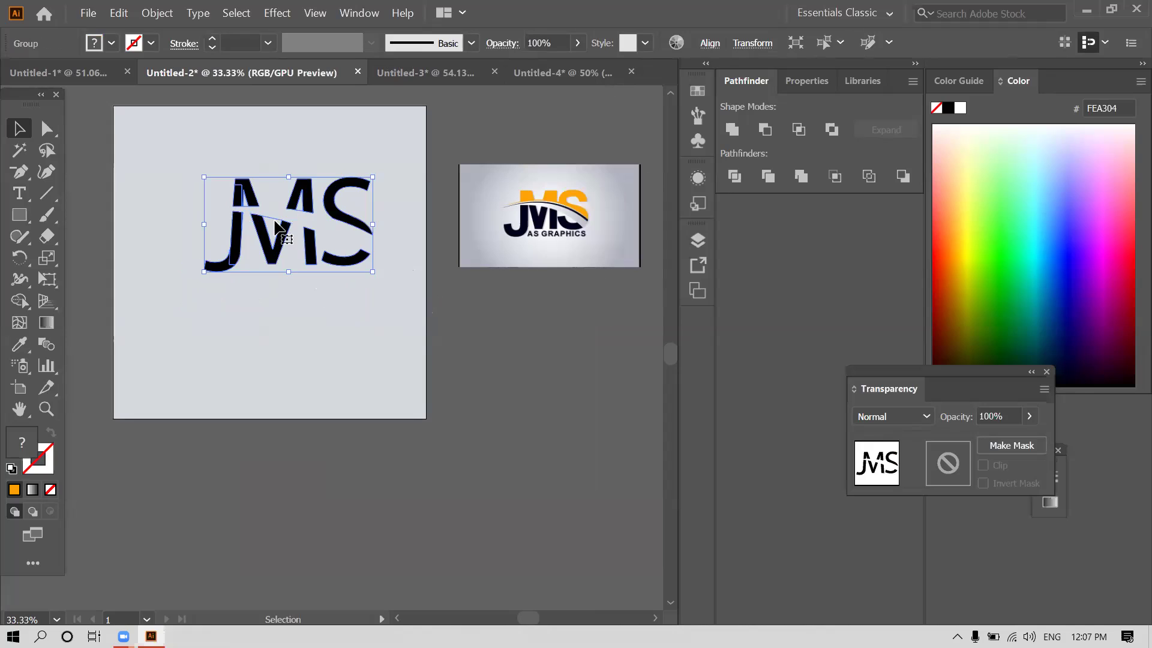
key("ctrl+z")
key("ctrl+z")
key("ctrl+z")
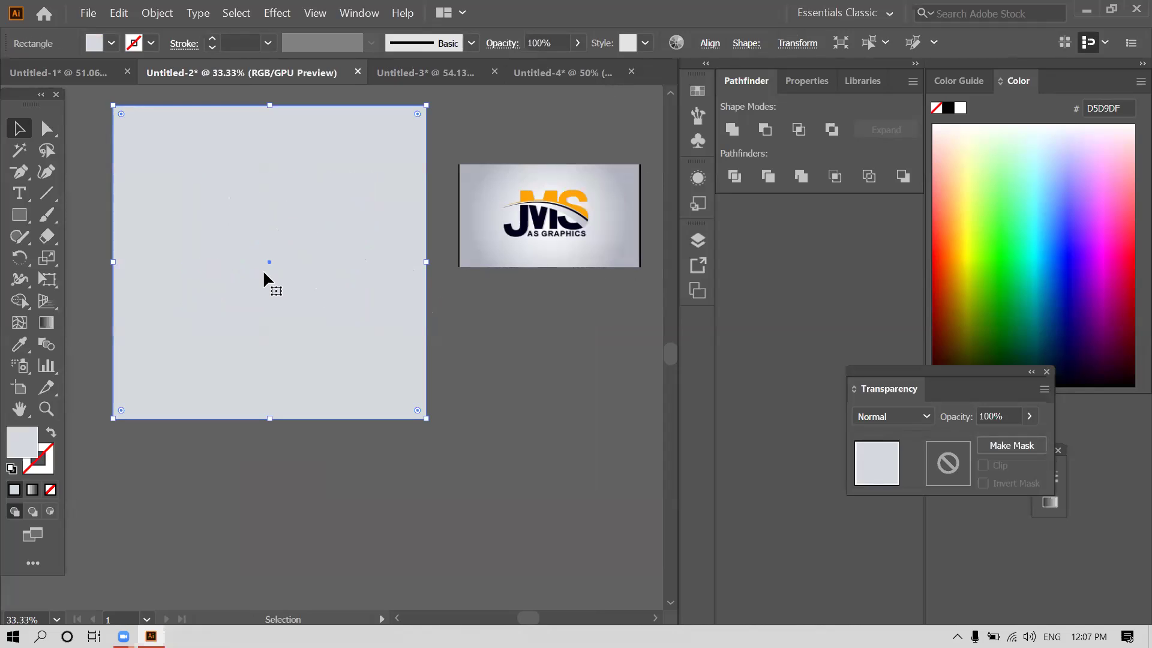
key("a")
key("ctrl+z")
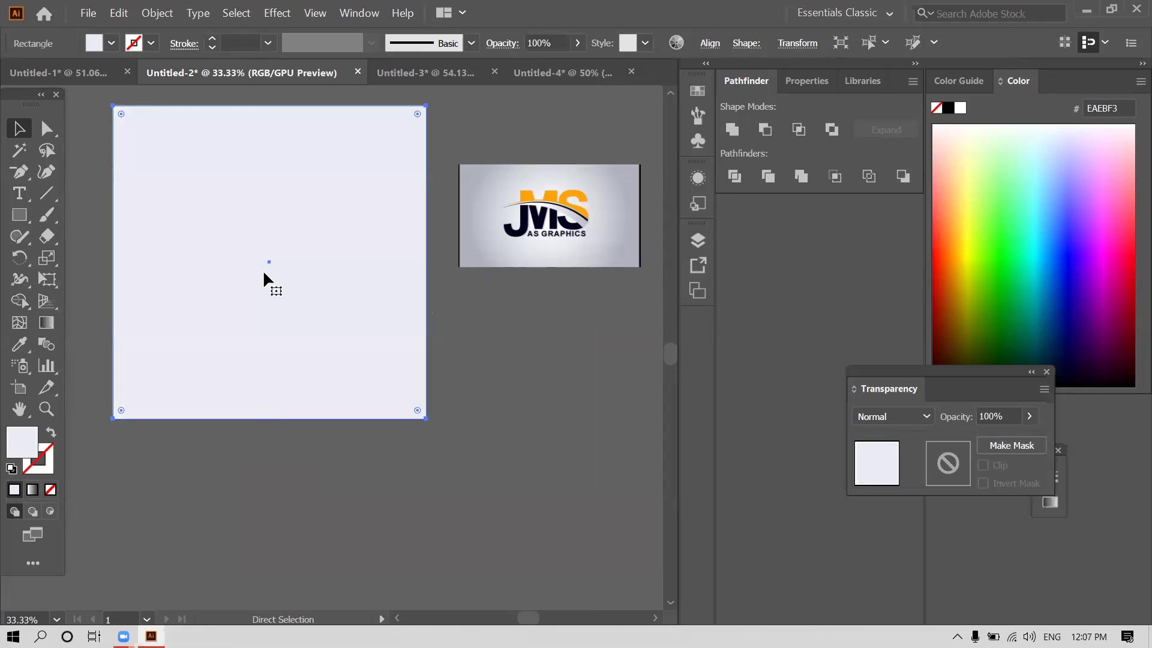
key("ctrl+z")
key("ctrl+z")
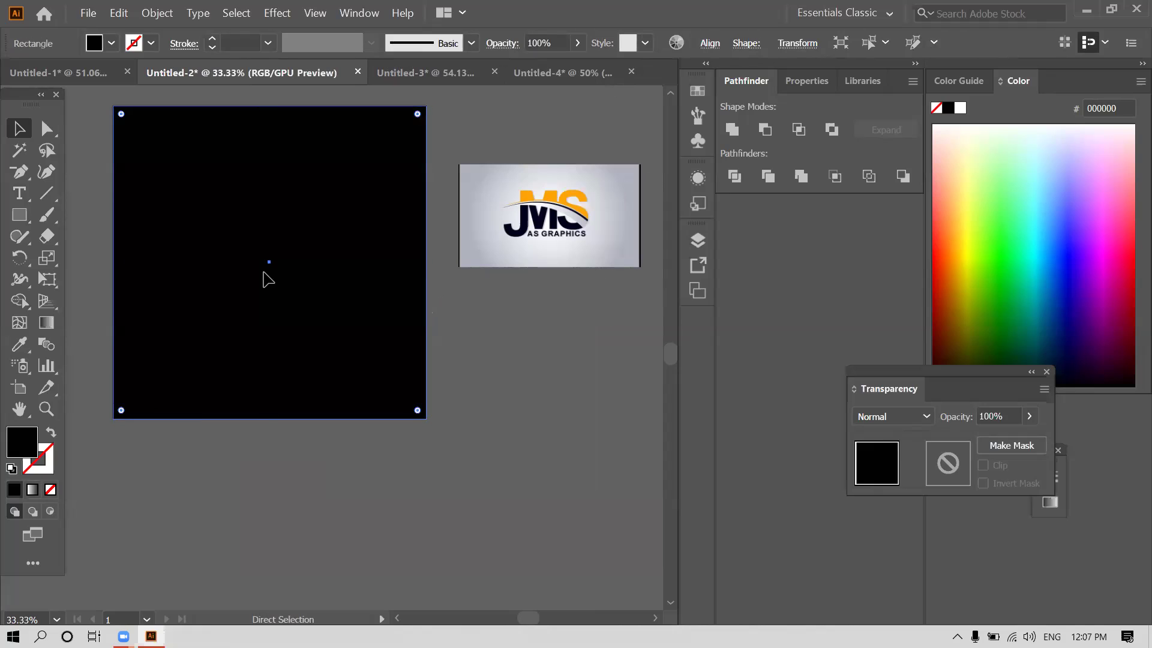
key("ctrl+z")
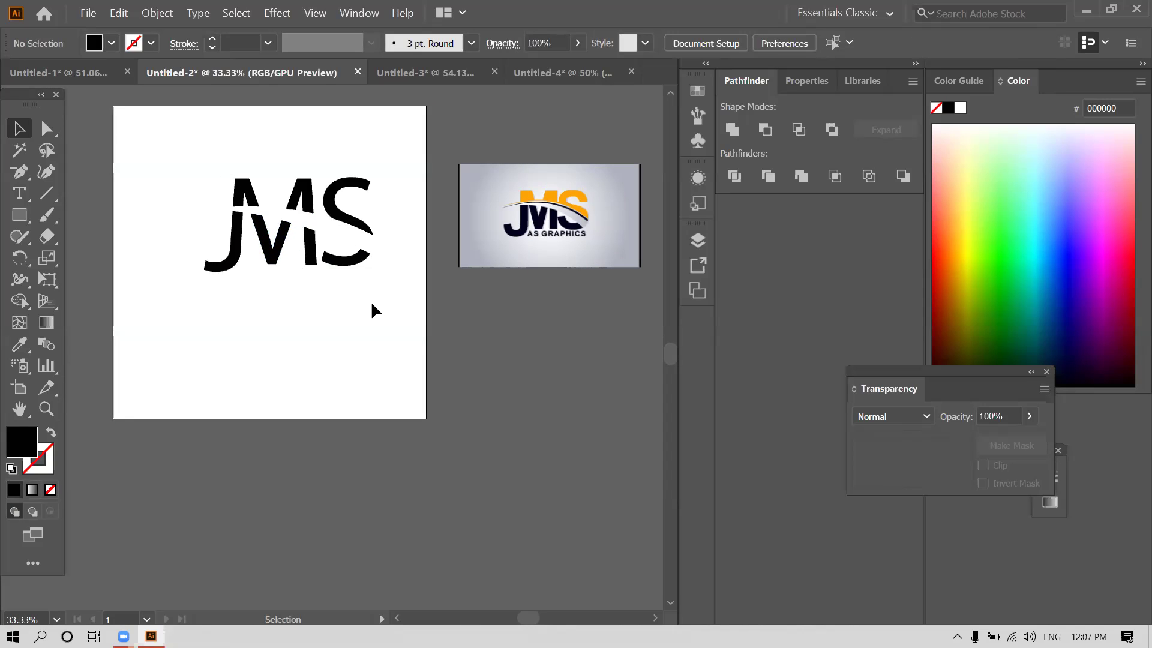
Undo the moving, resizing and placing of the JMS reference image beside the artboard.
left_click_drag(371, 300, 371, 300)
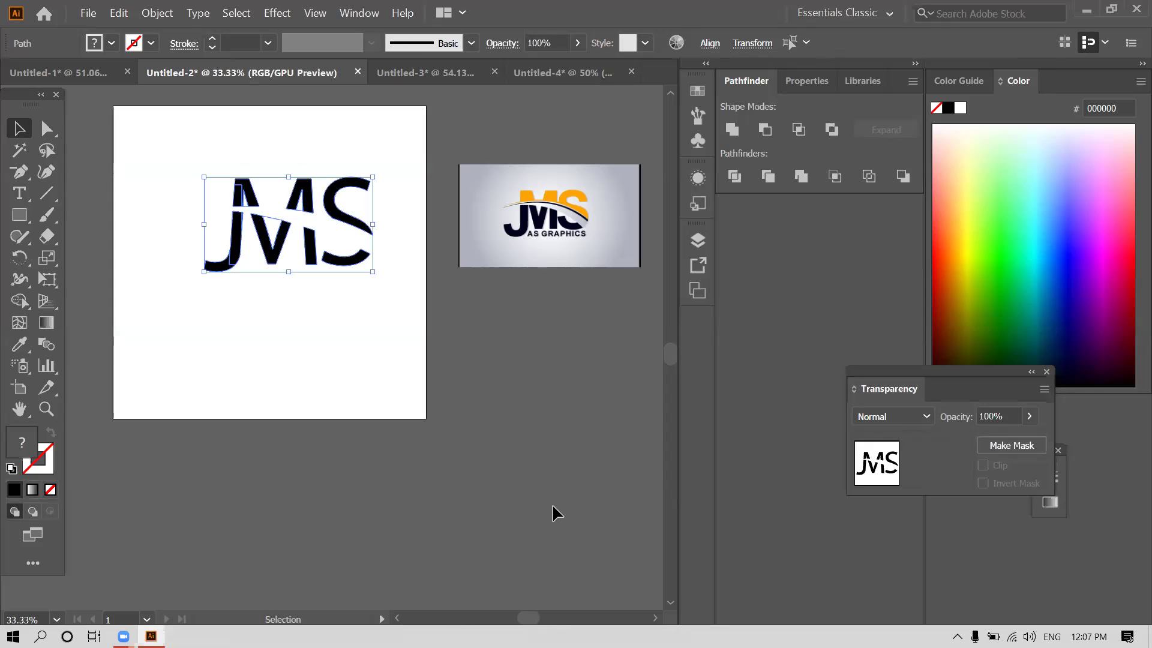
key("ctrl+z")
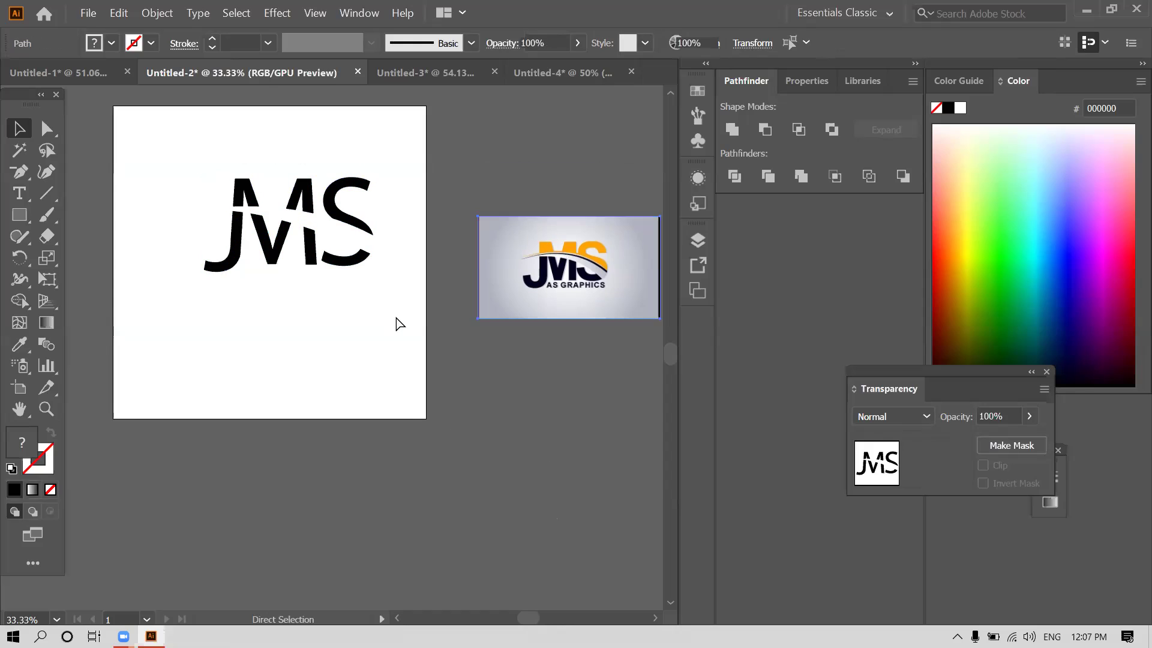
key("ctrl+z")
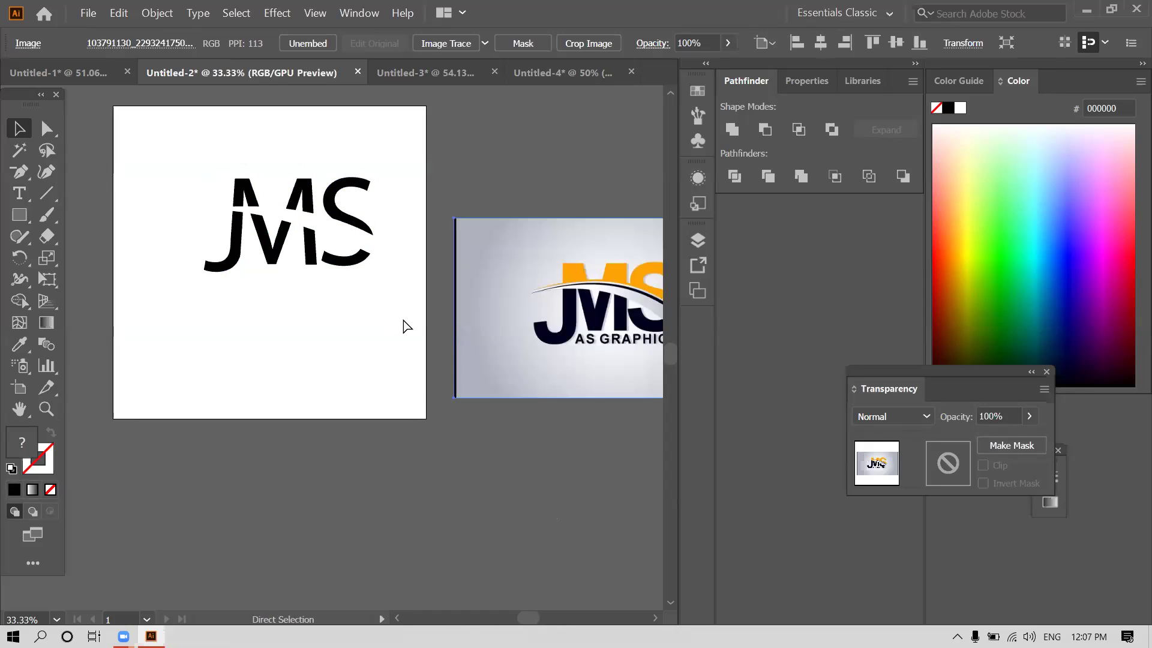
key("ctrl+z")
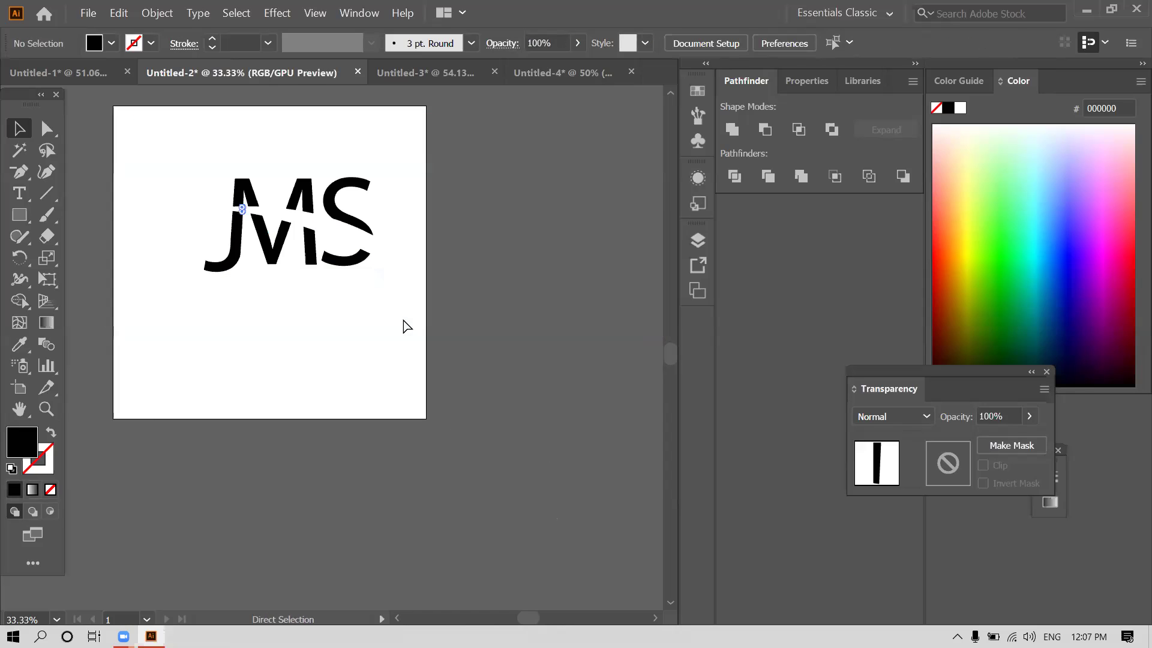
Undo the removal of the swoosh pieces until the complete black swoosh crosses the JMS lettering again.
key("ctrl+z")
key("ctrl+z")
key("ctrl+z")
key("ctrl+z")
key("ctrl+z")
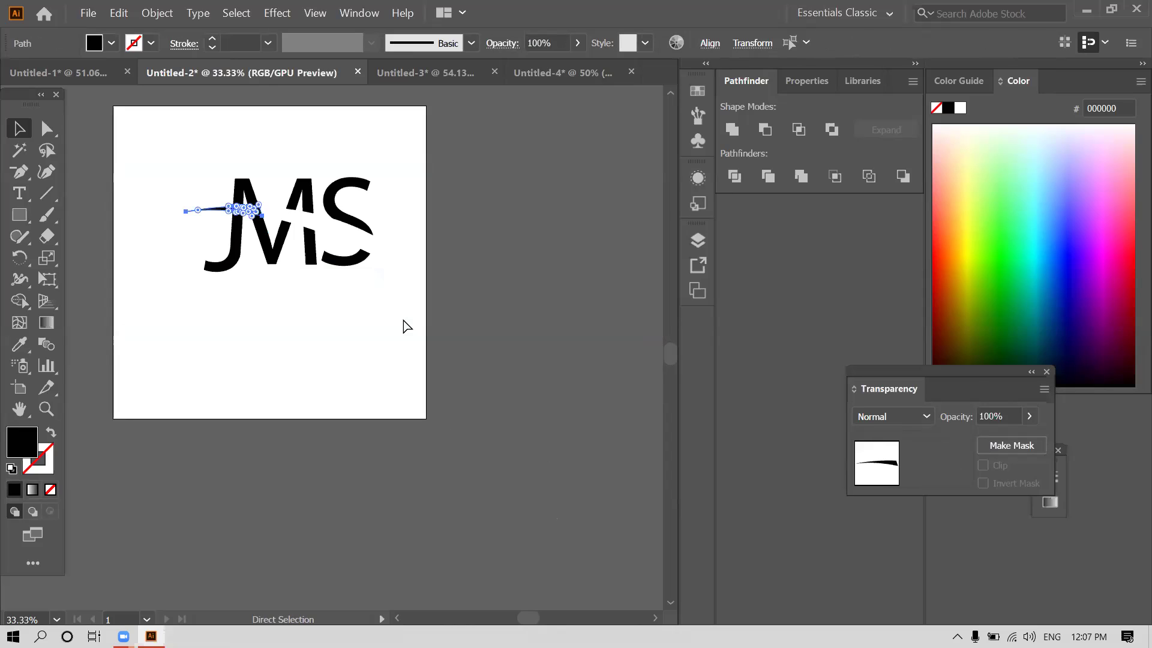
key("ctrl+z")
key("ctrl+z")
key("ctrl+z")
key("ctrl+z")
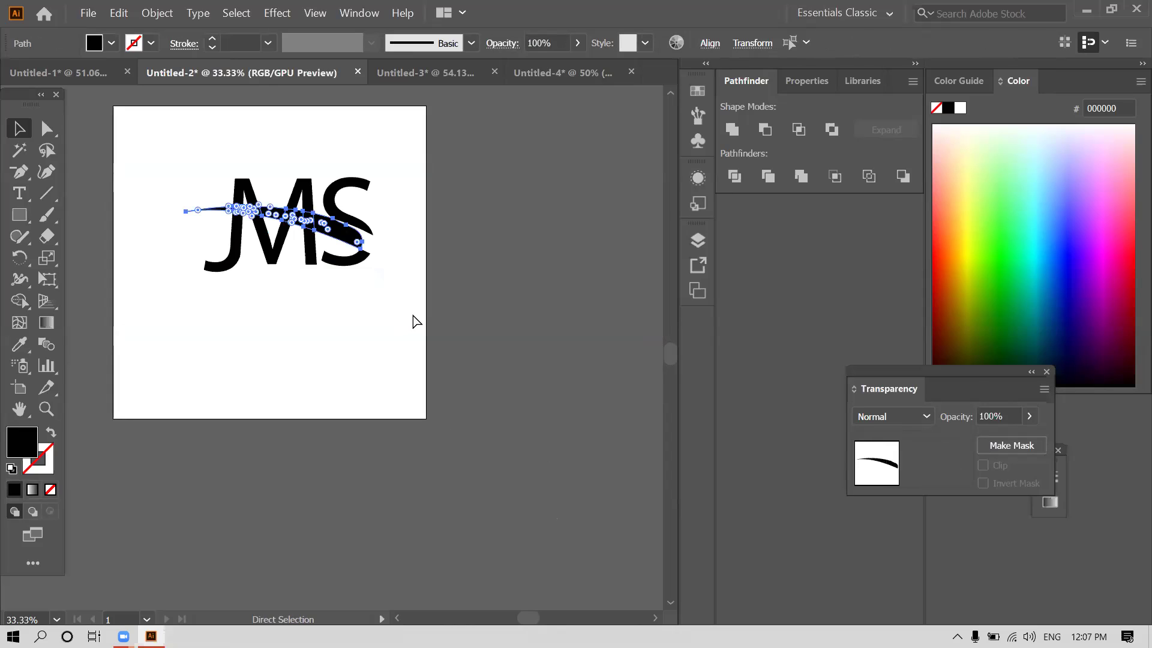
key("ctrl+z")
key("ctrl+z")
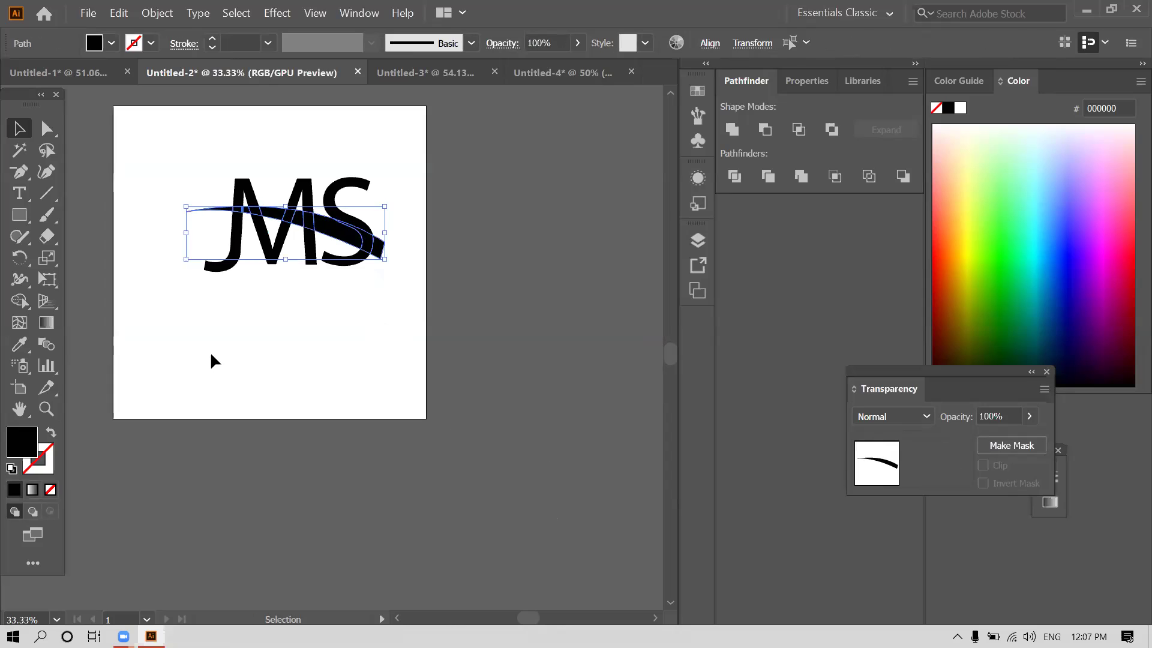
Fill the swoosh across the JMS lettering with a white-to-black linear gradient and deselect it.
left_click(33, 489)
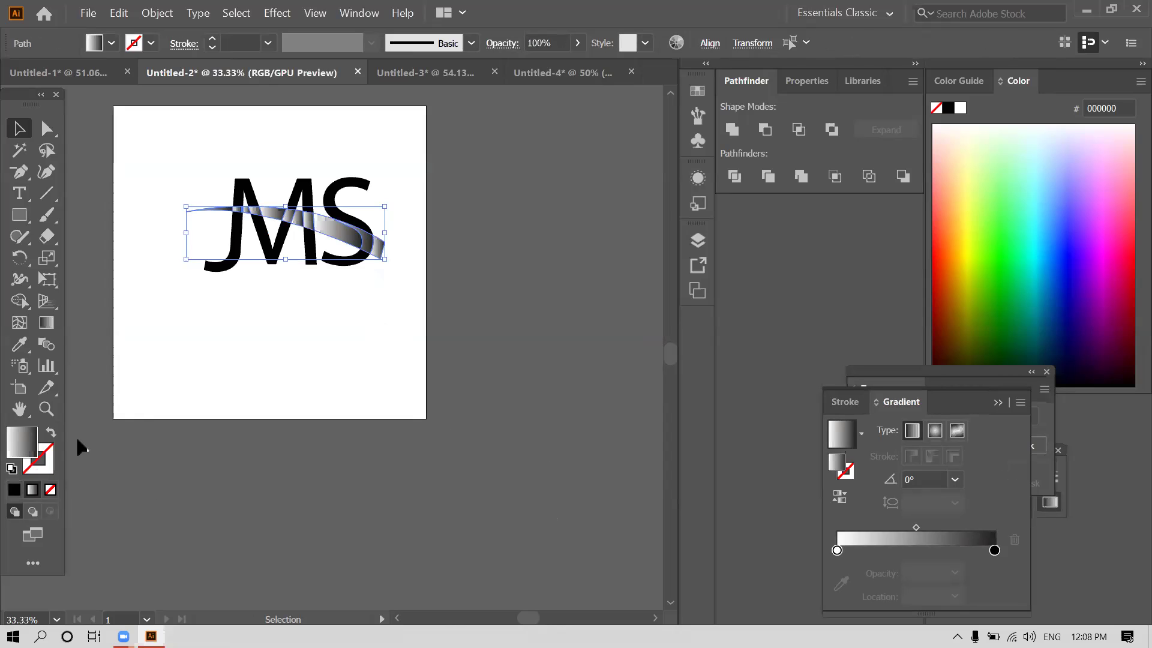
left_click(163, 466)
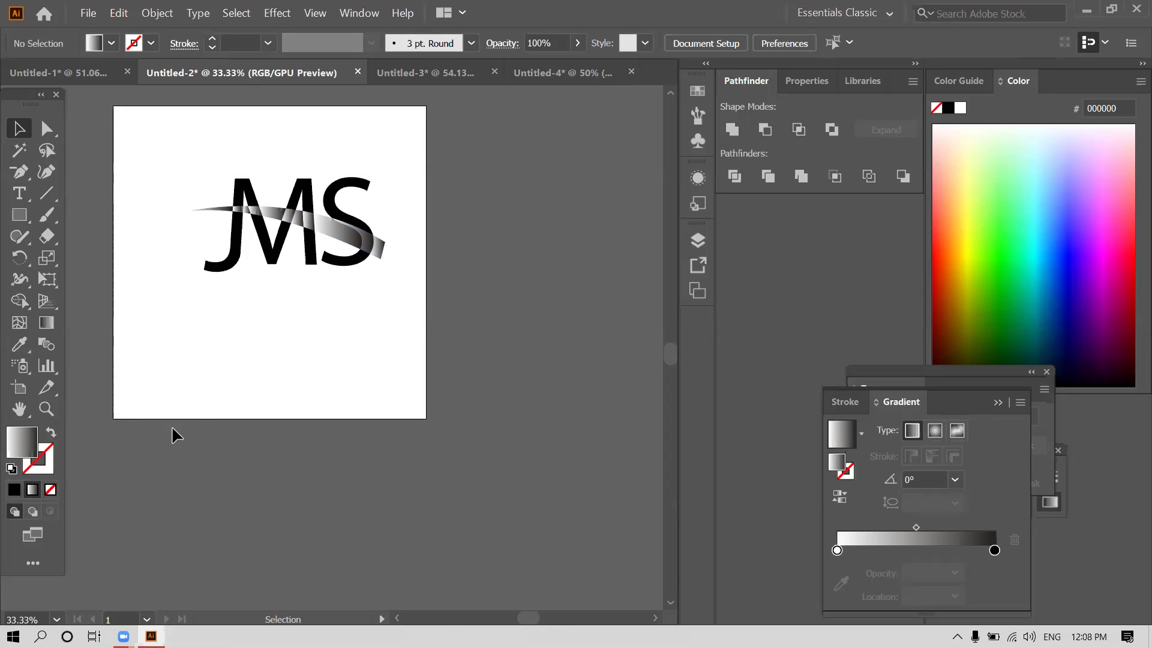
Look at the U logo in the Untitled-1 document and return to Untitled-2.
left_click(66, 72)
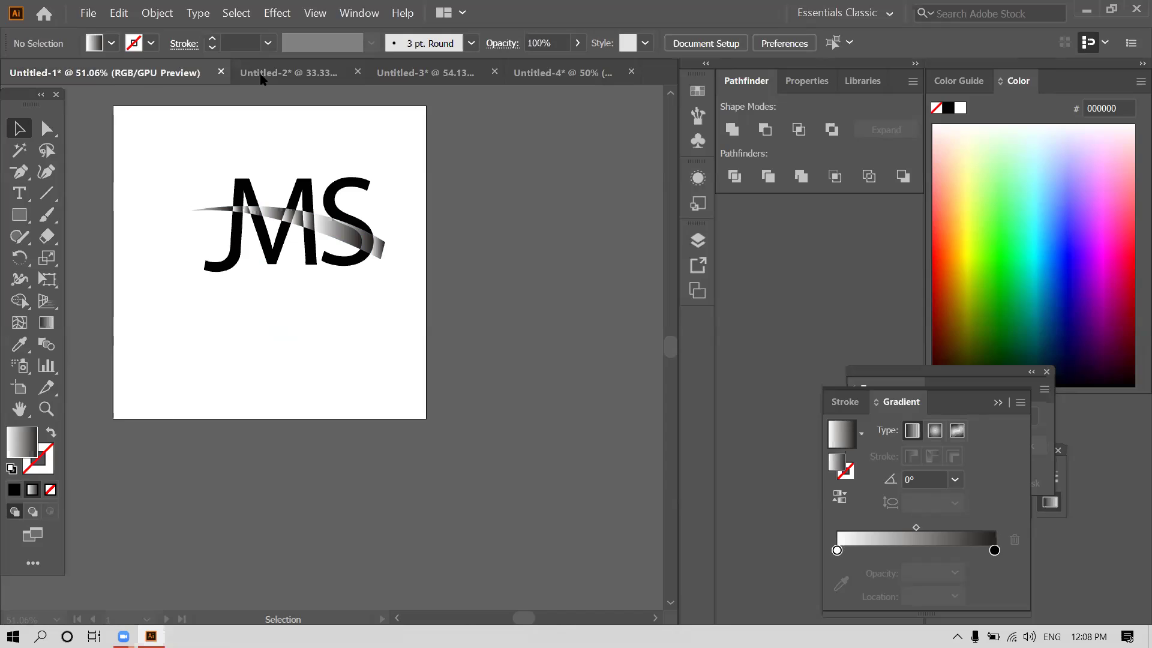
left_click(267, 75)
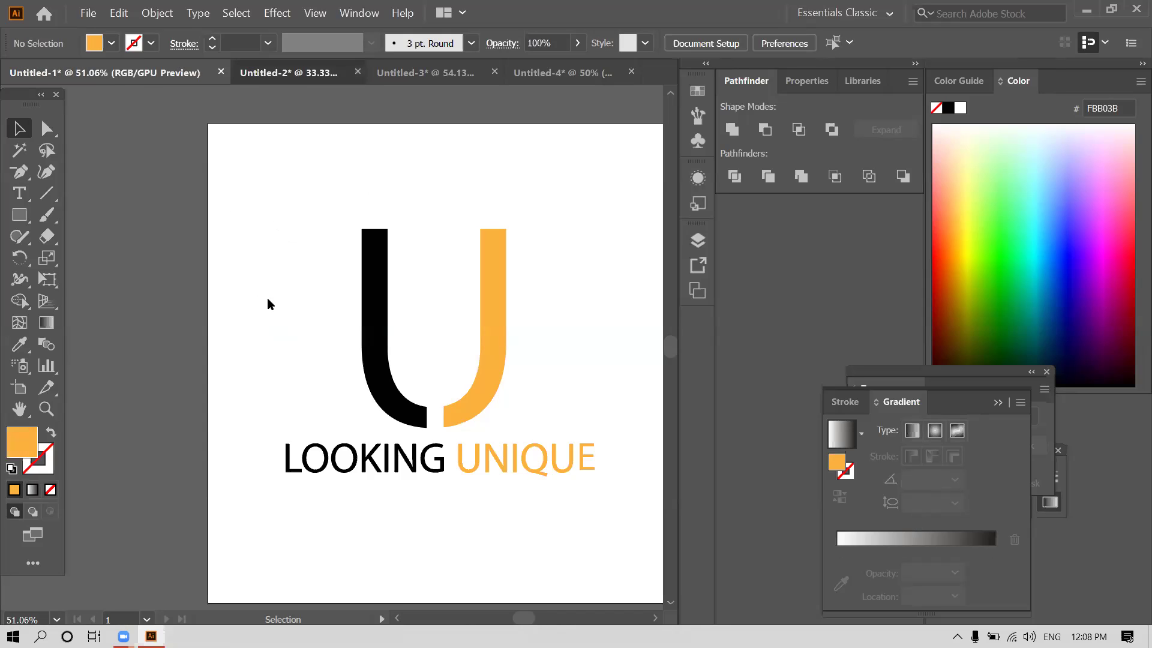
left_click(265, 73)
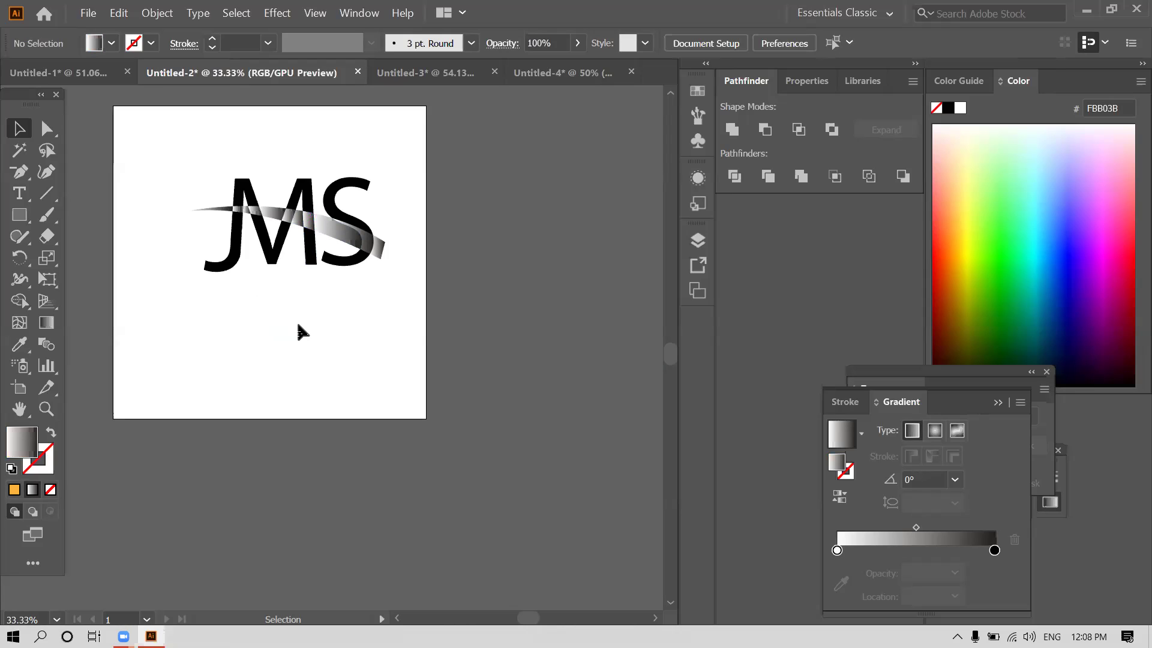
Try Minus Front on the JMS lettering and the gradient swoosh, and undo it.
left_click_drag(195, 153, 368, 308)
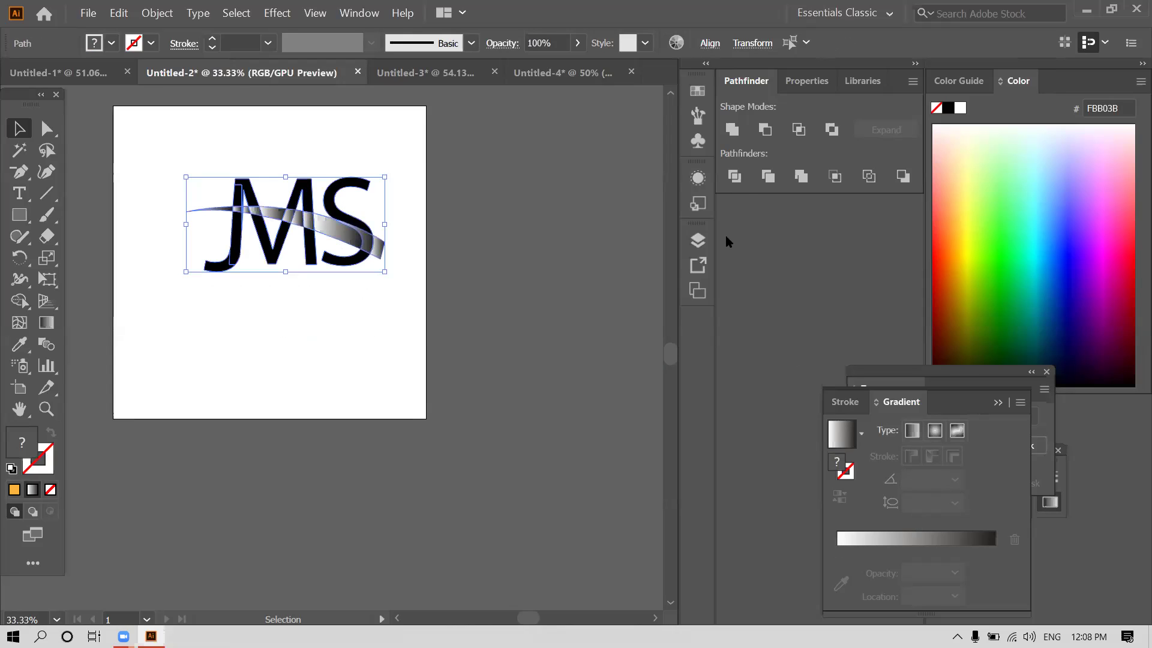
left_click(766, 128)
key("ctrl+z")
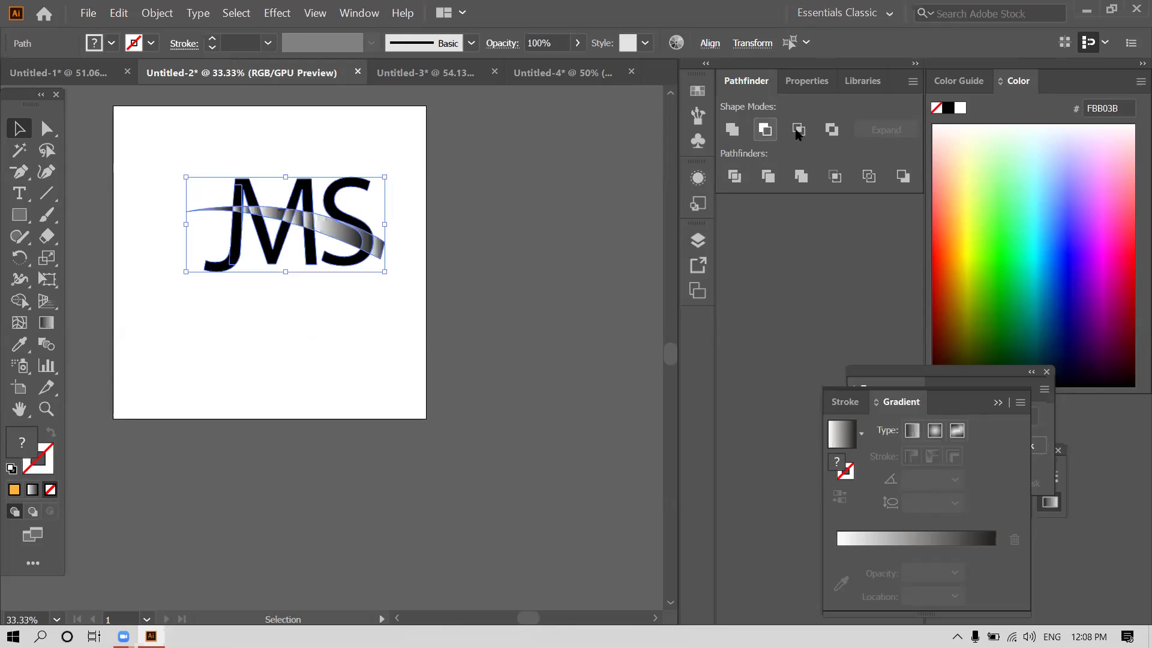
Try Intersect, Exclude and Unite on the JMS lettering and gradient swoosh, undoing each result.
left_click(798, 130)
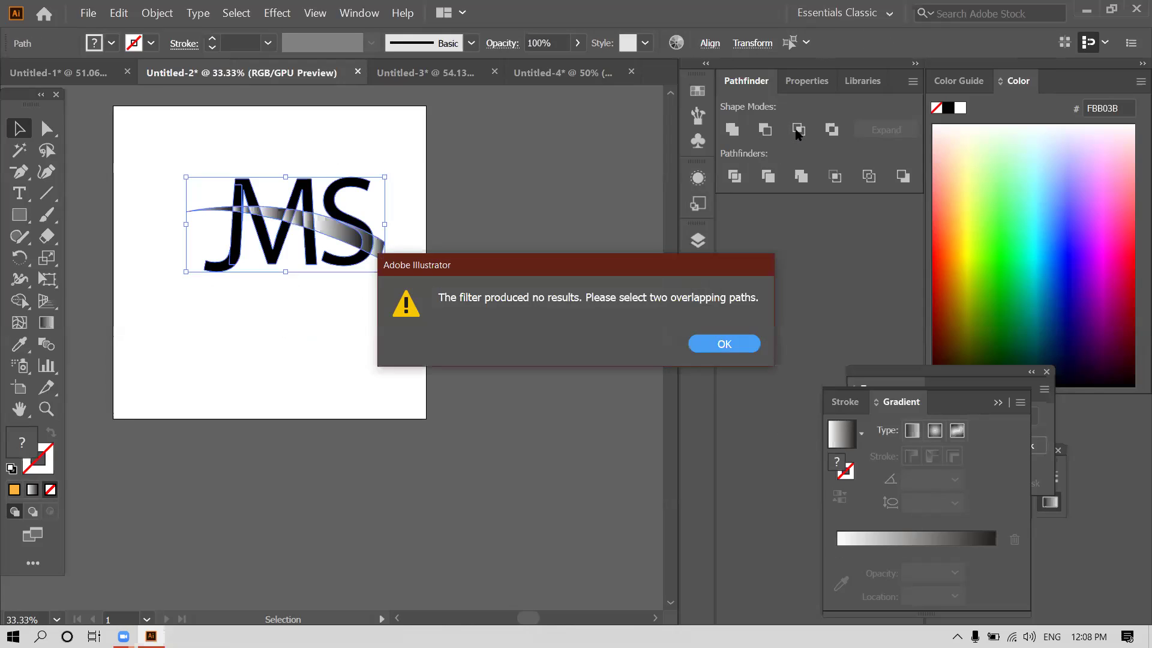
left_click(726, 343)
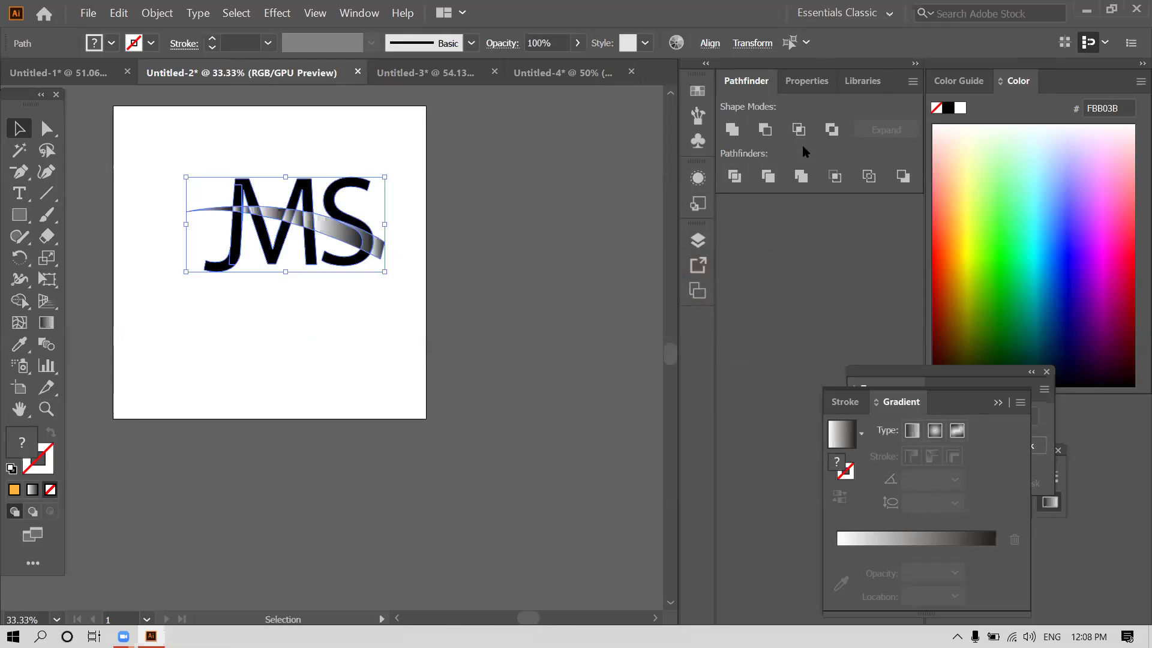
left_click(831, 129)
key("ctrl+z")
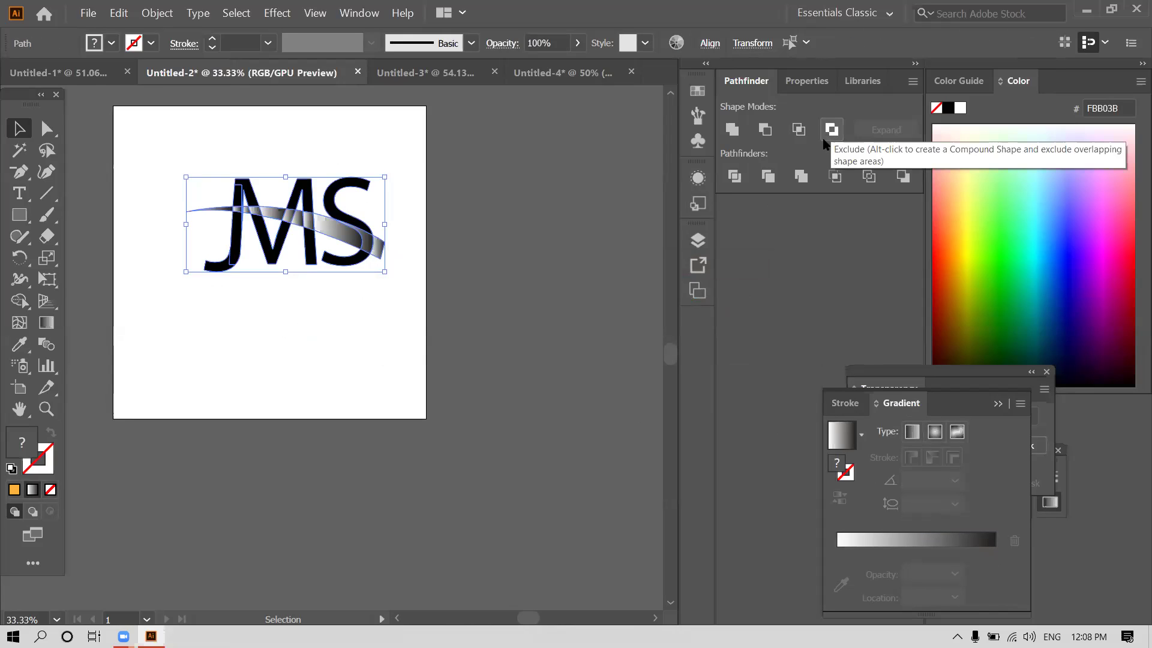
left_click(740, 137)
key("ctrl+z")
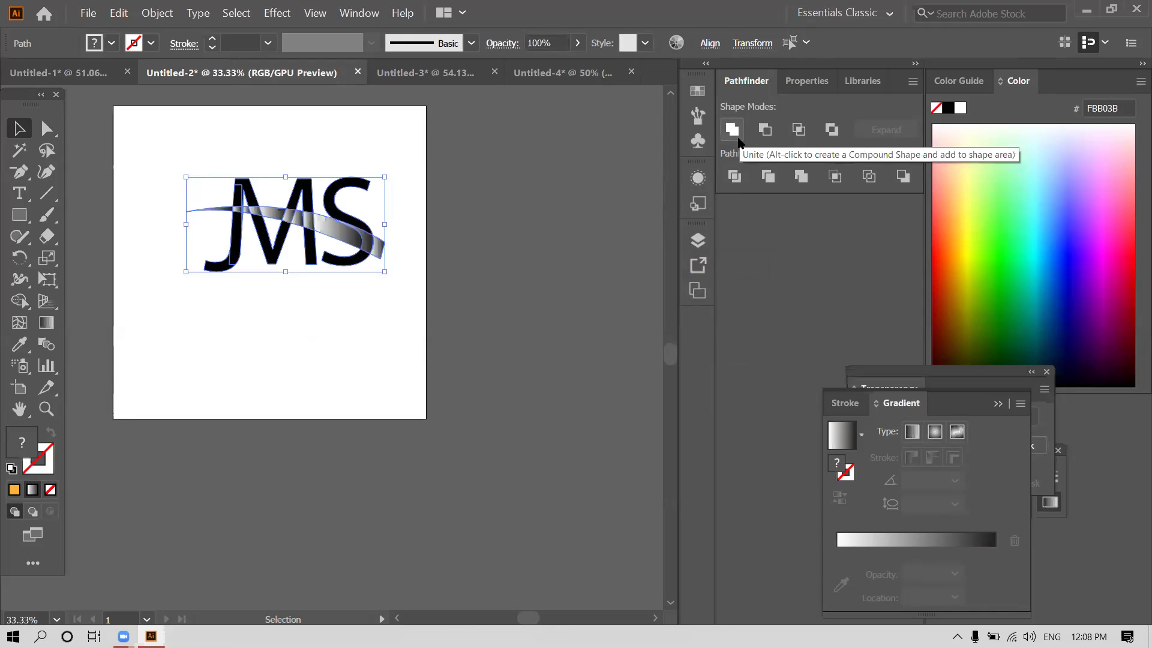
Apply Trim to the JMS lettering and gradient swoosh, ungroup the result and deselect it.
left_click(768, 176)
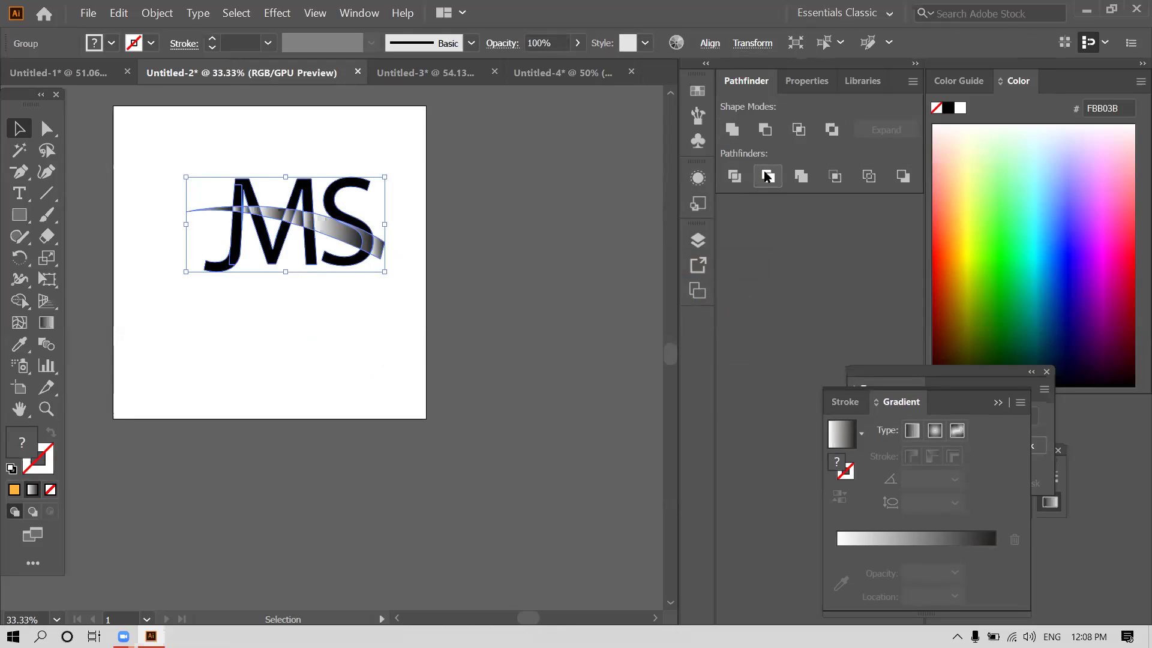
right_click(306, 222)
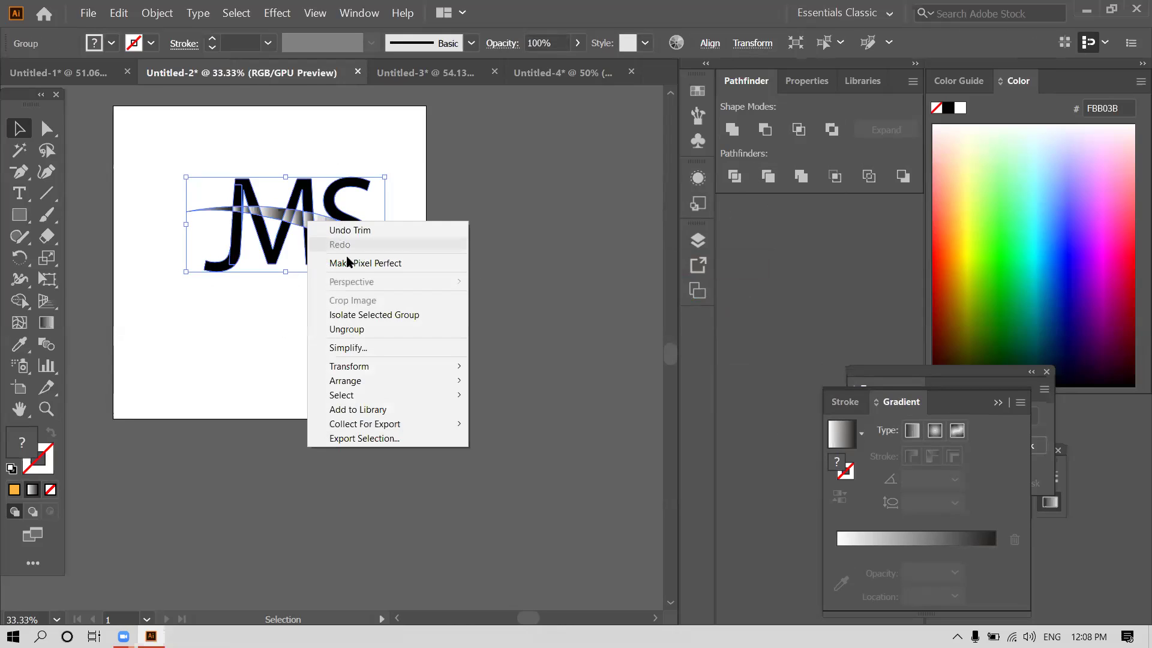
left_click(369, 327)
left_click(346, 294)
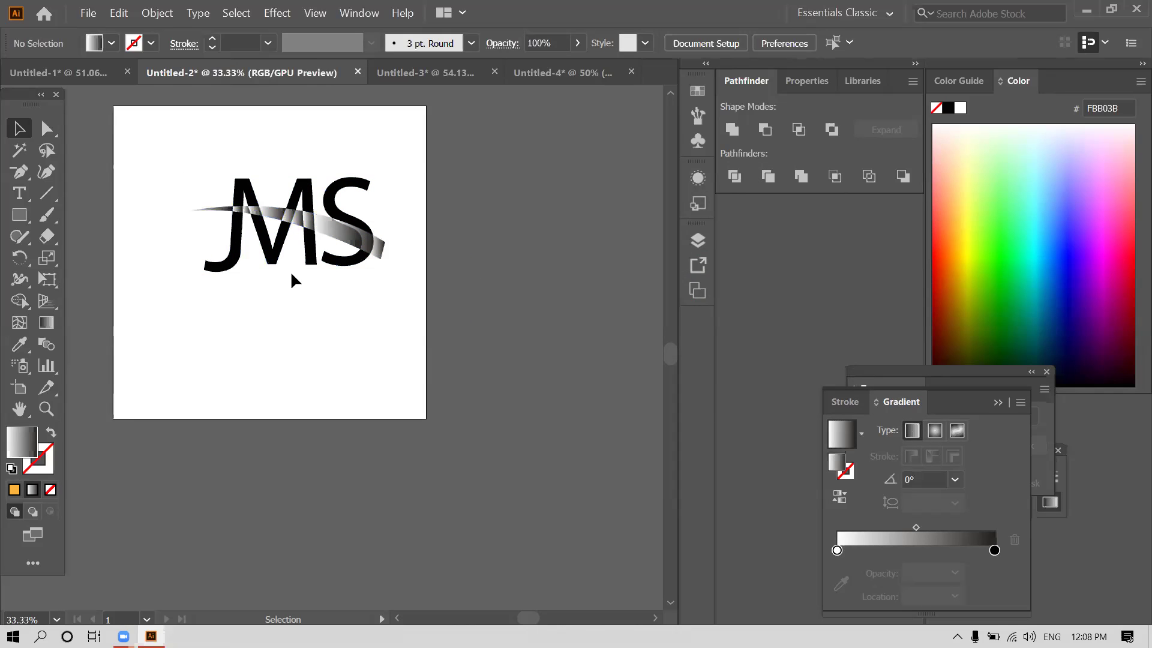
Try deleting the gradient piece on the M's diagonal stroke, then undo the deletion and deselect.
scroll(288, 264, "up", 3)
left_click(294, 128)
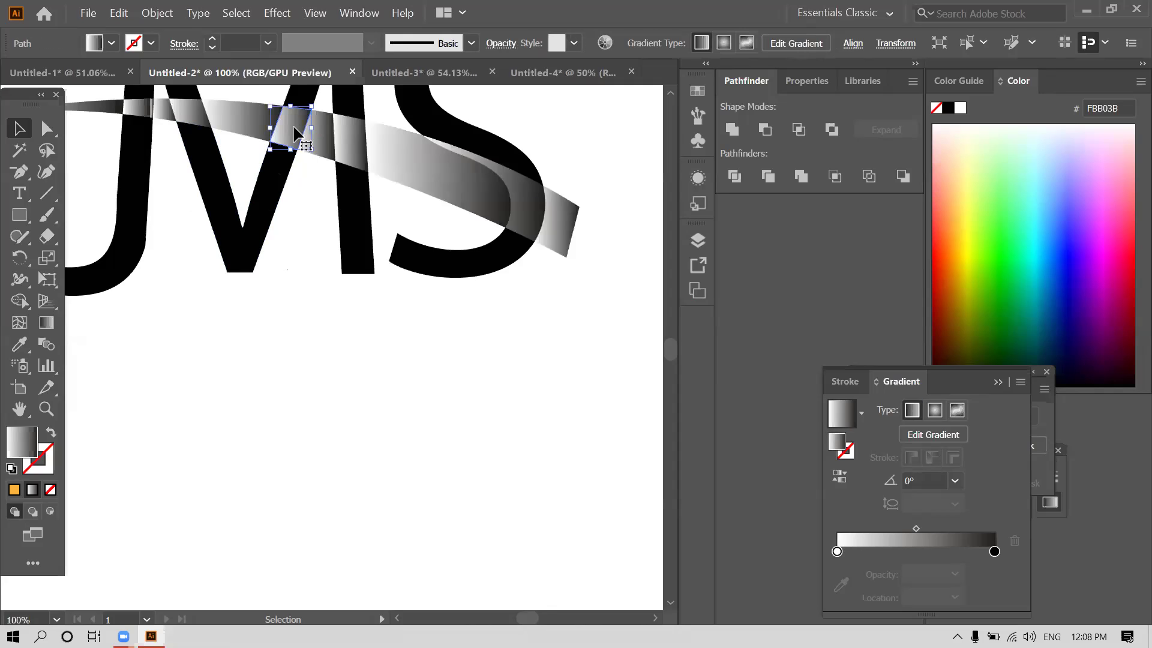
key("Delete")
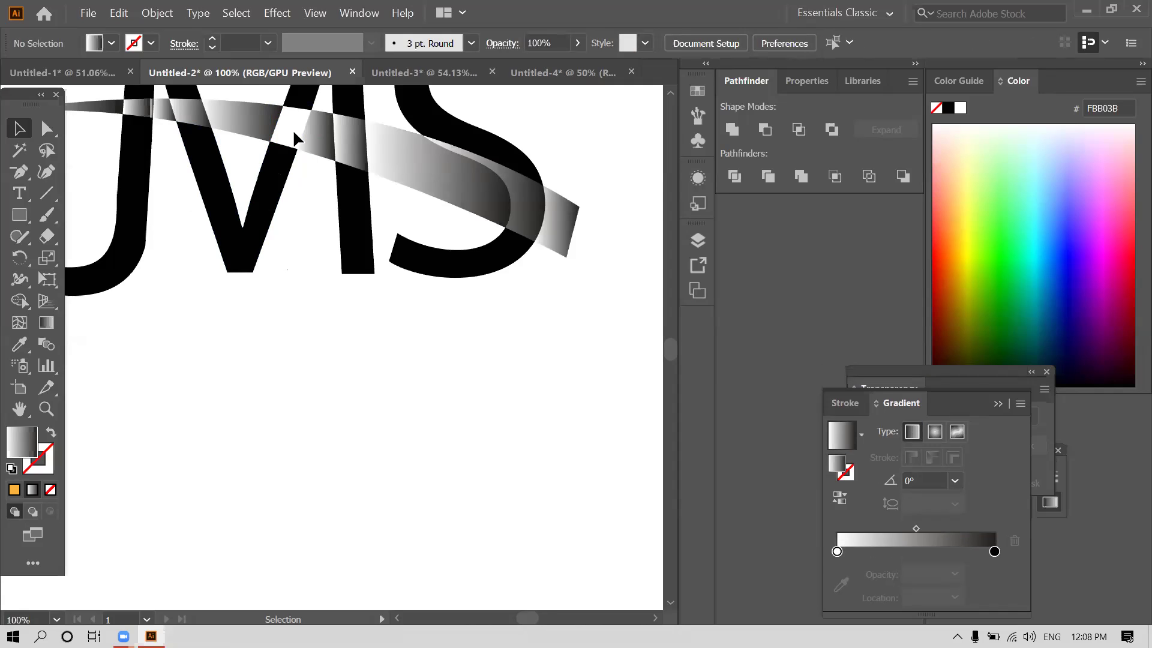
key("ctrl+z")
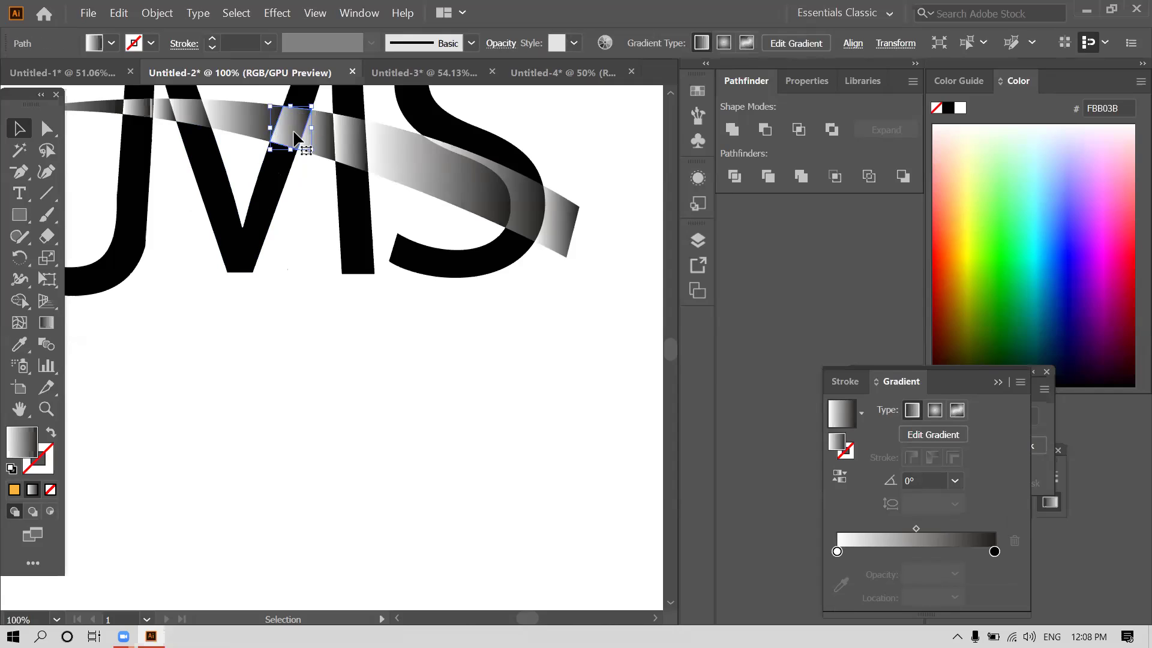
scroll(293, 137, "down", 3)
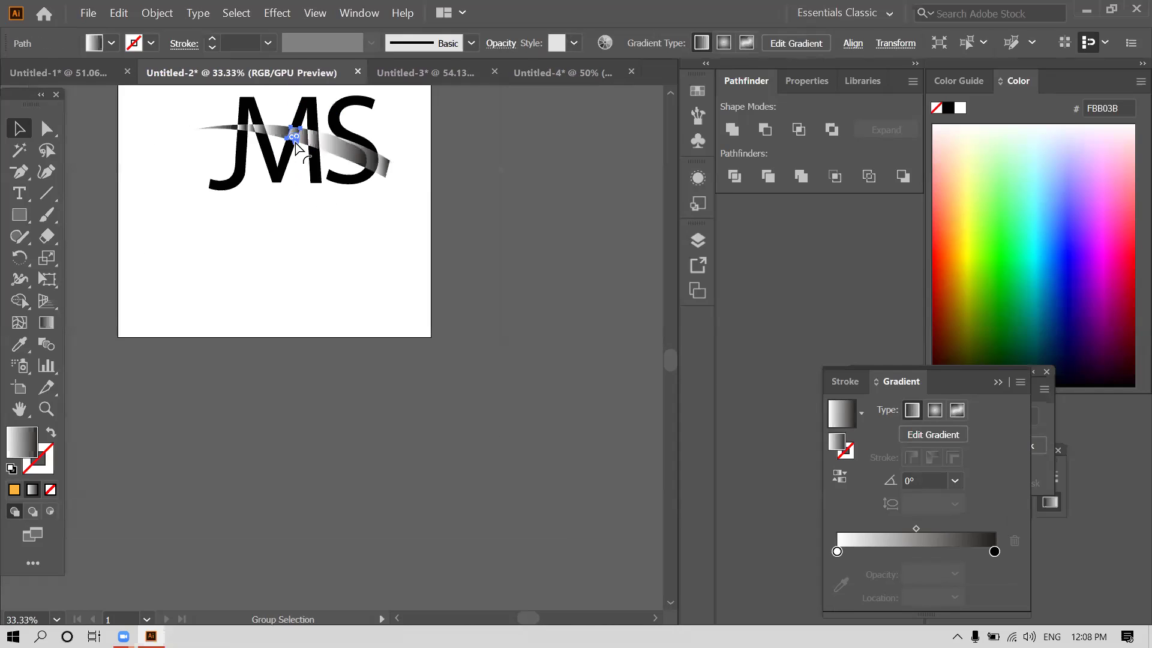
left_click(323, 203)
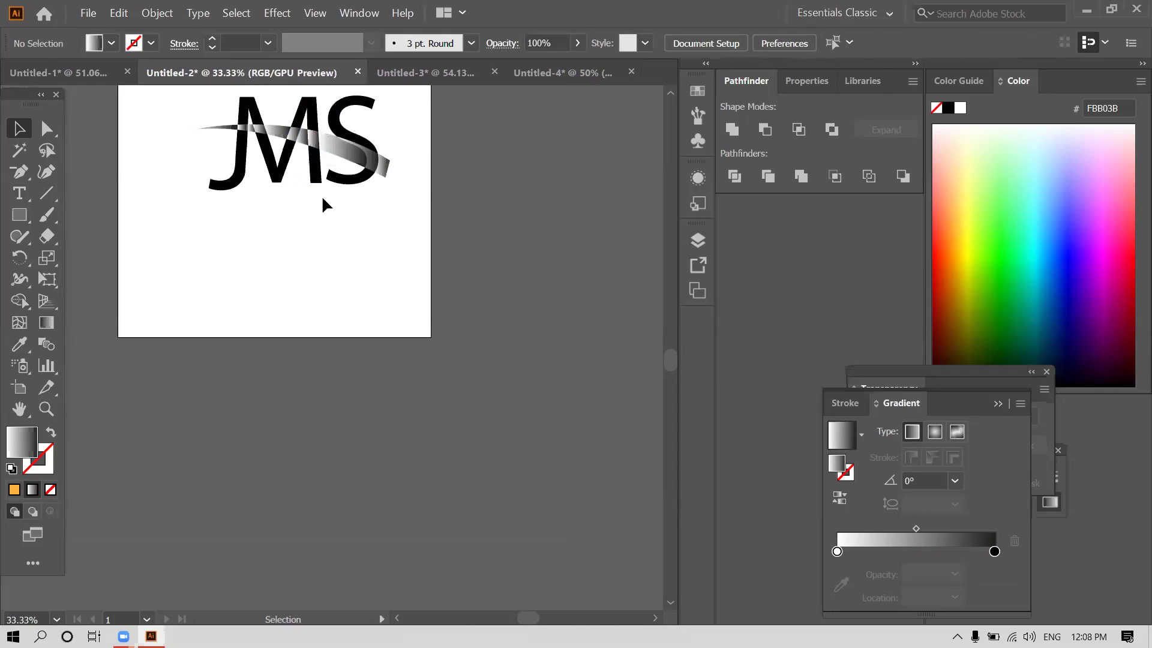
Try Crop, Outline and Minus Back on the whole JMS logo, undoing each result, and deselect it.
key("space")
left_click_drag(318, 180, 395, 230)
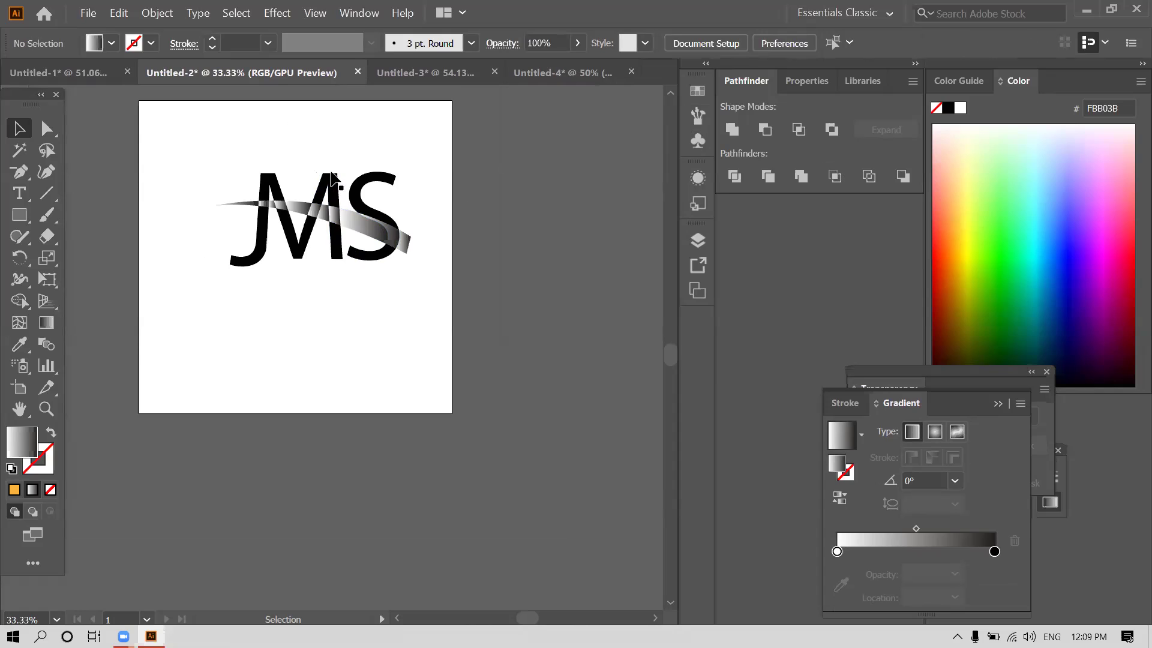
left_click_drag(206, 166, 445, 307)
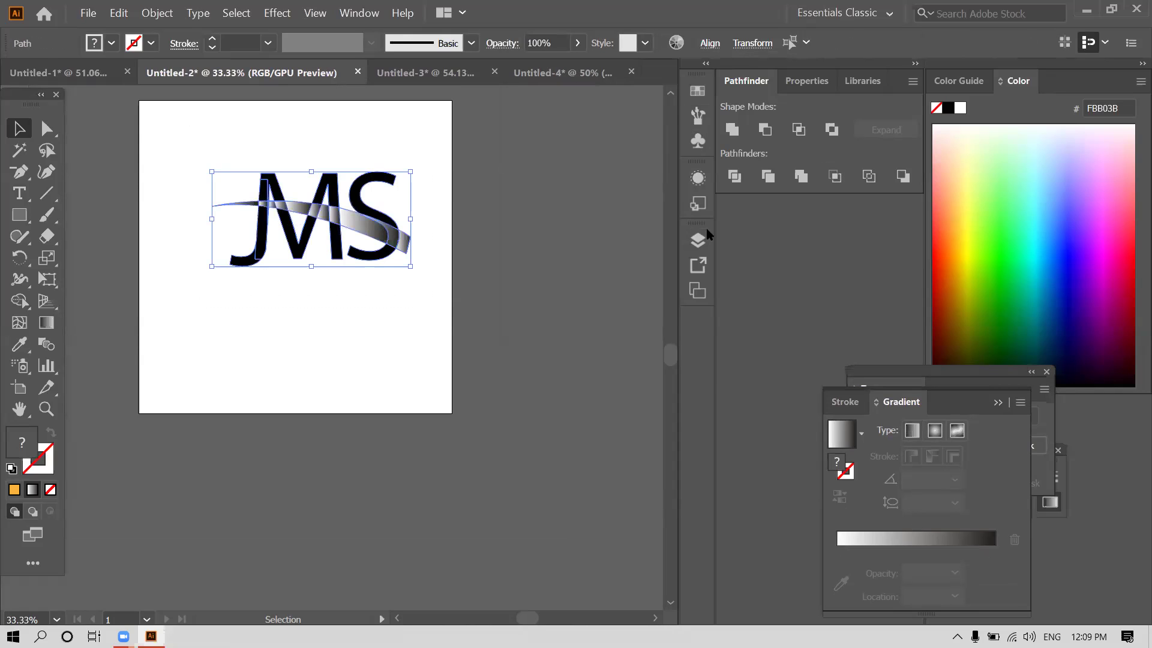
left_click(835, 177)
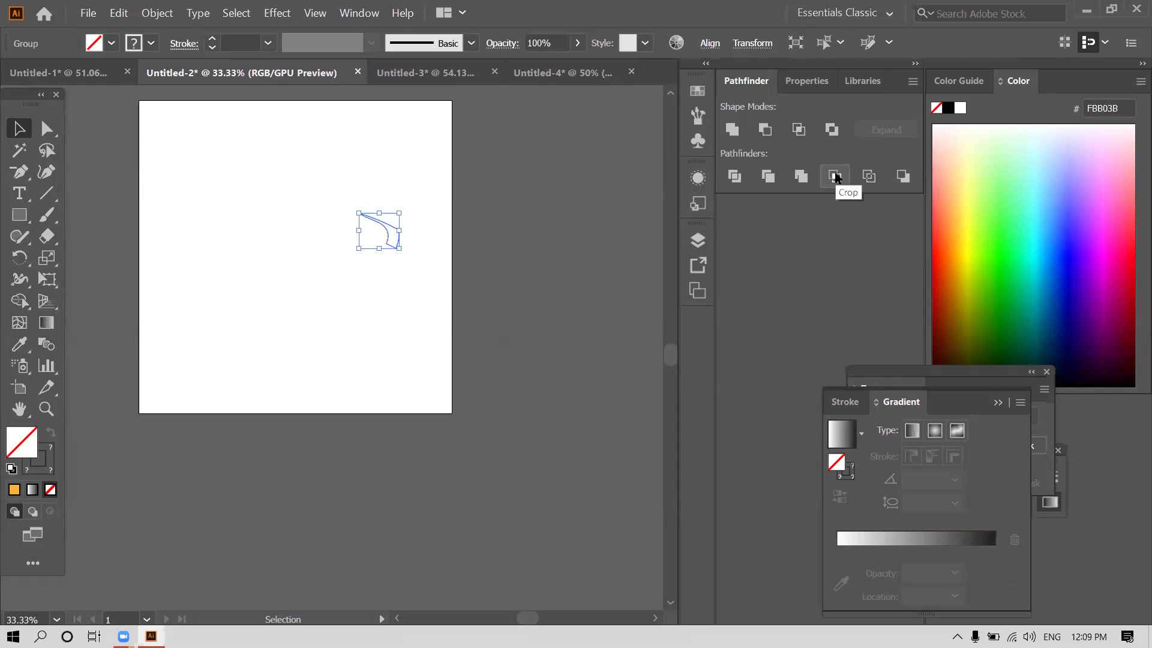
key("ctrl+z")
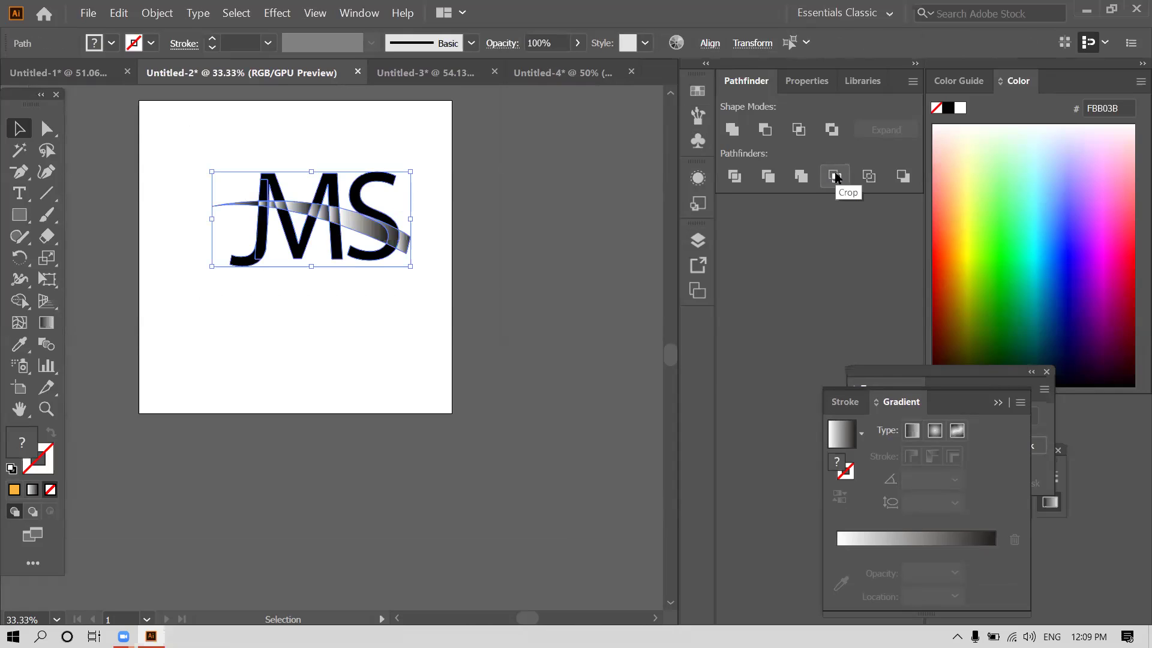
left_click(873, 176)
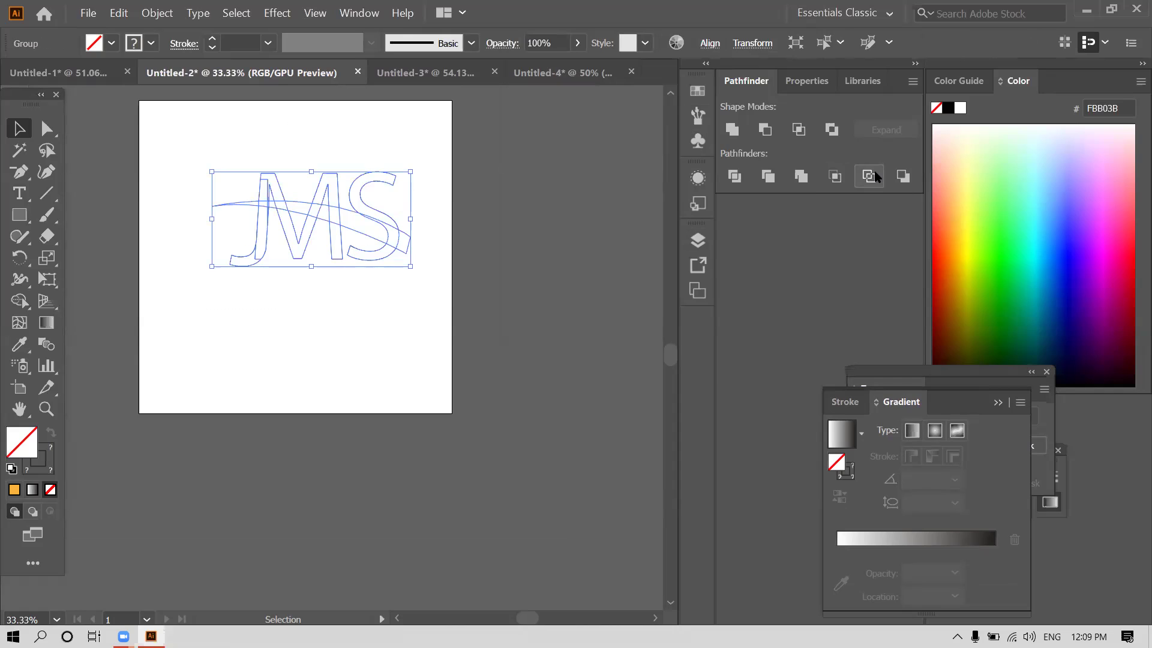
key("ctrl+z")
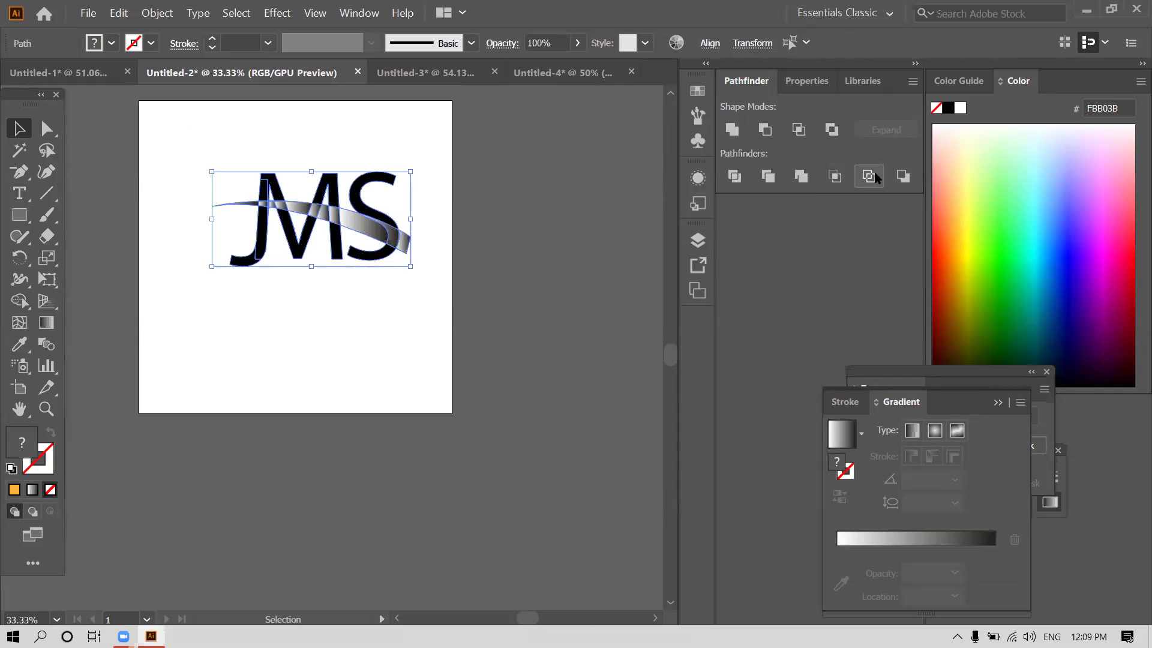
left_click(901, 176)
key("ctrl+z")
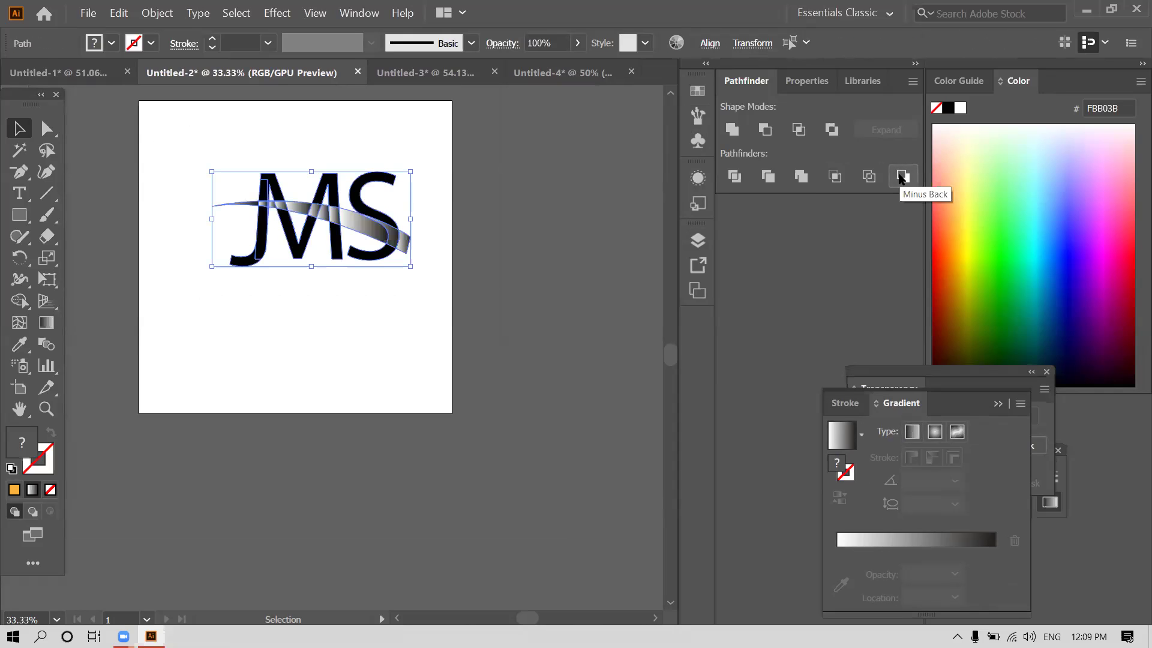
left_click(428, 218)
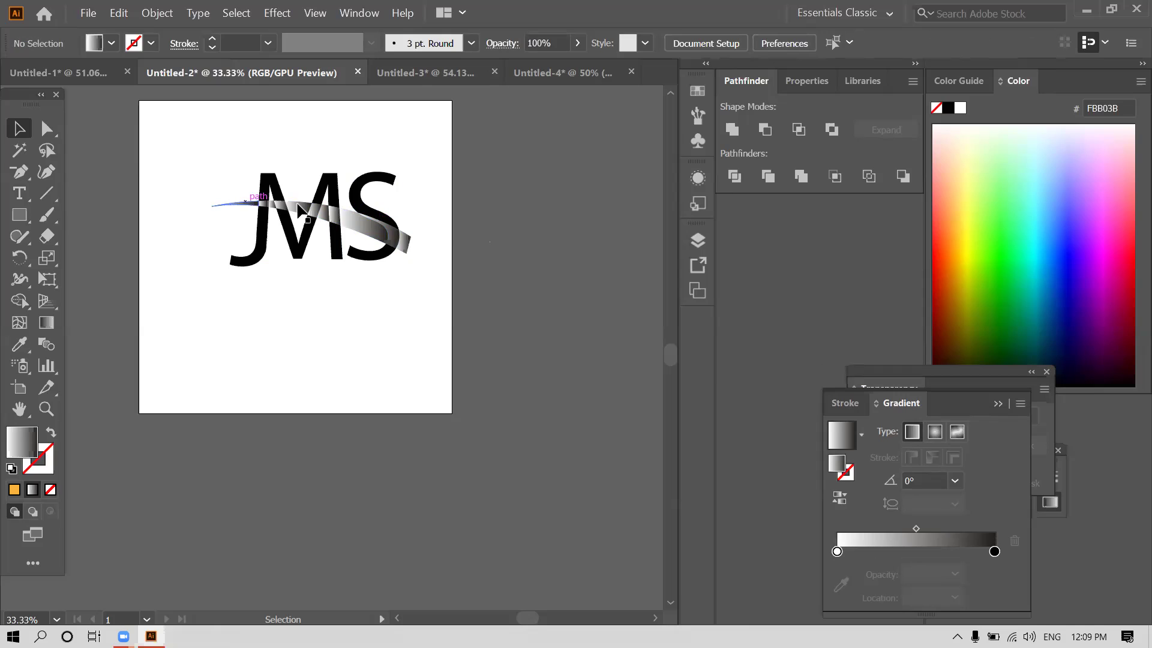
Undo the gradient fill, ungrouping and Divide until the black swoosh is one whole path, and check it in isolation.
left_click(417, 254, "ctrl")
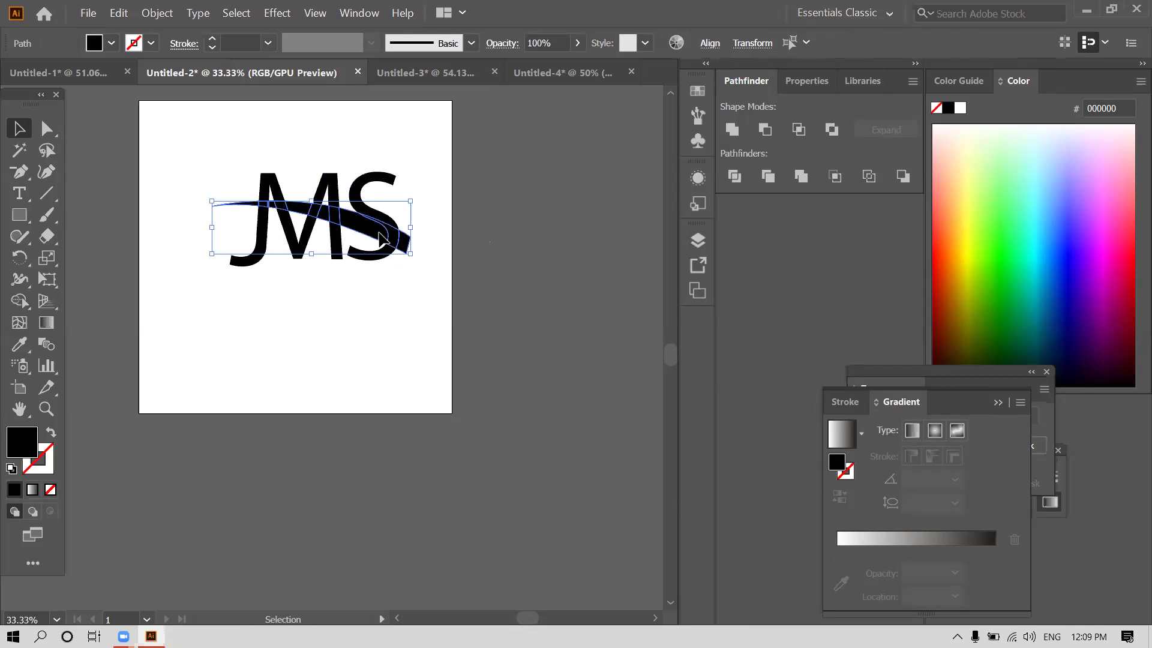
left_click(388, 297)
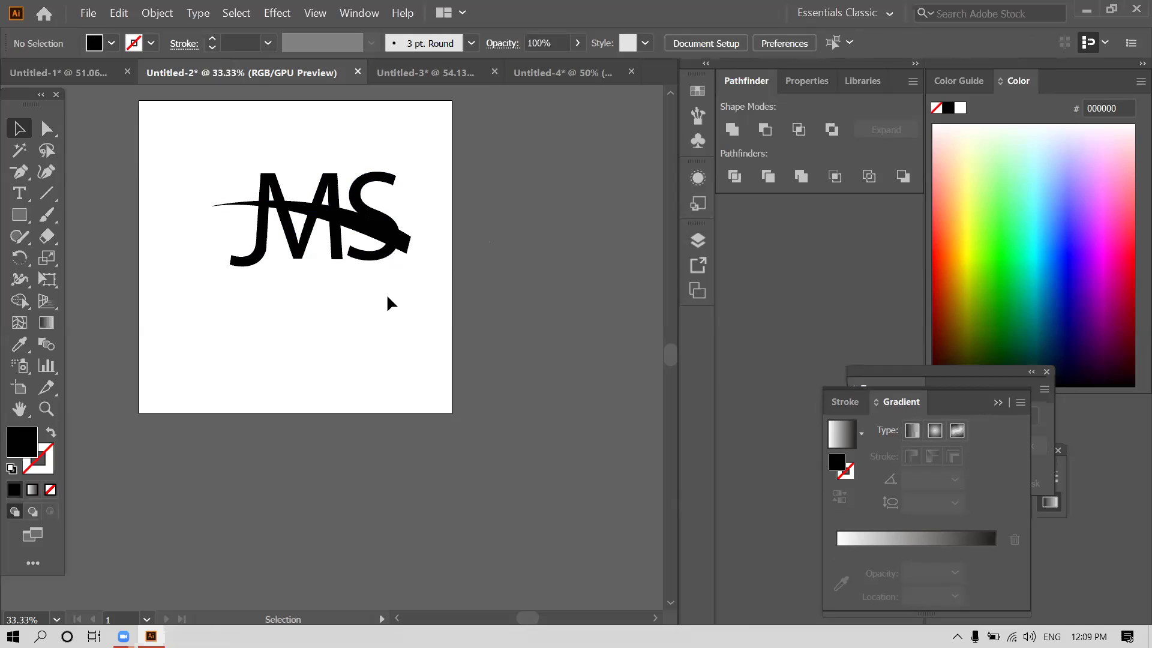
left_click(401, 248)
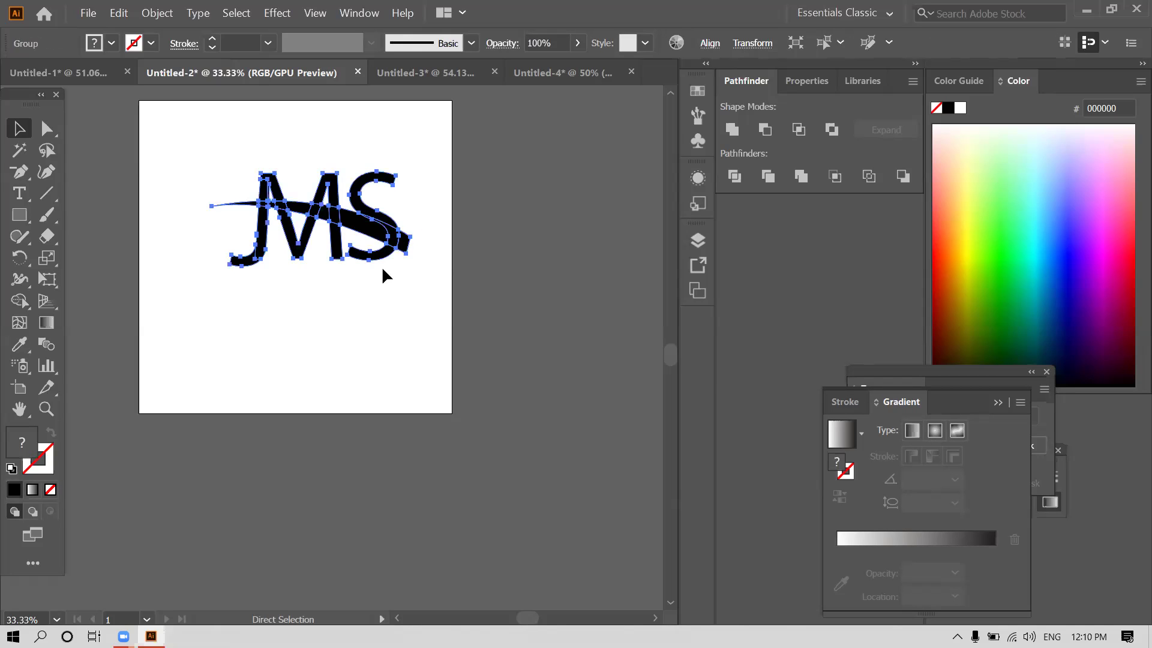
left_click(392, 261)
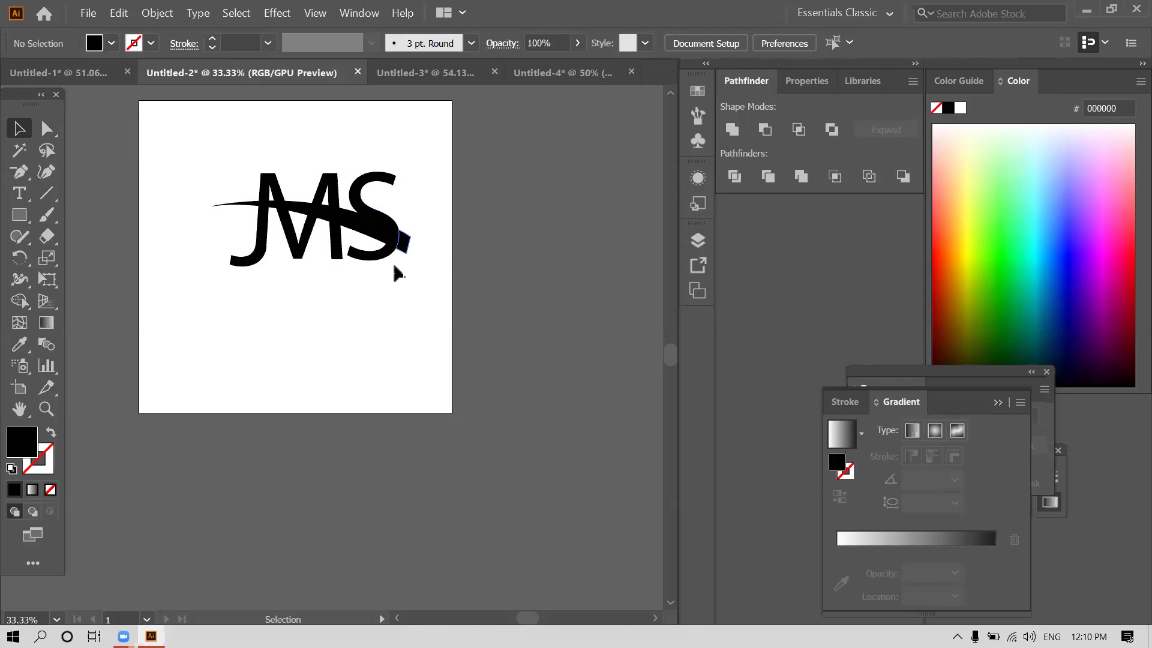
left_click(393, 240)
left_click(392, 259)
double_click(409, 249)
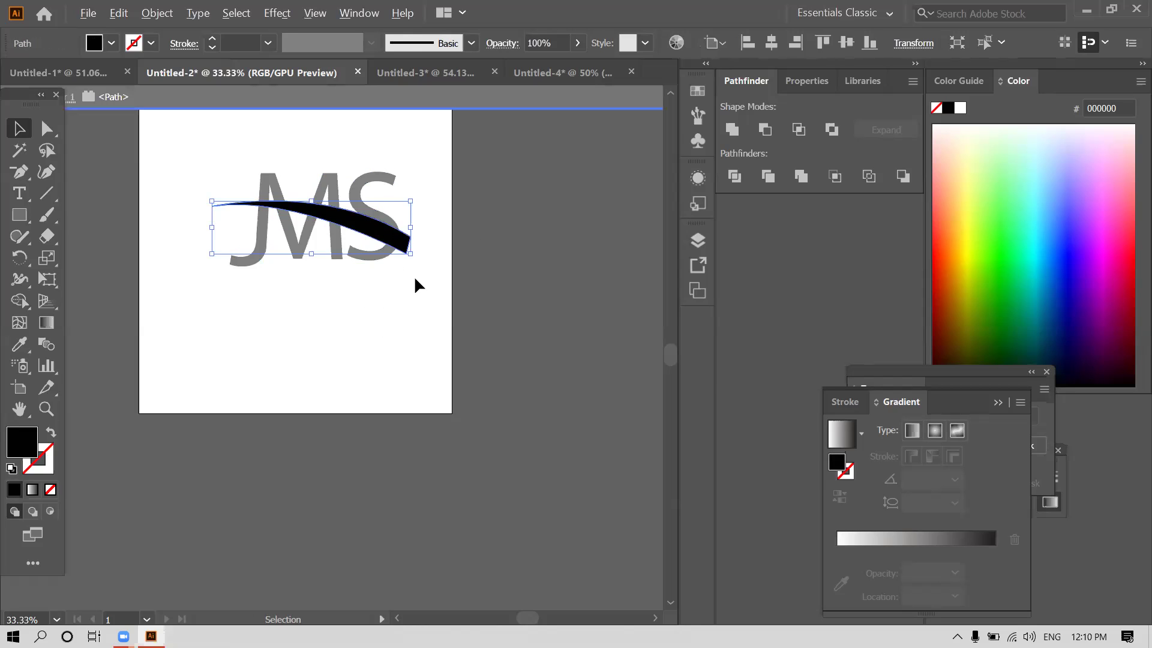
left_click(414, 277)
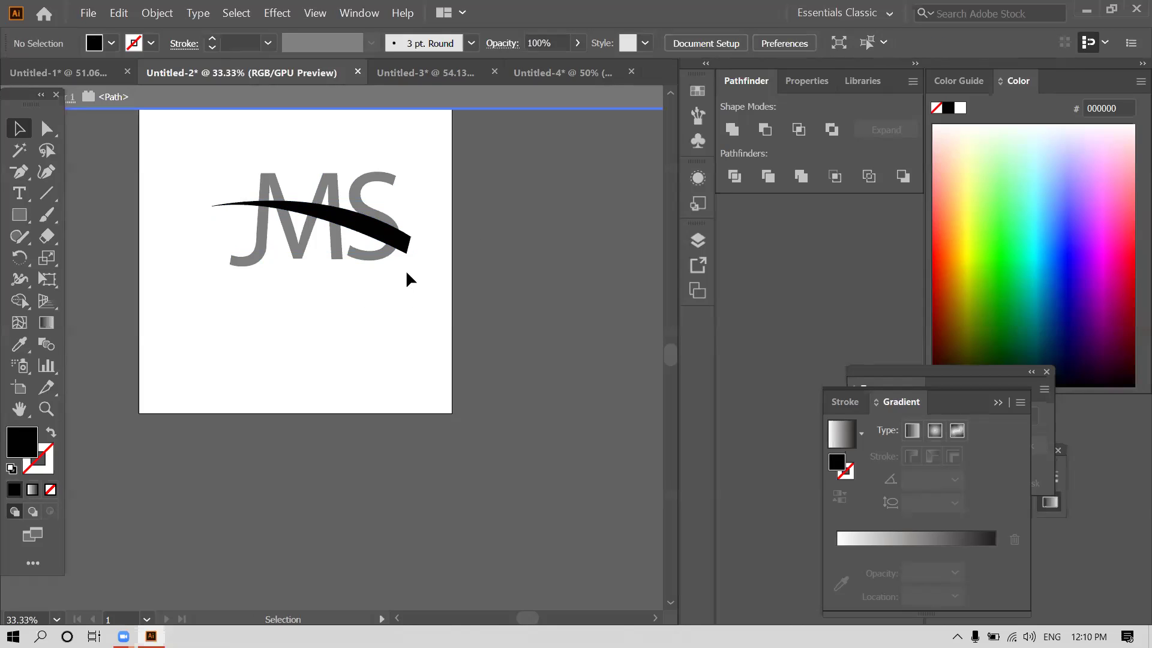
key("Escape")
Place a copy of the black swoosh below the JMS lettering and deselect it.
left_click(311, 226)
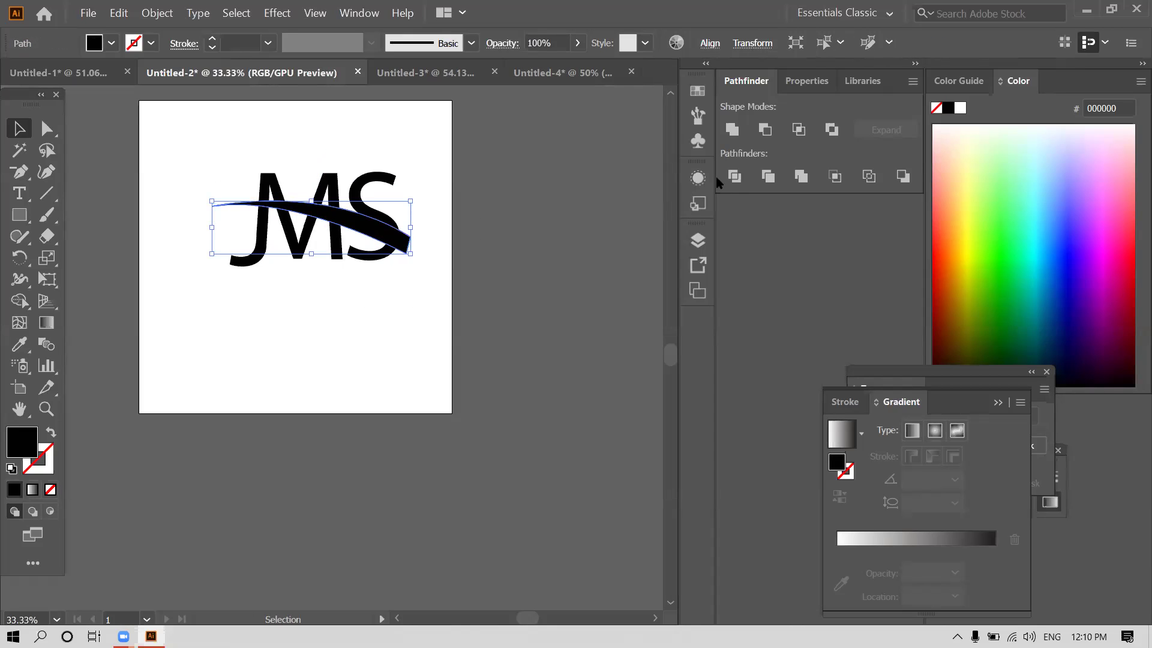
left_click_drag(393, 222, 384, 331)
key("ctrl+shift+a")
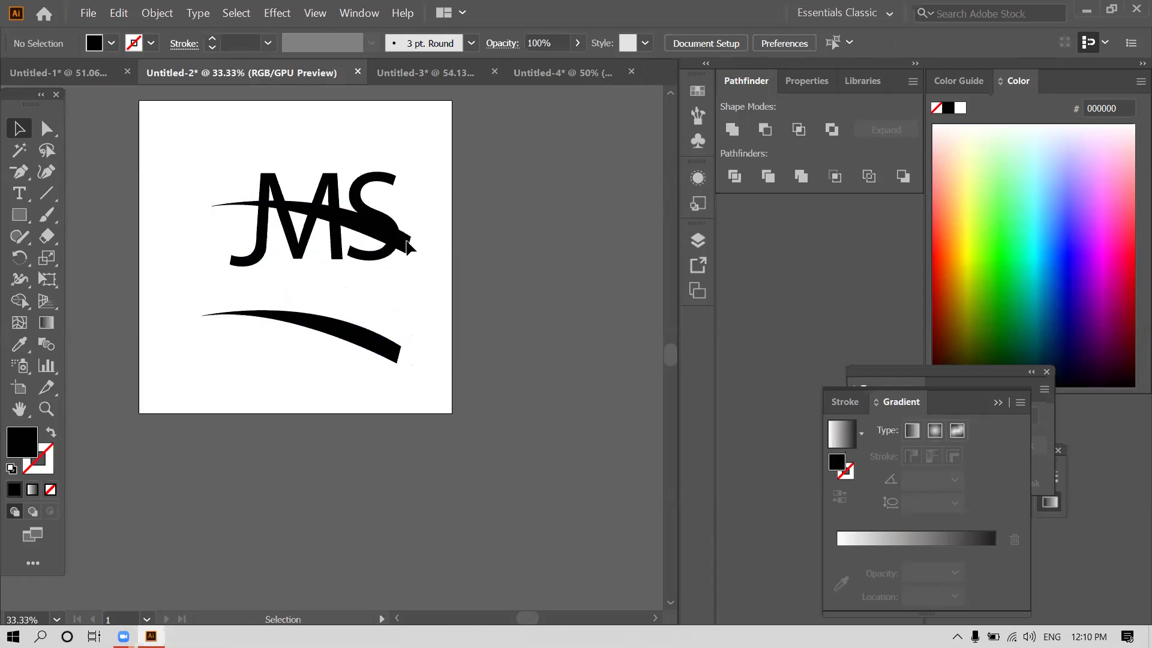
Divide the JMS lettering with the swoosh crossing it and ungroup the resulting pieces.
left_click(330, 218)
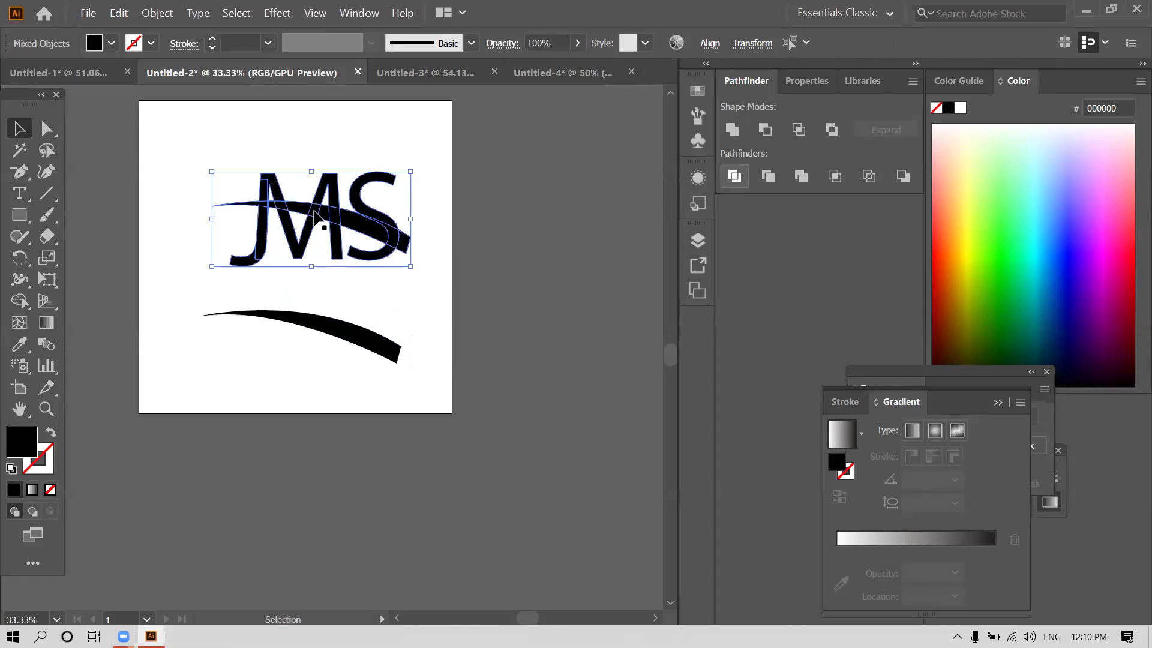
key("ctrl+g")
right_click(318, 219)
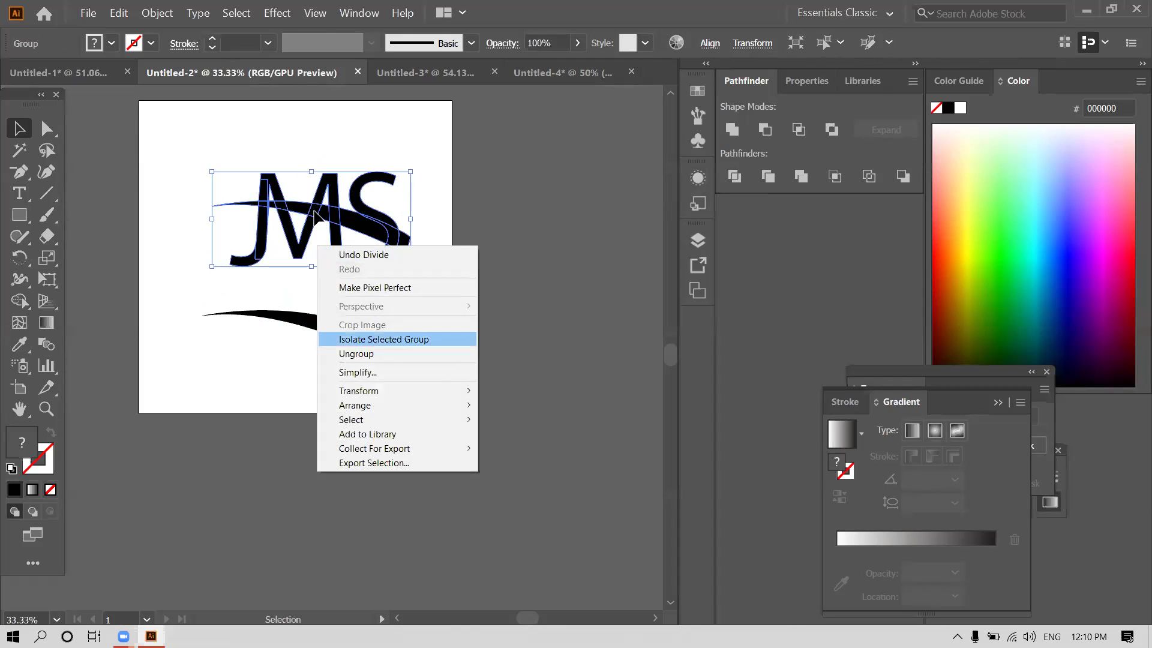
left_click(386, 352)
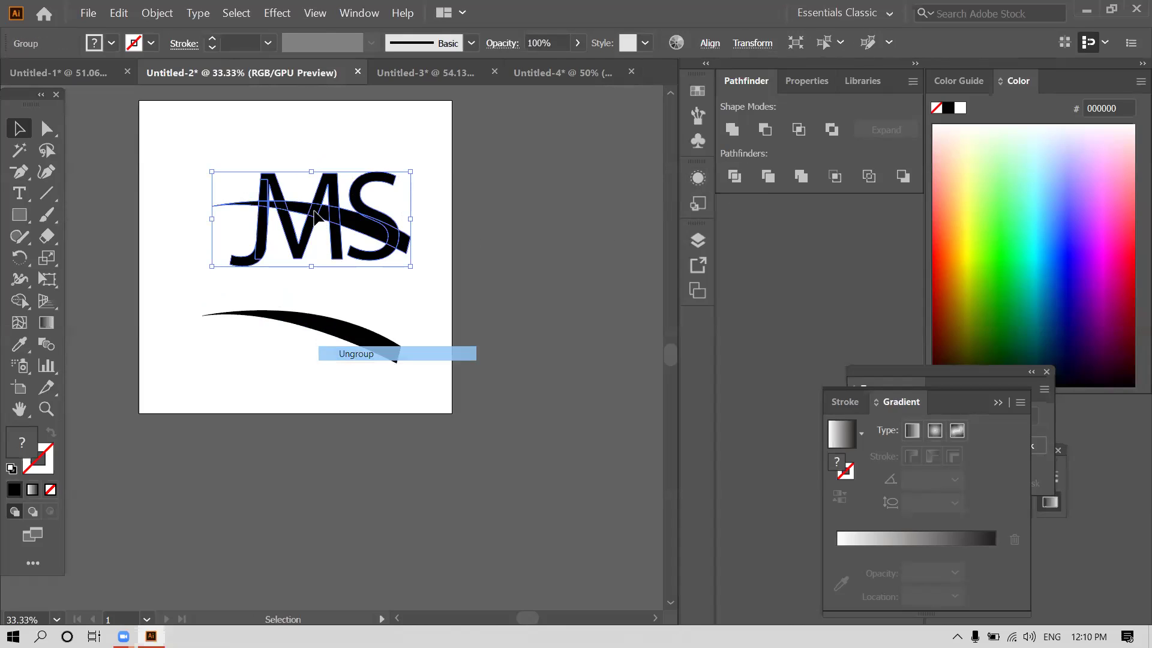
Delete the swoosh pieces across the J, M and S to leave a curved gap through the lettering.
left_click(405, 241)
key("Delete")
left_click(372, 228)
key("Delete")
left_click(324, 215)
key("Delete")
left_click(313, 211)
key("Delete")
left_click(286, 212)
key("Delete")
left_click(272, 207)
key("Delete")
left_click(253, 207)
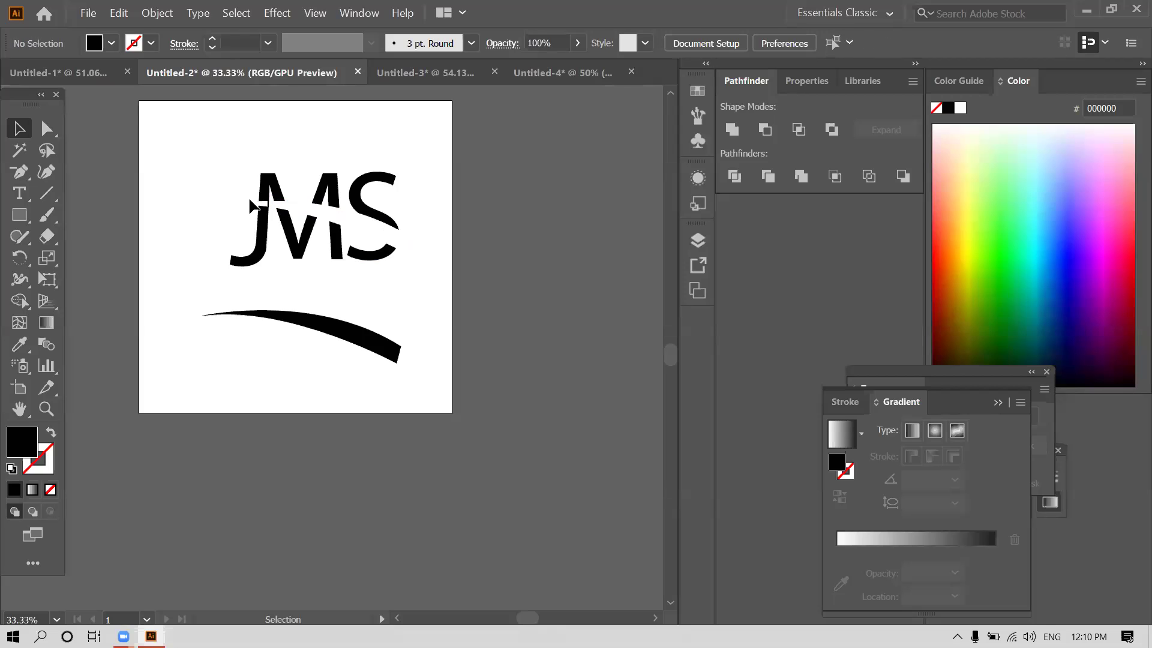
left_click(267, 208)
key("Delete")
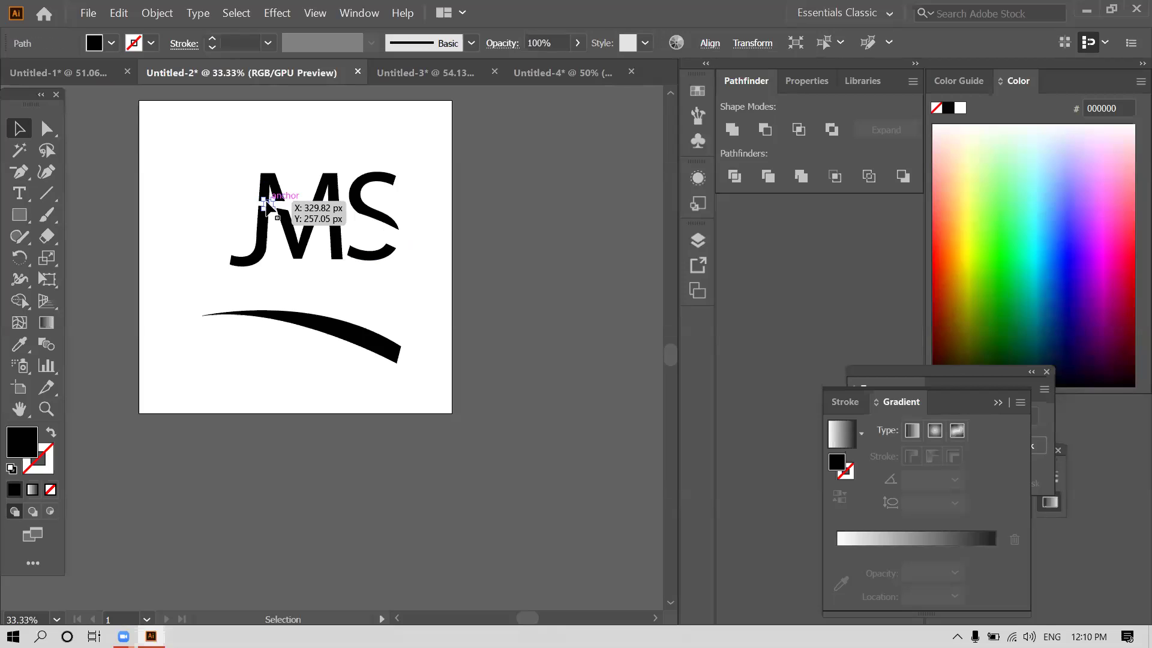
key("ctrl+z")
Fill the spare swoosh with the white-to-black linear gradient and move it into the gap across the JMS lettering.
left_click(346, 340)
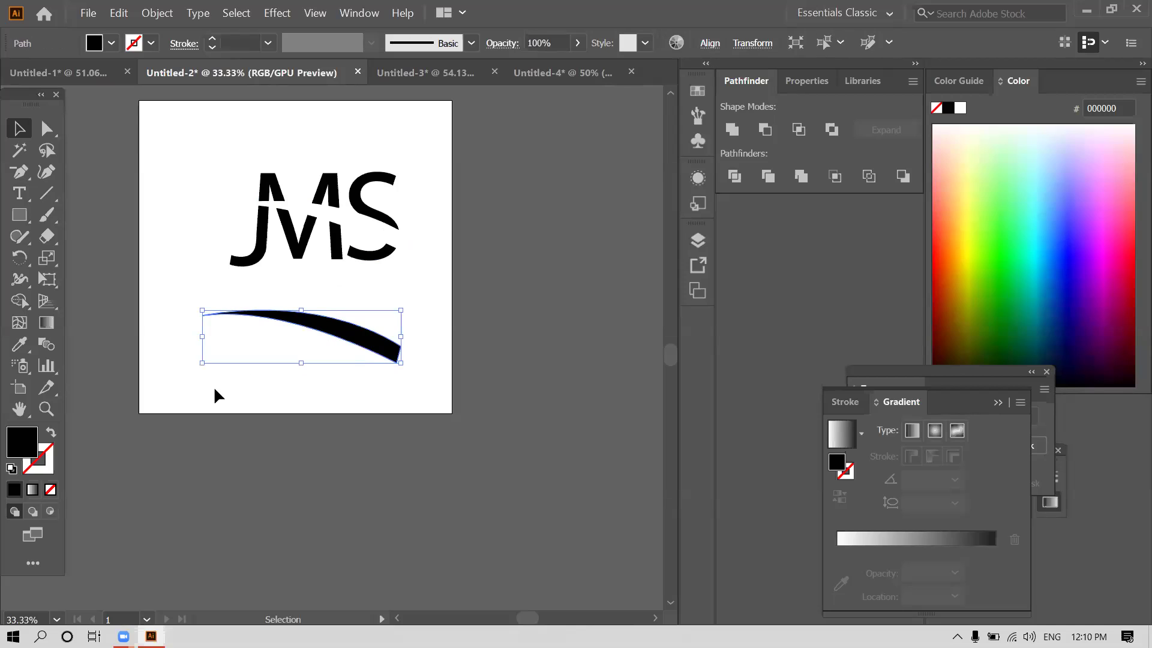
left_click(32, 490)
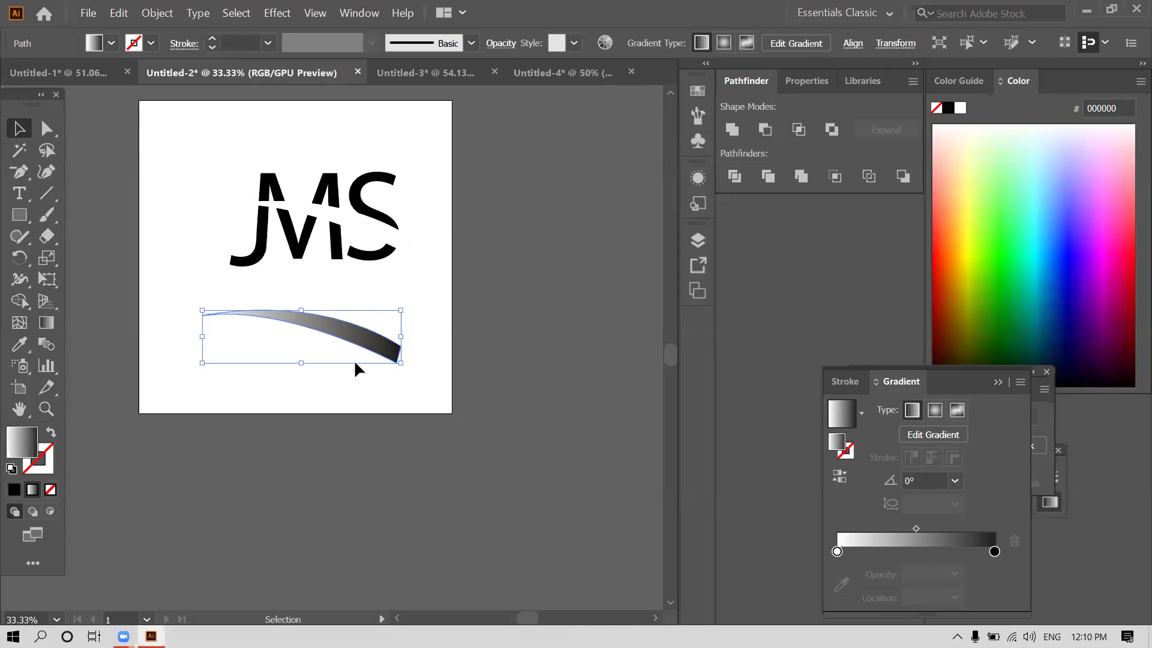
left_click_drag(366, 342, 382, 249)
left_click_drag(384, 232, 378, 227)
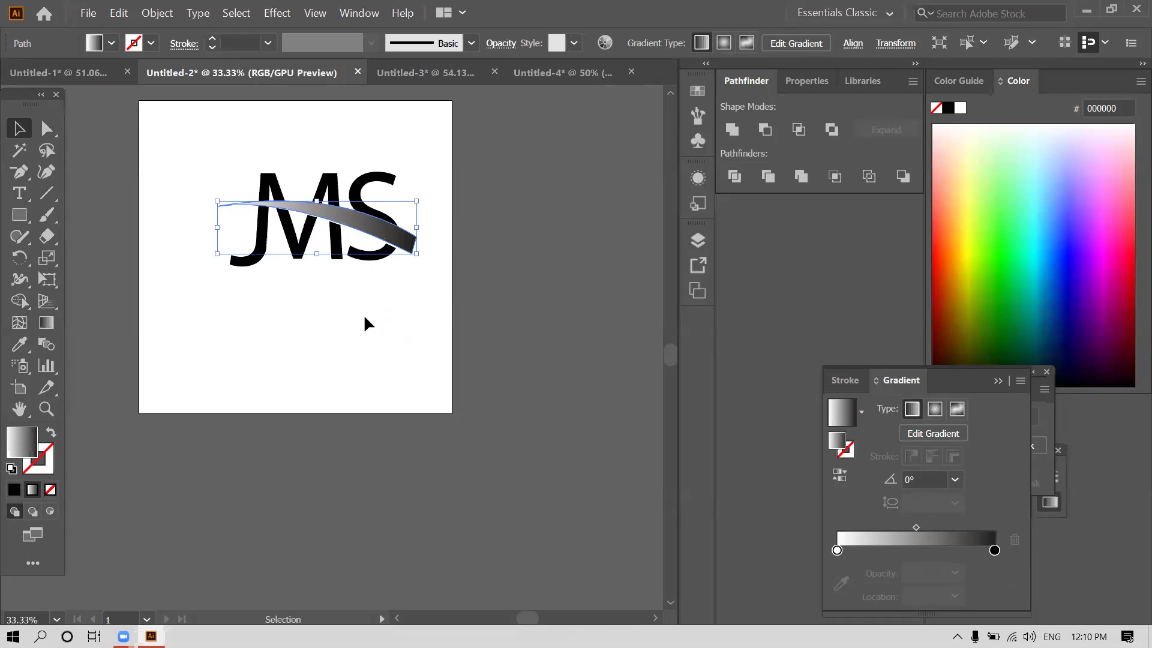
Move the gradient swoosh slightly up and to the left across the JMS lettering and deselect it.
scroll(383, 295, "up", 2)
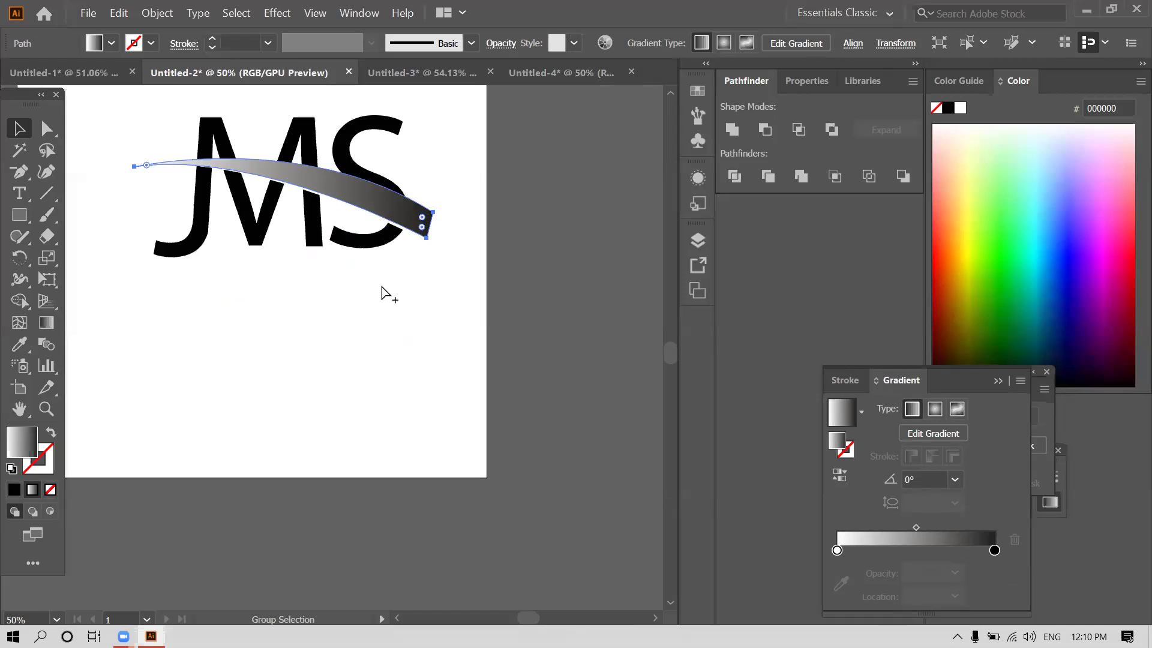
scroll(387, 296, "up", 3)
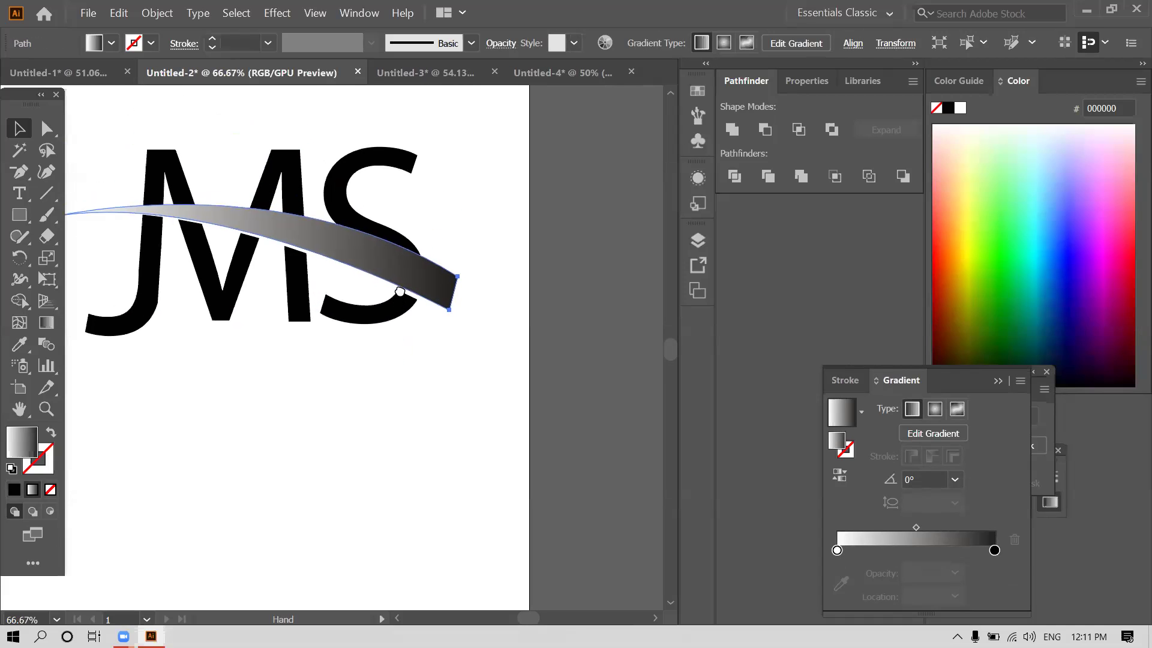
left_click_drag(414, 303, 413, 306)
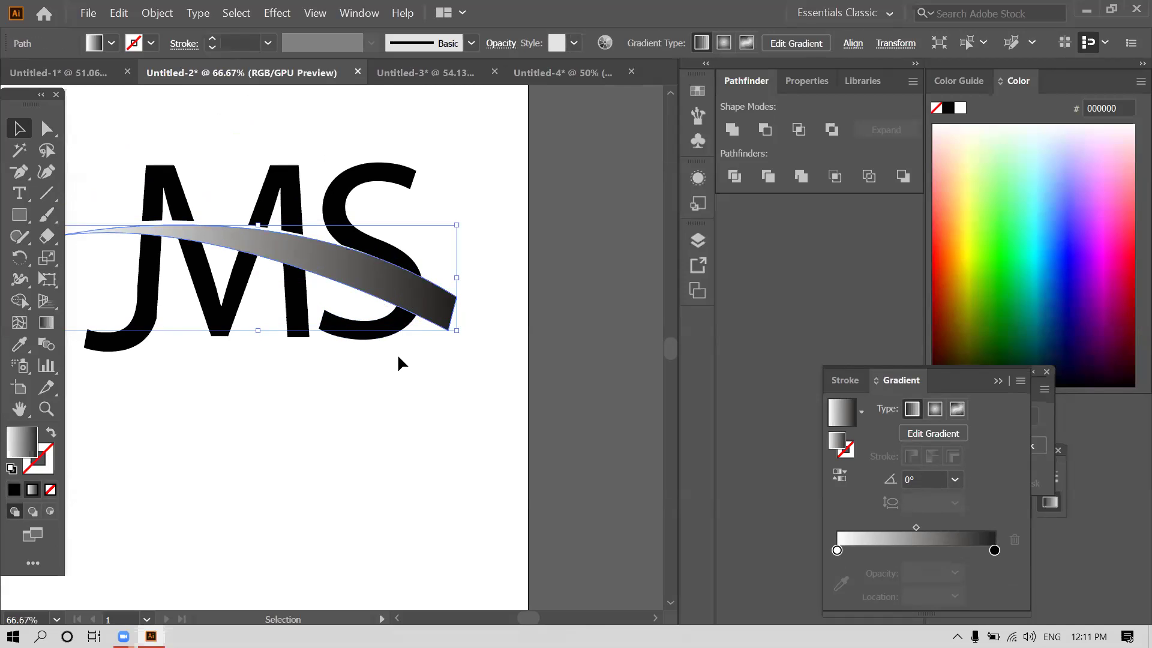
left_click_drag(459, 219, 463, 227)
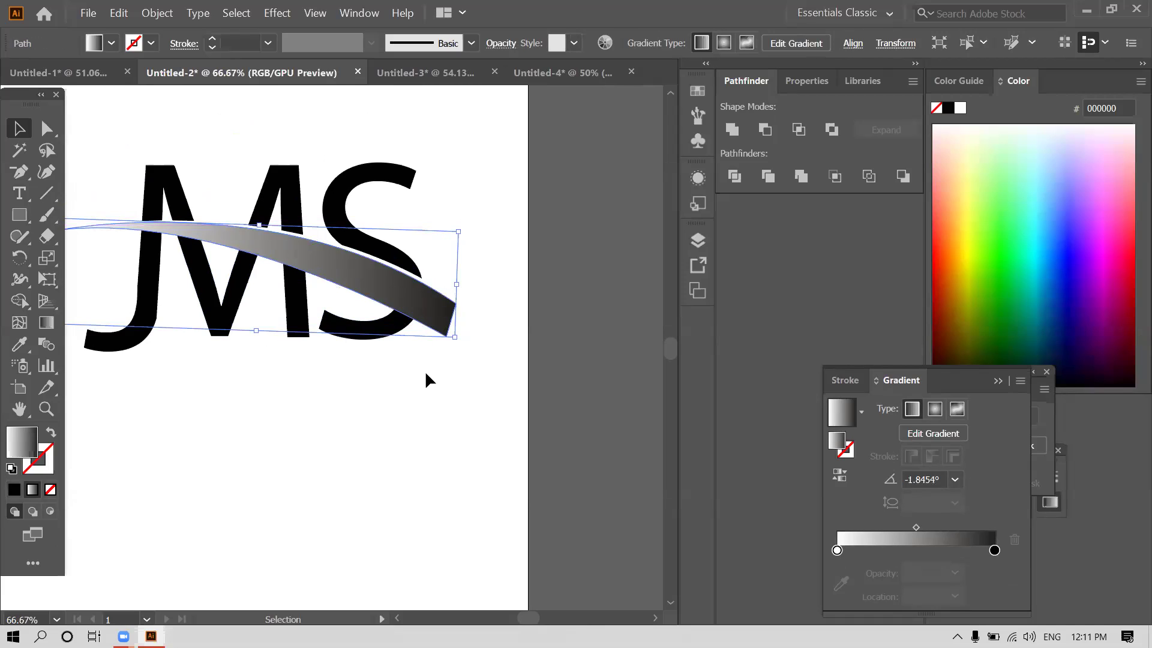
key("ctrl+z")
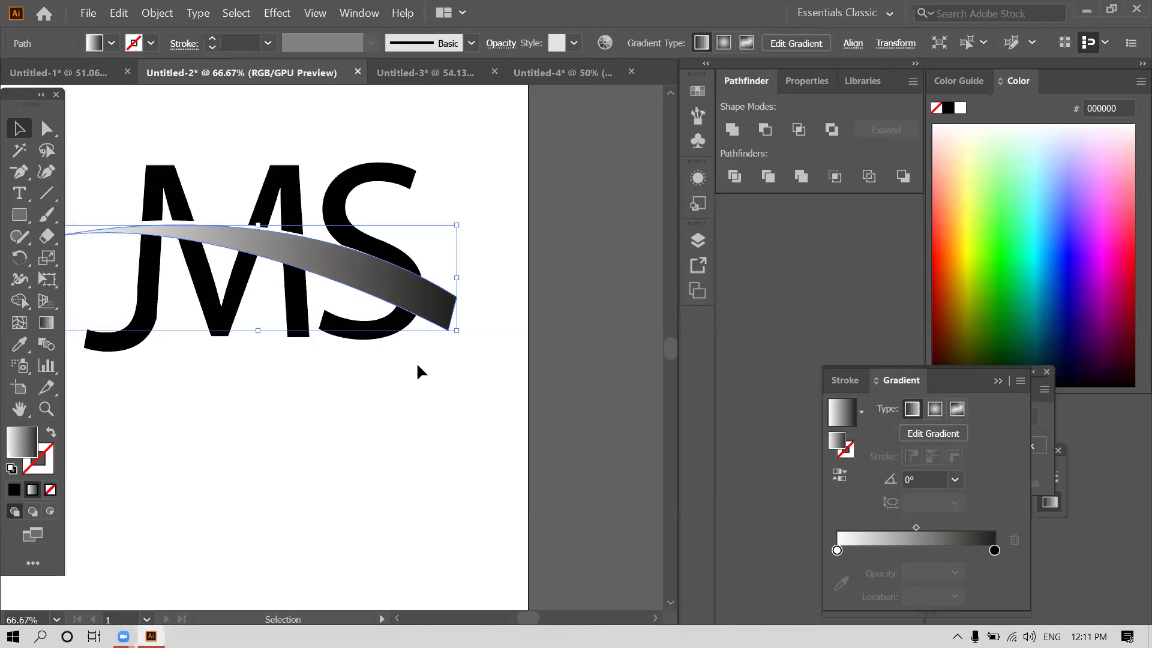
left_click_drag(410, 329, 416, 362)
left_click_drag(415, 363, 402, 299)
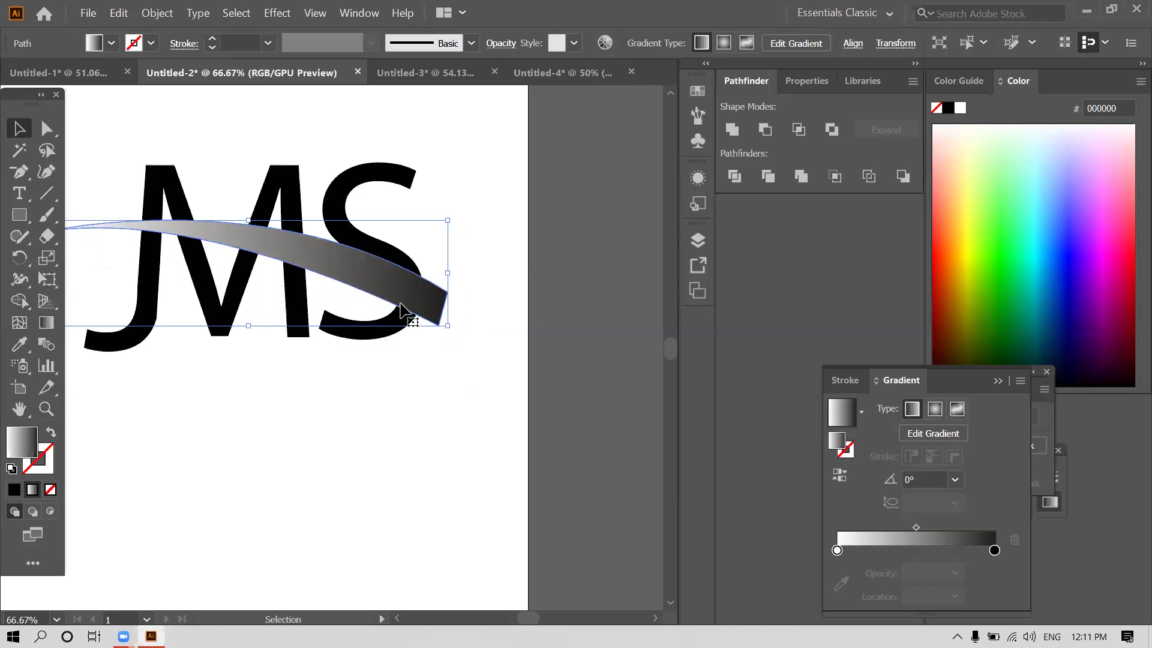
left_click(390, 424)
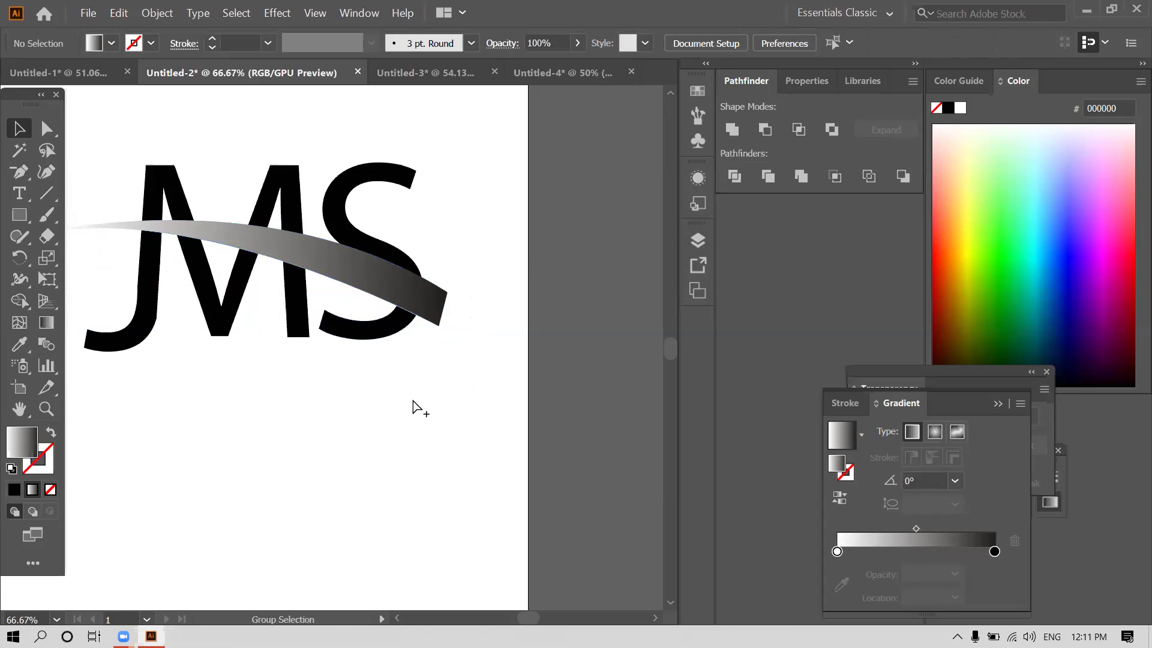
key("ctrl+0")
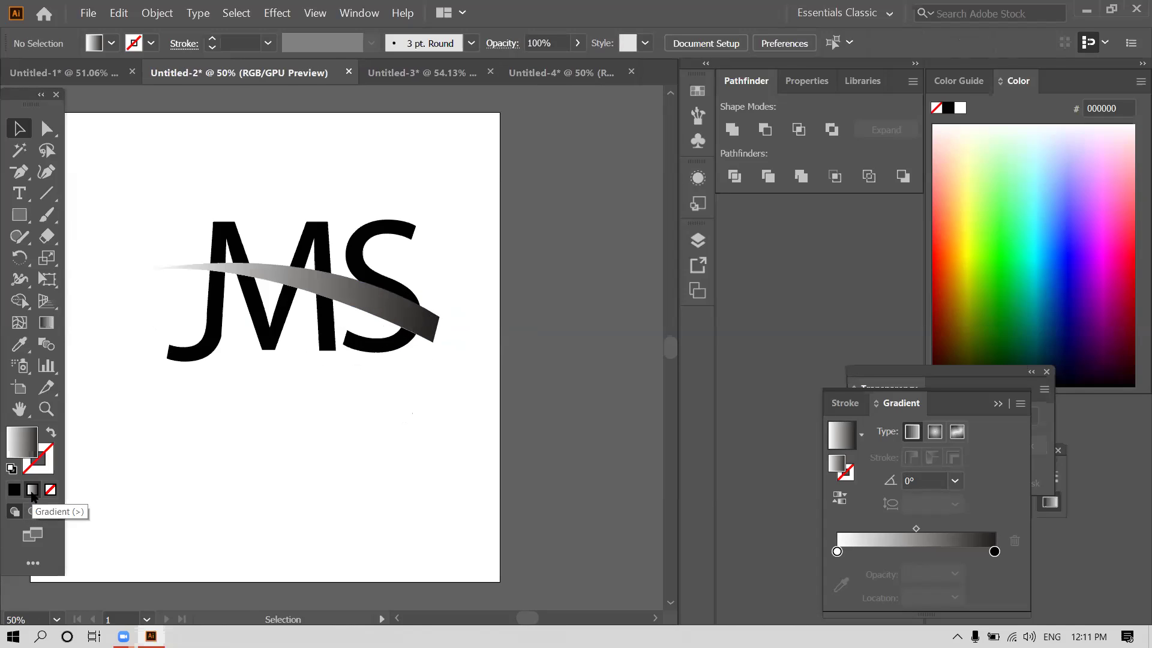
Open the colour settings of the gradient's white start stop and its black end stop.
double_click(27, 447)
left_click(763, 233)
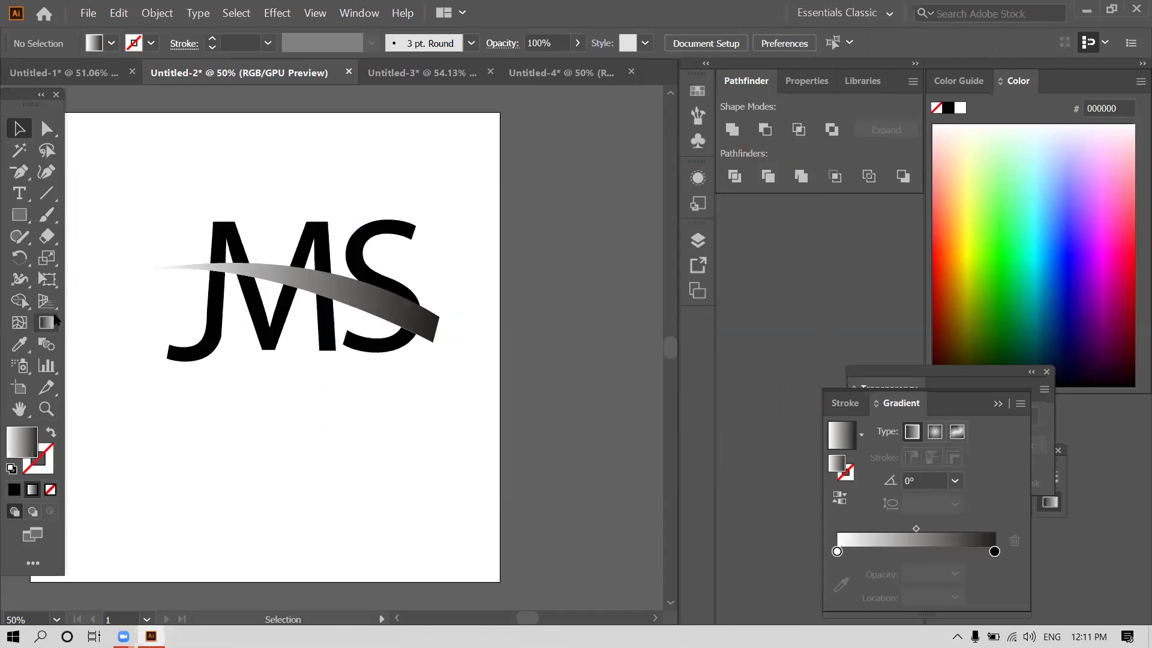
left_click(49, 322)
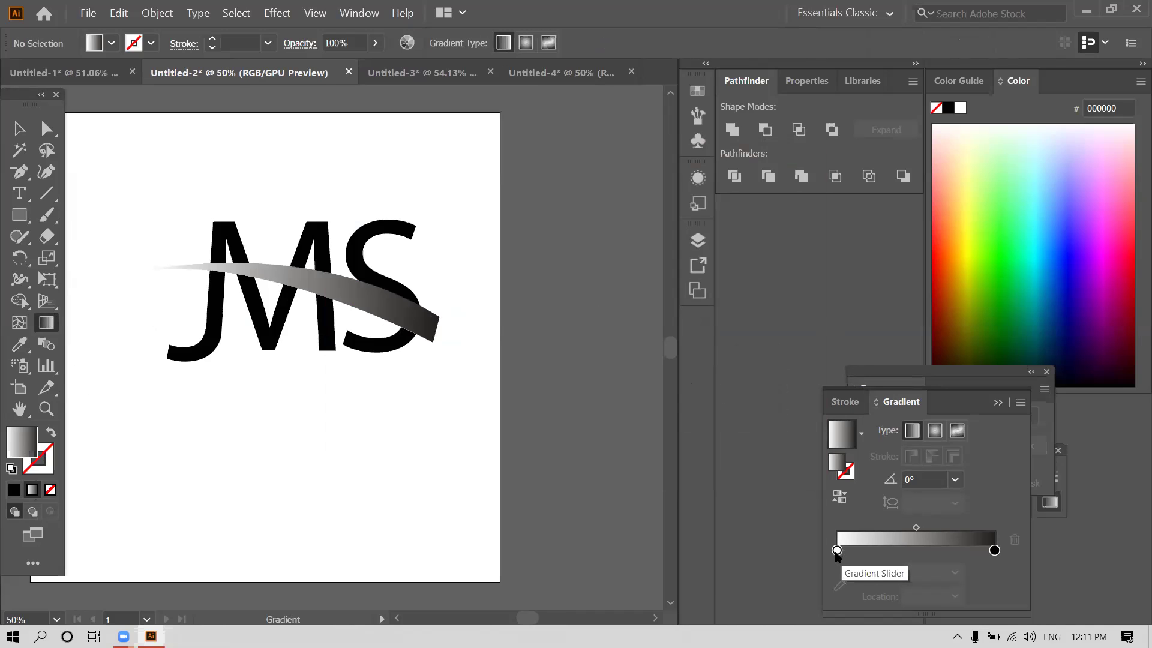
double_click(837, 550)
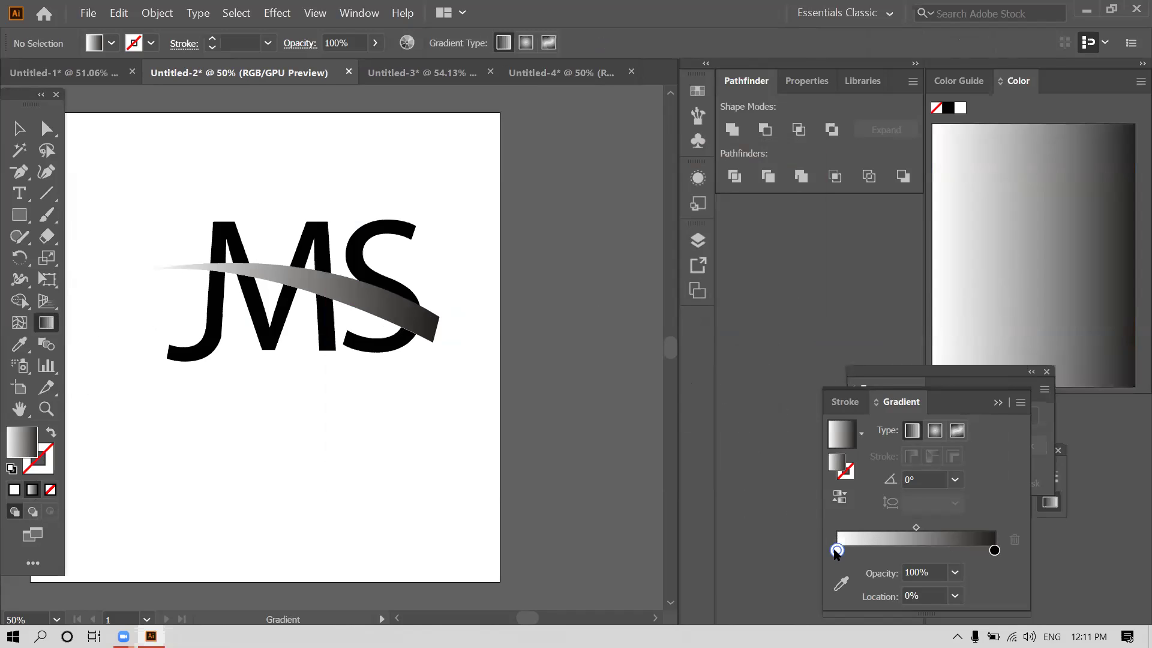
double_click(837, 550)
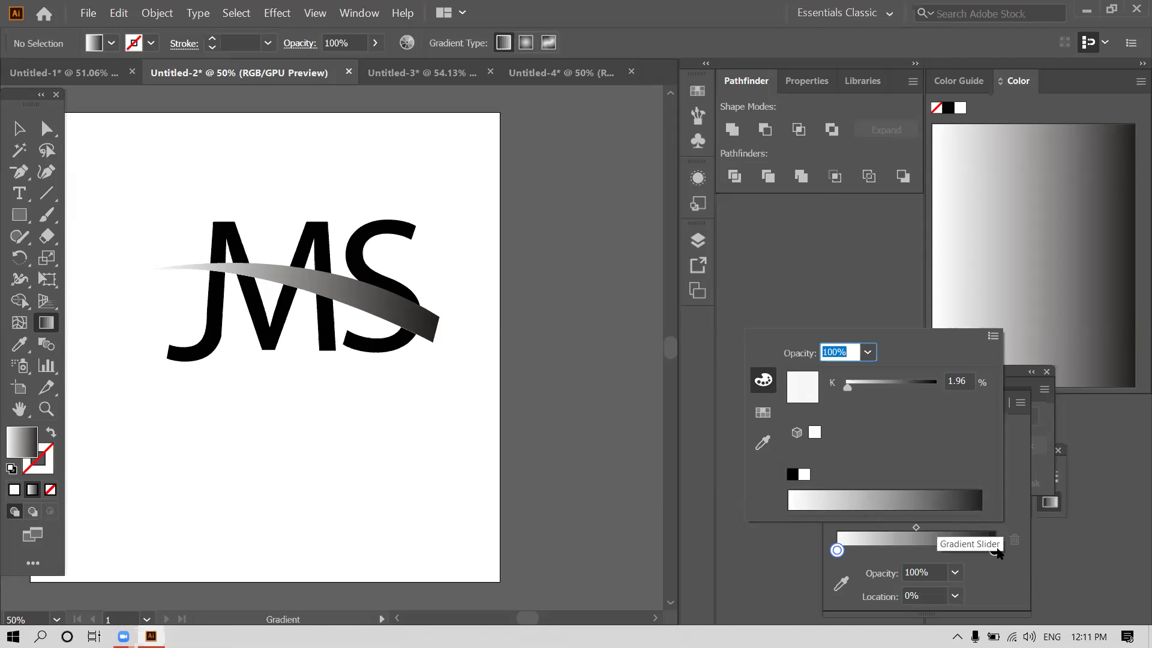
left_click(995, 550)
double_click(995, 551)
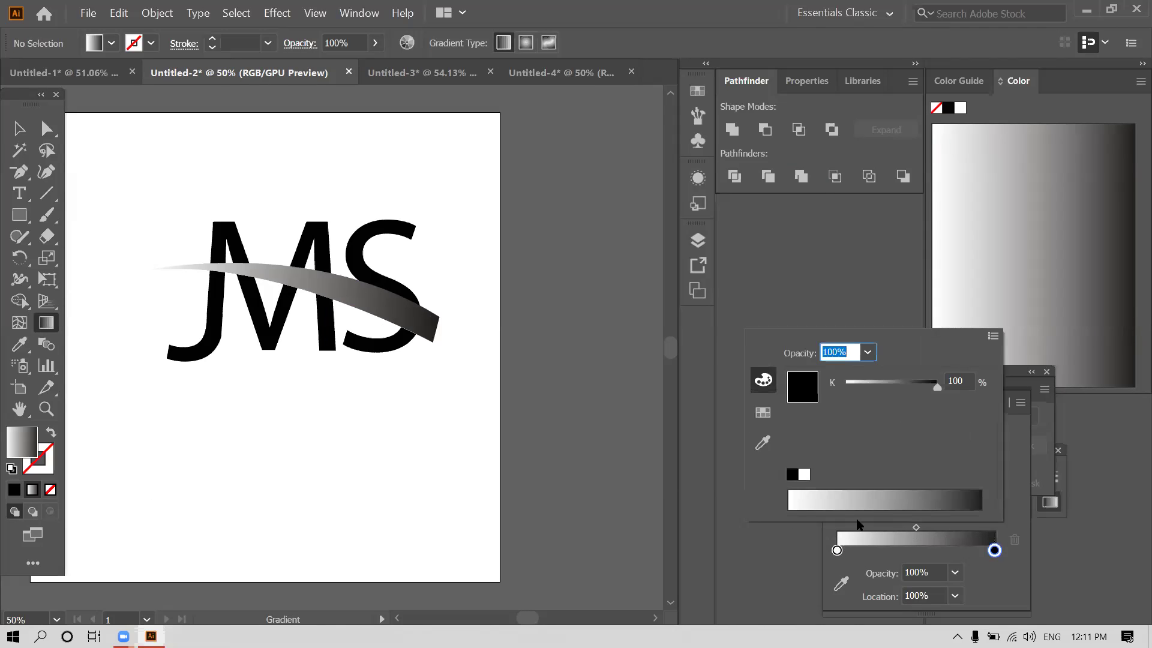
left_click(808, 492)
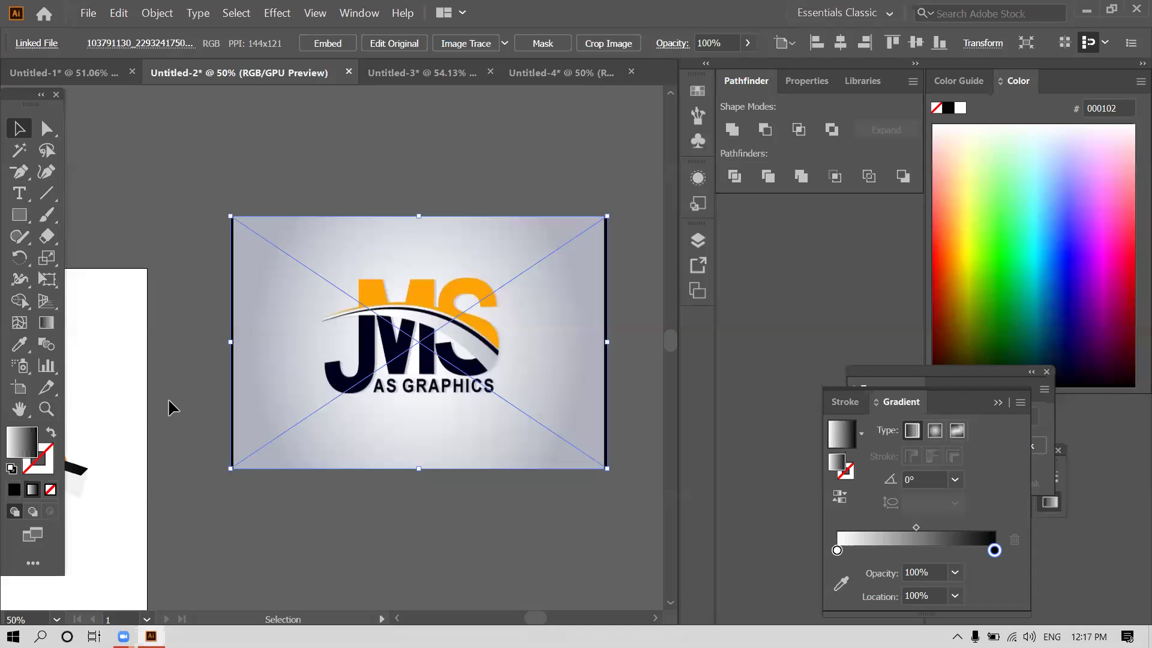
left_click_drag(180, 363, 306, 246)
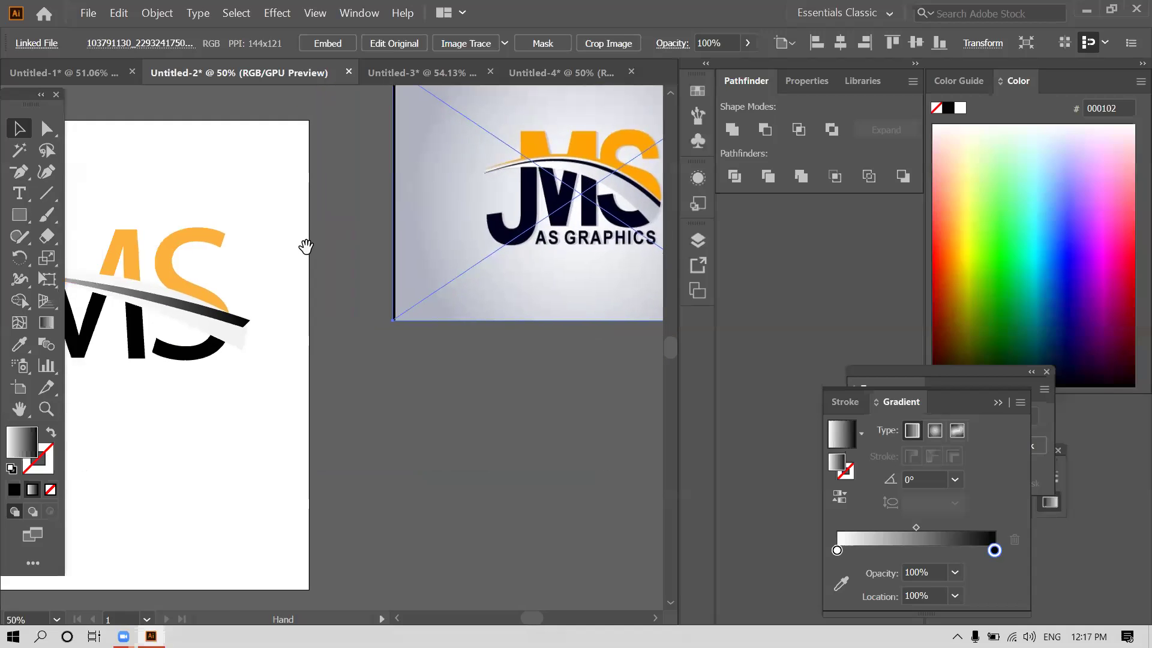
left_click_drag(198, 224, 397, 232)
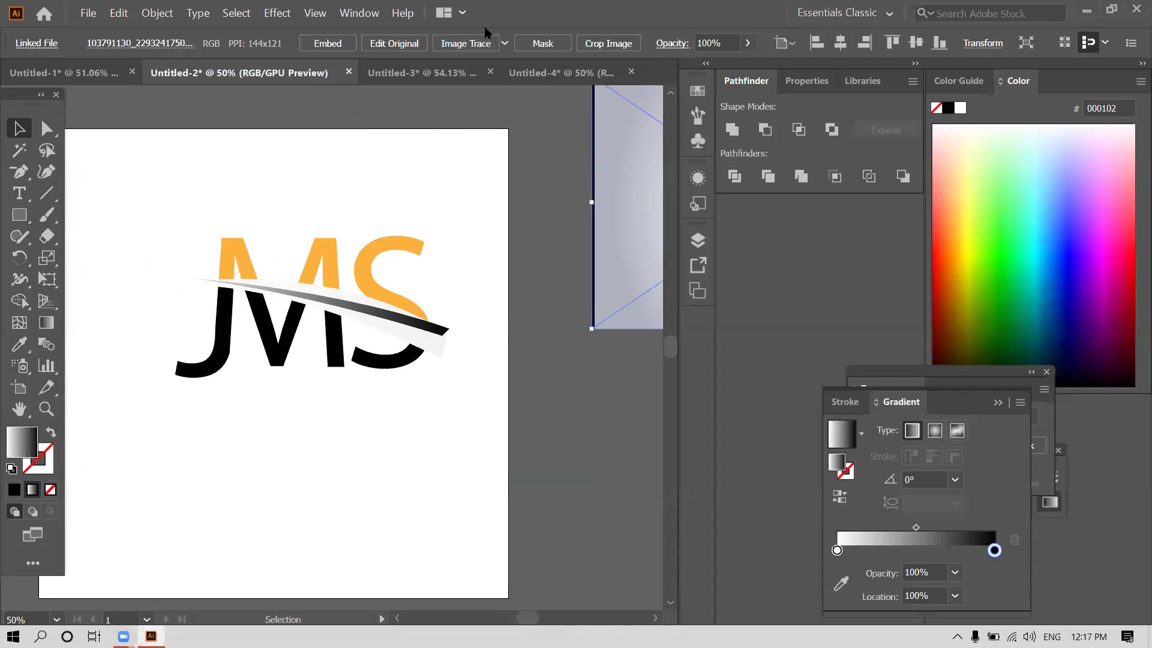
left_click_drag(262, 177, 344, 154)
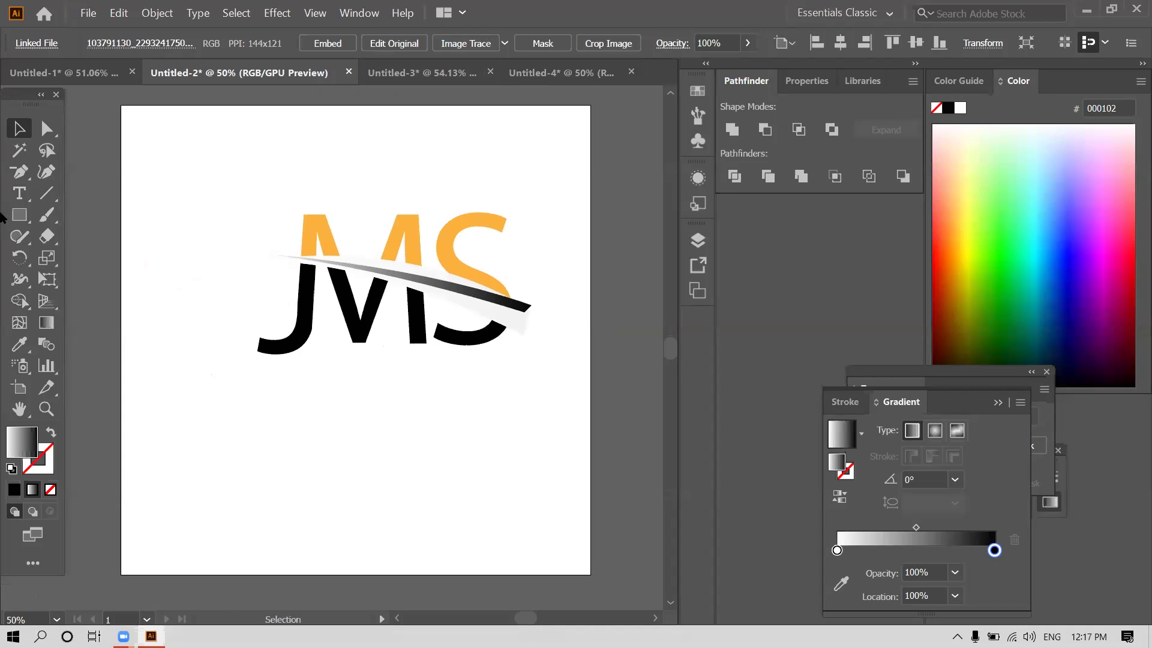
left_click(30, 214)
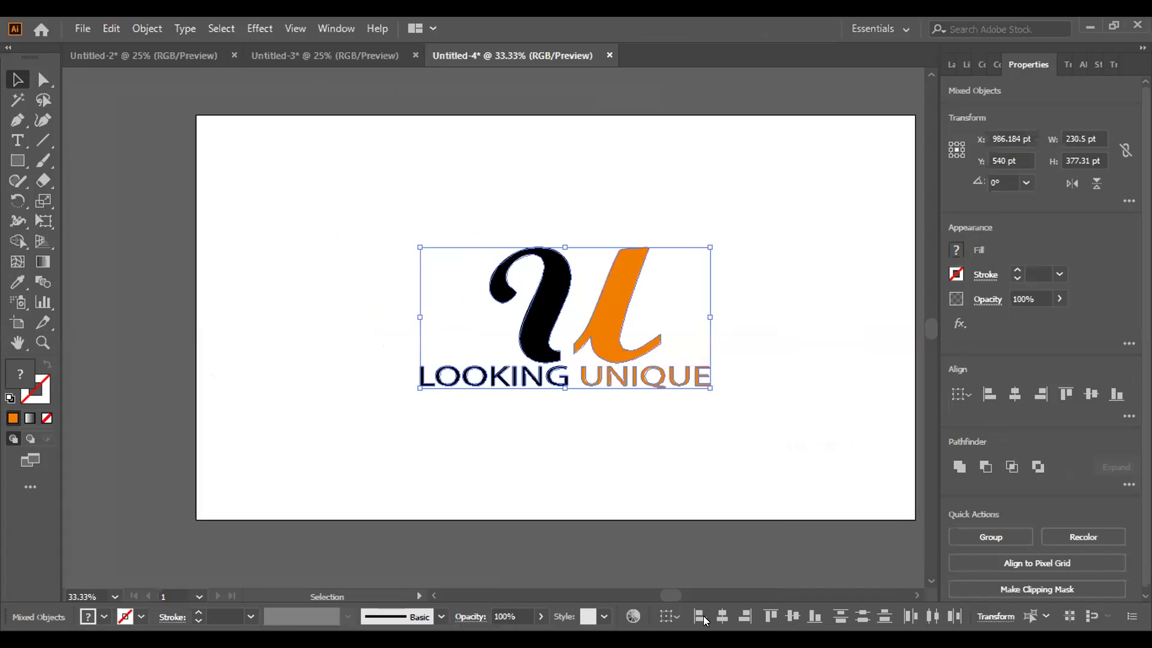
Nudge the LOOKING UNIQUE text slightly downward to widen the gap beneath the large U, and deselect it.
left_click(676, 560)
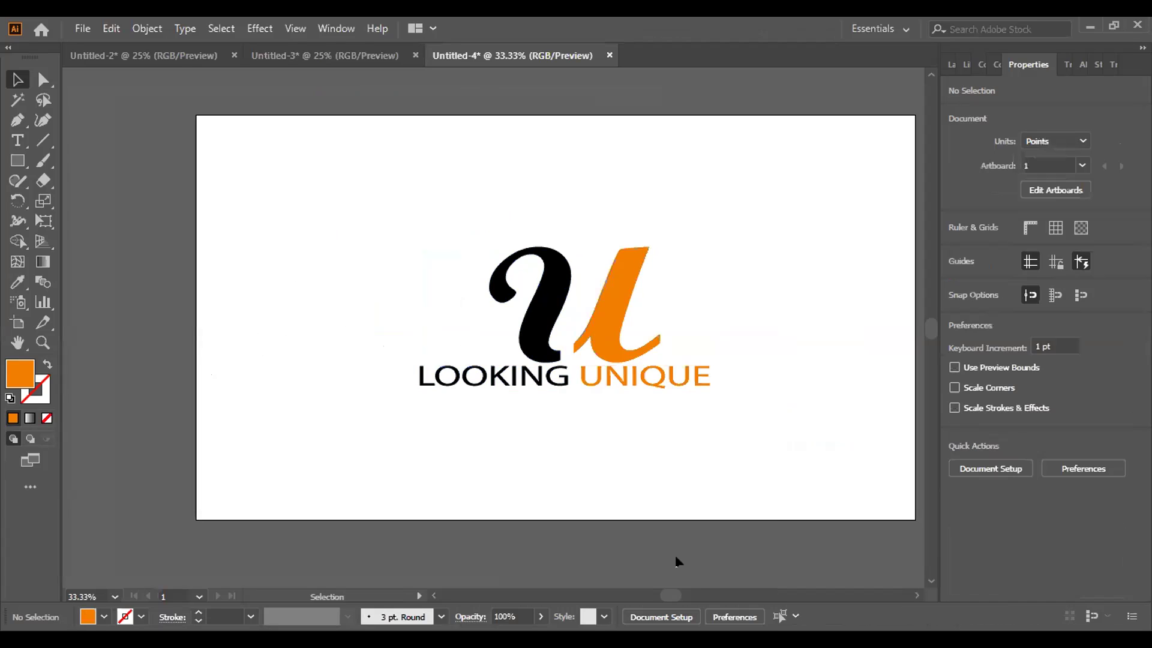
scroll(677, 561, "up", 2)
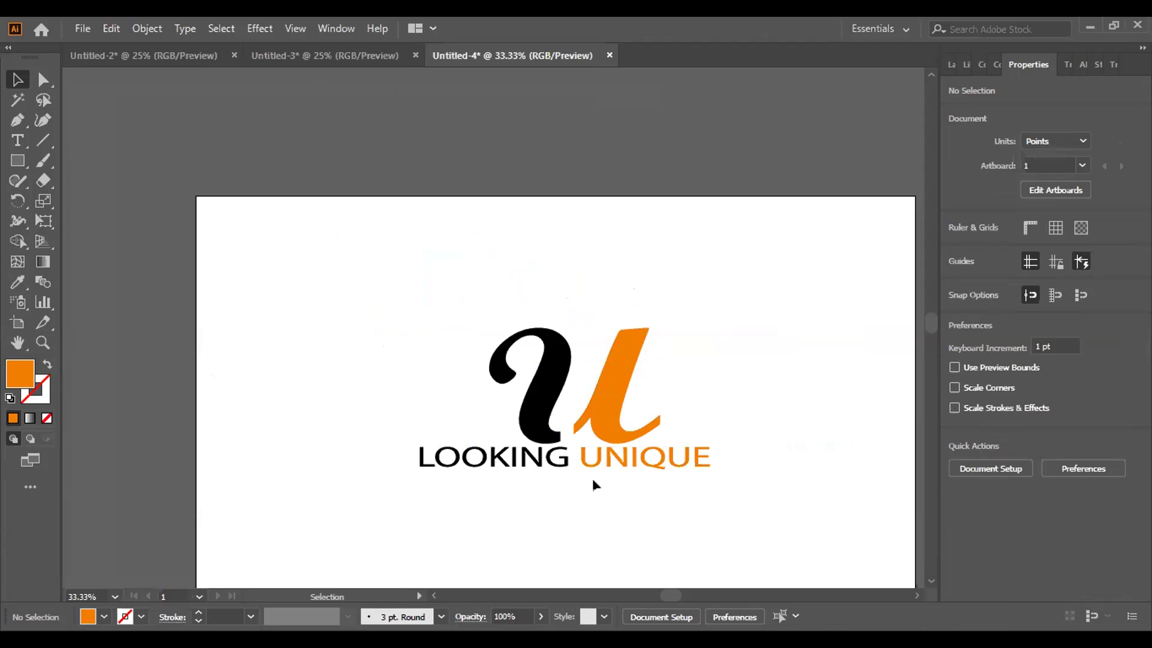
left_click_drag(753, 487, 393, 443)
key("Down")
key("Down")
key("Down")
key("Down")
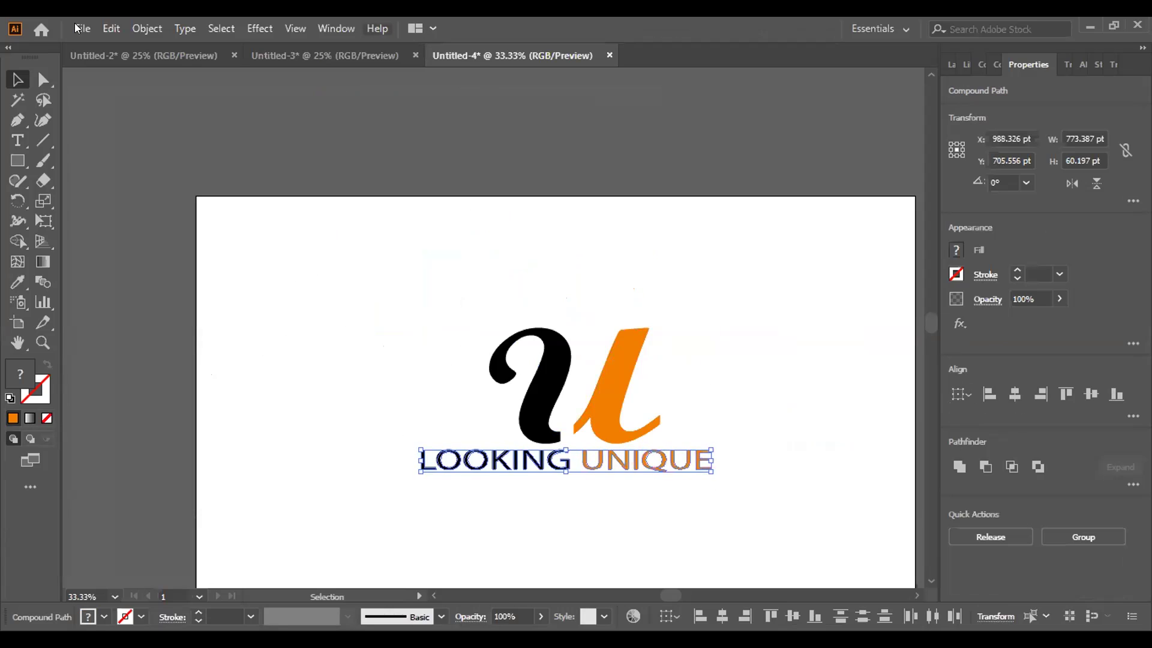
left_click(491, 272)
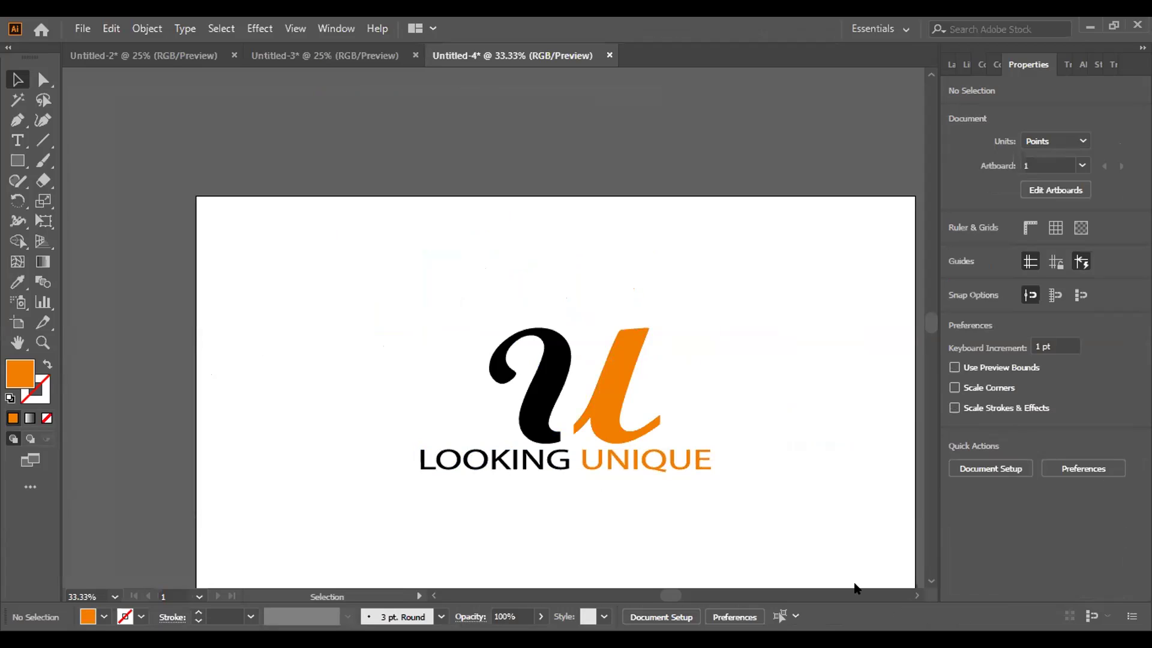
Create a new landscape RGB document of 1920 × 1080 pt with one artboard.
key("ctrl+n")
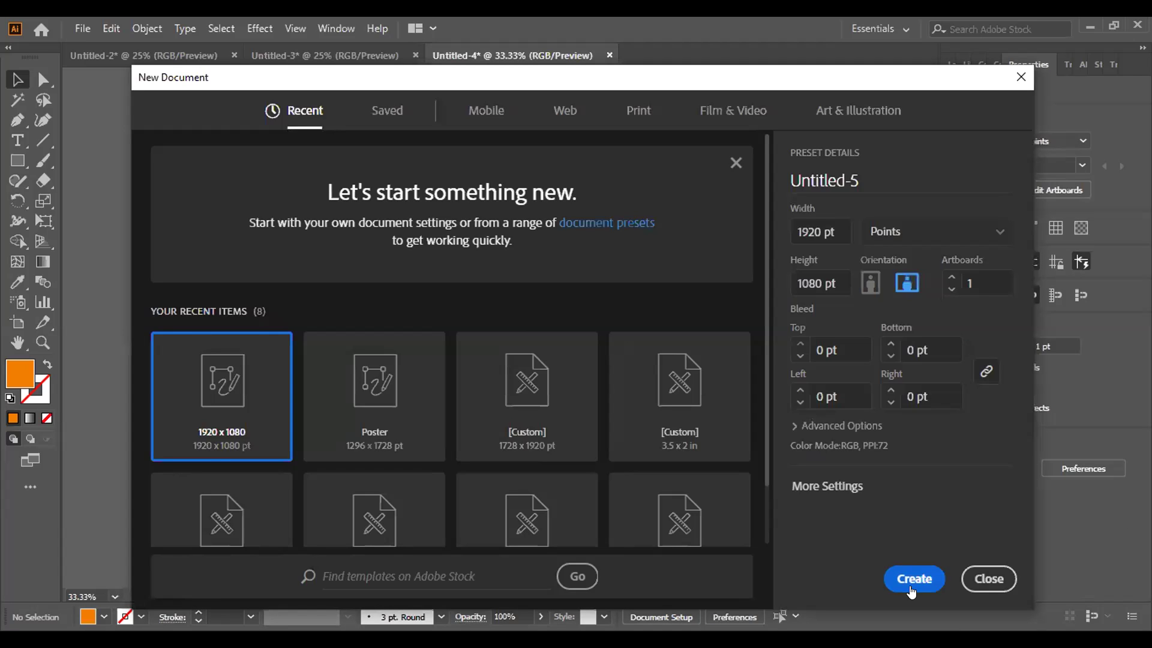
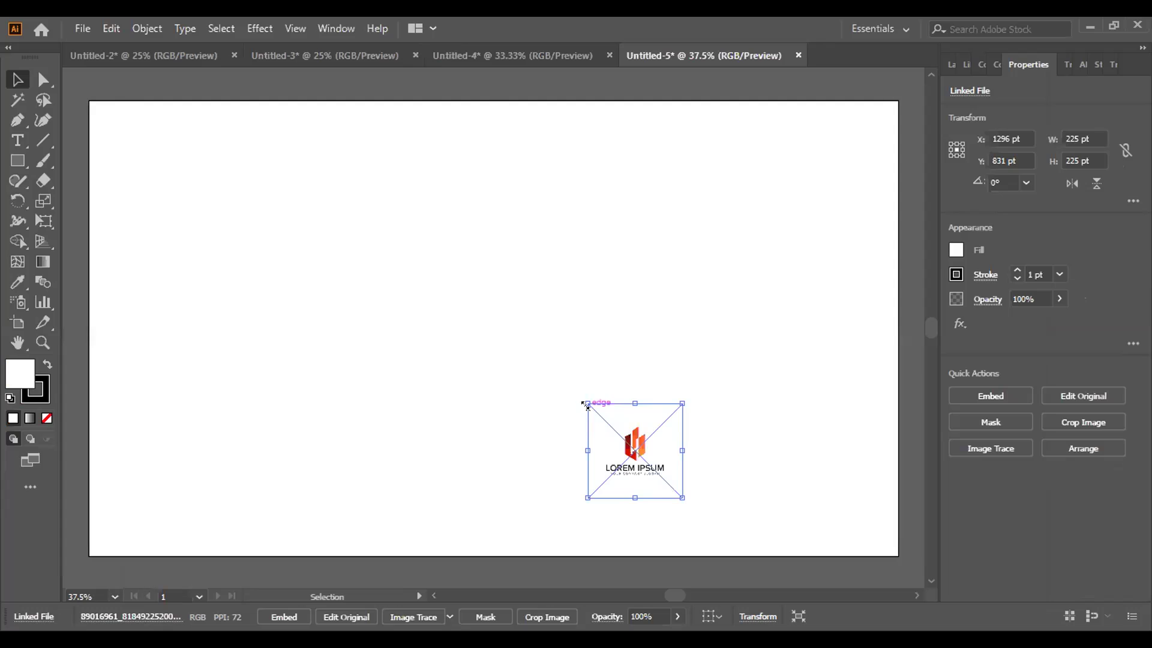
Enlarge the placed LOREM IPSUM reference logo to about 626 × 596 pt and move it to the artboard's lower right area.
left_click_drag(480, 279, 481, 281)
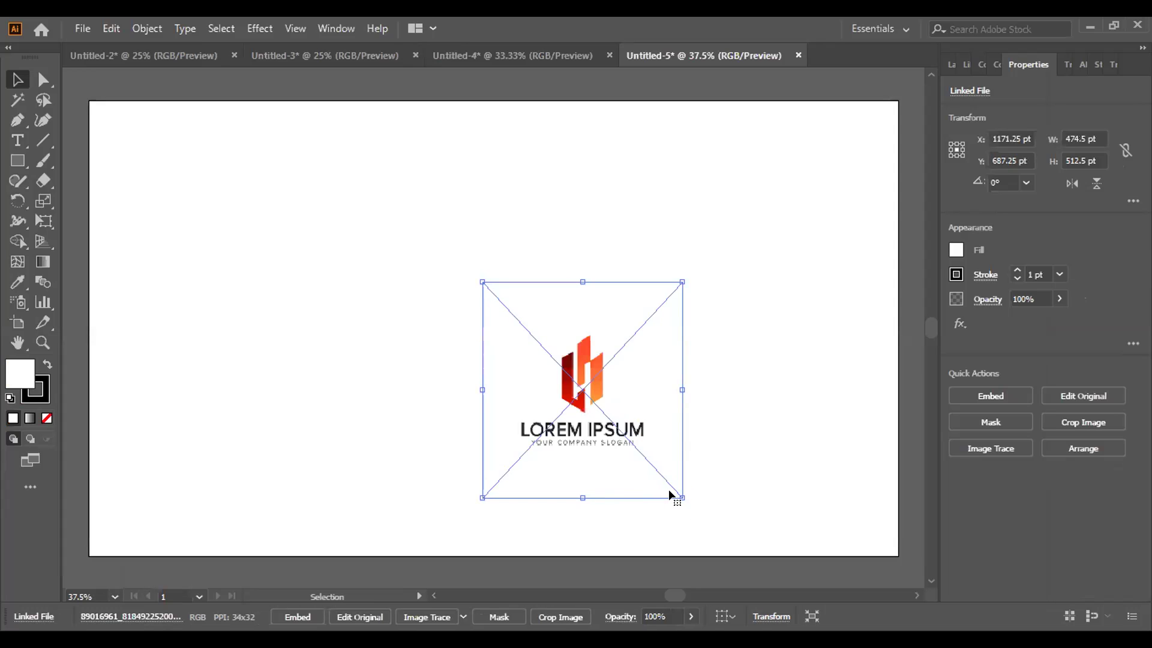
left_click_drag(679, 495, 746, 533)
left_click_drag(624, 411, 734, 411)
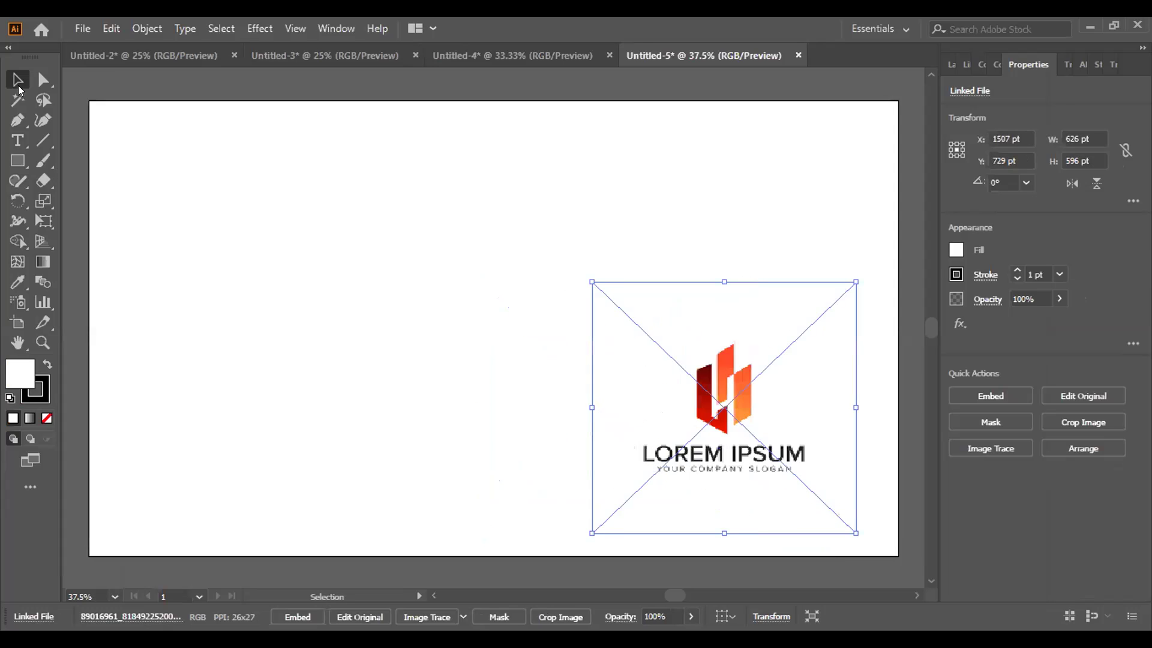
Draw a rectangle about 342 × 440 pt left of the reference logo and fill it with crimson DB053D.
key("m")
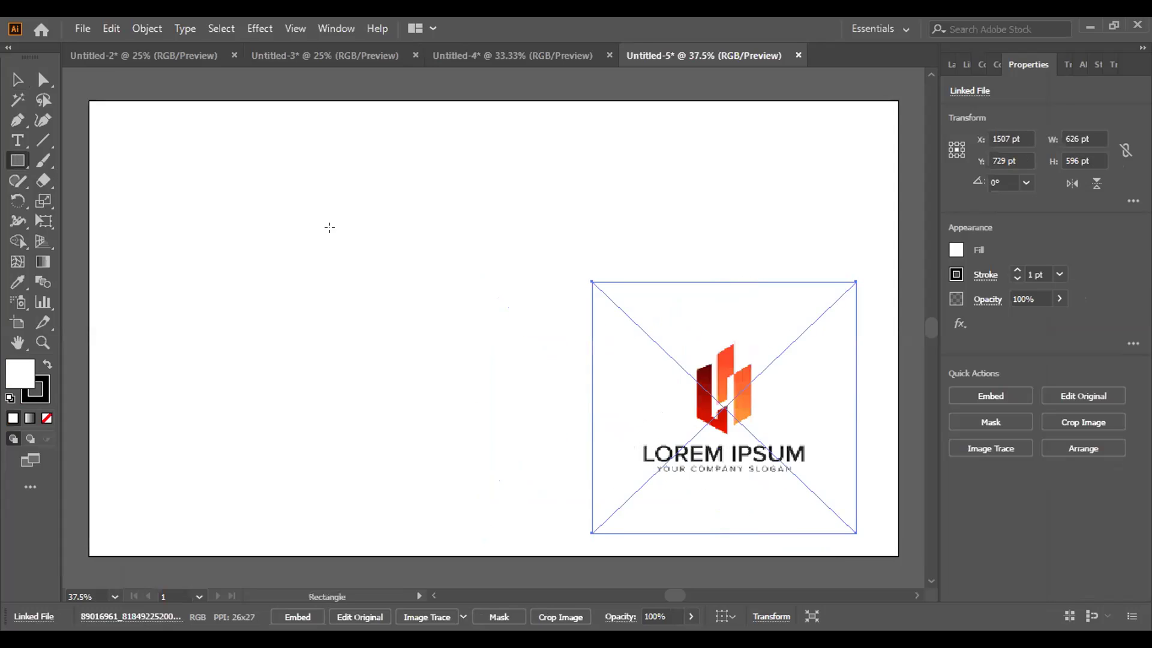
left_click_drag(338, 221, 483, 406)
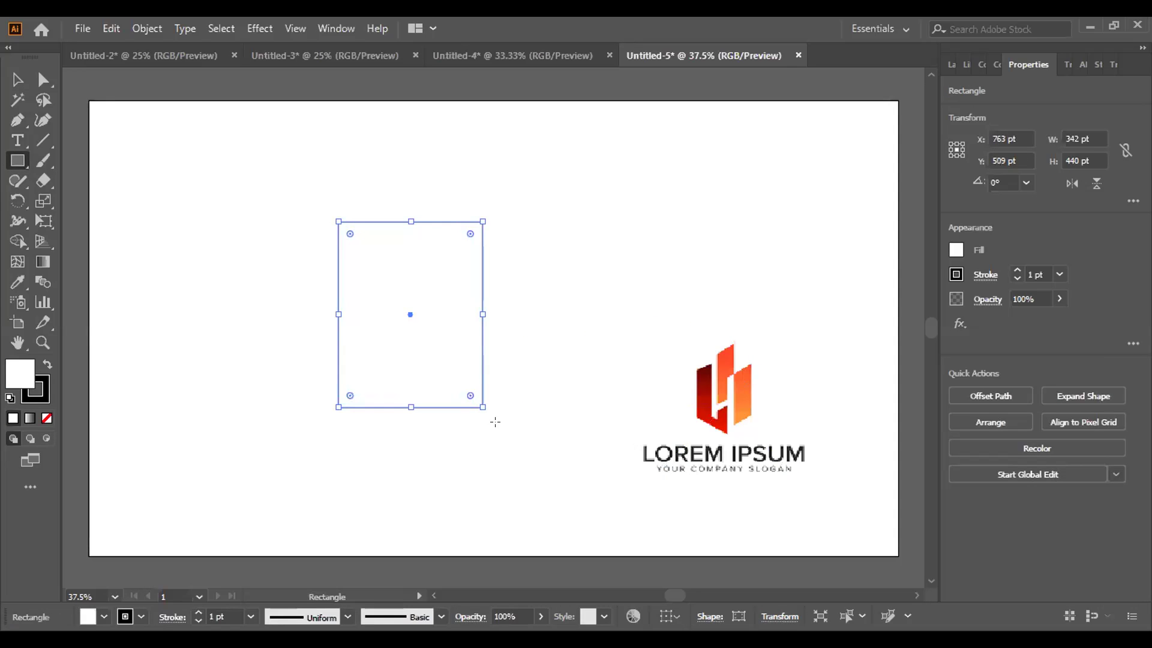
double_click(22, 374)
left_click(803, 235)
left_click(754, 257)
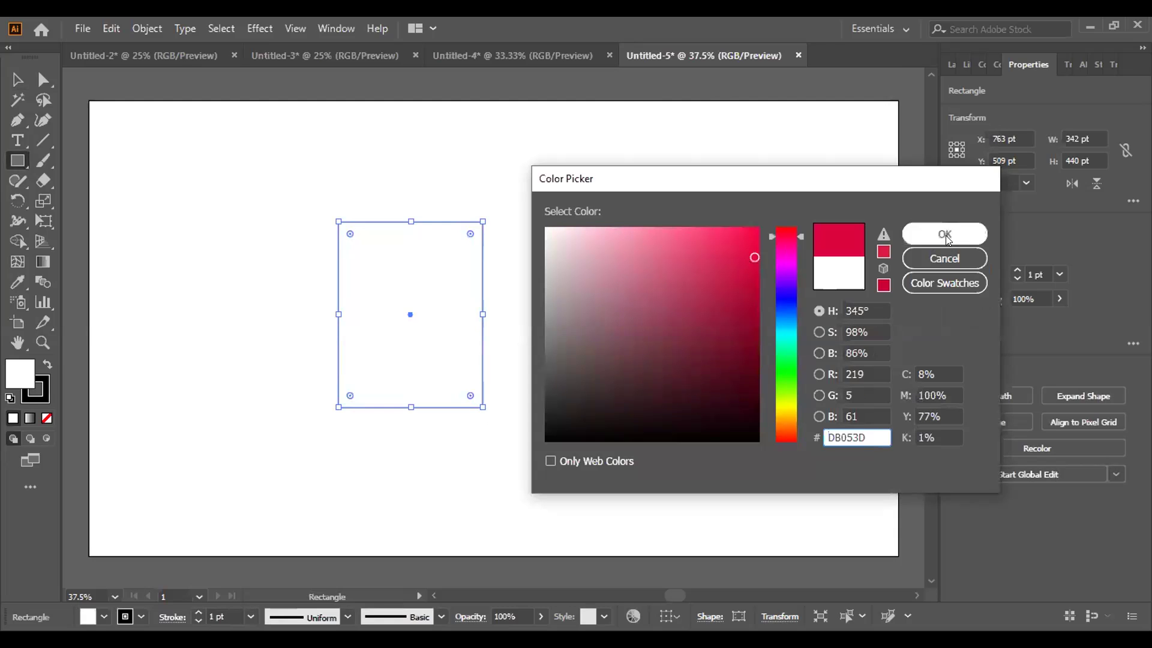
left_click(945, 234)
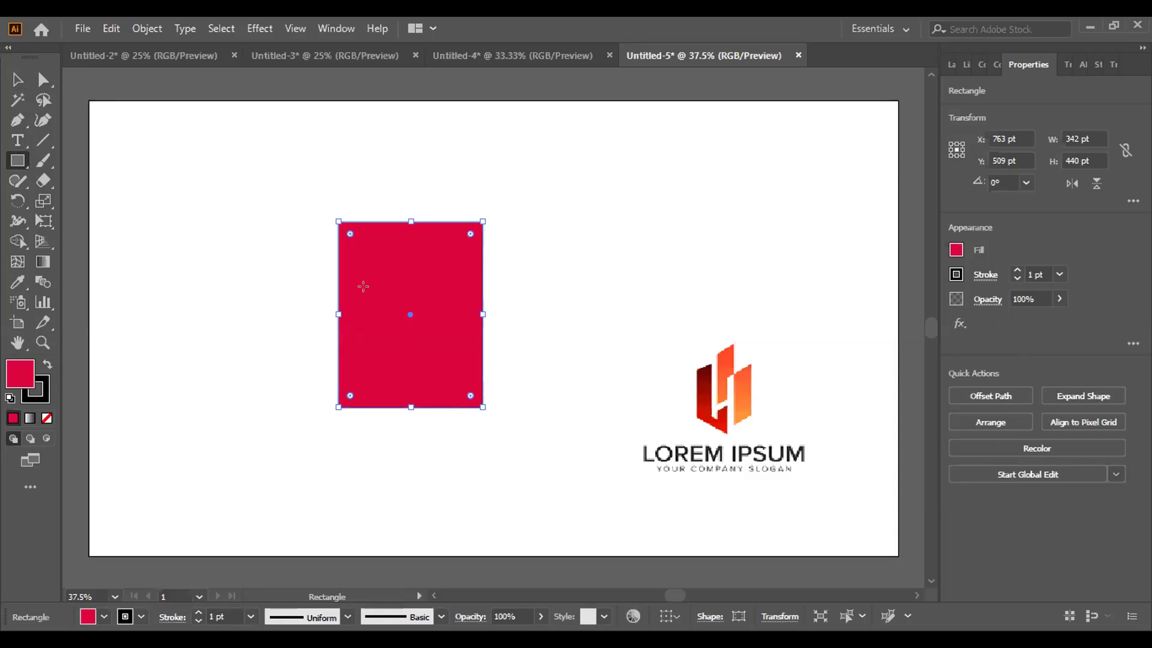
Draw two narrow vertical bars inside the red rectangle, about 21 × 310 pt and 24 × 256 pt, with the second just right of the first.
left_click_drag(368, 282, 382, 377)
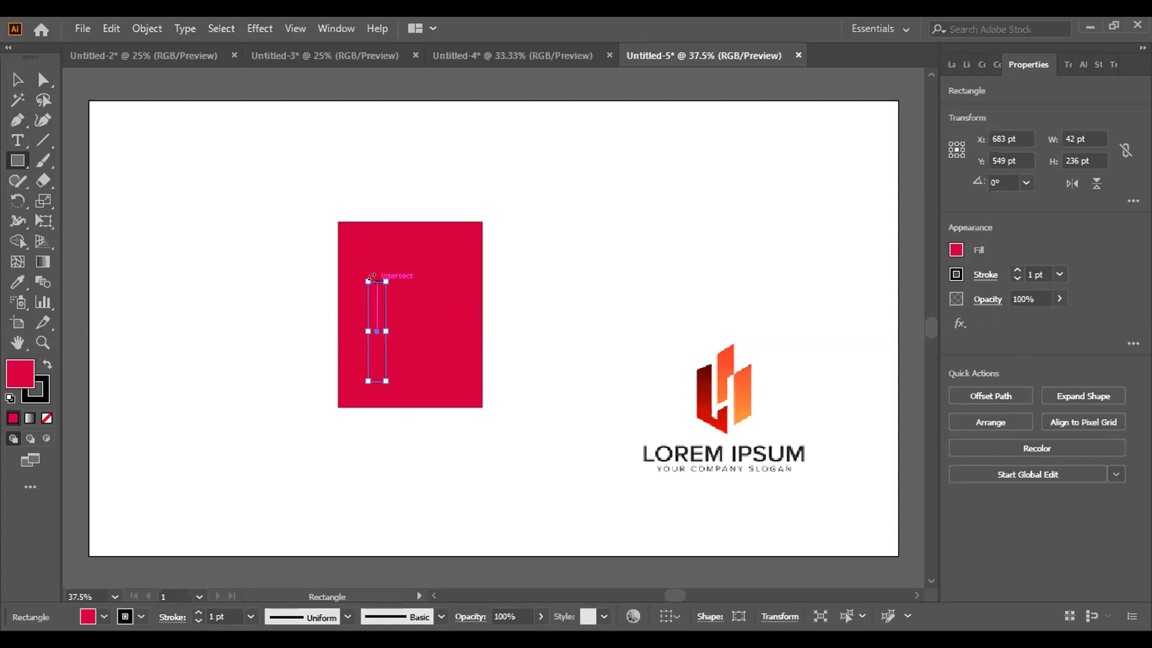
left_click_drag(363, 278, 371, 246)
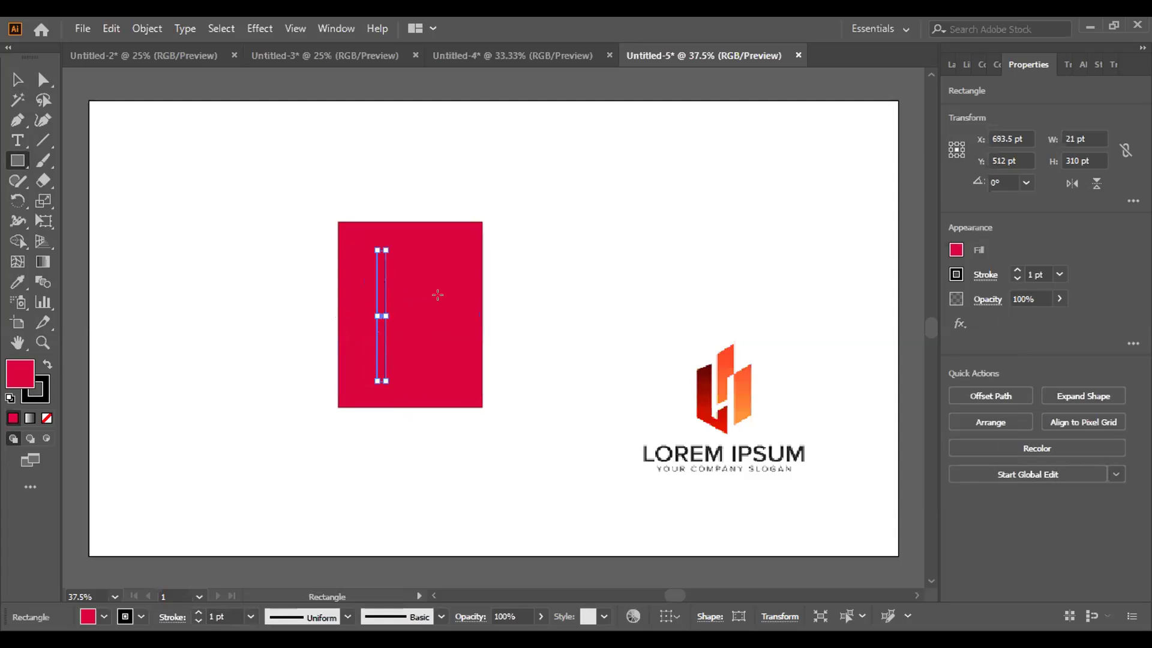
left_click_drag(429, 277, 440, 391)
left_click_drag(443, 335, 439, 335)
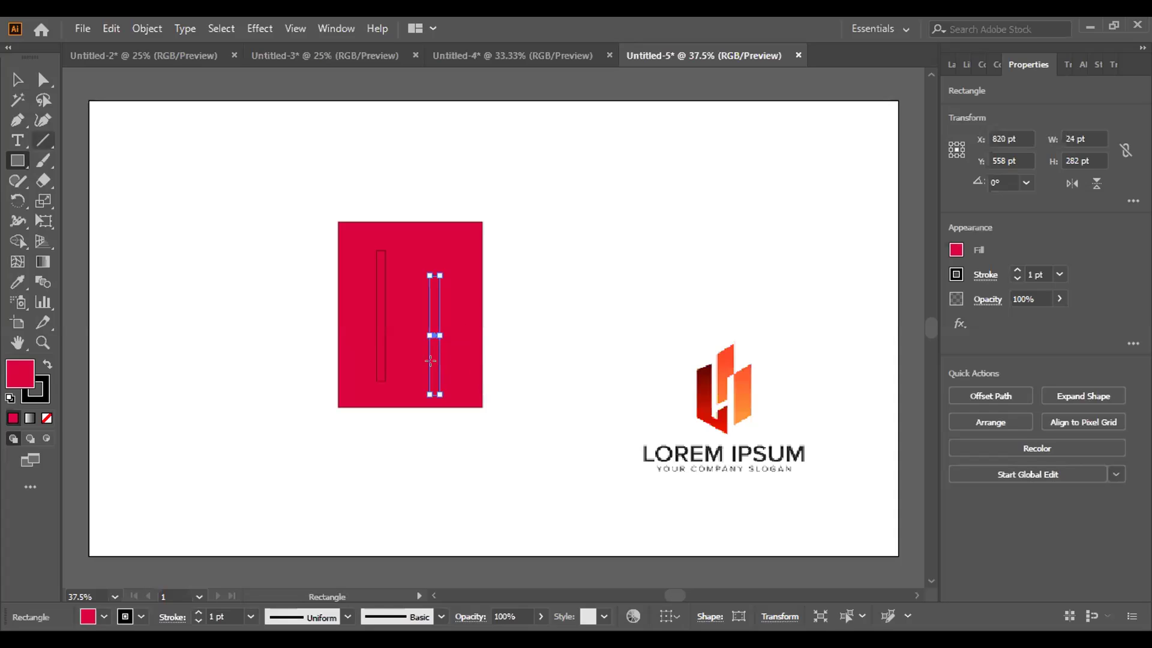
key("v")
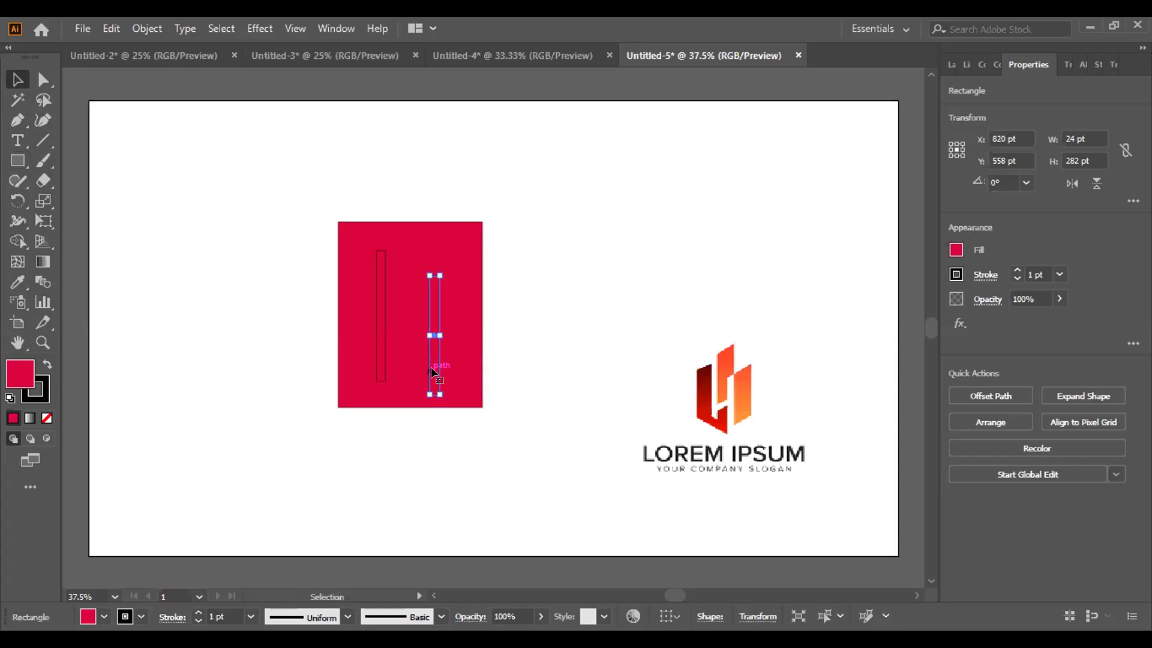
left_click_drag(437, 377, 400, 387)
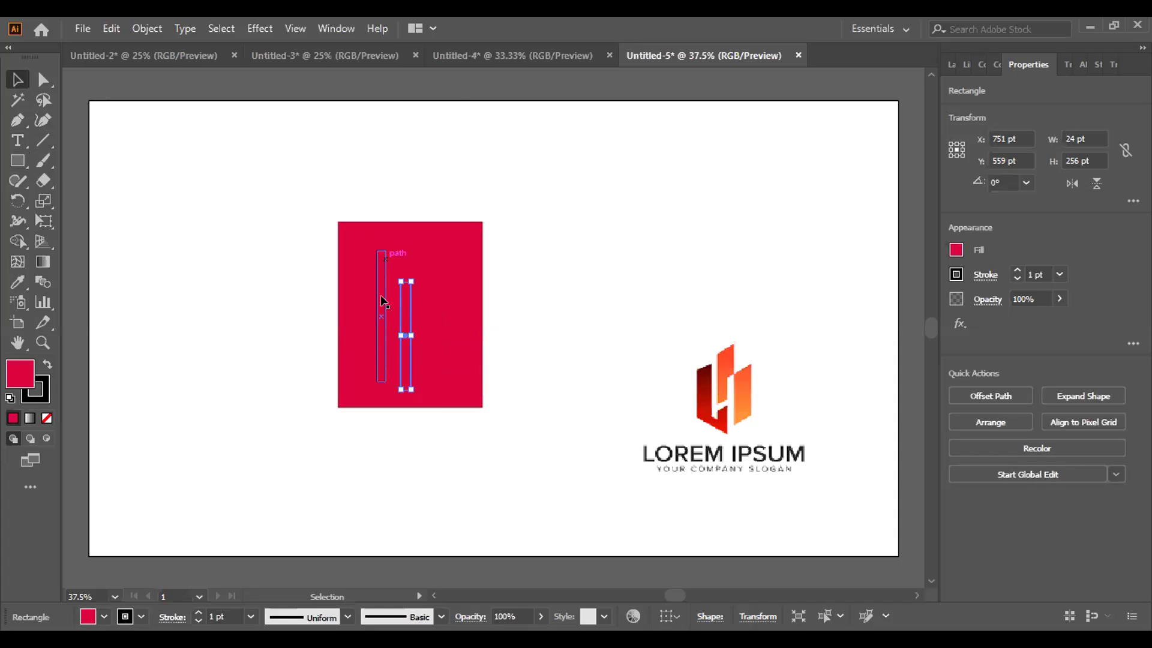
Move both narrow bars upward so the first one extends past the red rectangle's top edge.
left_click_drag(378, 295, 381, 253)
left_click_drag(406, 330, 402, 299)
left_click(503, 387)
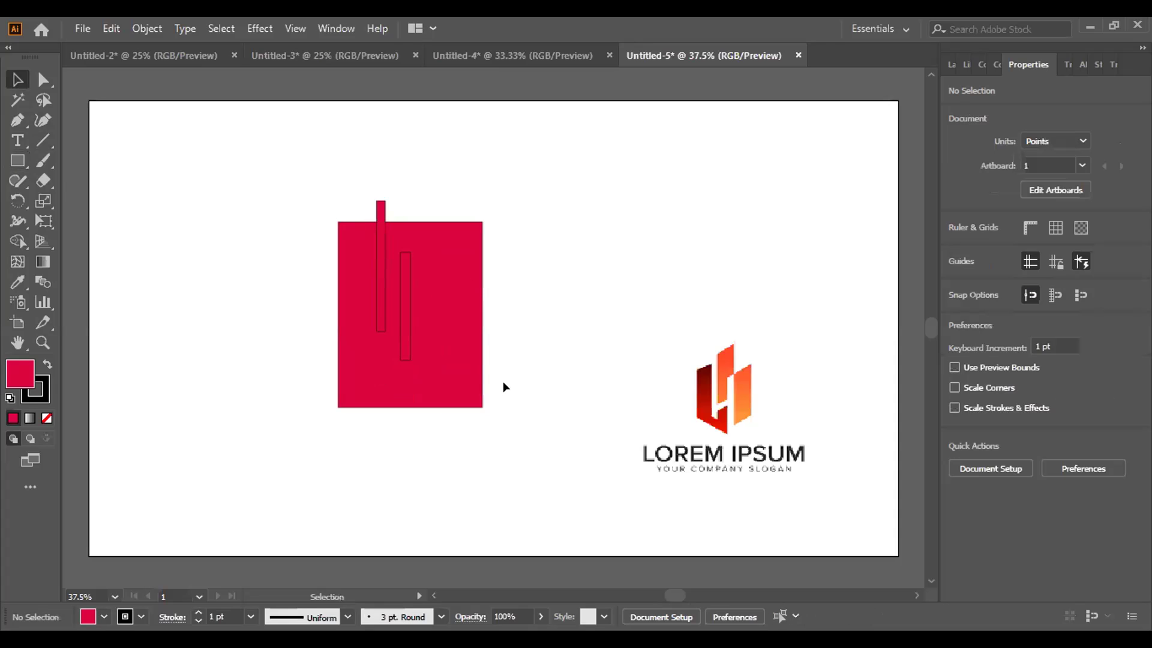
Divide the red rectangle along the two overlapping bars with Pathfinder and ungroup the resulting pieces.
left_click_drag(519, 420, 262, 162)
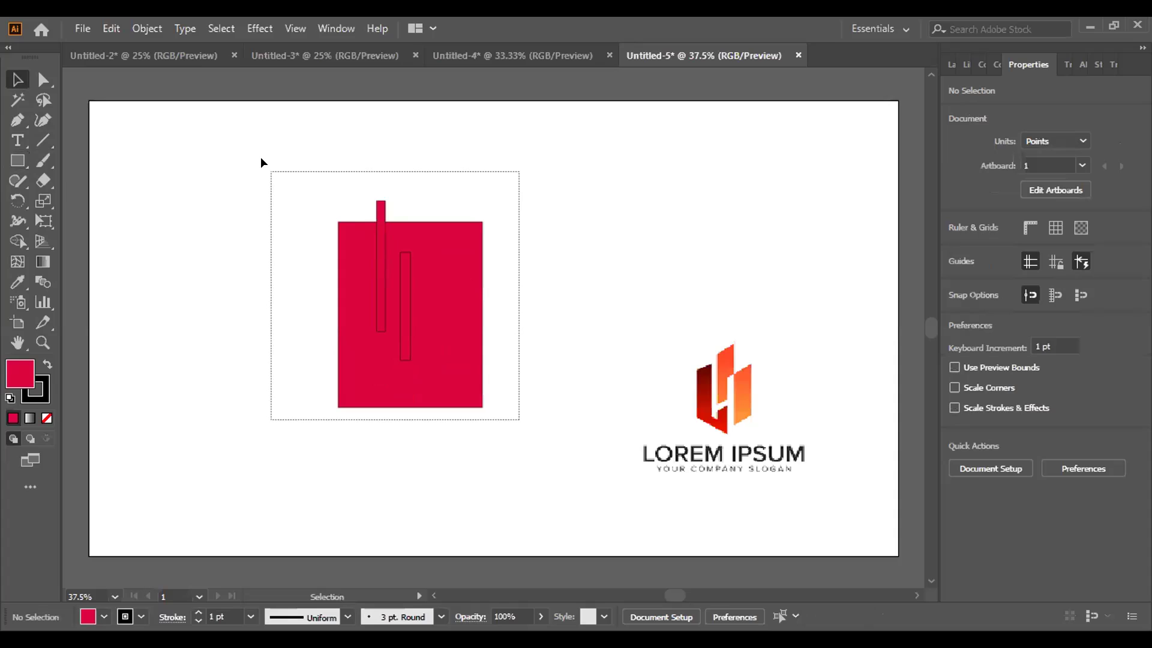
left_click(419, 290)
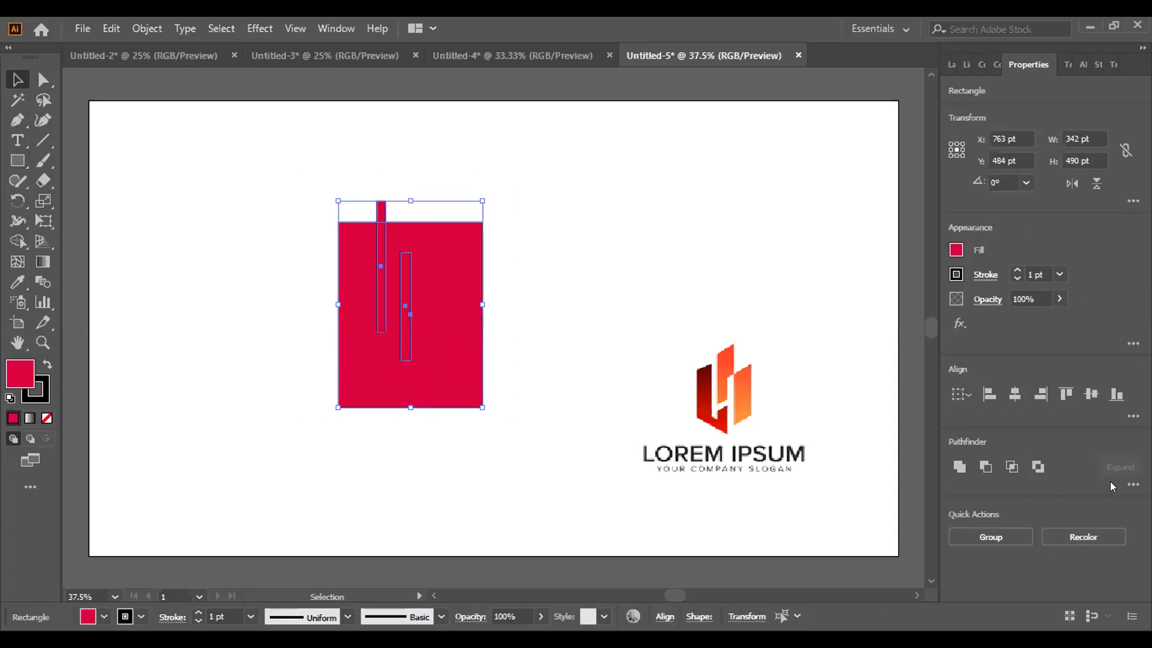
left_click(1132, 485)
left_click(960, 566)
left_click(719, 354)
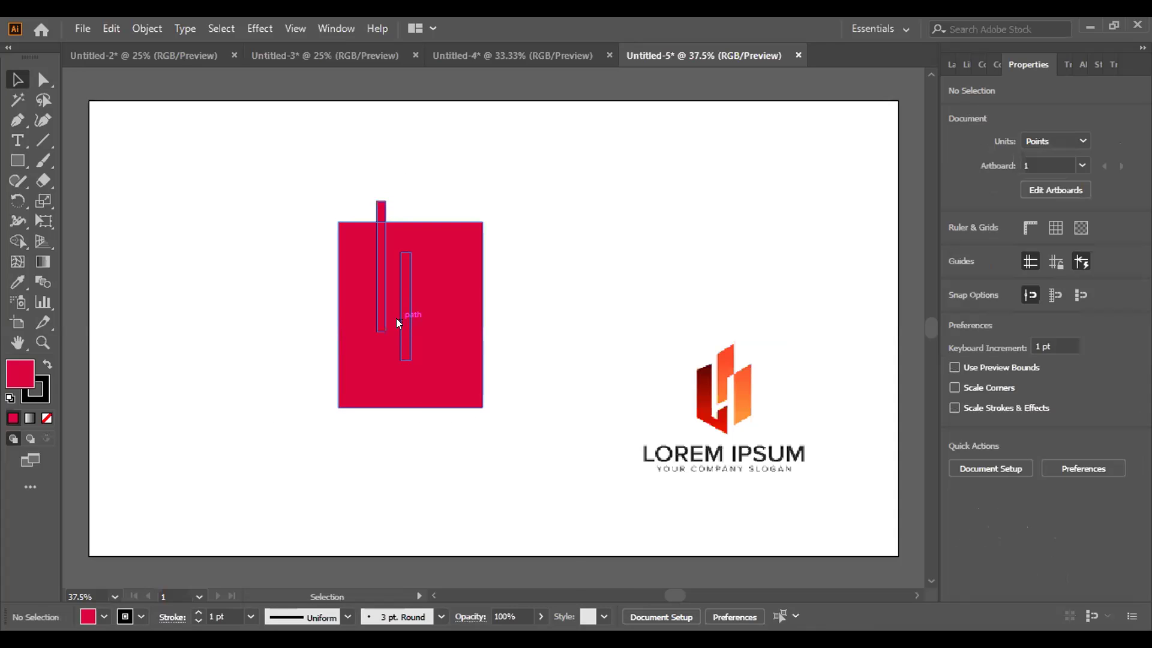
right_click(395, 318)
left_click(451, 462)
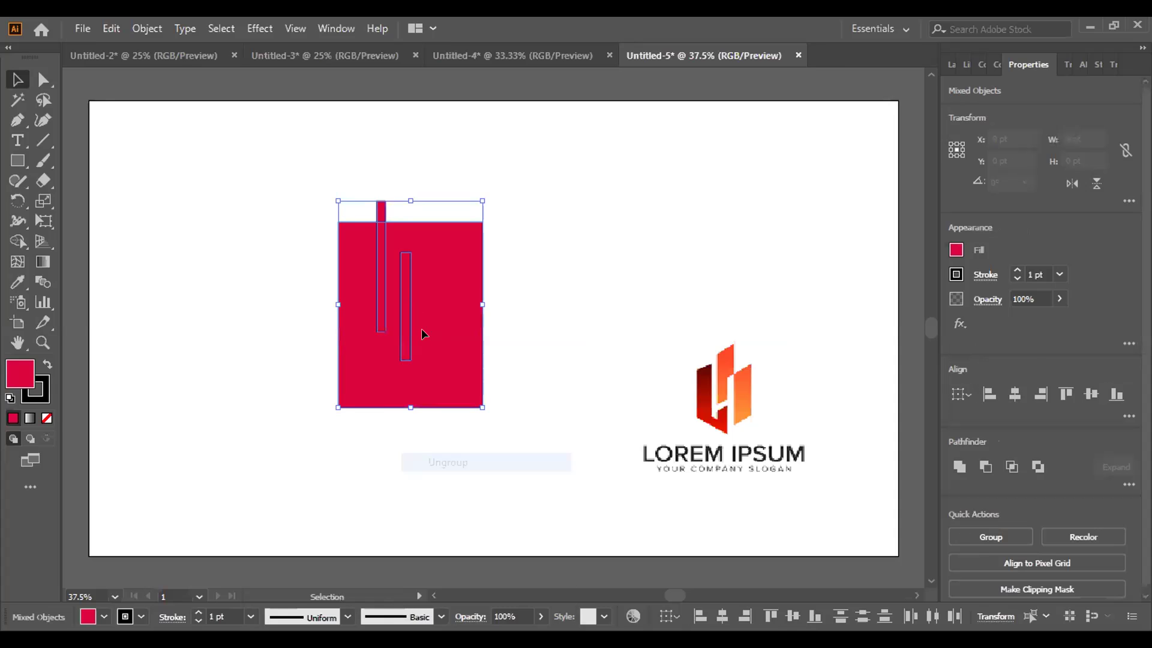
Delete the two bar pieces inside the rectangle and the leftover stub above its top edge.
key("ctrl+shift+a")
left_click(400, 322)
key("Delete")
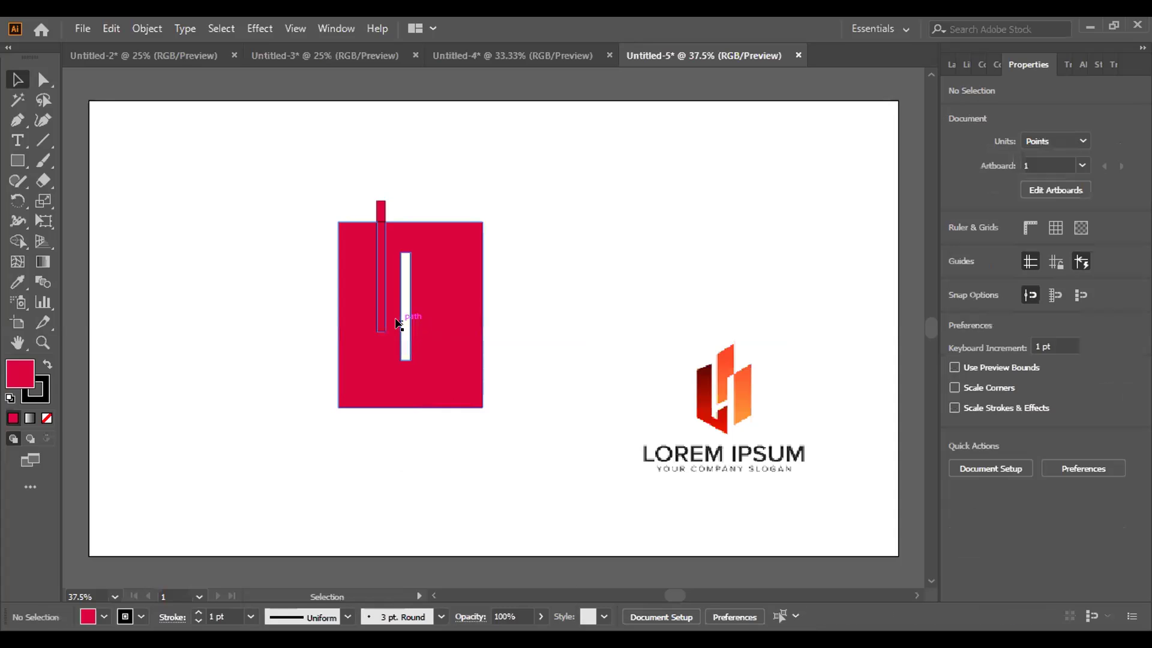
left_click(379, 300)
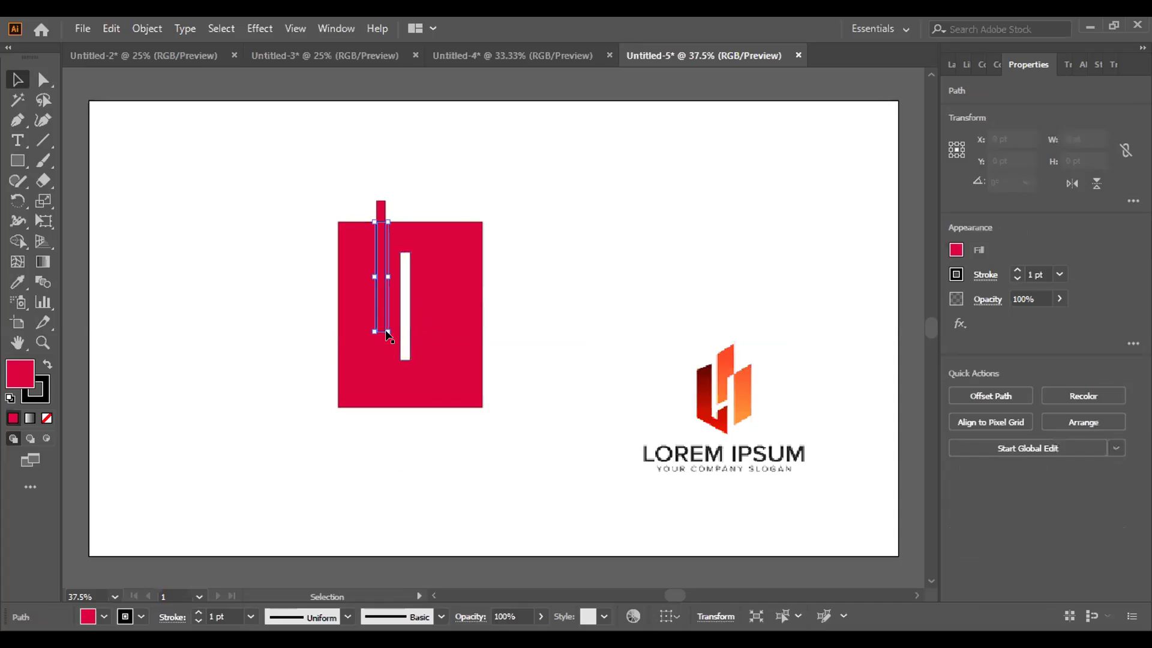
key("Delete")
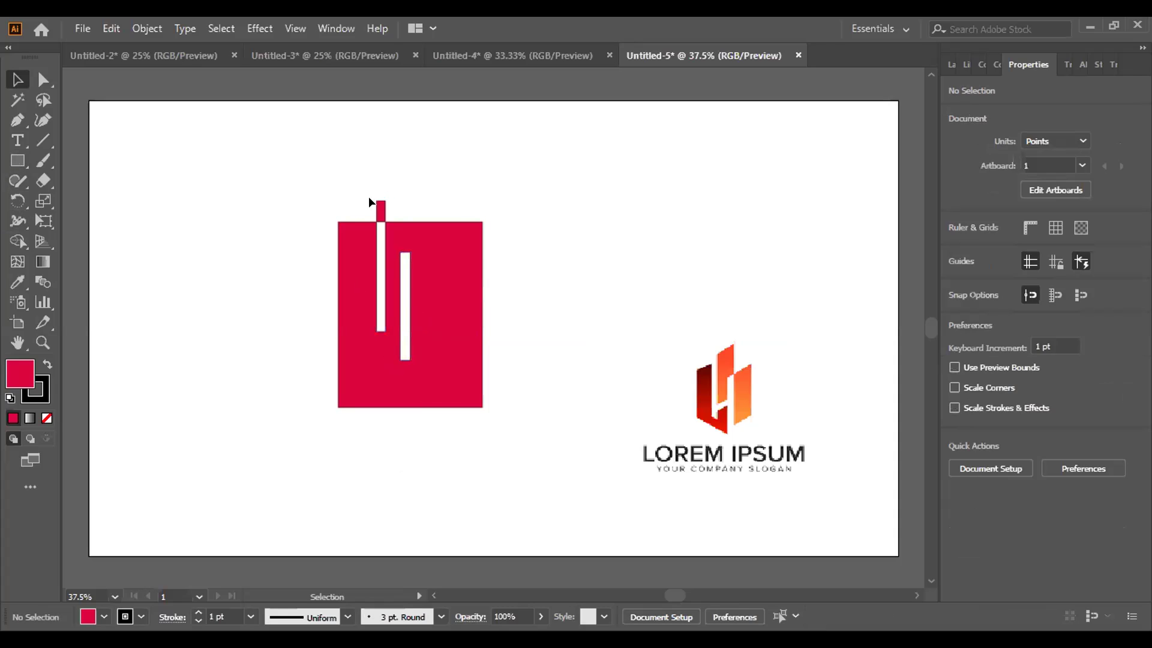
left_click(380, 212)
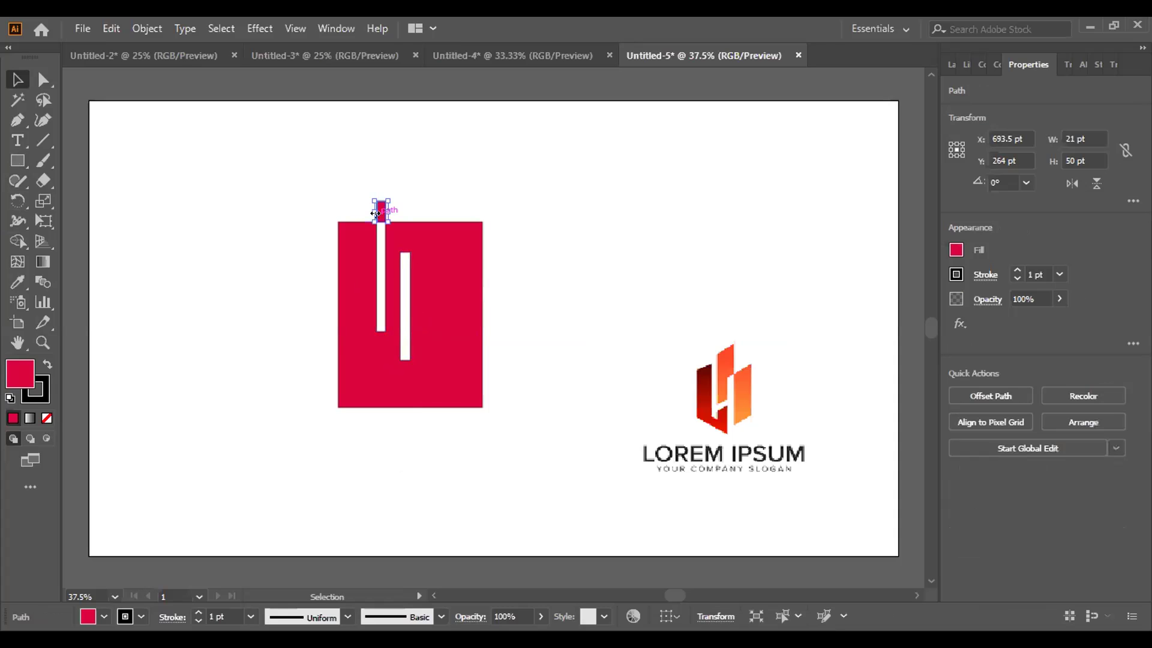
key("Delete")
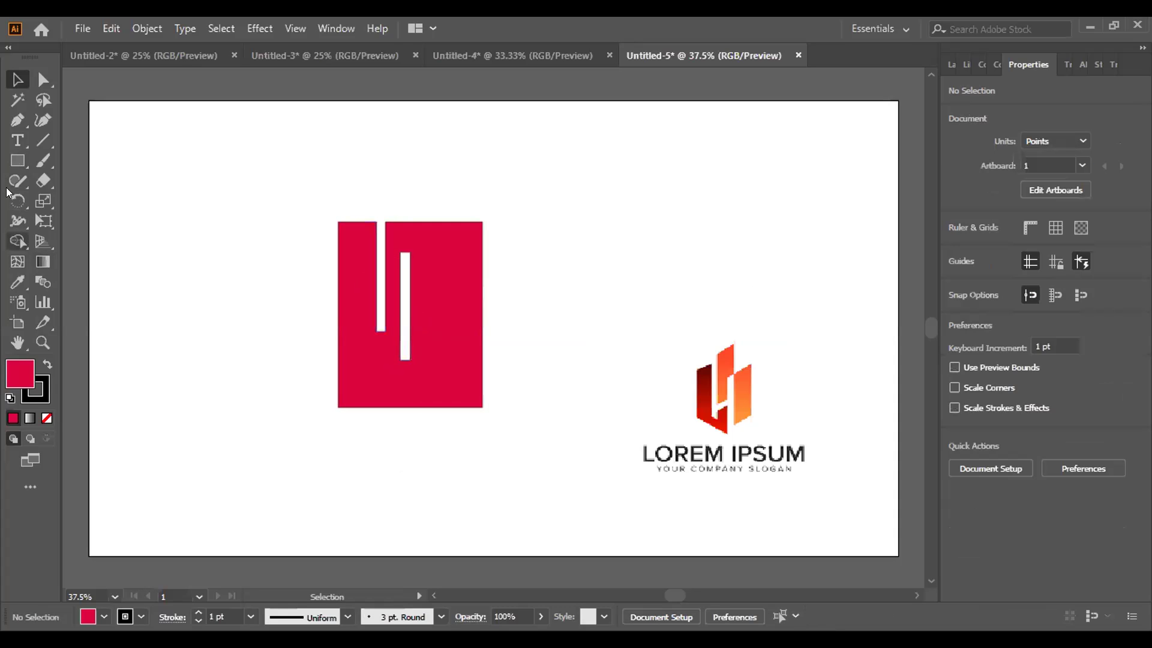
Draw a small red rectangle tilted to 293.66°, spanning about 63 × 47 pt, across the gap between the two white slots.
left_click(17, 160)
mouse_move(405, 307)
left_mouse_down()
mouse_move(391, 272)
mouse_move(387, 319)
mouse_move(368, 319)
mouse_move(390, 297)
left_mouse_up()
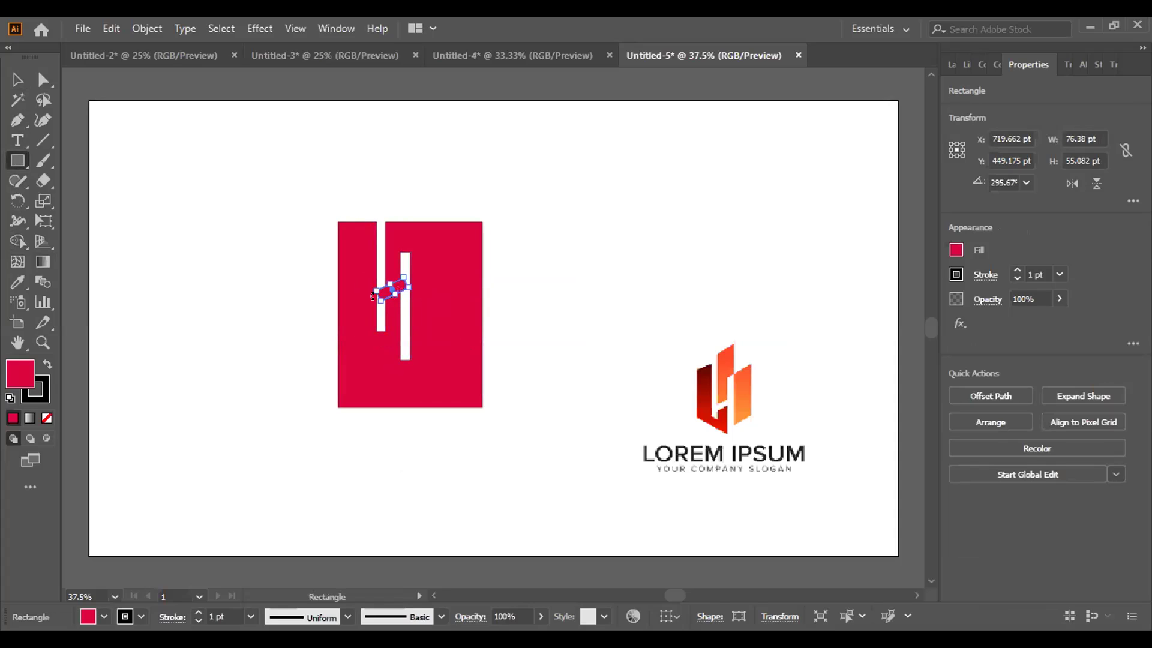
key("Down")
mouse_move(409, 289)
left_mouse_down()
mouse_move(398, 283)
mouse_move(383, 298)
mouse_move(418, 307)
left_mouse_up()
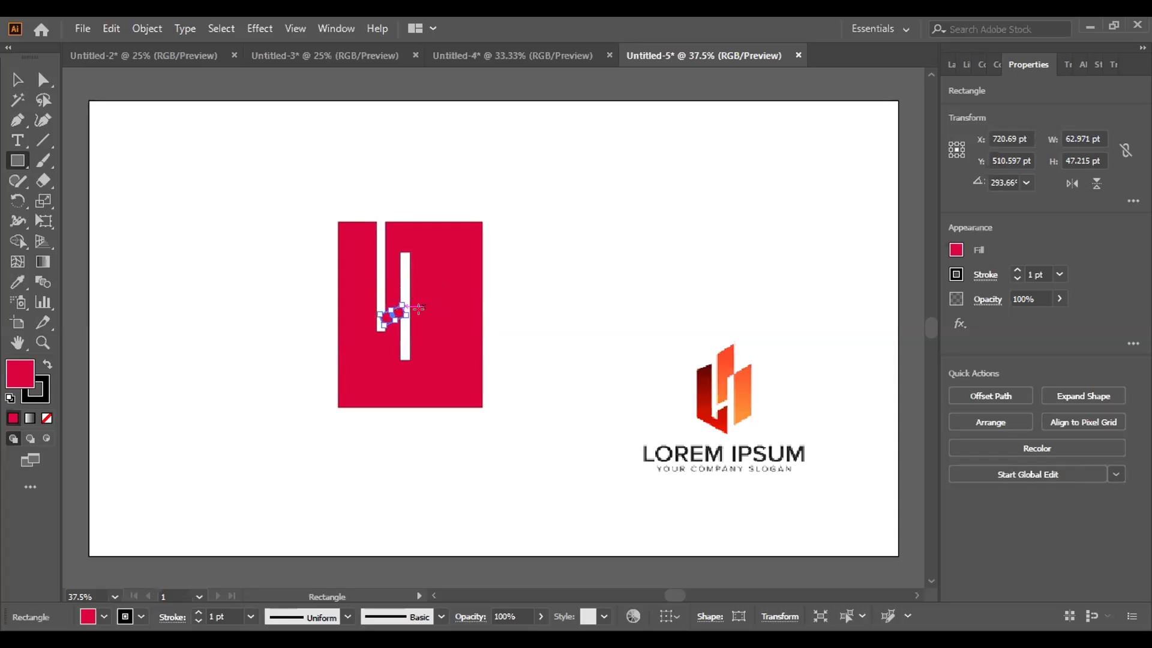
Nudge the small tilted rectangle upward so it bridges the two slots just above the first slot's lower end.
scroll(384, 340, "up", 3)
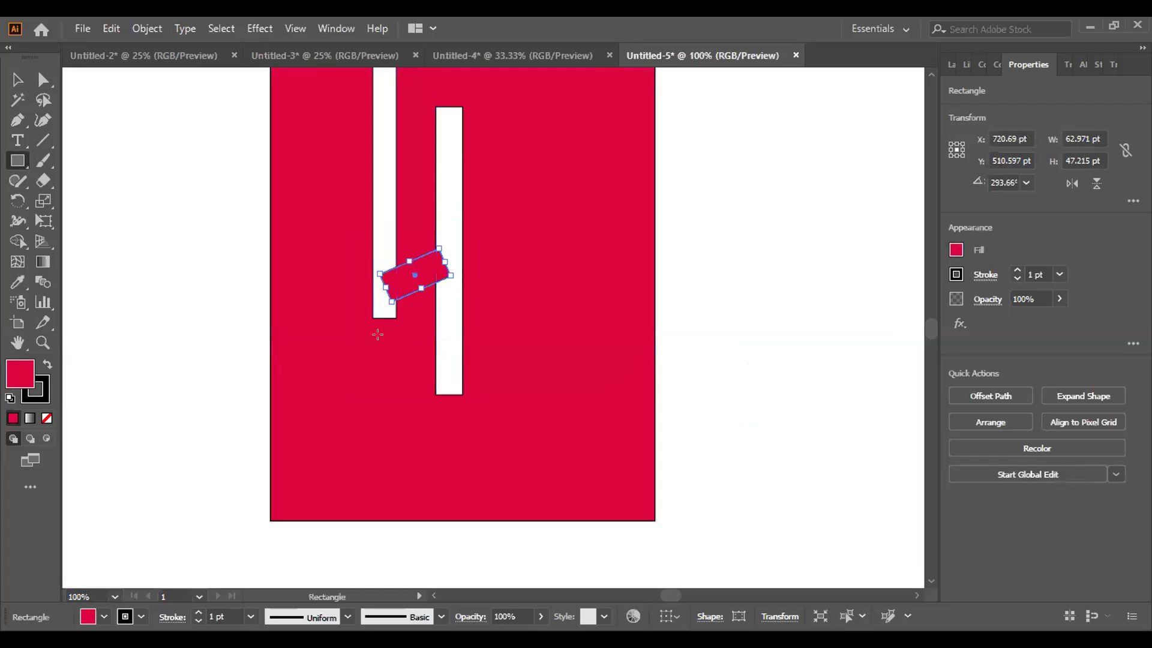
scroll(379, 333, "up", 1)
scroll(387, 351, "down", 2)
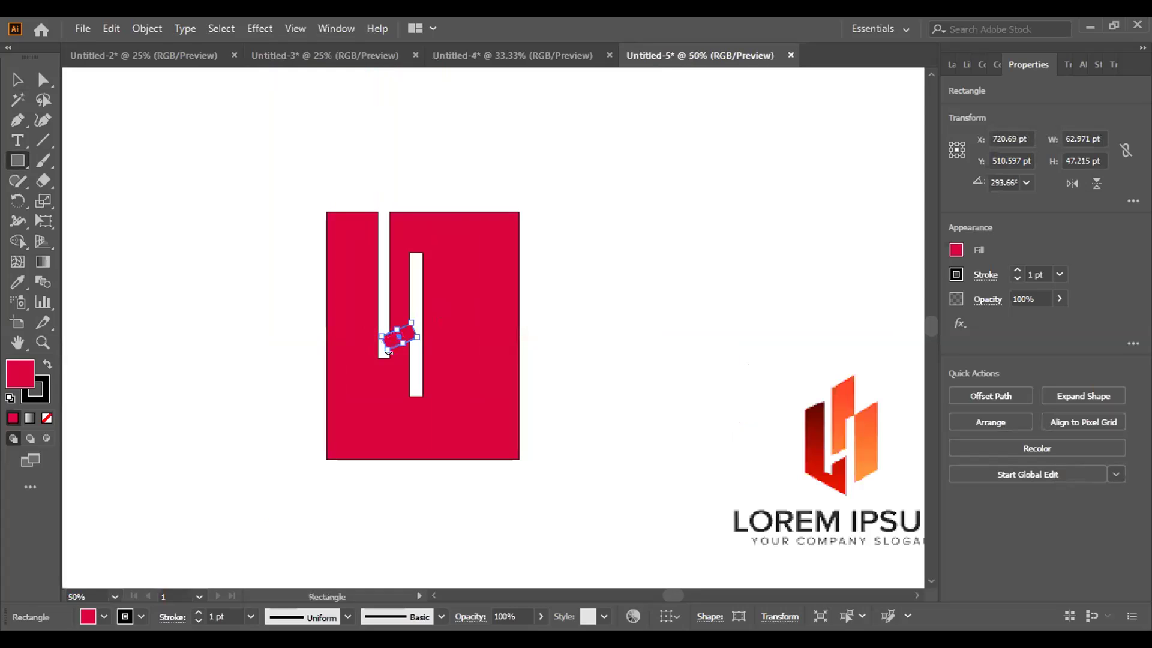
key("Up")
key("Up")
key("Up")
key("Up")
key("Up")
key("Up")
key("Up")
key("Up")
key("Up")
key("Up")
key("Up")
key("Up")
key("Up")
key("Up")
Divide the red shape with the small tilted rectangle and ungroup the resulting pieces.
key("v")
left_click_drag(552, 531, 573, 546)
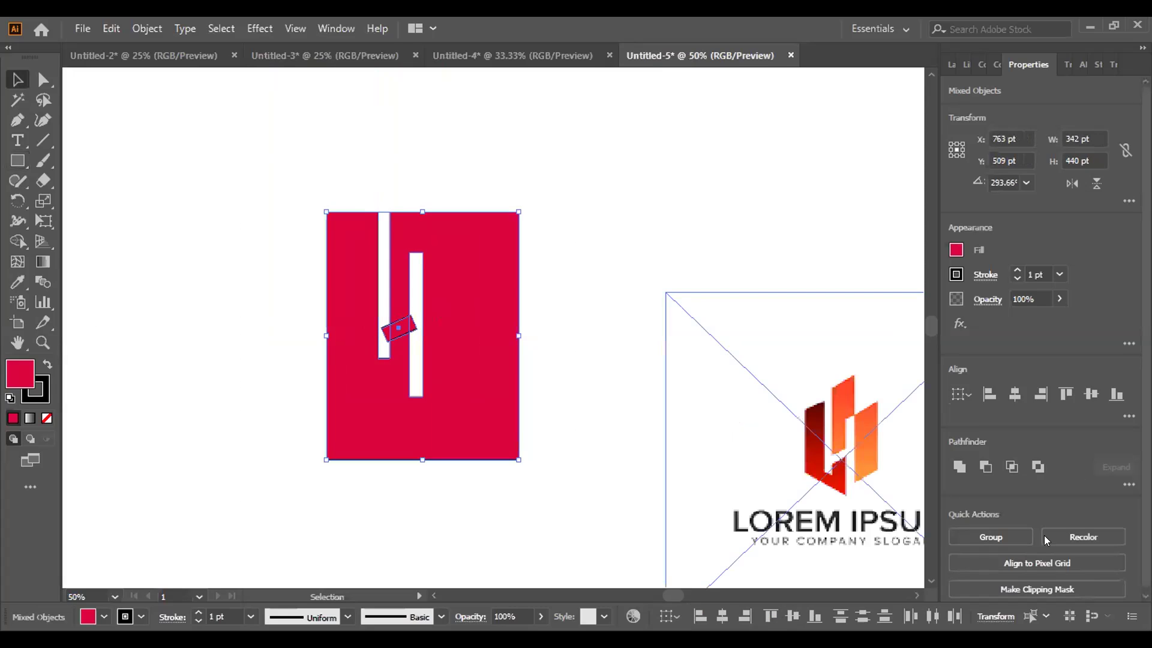
left_click(1129, 485)
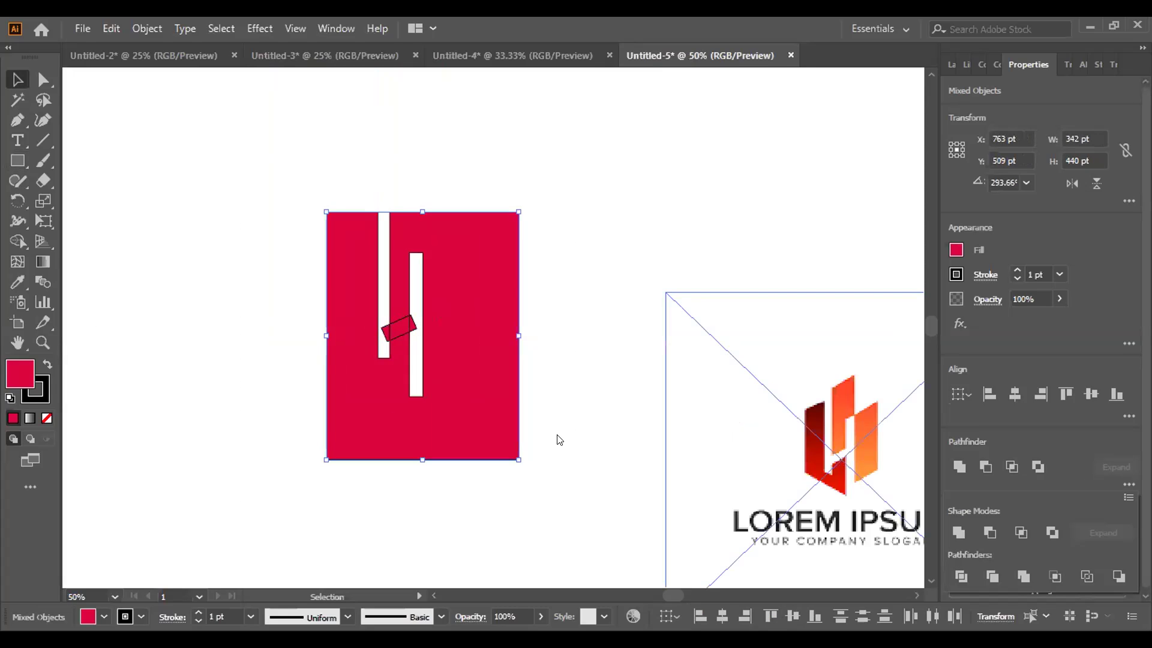
key("ctrl+shift+a")
right_click(474, 373)
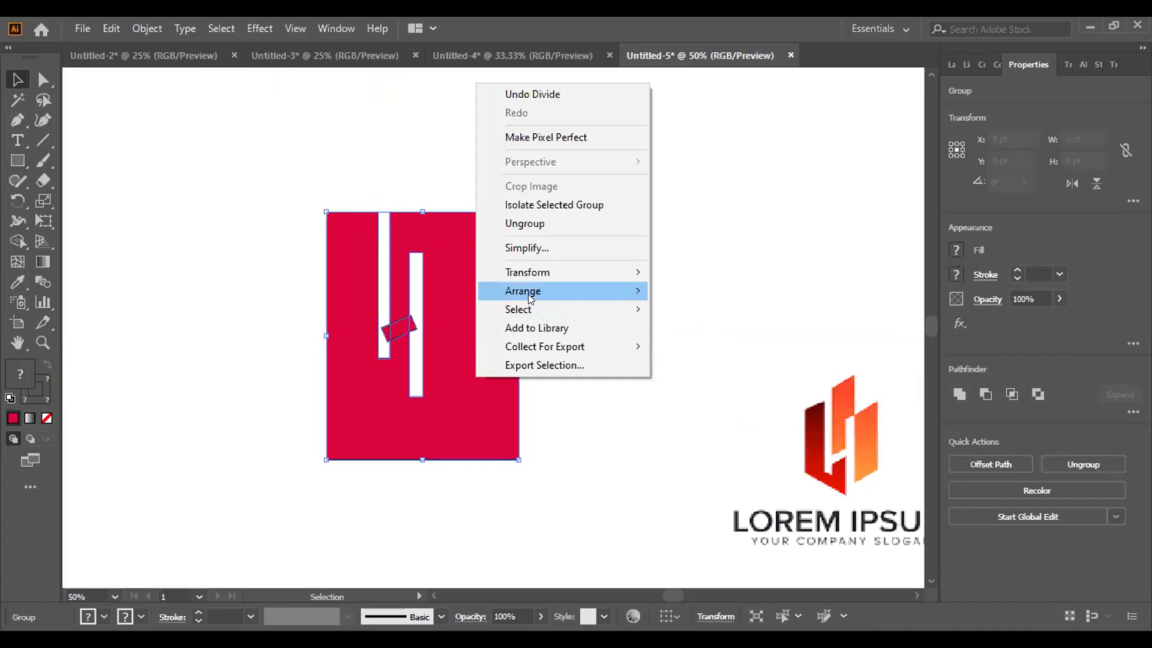
left_click(559, 223)
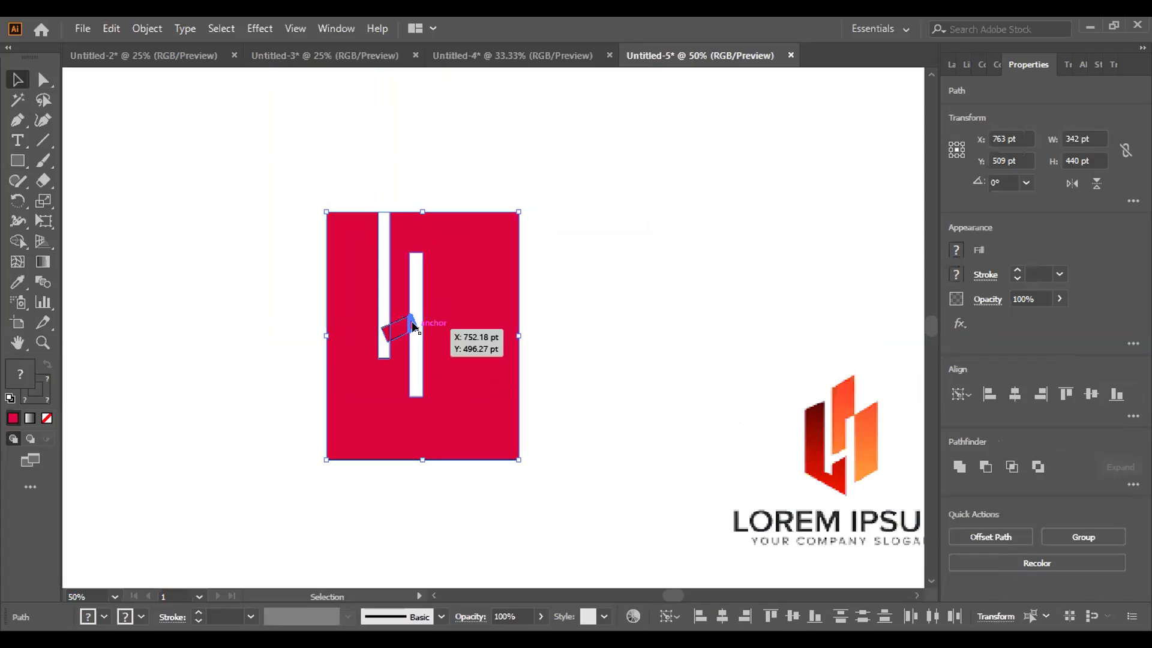
key("Delete")
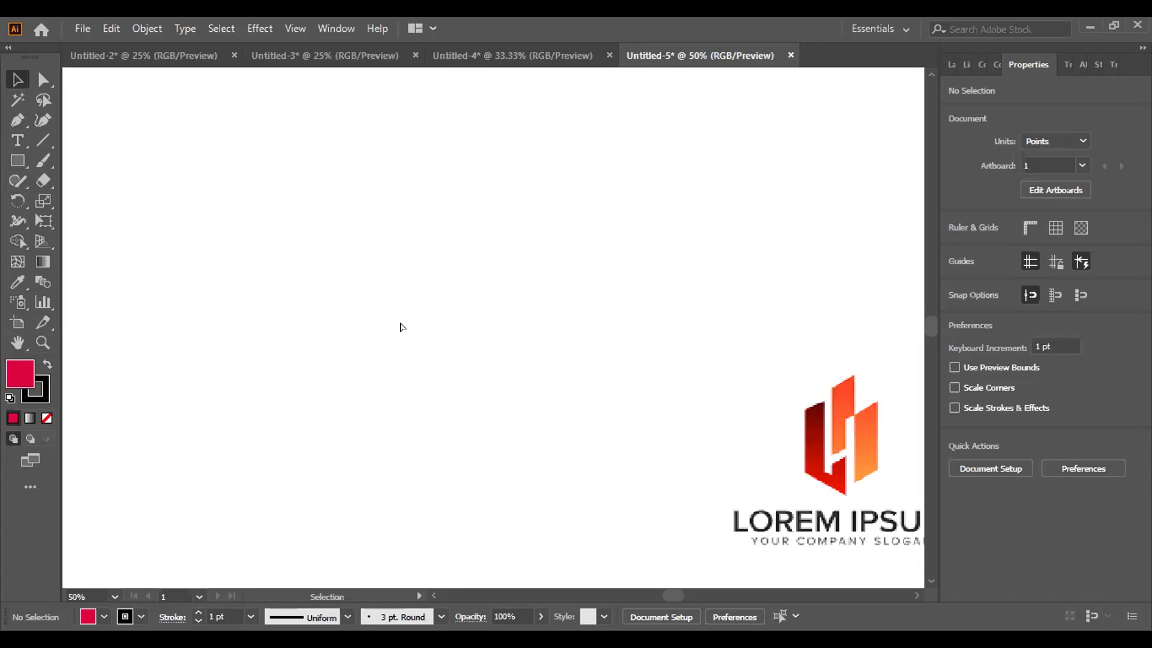
key("ctrl+z")
right_click(449, 323)
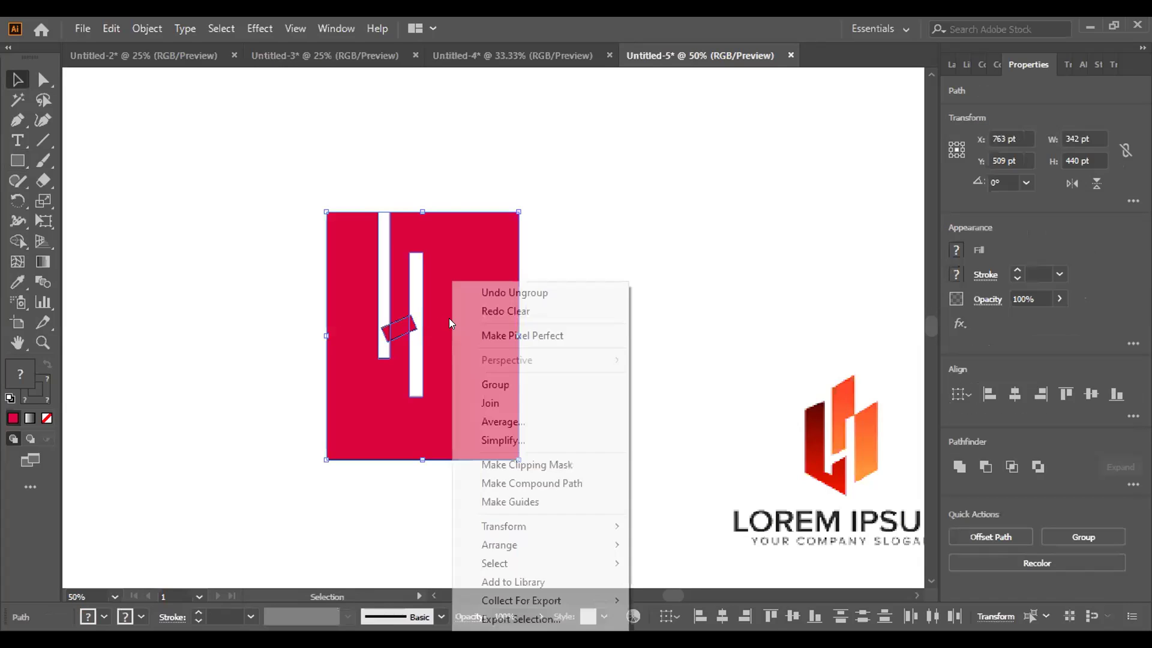
left_click(249, 354)
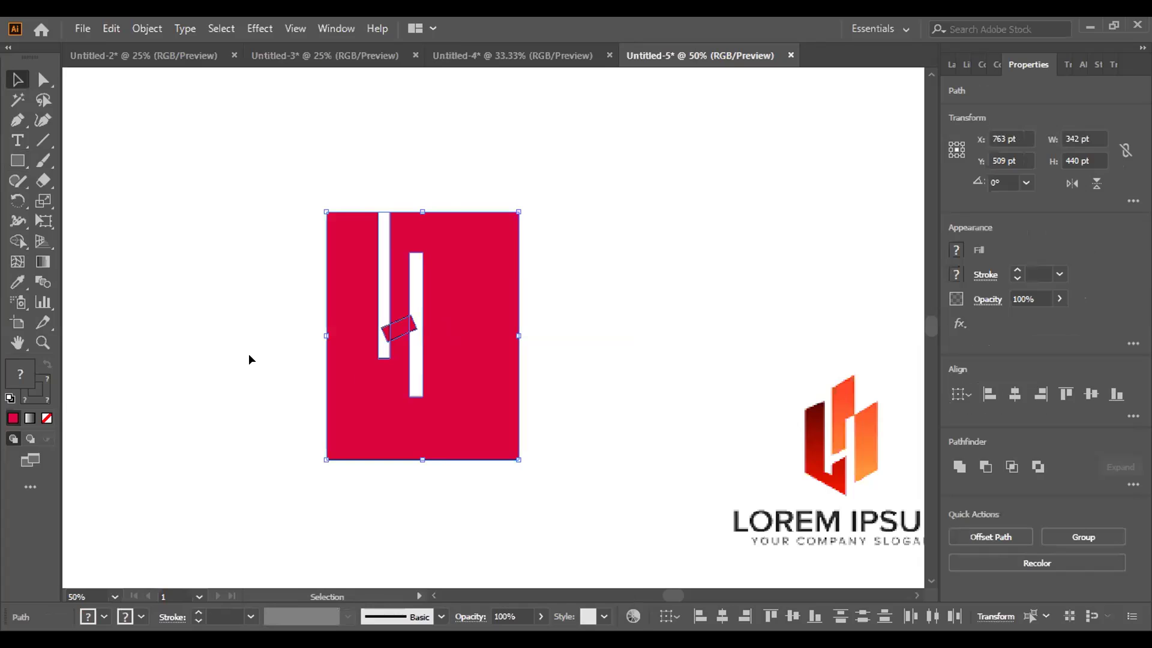
Delete the three pieces of the tilted rectangle to open a slanted link between the two white slots.
left_click(383, 350)
left_click(400, 324)
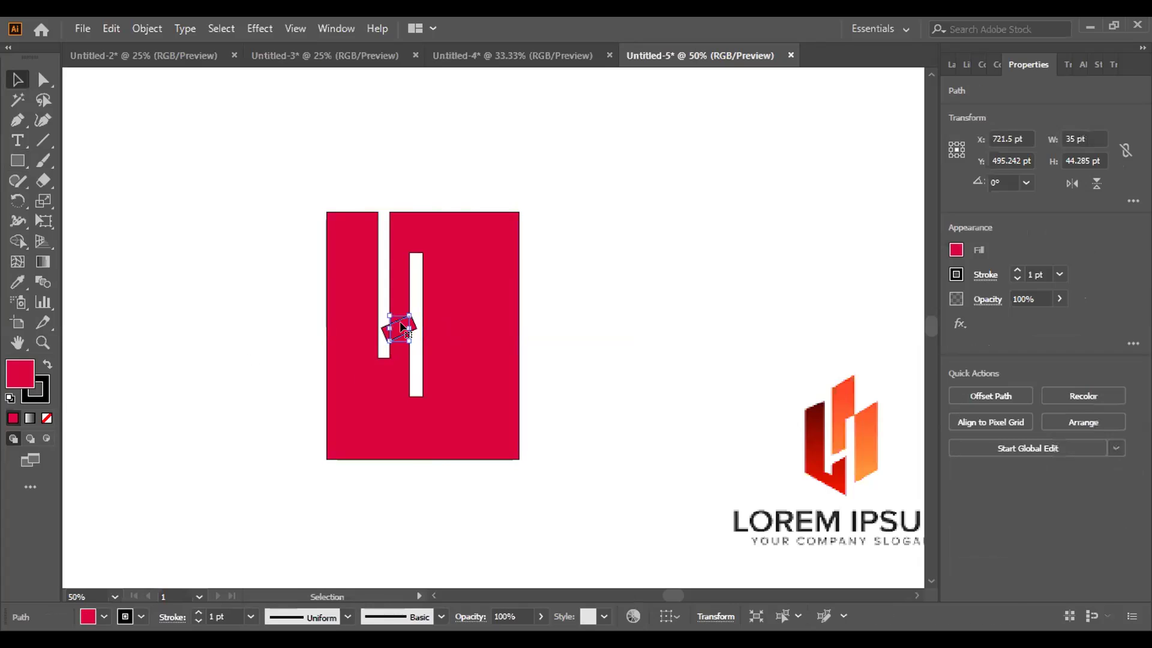
key("Delete")
left_click(383, 334)
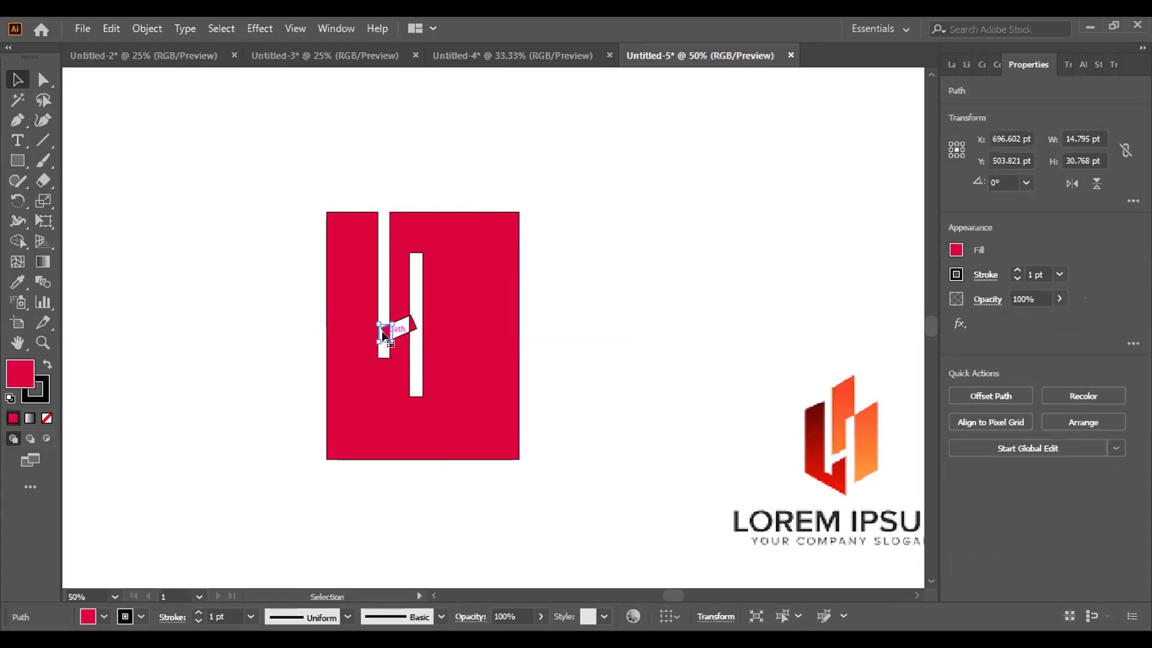
key("Delete")
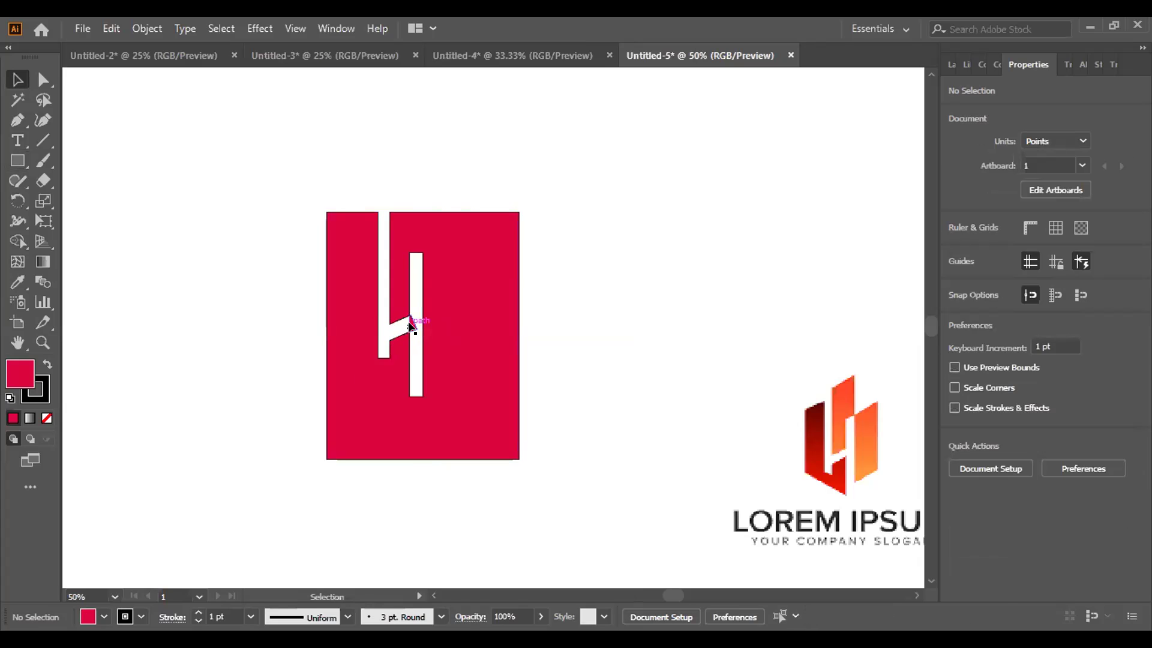
left_click(410, 326)
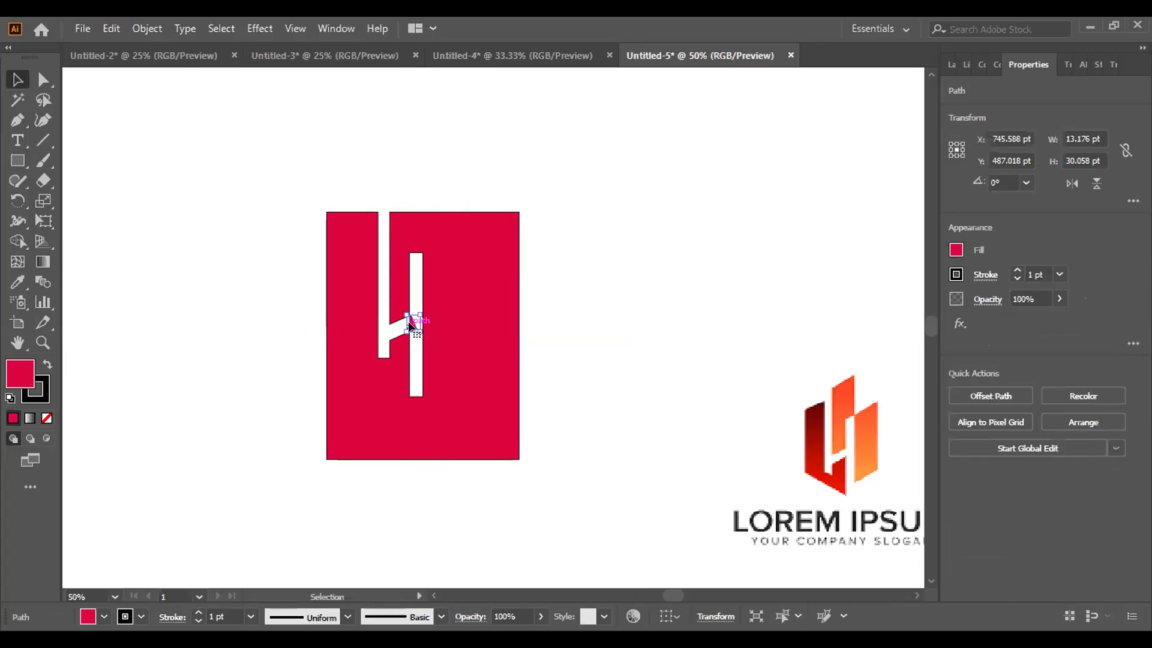
key("Delete")
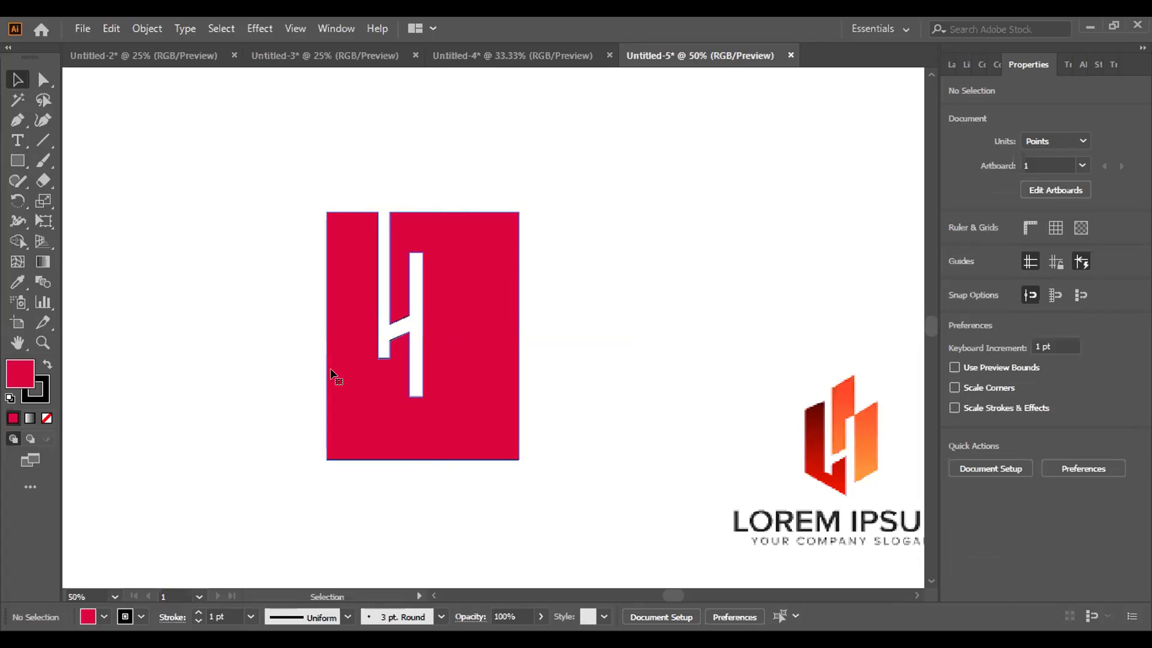
left_click(329, 334)
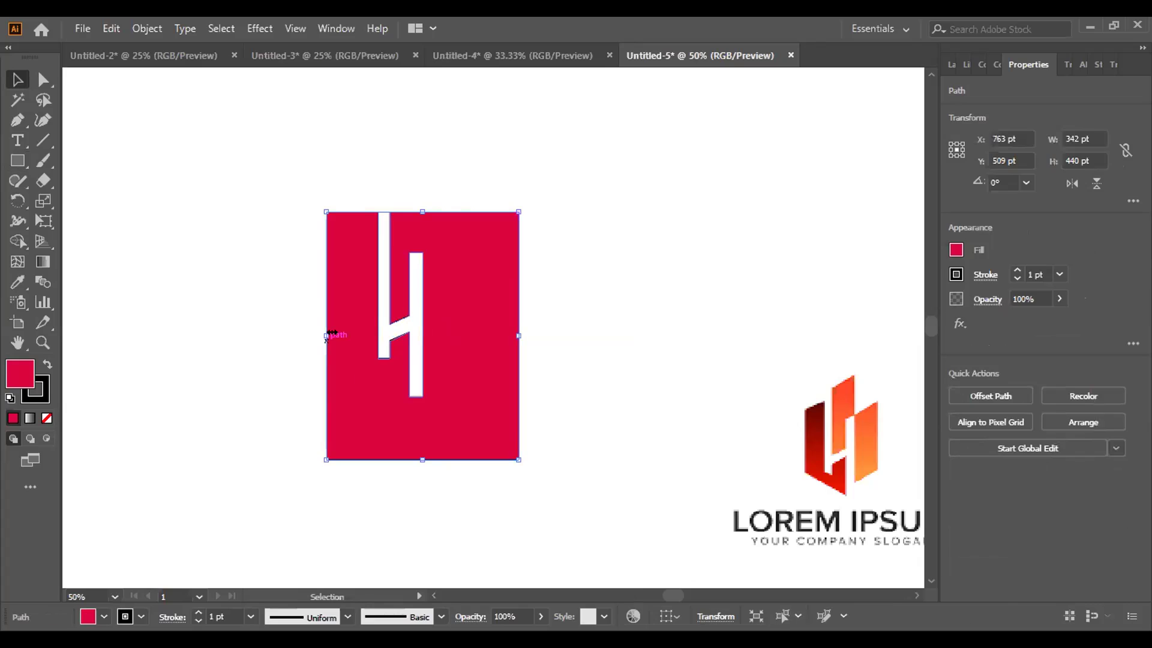
left_click_drag(337, 333, 338, 329)
key("a")
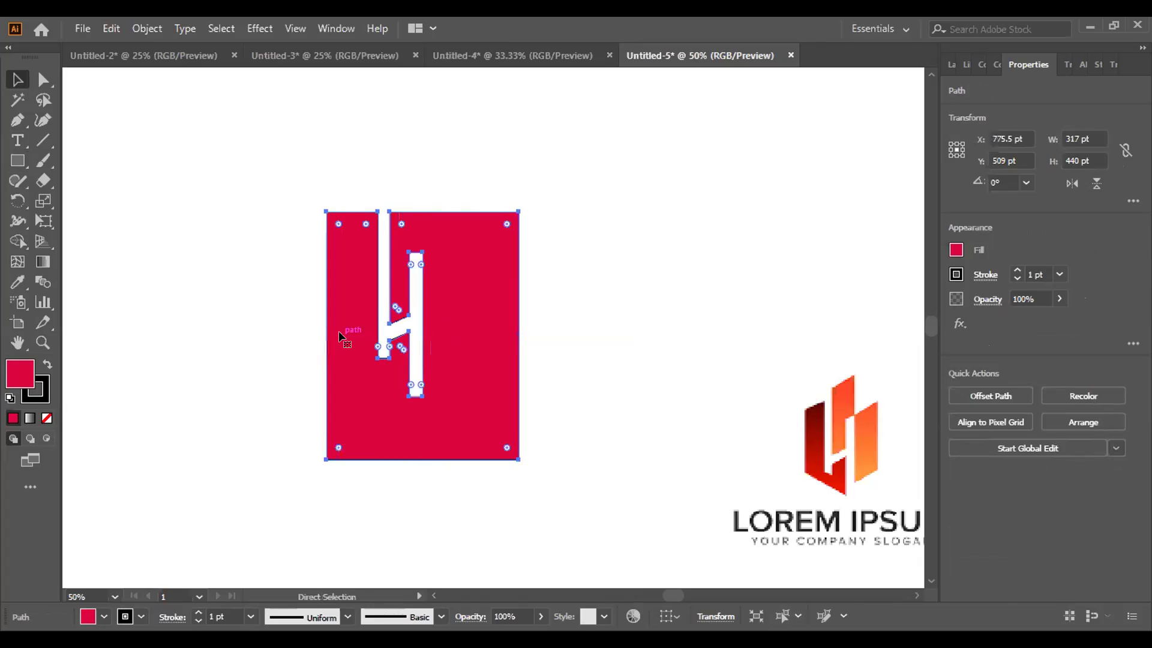
key("v")
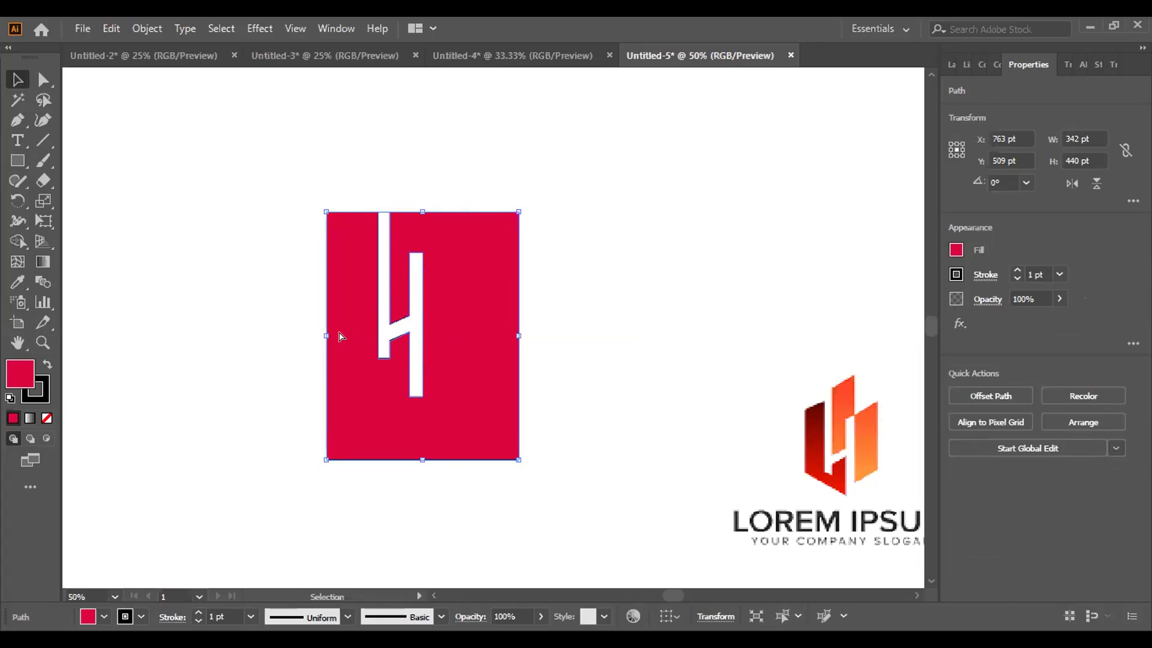
key("ctrl+a")
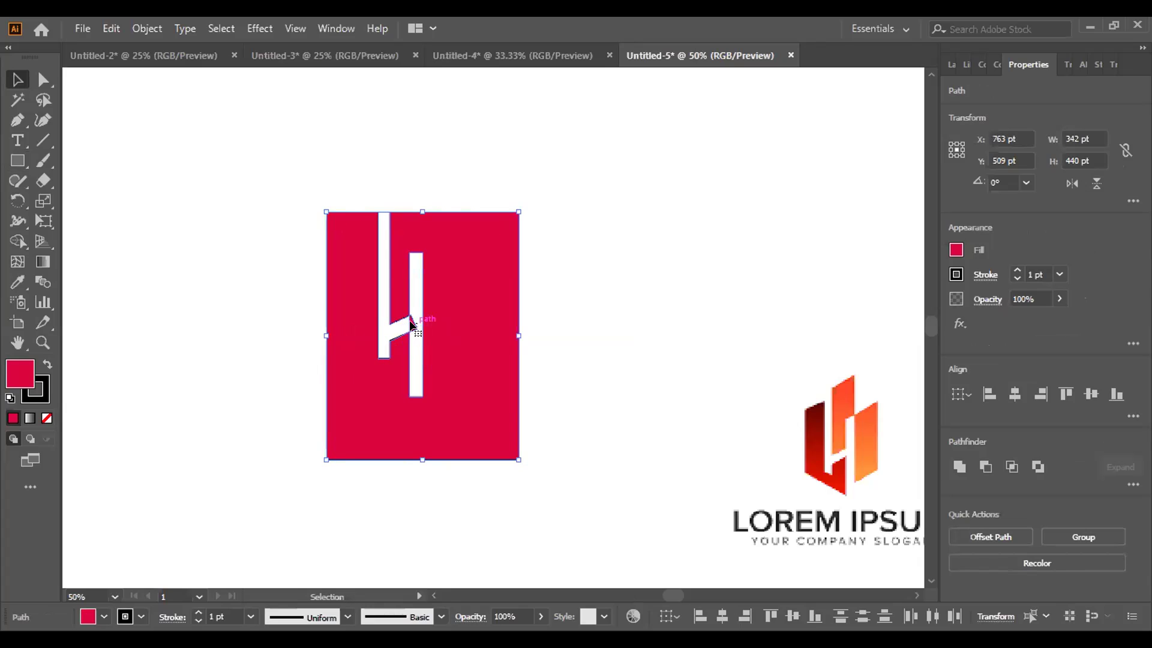
key("Delete")
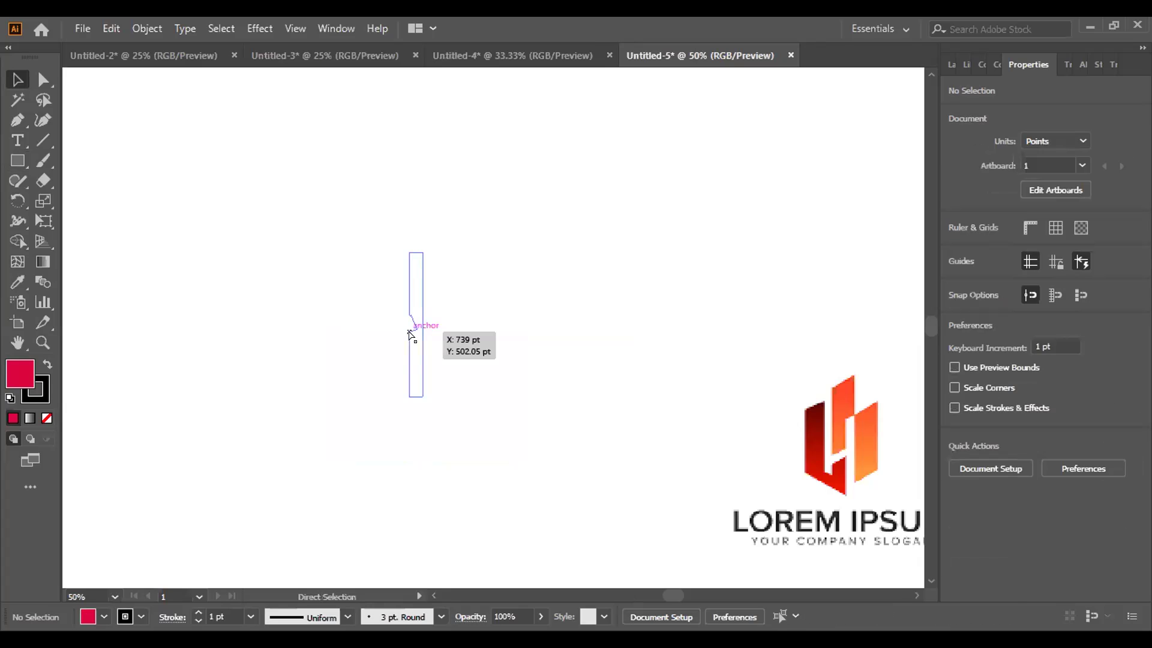
key("ctrl+z")
key("ctrl+shift+a")
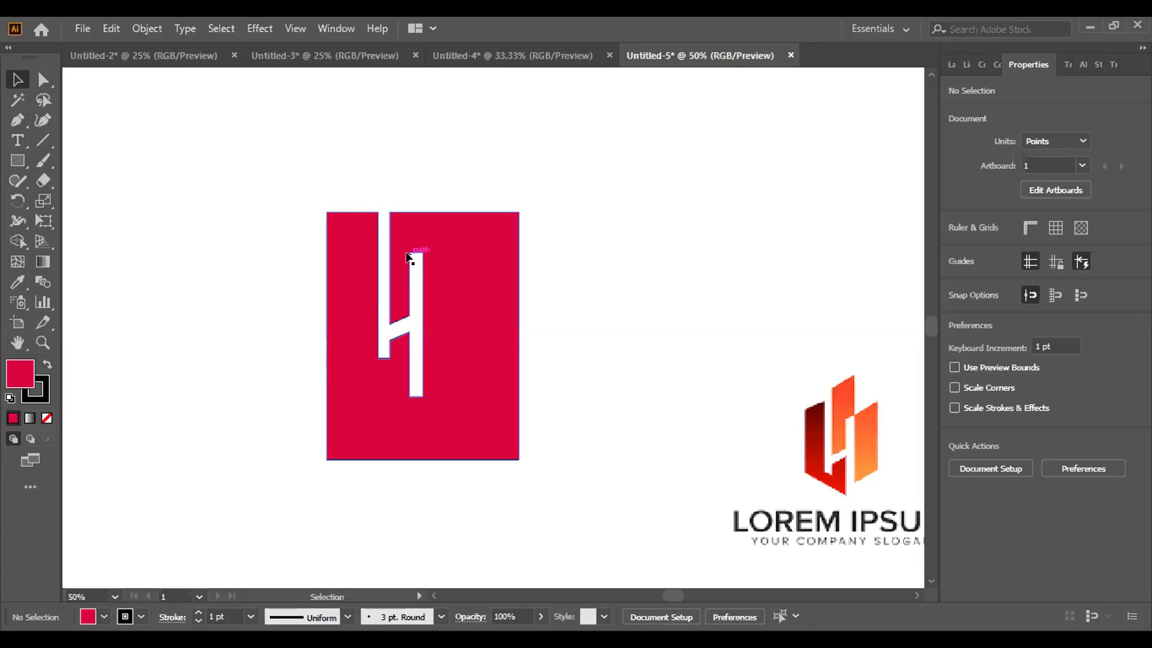
left_click_drag(249, 139, 402, 258)
left_click(622, 279)
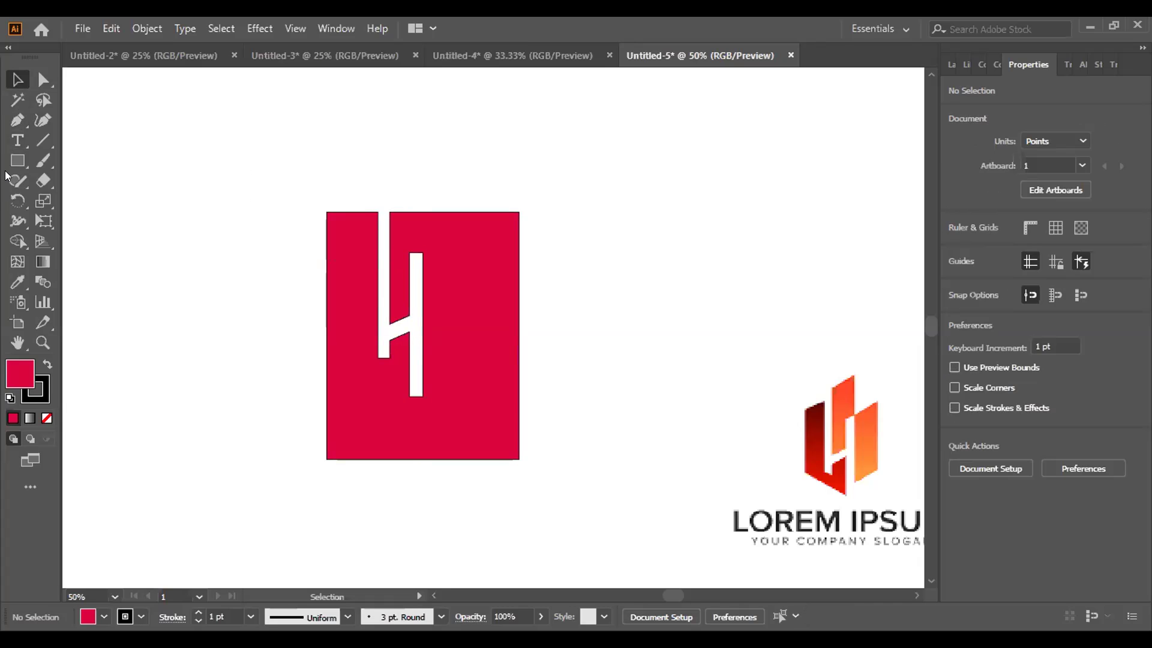
Draw a rectangle about 306 × 181.5 pt, rotate it about 41.29° and place it over the red shape's upper left corner.
left_click(18, 161)
mouse_move(226, 170)
left_mouse_down()
mouse_move(382, 271)
mouse_move(391, 245)
mouse_move(399, 269)
mouse_move(419, 195)
left_mouse_up()
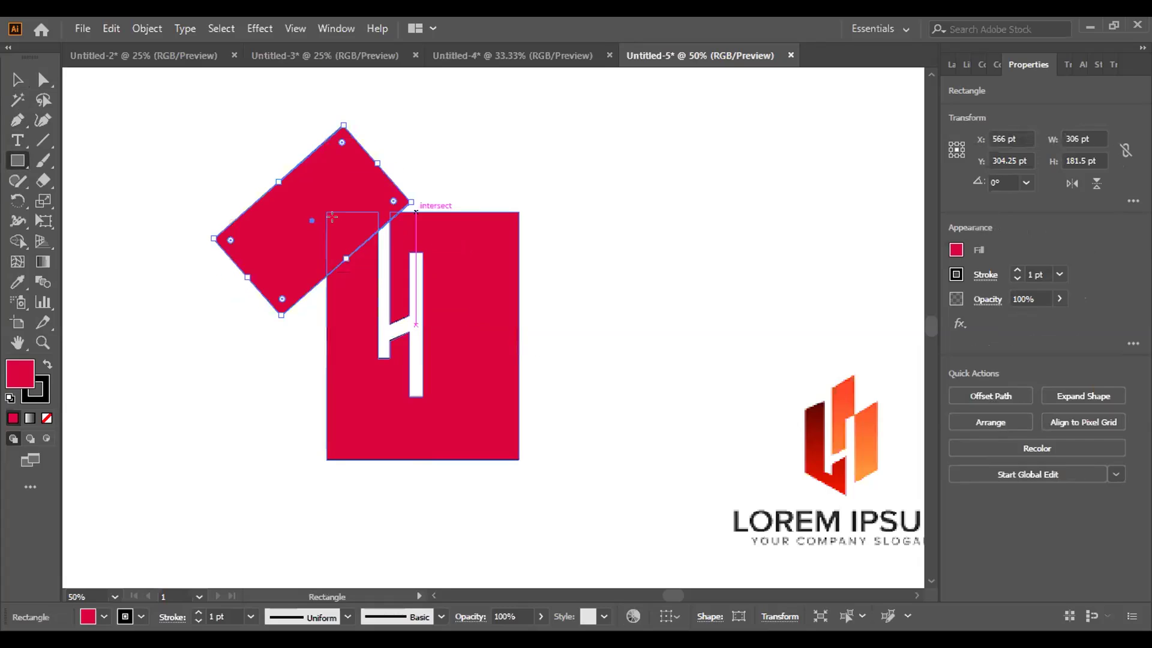
left_click(9, 78)
left_click_drag(330, 198, 390, 175)
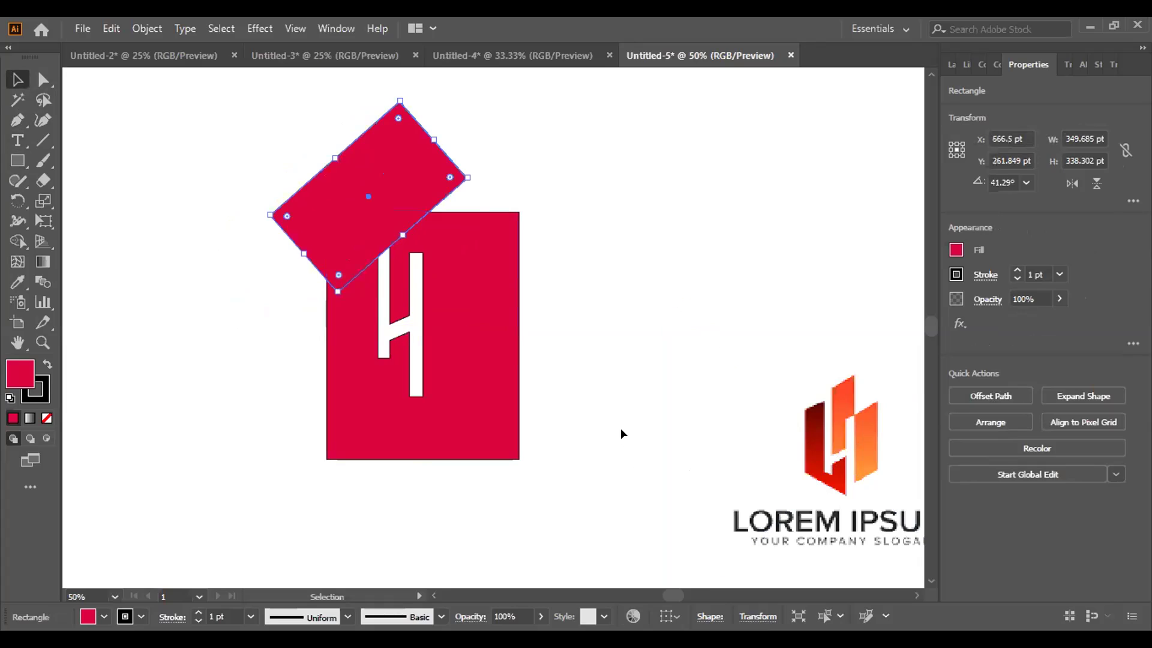
Divide the red shape with the large tilted rectangle and ungroup the resulting pieces.
left_click(580, 426)
left_click_drag(219, 138, 554, 480)
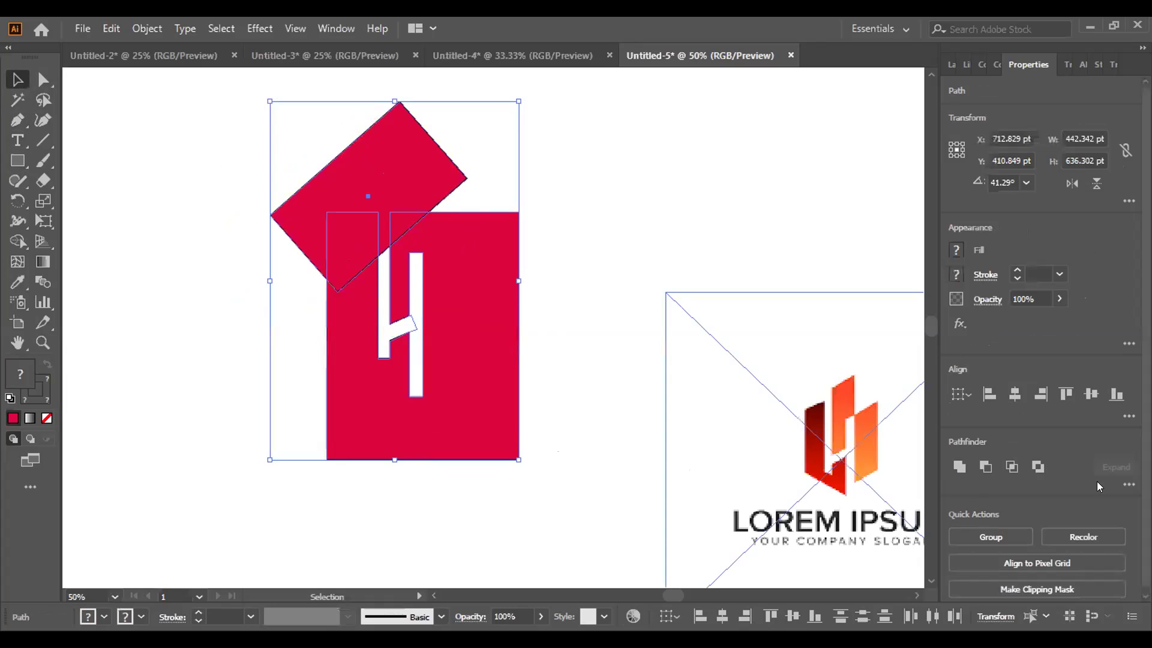
left_click(1129, 484)
right_click(531, 258)
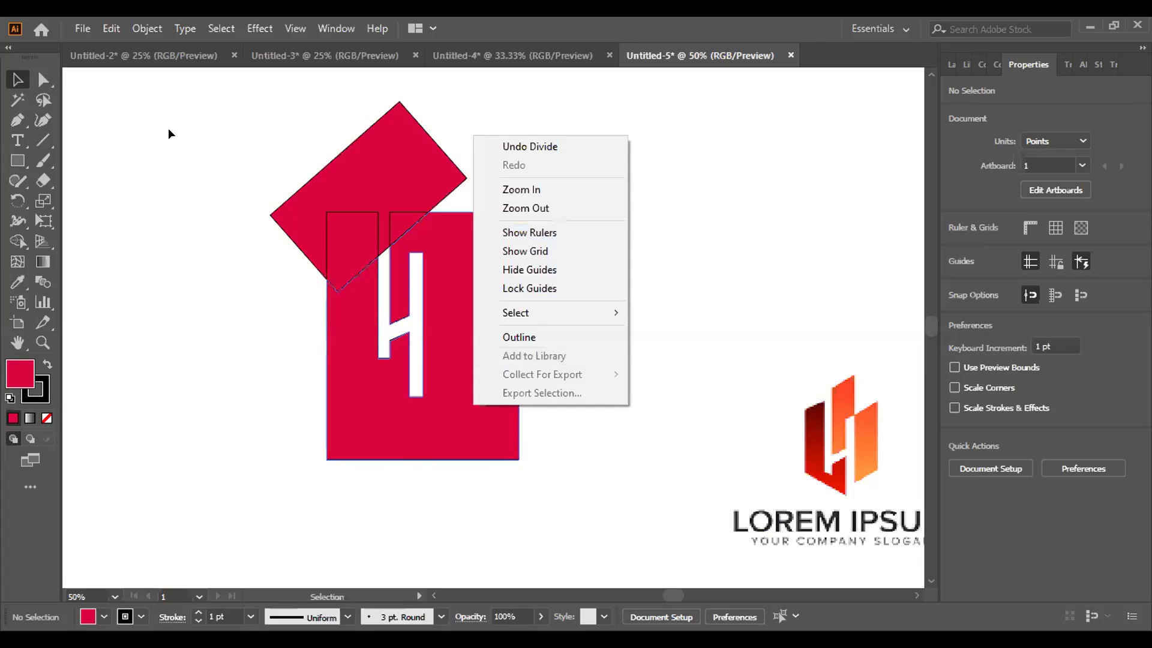
left_click_drag(169, 130, 487, 466)
right_click(444, 314)
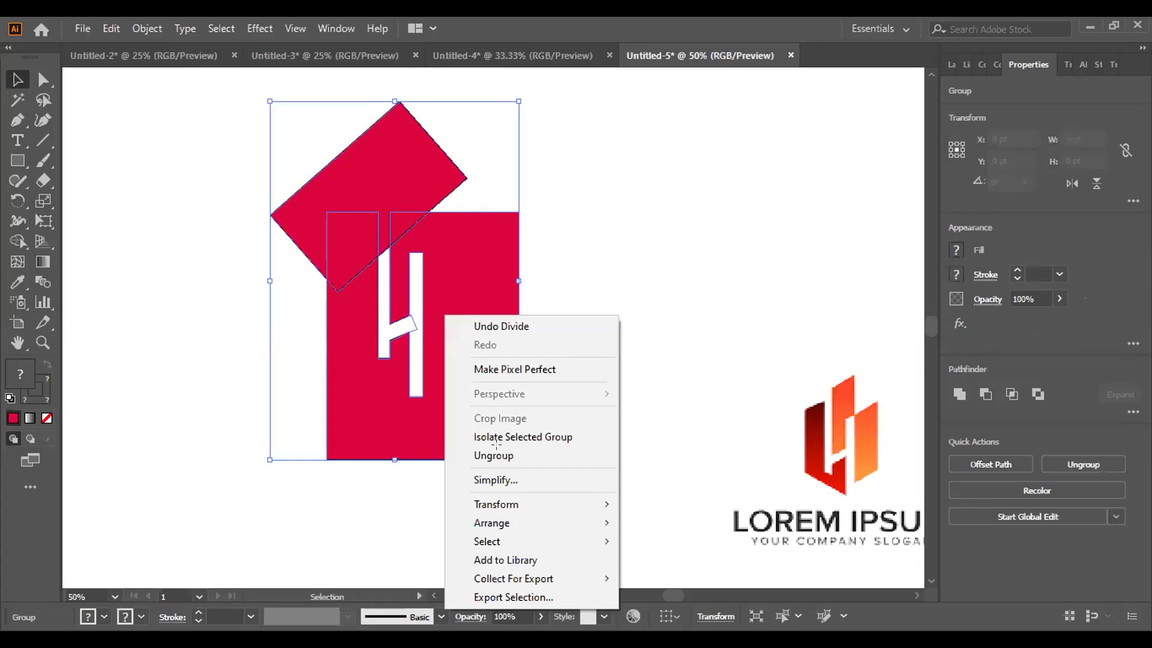
left_click(510, 456)
left_click(624, 380)
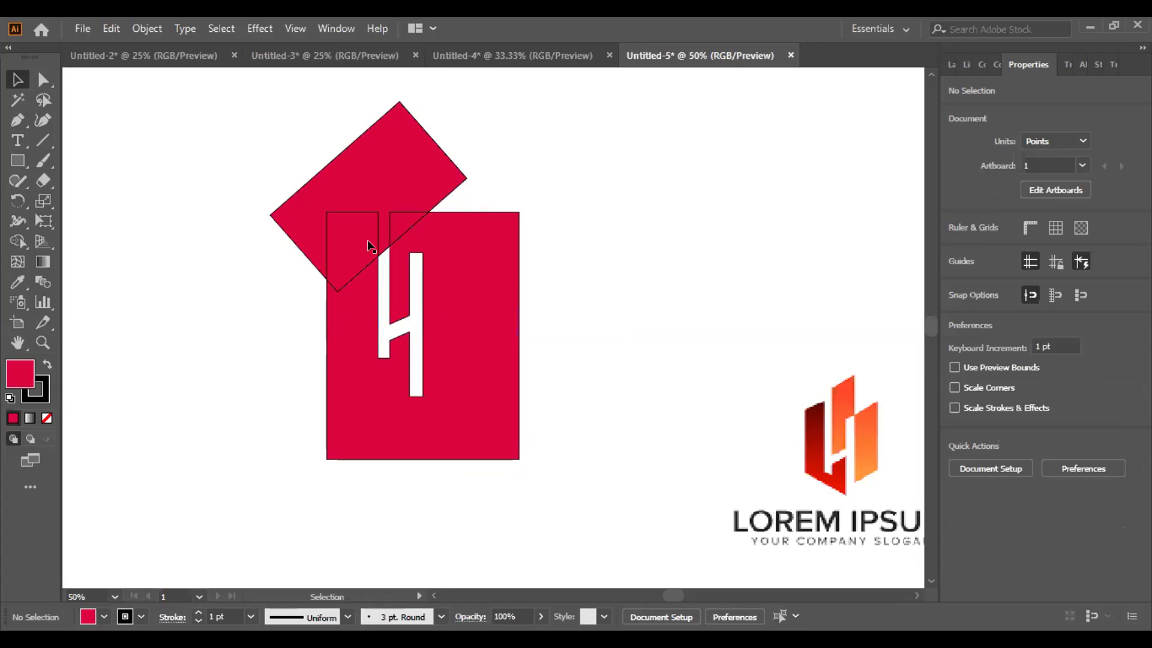
Delete the tilted rectangle's pieces and the cut-off upper corner pieces, leaving slanted top edges beside the first slot.
left_click(351, 226)
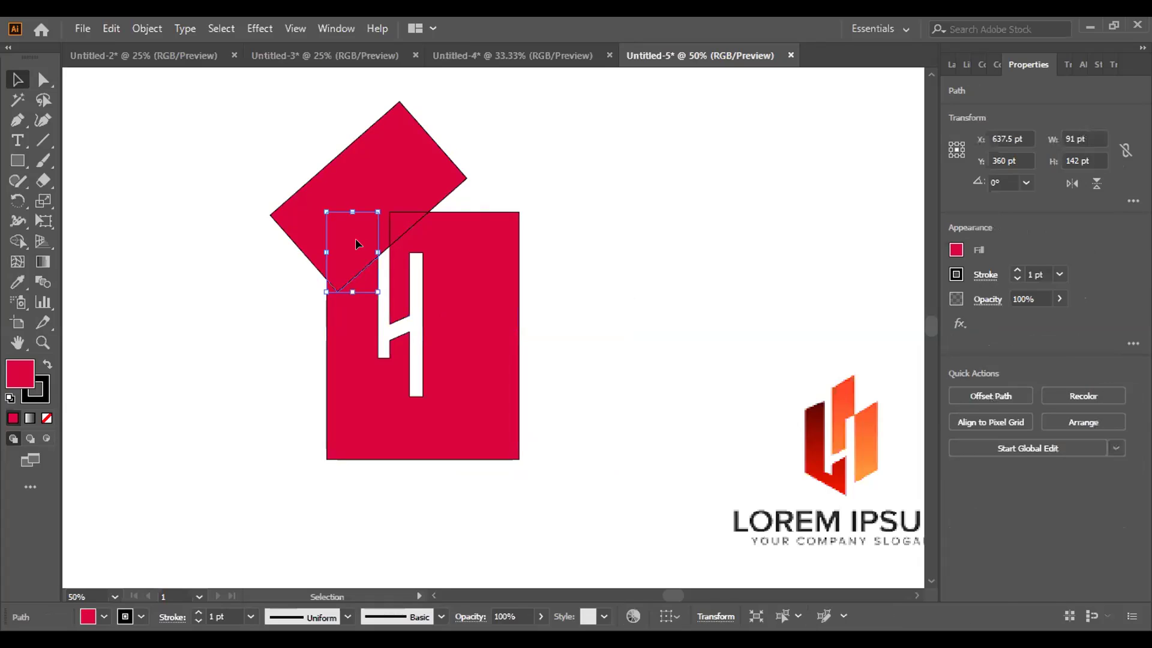
key("Delete")
left_click(302, 226)
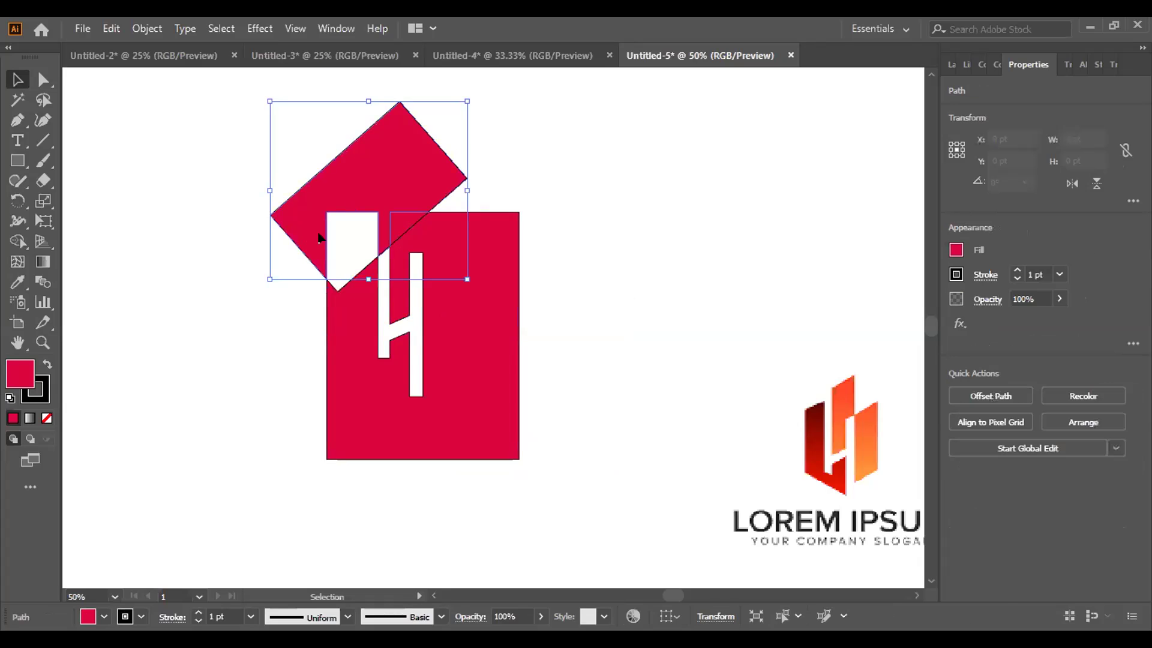
key("Delete")
left_click(399, 222)
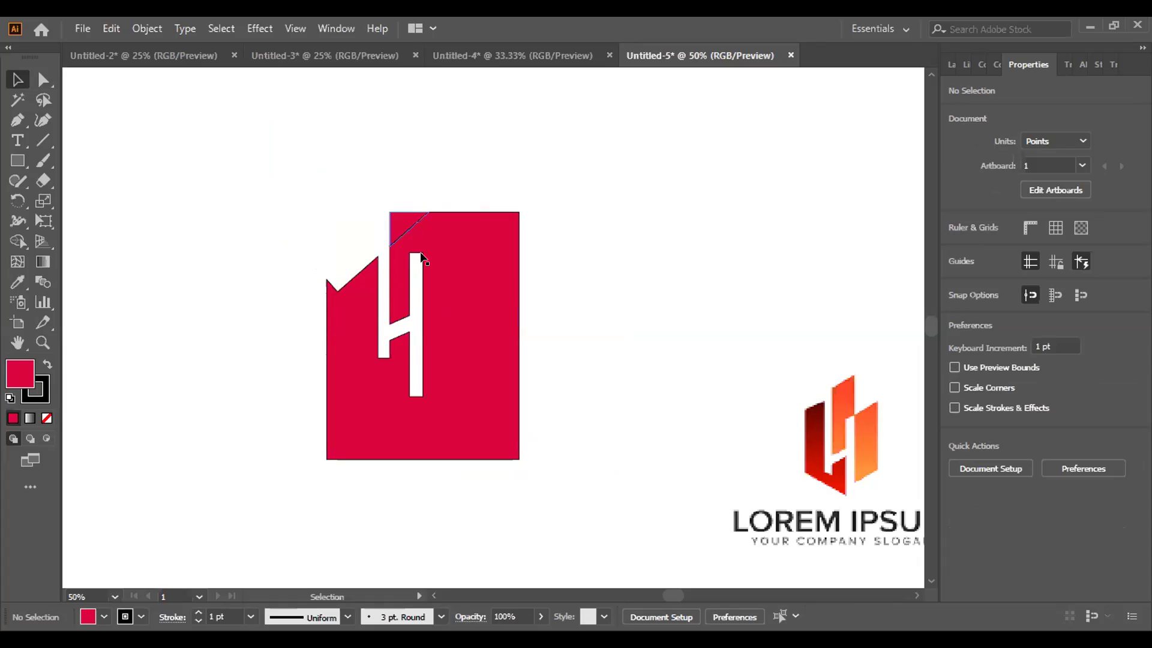
key("Delete")
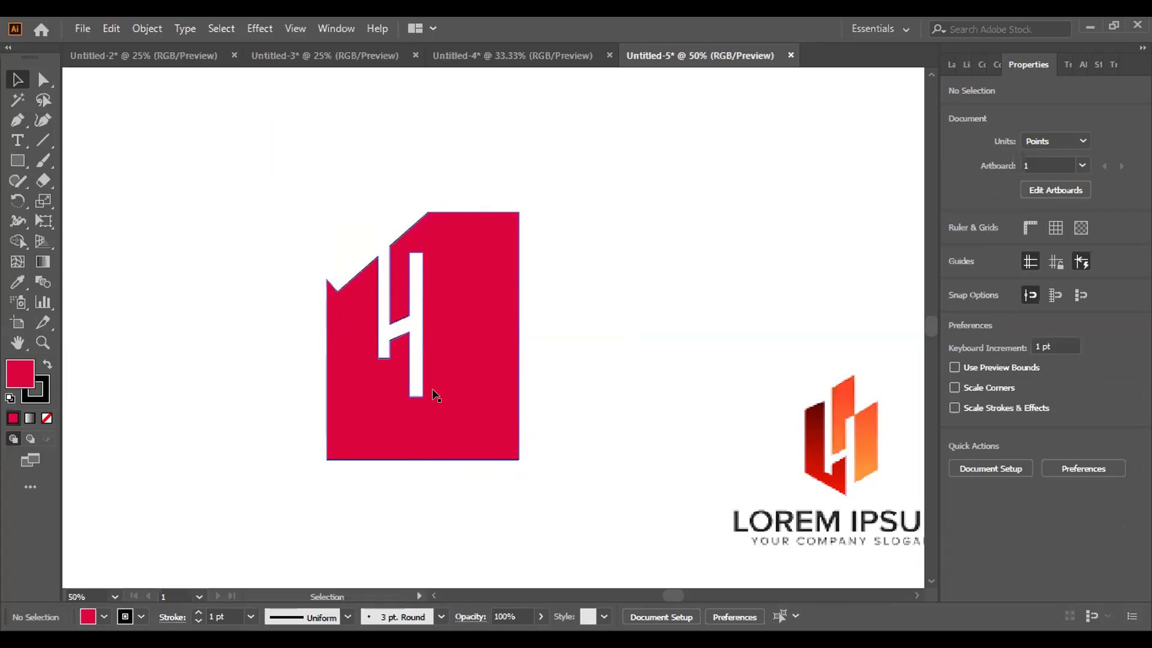
Draw a rectangle about 87 × 227.5 pt and move it across the red shape's top edge, just right of the second slot.
left_click(17, 161)
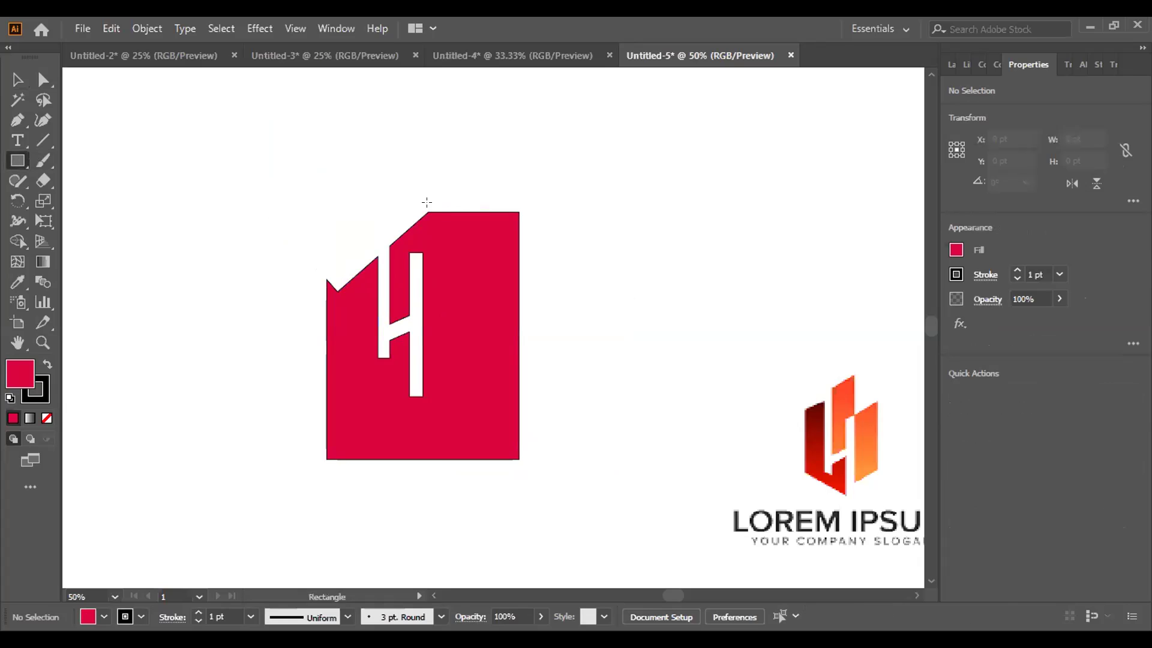
mouse_move(430, 196)
left_mouse_down()
mouse_move(430, 309)
mouse_move(478, 325)
left_mouse_up()
left_click_drag(446, 251, 454, 277)
key("ctrl+z")
key("v")
left_click_drag(445, 287, 439, 212)
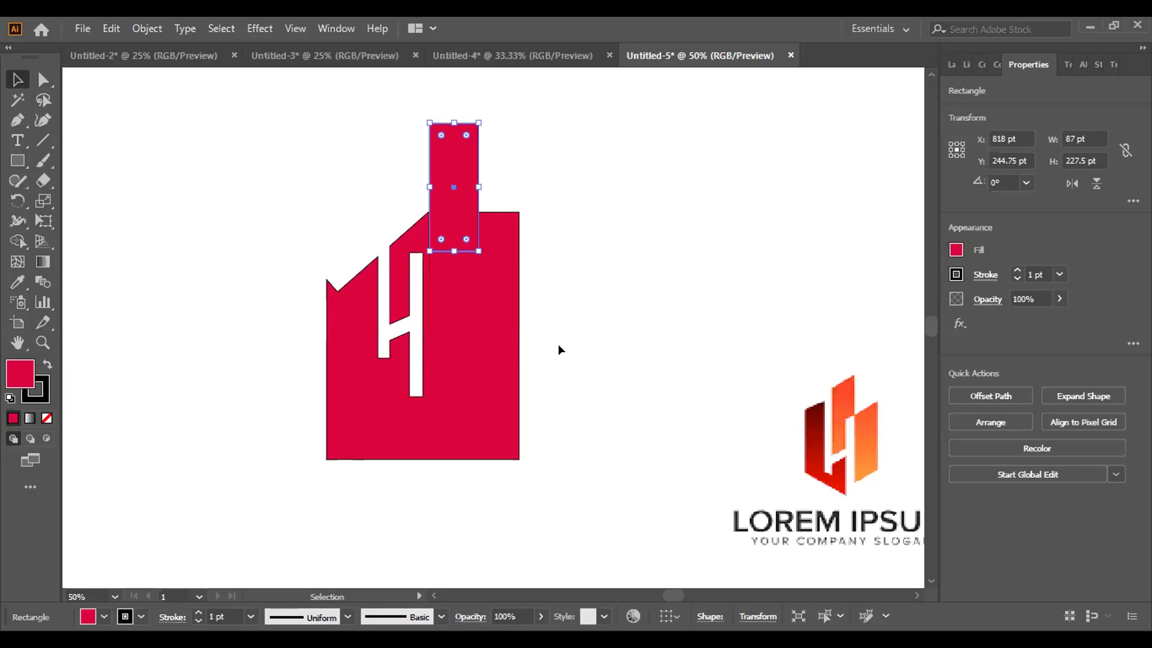
Nudge the new upright rectangle left until its left edge lines up with the second slot's right edge.
key("Left")
key("Left")
key("Left")
key("Left")
key("Left")
key("Left")
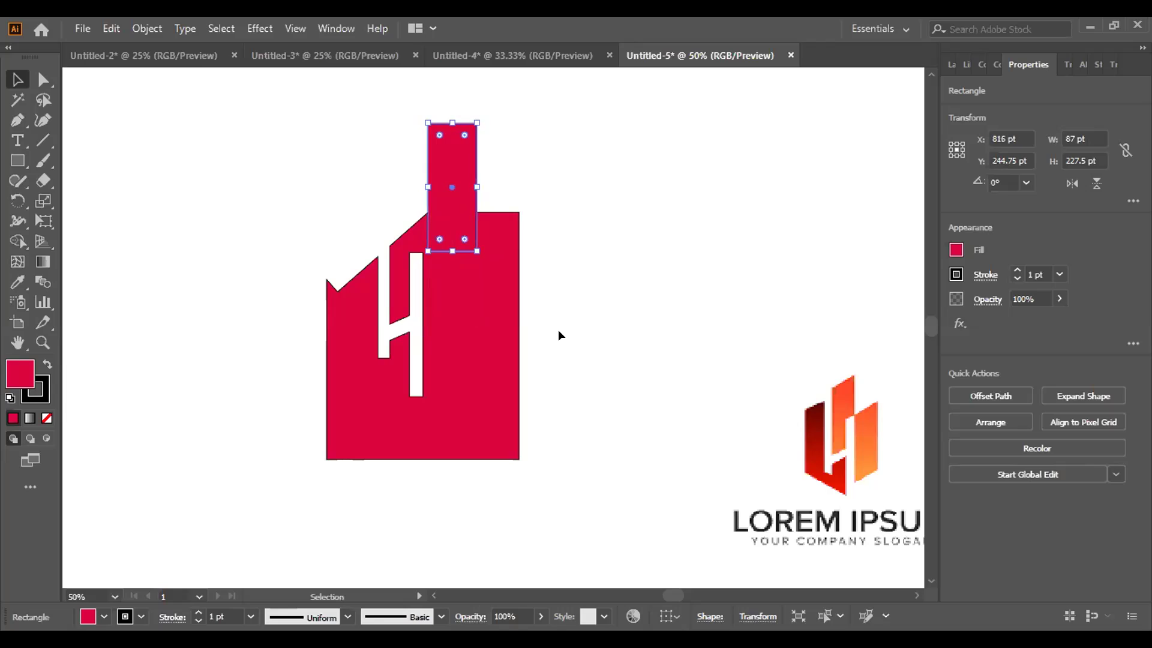
key("Left")
key("Left")
key("Left")
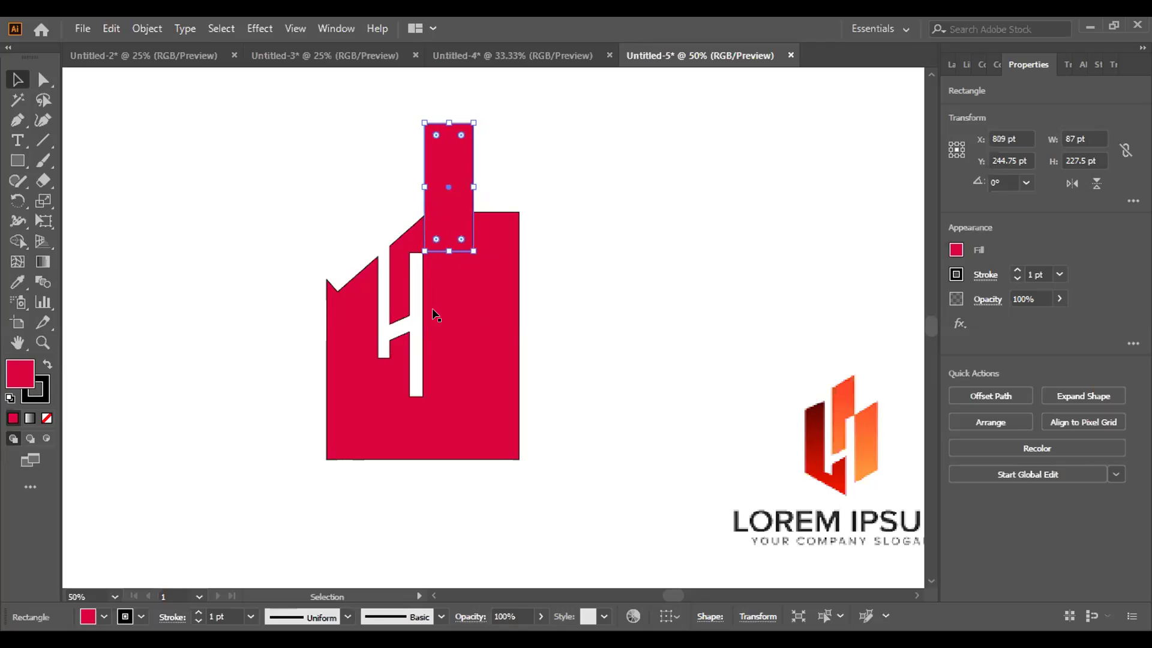
scroll(432, 313, "up", 3)
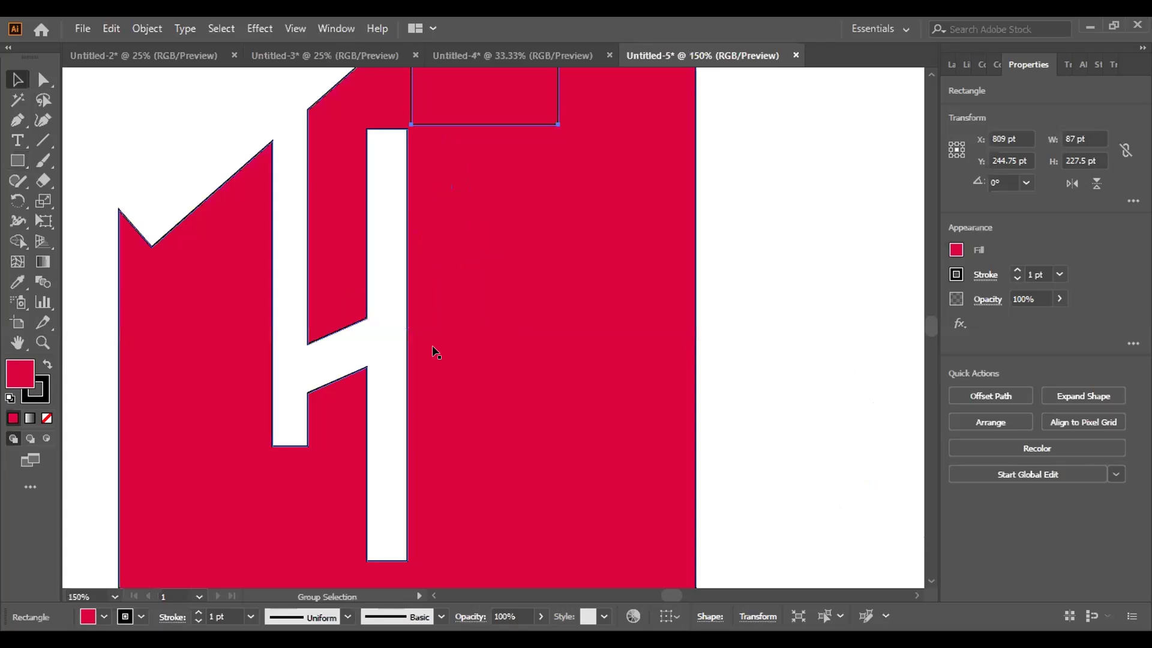
scroll(434, 347, "up", 2)
key("Left")
key("Left")
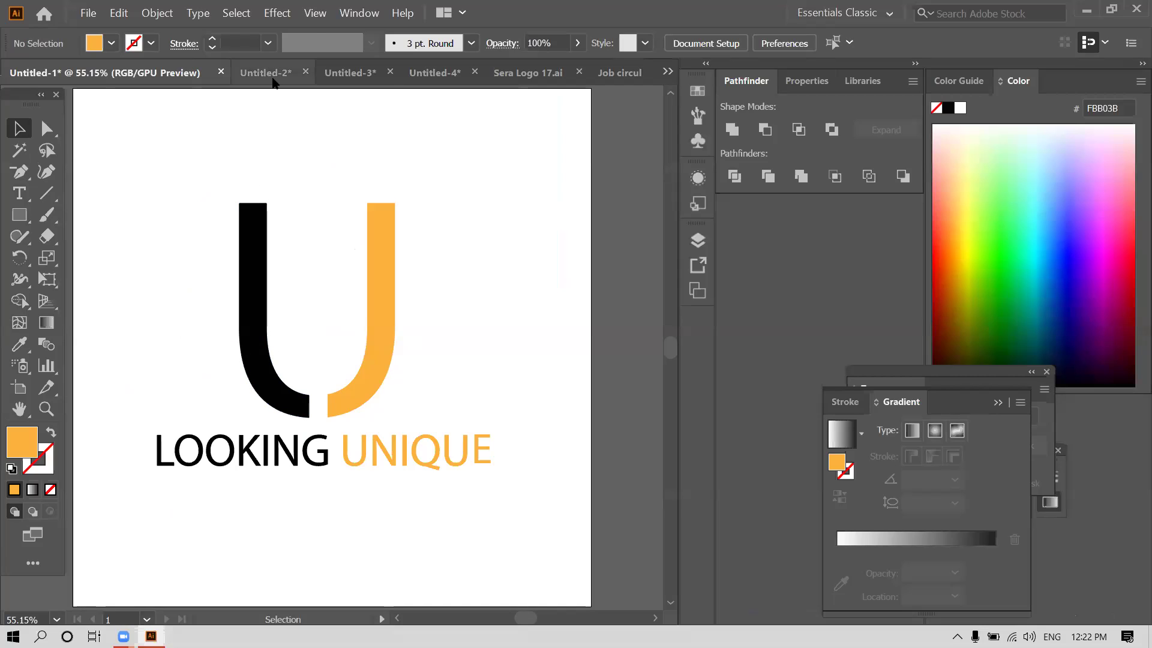
Review the other open documents, from the JMS, D, CREATIVE and Spera logos to the two job circular designs.
left_click(267, 73)
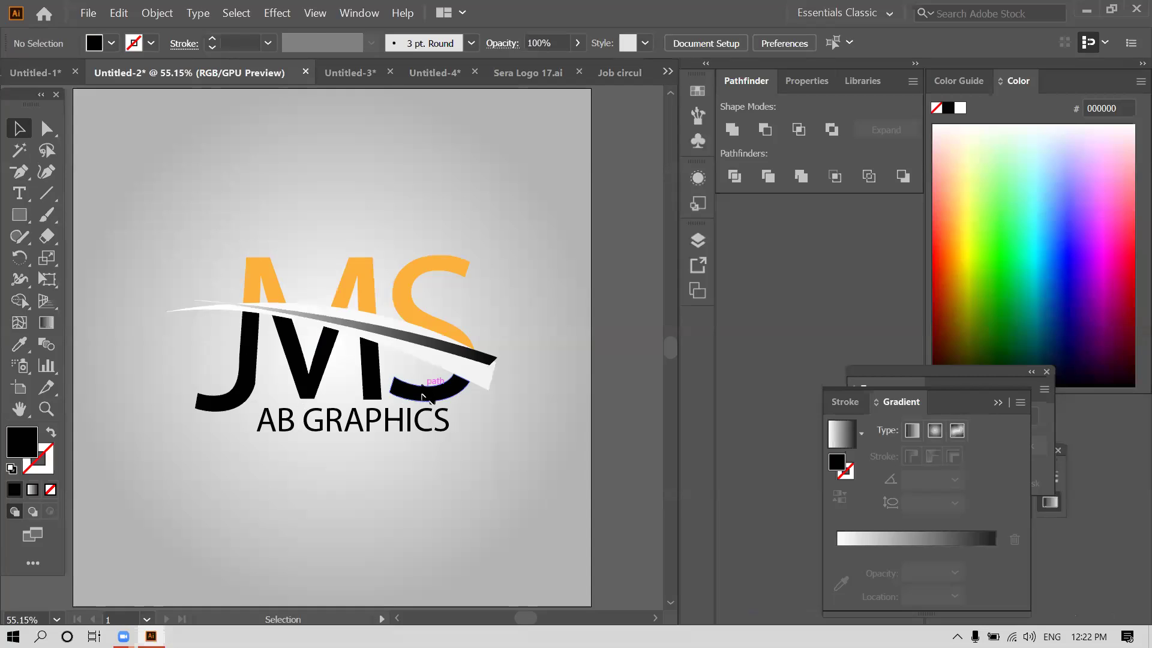
left_click(372, 76)
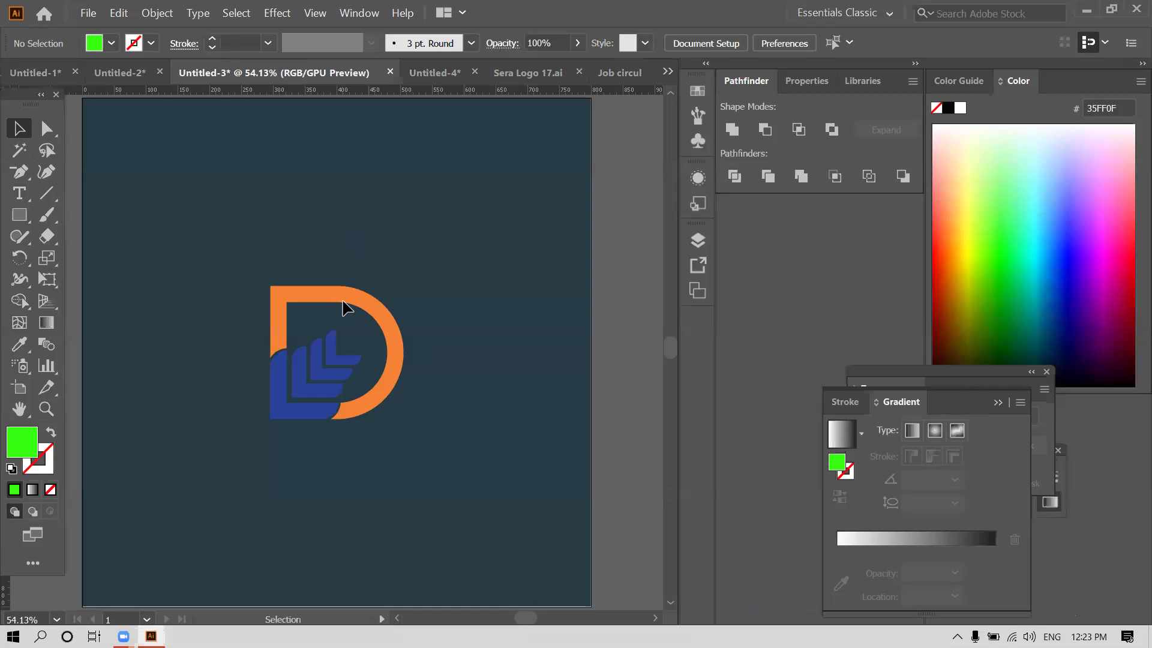
left_click(449, 73)
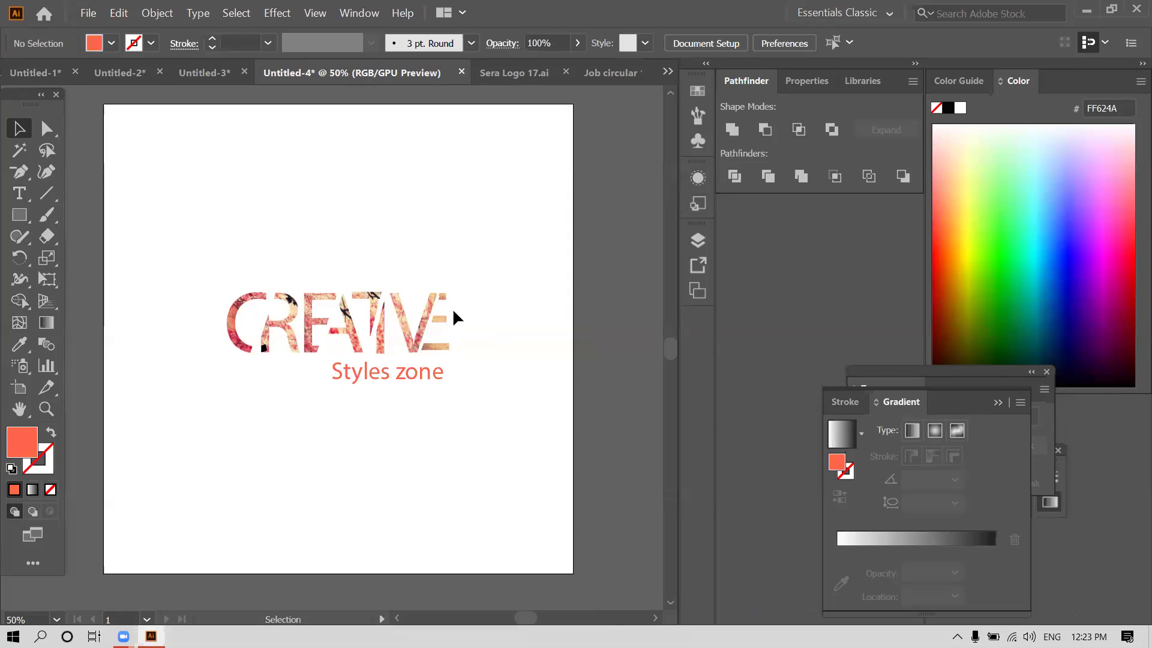
left_click(515, 78)
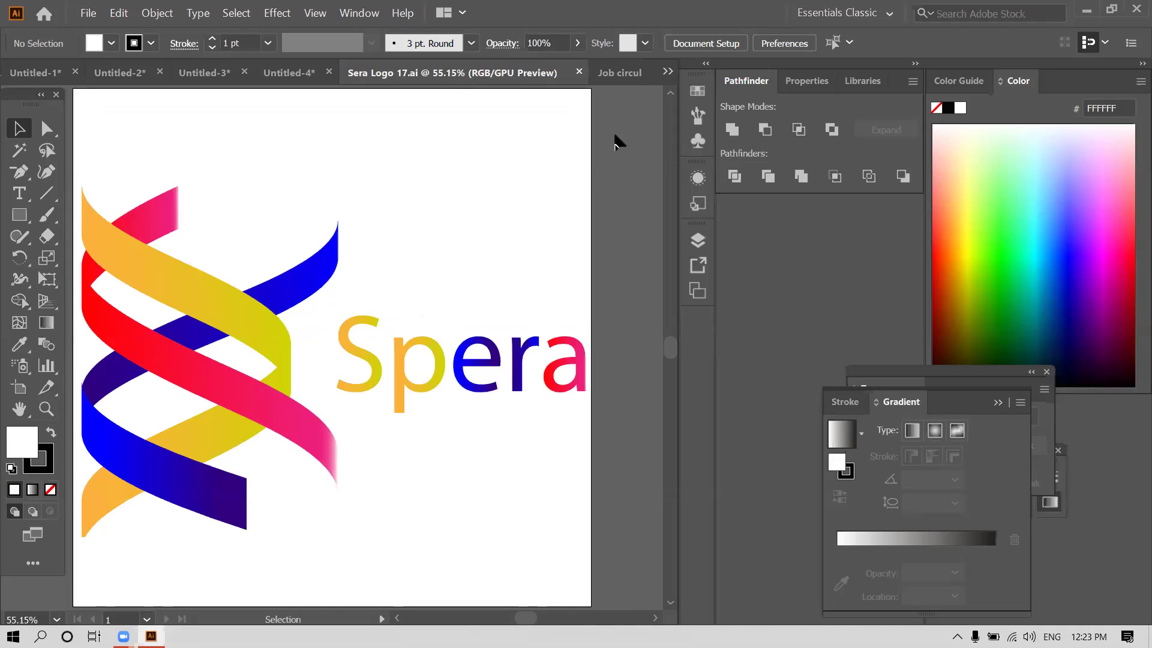
left_click(621, 72)
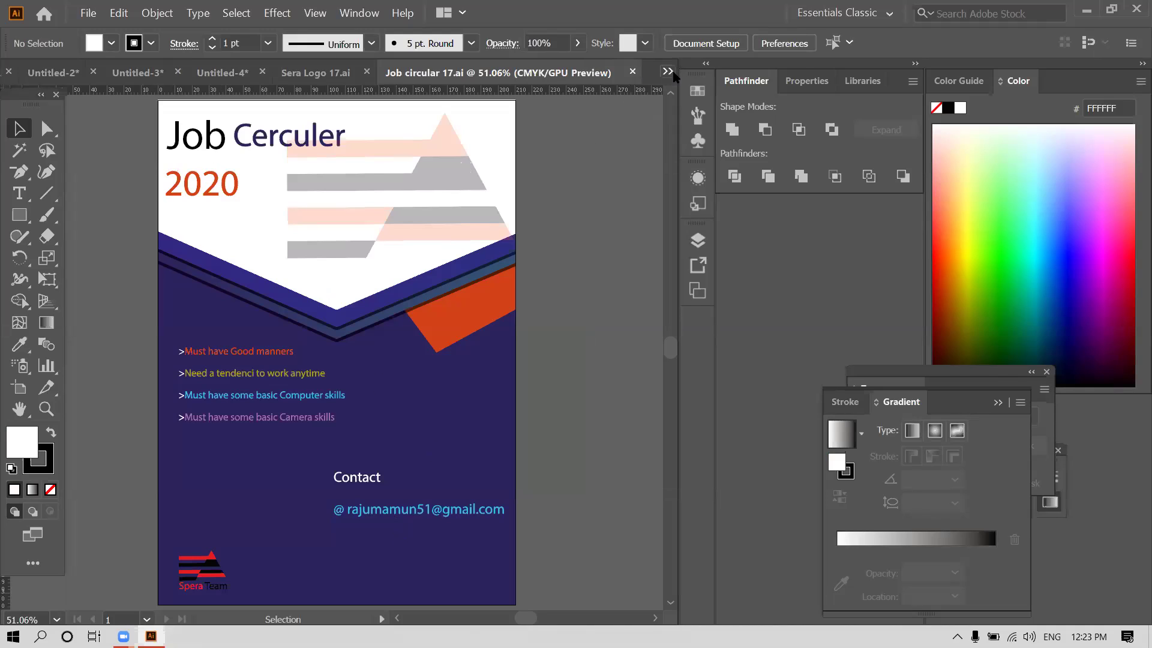
left_click(669, 72)
left_click(723, 160)
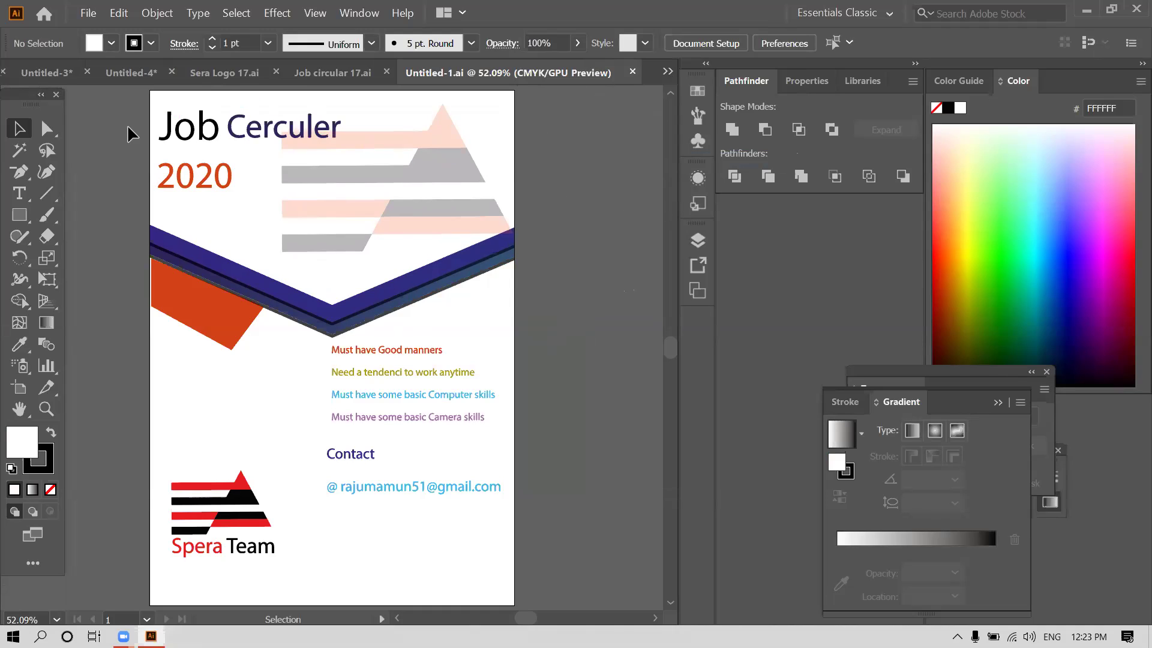
left_click(25, 72)
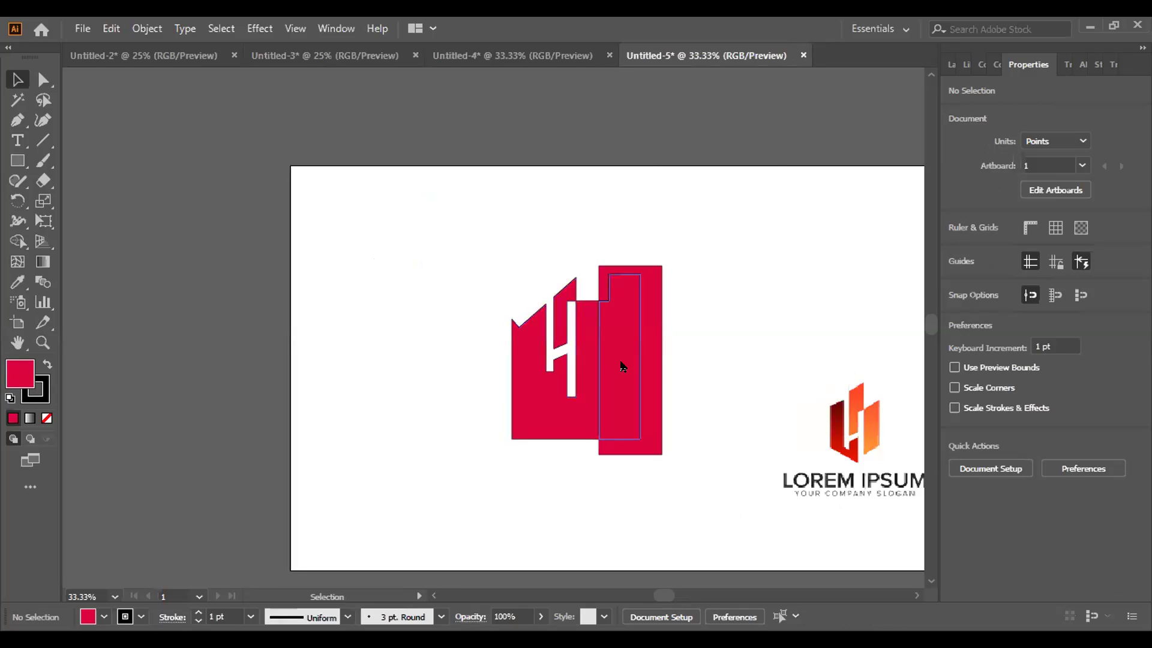
Select the divided red logo shape without the reference image and ungroup its pieces.
right_click(621, 366)
left_click_drag(402, 219, 765, 524)
right_click(630, 380)
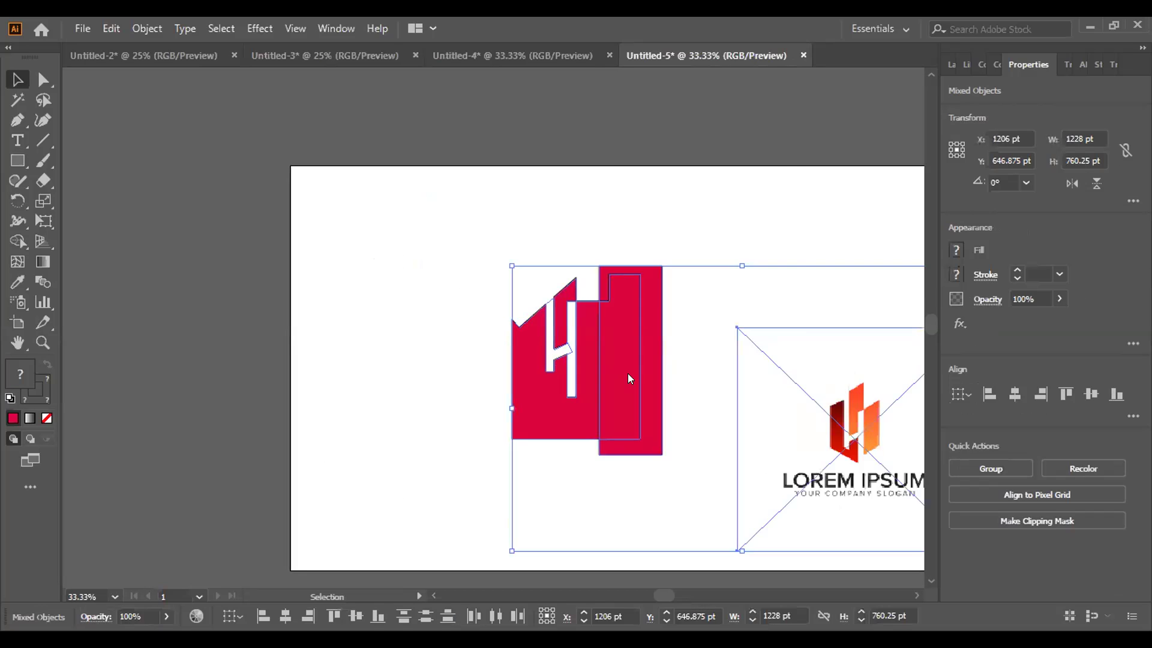
left_click(393, 337)
left_click(582, 555)
right_click(549, 420)
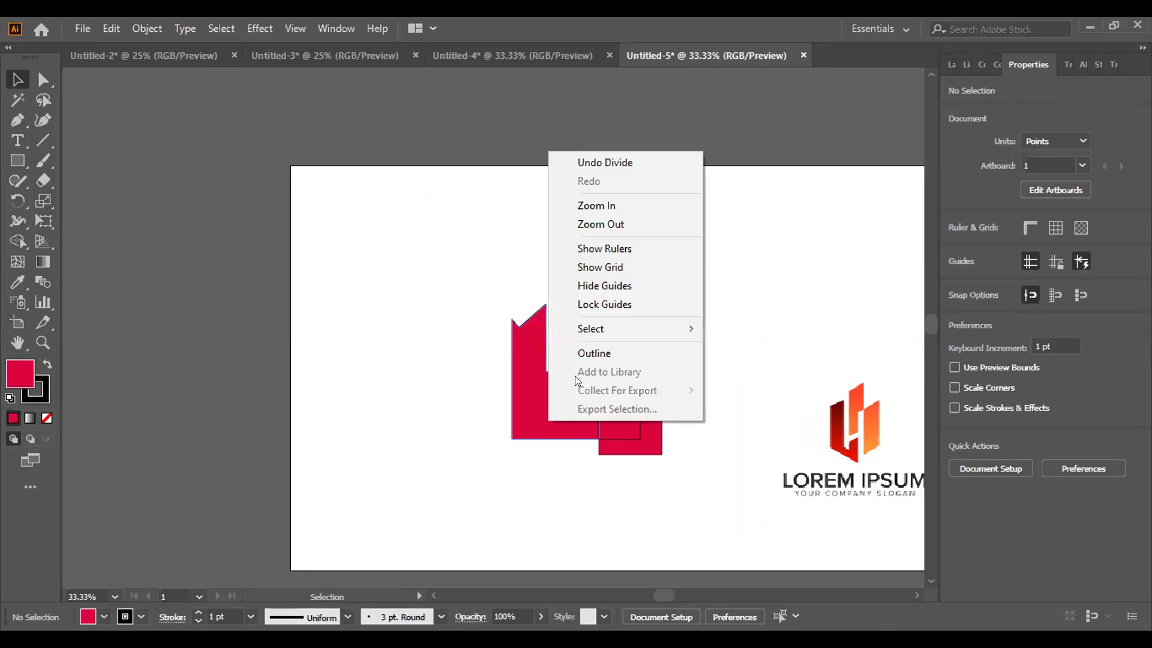
left_click(719, 462)
left_click(627, 404)
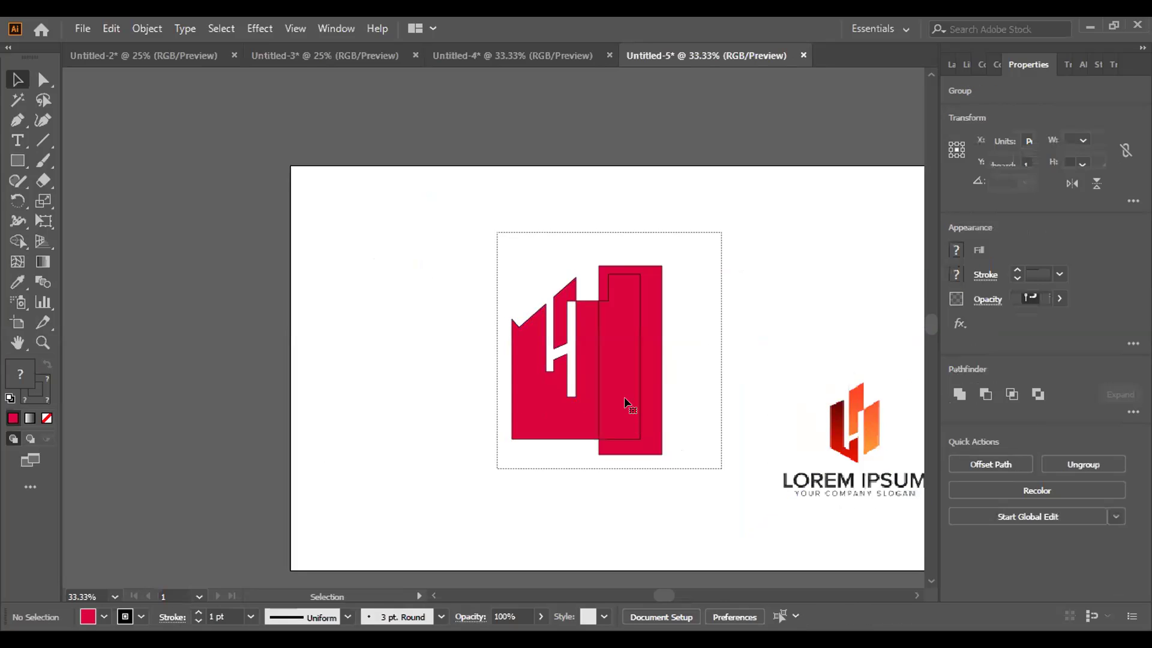
right_click(628, 404)
left_click(706, 255)
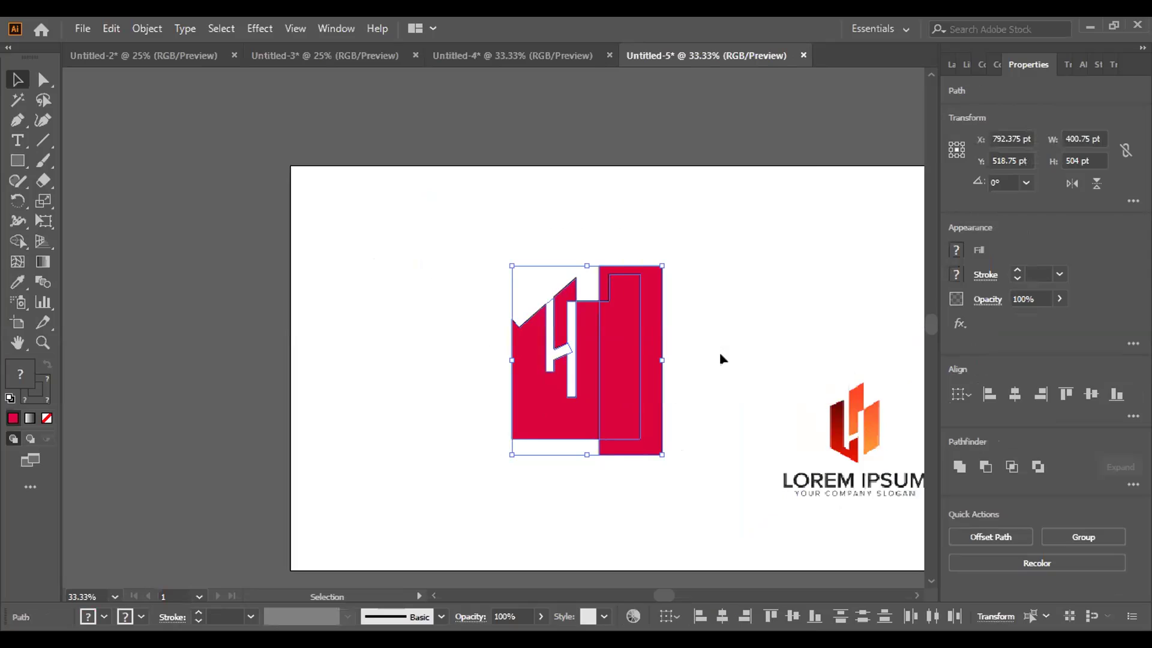
Delete the two cut-off pieces on the red shape's right side to narrow the building.
left_click(672, 351)
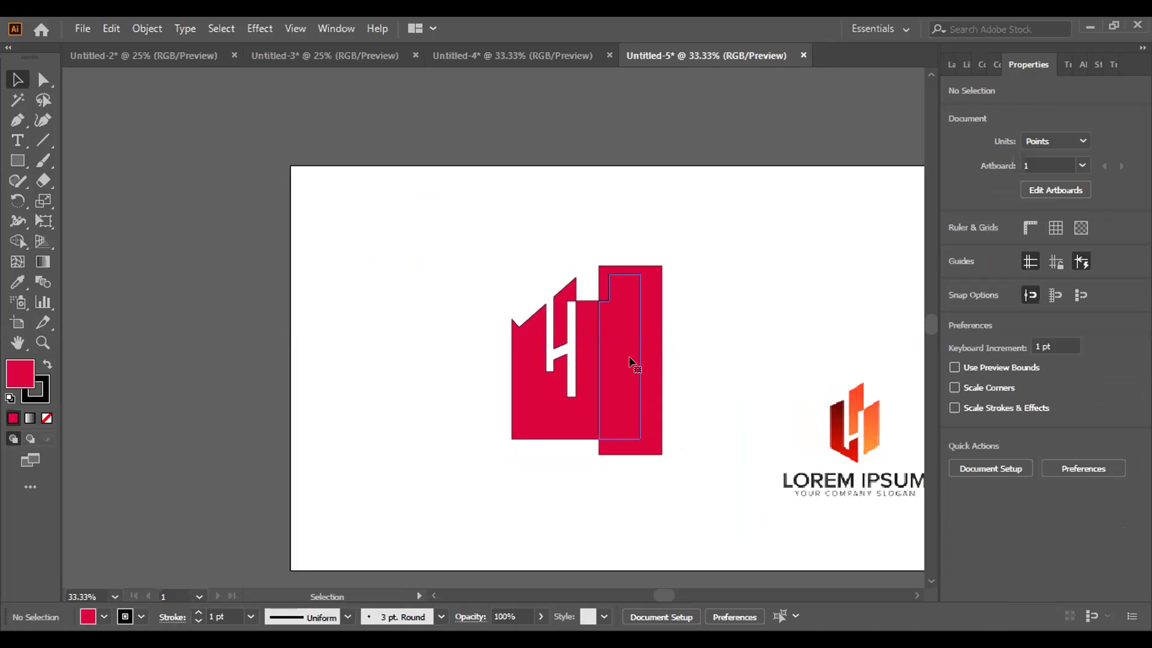
left_click(630, 363)
key("Delete")
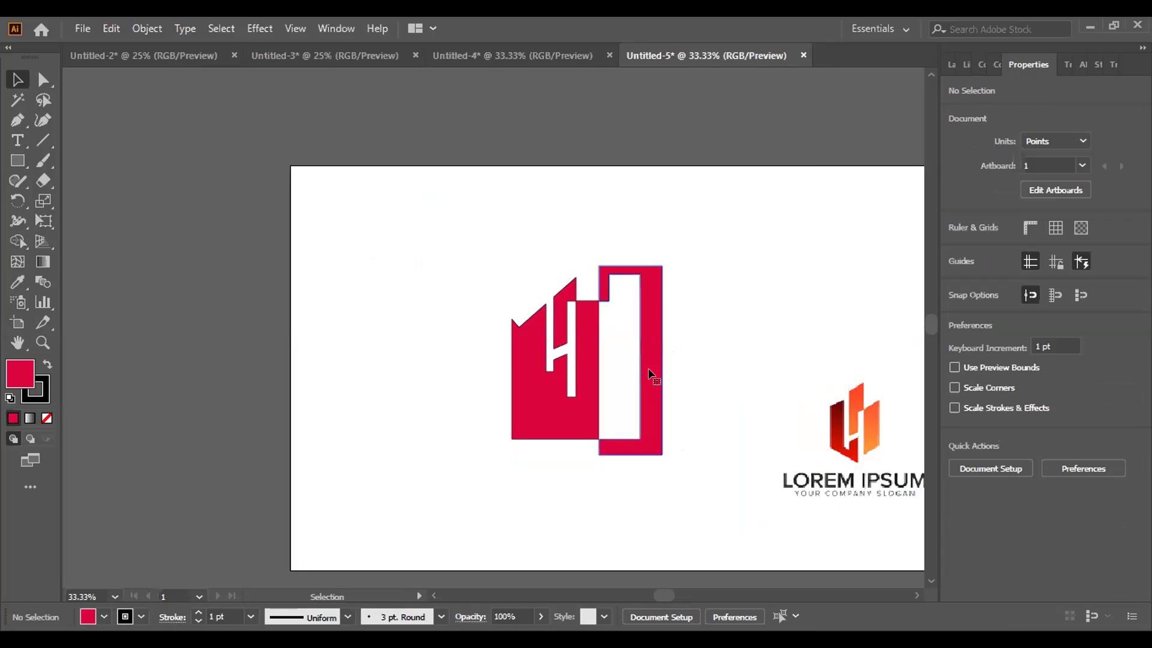
left_click(649, 375)
key("Delete")
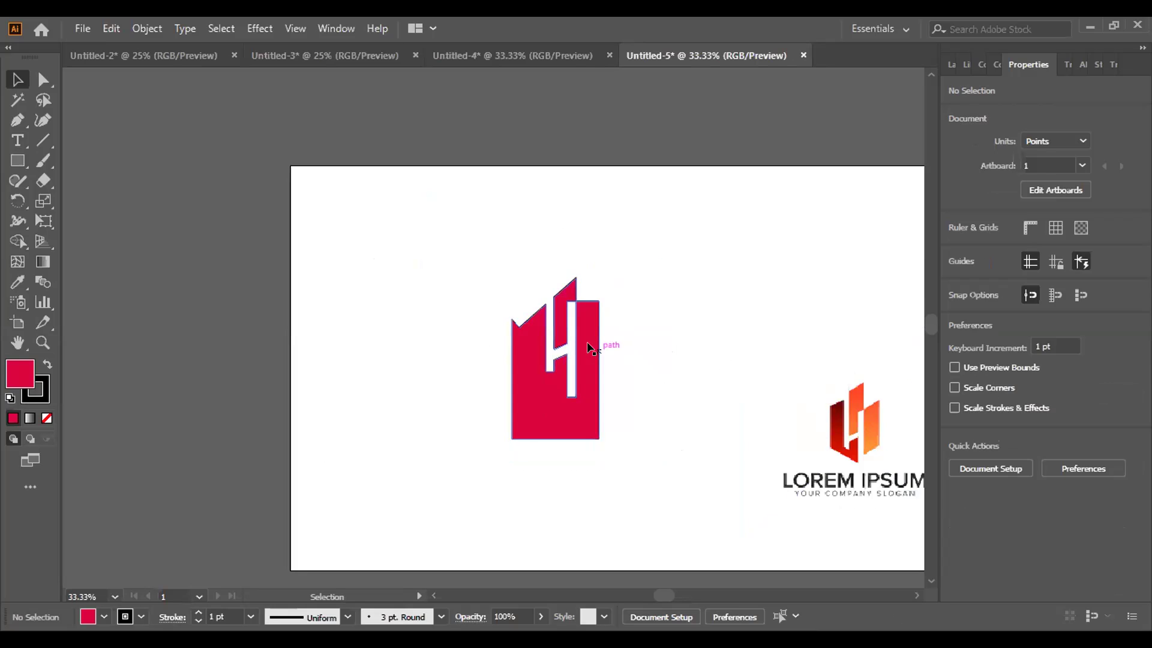
Move the upper right corner point of the narrowed red shape upward to slant its top edge.
left_click(509, 283)
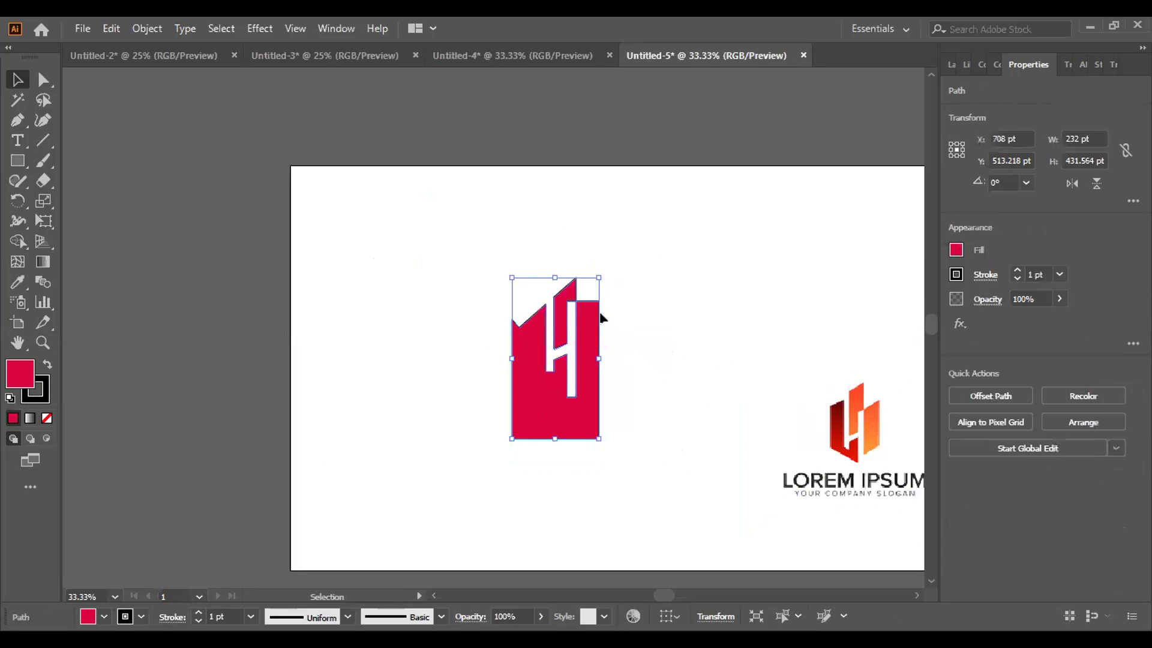
key("a")
left_click_drag(594, 306, 599, 290)
key("v")
key("a")
left_click(642, 468)
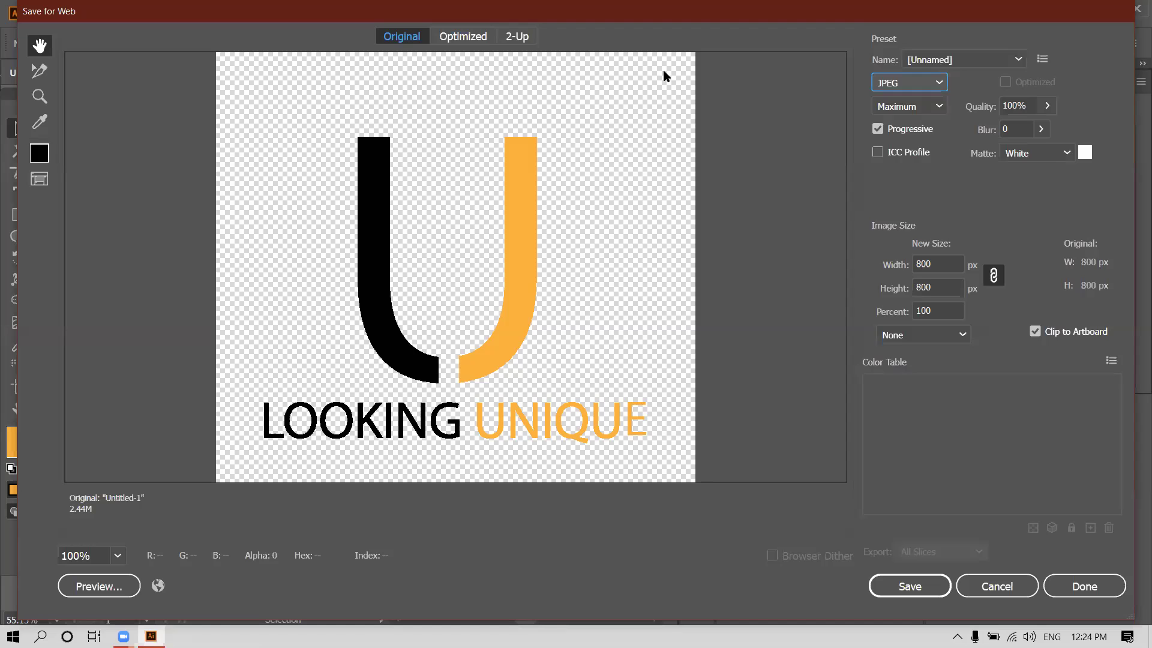
Preview the JPEG export of the LOOKING UNIQUE logo in the browser and close the preview.
left_click(103, 590)
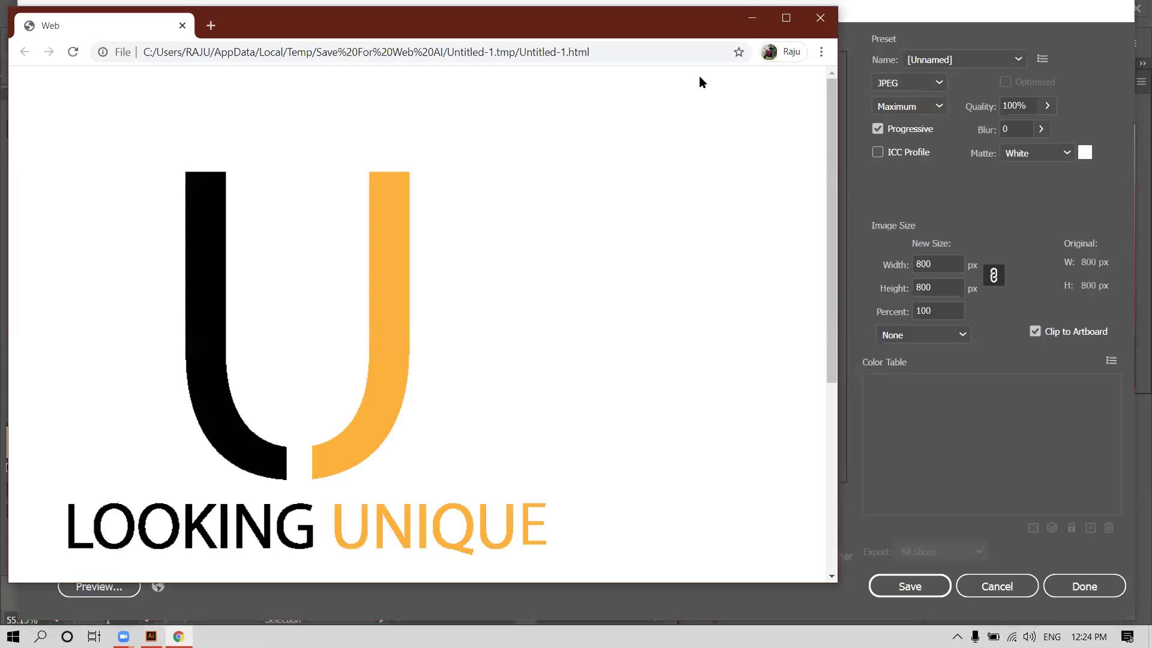
left_click(820, 18)
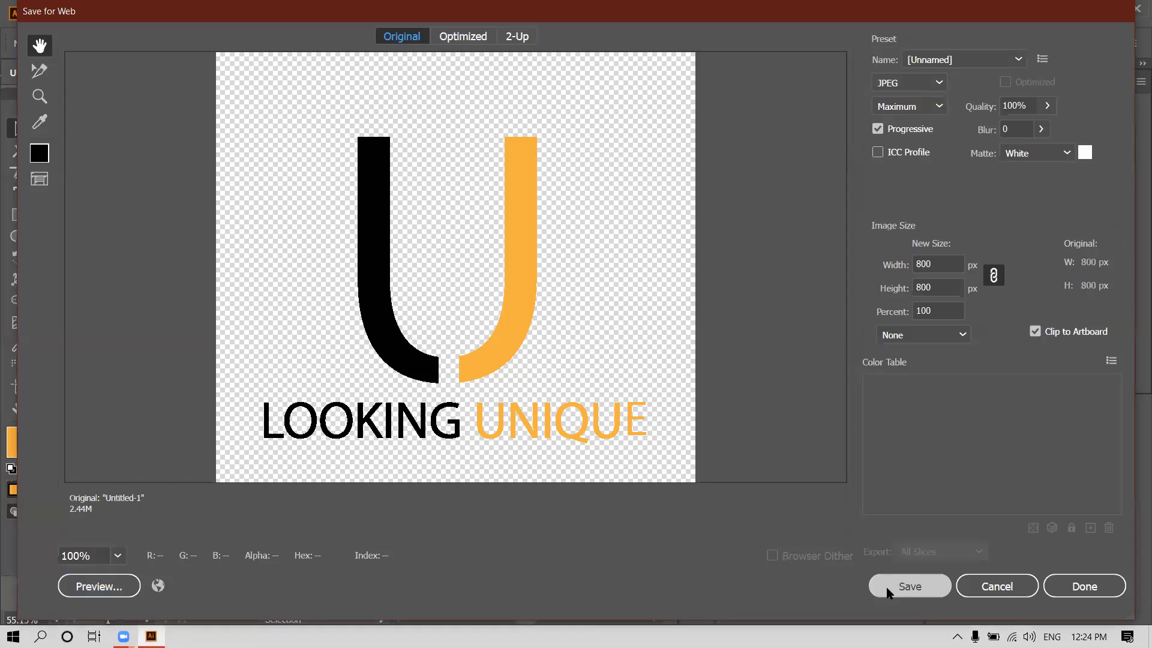
Save the LOOKING UNIQUE logo's JPEG export in the Rectanhle logo folder under the file name On time work1.
left_click(889, 592)
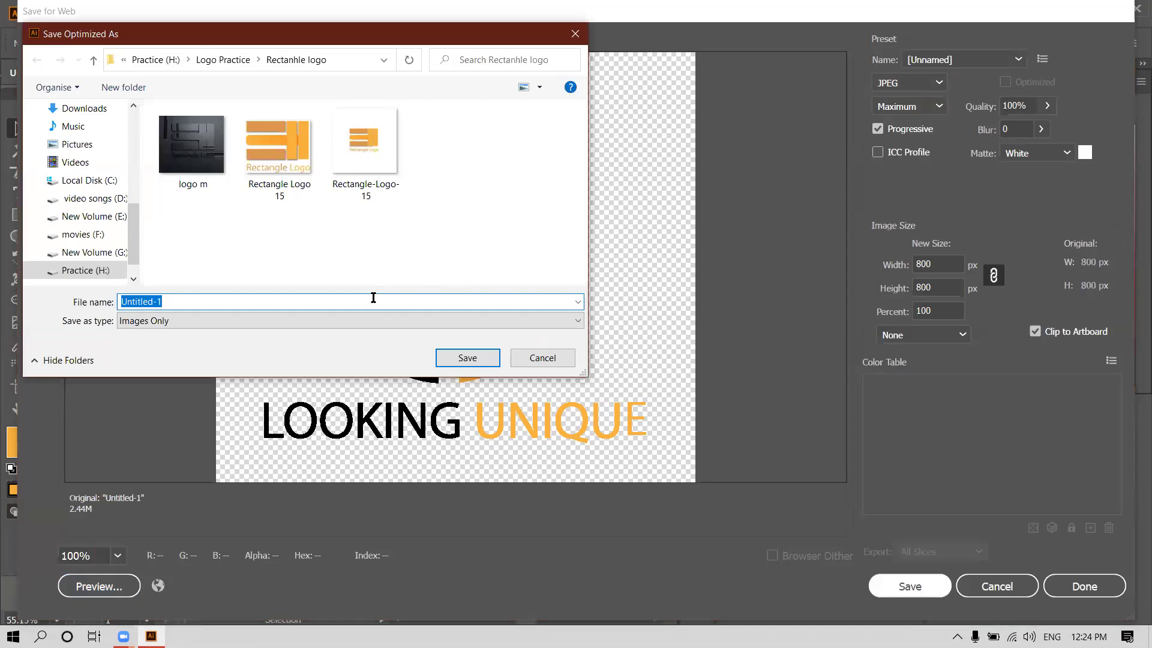
left_click(373, 298)
key("BackSpace")
key("BackSpace")
key("BackSpace")
key("BackSpace")
key("BackSpace")
key("BackSpace")
key("BackSpace")
key("BackSpace")
key("BackSpace")
type("On time w")
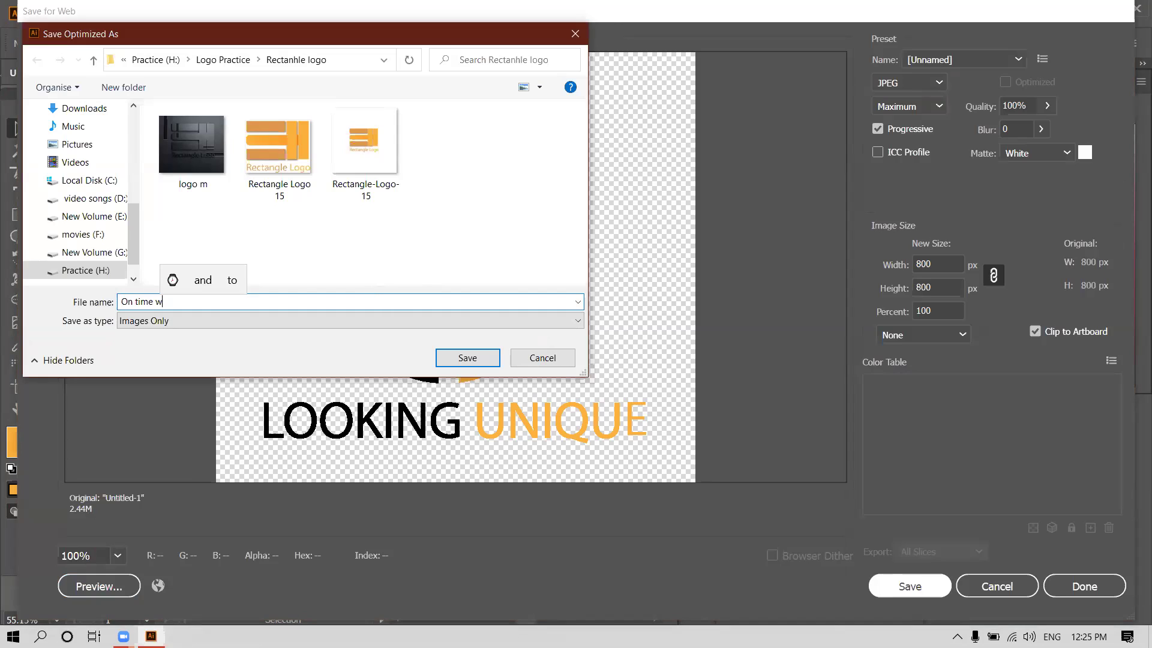
type("ork")
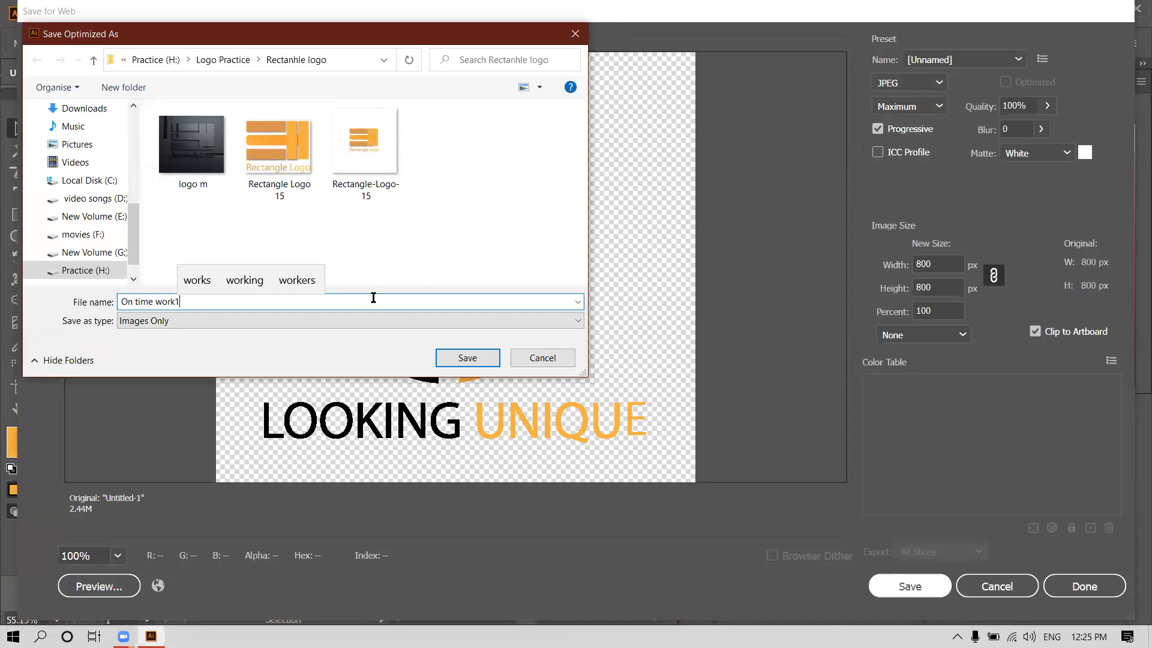
type("1")
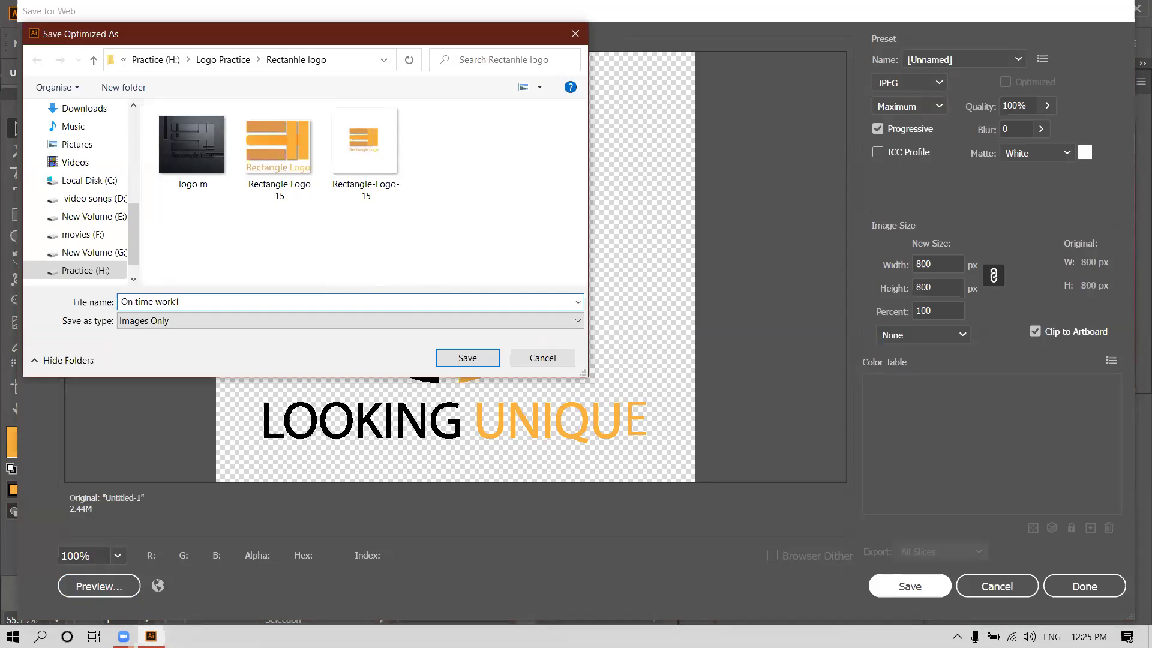
left_click(468, 358)
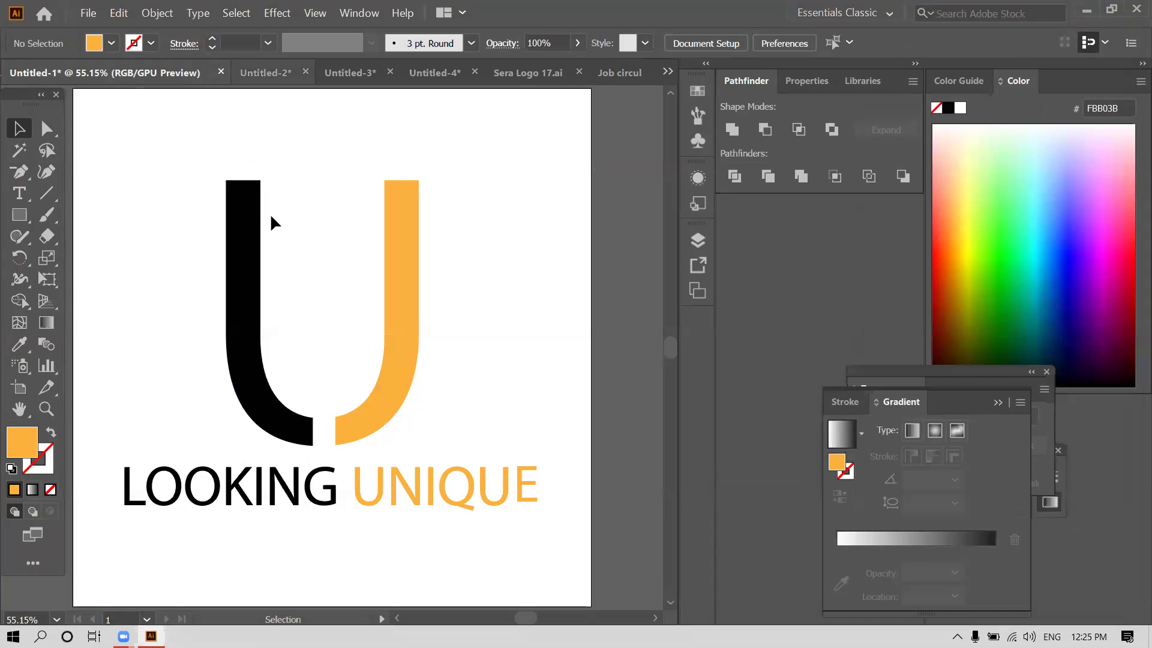
Switch to the JMS AB GRAPHICS logo document and lock its grey gradient background rectangle.
key("ctrl+Tab")
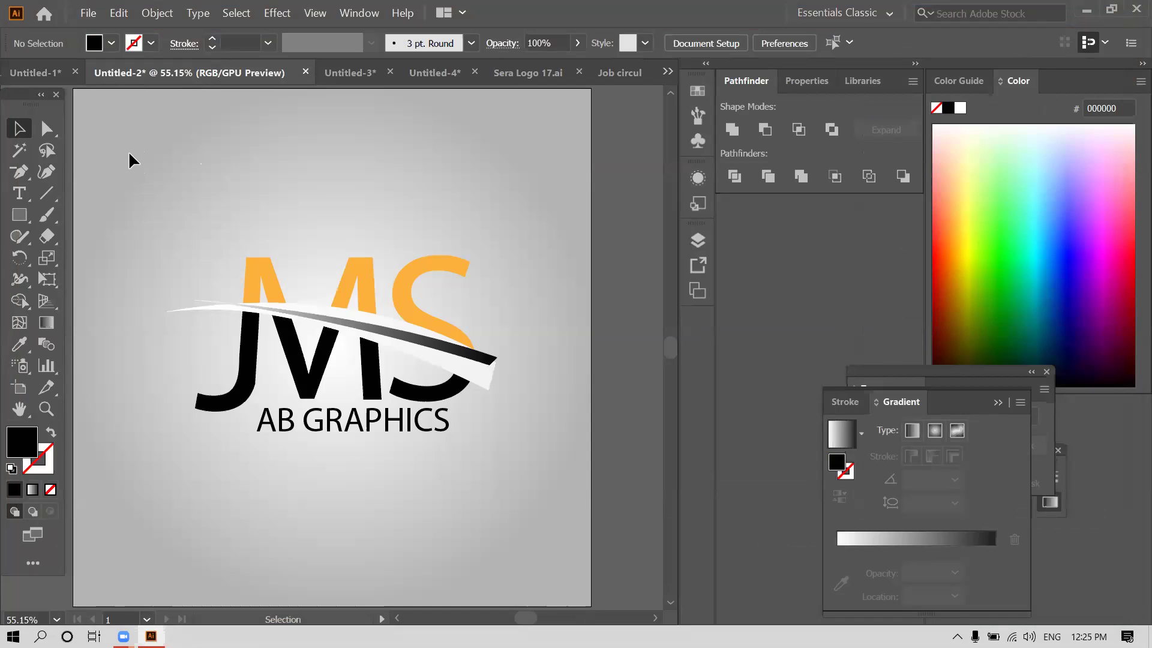
key("ctrl+alt")
left_click(137, 163, "ctrl+alt")
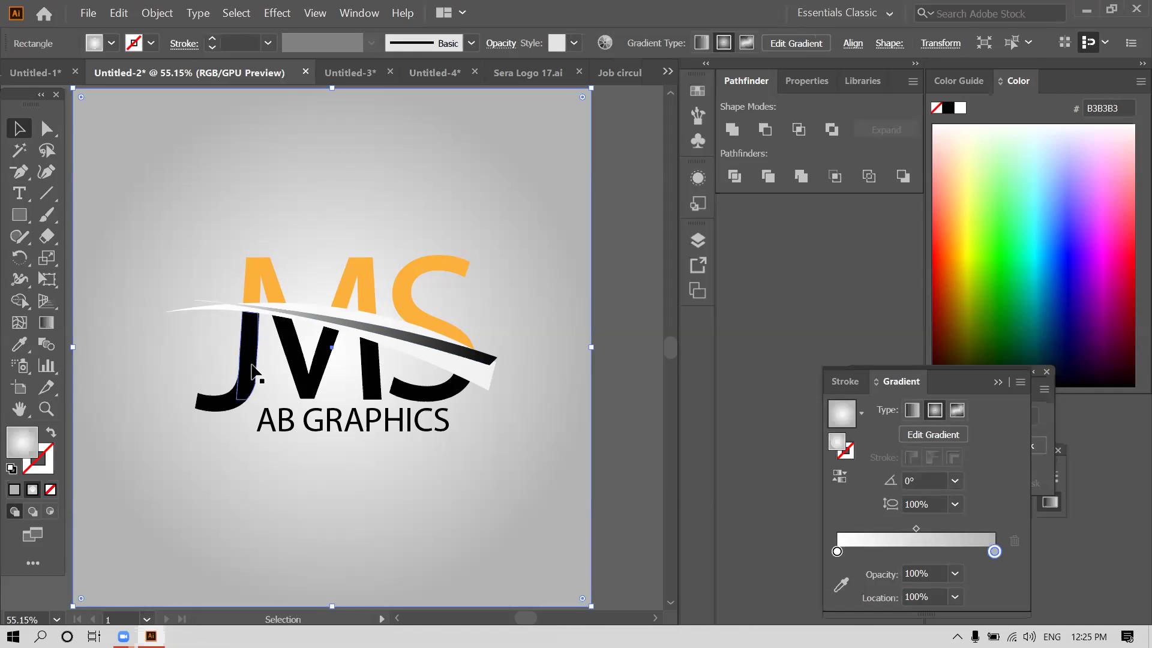
left_click(353, 483)
Select the whole JMS logo group, centre it horizontally on the artboard and clear the selection.
left_click_drag(190, 212, 483, 486)
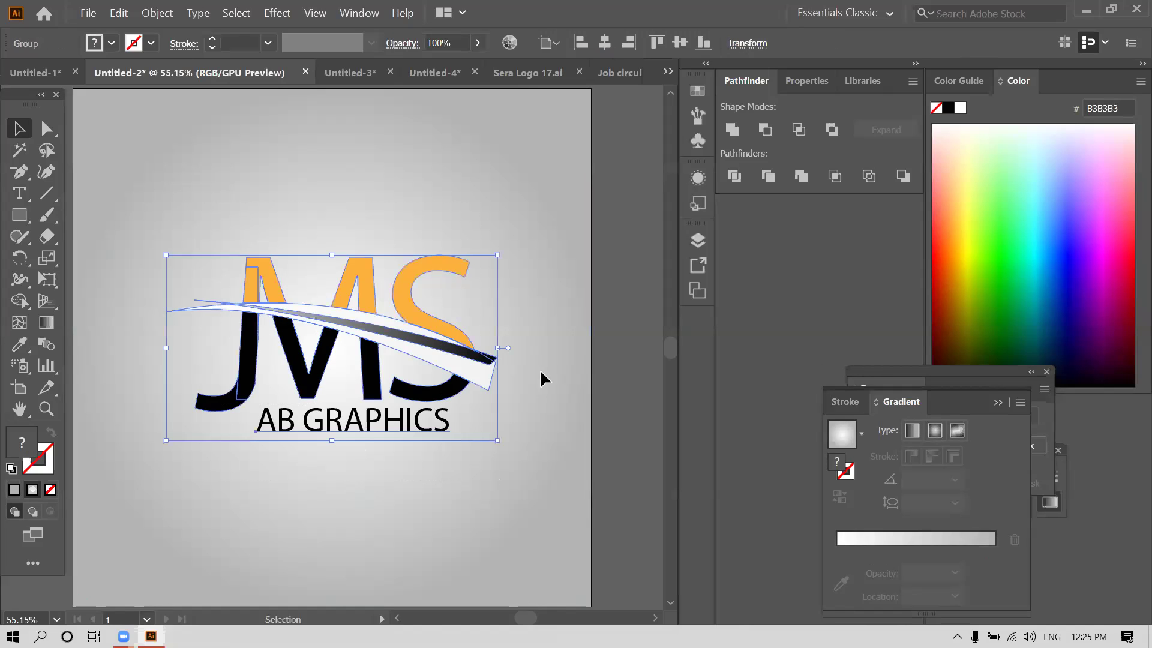
right_click(384, 389)
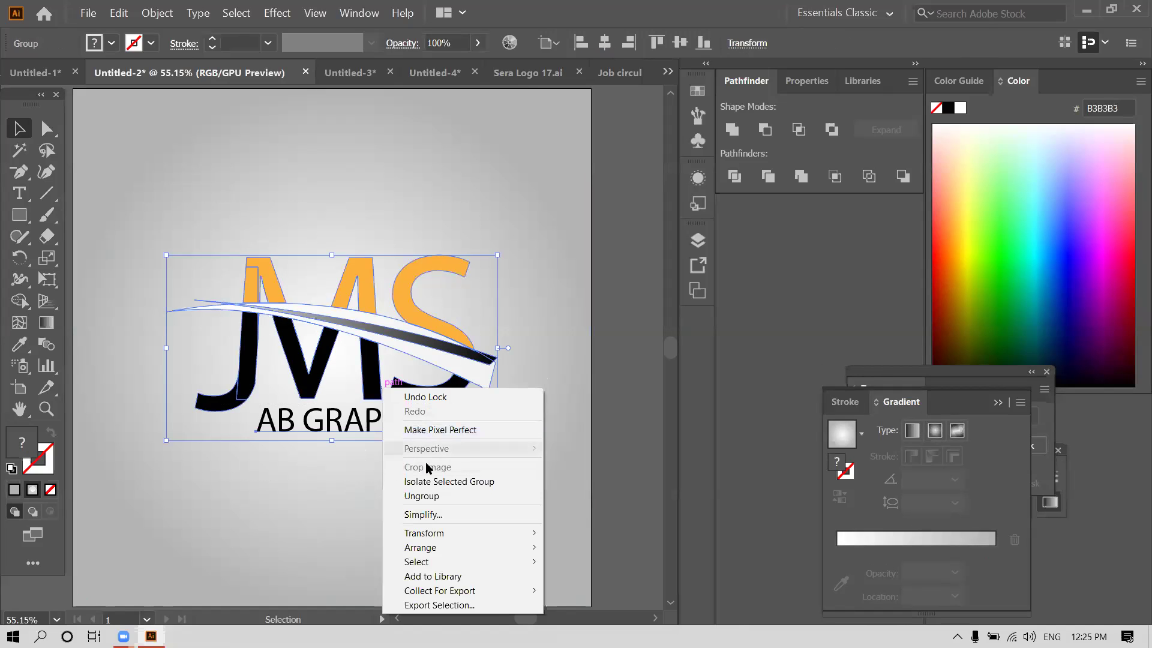
left_click(605, 44)
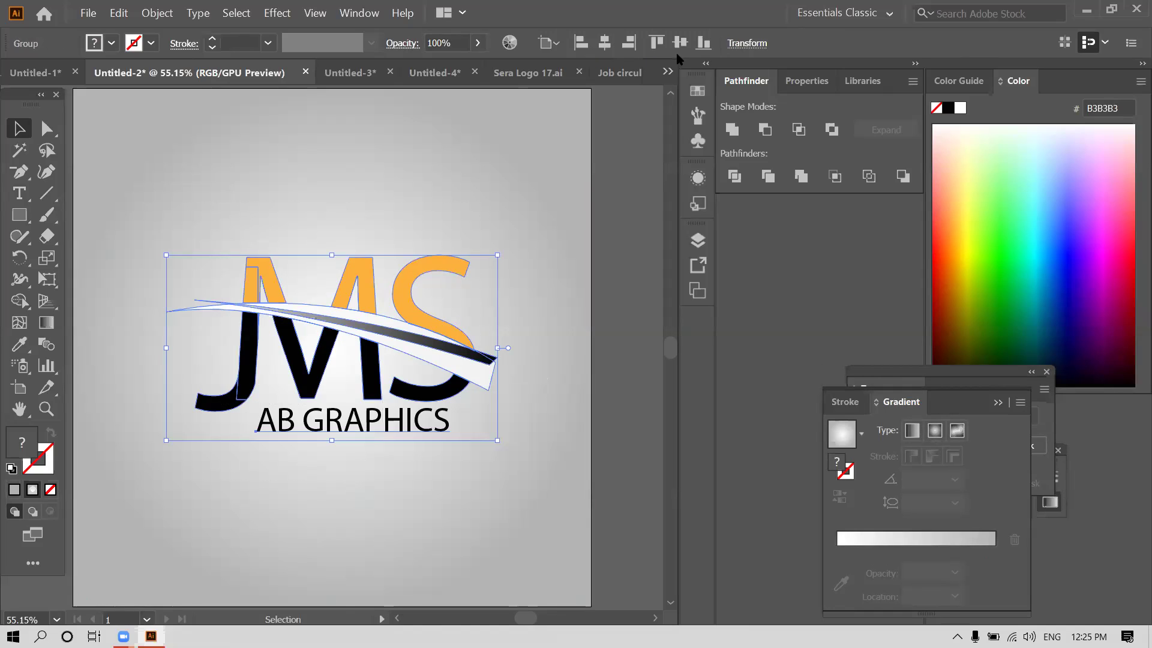
left_click(538, 190)
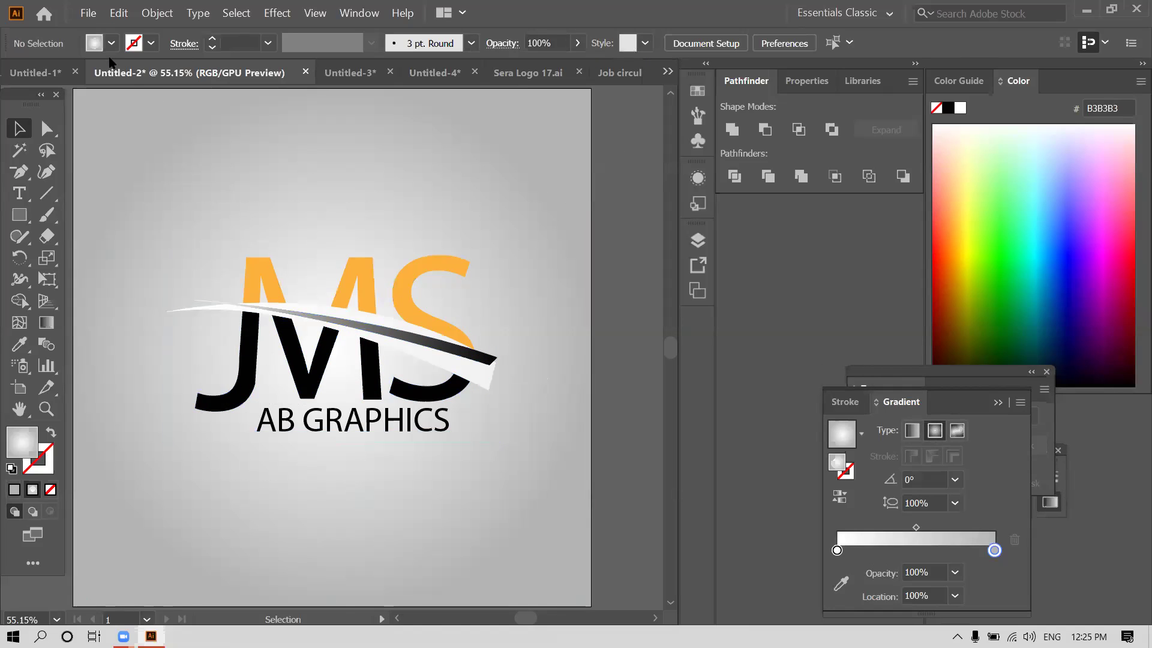
Open the JMS logo in Save for Web (Legacy) and show its original view.
left_click(88, 13)
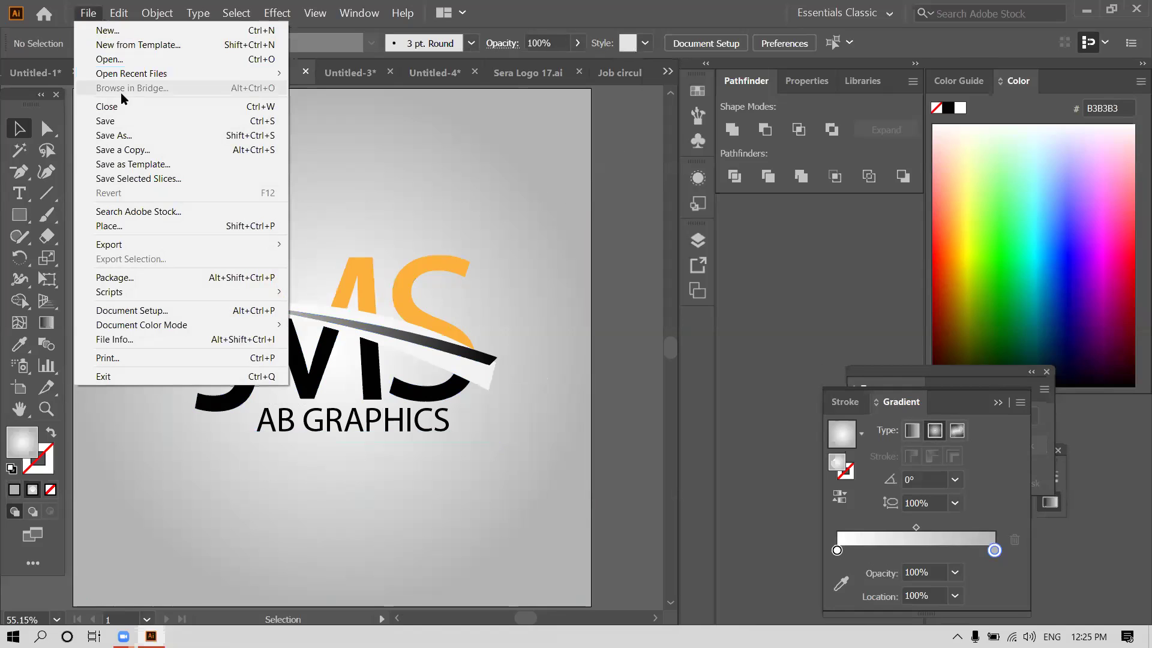
mouse_move(139, 245)
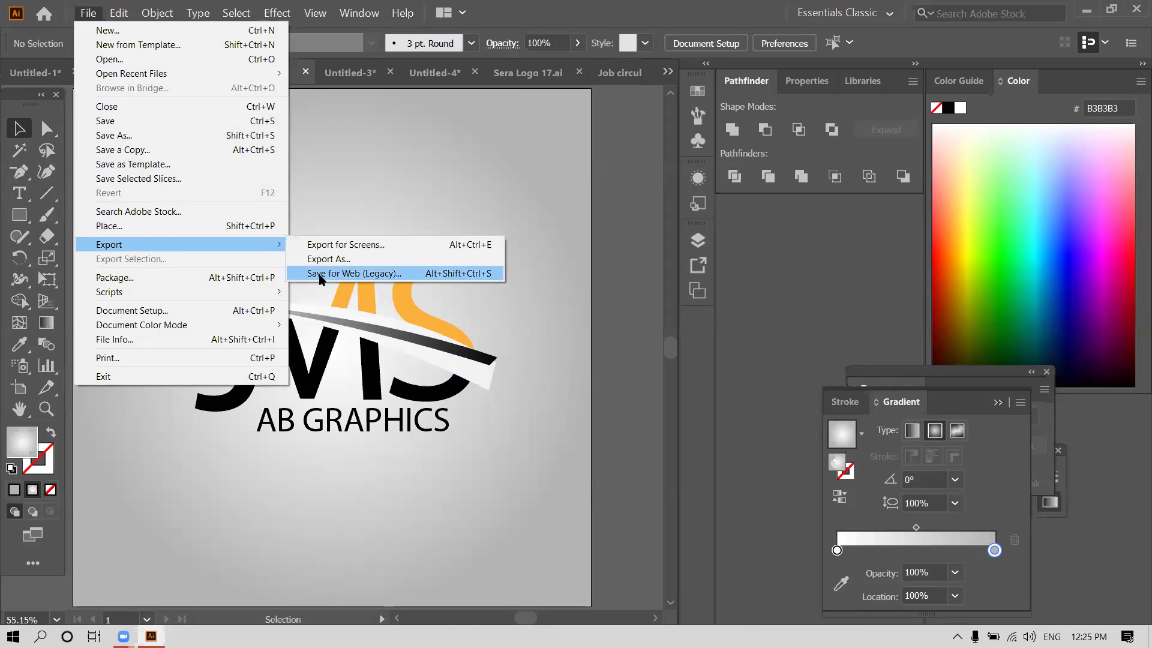
left_click(321, 274)
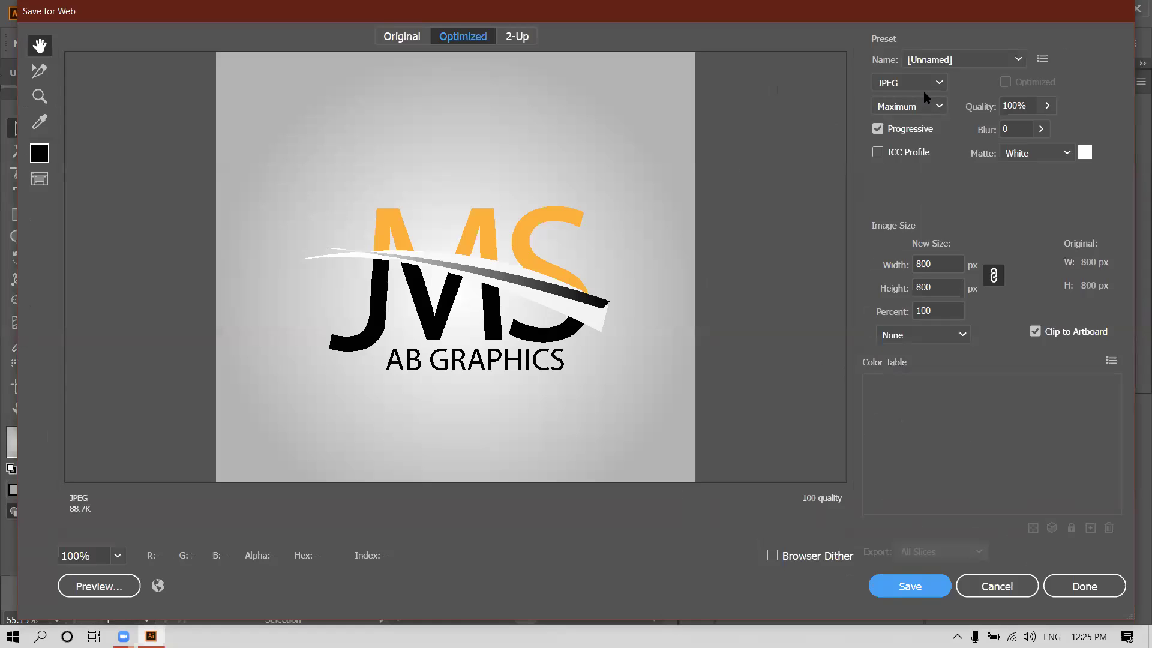
left_click(402, 37)
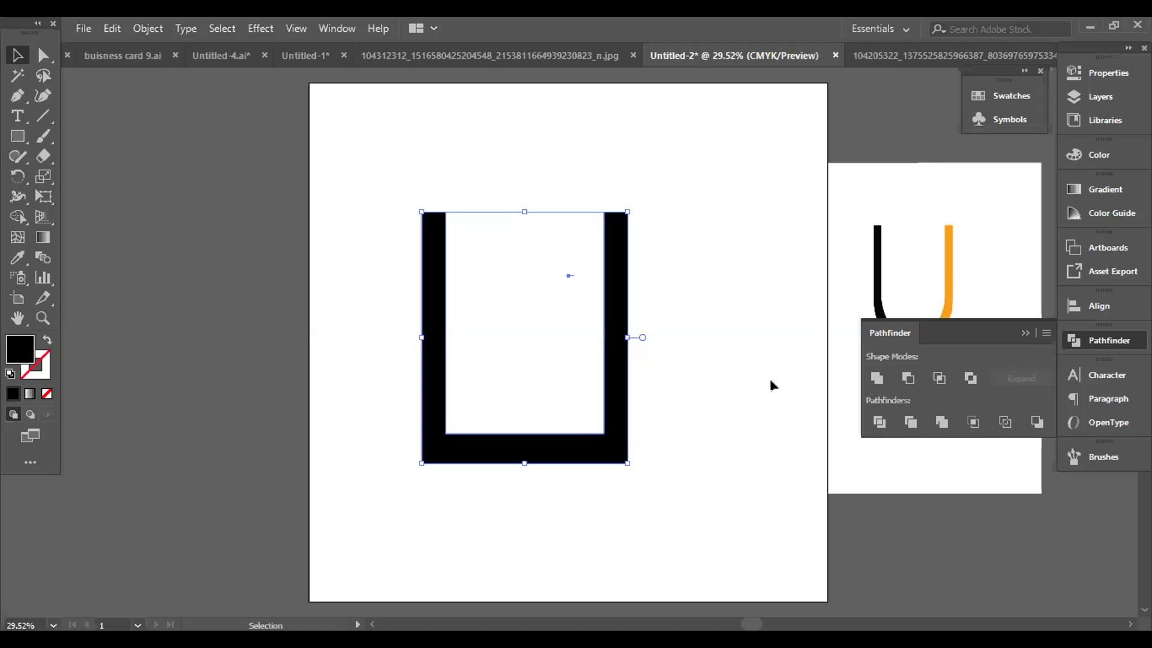
Scale the black U shape down slightly from its lower outer corner.
left_click(772, 386)
left_click(421, 225)
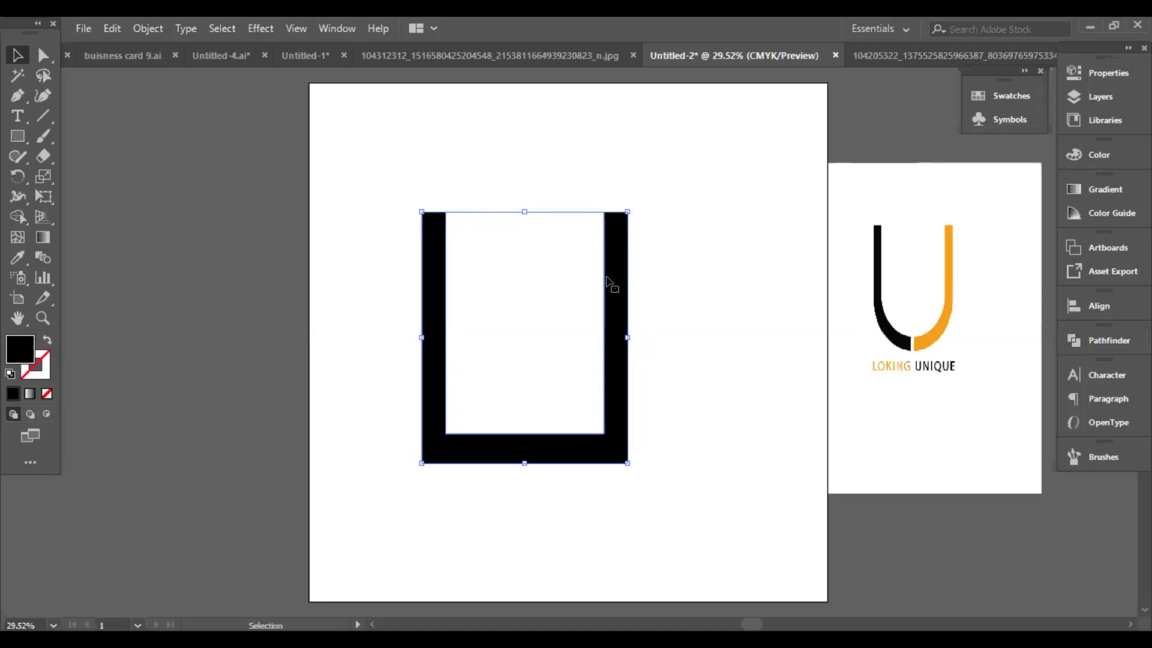
left_click(515, 255)
left_click(432, 451)
left_click_drag(422, 462, 425, 459)
Round all corners of the black U shape, including the ends of its arms.
key("a")
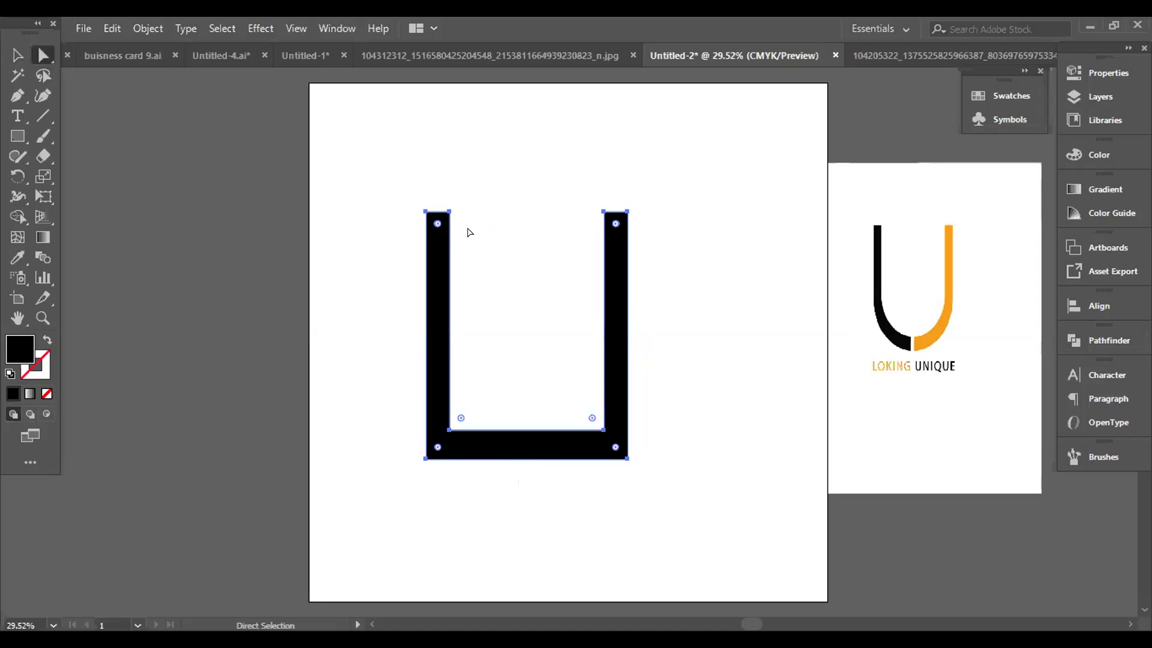
left_click_drag(438, 227, 394, 265)
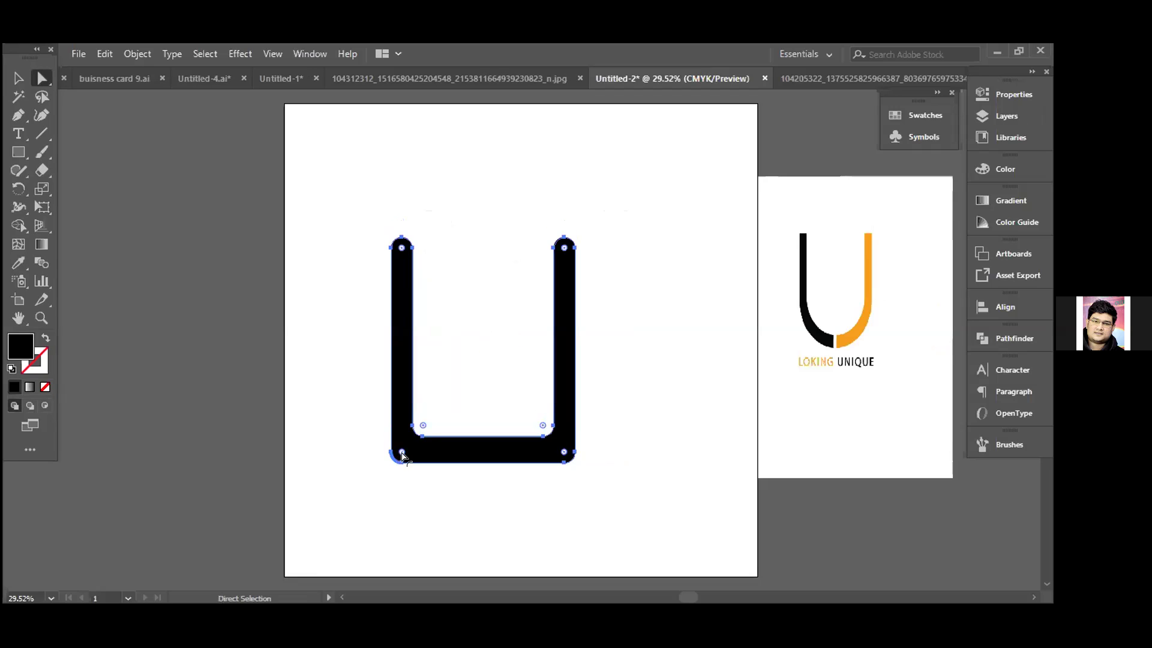
left_click_drag(402, 456, 403, 446)
left_click(460, 497)
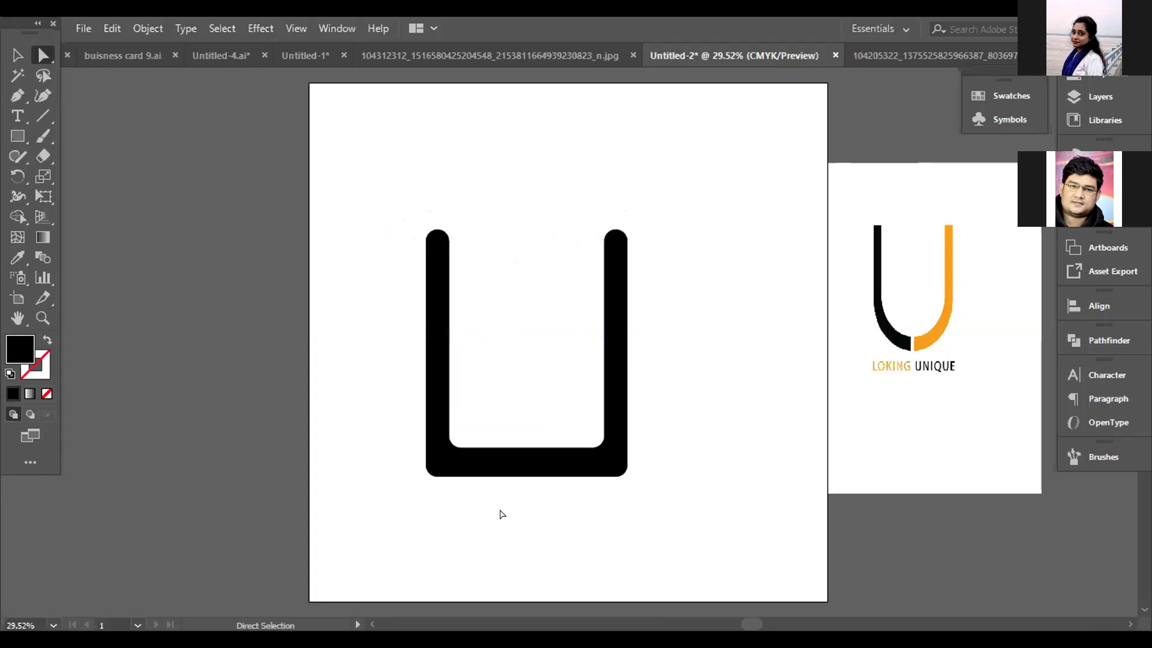
left_click(618, 366)
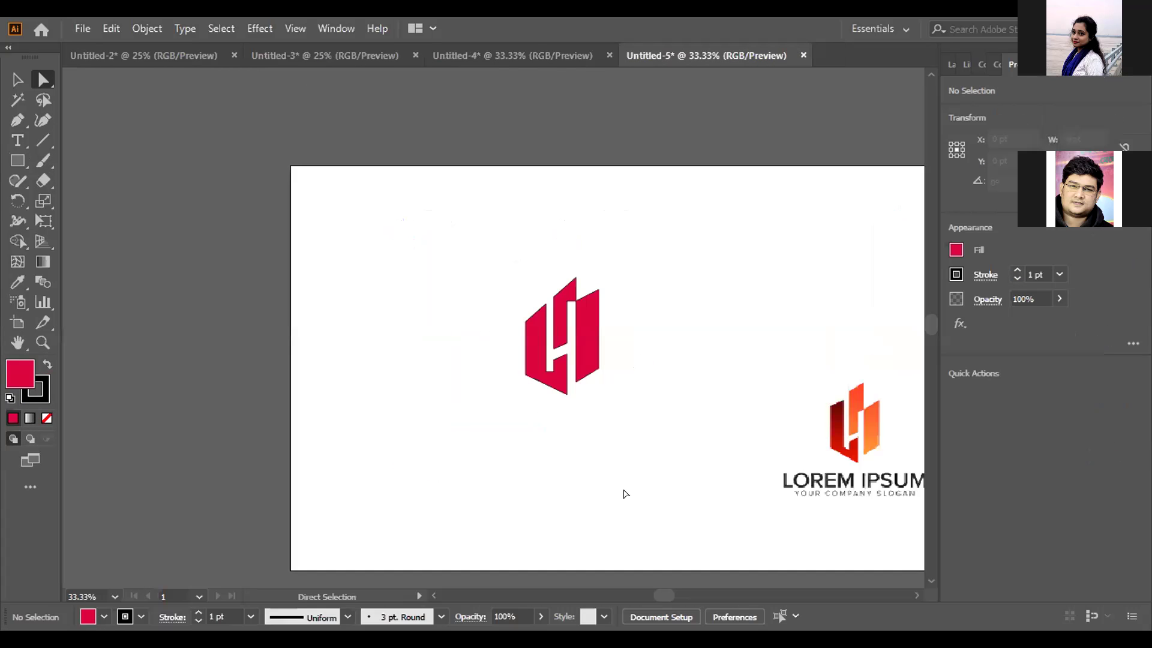
Give the dark-side L-shaped piece of the red building logo a linear white-to-black gradient fill without an outline.
key("v")
left_click(534, 351)
key(".")
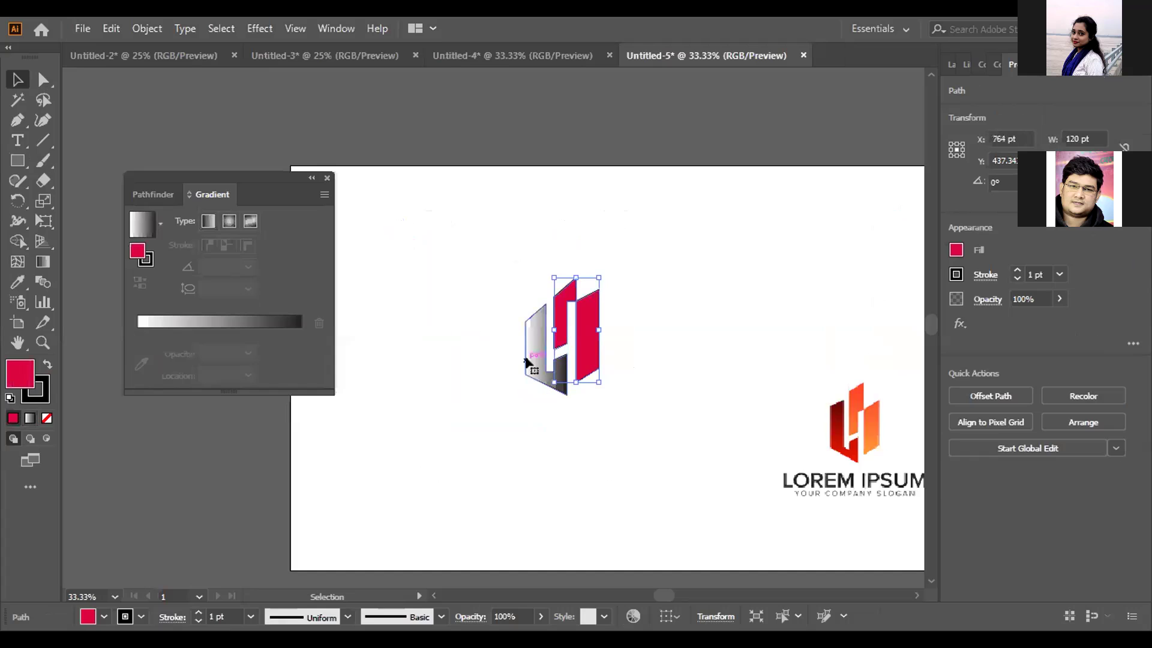
left_click(527, 361)
left_click(526, 362)
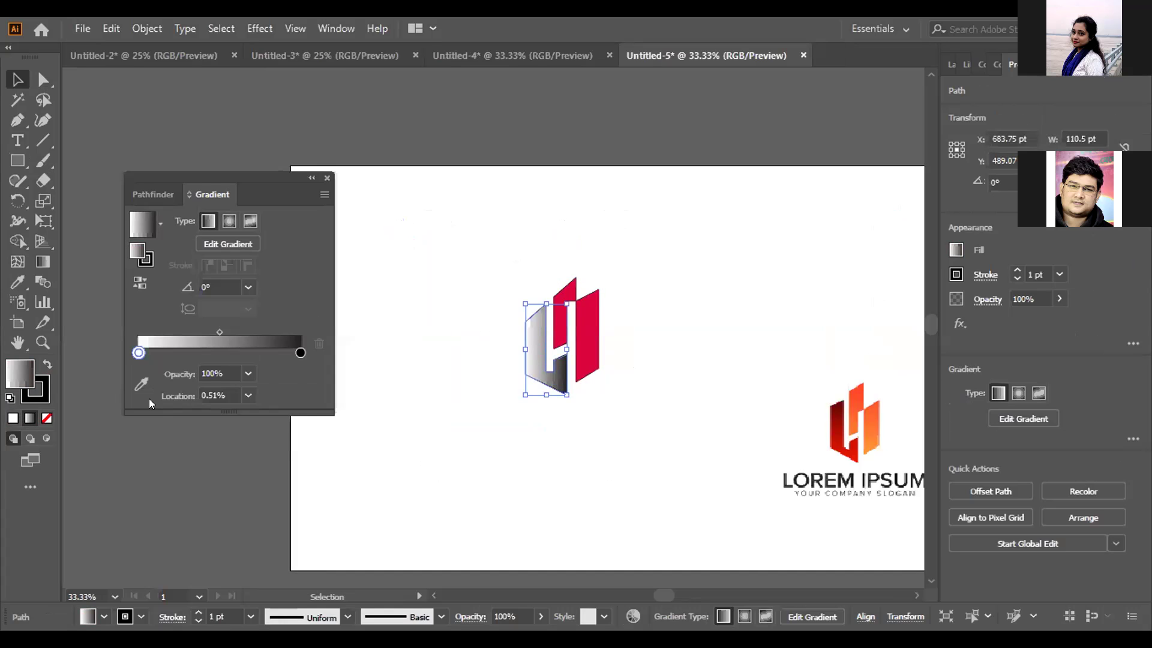
left_click(18, 281)
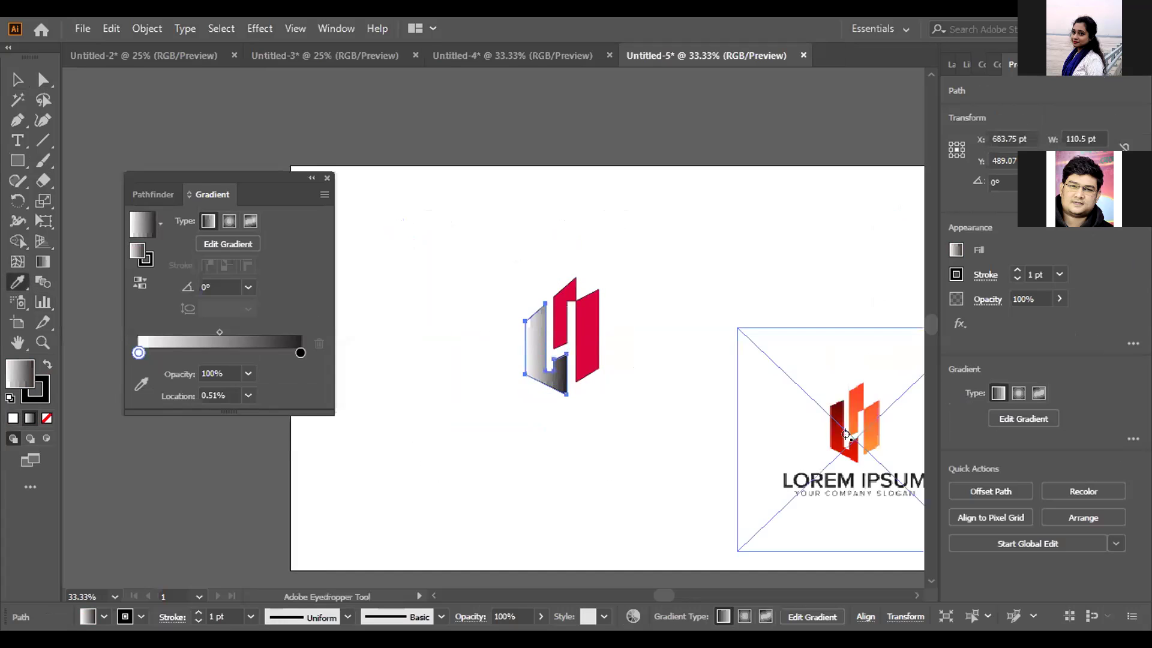
left_click(834, 439)
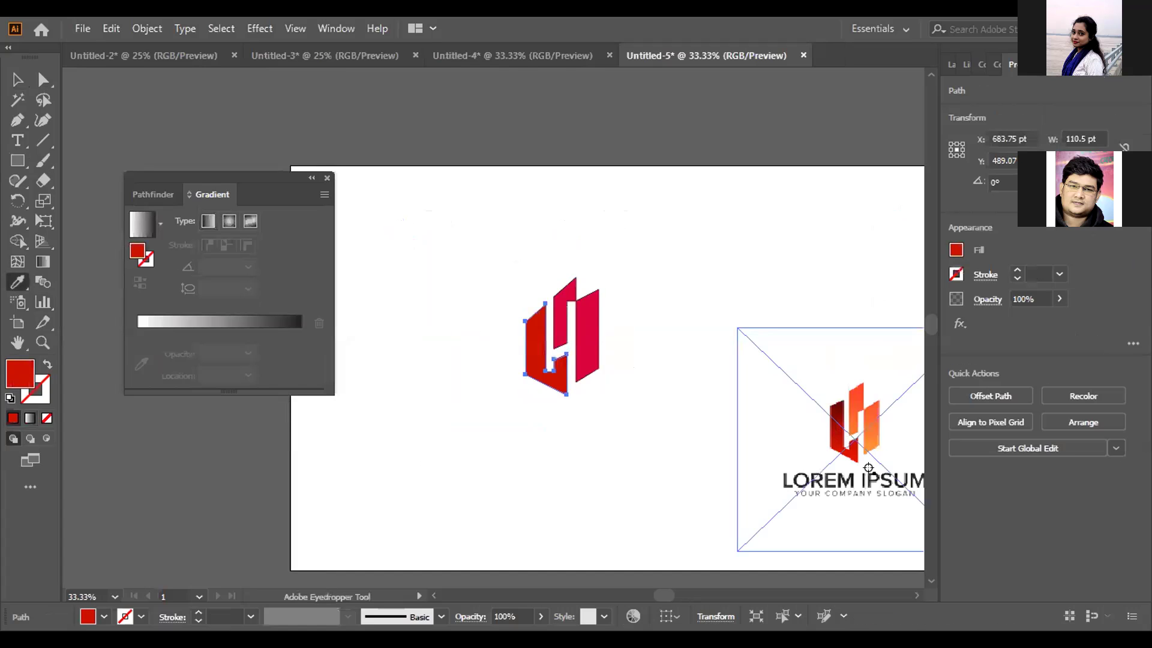
left_click(30, 418)
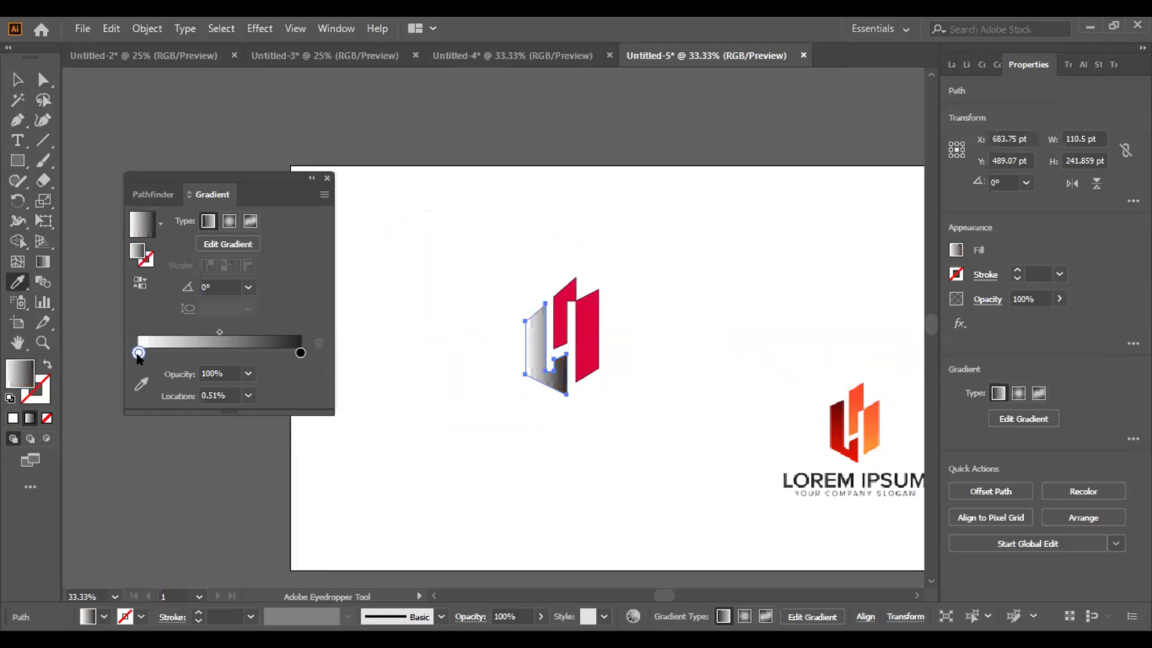
Set the gradient's starting colour stop to the dark red sampled from the LOREM IPSUM reference logo.
left_click(139, 353)
left_click(141, 384)
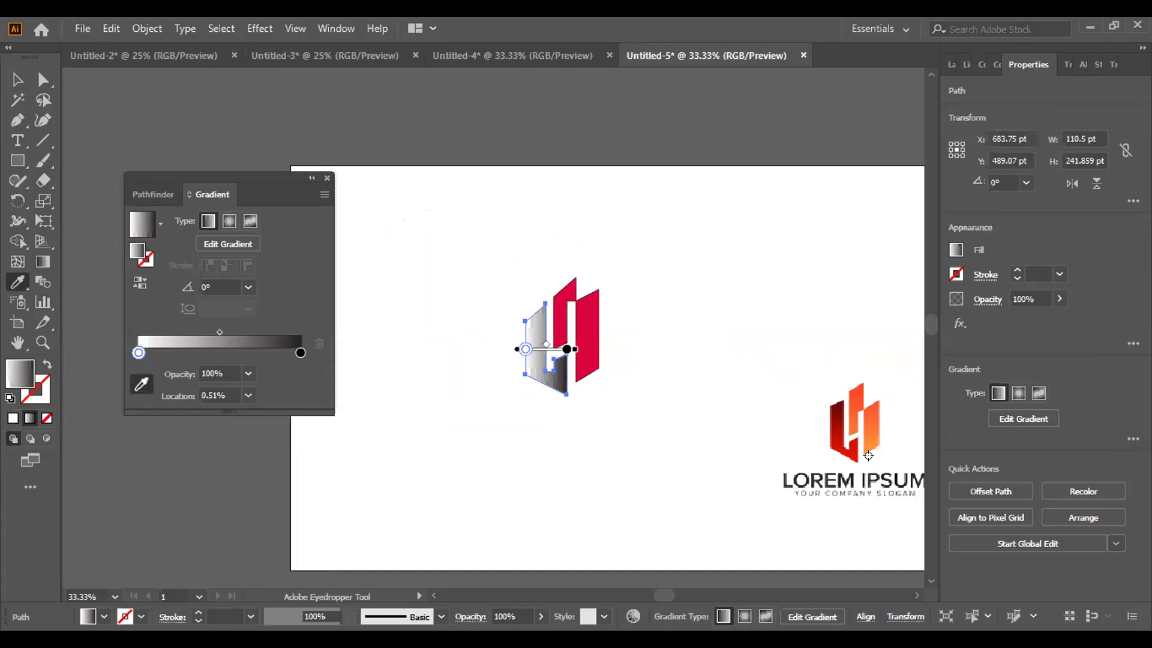
left_click(833, 431)
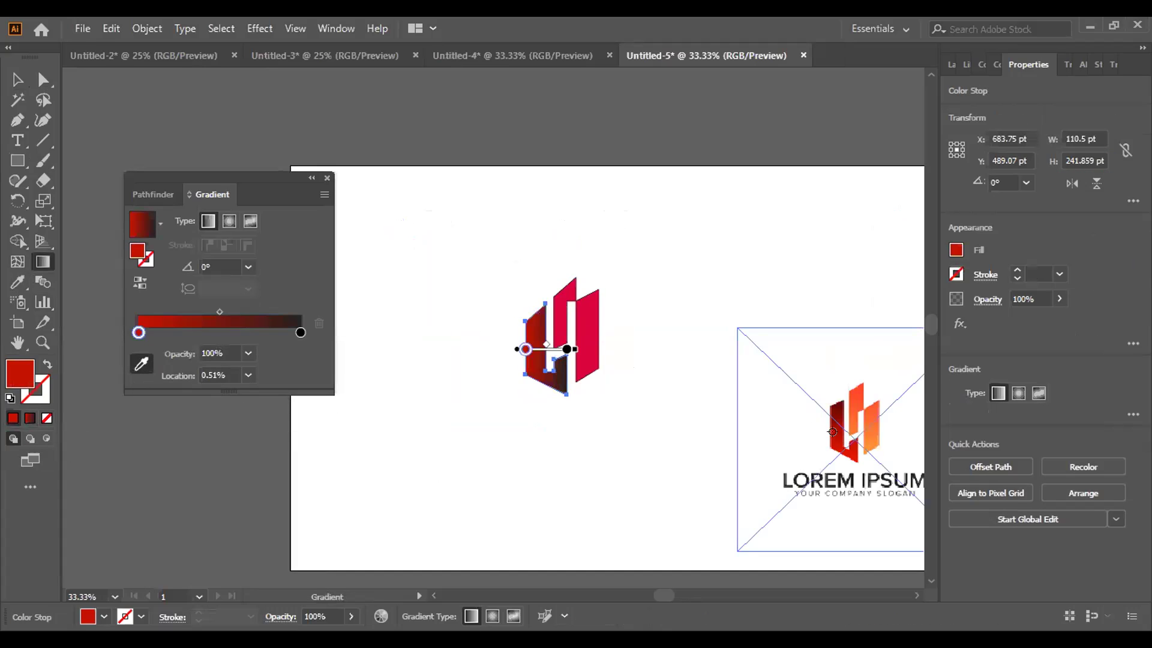
left_click(828, 408)
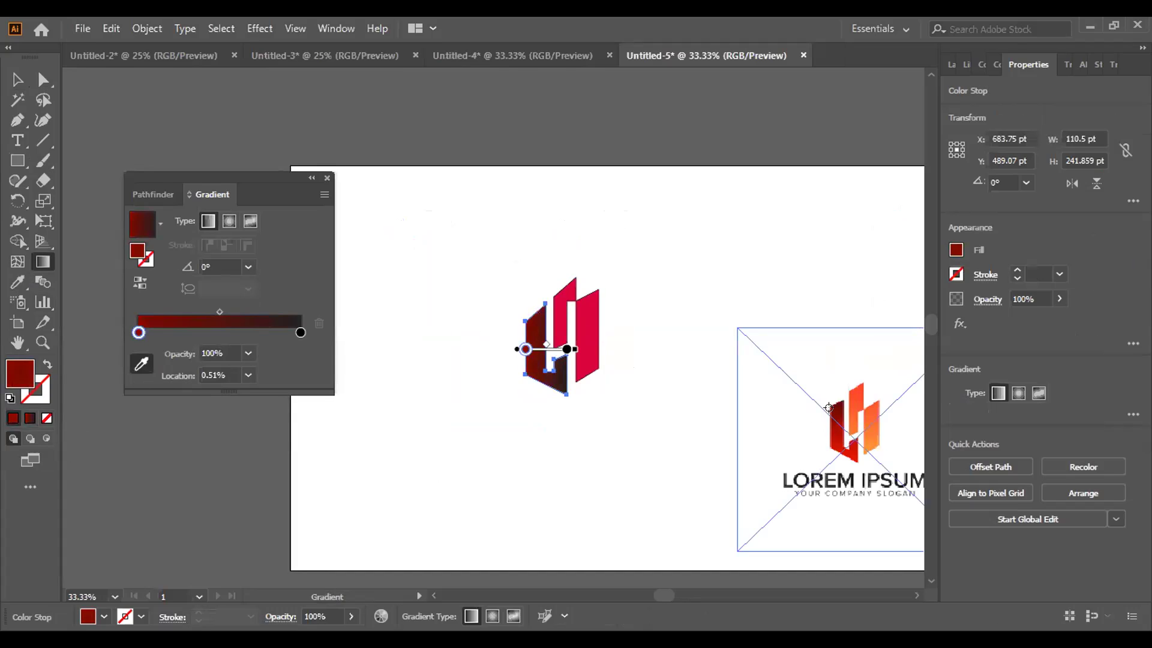
Set the gradient's end colour stop to the bright red sampled from the reference logo and adjust the gradient midpoint.
left_click(301, 332)
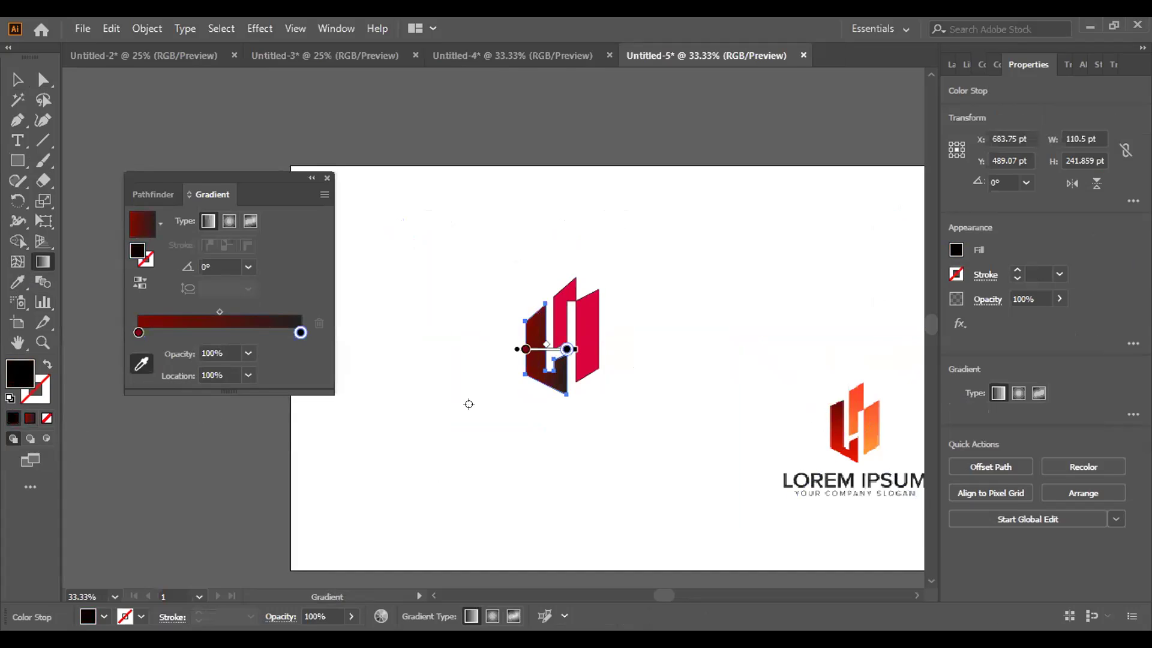
left_click(847, 445)
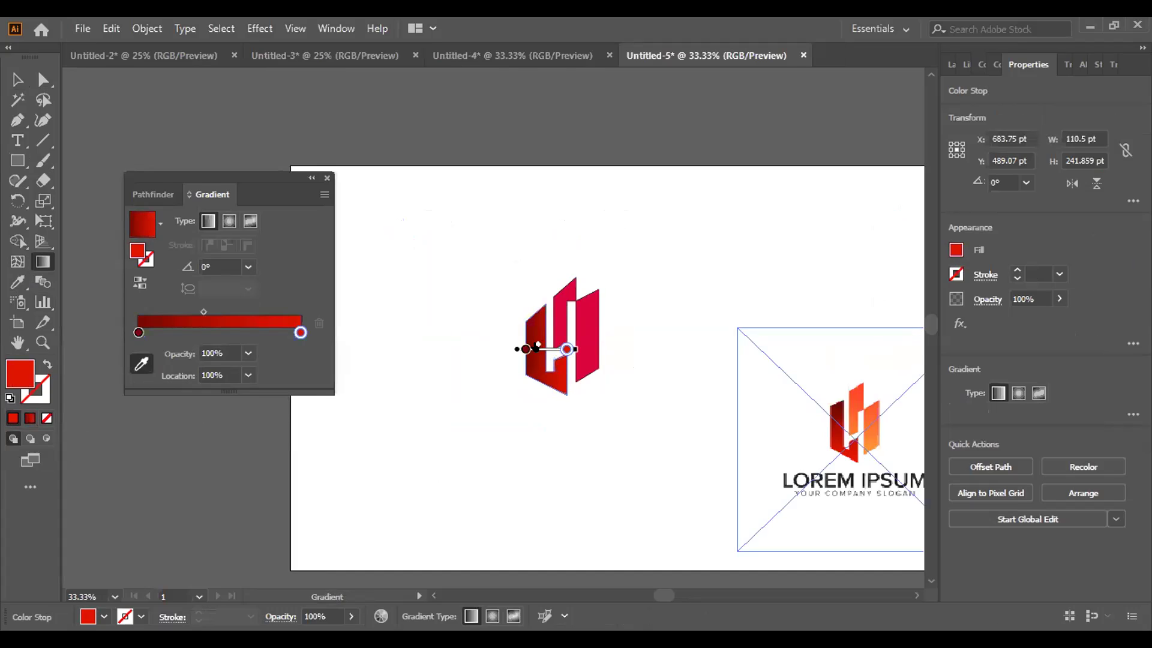
left_click_drag(541, 345, 544, 345)
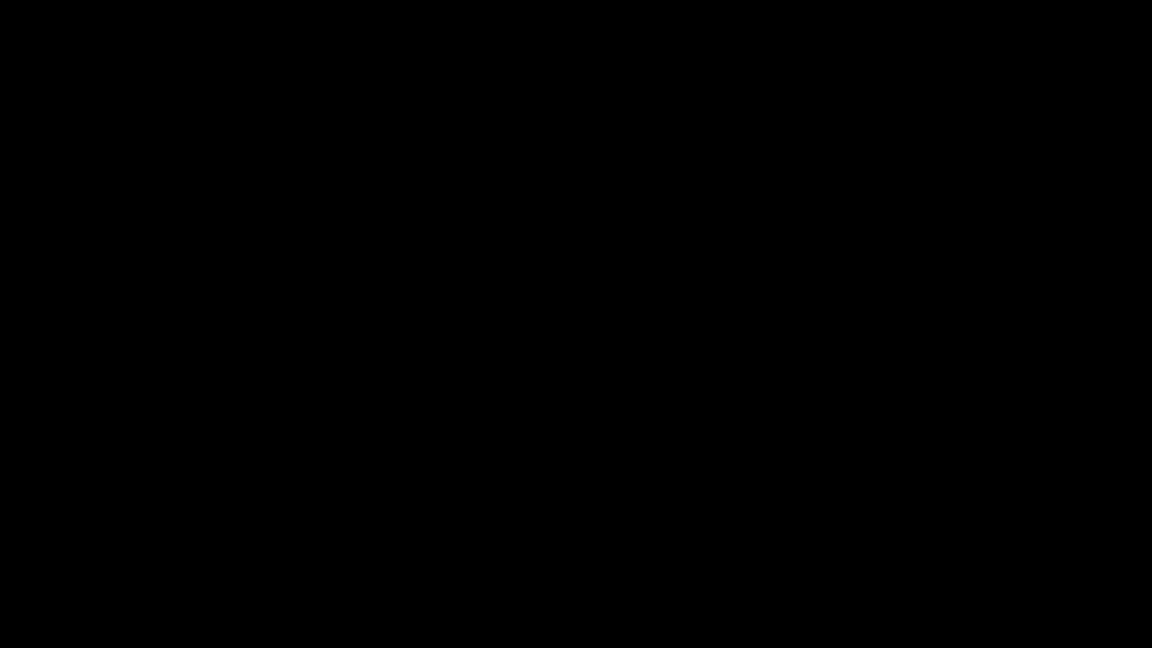
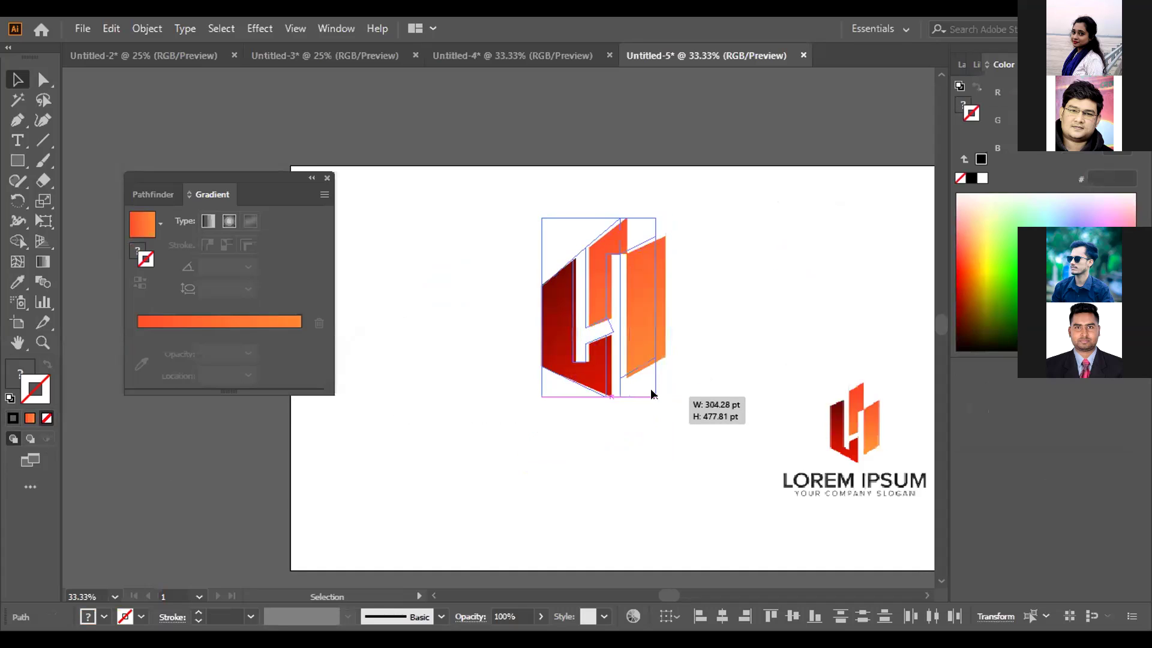
left_click(637, 468)
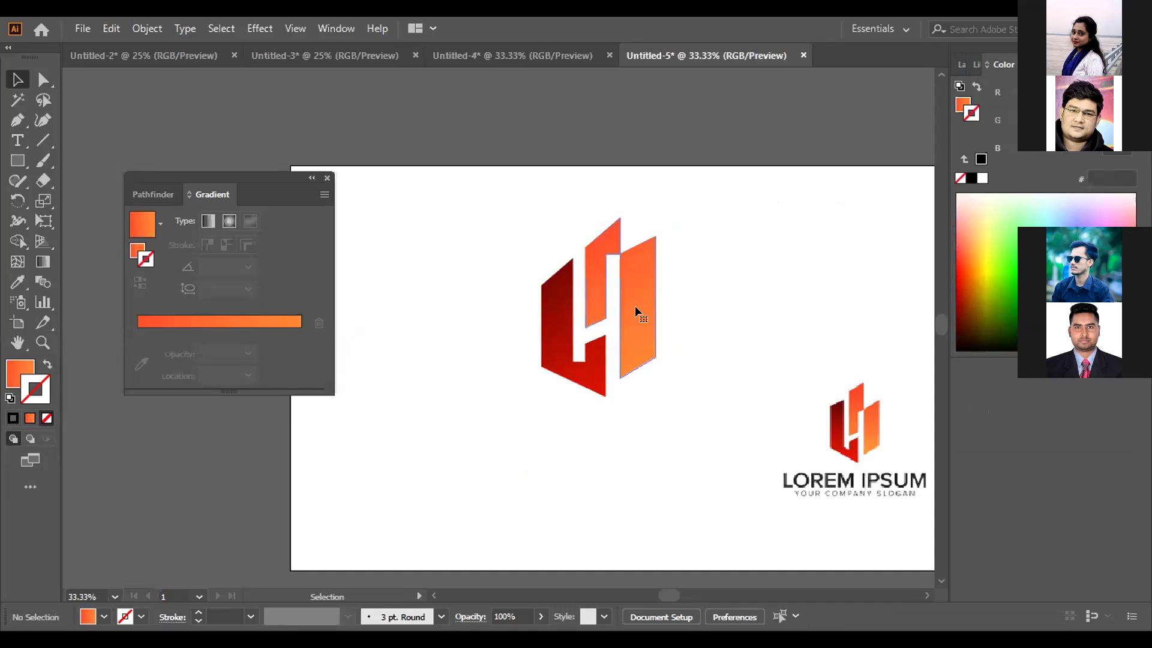
left_click(638, 394)
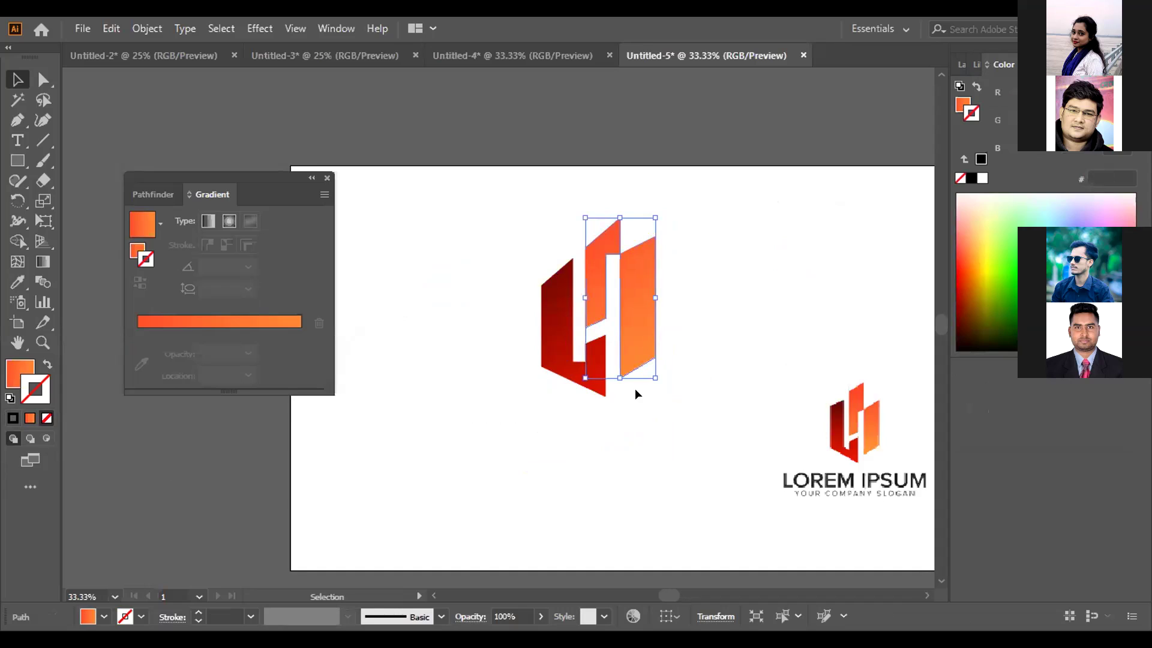
left_click(630, 430)
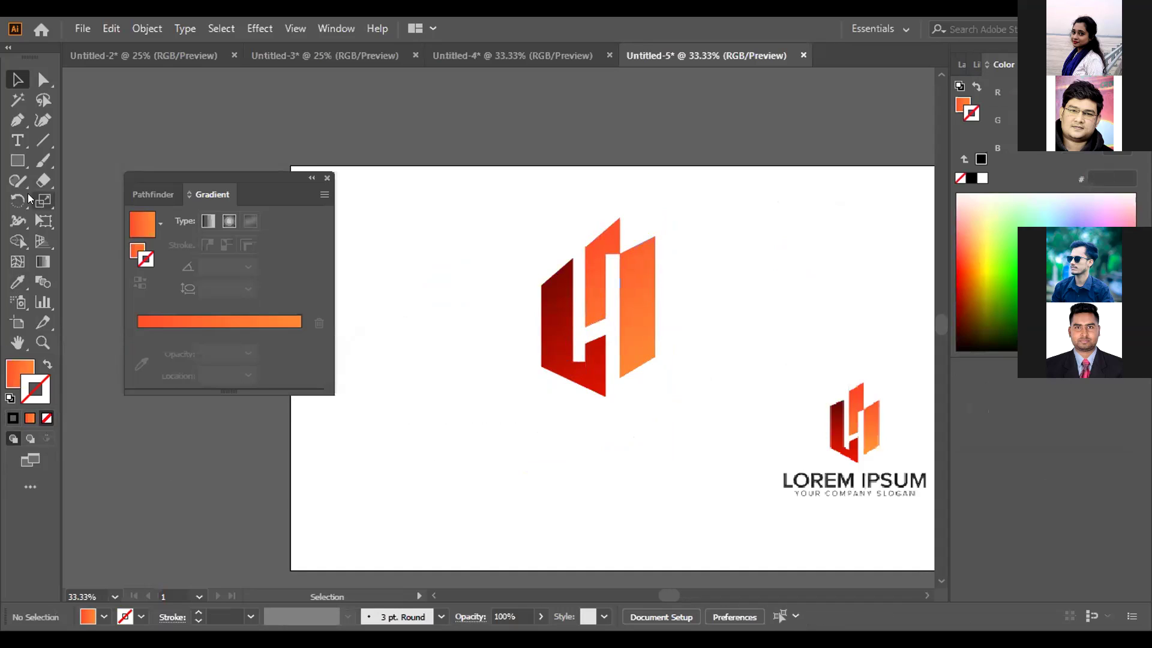
Add a point text object below the recreated building logo and set its font size to 60 pt.
left_click(17, 143)
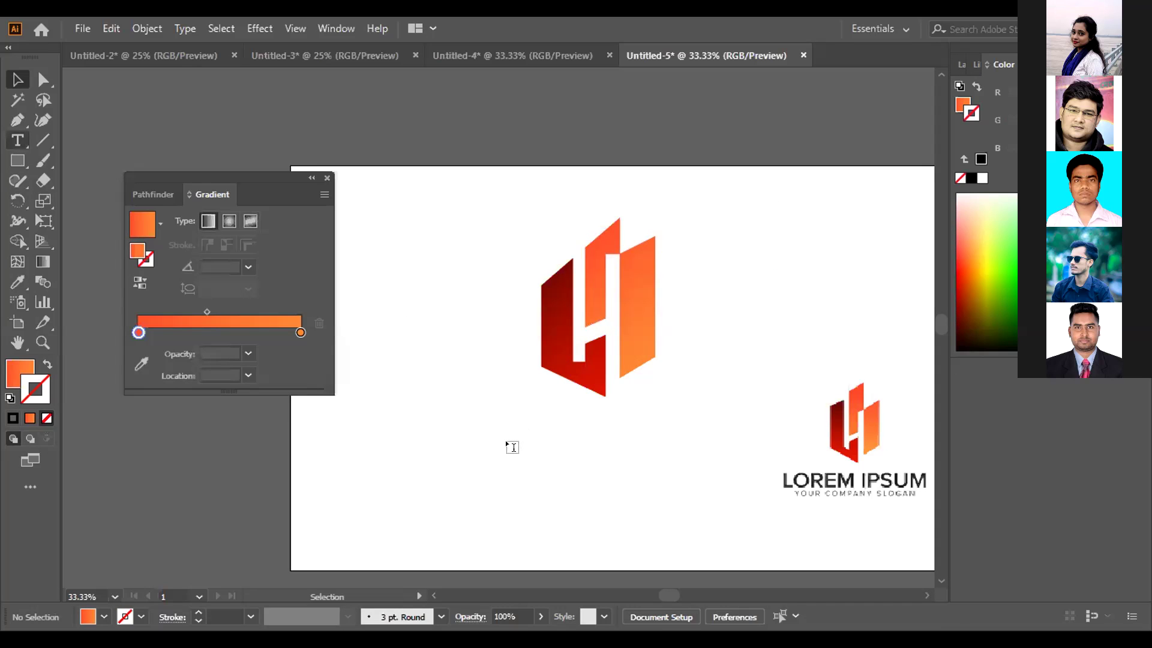
left_click(496, 427)
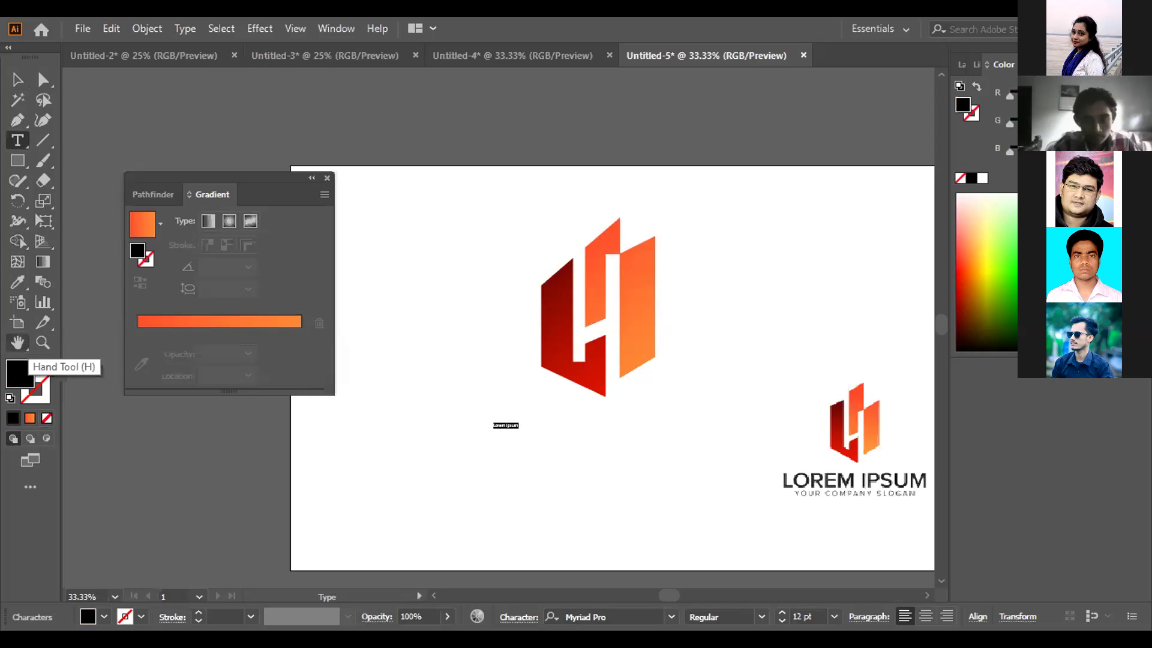
left_click(833, 618)
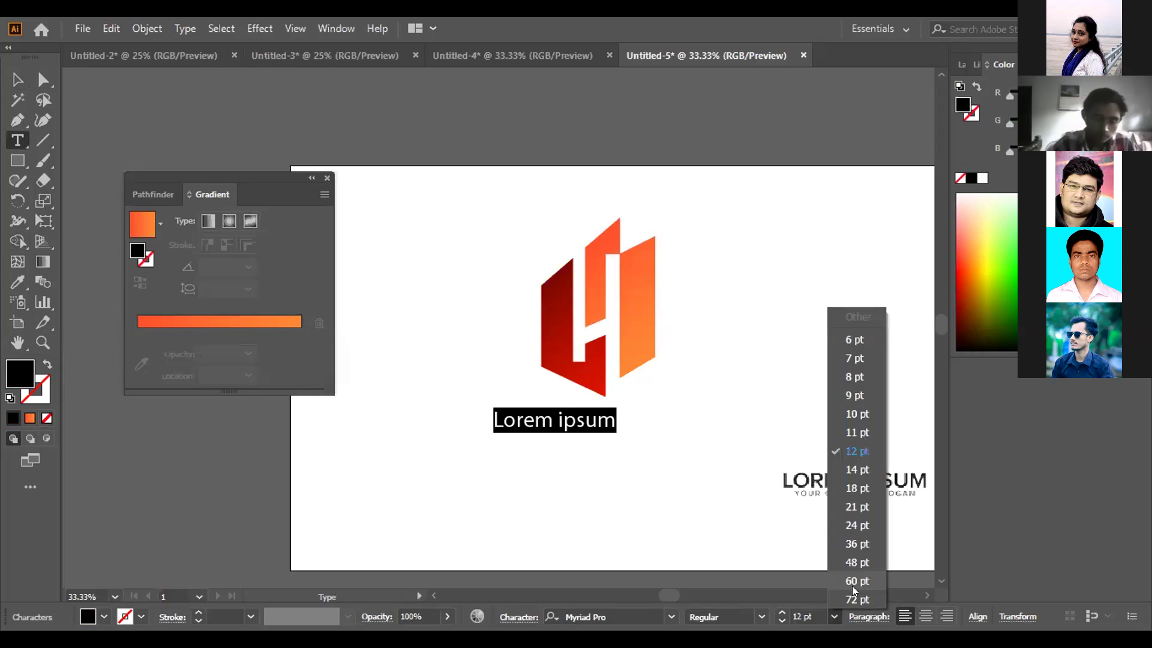
left_click(855, 583)
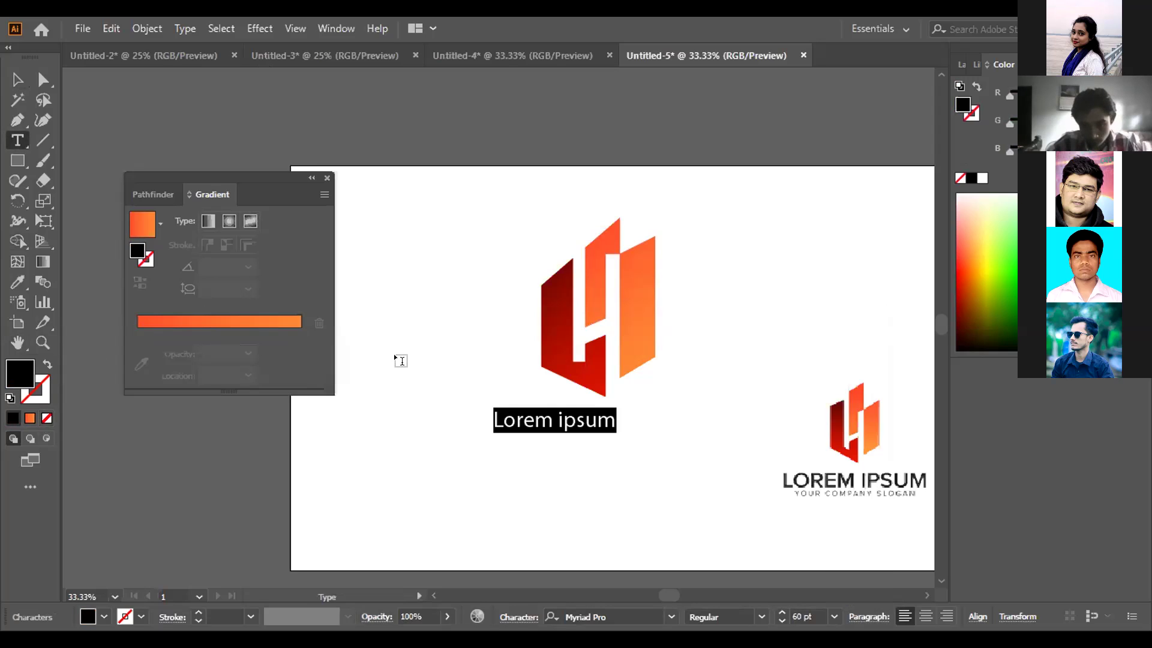
key("BackSpace")
key("ctrl+z")
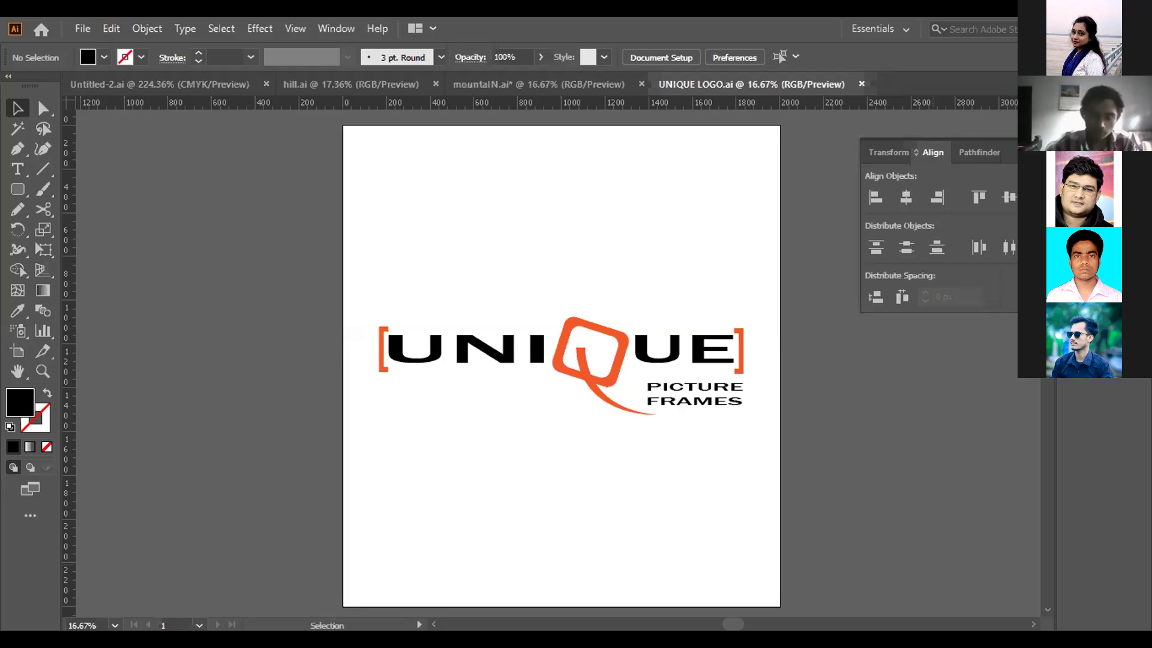
Delete the linked UNIQUE reference image from the mountaIN.ai document and fit the artboard in the window.
left_click(582, 88)
left_click(540, 460)
left_click_drag(535, 455, 215, 423)
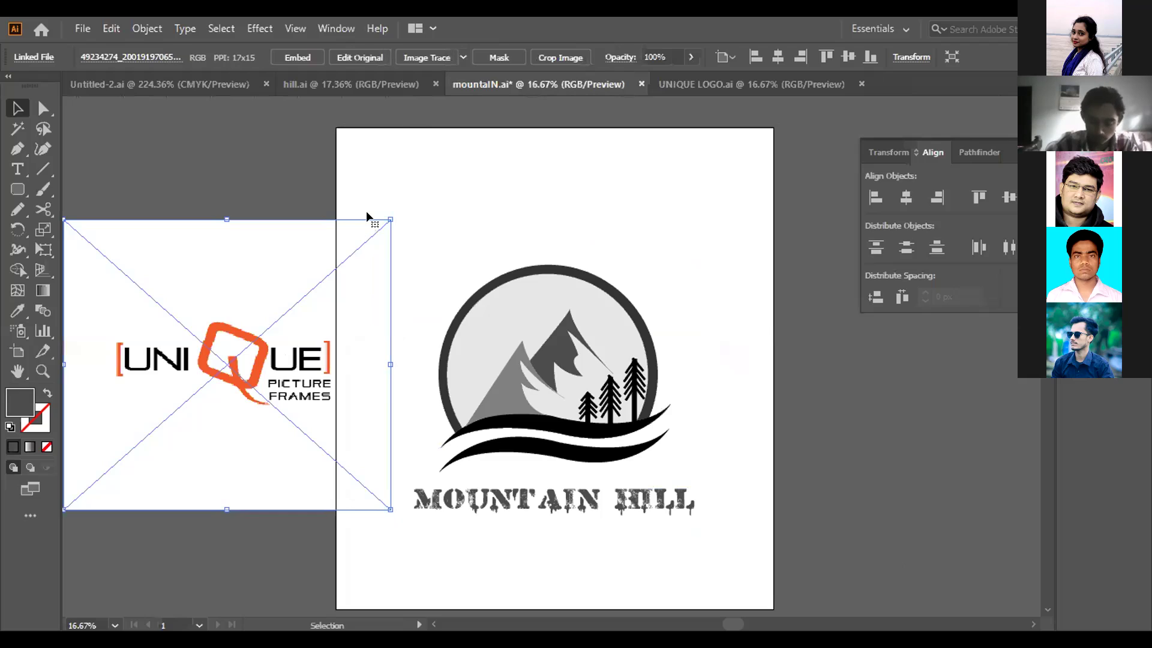
key("Delete")
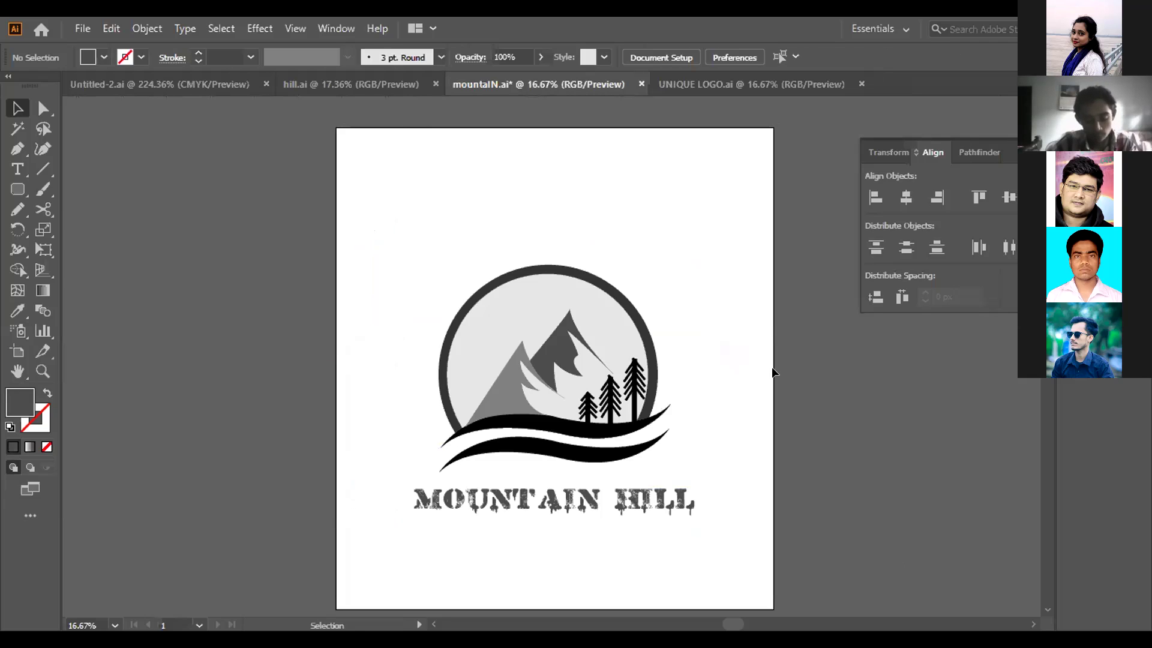
key("ctrl+0")
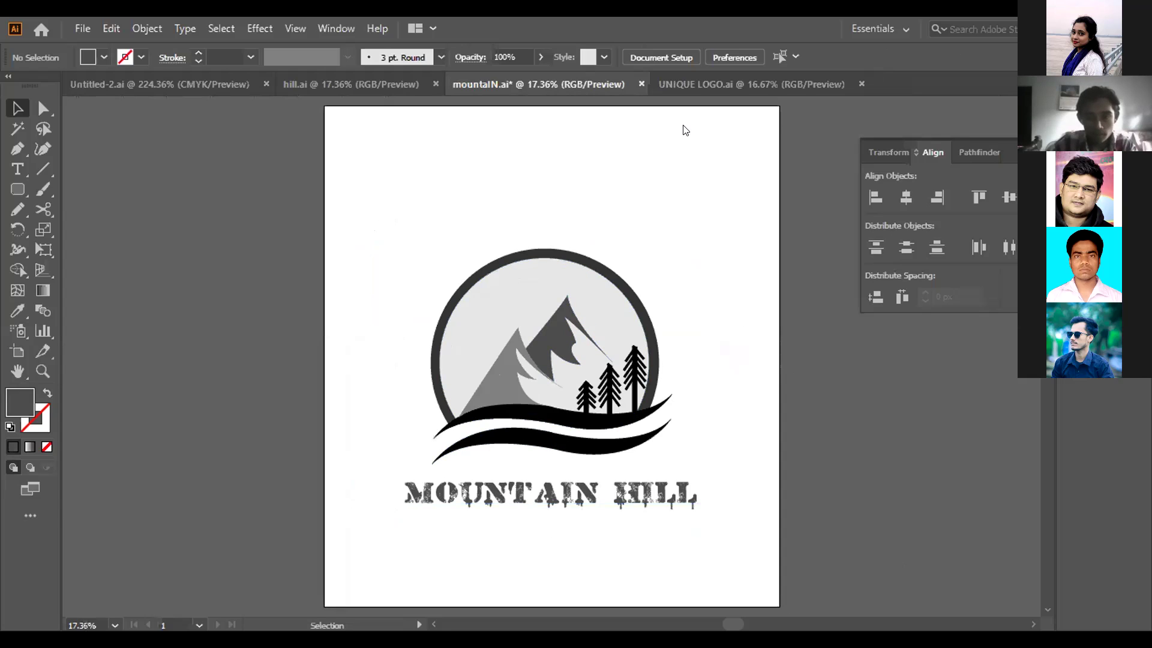
Review the finished logos in the UNIQUE LOGO.ai, mountaIN.ai and hill.ai documents.
left_click(711, 84)
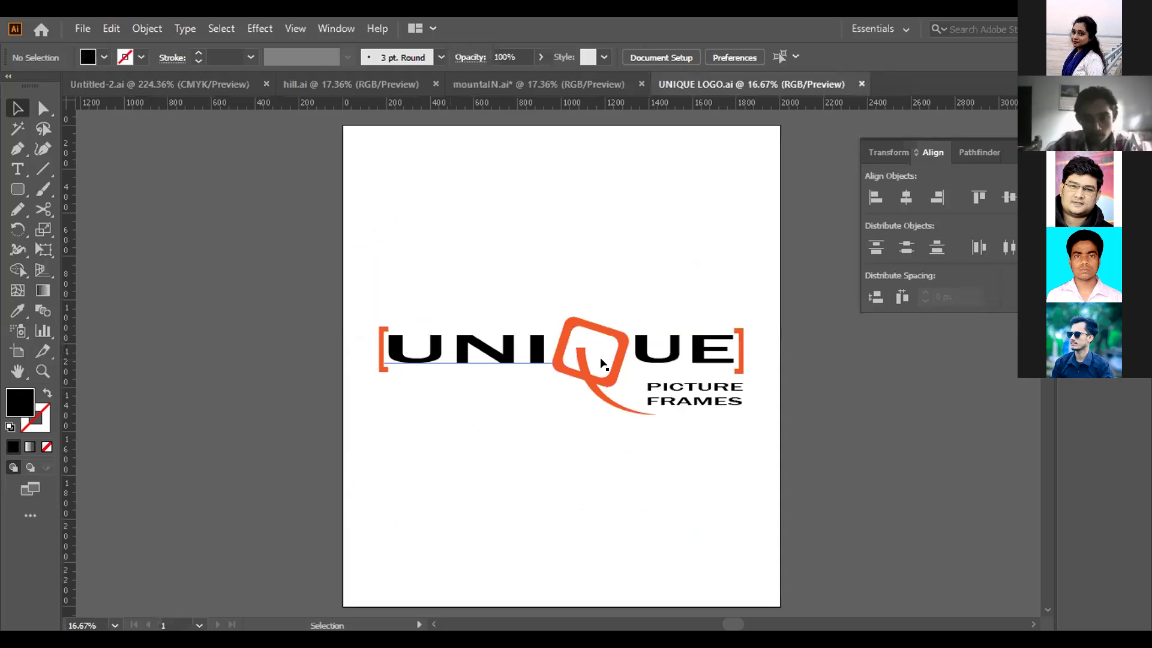
left_click(573, 84)
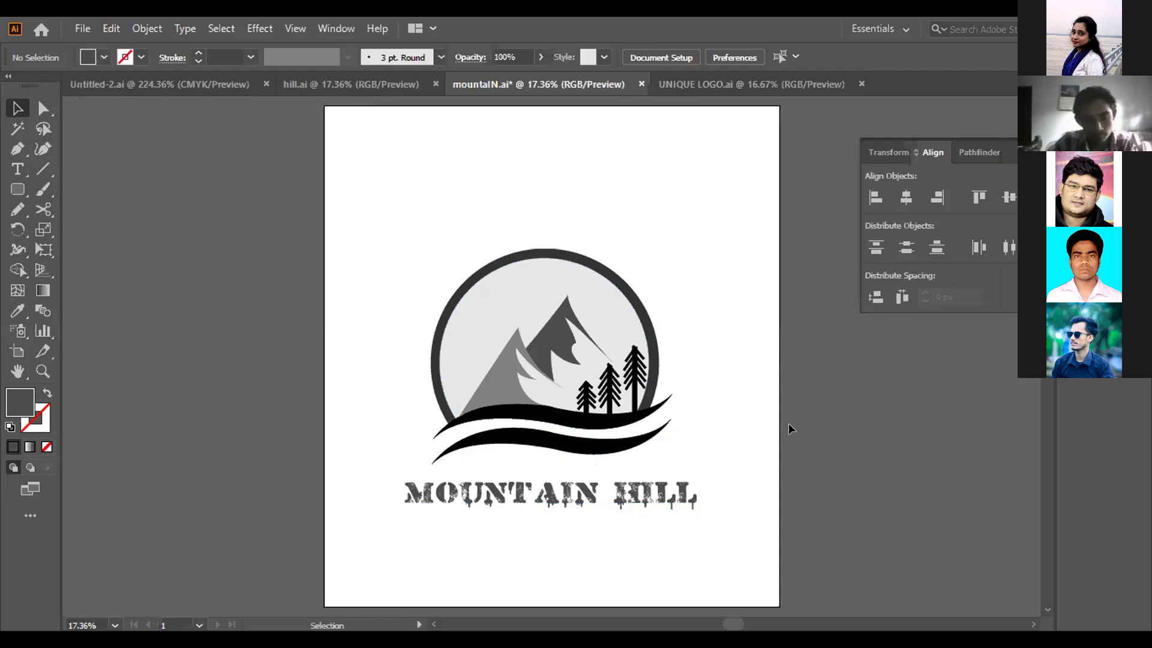
left_click(384, 89)
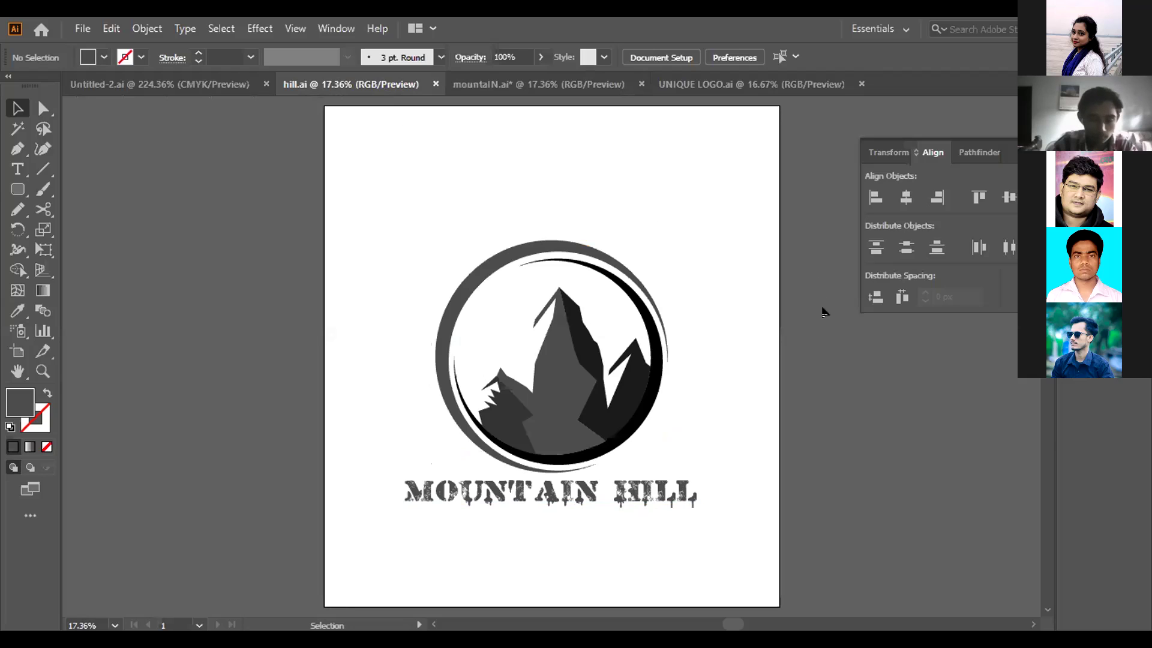
Examine the REVITALE business card in Untitled-2.ai, including a close look at its phone, mail and location icons.
left_click(183, 84)
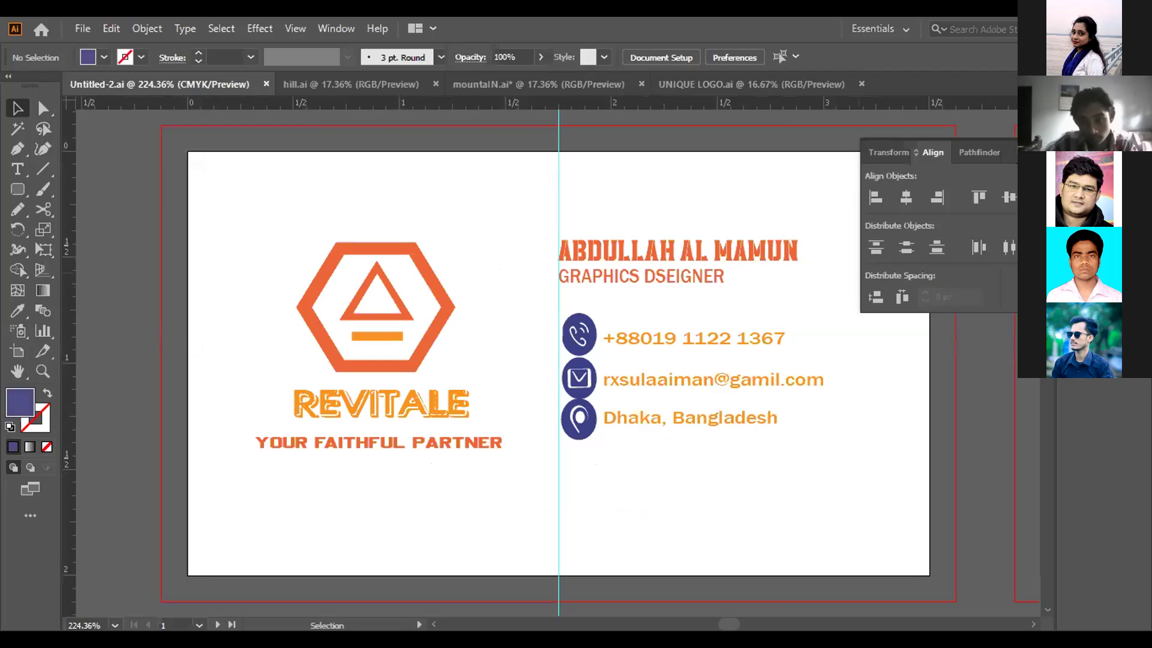
left_click(974, 354)
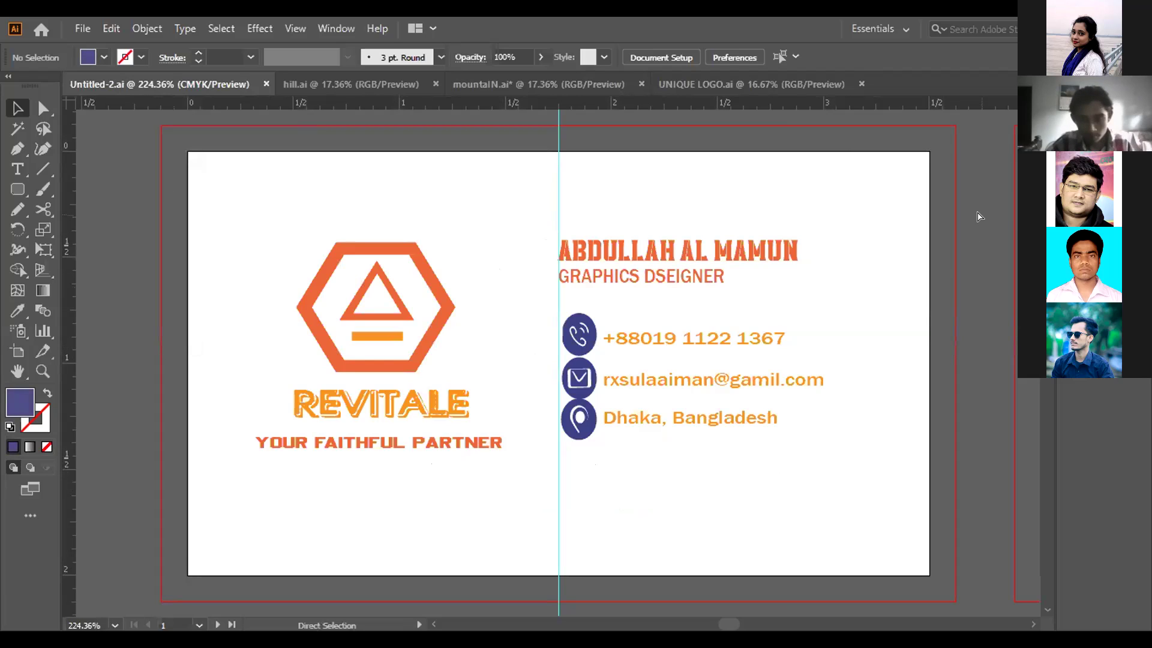
scroll(979, 216, "right", 2)
scroll(980, 216, "right", 2)
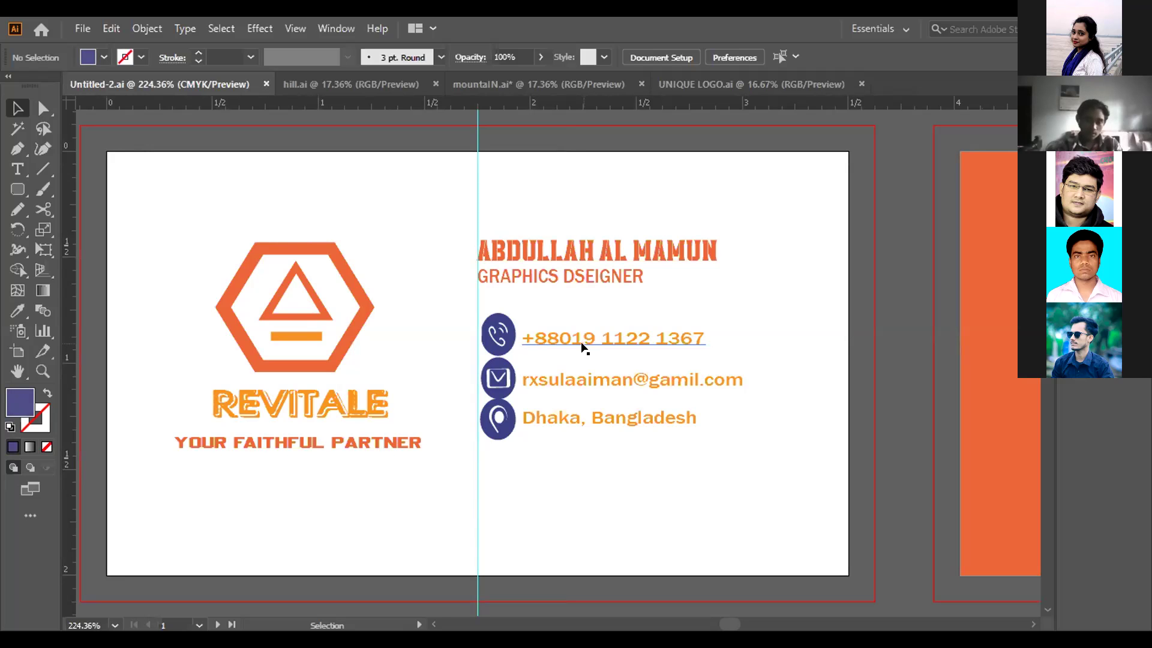
scroll(503, 389, "up", 1, "alt")
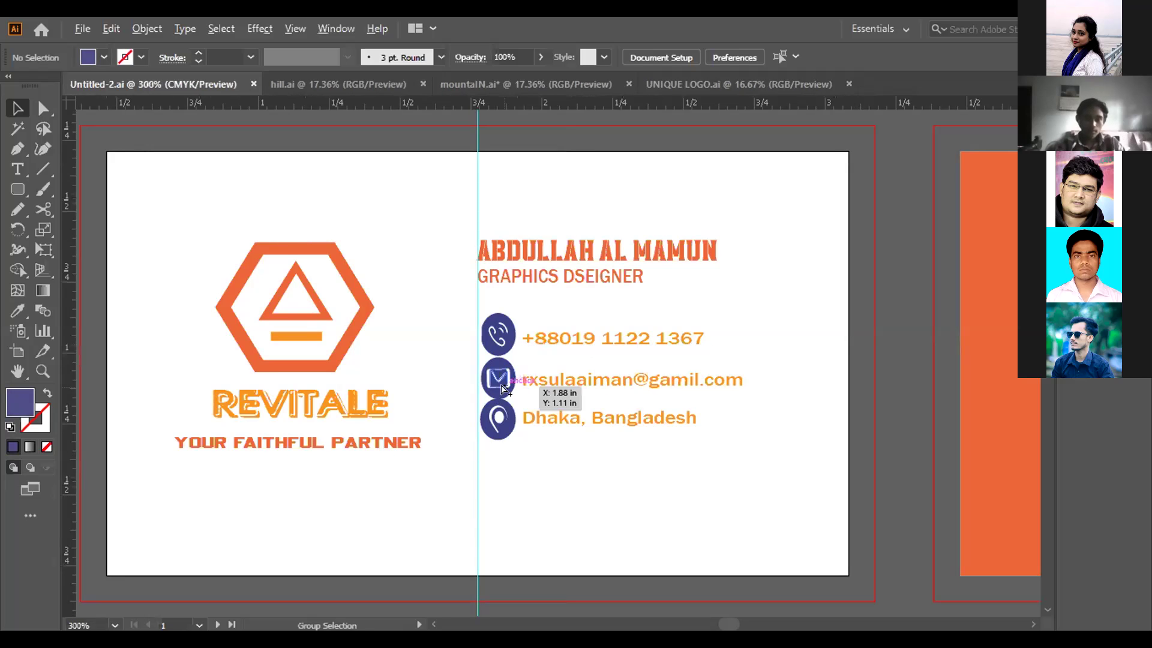
scroll(502, 389, "up", 2, "alt")
scroll(503, 396, "up", 1)
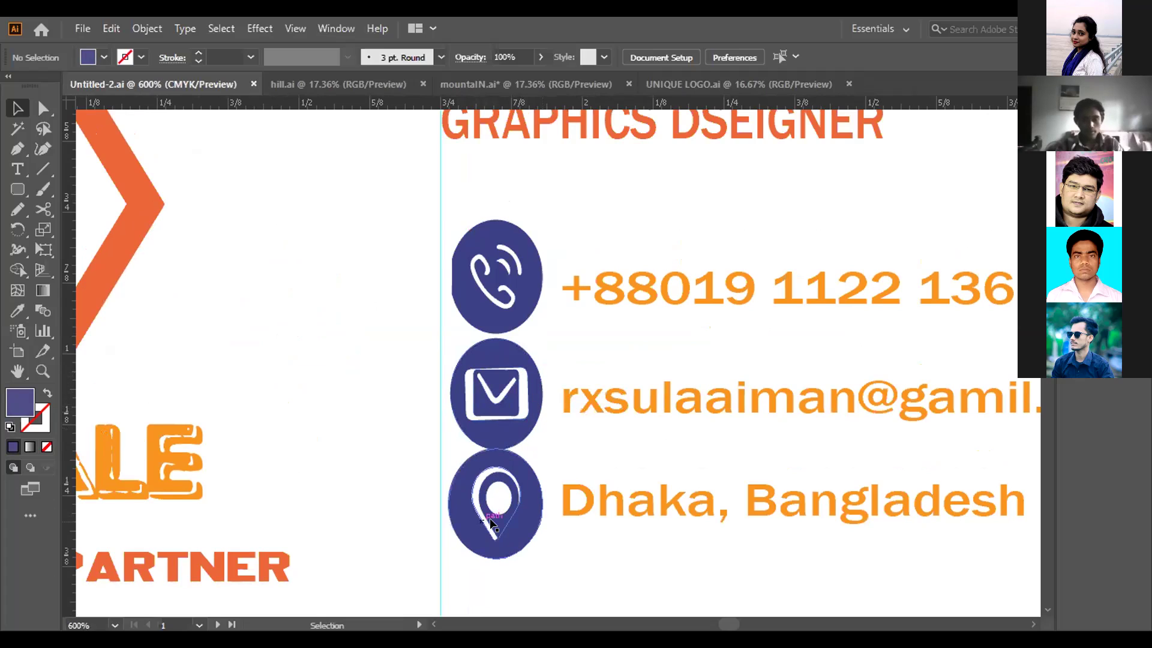
left_click(494, 393)
left_click(637, 580)
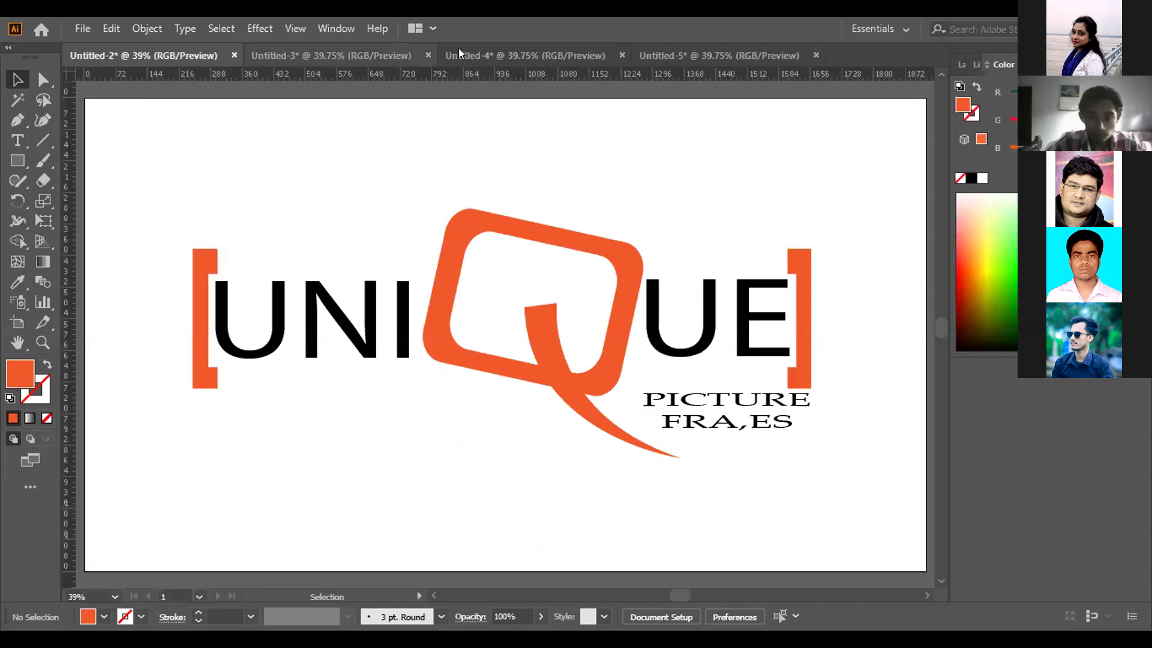
Review the JMS and LOREM IPSUM logos in the Untitled-4 and Untitled-5 documents.
left_click(461, 54)
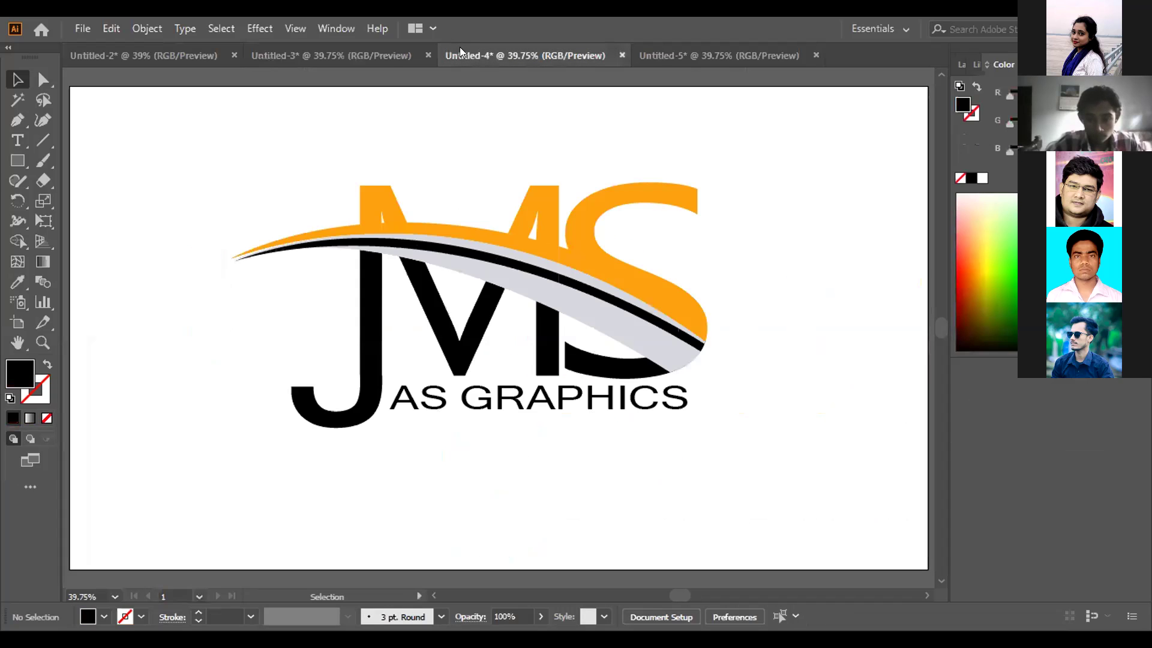
key("ctrl+Tab")
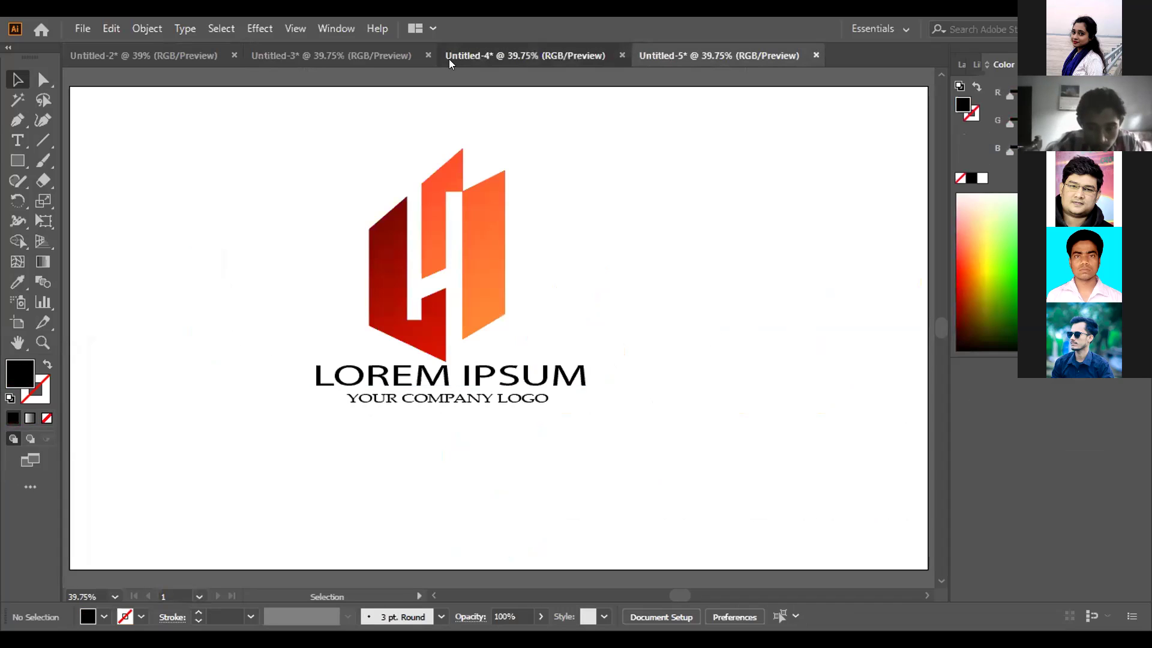
left_click(354, 64)
Remove the stray comma from the misspelled second line of the tagline in the UNIQUE logo document.
left_click(157, 60)
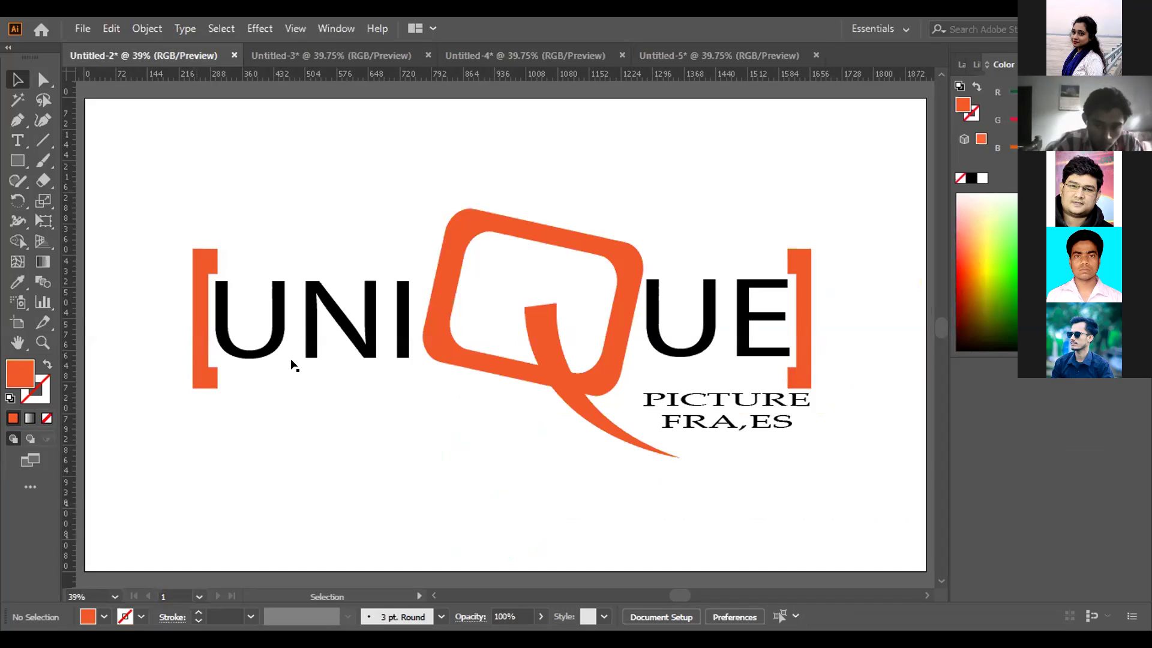
left_click(17, 139)
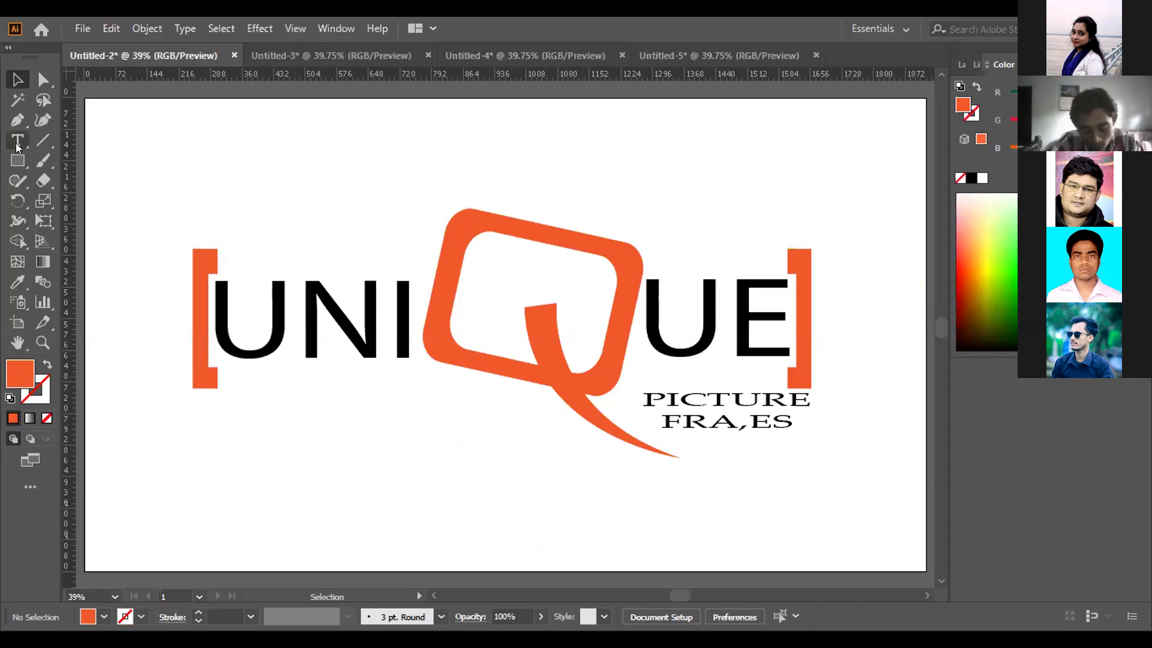
left_click(738, 420)
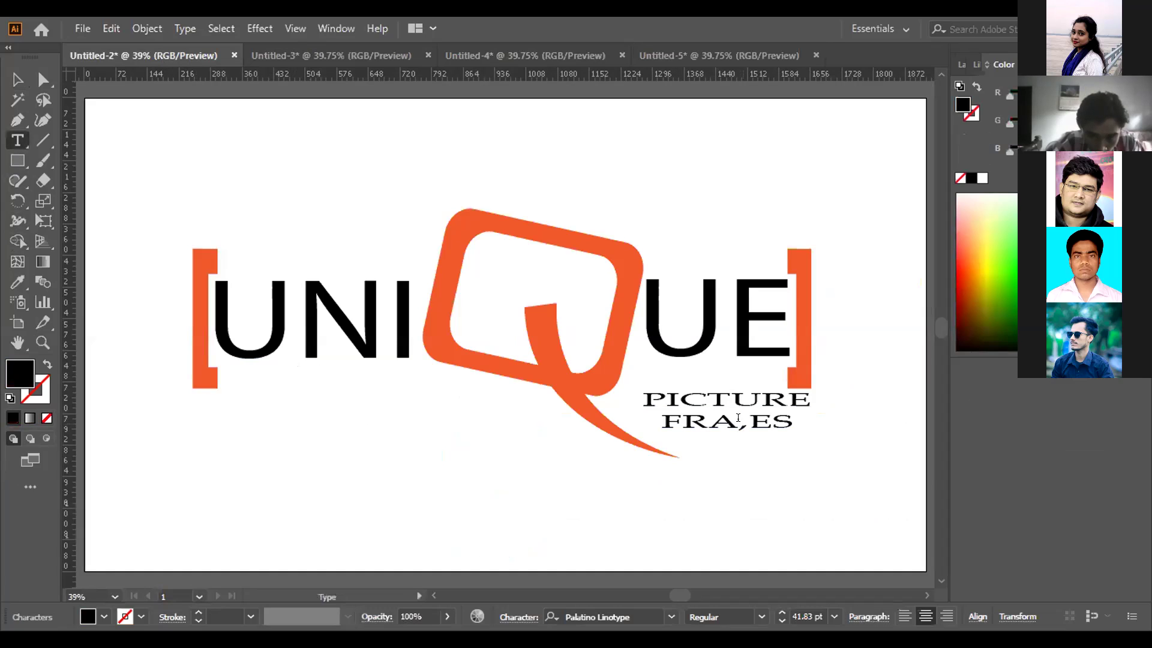
key("BackSpace")
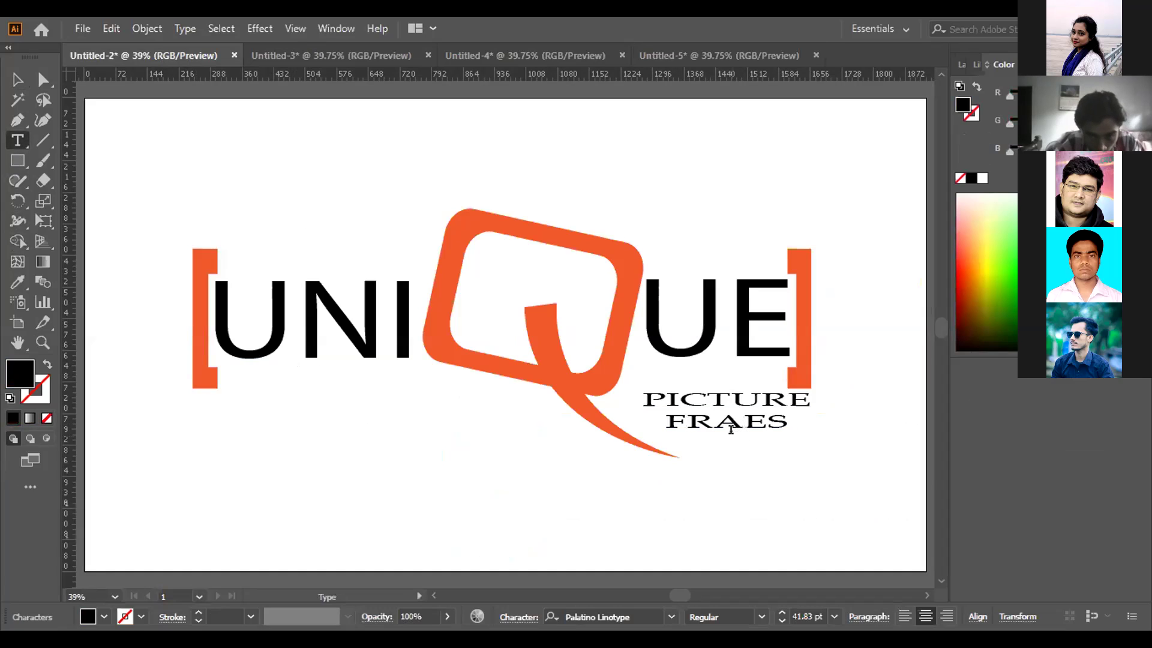
Export the UNIQUE logo to the Desktop as a JPEG named 1 with maximum quality and High (300 ppi) resolution.
left_click(83, 28)
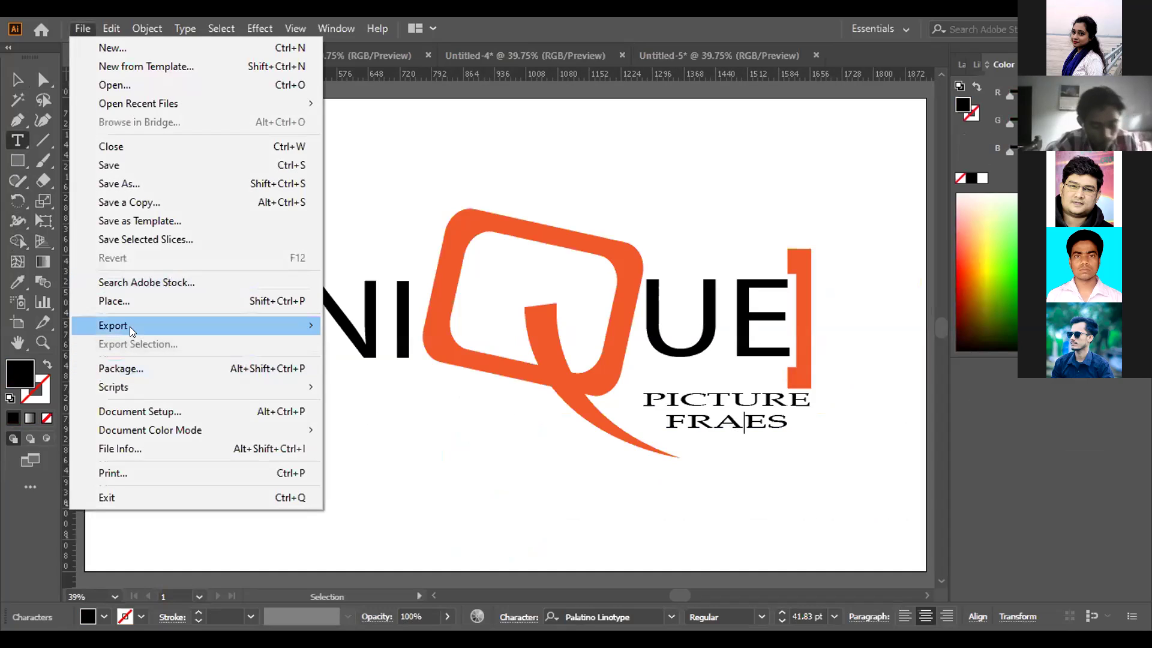
mouse_move(120, 325)
left_click(411, 343)
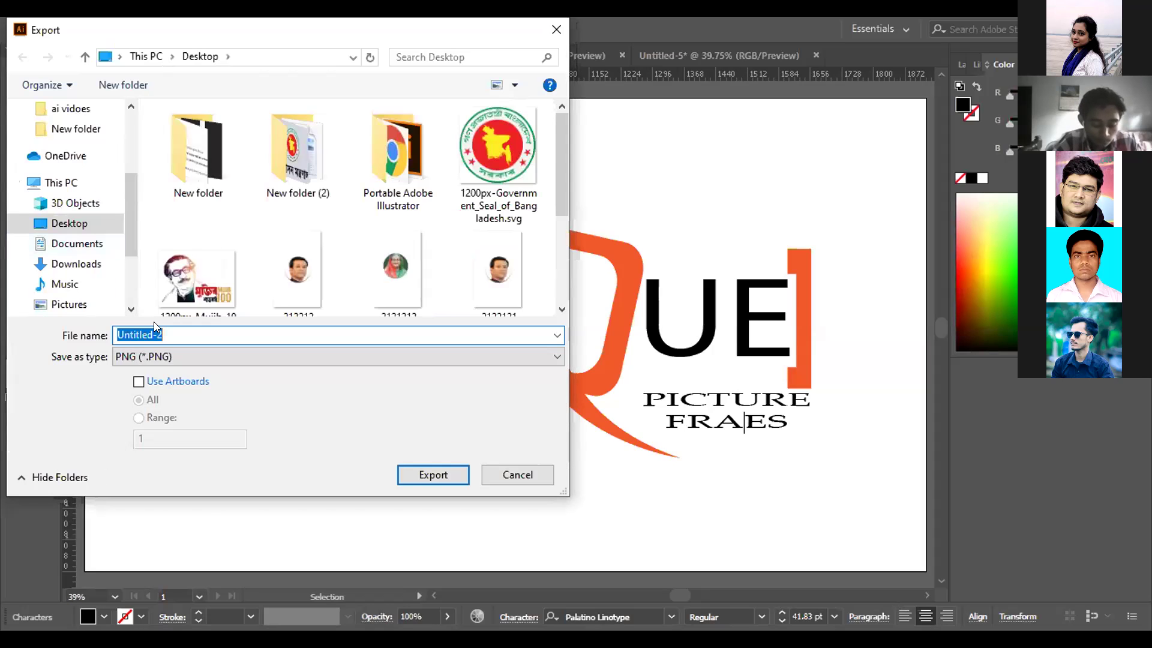
type("1")
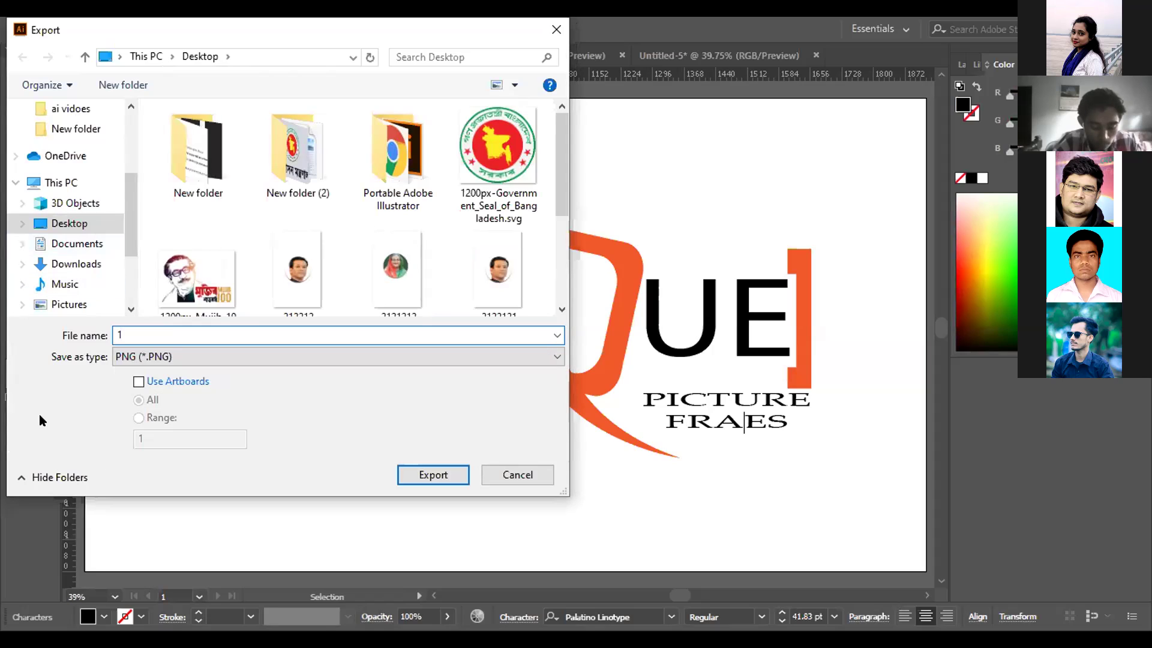
left_click(287, 358)
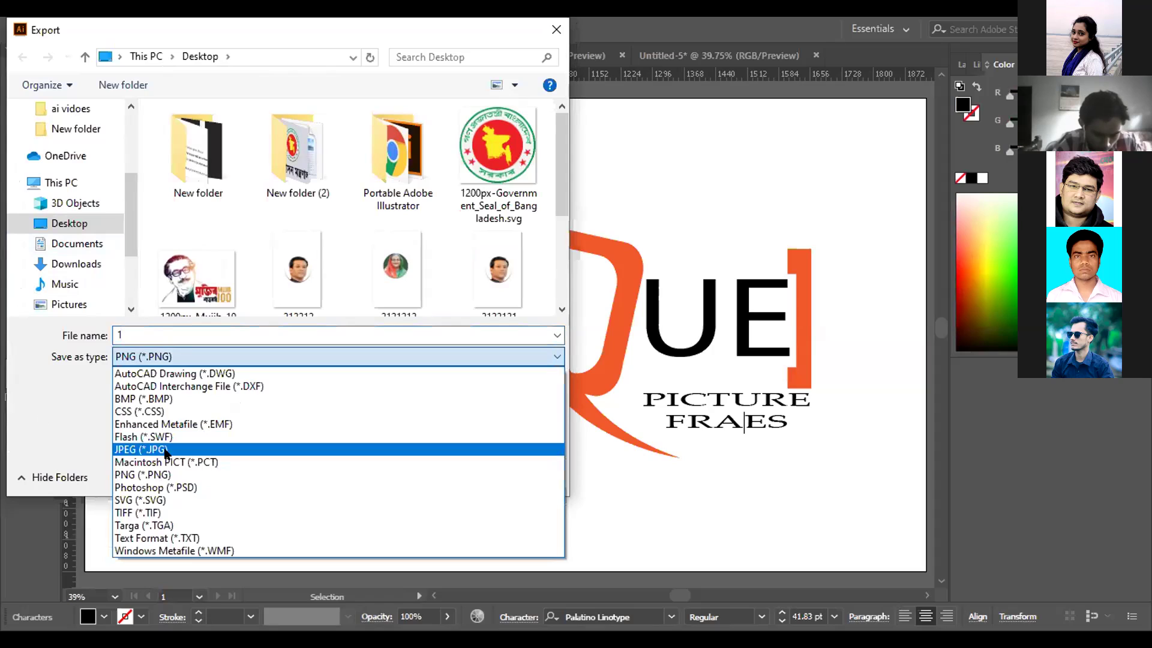
left_click(164, 449)
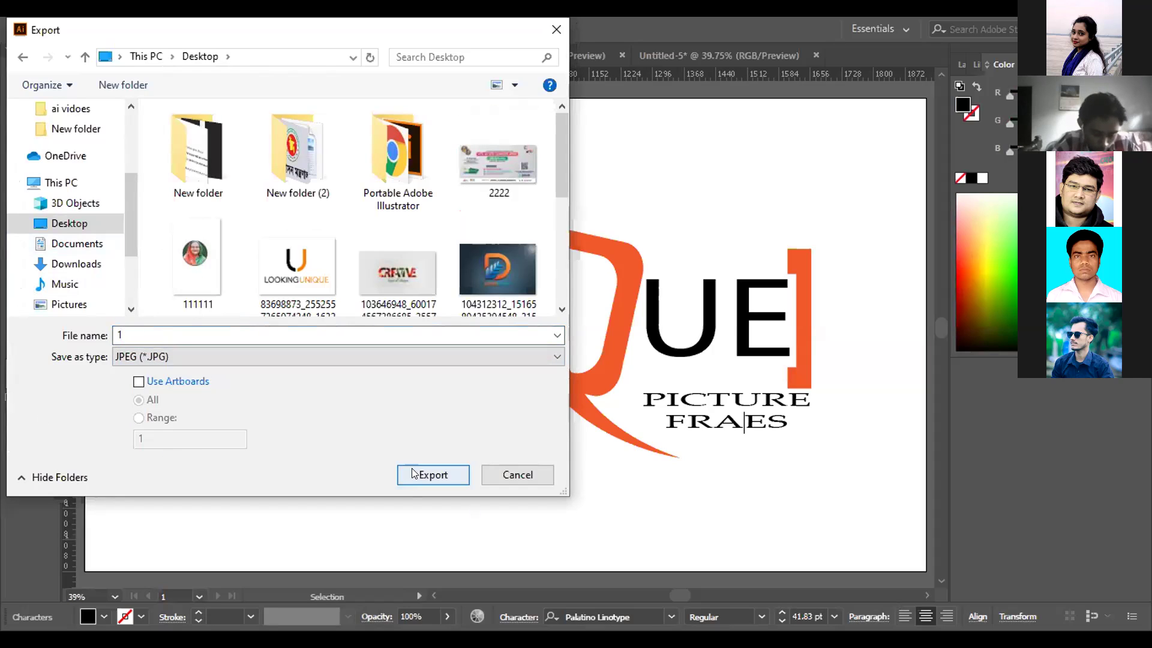
left_click(432, 474)
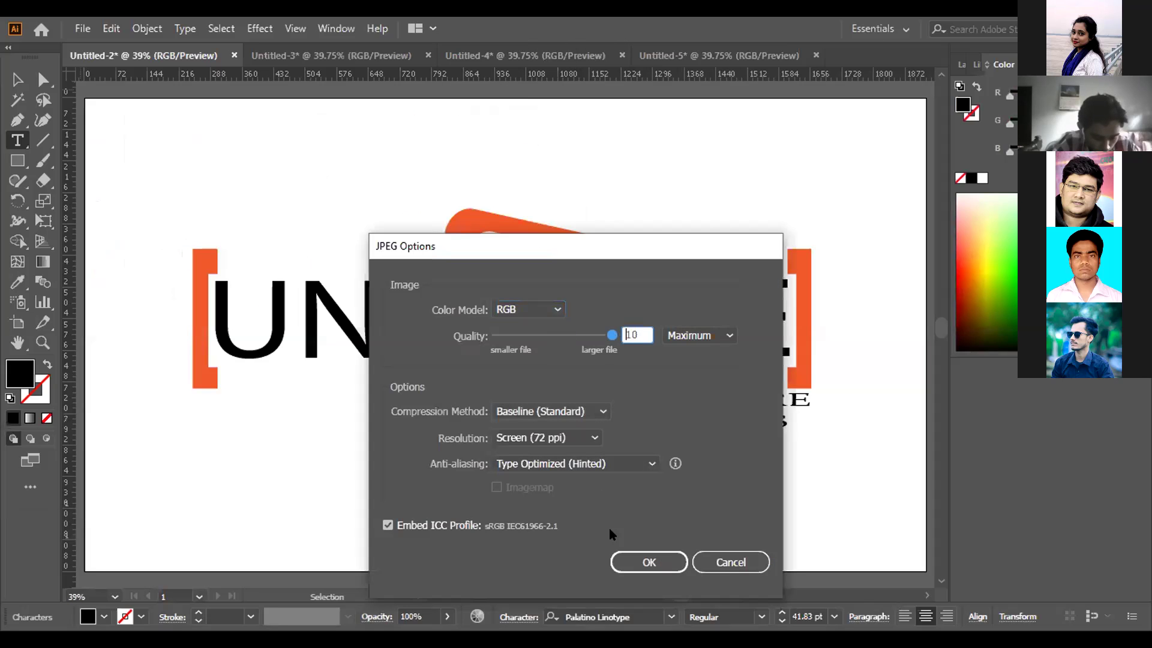
left_click(557, 437)
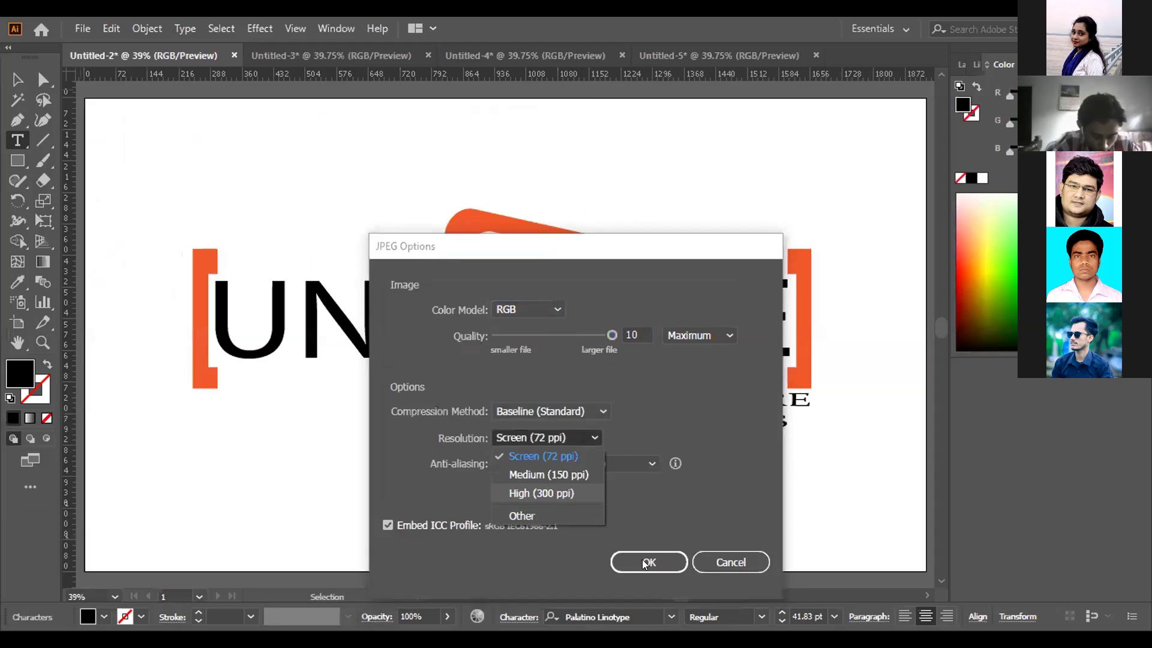
left_click(623, 567)
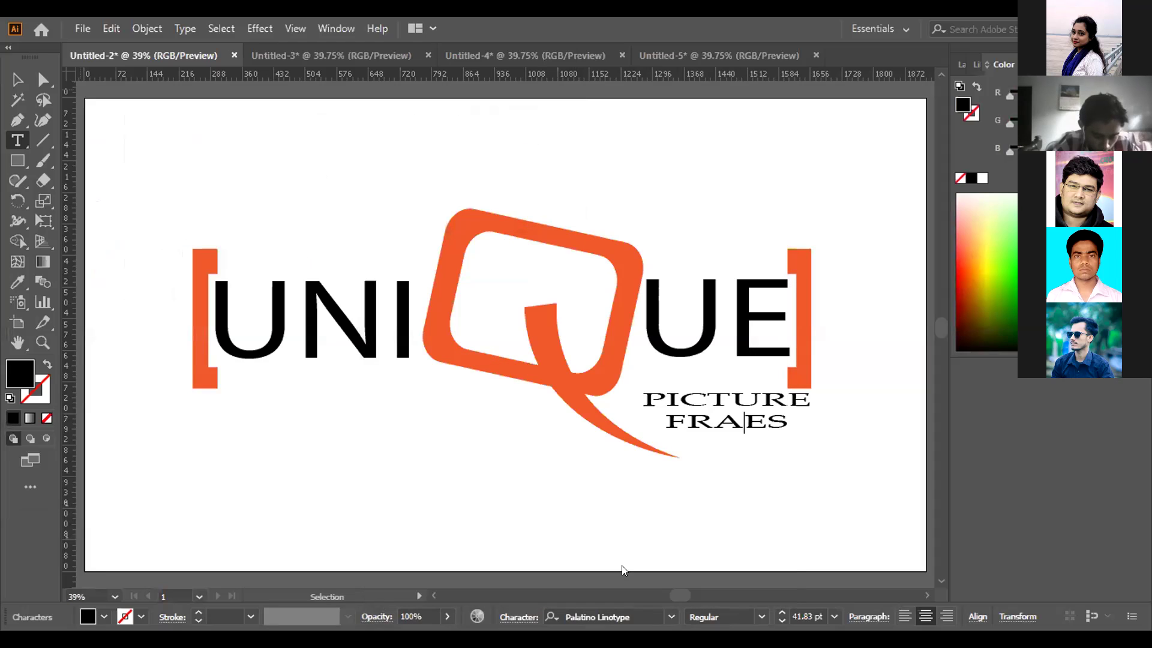
key("Escape")
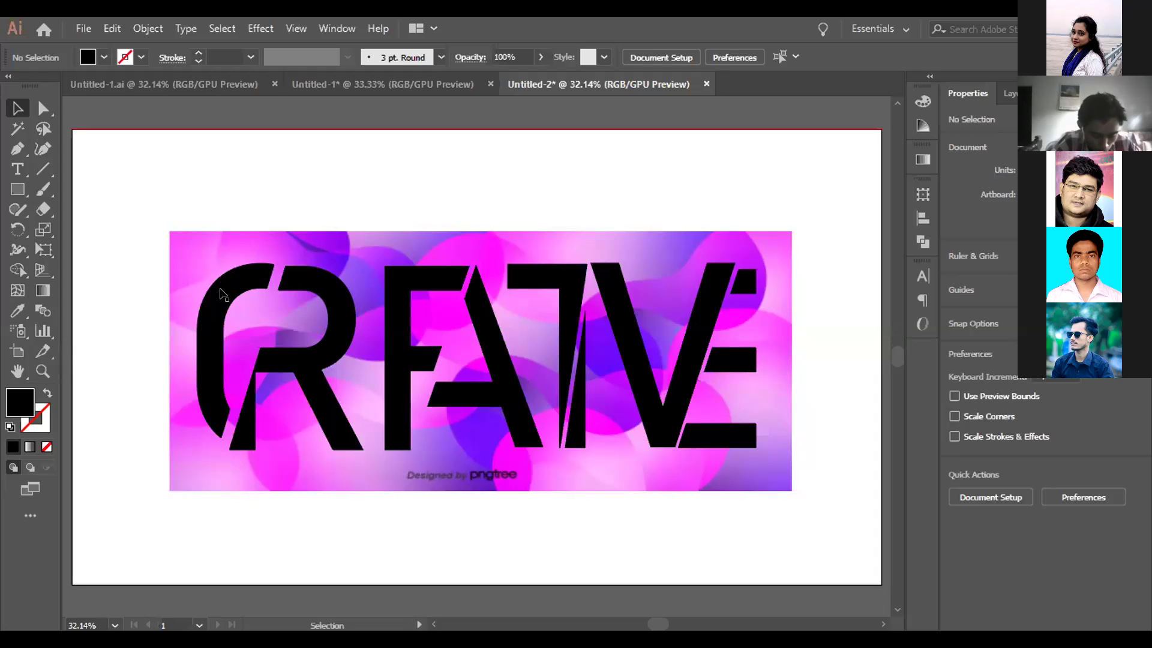
Ungroup the black CREATIVE lettering over the pink and purple background and select its V shape.
left_click(504, 341)
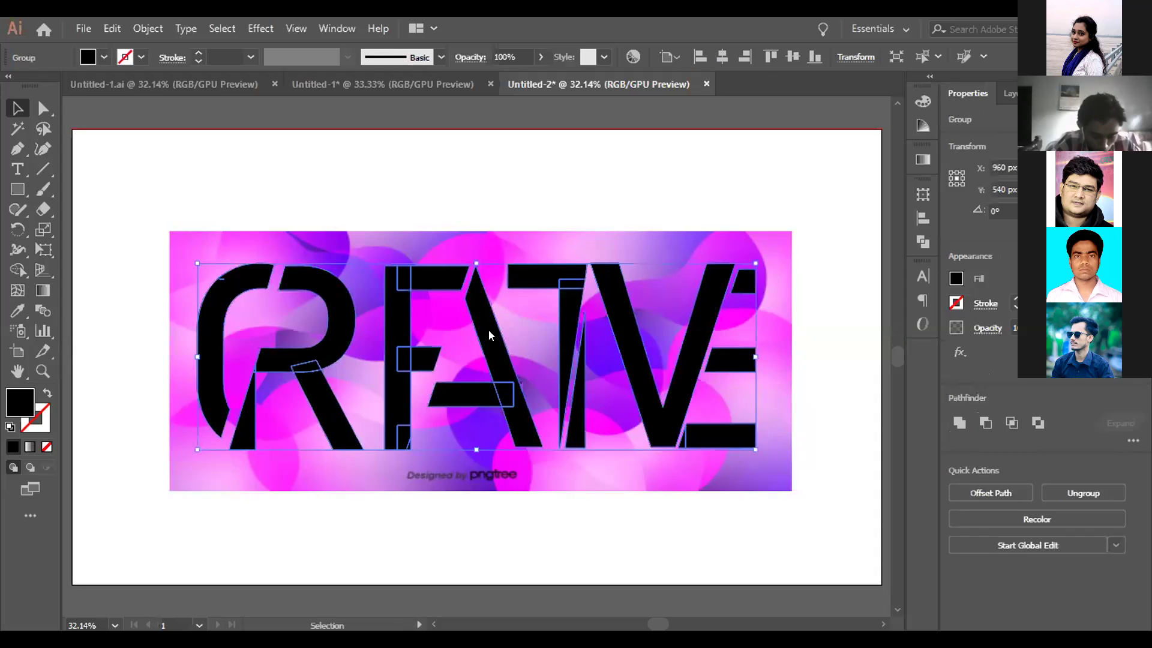
right_click(488, 329)
left_click(533, 475)
left_click(624, 524)
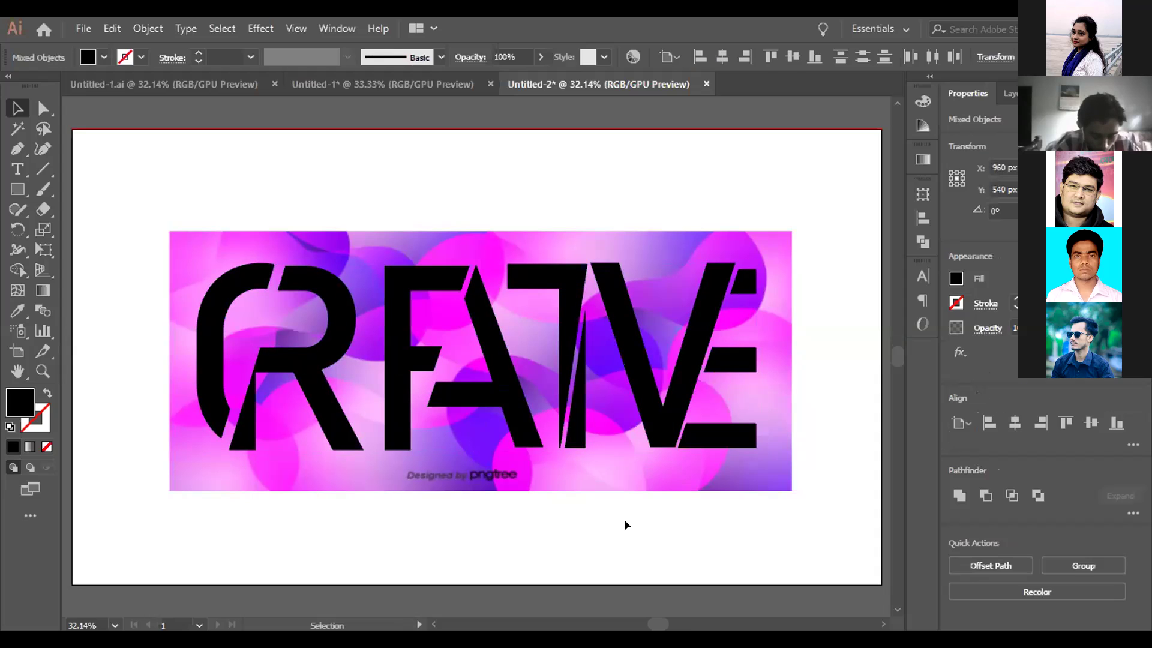
left_click(639, 375)
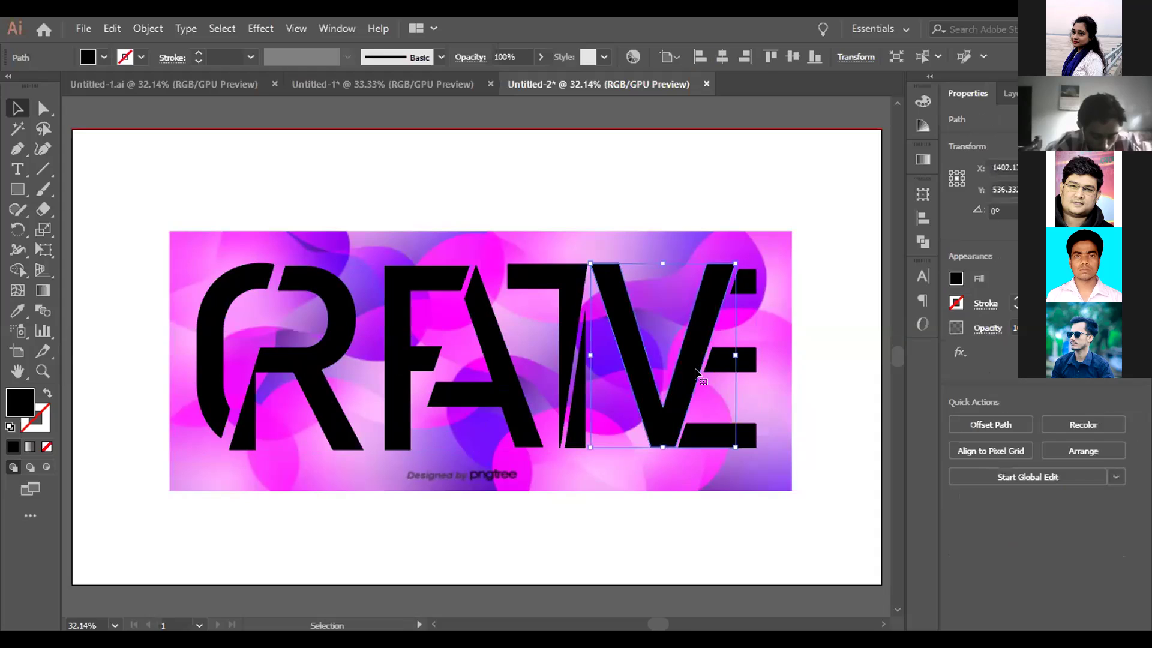
Inspect how the E and T pieces of the CREATIVE lettering are grouped by selecting them individually.
left_click(720, 363)
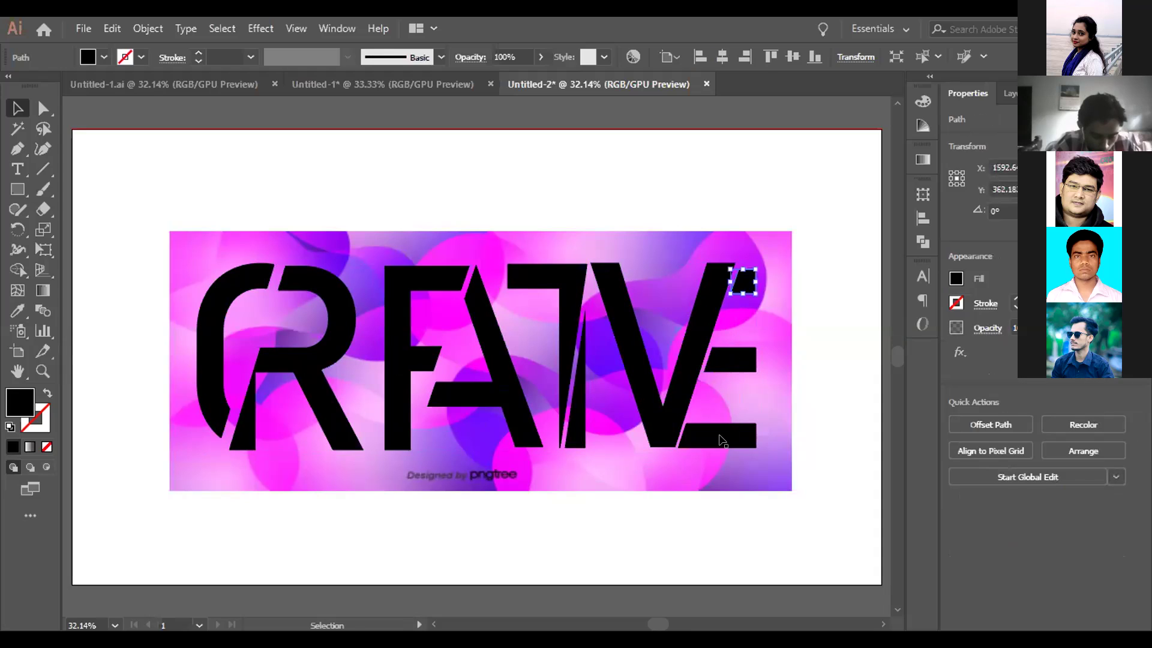
left_click(578, 411)
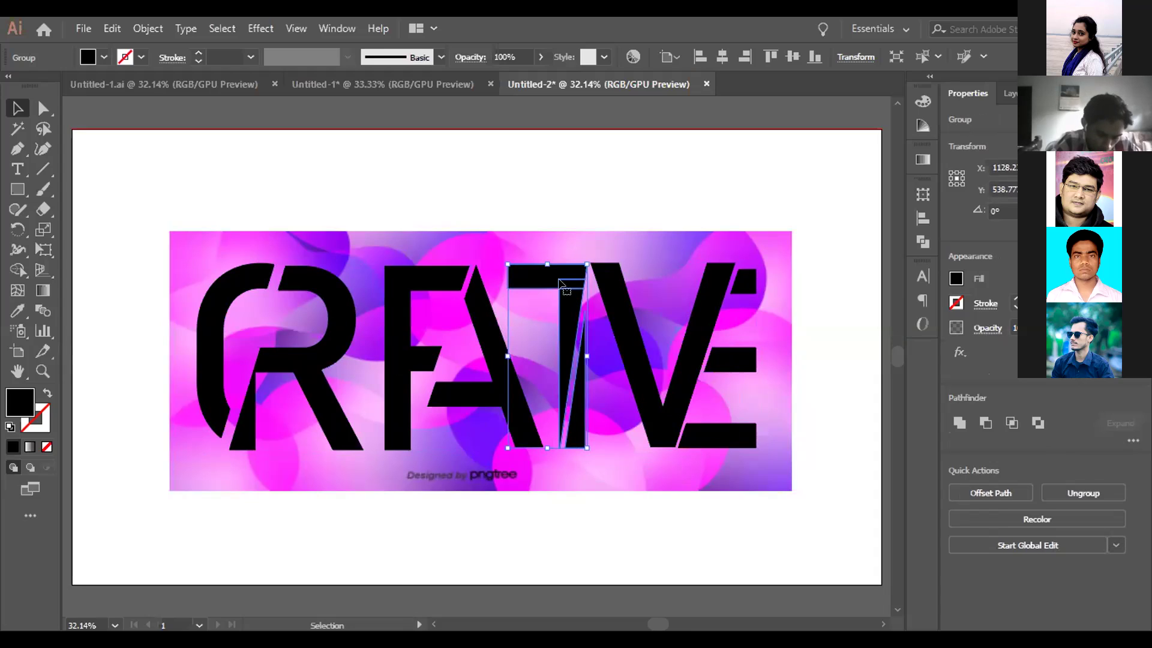
left_click(561, 172)
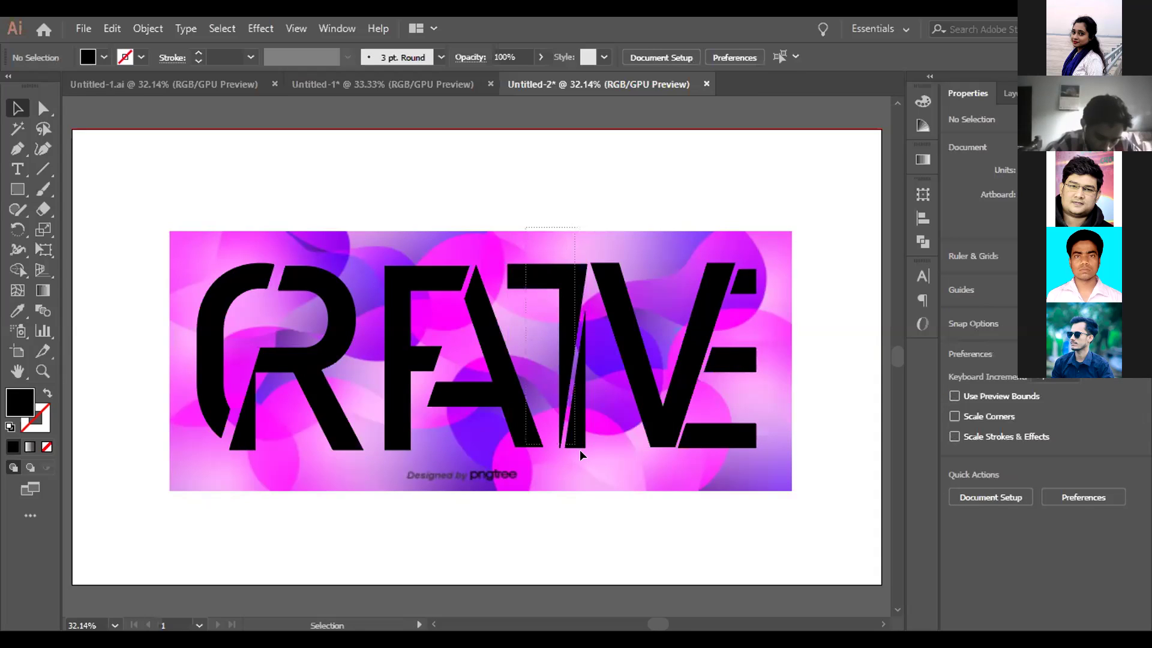
key("ctrl+a")
left_click(588, 173)
Try to make a clipping mask from the grouped T shape and the pink and purple background image.
left_click(561, 266)
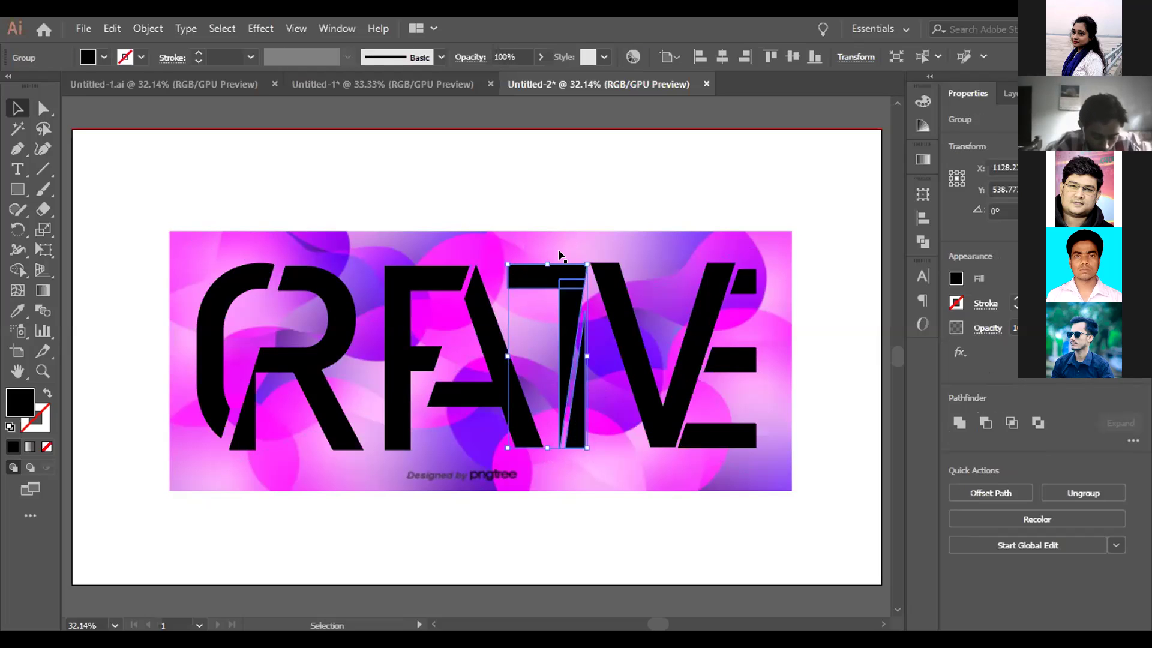
key("ctrl+a")
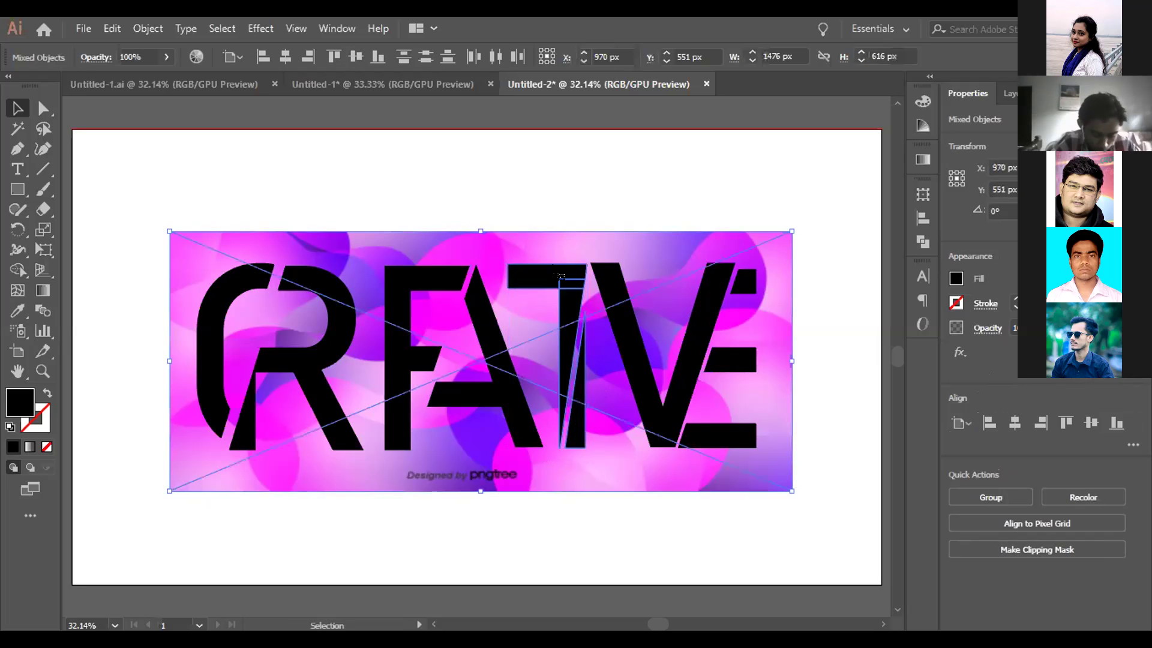
right_click(556, 270)
left_click(585, 414)
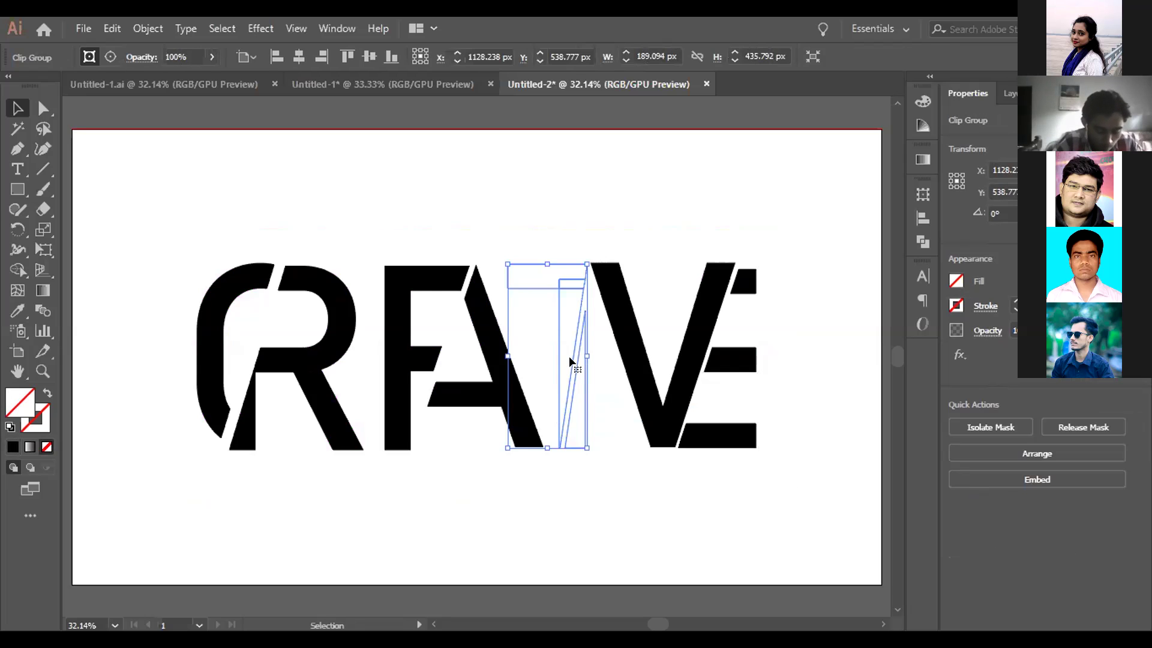
key("ctrl+alt+3")
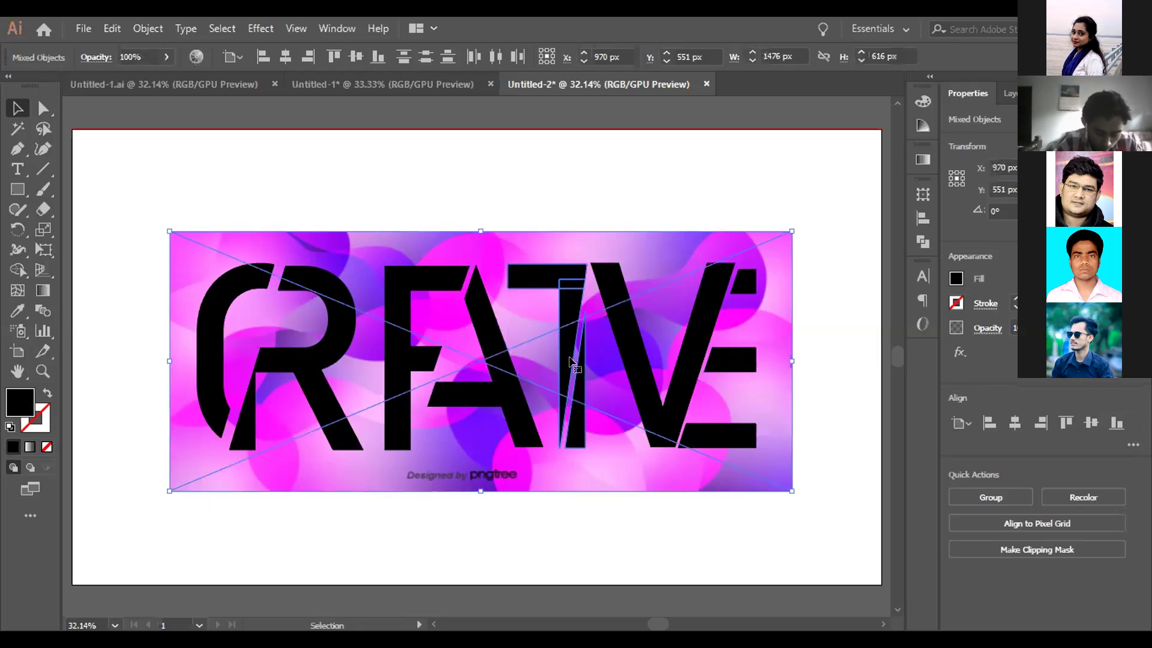
left_click(558, 200)
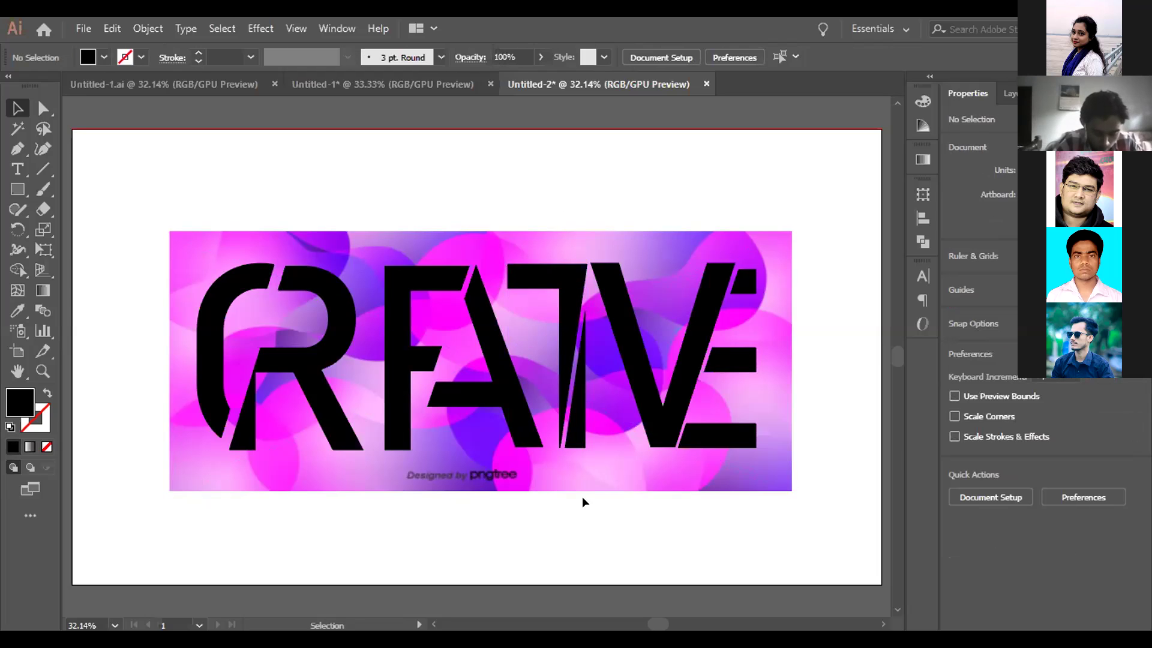
Check the C, R and F pieces of the lettering to see which are separate shapes.
left_click(237, 297)
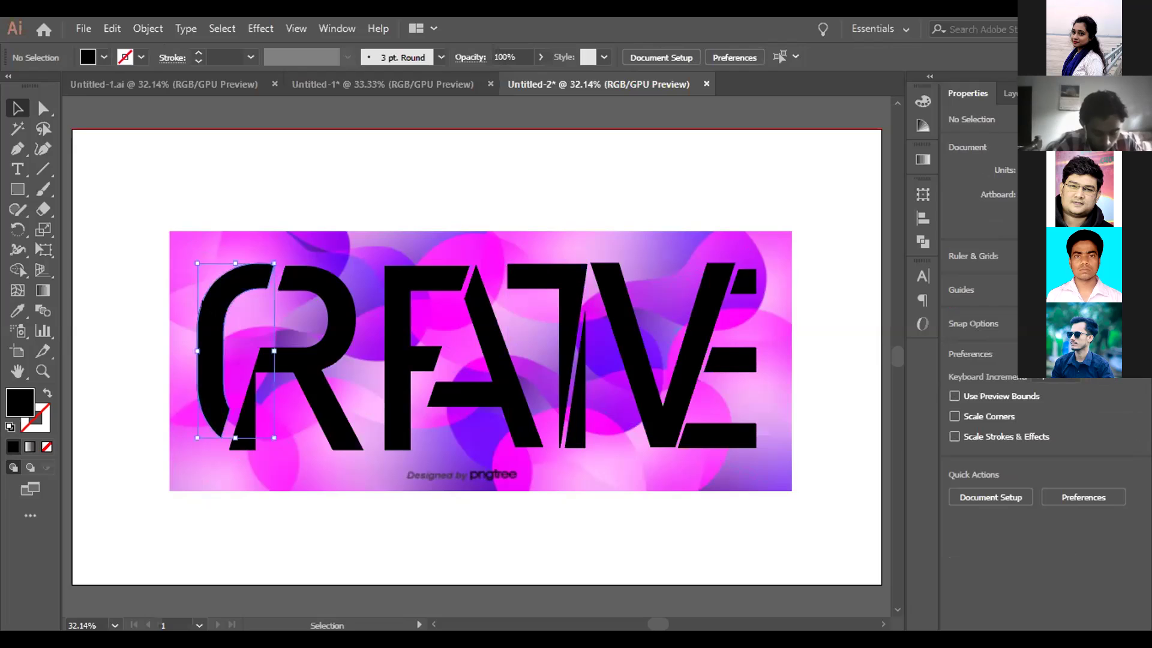
left_click(339, 300)
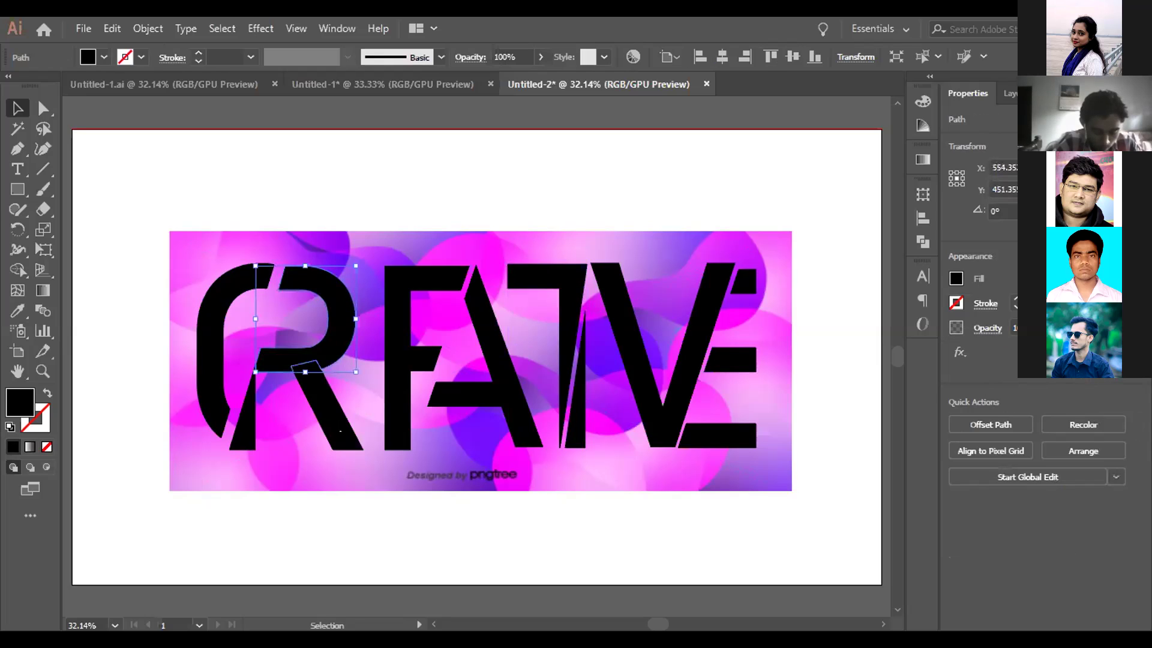
left_click(403, 359)
left_click(399, 313)
left_click(438, 278)
Ungroup the T shape so that its crossbar and stem become separate paths.
left_click(571, 424)
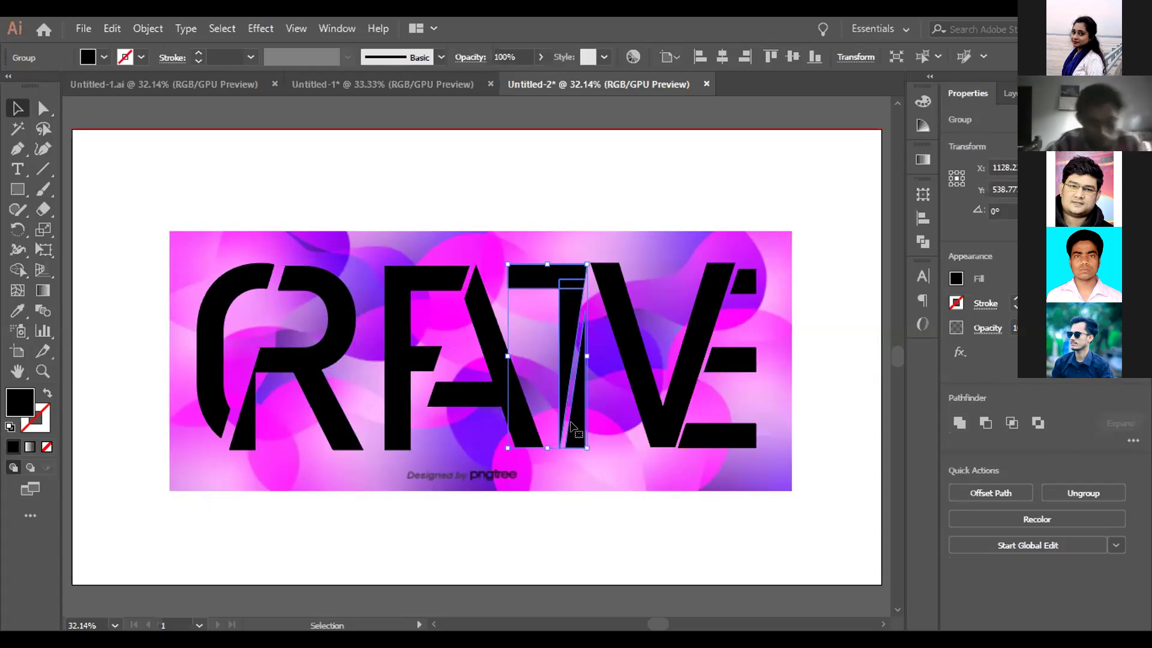
right_click(567, 308)
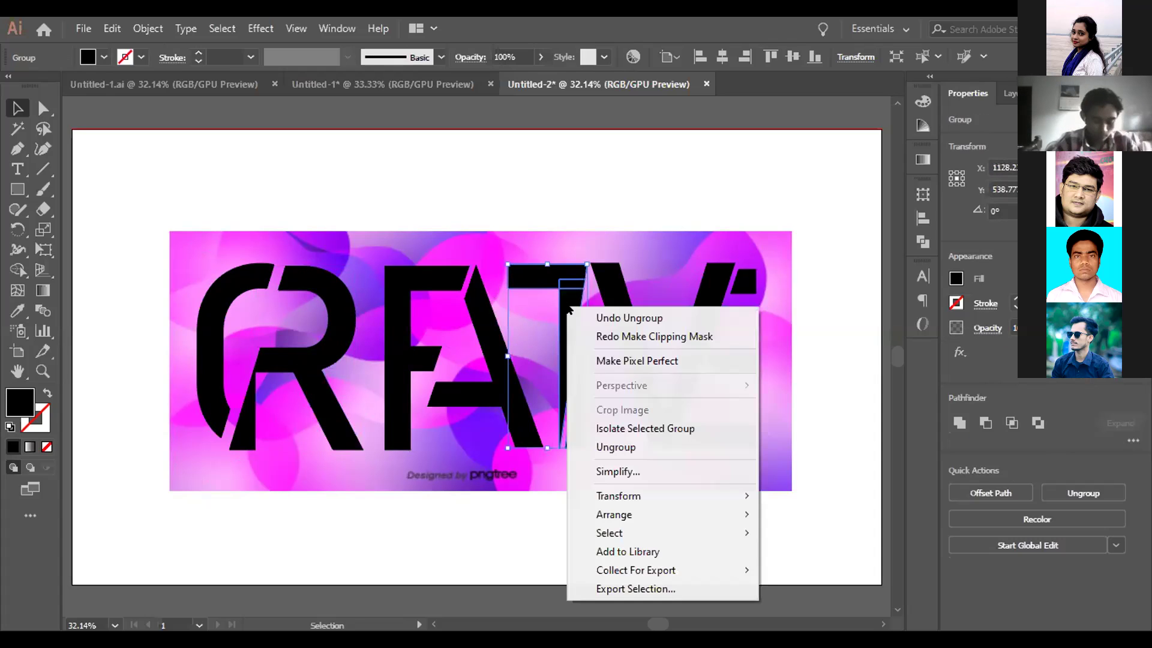
left_click(624, 448)
left_click(618, 522)
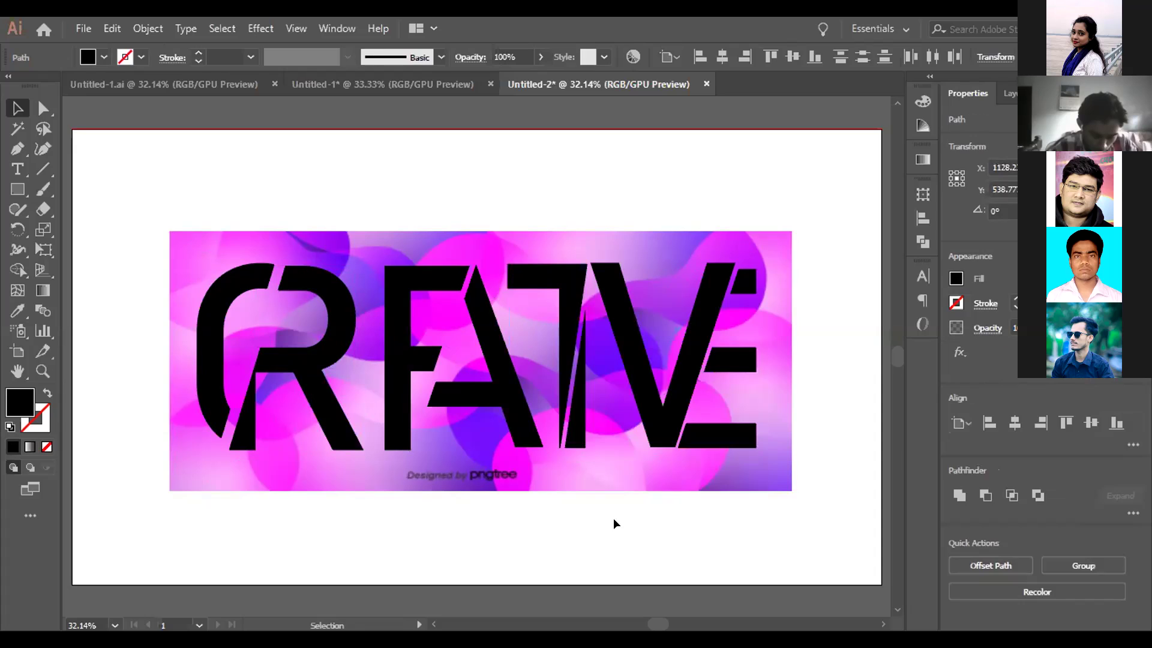
left_click(564, 322)
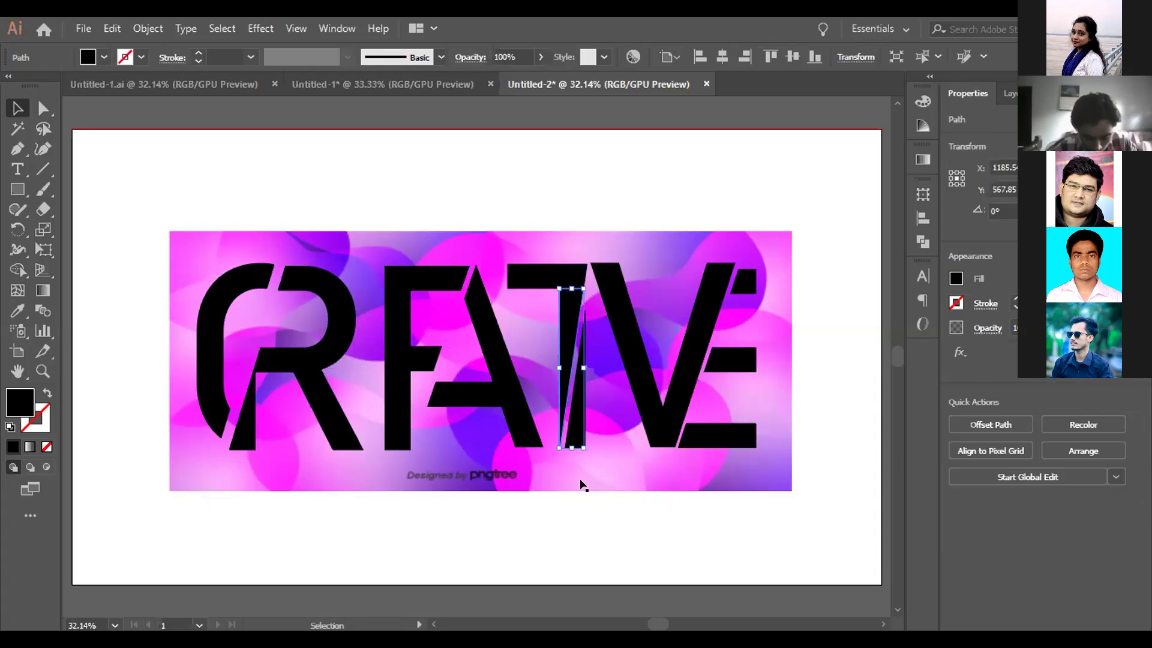
left_click(601, 534)
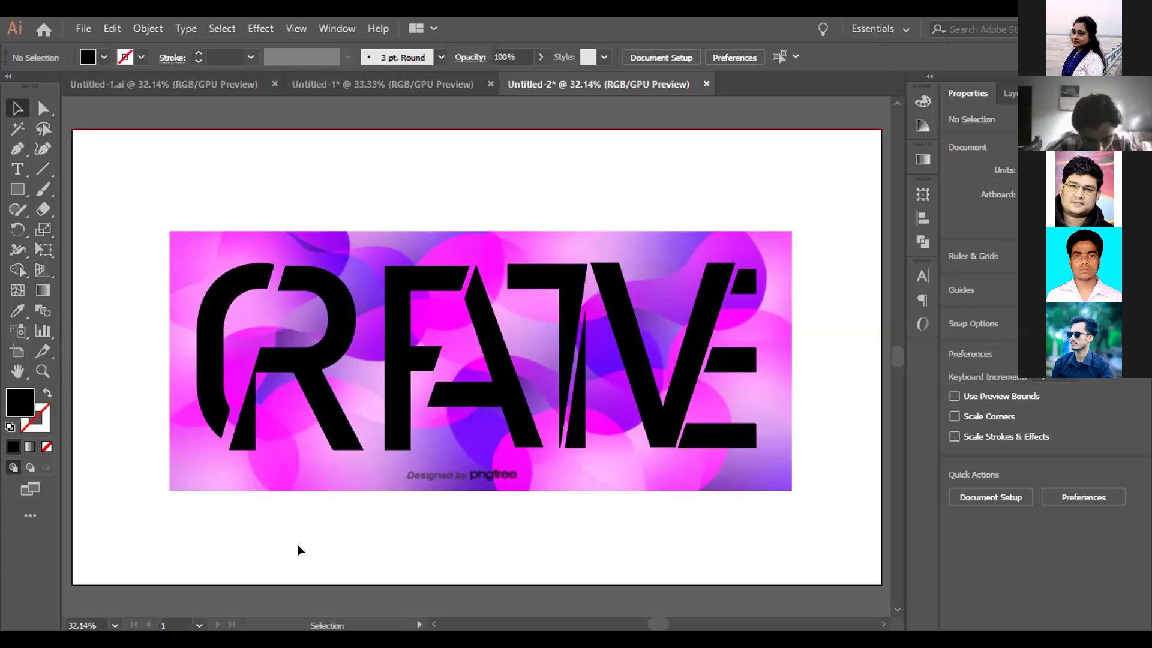
Duplicate the background image three times, placing the copies off the artboard's right side, left side and lower edge.
left_click(316, 468)
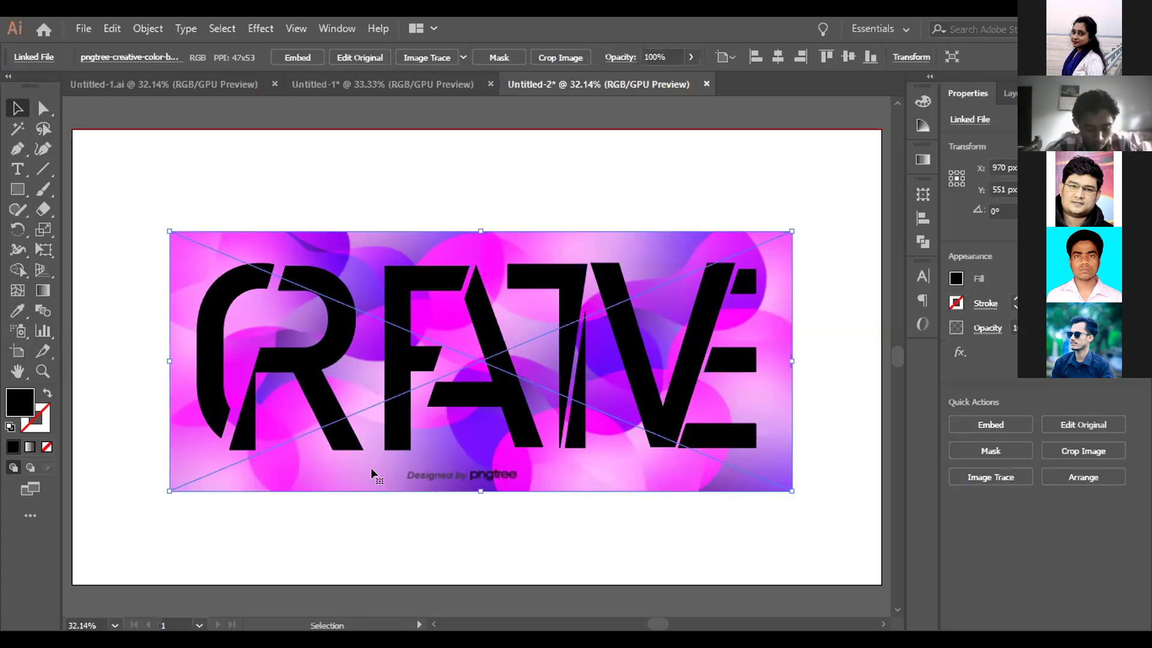
left_click_drag(384, 475, 866, 528)
left_click_drag(573, 495, 811, 555)
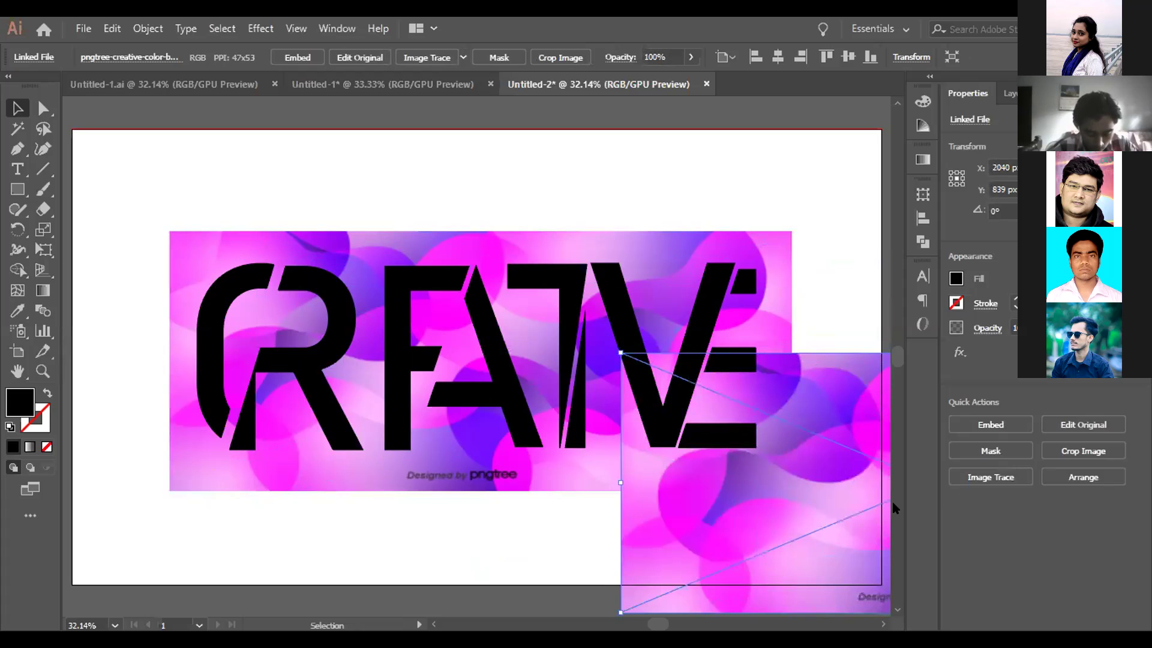
left_click_drag(754, 471, 865, 512)
key("alt")
scroll(731, 473, "down", 2)
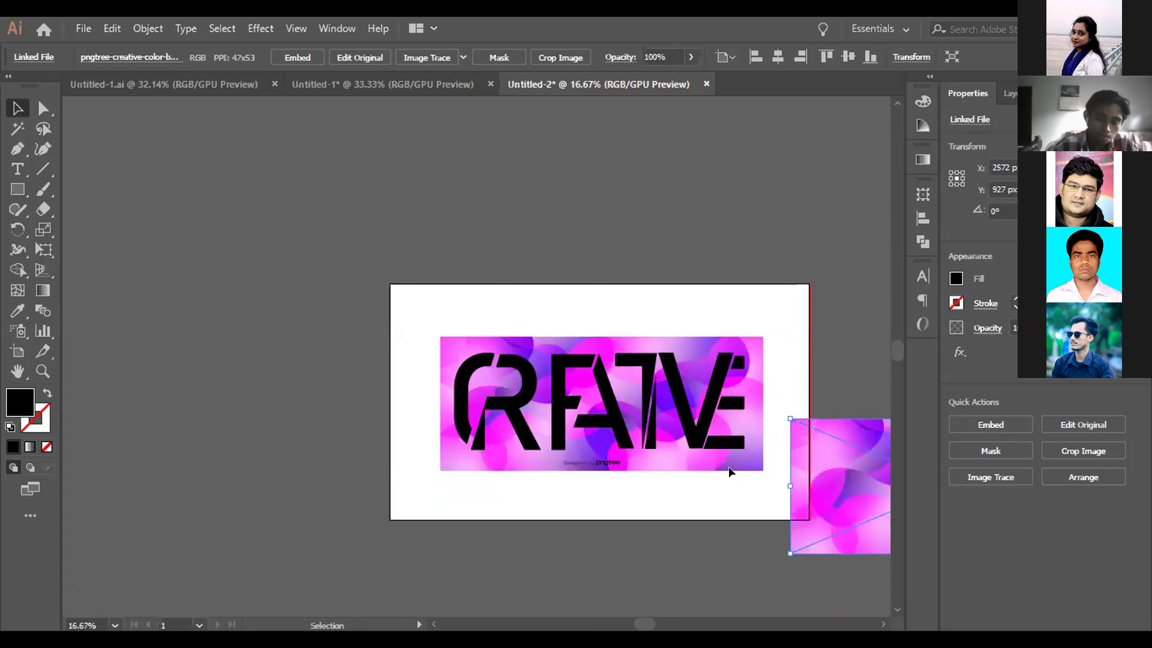
left_click_drag(666, 460, 300, 499)
left_click_drag(512, 459, 398, 596)
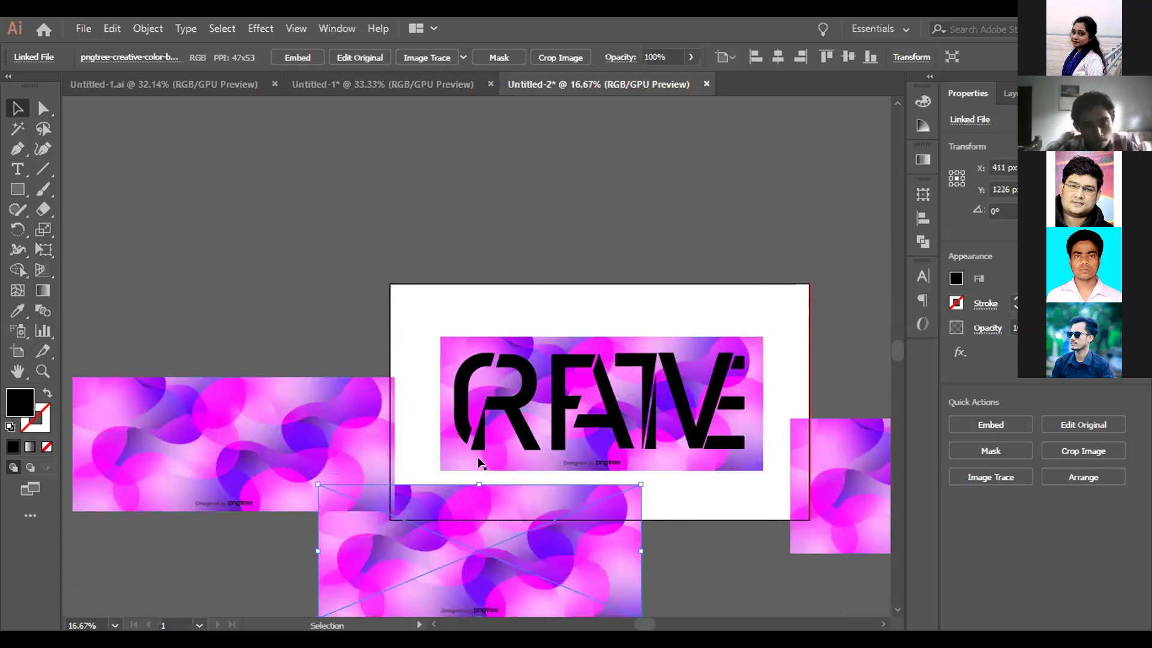
Resize the original background image to about 537 × 584 px and position it behind the C shape.
scroll(480, 459, "up", 1)
scroll(480, 462, "up", 3)
scroll(480, 462, "down", 2)
left_click(507, 483)
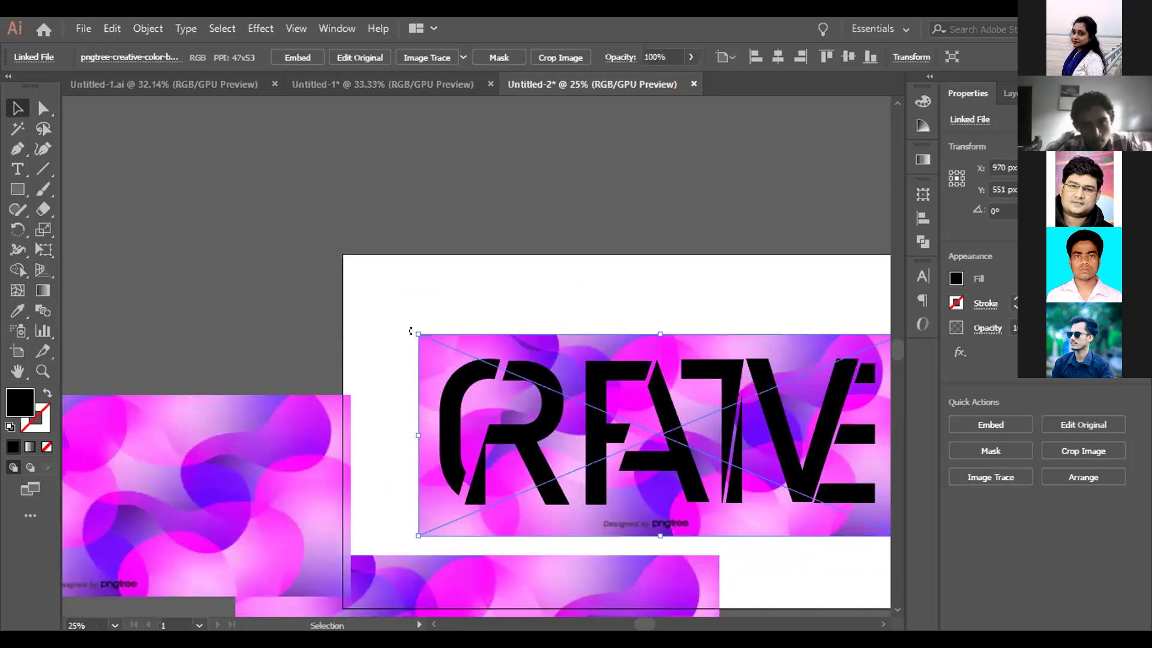
left_click_drag(418, 334, 573, 398)
left_click_drag(642, 434, 386, 528)
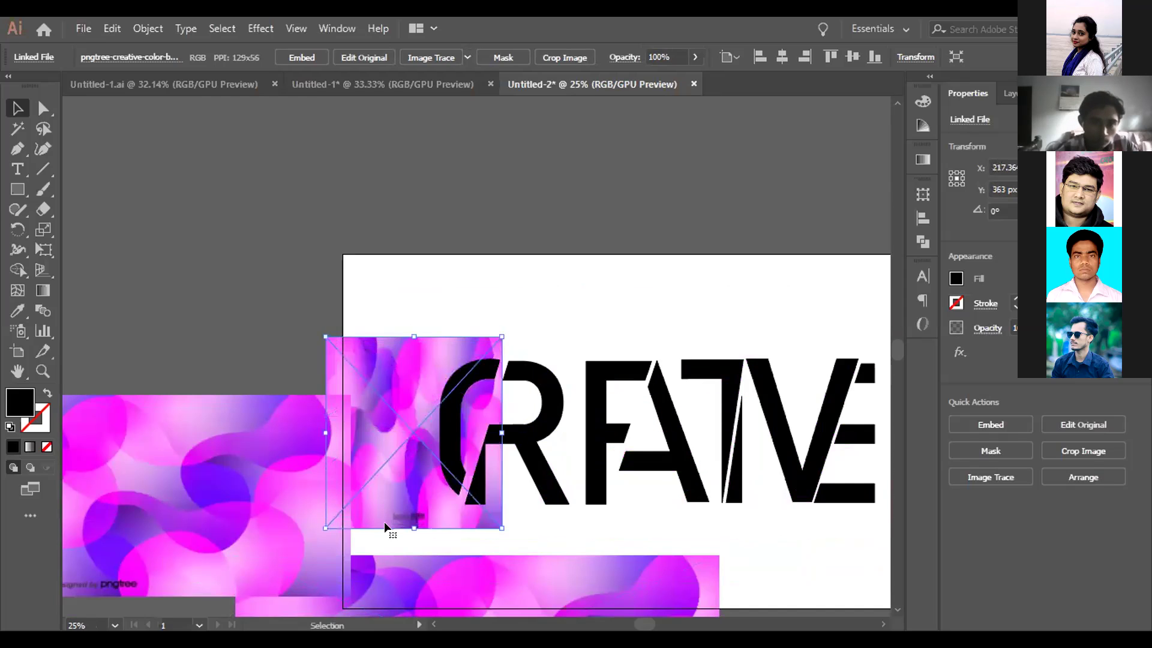
Make a clipping mask from the C shape and the resized background image behind it.
left_click(446, 404)
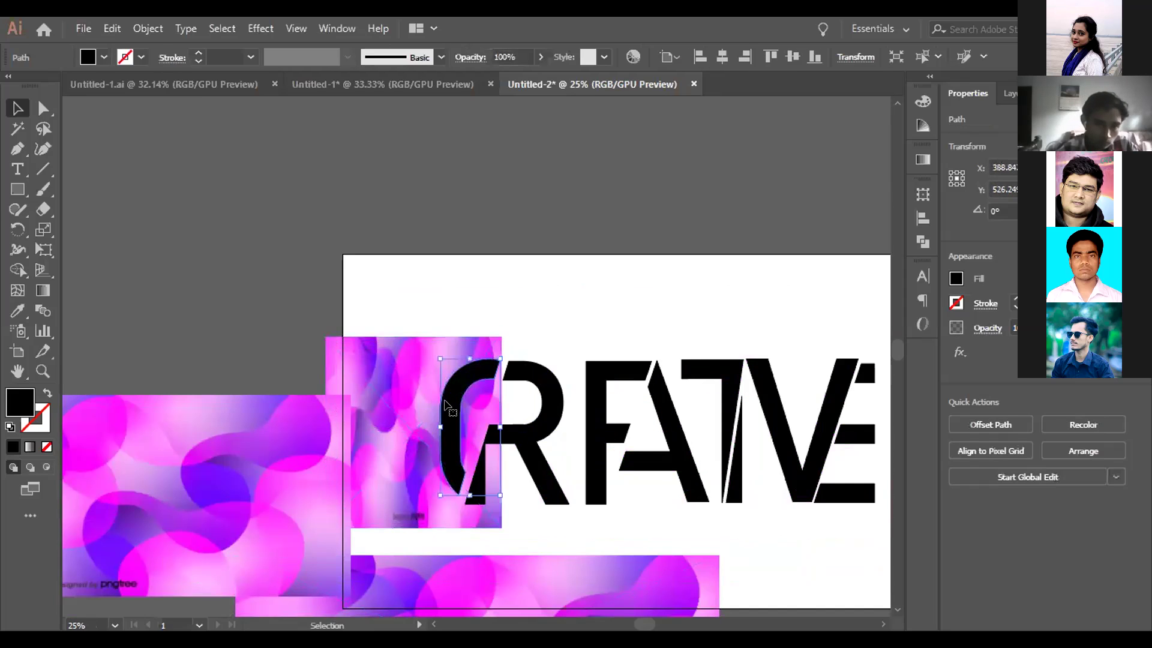
left_click(410, 379, "shift")
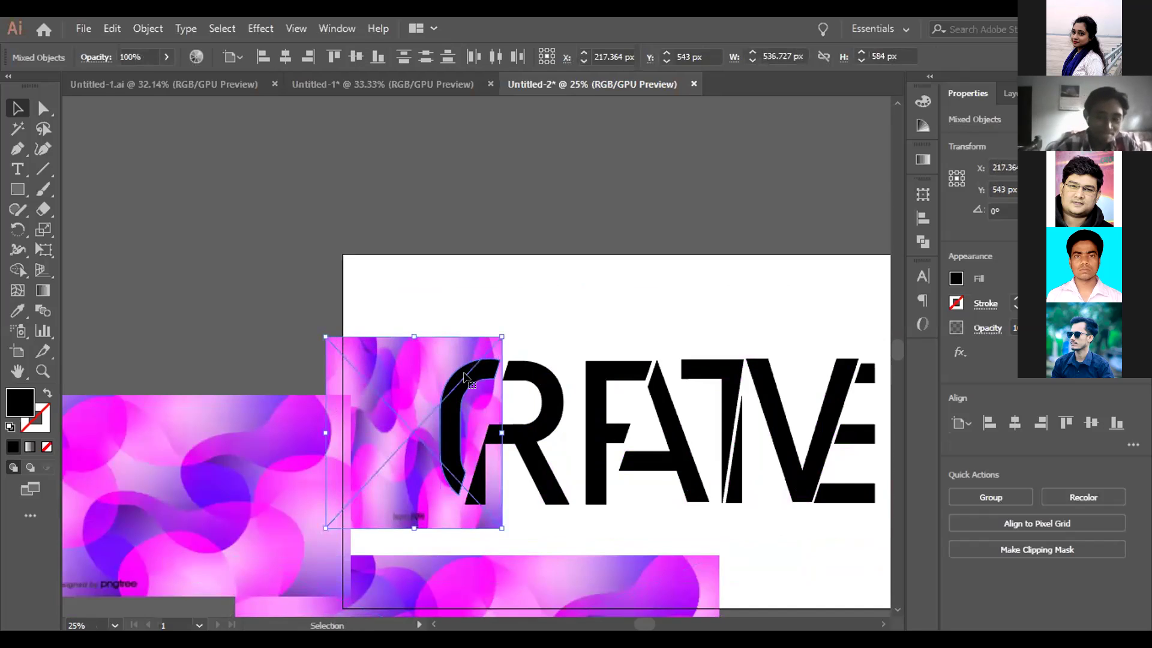
right_click(476, 375)
left_click(517, 243)
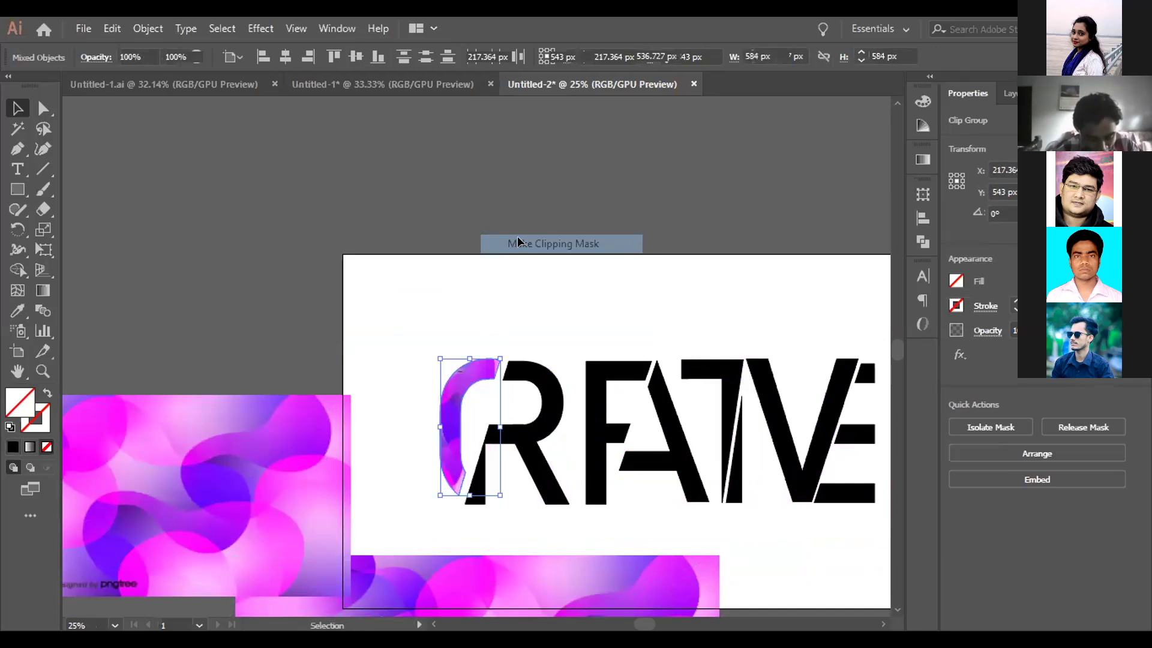
left_click(506, 337)
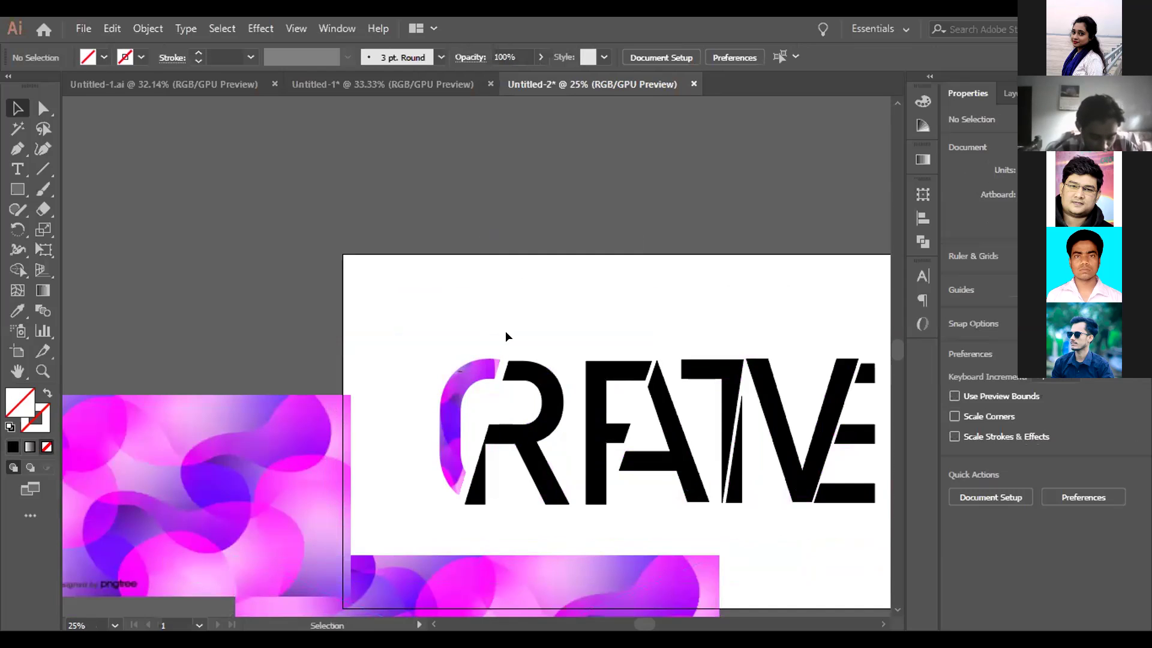
Move the left and lower background copies above the artboard, narrowing the first and shrinking the second to a small swatch.
left_click_drag(257, 457, 503, 203)
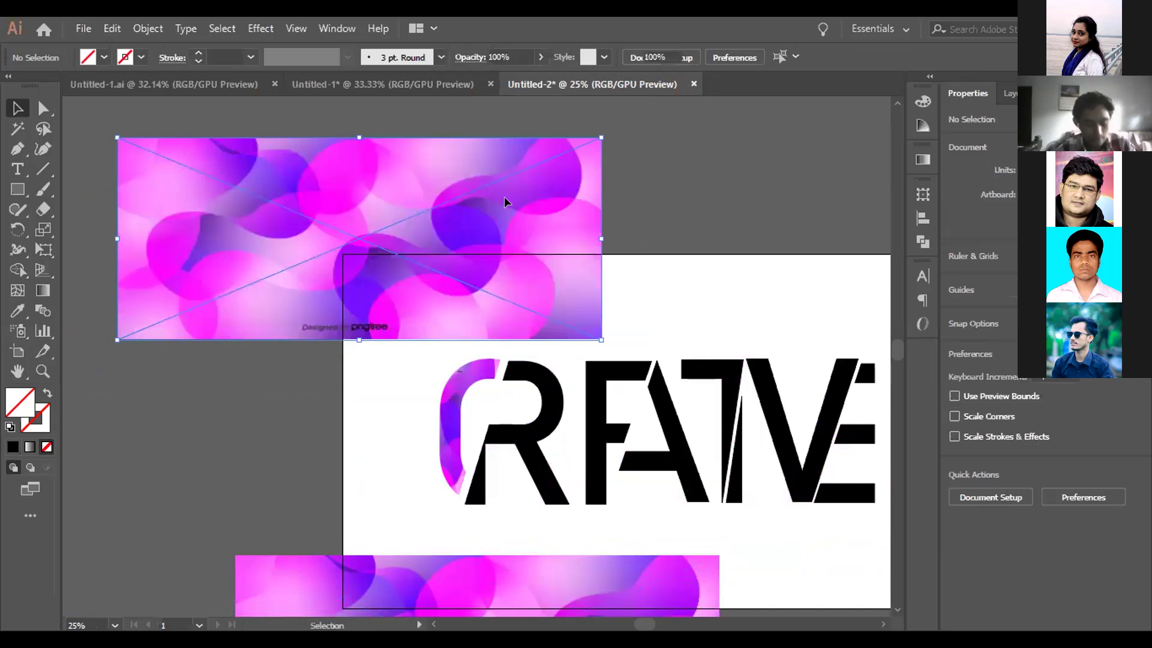
left_click_drag(601, 238, 435, 267)
left_click_drag(682, 255, 740, 229)
left_click_drag(740, 227, 613, 201)
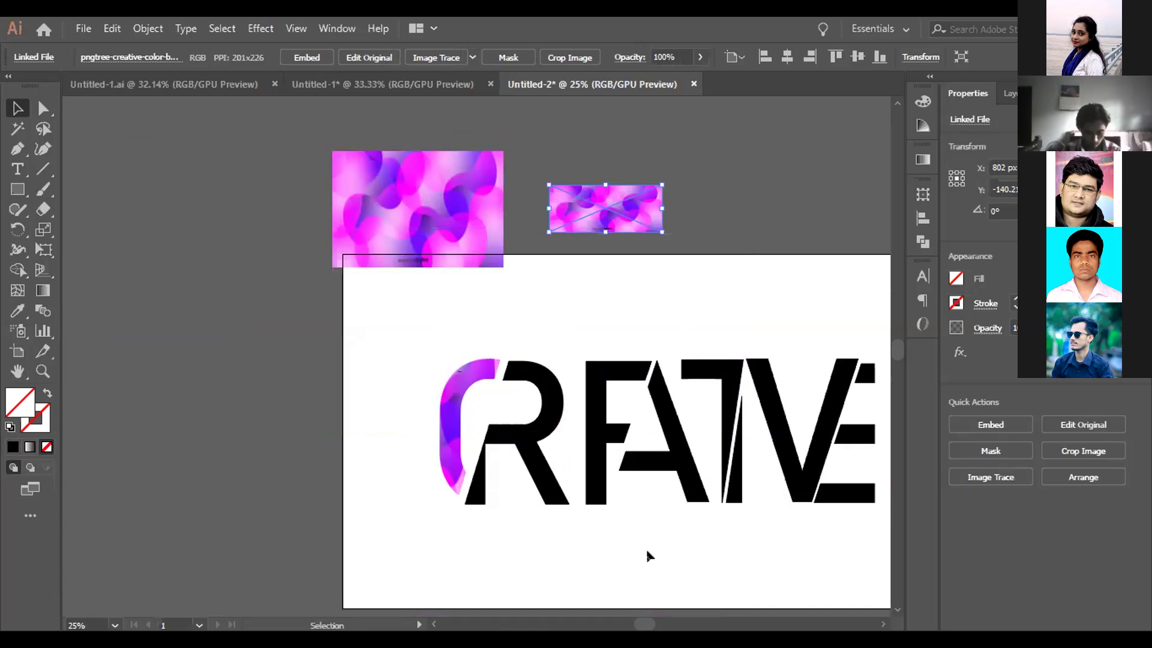
Move the full-size background copy from the artboard's right edge to its left side and fit the artboard in view.
scroll(646, 549, "down", 2)
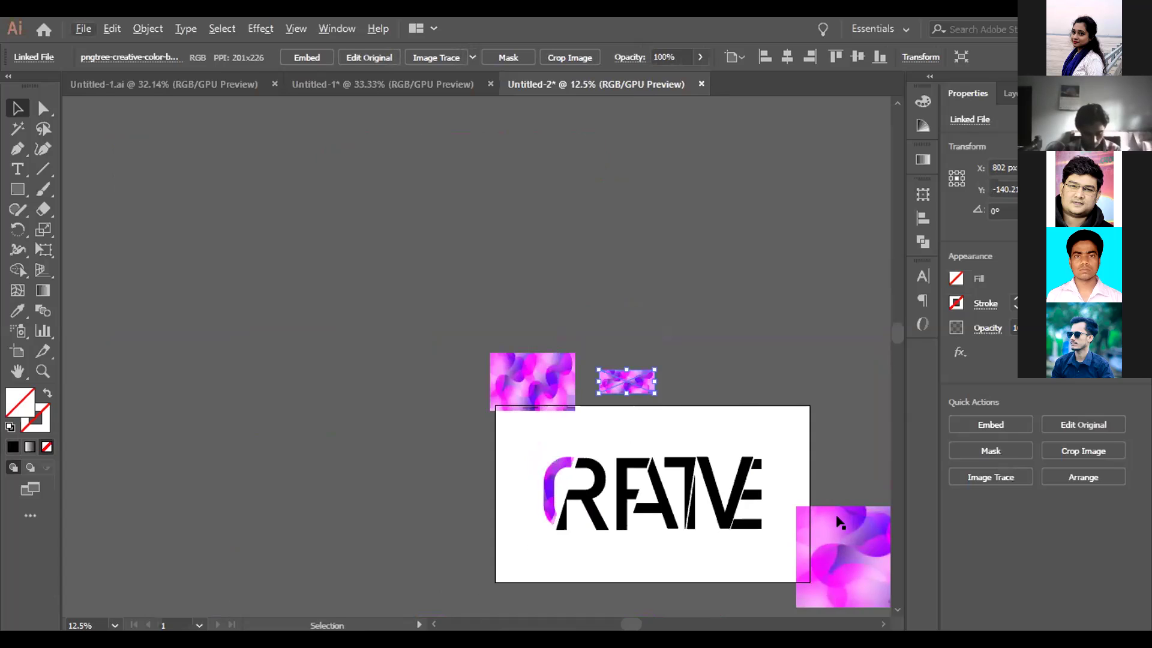
left_click_drag(836, 513, 299, 467)
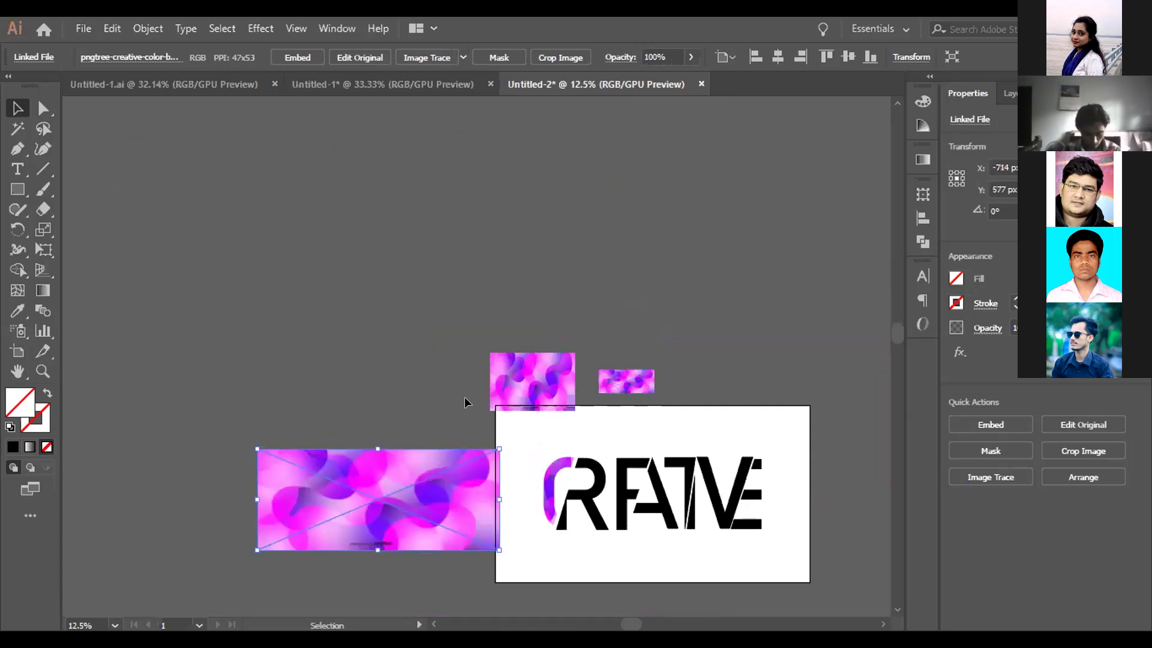
key("ctrl+0")
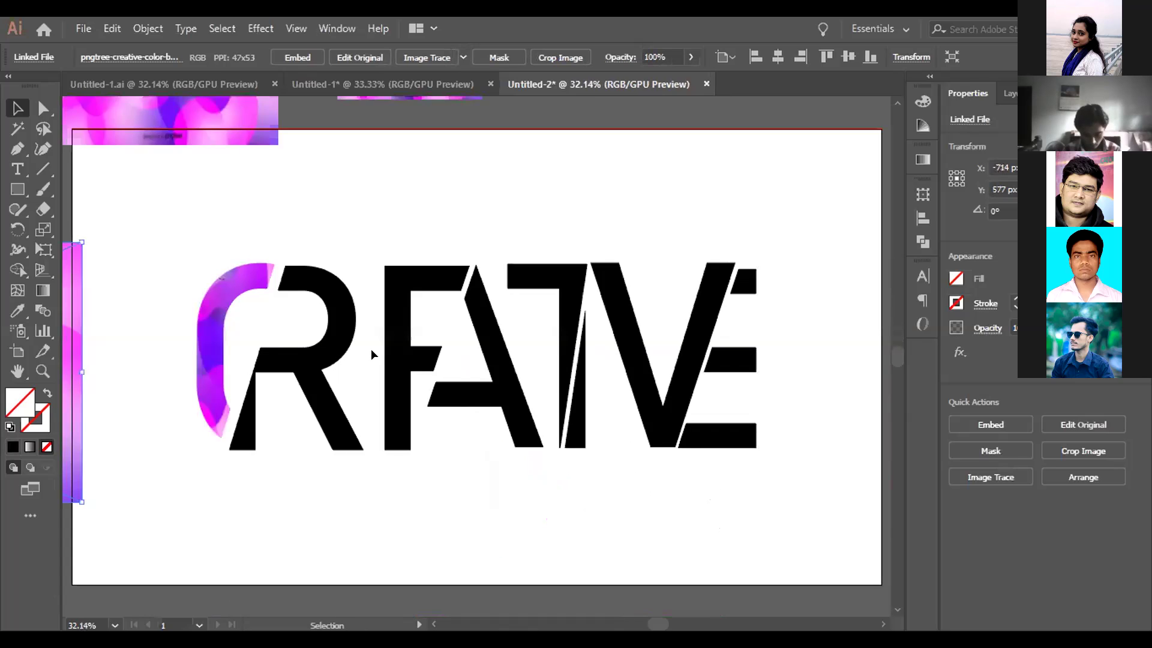
Bring the medium and small background copies above the lettering and duplicate the small one into a row of four.
scroll(368, 354, "up", 2)
left_click_drag(252, 112, 286, 201)
left_click_drag(387, 121, 847, 253)
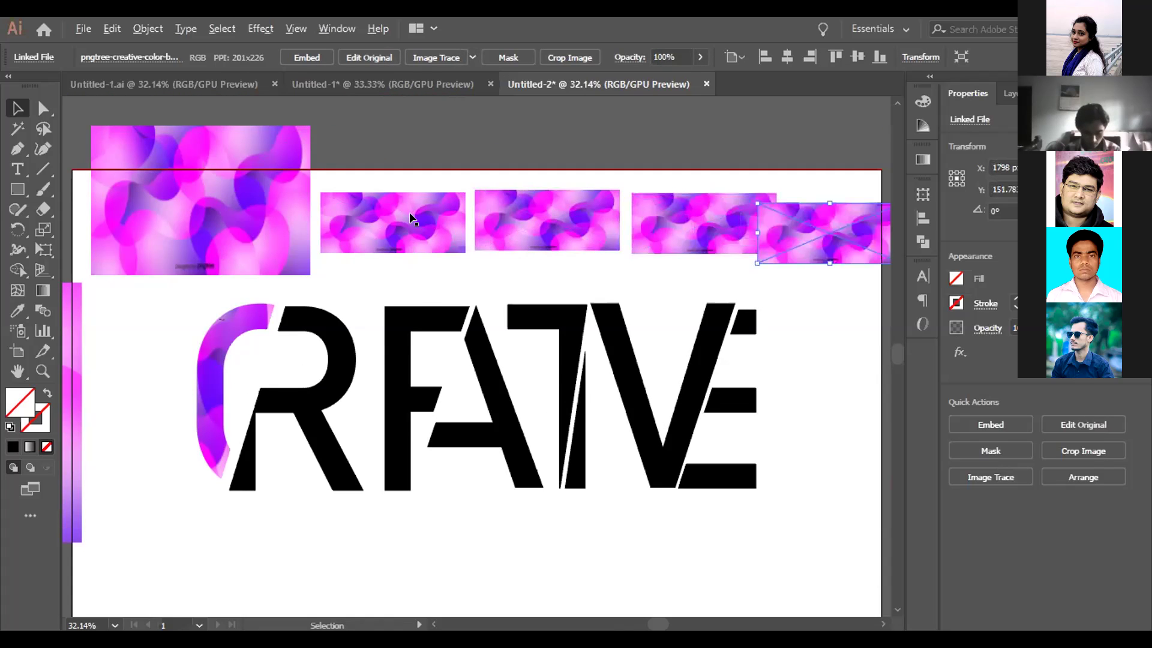
Place another small background copy over the R, stretch it to about 472 × 493 px and send it to the back.
left_click_drag(411, 219, 347, 505)
left_click_drag(264, 402, 211, 402)
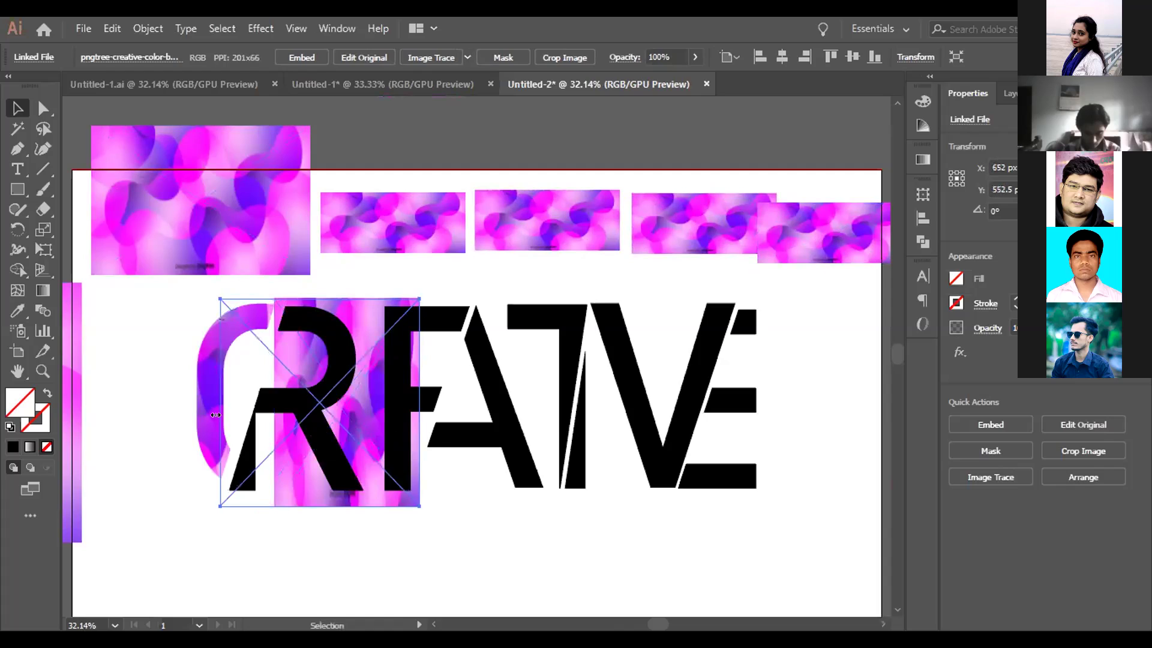
key("ctrl+shift+bracketleft")
left_click(321, 447)
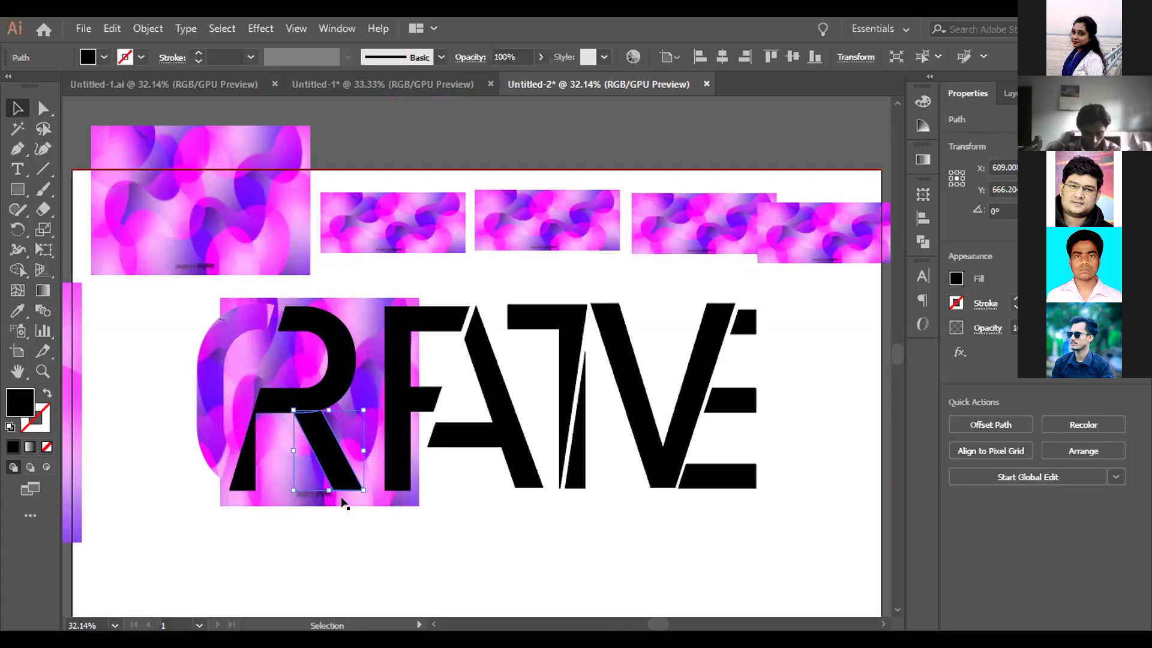
left_click_drag(343, 503, 340, 509)
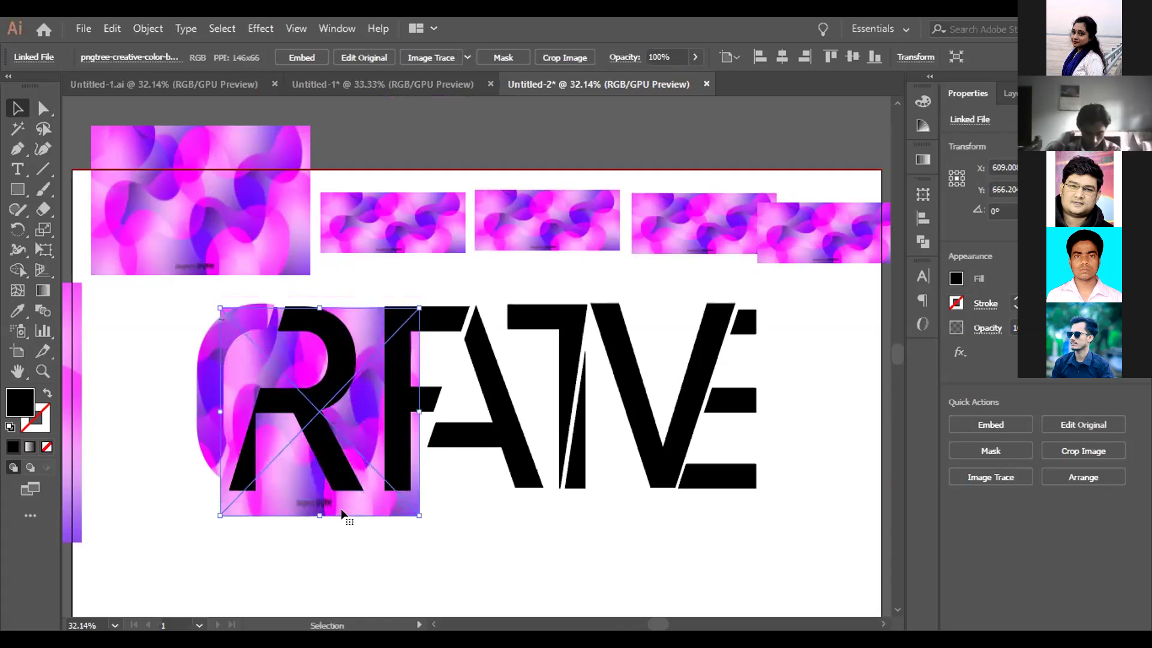
Make a clipping mask from the R's diagonal leg and the background copy behind it.
left_click(328, 457, "shift")
right_click(327, 456)
left_click(370, 324)
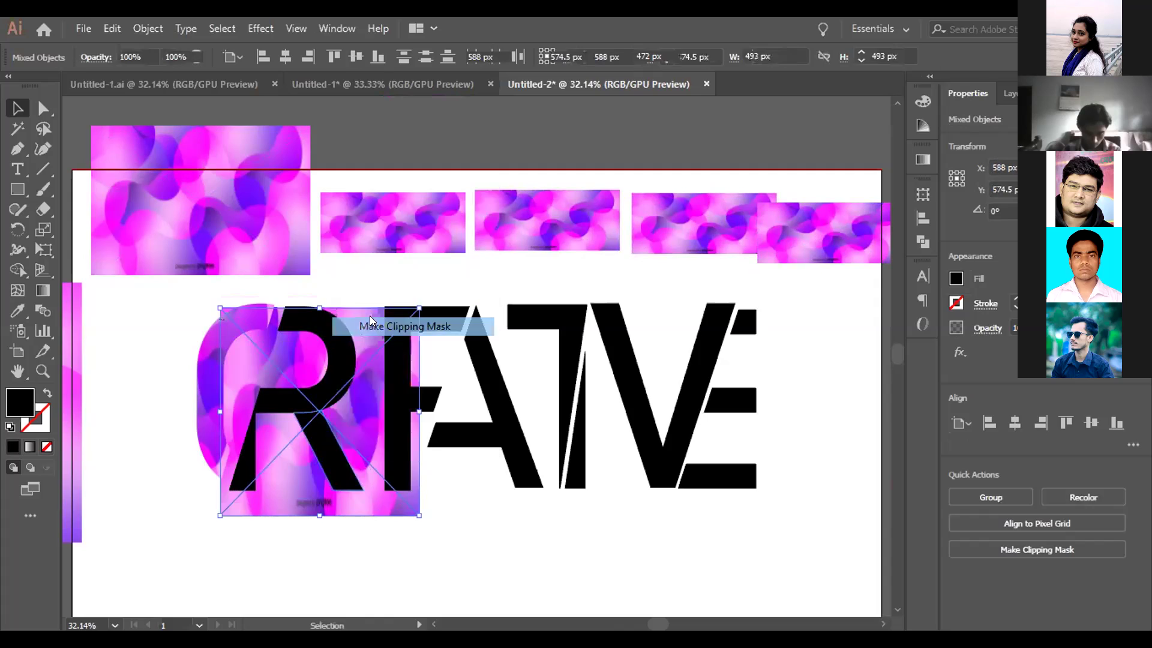
Place a small background copy over the R's bowl, send it behind the shape and stretch it to cover the whole bowl.
left_click(404, 230)
left_click_drag(398, 243, 308, 358)
left_click(330, 327)
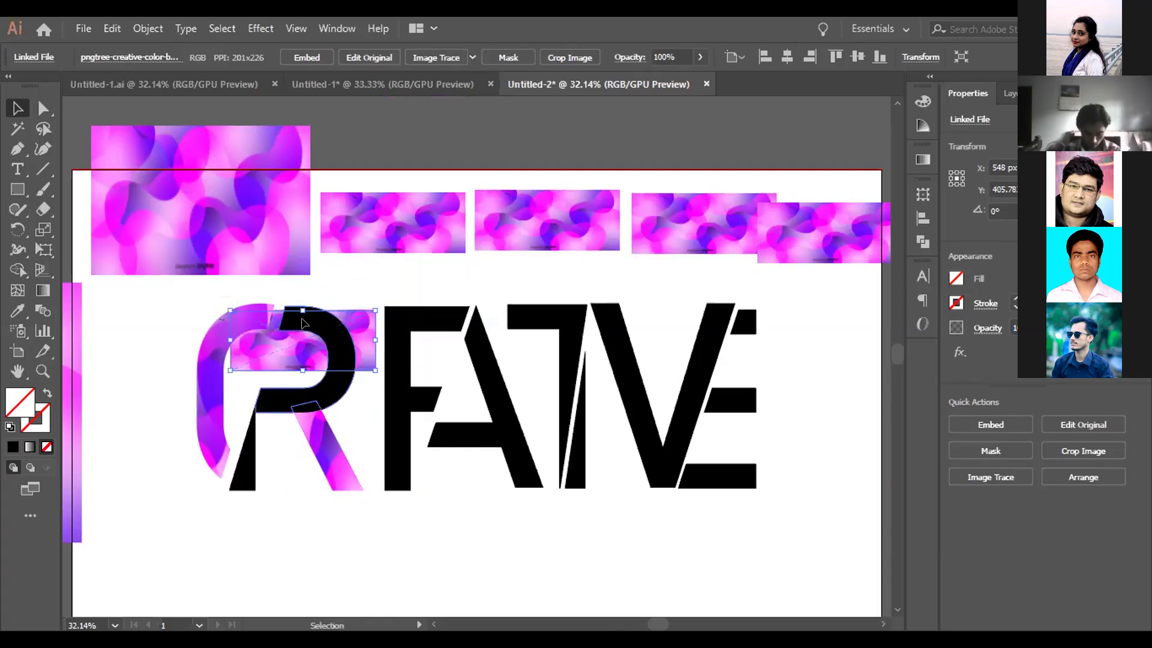
left_click(344, 308)
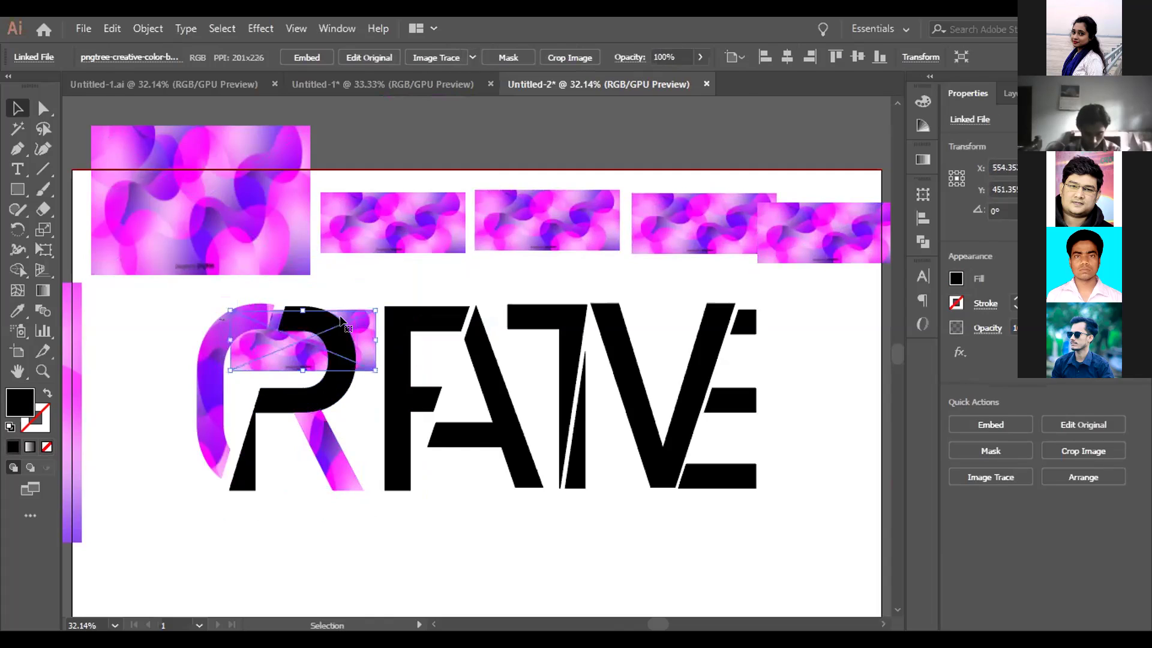
left_click_drag(373, 300, 378, 285)
left_click_drag(306, 363, 304, 413)
Make a clipping mask from the R's bowl and the stretched background copy behind it.
left_click(311, 401)
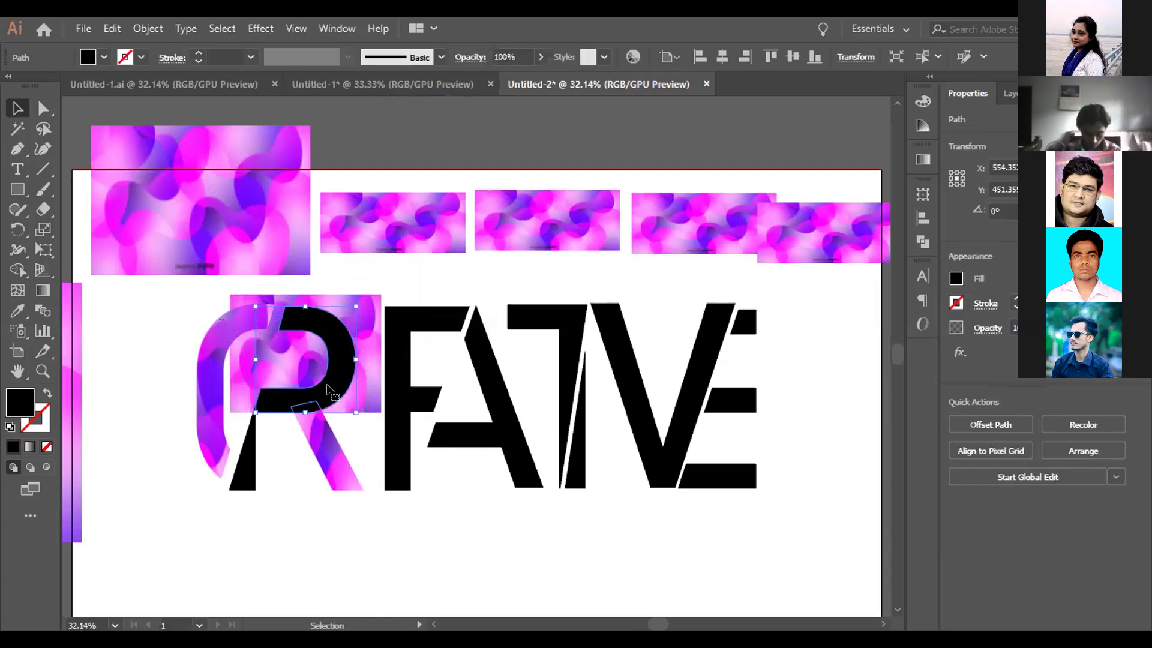
left_click(365, 361, "shift")
right_click(344, 359)
left_click(396, 233)
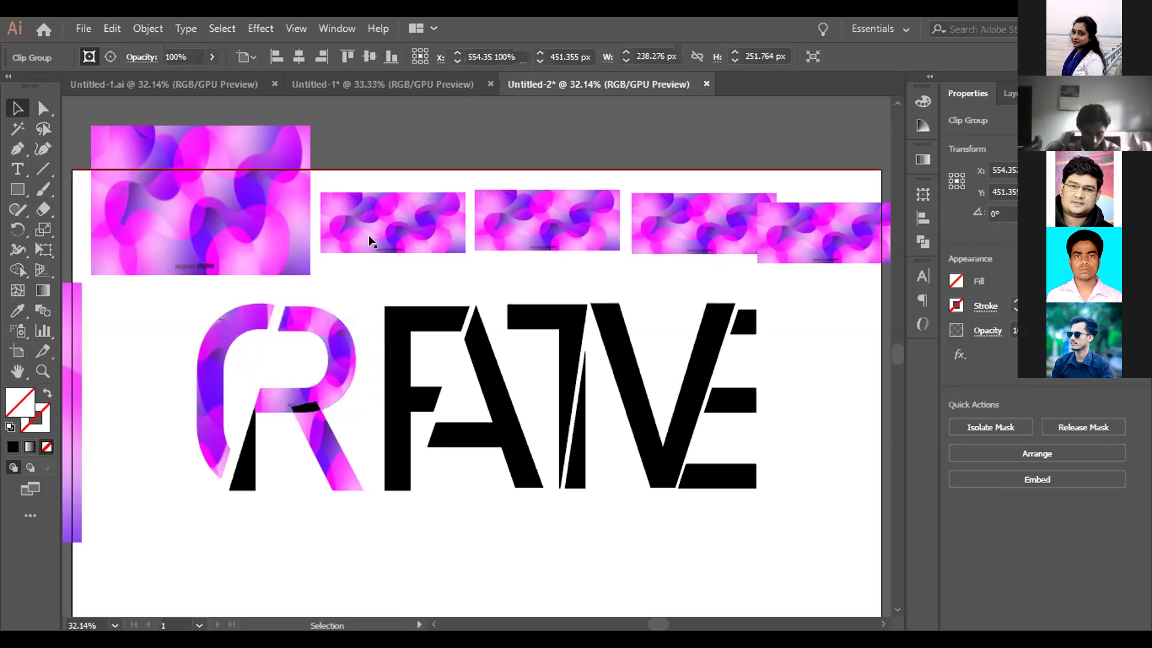
Fill the small black piece joining the R's bowl and diagonal leg by clipping a background copy stretched to 344 × 277 px.
left_click(368, 267)
left_click(371, 226)
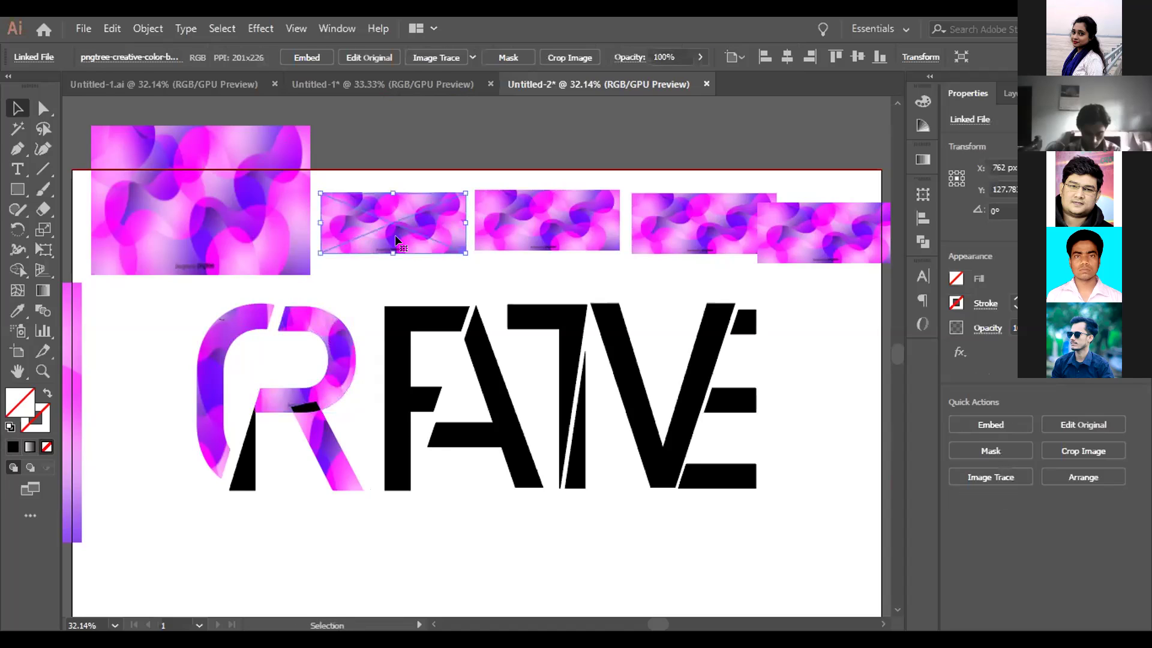
left_click_drag(395, 235, 297, 502)
left_click(306, 408)
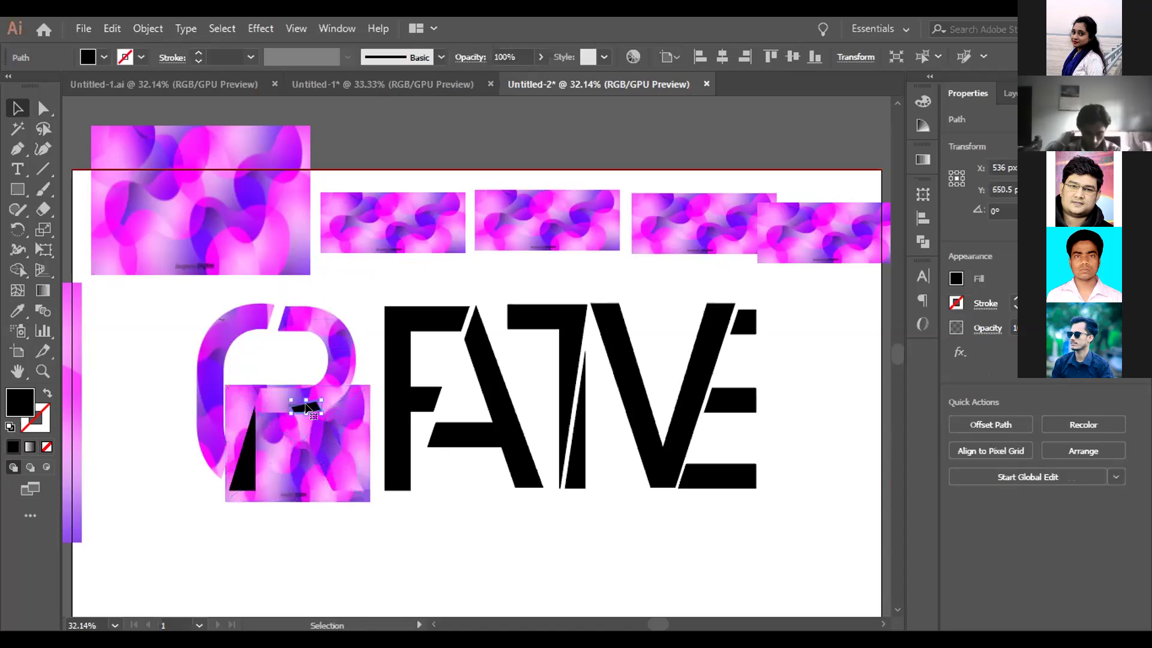
left_click(341, 401, "shift")
right_click(342, 402)
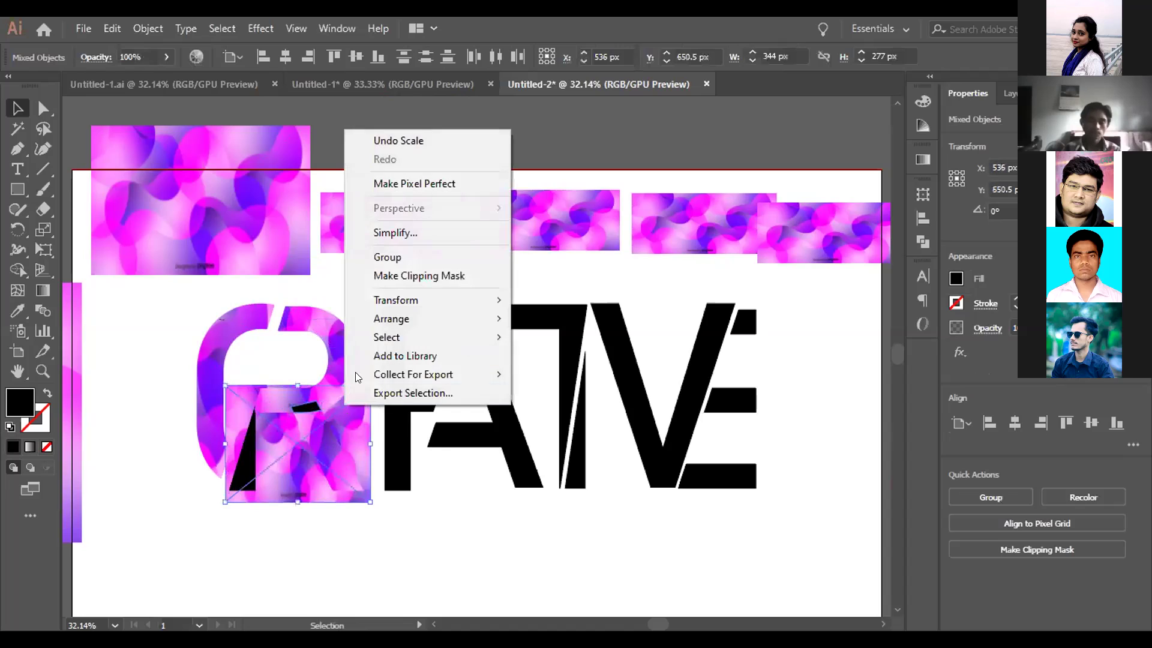
left_click(390, 276)
Fill the R's left leg by clipping a background copy stretched to 344 × 245 px to its shape.
left_click(405, 397)
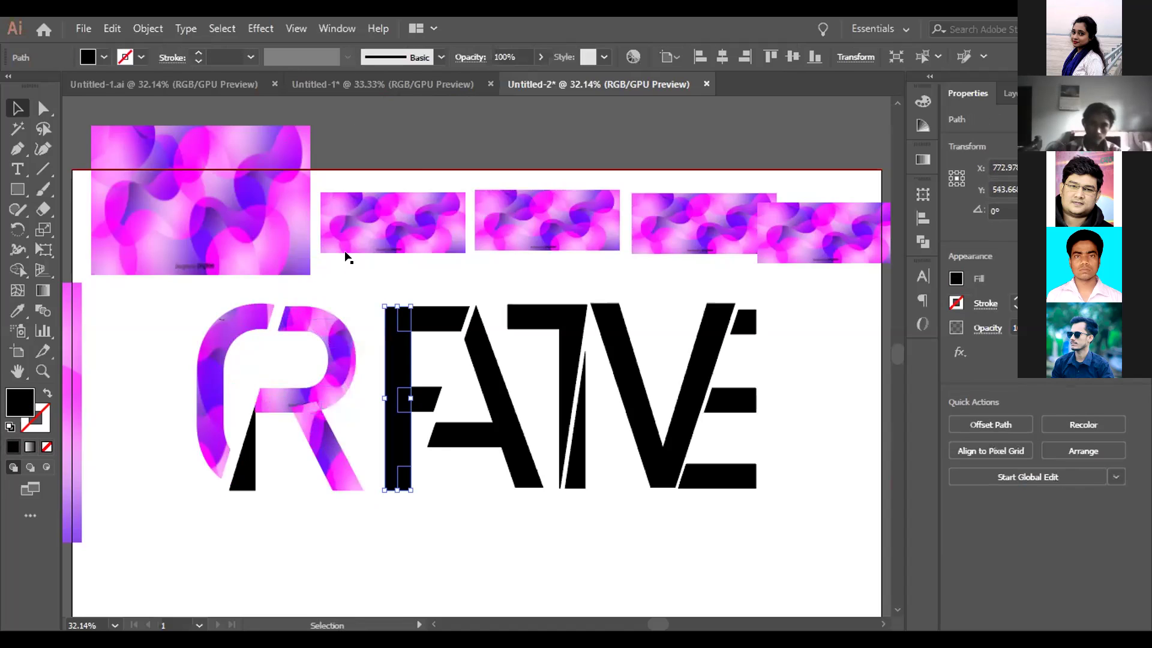
left_click(381, 240)
left_click_drag(401, 234, 256, 440)
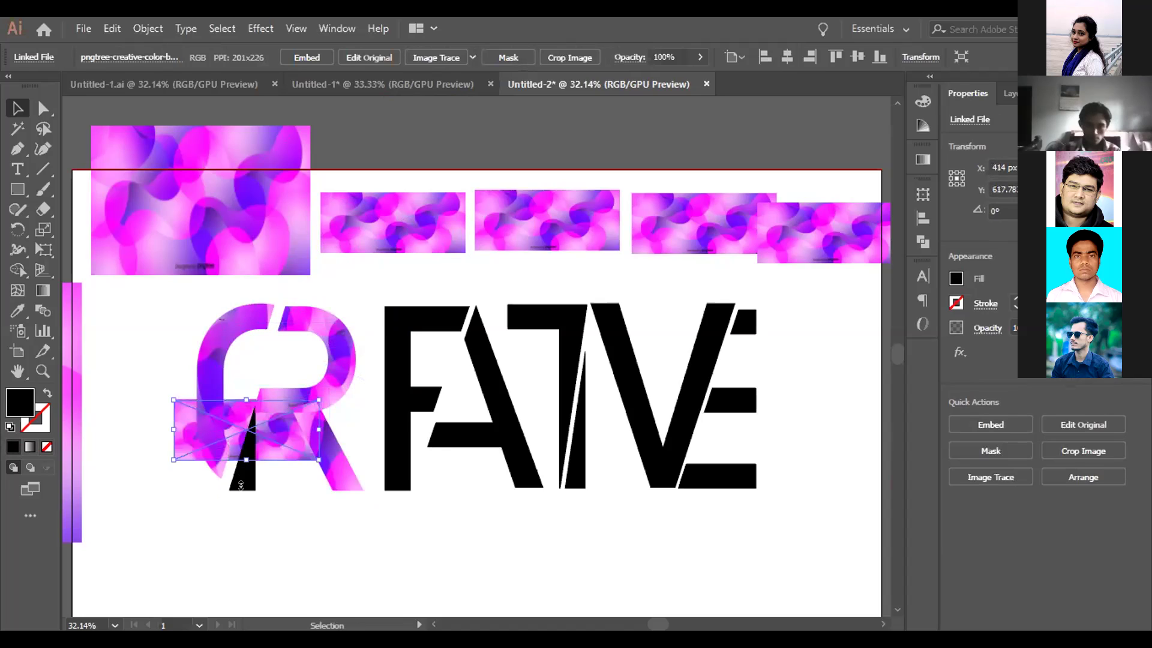
left_click_drag(240, 485, 245, 503)
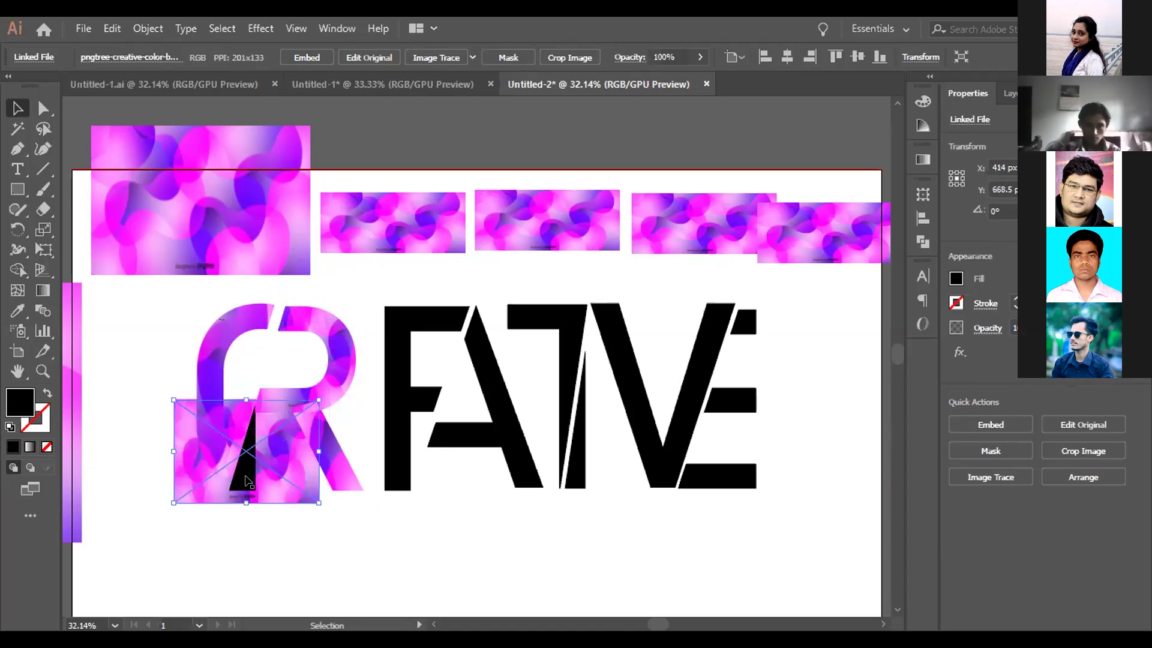
left_click(246, 477)
left_click(273, 448, "shift")
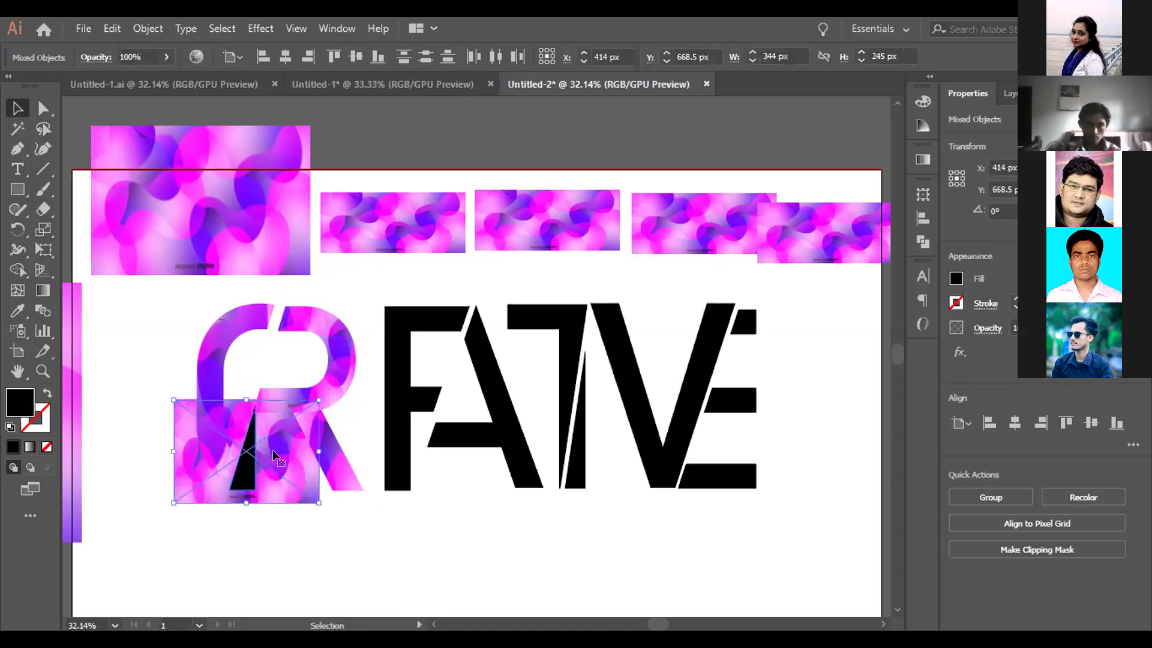
right_click(246, 465)
left_click(289, 327)
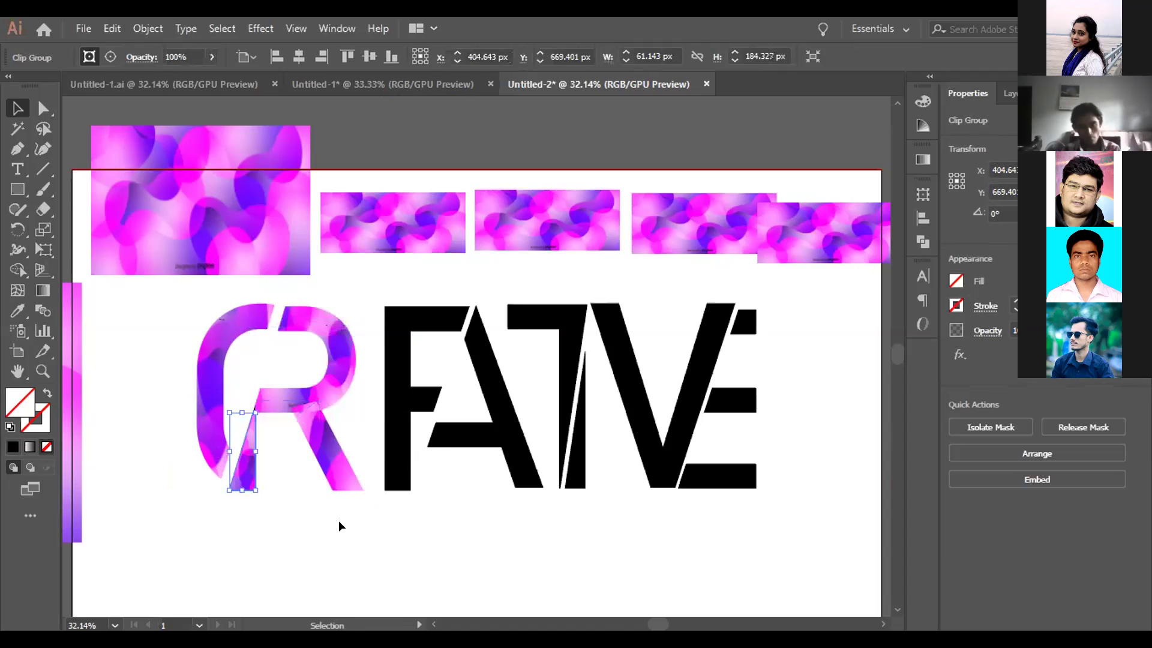
left_click(318, 526)
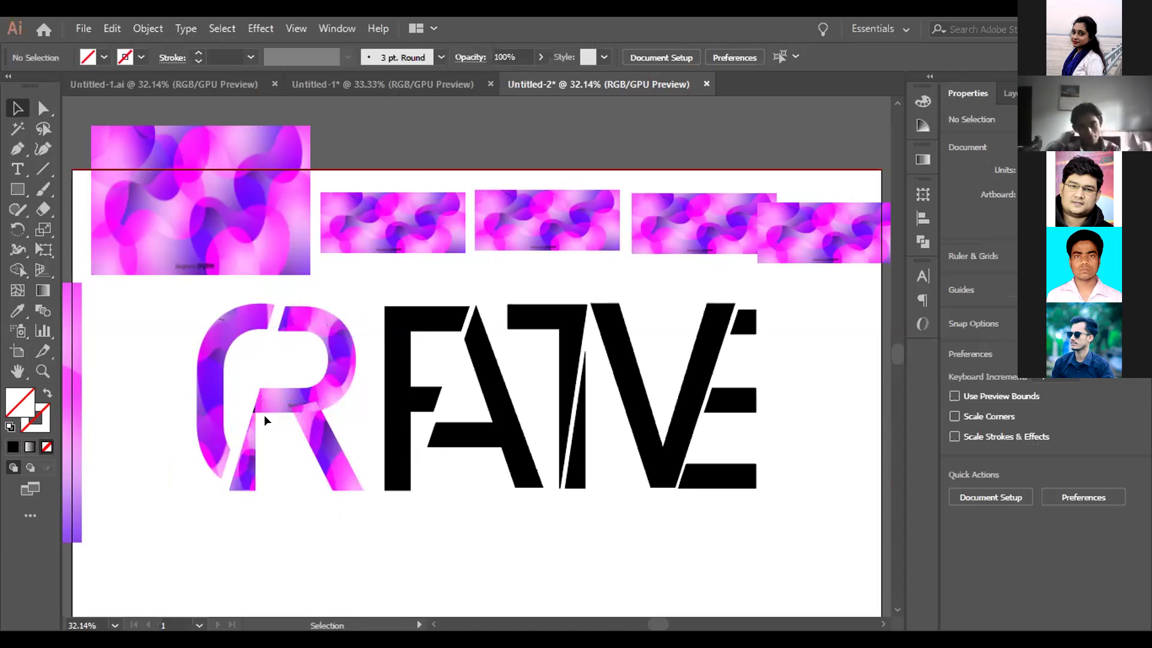
Fill the thin sliver atop the R's left leg by clipping another small background copy to it.
scroll(264, 415, "up", 3)
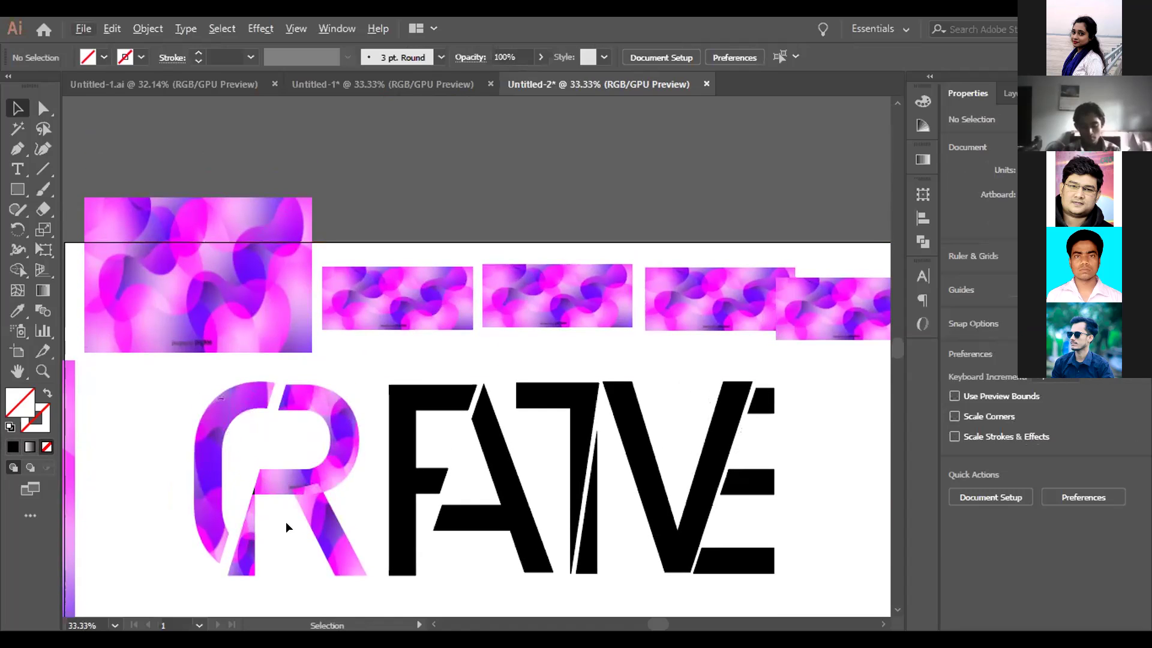
left_click_drag(285, 540, 300, 488)
left_click(285, 445)
left_click(324, 491)
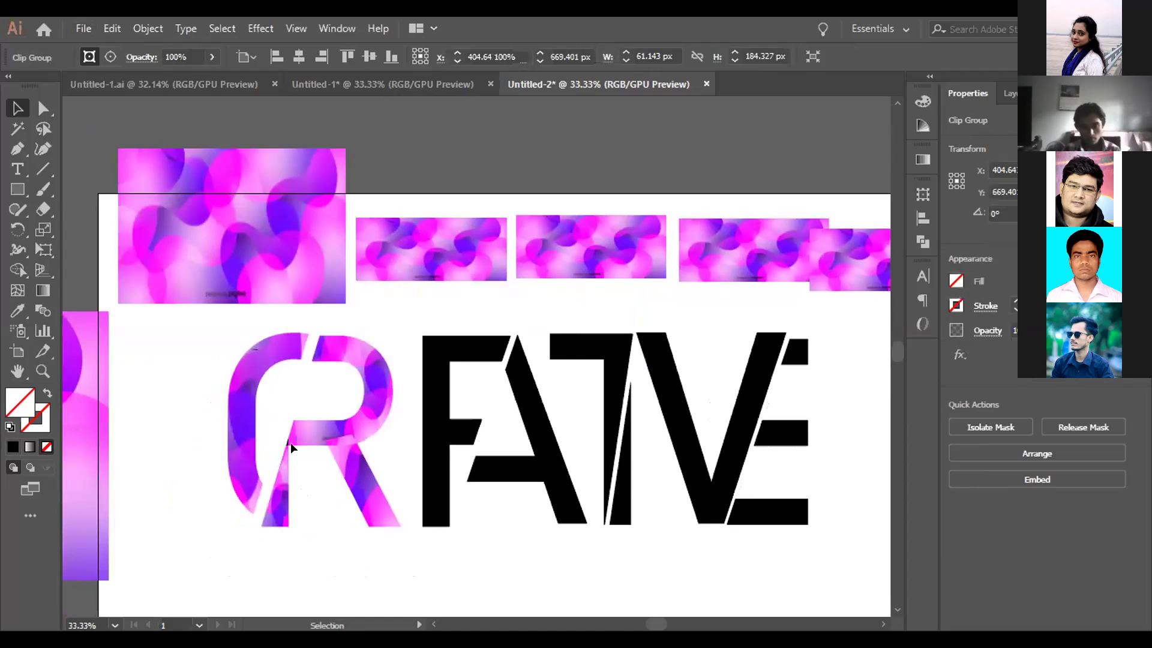
left_click_drag(425, 254, 298, 457)
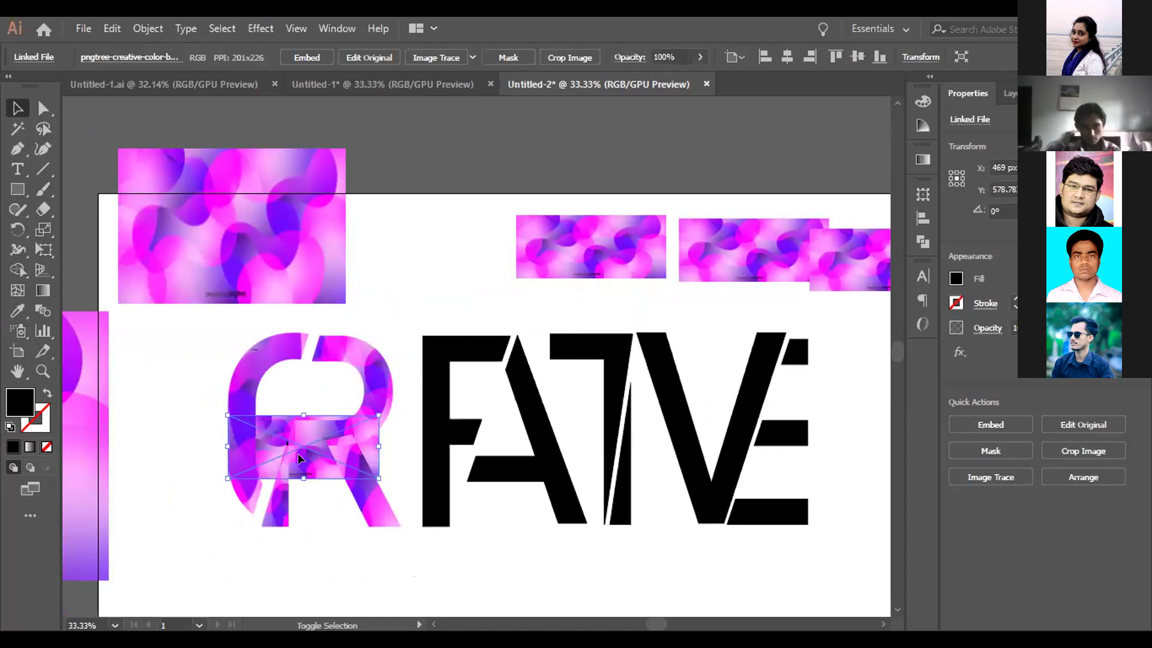
left_click(286, 445, "shift")
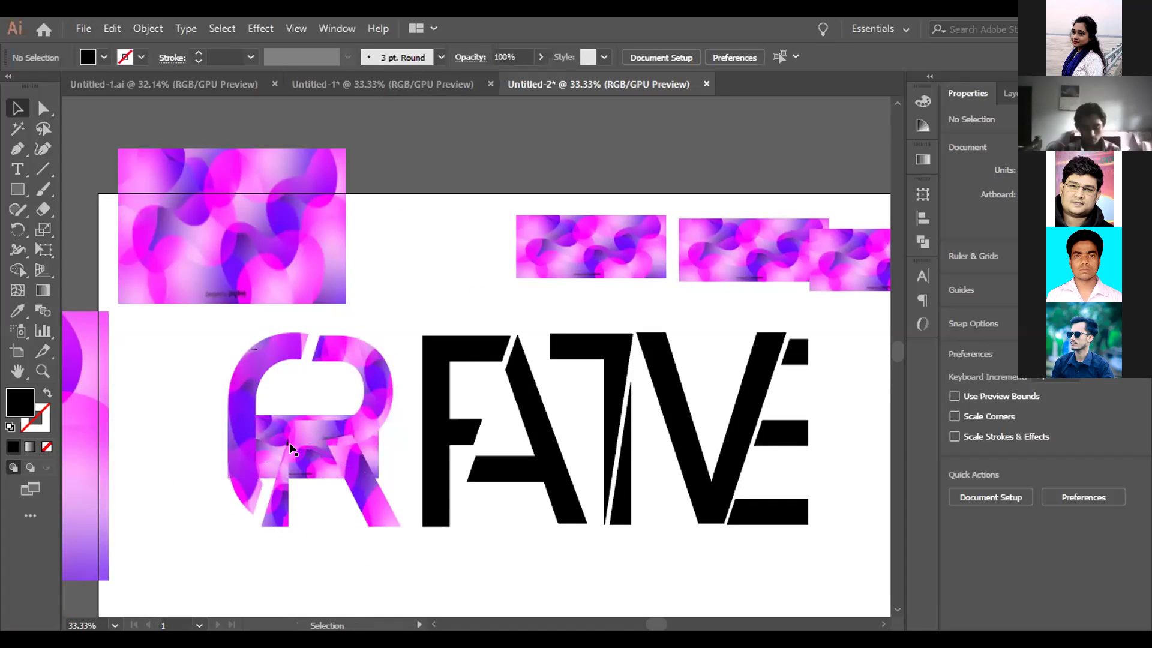
left_click(285, 440)
left_click(297, 442, "shift")
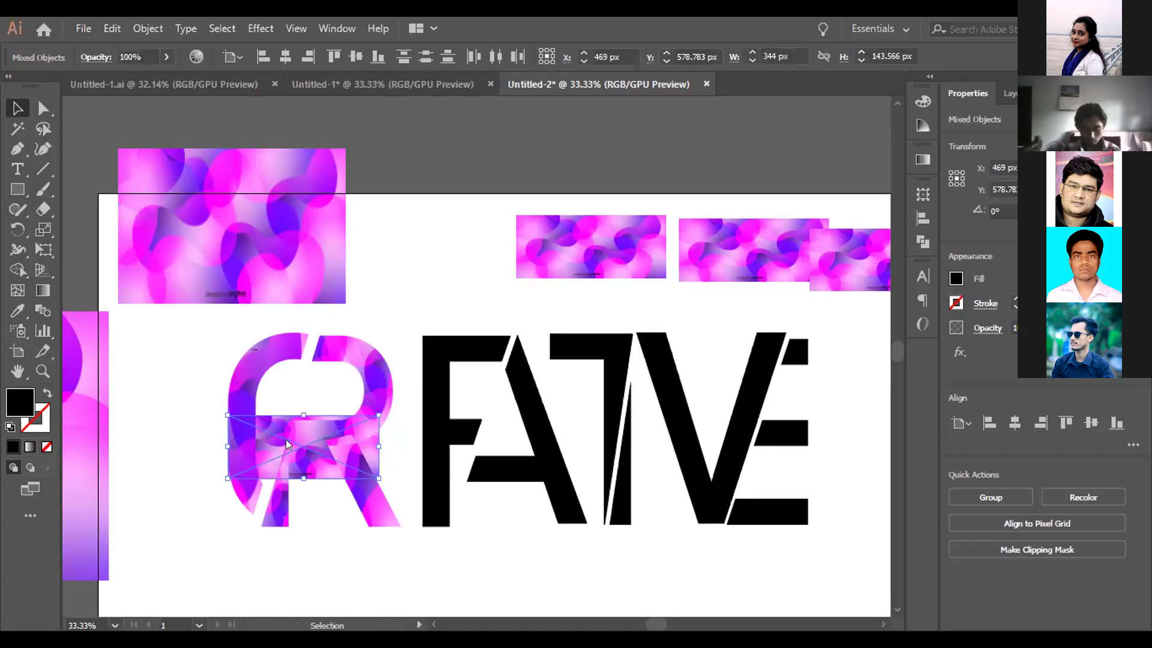
right_click(316, 508)
key("Up")
key("Up")
key("Return")
left_click(315, 509)
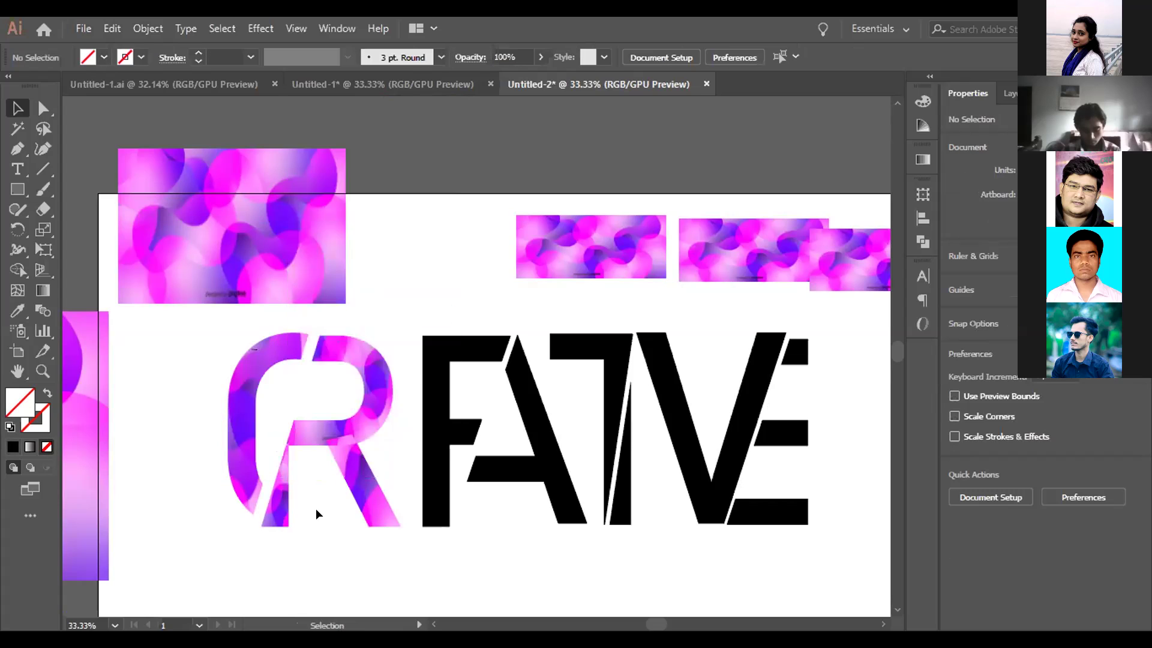
Fill the first E's vertical stem by clipping a background copy stretched to 344 × 527 px to it.
left_click_drag(571, 259, 453, 547)
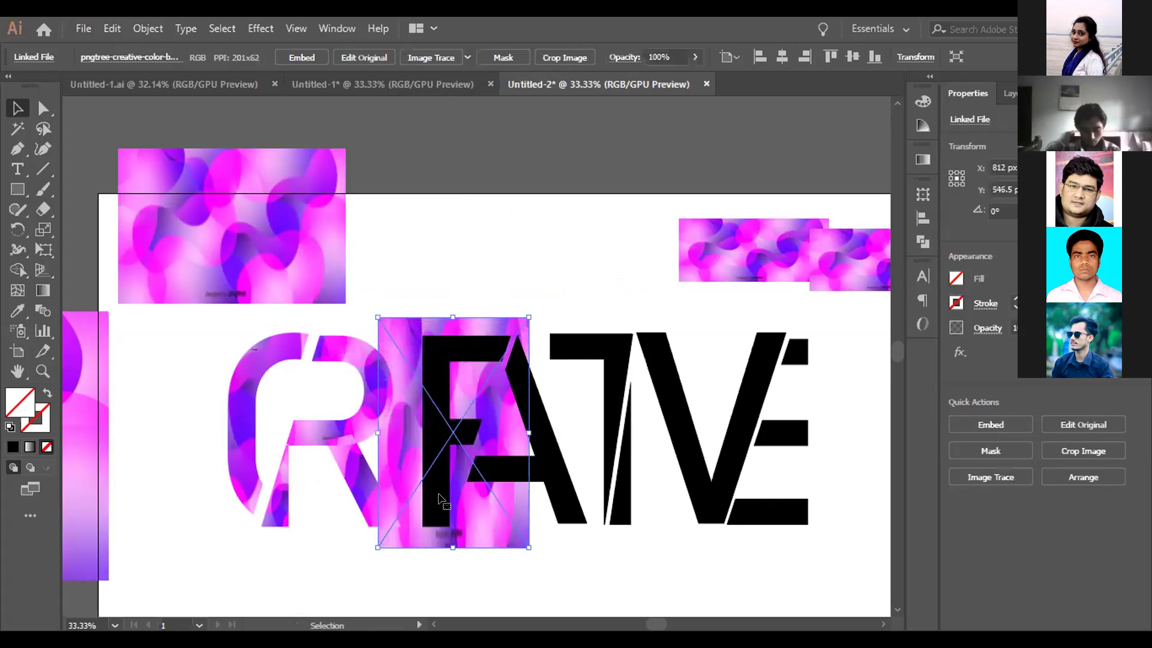
left_click(439, 474)
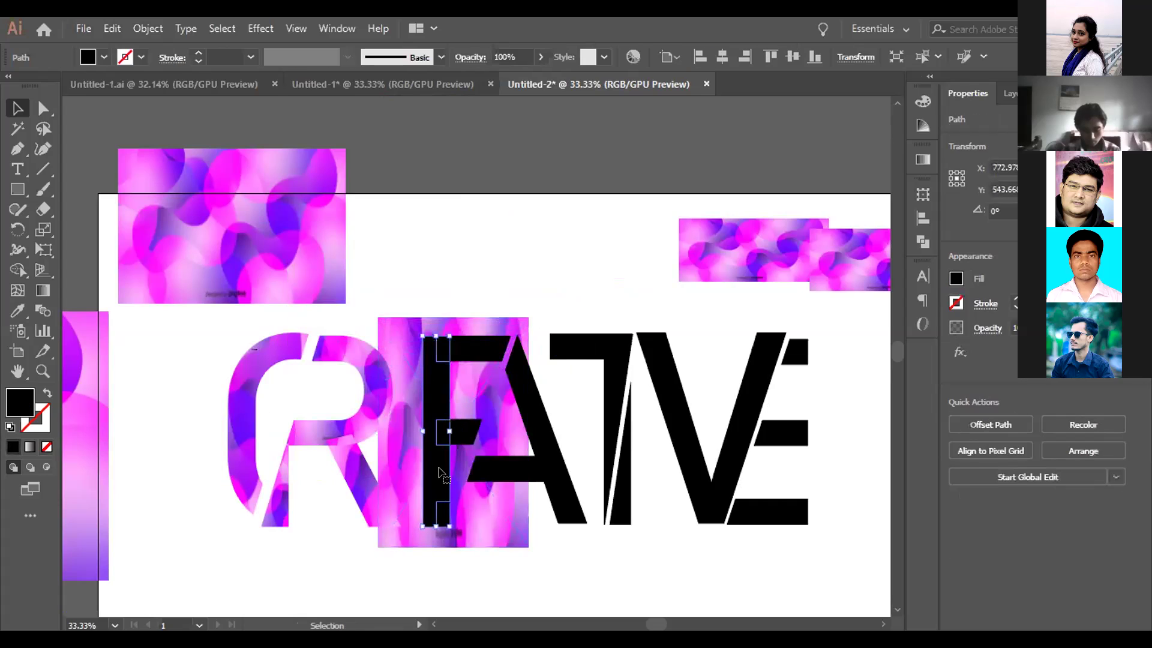
left_click(474, 384, "shift")
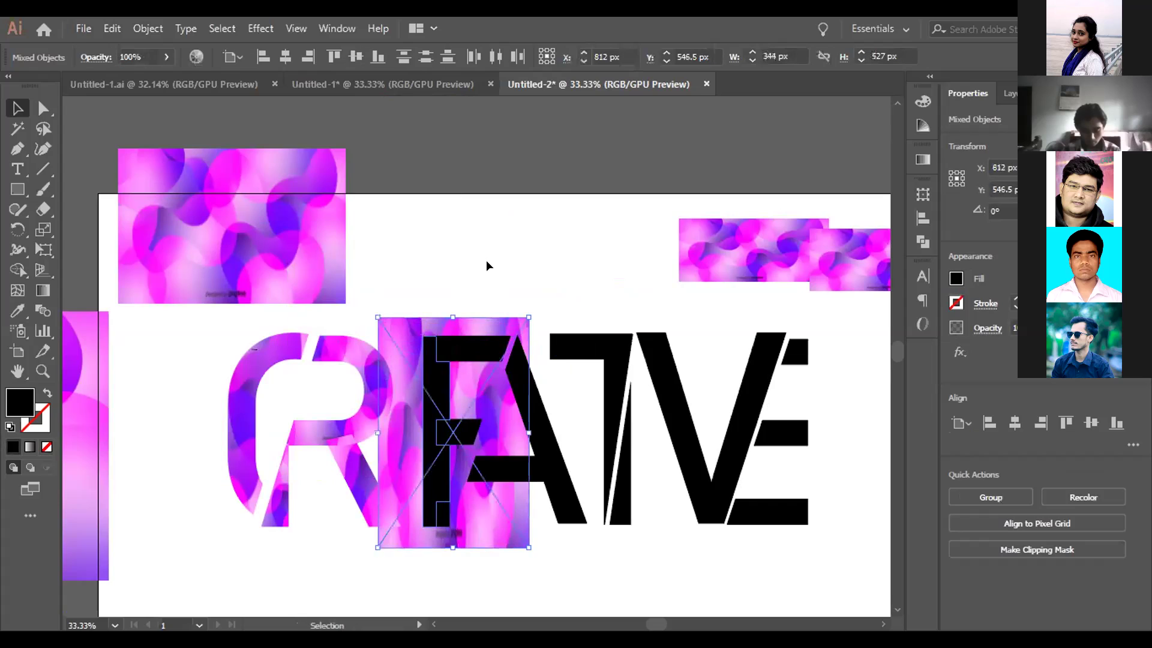
right_click(445, 393)
left_click(498, 267)
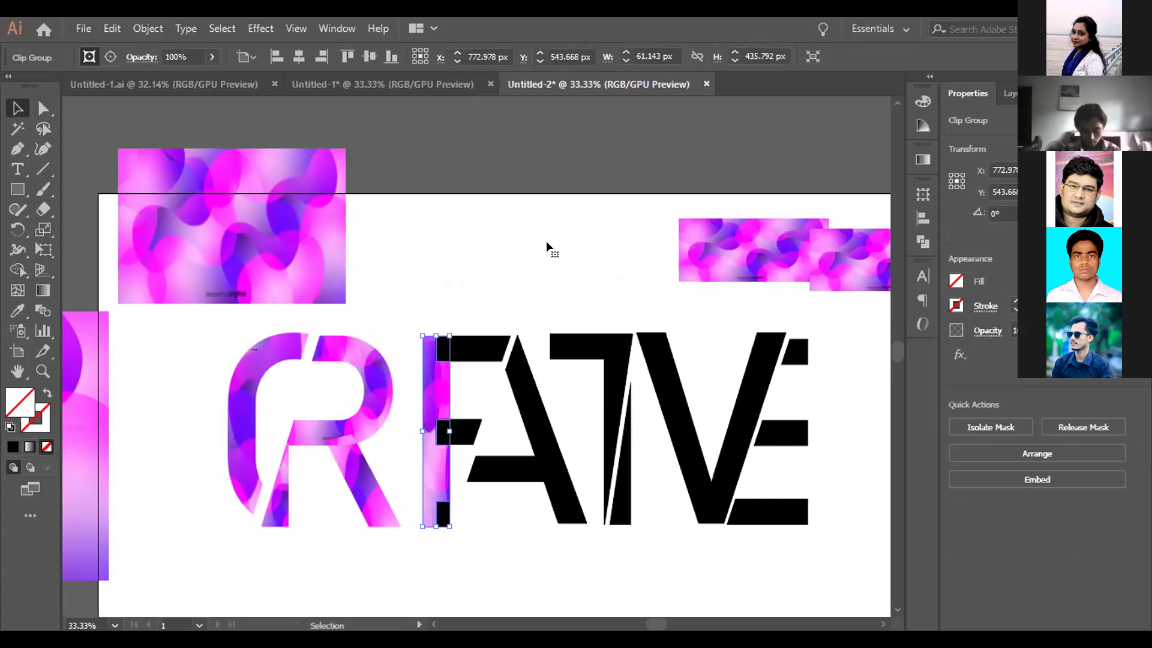
Move a small background copy above the A and place a duplicate behind the first E, stretched to the letter's full height.
left_click_drag(560, 249, 564, 249)
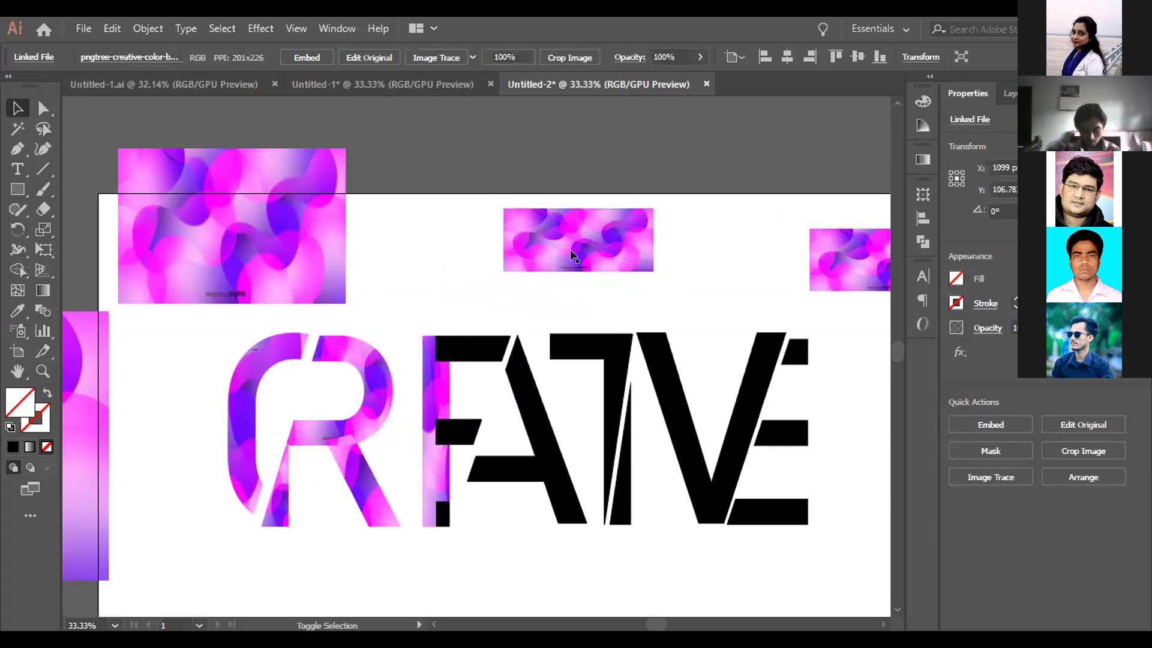
key("ctrl+shift+a")
left_click(570, 250)
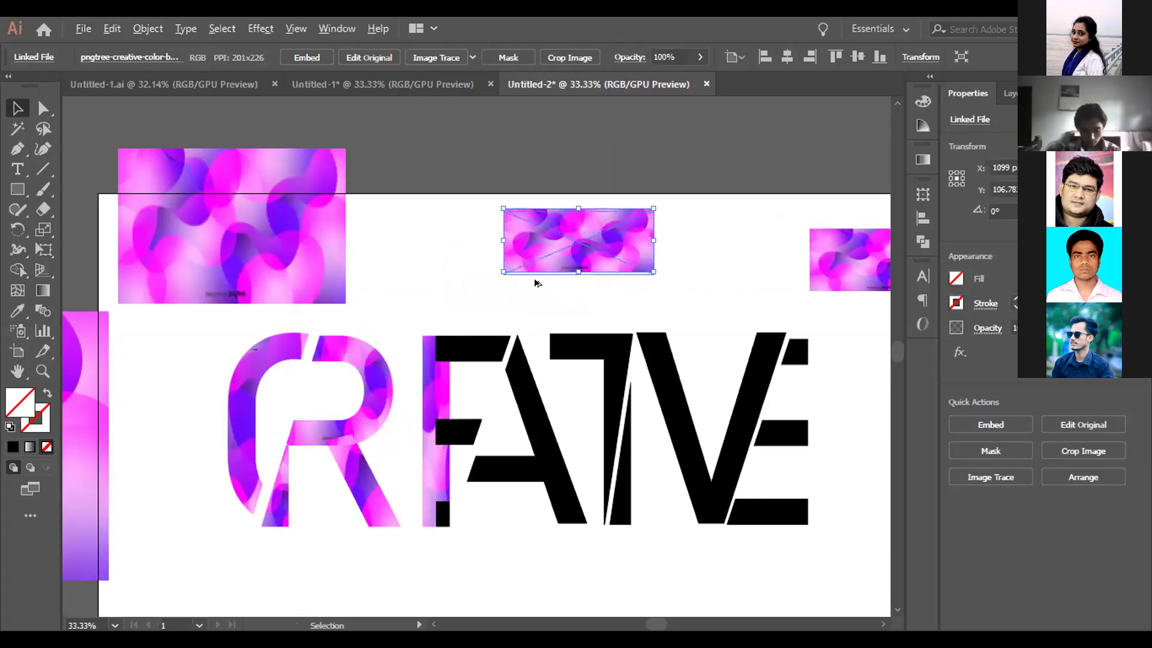
left_click(450, 366)
left_click_drag(456, 386, 450, 521)
Make a clipping mask from the first E's middle bar and the stretched background copy behind it.
left_click(461, 431)
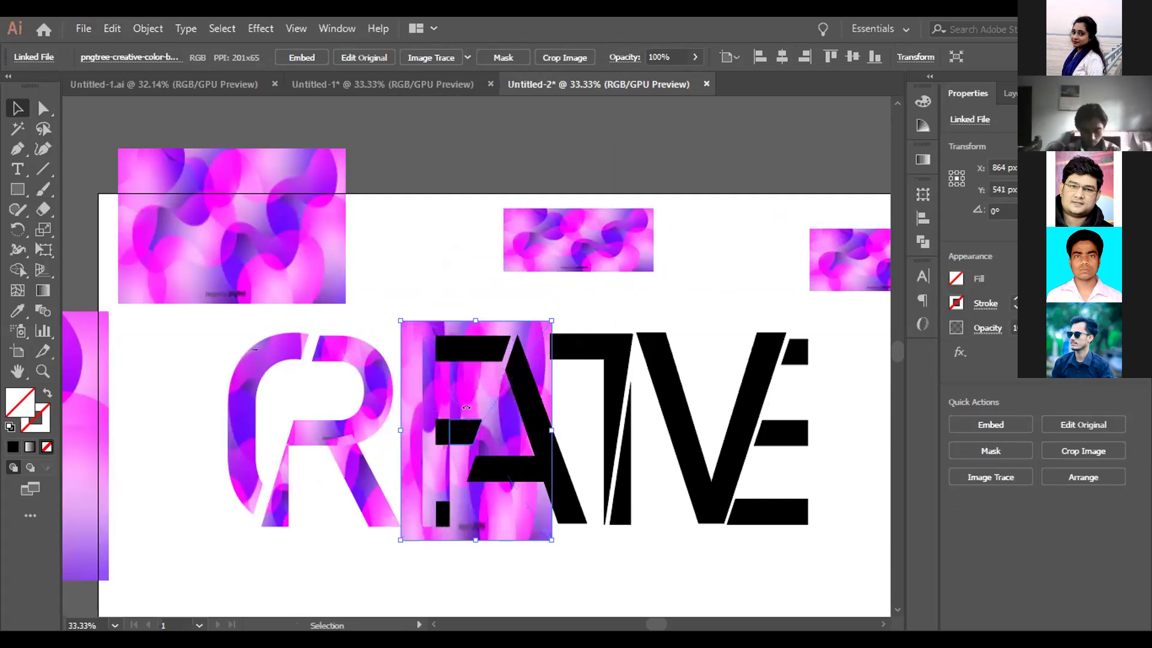
left_click(478, 390, "shift")
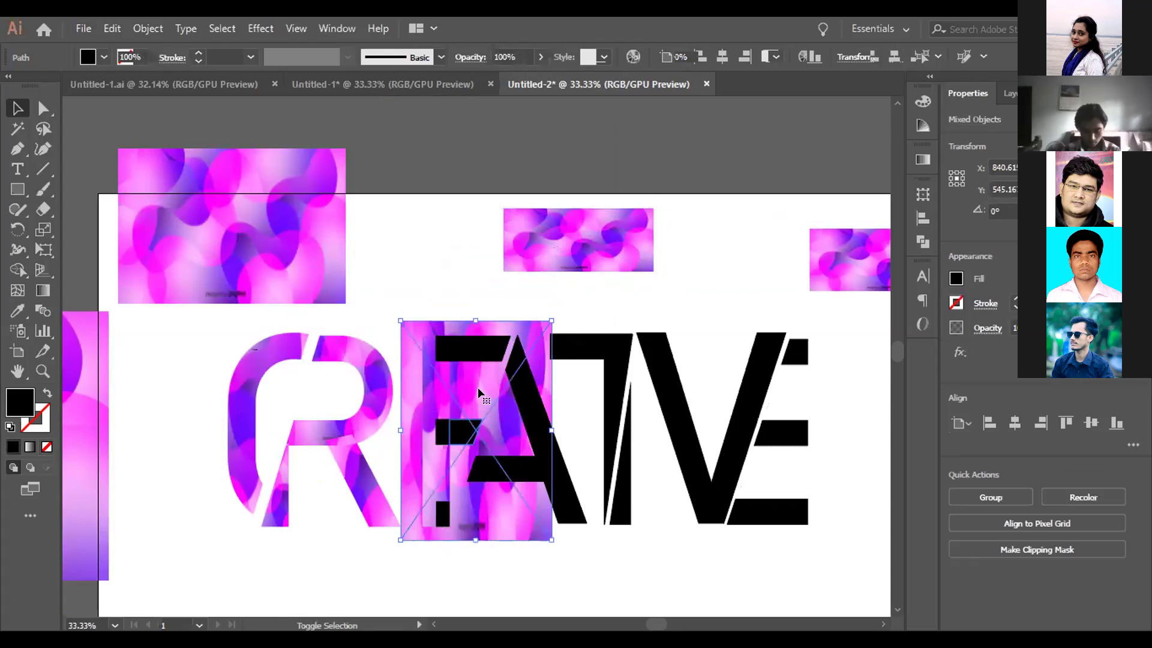
right_click(478, 387)
left_click(533, 264)
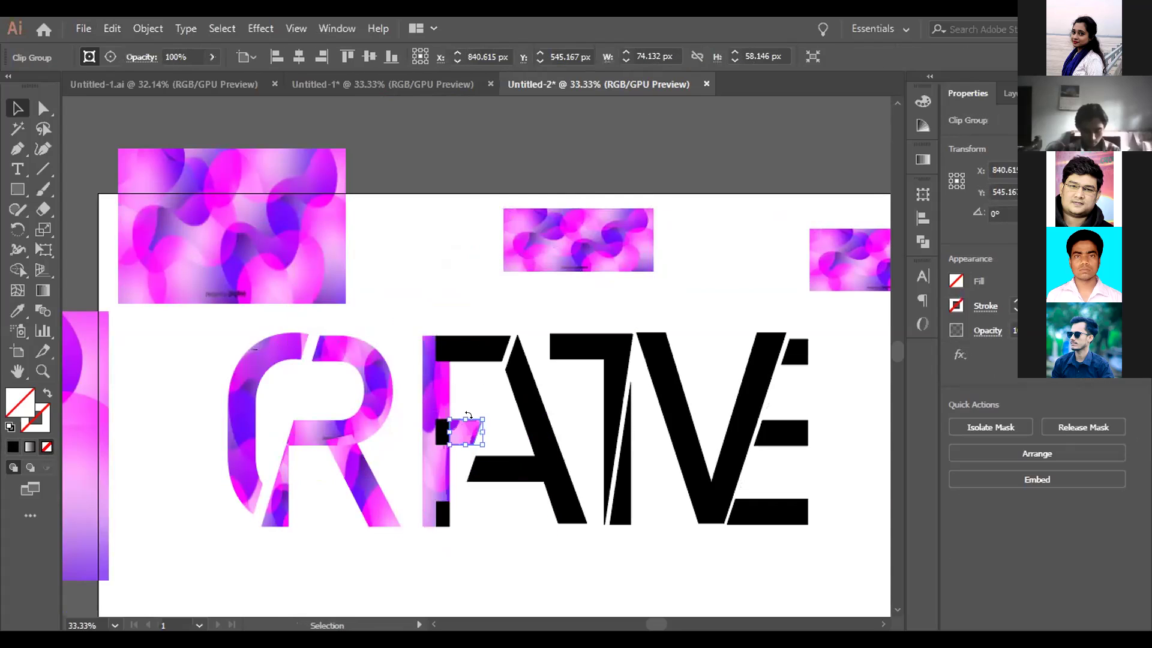
Duplicate the small background copy over the first E's stem and clip it to the black block beside the middle bar.
left_click(546, 246)
left_click_drag(546, 265, 437, 426)
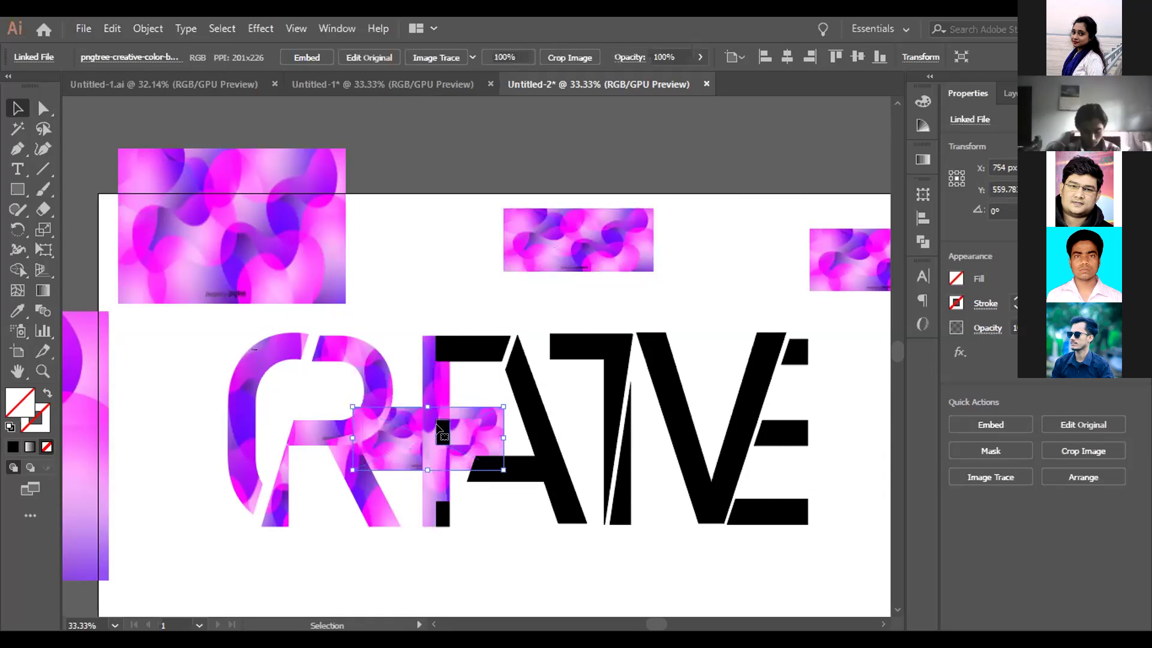
left_click(442, 431)
left_click(475, 434, "shift")
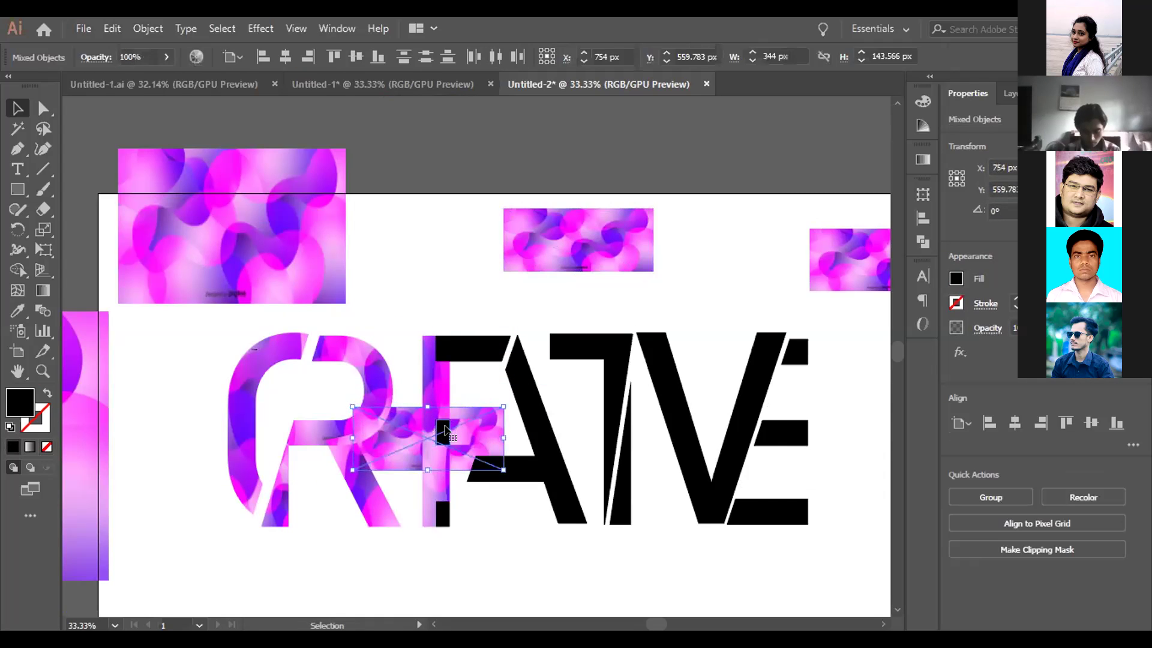
right_click(446, 431)
left_click(493, 297)
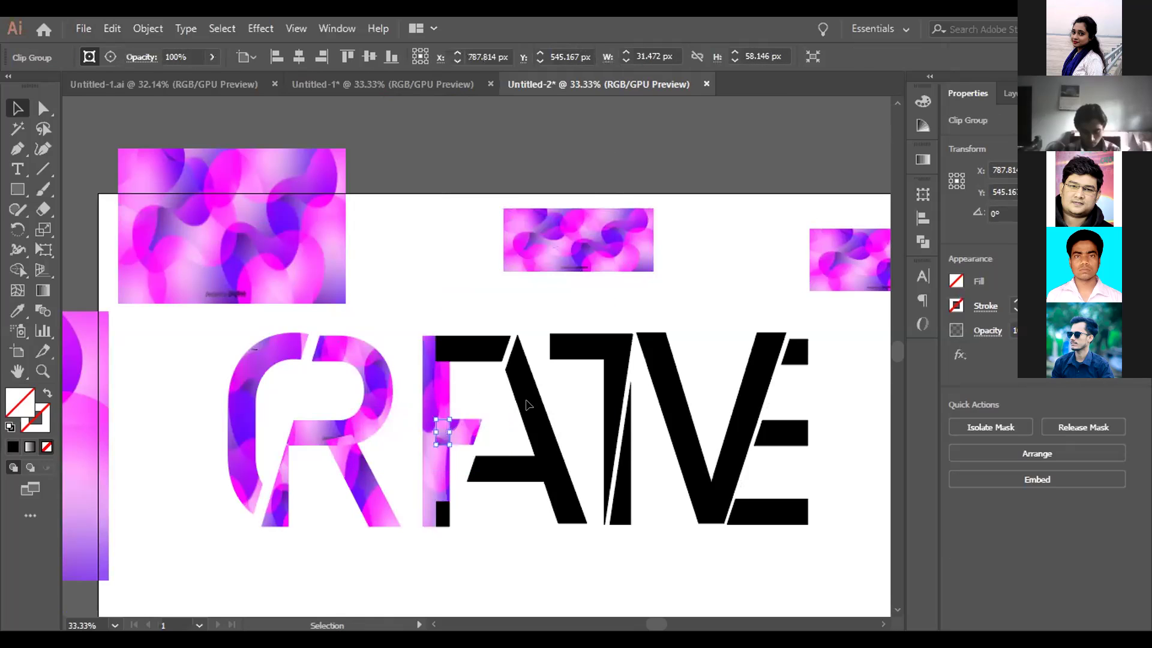
Place another duplicate of the small background over the first E's base and clip it to the stem's bottom block.
left_click(561, 240)
left_click_drag(571, 251, 445, 512)
left_click(444, 512)
left_click(488, 510, "shift")
right_click(442, 514)
left_click(480, 381)
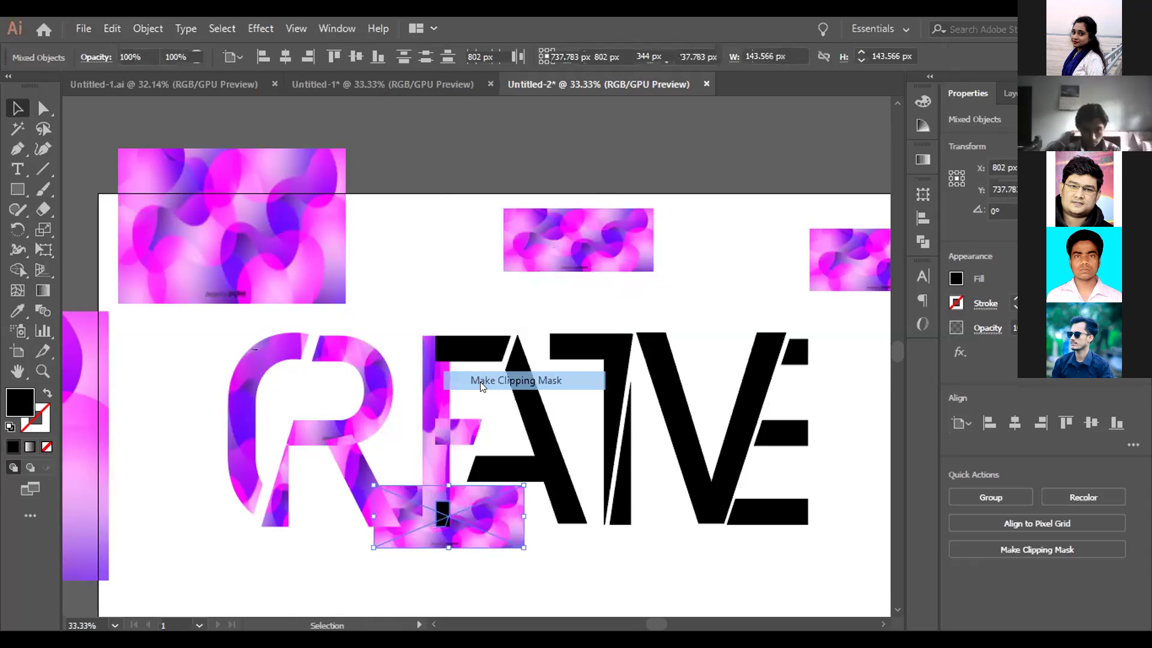
left_click(466, 524)
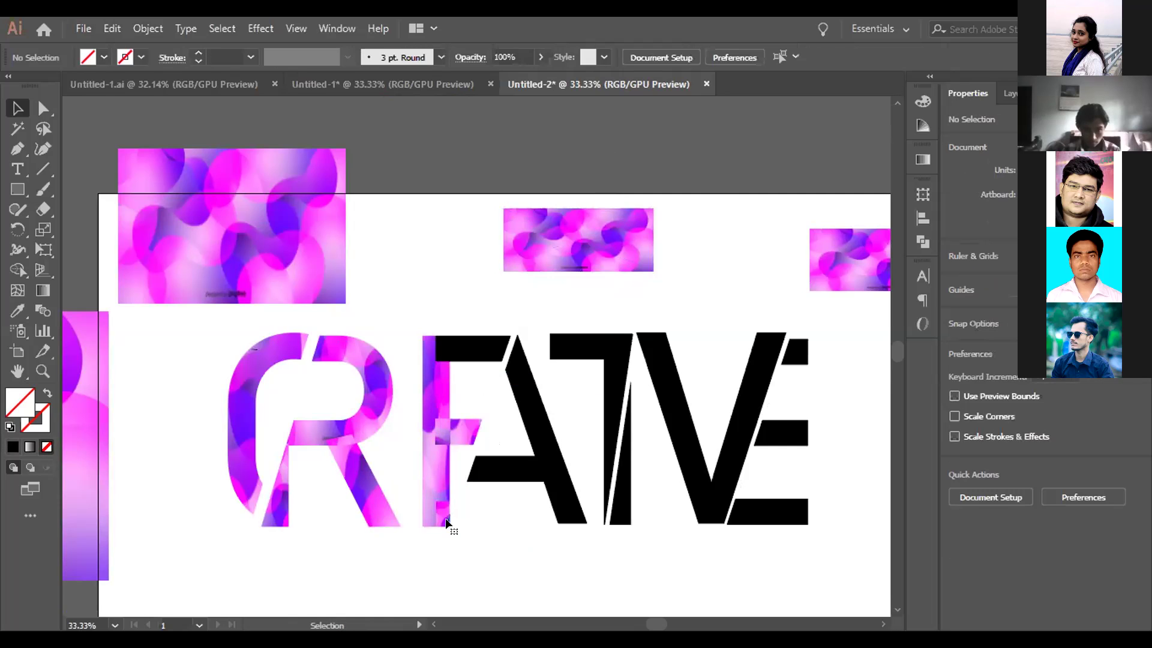
Place a duplicate of the small background over the first E's base and clip it to the remaining black piece at the stem's foot.
left_click(447, 521)
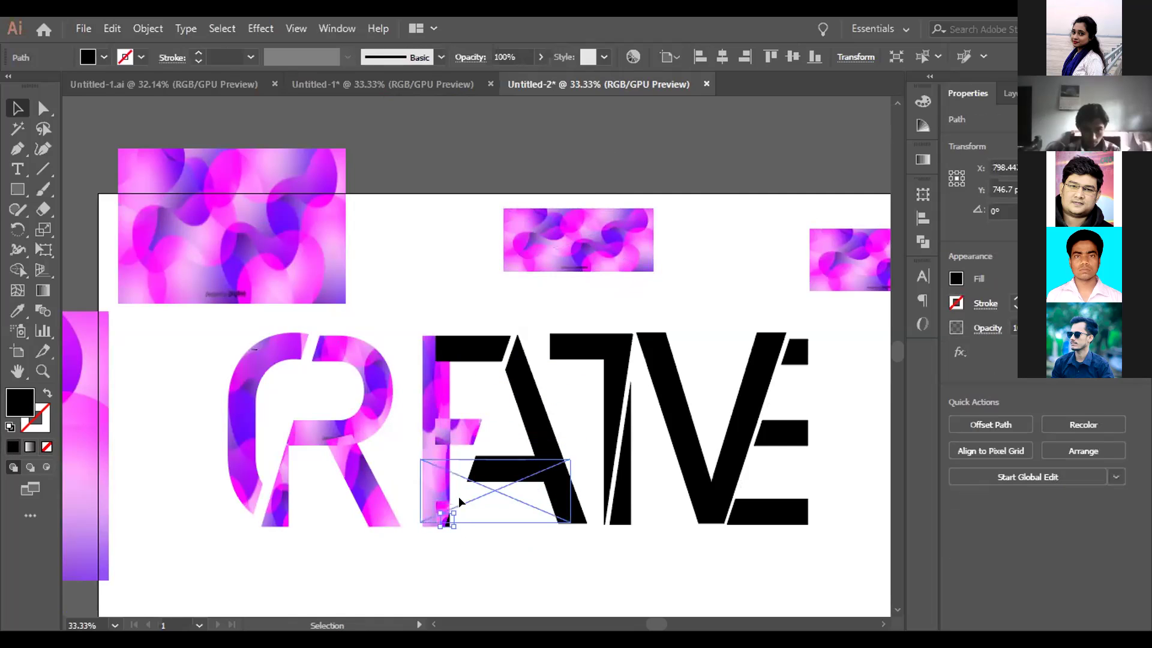
left_click_drag(461, 495, 449, 519)
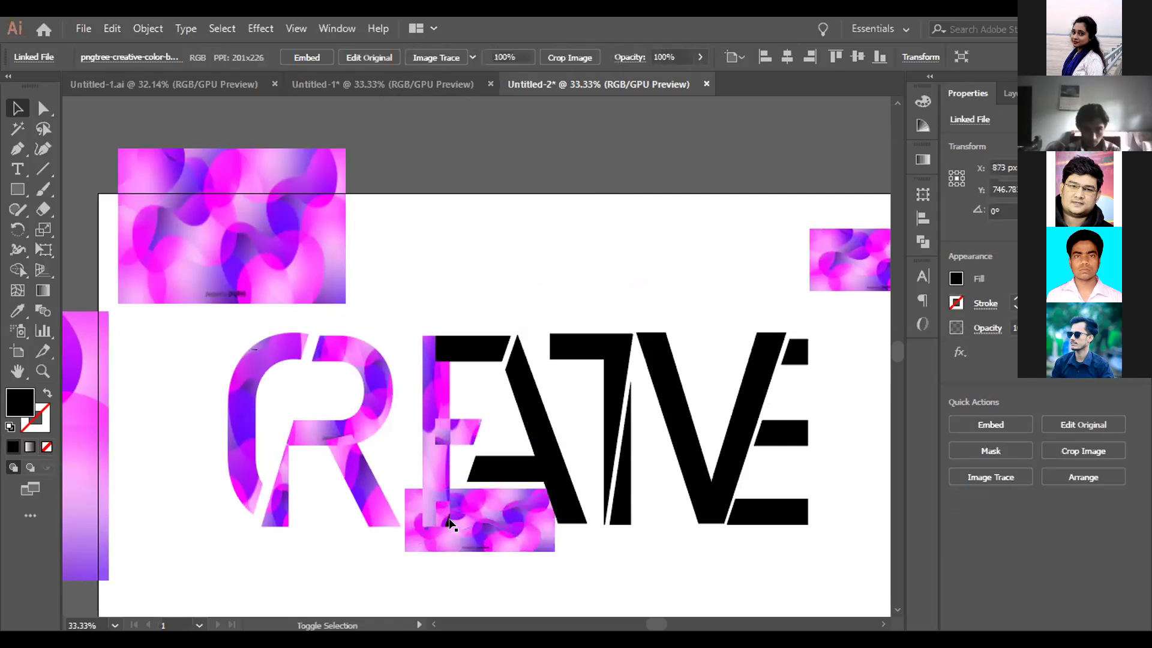
left_click(449, 526, "shift")
left_click(447, 522, "shift")
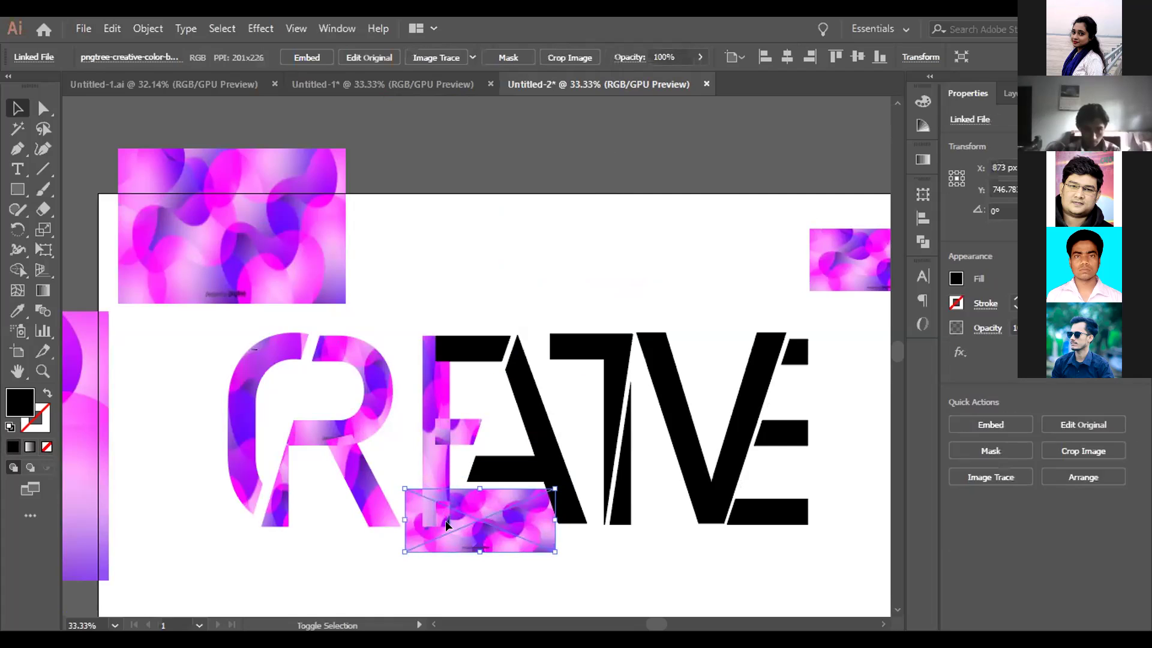
left_click(461, 517, "shift")
right_click(462, 517)
left_click(510, 318)
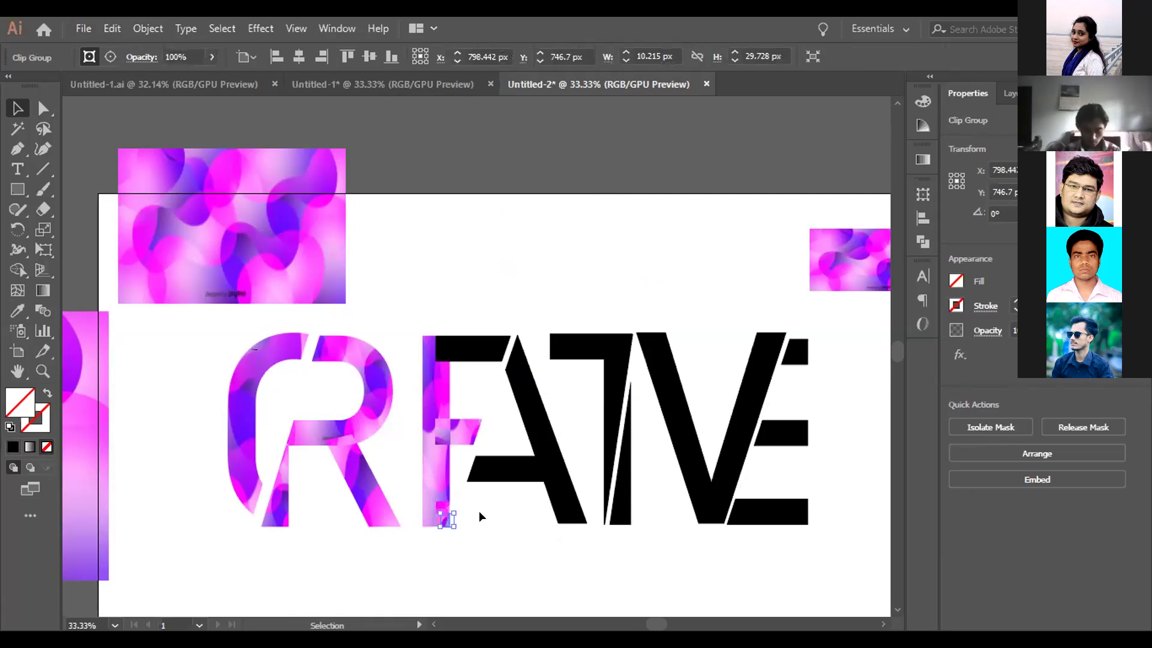
left_click(554, 293)
Place a small background copy over the first E's top bar and make a clipping mask from the bar and the copy.
left_click_drag(827, 278, 436, 340)
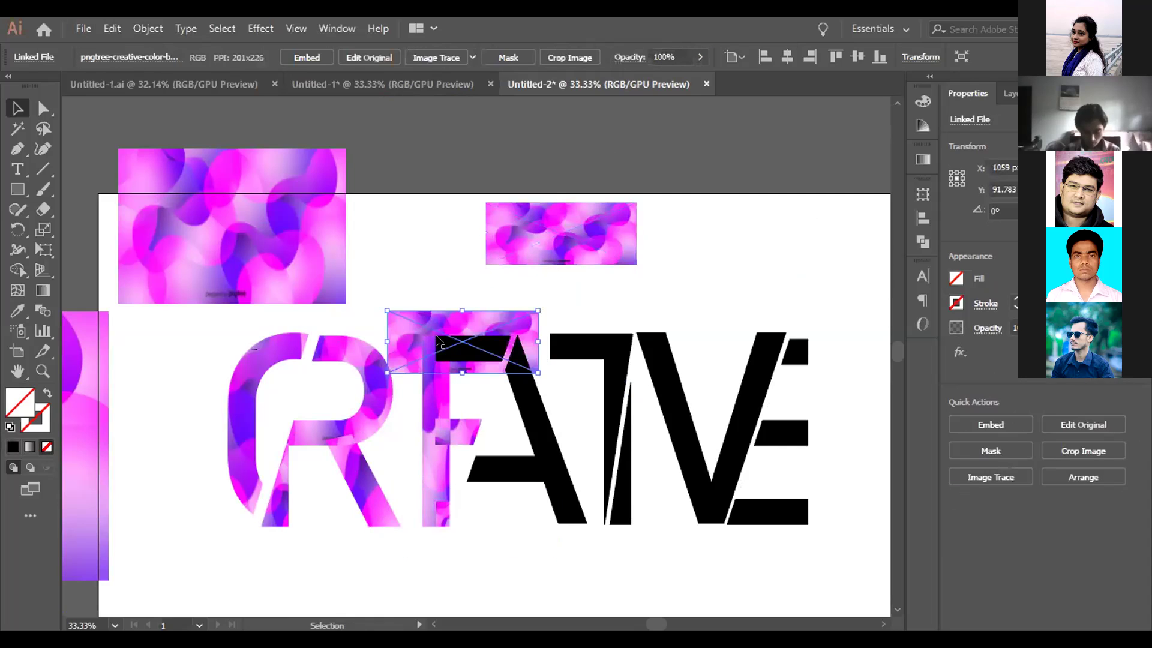
left_click(467, 354, "shift")
right_click(468, 354)
left_click(503, 500)
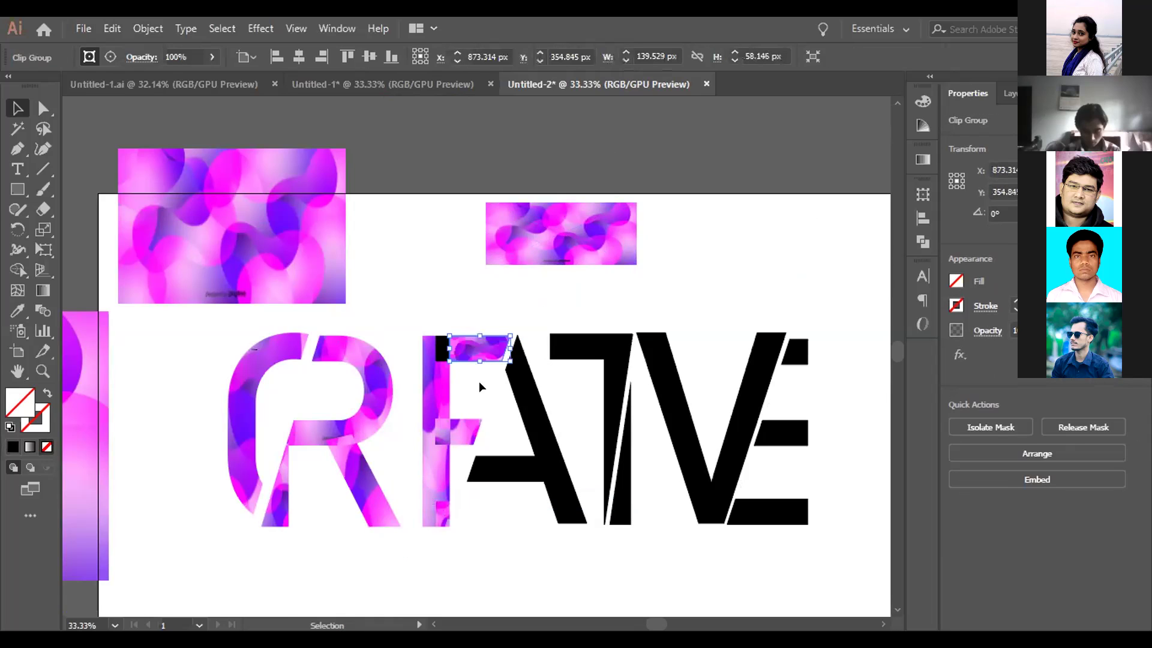
Duplicate the small background over the first E's upper corner and clip it to the black block between the stem and the top bar.
left_click(540, 242)
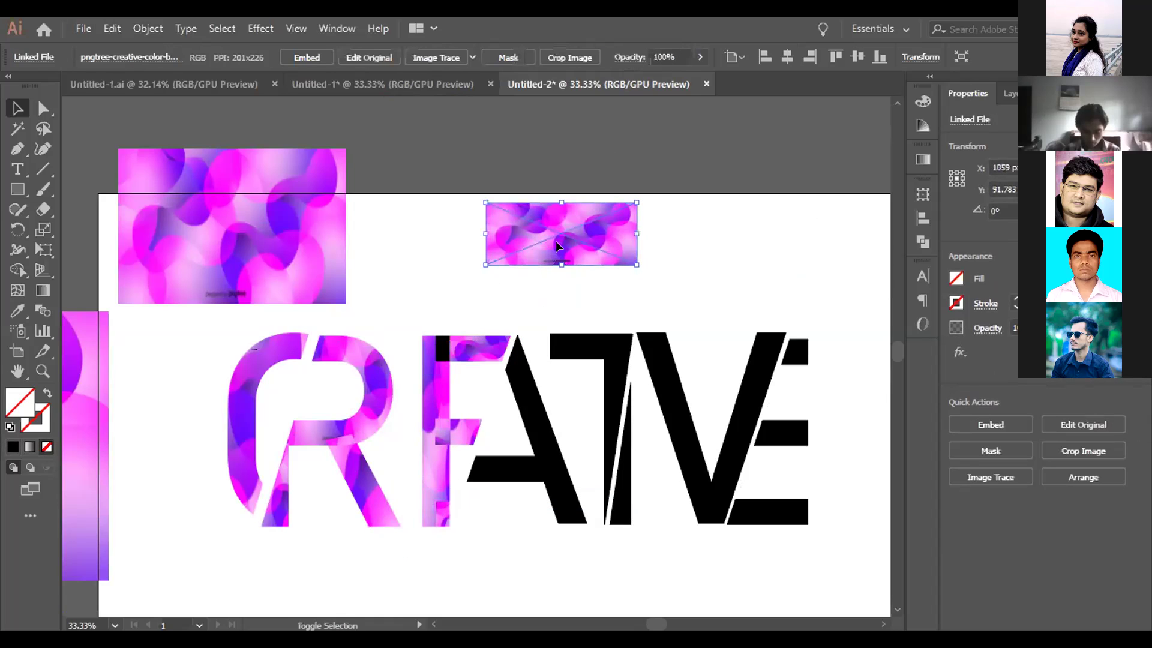
left_click_drag(551, 247, 437, 361)
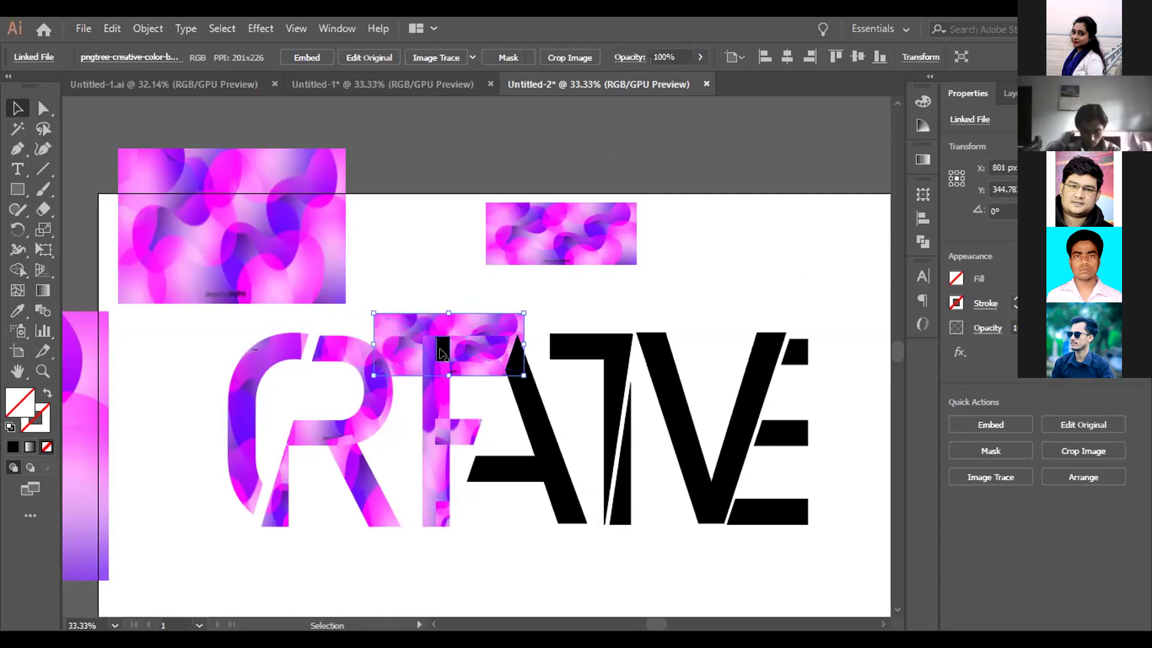
left_click(442, 344)
left_click(443, 318, "shift")
right_click(438, 327)
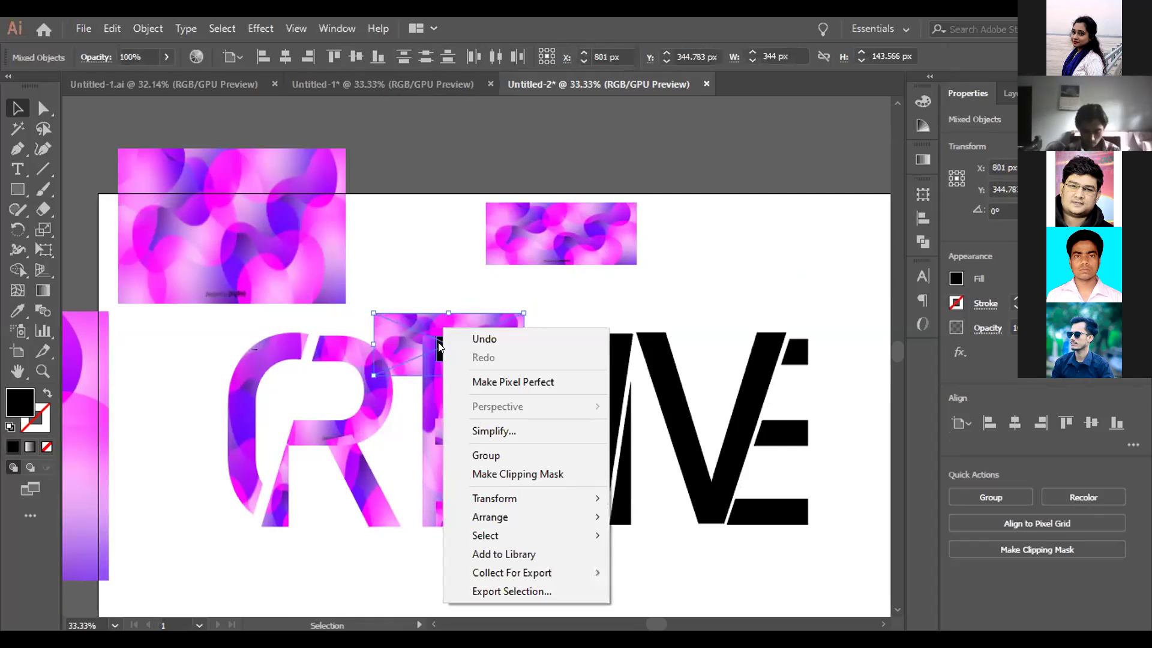
left_click(482, 473)
left_click(478, 510)
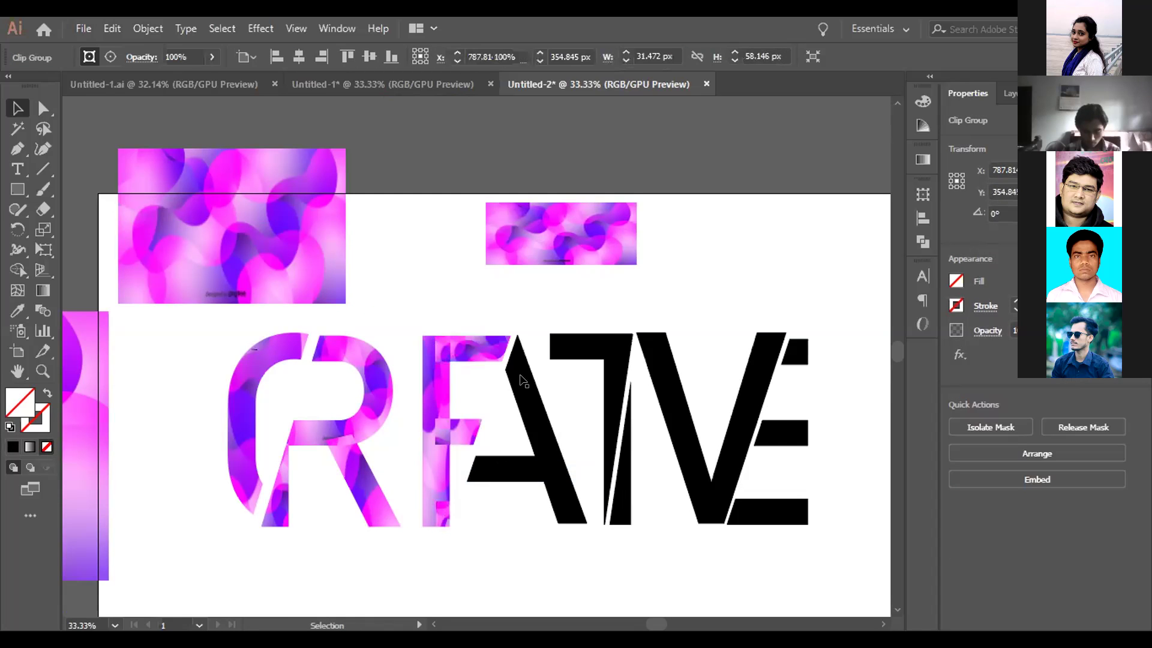
Place a duplicate of the small background behind the A and stretch it to cover the letter's full height.
left_click_drag(582, 235, 491, 564)
left_click(568, 452)
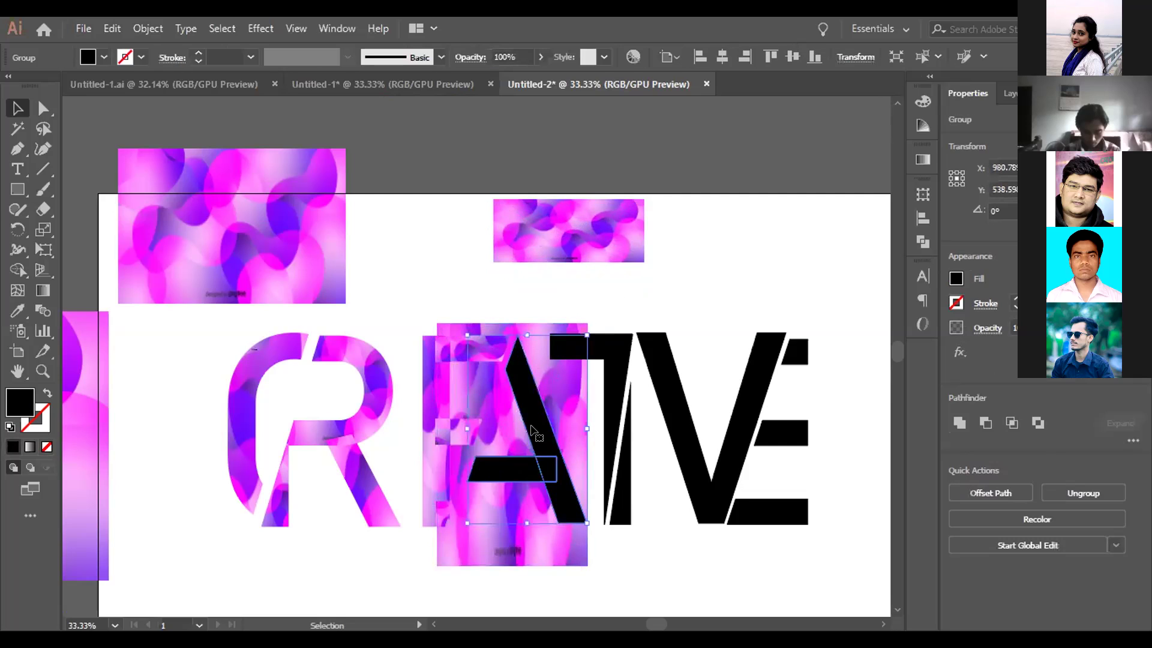
Try to make a clipping mask from the grouped A and the stretched background copy.
left_click(547, 383, "shift")
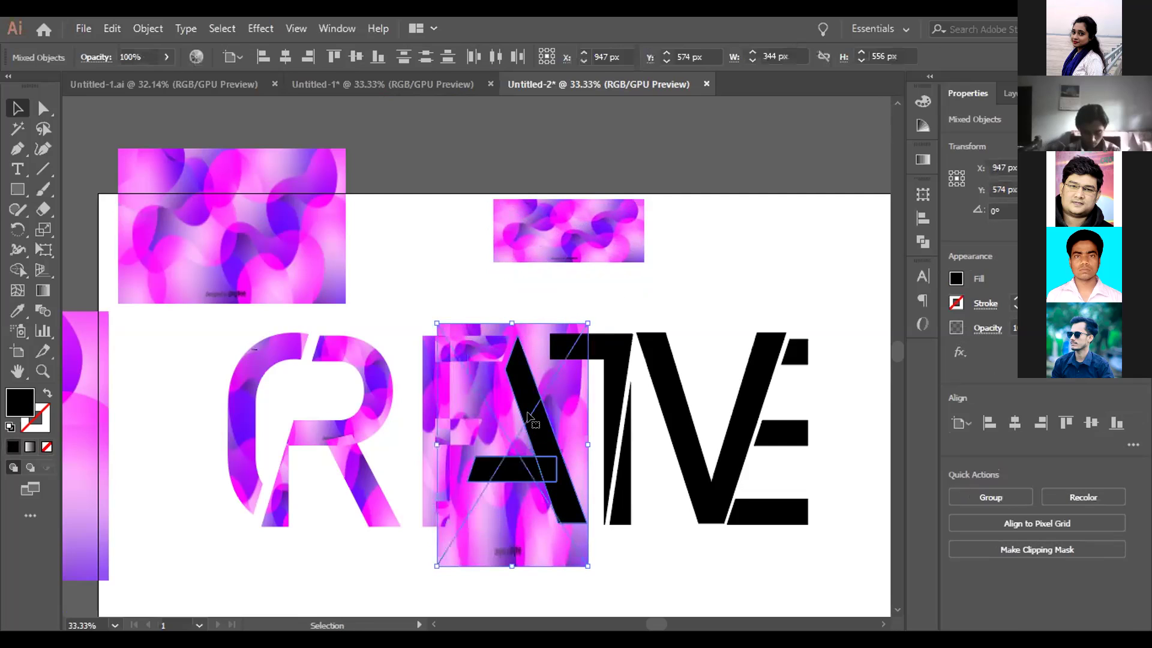
right_click(531, 404)
left_click(569, 274)
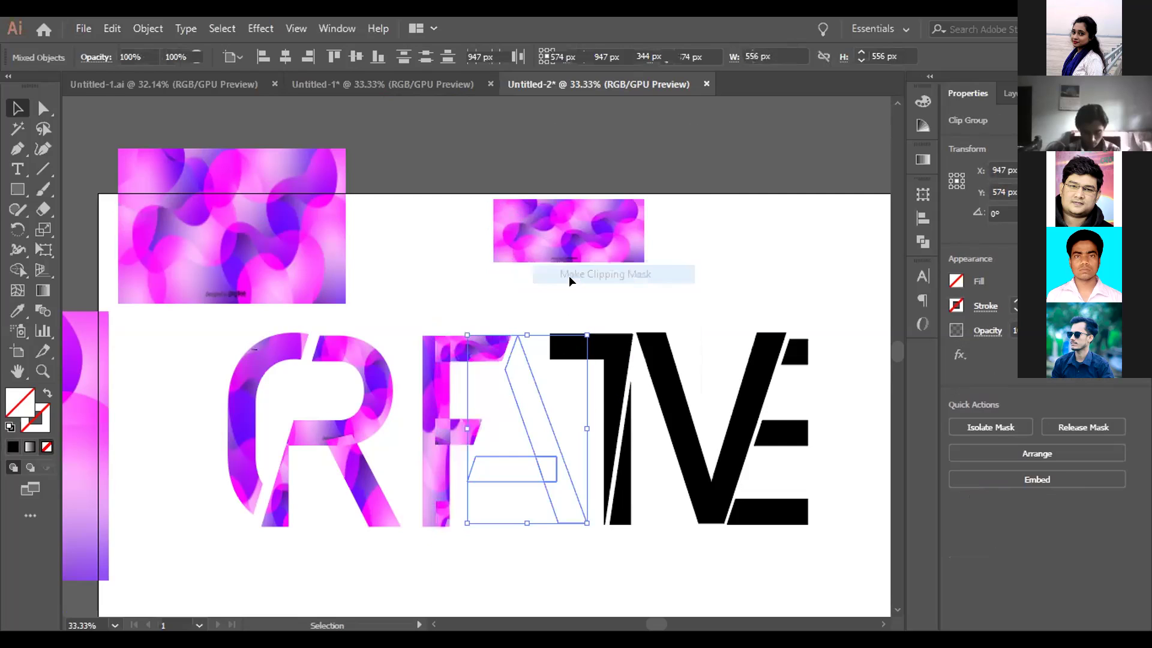
key("ctrl+z")
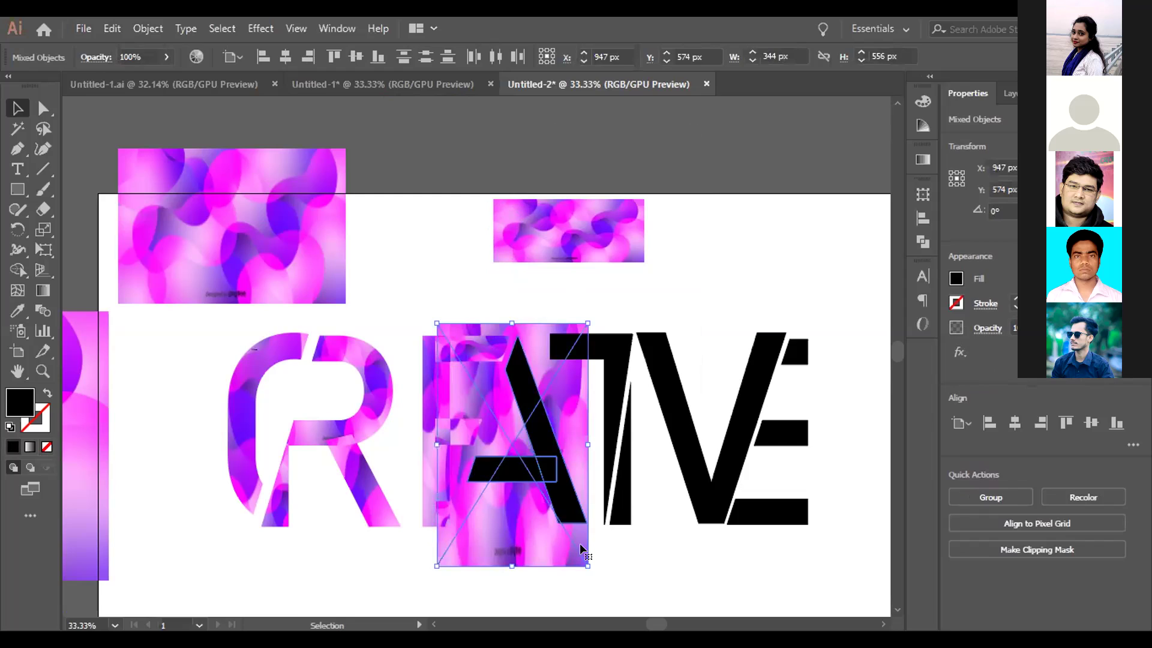
Ungroup the pieces of the letter A.
key("ctrl+shift+a")
right_click(548, 474)
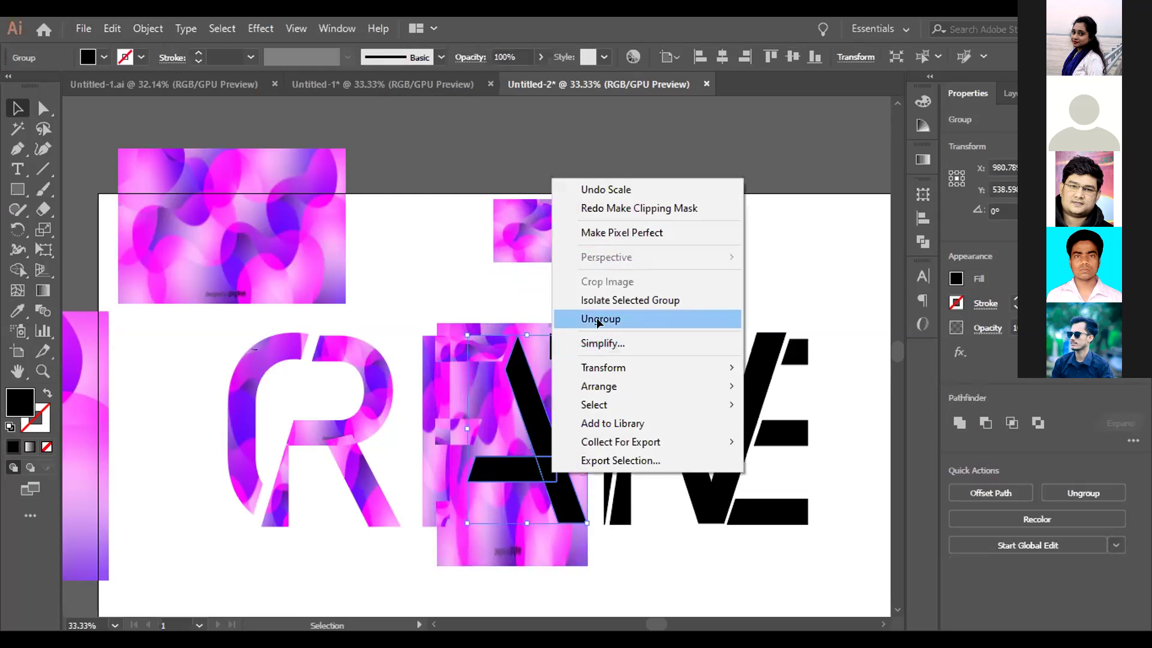
left_click(596, 318)
left_click(680, 288)
Make a clipping mask from the A's diagonal stroke and the stretched background copy behind it.
left_click(556, 443)
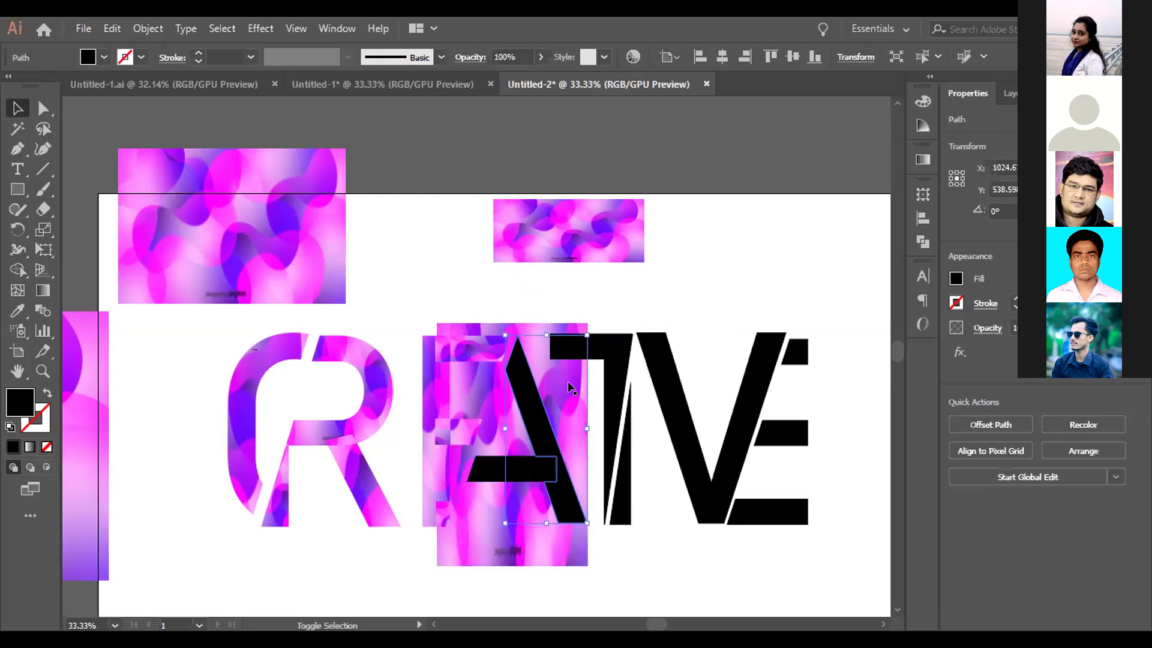
left_click(520, 383, "shift")
right_click(520, 382)
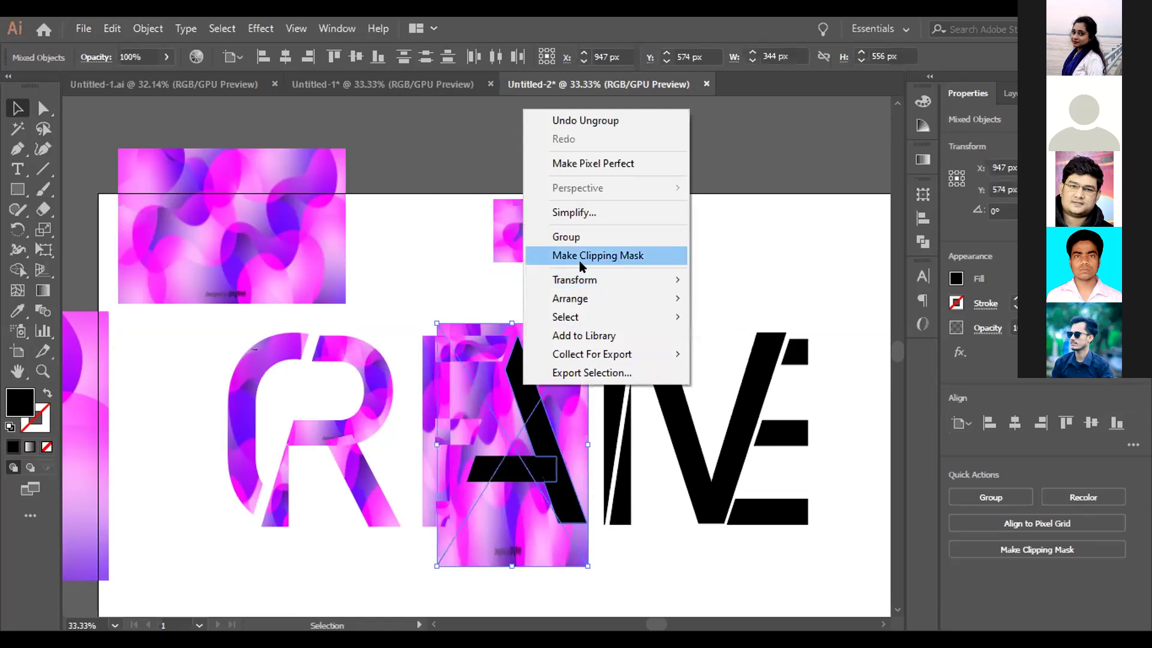
left_click(584, 255)
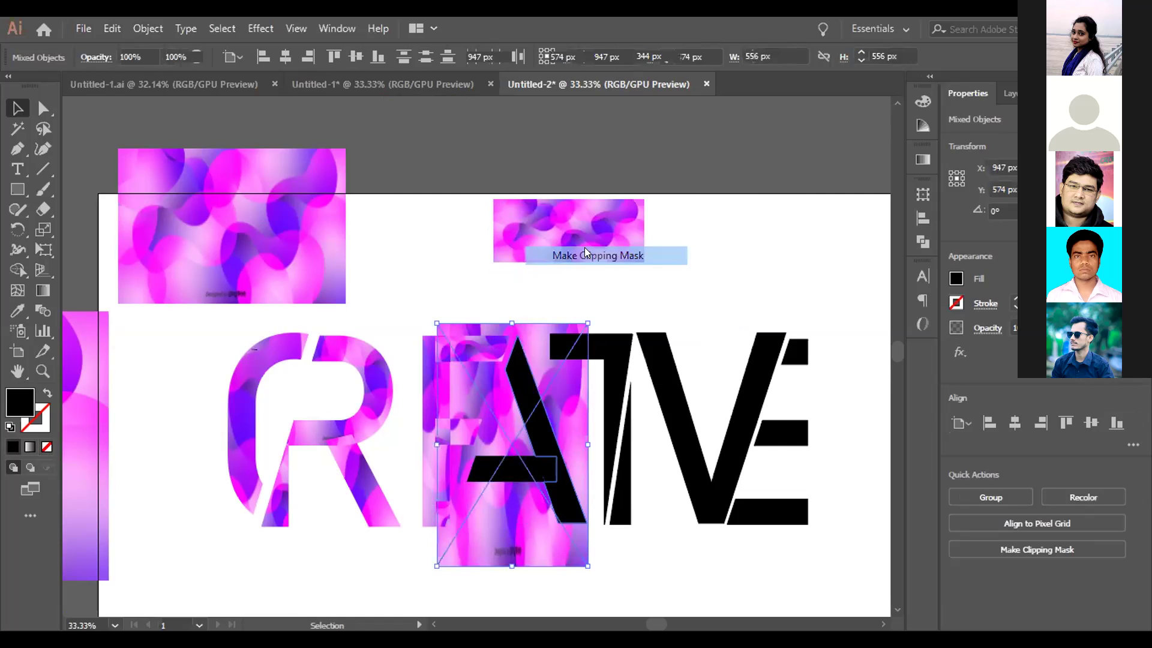
left_click(666, 287)
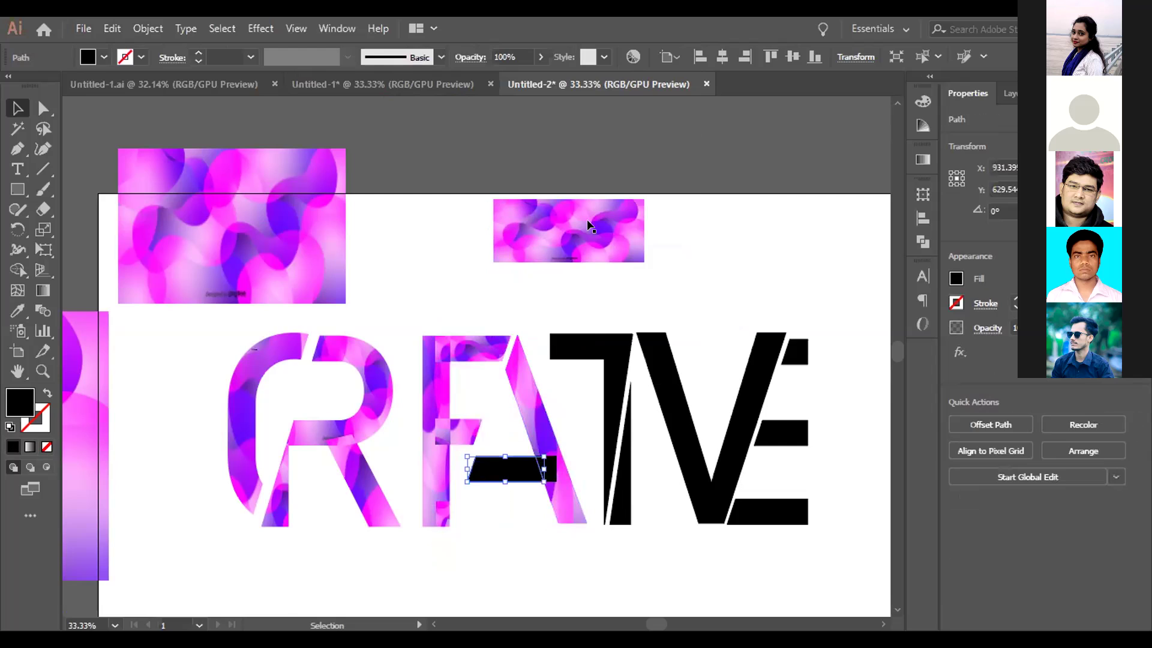
Duplicate the small background over the A's crossbar and clip it to the long black part of the bar.
left_click(588, 225)
left_click_drag(588, 225, 521, 471)
left_click(522, 471)
left_click(560, 461, "shift")
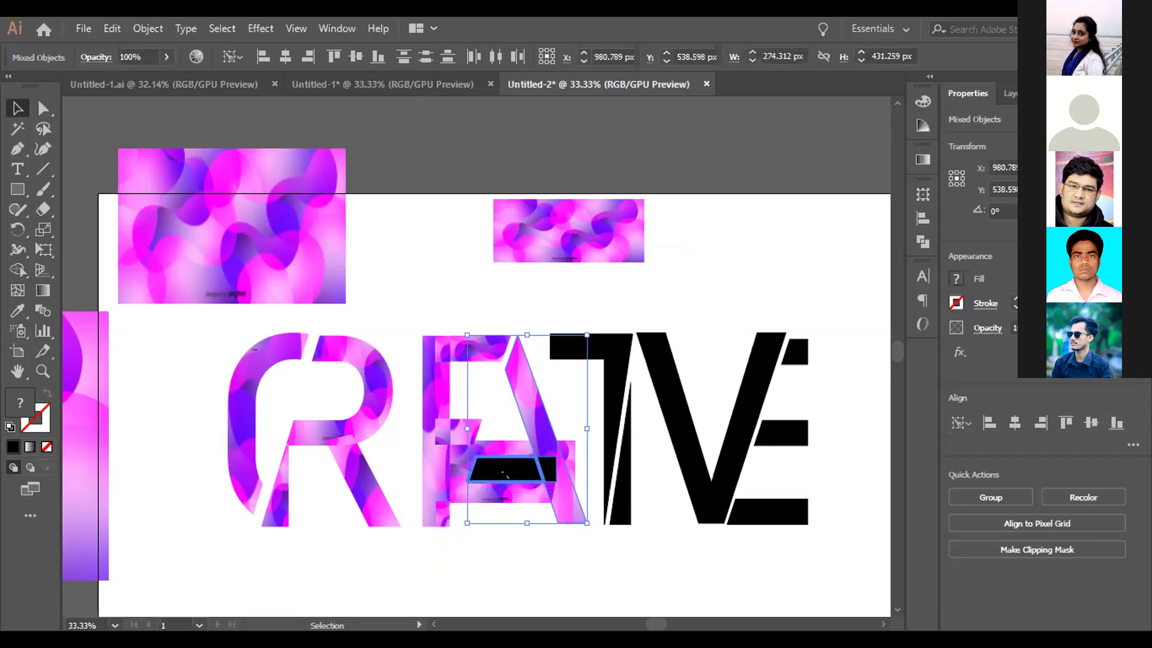
left_click(491, 532)
left_click(491, 501)
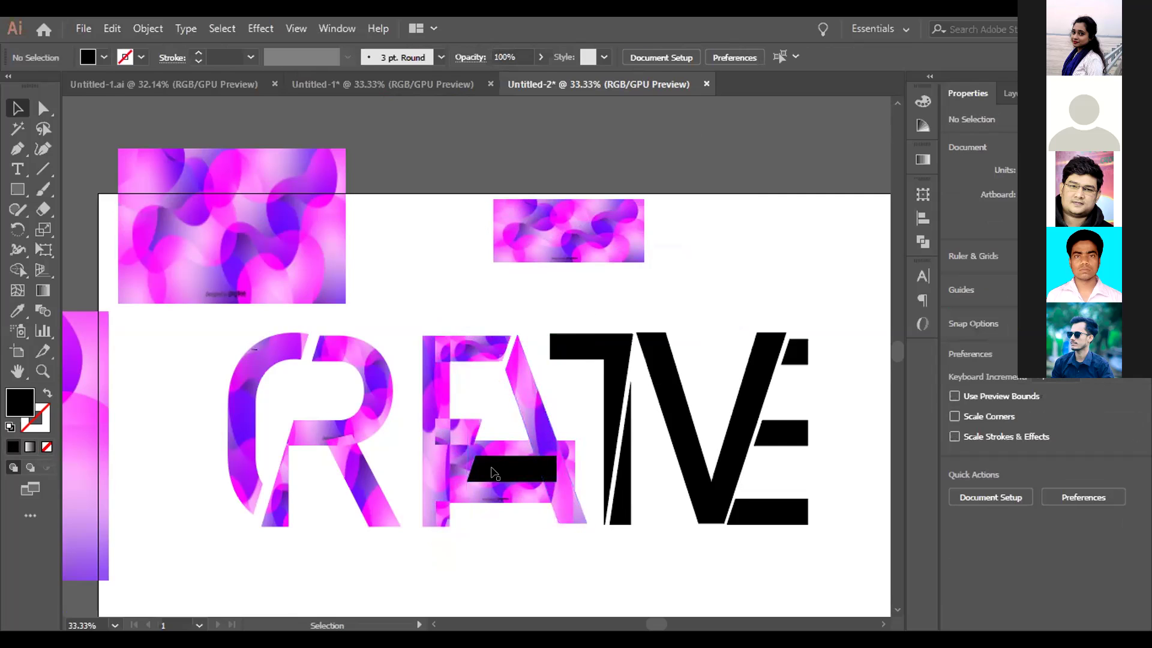
left_click(482, 474, "shift")
right_click(481, 476)
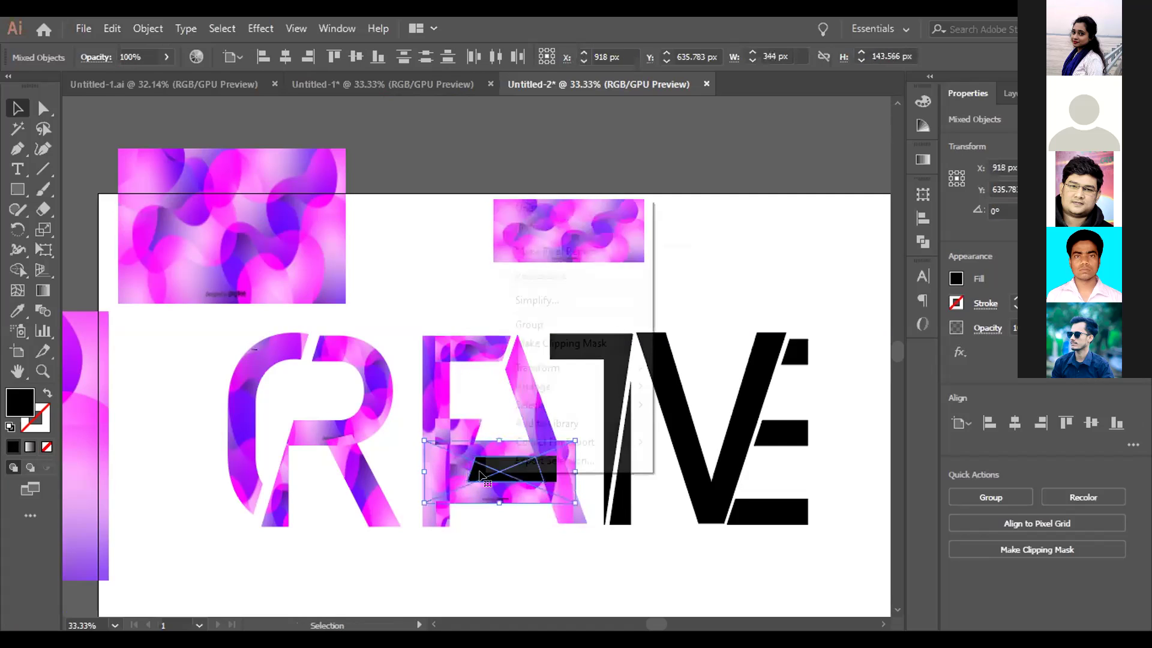
left_click(547, 343)
left_click(532, 540)
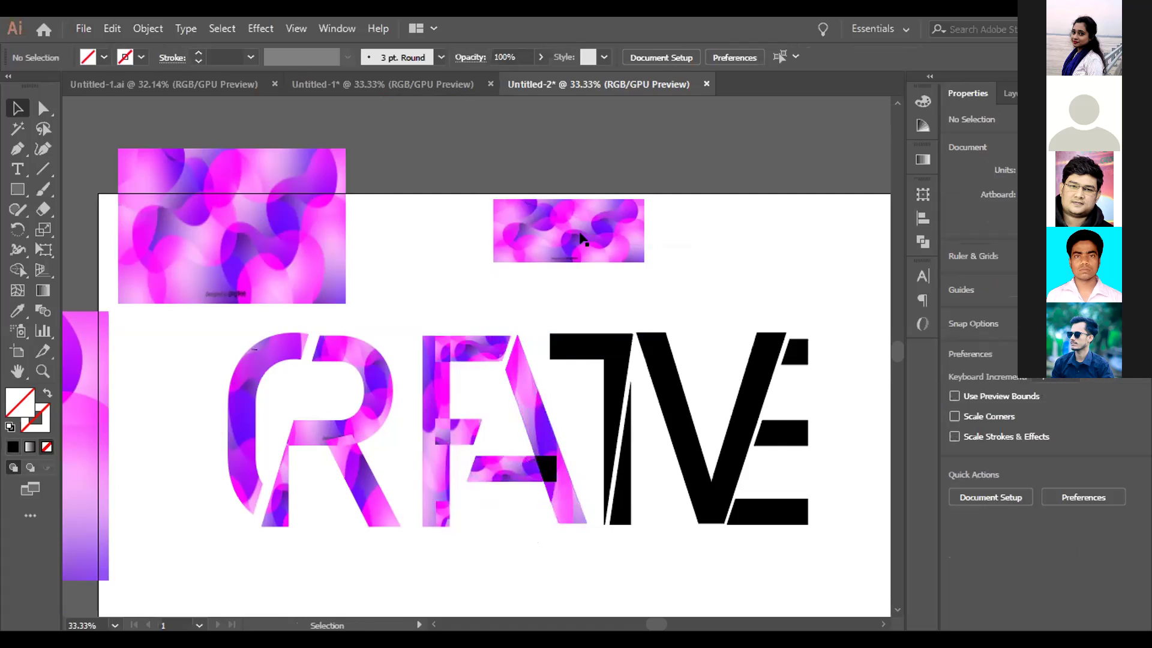
Place another duplicate of the small background behind the black block where the A's crossbar meets the diagonal and clip it to that block.
left_click(581, 231)
left_click_drag(598, 230, 546, 471)
left_click(546, 471, "shift")
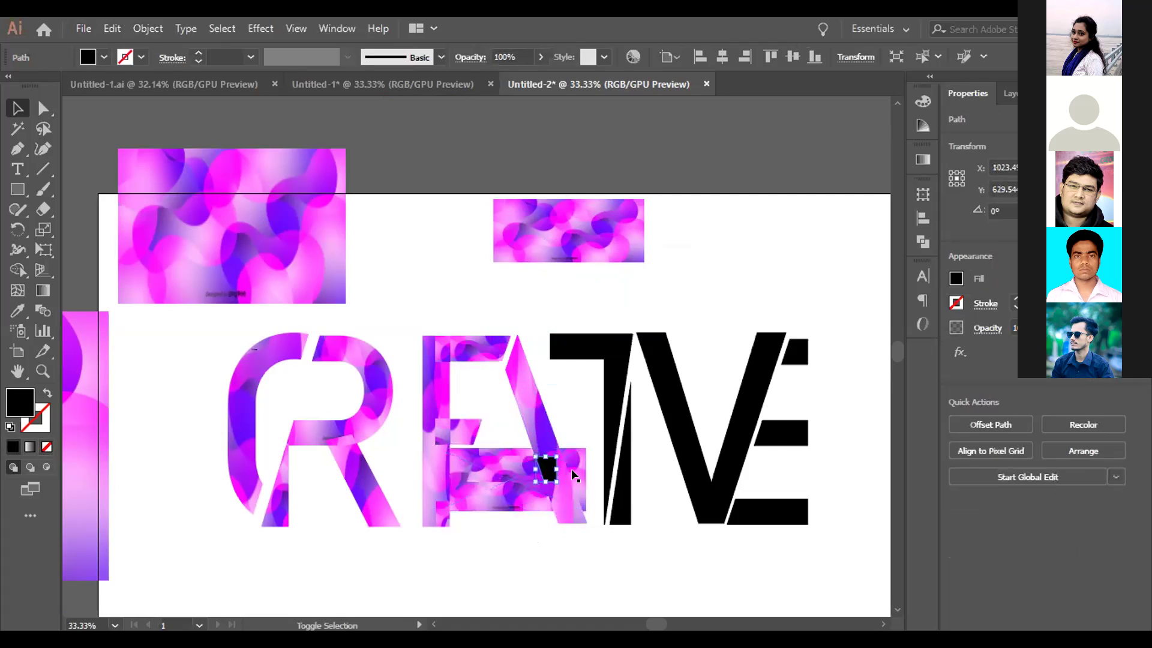
right_click(549, 471)
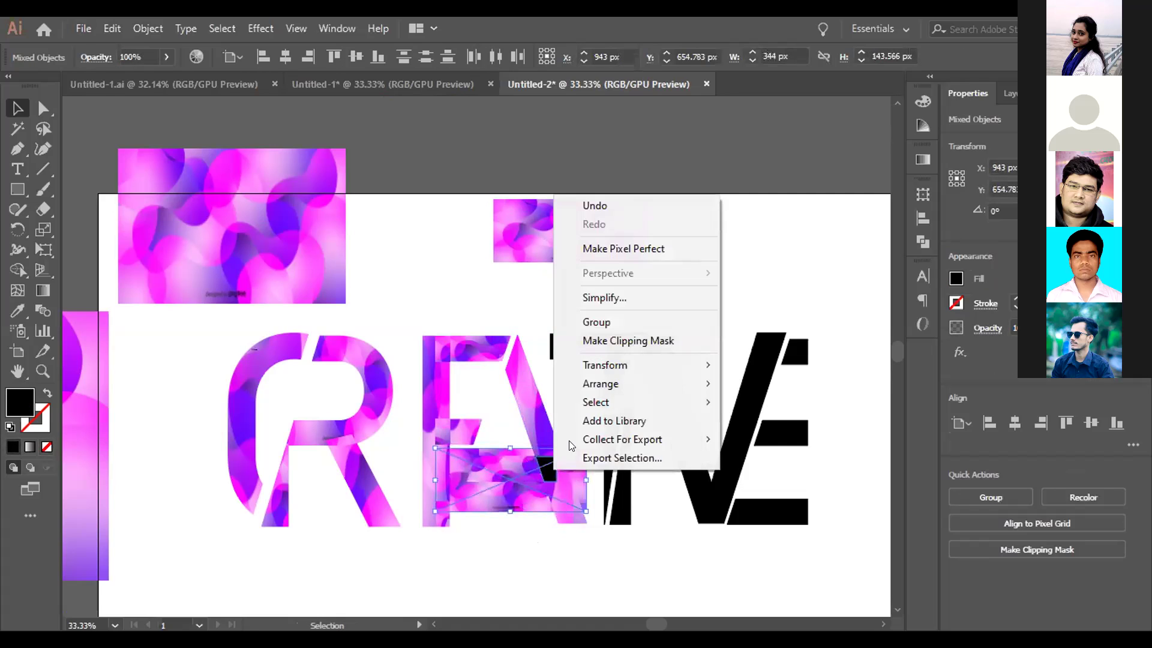
left_click(601, 338)
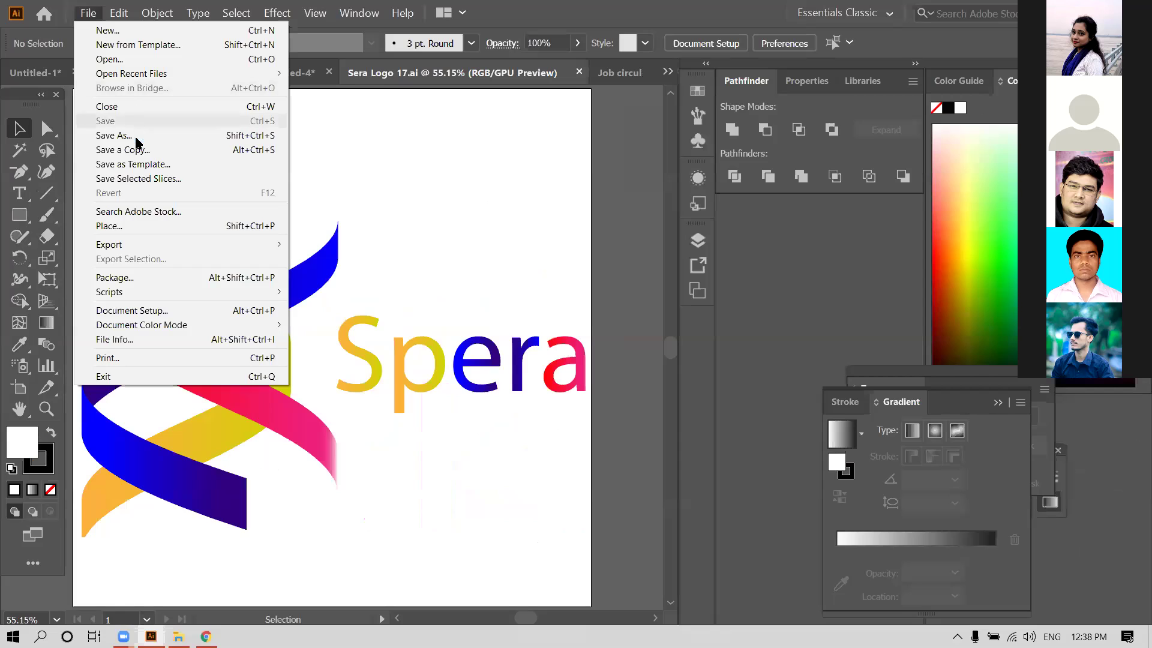
mouse_move(151, 241)
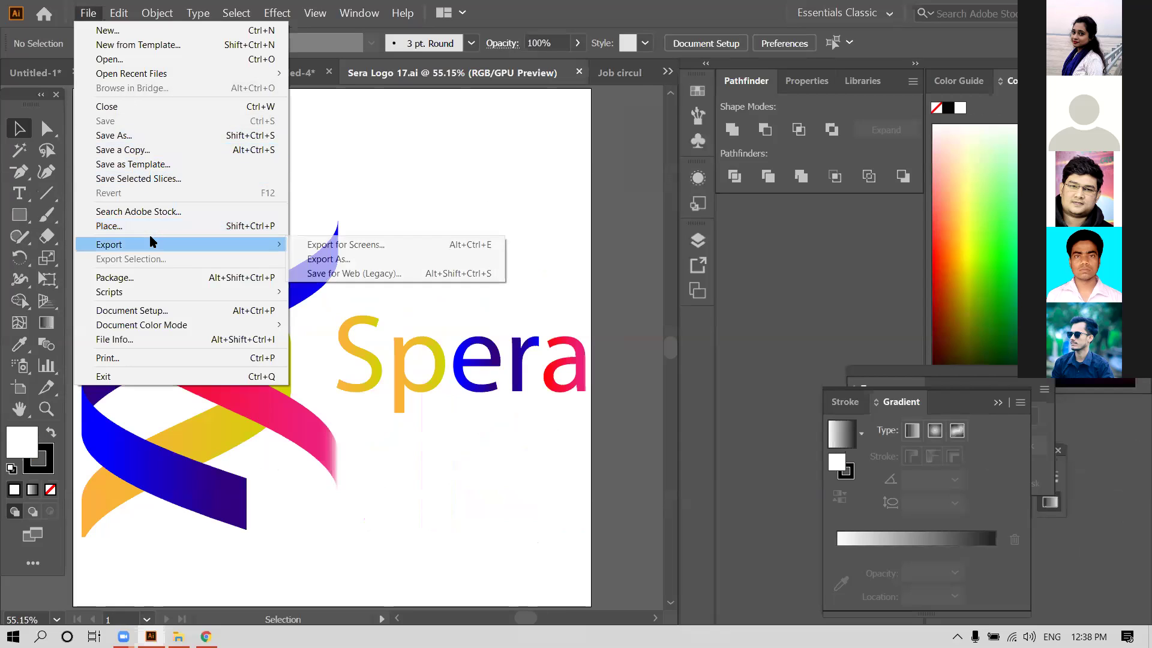
left_click(350, 261)
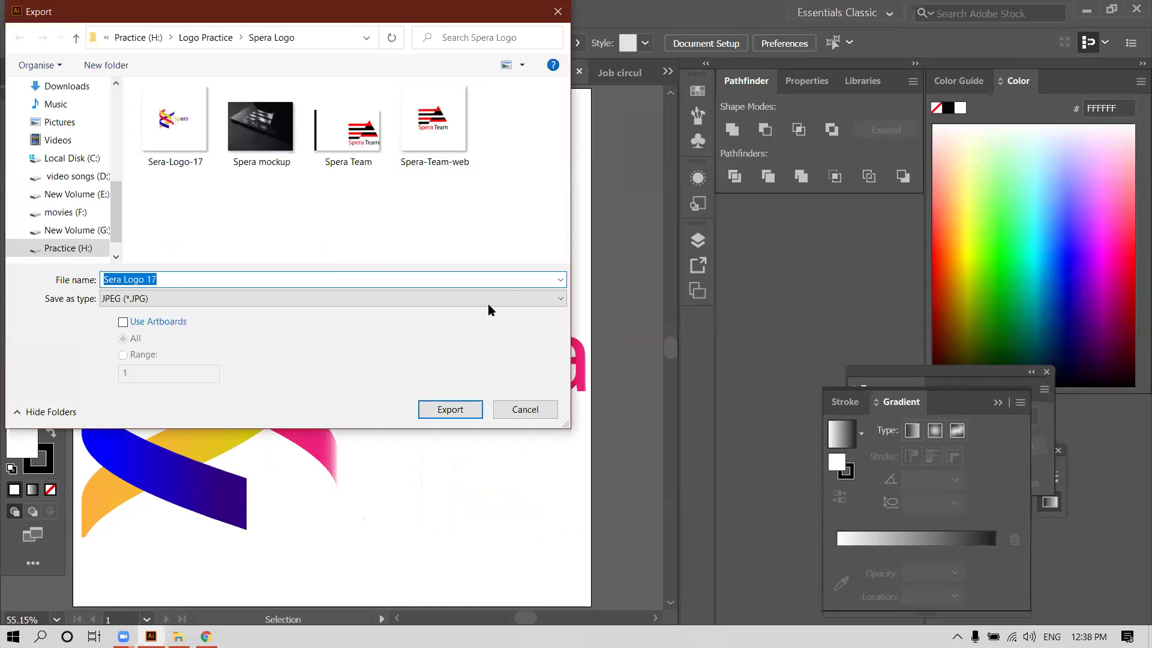
left_click(527, 409)
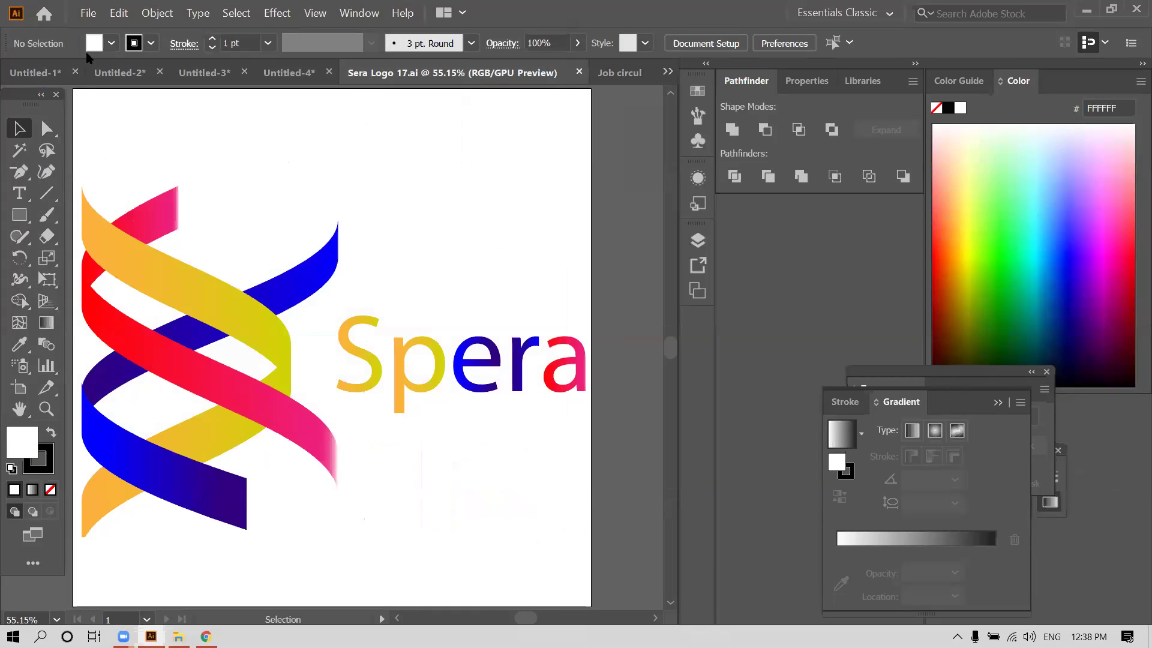
left_click(85, 13)
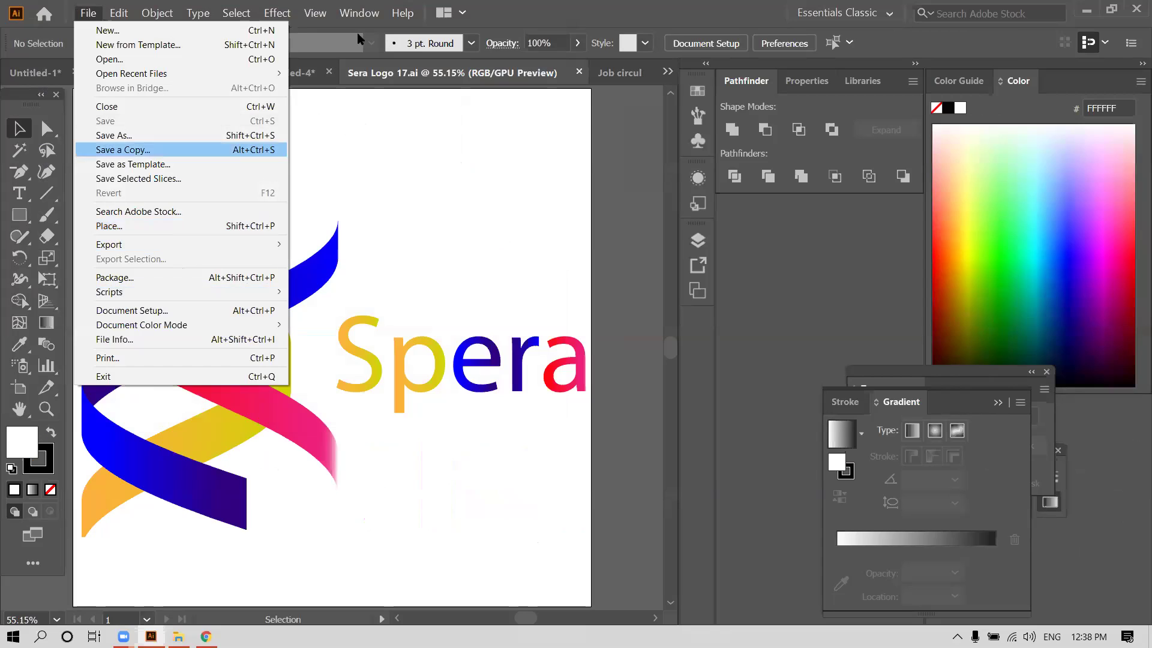
mouse_move(360, 13)
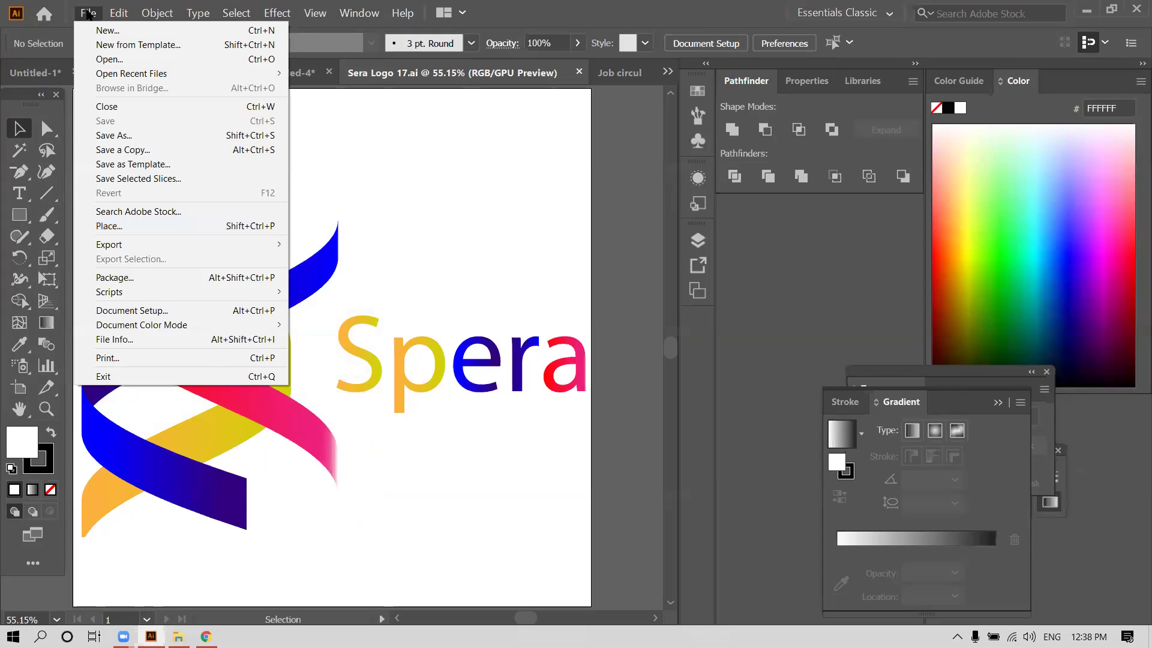
left_click(89, 13)
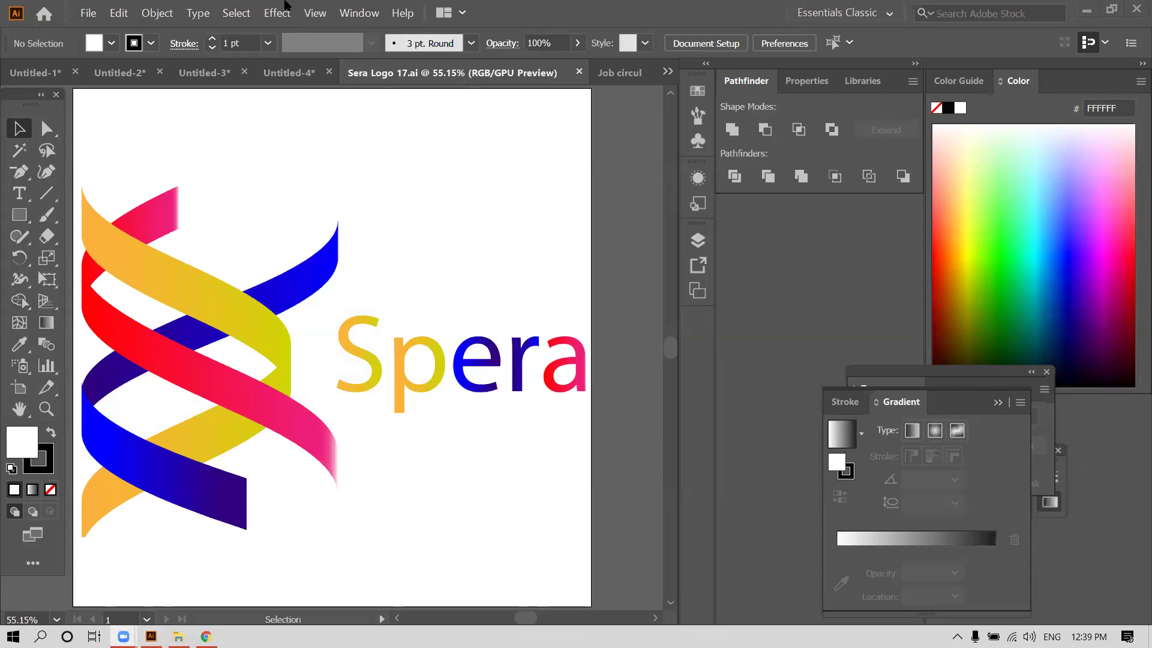
left_click(89, 13)
mouse_move(175, 244)
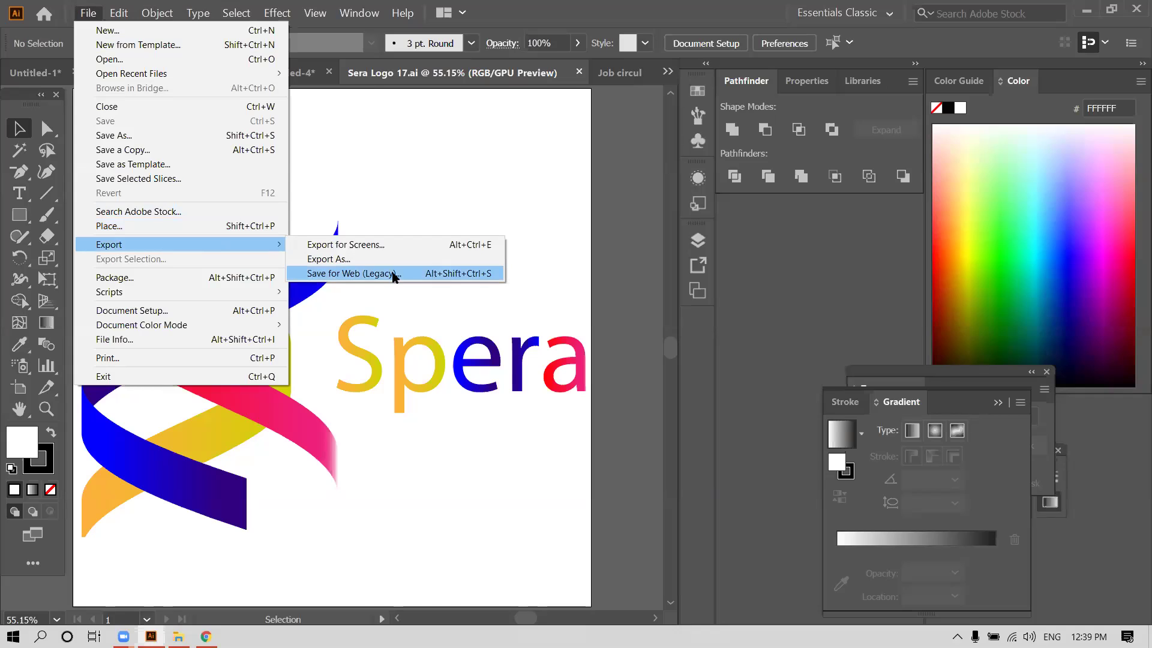
left_click(393, 274)
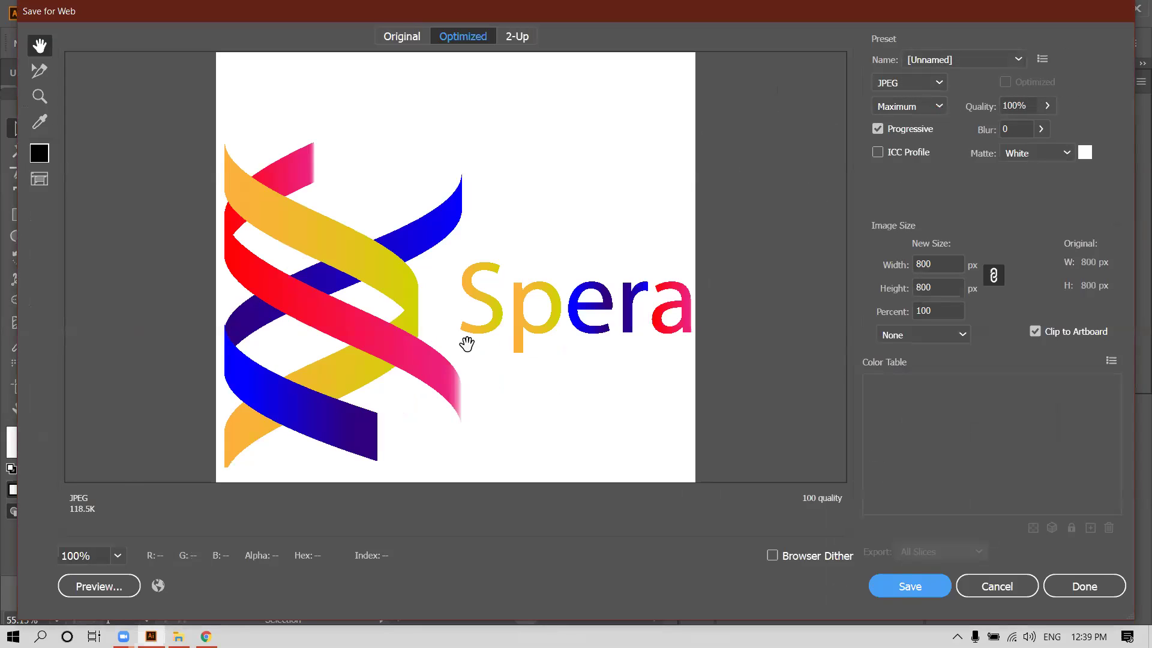
left_click(396, 39)
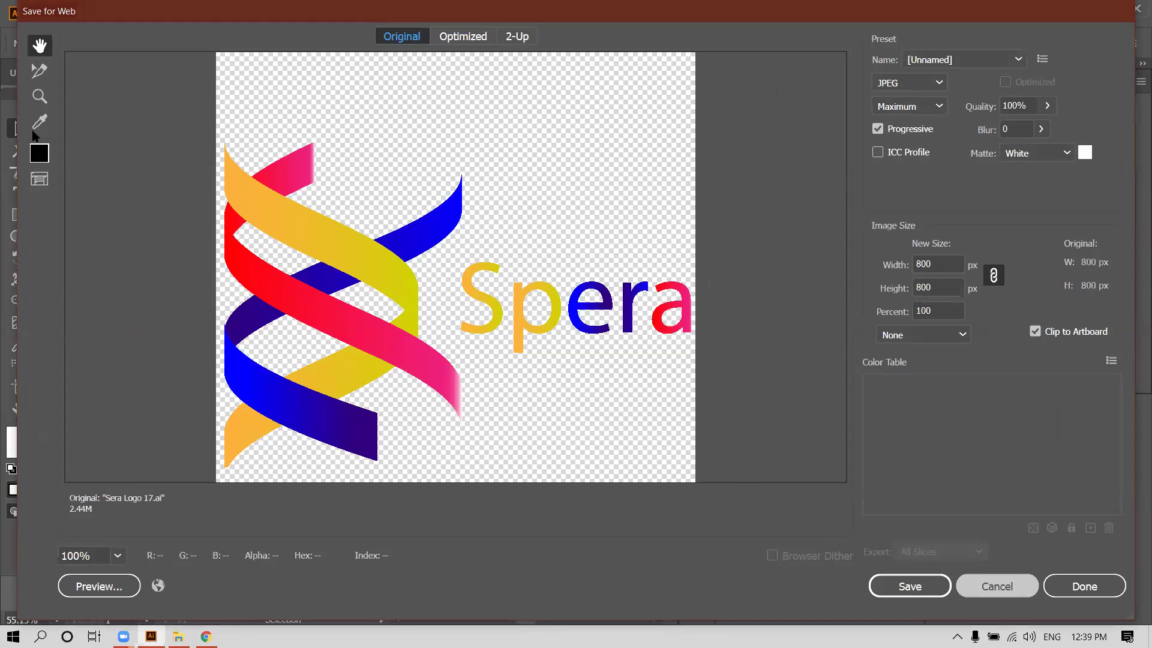
key("Escape")
Cover the whole artboard with a white rectangle of about 800 × 800 px and send it behind the Spera logo.
key("m")
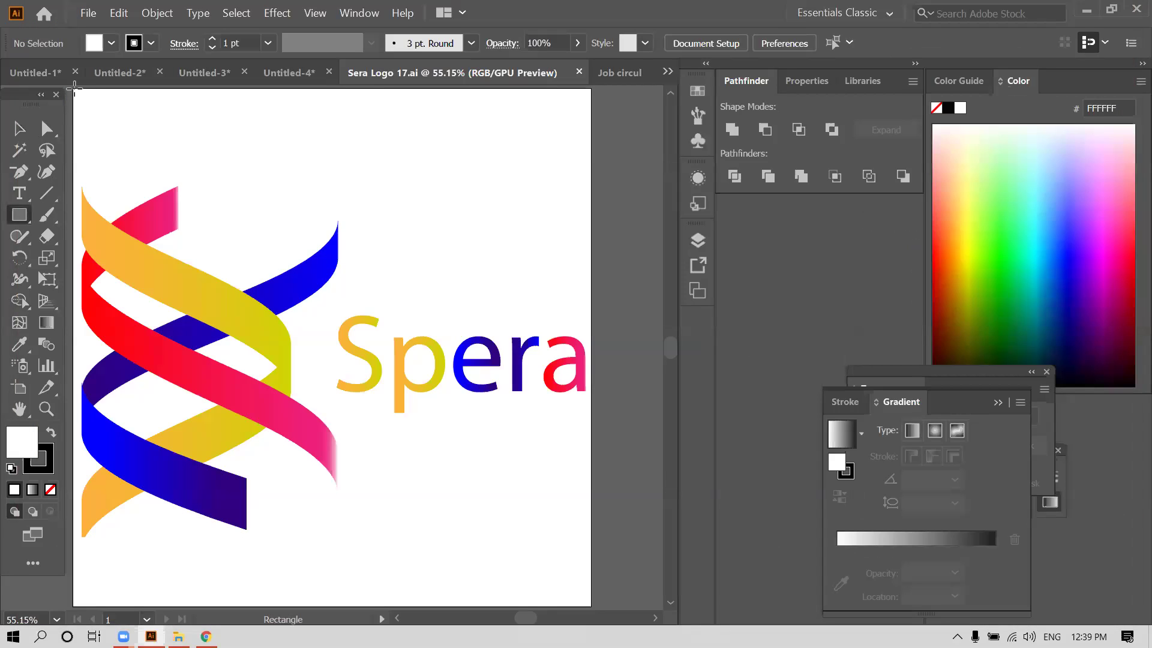
left_click_drag(74, 90, 592, 538)
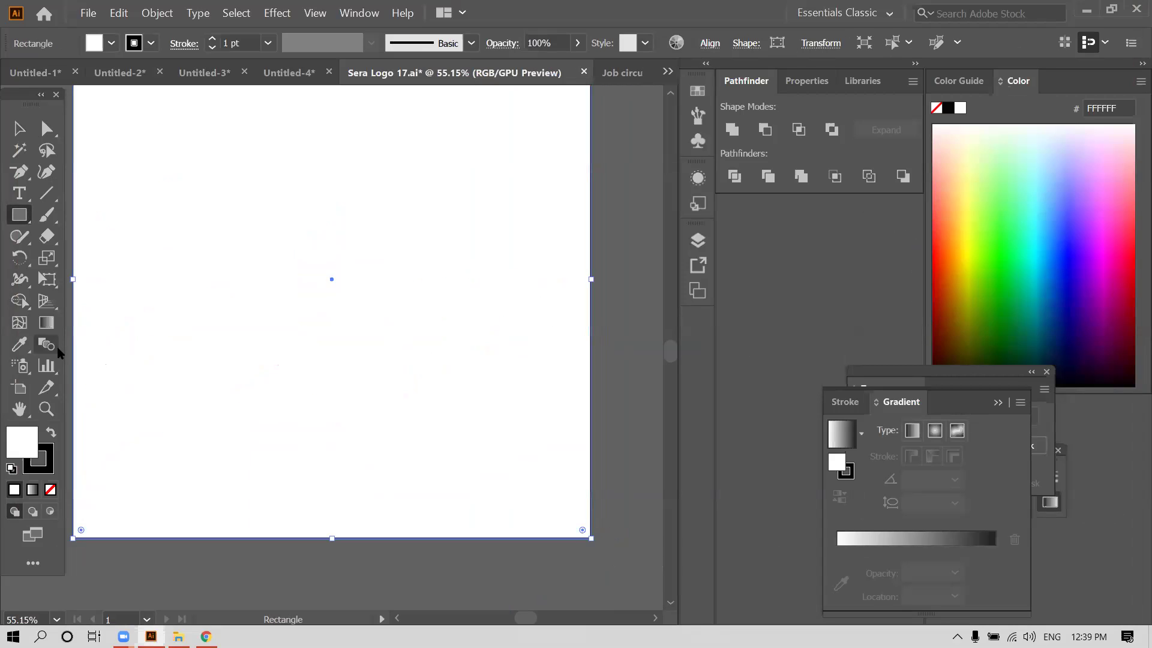
left_click(168, 192)
left_click(607, 348)
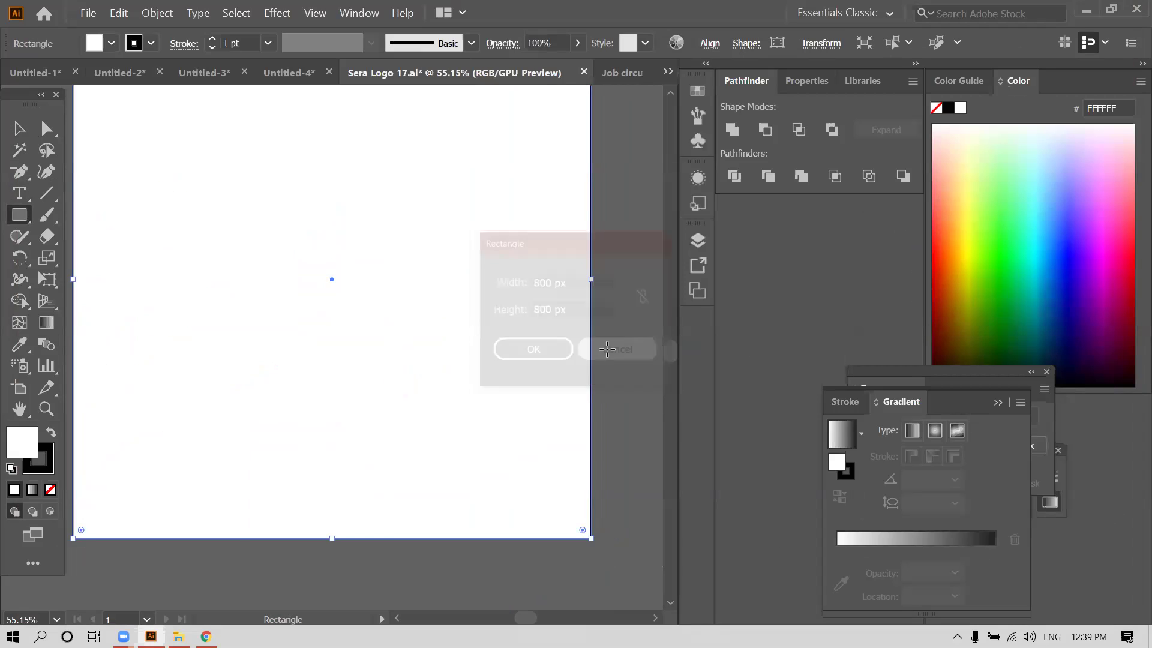
right_click(454, 311)
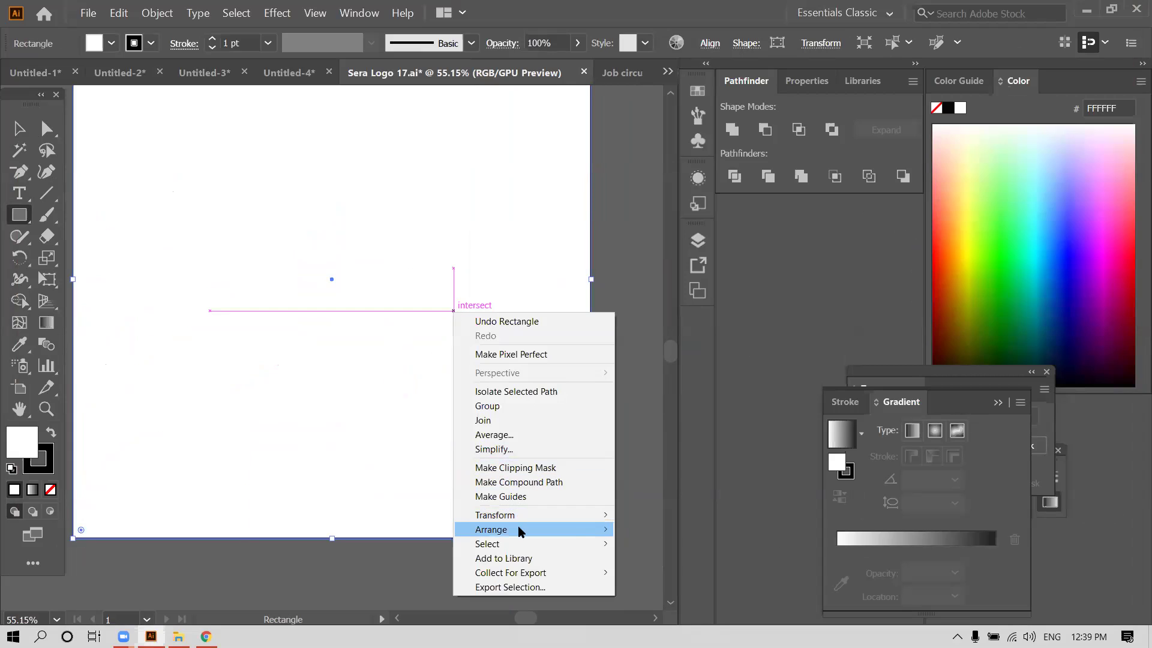
mouse_move(521, 532)
left_click(654, 572)
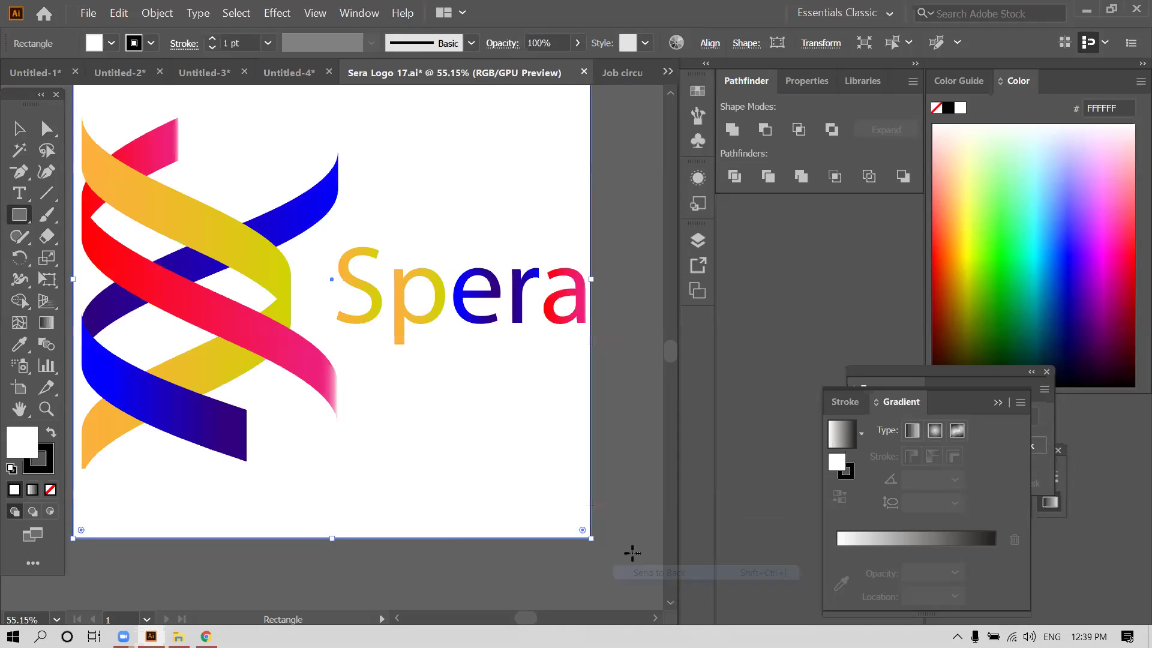
left_click(623, 525, "ctrl")
Export the Spera logo with Save for Web as a maximum-quality JPEG named Sera-Logo-youtube-17 in the Rectanhle logo folder.
left_click(88, 13)
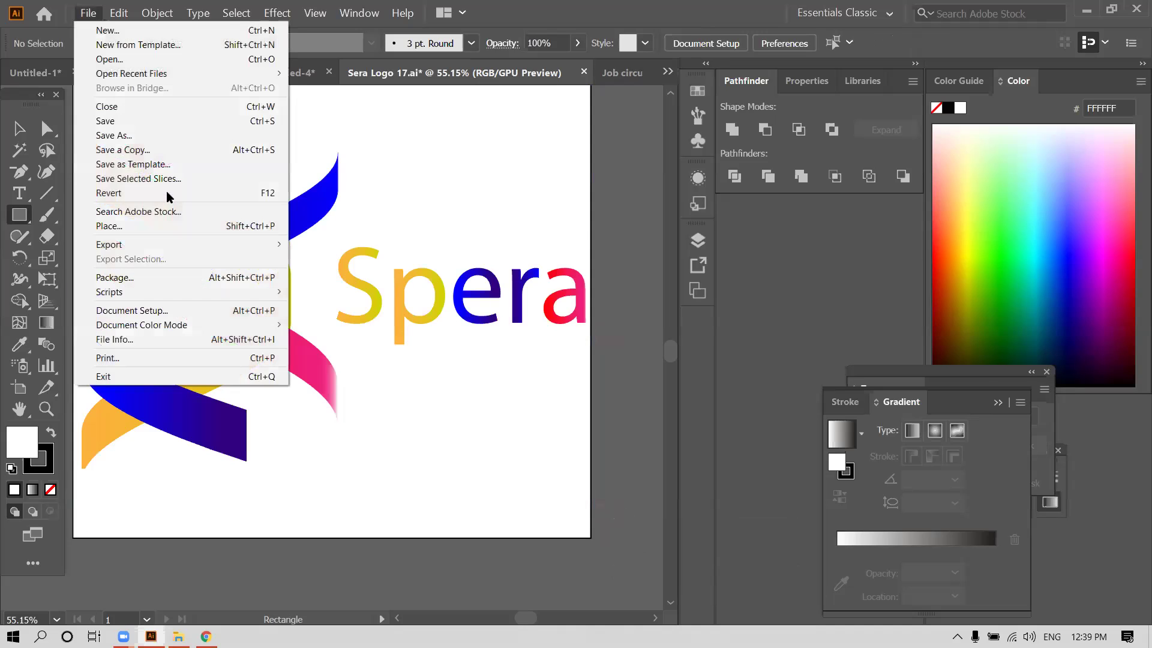
mouse_move(183, 244)
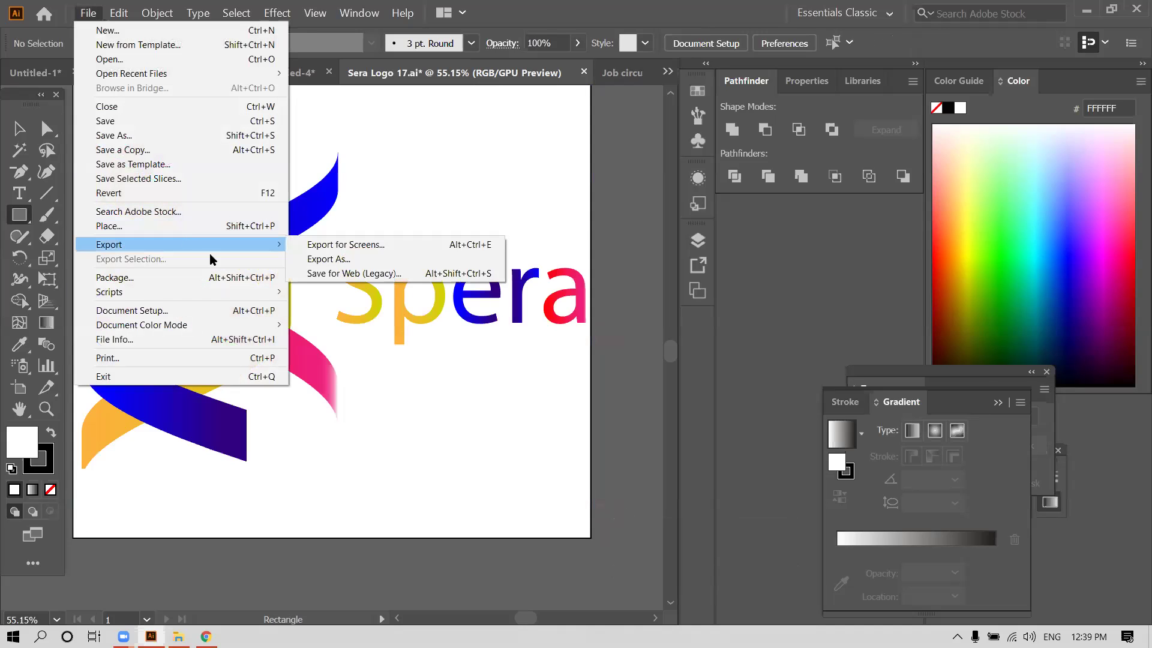
left_click(354, 274)
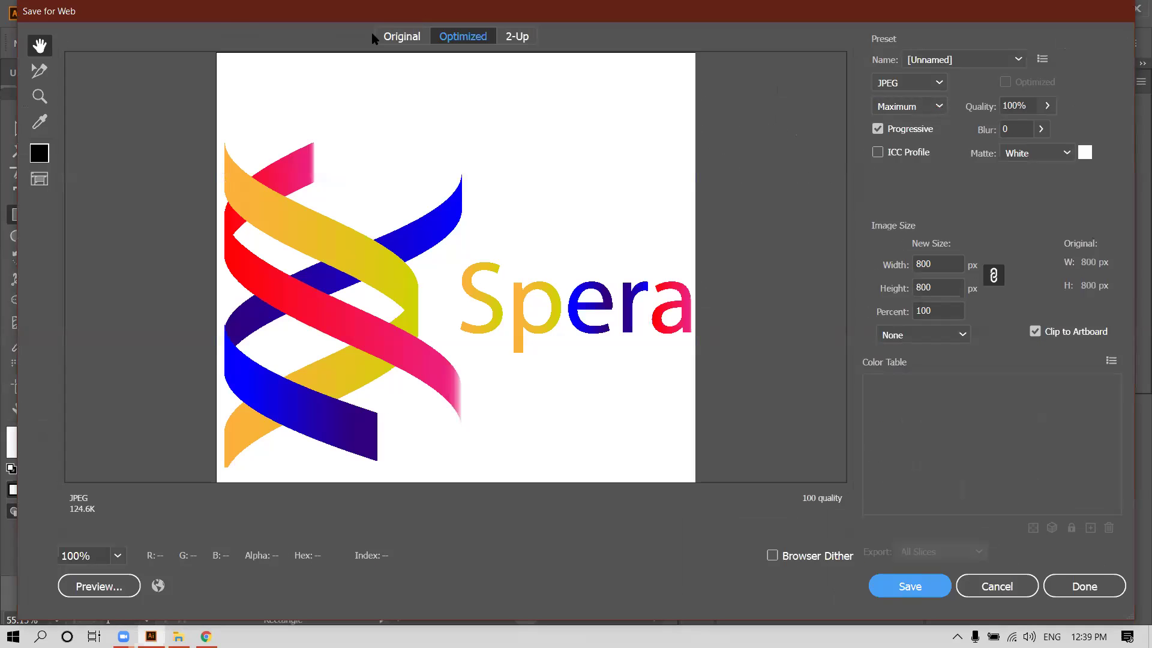
left_click(399, 36)
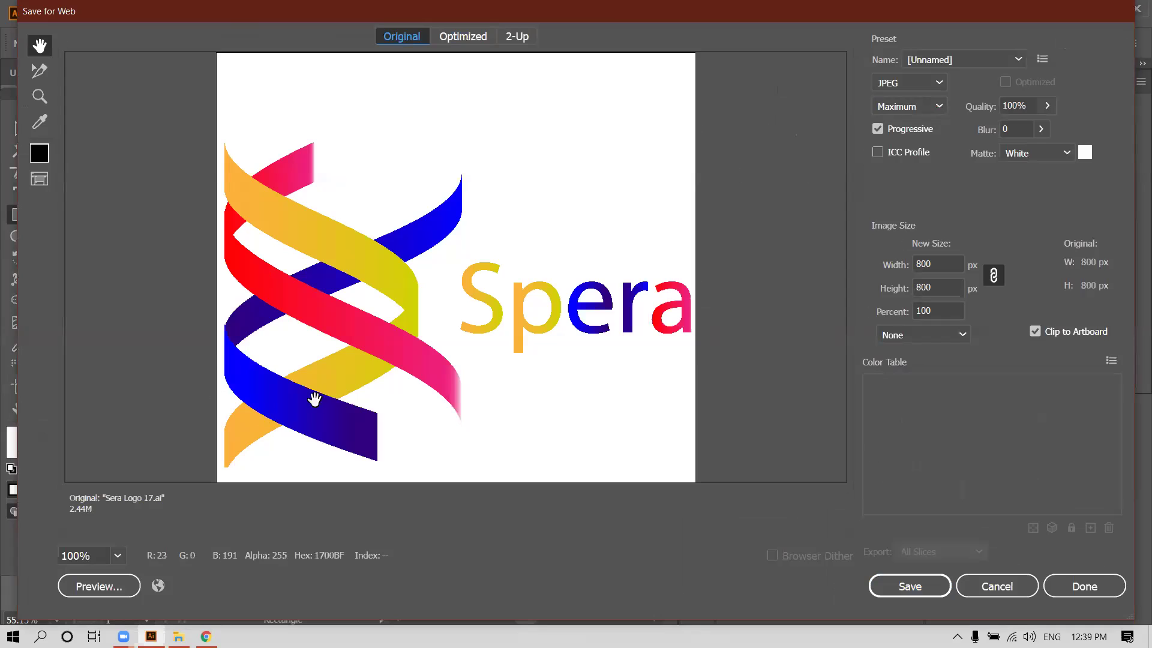
left_click_drag(350, 356, 351, 335)
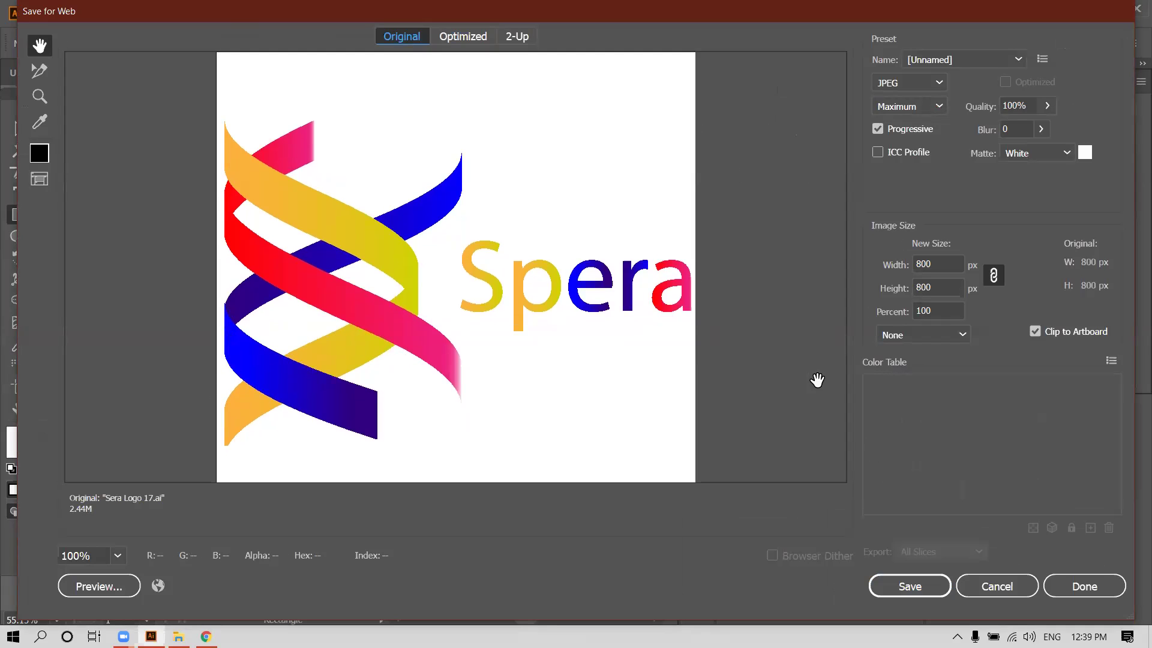
left_click(905, 586)
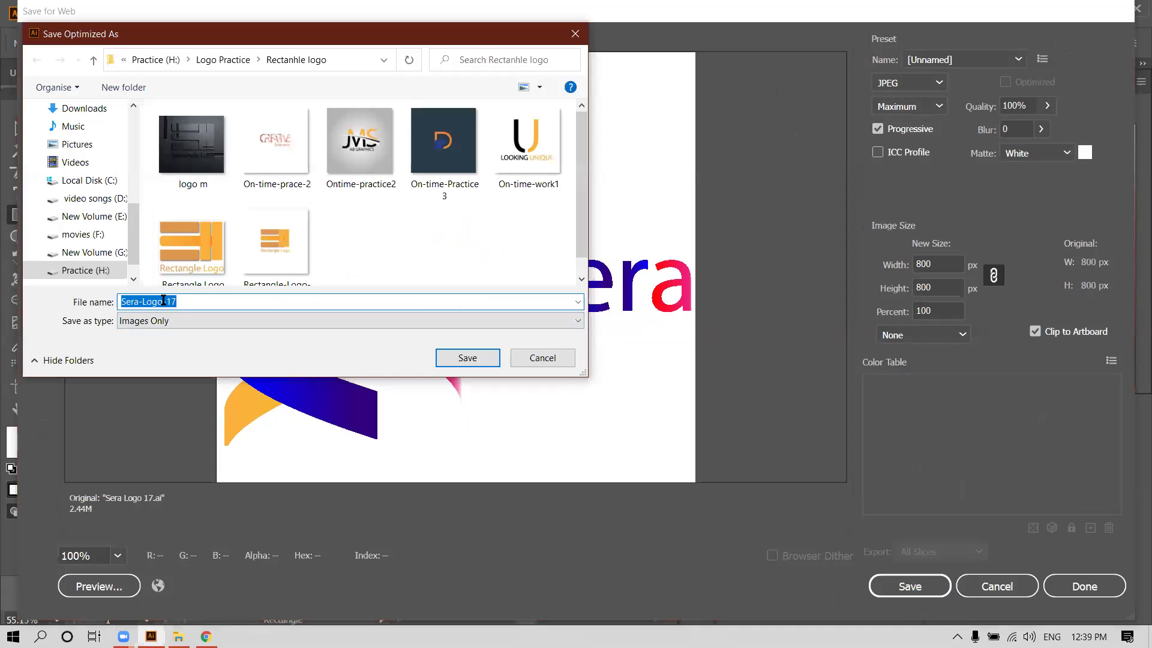
left_click(163, 300)
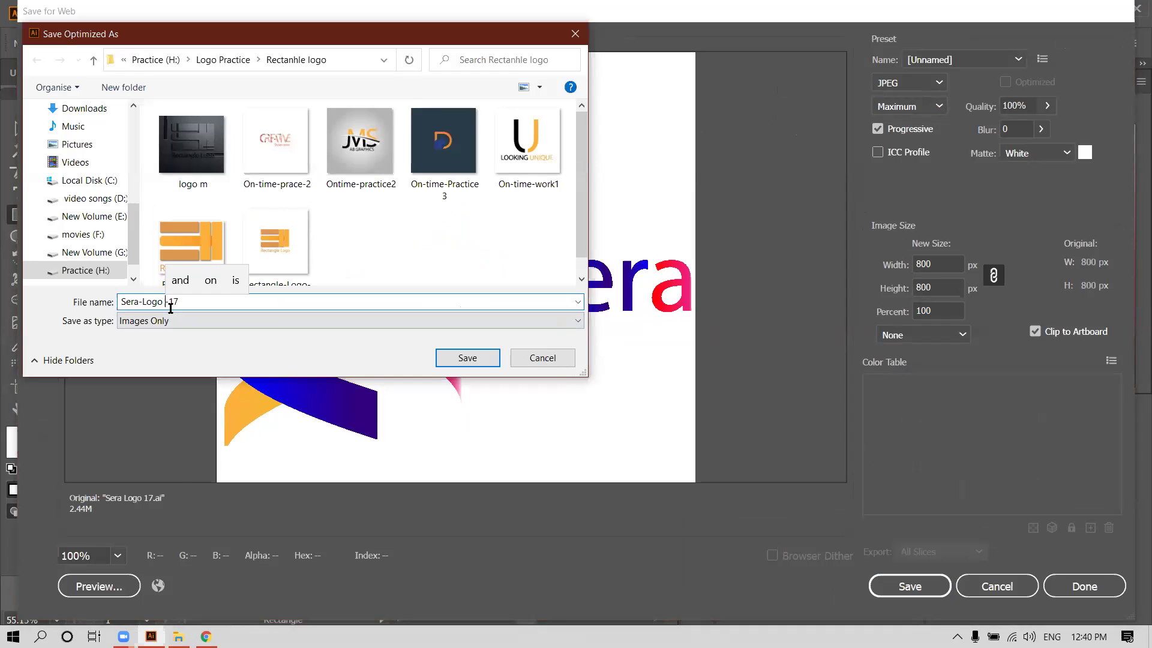
type("youtube")
left_click(440, 363)
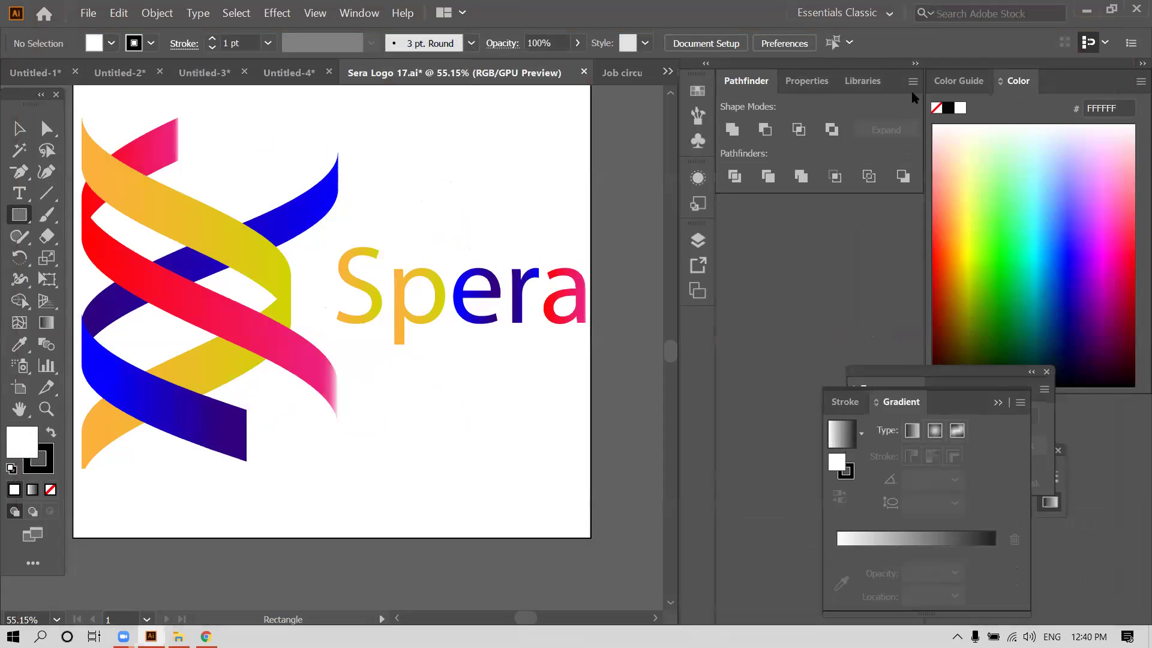
Leave the logo document open, minimise Illustrator and close the Facebook browser window behind it.
key("ctrl+w")
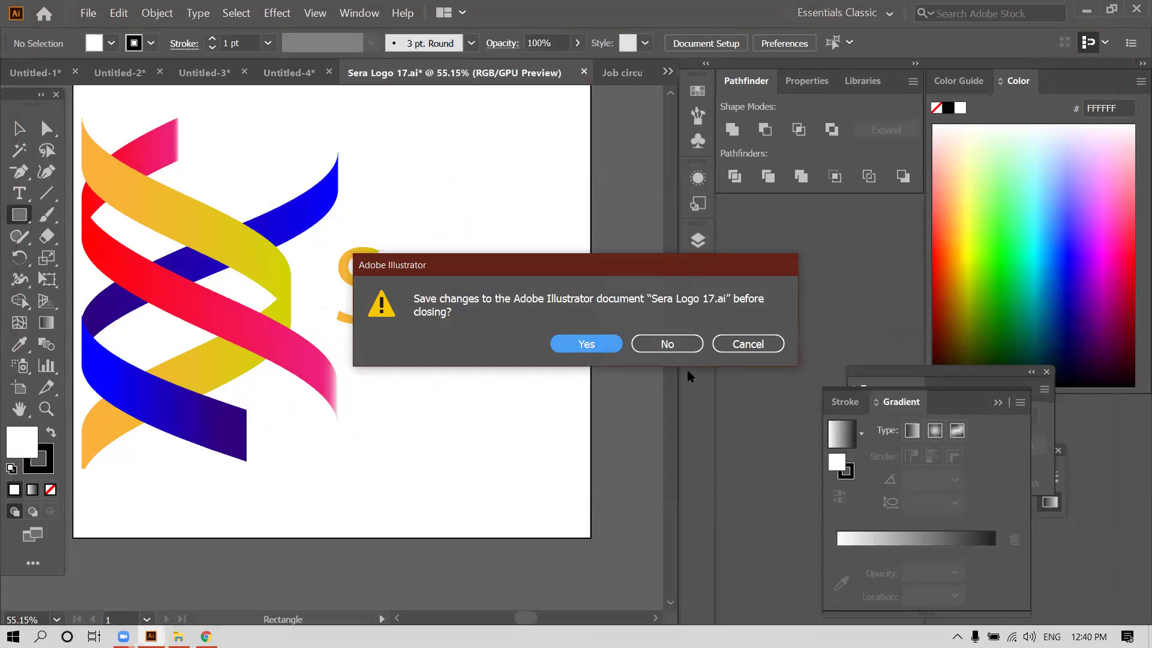
left_click(753, 343)
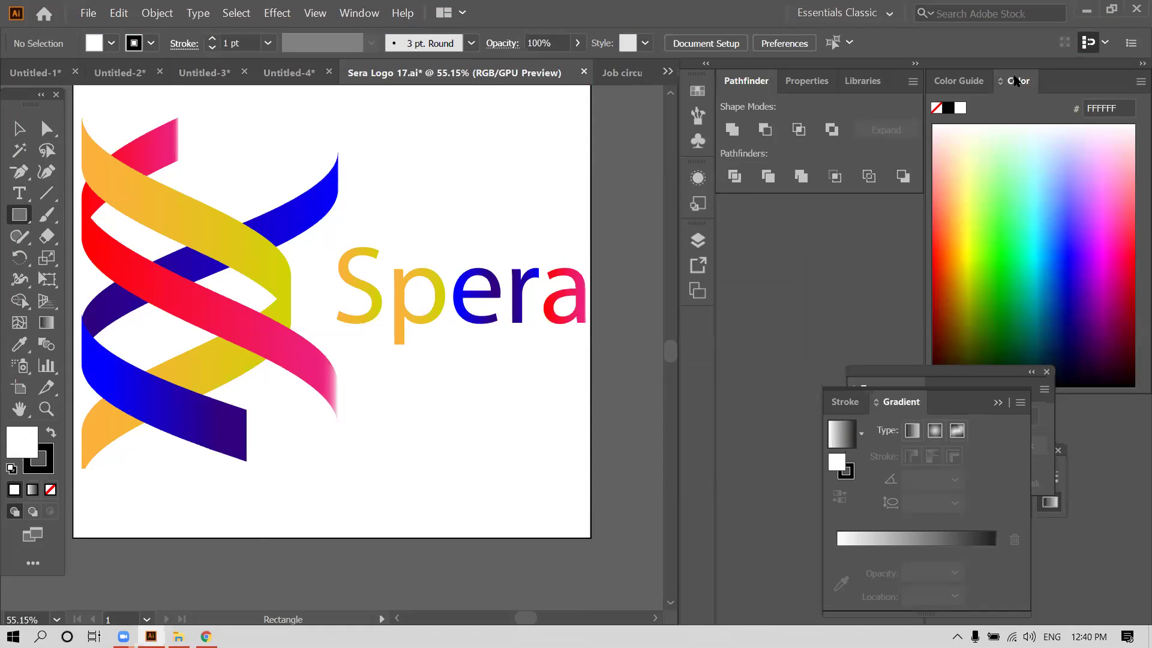
left_click(1087, 14)
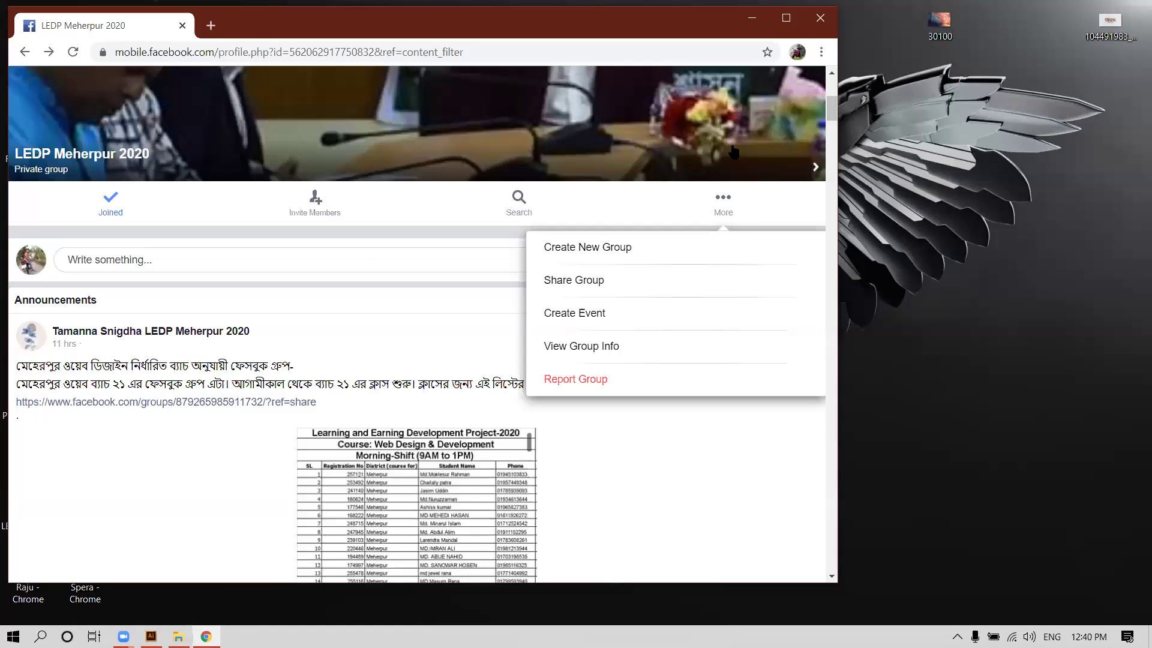
left_click(820, 17)
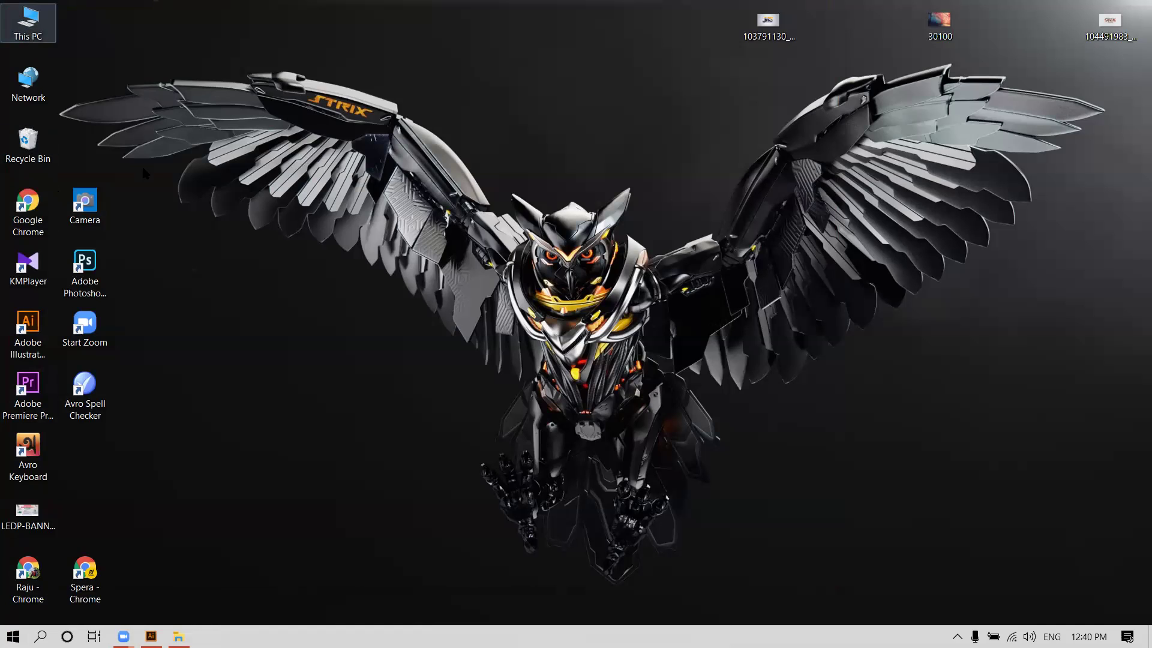
Open the Rectanhle logo folder inside Logo Practice on the Practice (H:) drive in File Explorer.
key("Return")
scroll(200, 399, "down", 1)
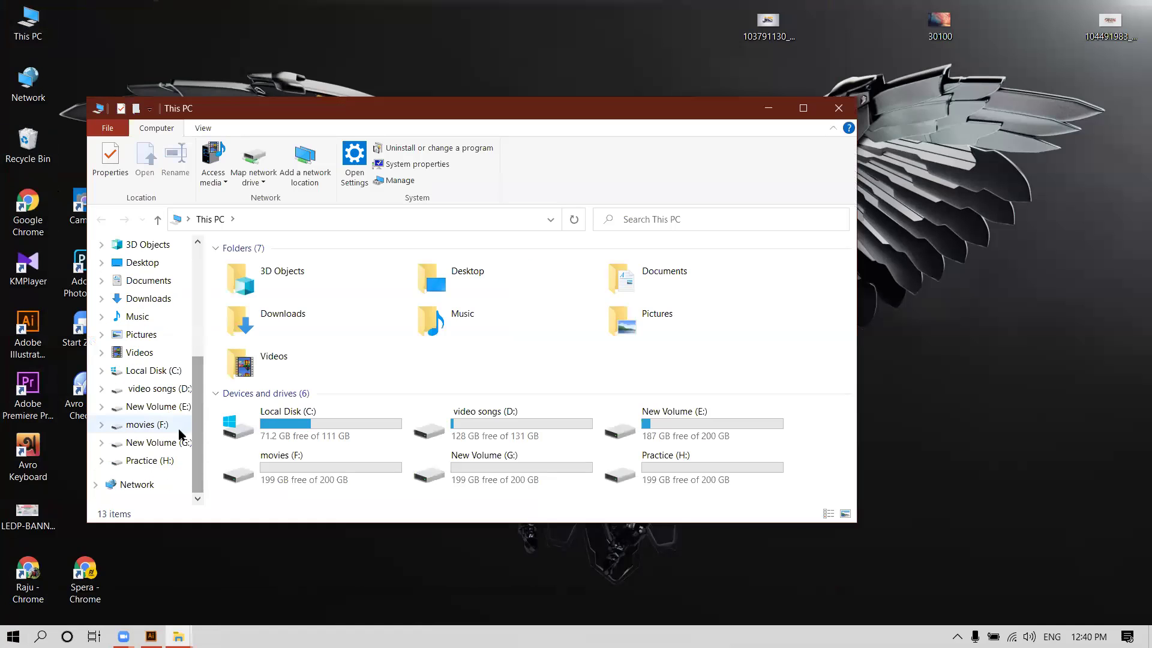
left_click(663, 484)
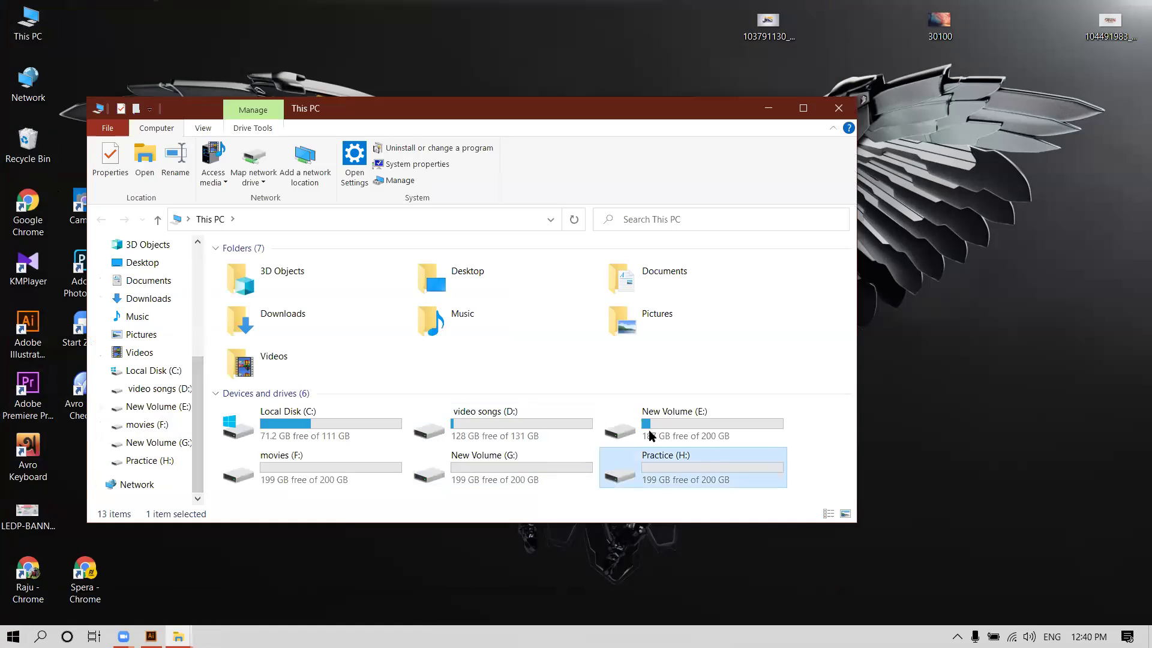
double_click(665, 465)
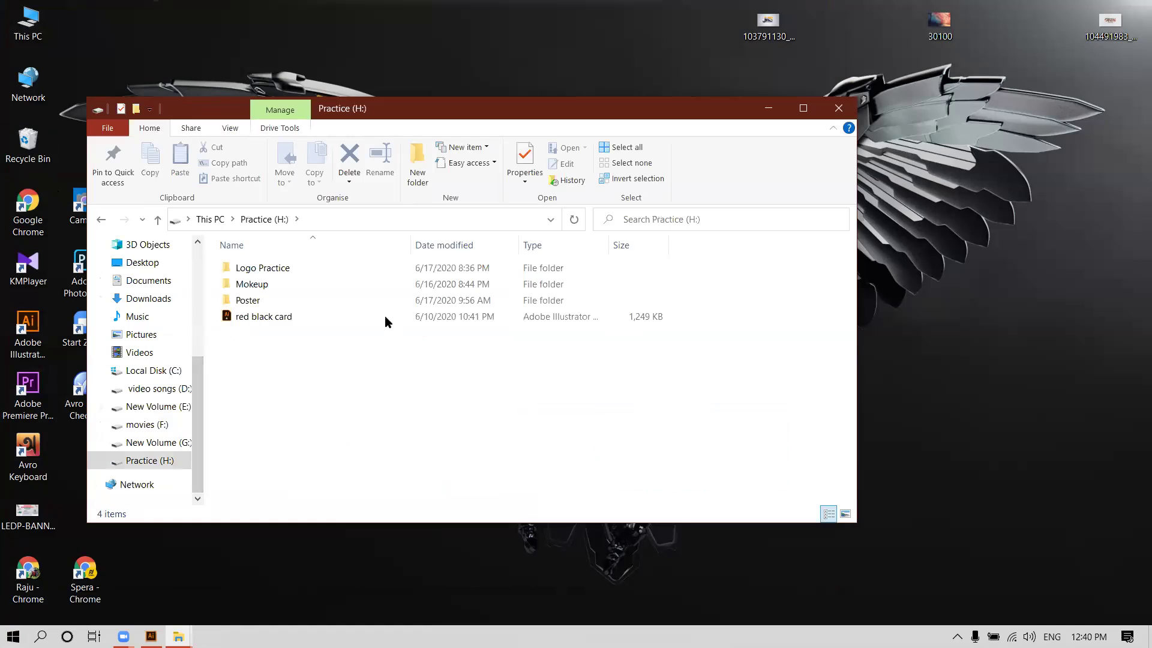
double_click(379, 268)
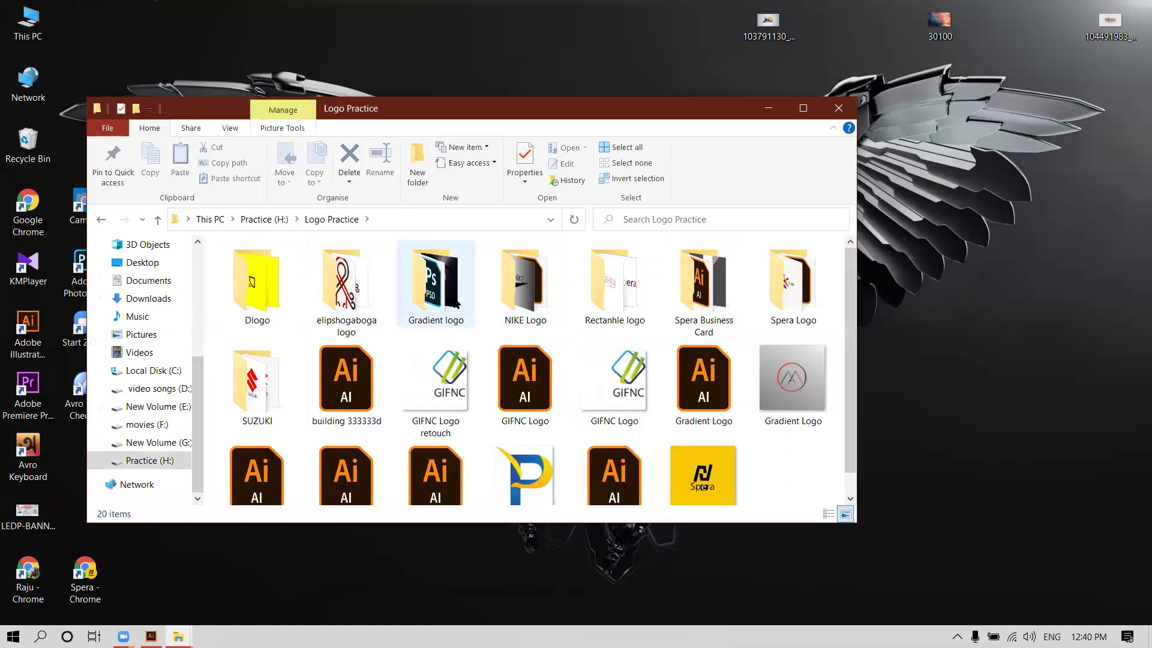
double_click(587, 311)
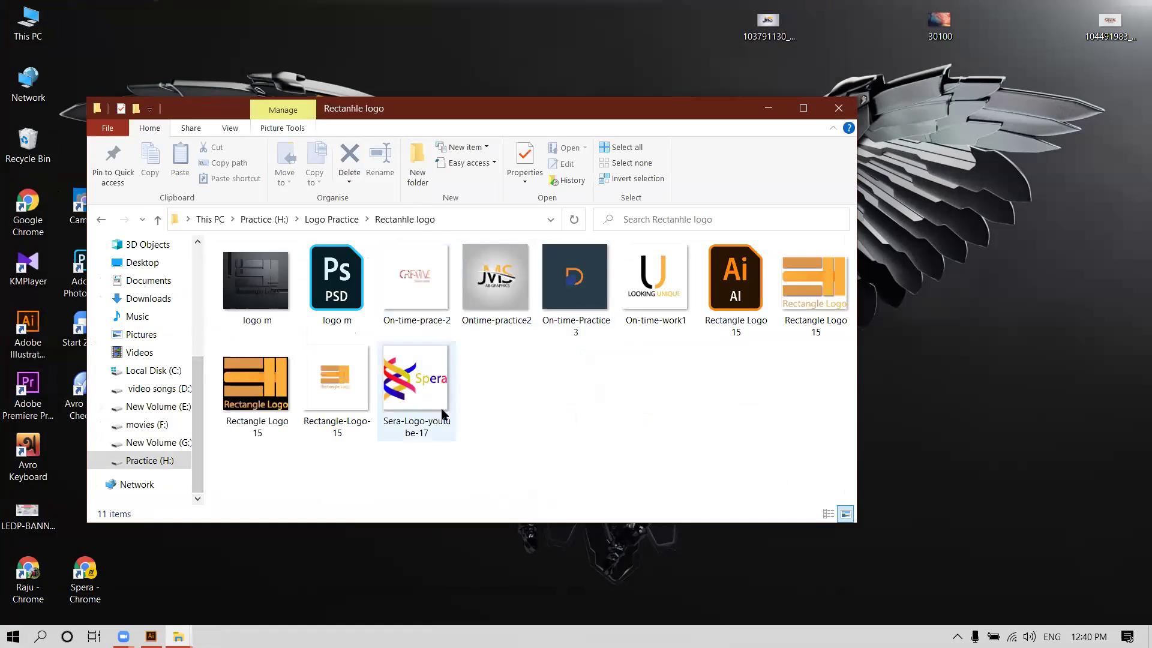
Copy the Sera-Logo-youtube-17 image to an empty area of the desktop and clear the open windows away.
left_click_drag(413, 393, 1027, 391)
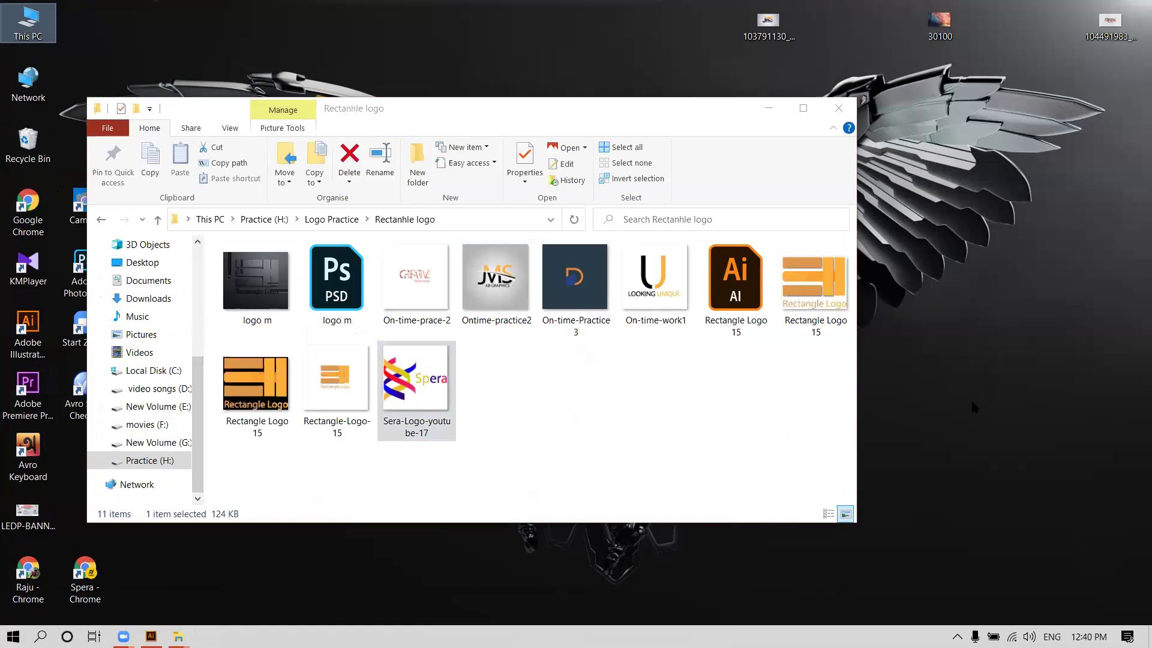
left_click(772, 179)
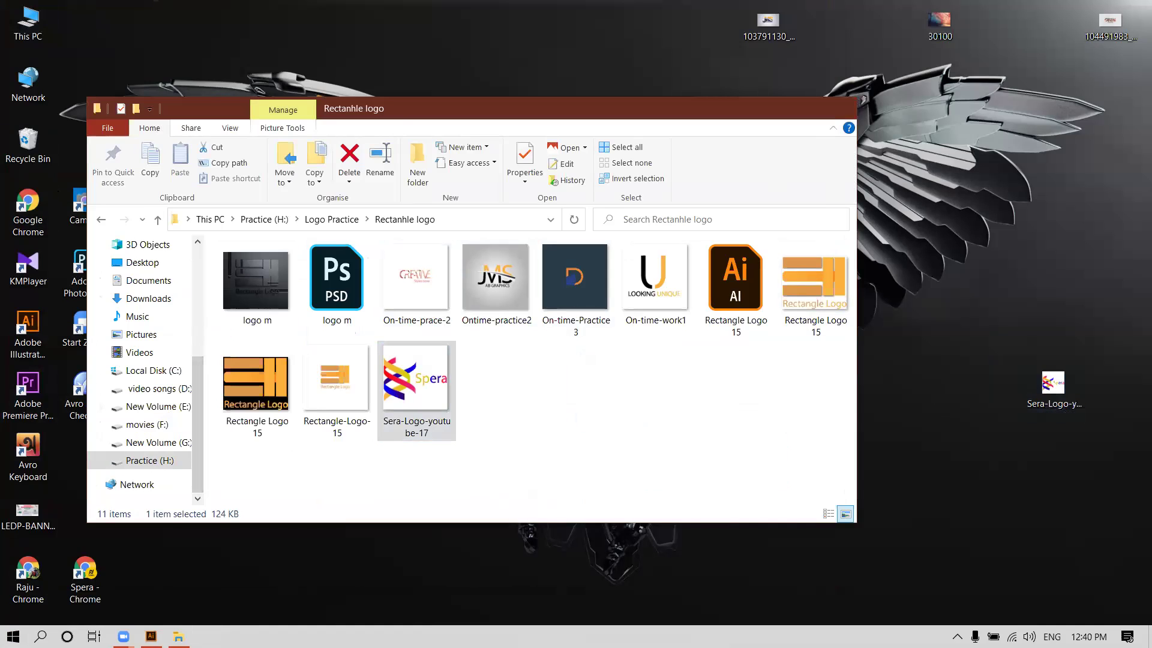
key("super+d")
Switch to the Spera Chrome profile and open its own channel page on YouTube.
double_click(96, 587)
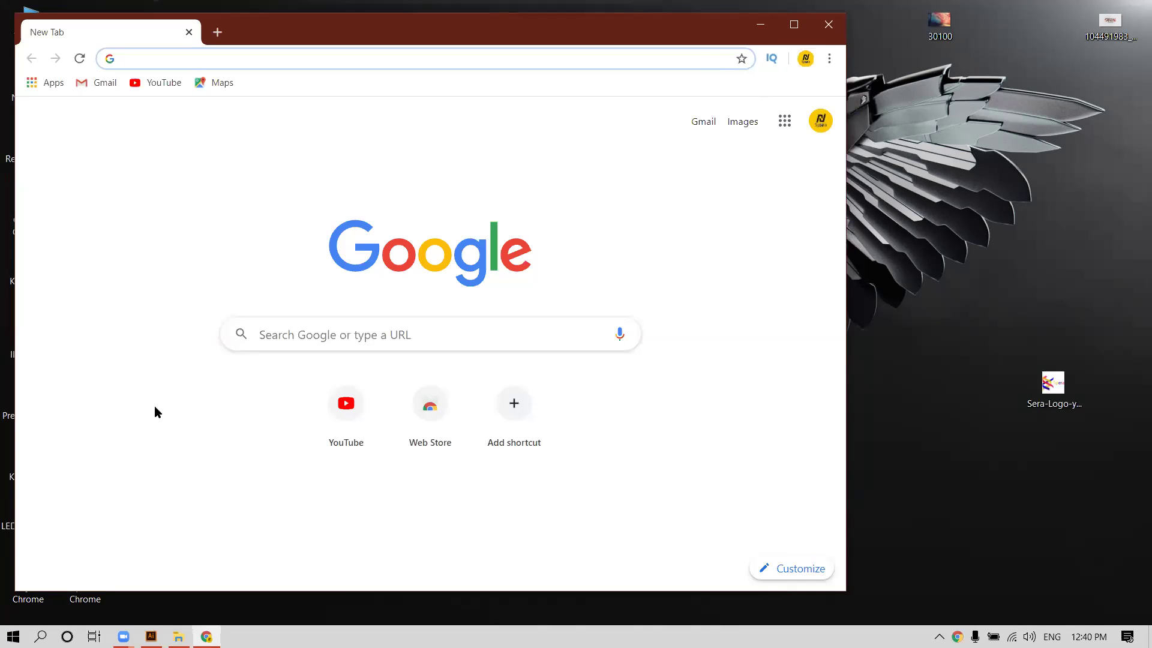
left_click(322, 390)
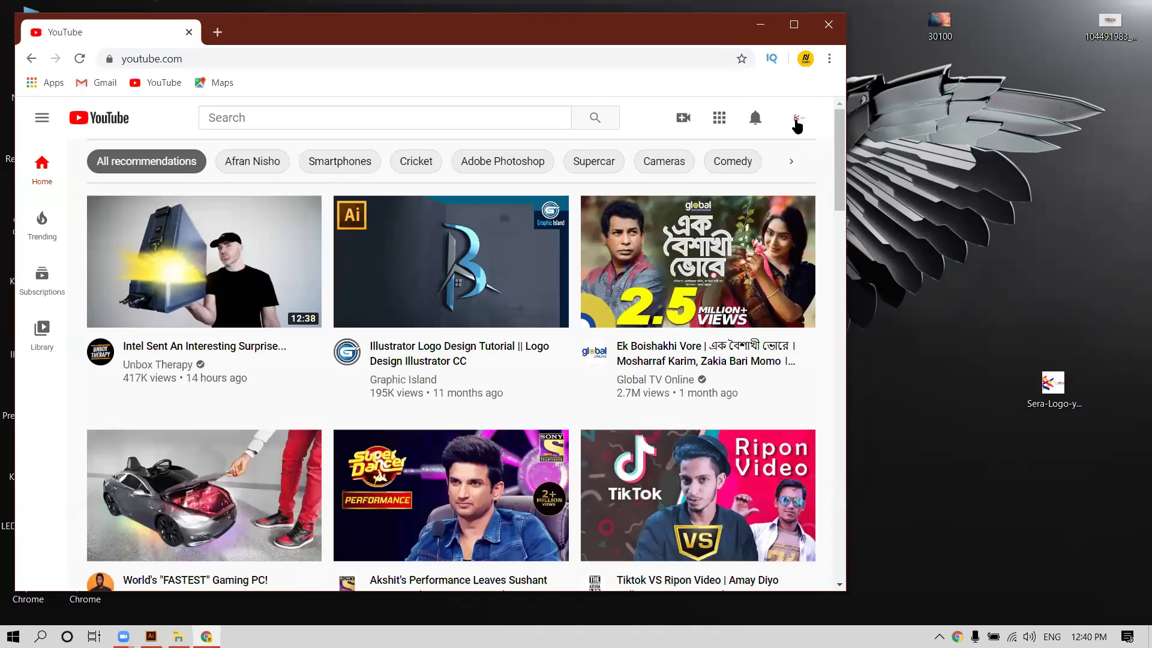
left_click(796, 121)
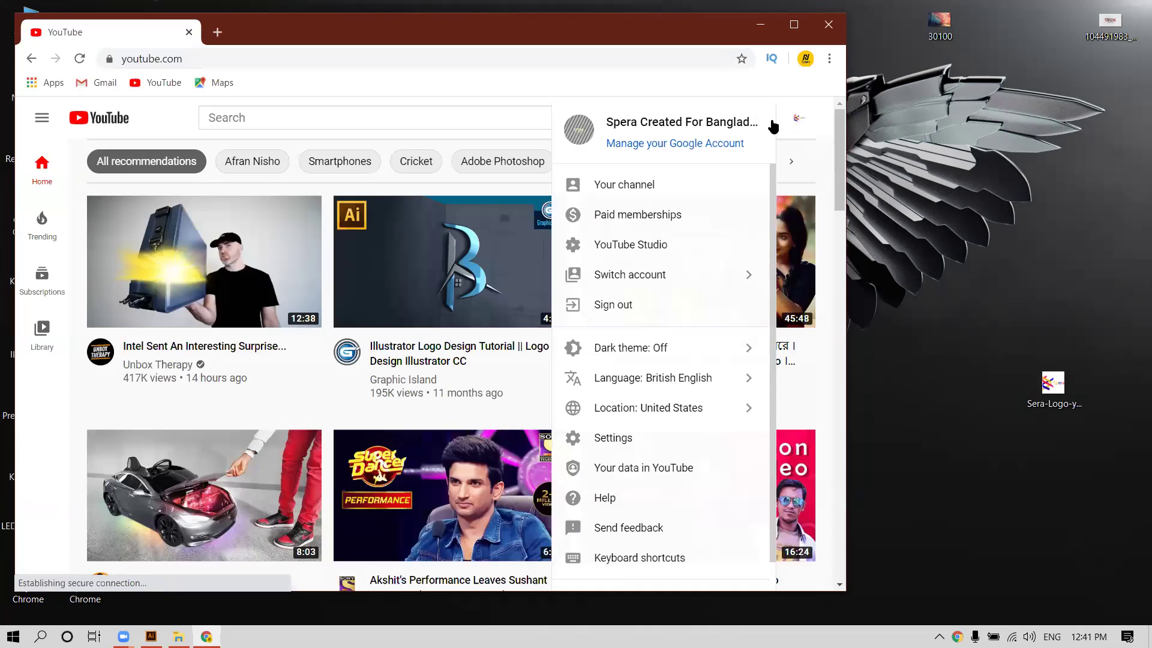
left_click(611, 186)
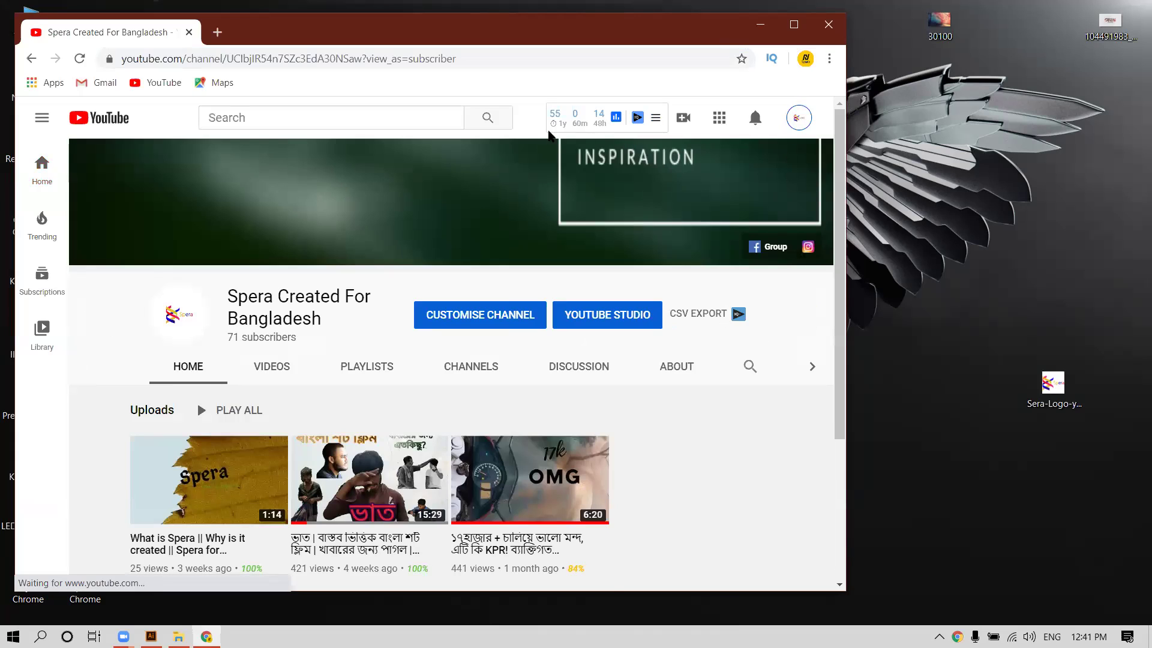
Open the Channel settings in YouTube Studio for the Spera channel.
left_click(799, 119)
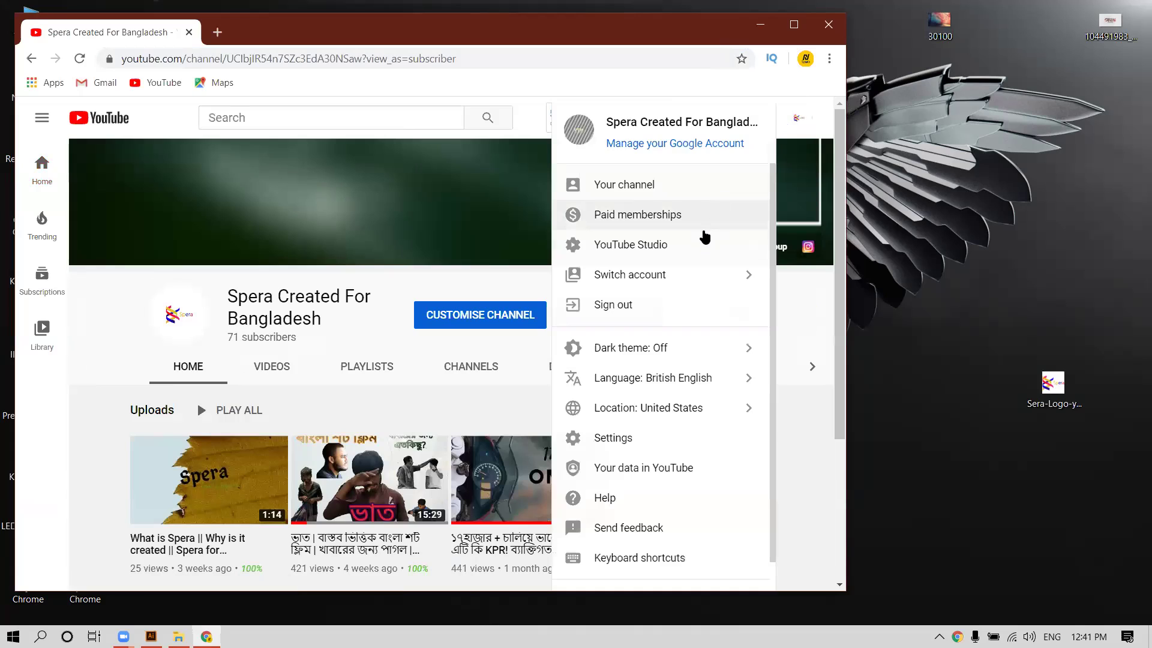
left_click(702, 244)
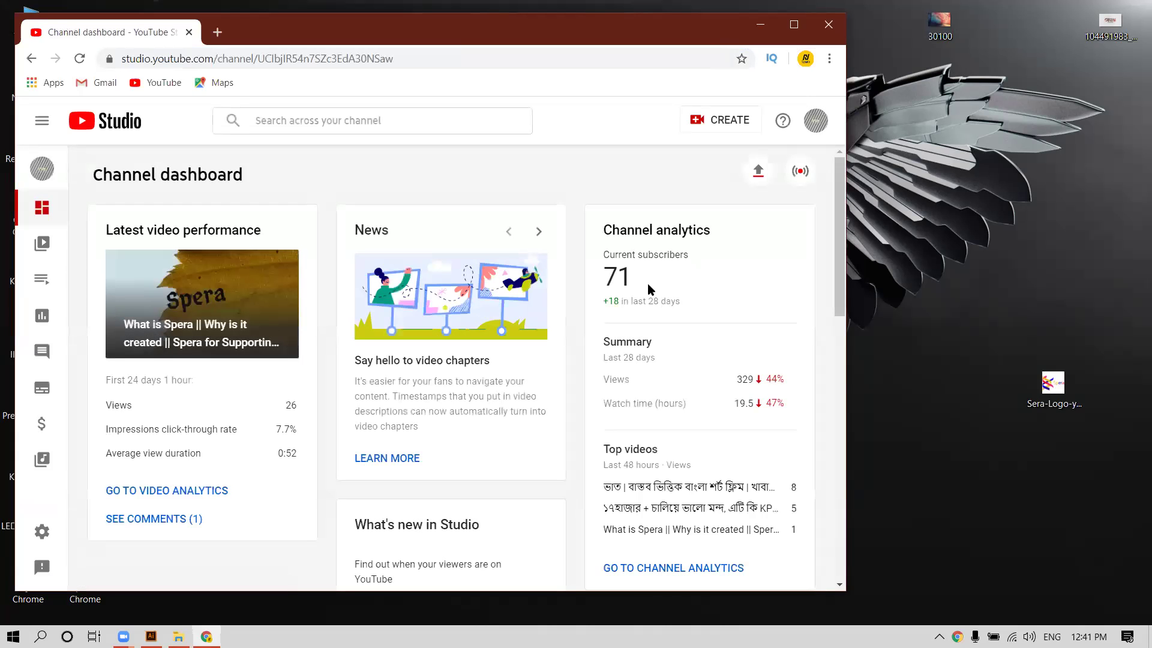
left_click(42, 532)
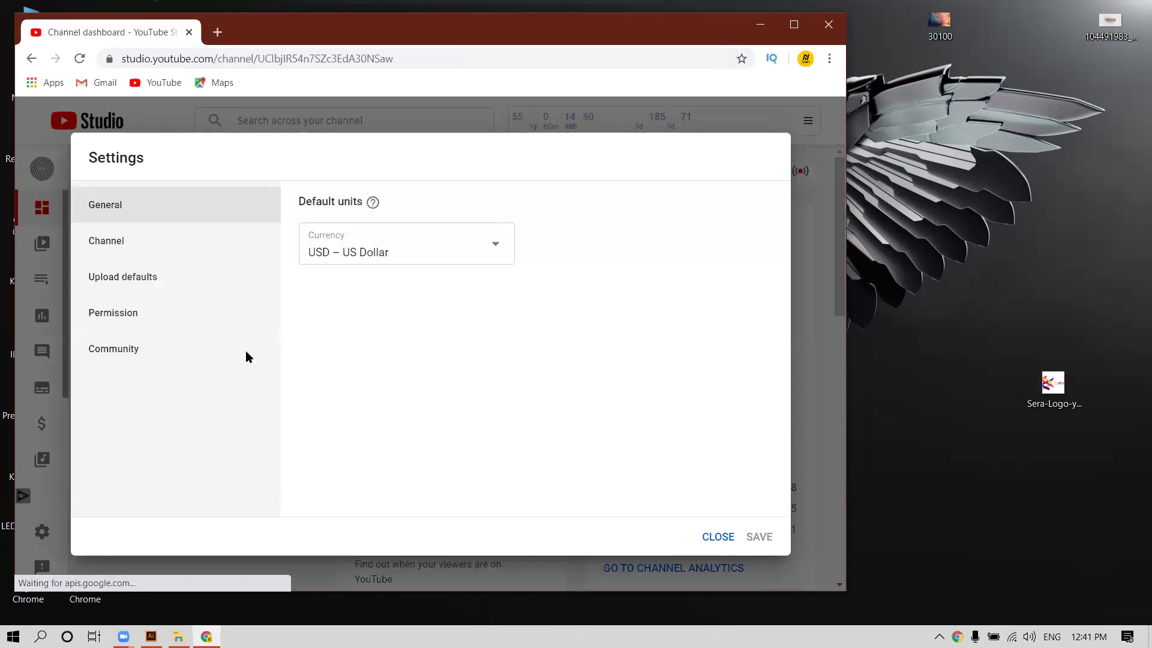
left_click(206, 246)
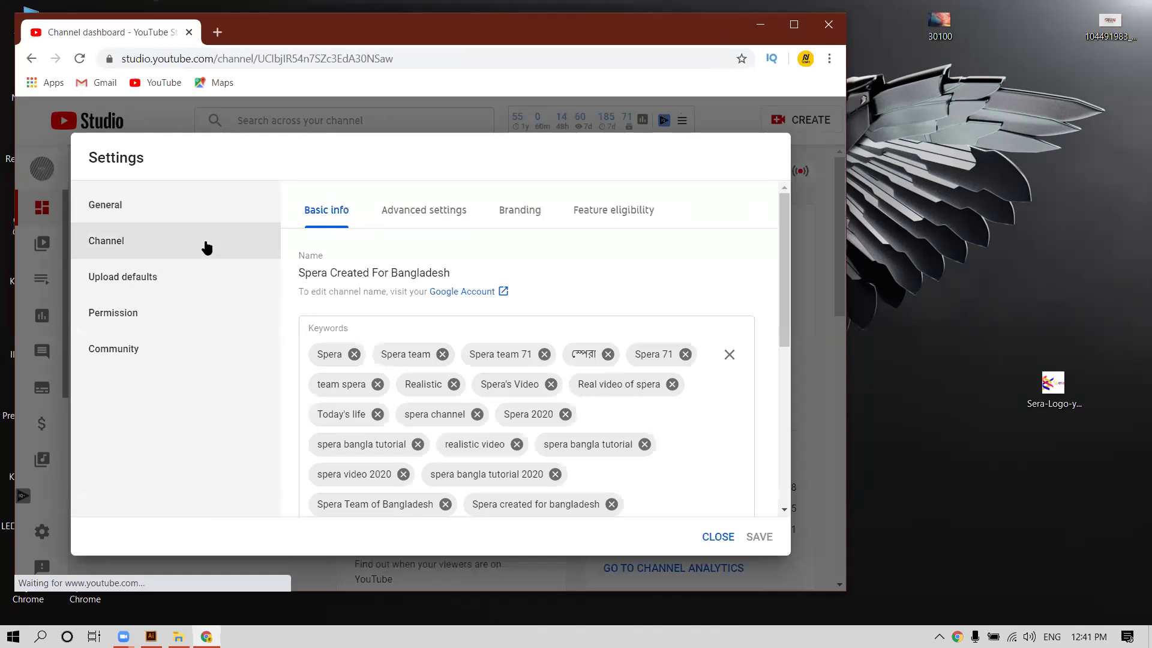
Review the Spera channel's Channel, Upload defaults and Permission settings in YouTube Studio, and close the settings.
scroll(423, 237, "down", 5)
scroll(429, 259, "up", 5)
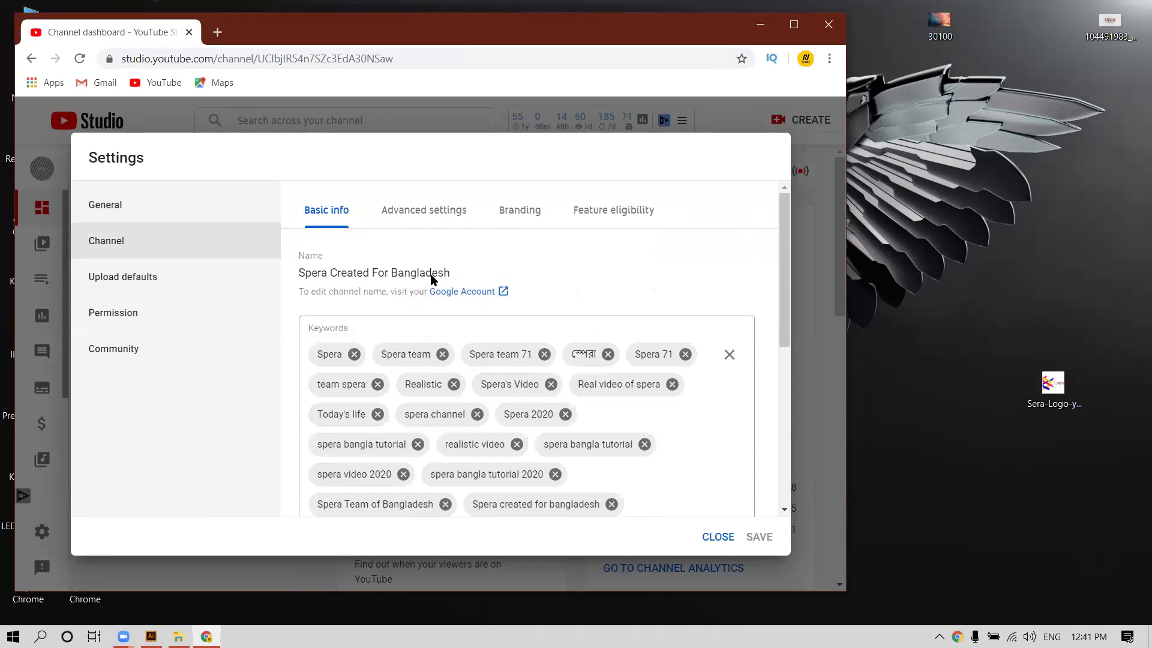
left_click(188, 277)
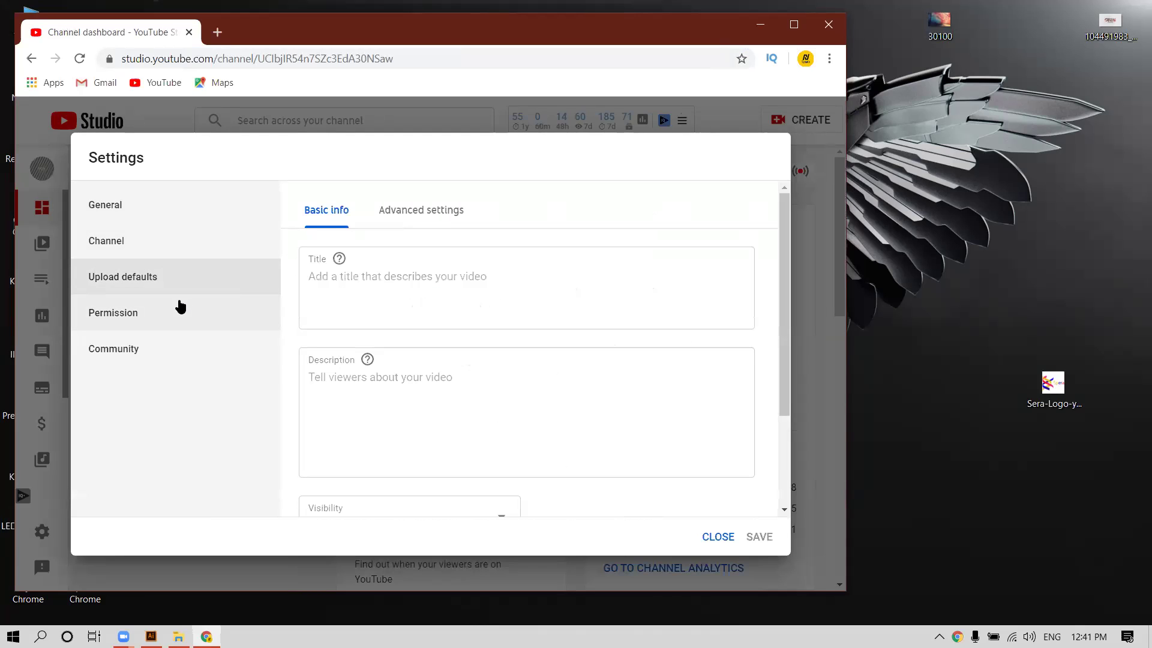
left_click(178, 312)
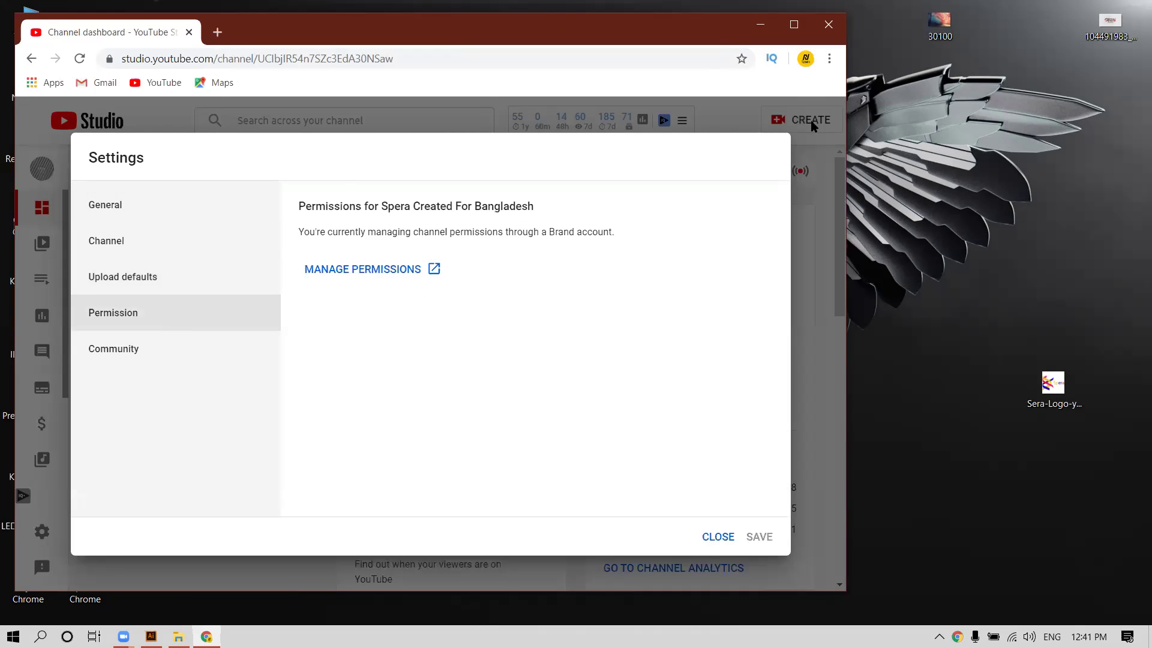
left_click(718, 538)
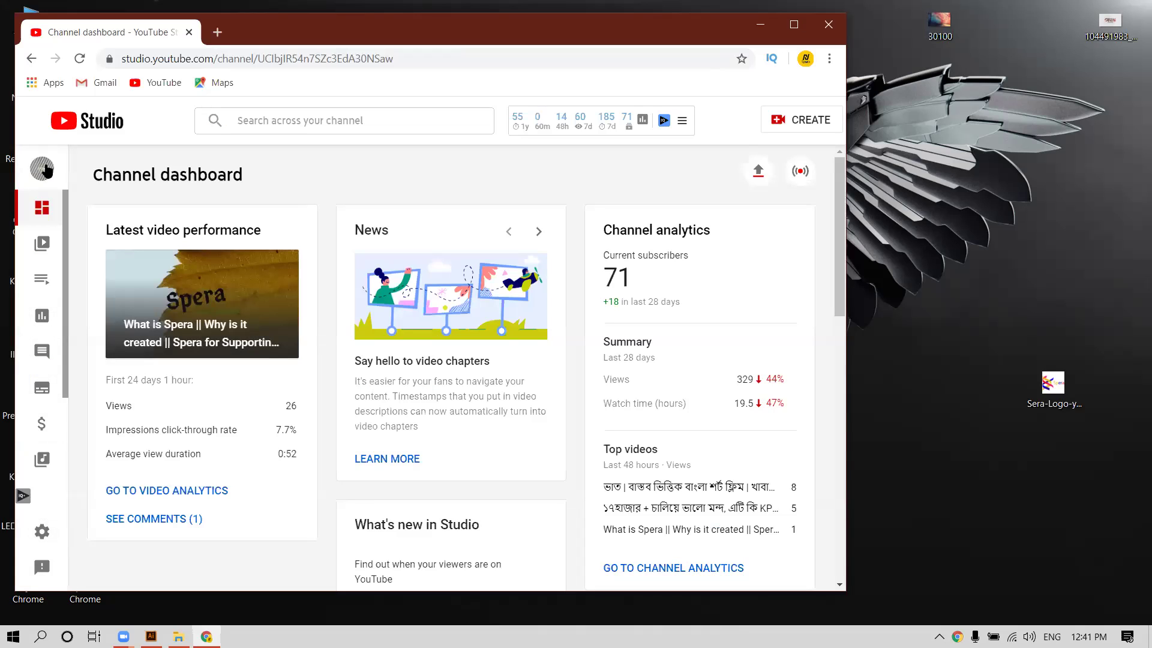
Open the Spera channel page from the YouTube Studio dashboard, pausing its trailer video and muting the computer's sound.
left_click(43, 166)
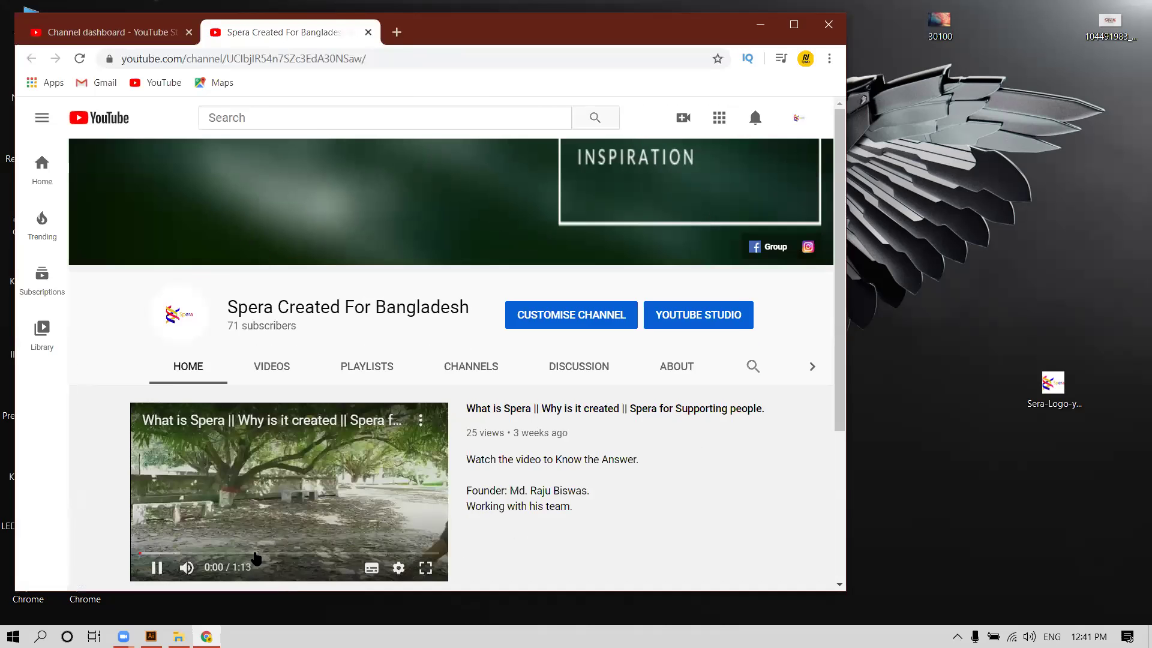
left_click(157, 567)
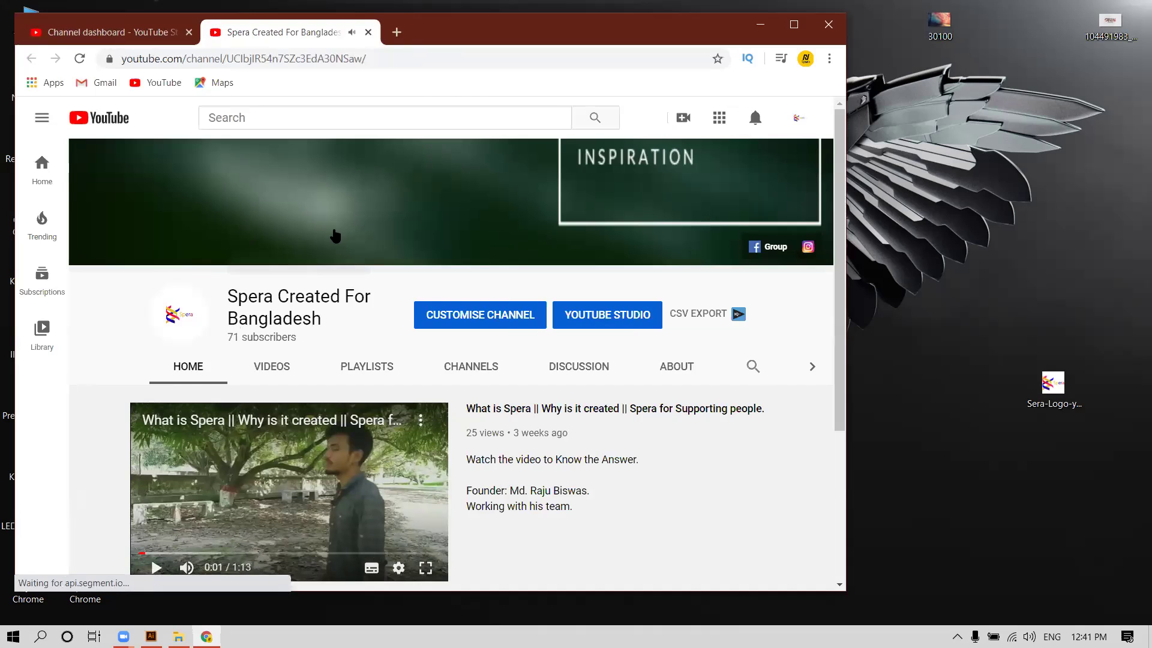
scroll(324, 234, "down", 2)
scroll(350, 341, "down", 1)
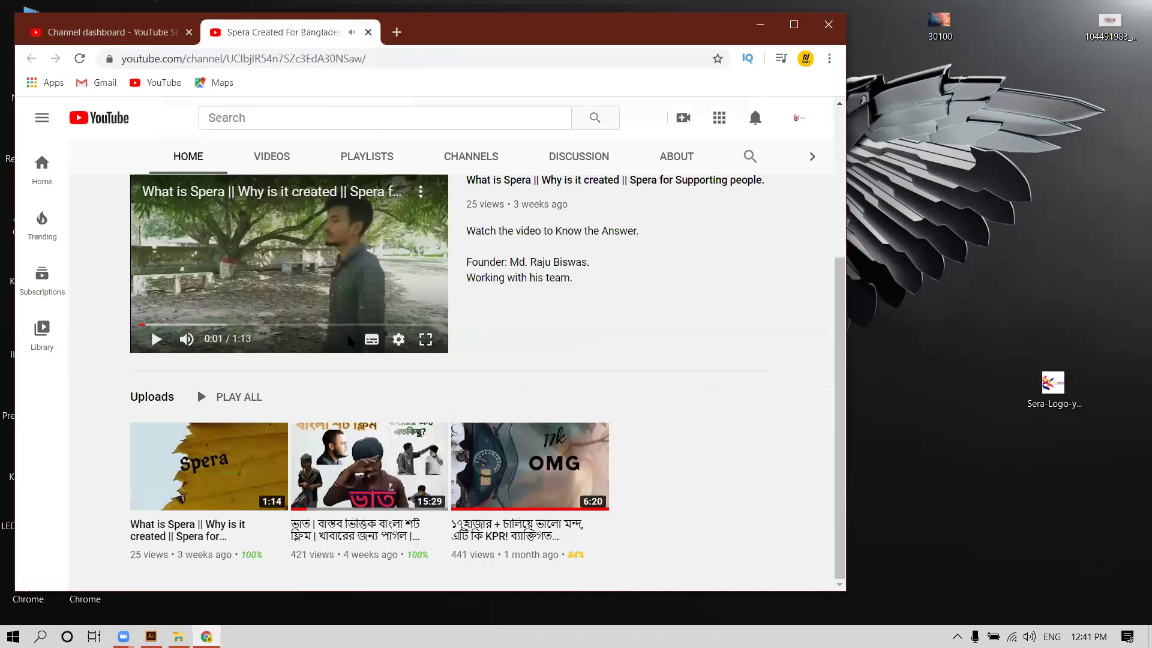
key("XF86AudioMute")
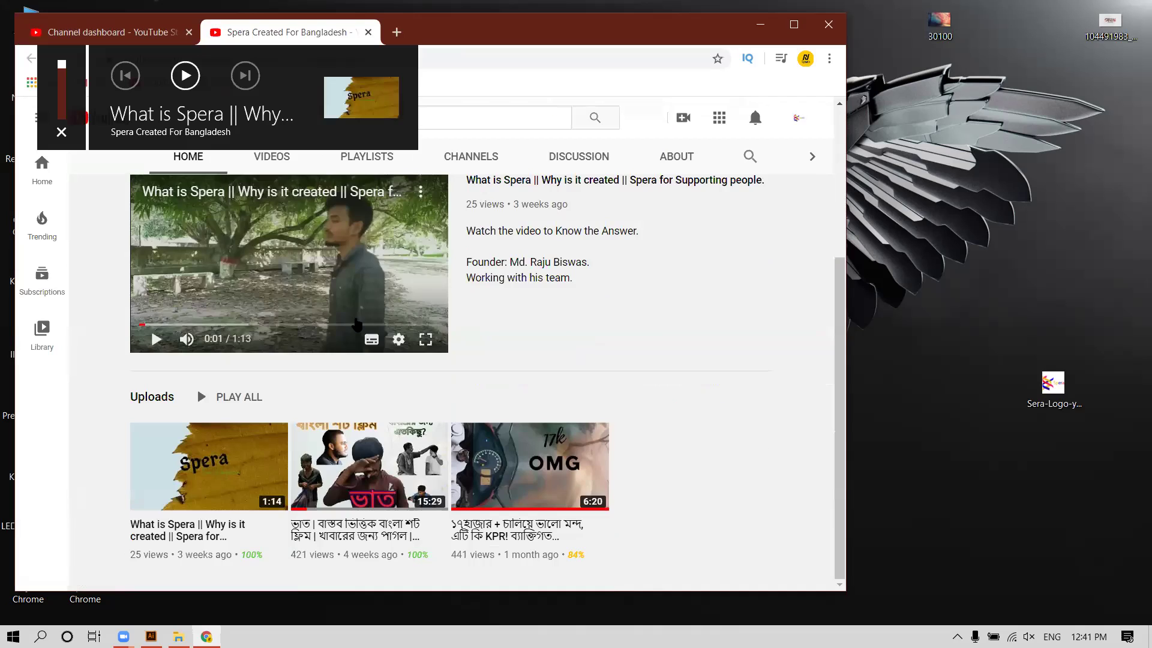
scroll(357, 318, "up", 4)
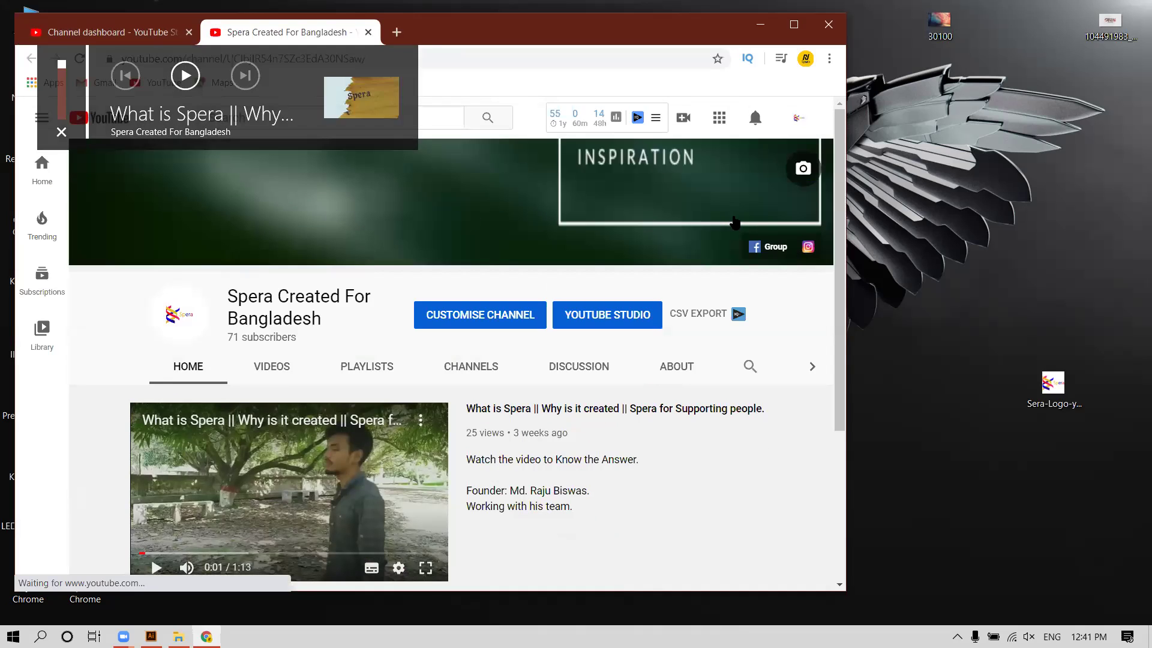
Open the Spera channel for customisation and proceed to edit its channel icon through the linked Brand Account.
left_click(487, 321)
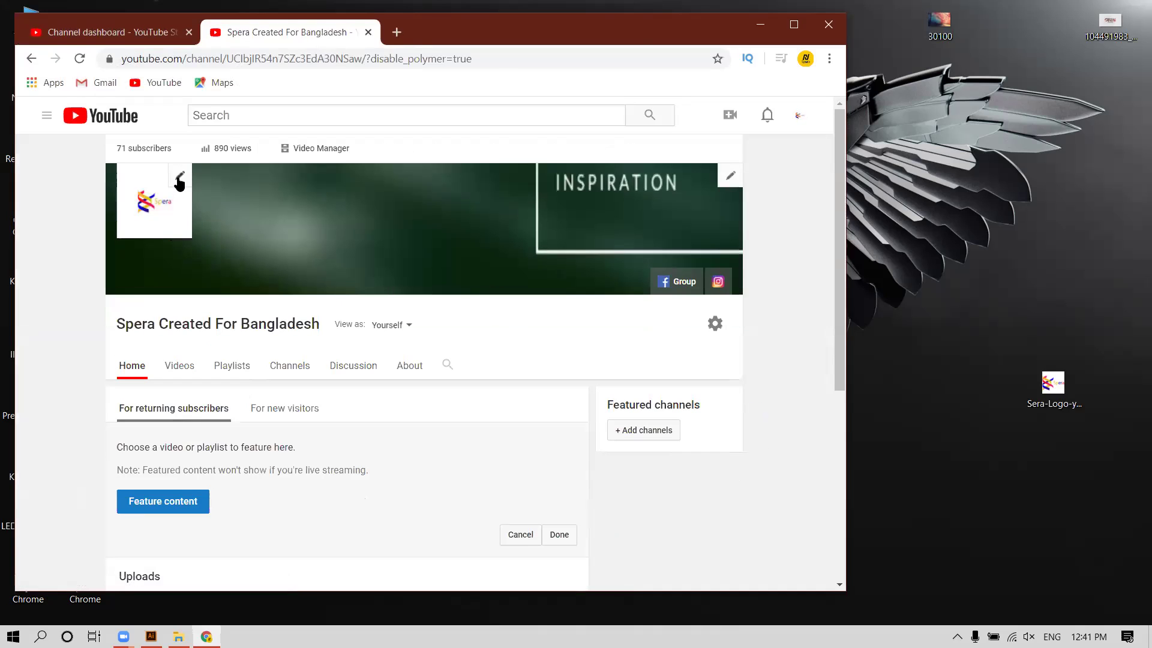
left_click(179, 180)
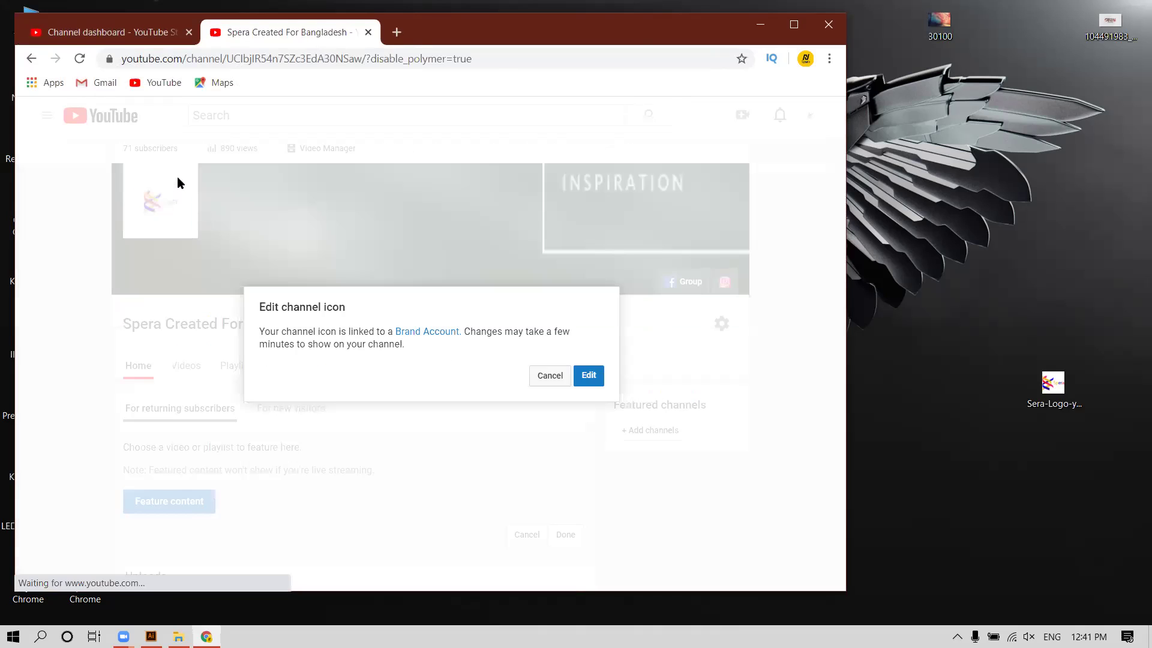
left_click(588, 376)
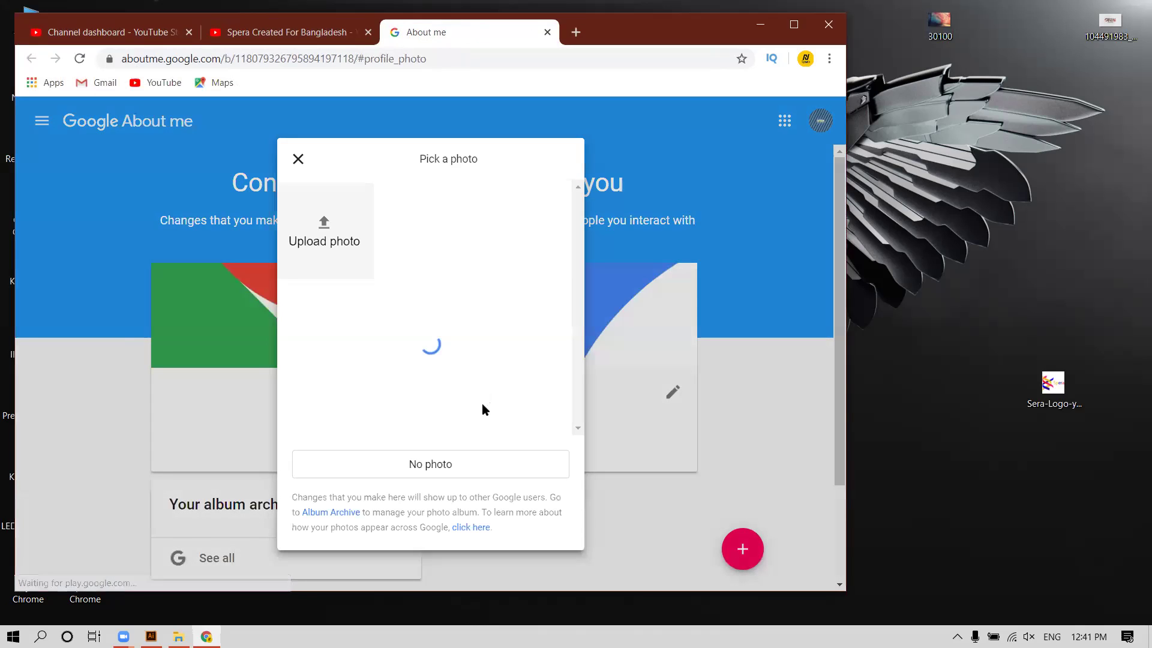
Upload Sera-Logo-youtube-17 from the Rectanhle logo folder in Logo Practice as the profile photo, and close the About me page.
left_click(322, 248)
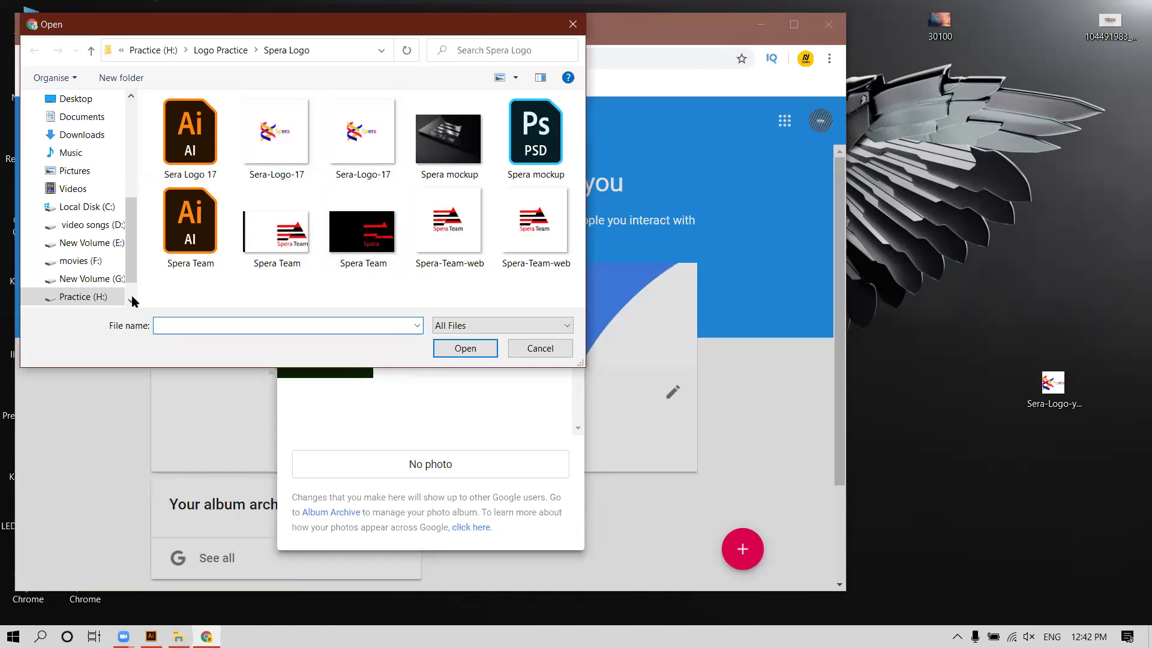
left_click(237, 53)
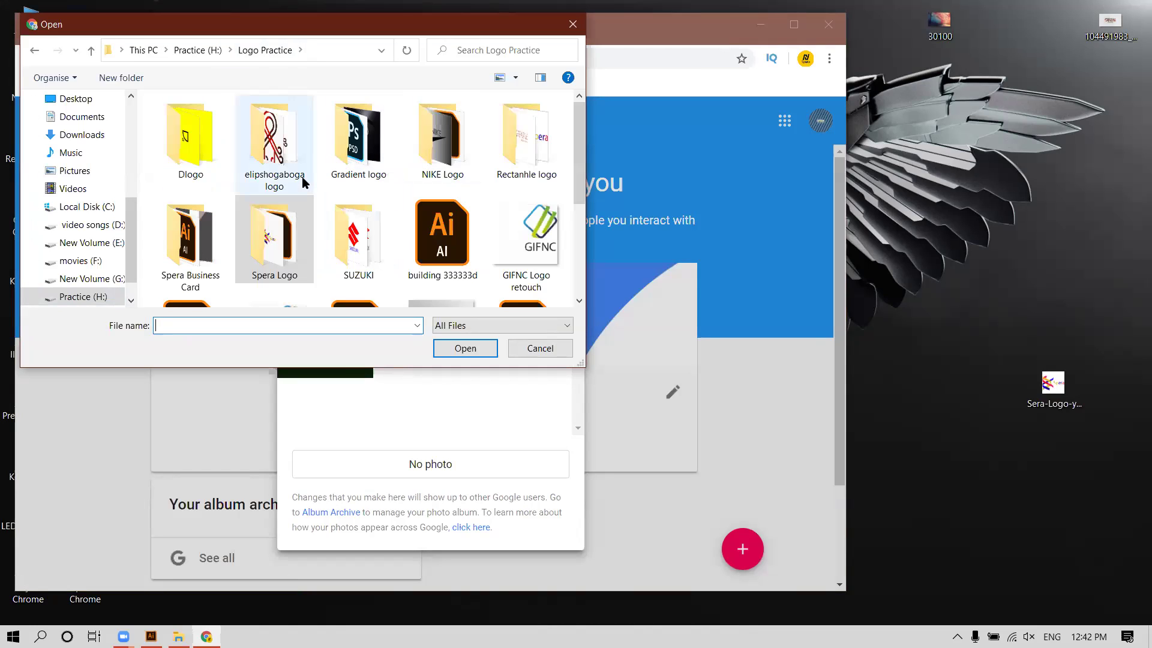
double_click(513, 142)
scroll(419, 255, "down", 2)
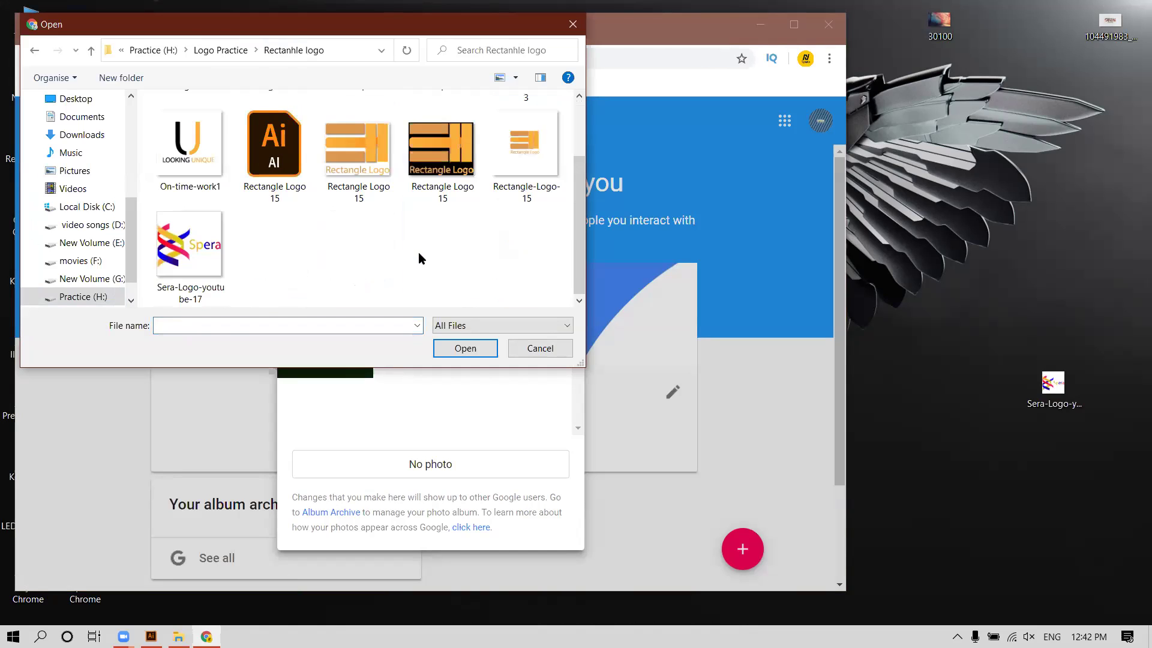
left_click(186, 282)
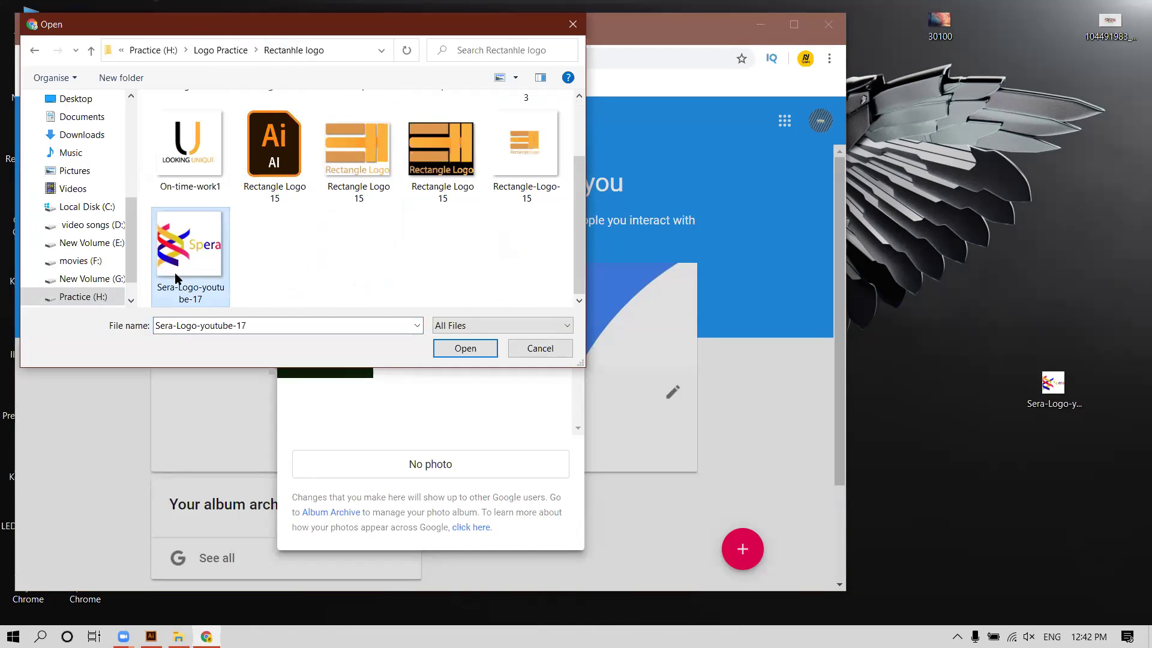
left_click(456, 347)
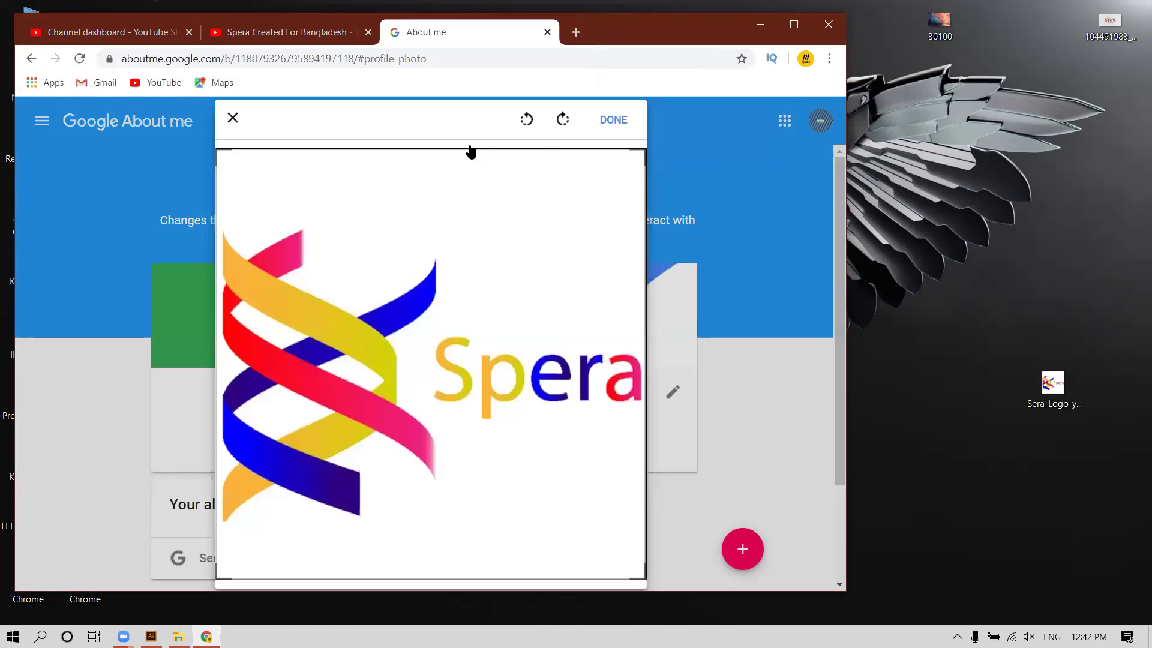
left_click(606, 120)
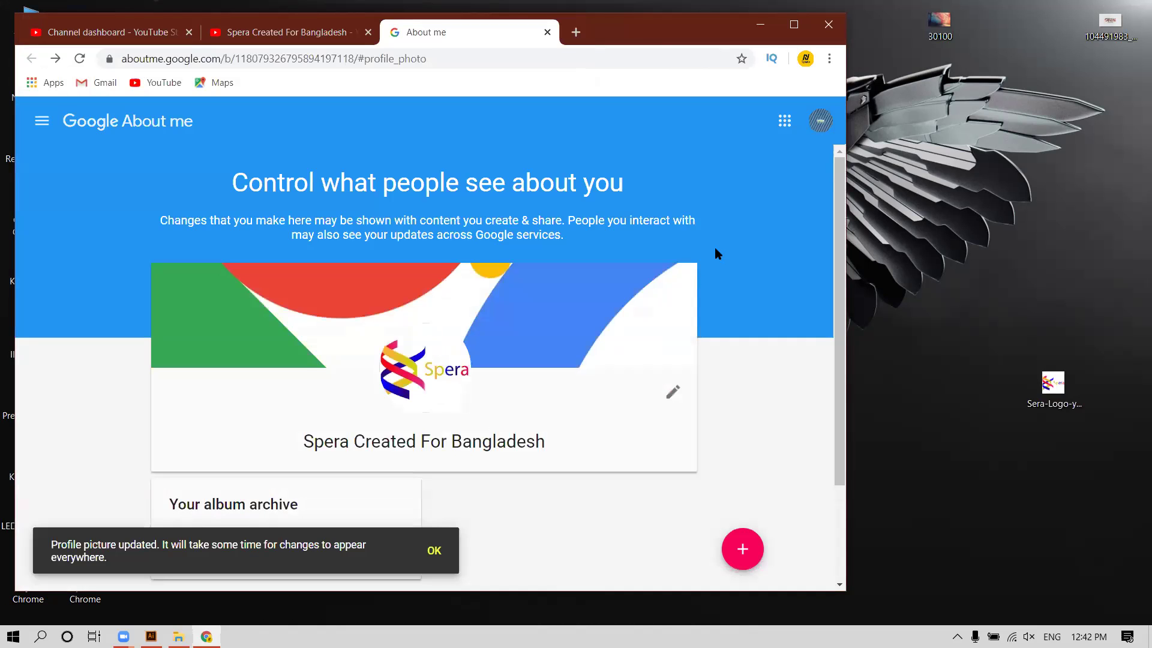
left_click(433, 550)
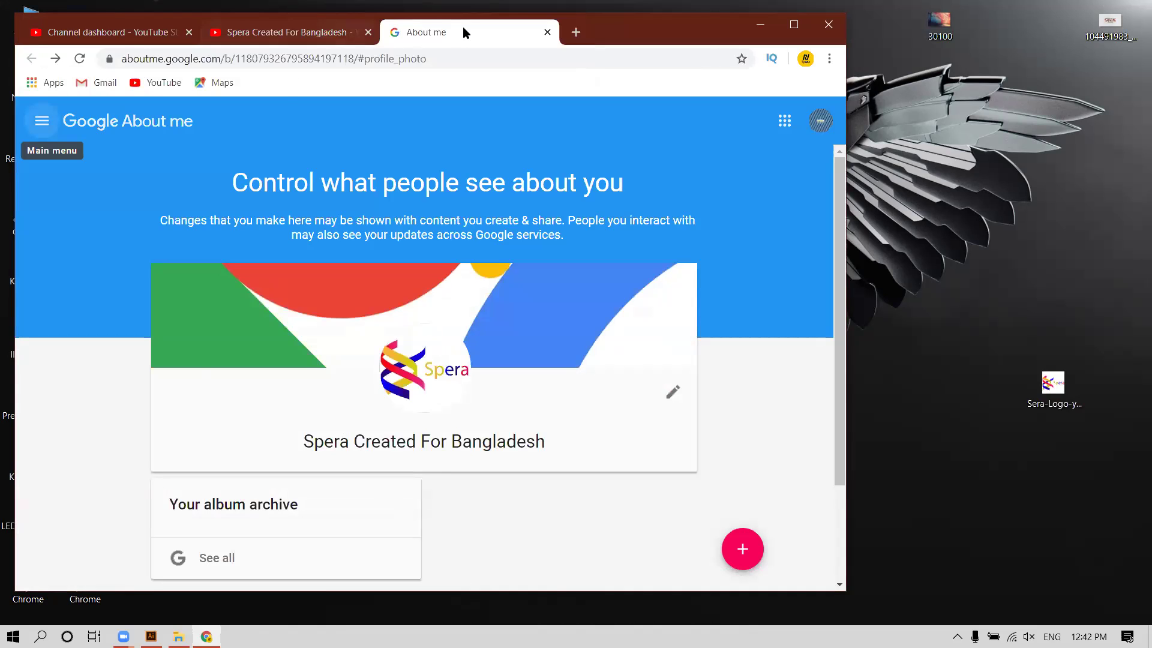
left_click(547, 32)
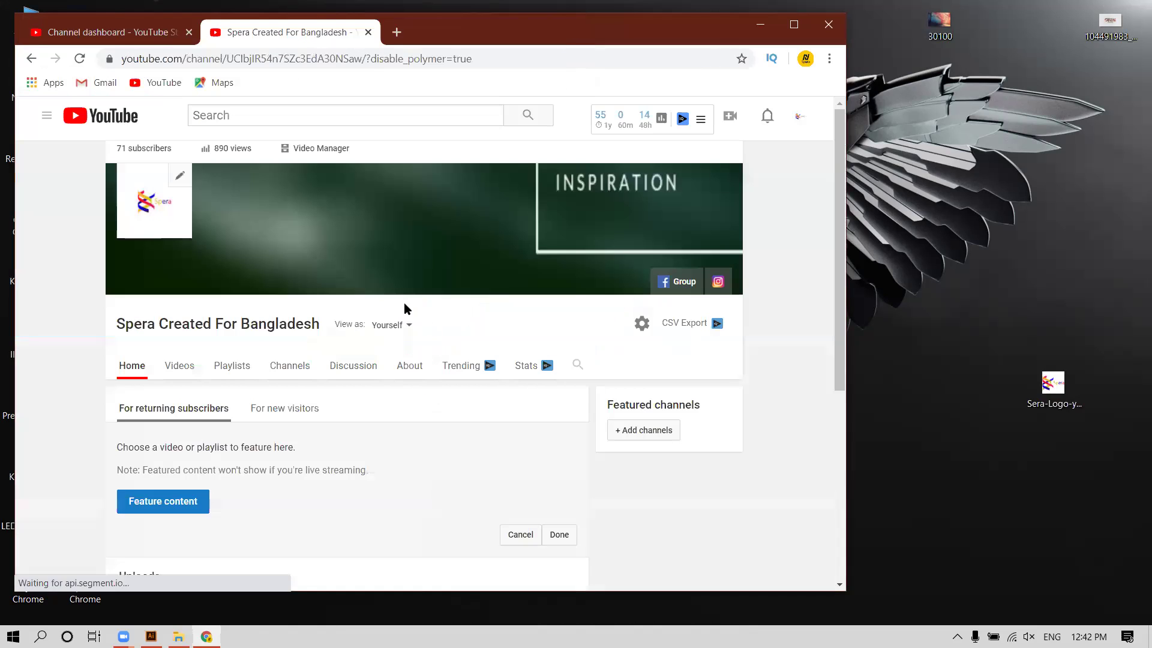
Look over the Spera channel's customisation page and its Channel settings, and close the browser.
scroll(404, 304, "down", 5)
scroll(404, 315, "up", 5)
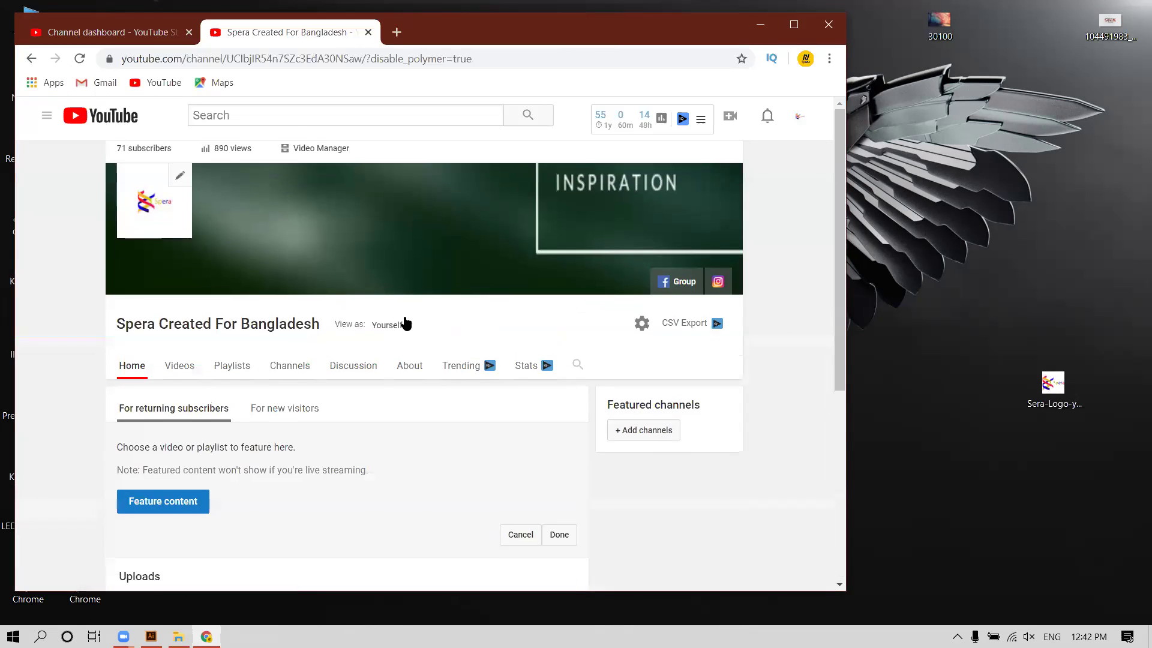
left_click(641, 324)
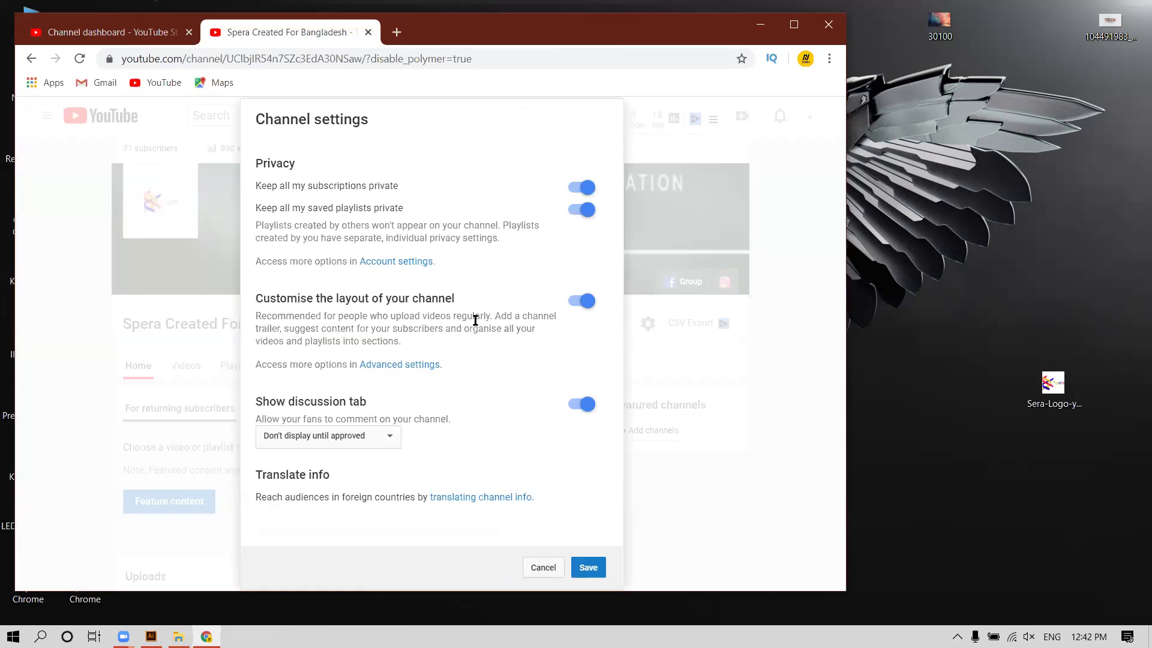
left_click(826, 27)
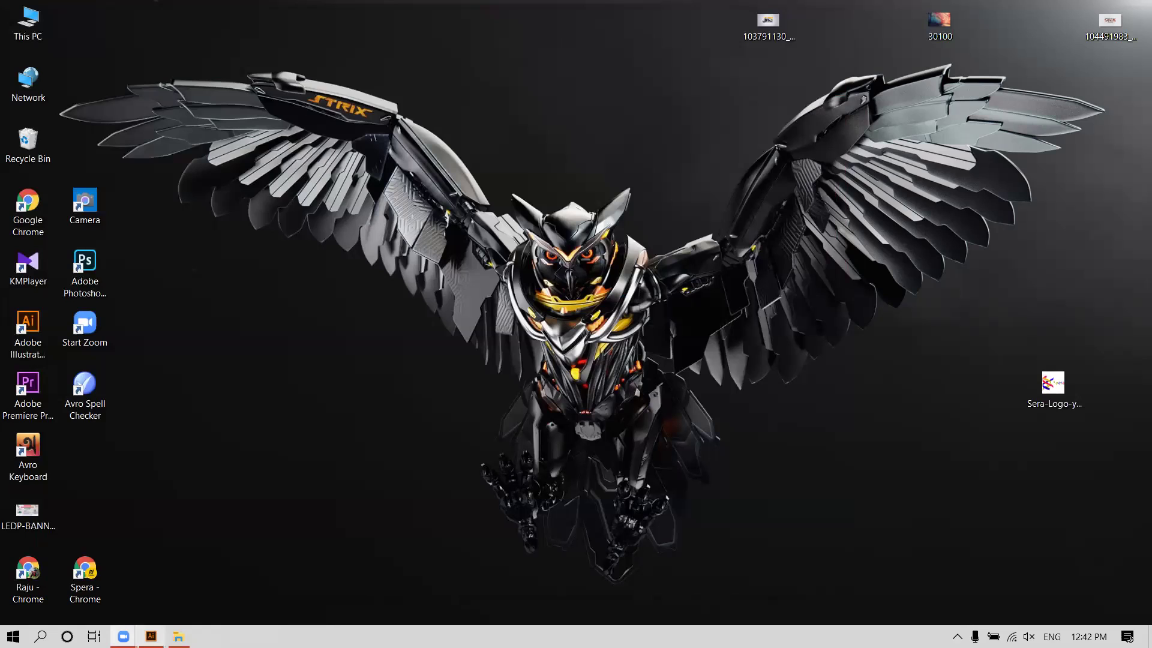
Switch to Illustrator and view the open documents Job circular 17.ai and Untitled-1.ai.
left_click(151, 636)
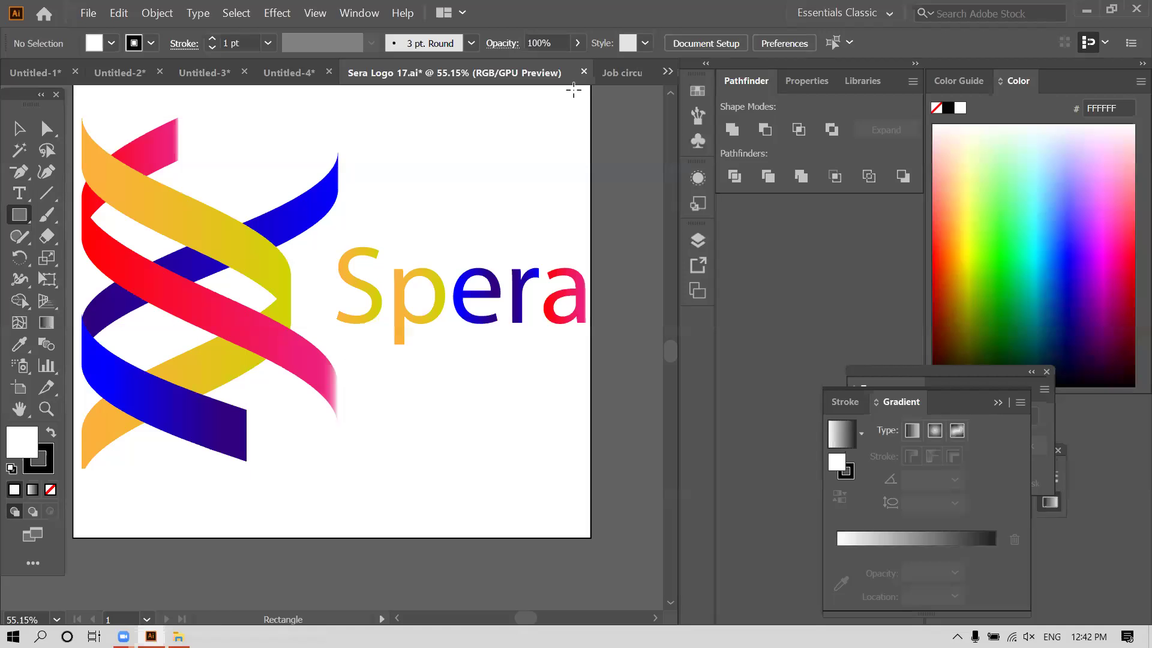
left_click(622, 72)
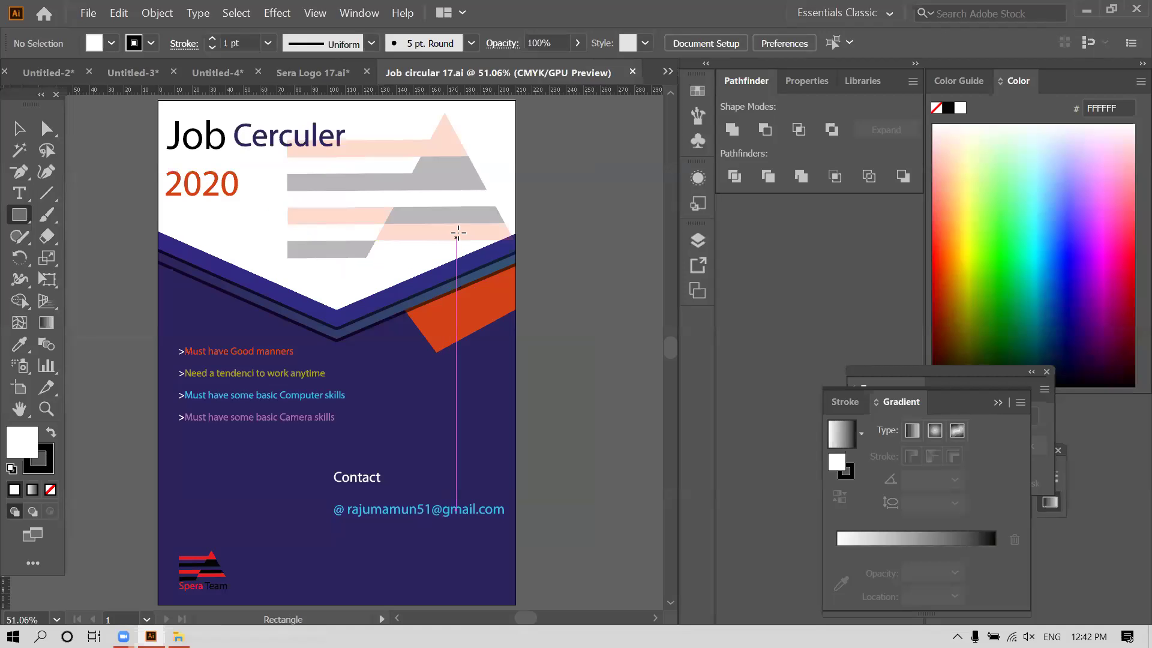
left_click(667, 71)
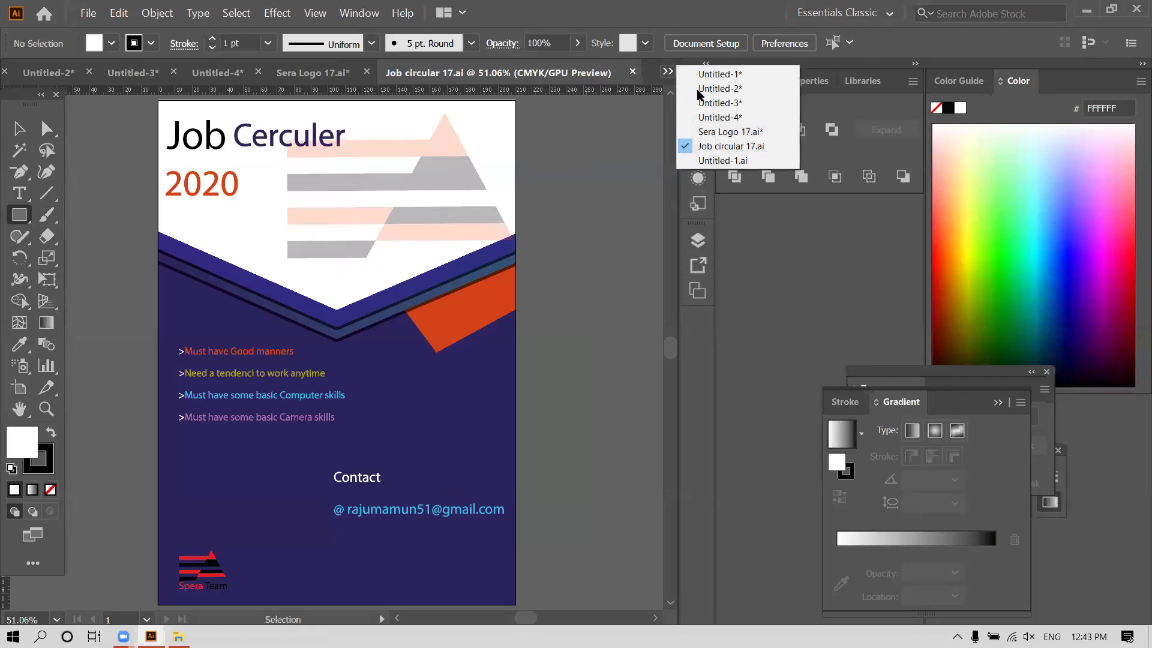
left_click(723, 160)
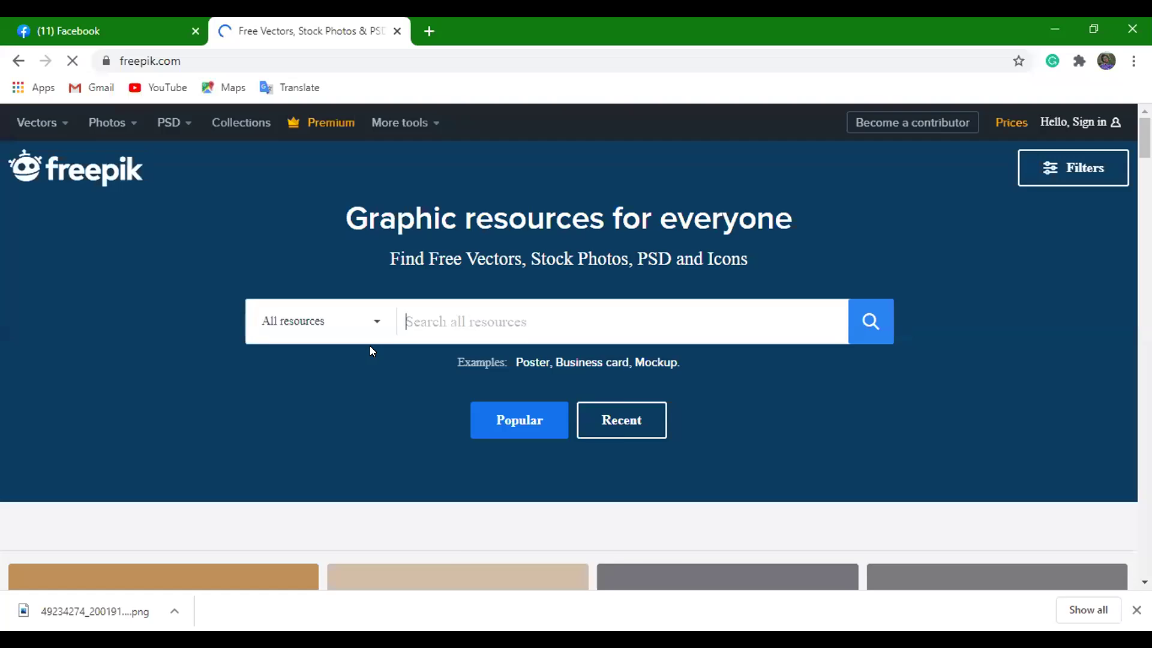
Search Freepik for ICON and open the icons collection for business cards from the results.
type("ICON")
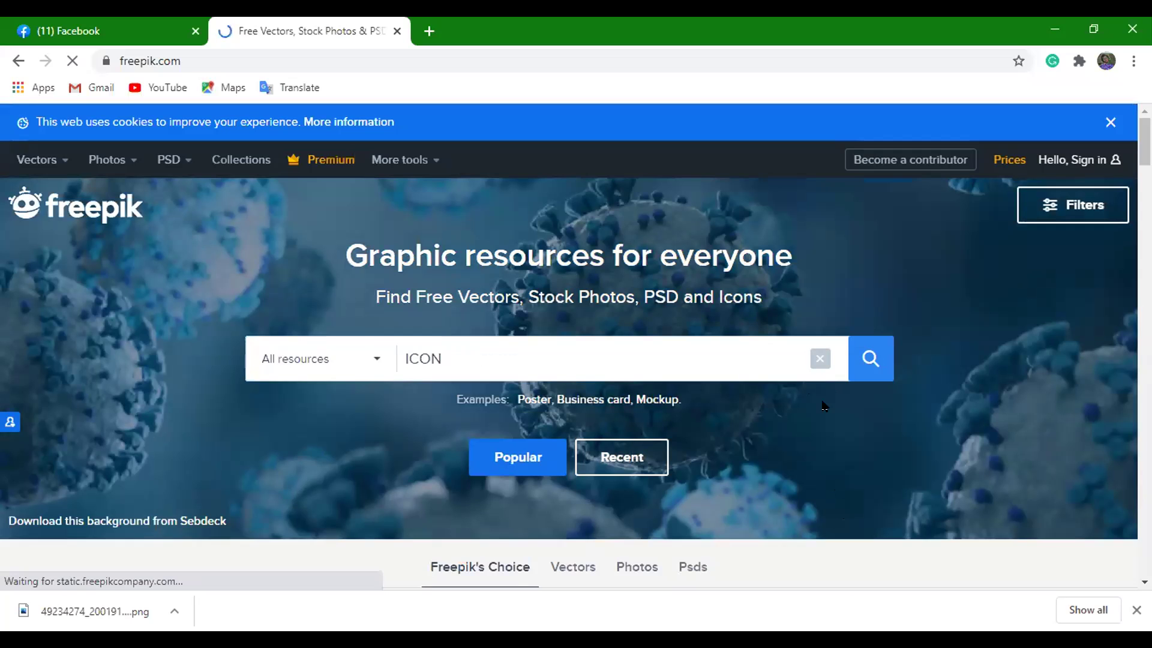
key("Return")
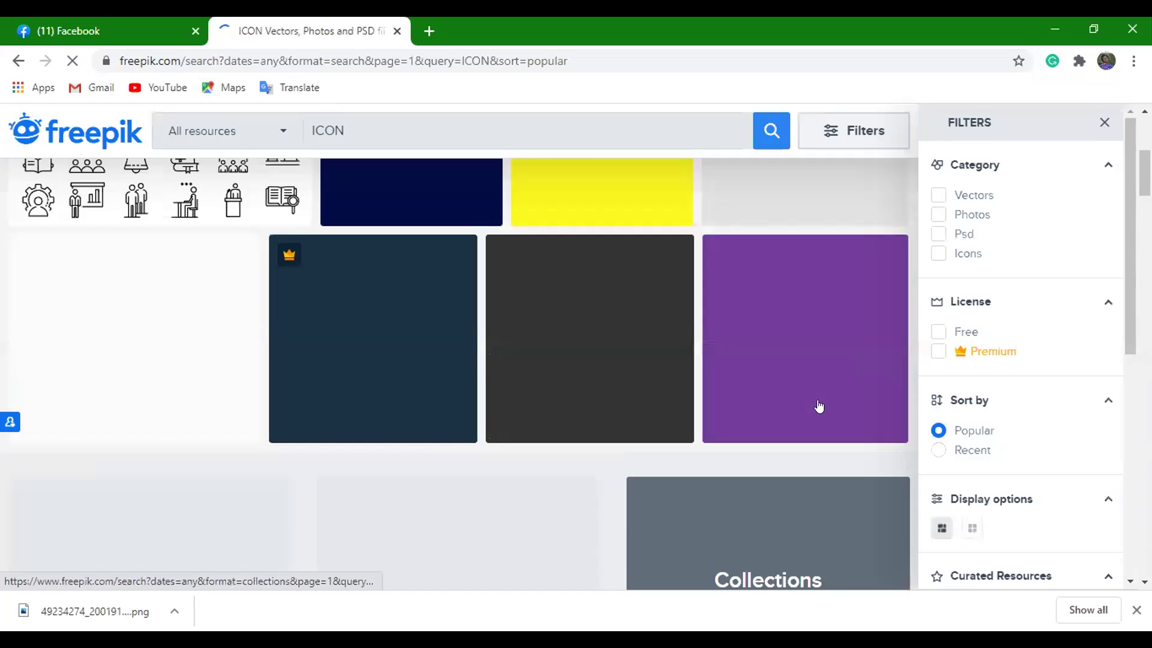
scroll(819, 407, "up", 4)
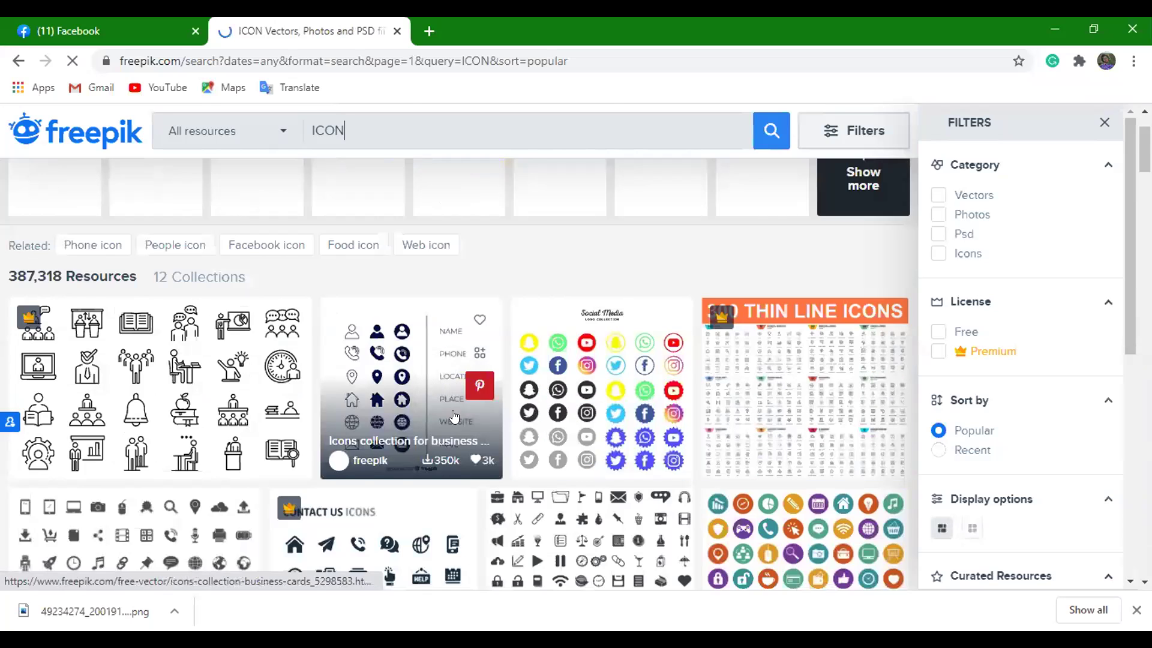
scroll(454, 416, "down", 1)
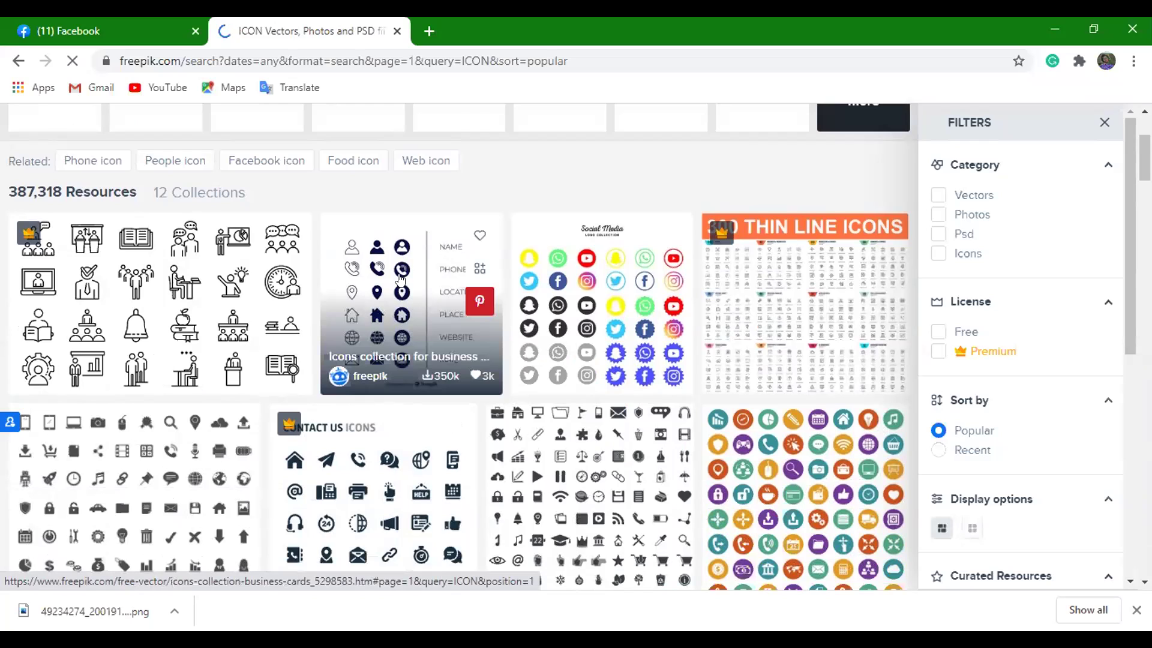
left_click(401, 297)
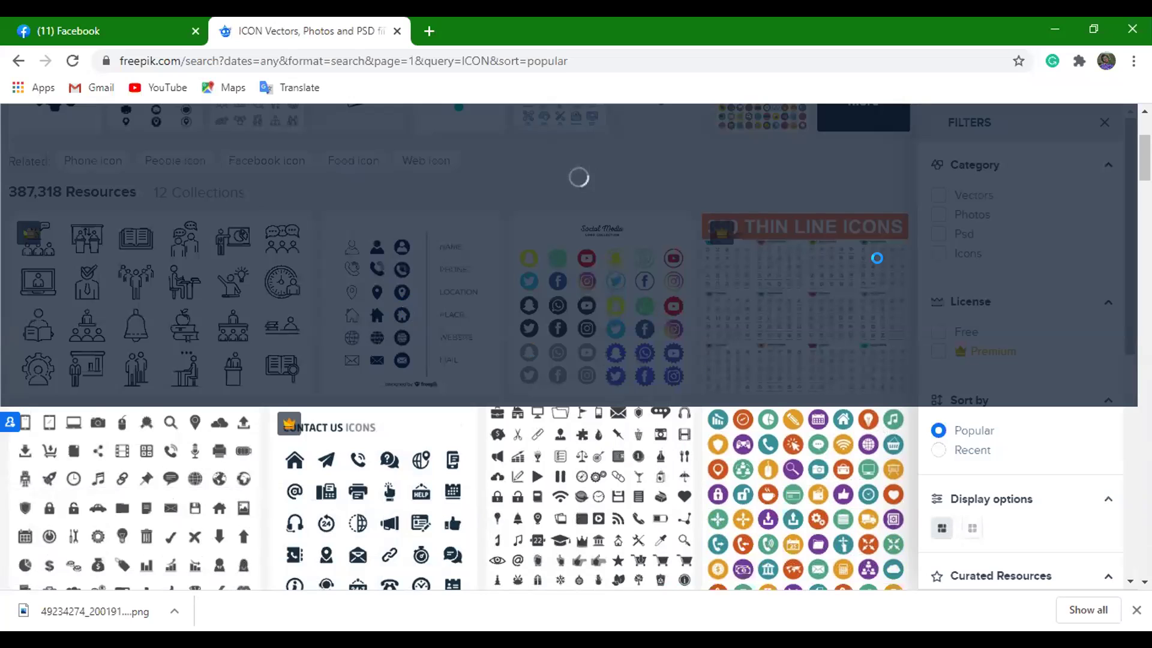
key("ctrl+shift+Tab")
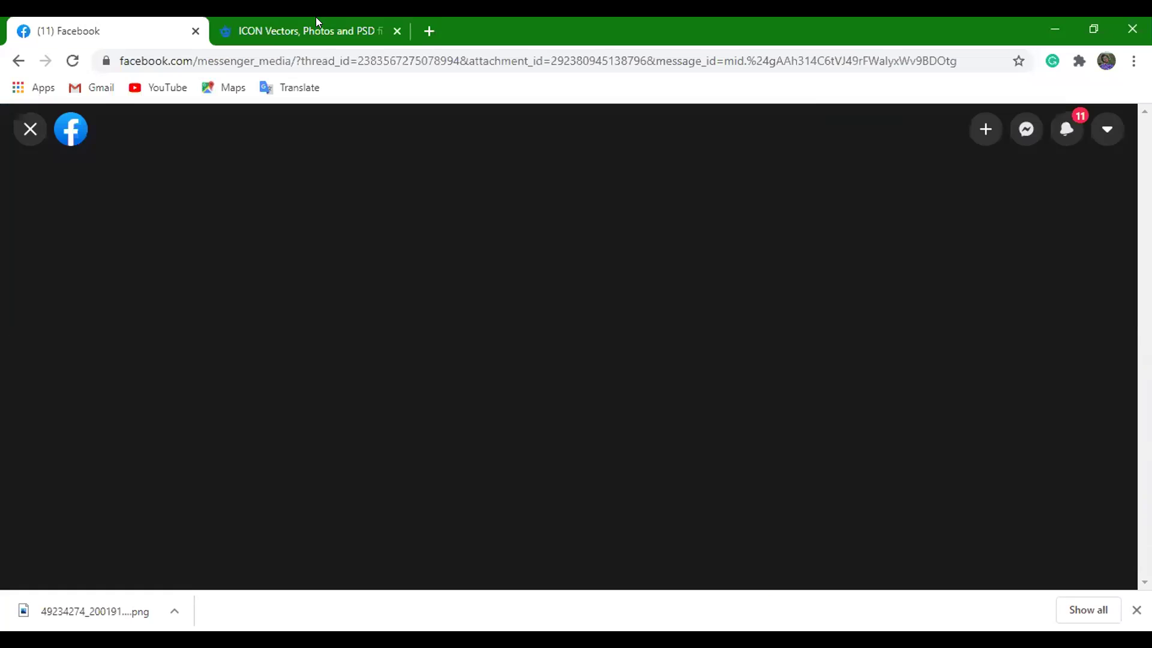
left_click(272, 24)
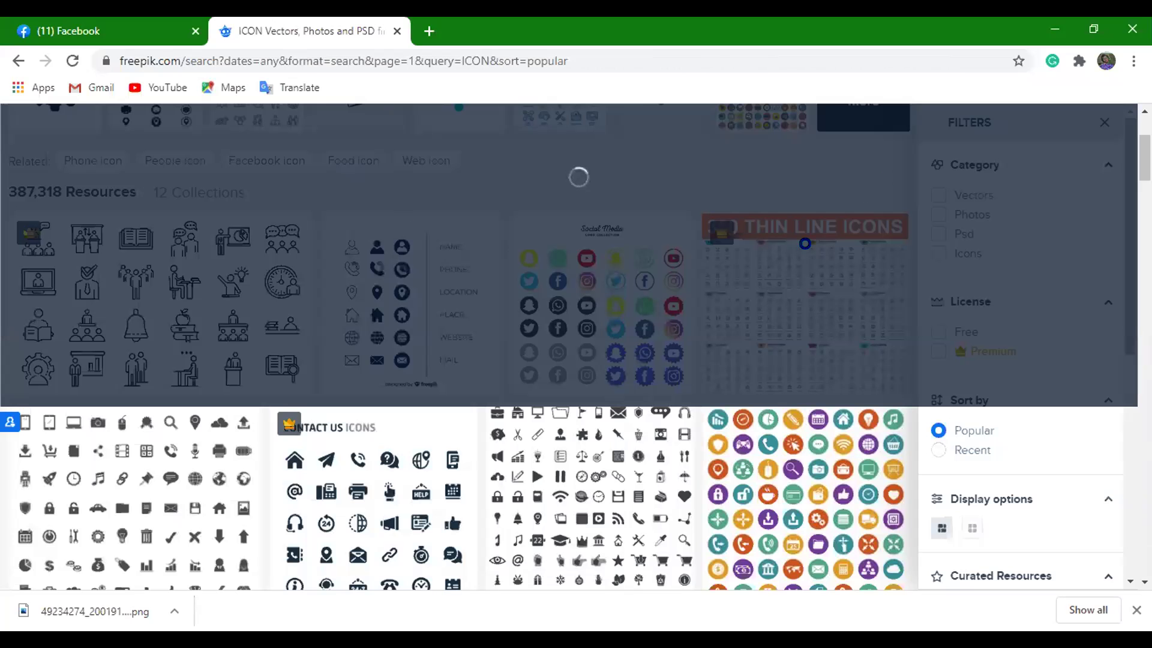
scroll(661, 222, "up", 3)
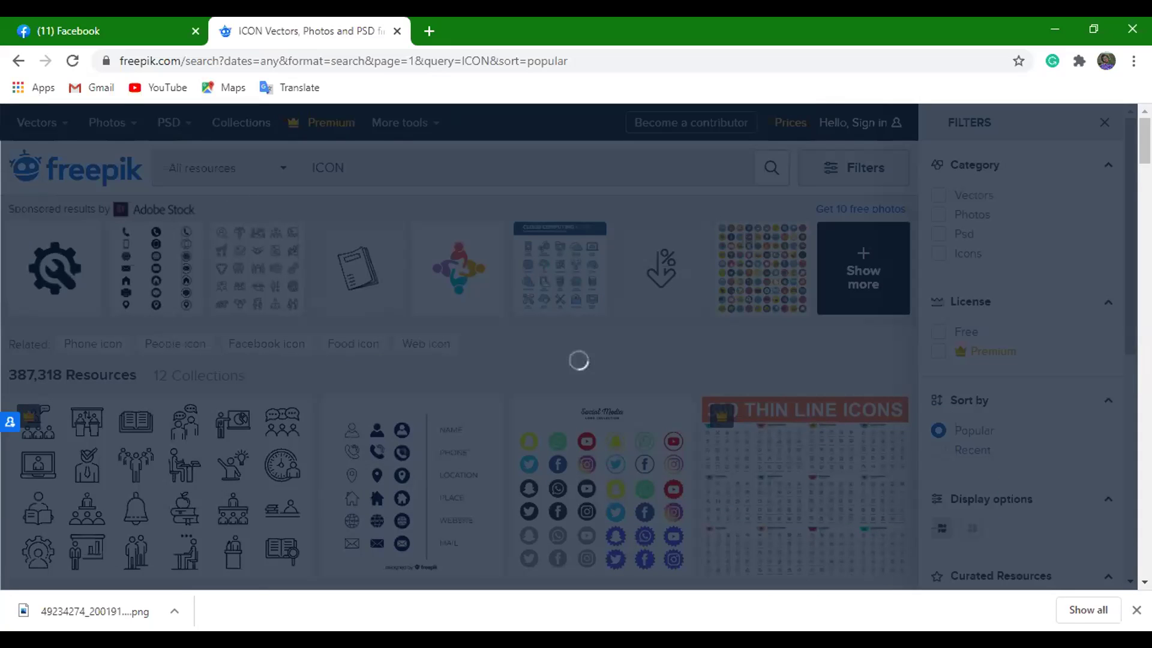
left_click(1135, 610)
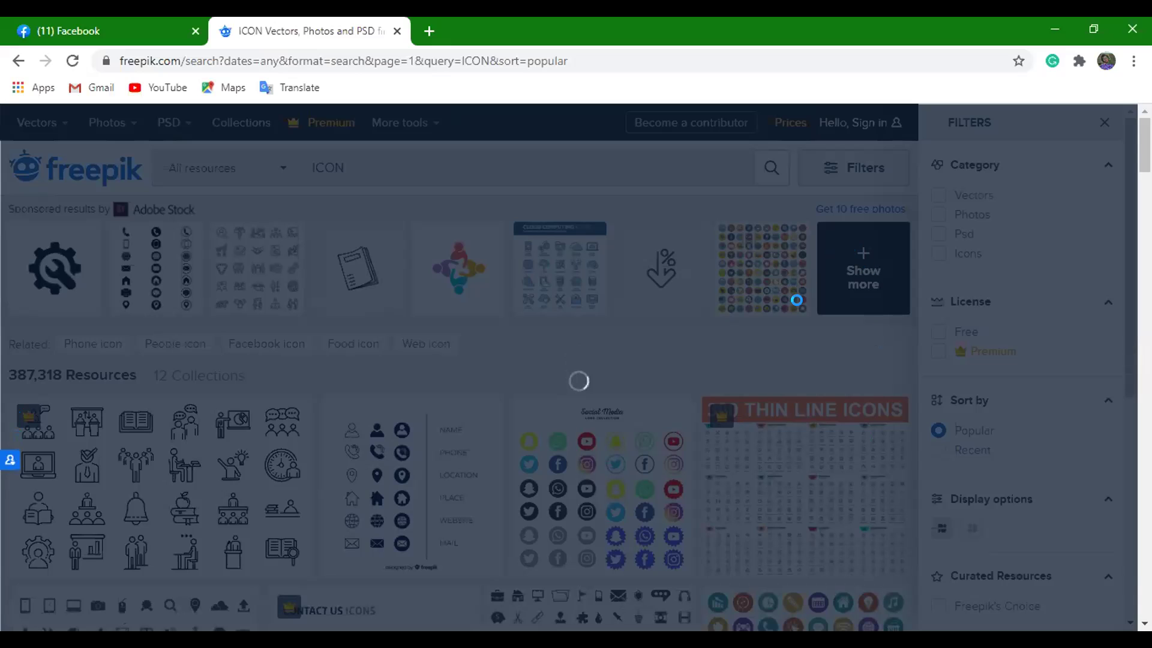
Go back from the icon preview and open the Freepik sign-in form on the resource's download page.
left_click(22, 63)
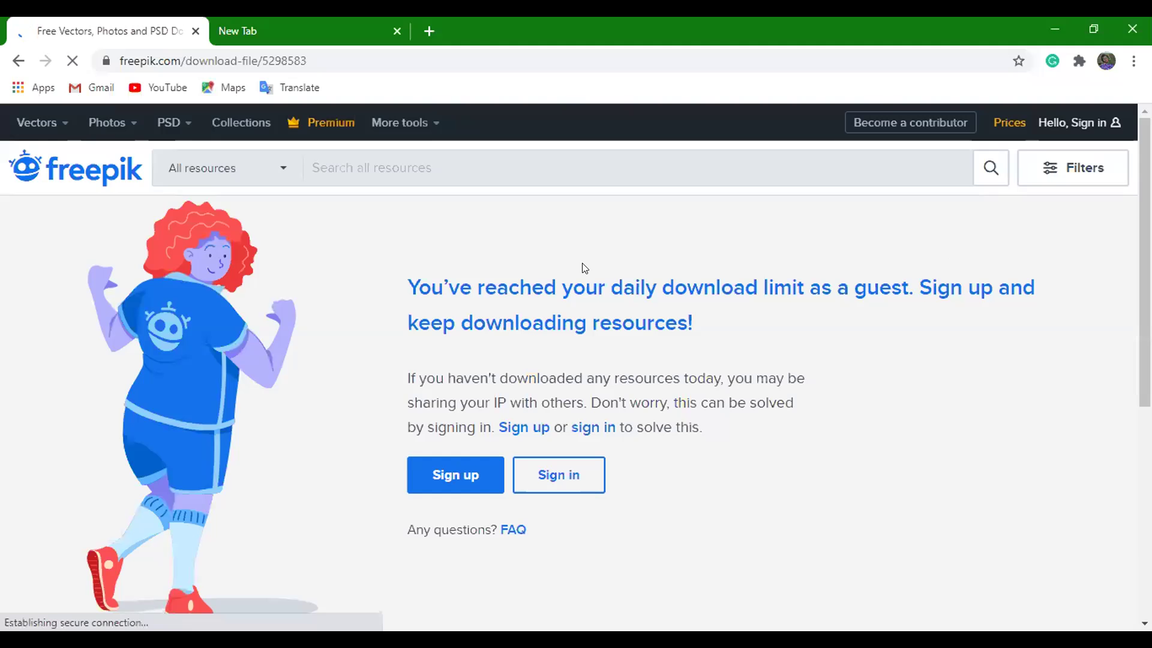
left_click(585, 486)
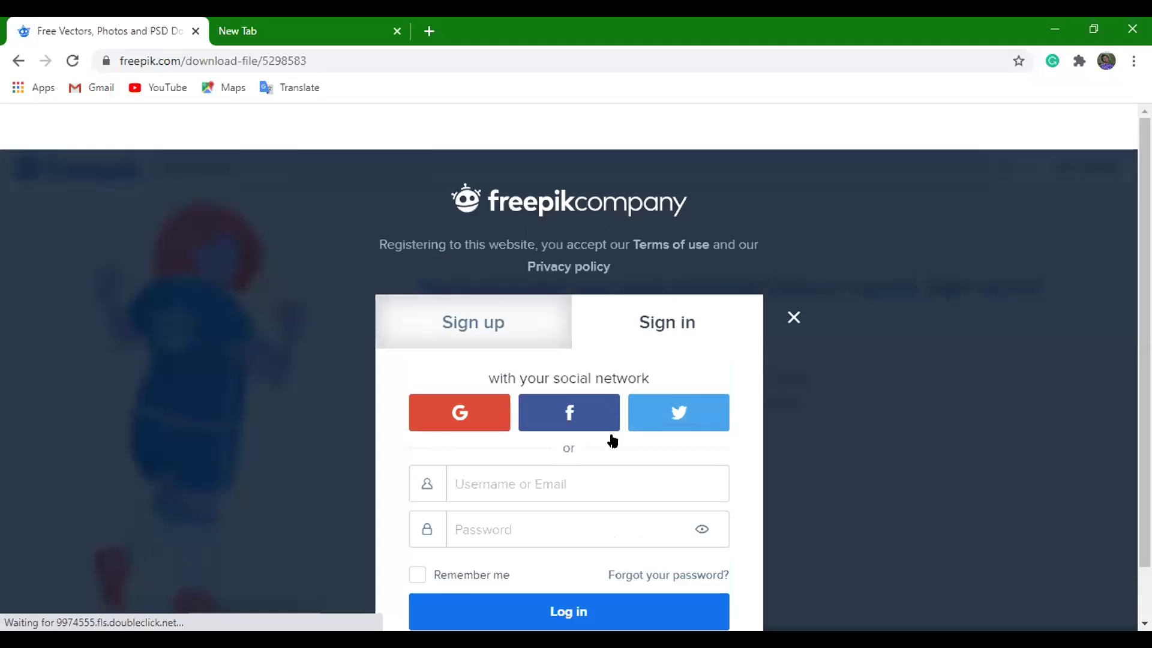